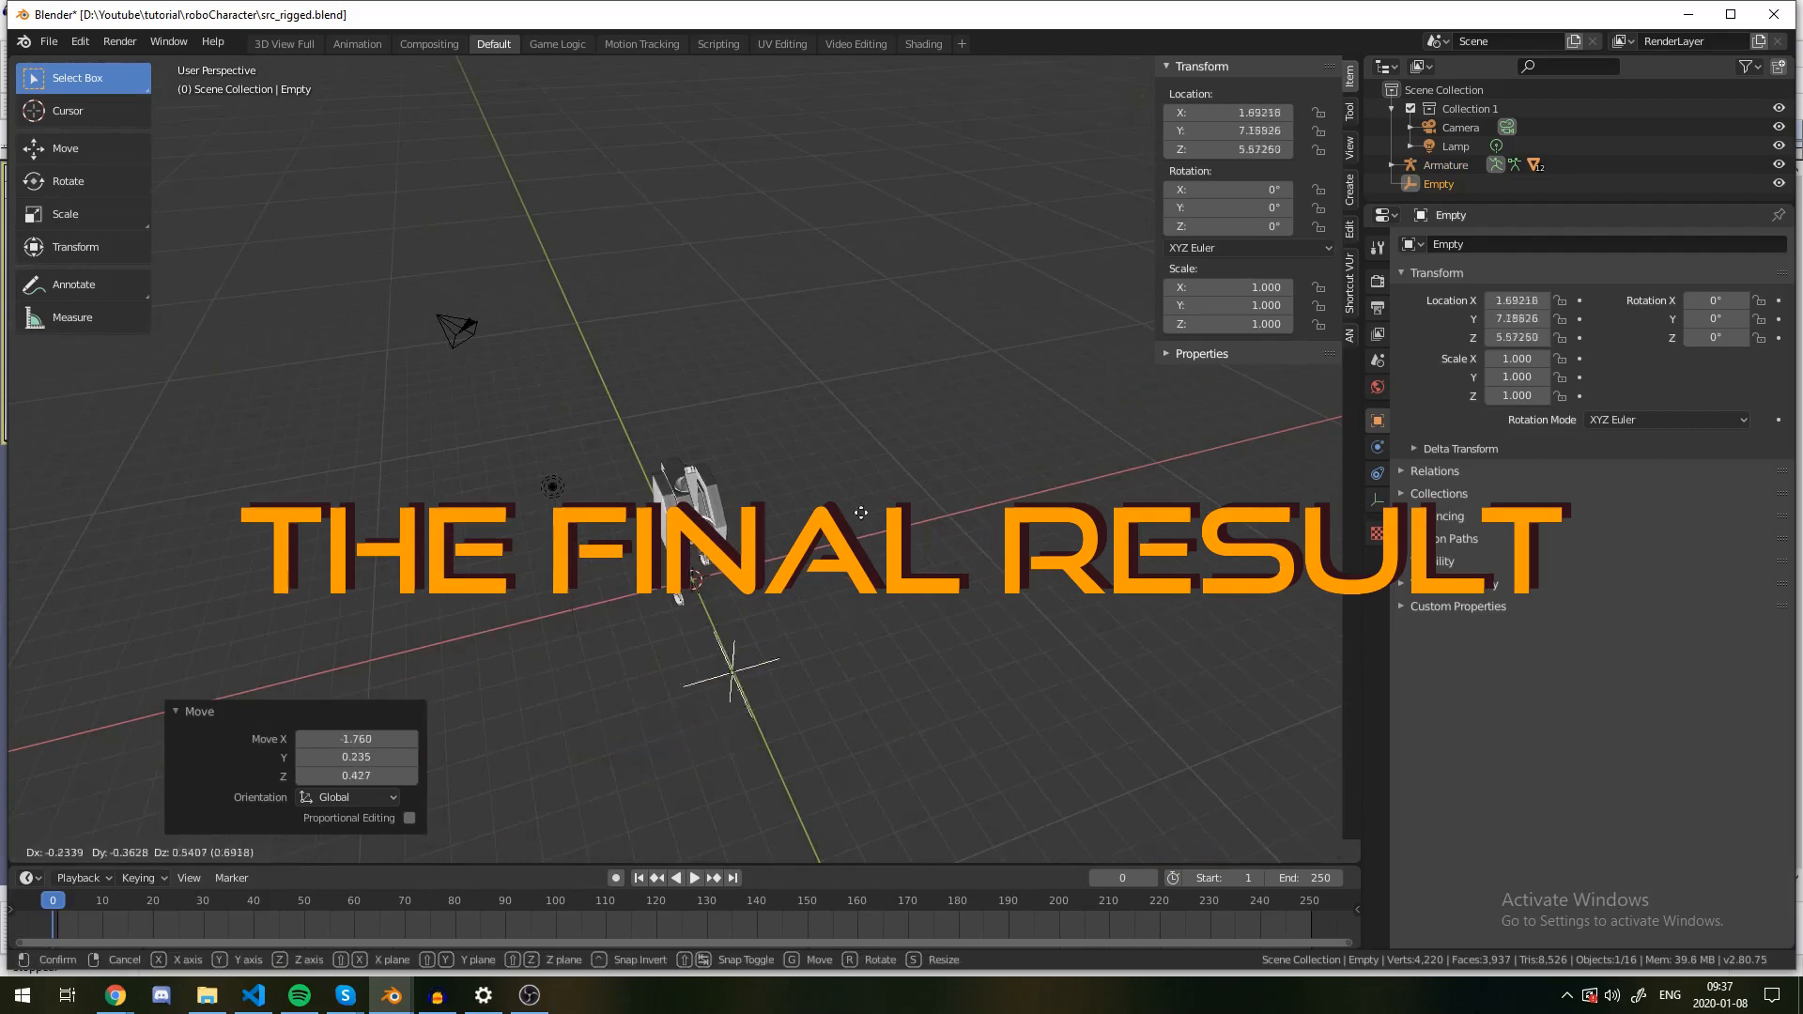
# Step: Place the Empty in front of the robot and switch the viewport to wireframe shading
pyautogui.click(891, 742)
pyautogui.moveTo(892, 742)
pyautogui.mouseDown(button='middle')
pyautogui.moveTo(776, 718)
pyautogui.moveTo(701, 590)
pyautogui.mouseUp(button='middle')
pyautogui.press('z')
pyautogui.click(605, 597)
# Step: Select the robot's body bone in Pose Mode and move it 0.491 along the global Z axis
pyautogui.click(696, 571)
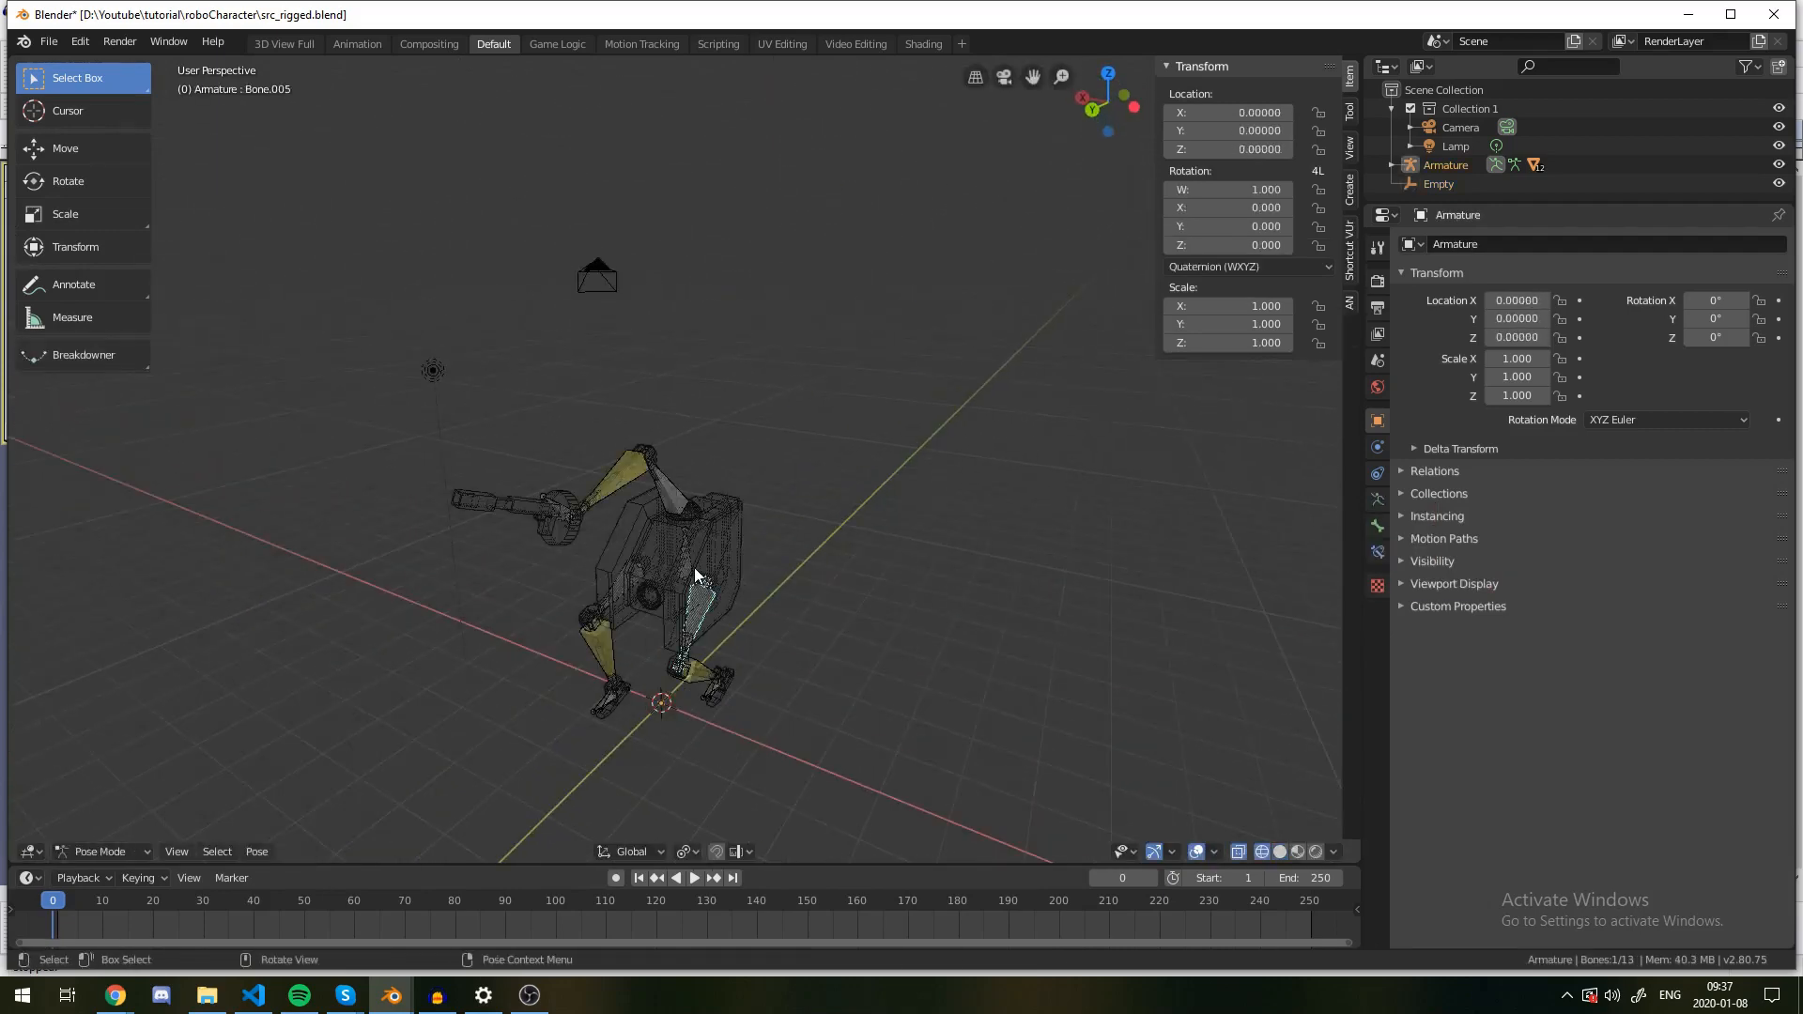
pyautogui.hotkey('ctrl', 'Tab')
pyautogui.press('g')
pyautogui.press('z')
pyautogui.click(728, 551)
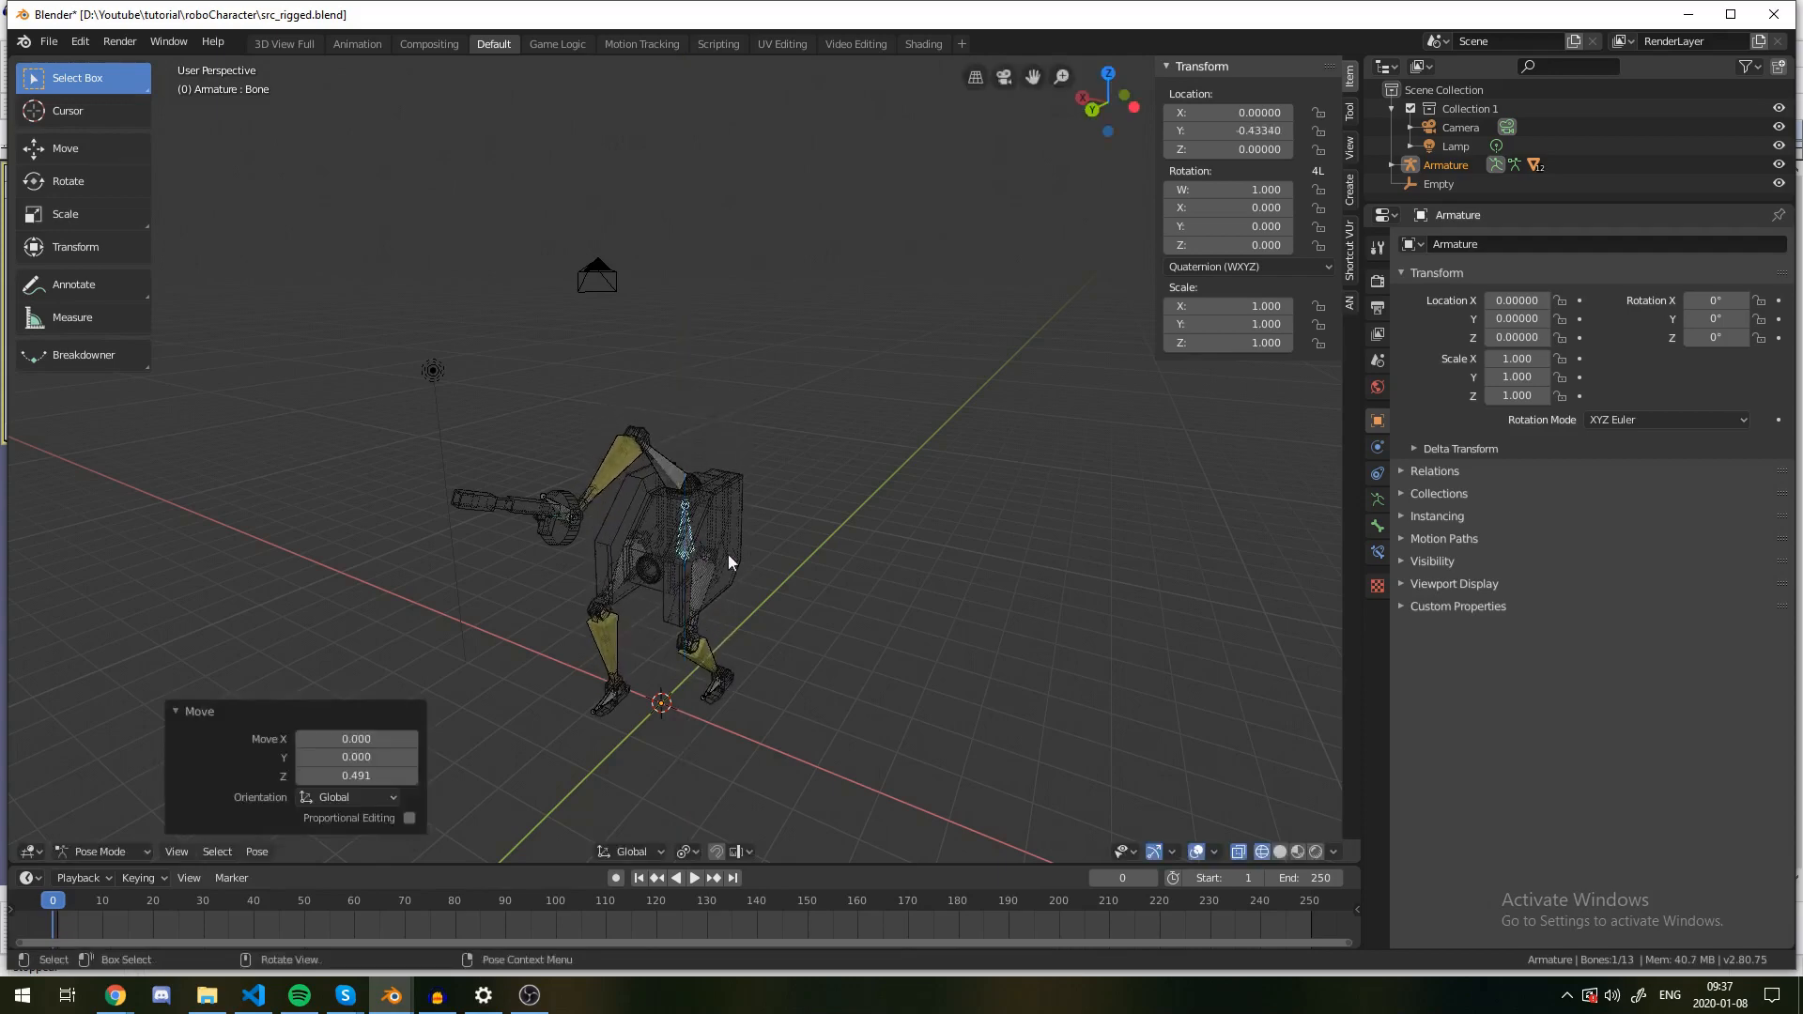
# Step: Switch to solid shading, try the body bone along several axes, and move it 0.259 along global Z
pyautogui.press('z')
pyautogui.click(857, 551)
pyautogui.press('g')
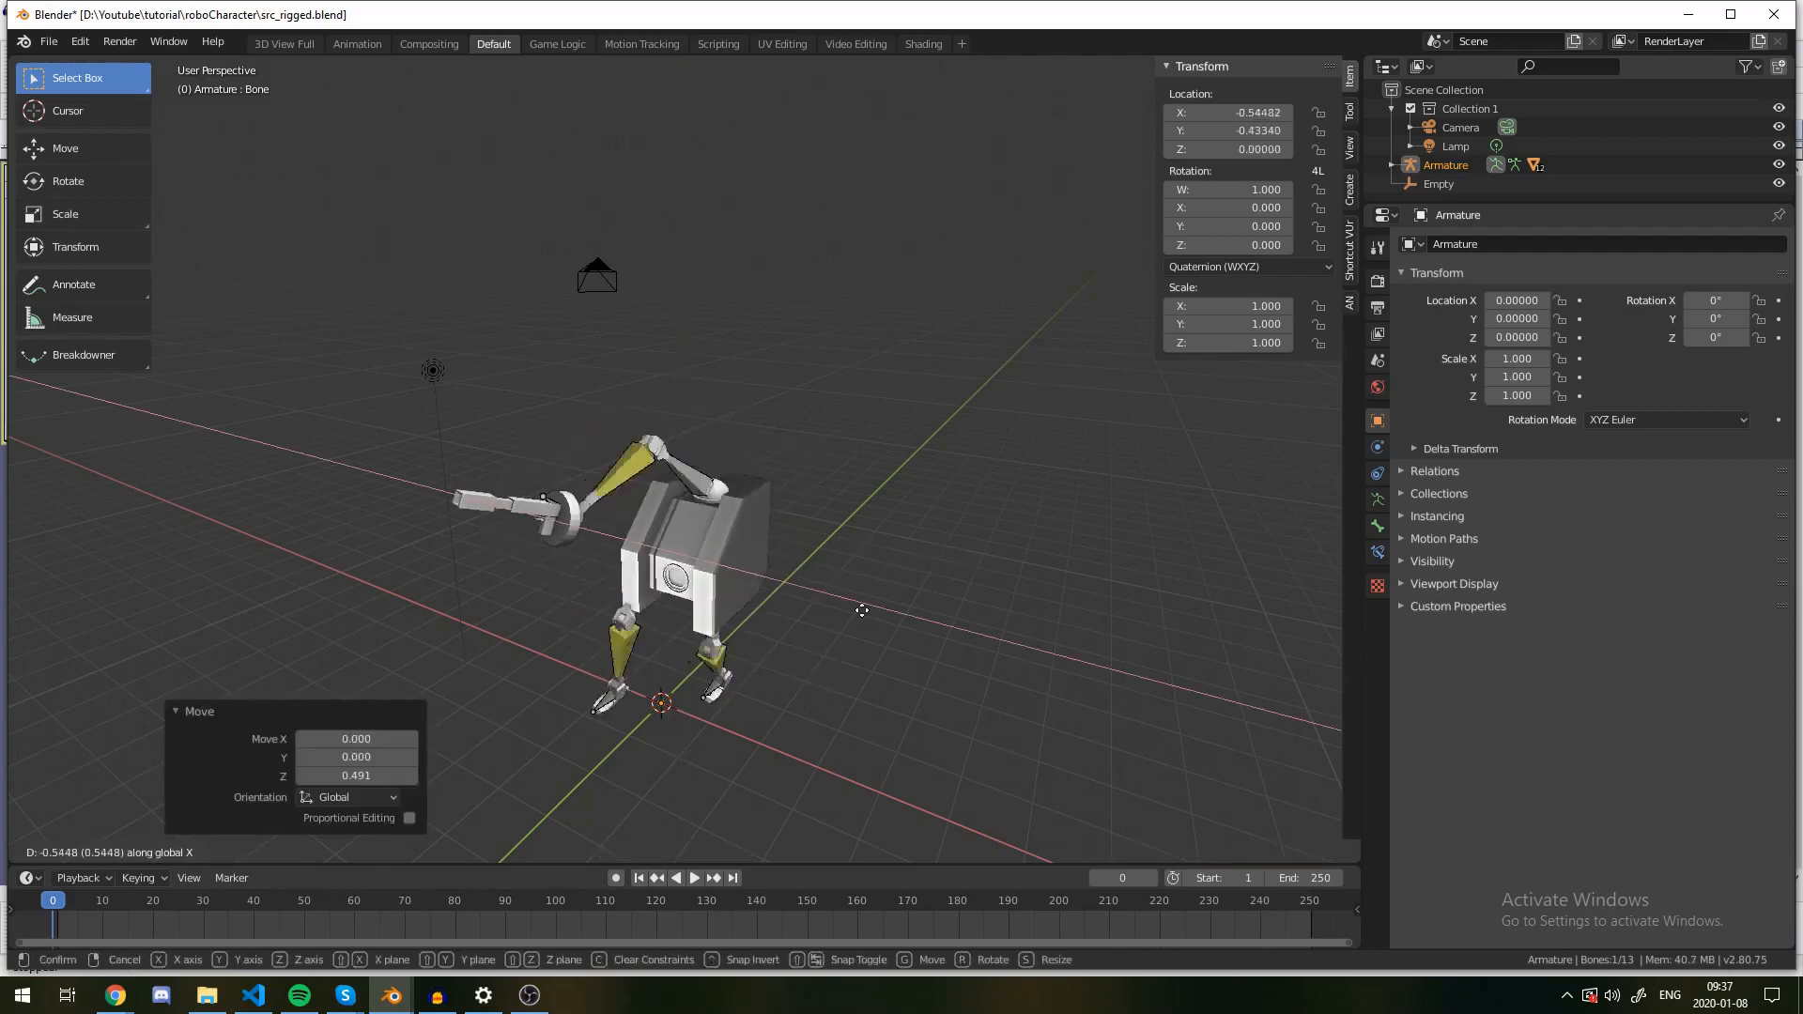
pyautogui.press('y')
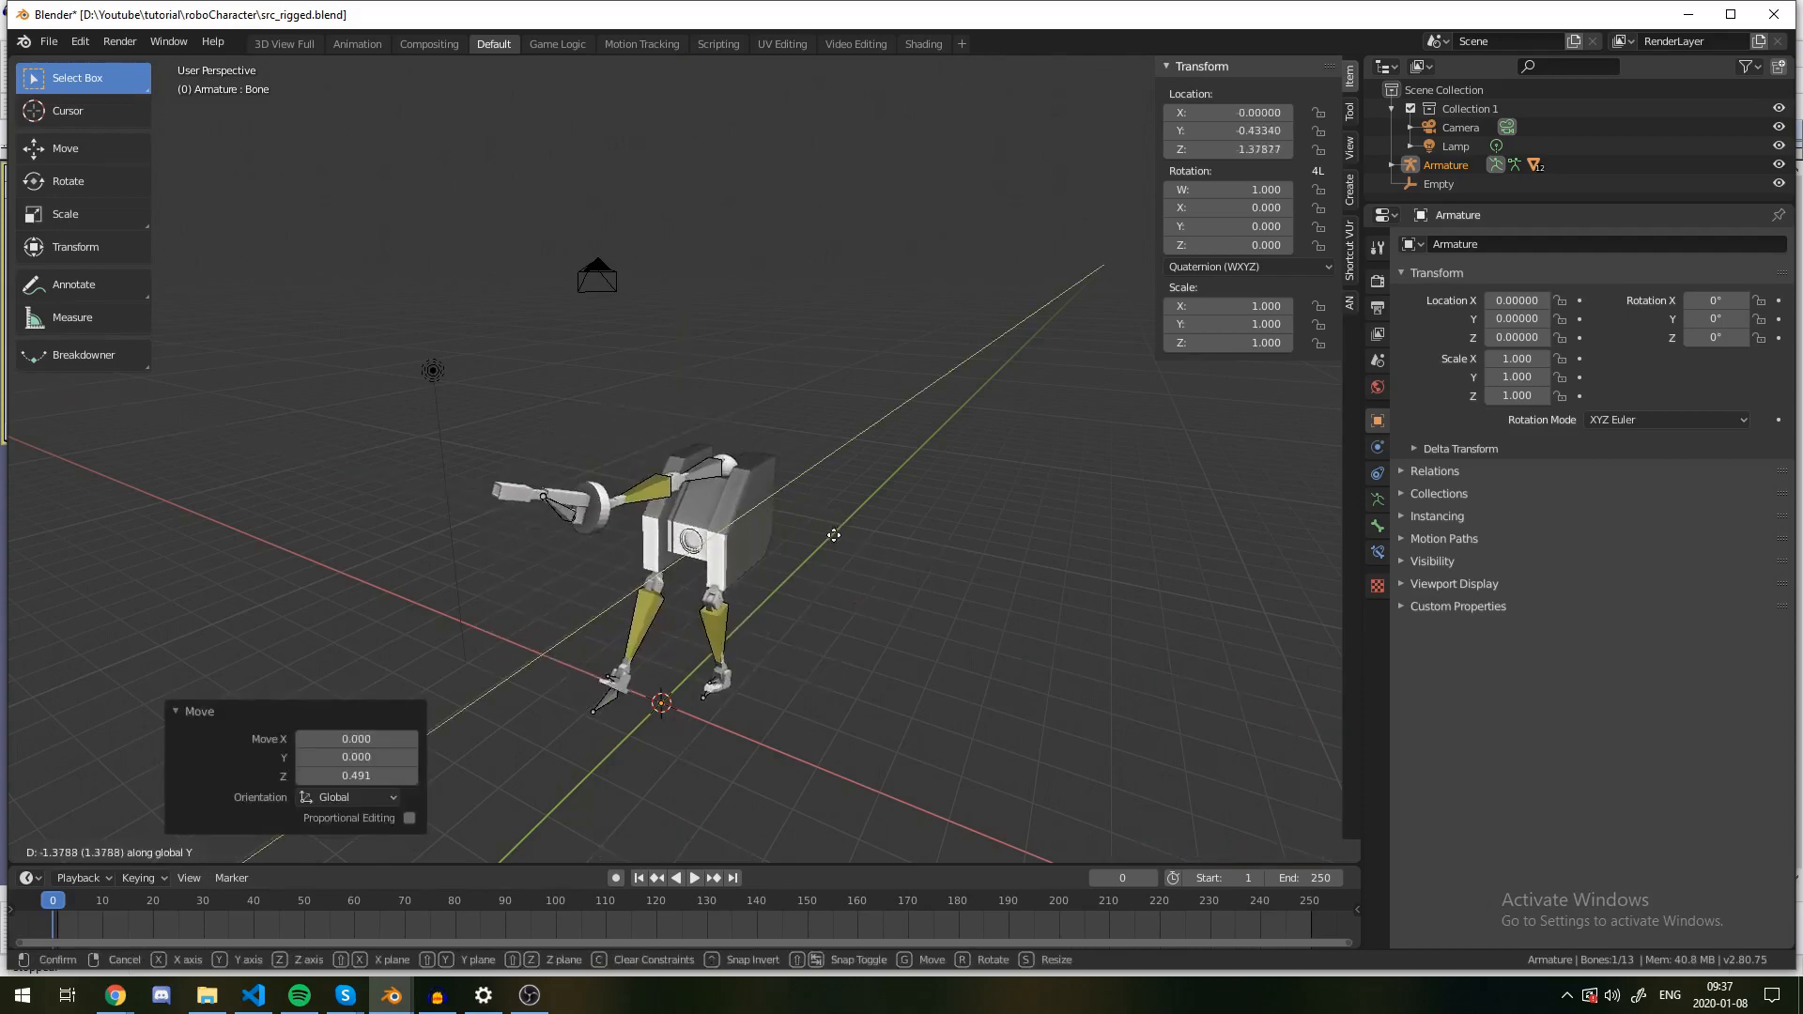
pyautogui.press('z')
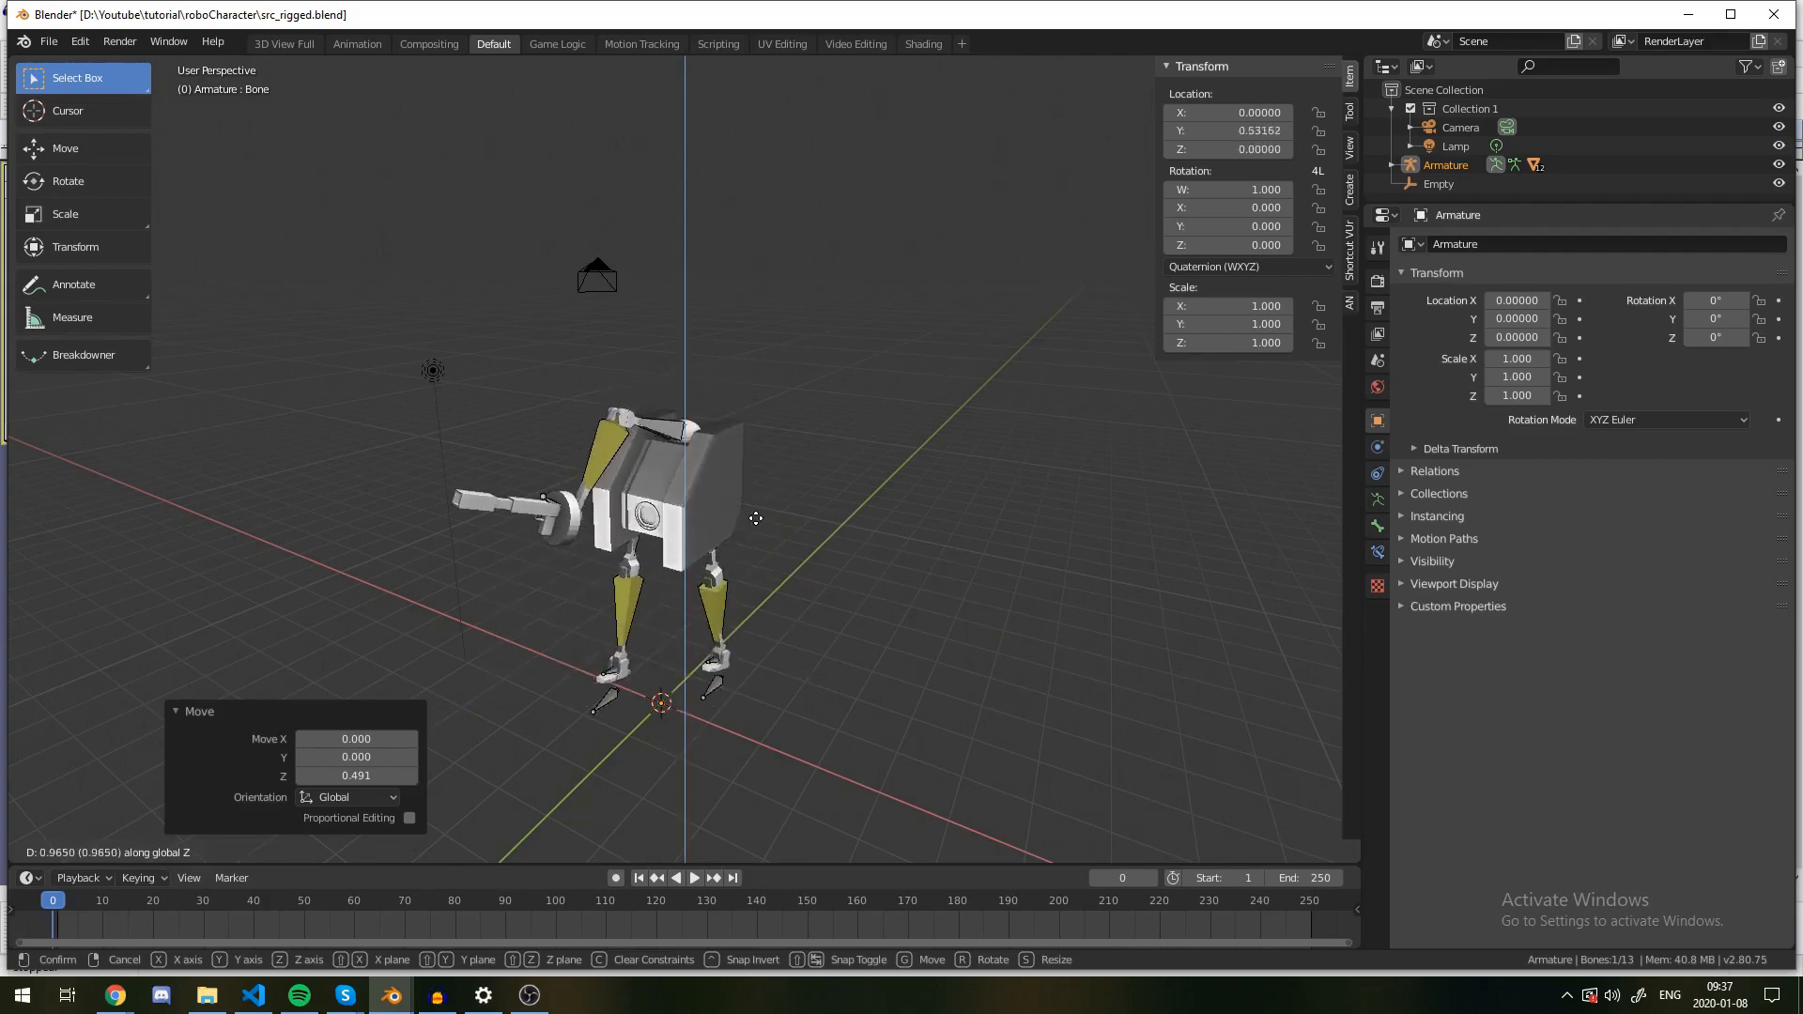
pyautogui.click(781, 559)
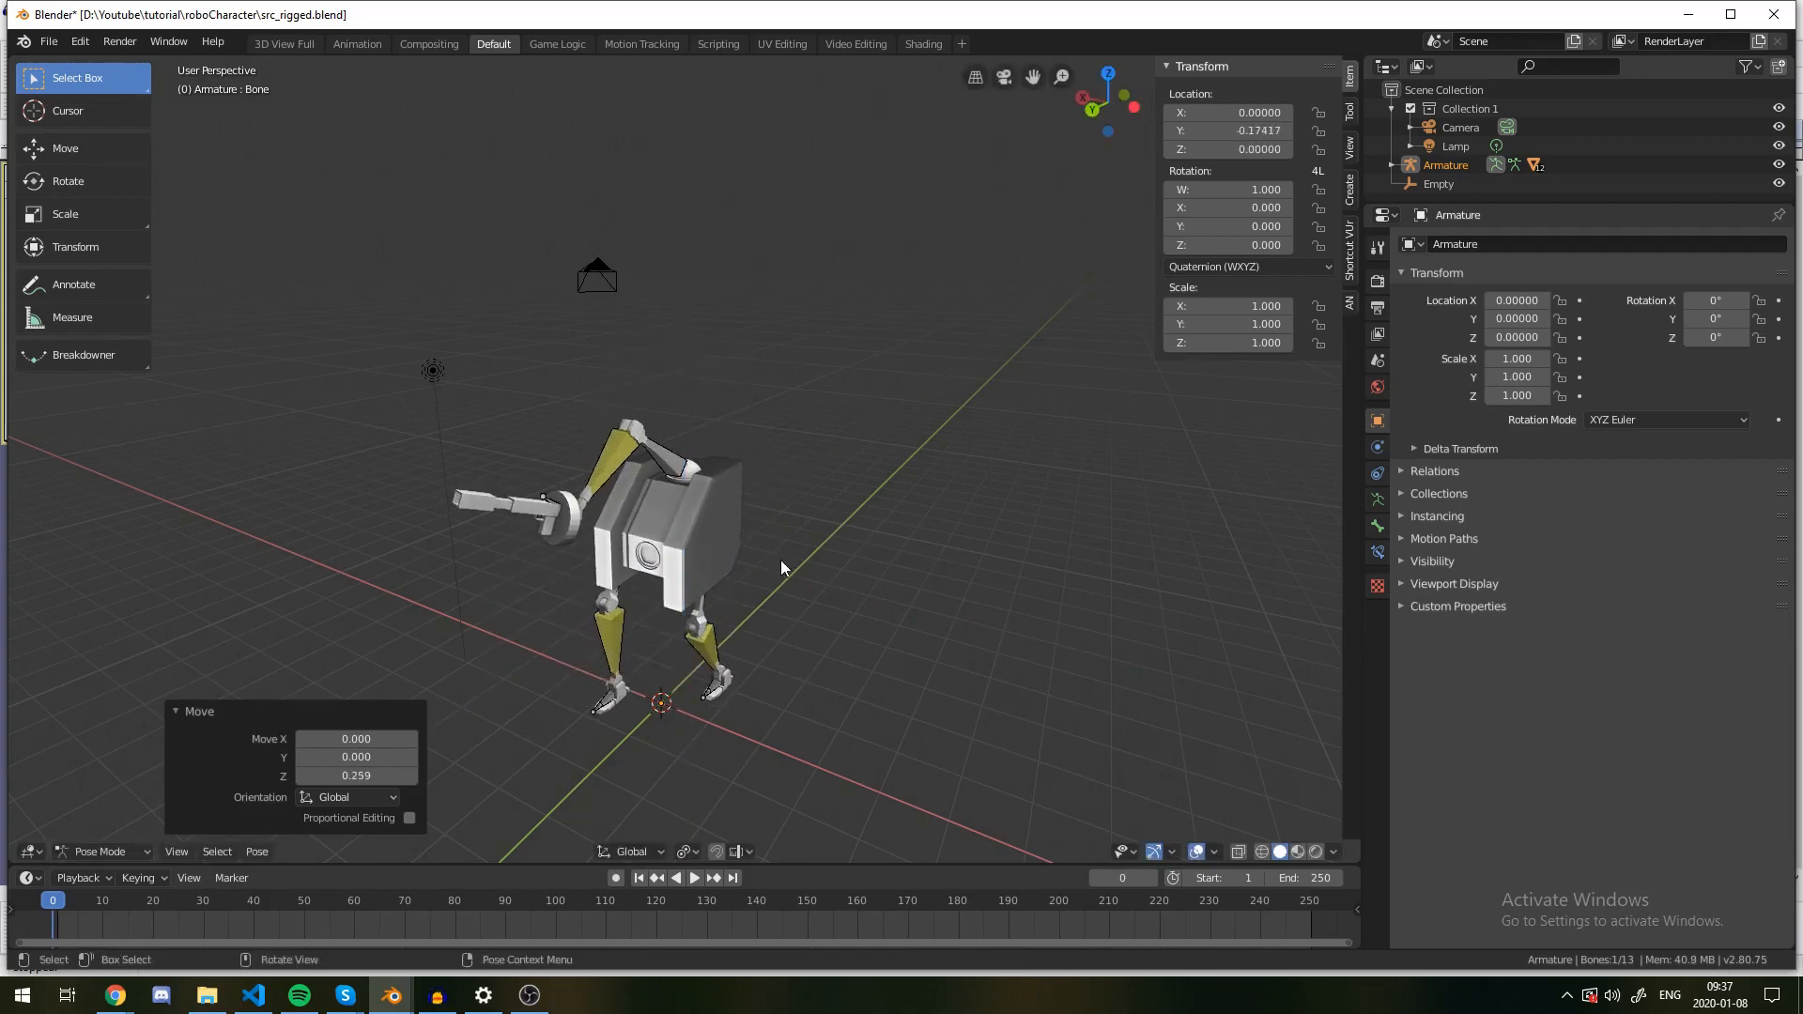
# Step: Rotate the front leg's thigh bone by about 0.66° in a wireframe side view
pyautogui.press('KP_3')
pyautogui.hotkey('shift', 'z')
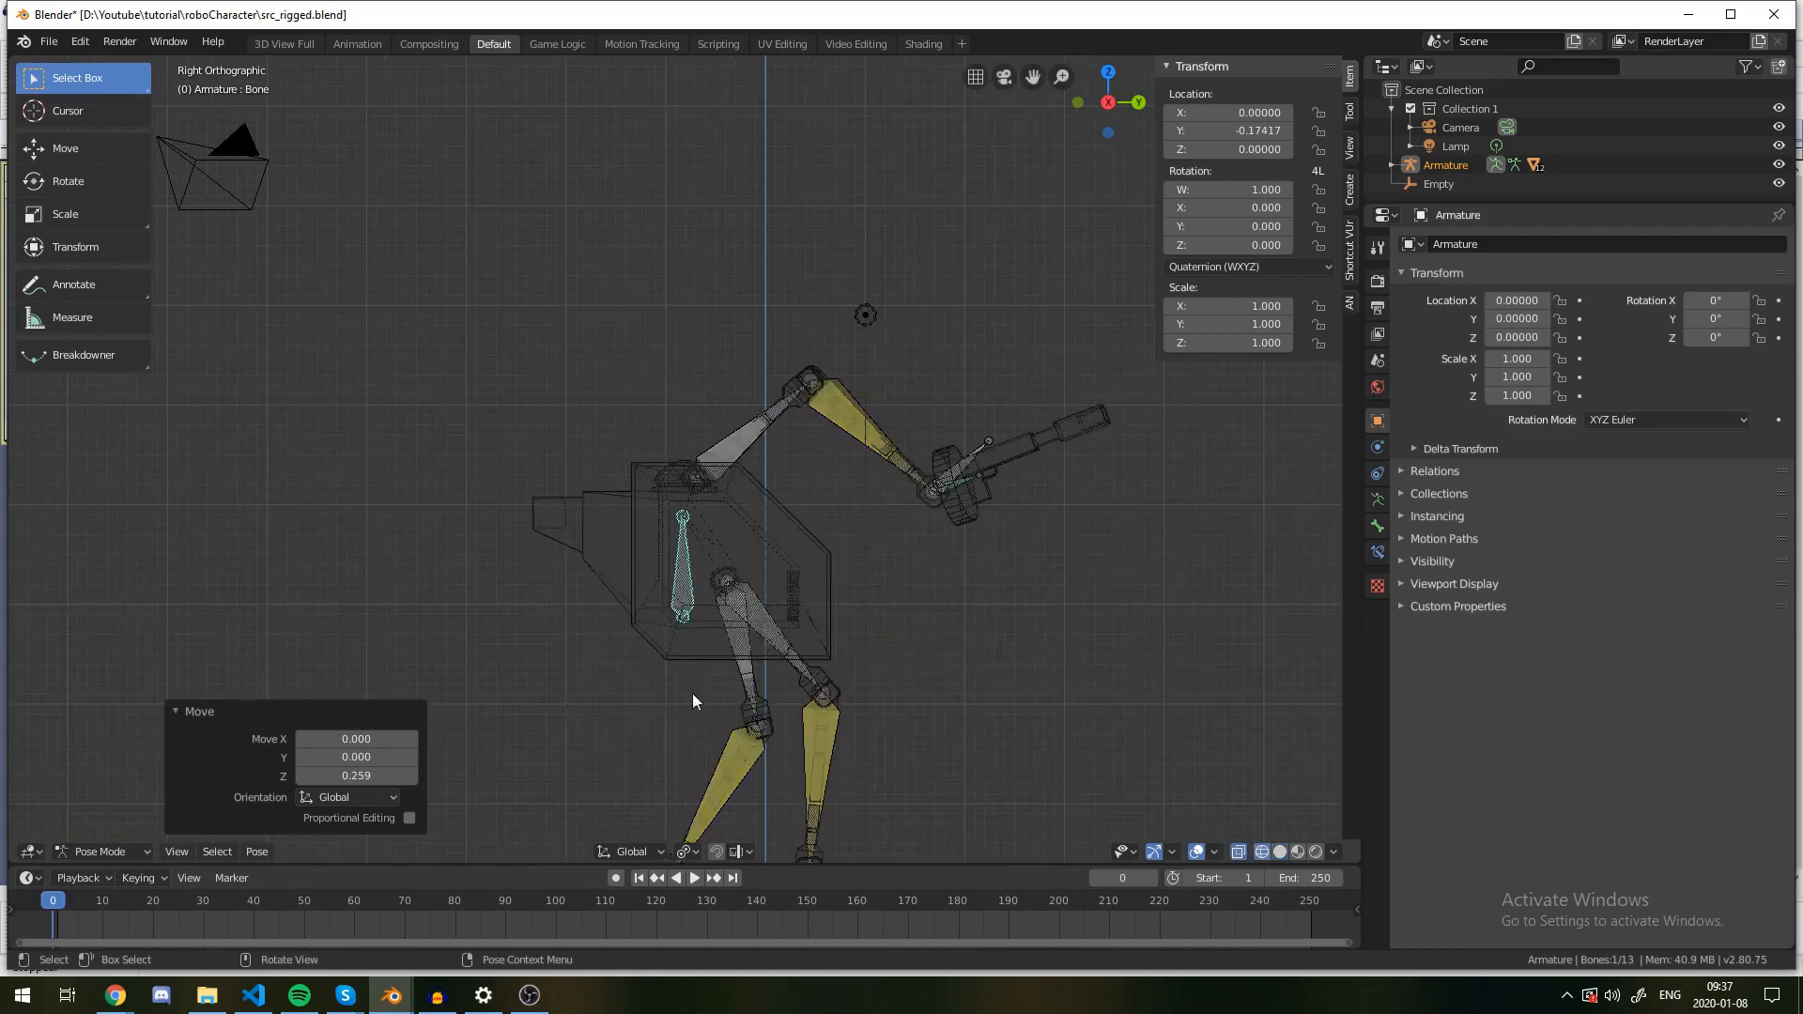
pyautogui.click(802, 666)
pyautogui.press('r')
pyautogui.click(807, 740)
pyautogui.scroll(-4, 808, 740)
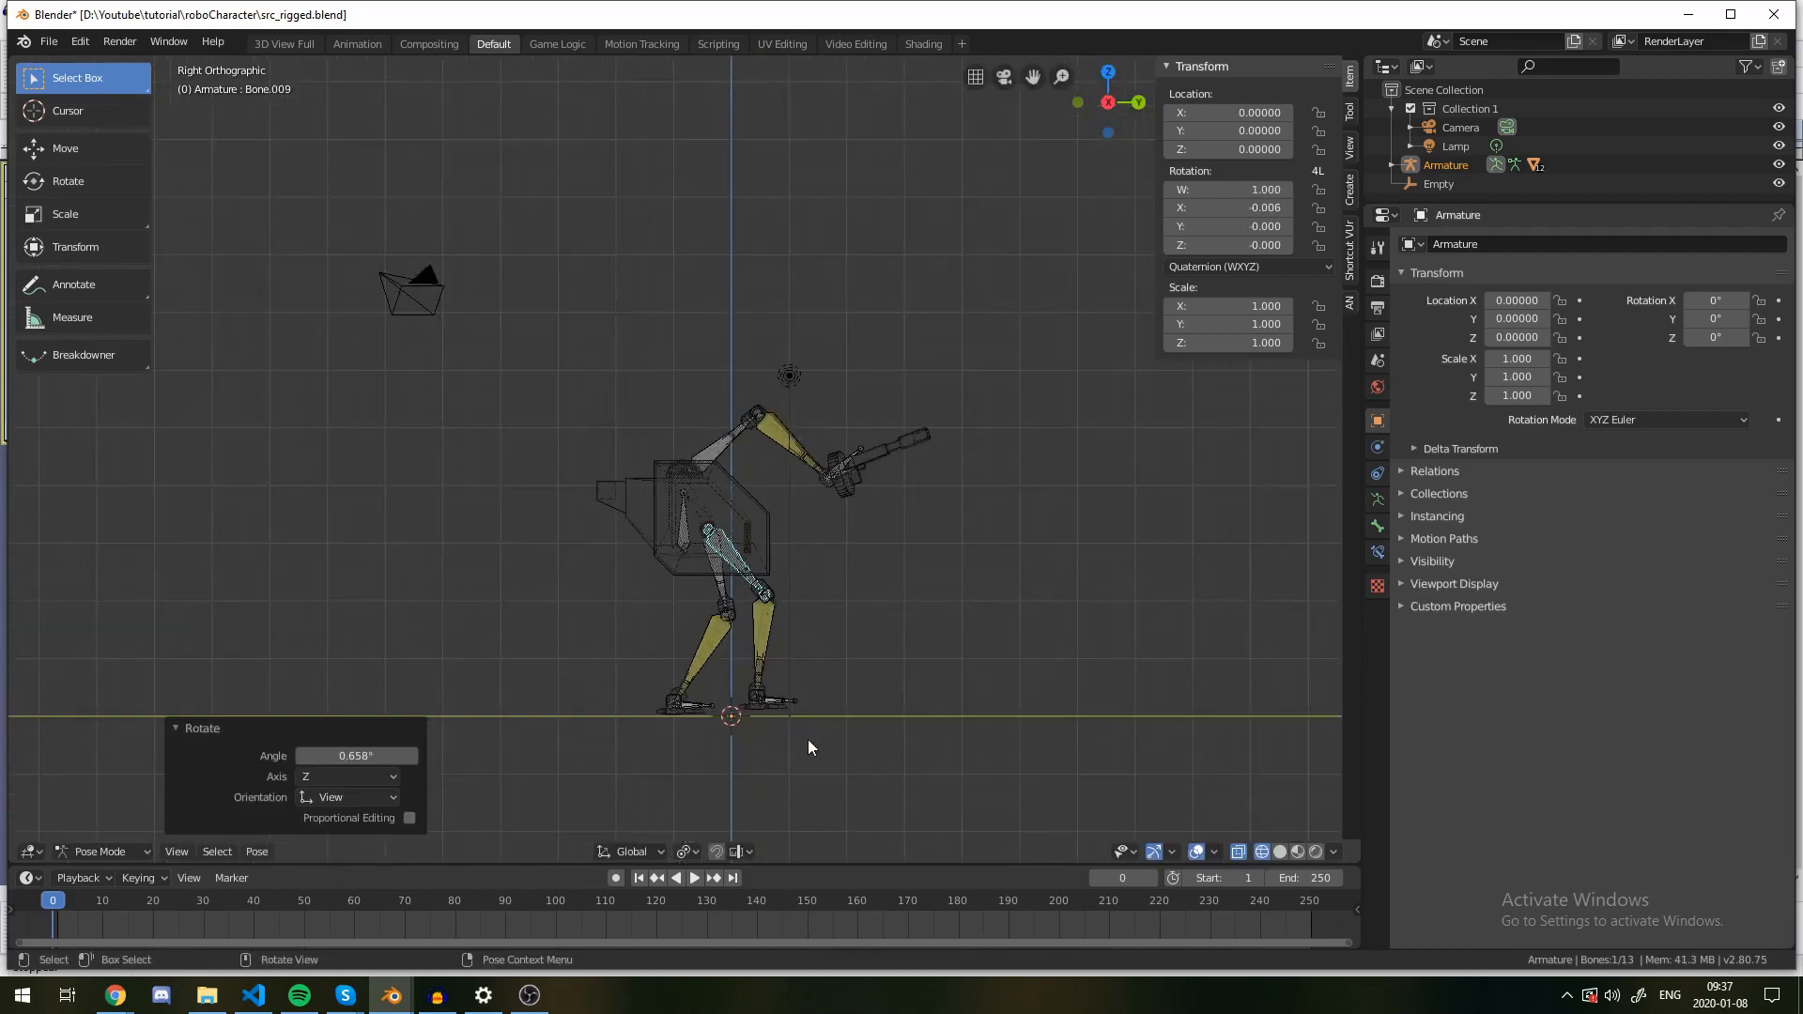
# Step: Reposition both foot bones, raising the front foot off the ground and shifting the rear foot
pyautogui.click(787, 704)
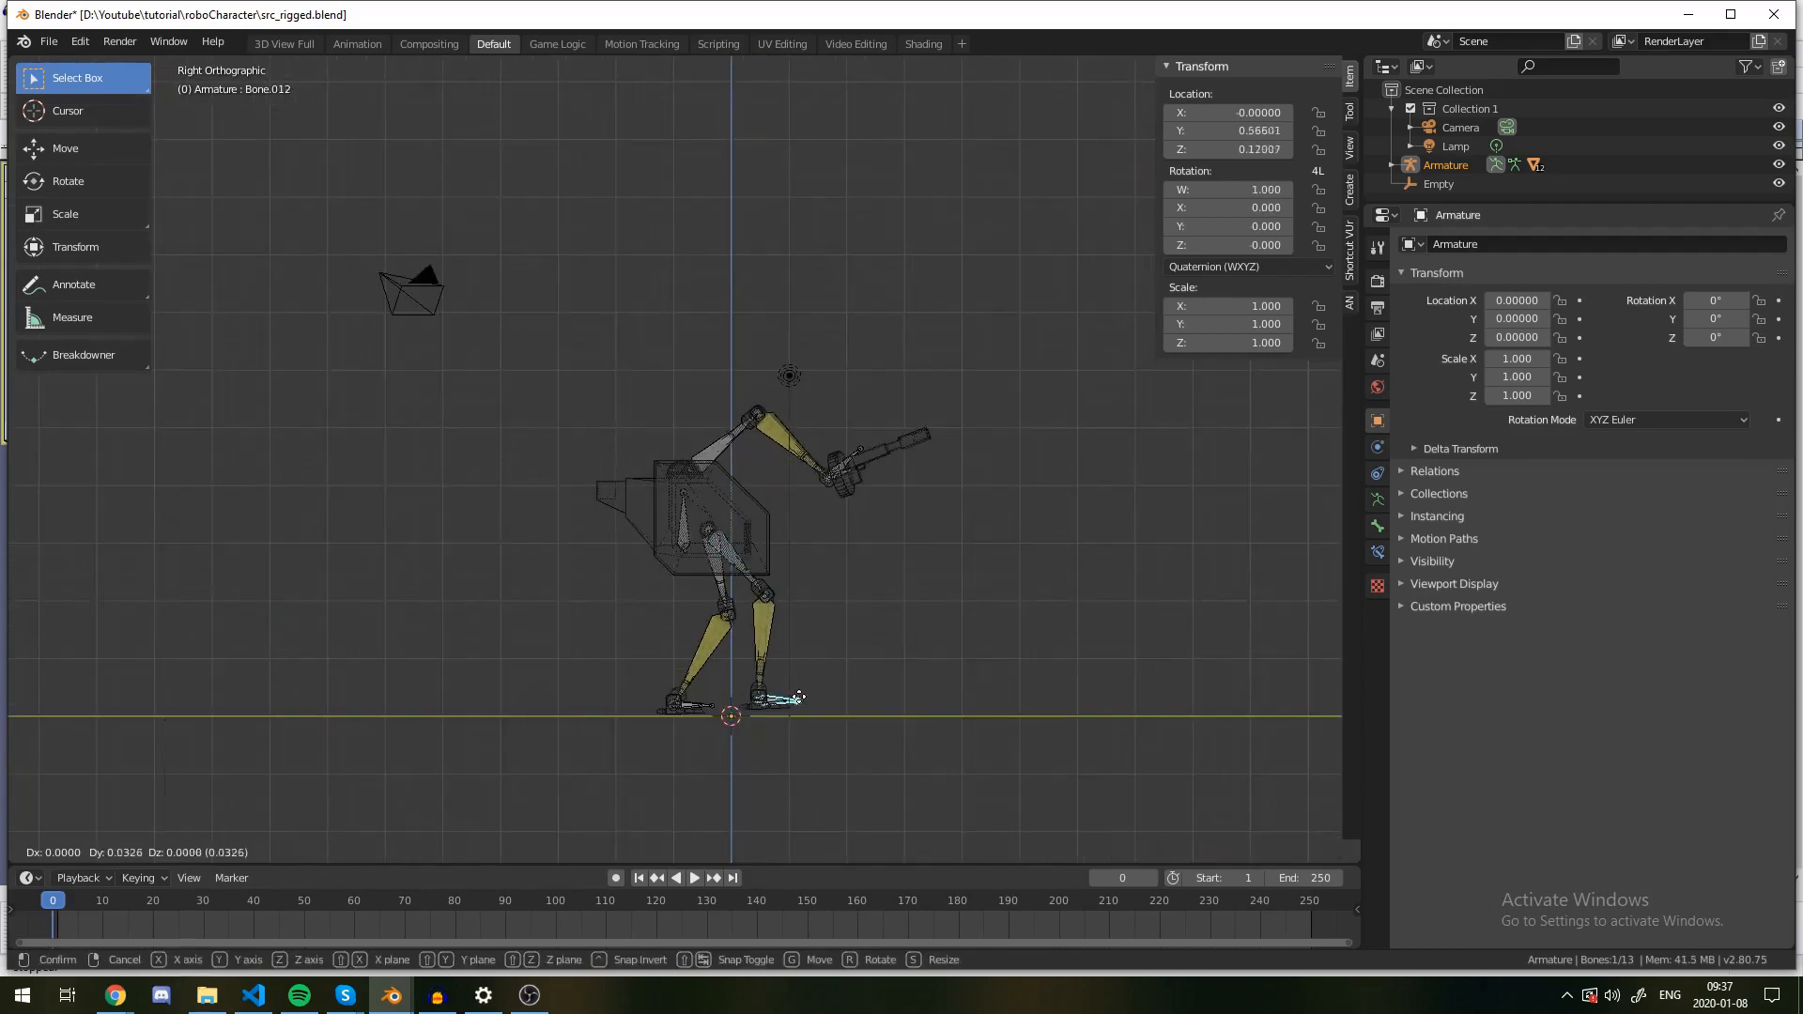
pyautogui.press('g')
pyautogui.click(755, 711)
pyautogui.click(699, 706)
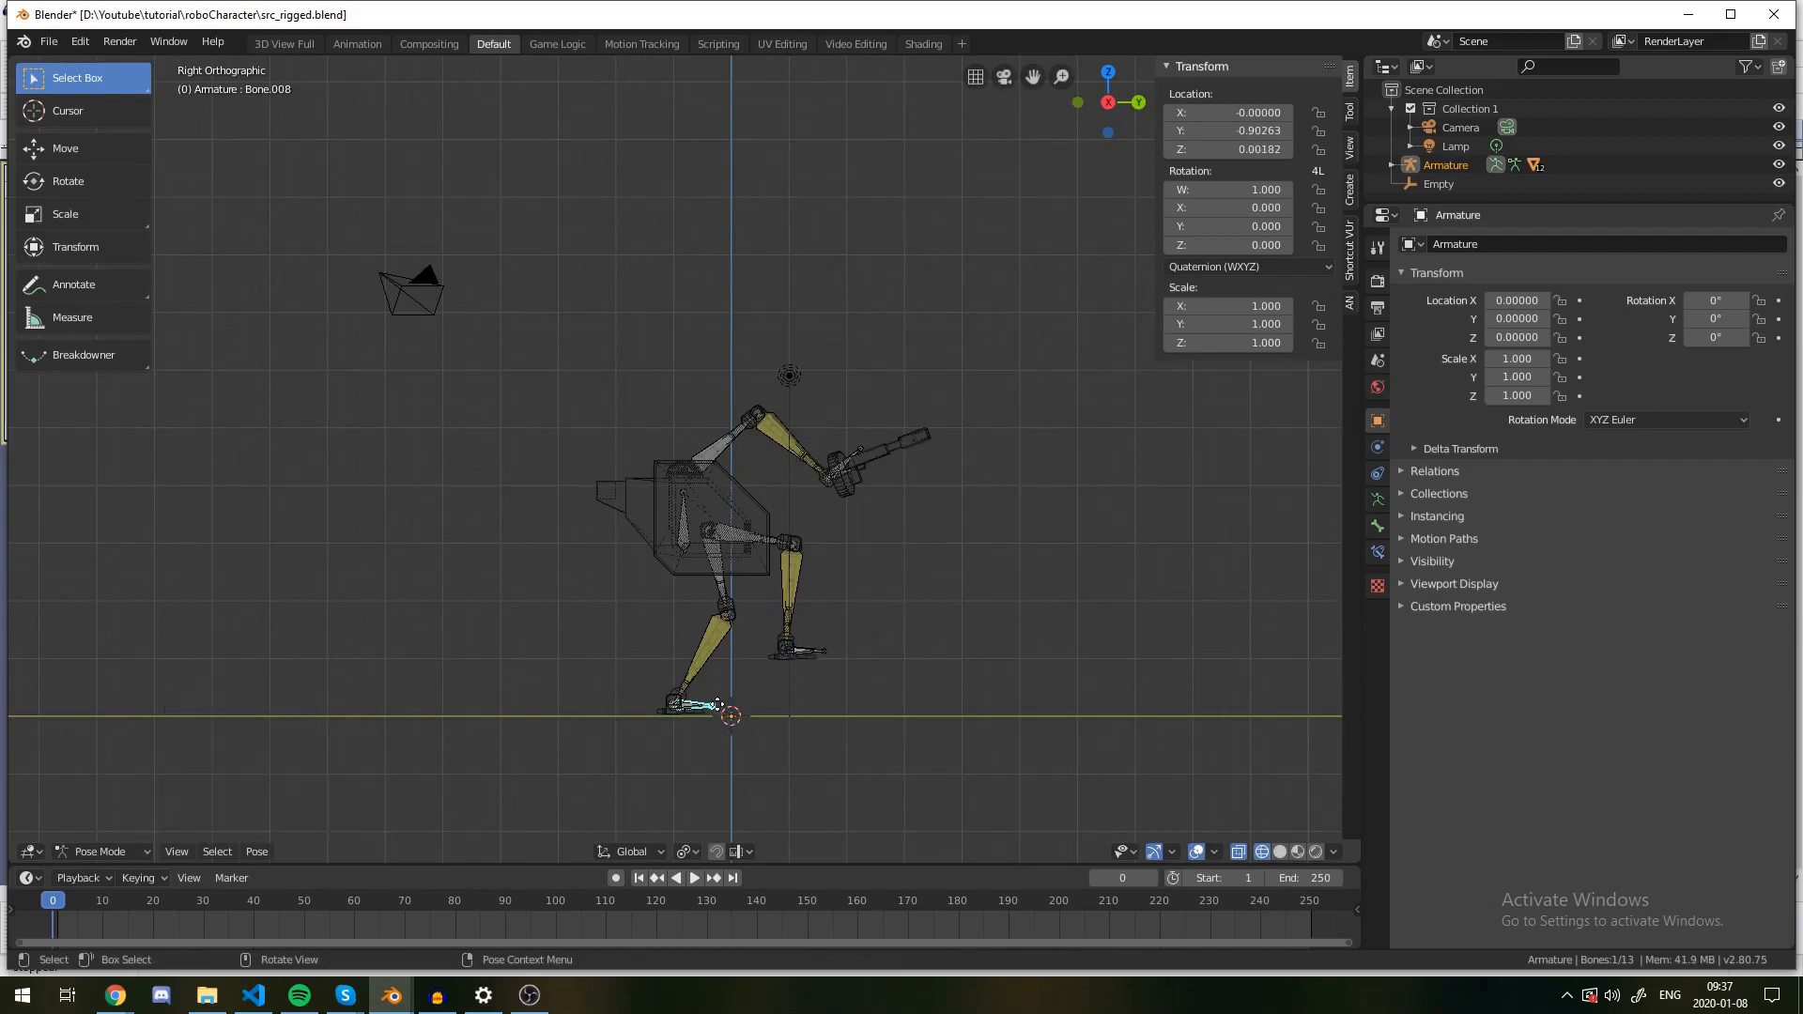
pyautogui.press('g')
pyautogui.click(756, 709)
# Step: Move the body bone forward about 1 unit along Y, toward the front foot
pyautogui.click(686, 537)
pyautogui.press('g')
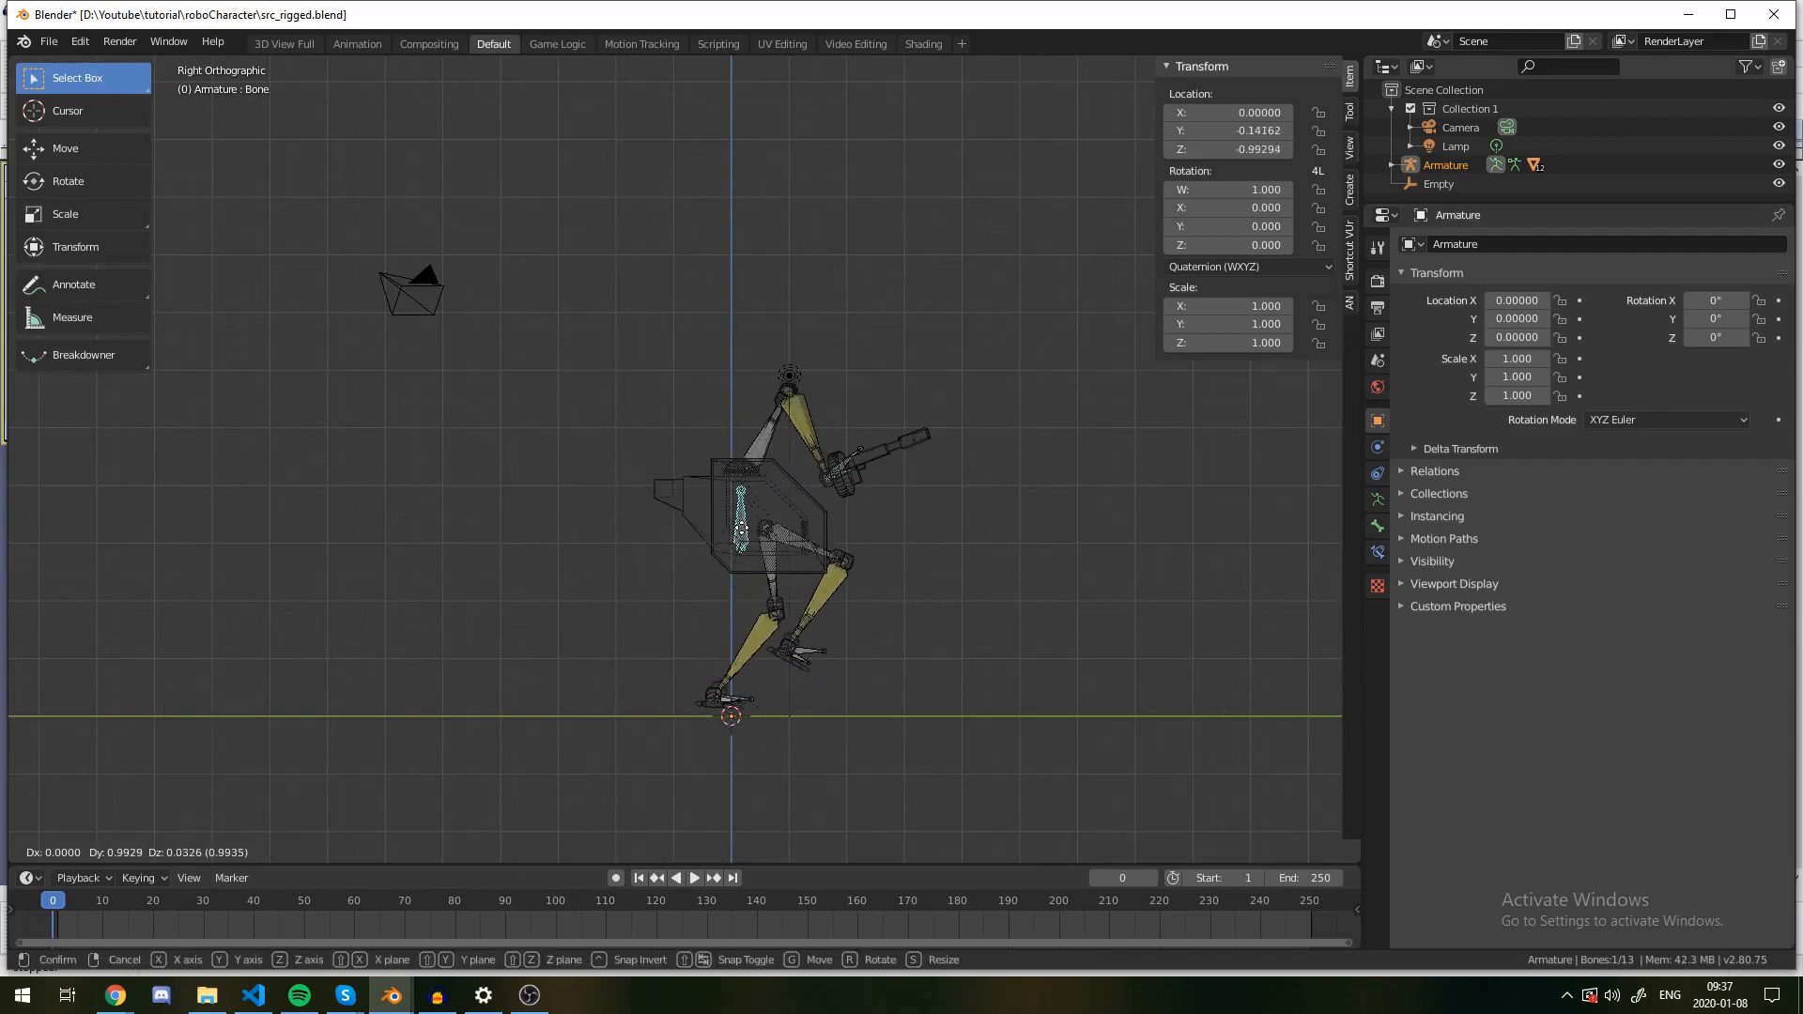
pyautogui.click(805, 480)
# Step: Move the gun arm's control bone by about -0.586 along Y and 1.416 along Z
pyautogui.click(862, 472)
pyautogui.press('g')
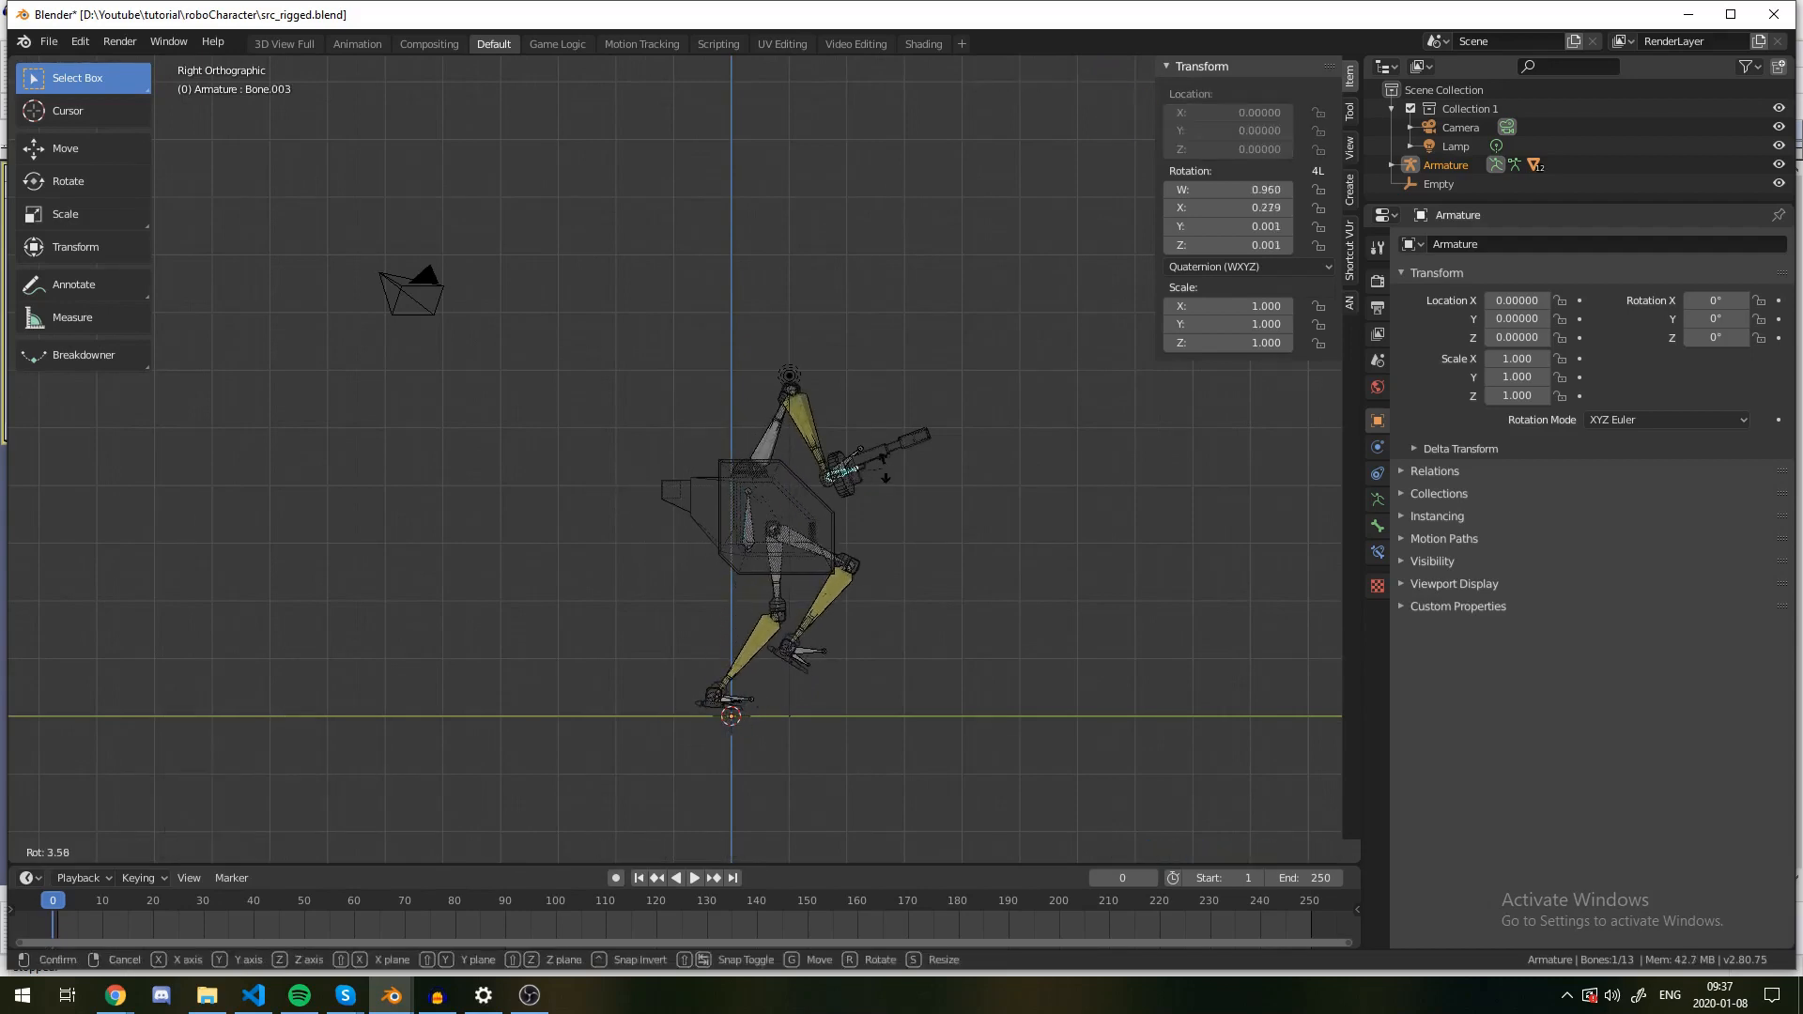
pyautogui.click(887, 465)
pyautogui.hotkey('ctrl', 'z')
pyautogui.press('g')
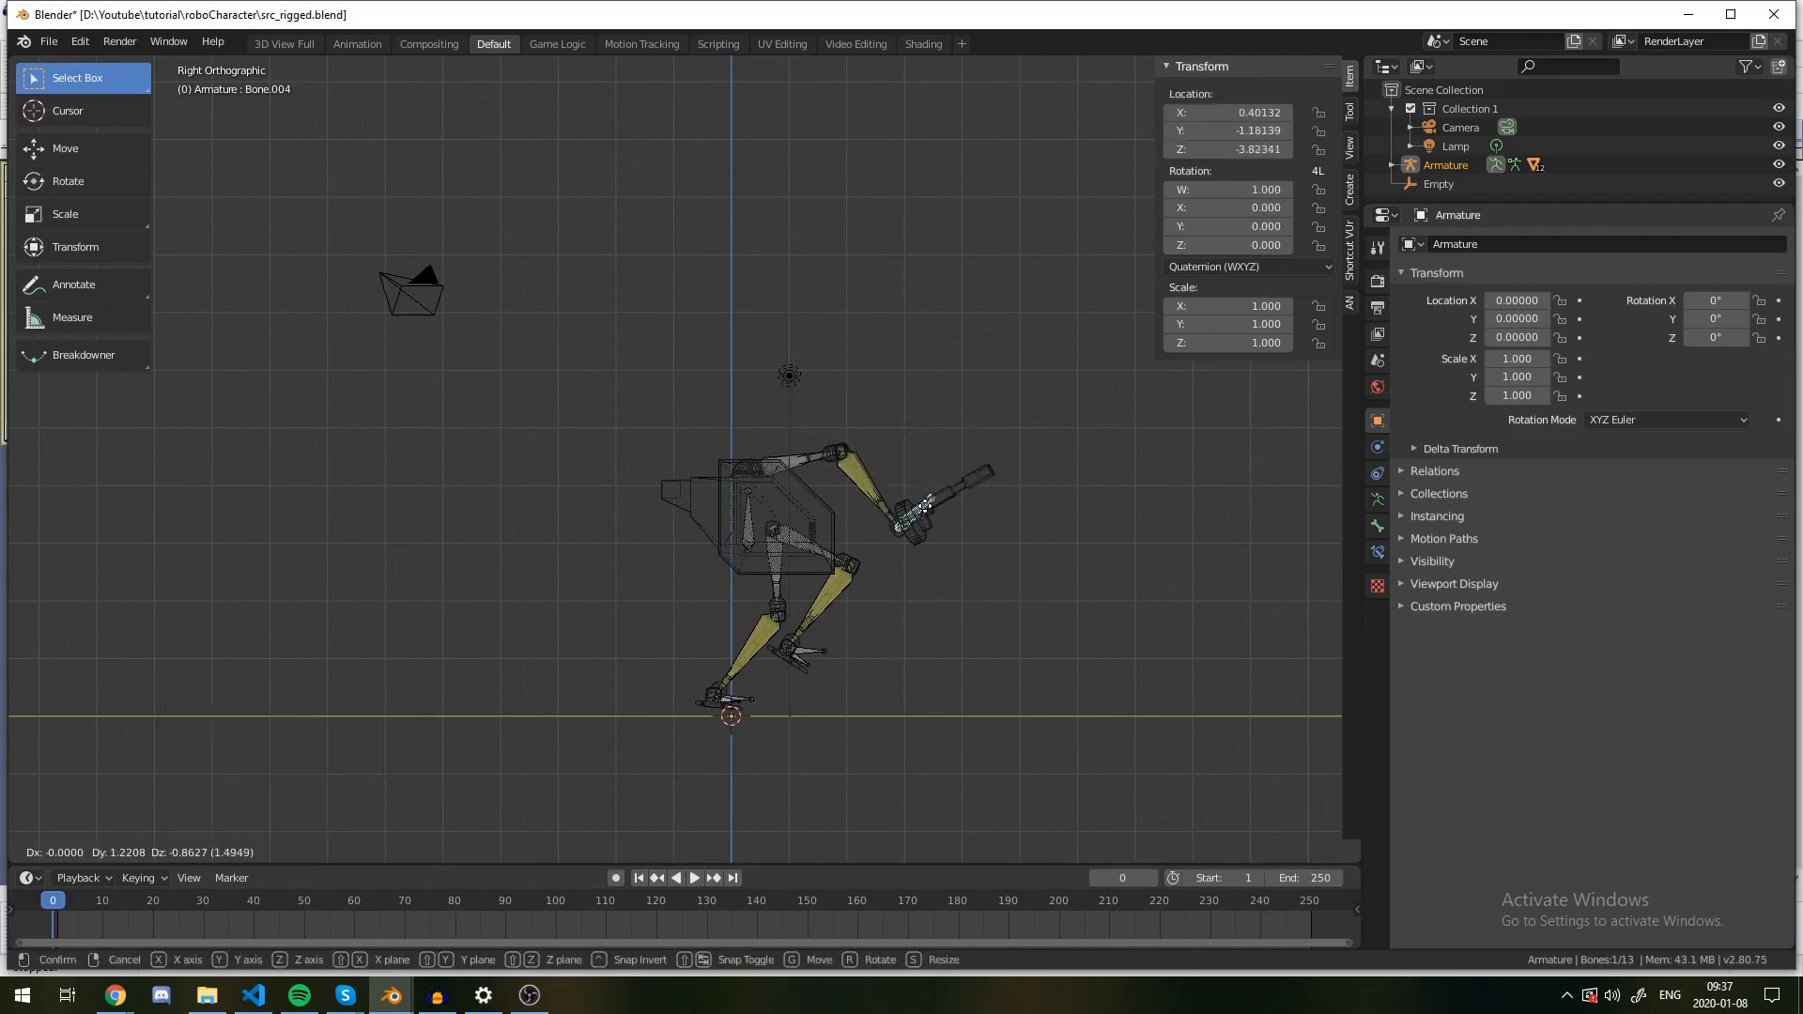
pyautogui.click(809, 398)
# Step: Move the Empty by about -3.645 along Y and -4.253 along Z, and change the viewport shading
pyautogui.scroll(-3, 955, 370)
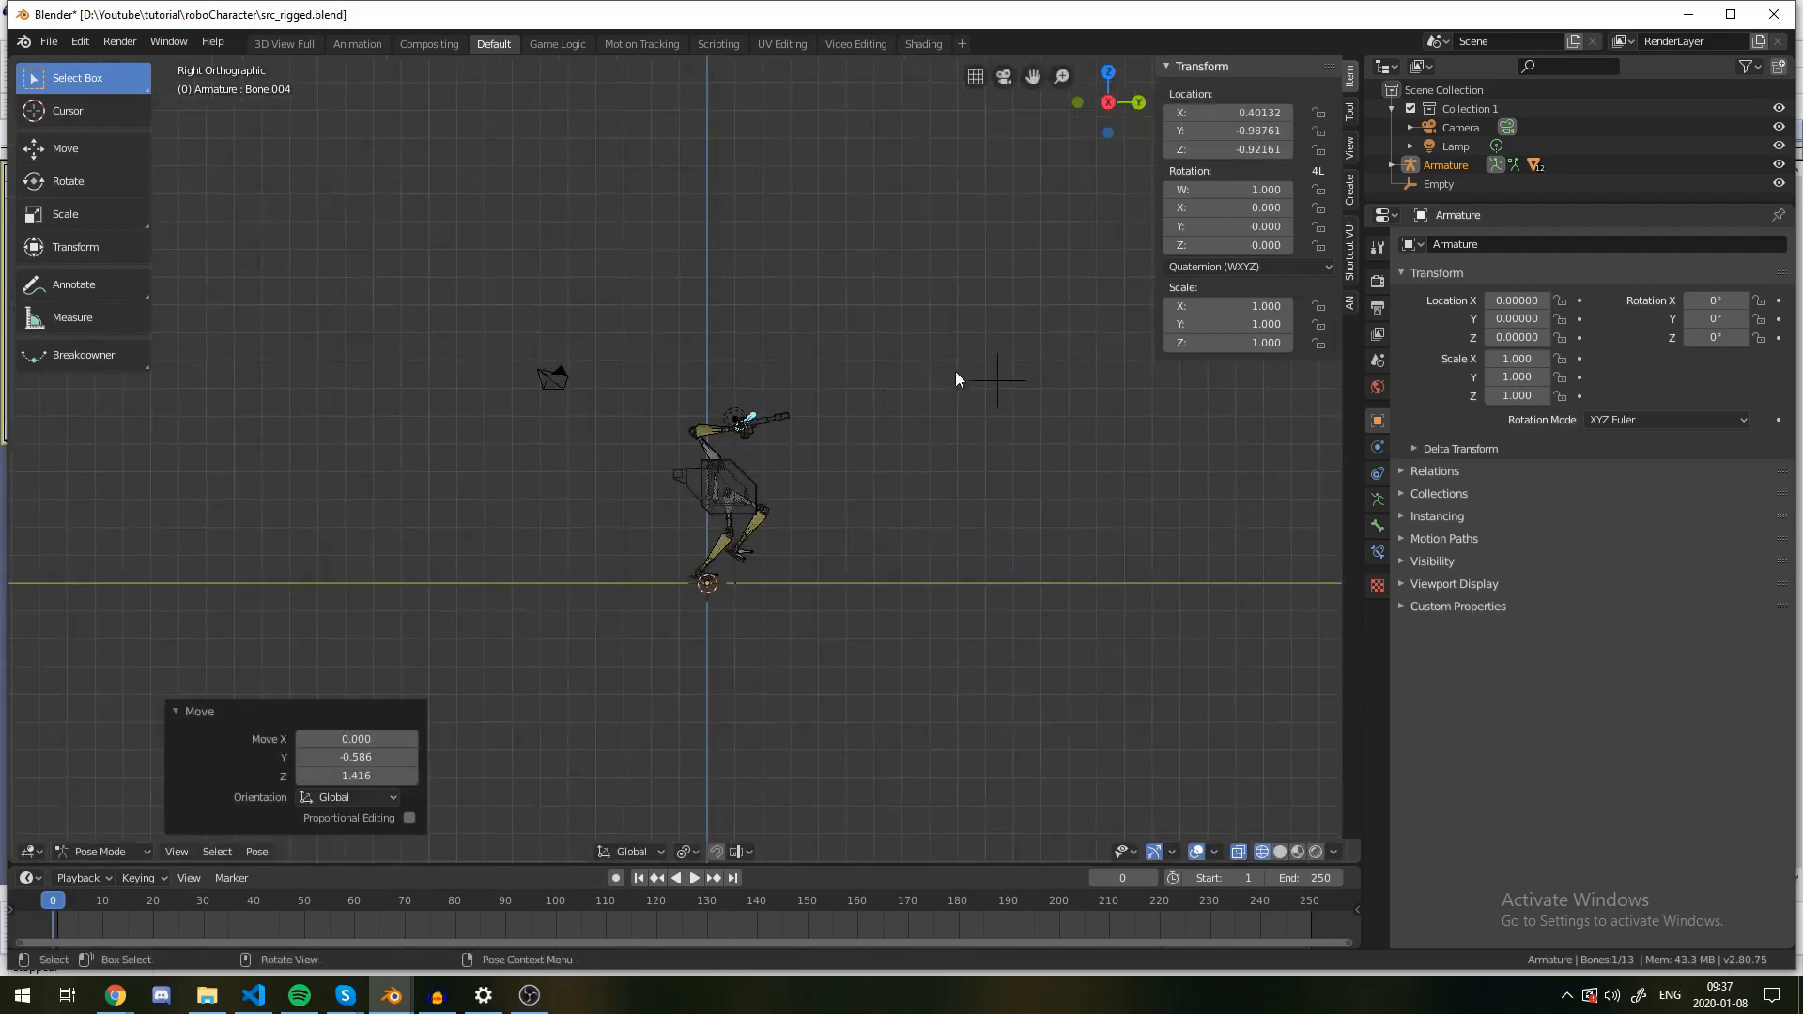
pyautogui.click(1005, 370)
pyautogui.press('g')
pyautogui.click(902, 488)
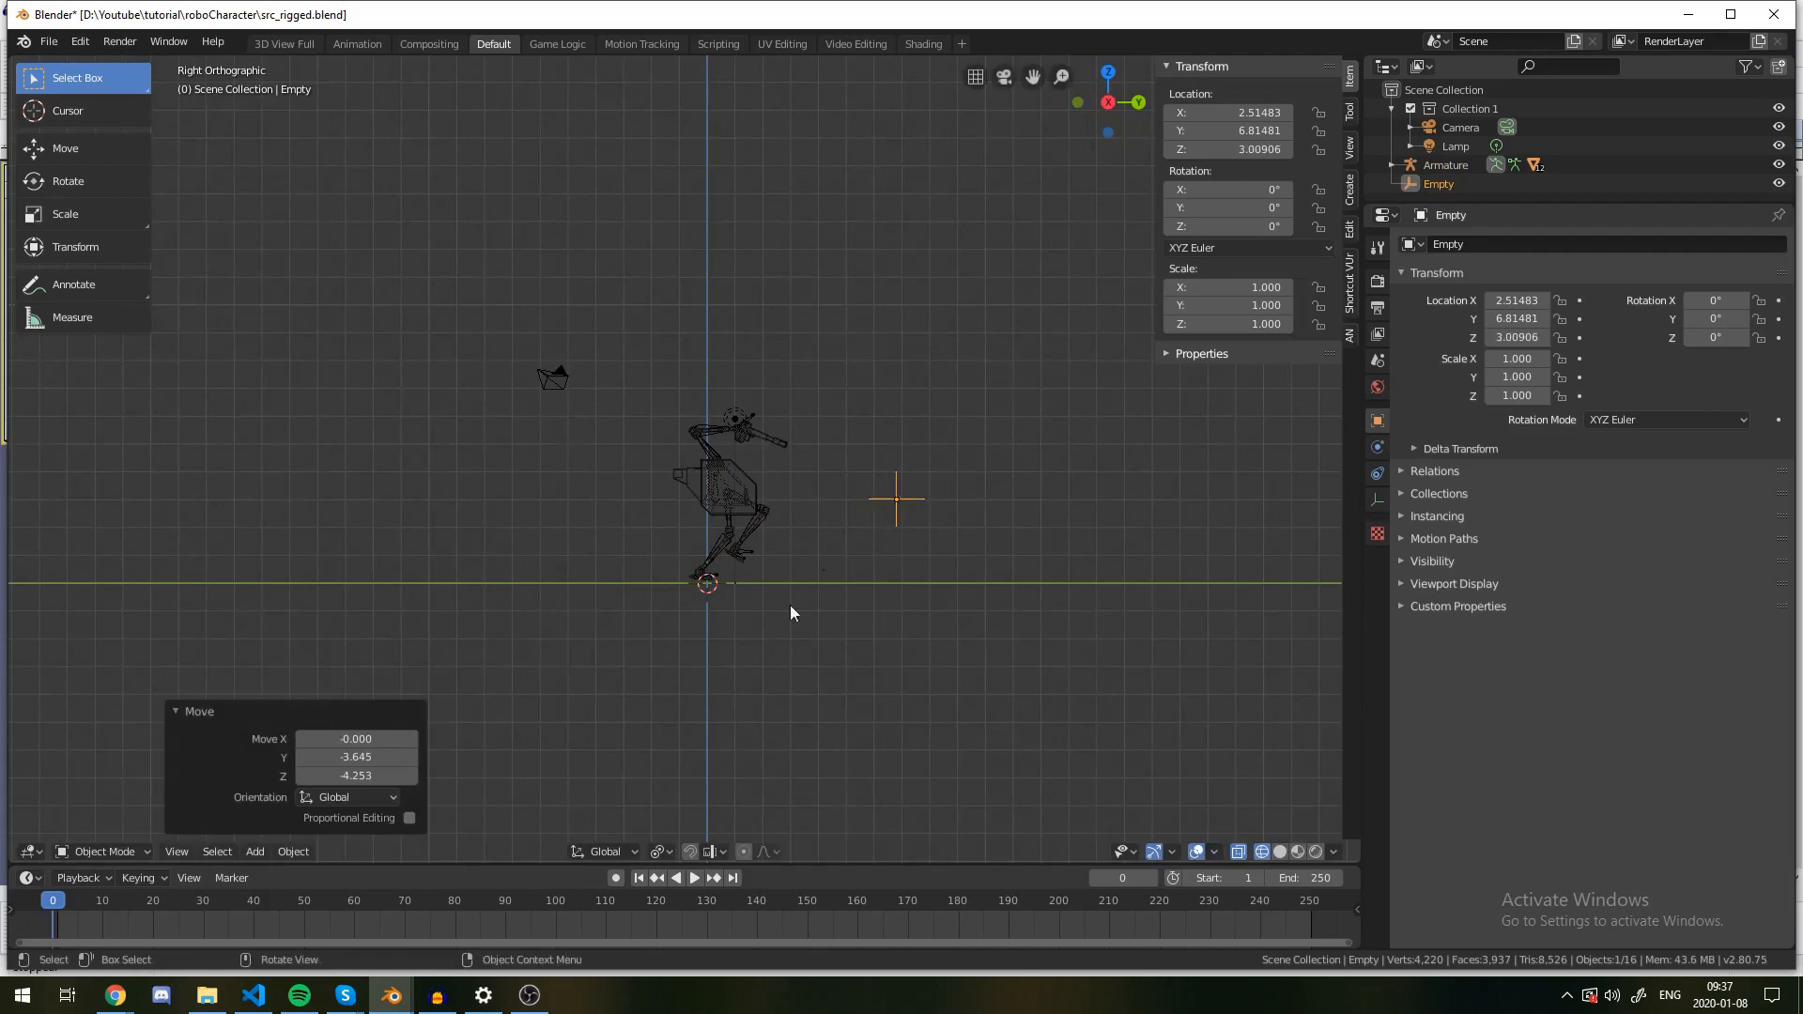
pyautogui.moveTo(790, 606)
pyautogui.mouseDown(button='middle')
pyautogui.moveTo(855, 535)
pyautogui.moveTo(709, 575)
pyautogui.moveTo(751, 430)
pyautogui.moveTo(756, 520)
pyautogui.moveTo(663, 525)
pyautogui.moveTo(616, 454)
pyautogui.moveTo(606, 477)
pyautogui.moveTo(944, 476)
pyautogui.moveTo(693, 539)
pyautogui.moveTo(667, 563)
pyautogui.mouseUp(button='middle')
pyautogui.press('z')
pyautogui.click(704, 470)
pyautogui.scroll(3, 610, 403)
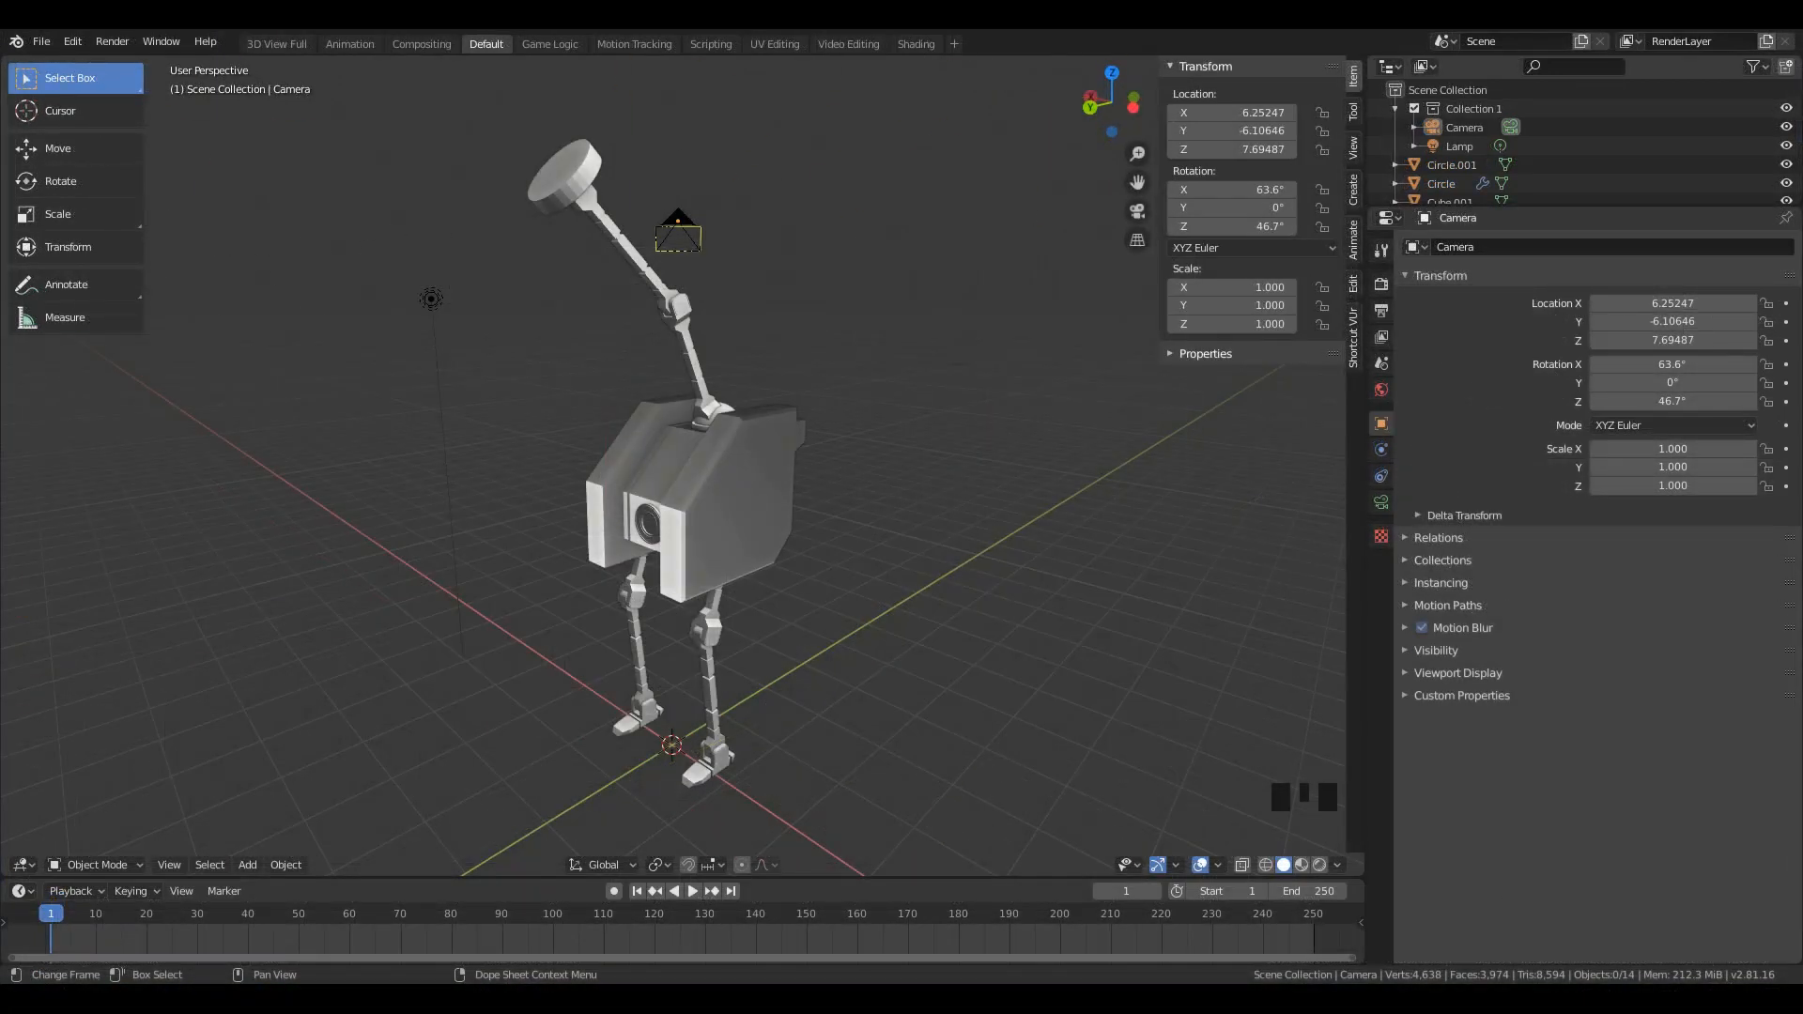
# Step: Delete the circular ring object on the front face of the robot's body
pyautogui.scroll(5, 648, 588)
pyautogui.moveTo(648, 588); pyautogui.dragTo(755, 572, button='middle')
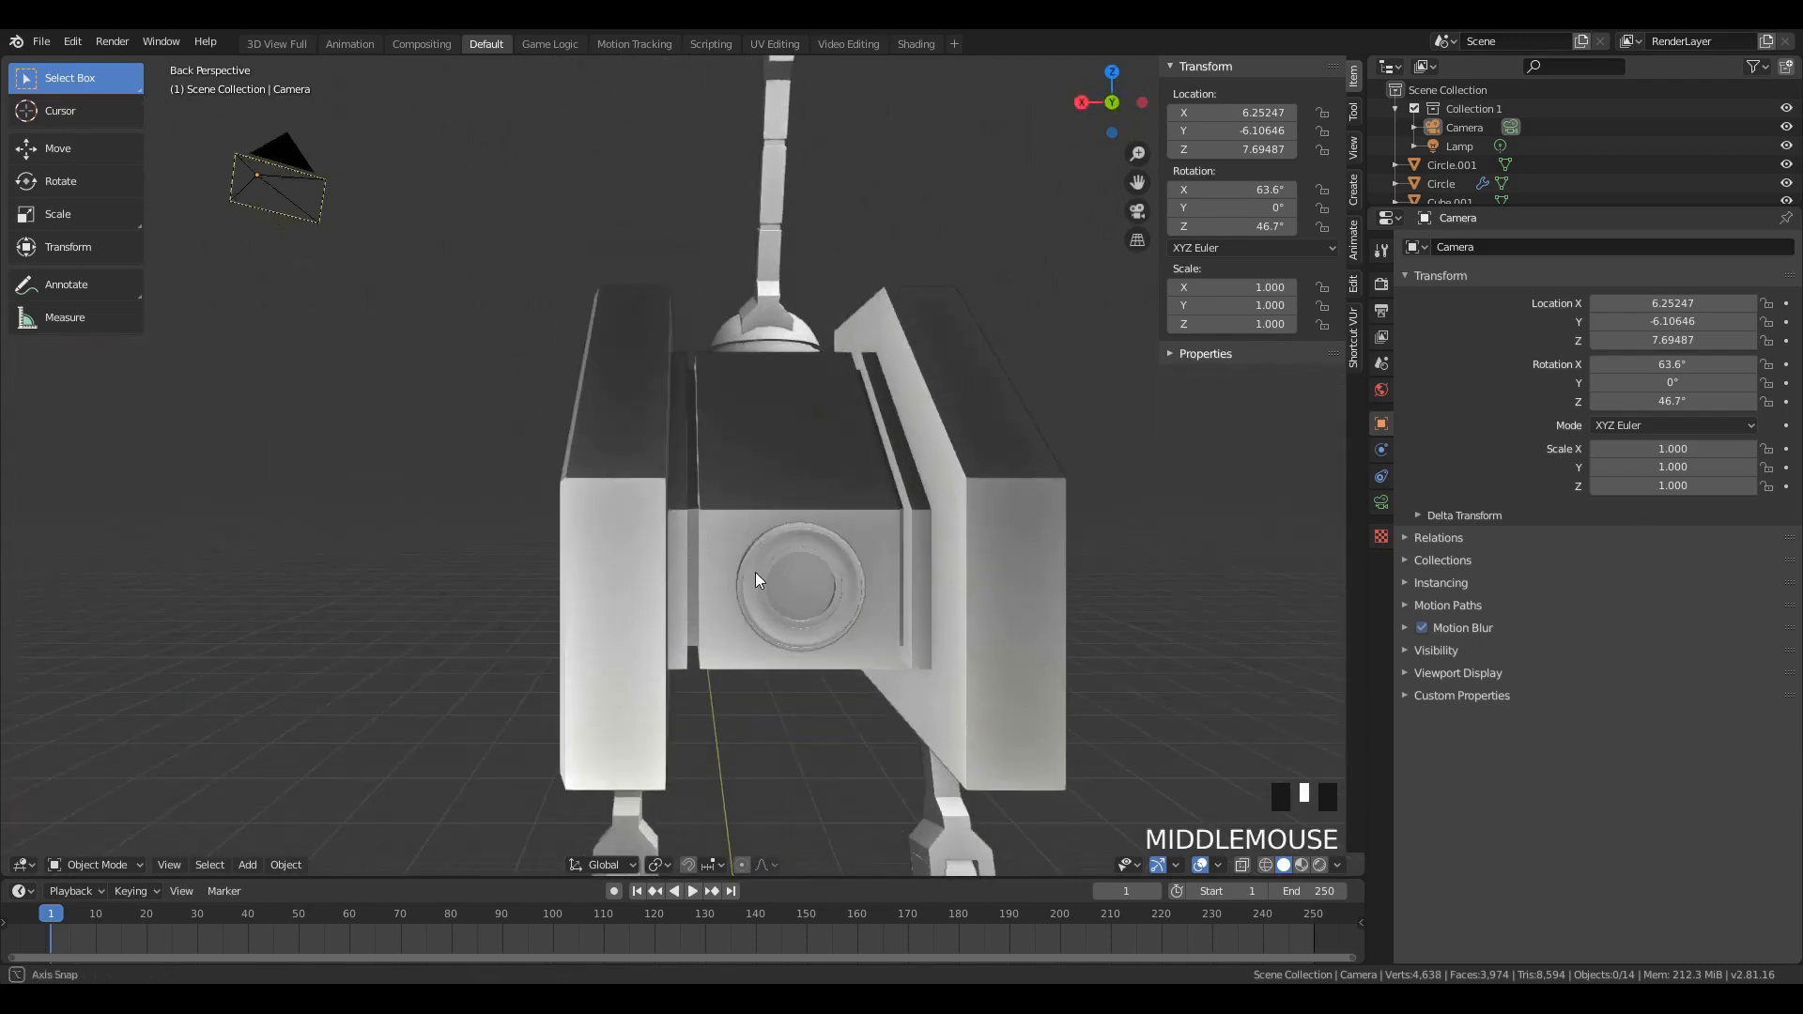
pyautogui.click(798, 611)
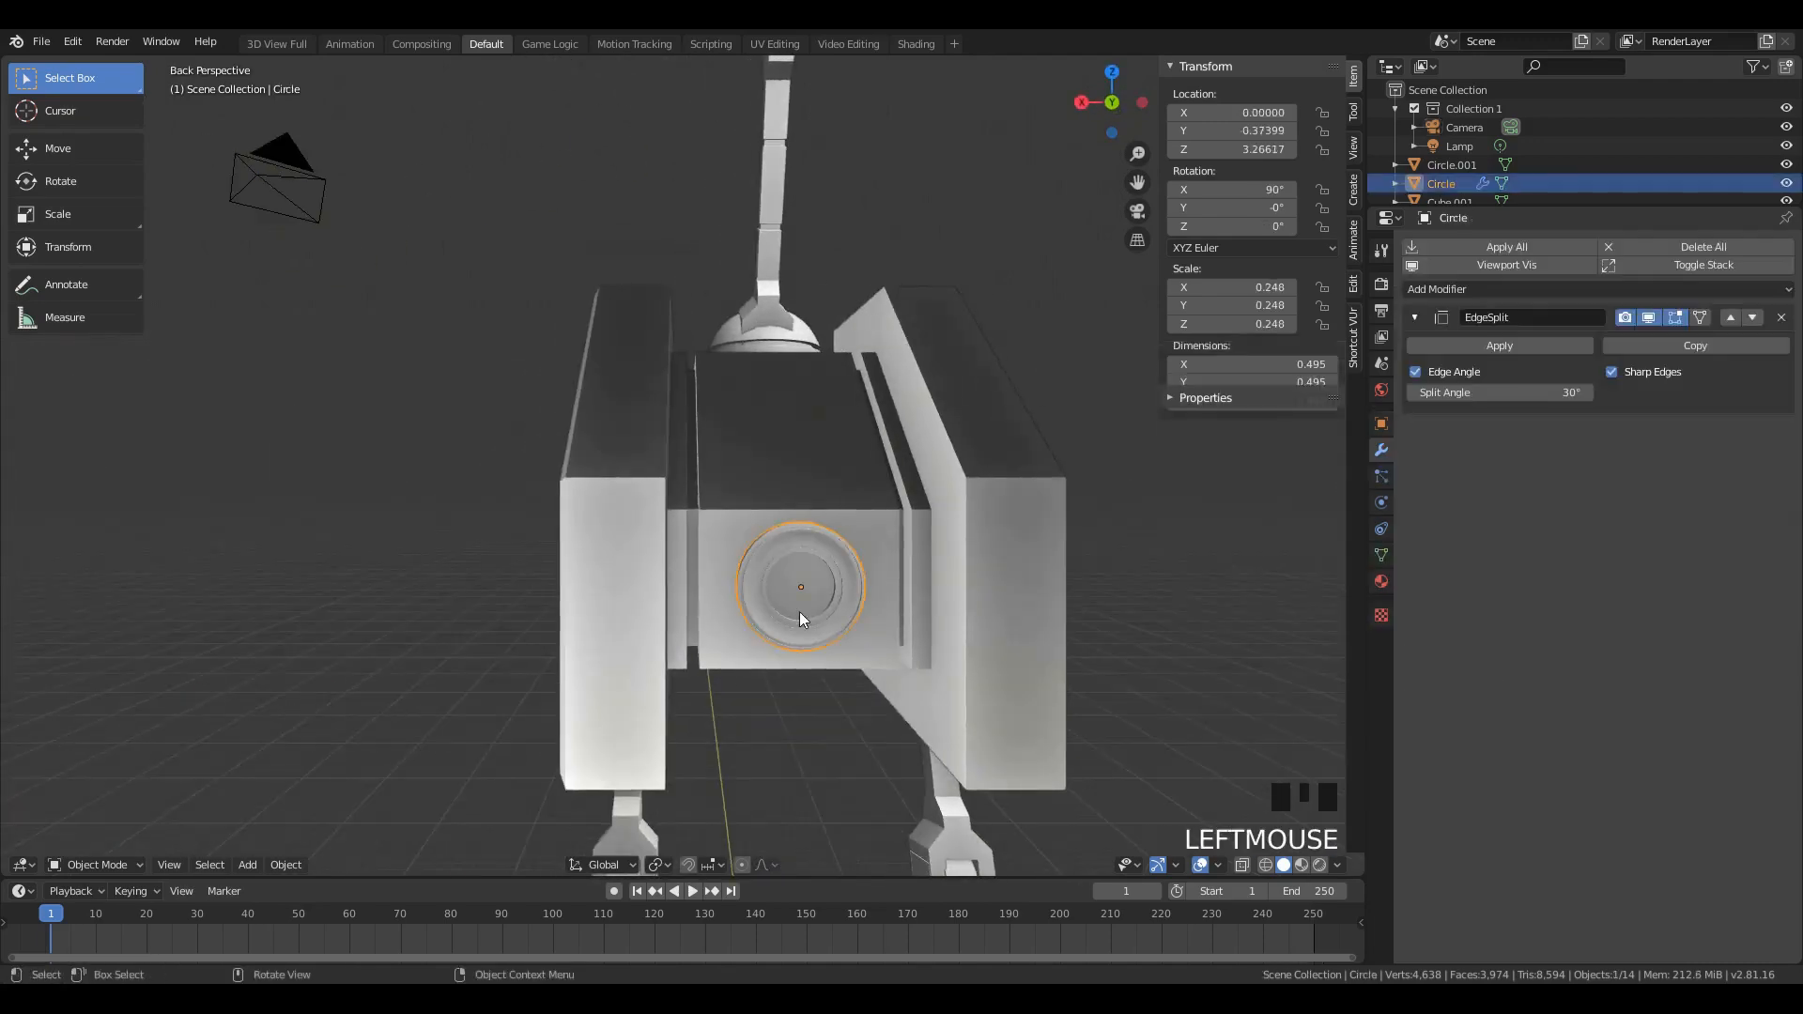
pyautogui.press('x')
pyautogui.click(973, 545)
pyautogui.moveTo(907, 577); pyautogui.dragTo(902, 513, button='middle')
pyautogui.click(695, 552)
pyautogui.press('Tab')
pyautogui.scroll(2, 694, 542)
pyautogui.press('Tab')
pyautogui.hotkey('shift', 'a')
pyautogui.moveTo(919, 514)
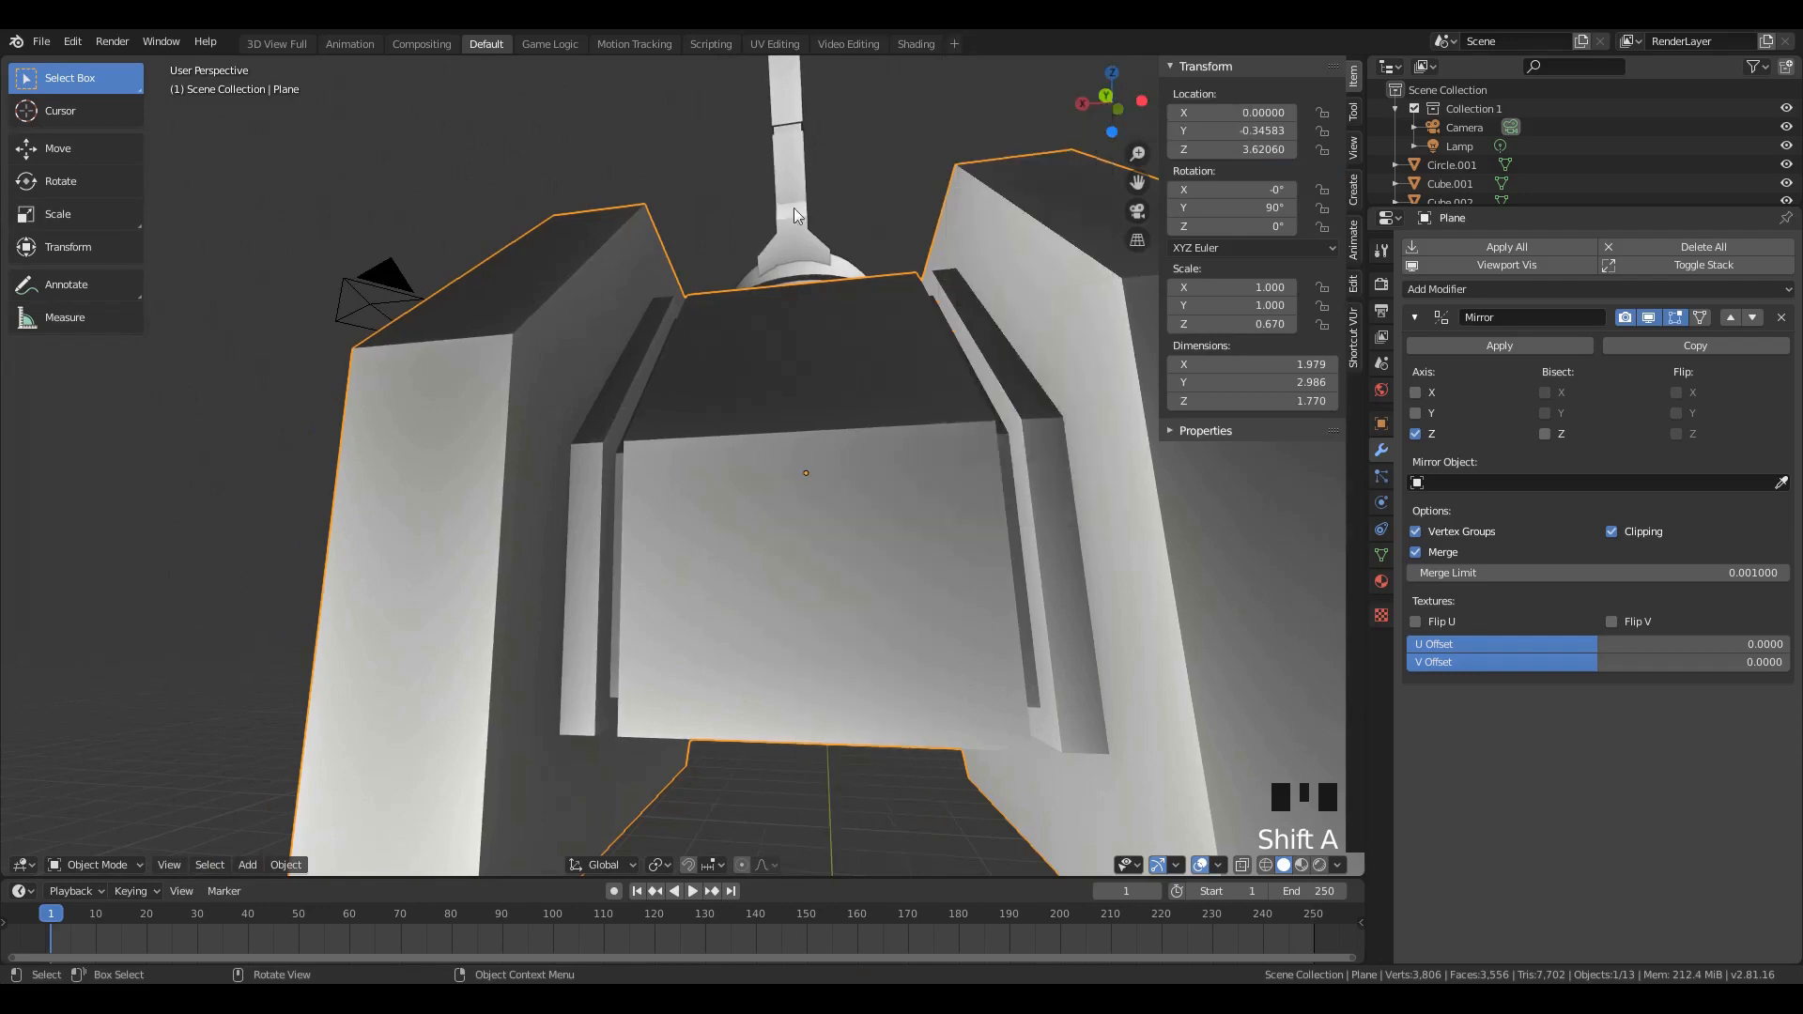
pyautogui.scroll(-6, 925, 524)
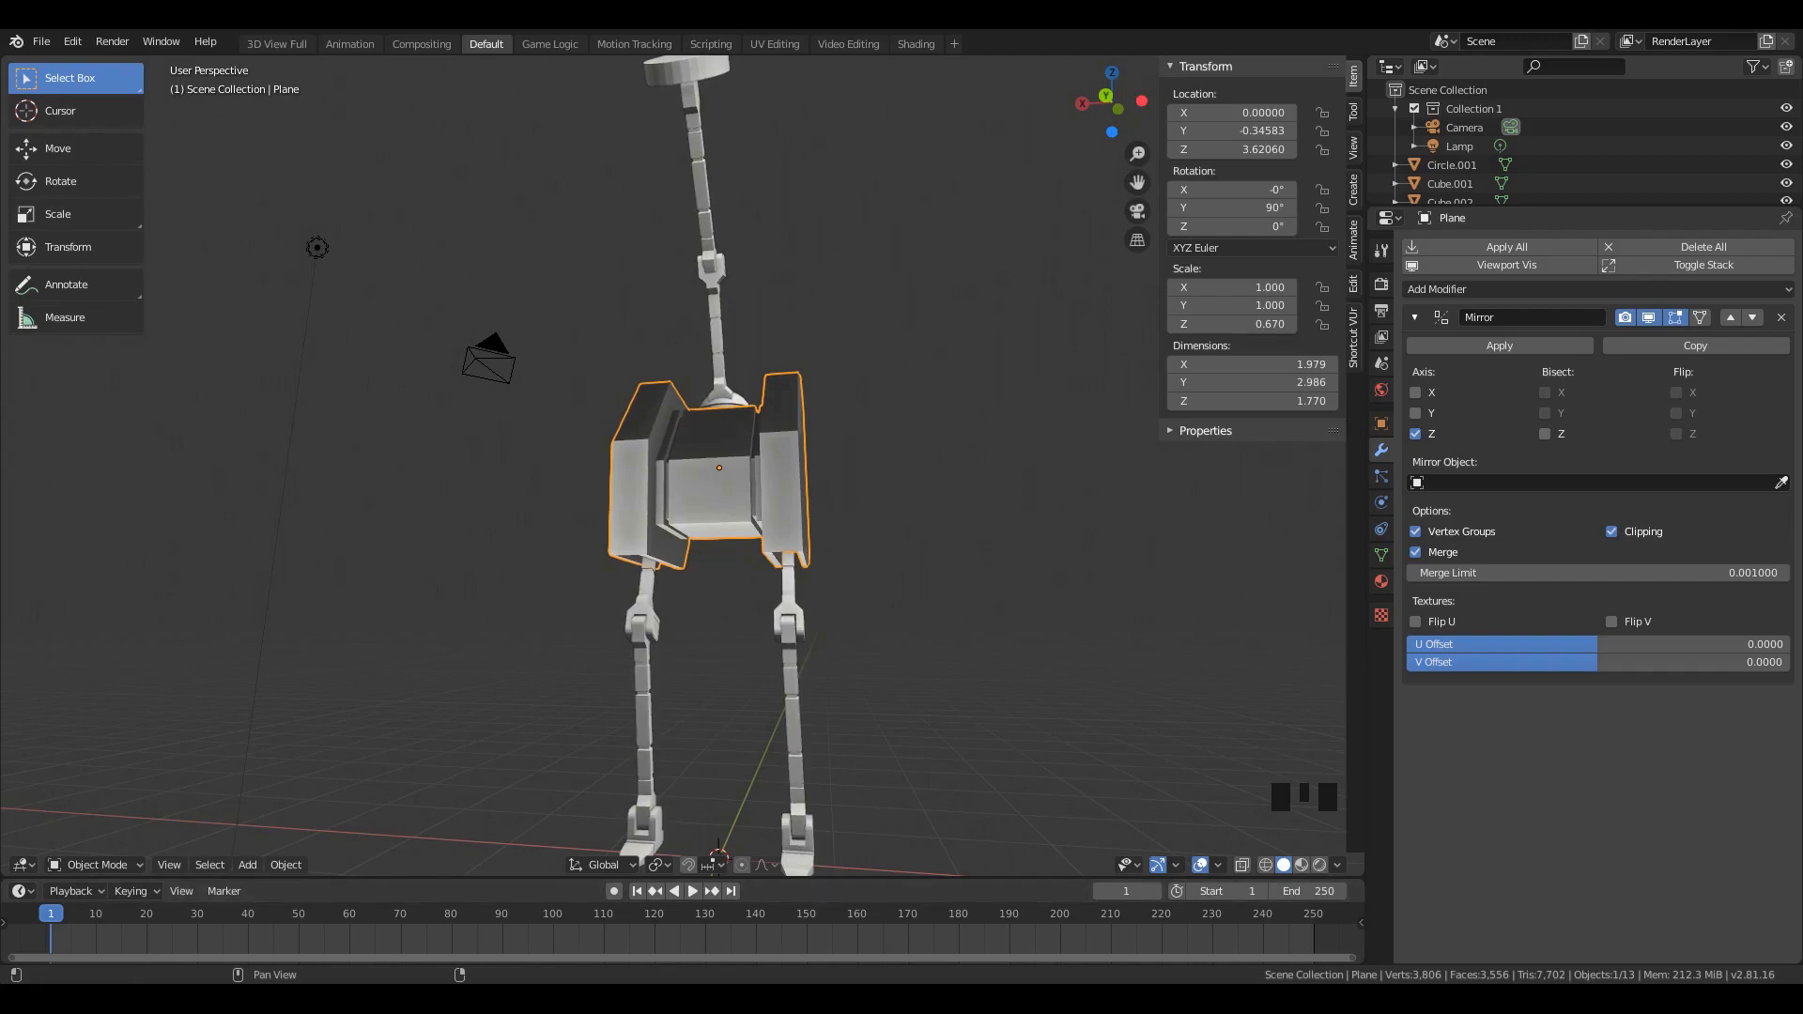
pyautogui.moveTo(819, 362); pyautogui.dragTo(776, 419, button='middle')
pyautogui.scroll(2, 749, 515)
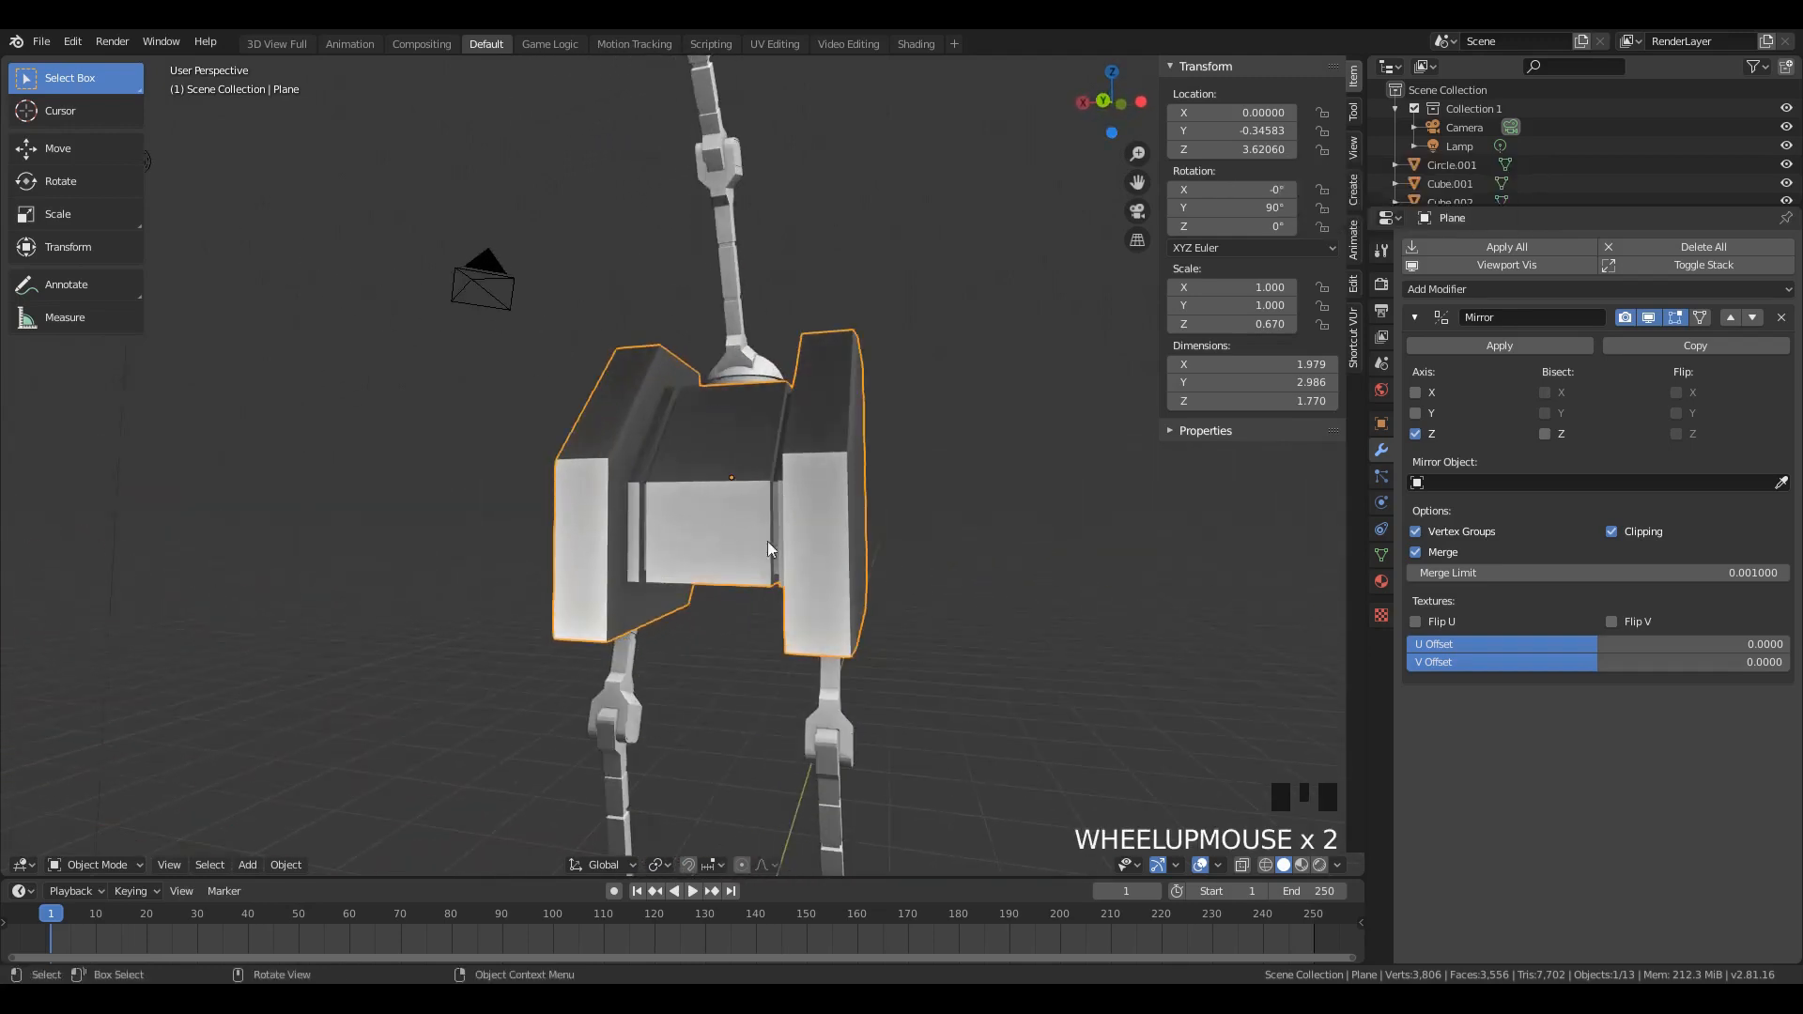
pyautogui.moveTo(708, 565)
pyautogui.mouseDown(button='middle')
pyautogui.moveTo(886, 549)
pyautogui.moveTo(797, 541)
pyautogui.moveTo(695, 584)
pyautogui.moveTo(720, 583)
pyautogui.mouseUp(button='middle')
pyautogui.scroll(3, 794, 540)
pyautogui.press('Tab')
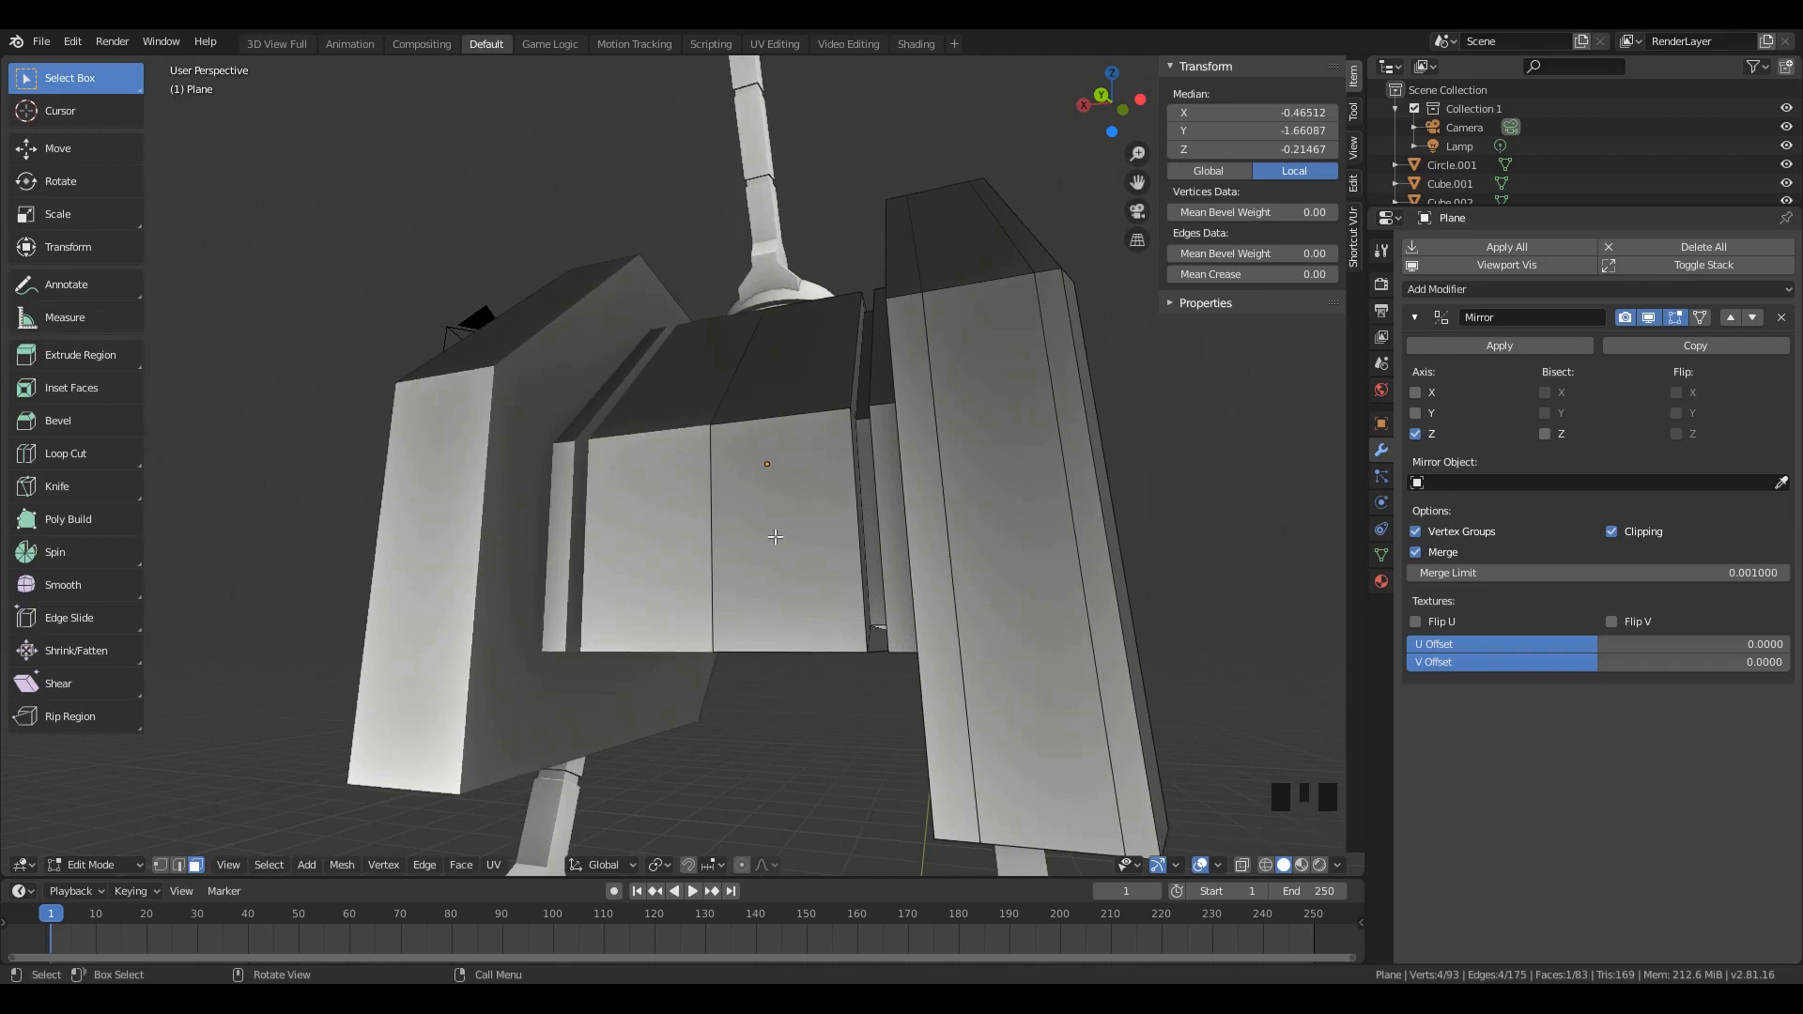
pyautogui.press('a')
pyautogui.press('a')
pyautogui.press('a')
pyautogui.hotkey('shift', 'a')
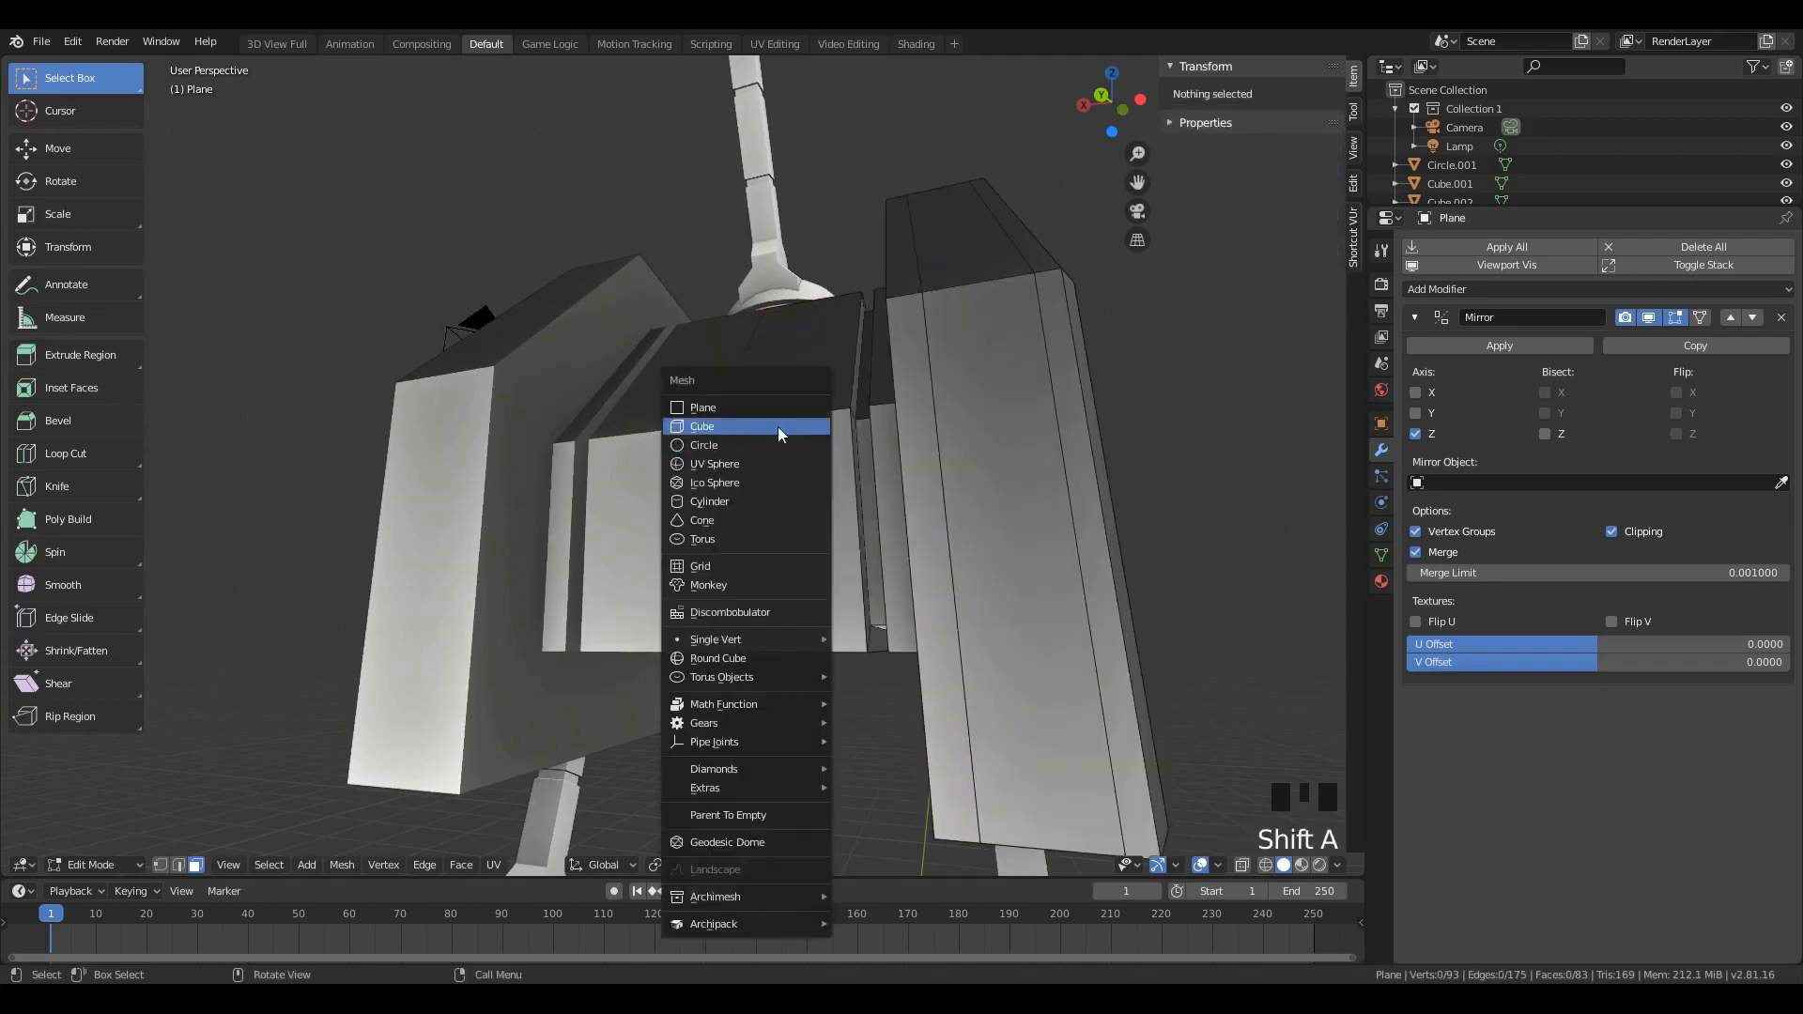
pyautogui.press('Escape')
# Step: Add a mesh circle as a separate object and raise it along Z to about 3.26, at body height
pyautogui.press('Tab')
pyautogui.scroll(-3, 679, 432)
pyautogui.hotkey('shift', 'a')
pyautogui.moveTo(682, 436)
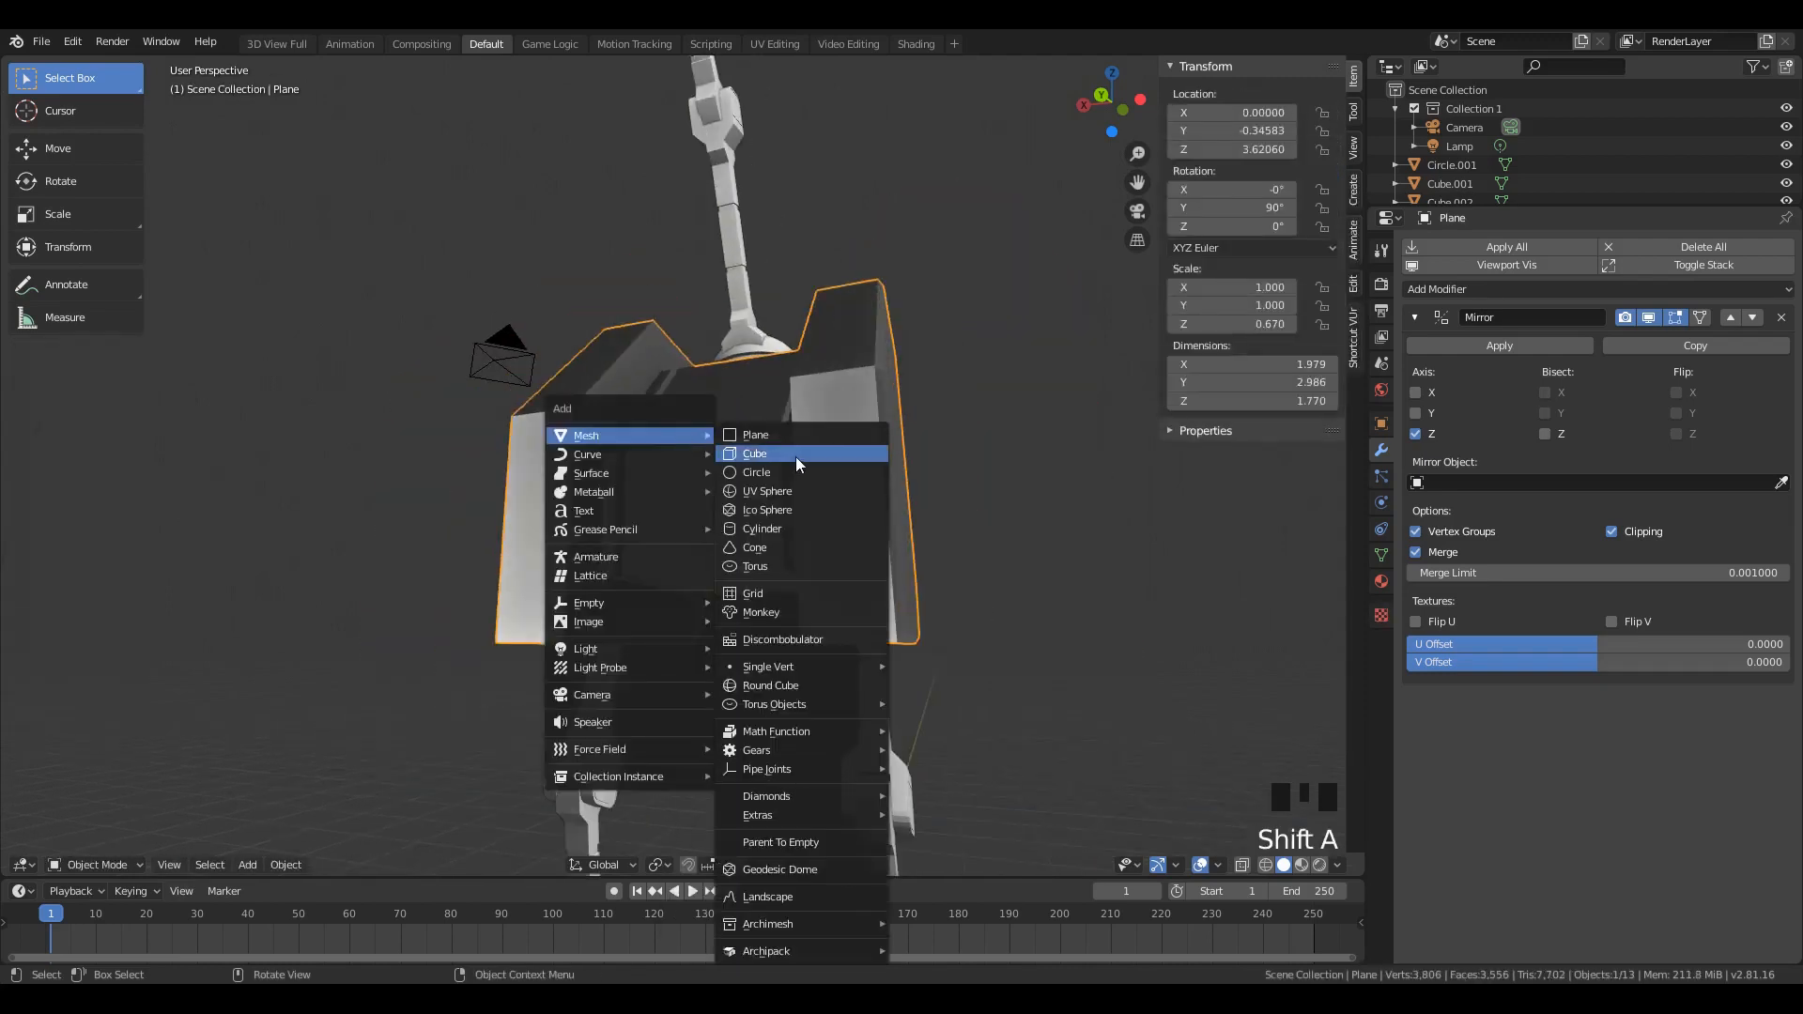
pyautogui.hotkey('shift', 'a')
pyautogui.moveTo(519, 419)
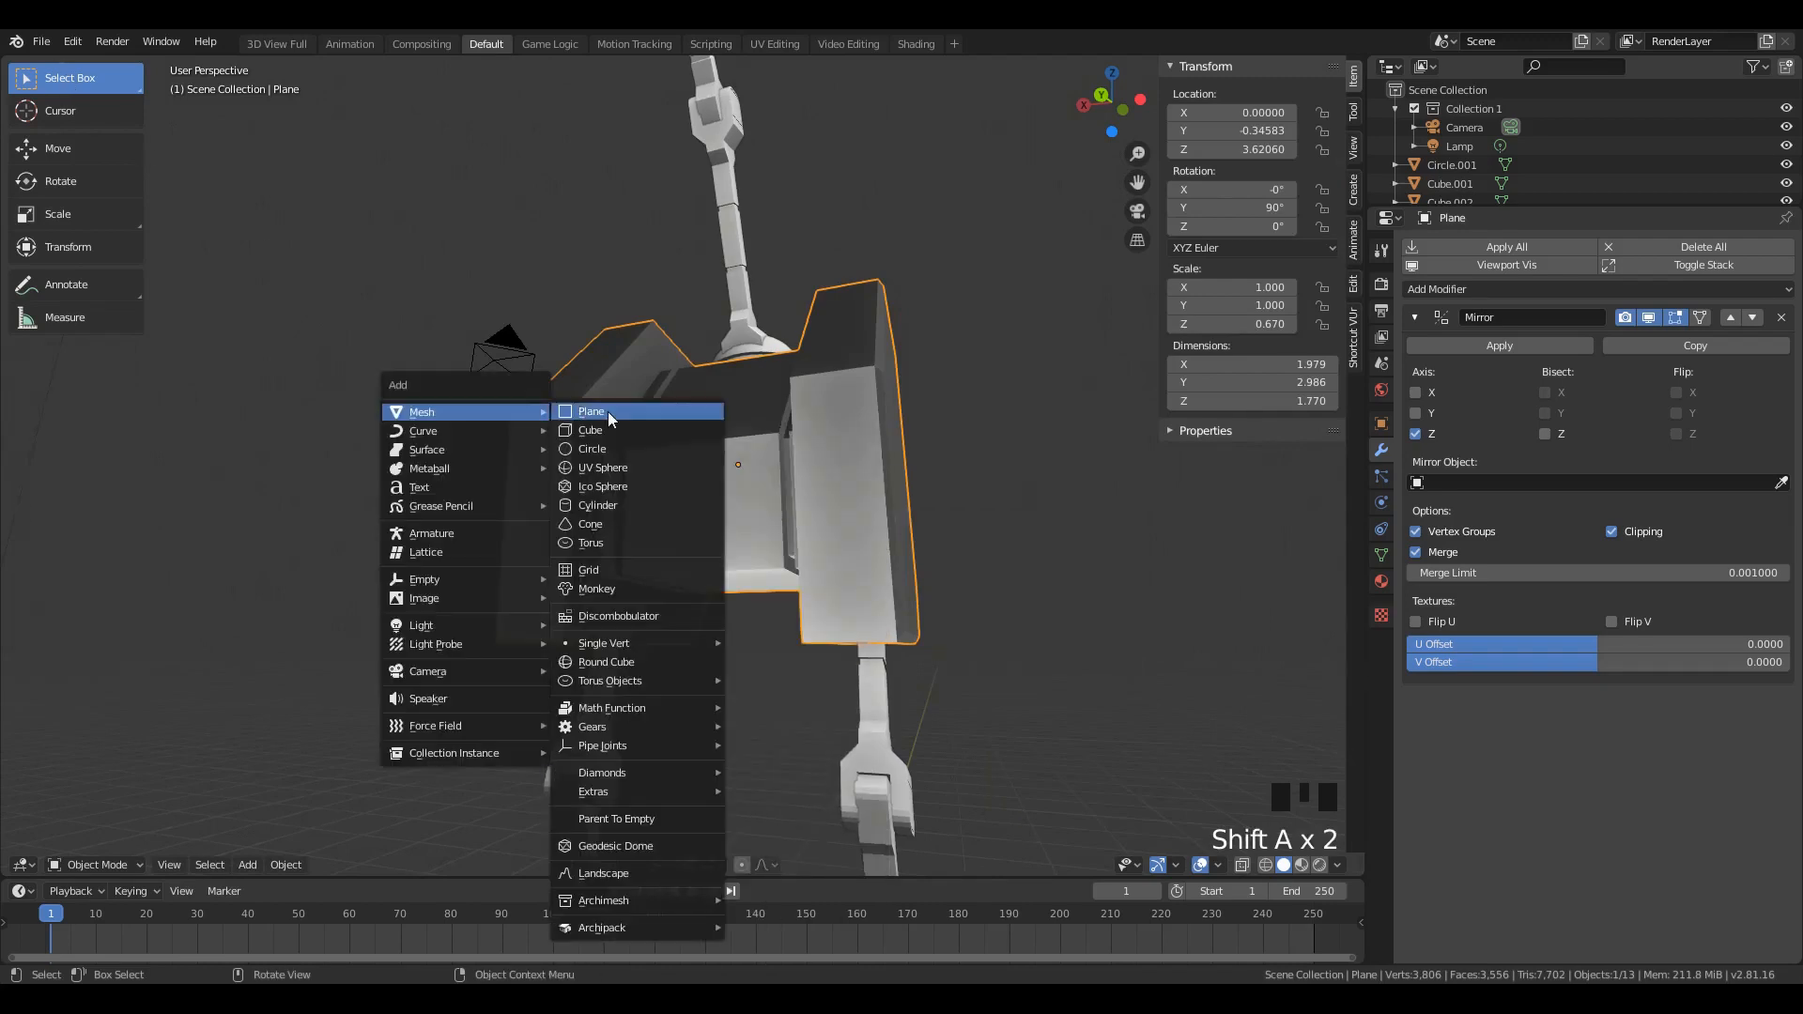
pyautogui.click(603, 449)
pyautogui.scroll(-4, 623, 470)
pyautogui.press('g')
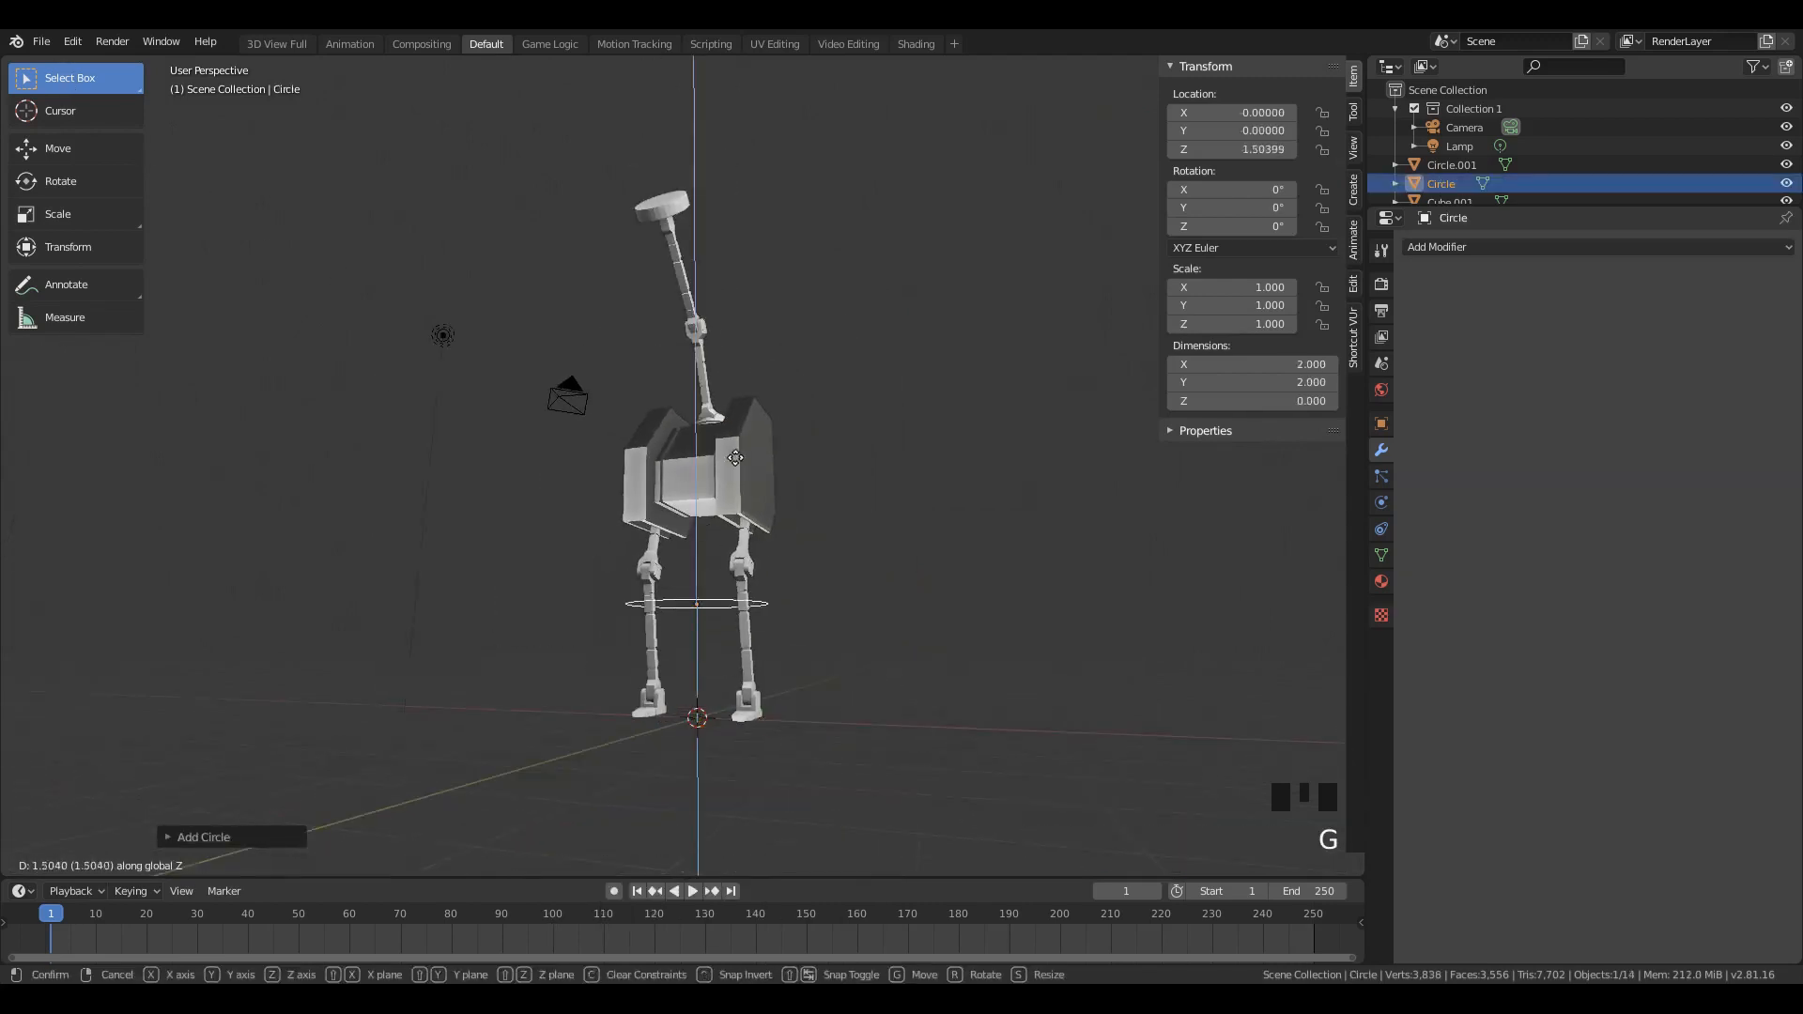
pyautogui.click(720, 365)
# Step: Rotate the circle 90° about the X axis
pyautogui.scroll(5, 734, 494)
pyautogui.press('r')
pyautogui.press('x')
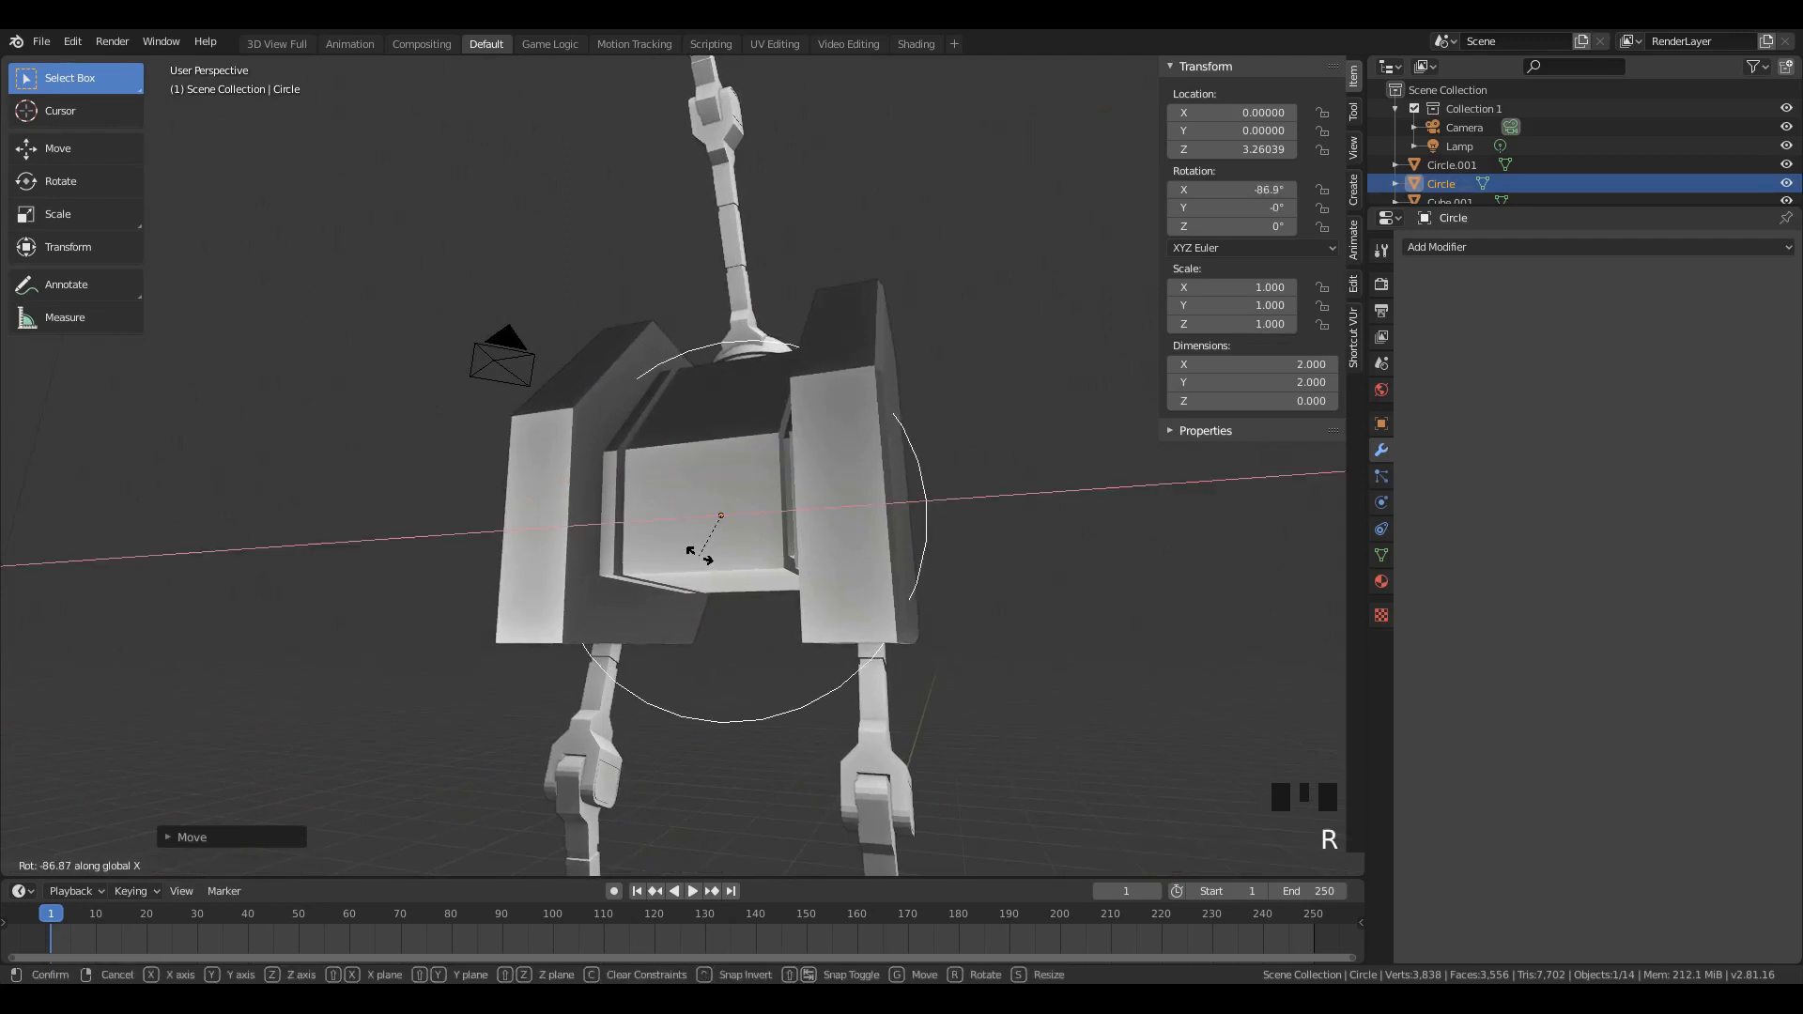
pyautogui.write('90')
pyautogui.press('Return')
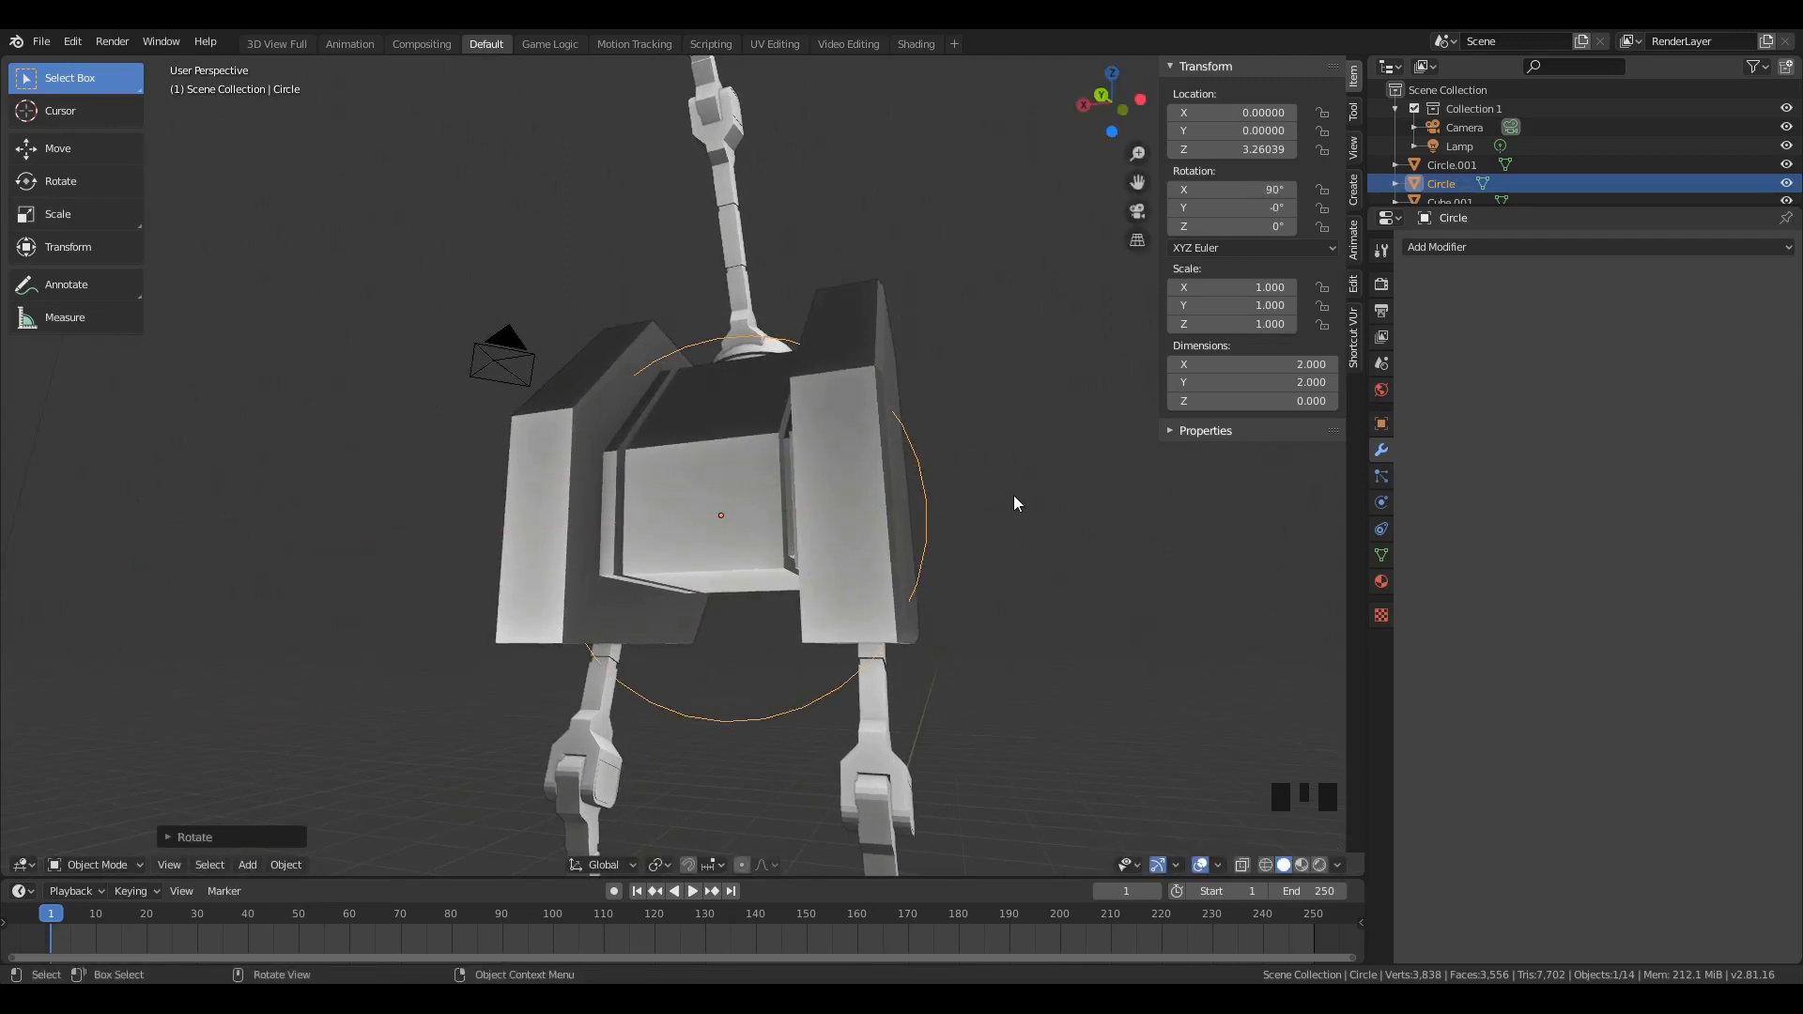
# Step: Scale the circle to about 0.365 and move it along Y to about 0.427, at the body's front face
pyautogui.press('s')
pyautogui.click(827, 499)
pyautogui.press('g')
pyautogui.click(813, 519)
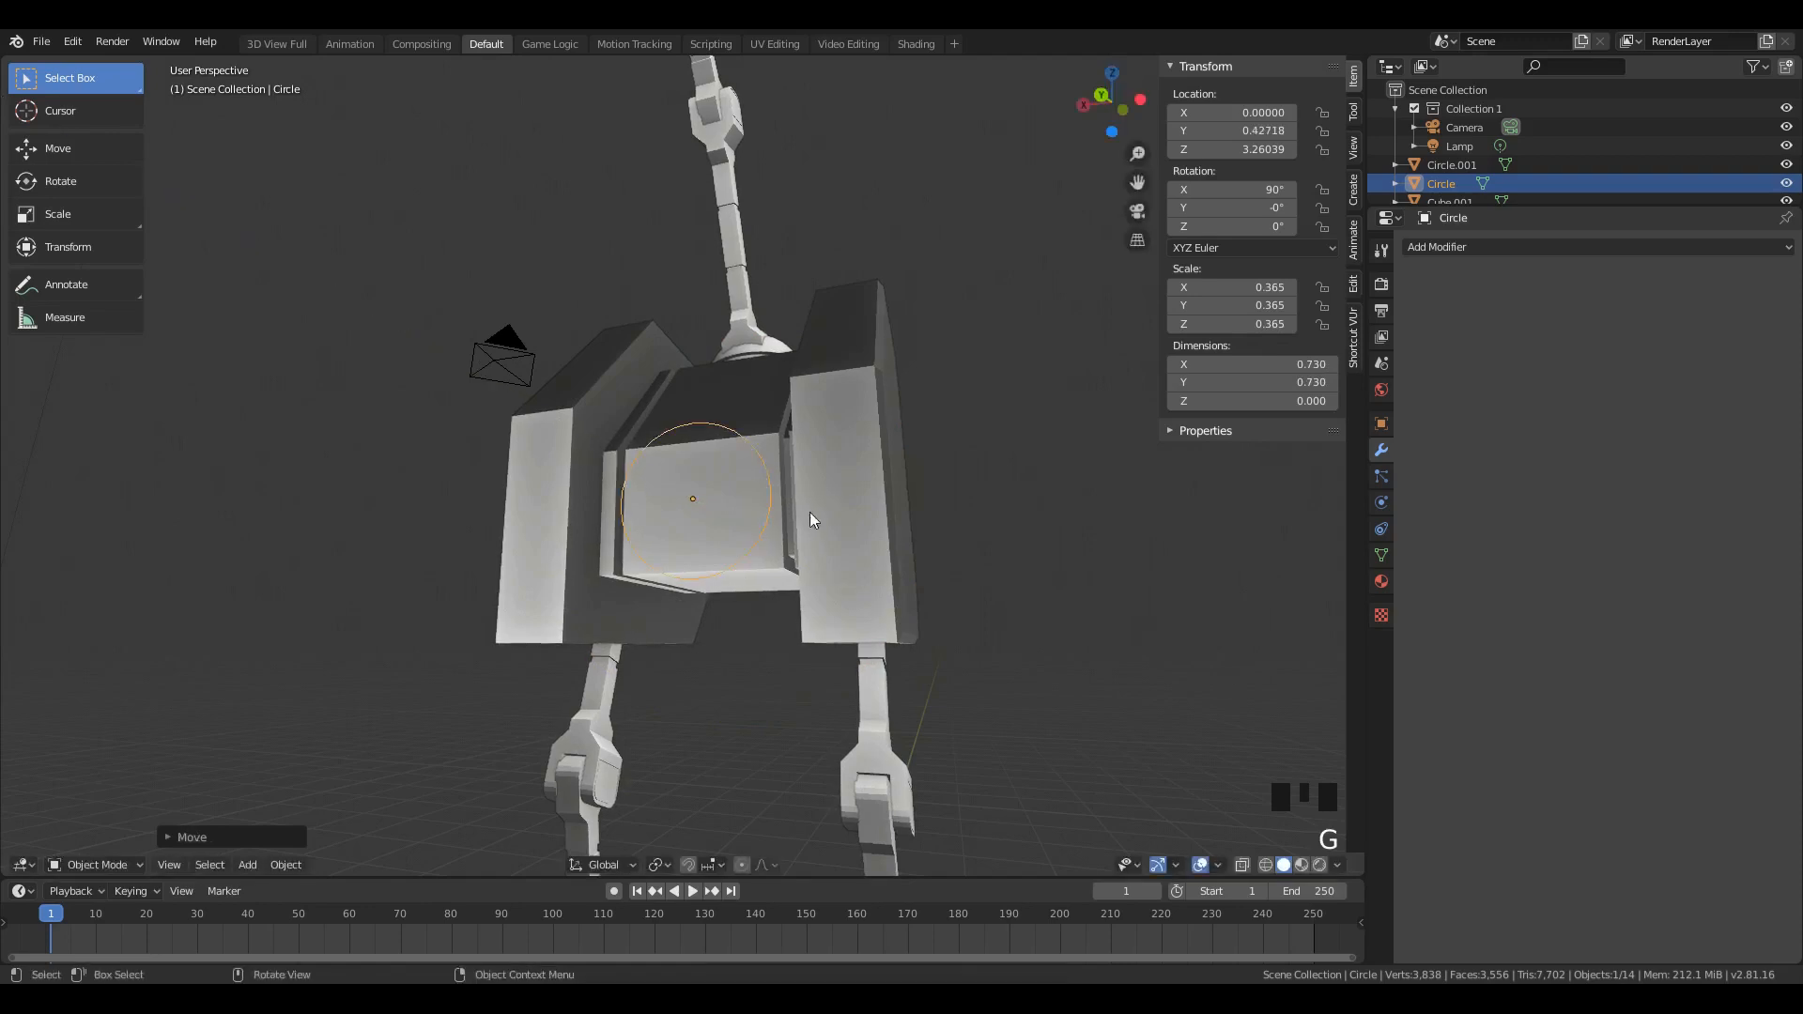
# Step: Scale the circle down further so it fits within the body's front face
pyautogui.scroll(3, 814, 519)
pyautogui.press('s')
pyautogui.click(808, 551)
pyautogui.moveTo(807, 550); pyautogui.dragTo(877, 568, button='middle')
pyautogui.press('s')
pyautogui.click(864, 583)
# Step: Extrude the circle's edges in edge select mode and scale them inward to form a narrow flat ring
pyautogui.press('Tab')
pyautogui.press('e')
pyautogui.rightClick(930, 557)
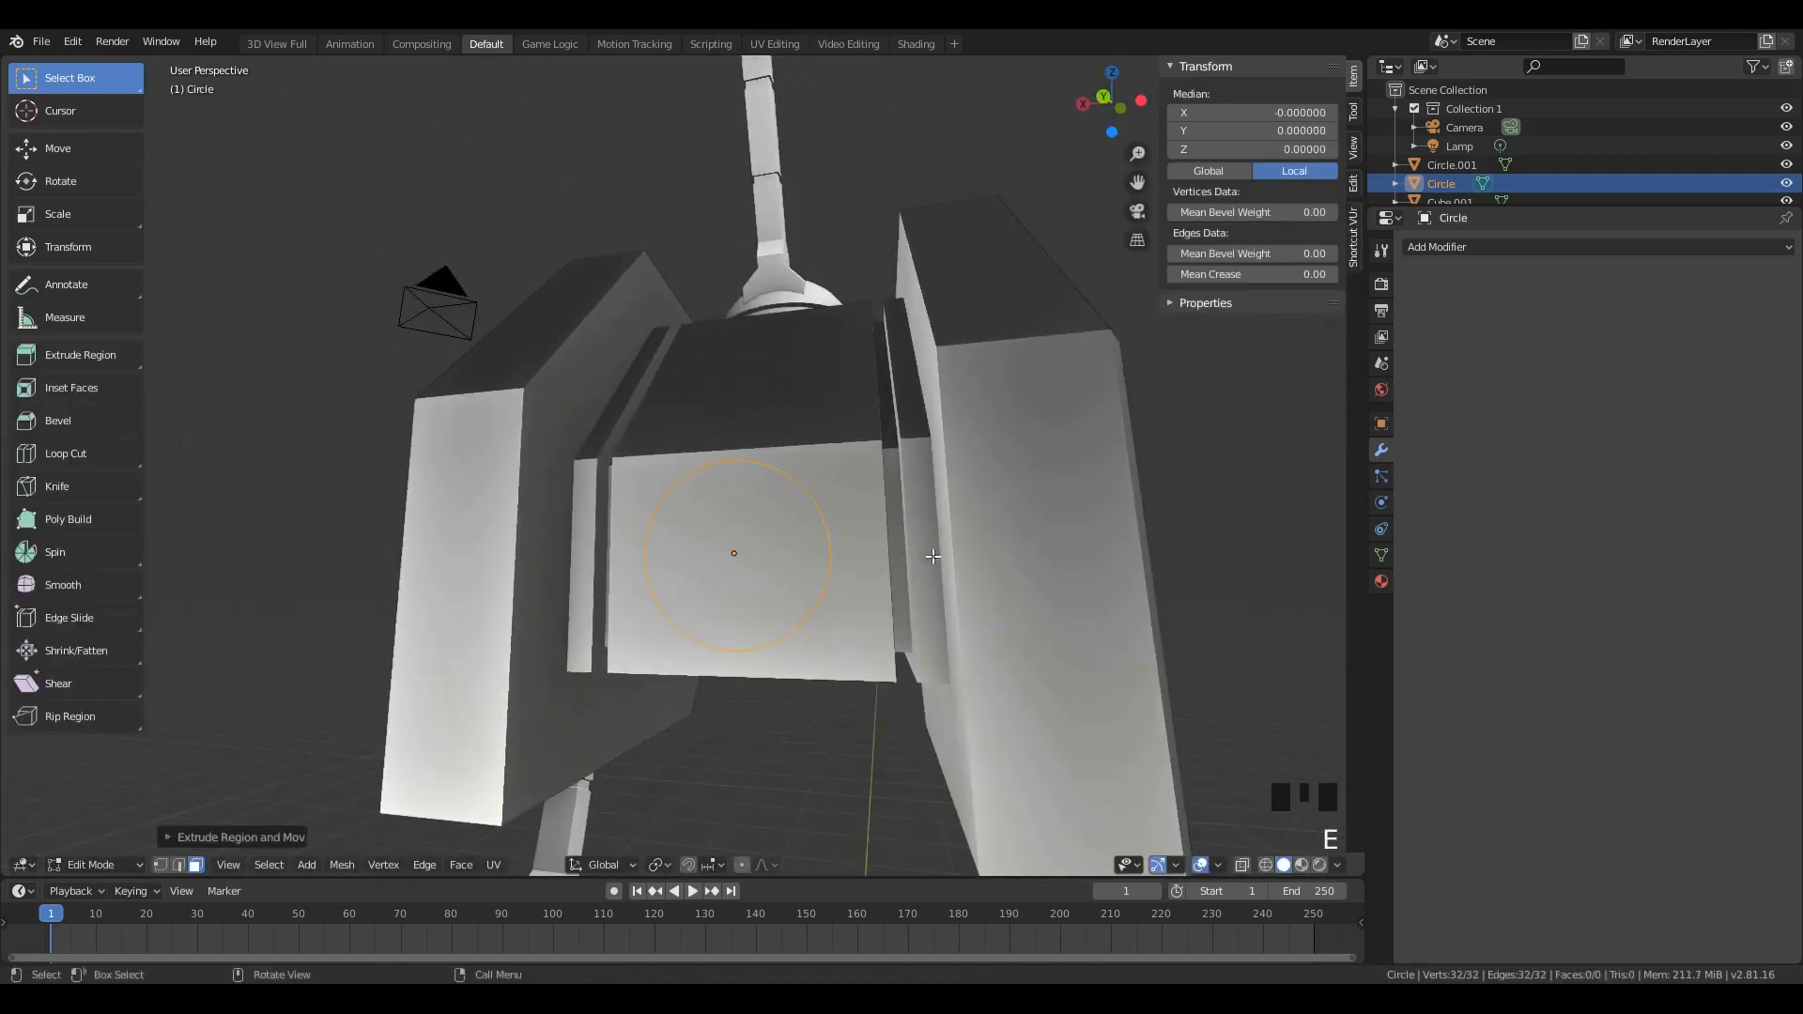
pyautogui.click(179, 865)
pyautogui.press('e')
pyautogui.press('s')
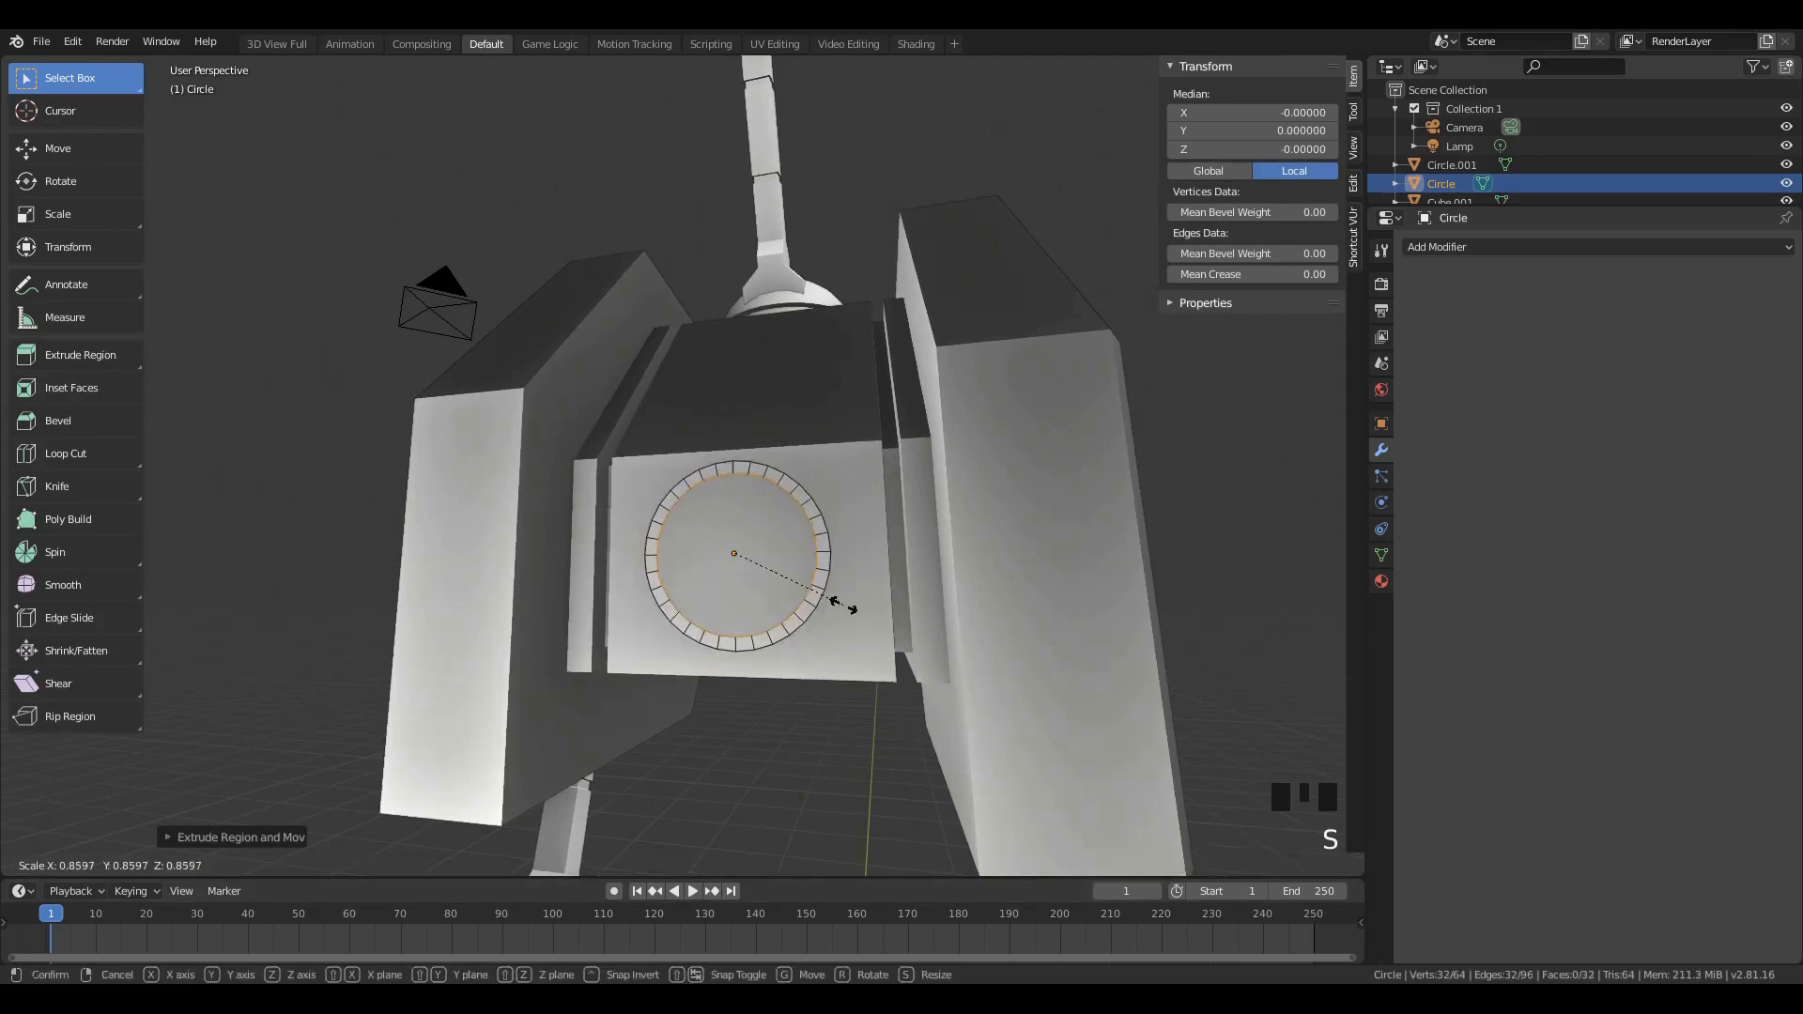
pyautogui.click(854, 598)
# Step: Select the whole ring and extrude it to give it depth
pyautogui.press('a')
pyautogui.moveTo(852, 597); pyautogui.dragTo(754, 632, button='middle')
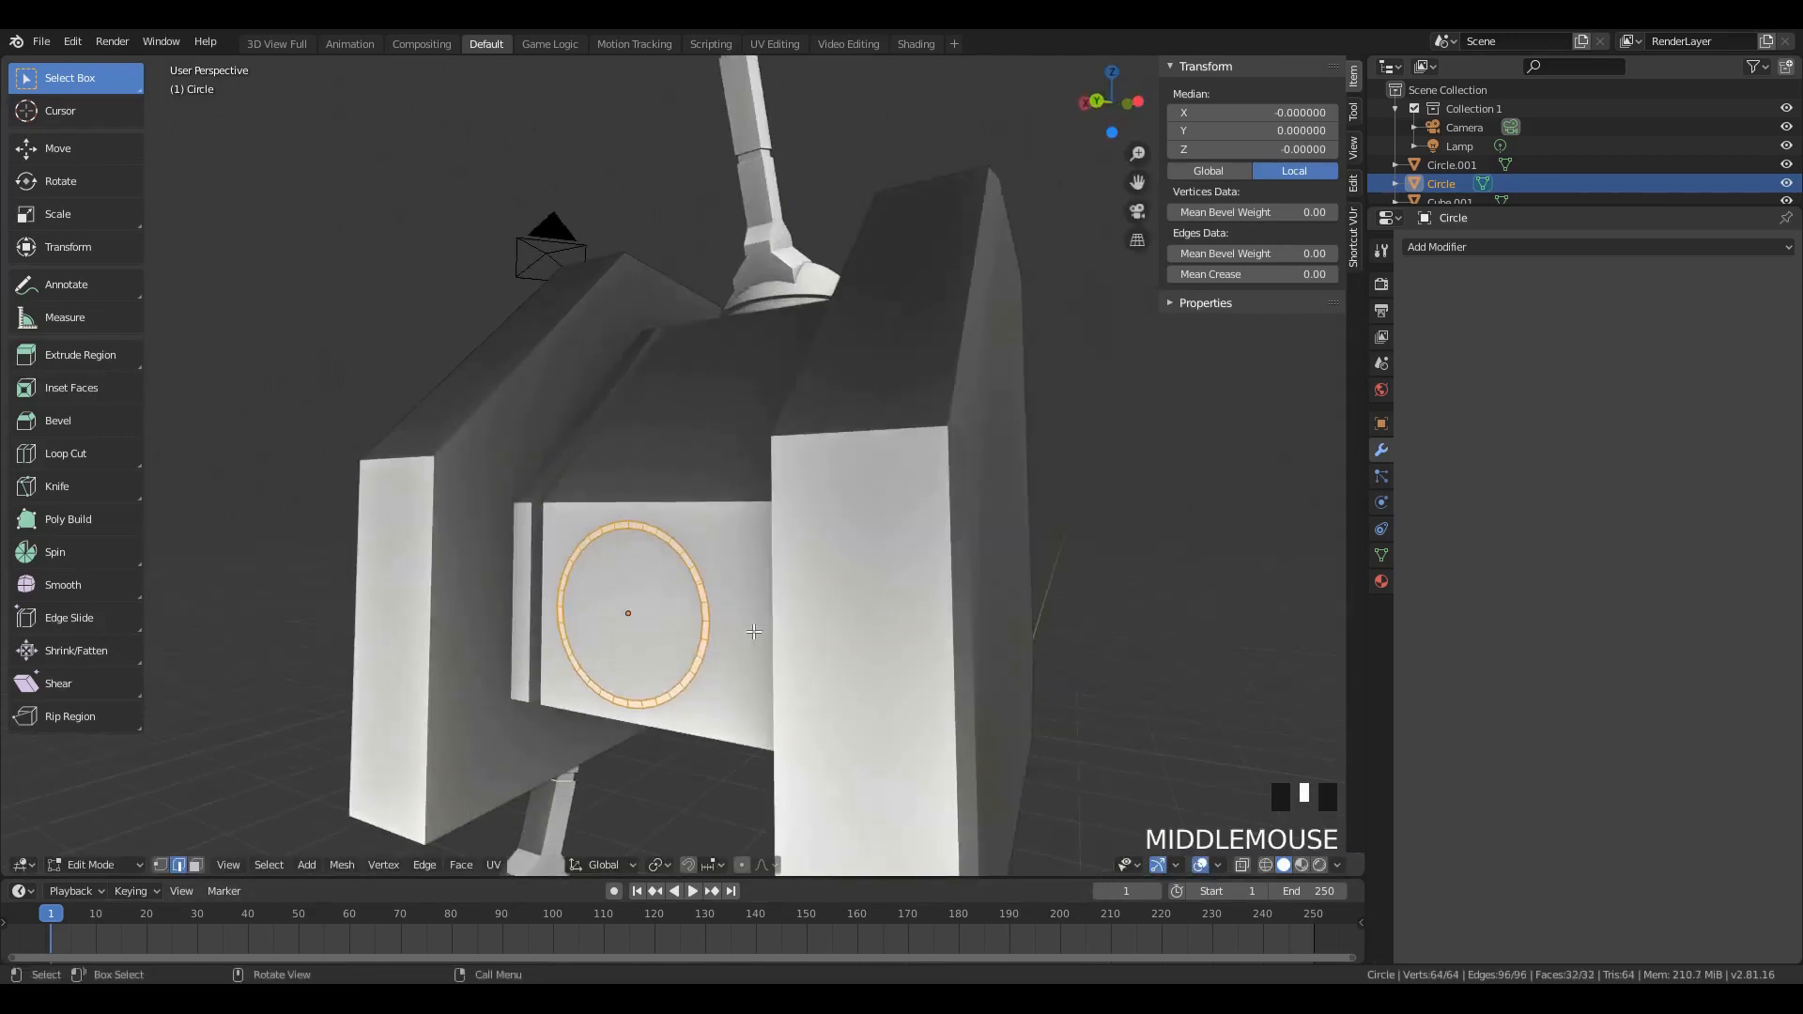
pyautogui.press('e')
pyautogui.click(767, 621)
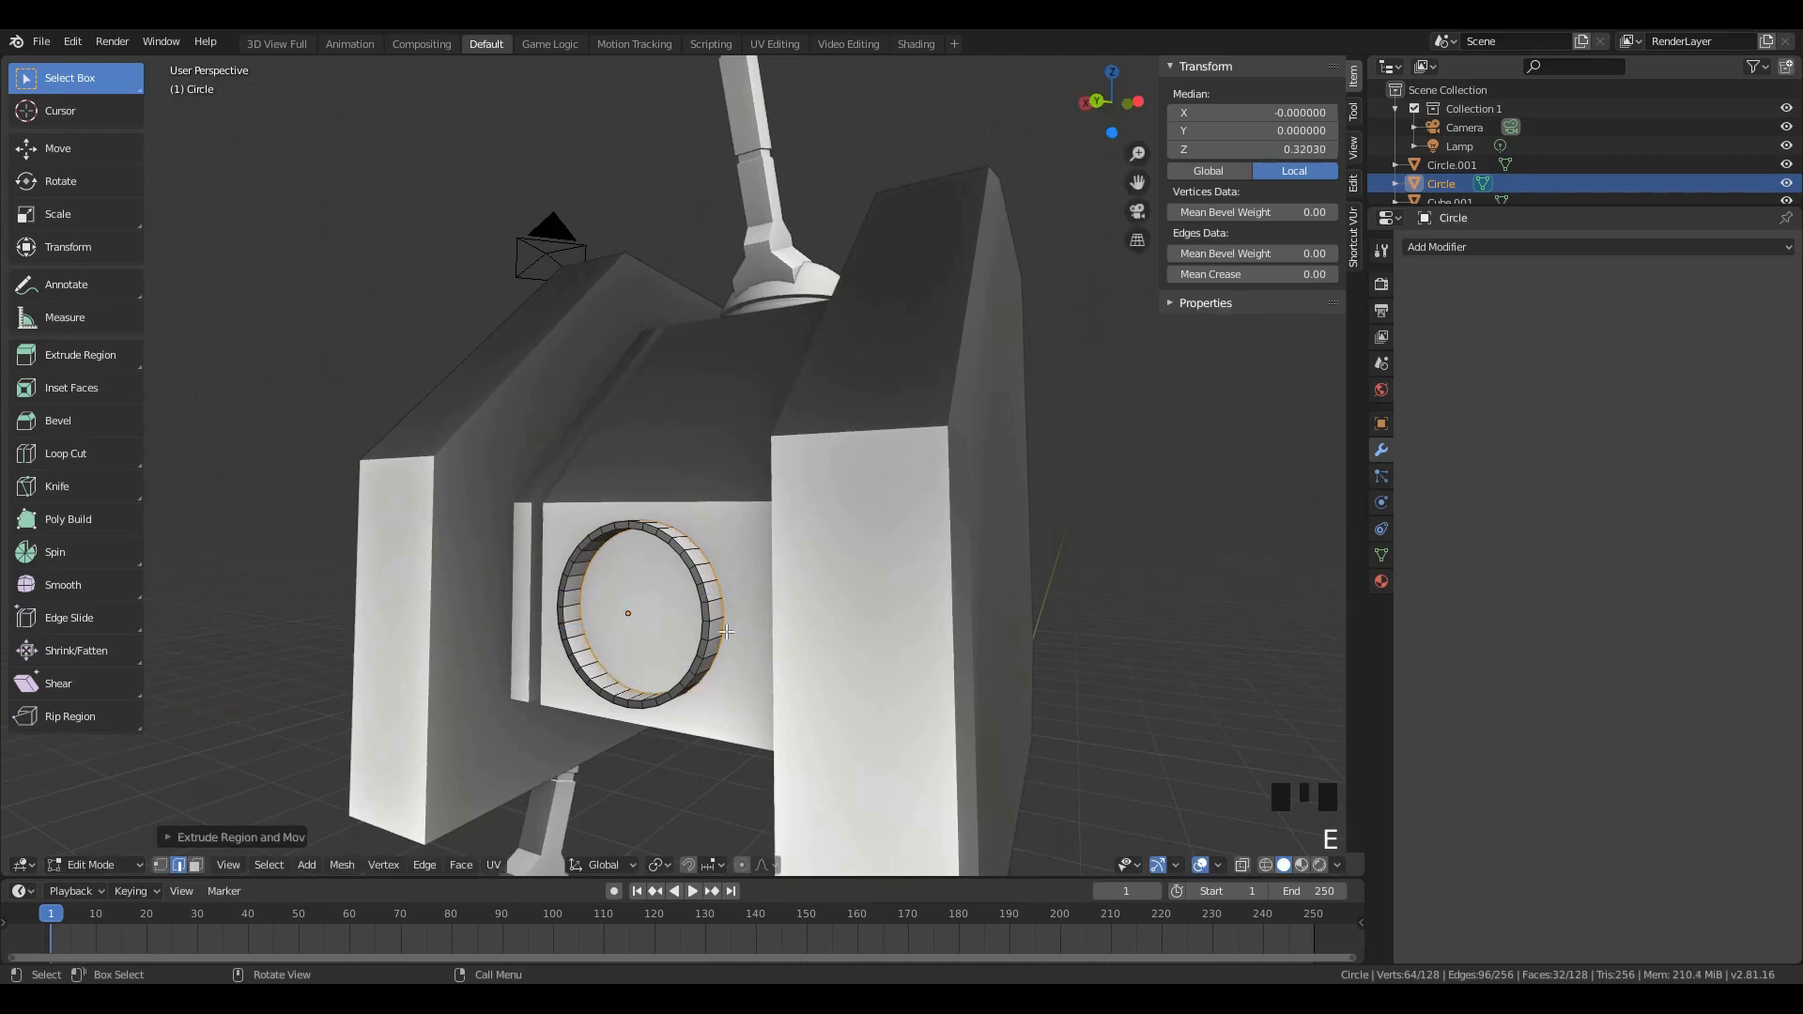
# Step: Return to Object Mode and move the extruded ring into the body's front face
pyautogui.press('Tab')
pyautogui.press('g')
pyautogui.click(697, 639)
# Step: Add the robot body to the ring selection and subtract the ring with Bool Tool's Brush Boolean Difference
pyautogui.moveTo(697, 639); pyautogui.dragTo(837, 555, button='middle')
pyautogui.keyDown('shift'); pyautogui.click(837, 555); pyautogui.keyUp('shift')
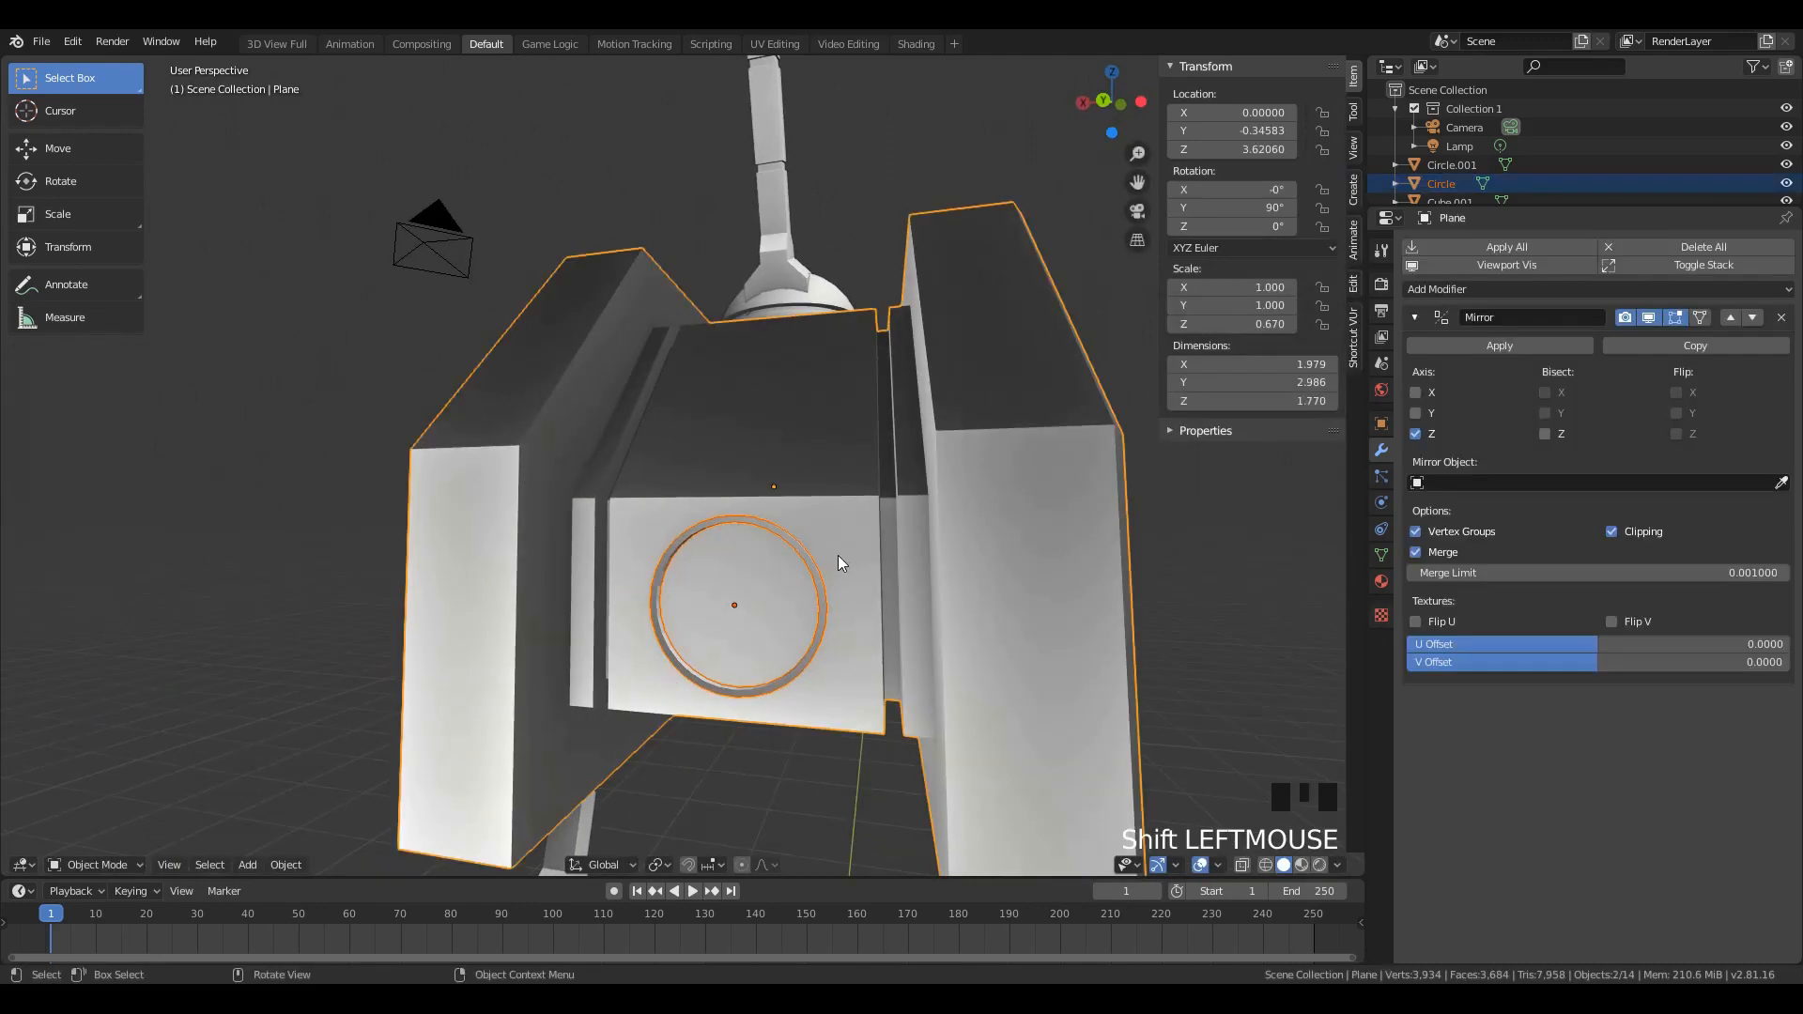
pyautogui.click(286, 865)
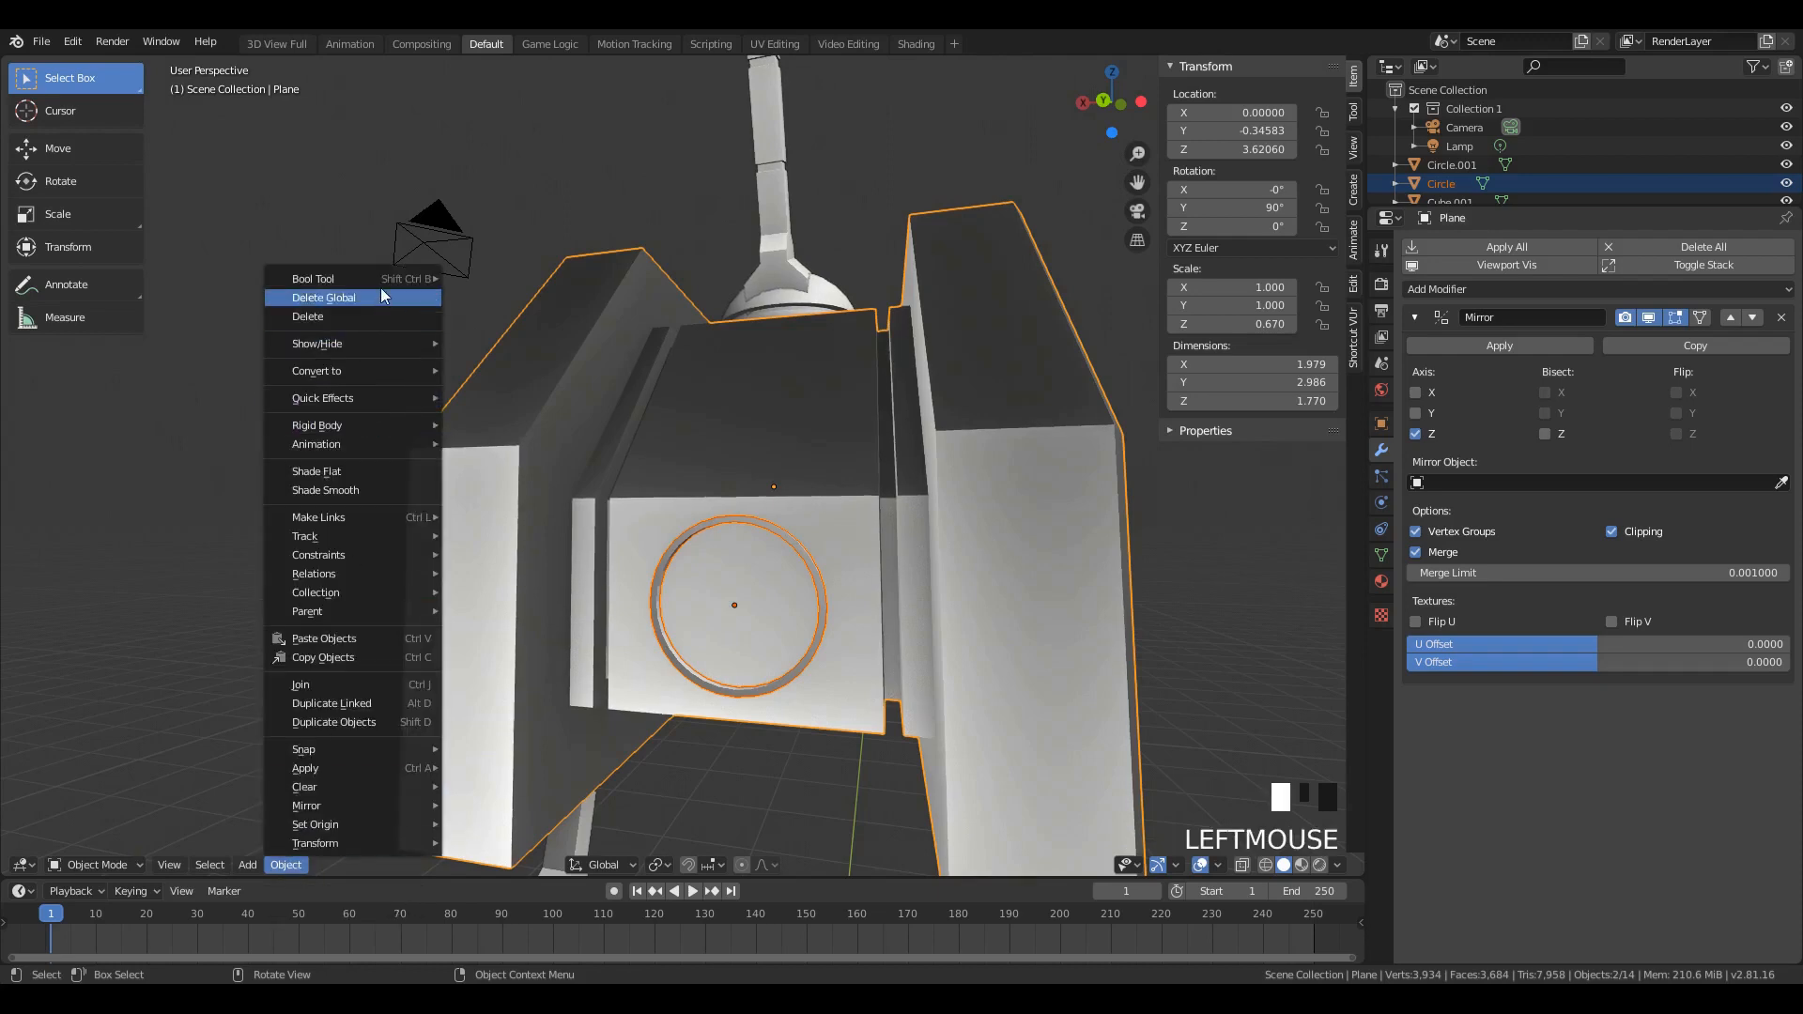
pyautogui.moveTo(380, 278)
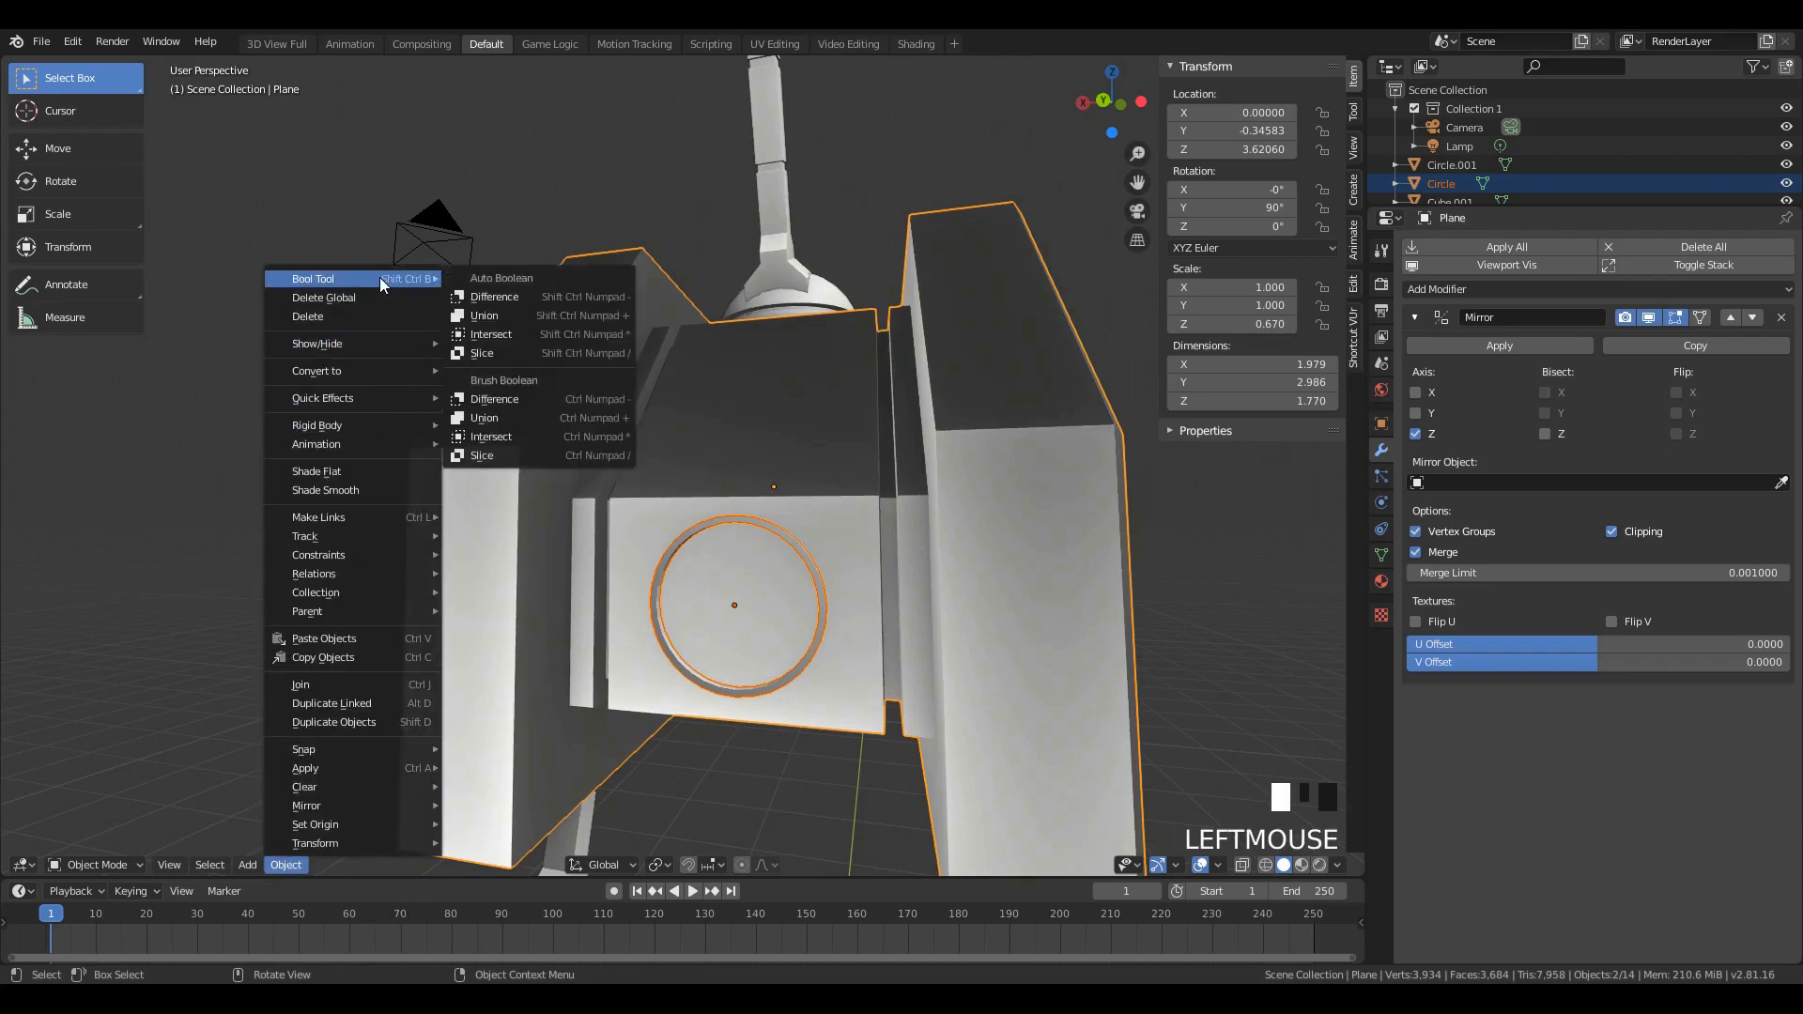
pyautogui.click(515, 400)
# Step: Inspect the circular cut and its ring cutter on the body's front face from several angles
pyautogui.moveTo(832, 601)
pyautogui.mouseDown(button='middle')
pyautogui.moveTo(628, 584)
pyautogui.moveTo(667, 542)
pyautogui.moveTo(820, 534)
pyautogui.moveTo(728, 595)
pyautogui.mouseUp(button='middle')
pyautogui.press('Tab')
pyautogui.press('Tab')
pyautogui.press('Tab')
pyautogui.click(700, 600)
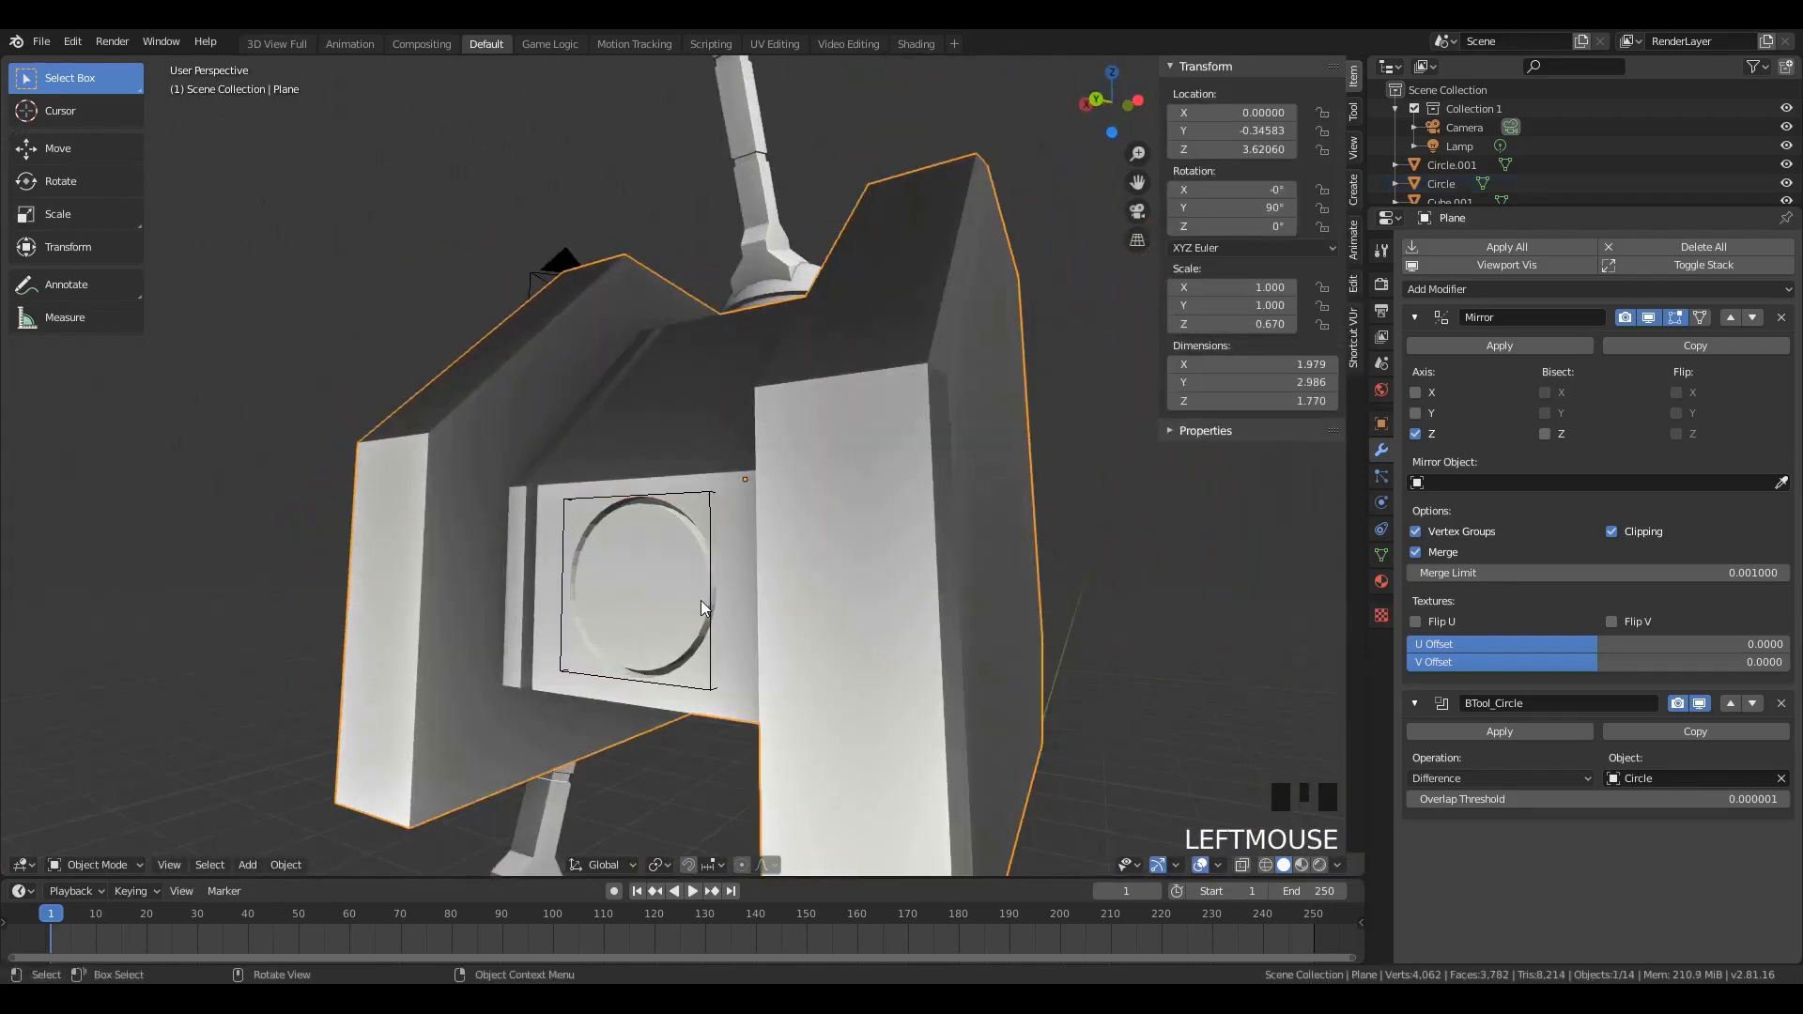
pyautogui.click(709, 605)
pyautogui.click(708, 605)
pyautogui.click(707, 606)
pyautogui.click(707, 606)
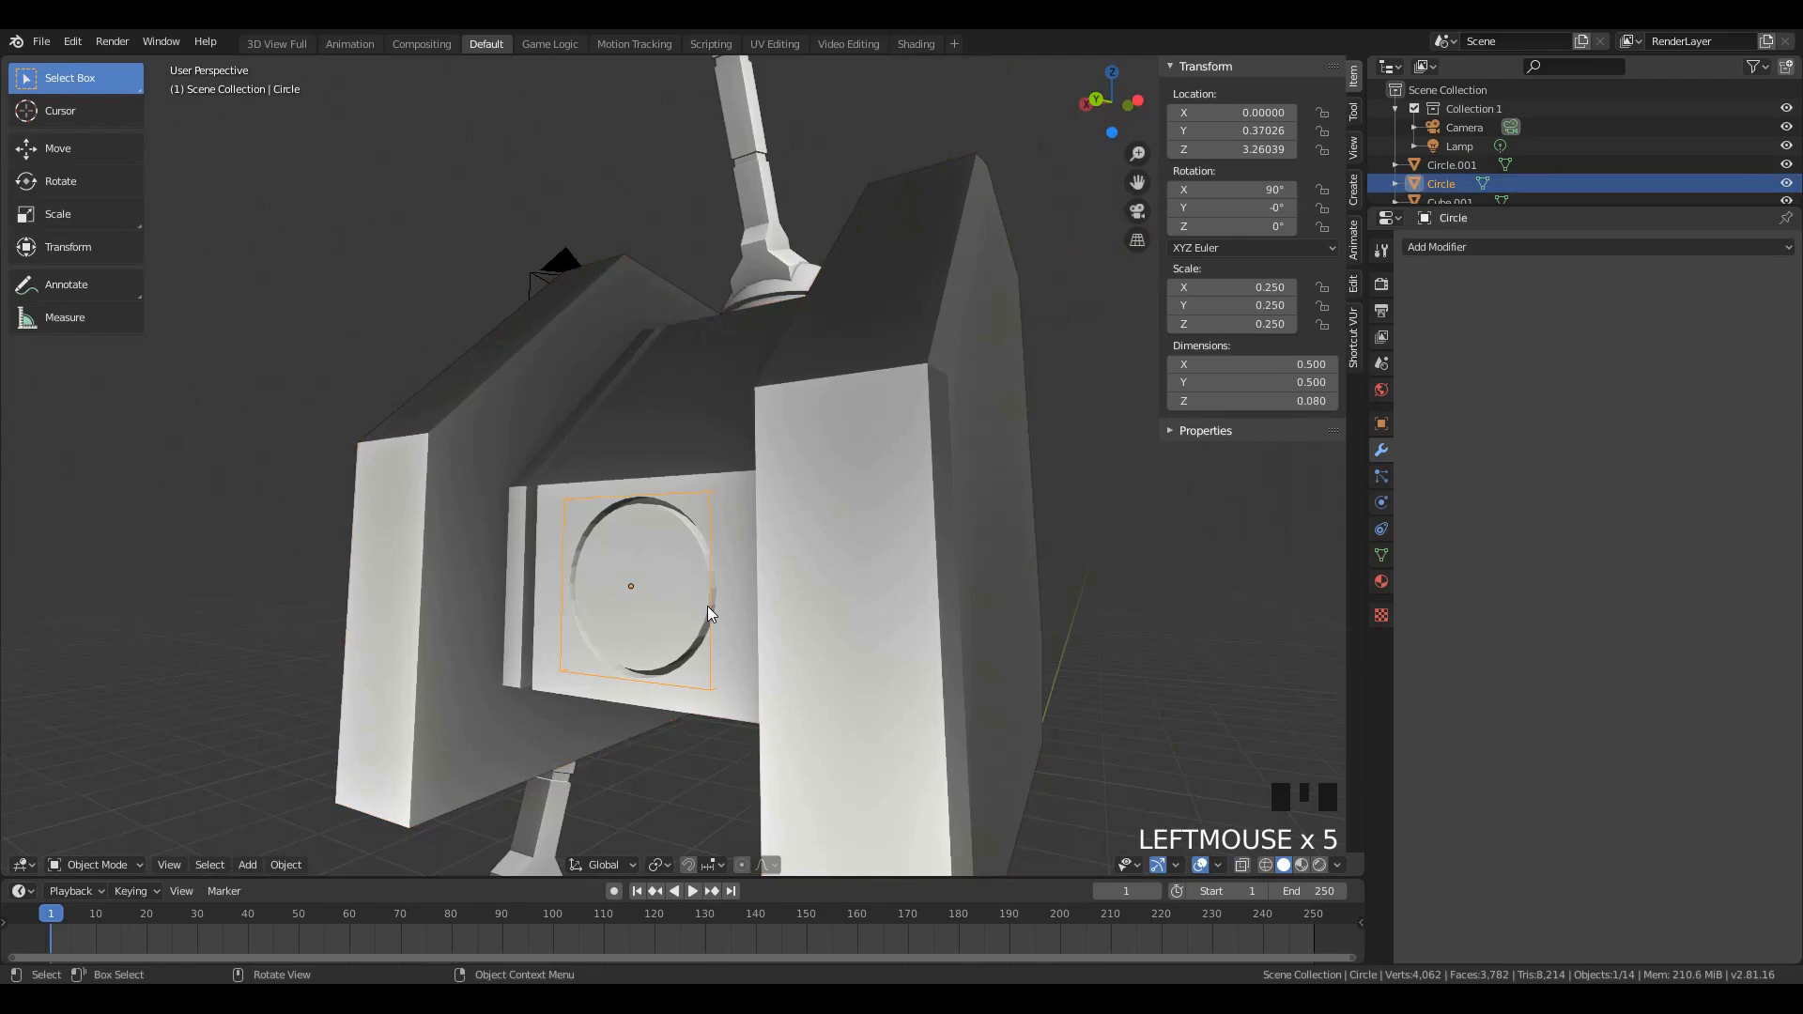
pyautogui.press('Tab')
pyautogui.press('Tab')
pyautogui.press('Tab')
pyautogui.moveTo(667, 589); pyautogui.dragTo(820, 567, button='middle')
pyautogui.press('Tab')
pyautogui.hotkey('shift', 'a')
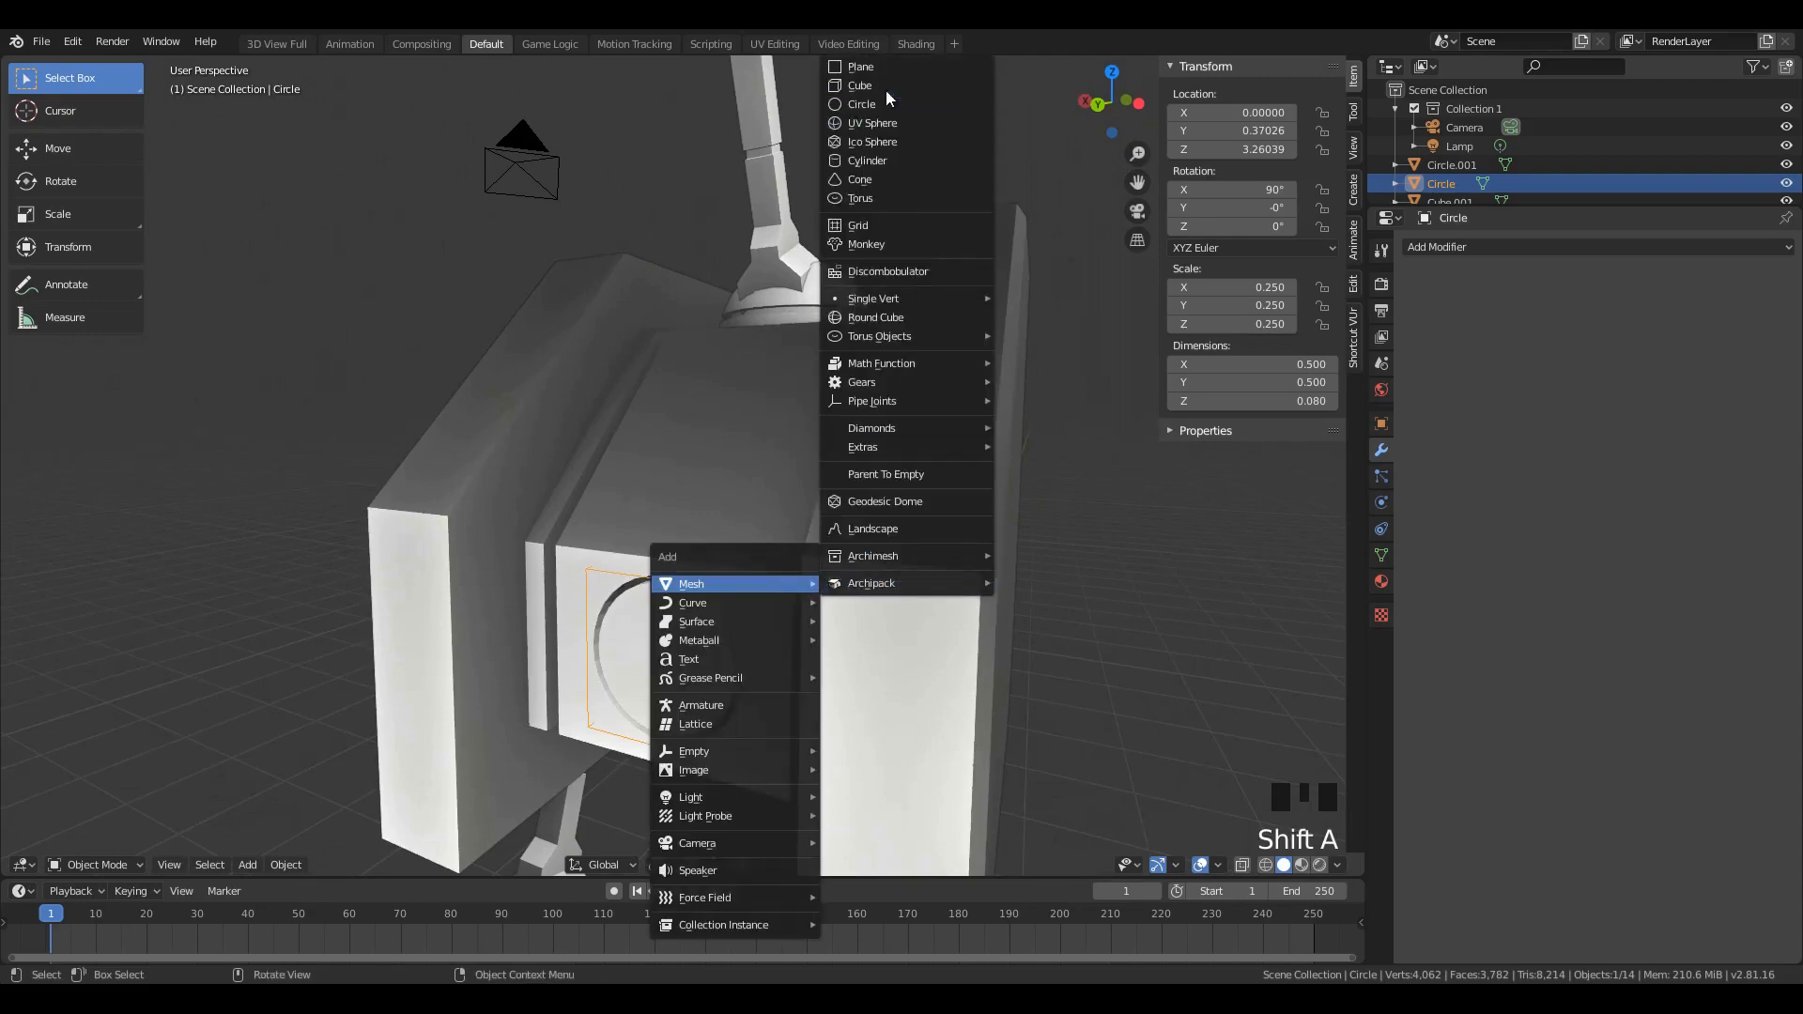
pyautogui.press('Tab')
pyautogui.moveTo(601, 624); pyautogui.dragTo(680, 645, button='middle')
pyautogui.press('Tab')
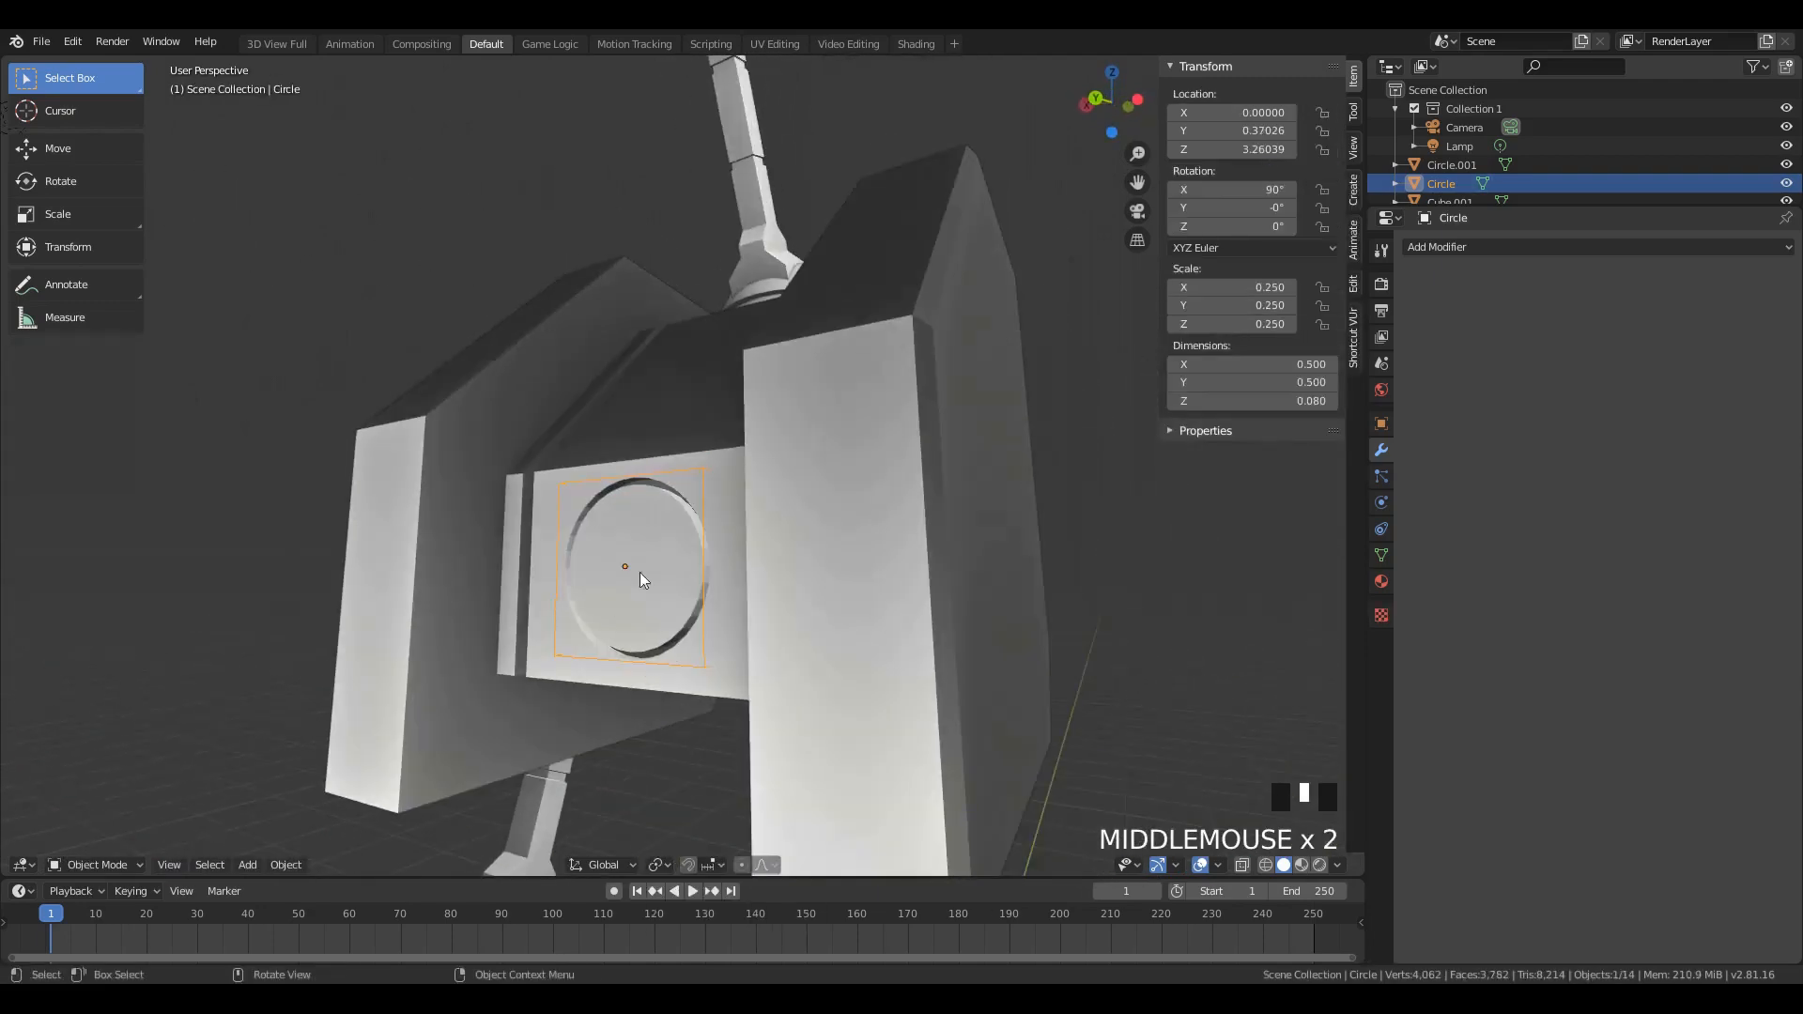
pyautogui.press('Tab')
pyautogui.scroll(3, 640, 574)
pyautogui.scroll(3, 539, 656)
pyautogui.press('Tab')
pyautogui.scroll(-9, 540, 655)
pyautogui.moveTo(624, 584); pyautogui.dragTo(657, 552, button='middle')
pyautogui.scroll(4, 896, 552)
pyautogui.click(876, 539)
pyautogui.click(879, 539)
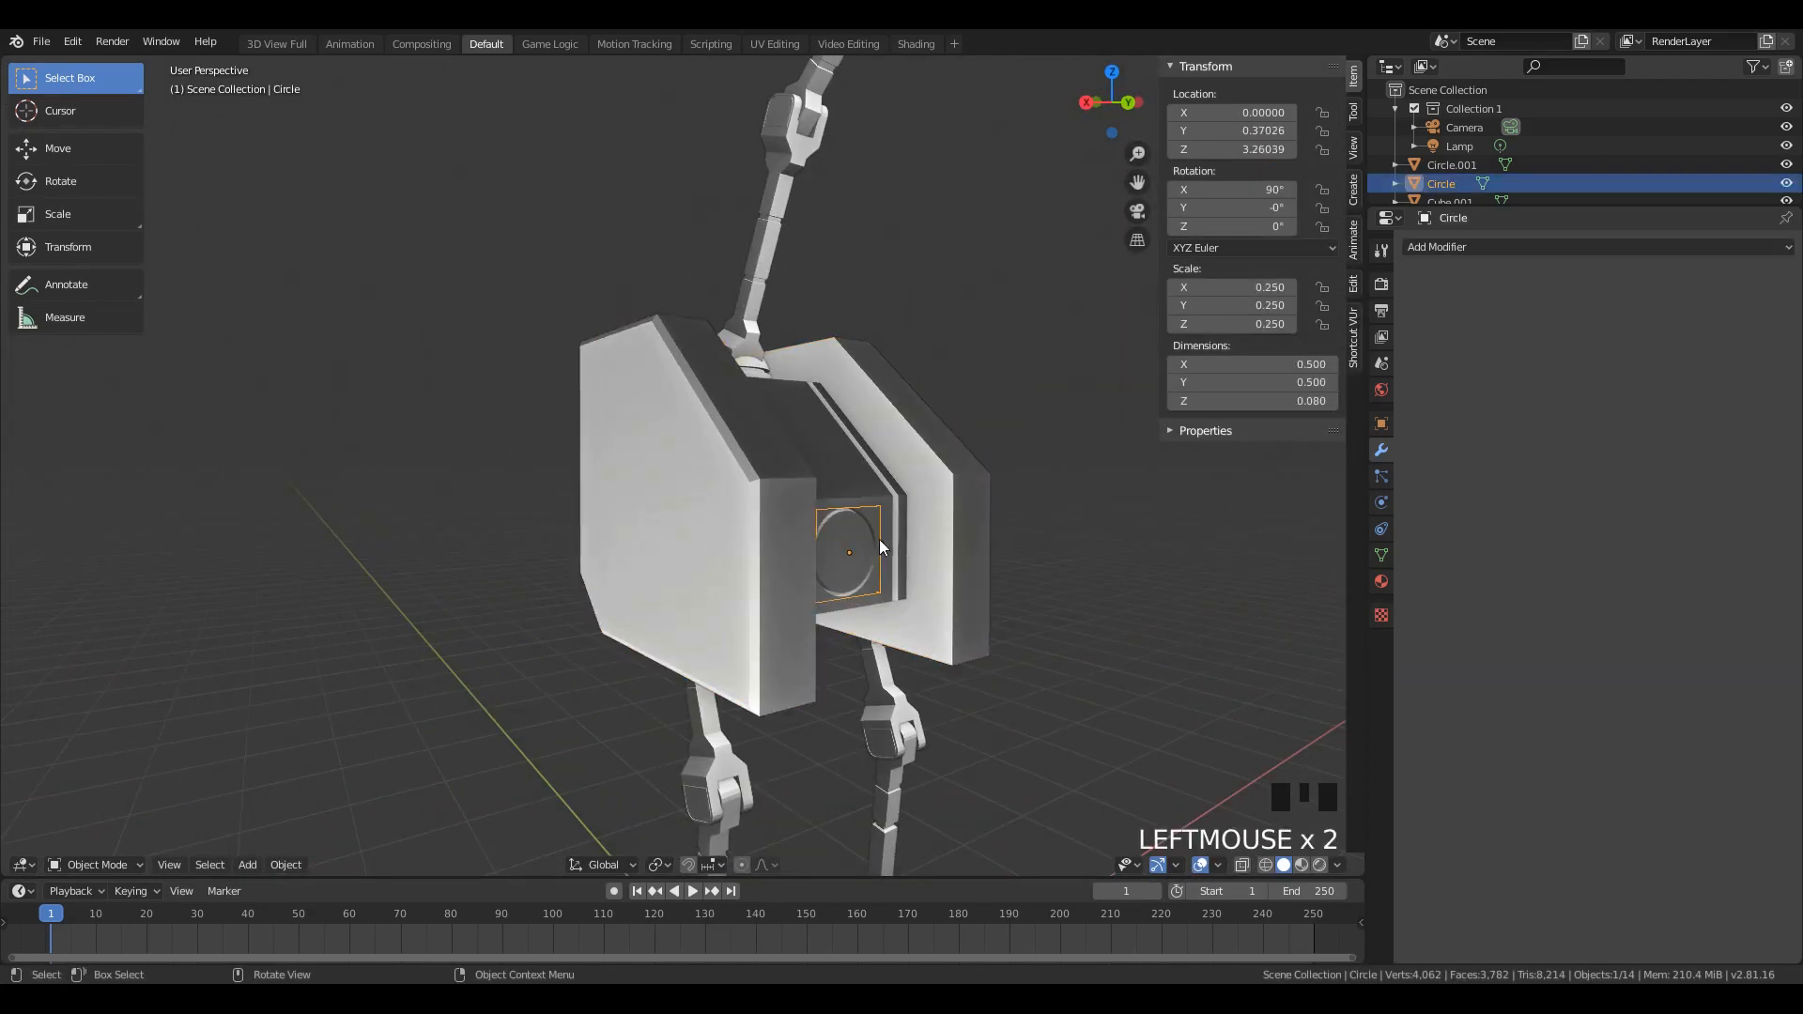
# Step: Select the robot body and apply its BTool_Circle boolean modifier
pyautogui.moveTo(879, 539); pyautogui.dragTo(809, 503, button='middle')
pyautogui.click(849, 544)
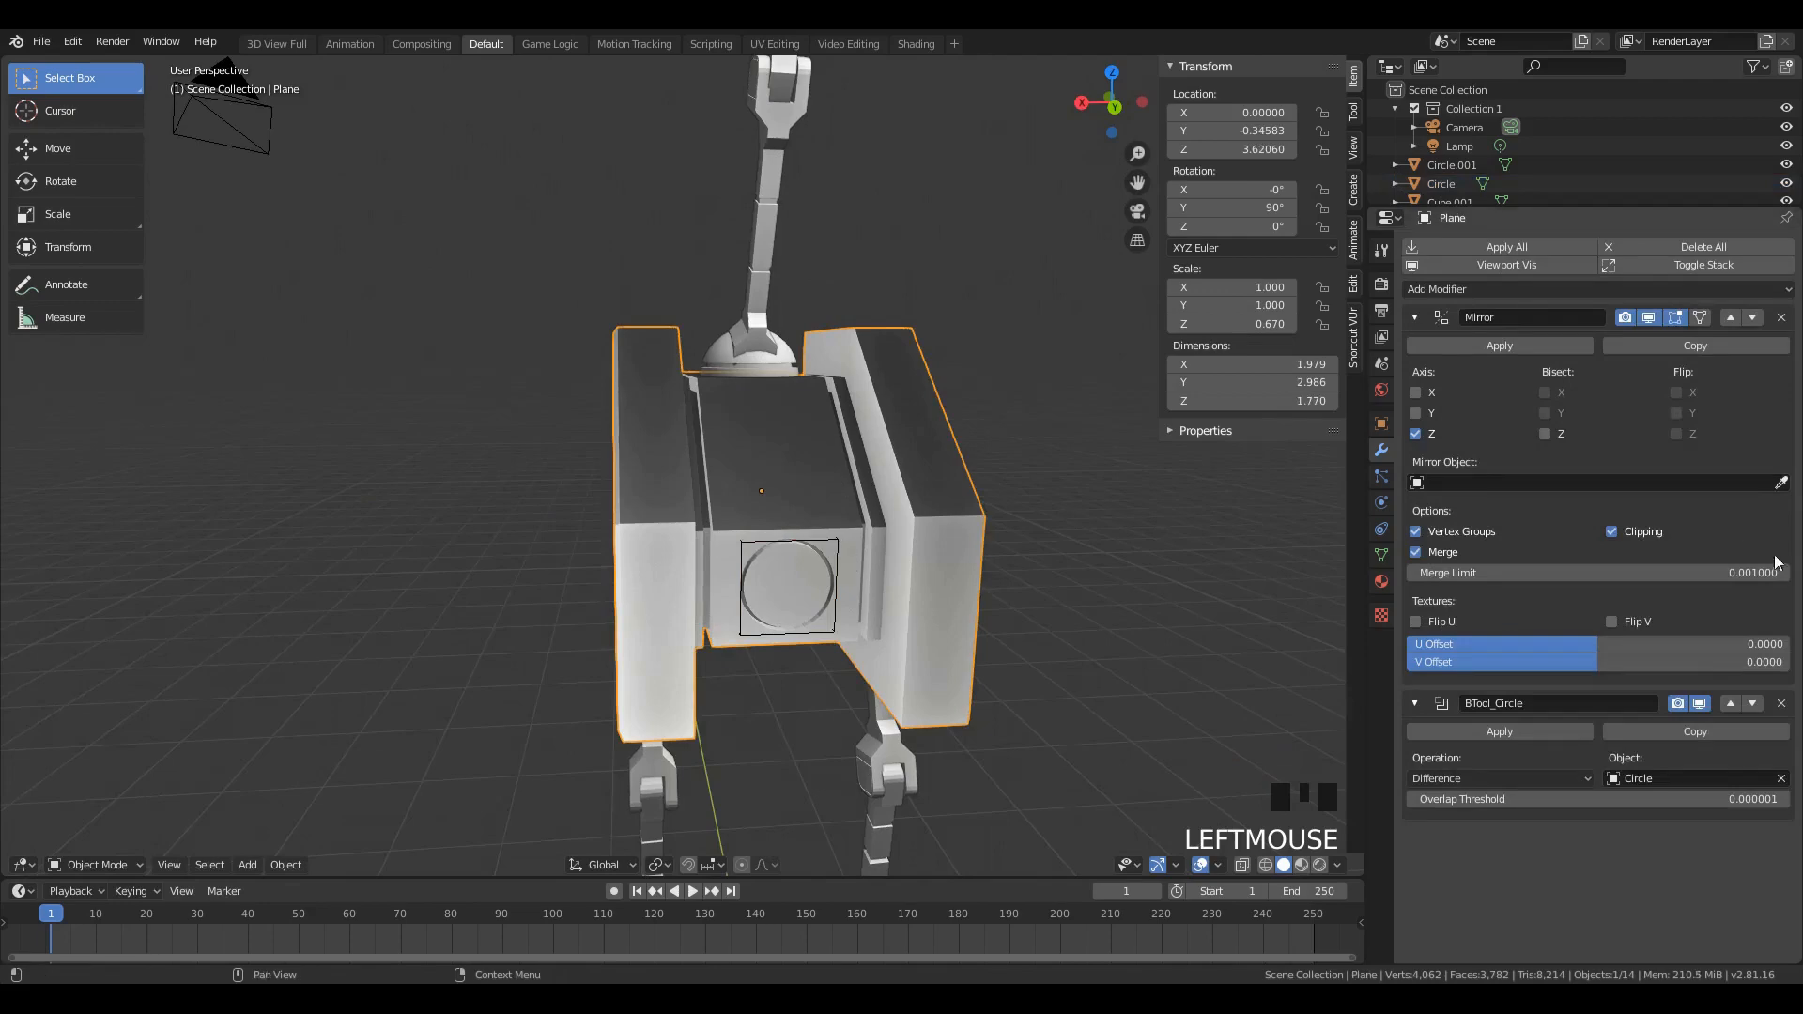
pyautogui.click(1517, 731)
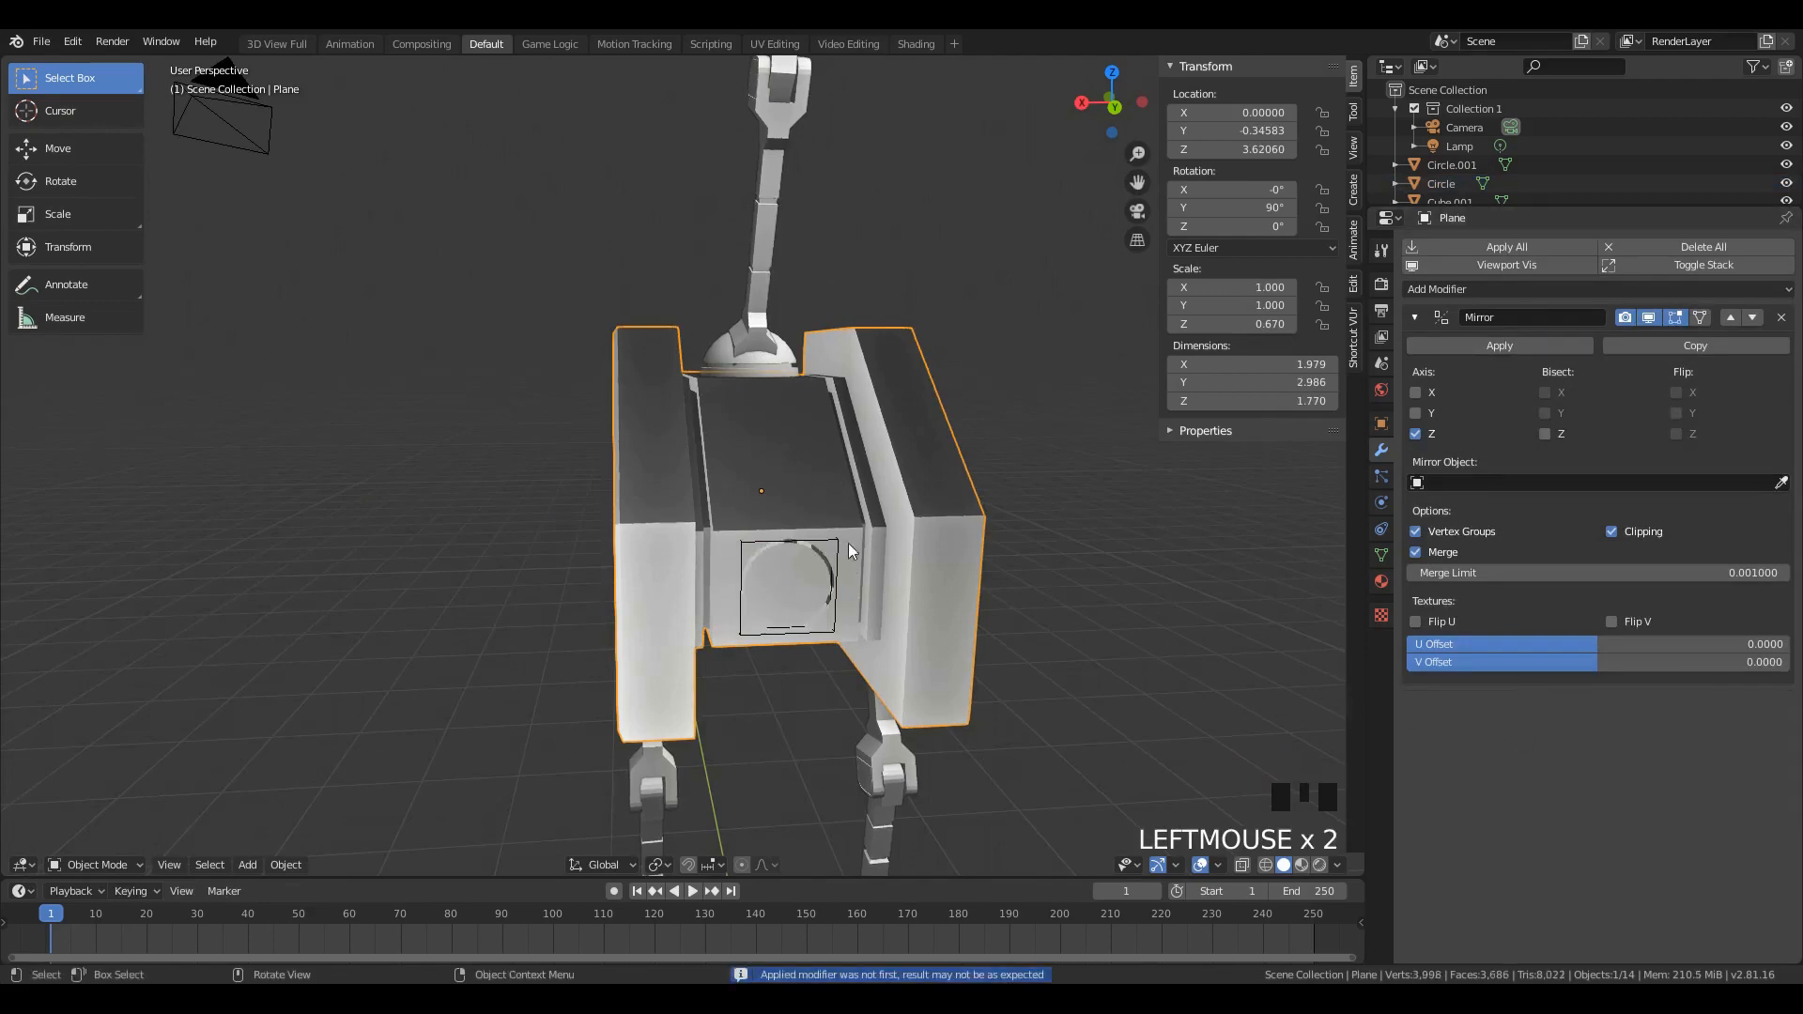
pyautogui.scroll(2, 848, 542)
pyautogui.moveTo(894, 621); pyautogui.dragTo(837, 564, button='middle')
pyautogui.scroll(2, 837, 569)
# Step: Enter Edit Mode on the body and select the half-disc face inside the groove in face select mode
pyautogui.press('Tab')
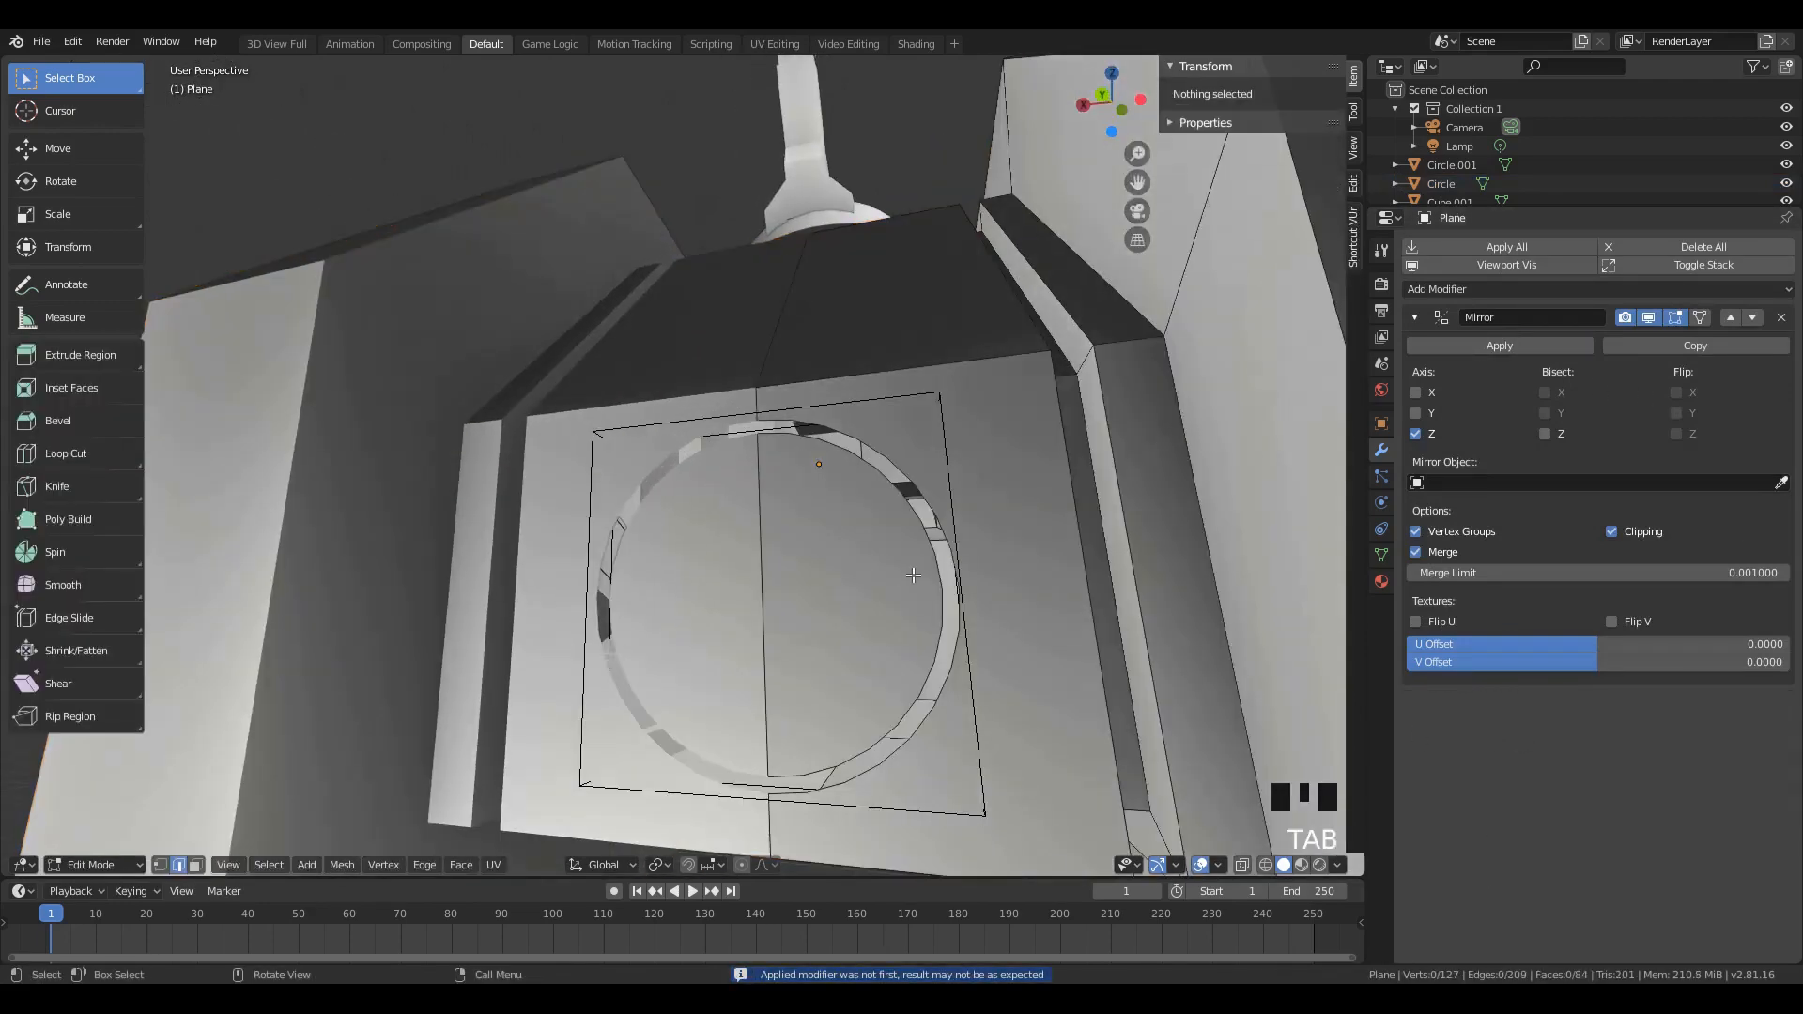
pyautogui.click(891, 603)
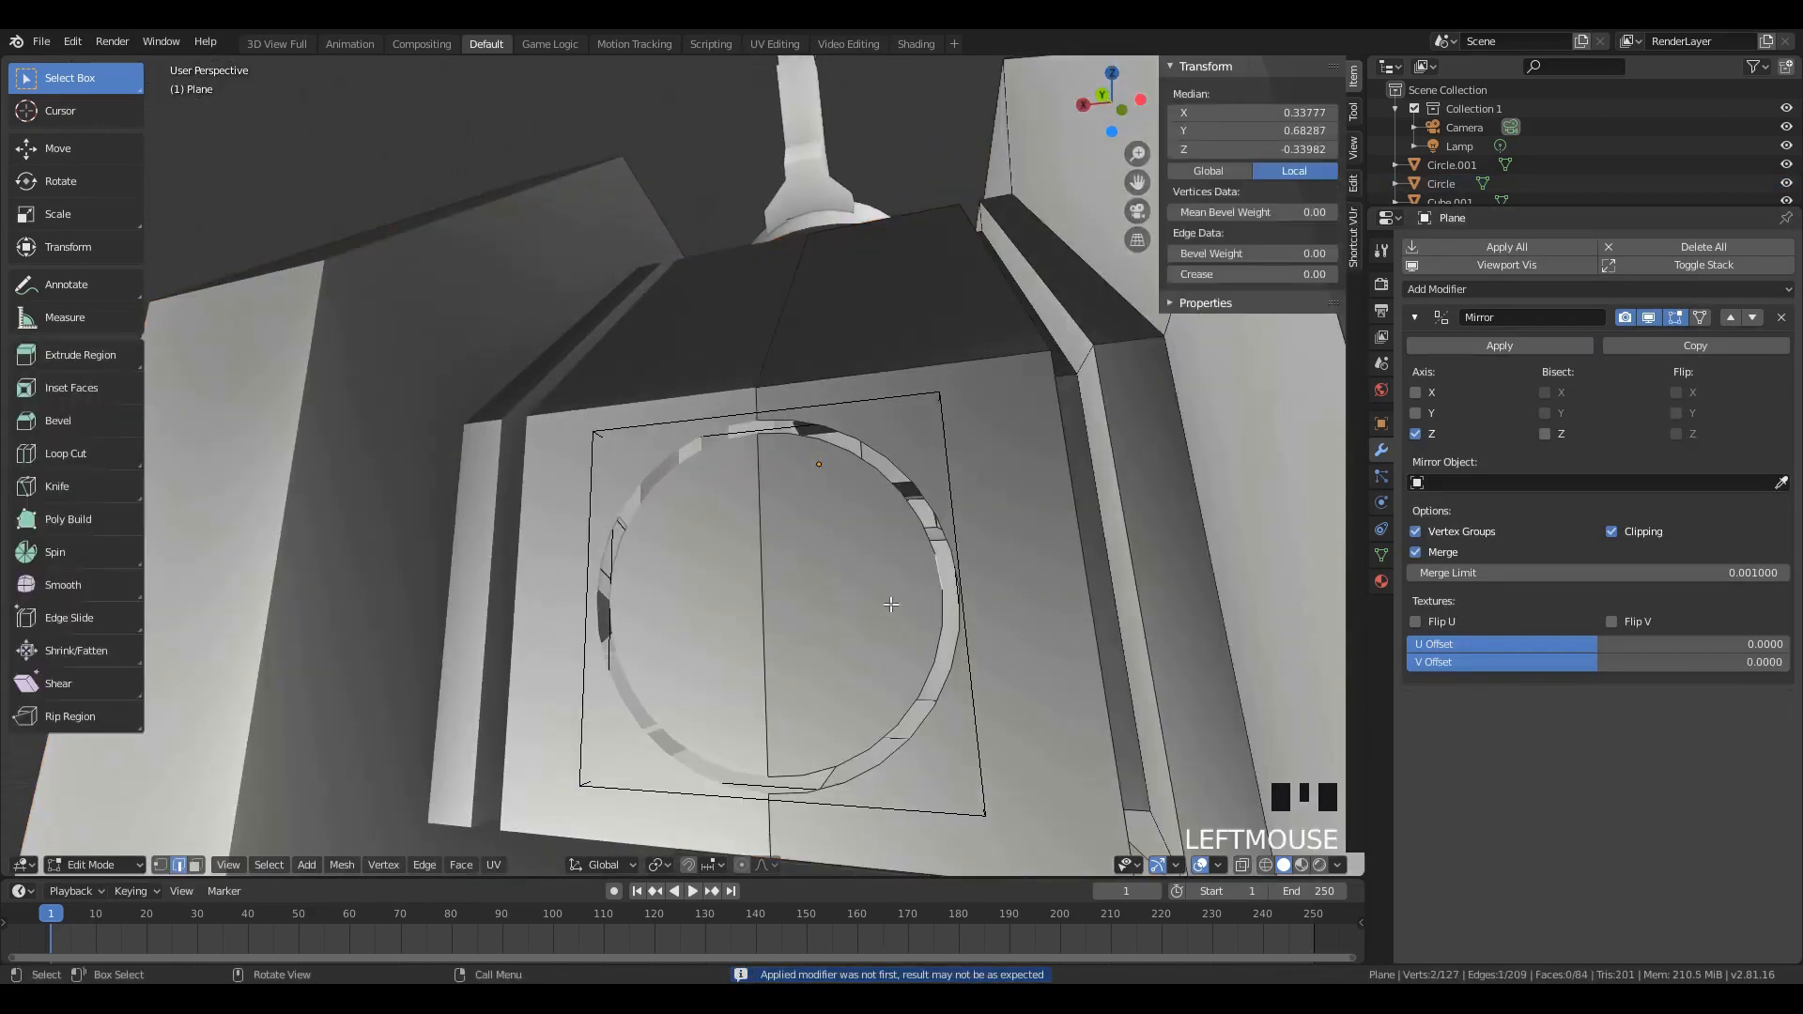
pyautogui.click(195, 865)
pyautogui.click(922, 532)
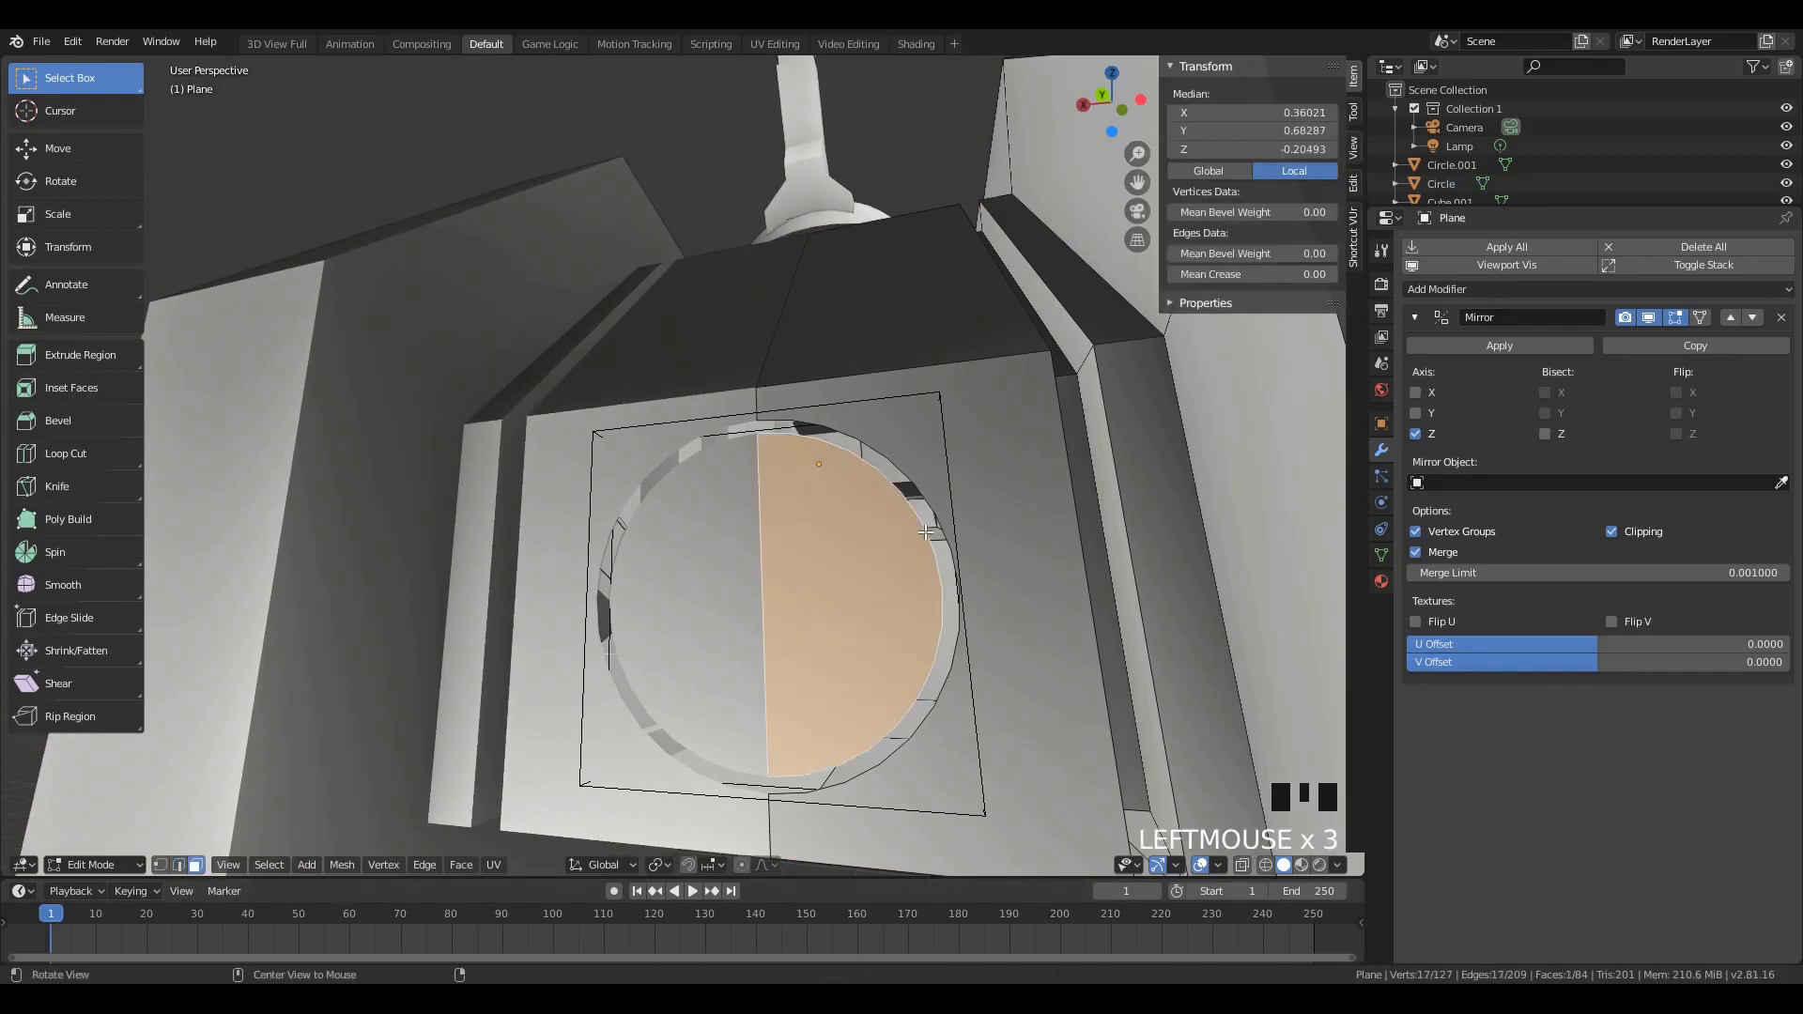
pyautogui.press('Tab')
pyautogui.click(1530, 292)
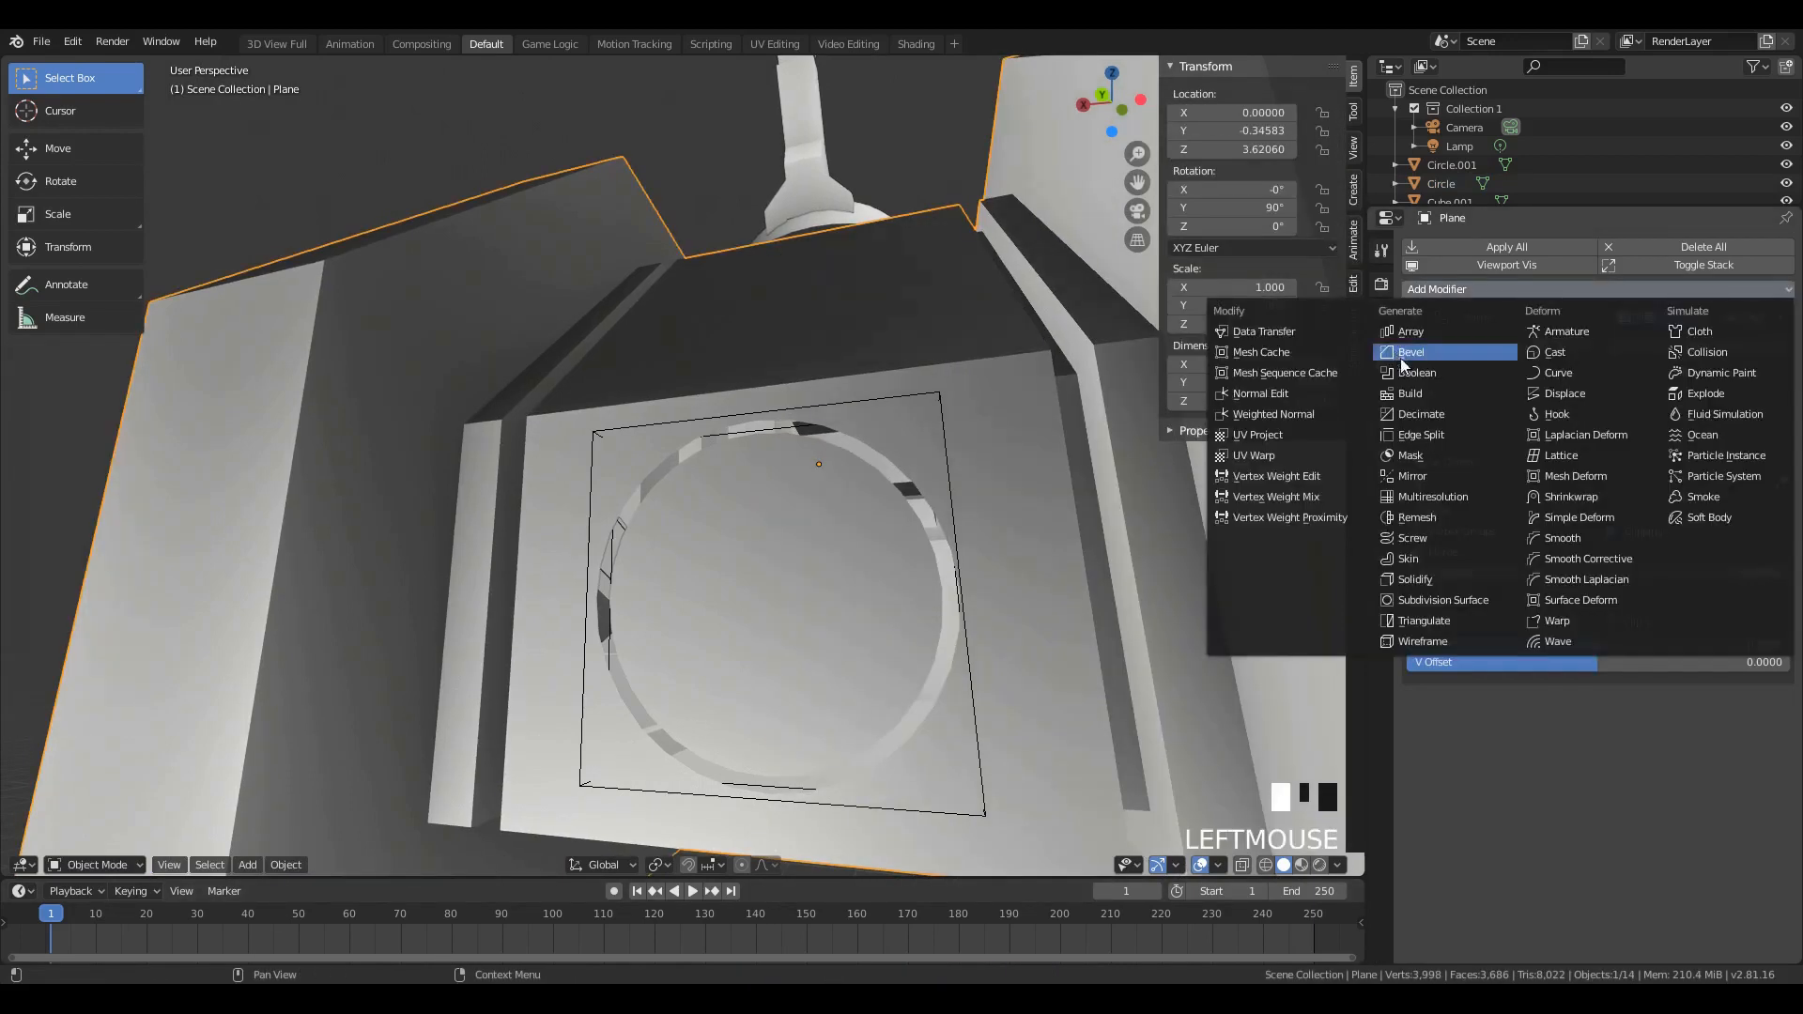
pyautogui.click(1413, 476)
pyautogui.moveTo(458, 449); pyautogui.dragTo(688, 560, button='middle')
# Step: Try to extrude the half-disc face inside the groove into the body, and undo it
pyautogui.press('Tab')
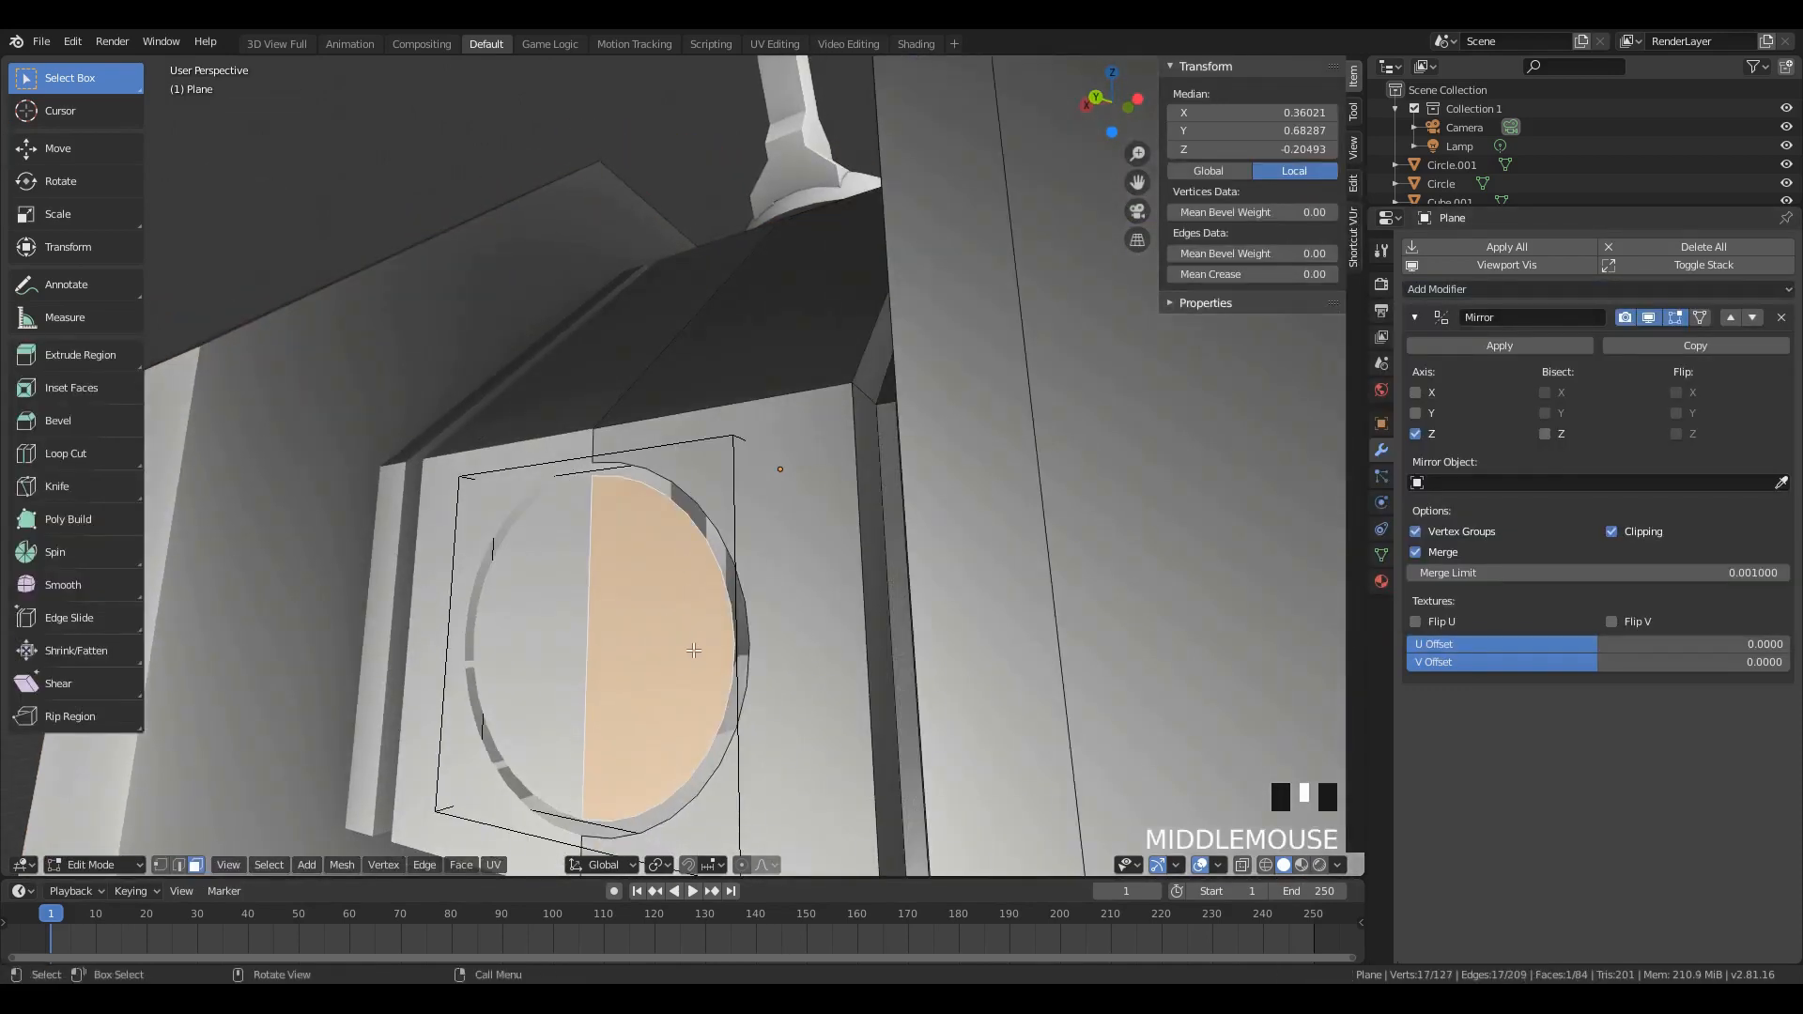
pyautogui.press('e')
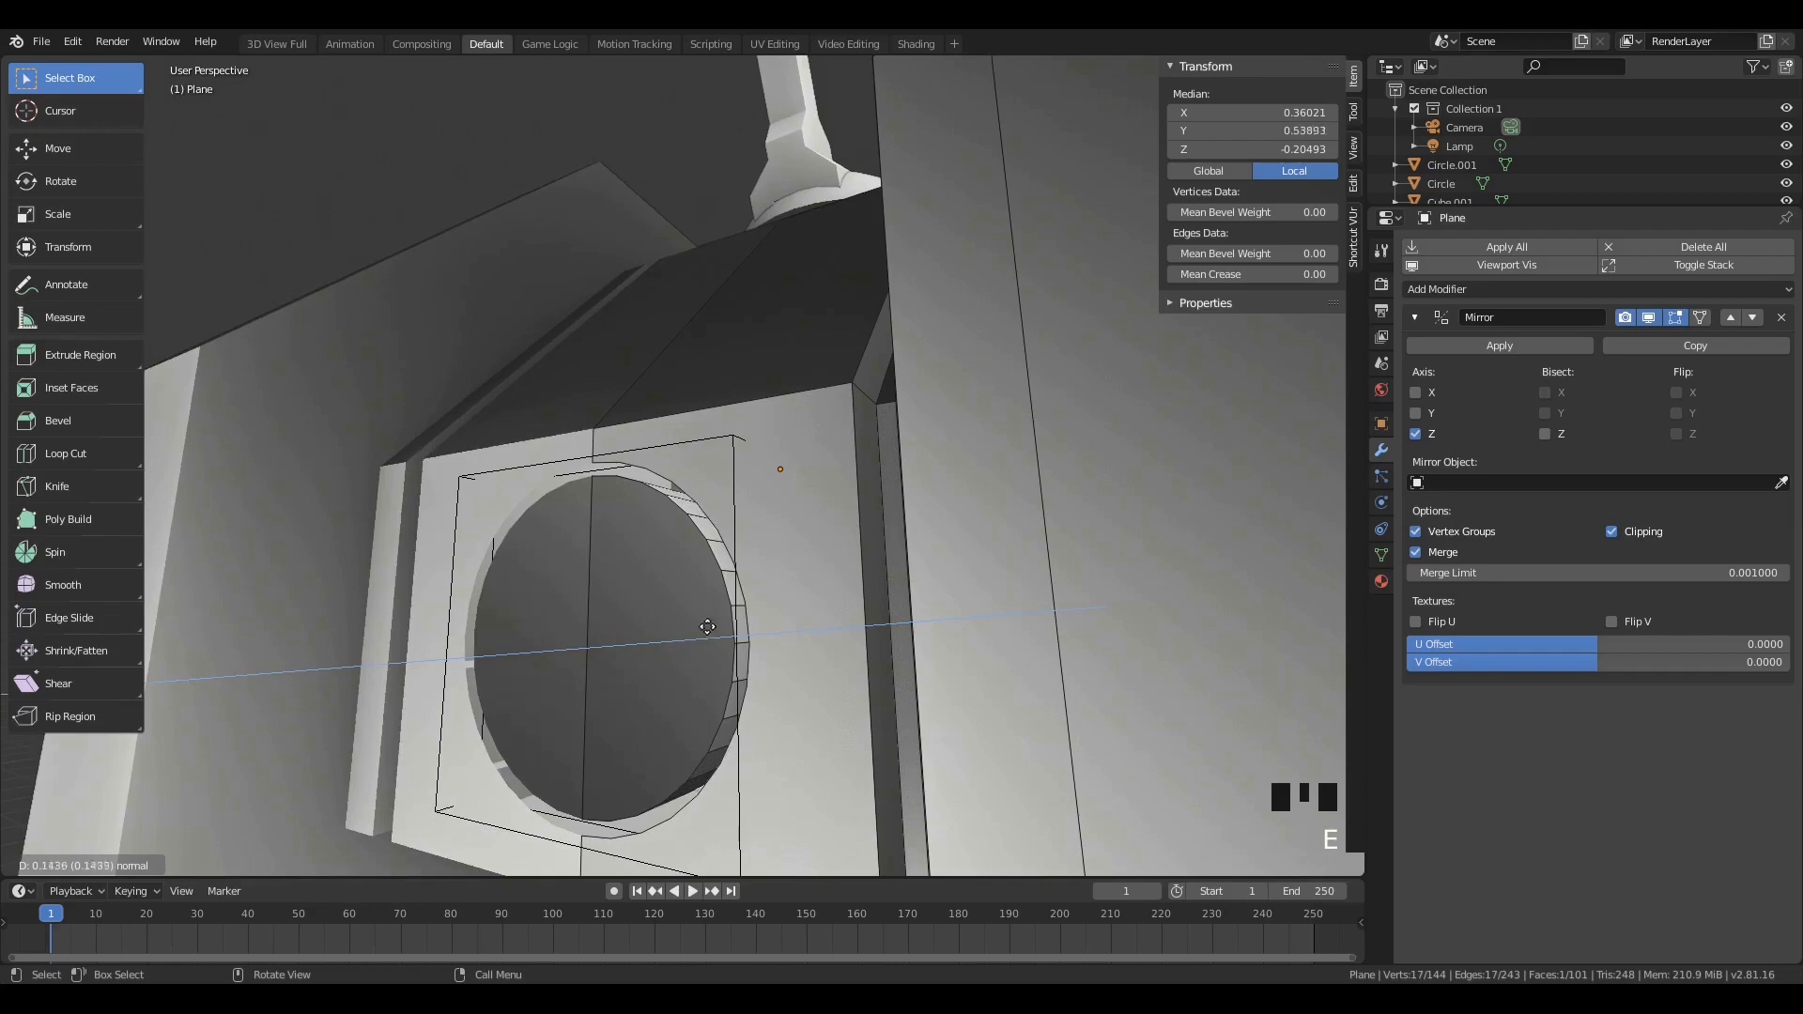
pyautogui.click(710, 616)
pyautogui.moveTo(710, 616); pyautogui.dragTo(812, 557, button='middle')
pyautogui.hotkey('ctrl', 'z')
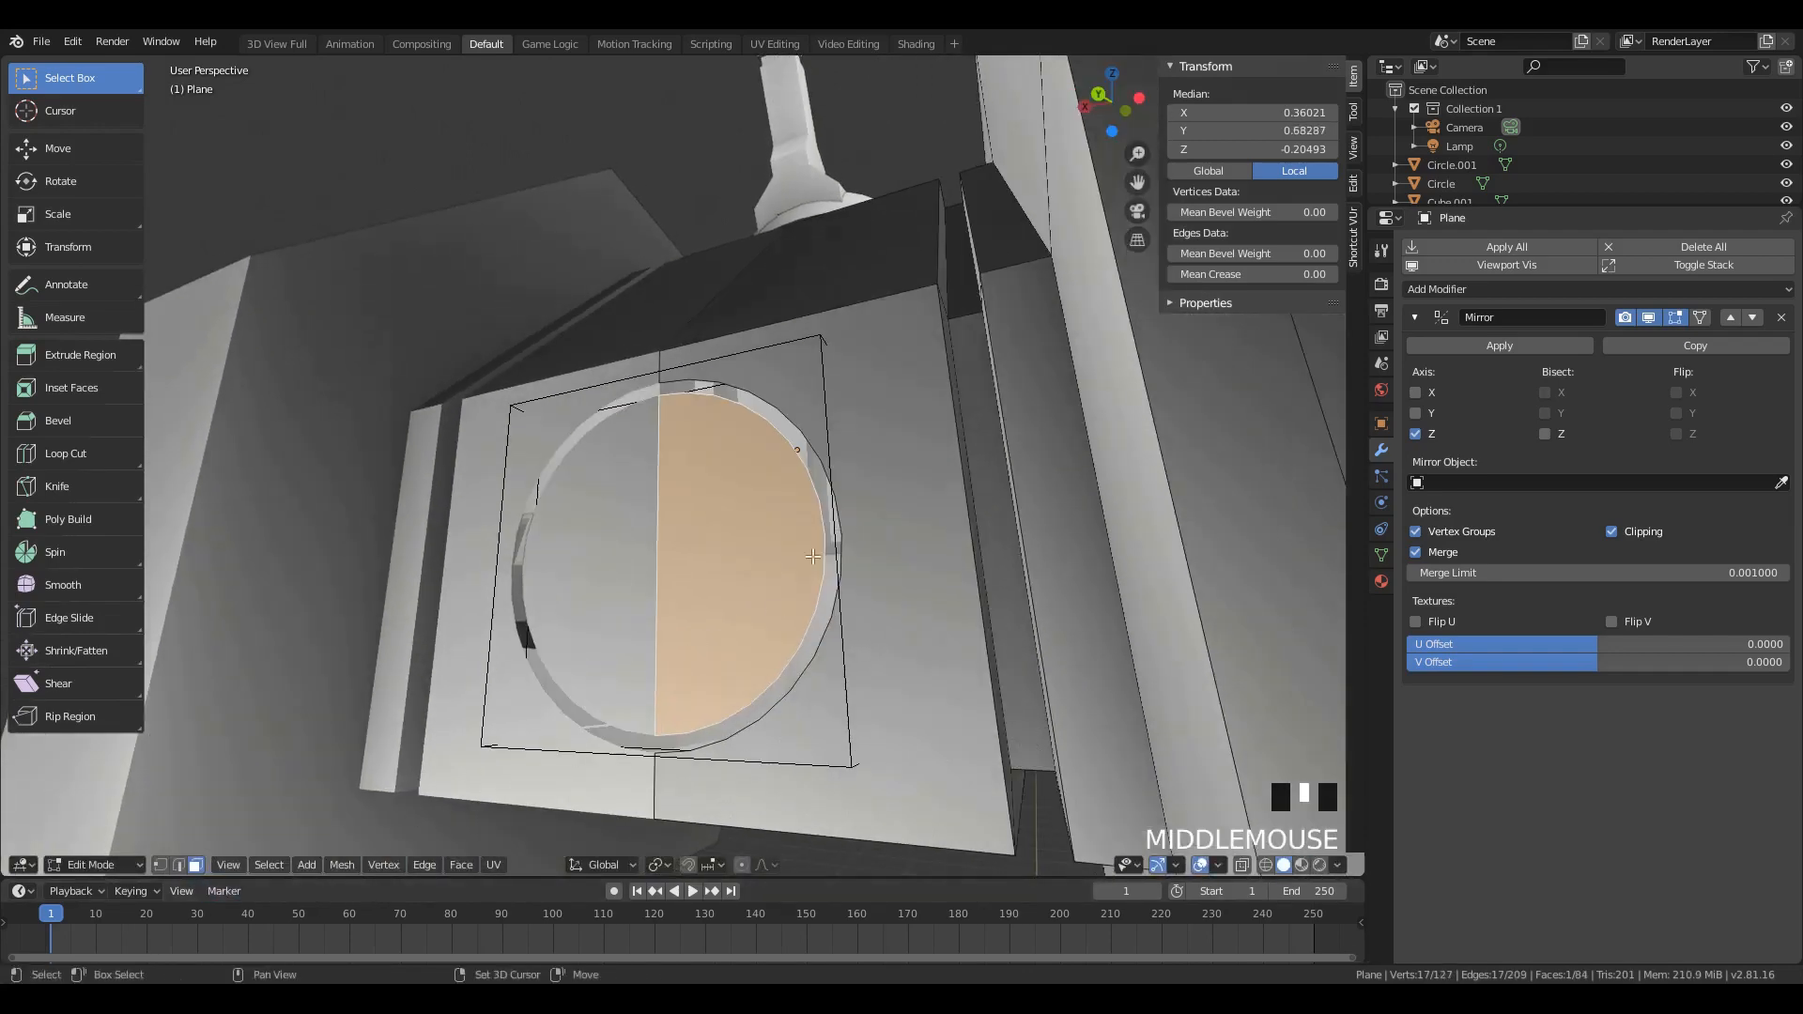
# Step: Delete the leftover ring cutter object in Object Mode and reselect the robot body
pyautogui.press('Tab')
pyautogui.click(826, 391)
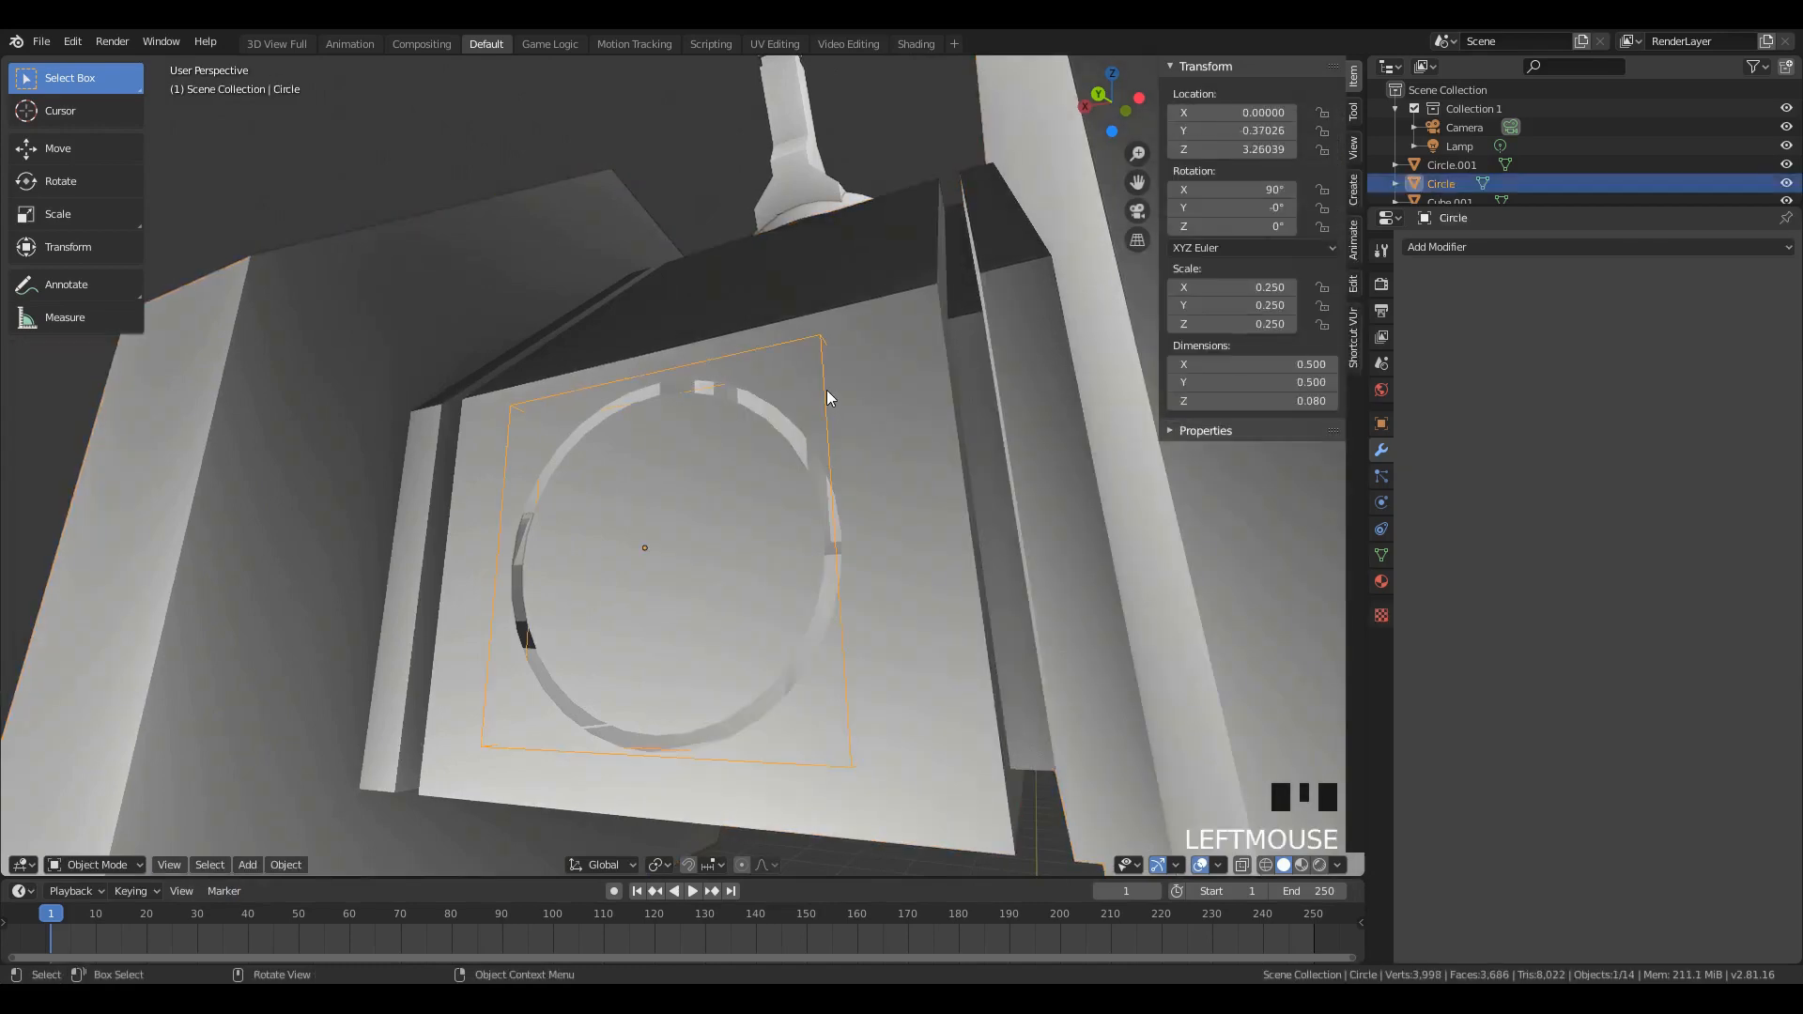
pyautogui.press('x')
pyautogui.click(824, 395)
pyautogui.click(778, 510)
pyautogui.moveTo(777, 510); pyautogui.dragTo(826, 573, button='middle')
# Step: Select the groove's inner and outer edge loops in Edit Mode, leaving out the straight centre-line edges
pyautogui.press('Tab')
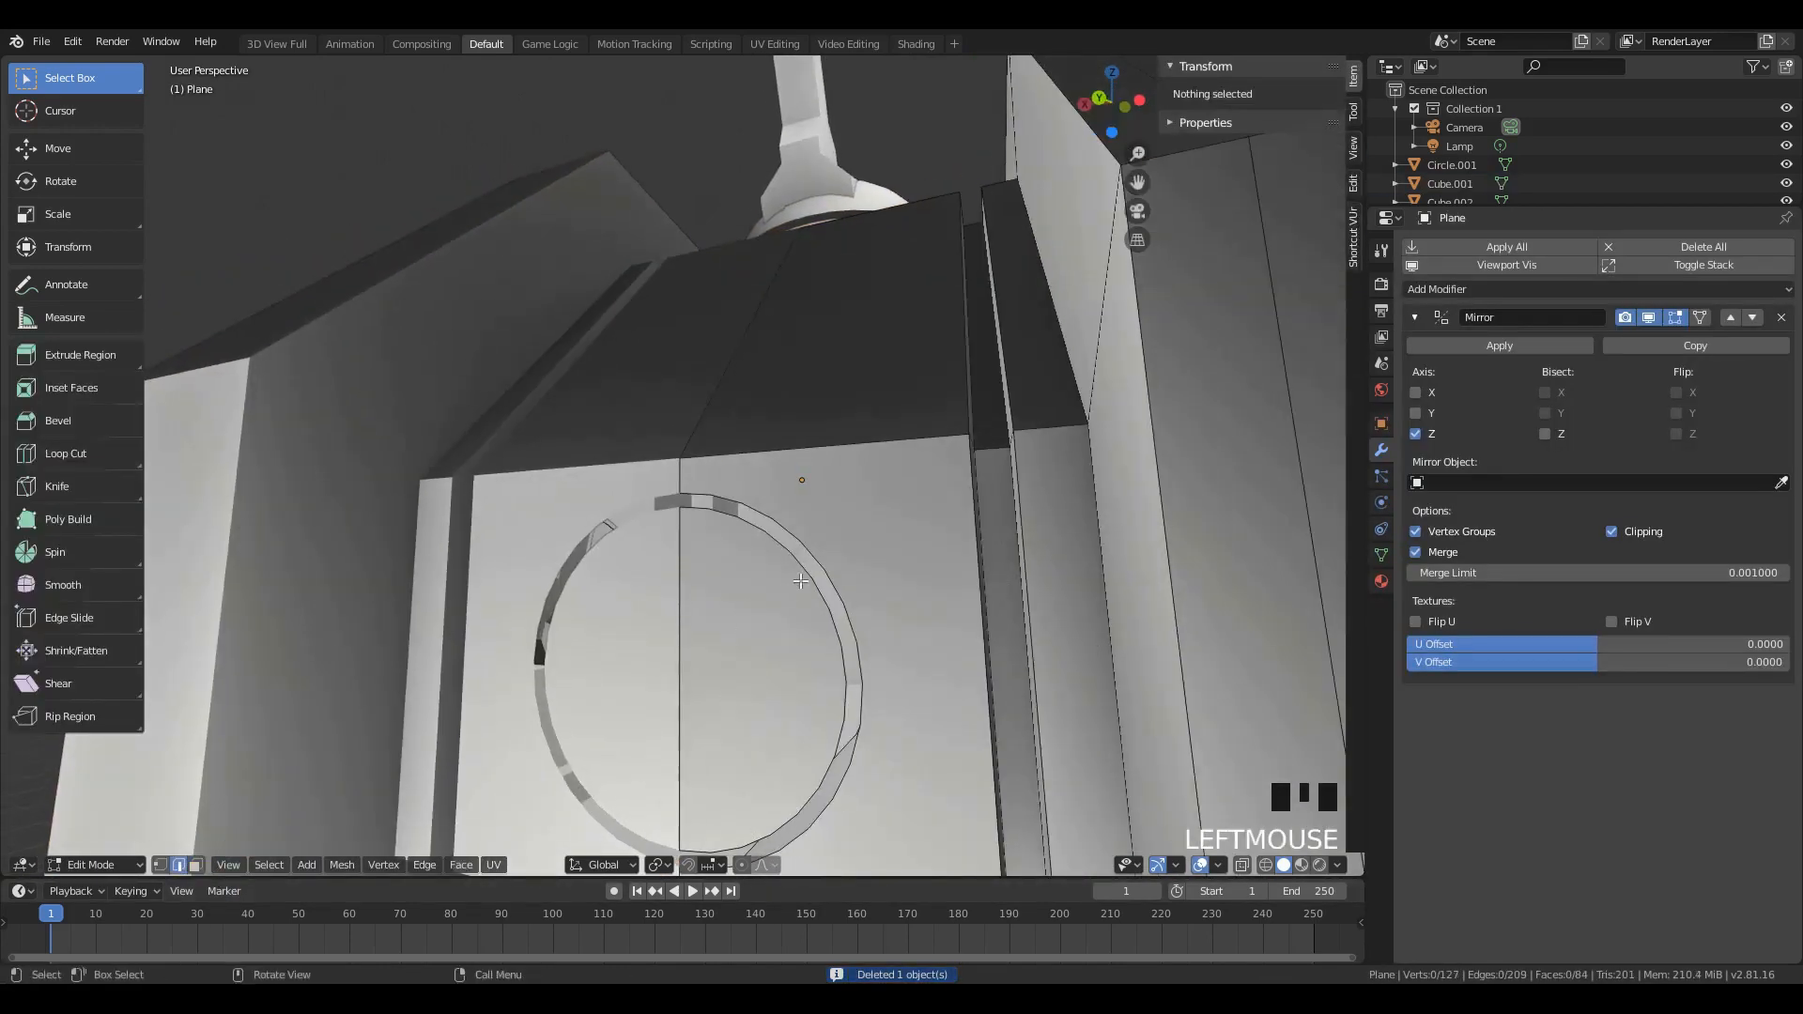
pyautogui.click(800, 581)
pyautogui.keyDown('shift'); pyautogui.click(800, 582); pyautogui.keyUp('shift')
pyautogui.moveTo(800, 581); pyautogui.dragTo(878, 530, button='middle')
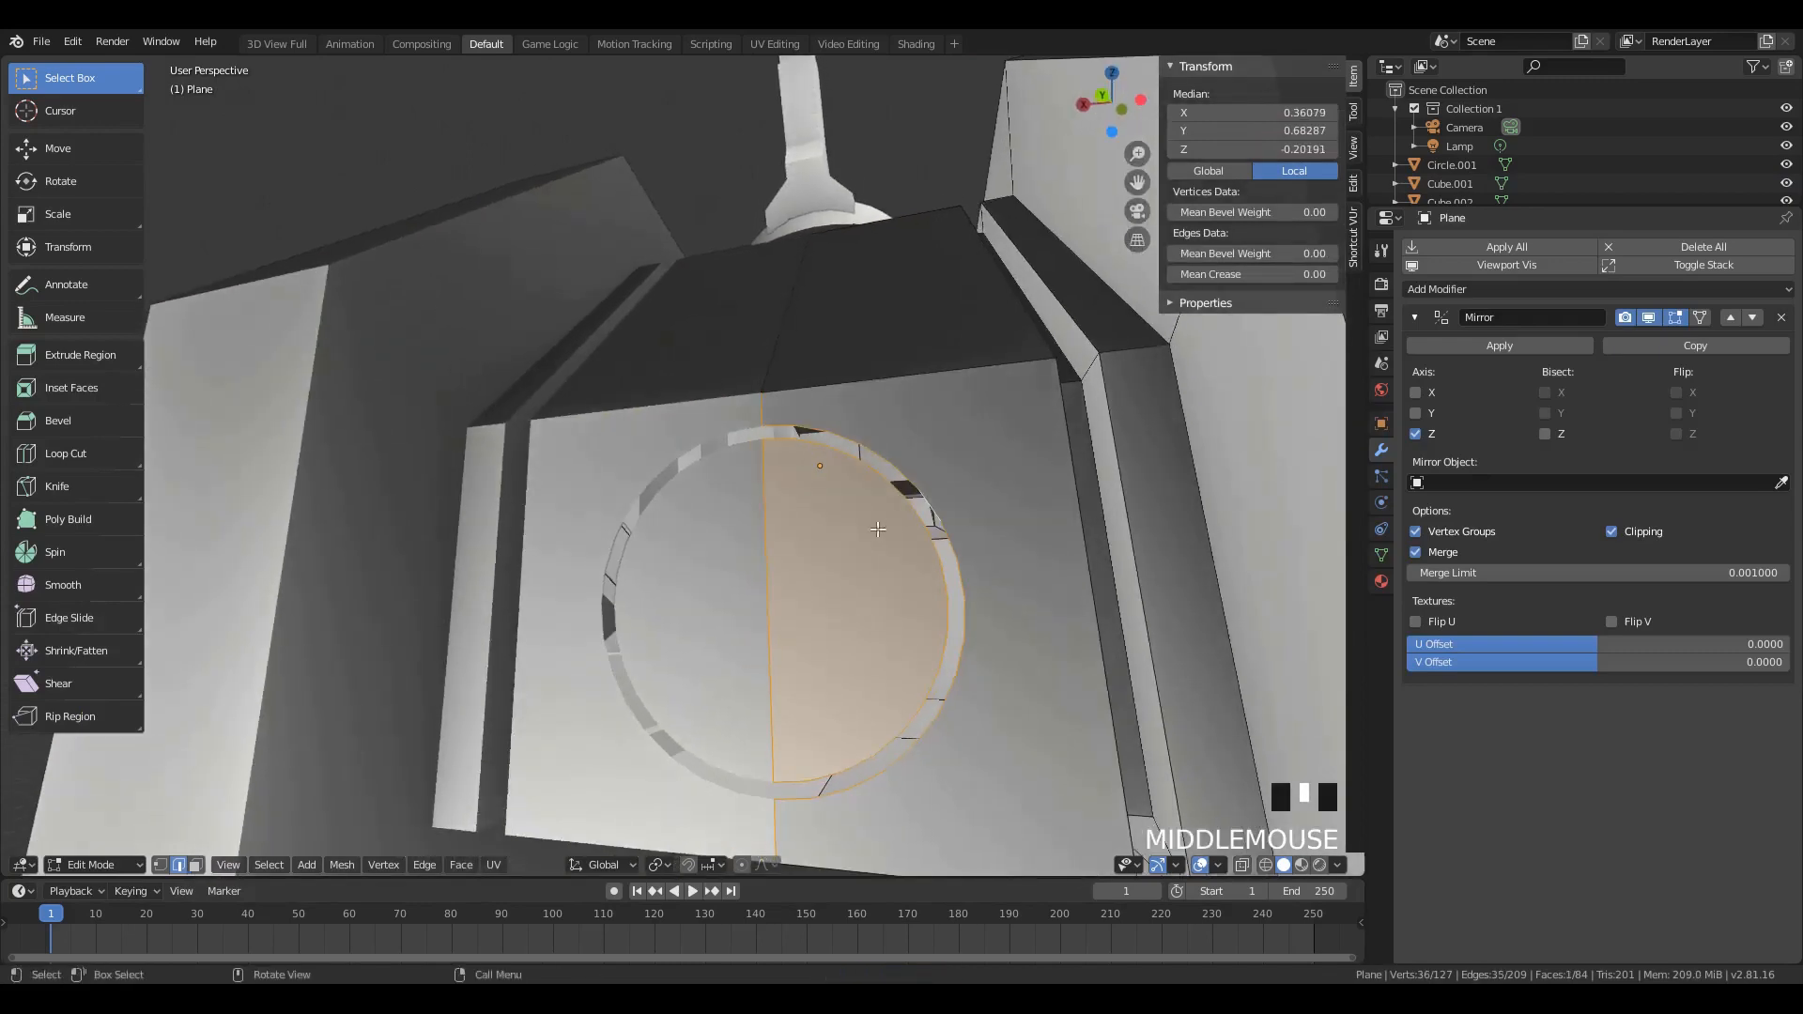
pyautogui.keyDown('shift'); pyautogui.click(762, 525); pyautogui.keyUp('shift')
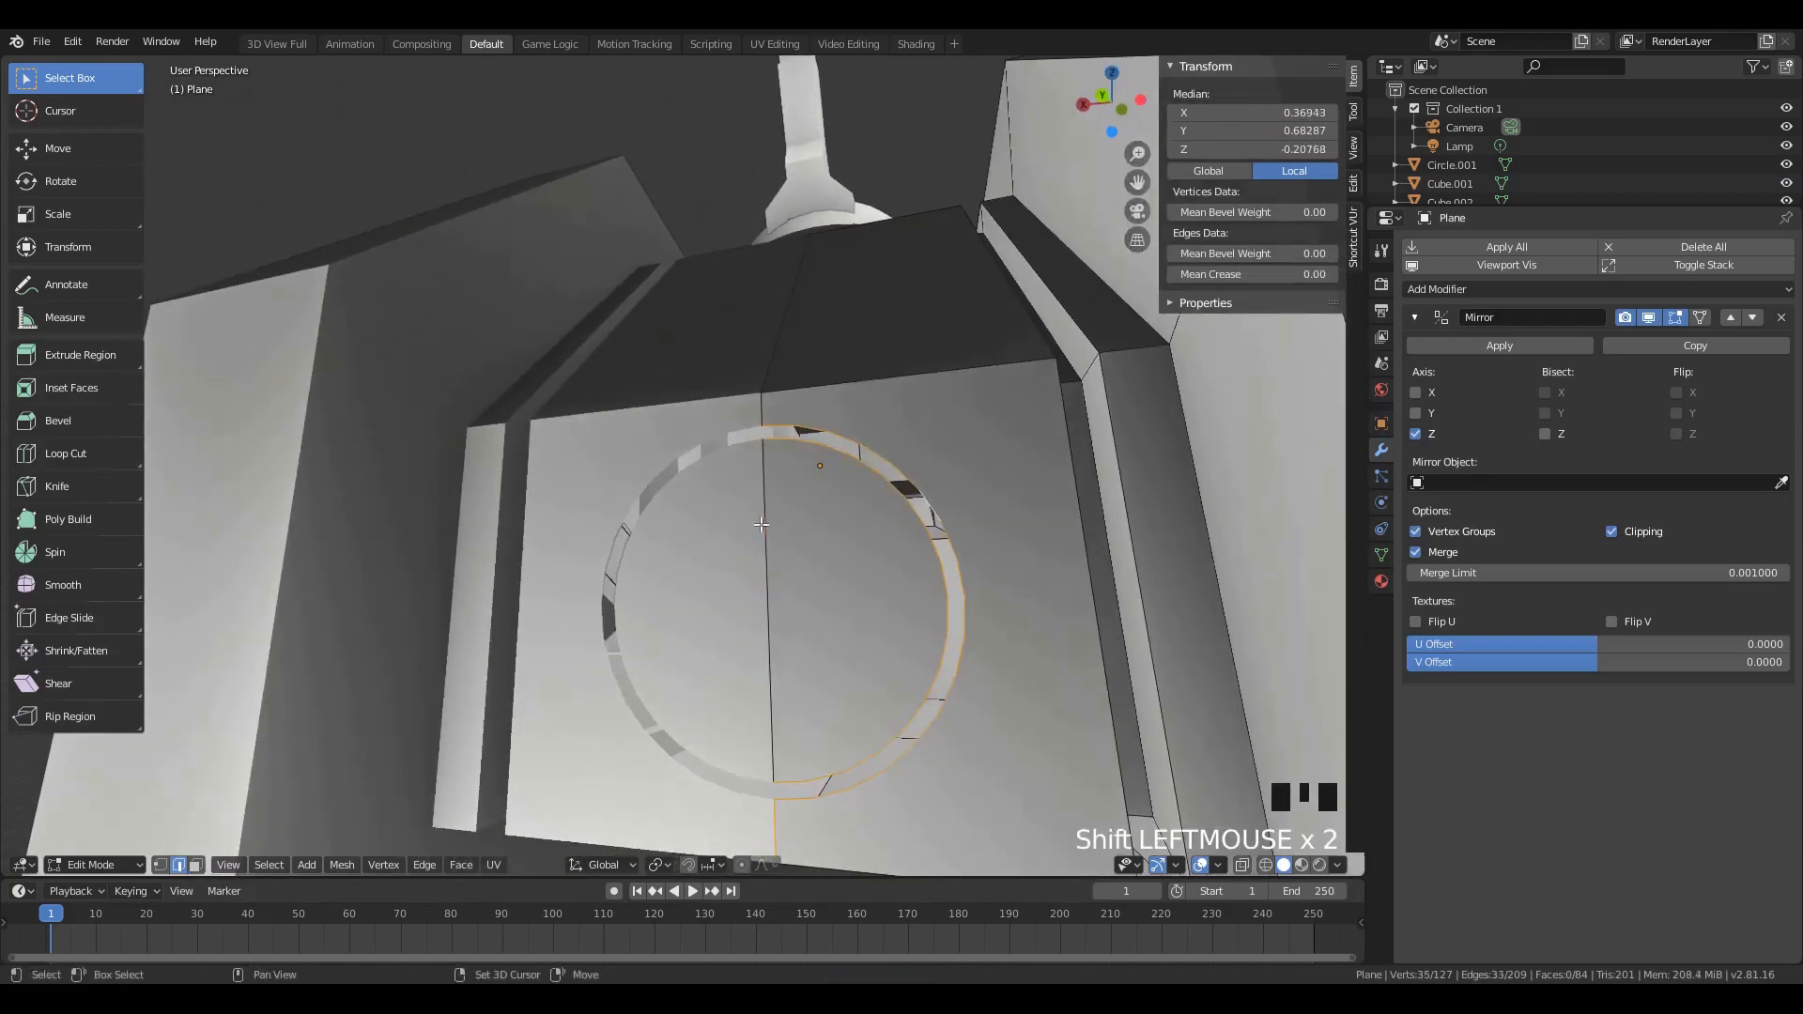
pyautogui.keyDown('shift'); pyautogui.click(774, 825); pyautogui.keyUp('shift')
pyautogui.moveTo(775, 825); pyautogui.dragTo(770, 768, button='middle')
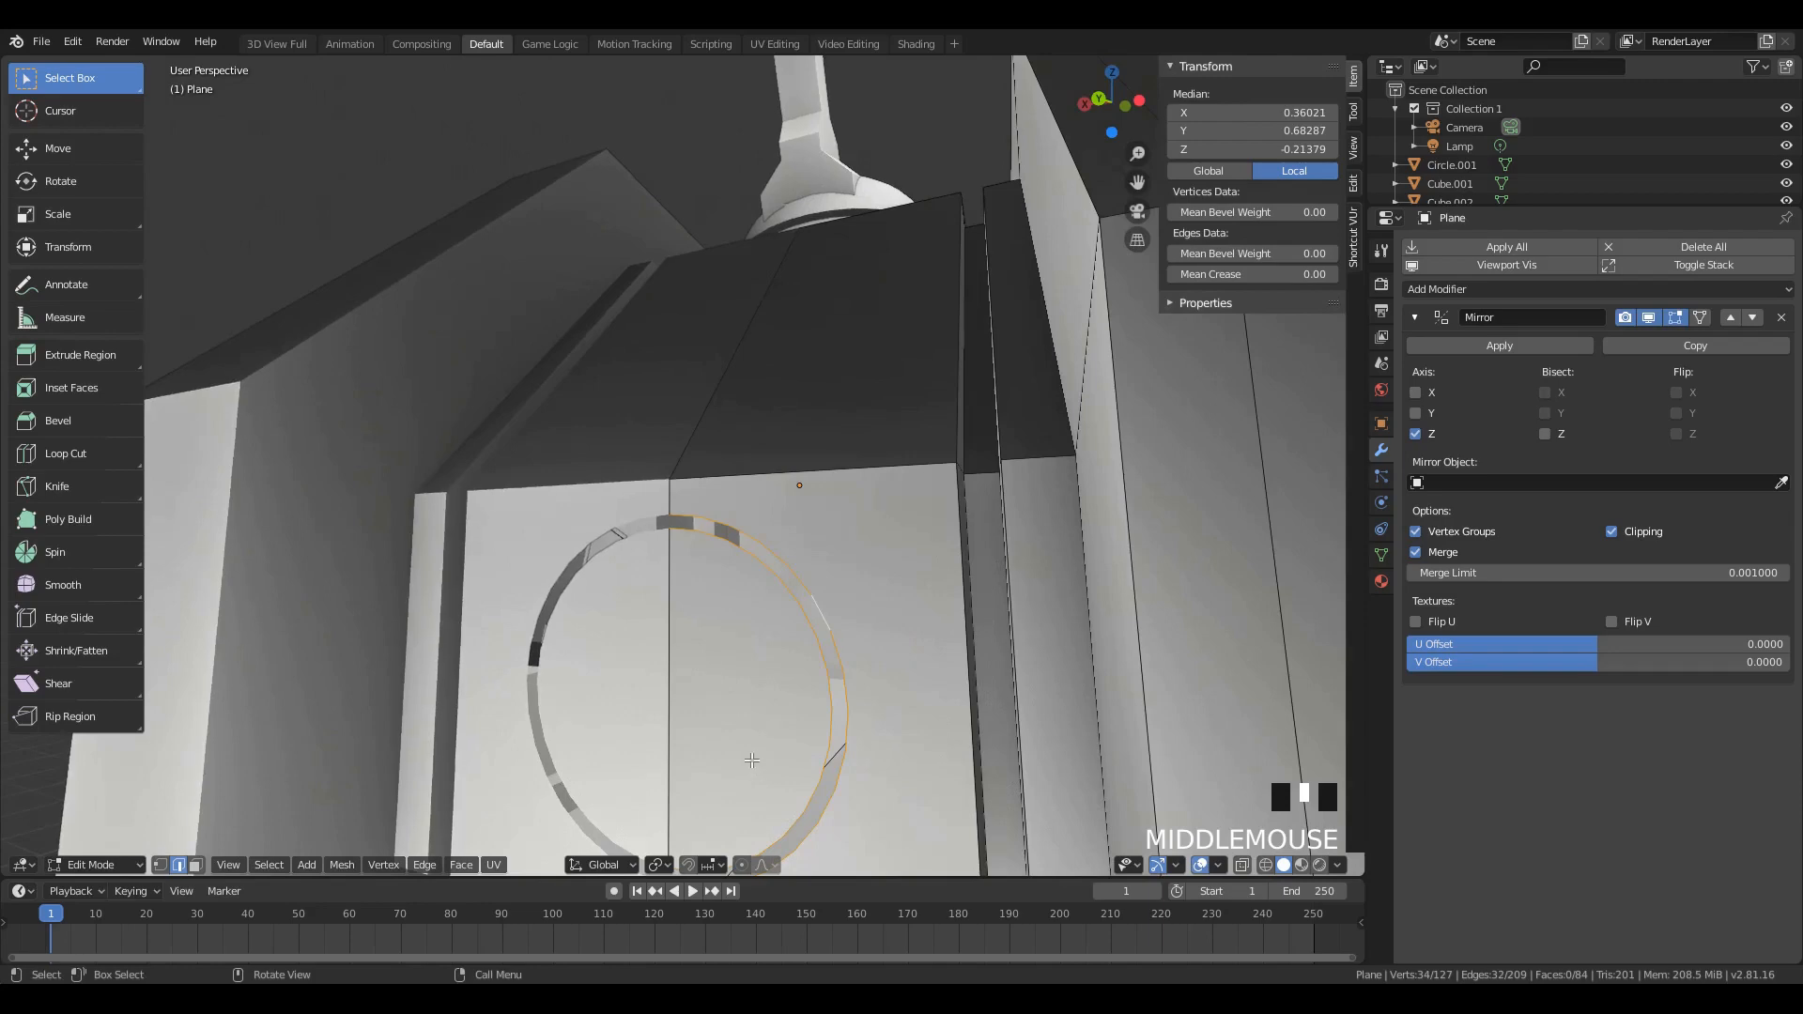
# Step: Extrude the selected groove edges about 0.12 into the body along the global Y axis
pyautogui.press('e')
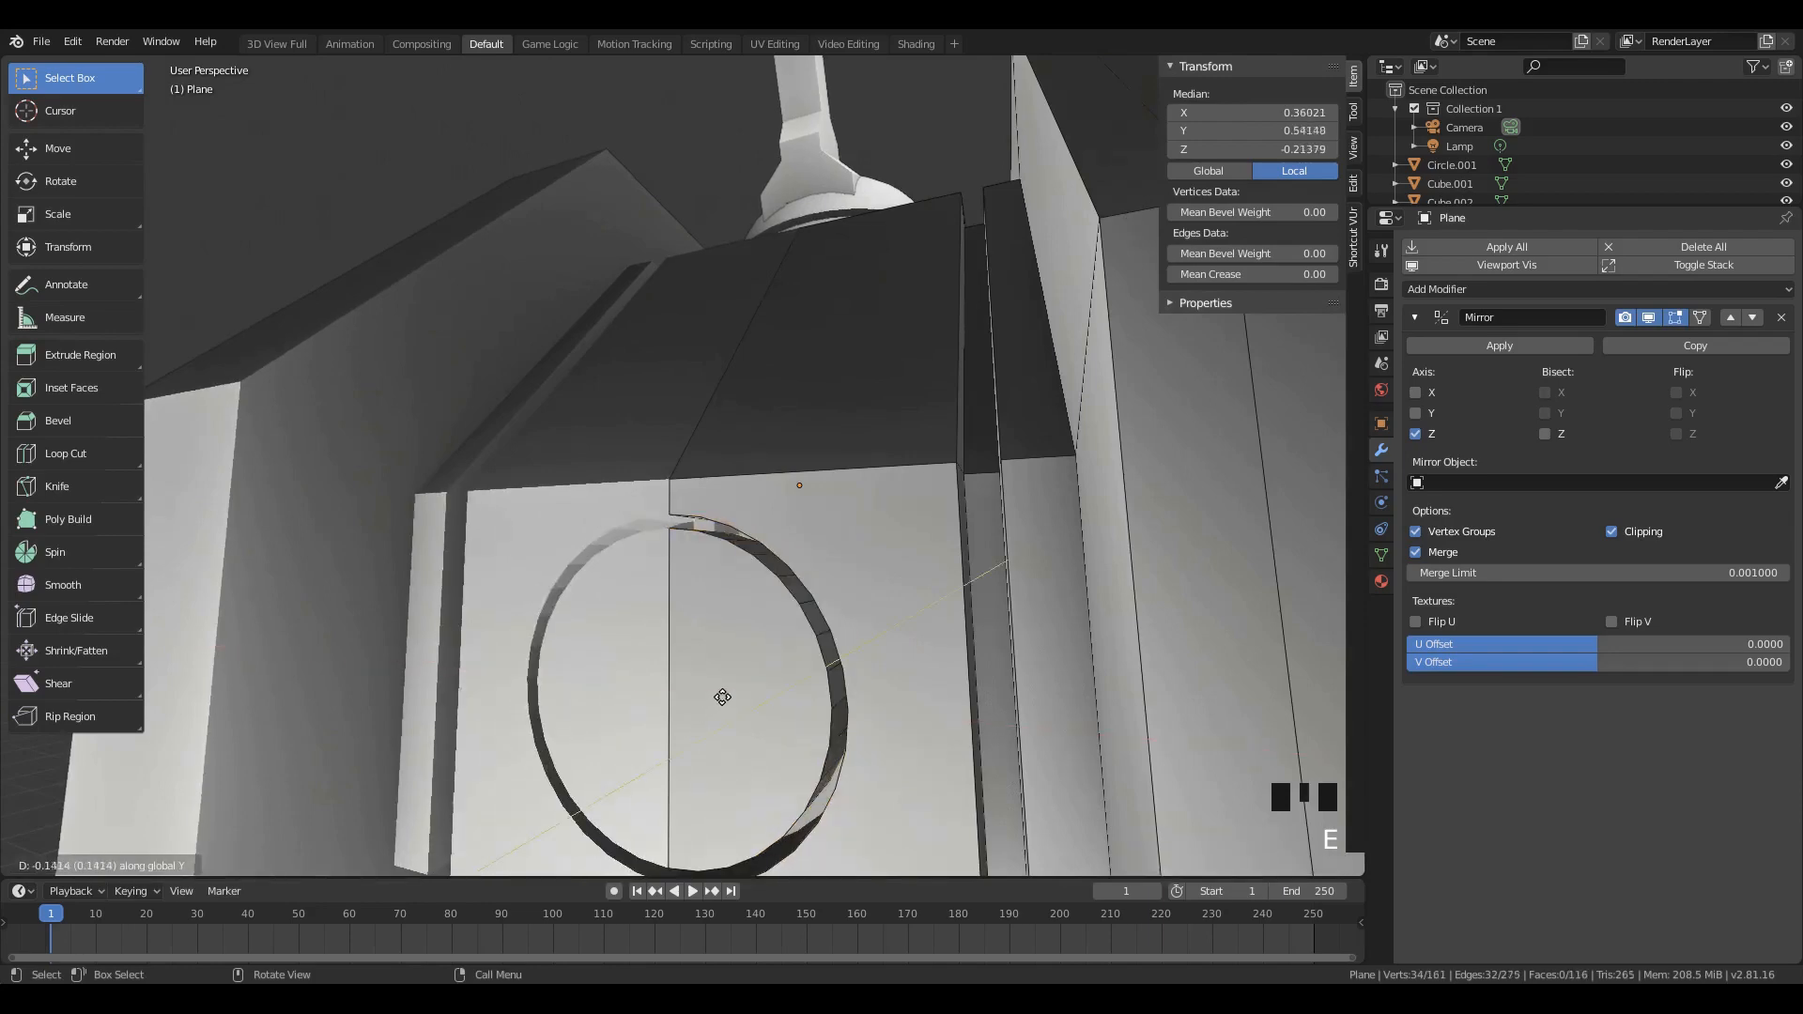
pyautogui.click(716, 699)
pyautogui.moveTo(716, 699); pyautogui.dragTo(603, 401, button='middle')
pyautogui.scroll(3, 837, 668)
pyautogui.scroll(-2, 688, 731)
pyautogui.press('KP_Decimal')
pyautogui.scroll(-1, 771, 371)
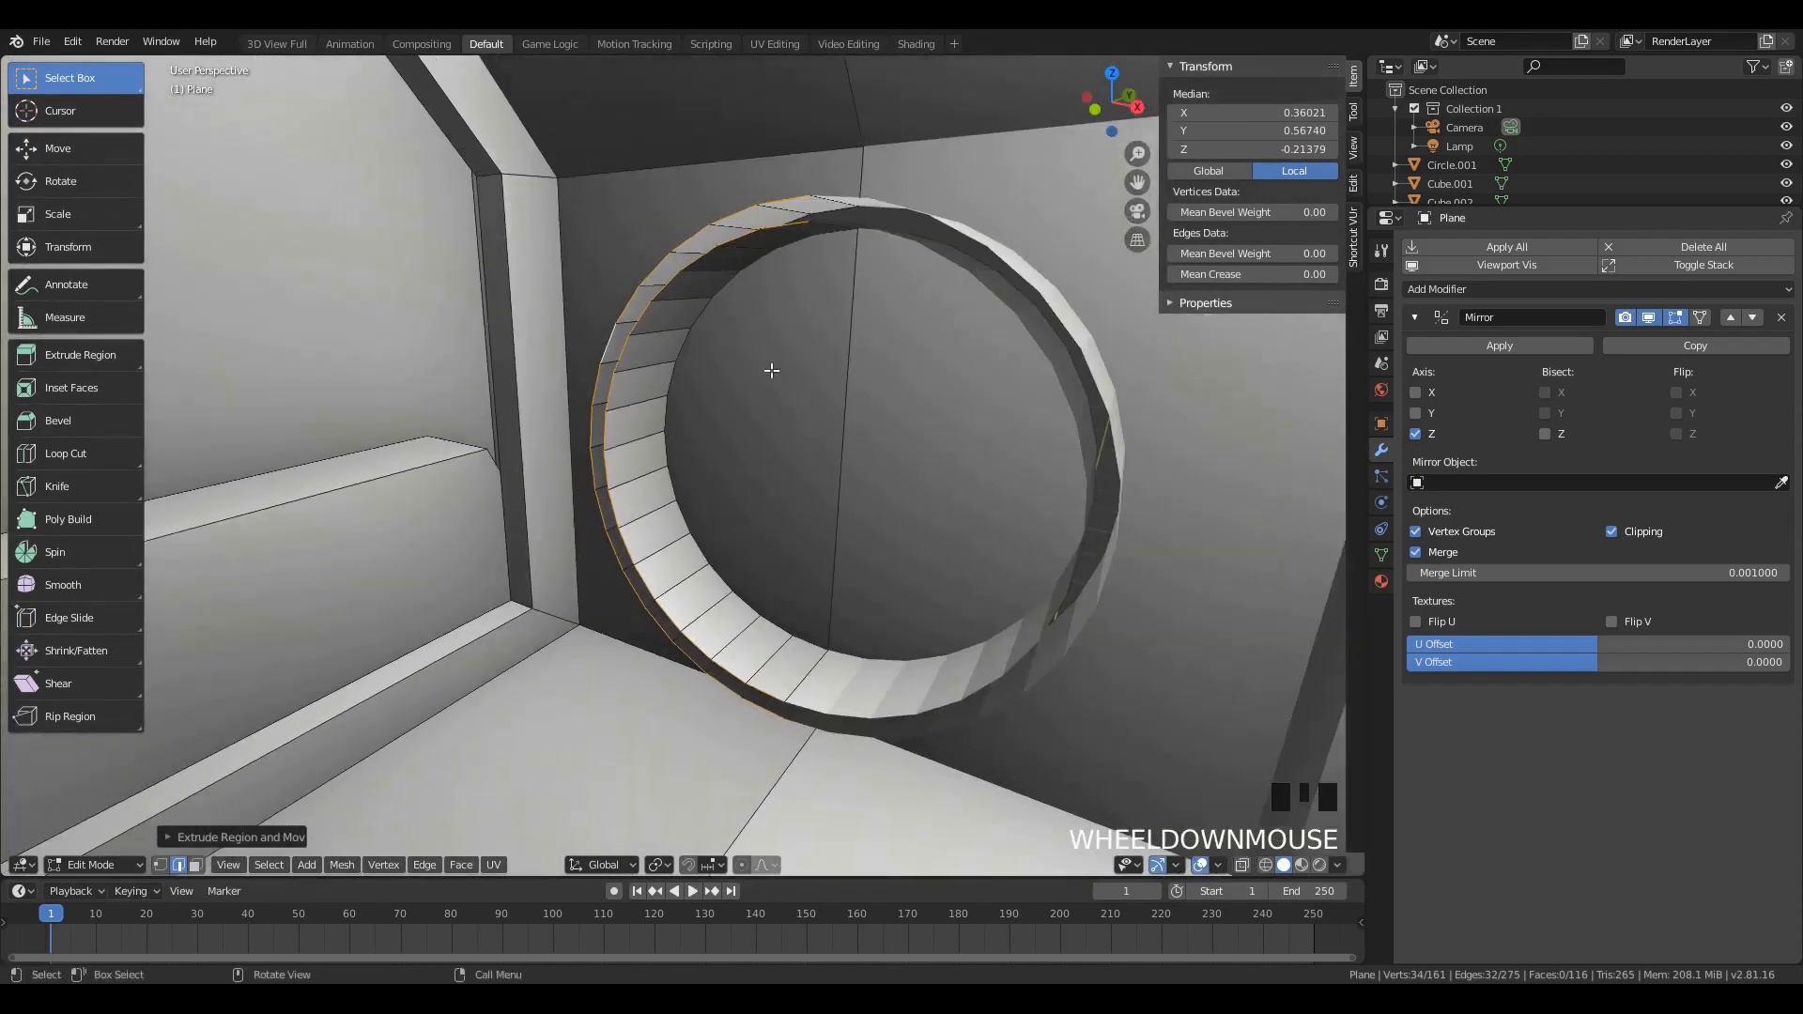
# Step: Bridge the groove's two extruded edge loops to close its floor with faces
pyautogui.moveTo(981, 338); pyautogui.dragTo(676, 523, button='middle')
pyautogui.hotkey('ctrl', 'e')
pyautogui.click(709, 407)
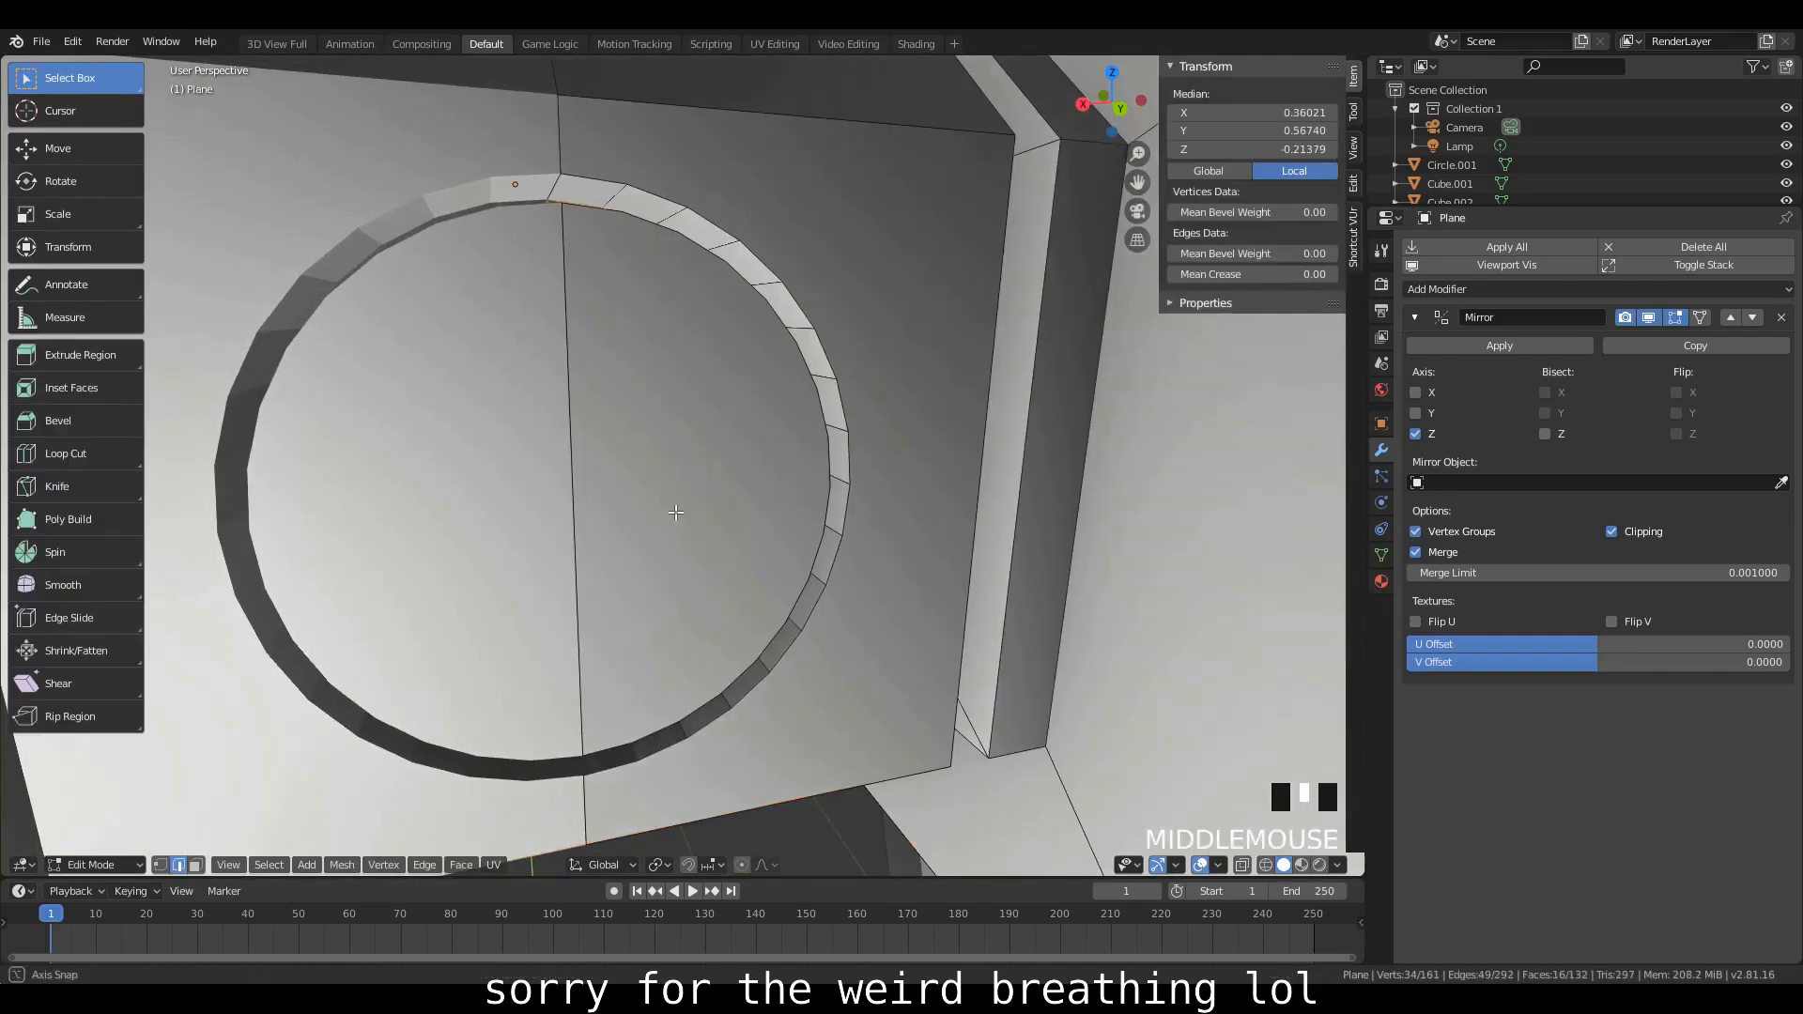
# Step: Switch to face select mode and select the half-disc face enclosed by the groove
pyautogui.click(679, 507)
pyautogui.click(195, 864)
pyautogui.click(663, 501)
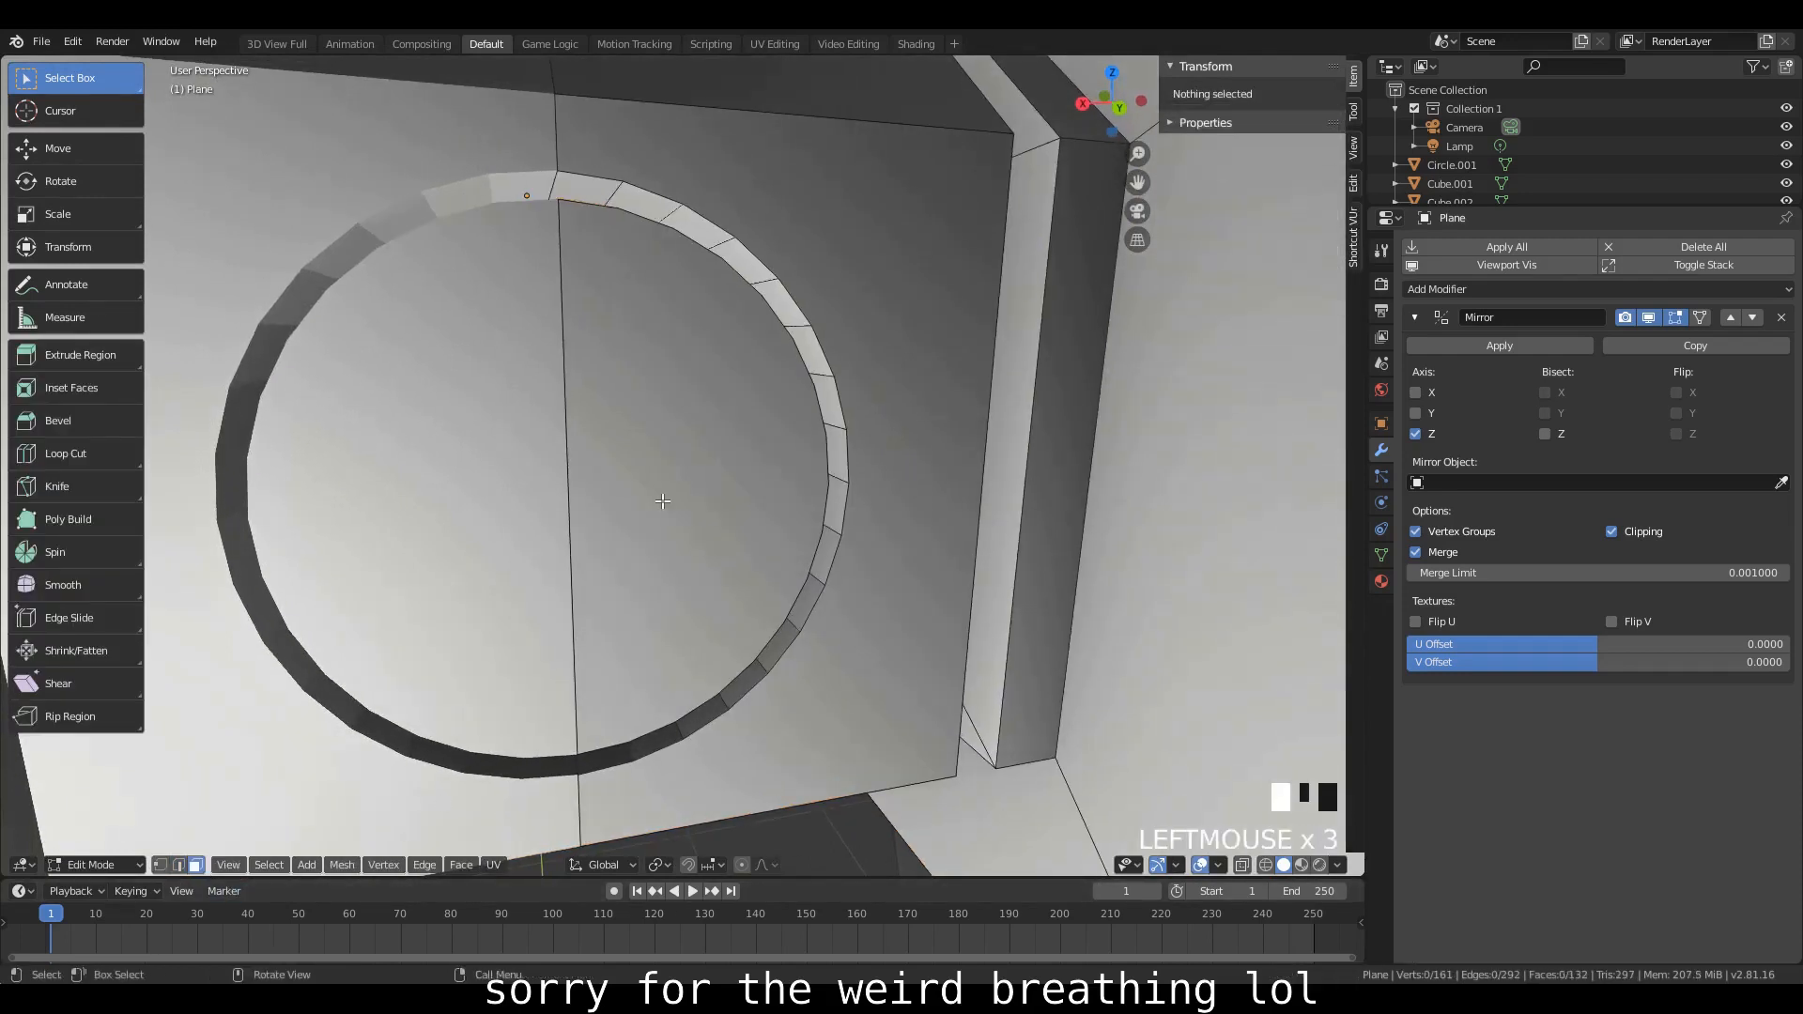
# Step: Try insetting the half-disc face twice, and undo both insets
pyautogui.press('i')
pyautogui.click(894, 528)
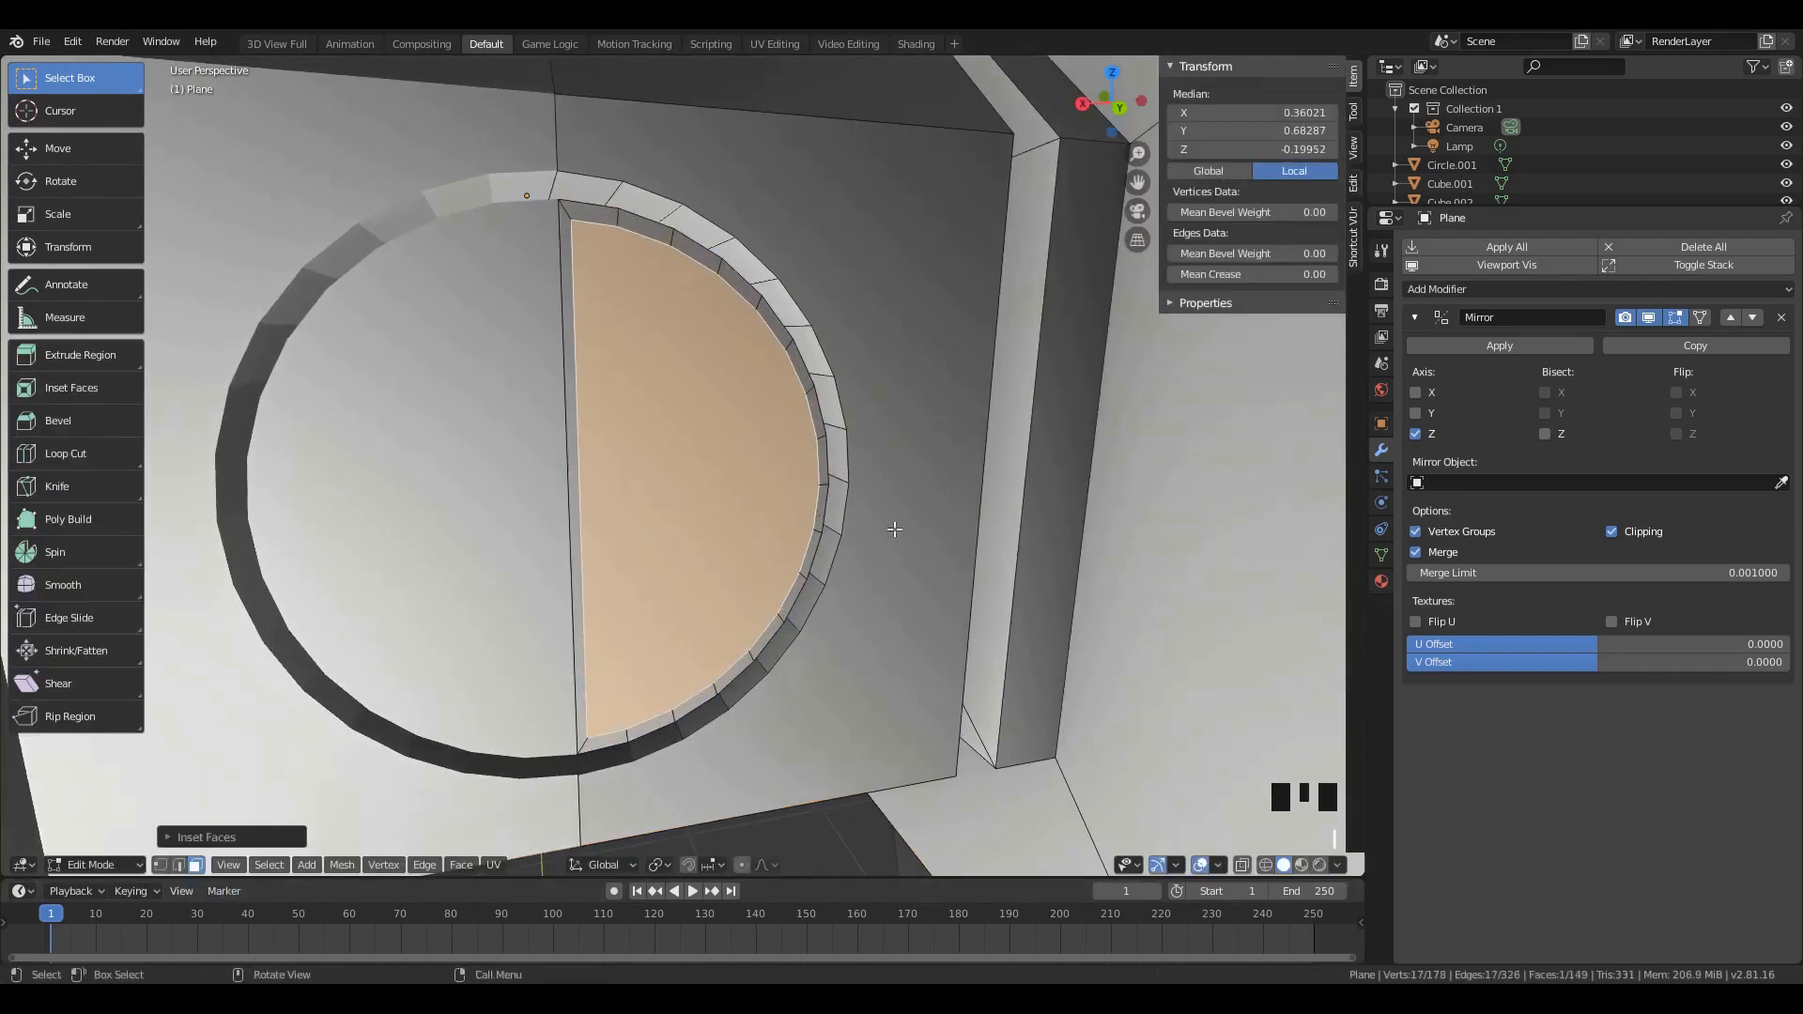
pyautogui.press('i')
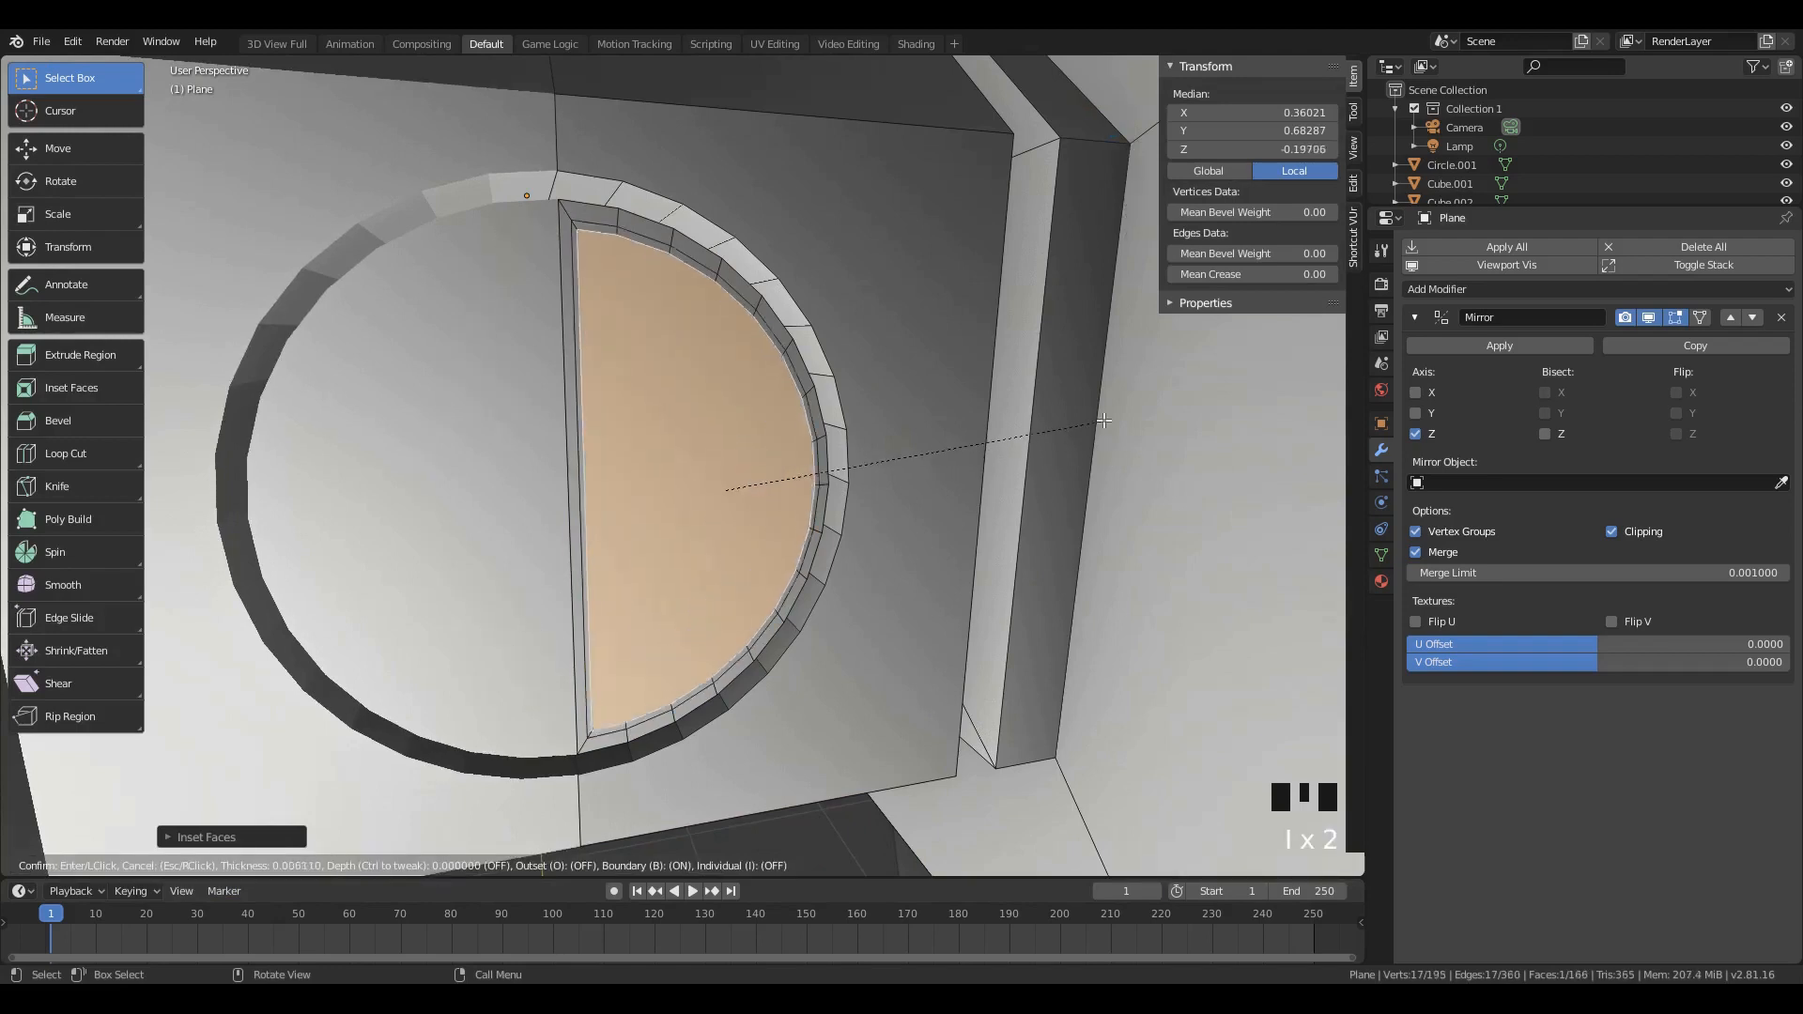
pyautogui.click(1060, 418)
pyautogui.hotkey('ctrl', 'z')
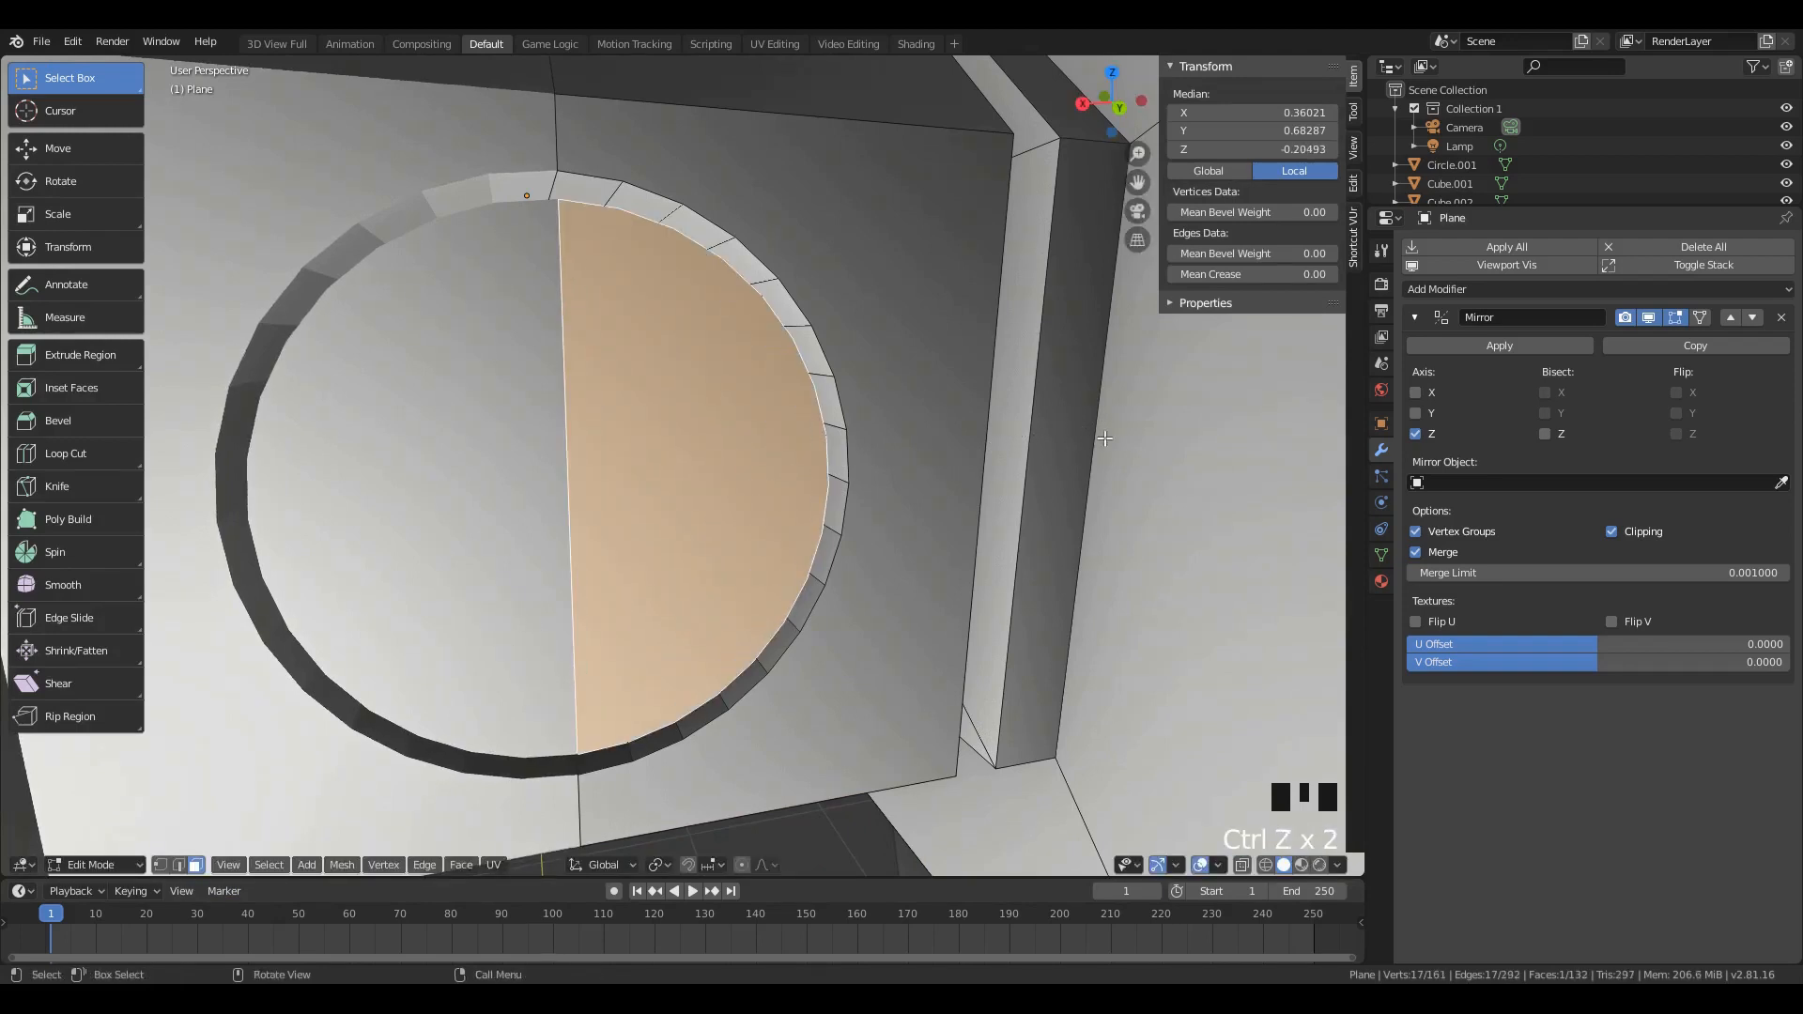
# Step: Extrude the half-disc face in place, scale it inward and adjust its scale along the global Z axis
pyautogui.press('e')
pyautogui.press('s')
pyautogui.click(1050, 454)
pyautogui.press('s')
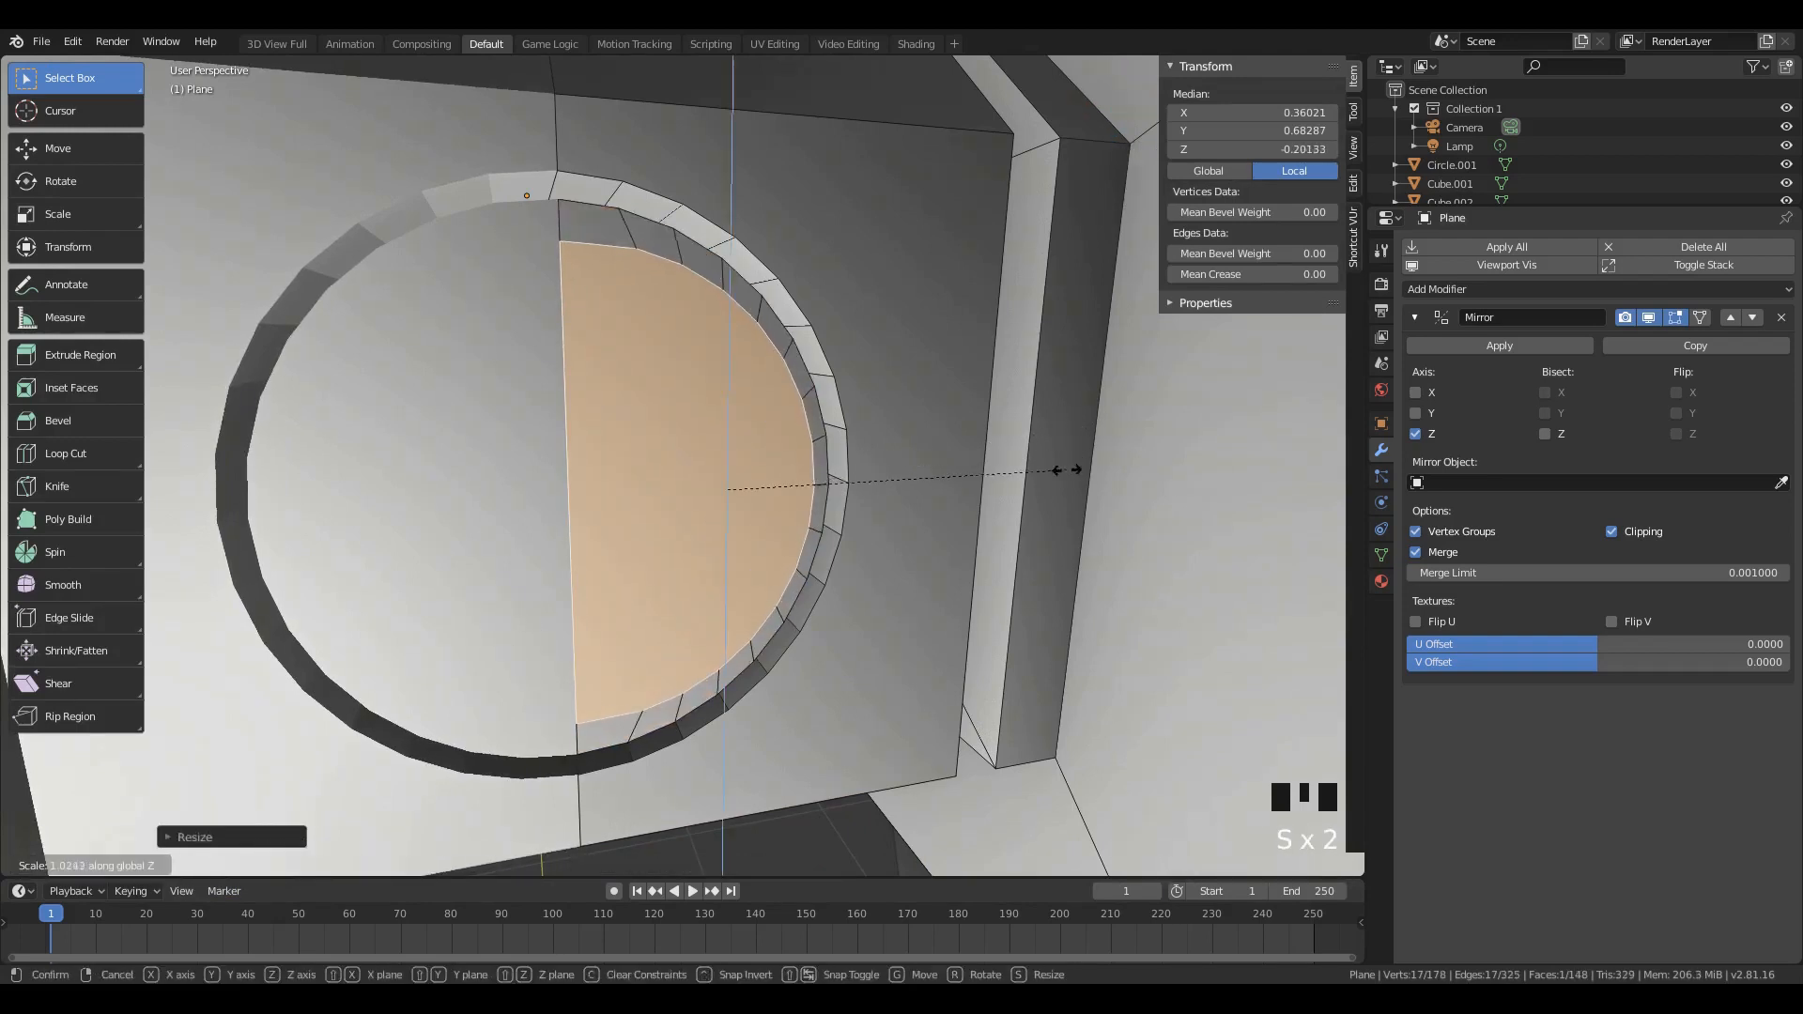
pyautogui.click(1016, 508)
pyautogui.moveTo(613, 631); pyautogui.dragTo(812, 586, button='middle')
pyautogui.press('g')
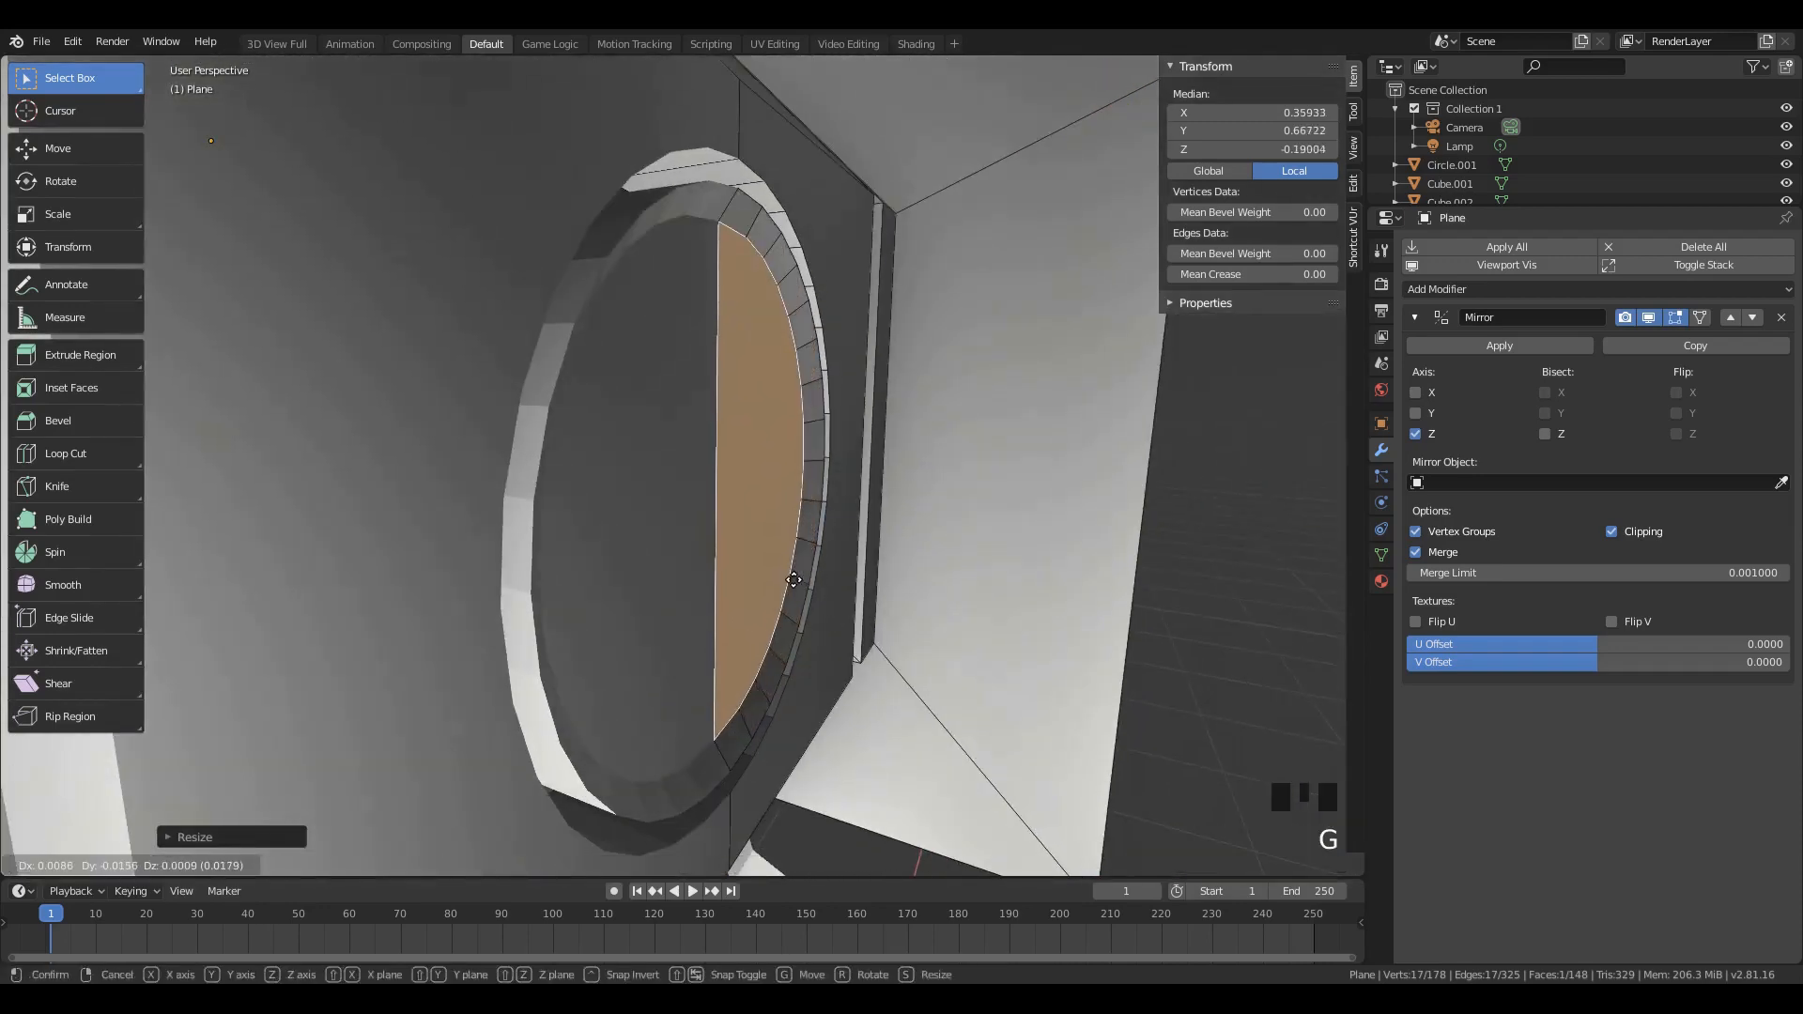
pyautogui.press('y')
pyautogui.rightClick(806, 581)
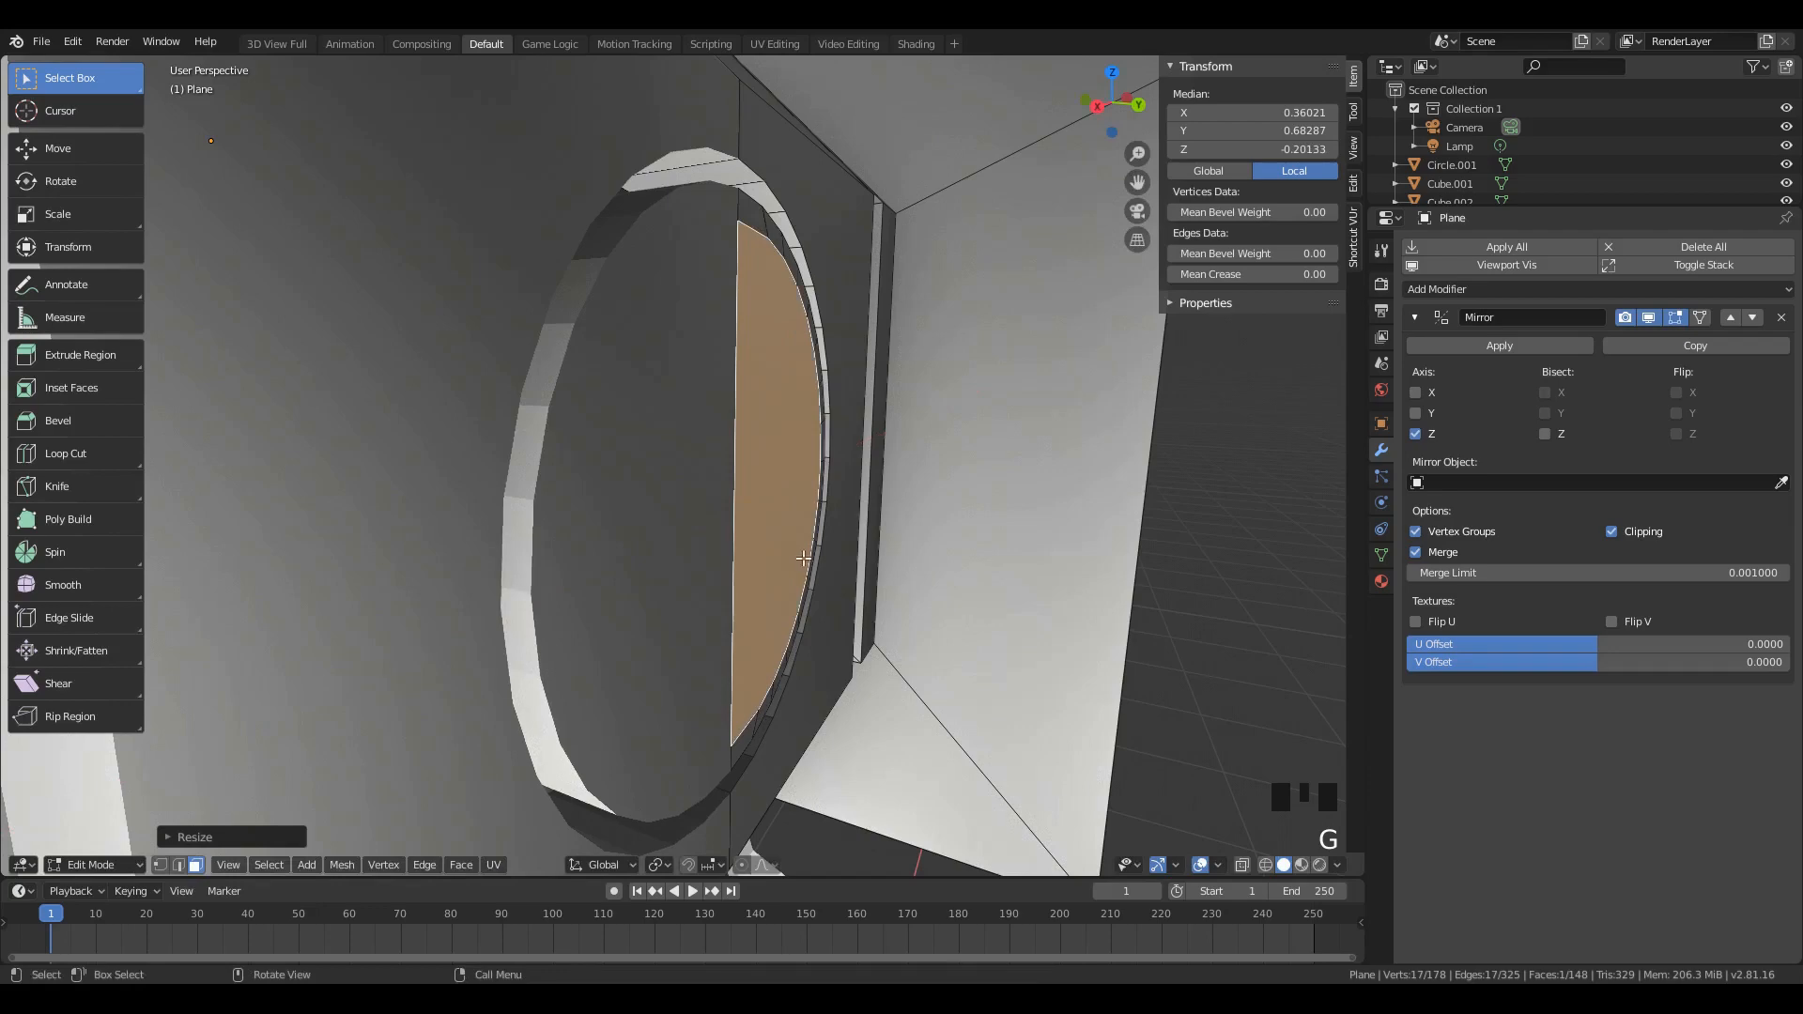
# Step: Extrude the half-disc face again into a smaller concentric one and adjust it along the global Z axis
pyautogui.moveTo(803, 557); pyautogui.dragTo(873, 582, button='middle')
pyautogui.press('g')
pyautogui.press('z')
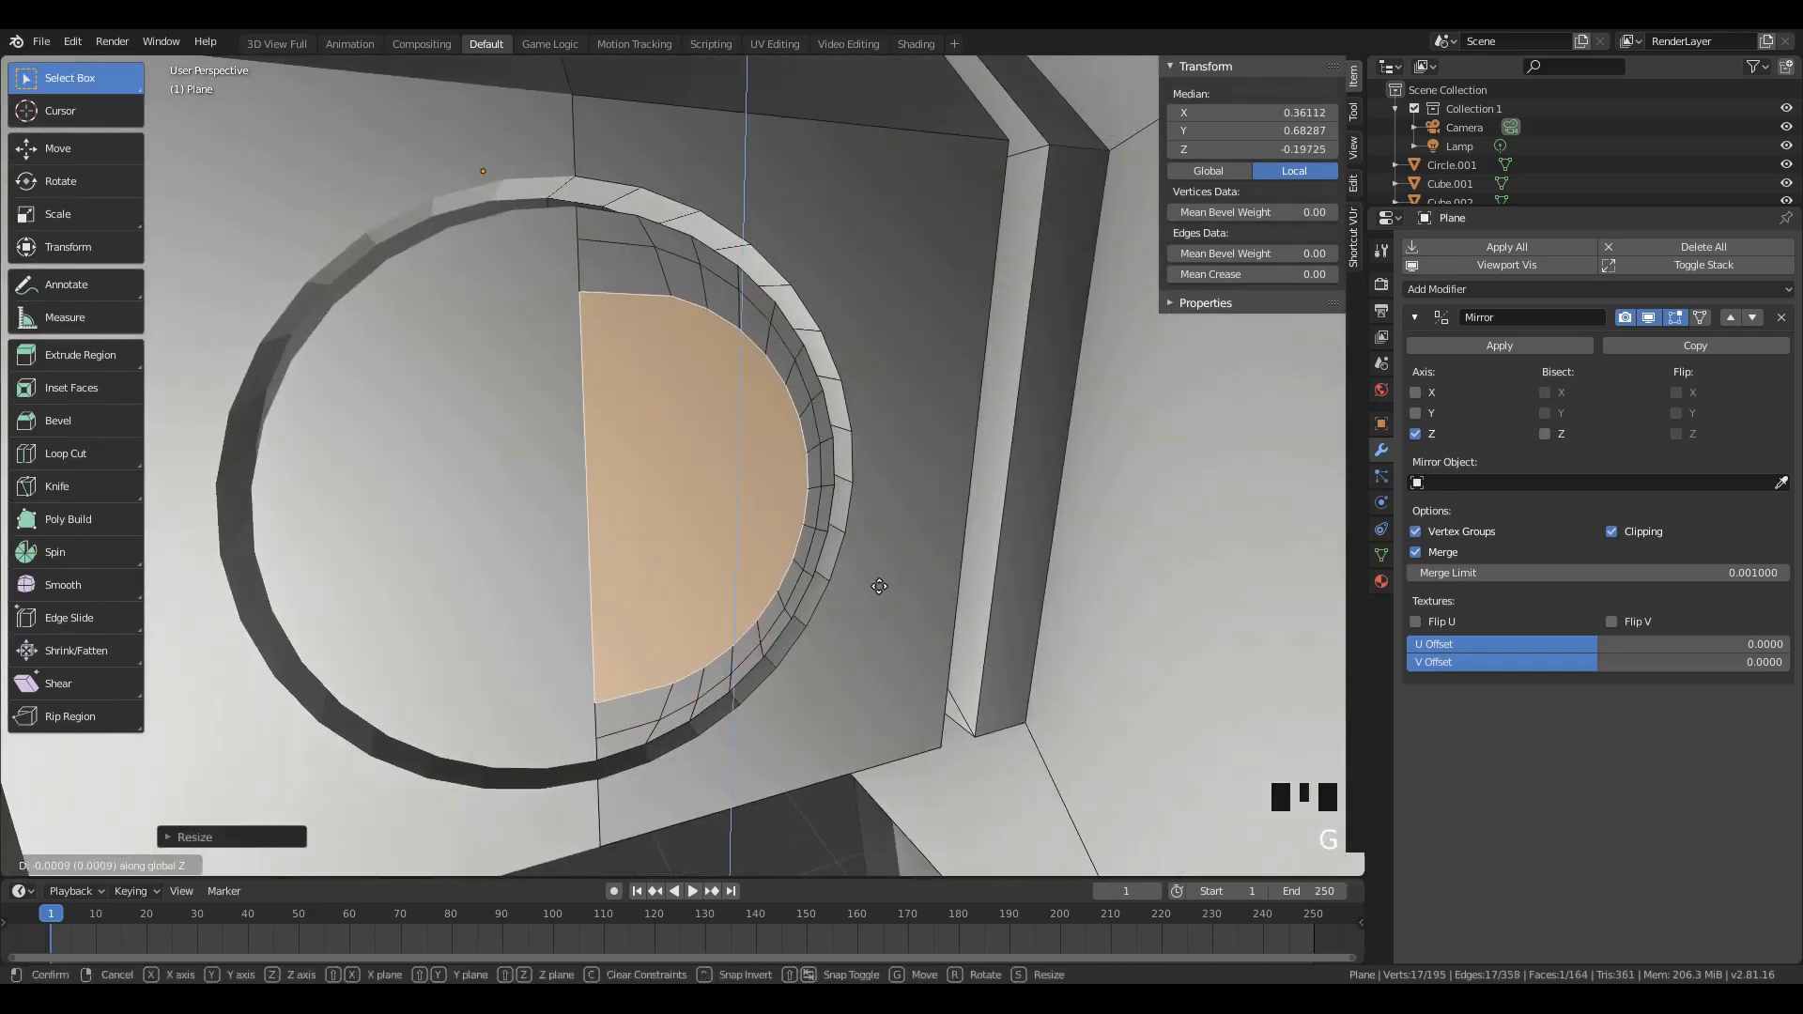
pyautogui.click(884, 583)
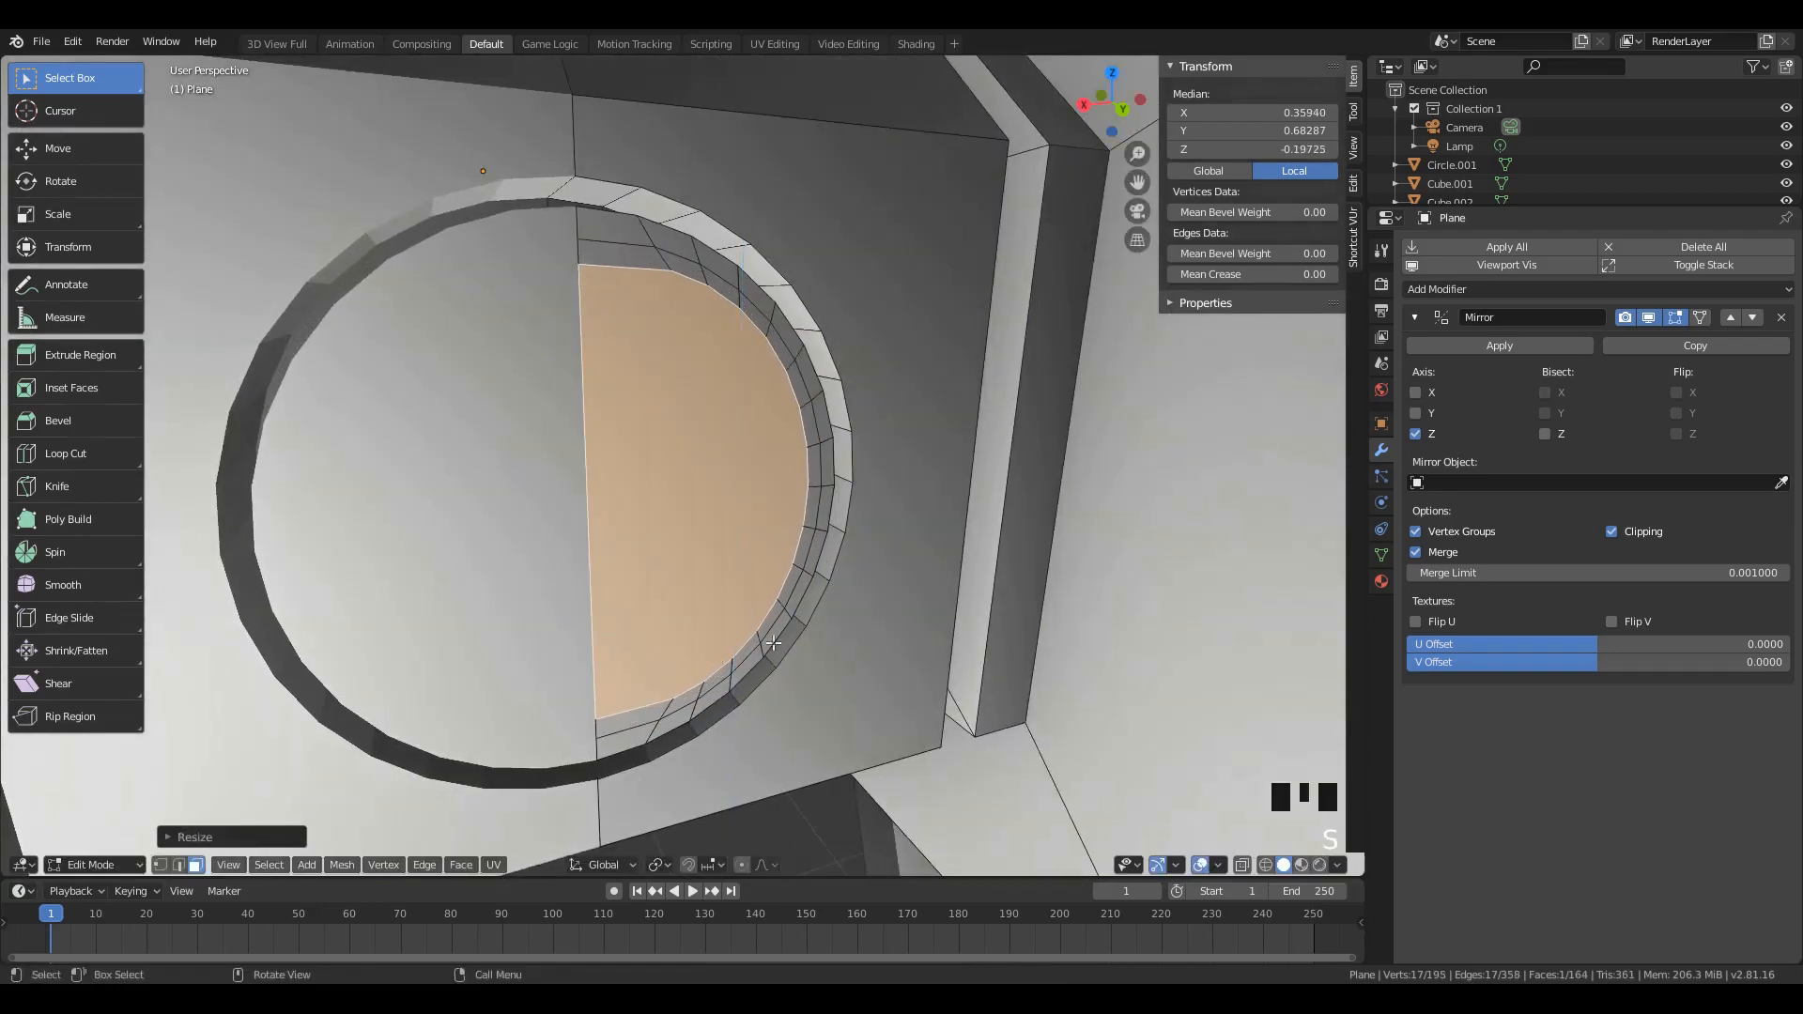
# Step: Move the innermost half-disc face about 0.026 into the body along the global Y axis
pyautogui.middleClick(657, 683)
pyautogui.press('g')
pyautogui.moveTo(657, 683); pyautogui.dragTo(731, 621, button='middle')
pyautogui.press('y')
pyautogui.click(766, 663)
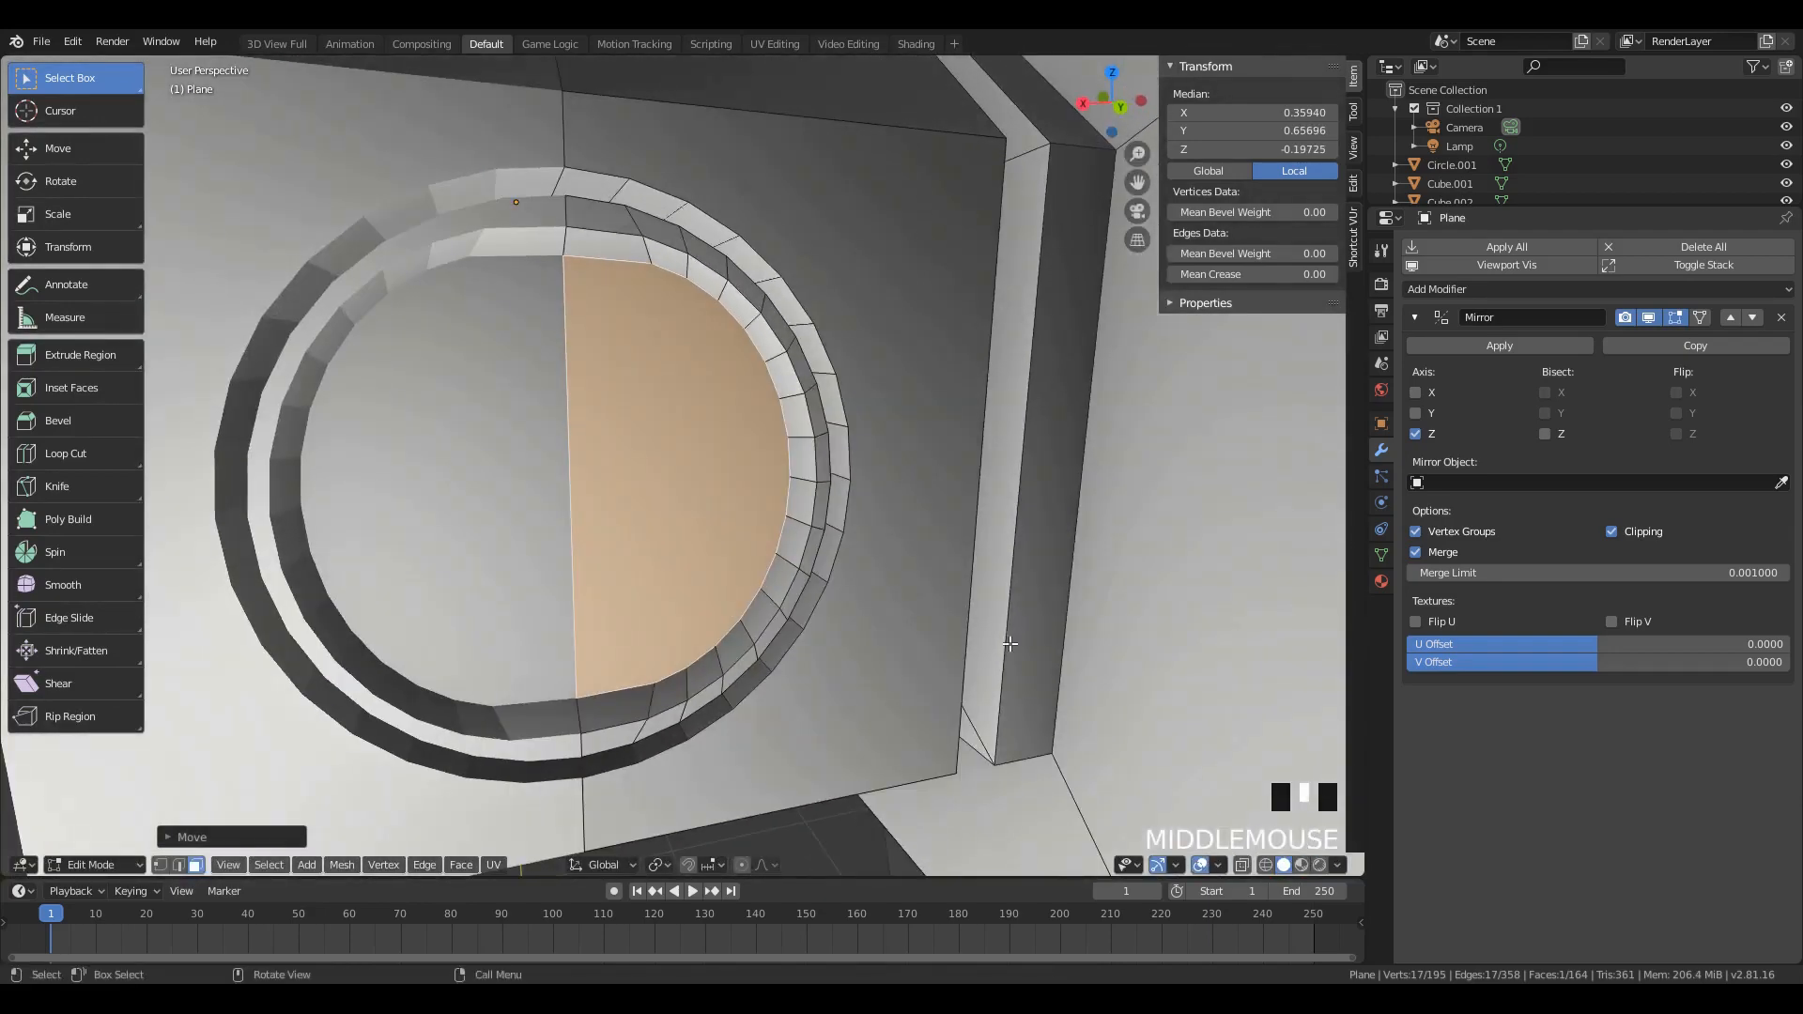
# Step: Extrude the innermost half-disc face in place, scale it inward and narrow it along the global X axis
pyautogui.press('e')
pyautogui.click(941, 636)
pyautogui.moveTo(942, 636); pyautogui.dragTo(939, 582, button='middle')
pyautogui.press('s')
pyautogui.press('x')
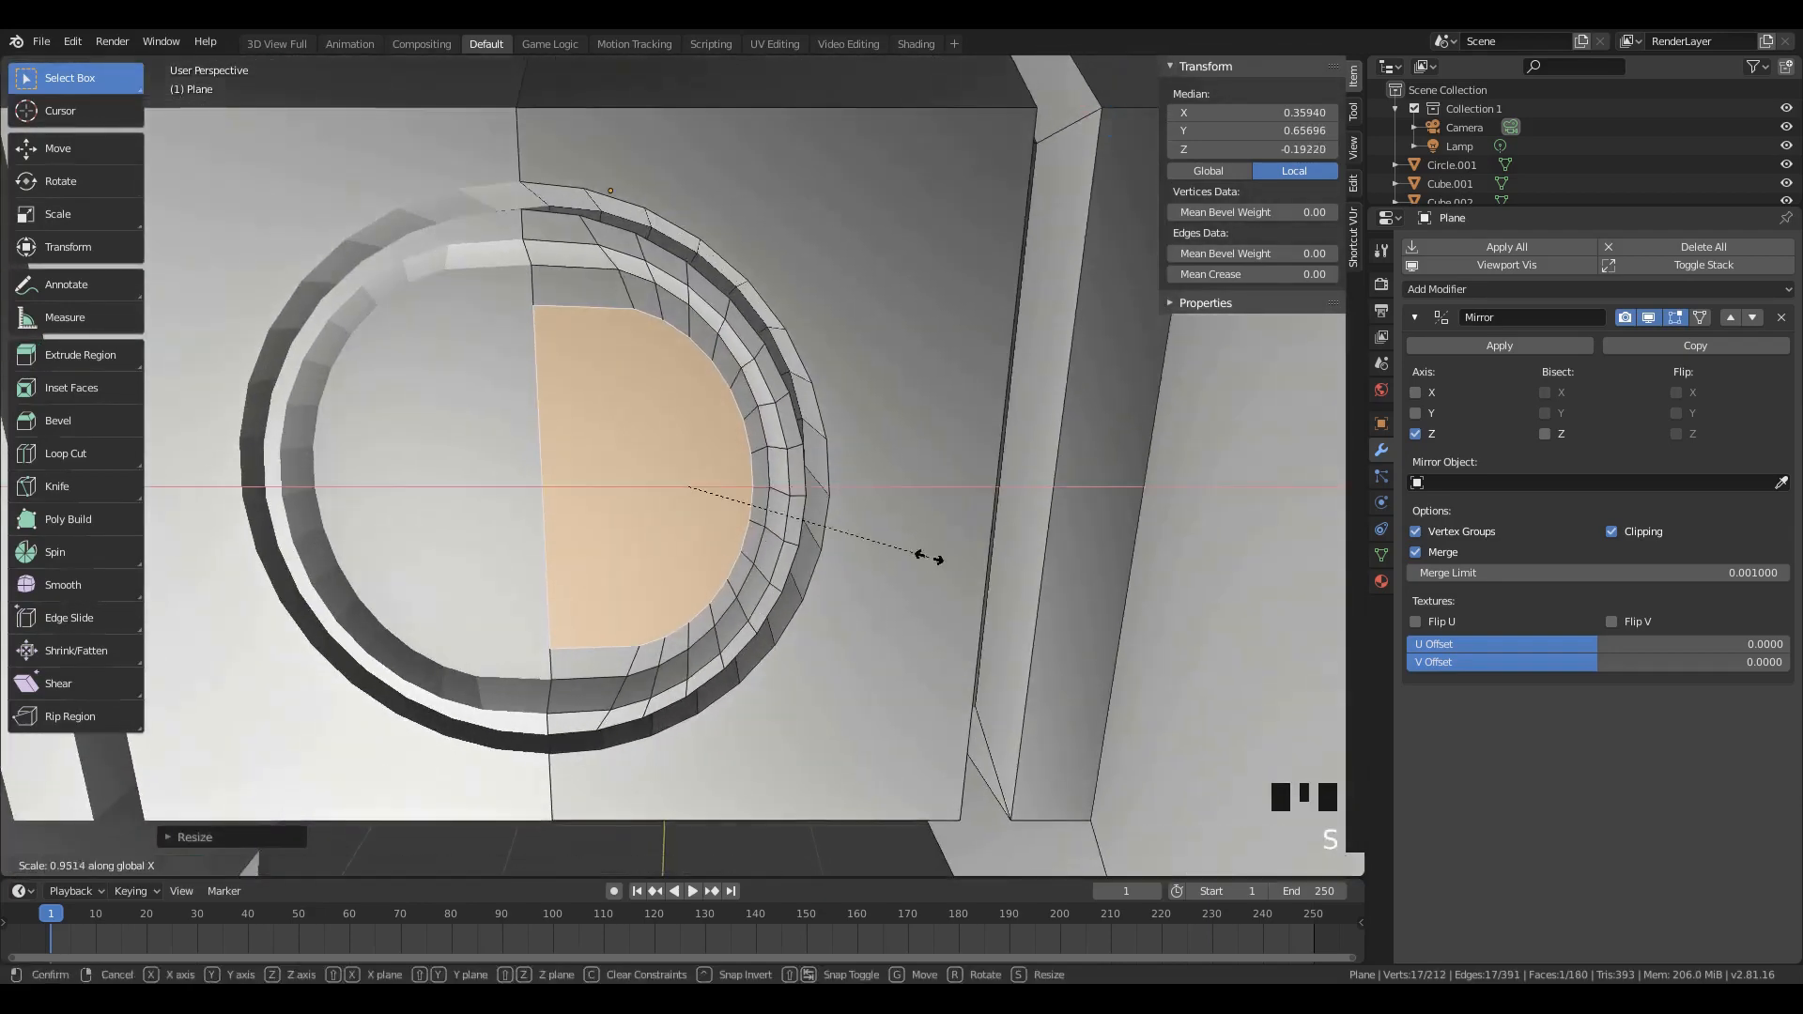
pyautogui.click(871, 556)
pyautogui.press('g')
pyautogui.click(864, 556)
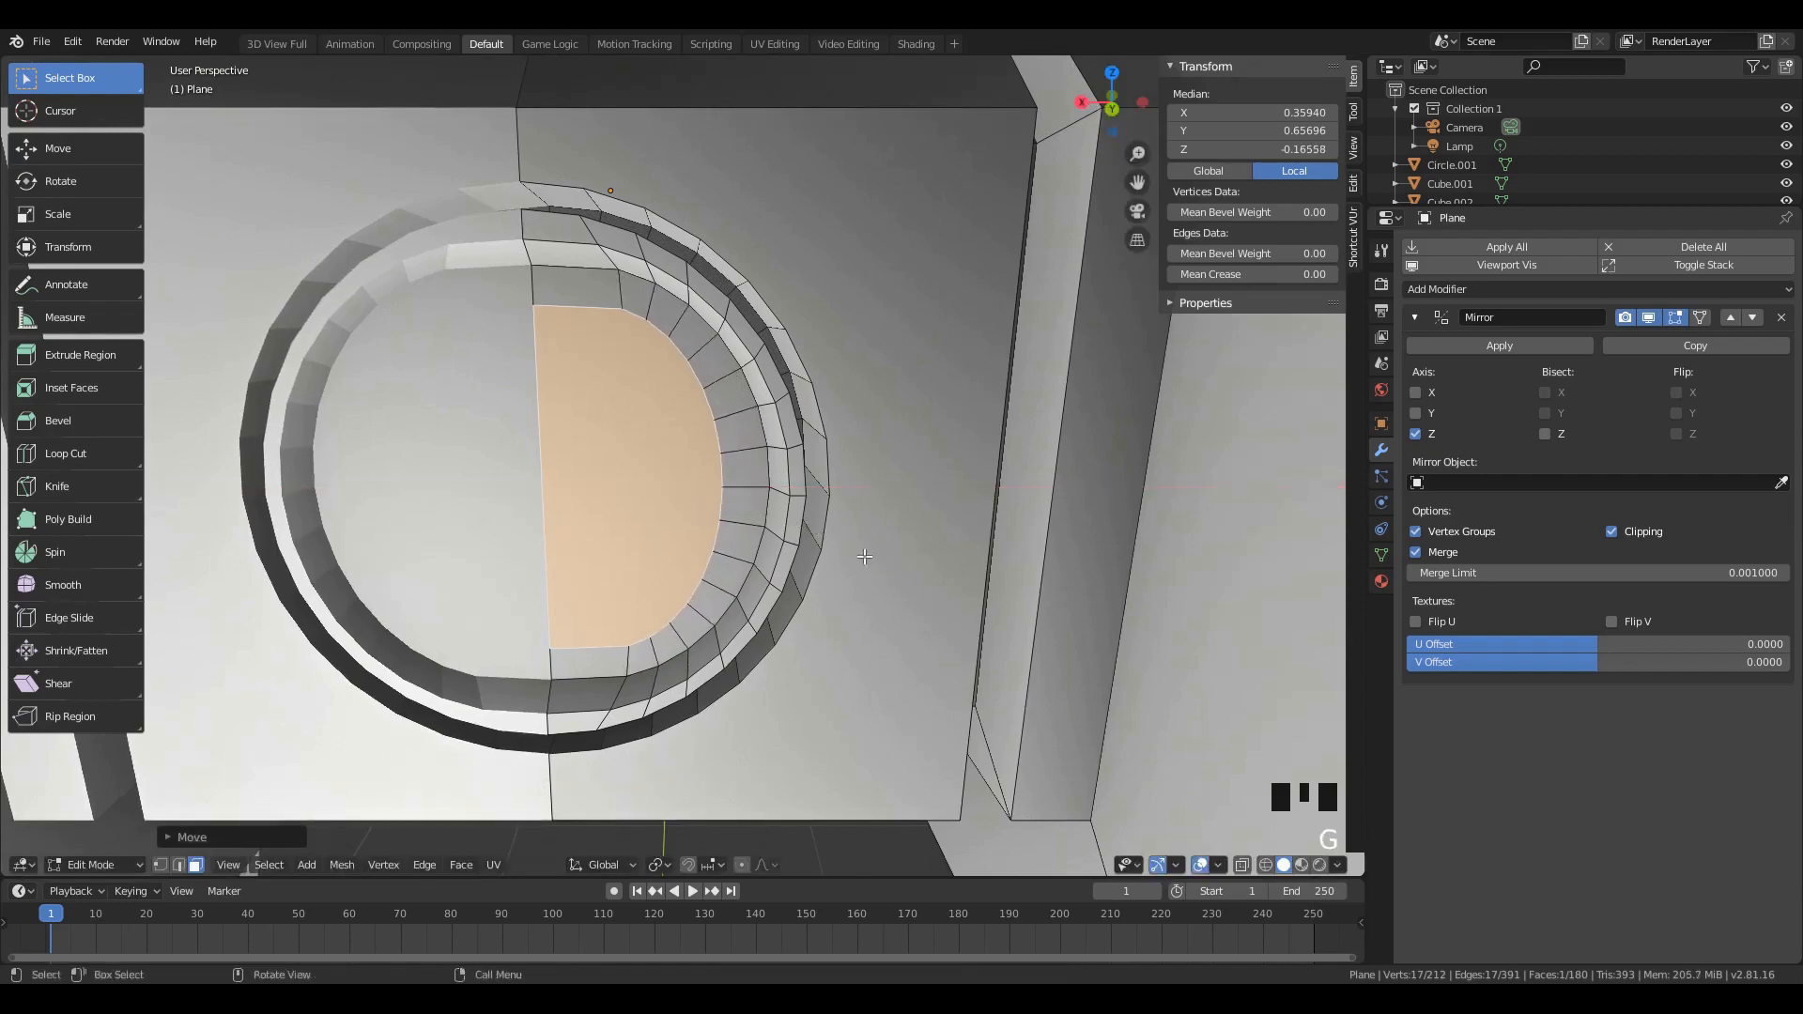
# Step: Extrude the narrowed half-disc face about 0.028 into the body
pyautogui.moveTo(864, 556); pyautogui.dragTo(891, 587, button='middle')
pyautogui.press('e')
pyautogui.click(888, 588)
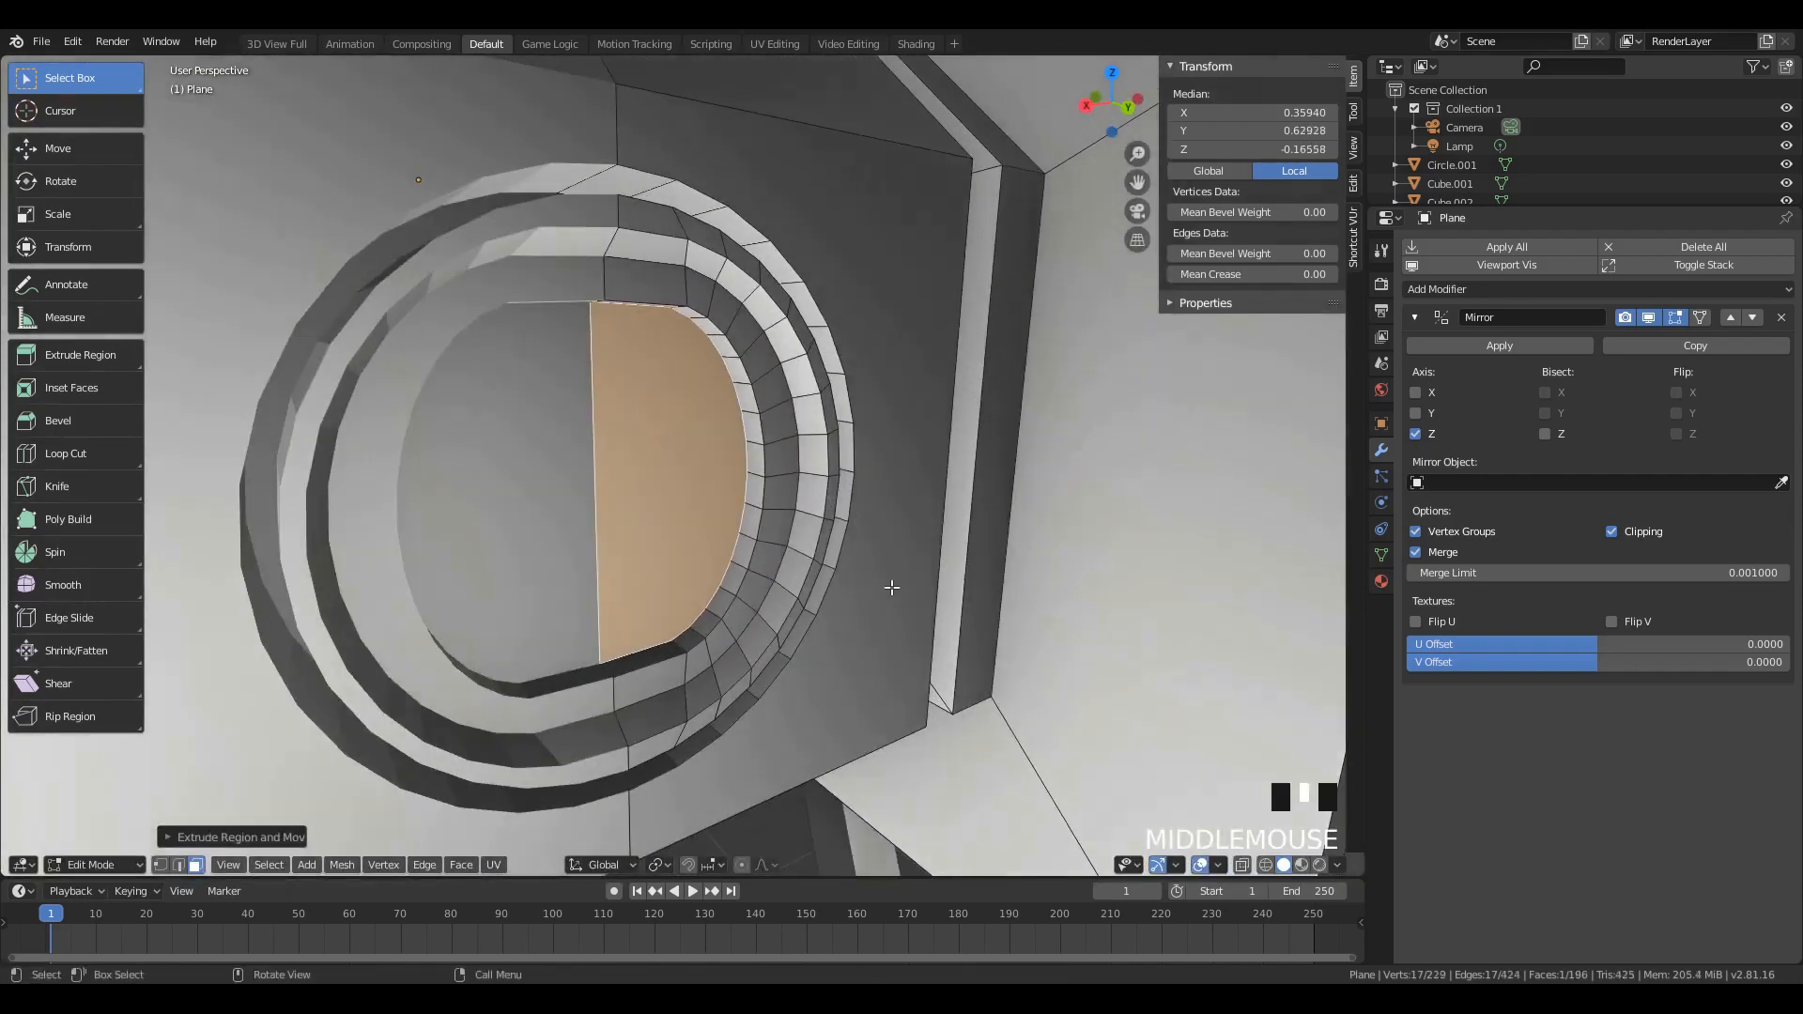
# Step: Extrude the recessed face in place into a smaller inner face and shift it along the global X axis
pyautogui.press('s')
pyautogui.click(1009, 601)
pyautogui.press('g')
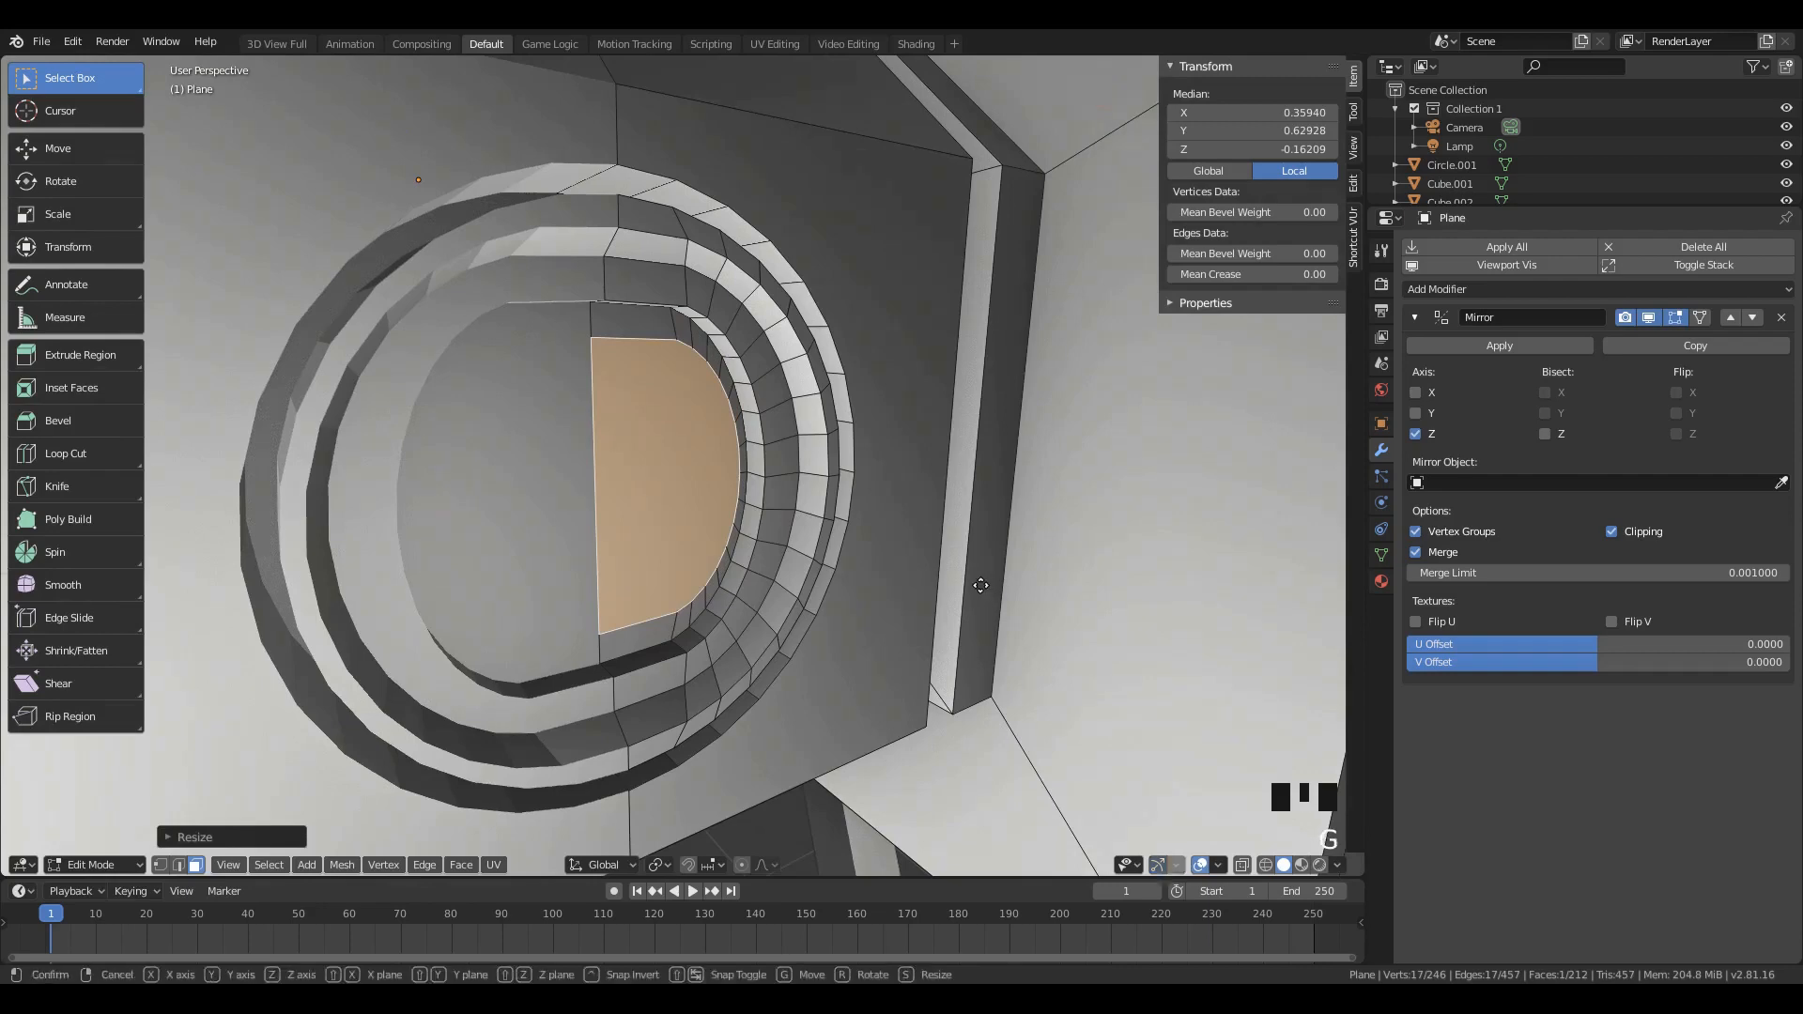
pyautogui.press('x')
pyautogui.click(963, 588)
# Step: Adjust the innermost face along the global X axis and move it about 0.0165 deeper into the body along Y
pyautogui.moveTo(962, 588); pyautogui.dragTo(742, 669, button='middle')
pyautogui.press('g')
pyautogui.press('x')
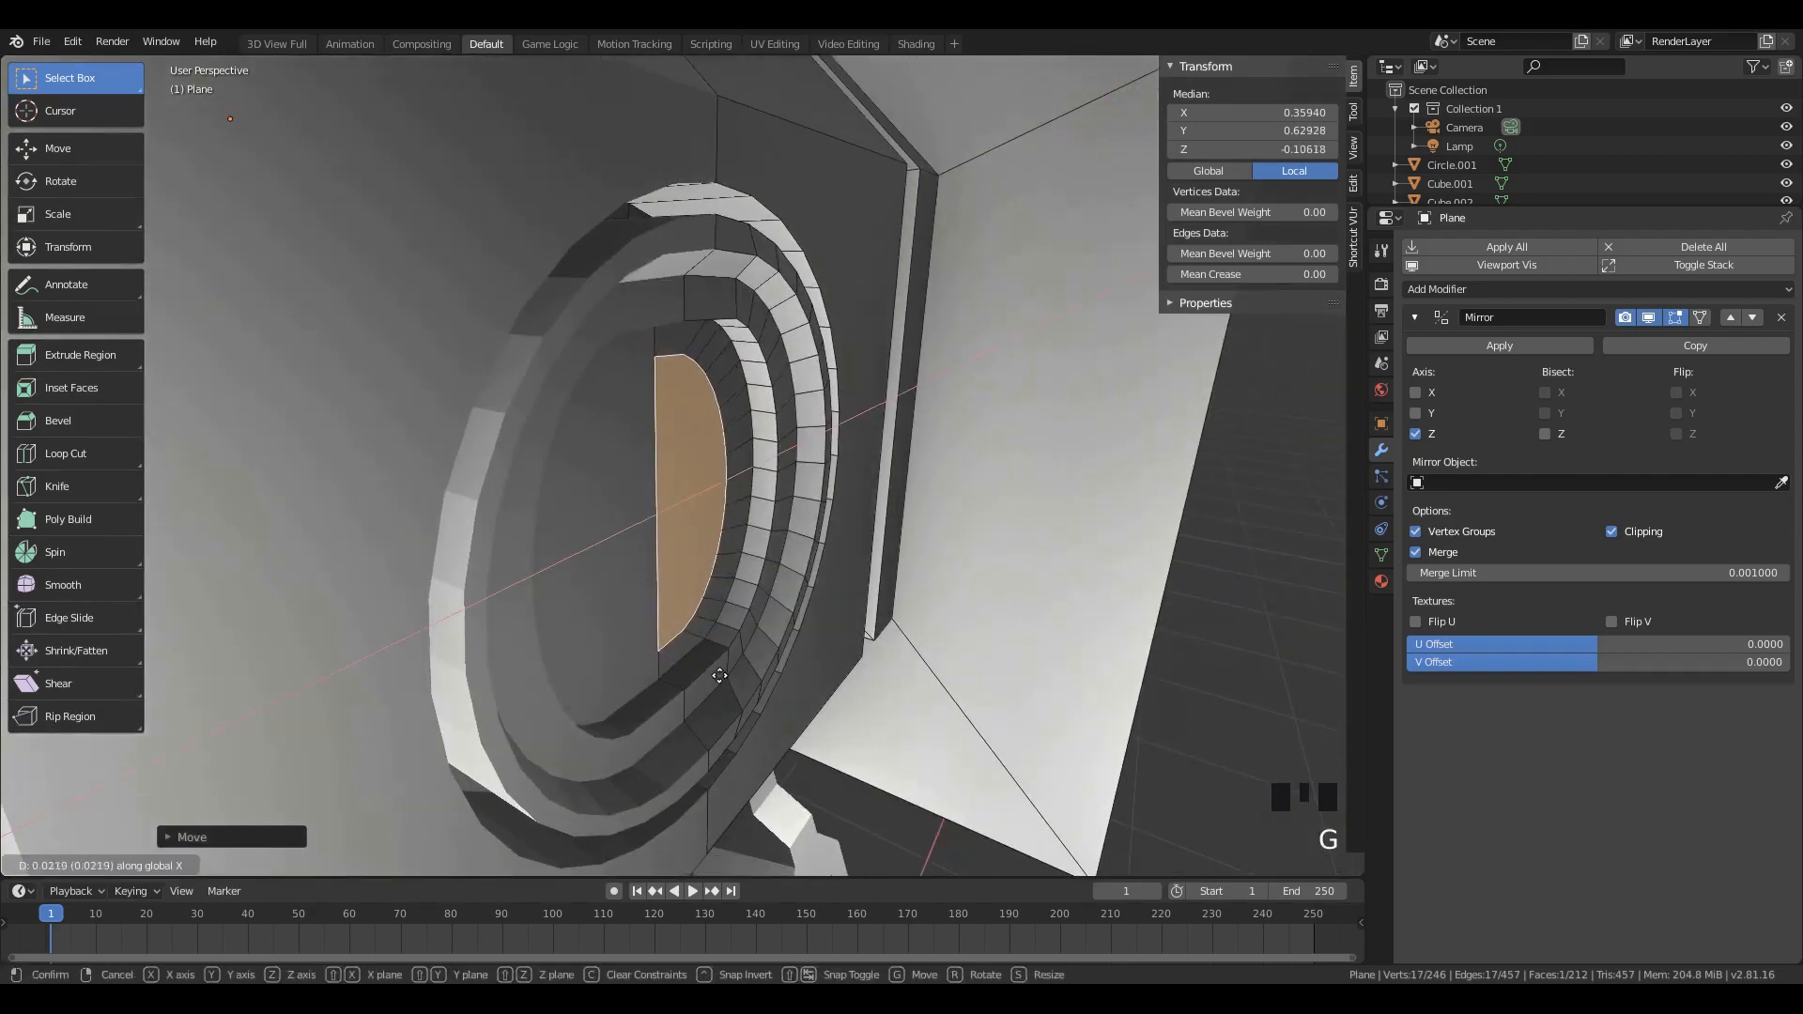
pyautogui.press('g')
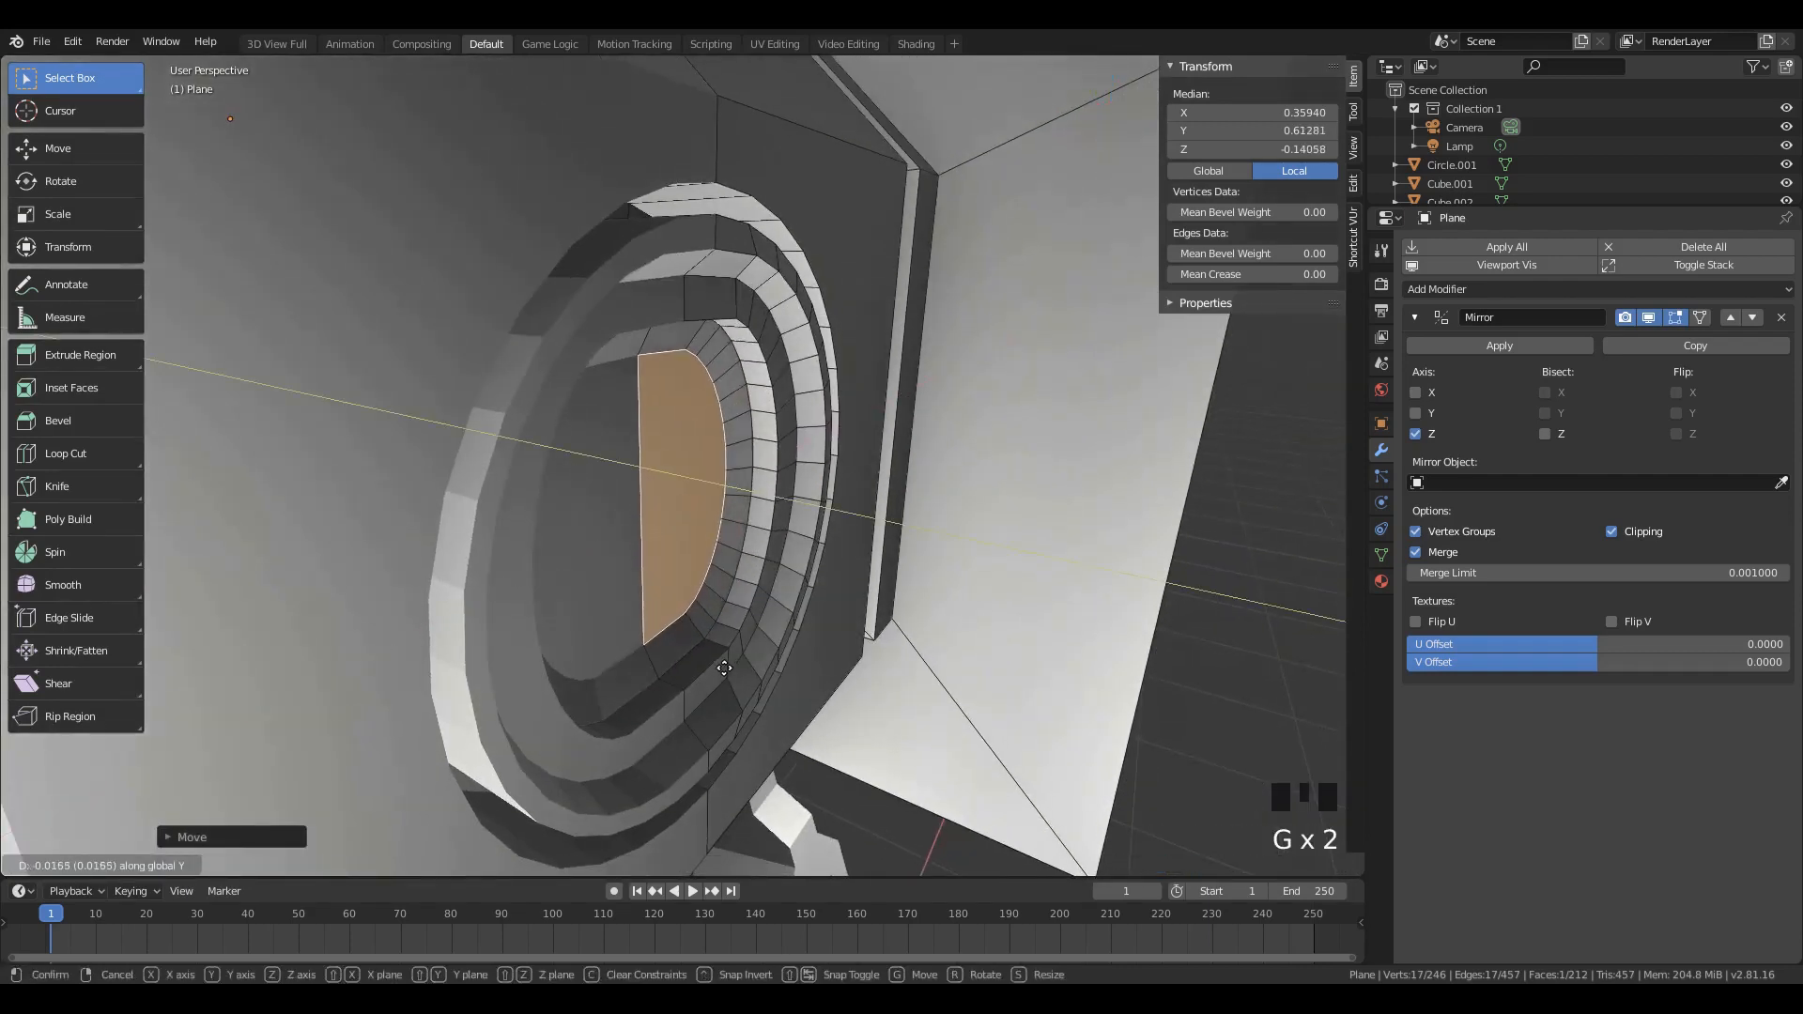
pyautogui.click(727, 662)
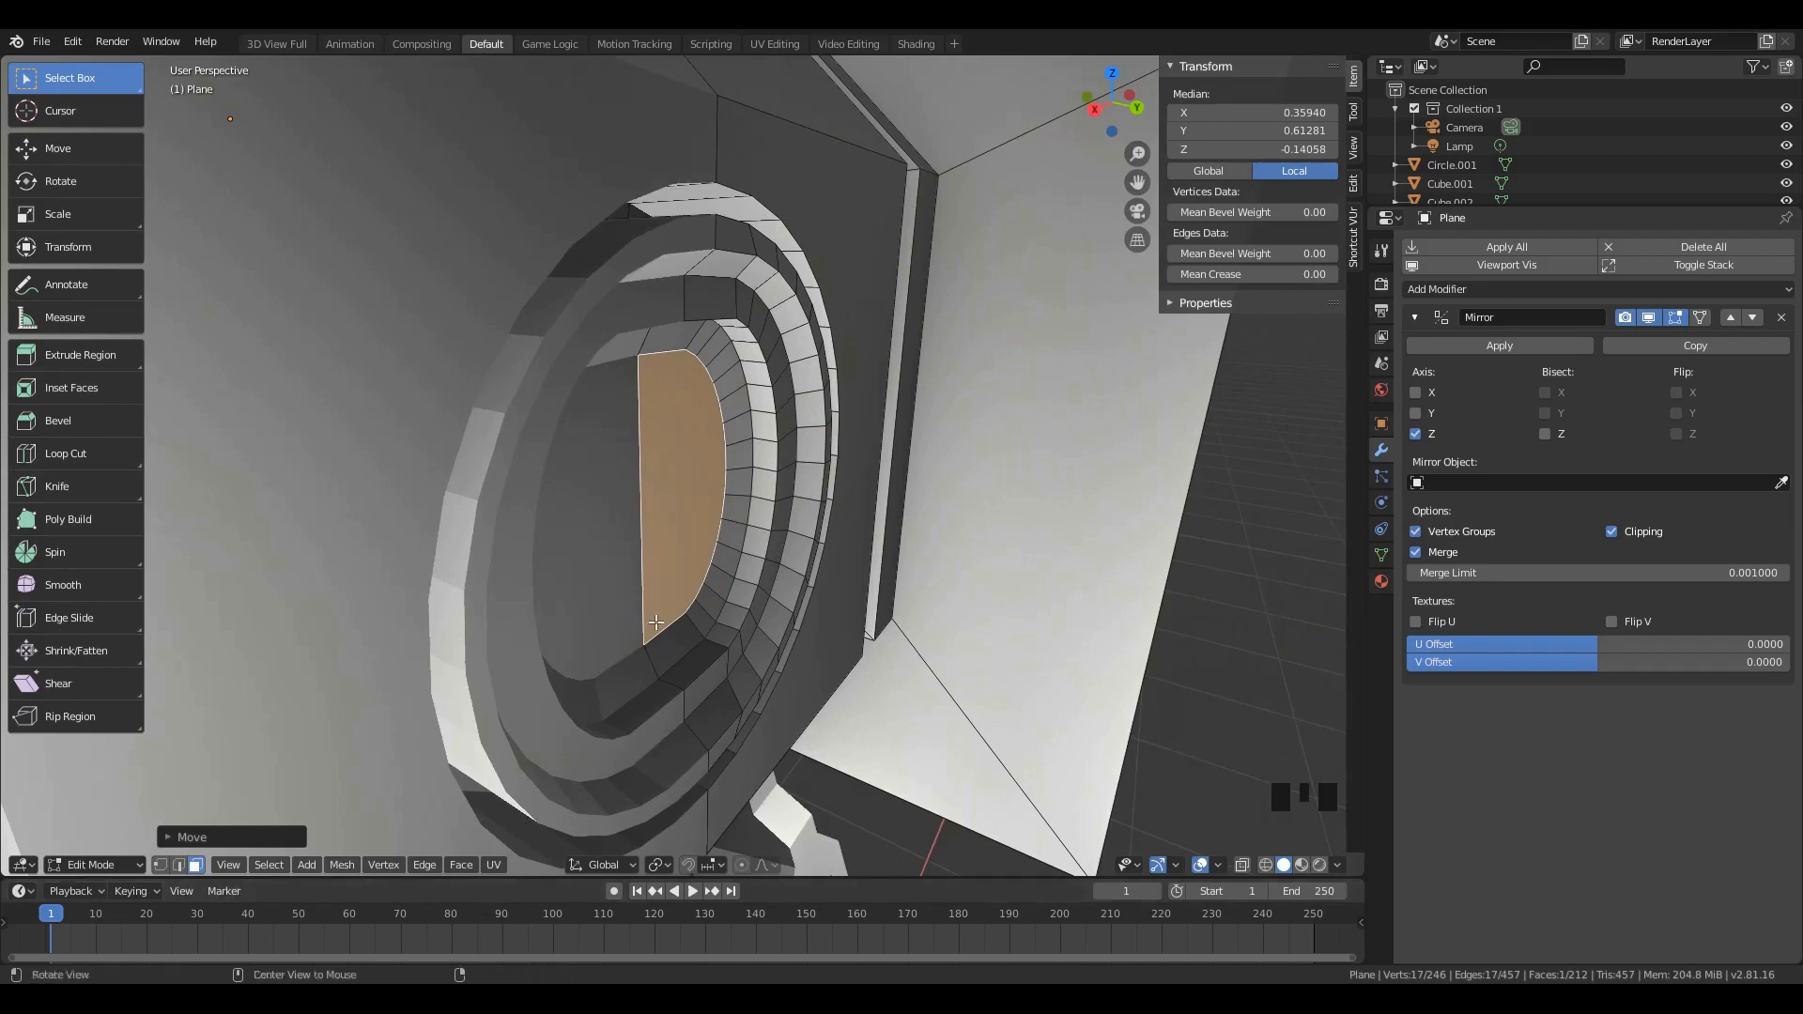
# Step: Leave mesh editing, preview the robot body in rendered shading and return to solid shading
pyautogui.scroll(-4, 649, 494)
pyautogui.moveTo(563, 493)
pyautogui.mouseDown(button='middle')
pyautogui.moveTo(650, 493)
pyautogui.moveTo(762, 353)
pyautogui.moveTo(590, 414)
pyautogui.moveTo(676, 453)
pyautogui.moveTo(695, 344)
pyautogui.mouseUp(button='middle')
pyautogui.press('Tab')
pyautogui.scroll(-2, 650, 493)
pyautogui.press('z')
pyautogui.click(629, 256)
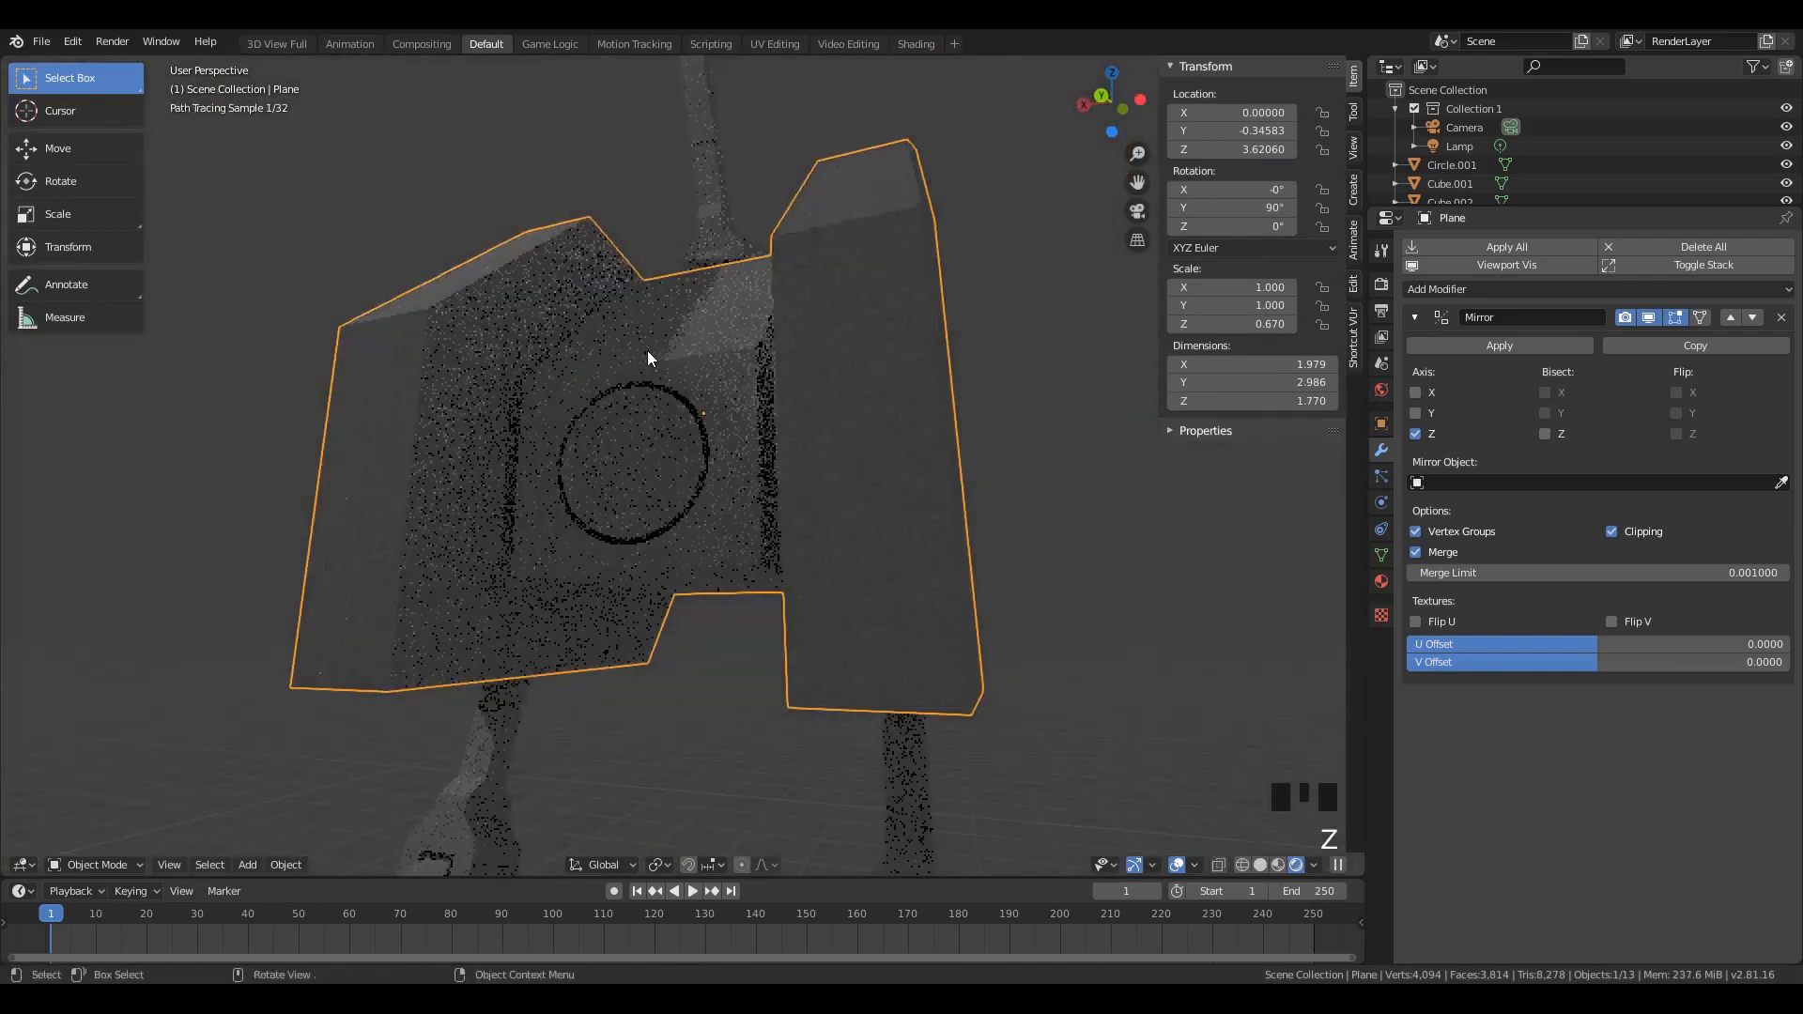
pyautogui.scroll(-3, 633, 481)
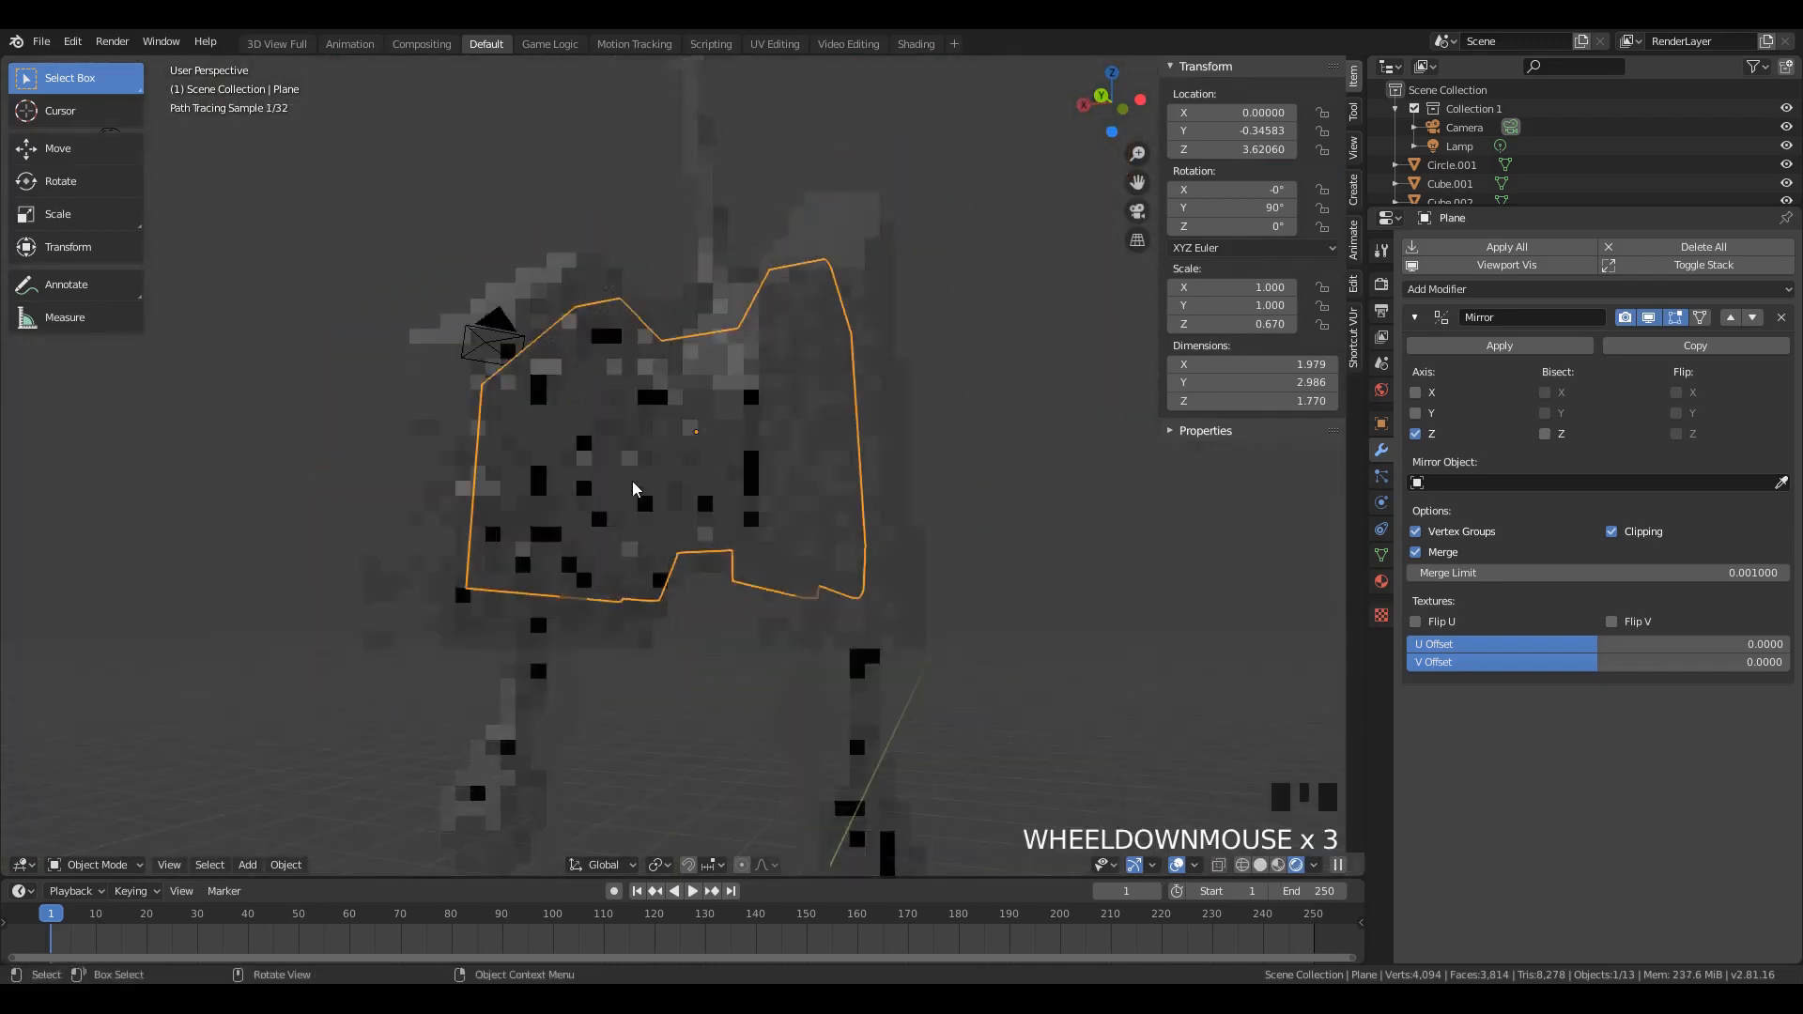
pyautogui.moveTo(633, 481)
pyautogui.mouseDown(button='middle')
pyautogui.moveTo(710, 511)
pyautogui.moveTo(757, 449)
pyautogui.moveTo(663, 437)
pyautogui.moveTo(631, 363)
pyautogui.mouseUp(button='middle')
pyautogui.press('z')
pyautogui.click(841, 376)
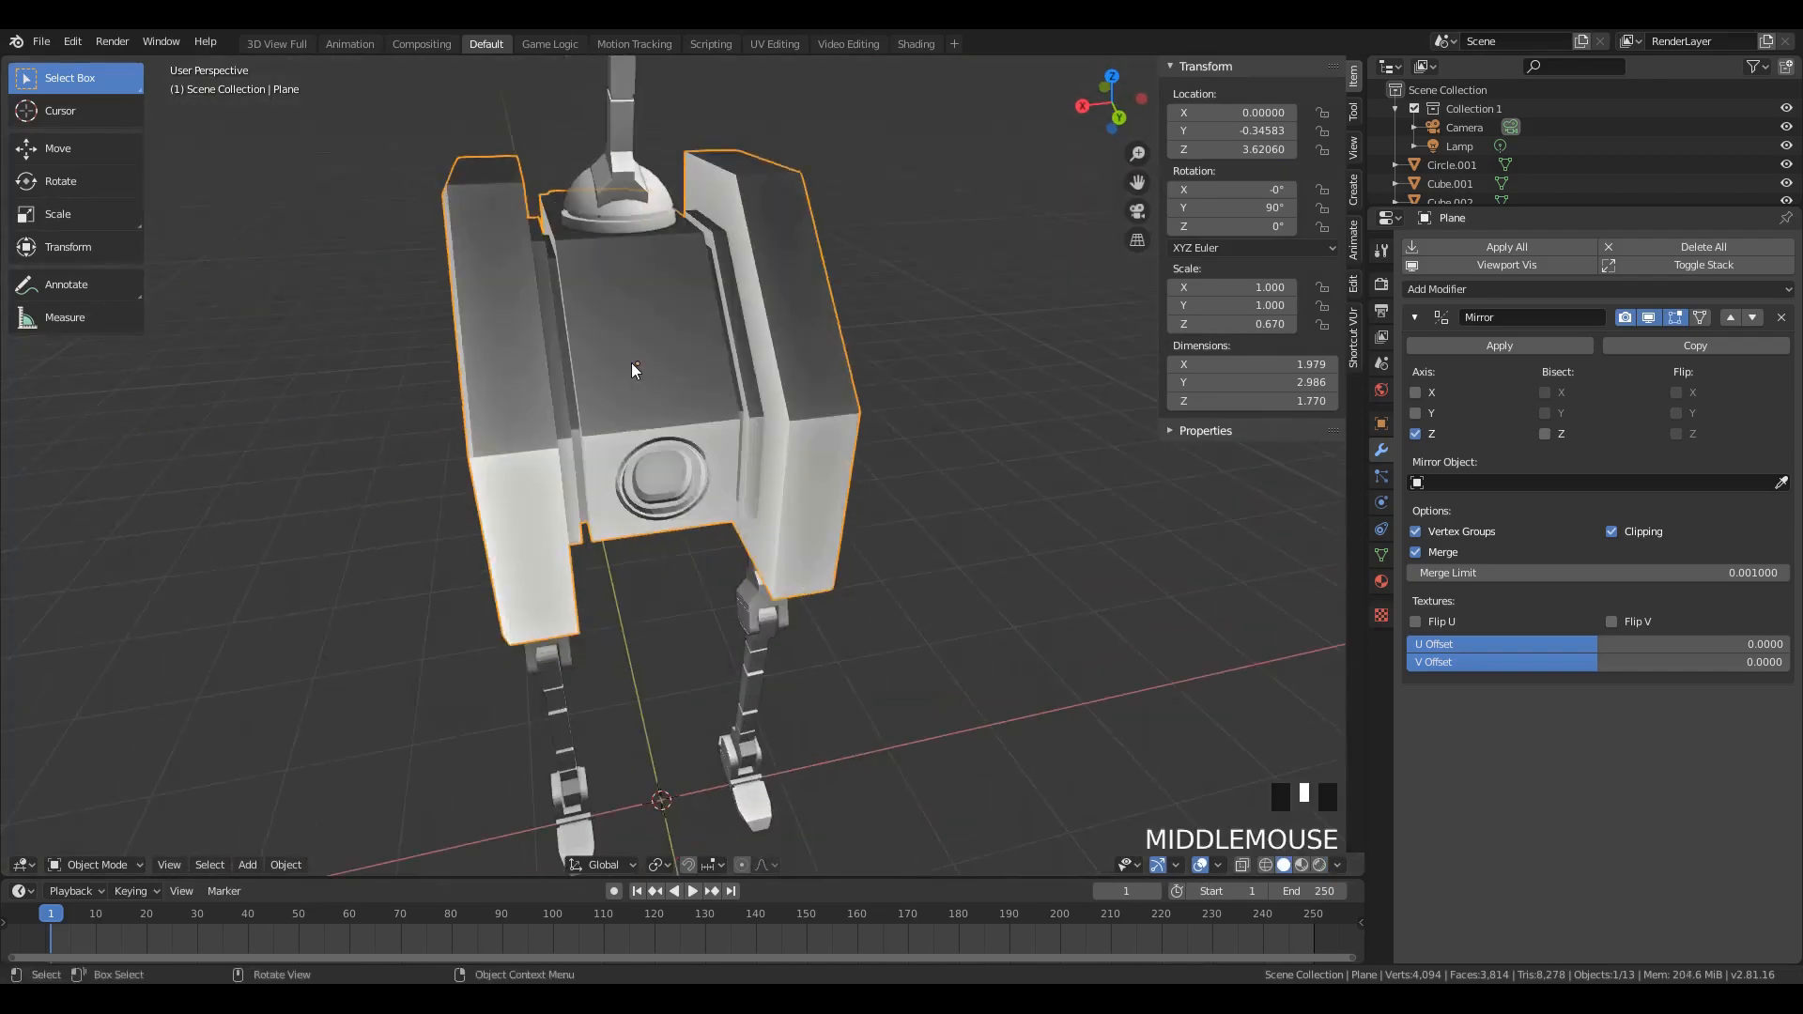
# Step: Extrude the sloped top face of the central body in place, scale it slightly inward and leave mesh editing
pyautogui.press('Tab')
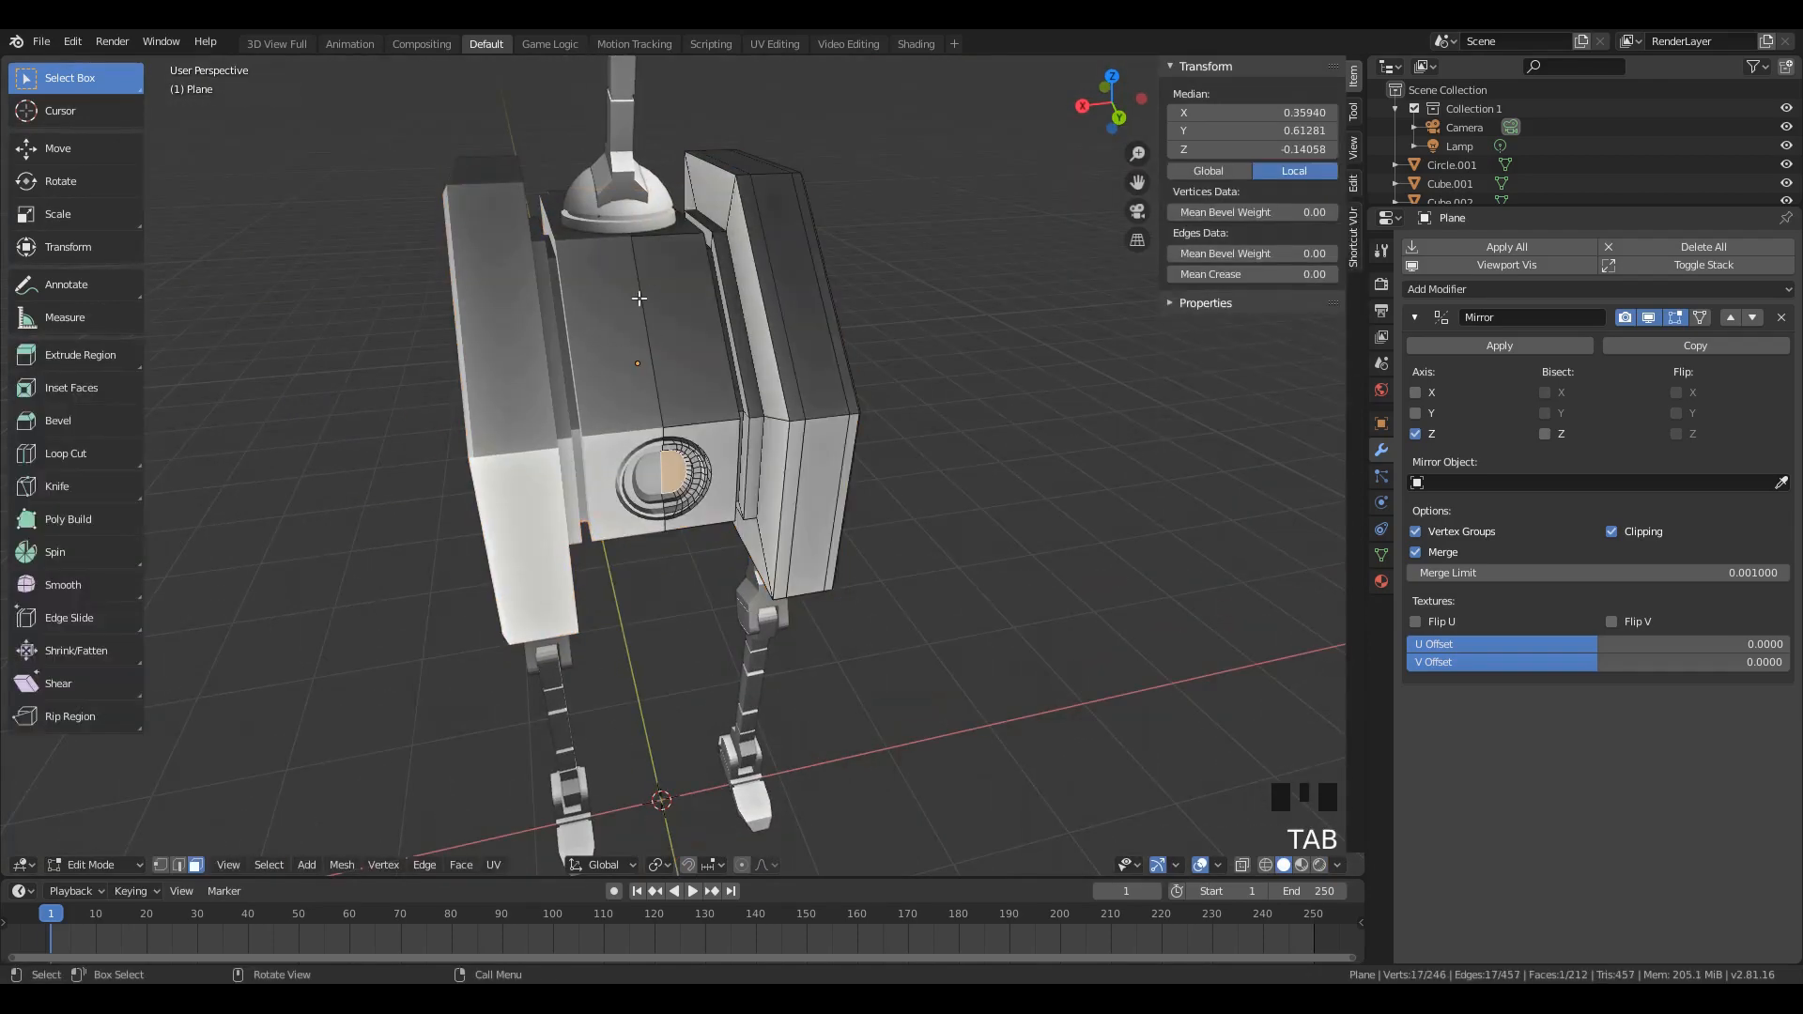
pyautogui.click(687, 348)
pyautogui.press('e')
pyautogui.press('s')
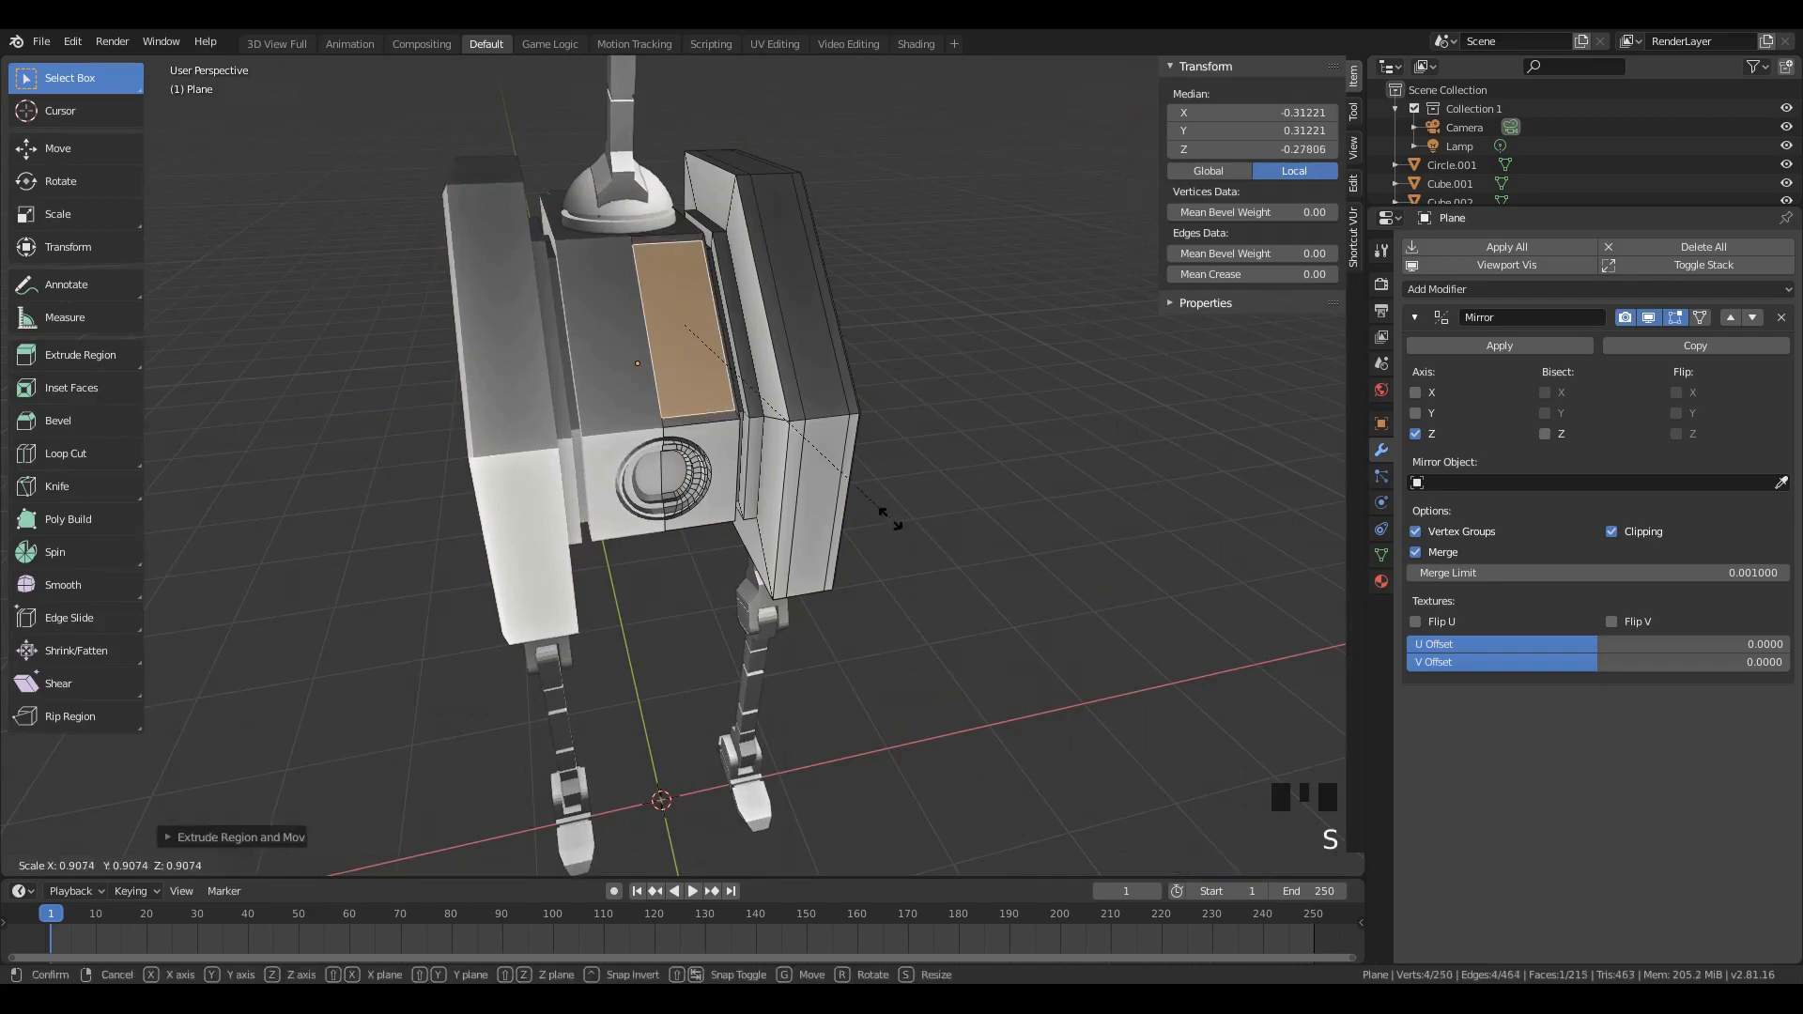
pyautogui.click(883, 508)
pyautogui.moveTo(883, 508); pyautogui.dragTo(789, 372, button='middle')
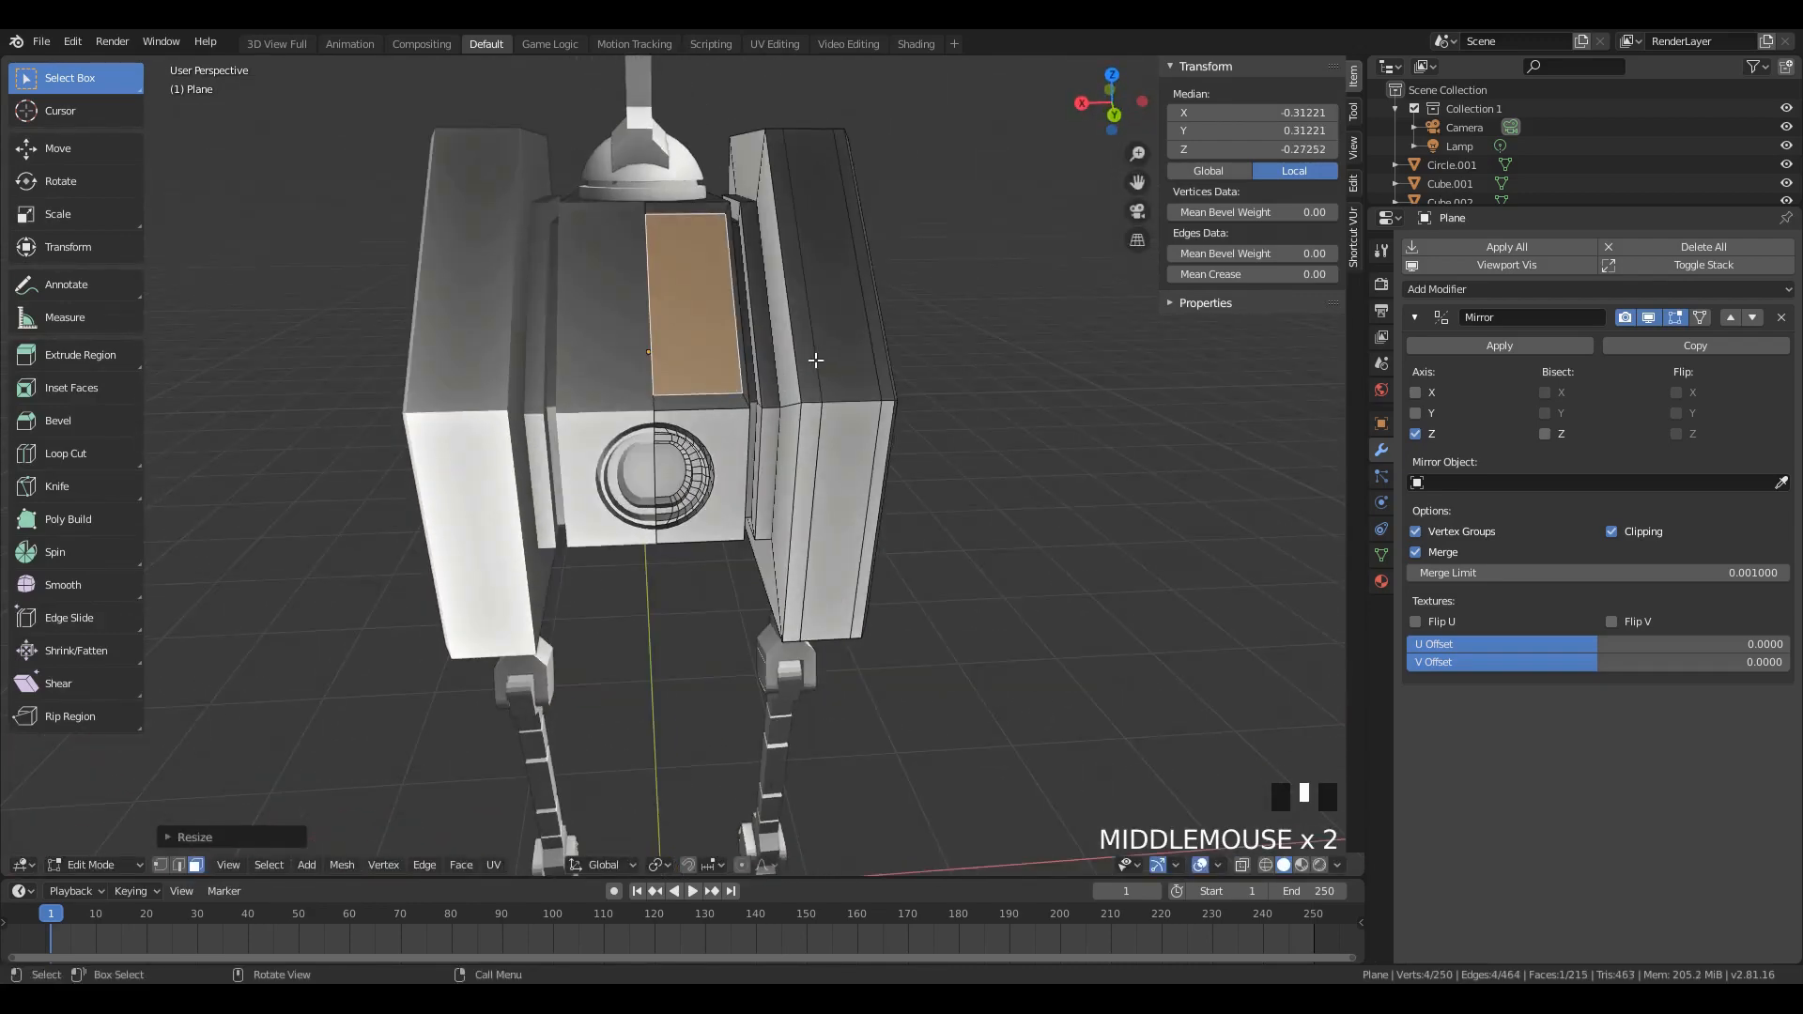
pyautogui.moveTo(804, 384); pyautogui.dragTo(724, 355, button='middle')
pyautogui.press('Tab')
# Step: Examine the proportions of the whole robot from several angles, including the right orthographic view
pyautogui.scroll(-2, 825, 402)
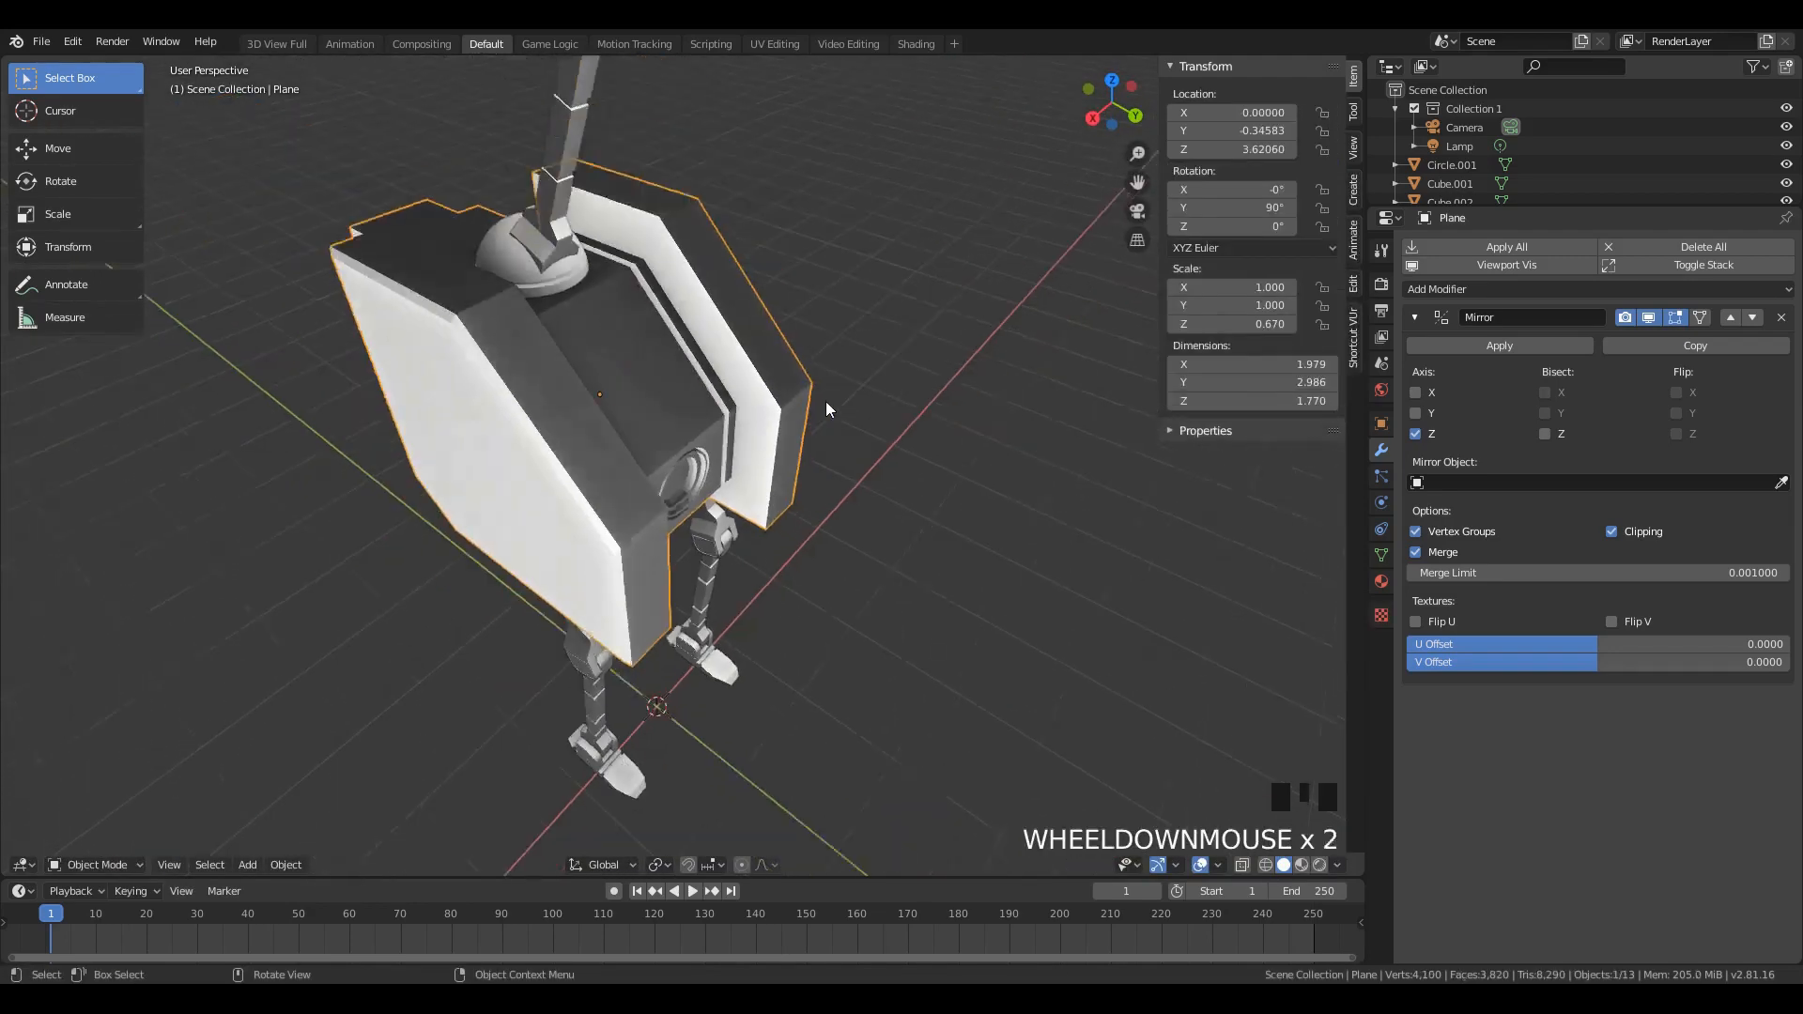
pyautogui.moveTo(825, 402); pyautogui.dragTo(689, 369, button='middle')
pyautogui.scroll(-3, 674, 223)
pyautogui.moveTo(674, 224); pyautogui.dragTo(887, 510, button='middle')
pyautogui.scroll(-3, 657, 357)
pyautogui.scroll(4, 673, 368)
pyautogui.scroll(-2, 712, 338)
pyautogui.press('KP_1')
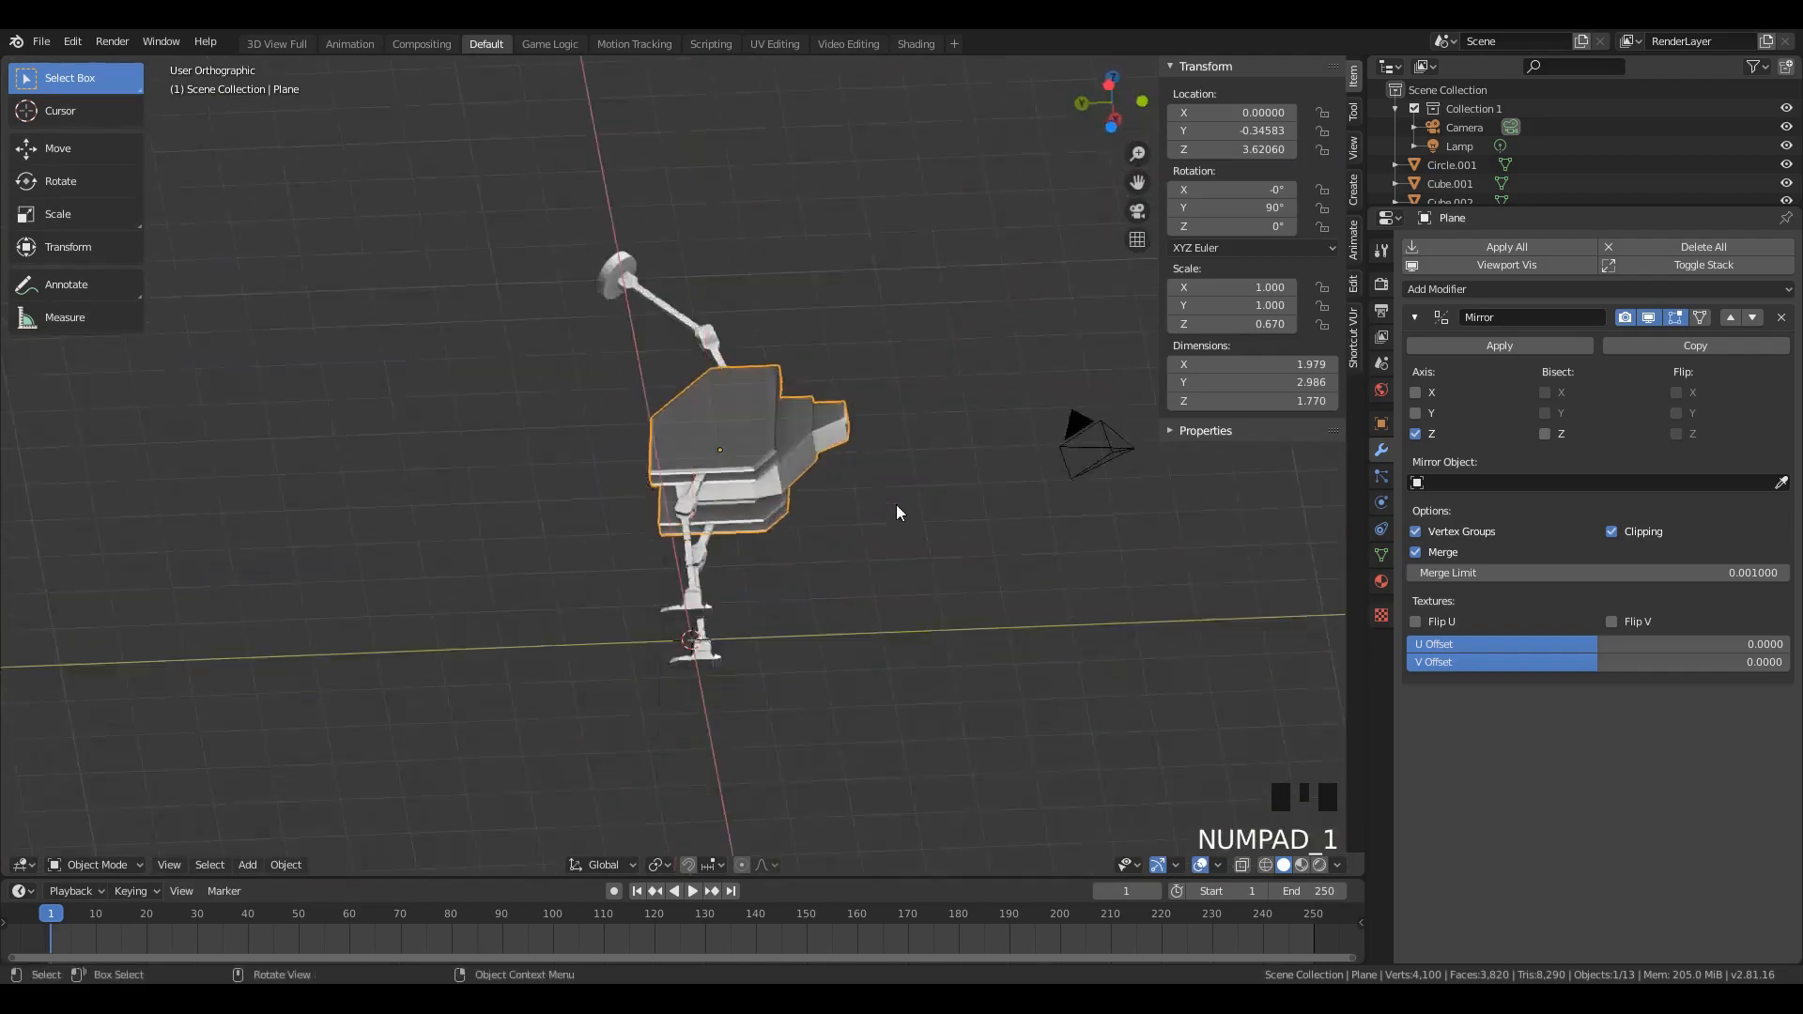
pyautogui.press('KP_3')
pyautogui.press('KP_3')
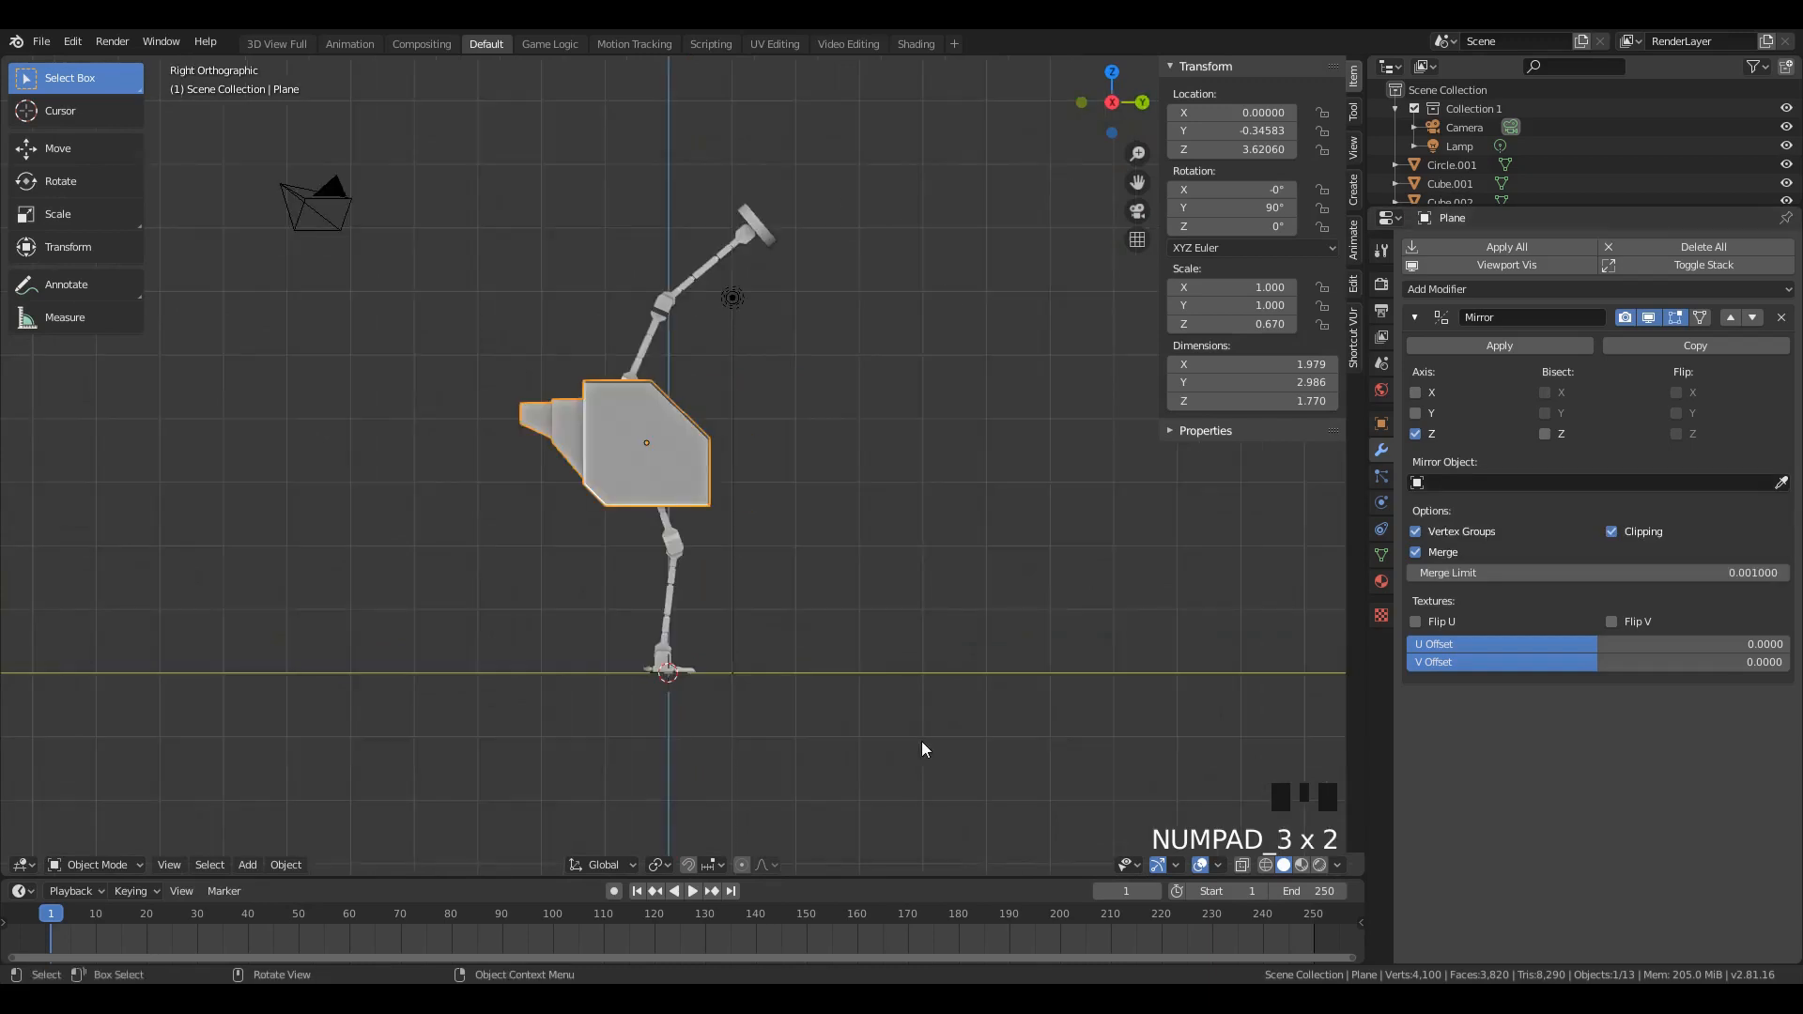
pyautogui.scroll(3, 804, 527)
pyautogui.moveTo(804, 526); pyautogui.dragTo(650, 484, button='middle')
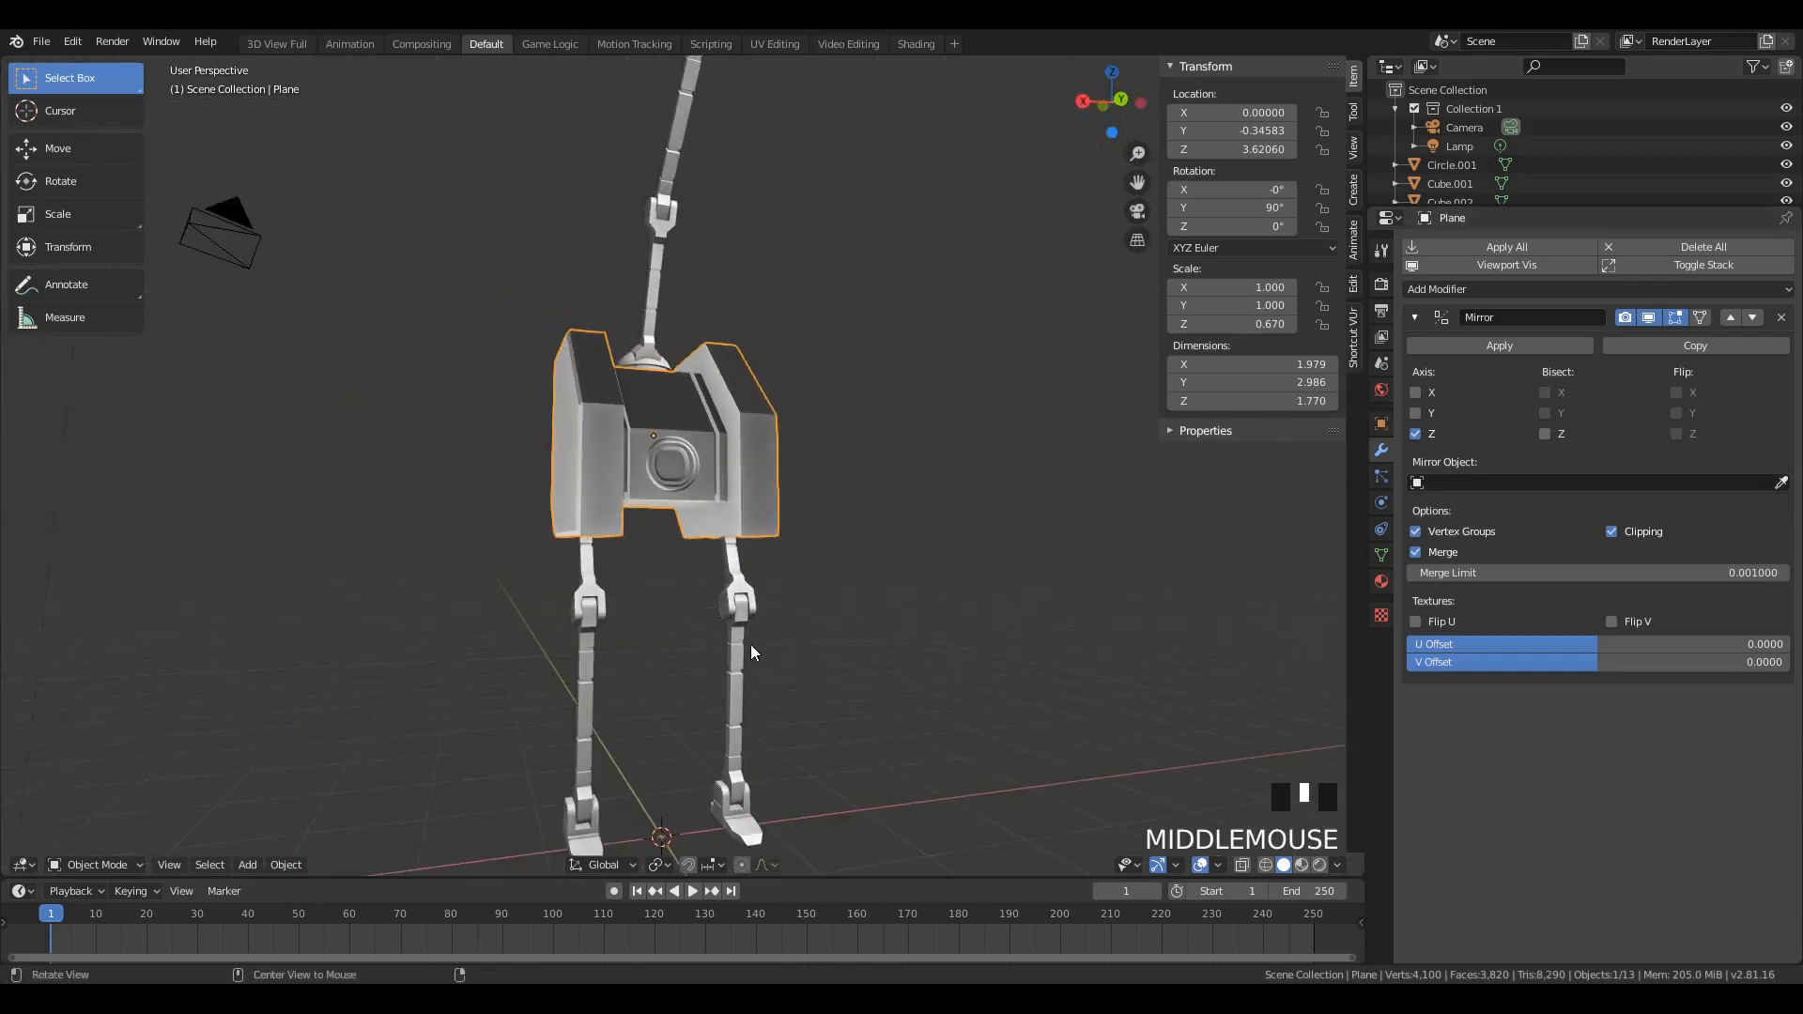
pyautogui.moveTo(752, 645); pyautogui.dragTo(528, 586, button='middle')
pyautogui.scroll(-3, 717, 571)
pyautogui.moveTo(718, 571); pyautogui.dragTo(686, 635, button='middle')
# Step: Try rotating one lower leg segment to about 38.5° on X in the right view and moving it up to its knee
pyautogui.click(686, 634)
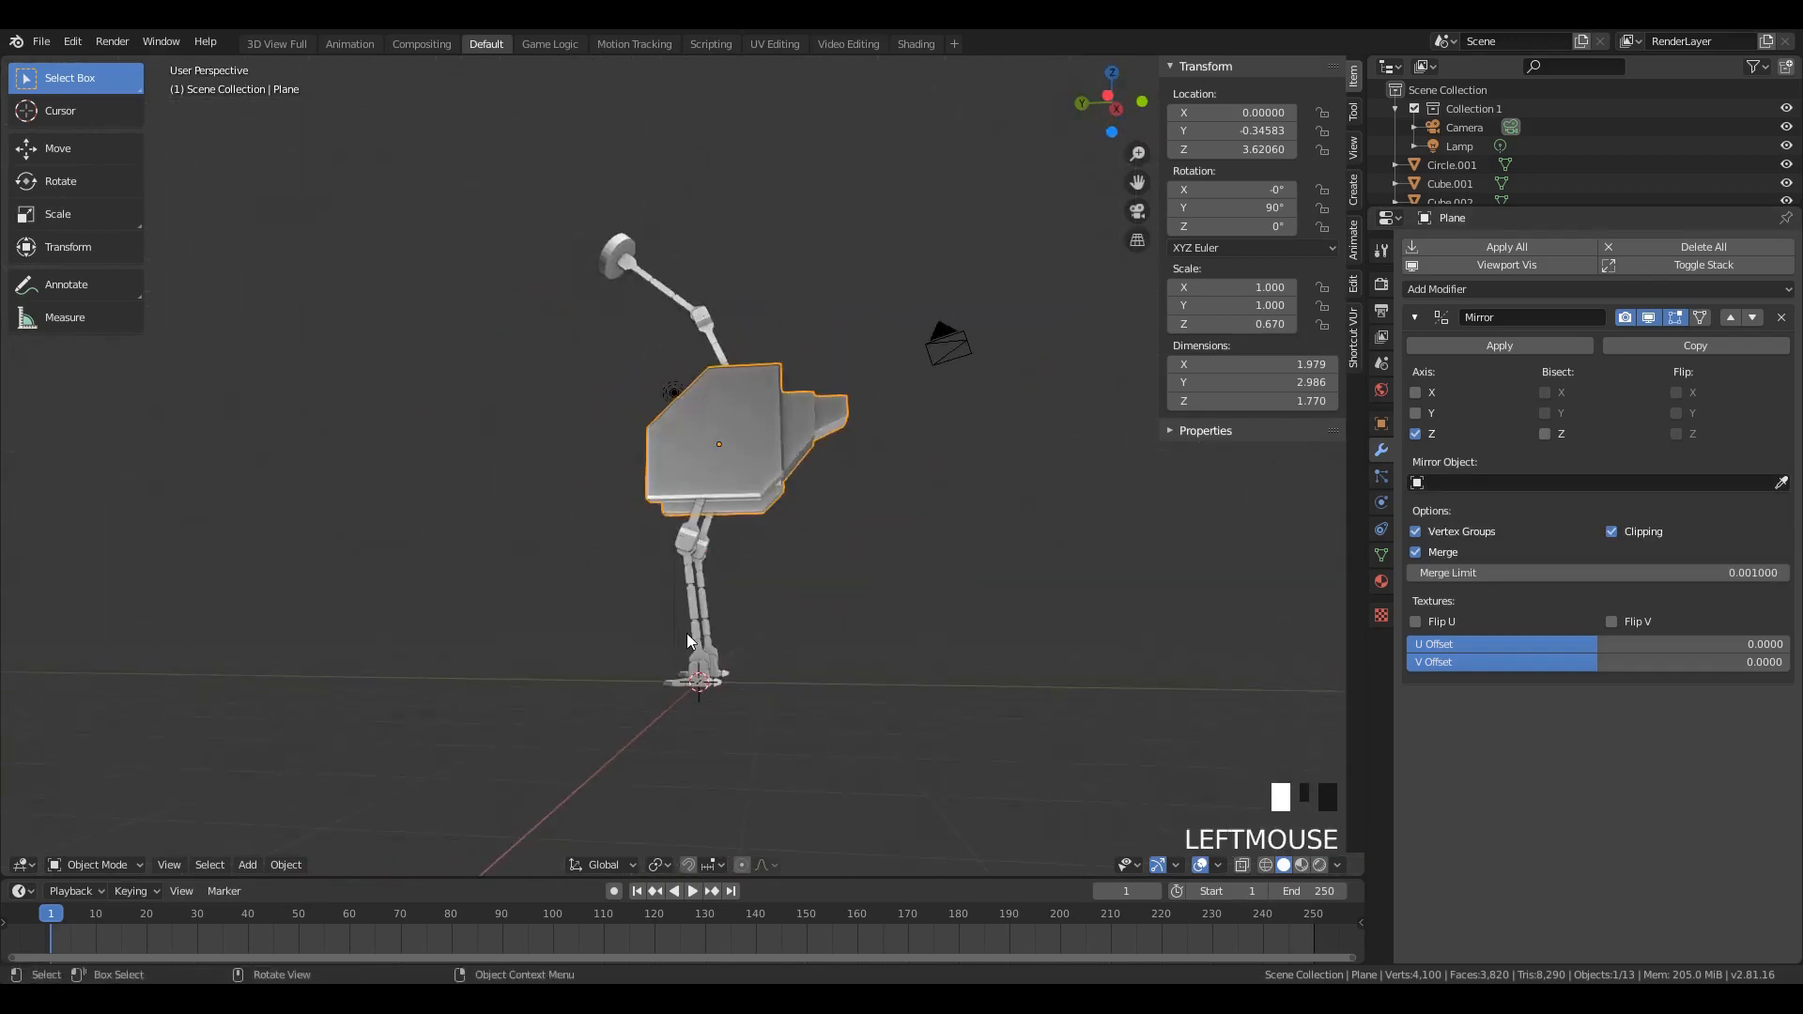
pyautogui.press('r')
pyautogui.rightClick(777, 627)
pyautogui.press('KP_3')
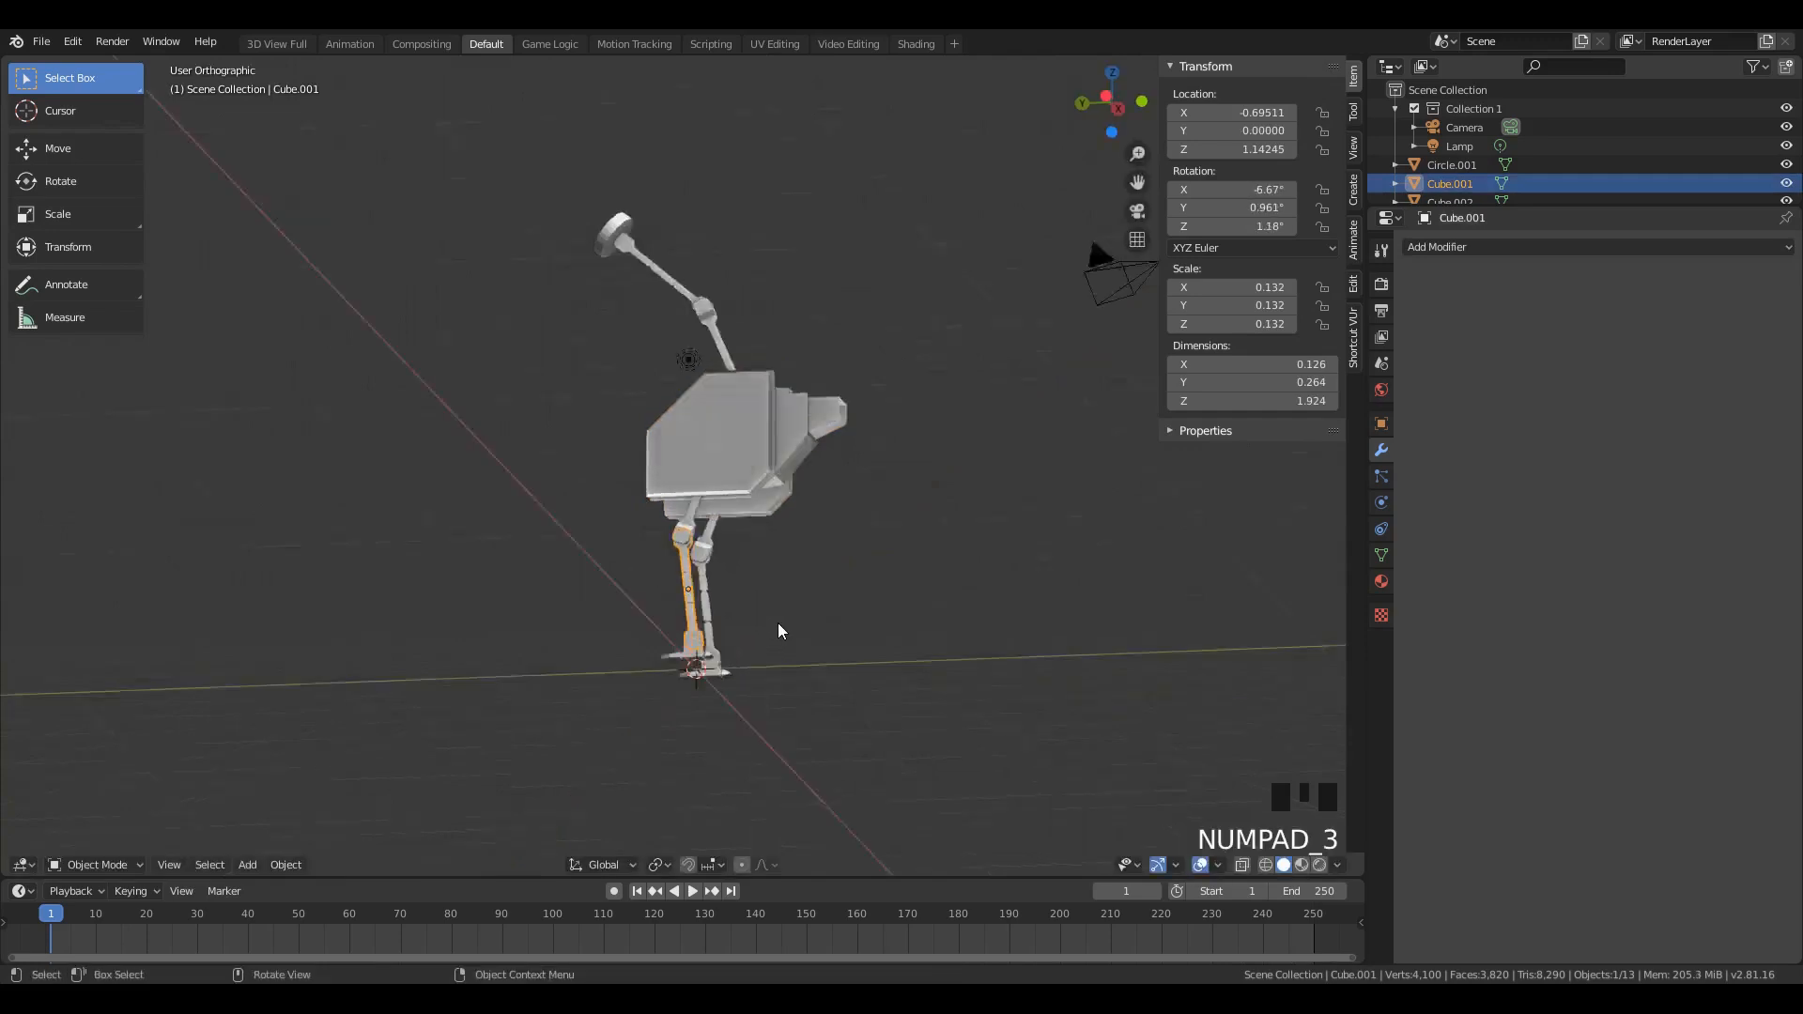
pyautogui.press('KP_1')
pyautogui.press('KP_3')
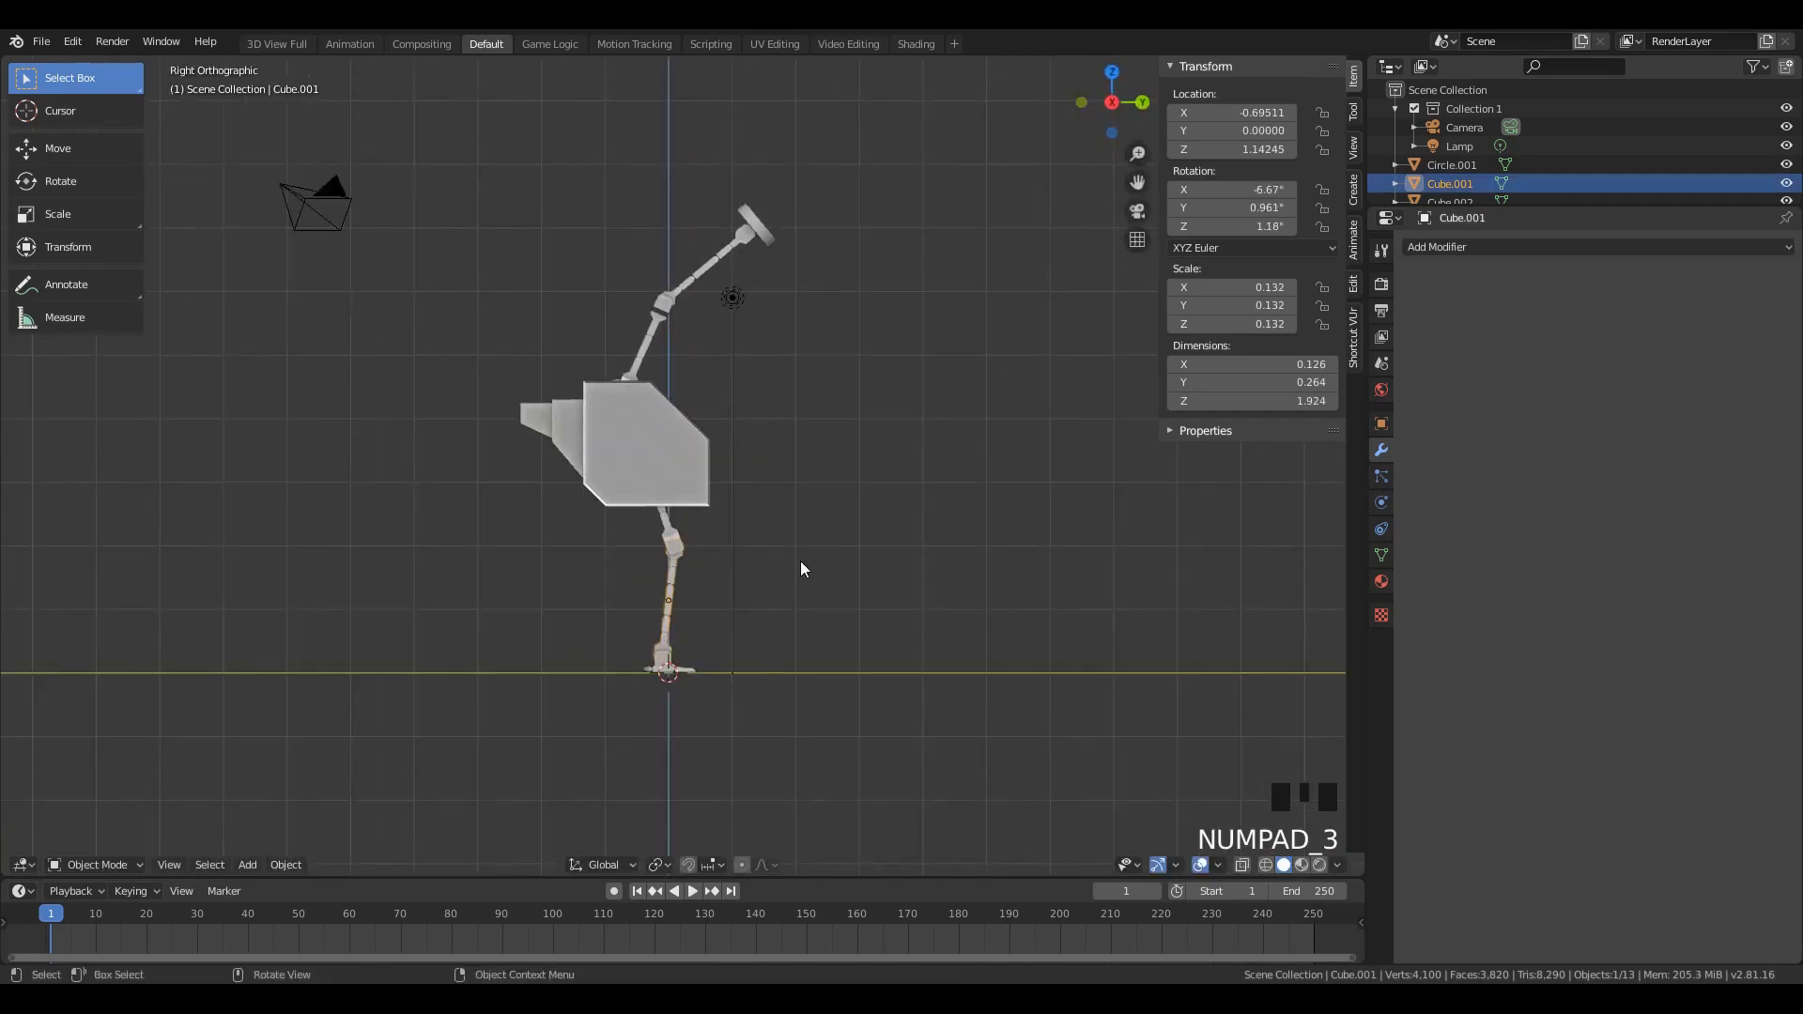
pyautogui.press('r')
pyautogui.click(766, 601)
pyautogui.press('g')
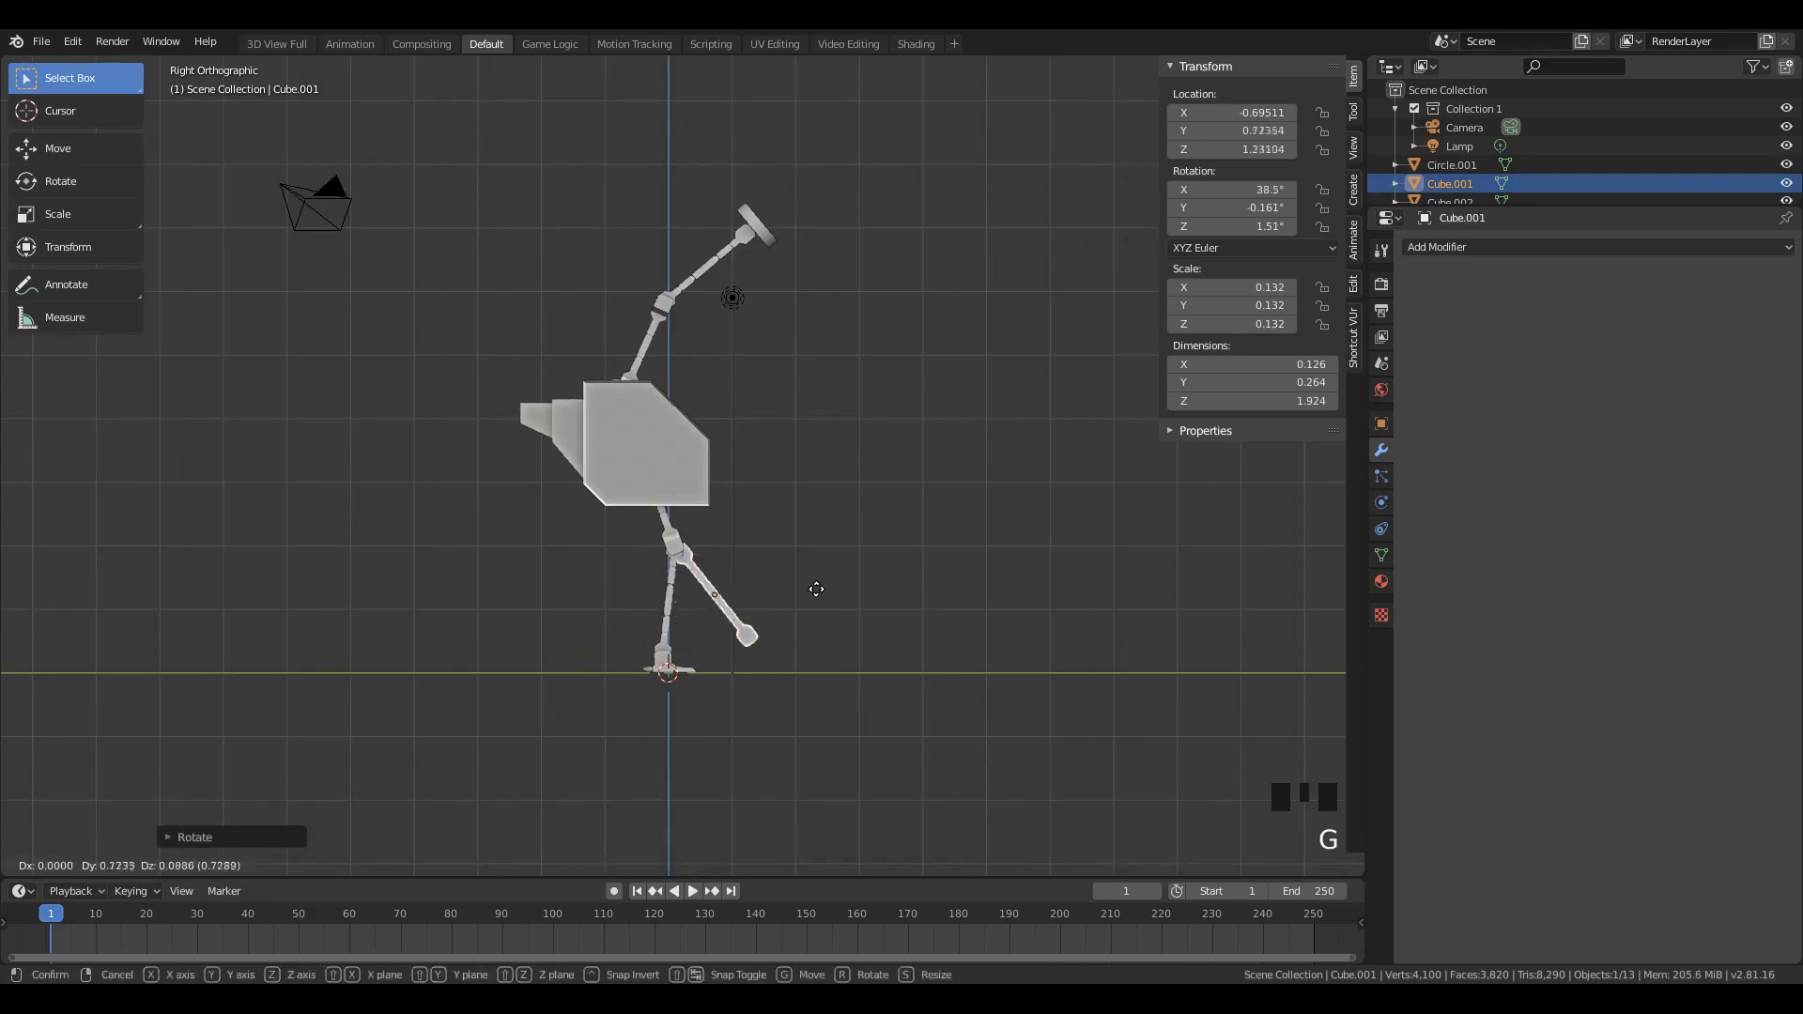
pyautogui.moveTo(802, 585); pyautogui.dragTo(713, 616, button='middle')
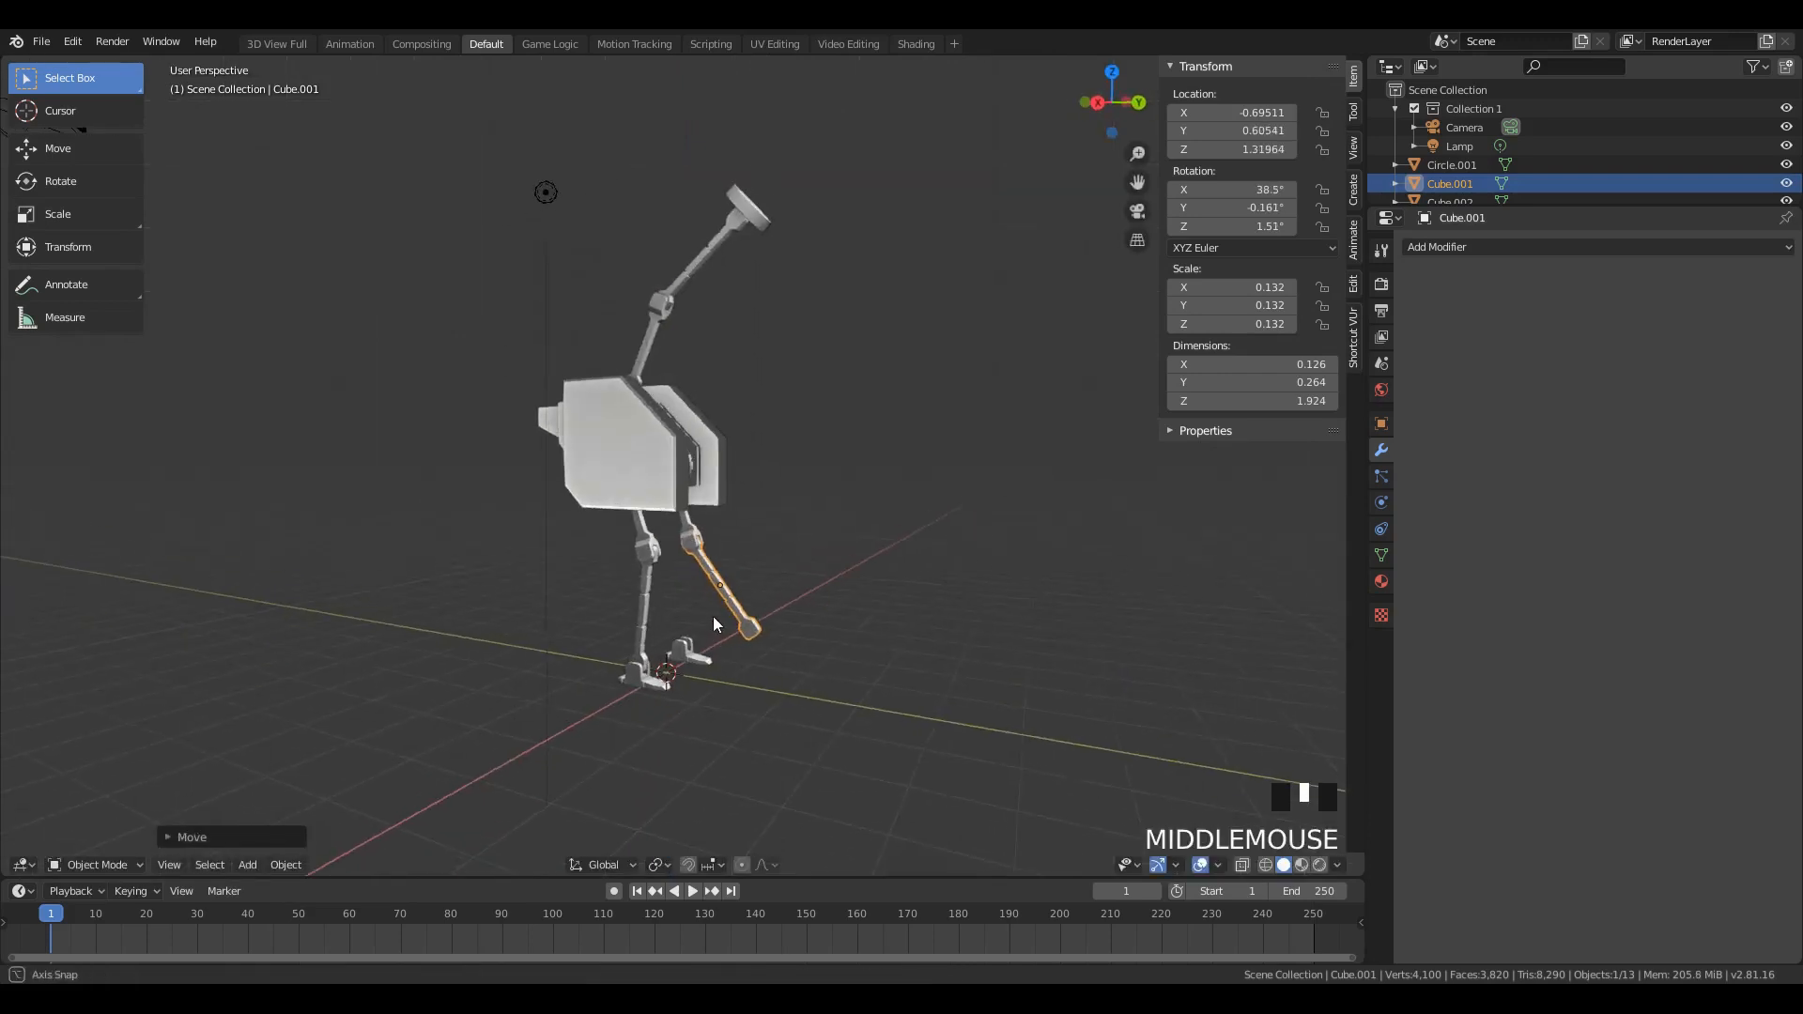
# Step: Try moving the detached foot to the ankle end of the swung lower leg in the right view
pyautogui.click(686, 657)
pyautogui.rightClick(762, 648)
pyautogui.press('KP_1')
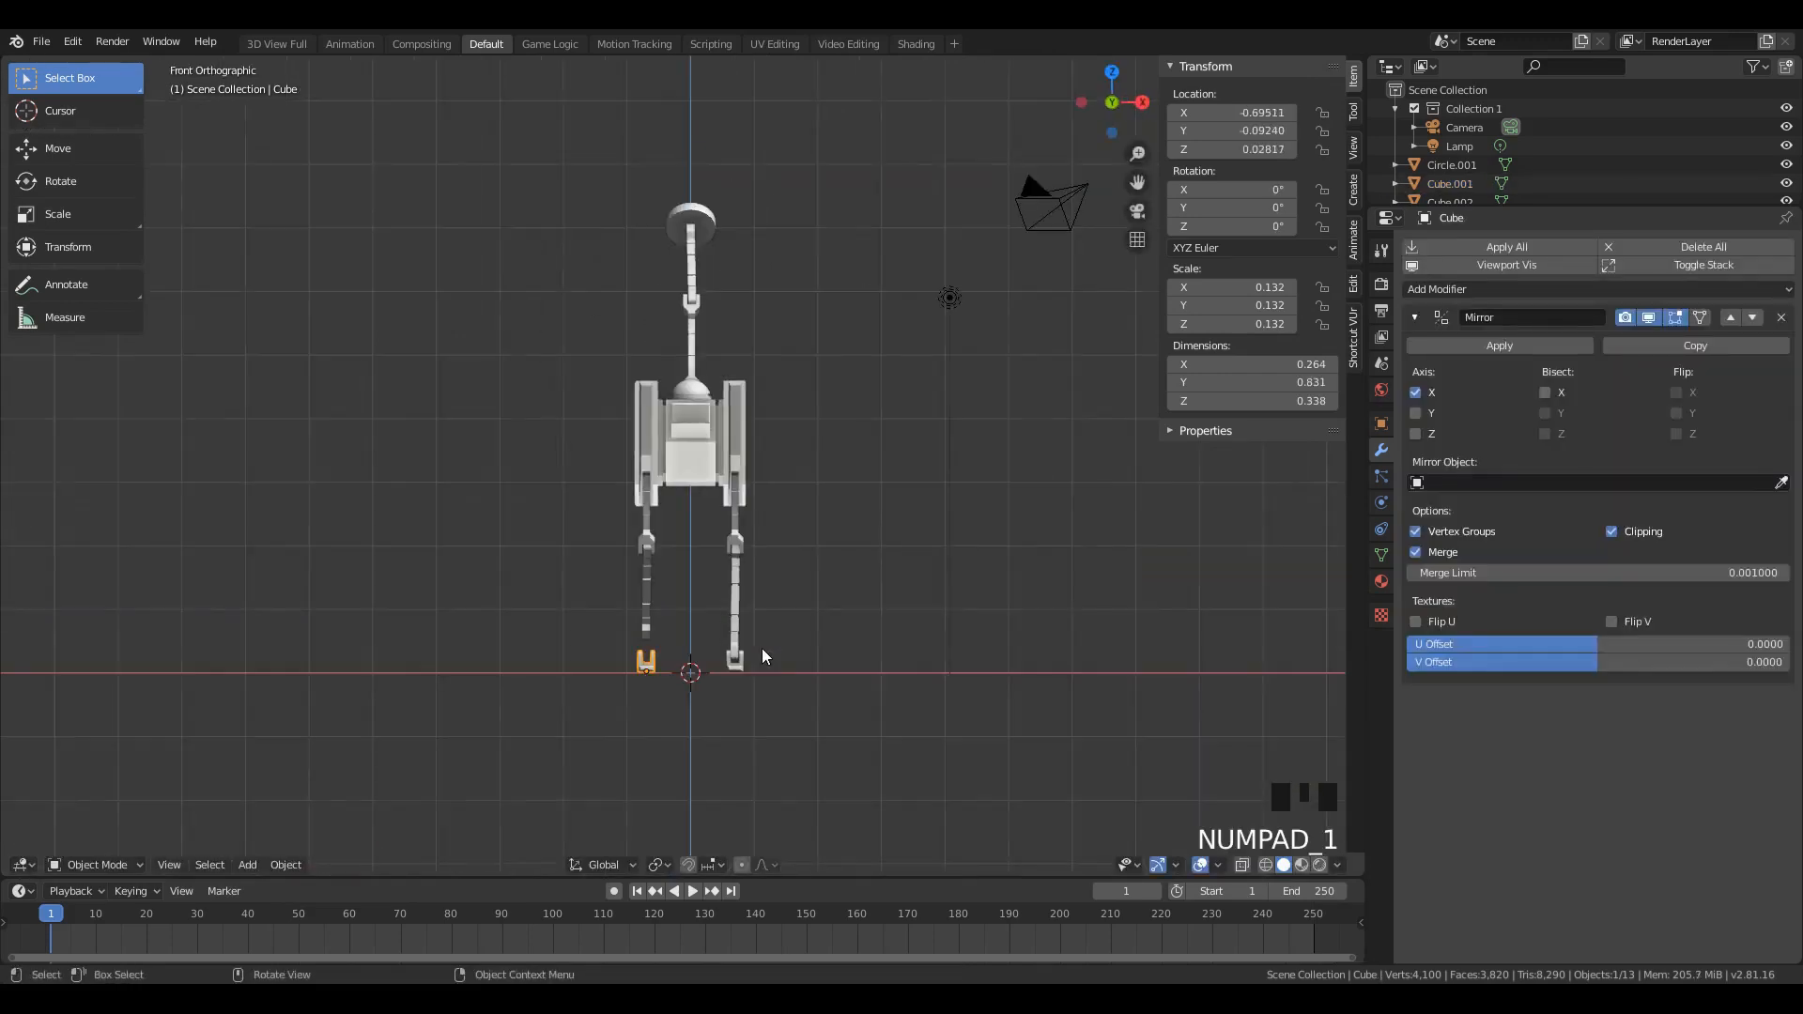
pyautogui.press('KP_3')
pyautogui.scroll(-9, 577, 455)
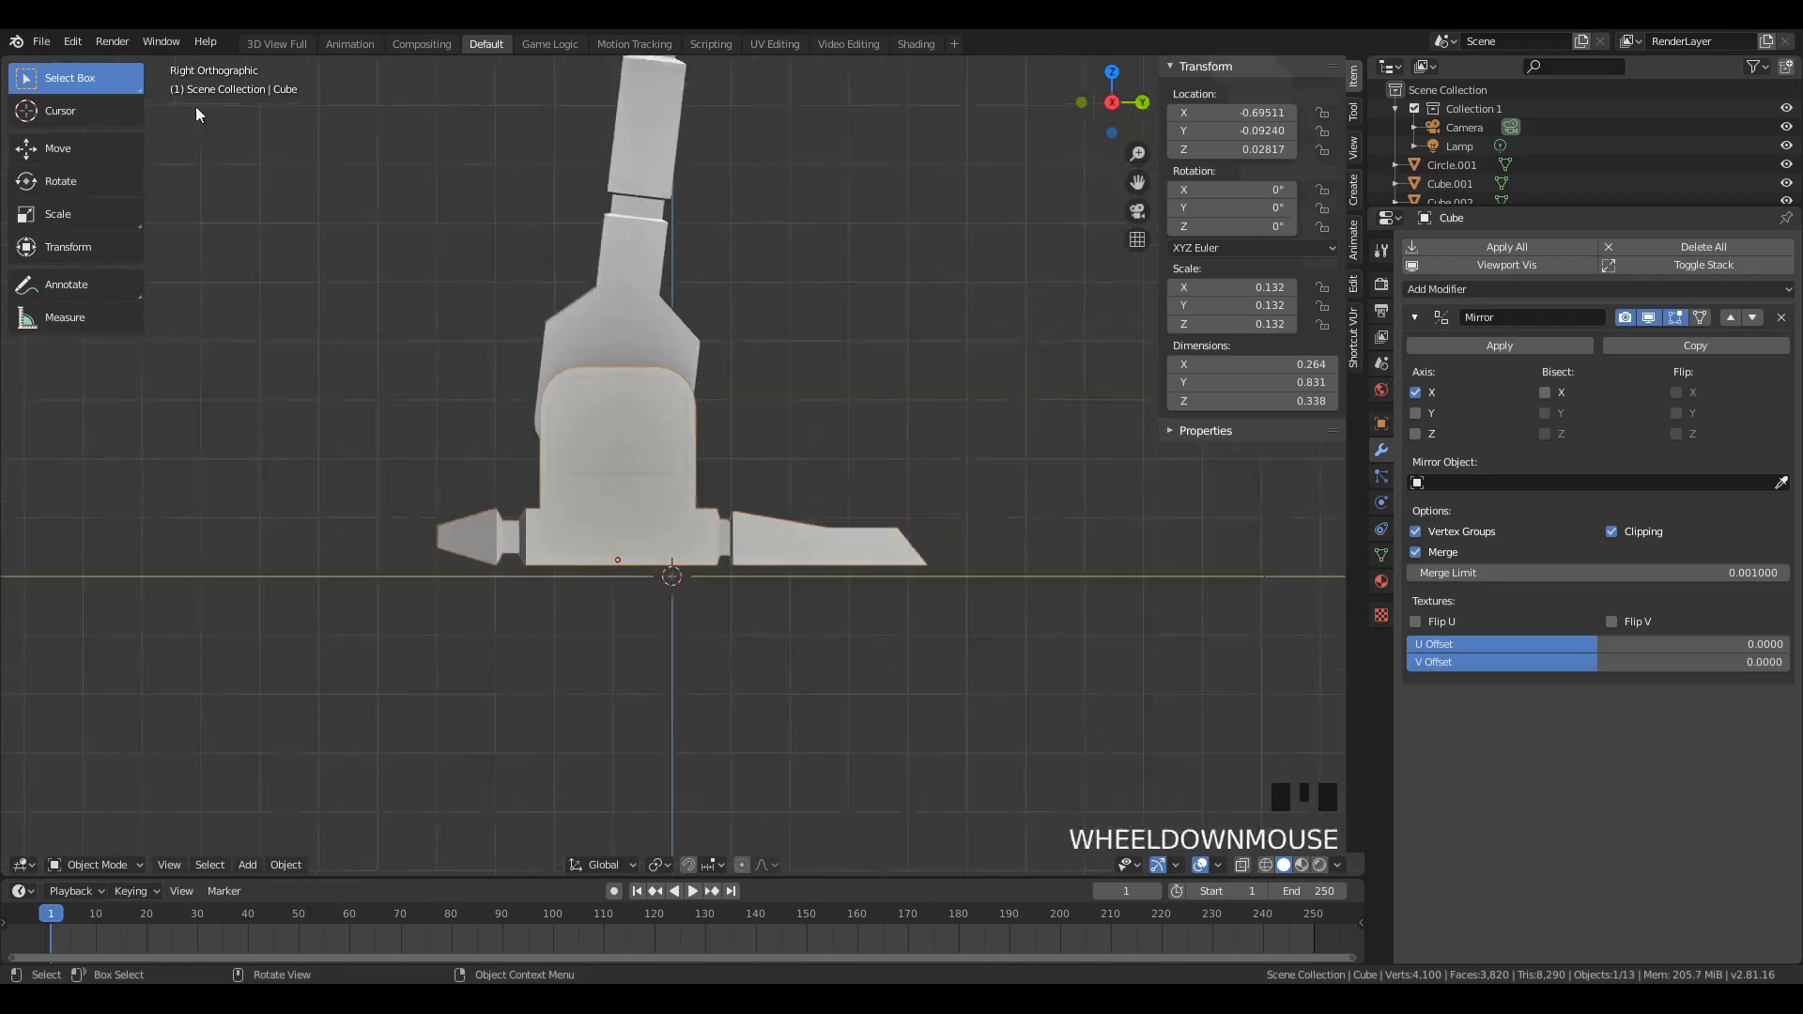
pyautogui.press('g')
pyautogui.click(911, 448)
# Step: Try rotating the foot to nearly level and aligning it with the swung leg's ankle
pyautogui.press('r')
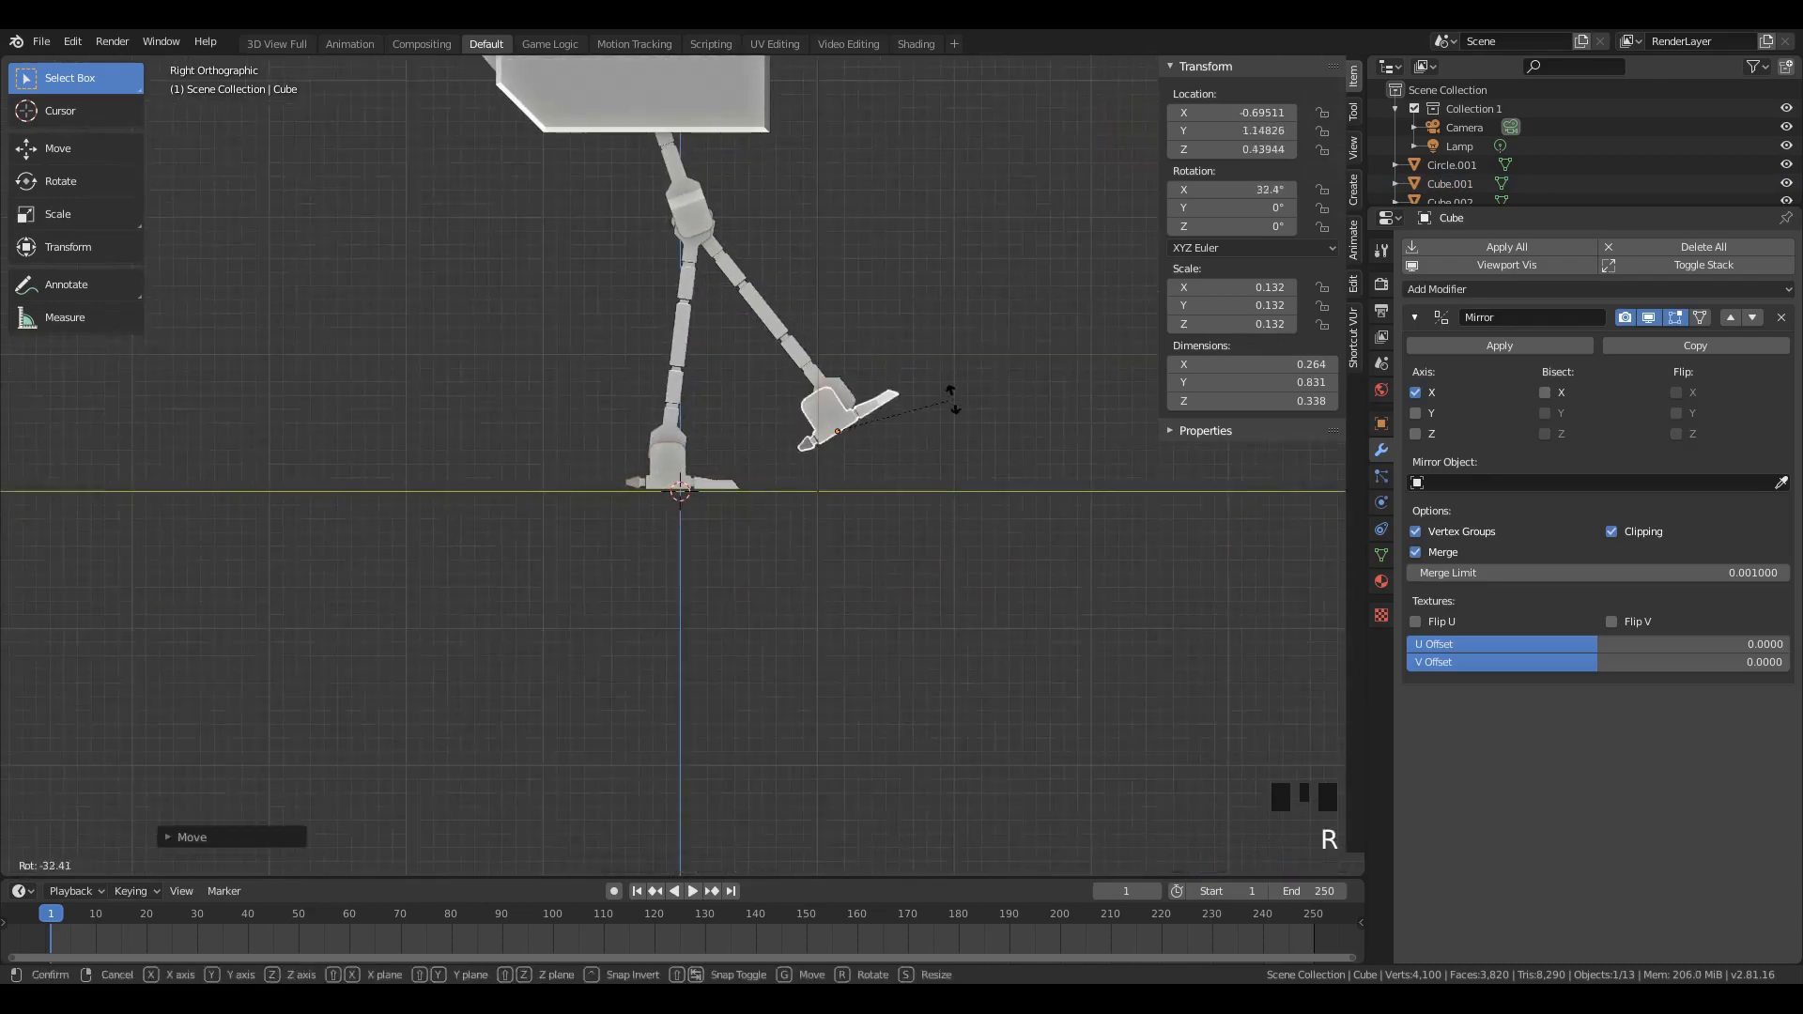
pyautogui.click(975, 368)
pyautogui.press('r')
pyautogui.click(955, 459)
pyautogui.press('g')
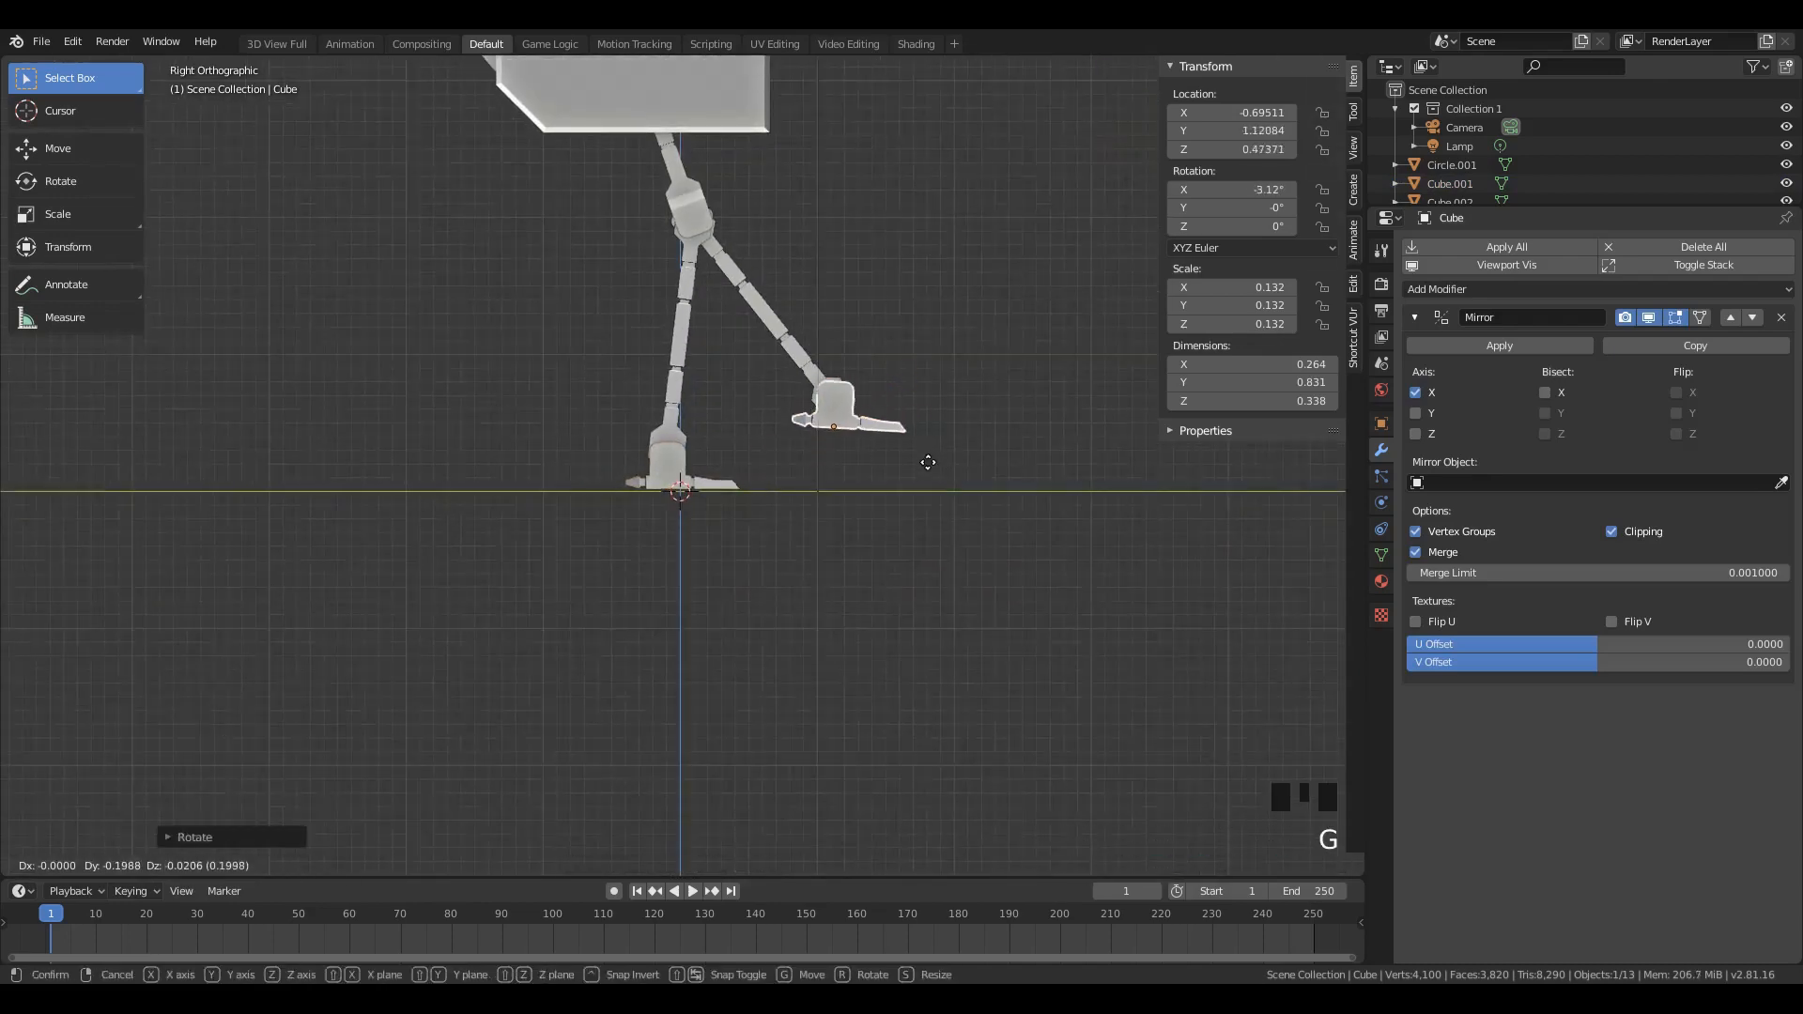
pyautogui.click(924, 465)
# Step: Try rotating the upper leg segment above the swung lower leg
pyautogui.moveTo(826, 288); pyautogui.dragTo(713, 196, button='middle')
pyautogui.click(703, 177)
pyautogui.scroll(-3, 769, 271)
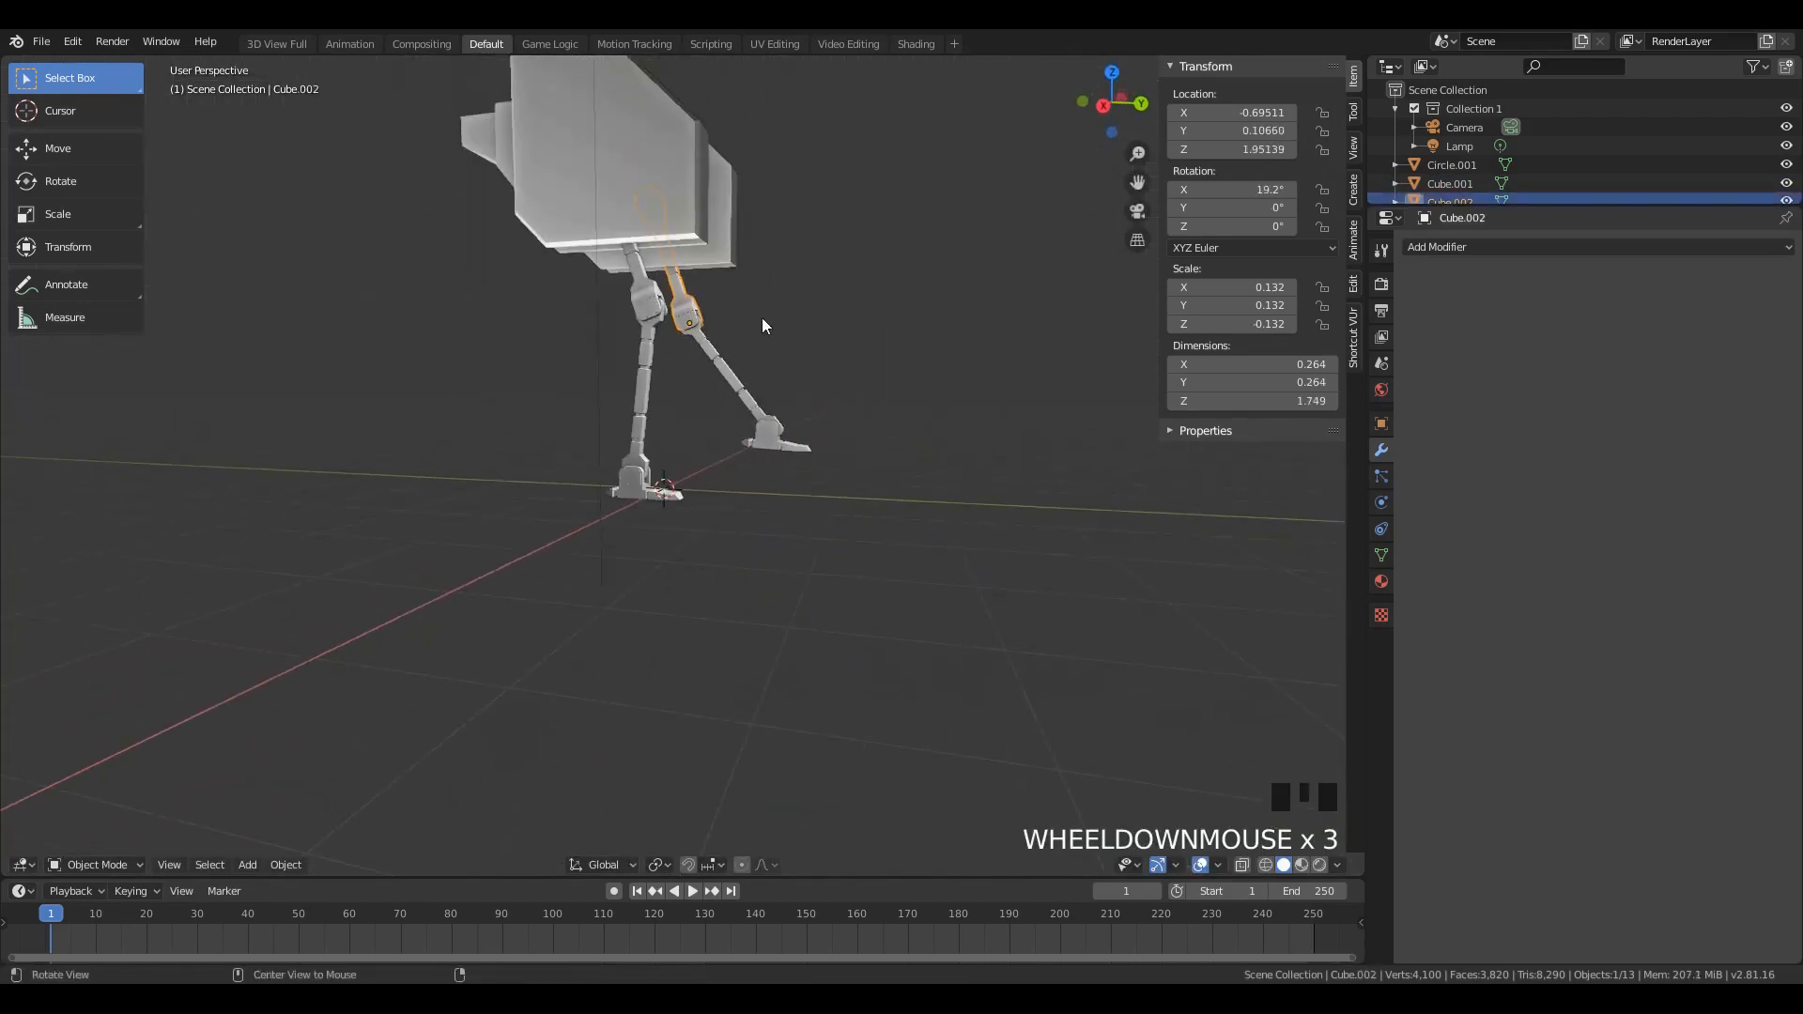
pyautogui.moveTo(763, 318); pyautogui.dragTo(559, 362, button='middle')
pyautogui.press('r')
pyautogui.click(760, 322)
# Step: Undo all the pose changes to the upper leg, the foot and the lower leg
pyautogui.hotkey('ctrl', 'z')
pyautogui.hotkey('ctrl', 'z')
pyautogui.hotkey('ctrl', 'z')
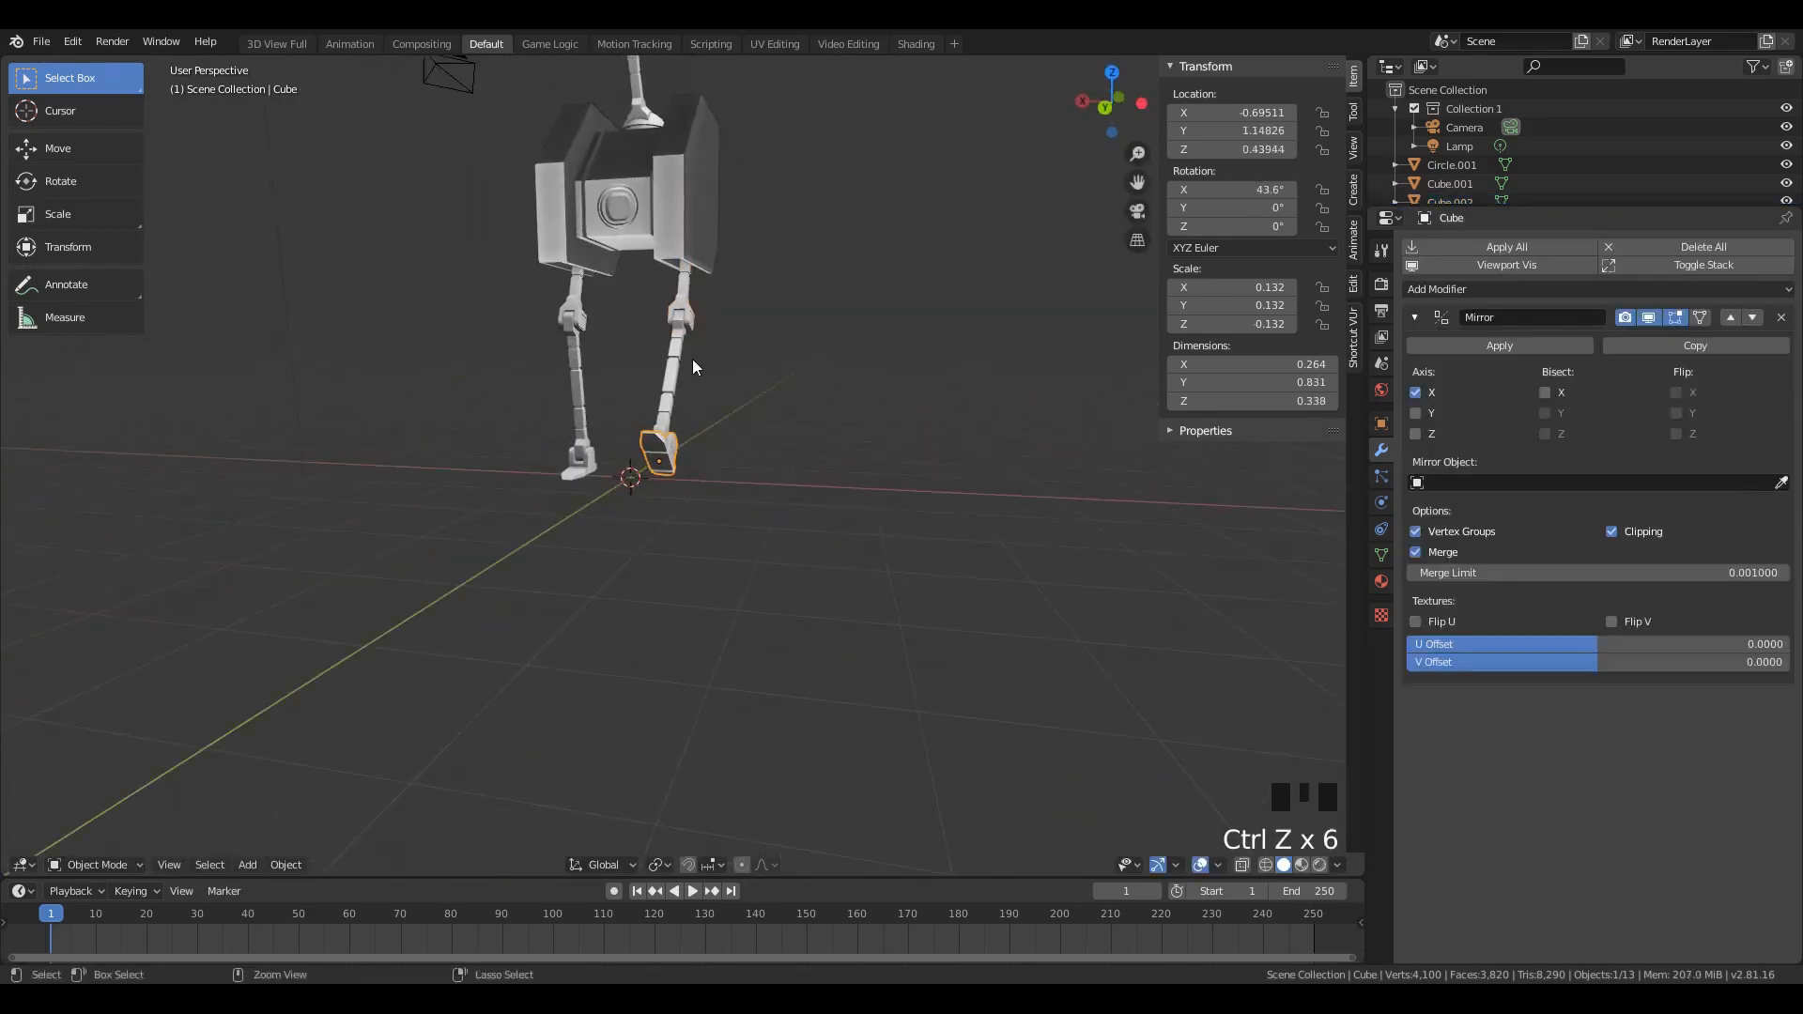
pyautogui.hotkey('ctrl', 'z')
pyautogui.hotkey('ctrl', 'z')
pyautogui.hotkey('ctrl', 'z')
pyautogui.hotkey('ctrl', 'z')
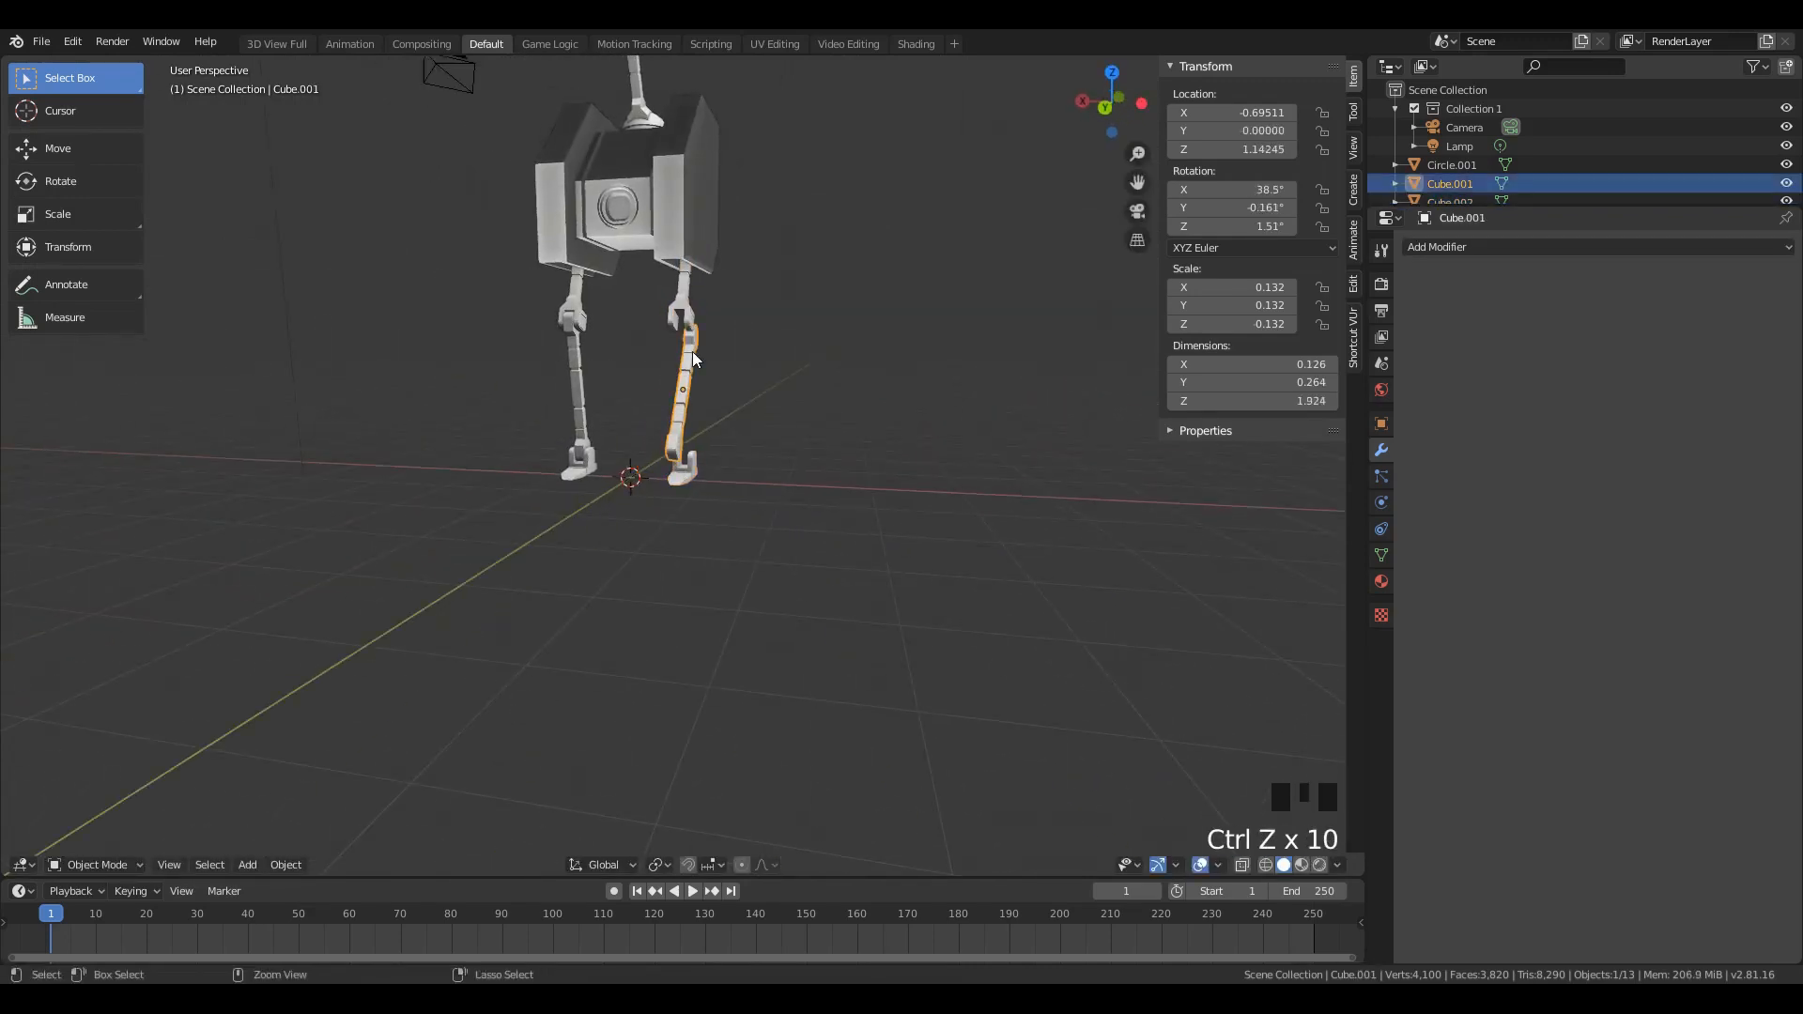
pyautogui.hotkey('ctrl', 'z')
# Step: Examine the knee and ankle joints of both legs from several angles
pyautogui.moveTo(692, 351); pyautogui.dragTo(599, 394, button='middle')
pyautogui.scroll(-3, 667, 329)
pyautogui.scroll(4, 689, 302)
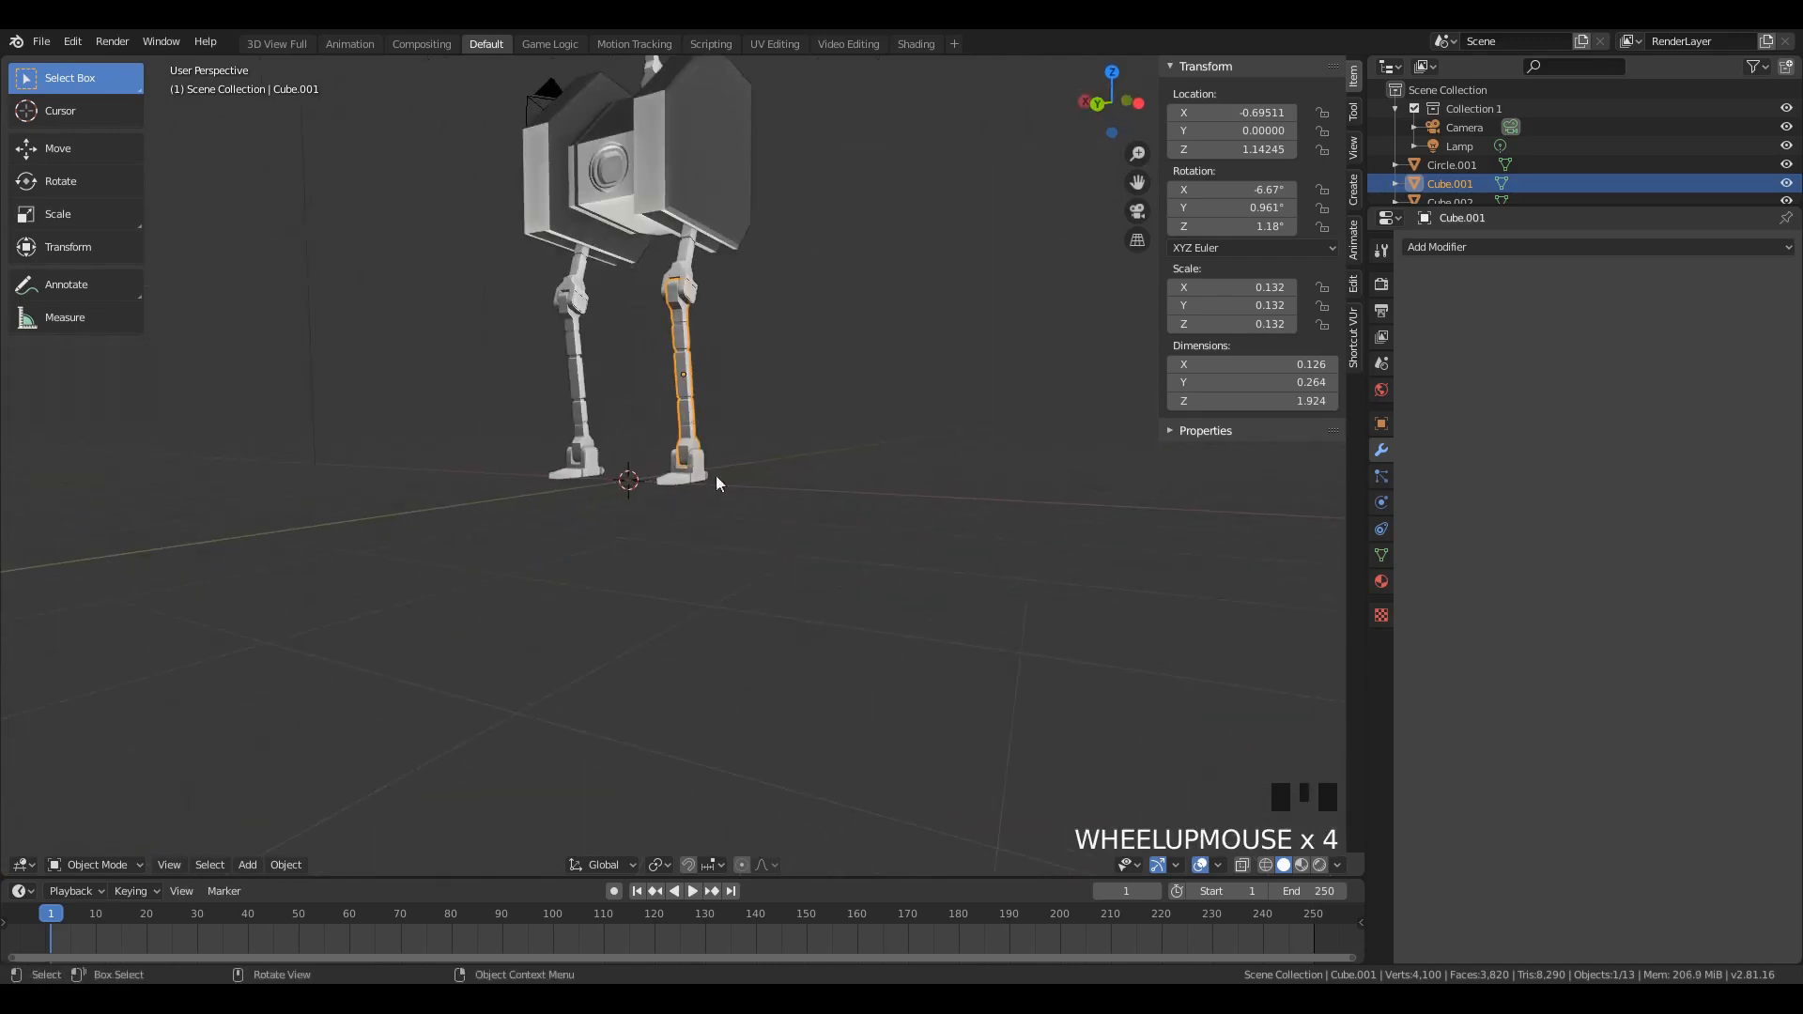
pyautogui.scroll(4, 715, 475)
pyautogui.moveTo(644, 223); pyautogui.dragTo(825, 288, button='middle')
pyautogui.scroll(-4, 706, 383)
pyautogui.moveTo(706, 383); pyautogui.dragTo(510, 198, button='middle')
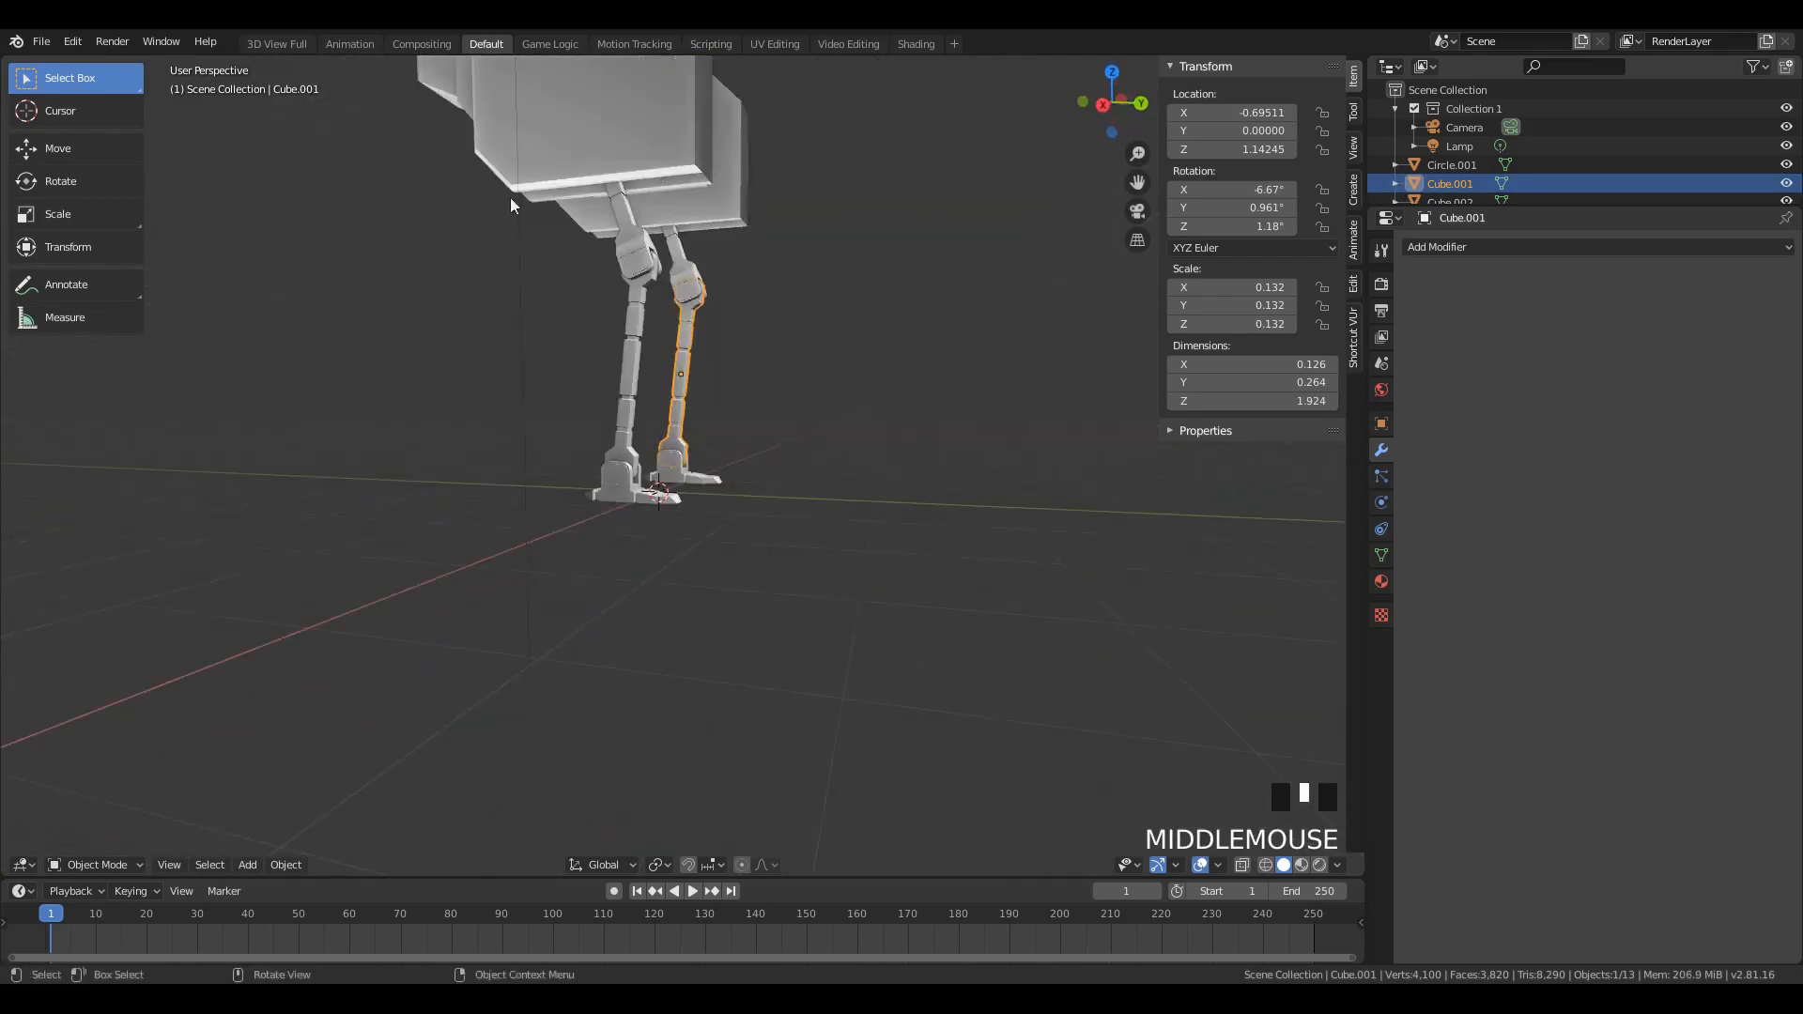
pyautogui.scroll(-3, 599, 323)
pyautogui.scroll(3, 704, 274)
pyautogui.moveTo(704, 274); pyautogui.dragTo(656, 306, button='middle')
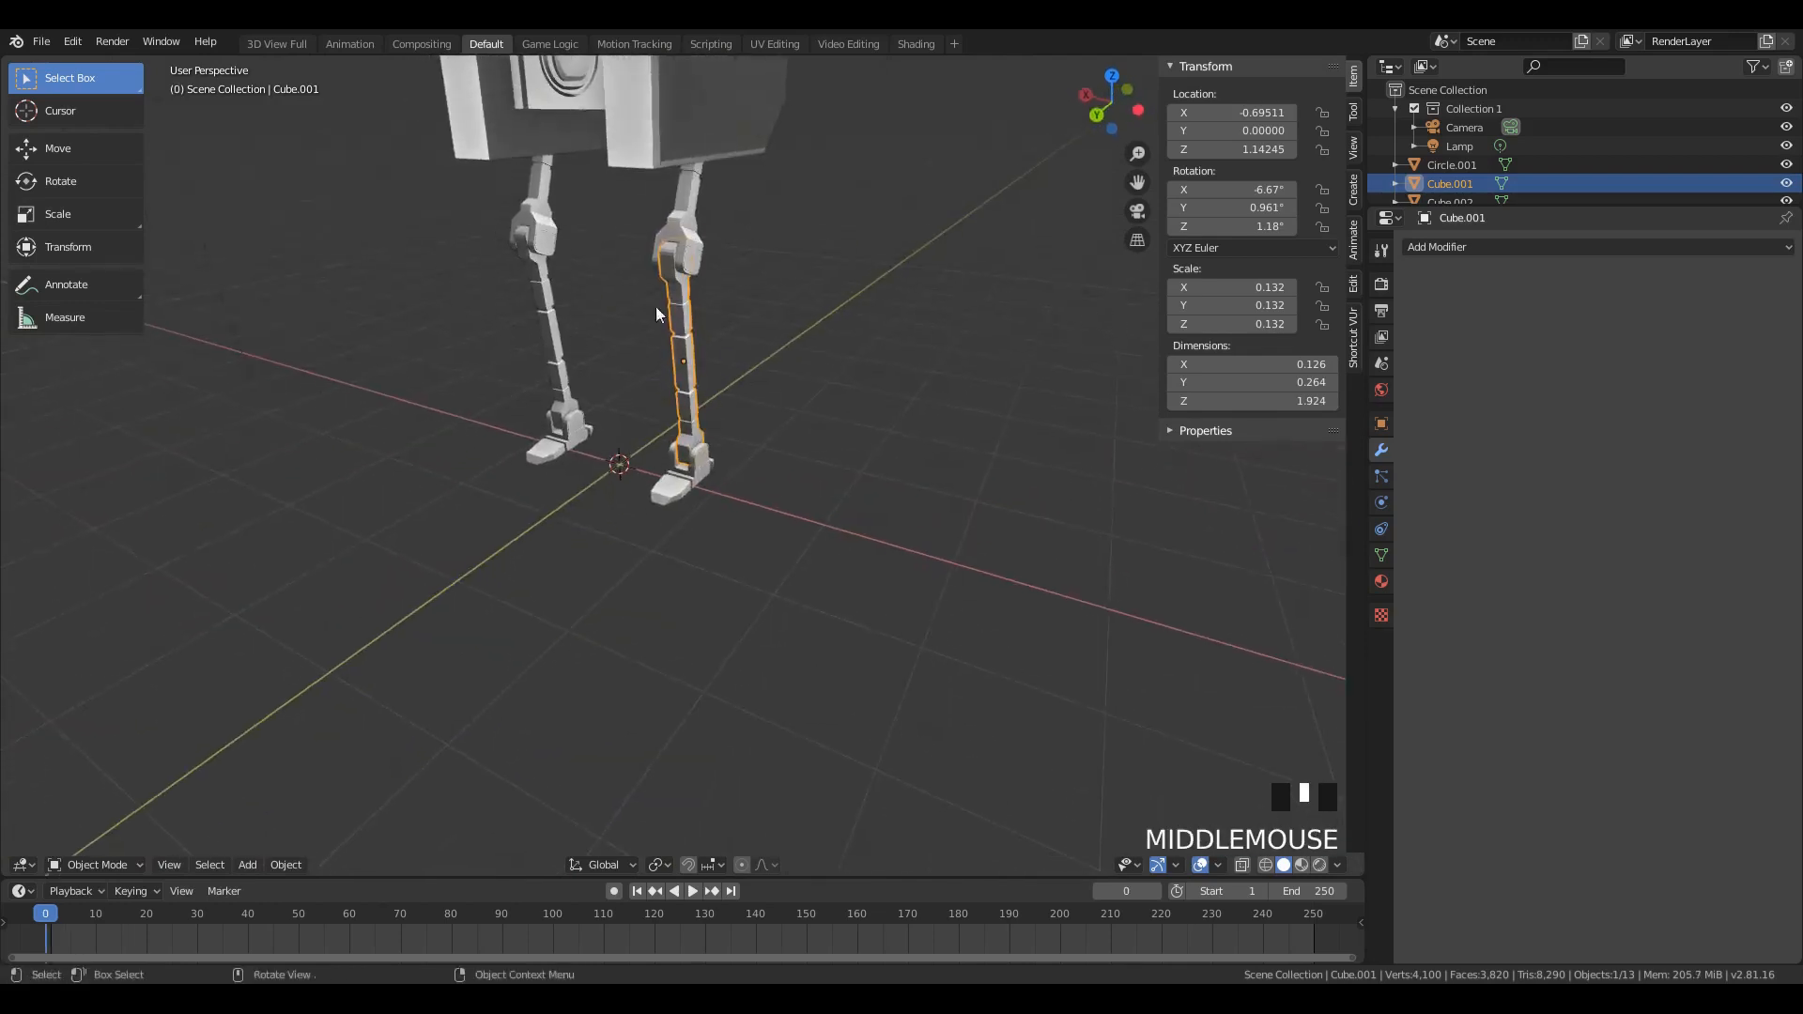
pyautogui.scroll(-4, 712, 312)
pyautogui.press('a')
pyautogui.scroll(1, 691, 285)
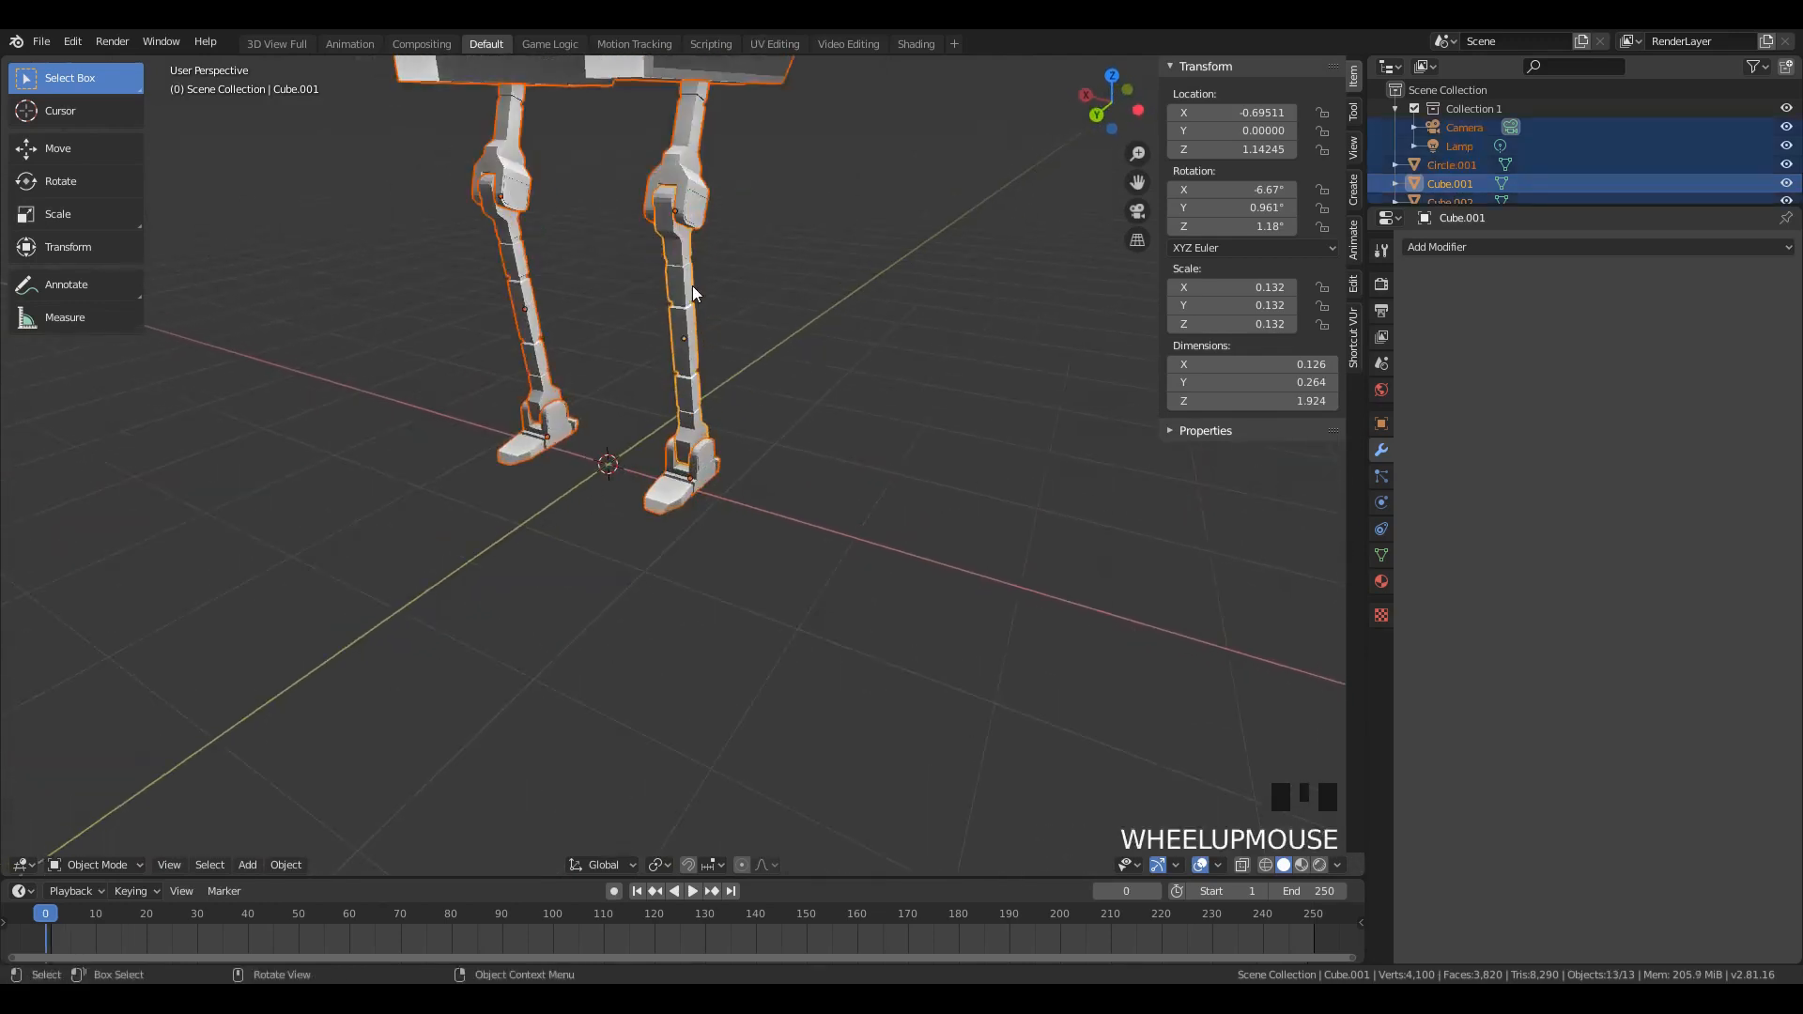
pyautogui.scroll(-6, 692, 285)
pyautogui.scroll(6, 691, 284)
pyautogui.press('a')
pyautogui.press('a')
pyautogui.press('a')
pyautogui.scroll(-4, 673, 314)
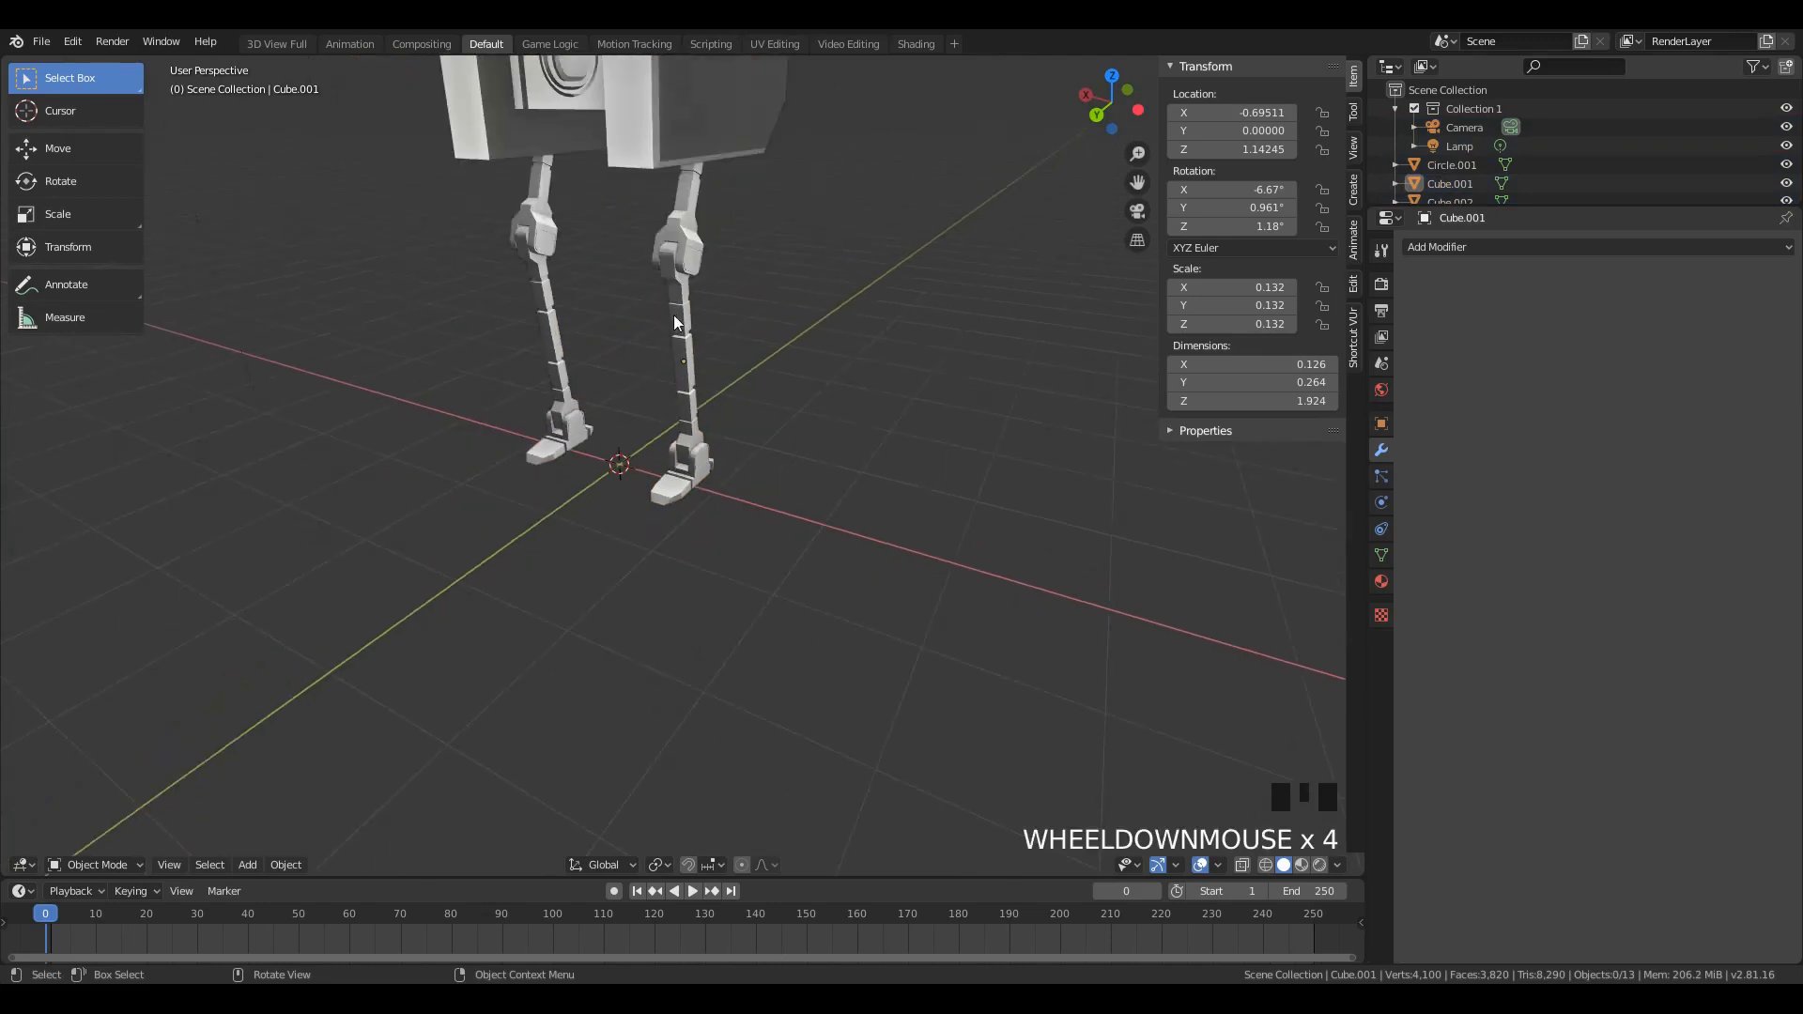
# Step: Try moving the lower leg segment away from its knee and ankle joints
pyautogui.click(674, 322)
pyautogui.press('g')
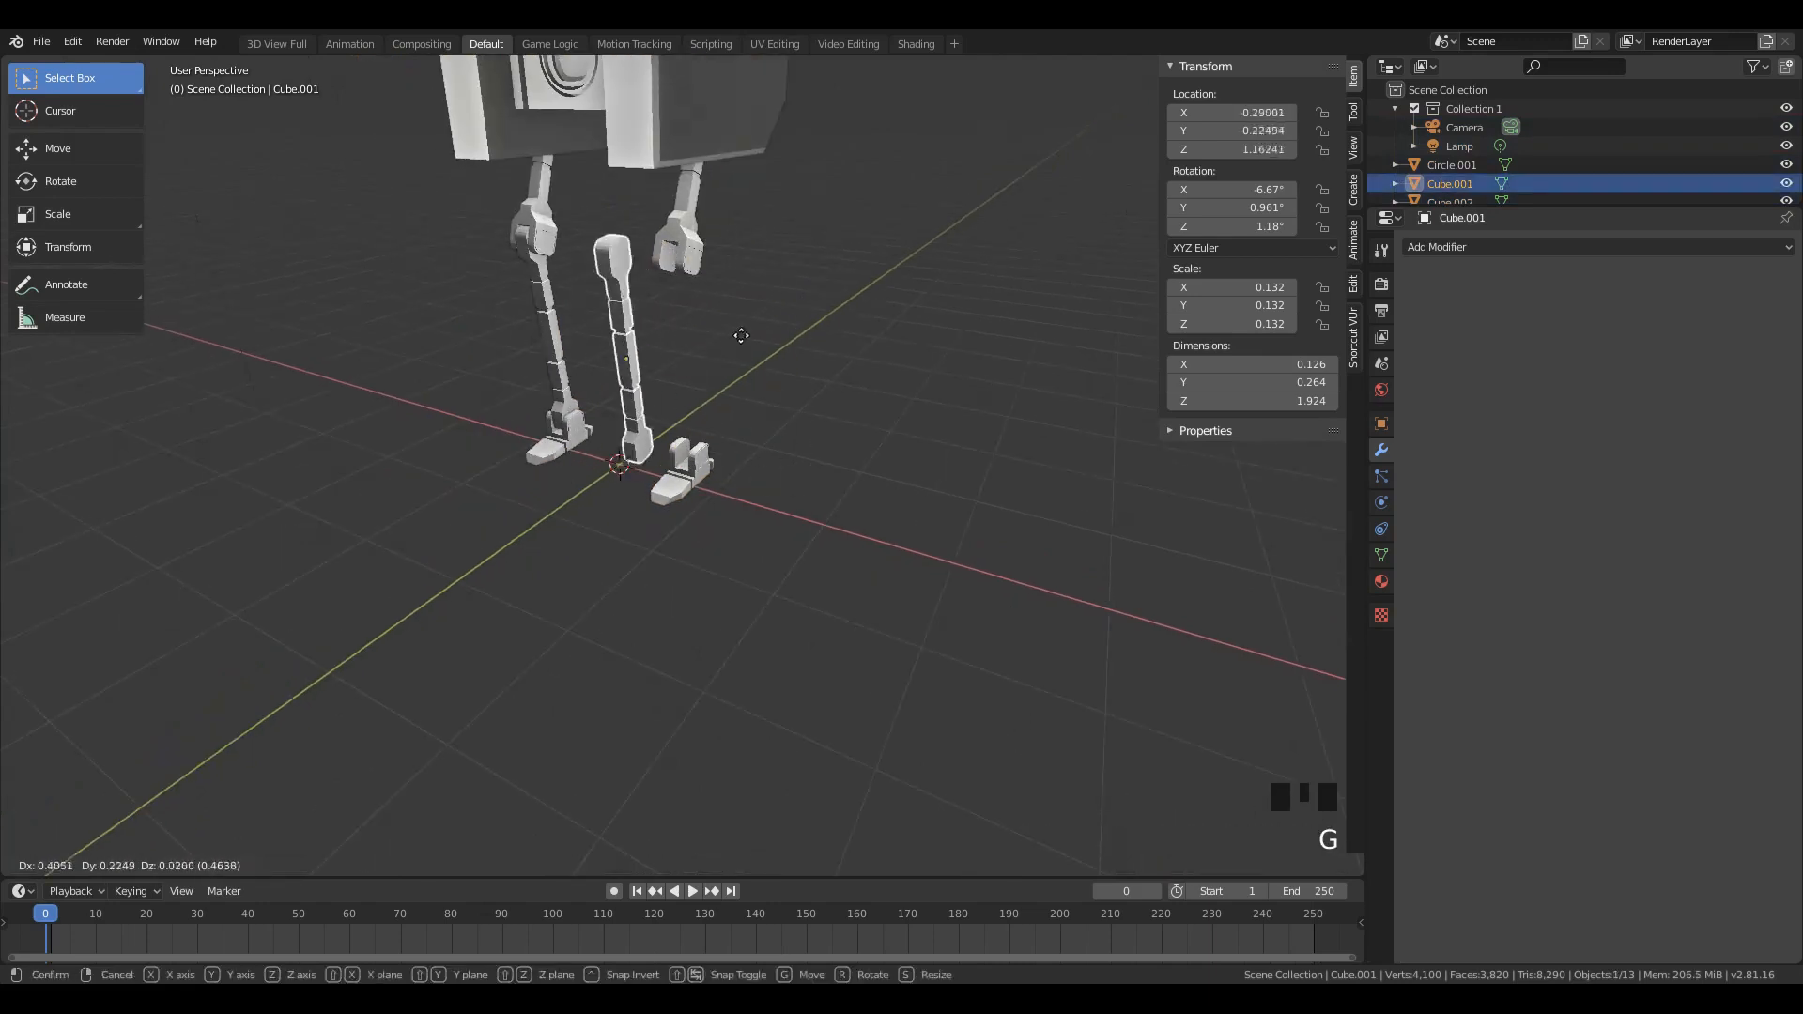
pyautogui.click(789, 331)
pyautogui.scroll(2, 644, 291)
pyautogui.moveTo(644, 291); pyautogui.dragTo(661, 205, button='middle')
pyautogui.scroll(1, 659, 202)
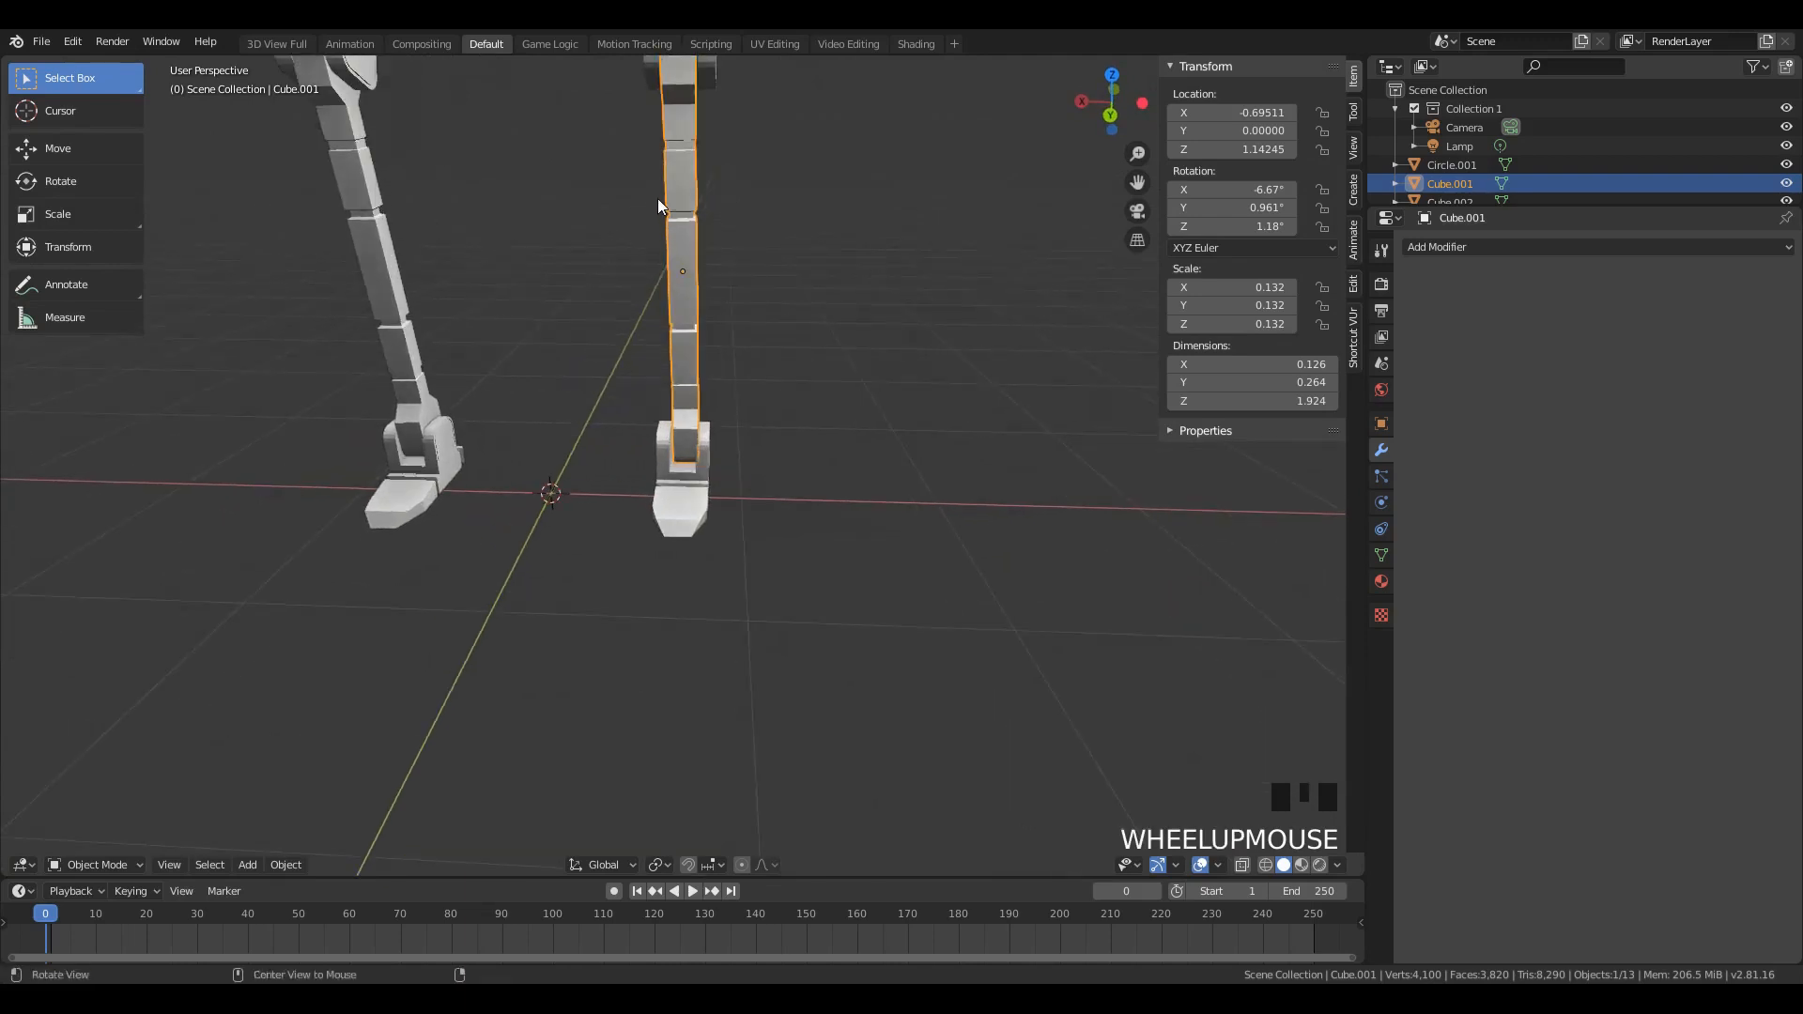
pyautogui.scroll(-1, 684, 246)
pyautogui.scroll(3, 741, 323)
pyautogui.moveTo(741, 324); pyautogui.dragTo(764, 290, button='middle')
pyautogui.scroll(2, 744, 374)
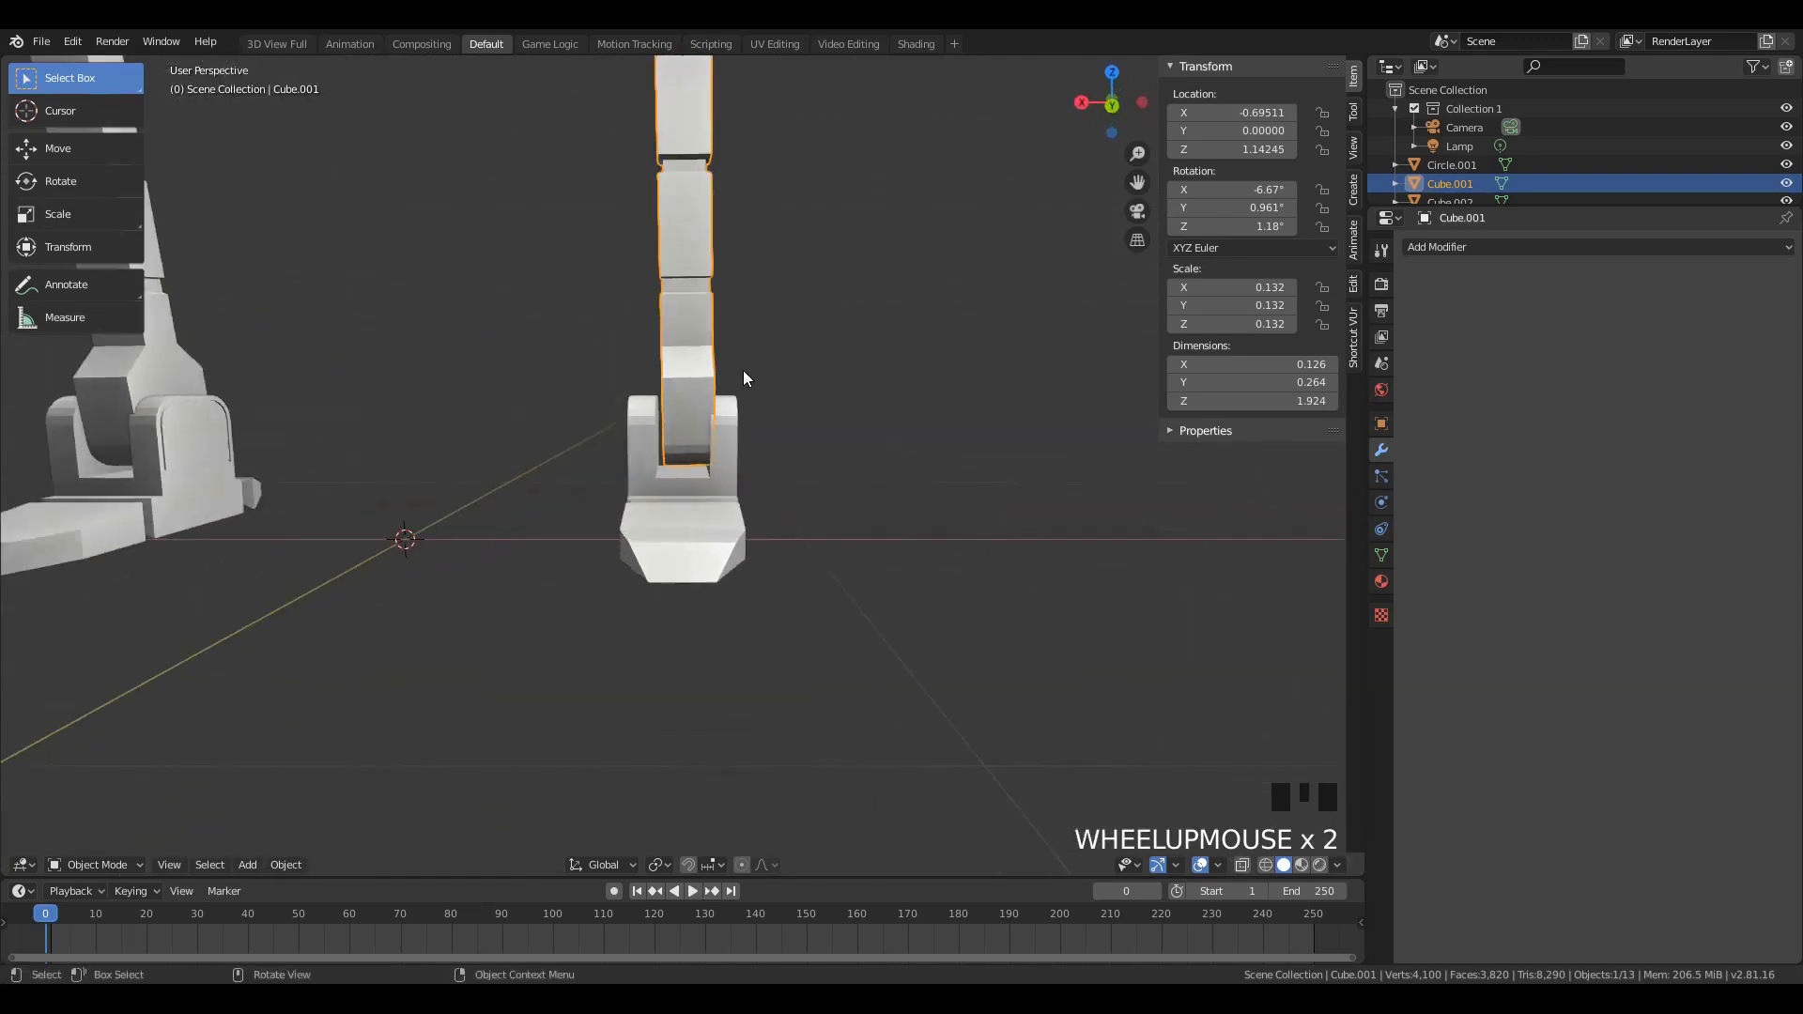
# Step: Try moving the foot away from the ankle of the same leg
pyautogui.click(738, 493)
pyautogui.press('g')
pyautogui.click(535, 445)
# Step: Examine the whole robot and its legs from the front and at an angle
pyautogui.scroll(-2, 535, 445)
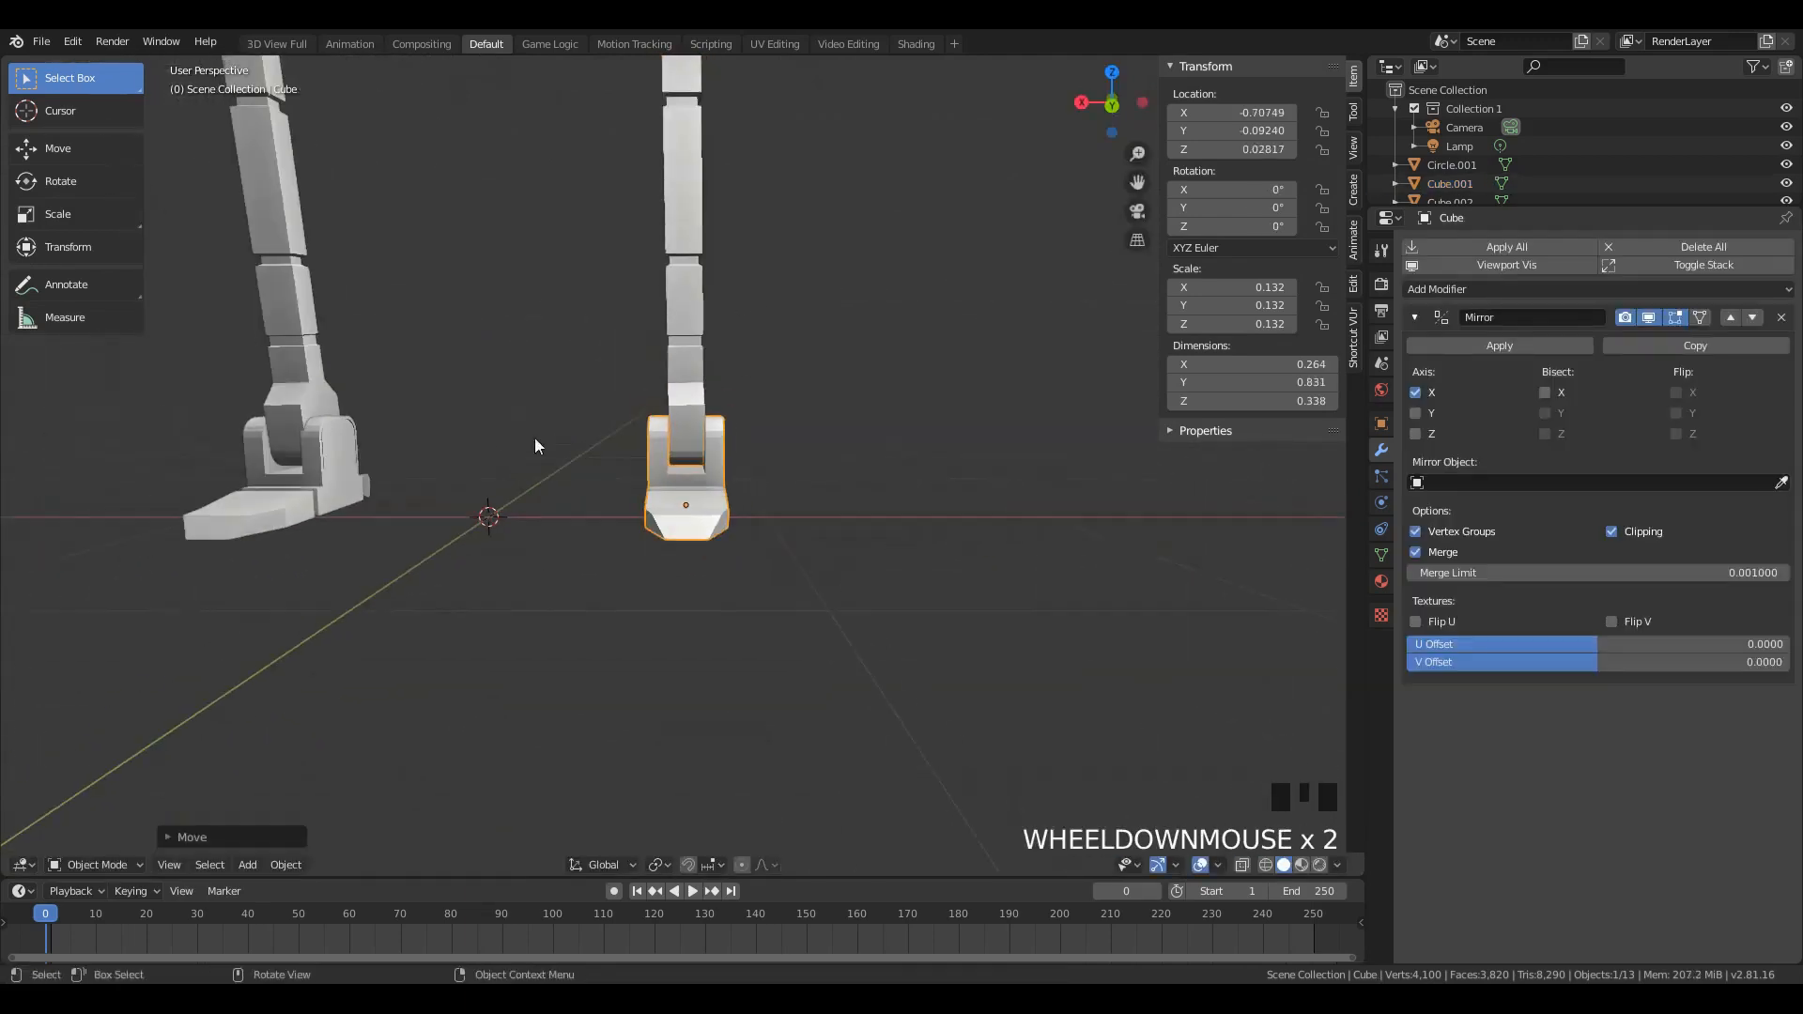
pyautogui.moveTo(535, 445); pyautogui.dragTo(596, 402, button='middle')
pyautogui.scroll(-9, 599, 370)
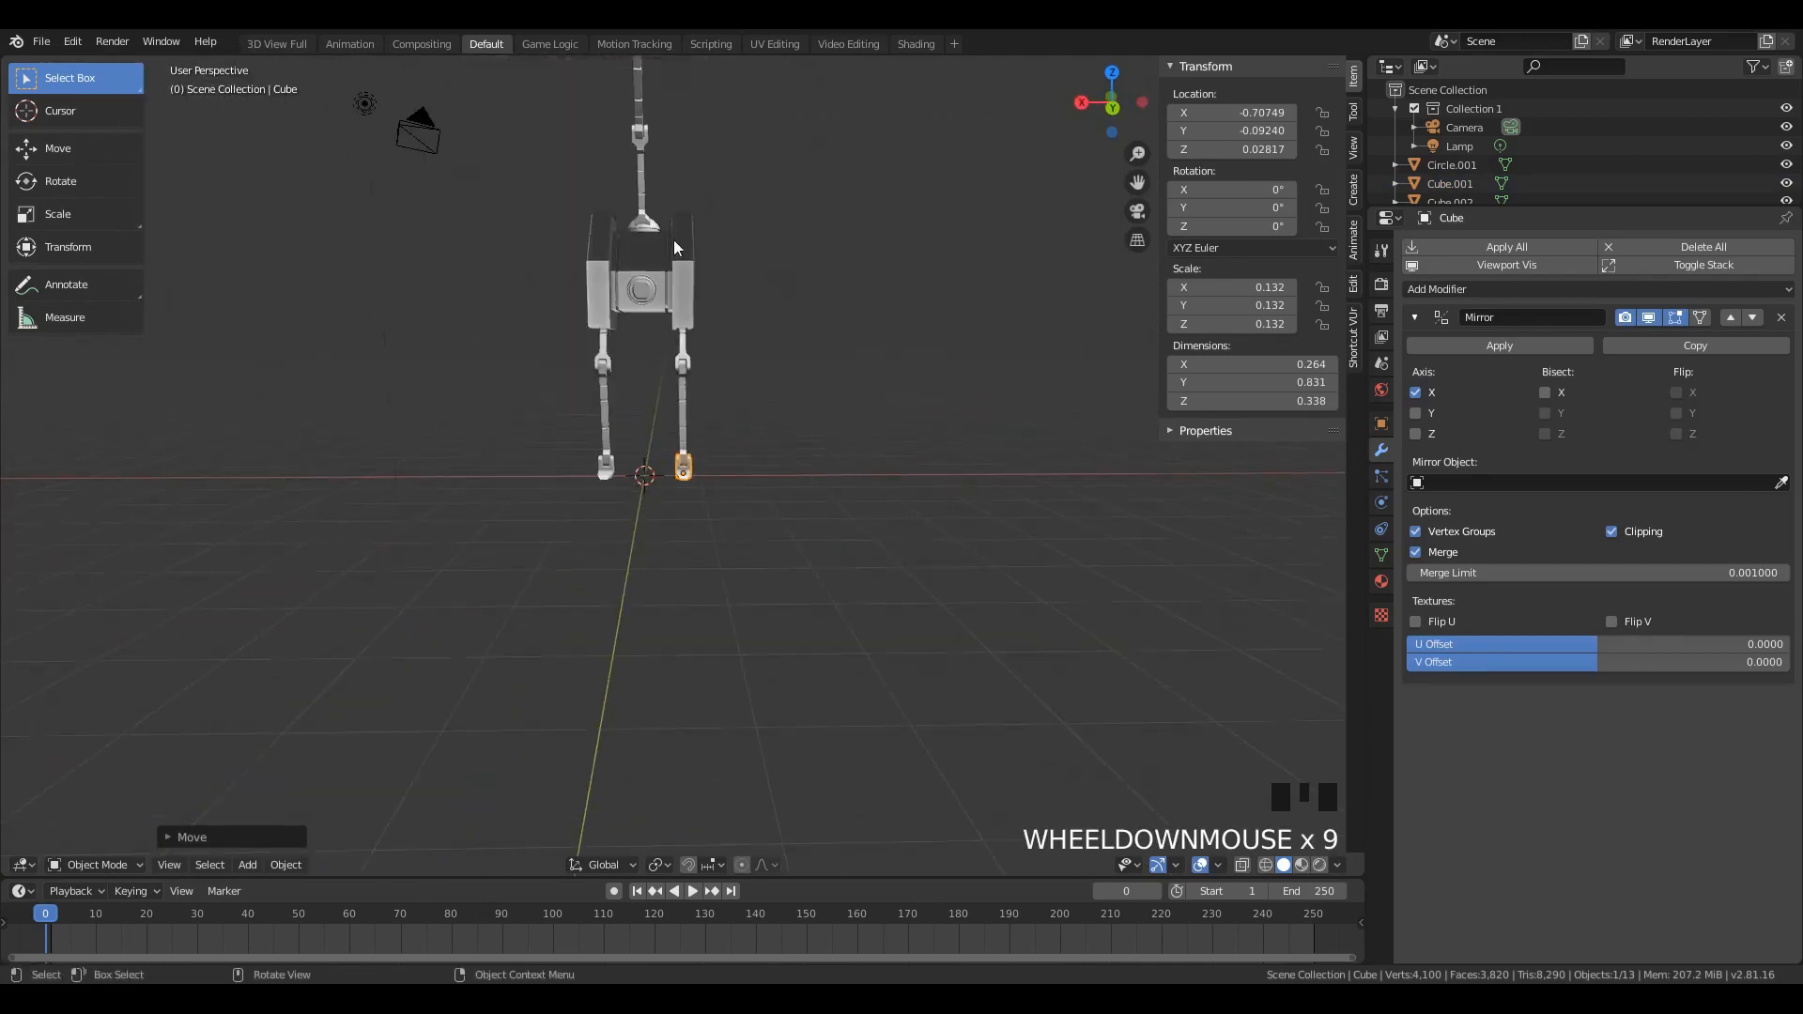
pyautogui.moveTo(674, 239)
pyautogui.mouseDown(button='middle')
pyautogui.moveTo(590, 216)
pyautogui.moveTo(706, 238)
pyautogui.mouseUp(button='middle')
pyautogui.scroll(-3, 627, 201)
pyautogui.scroll(4, 689, 236)
pyautogui.scroll(-2, 622, 231)
pyautogui.scroll(5, 706, 392)
pyautogui.moveTo(706, 399)
pyautogui.mouseDown(button='middle')
pyautogui.moveTo(668, 276)
pyautogui.moveTo(719, 404)
pyautogui.mouseUp(button='middle')
pyautogui.scroll(4, 719, 406)
# Step: Add an armature at the world origin between the robot's feet
pyautogui.hotkey('shift', 'a')
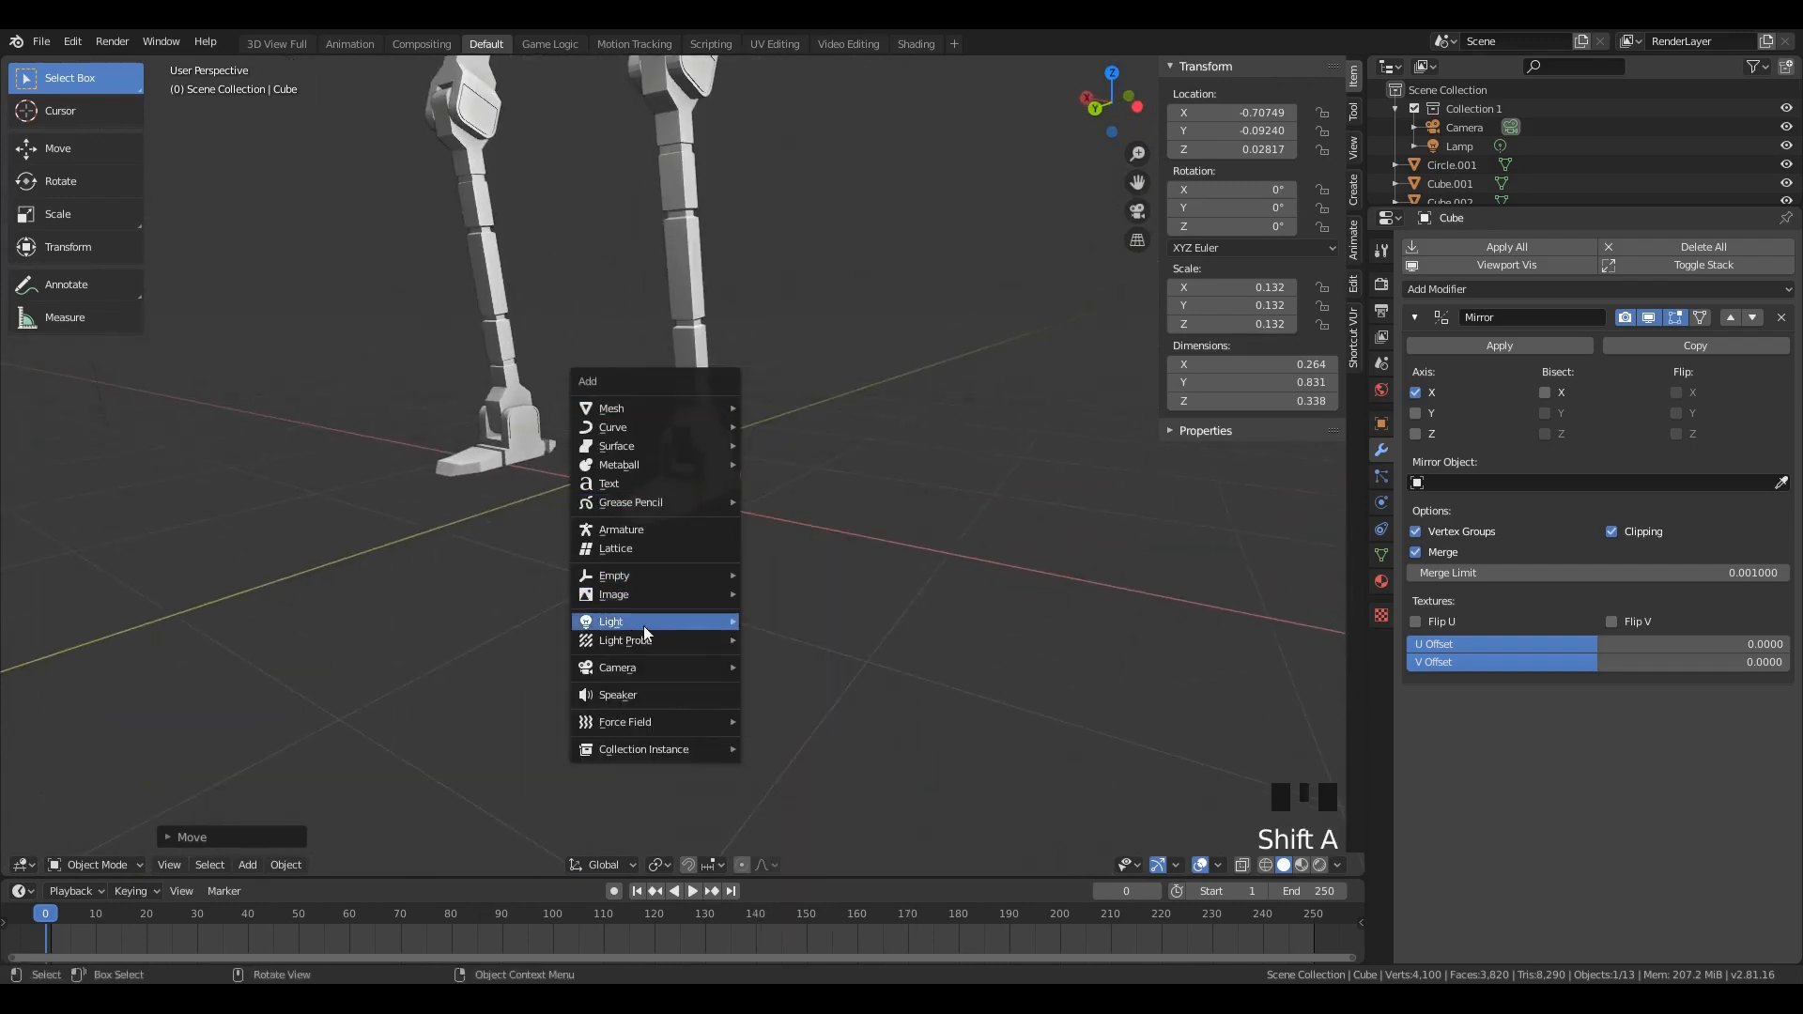
pyautogui.click(659, 528)
pyautogui.scroll(-3, 629, 449)
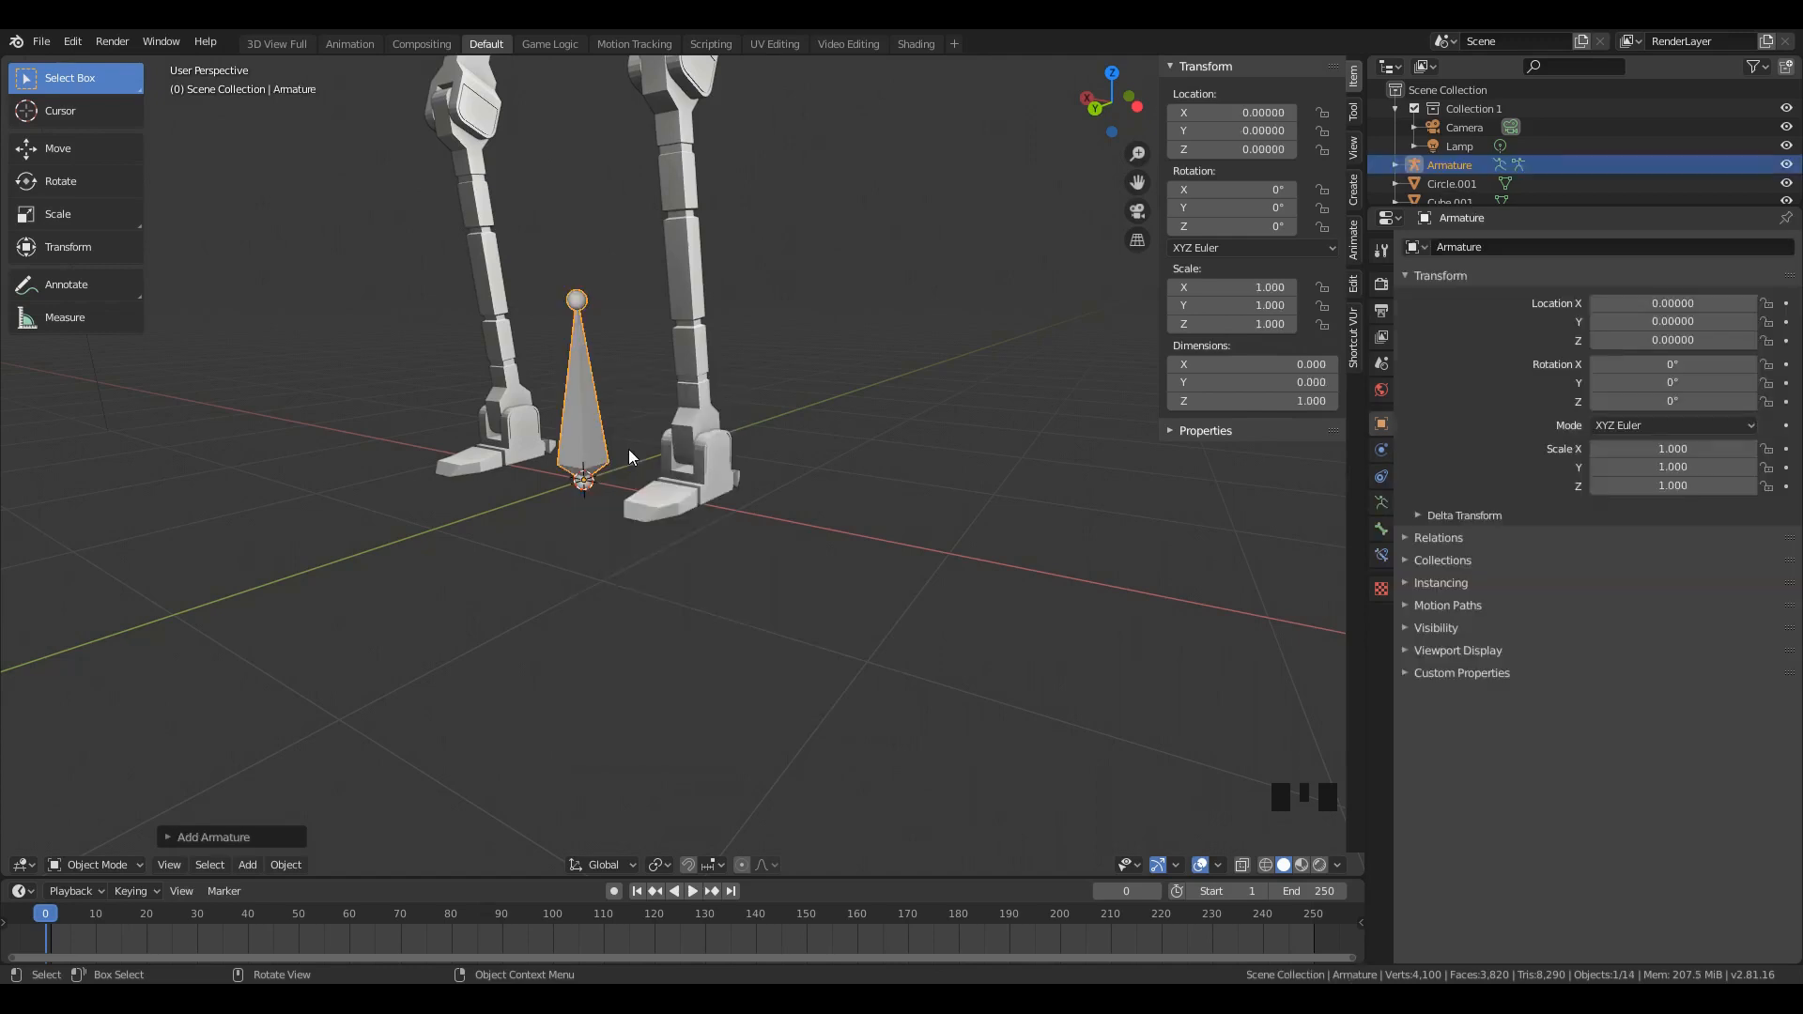
# Step: Try moving the armature's bone along X to about -0.705, beside the leg, and check it from the front and side
pyautogui.press('Tab')
pyautogui.moveTo(601, 441); pyautogui.dragTo(687, 453, button='middle')
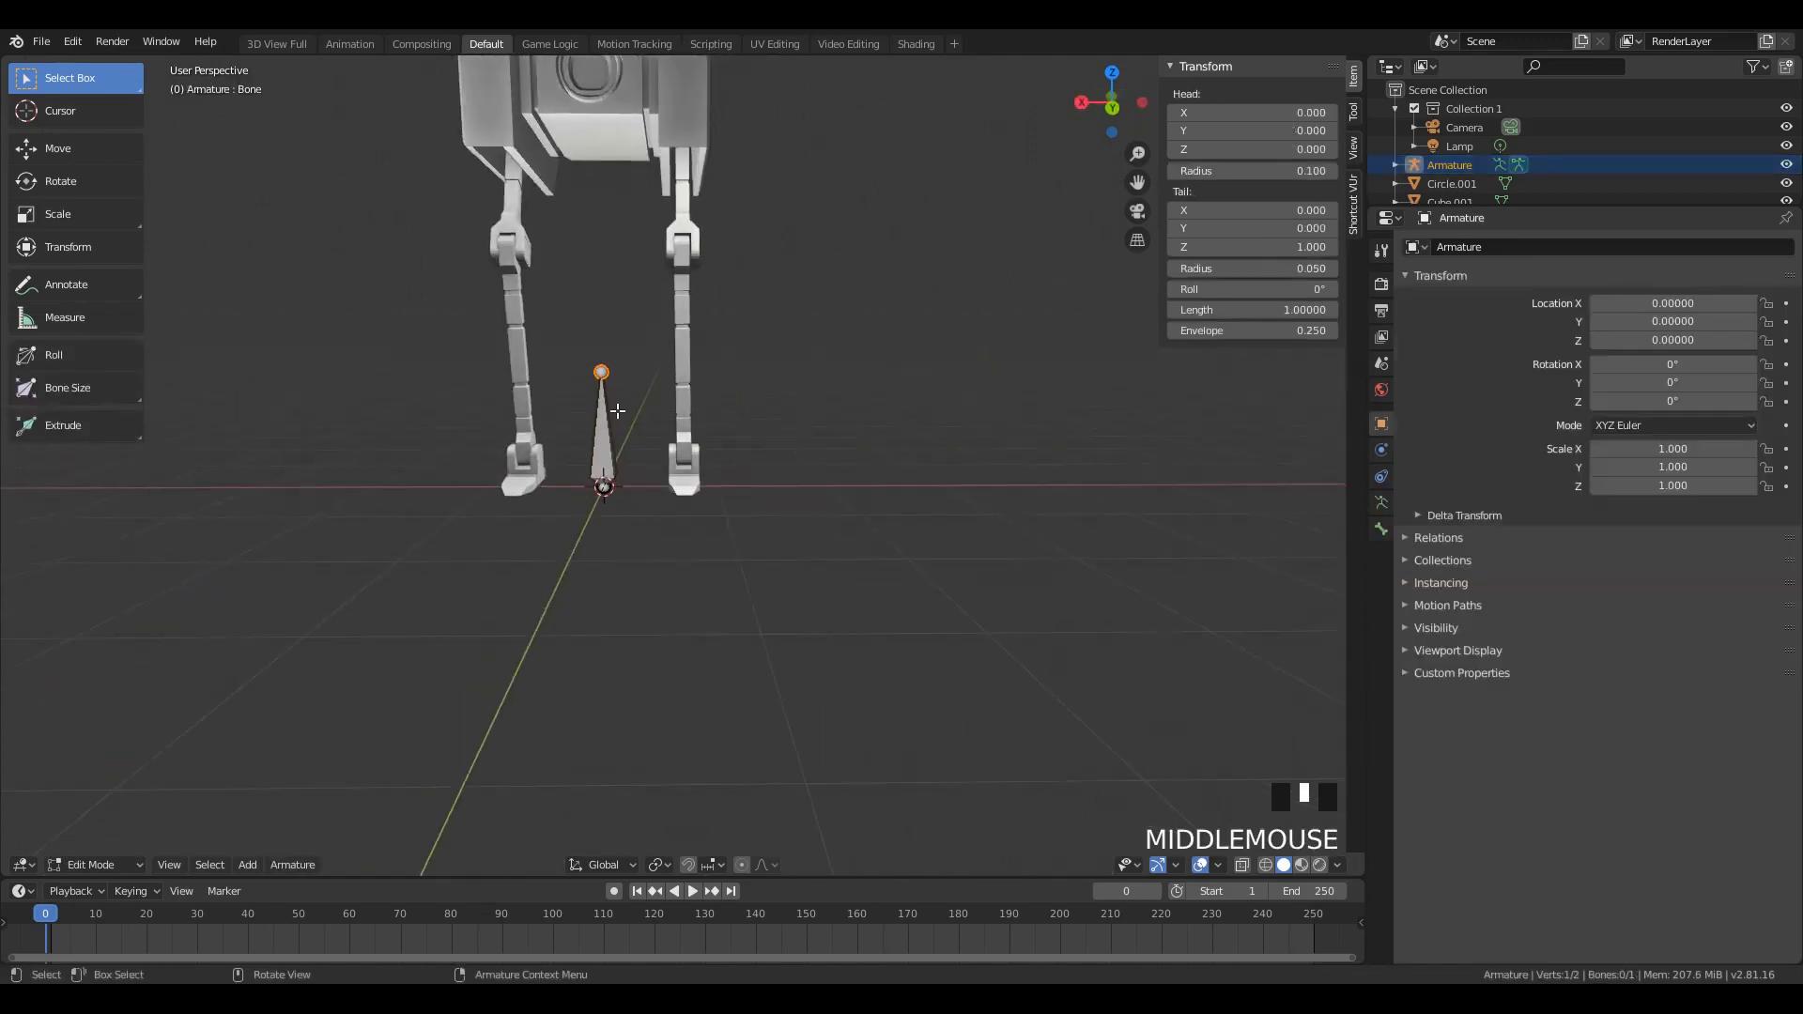
pyautogui.scroll(2, 618, 412)
pyautogui.press('a')
pyautogui.press('g')
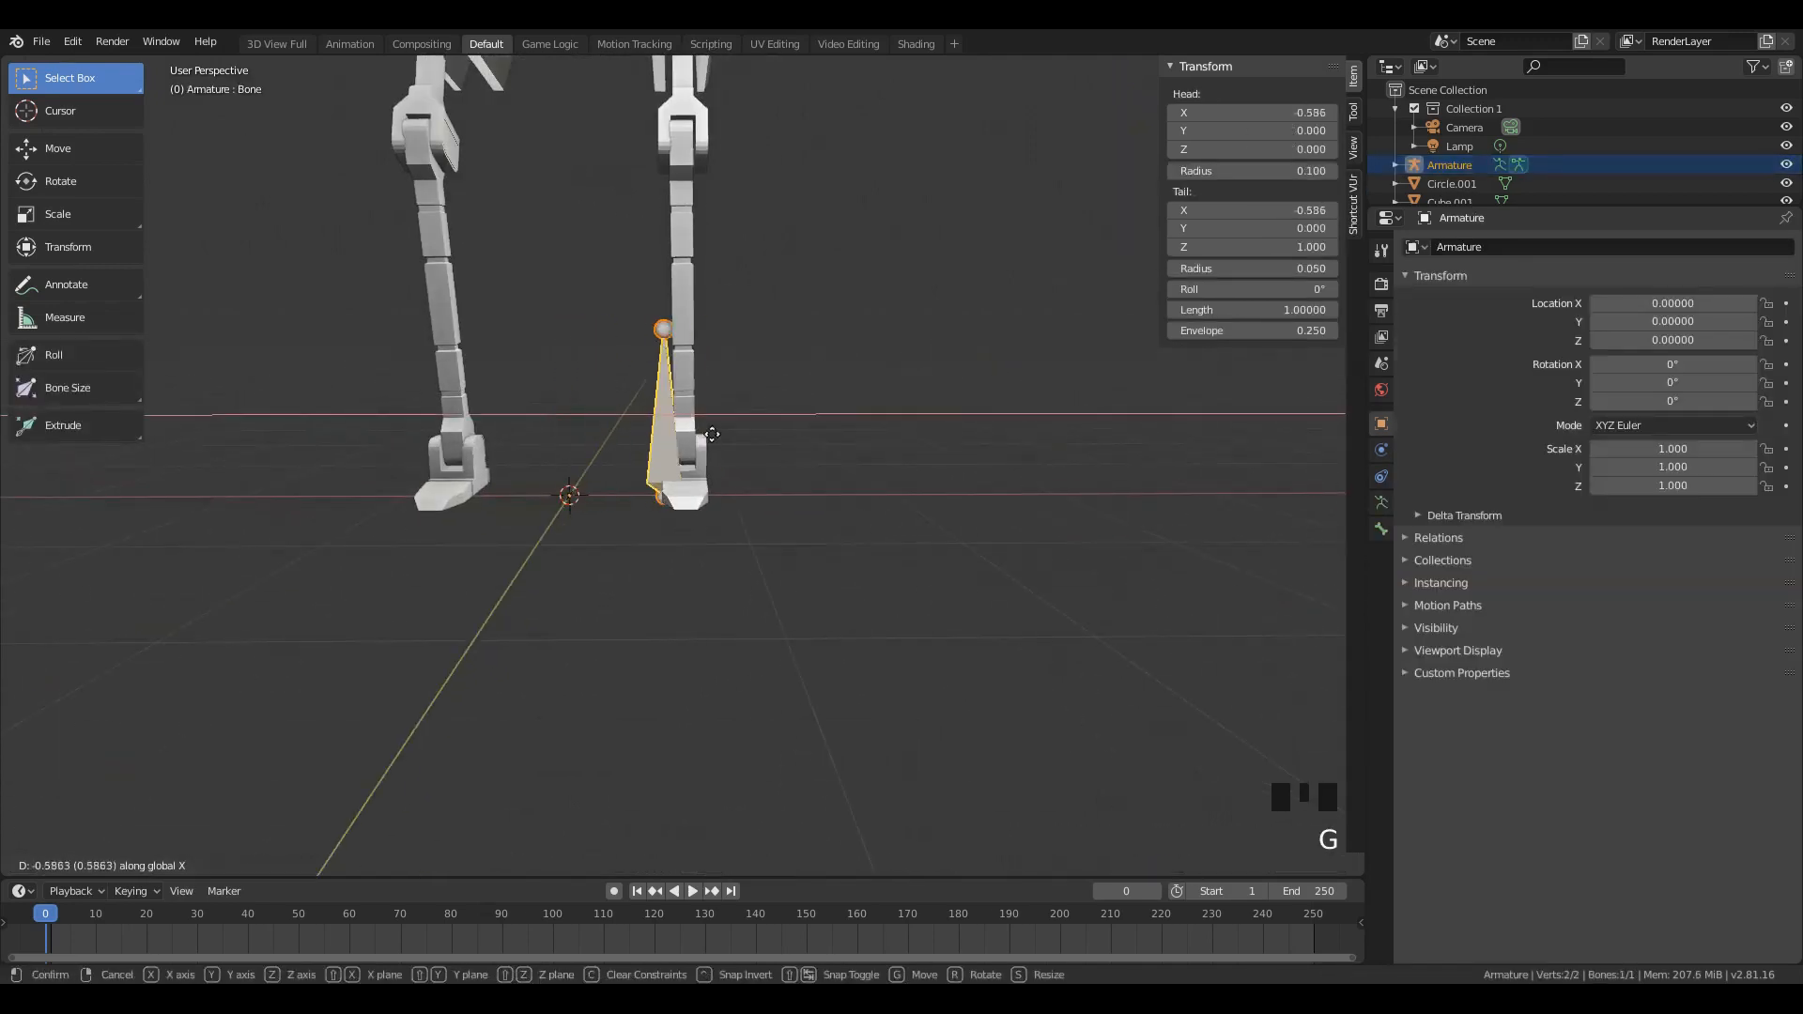
pyautogui.click(742, 463)
pyautogui.moveTo(742, 463); pyautogui.dragTo(509, 458, button='middle')
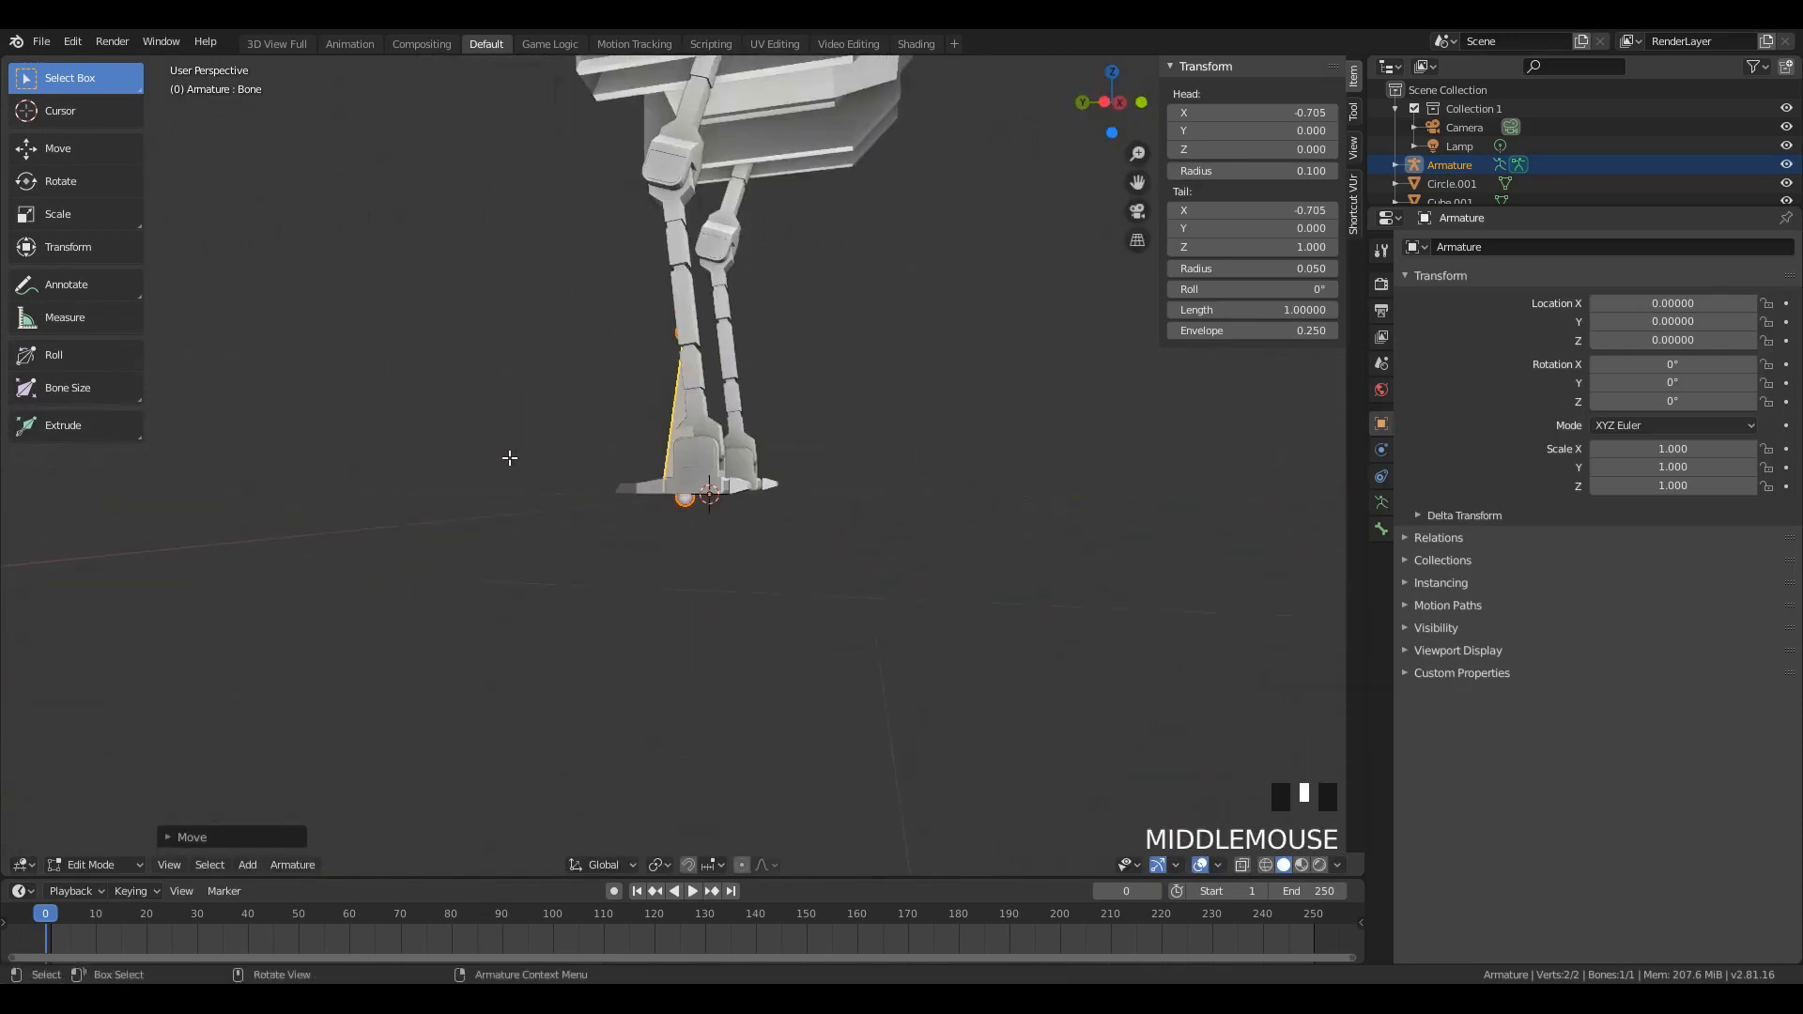
pyautogui.press('KP_3')
pyautogui.press('KP_1')
pyautogui.press('KP_3')
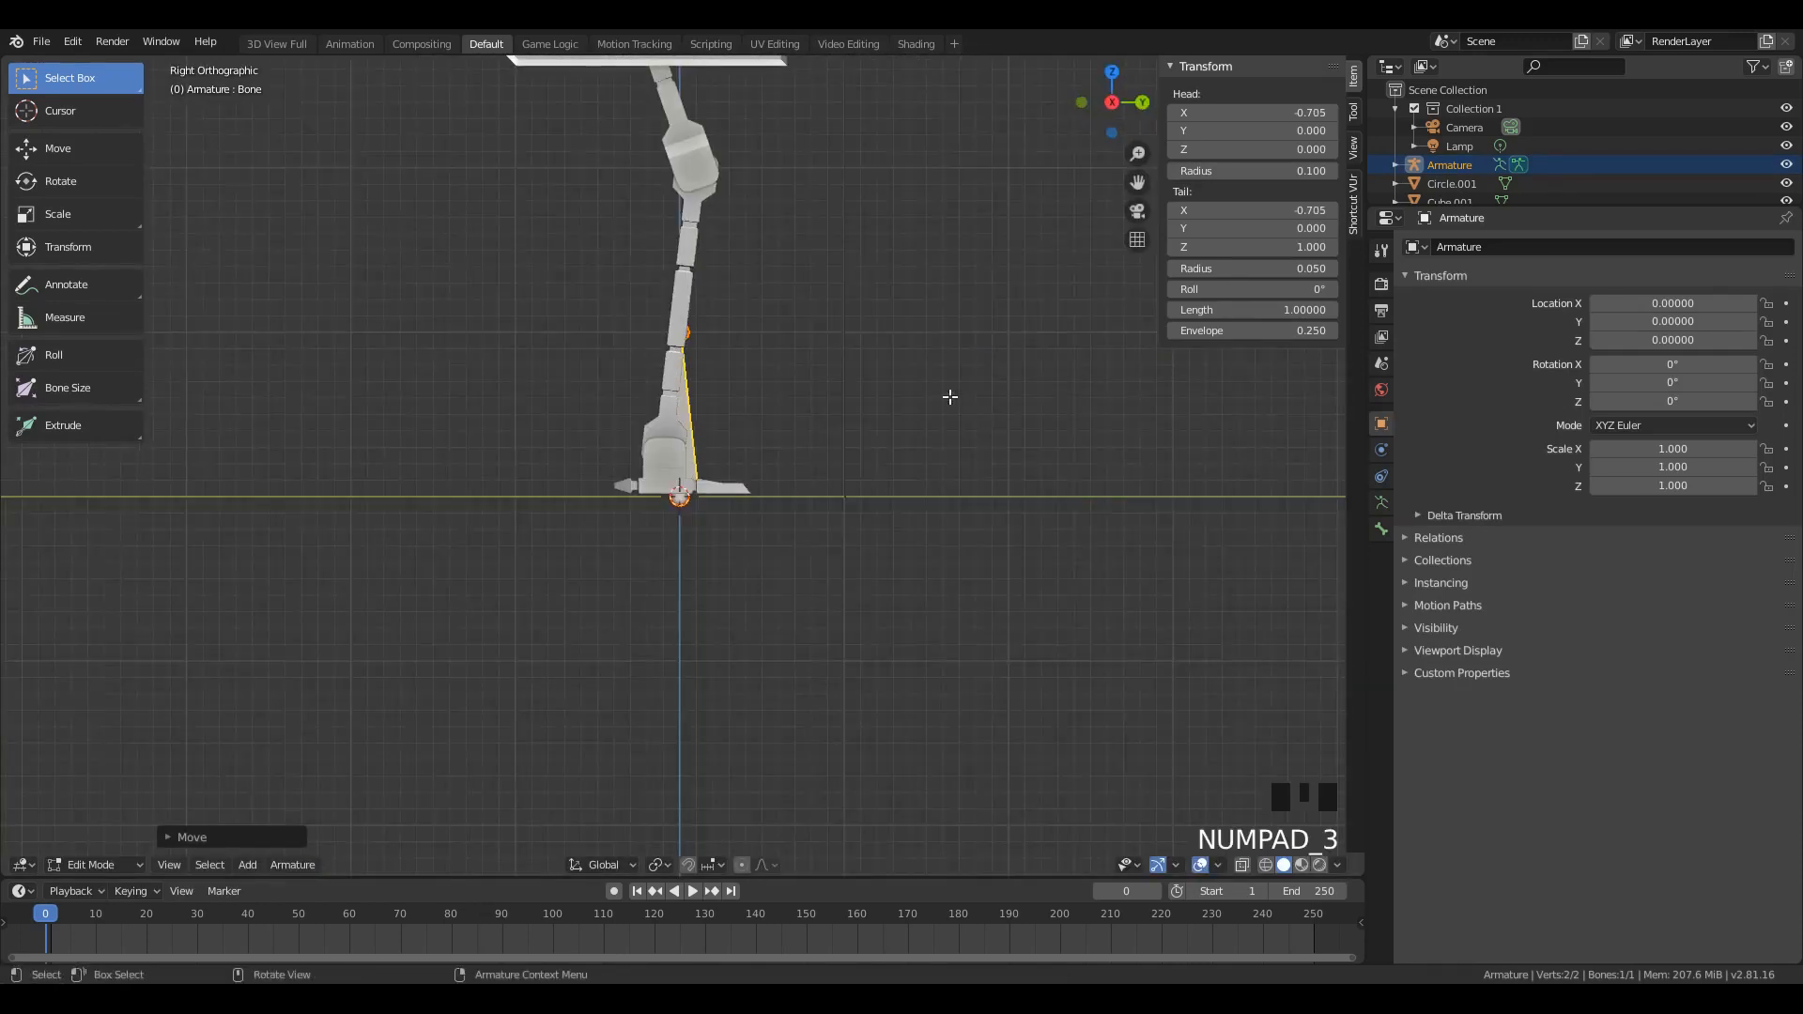
pyautogui.moveTo(734, 340); pyautogui.dragTo(620, 363, button='middle')
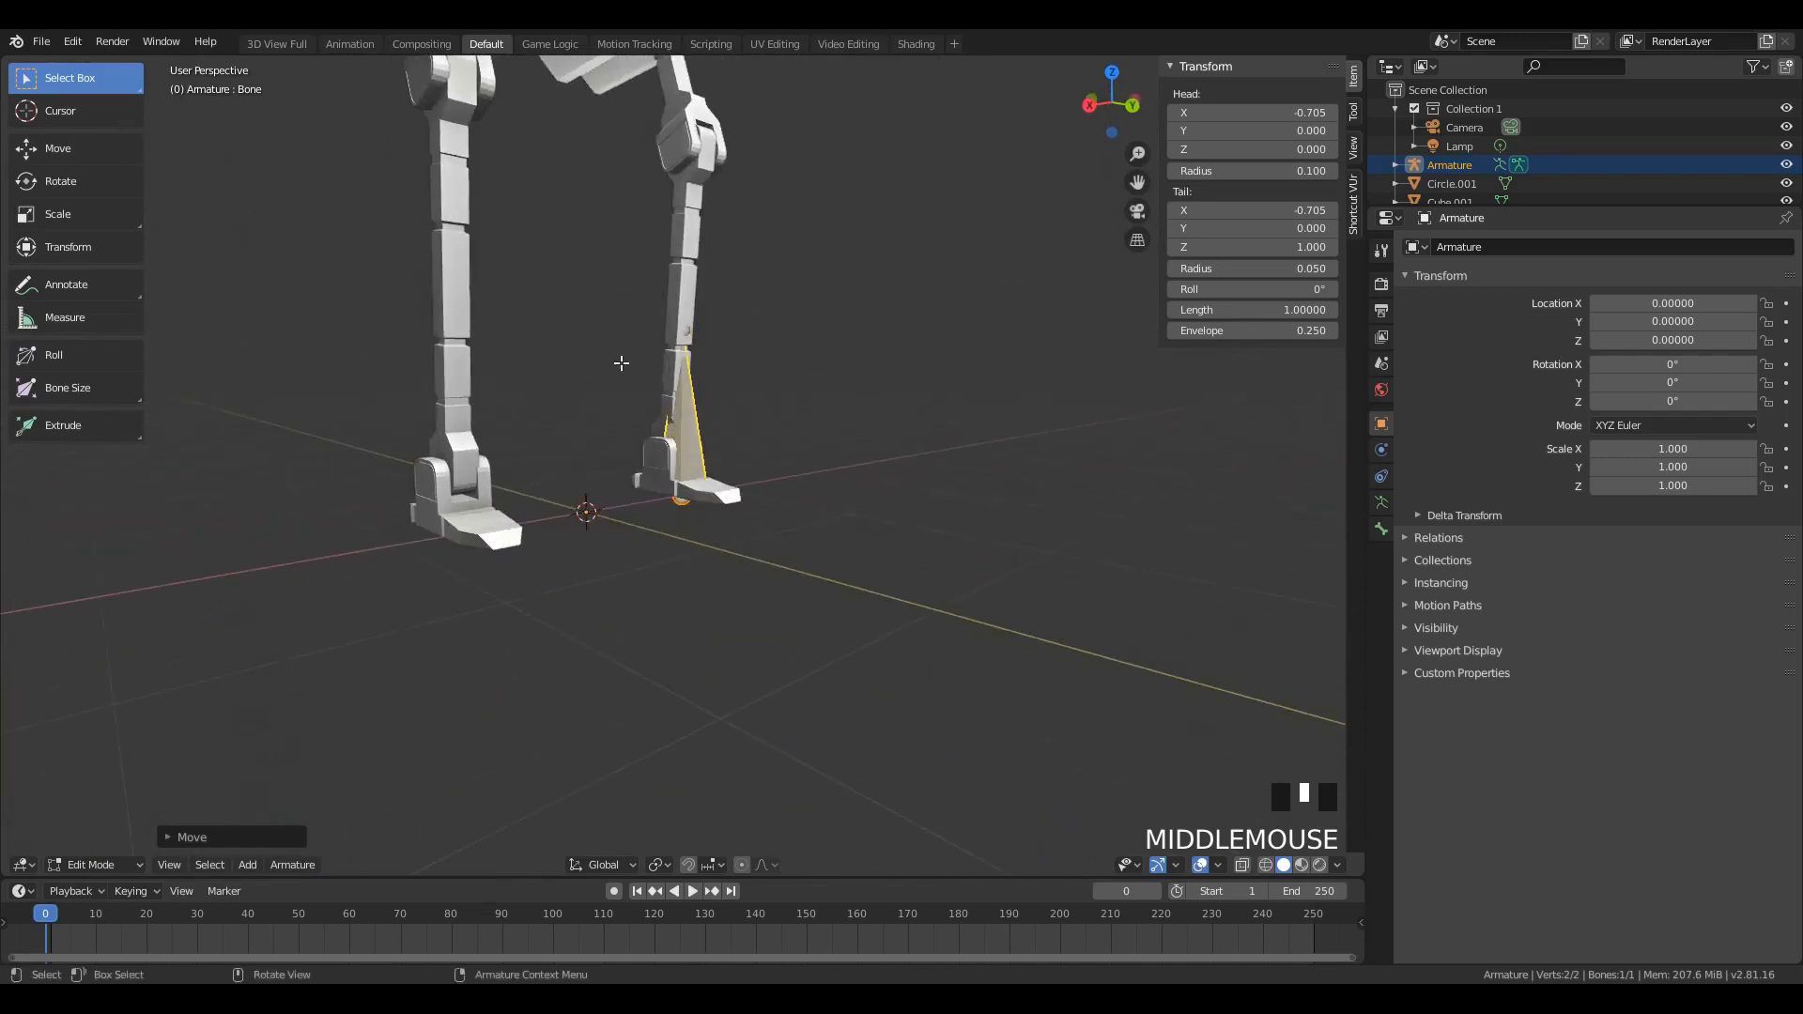
# Step: Delete the bone beside the leg and add a new bone at the origin within the same armature
pyautogui.hotkey('alt', 'g')
pyautogui.press('x')
pyautogui.click(751, 419)
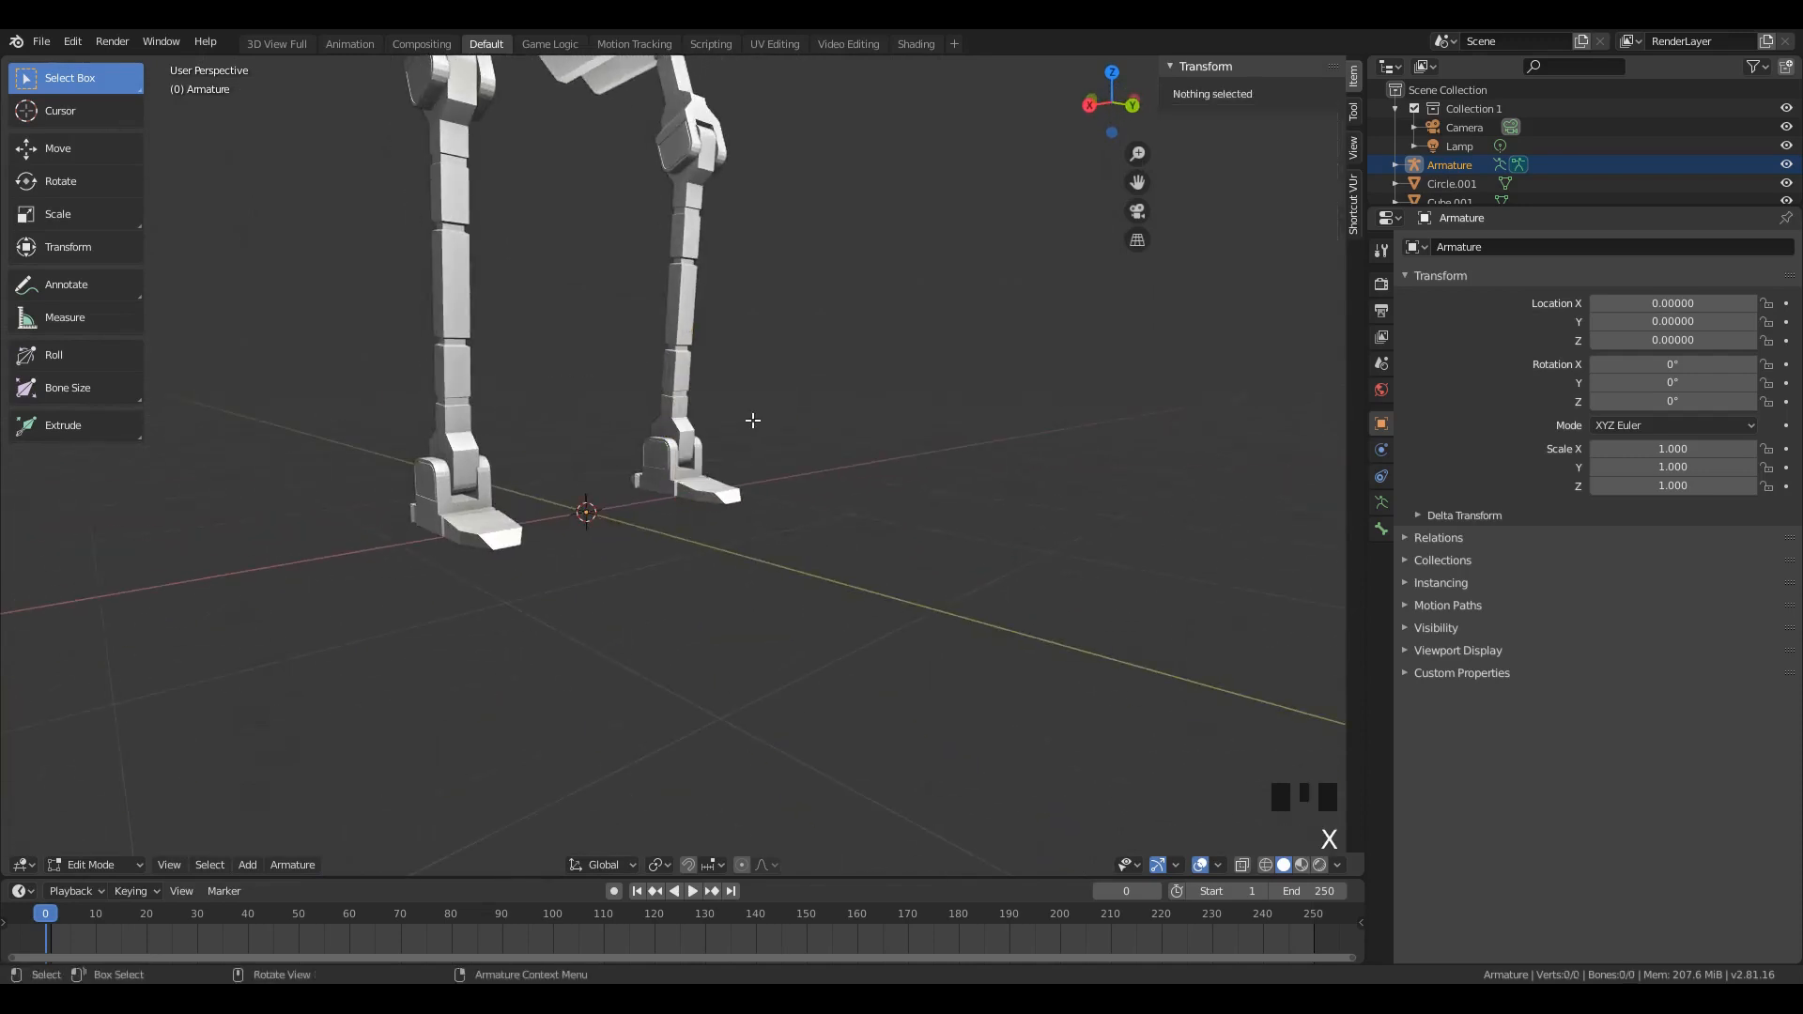
pyautogui.press('Tab')
pyautogui.press('Tab')
pyautogui.hotkey('shift', 'a')
pyautogui.moveTo(650, 410); pyautogui.dragTo(590, 441, button='middle')
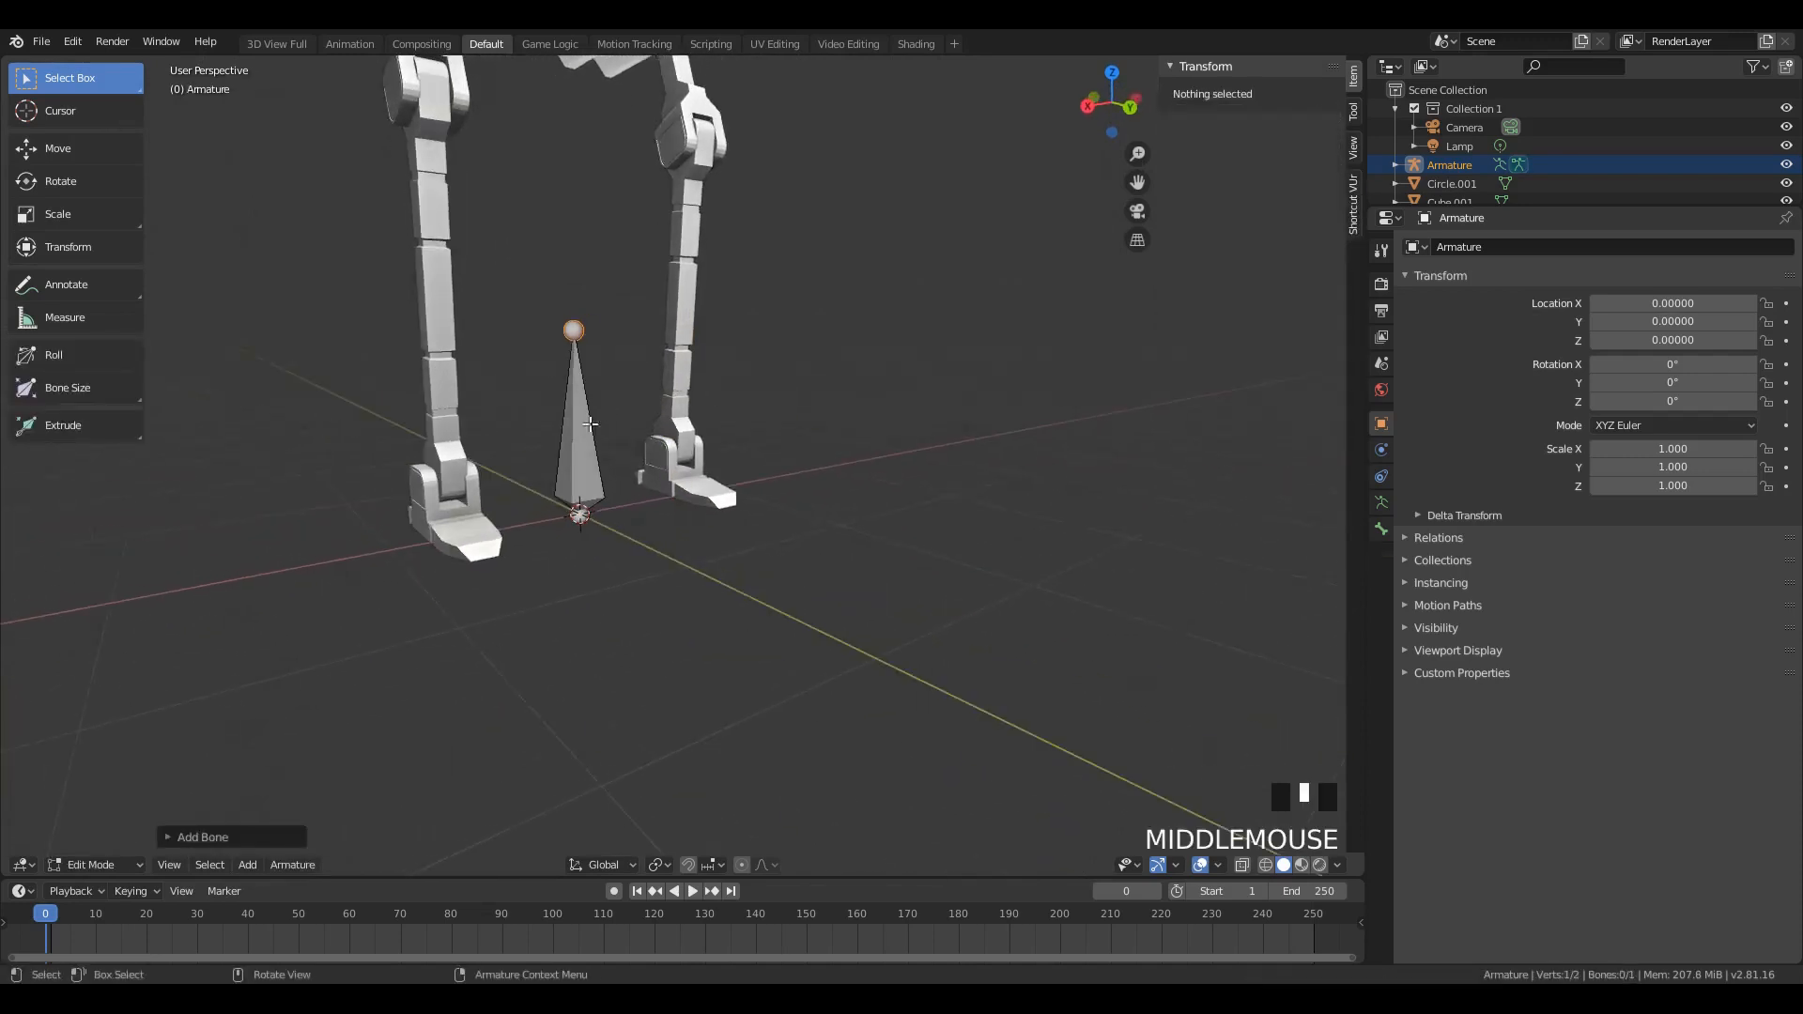
# Step: Raise the bone along Z into the robot's body so that its head sits at about Z 3.1
pyautogui.scroll(-5, 590, 440)
pyautogui.press('KP_3')
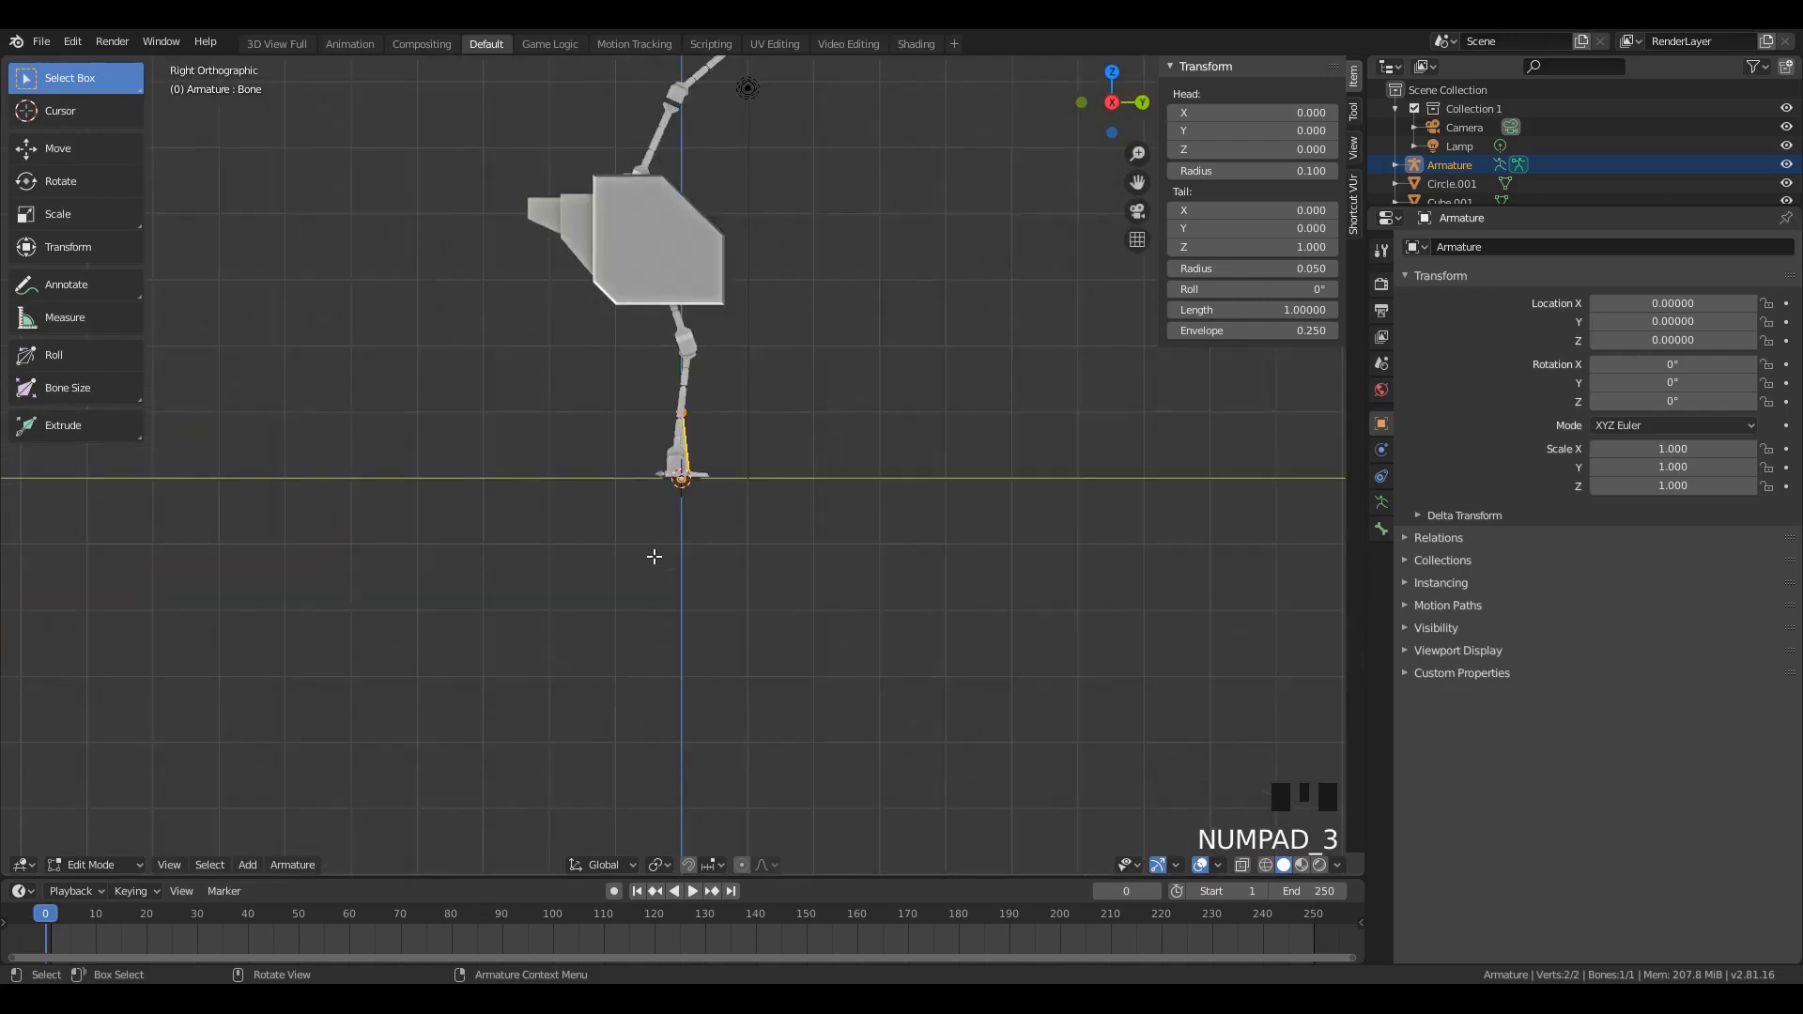
pyautogui.press('KP_1')
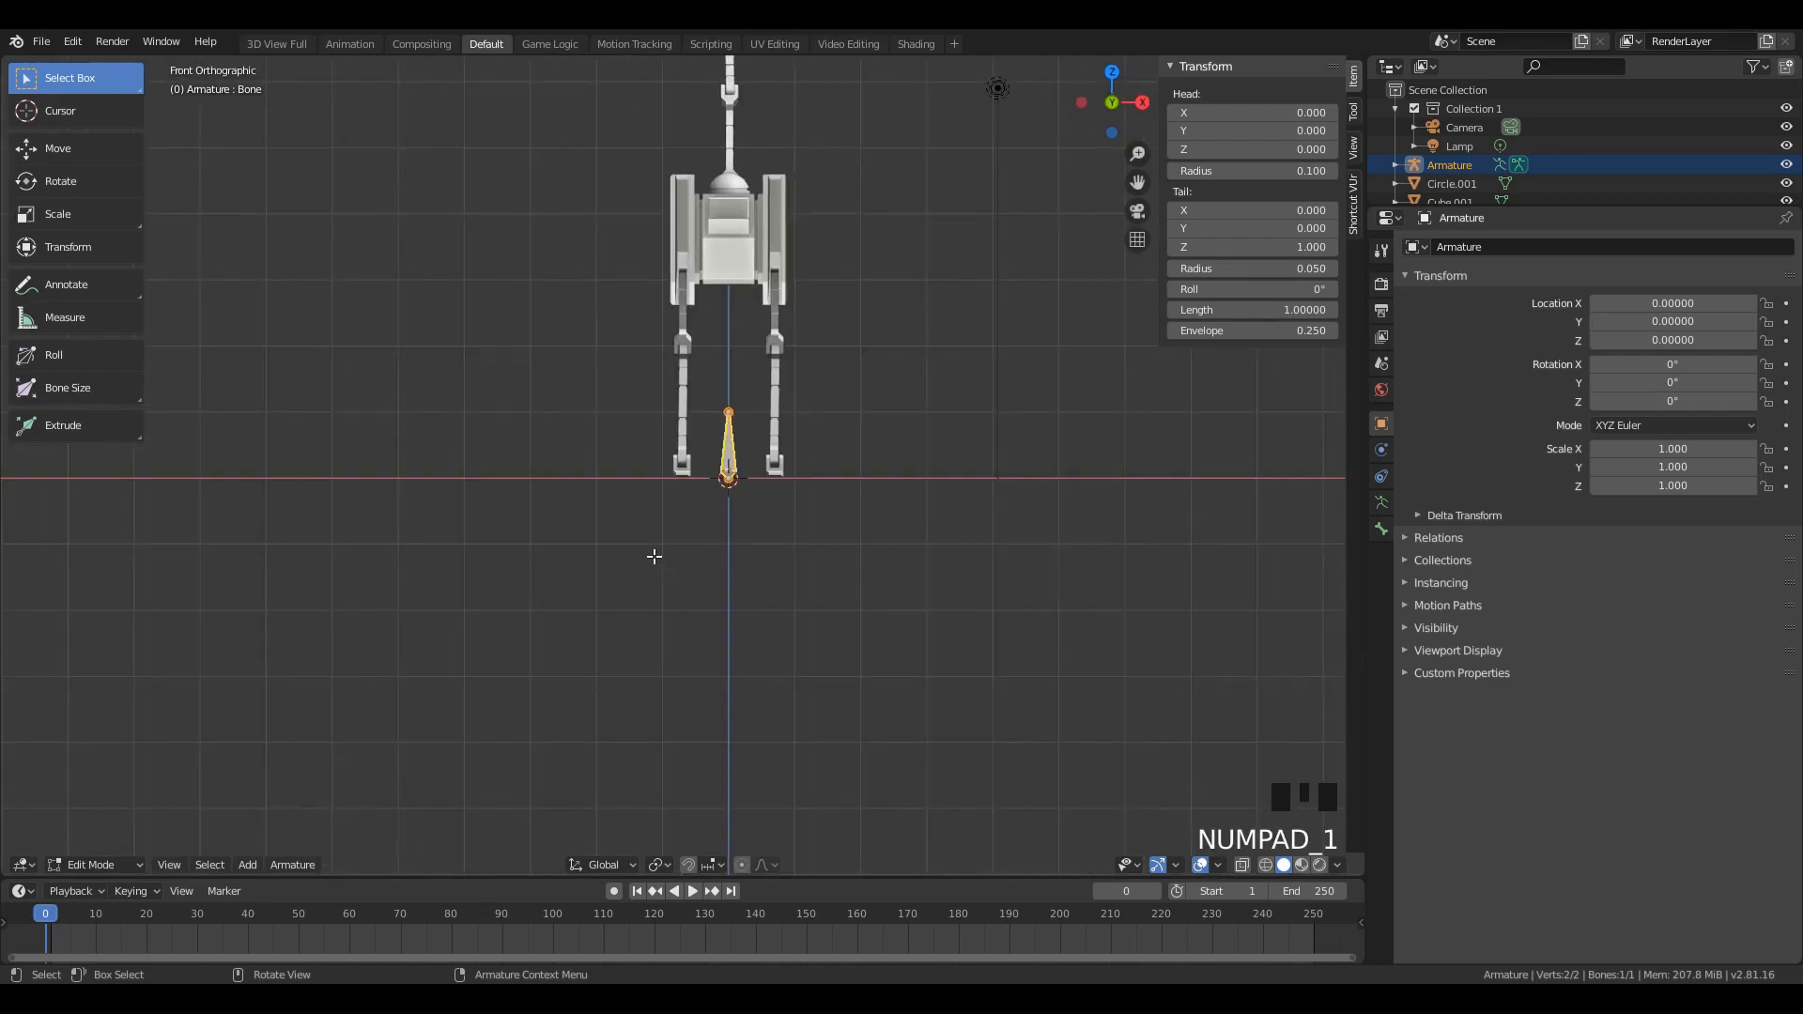
pyautogui.press('KP_3')
pyautogui.press('KP_1')
pyautogui.scroll(3, 945, 542)
pyautogui.scroll(-2, 841, 494)
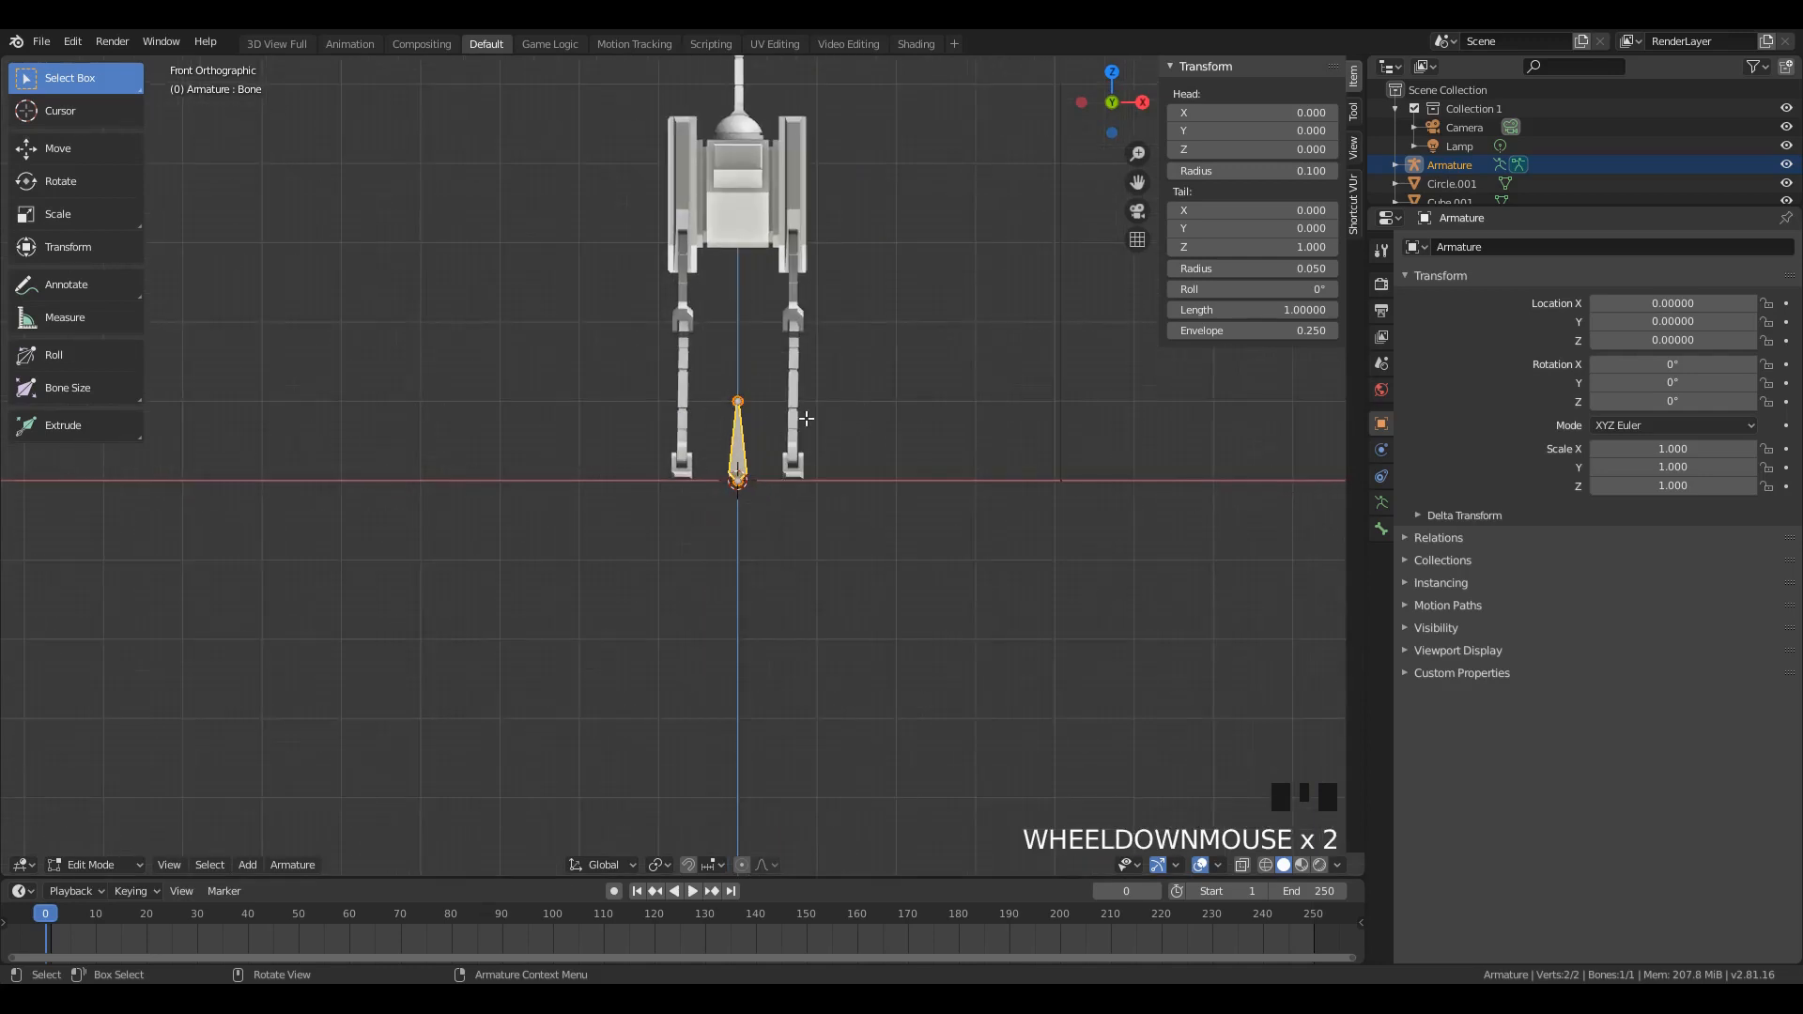
pyautogui.scroll(-2, 807, 419)
pyautogui.press('g')
pyautogui.press('z')
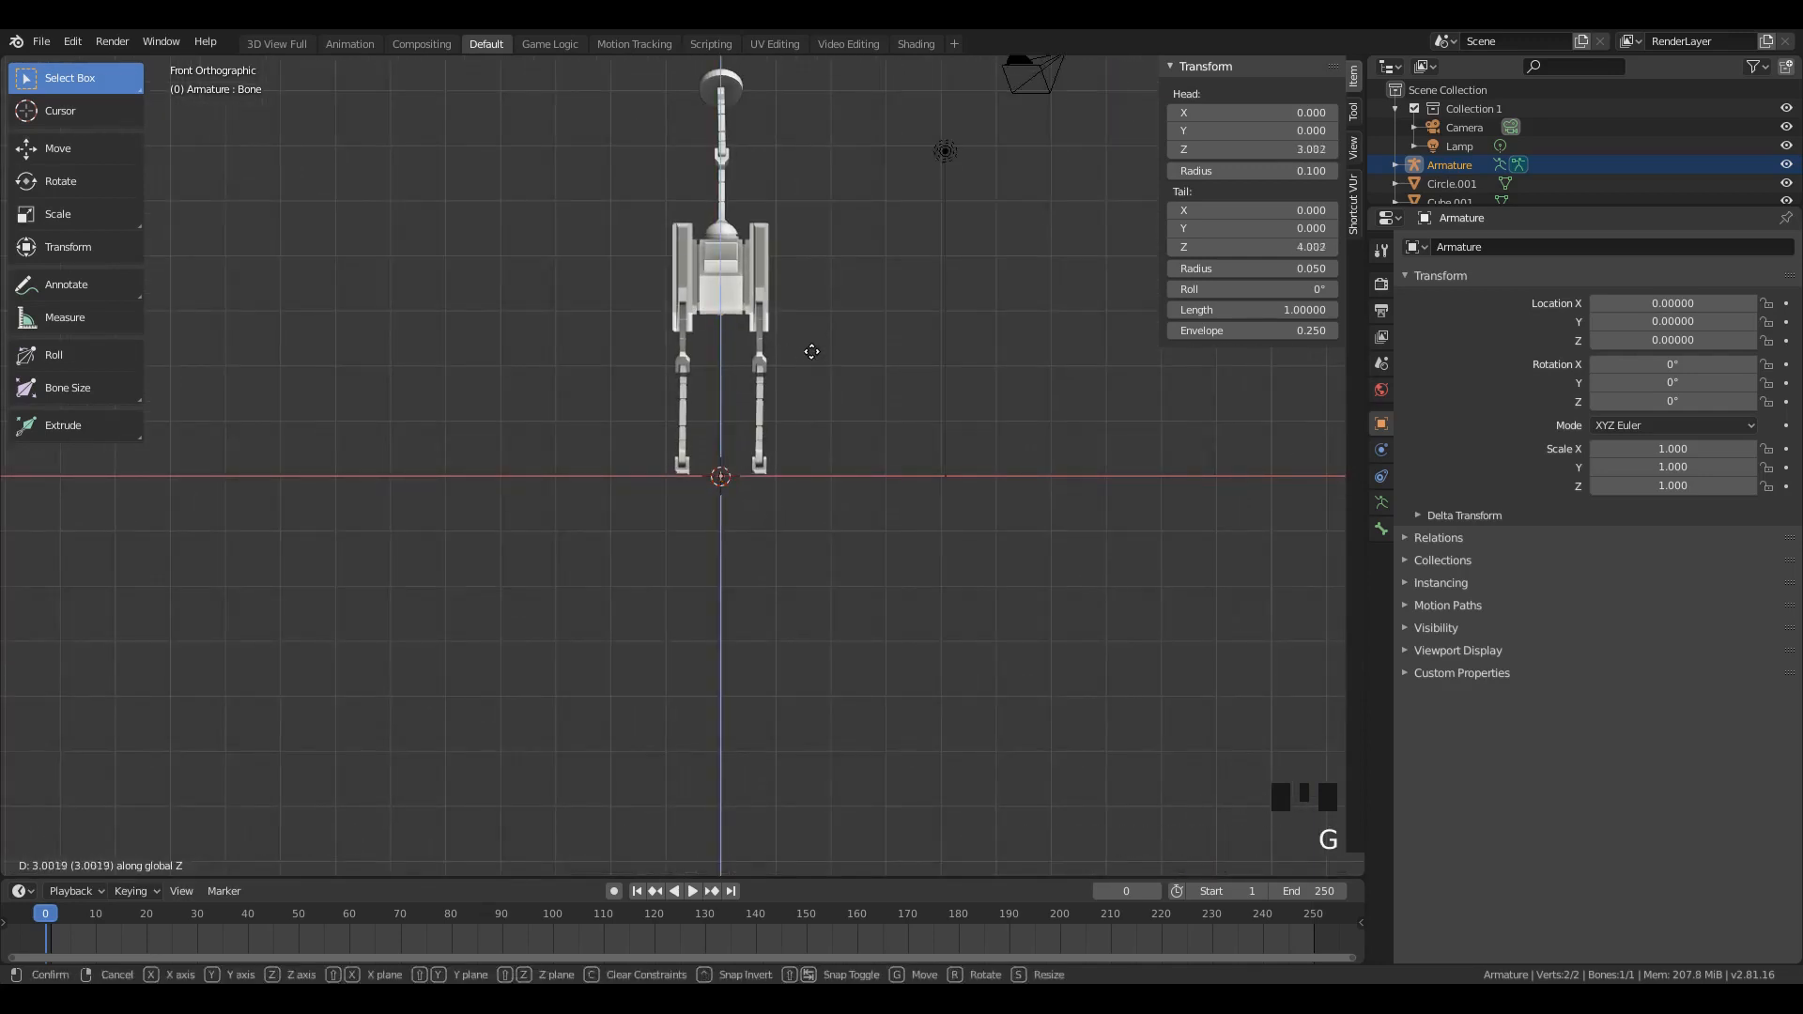
pyautogui.click(811, 346)
# Step: Show the model in wireframe in the right orthographic view to reveal the bone inside the body
pyautogui.moveTo(811, 344); pyautogui.dragTo(826, 287, button='middle')
pyautogui.press('z')
pyautogui.click(971, 271)
pyautogui.moveTo(971, 271); pyautogui.dragTo(724, 308, button='middle')
pyautogui.press('z')
pyautogui.press('KP_1')
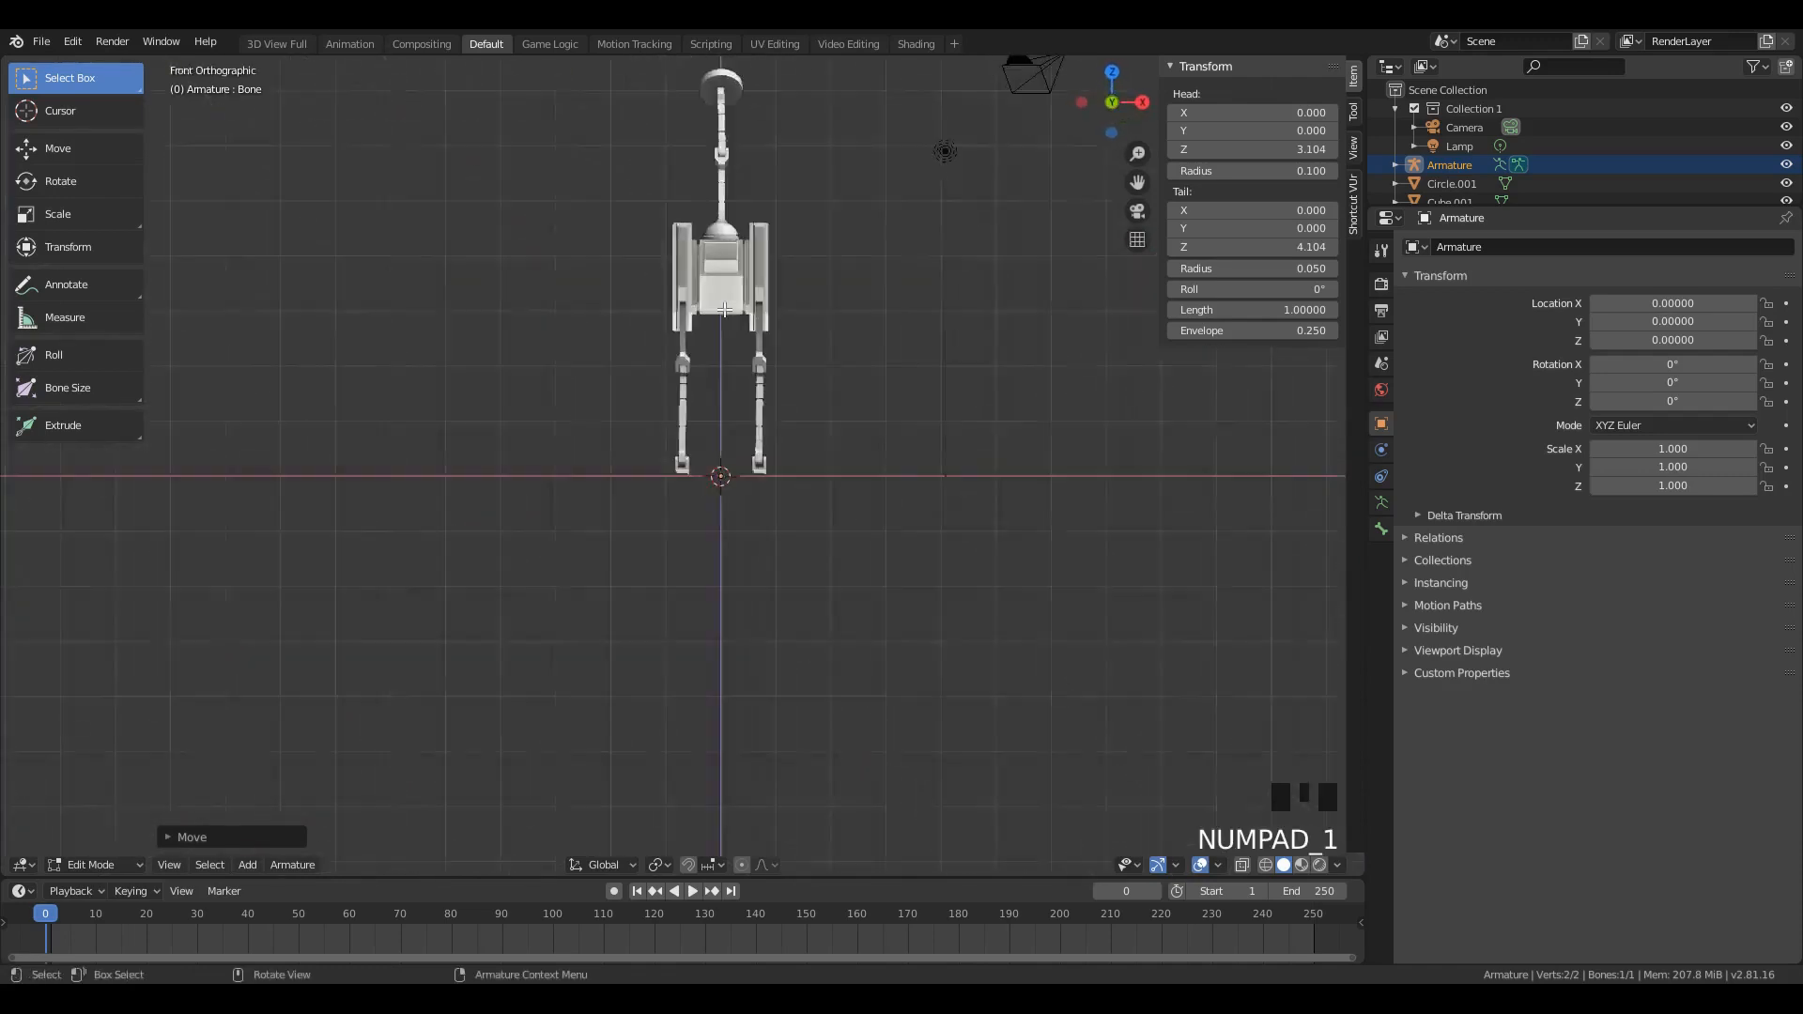
pyautogui.press('KP_3')
pyautogui.press('z')
pyautogui.click(845, 315)
pyautogui.scroll(3, 695, 244)
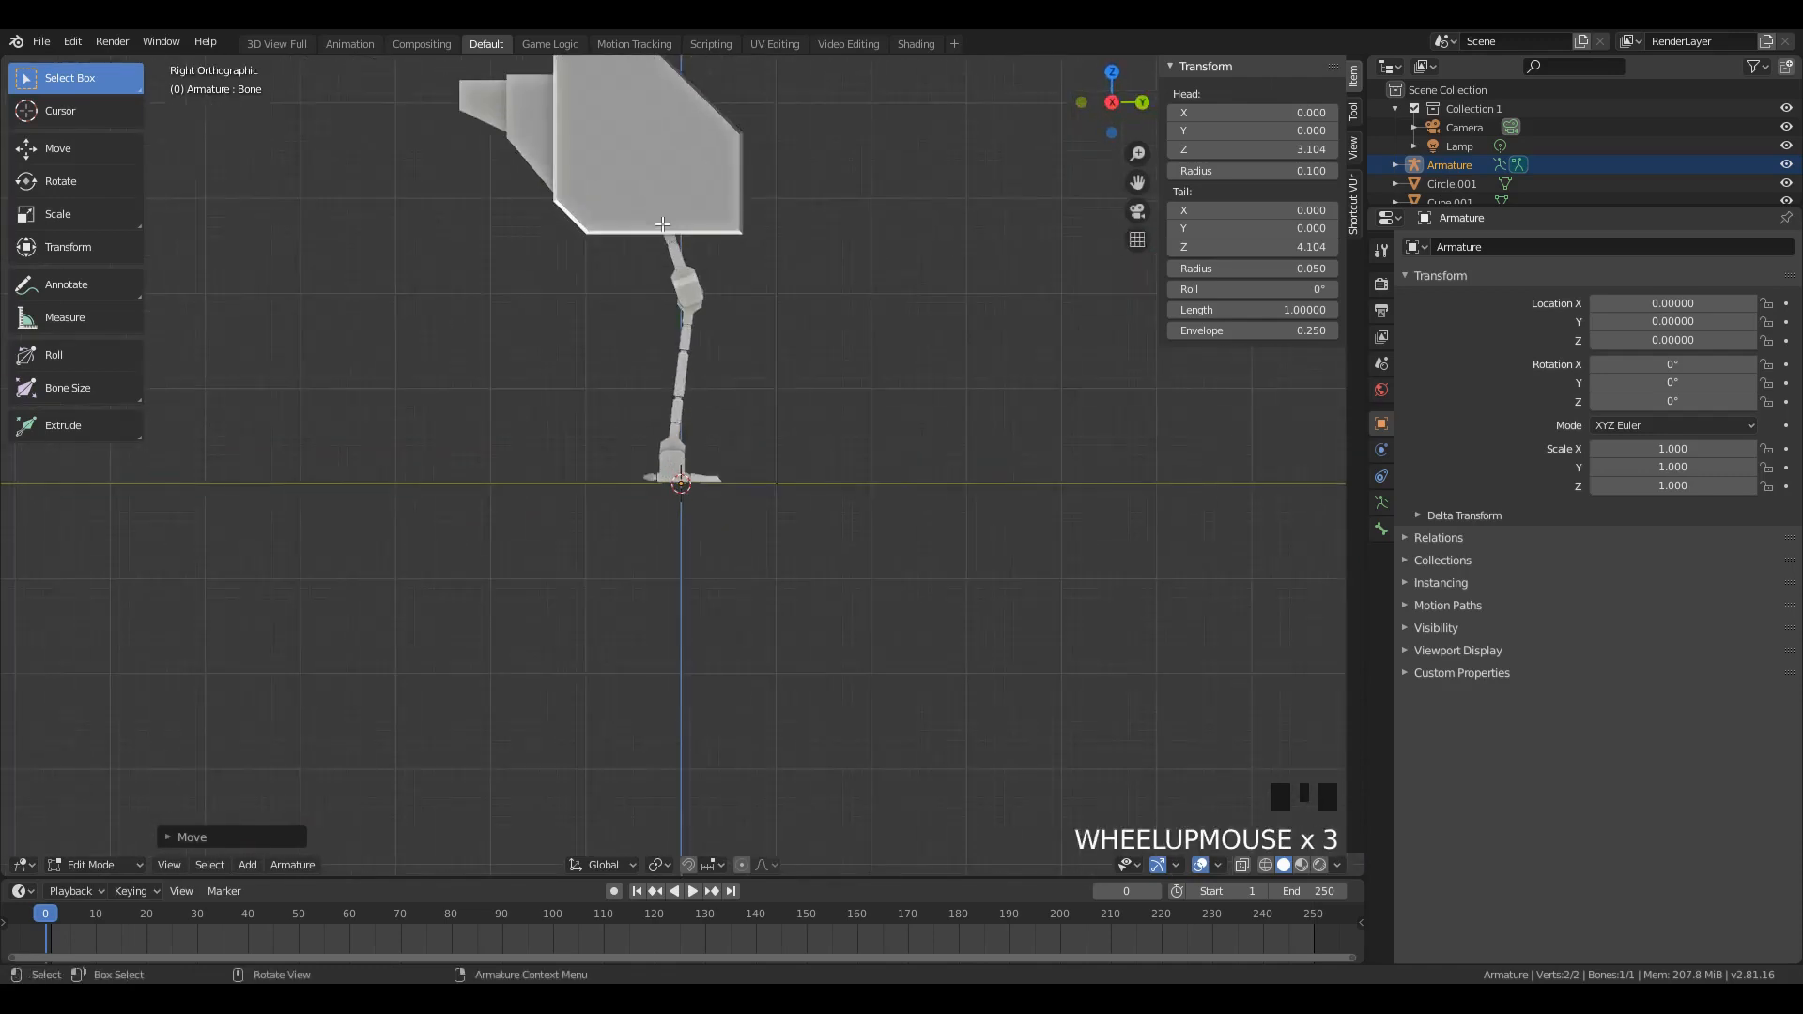
pyautogui.press('z')
pyautogui.click(505, 237)
# Step: Reposition the body bone in the side view so that its head sits at about Y -0.83, Z 3.06
pyautogui.click(683, 174)
pyautogui.press('g')
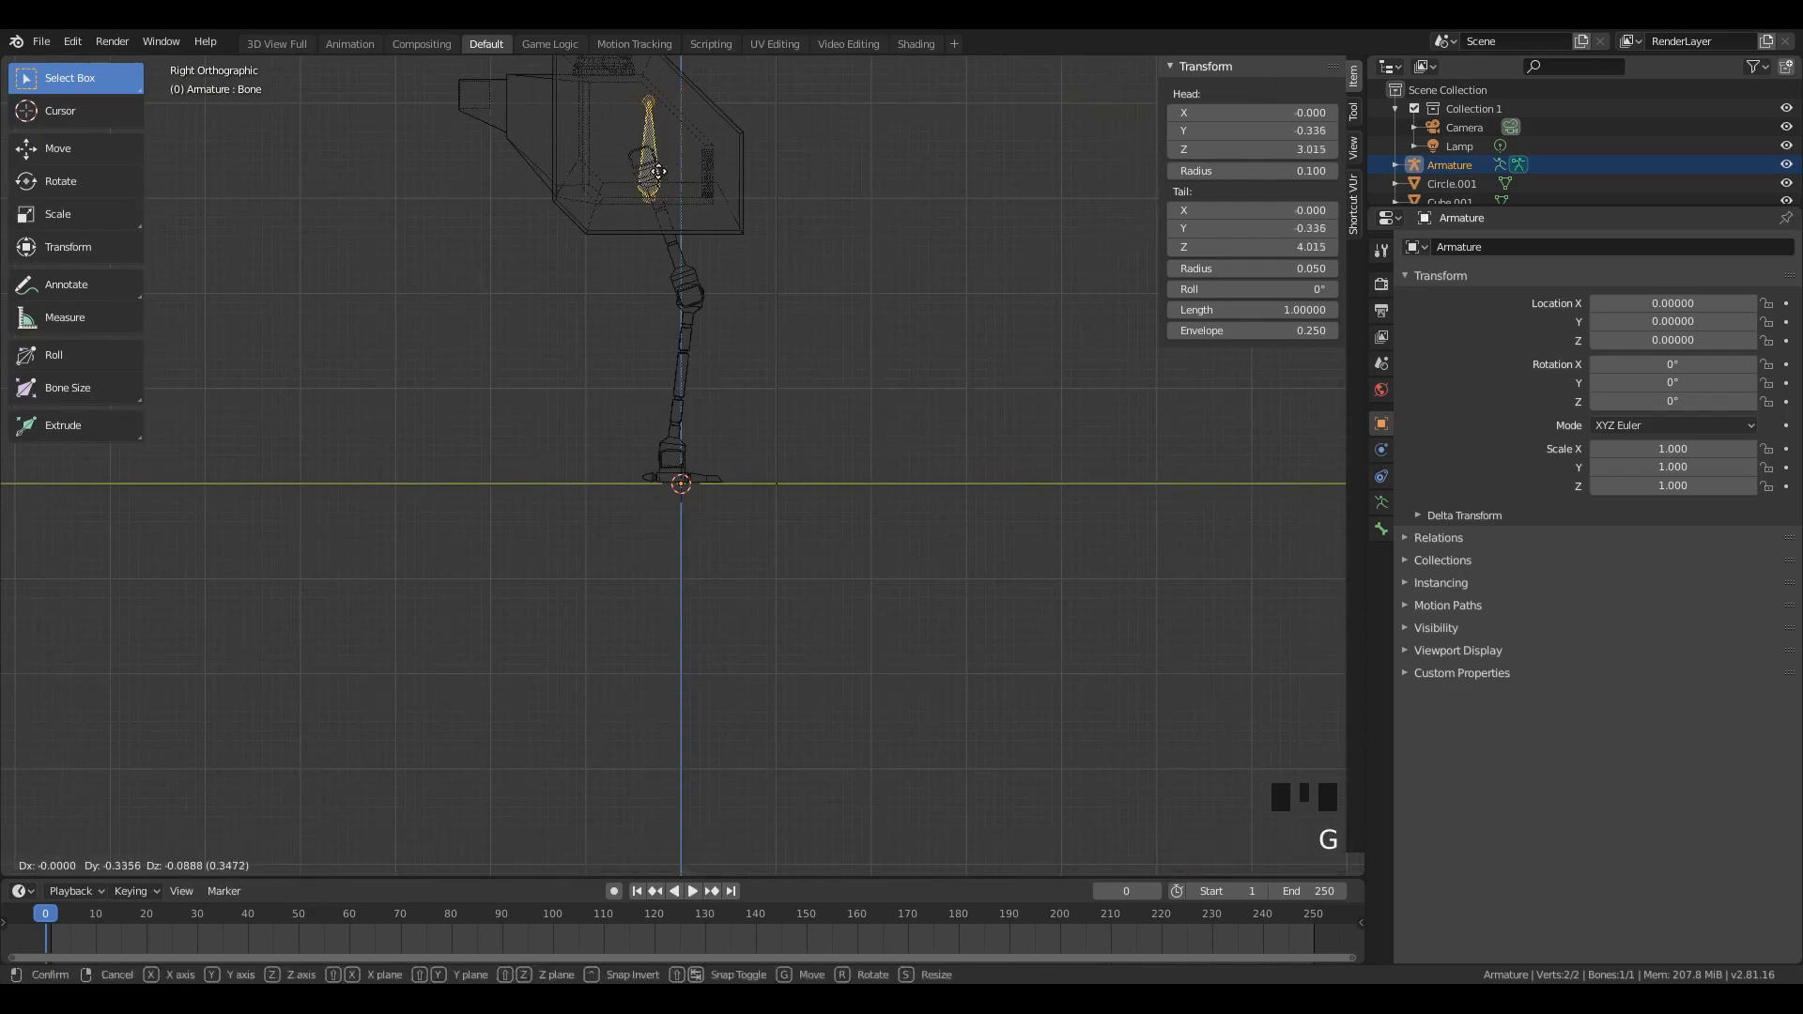
pyautogui.click(639, 166)
pyautogui.scroll(2, 639, 169)
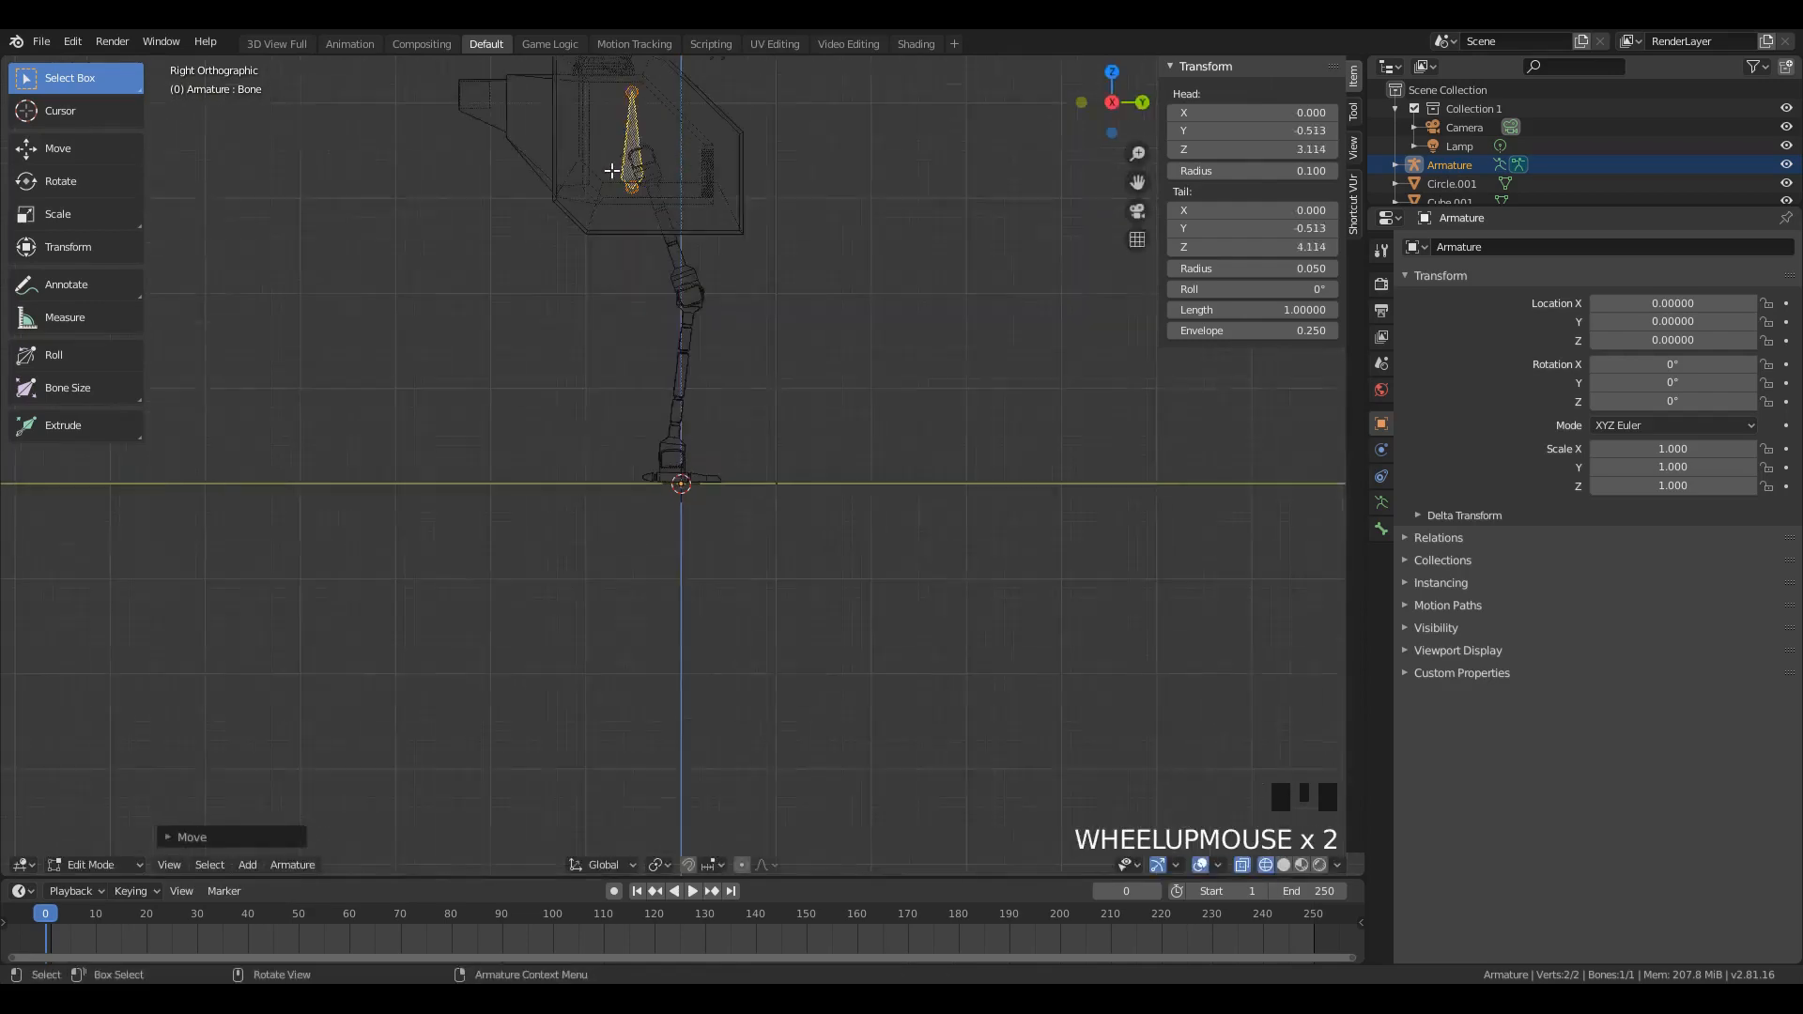
pyautogui.press('g')
pyautogui.click(604, 168)
pyautogui.scroll(-2, 604, 167)
pyautogui.press('g')
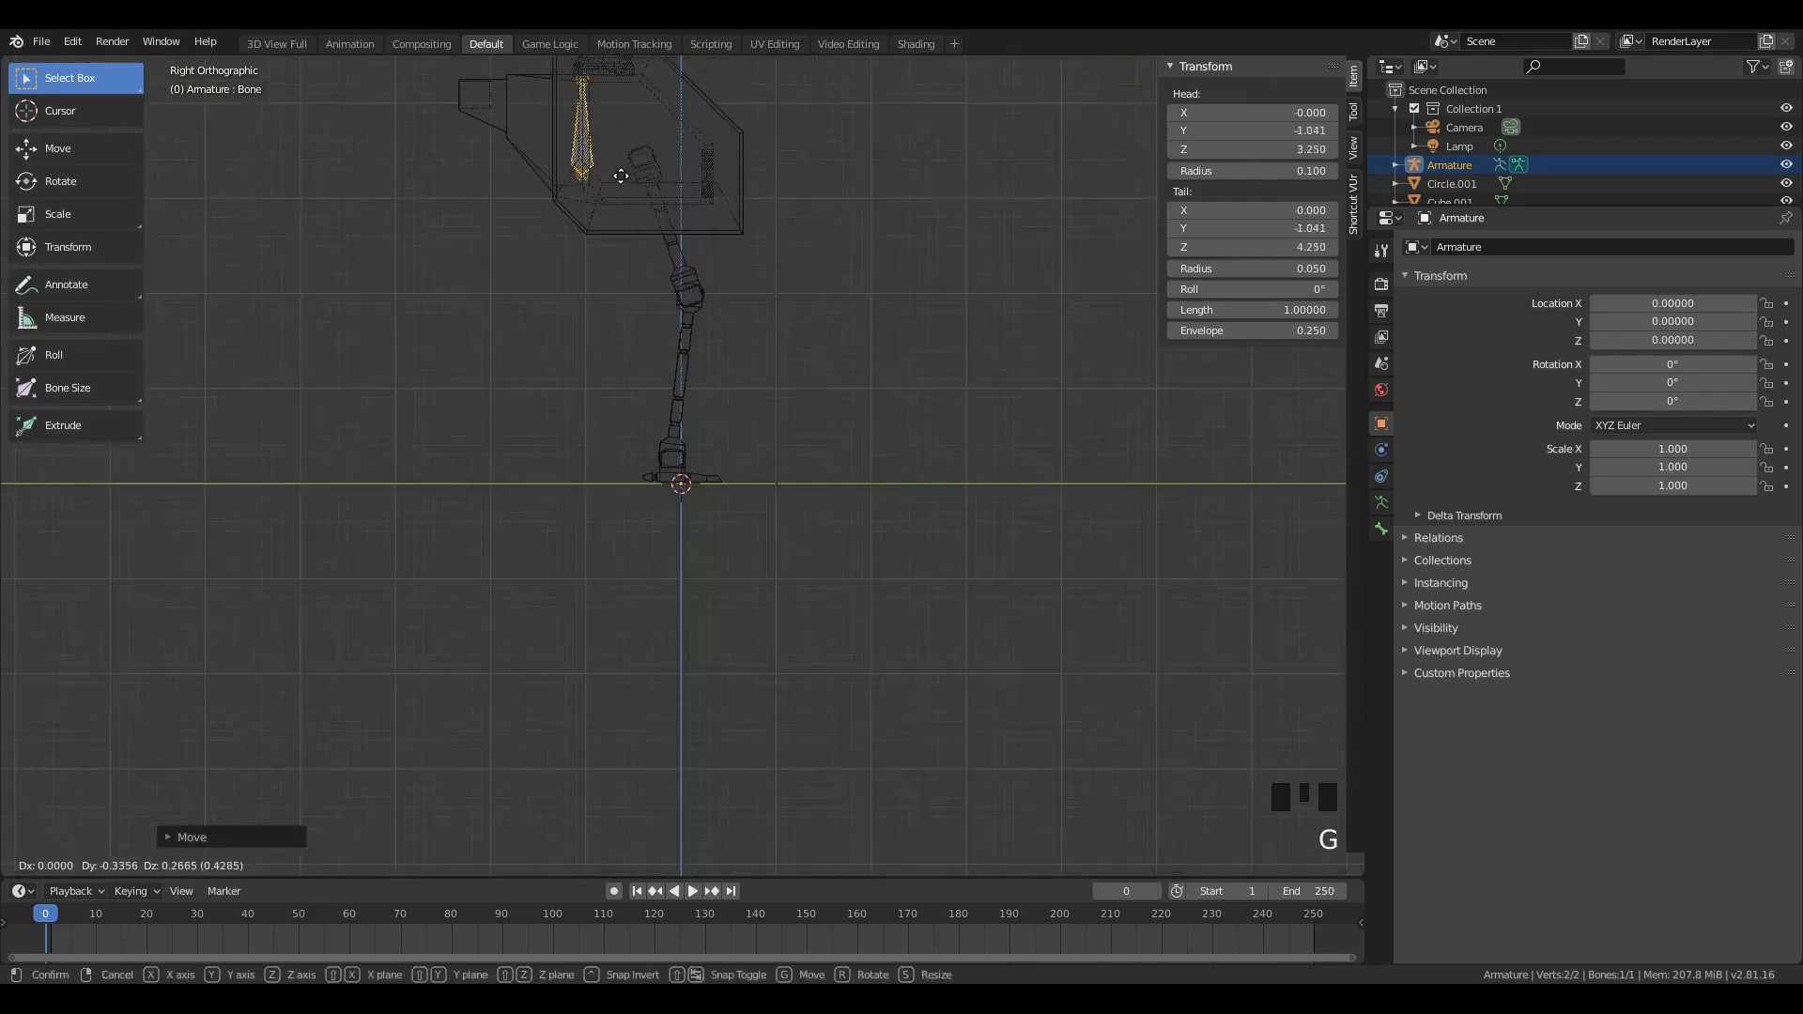
pyautogui.click(638, 169)
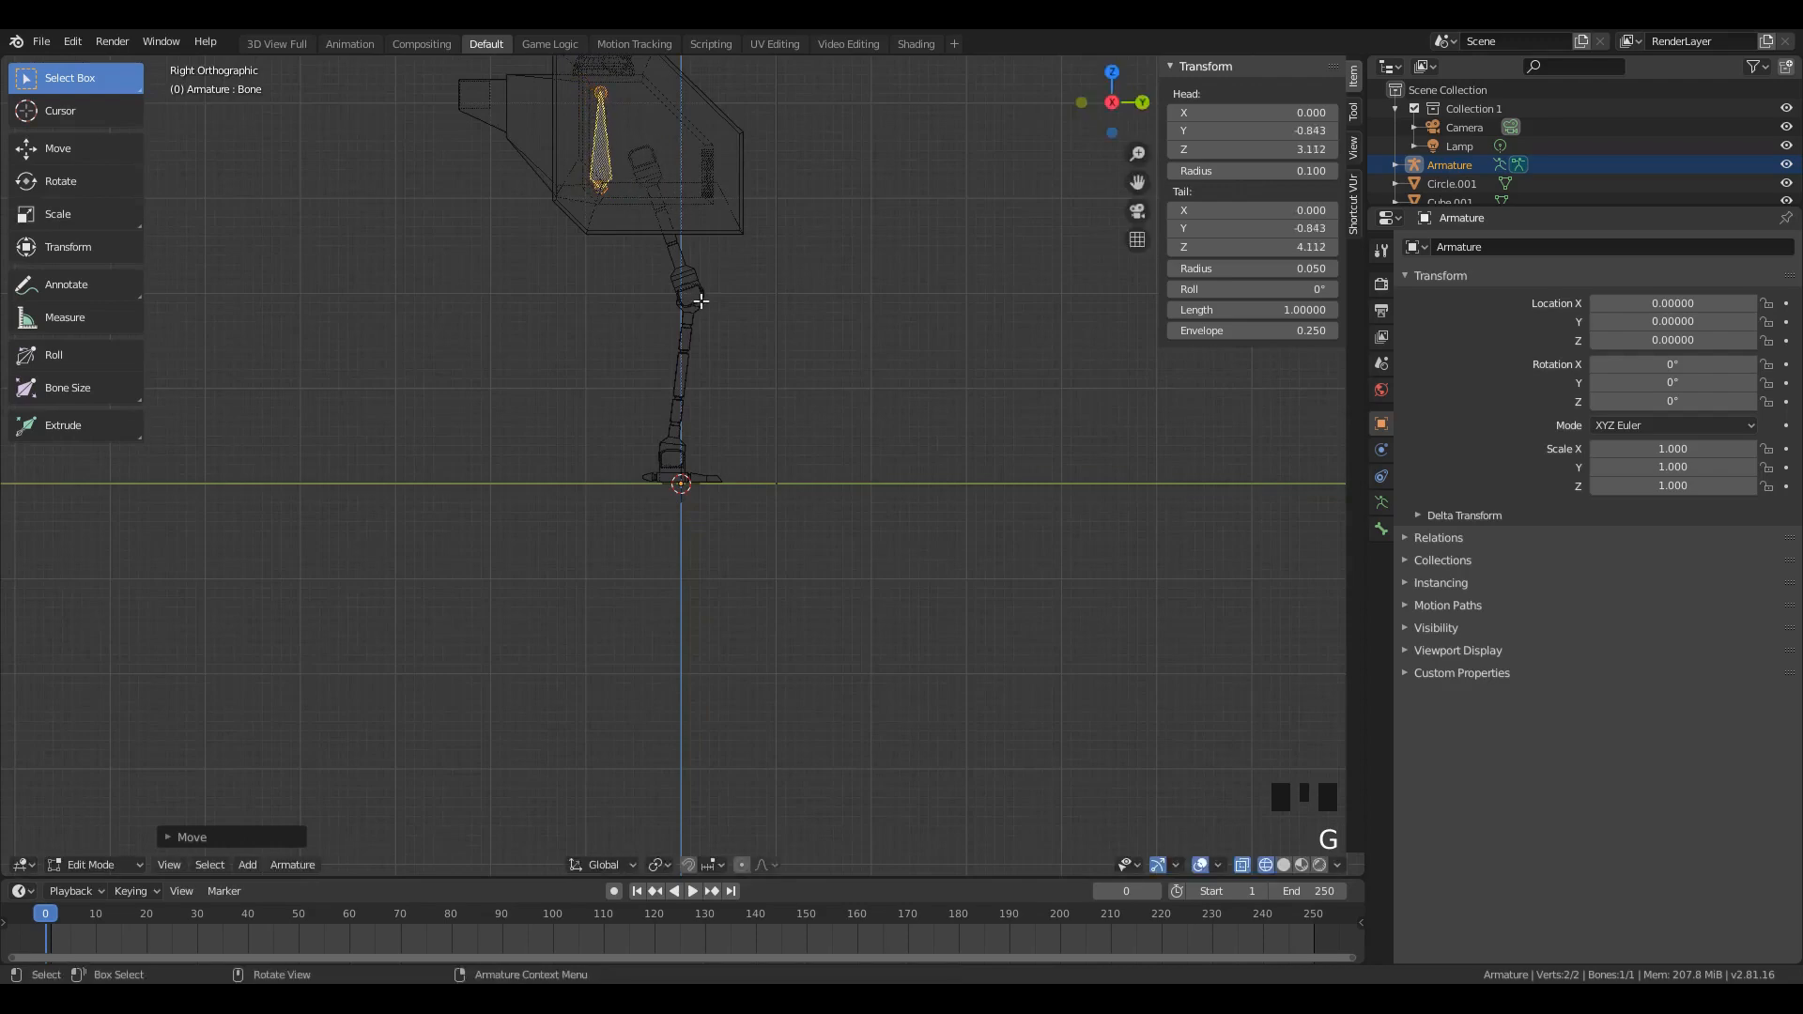
pyautogui.scroll(-4, 671, 256)
pyautogui.scroll(2, 682, 182)
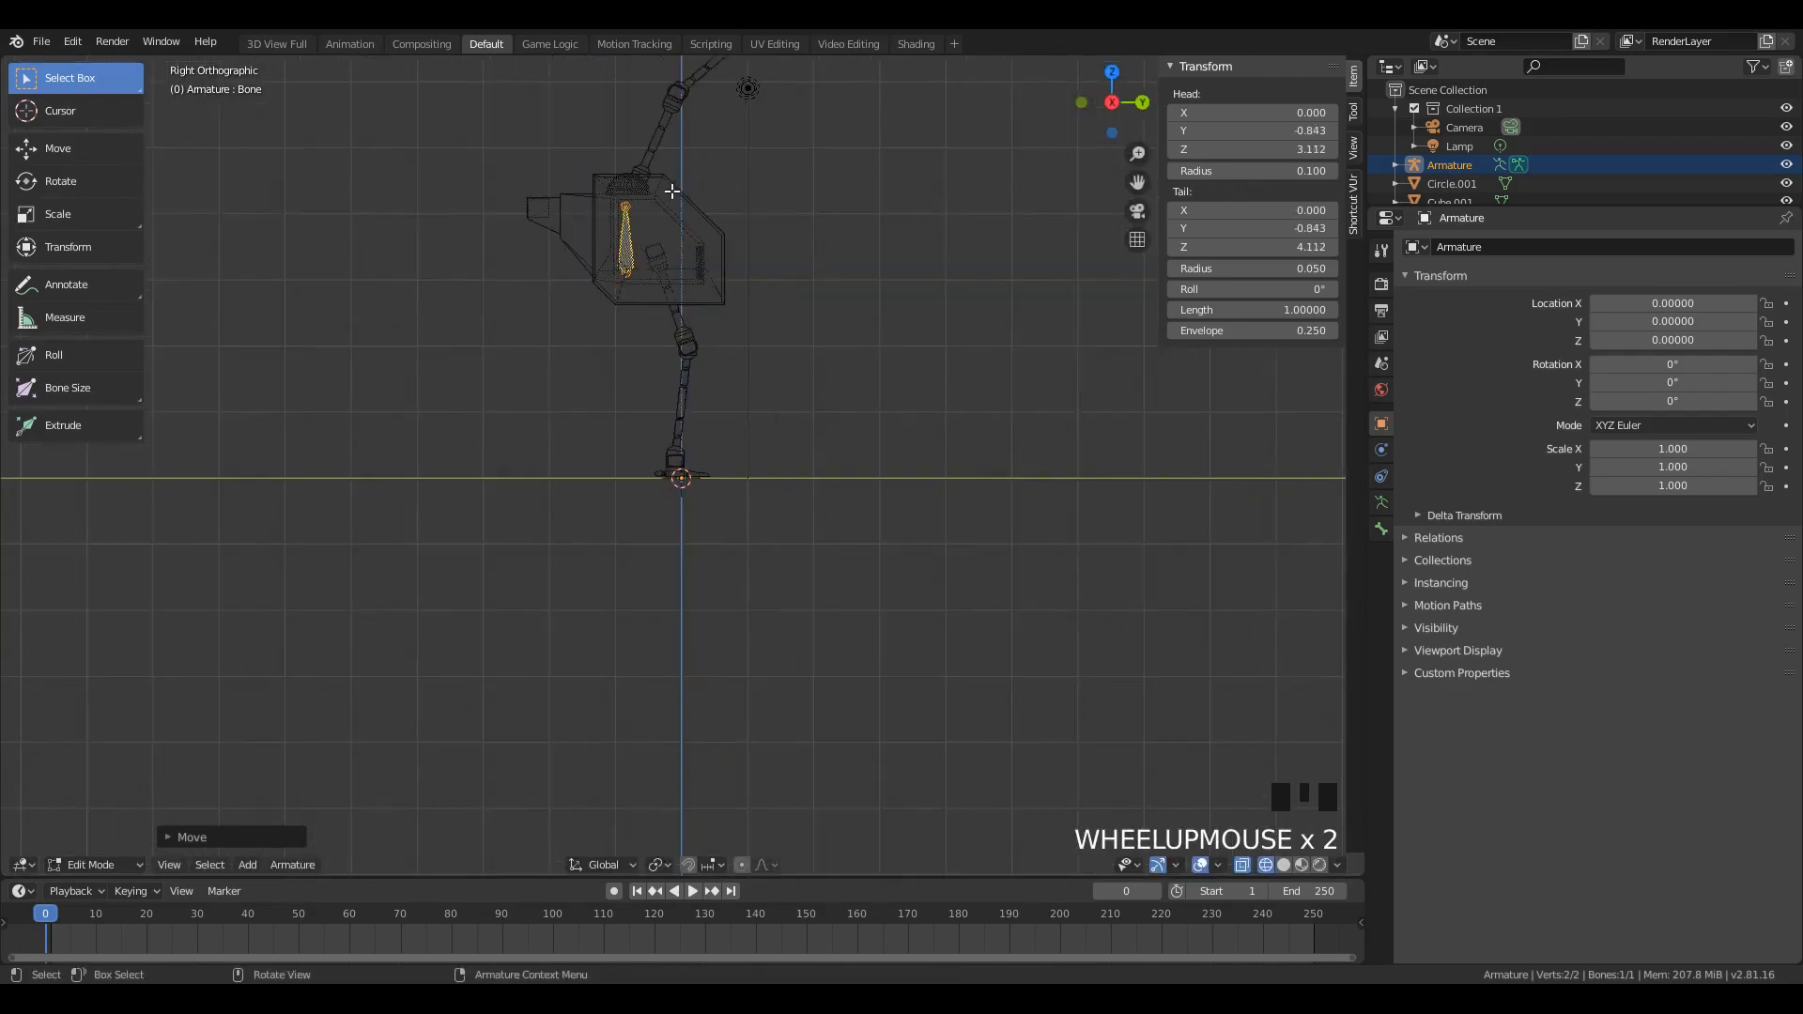
pyautogui.press('g')
pyautogui.click(685, 199)
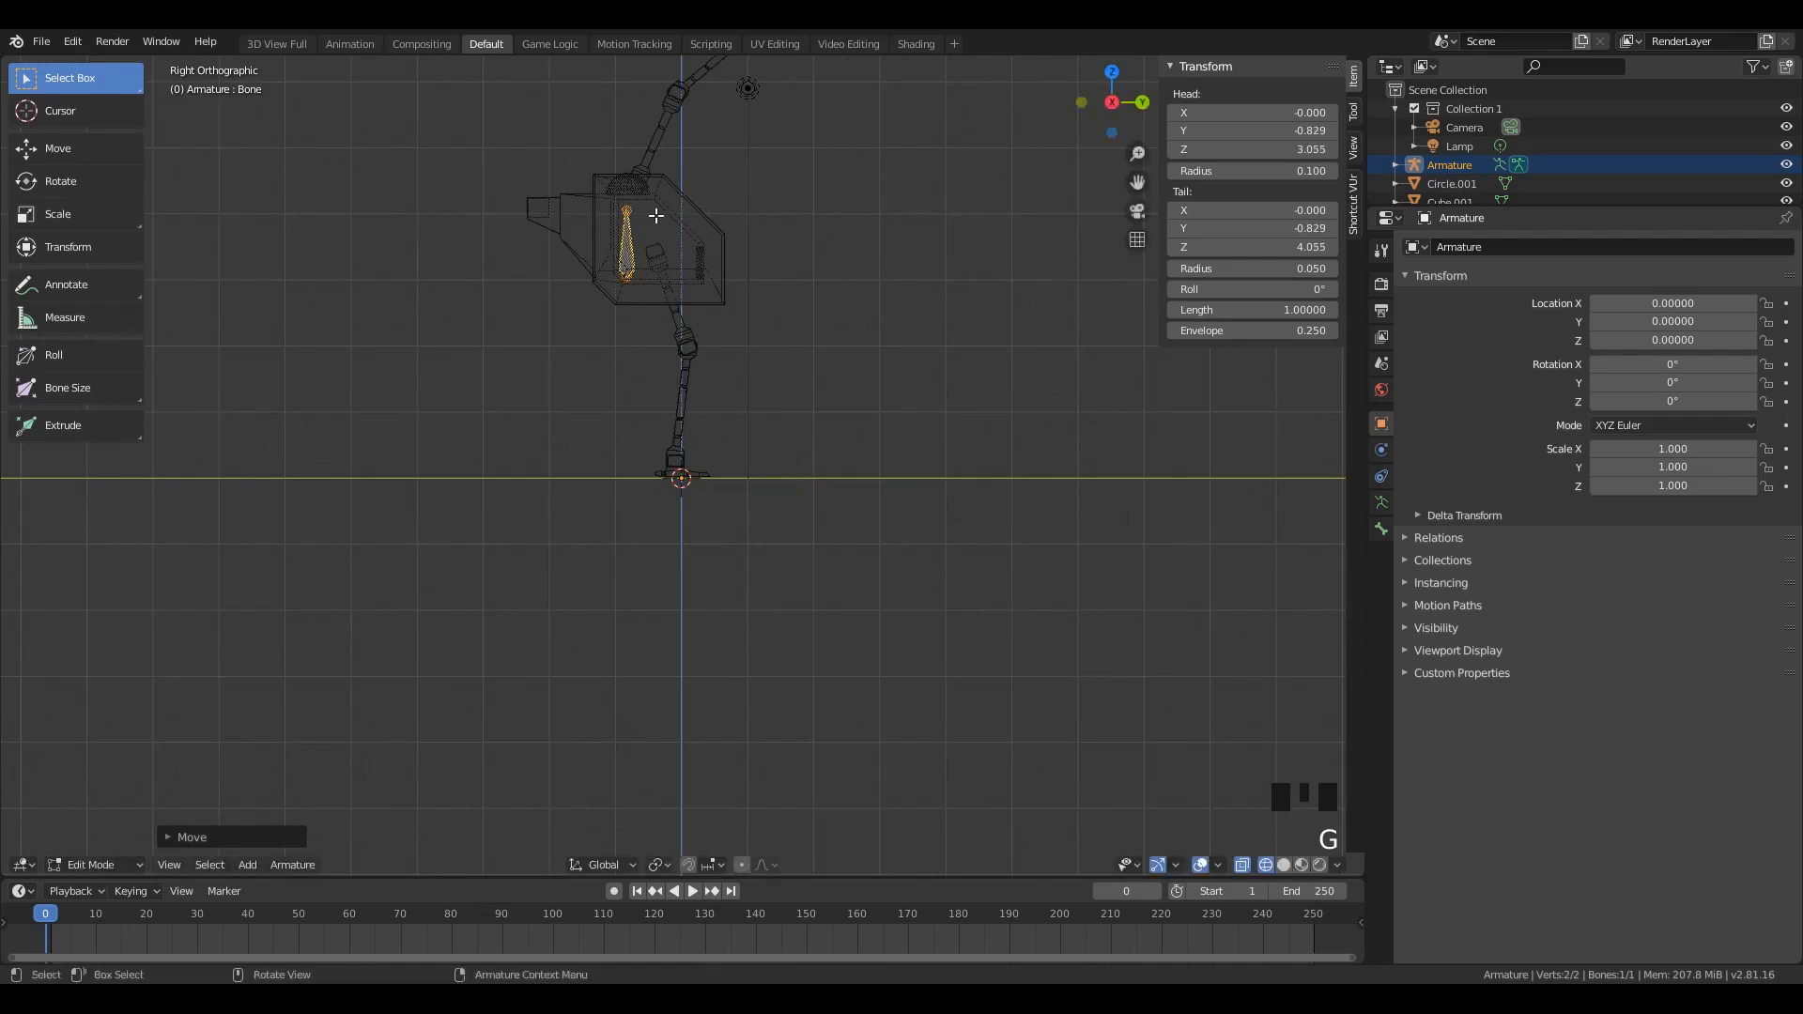
# Step: Duplicate the body bone and place the copy above the body, with its head at about Y -0.60, Z 4.66
pyautogui.scroll(2, 612, 218)
pyautogui.scroll(-4, 619, 188)
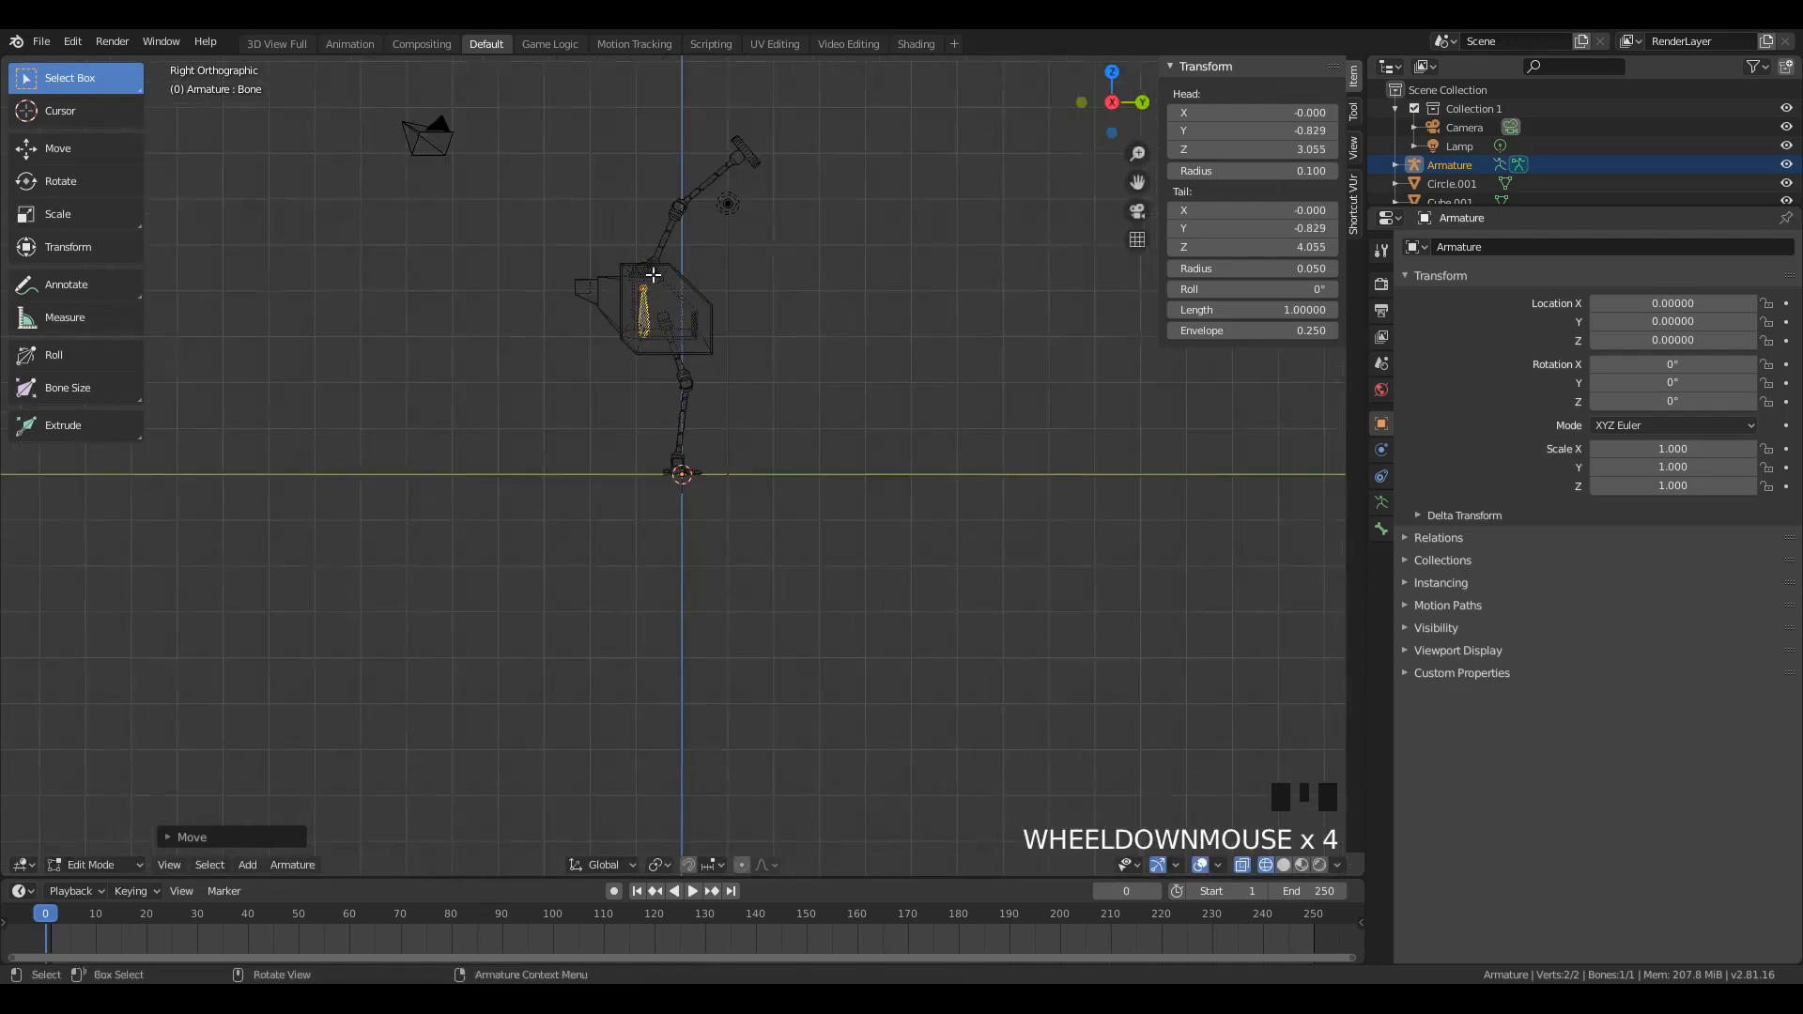
pyautogui.scroll(2, 652, 282)
pyautogui.hotkey('shift', 'd')
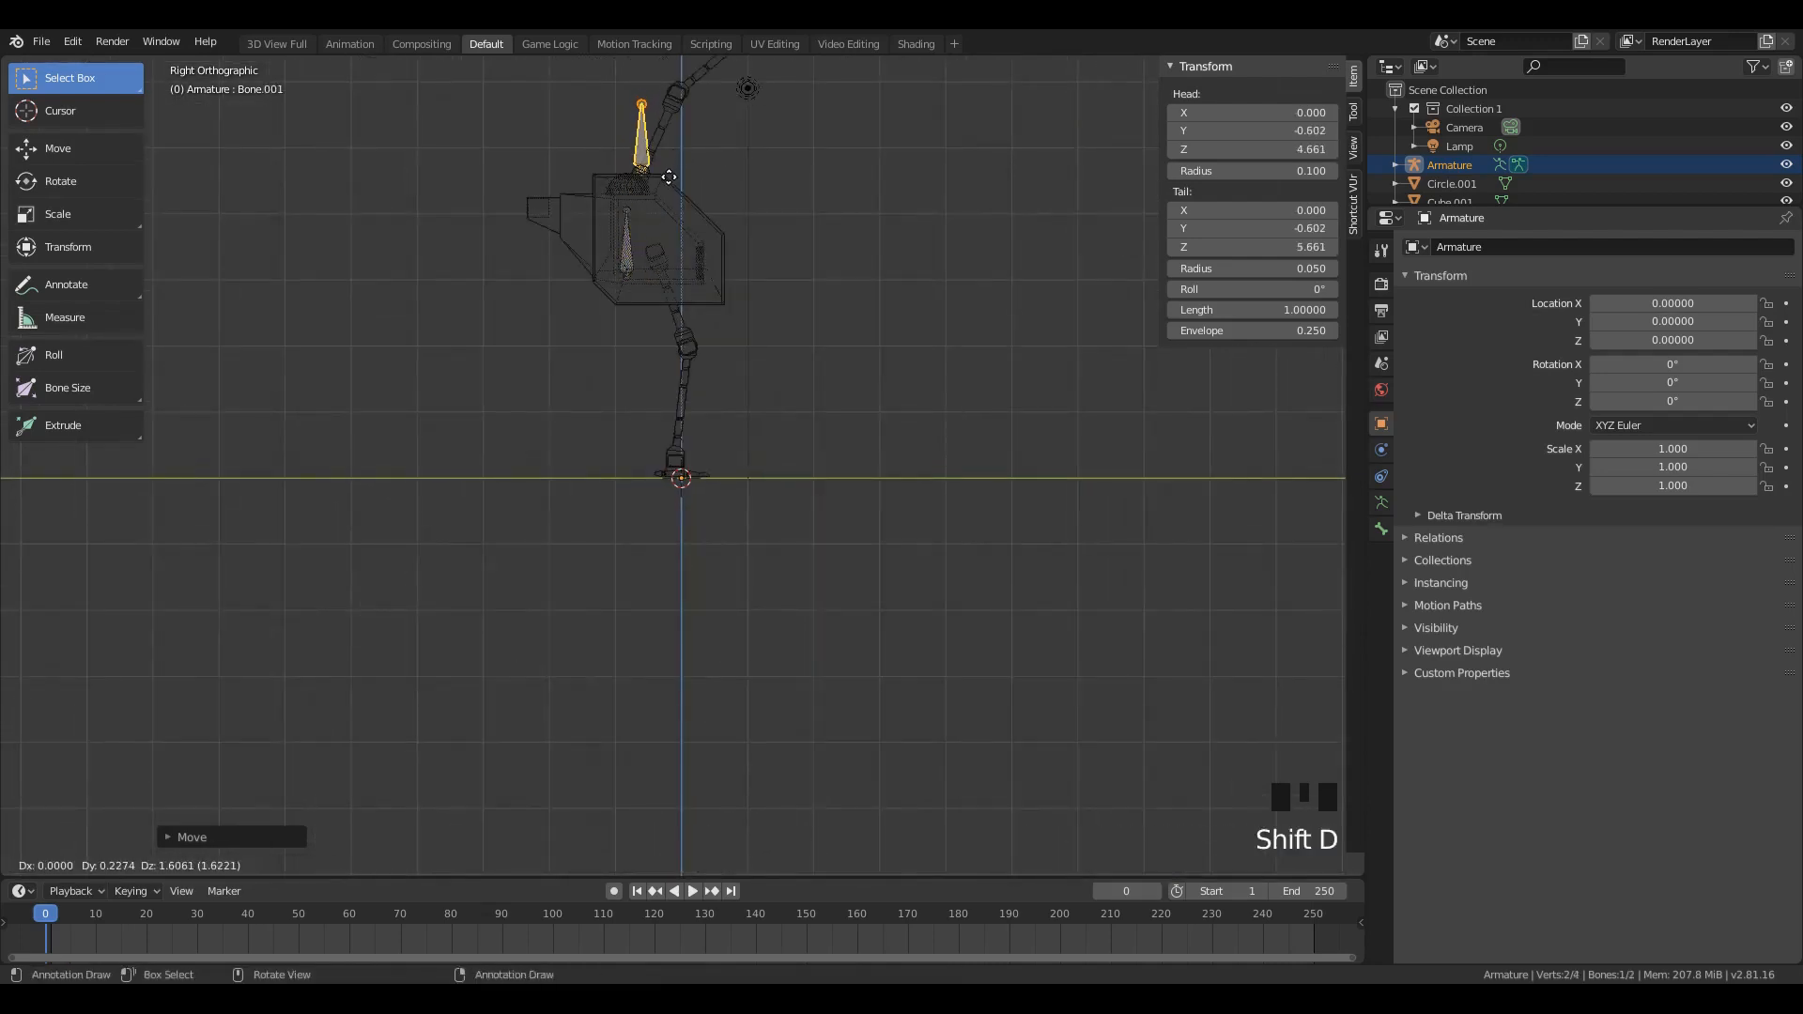
pyautogui.click(668, 176)
# Step: Move the copied bone's tip onto the middle joint of the upper arm, at about Y -0.08, Z 5.82
pyautogui.click(640, 103)
pyautogui.press('g')
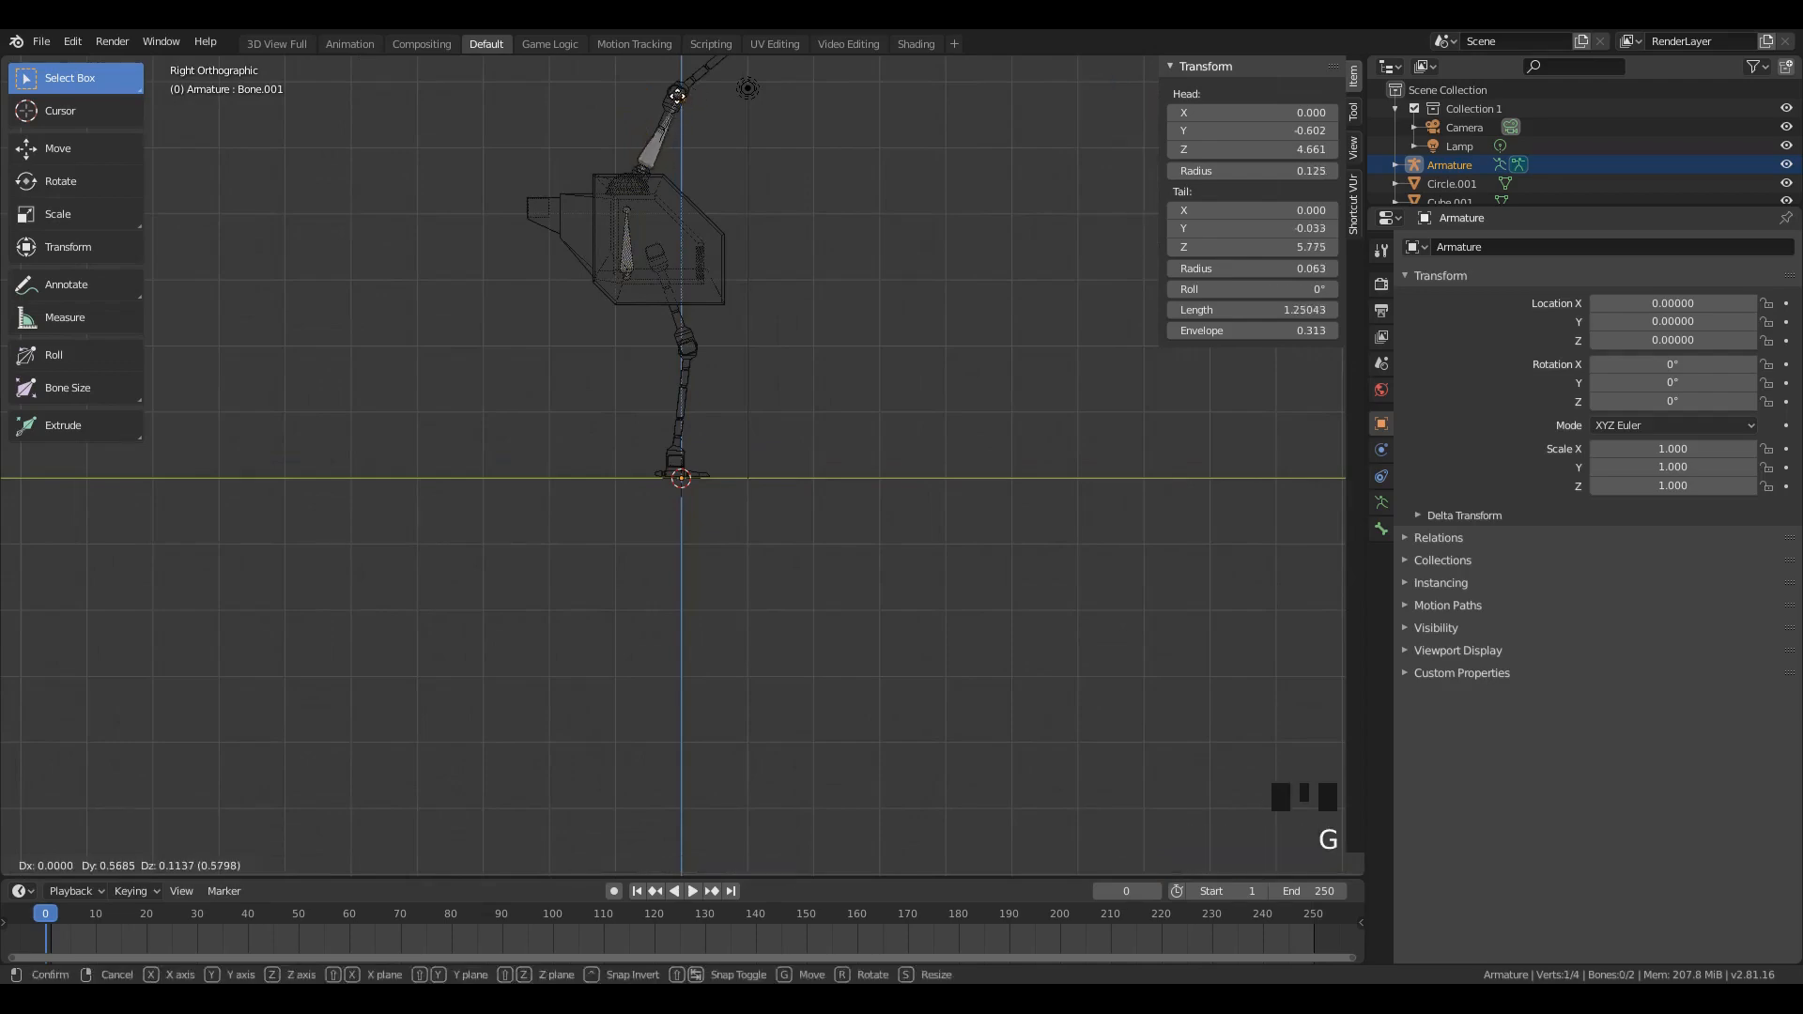
pyautogui.click(675, 92)
pyautogui.press('KP_Decimal')
pyautogui.scroll(9, 709, 529)
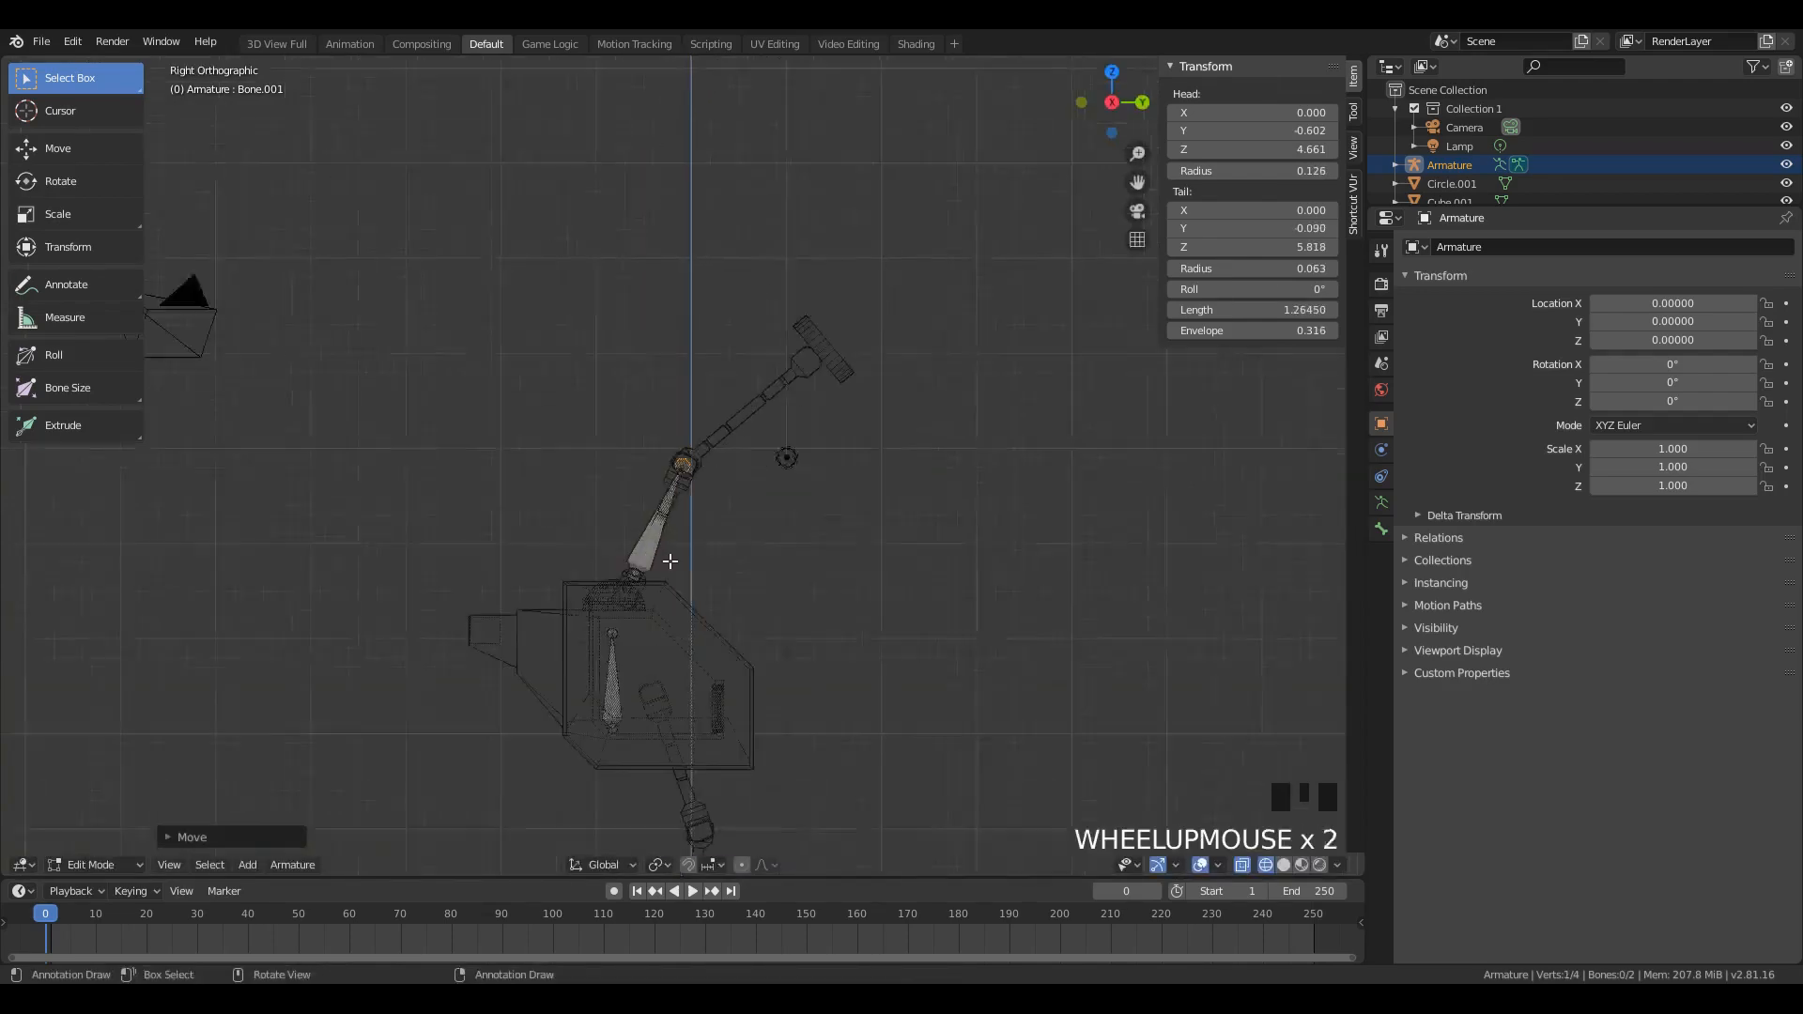
pyautogui.press('g')
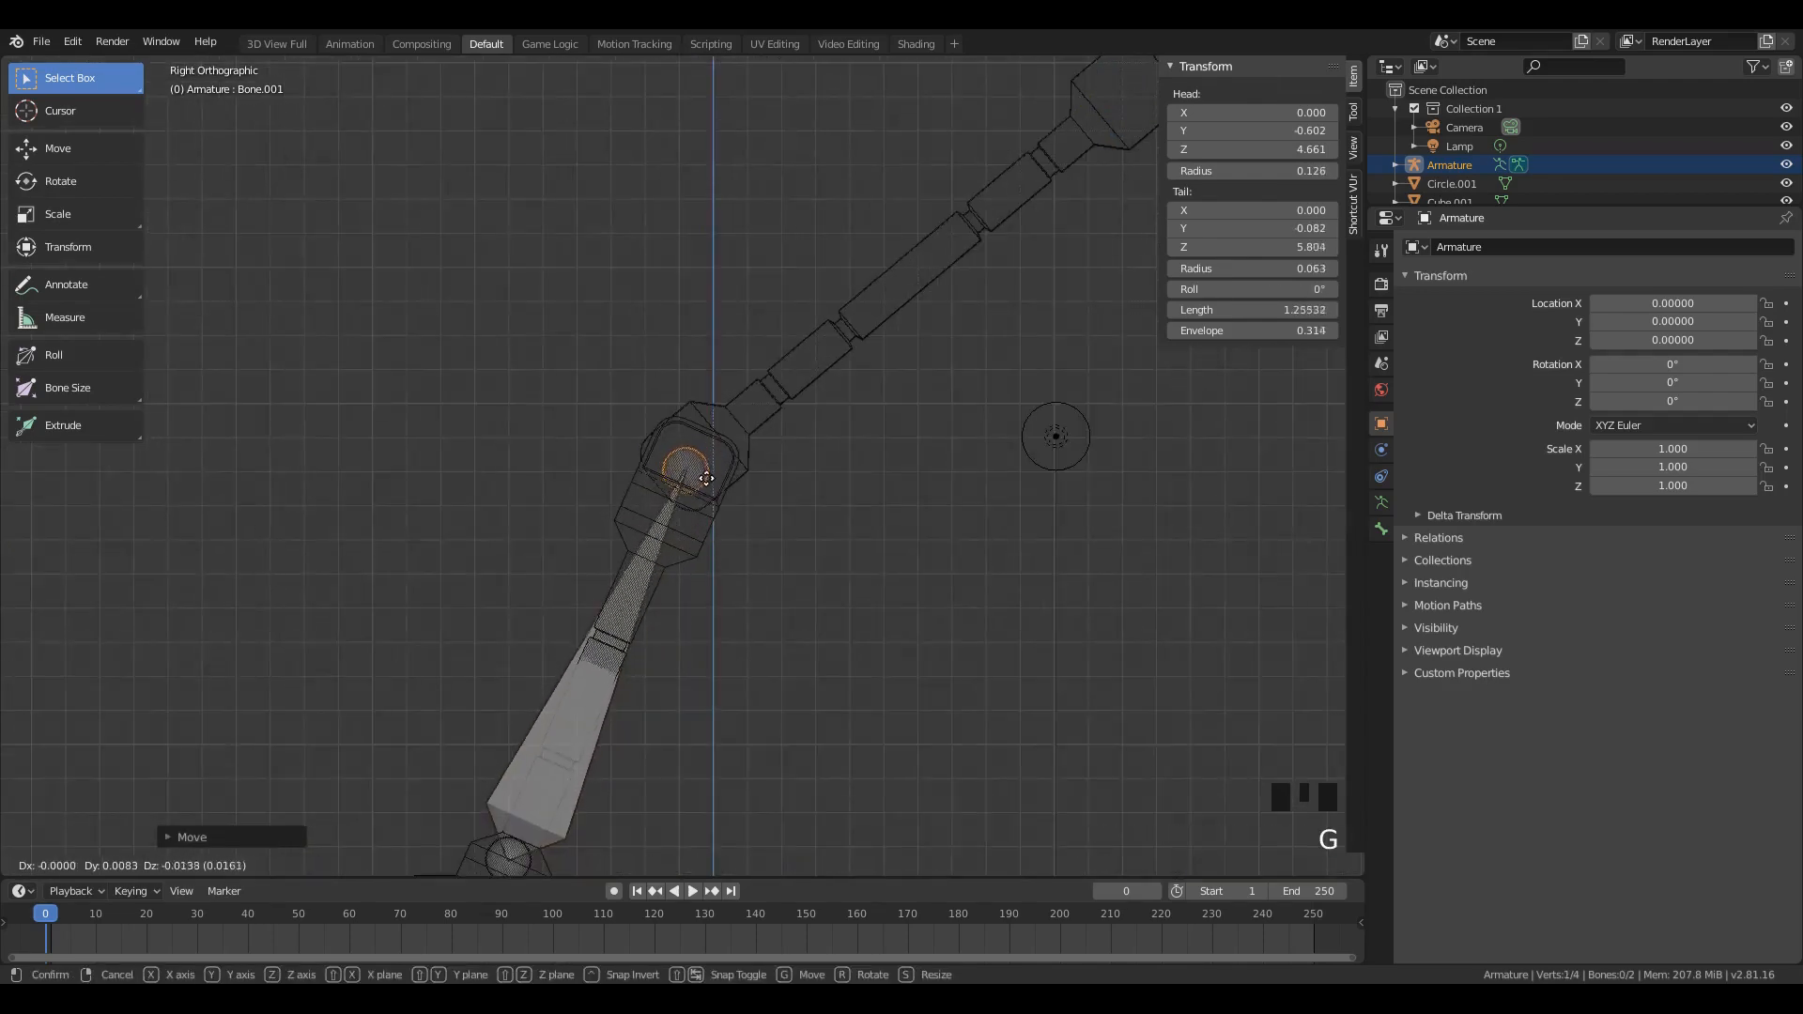
pyautogui.click(709, 471)
pyautogui.scroll(-1, 709, 471)
# Step: Shift the whole arm bone down into the dome on the body, with its head at about Y -0.69, Z 4.45
pyautogui.click(601, 648)
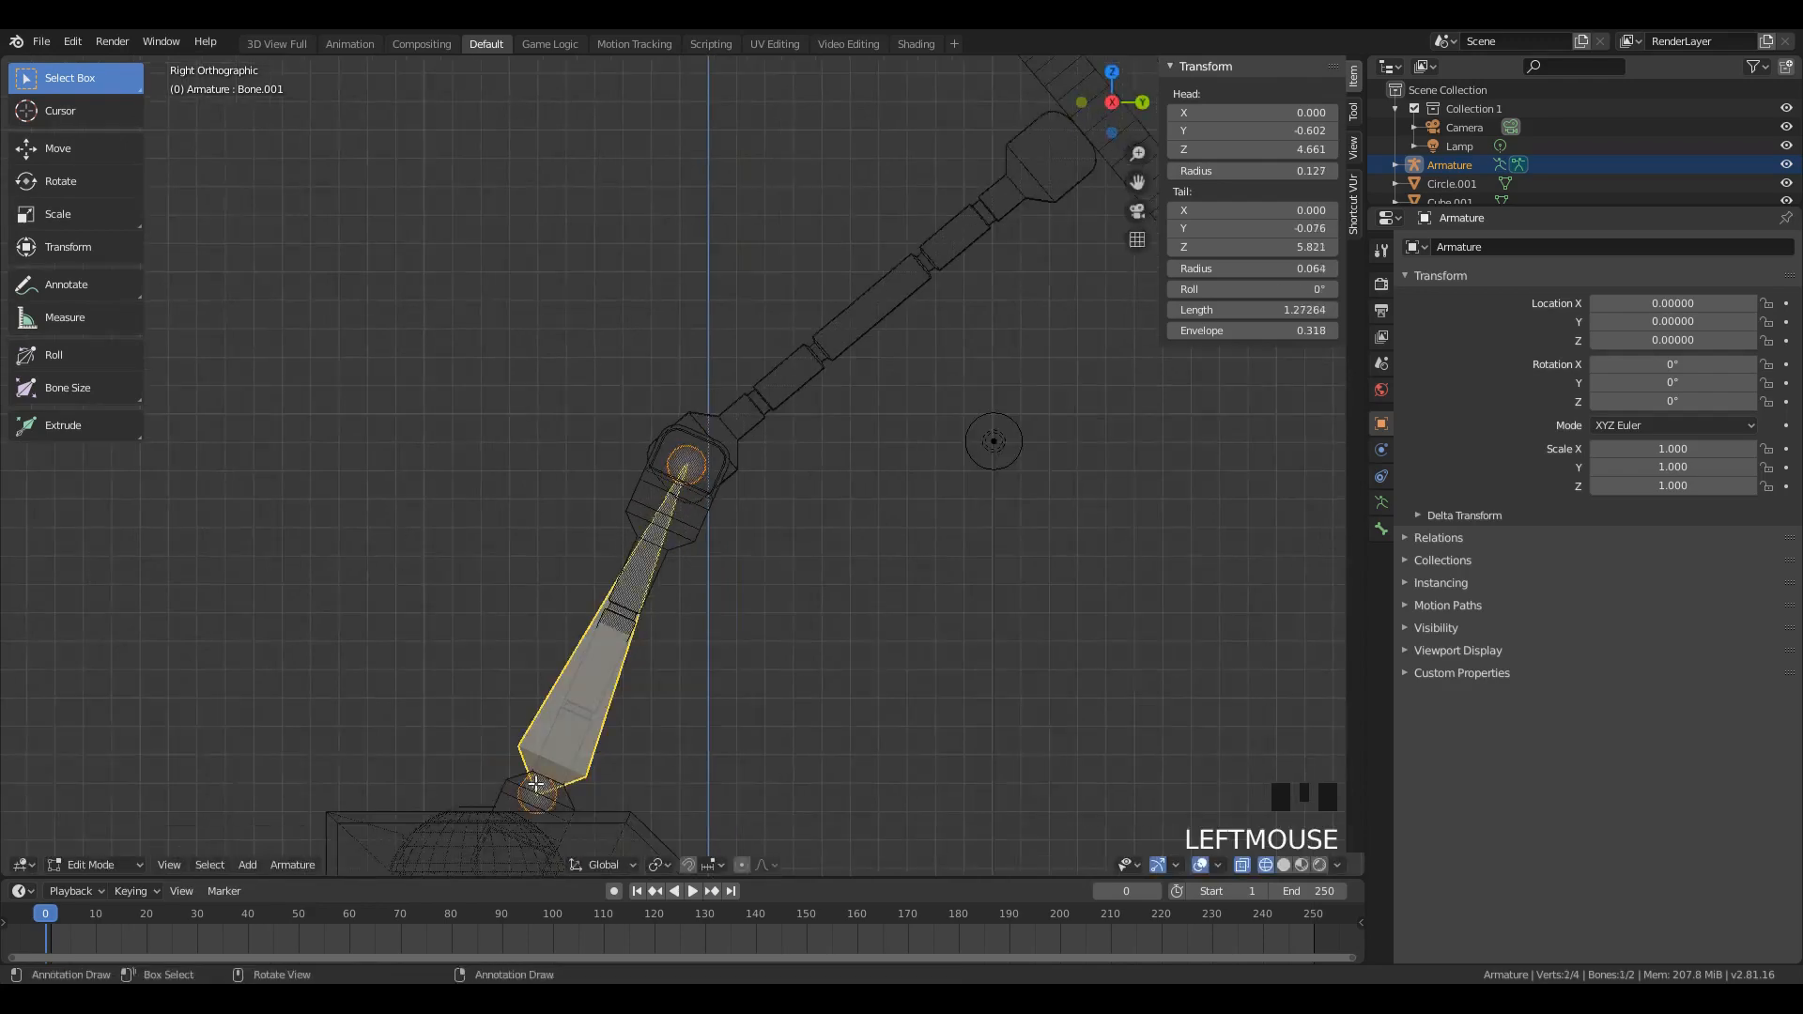
pyautogui.scroll(-2, 601, 648)
pyautogui.press('g')
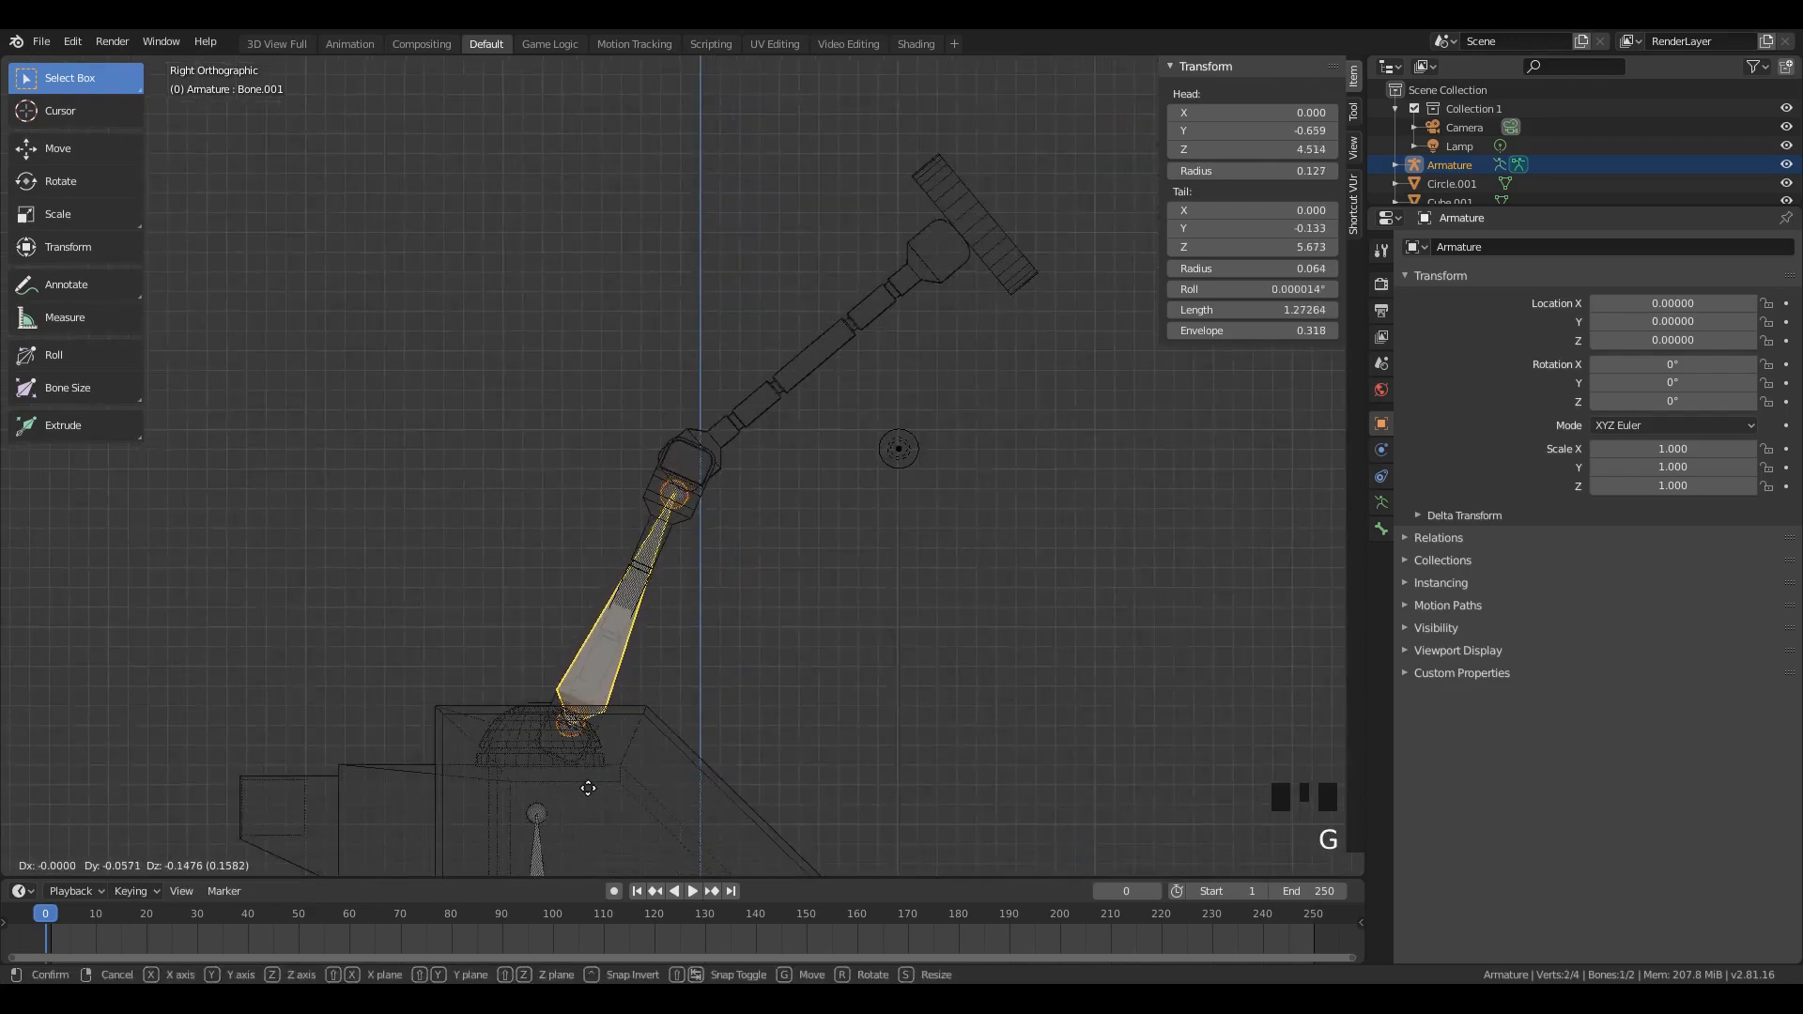
pyautogui.click(587, 793)
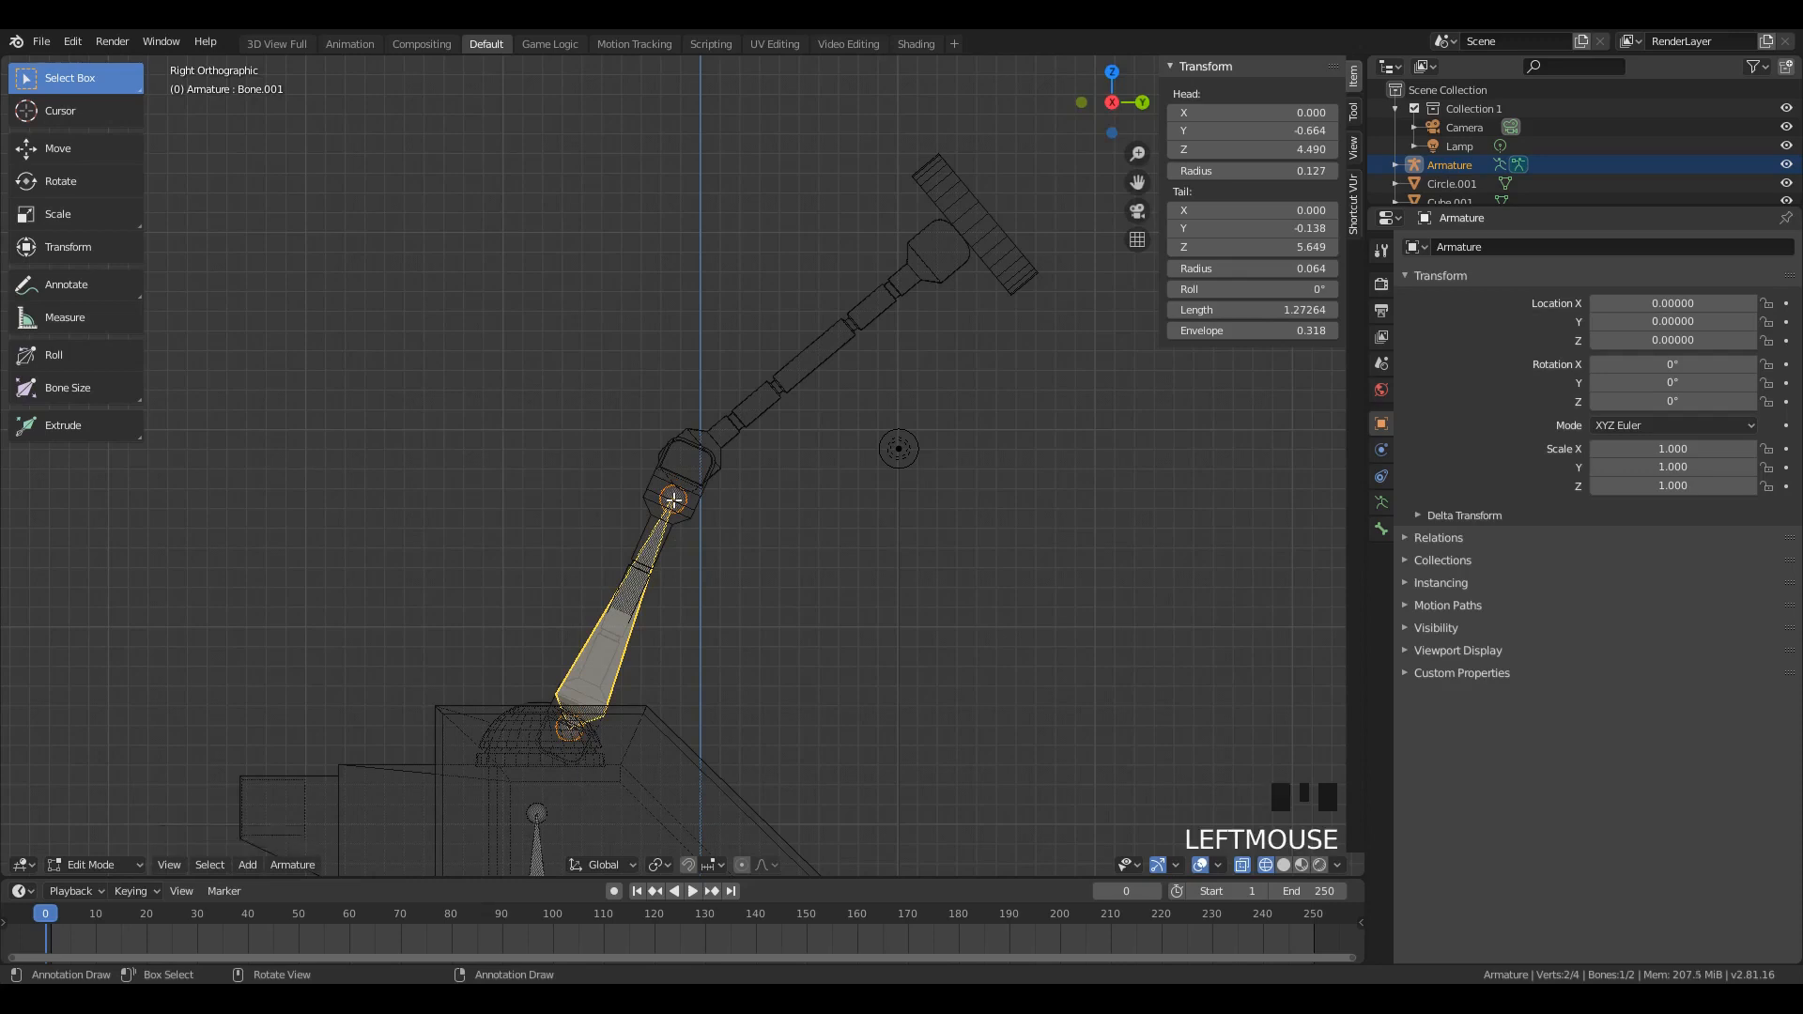
pyautogui.press('g')
pyautogui.click(678, 504)
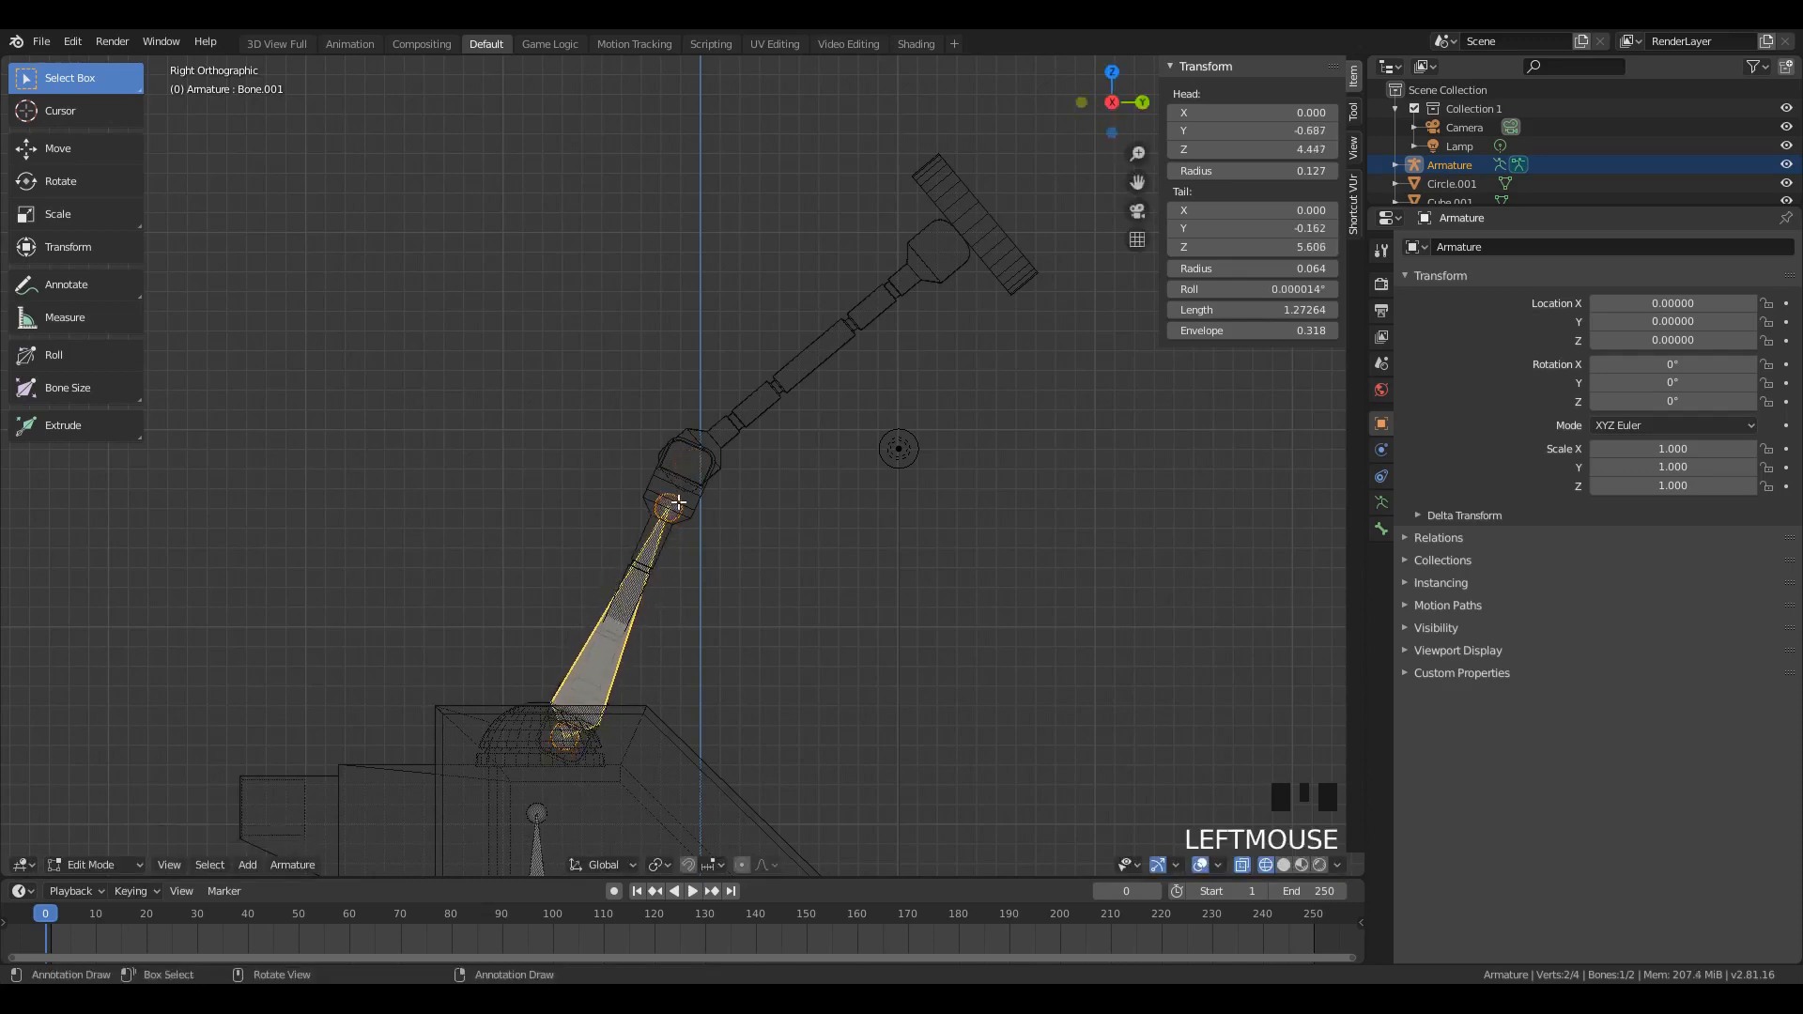
# Step: Move the lower arm bone's tip back onto the middle joint of the arm, at about Y -0.07, Z 5.83
pyautogui.click(678, 503)
pyautogui.press('g')
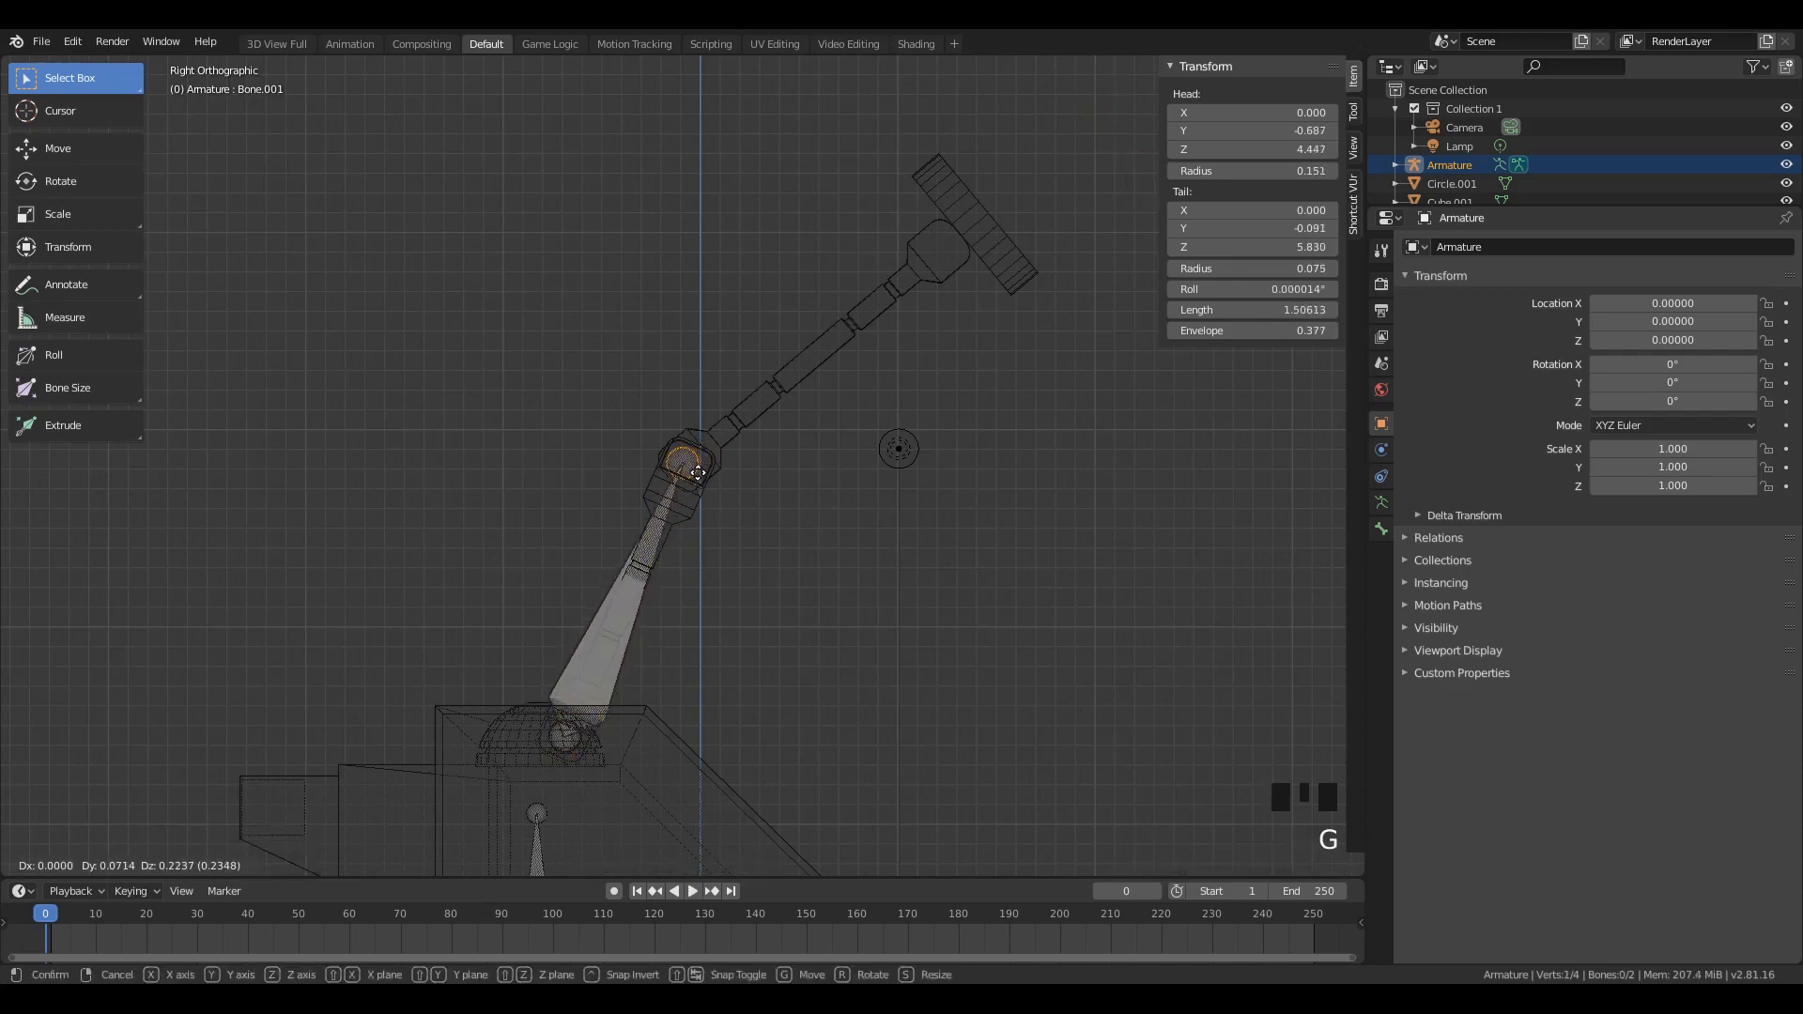
pyautogui.click(702, 473)
# Step: Extrude a forearm bone from the middle joint to the joint at the arm's end, with its tail at about Y 1.21, Z 6.90
pyautogui.scroll(-3, 709, 448)
pyautogui.scroll(1, 733, 409)
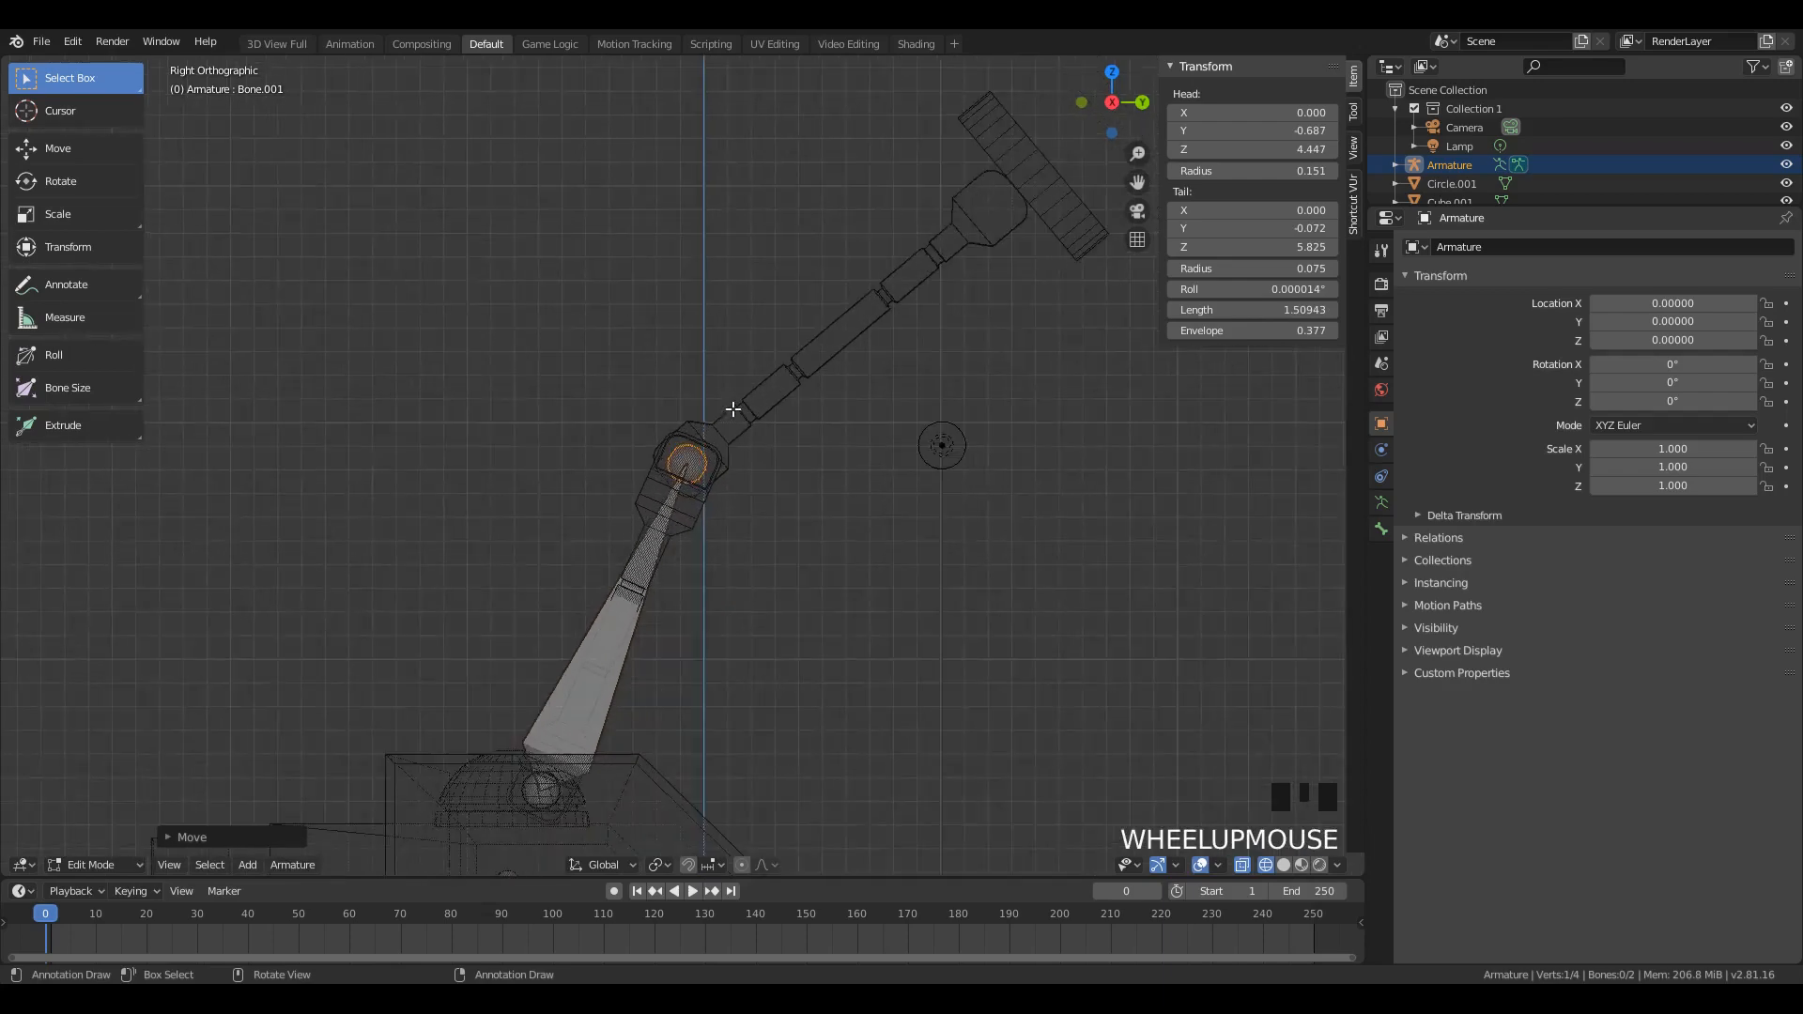
pyautogui.press('e')
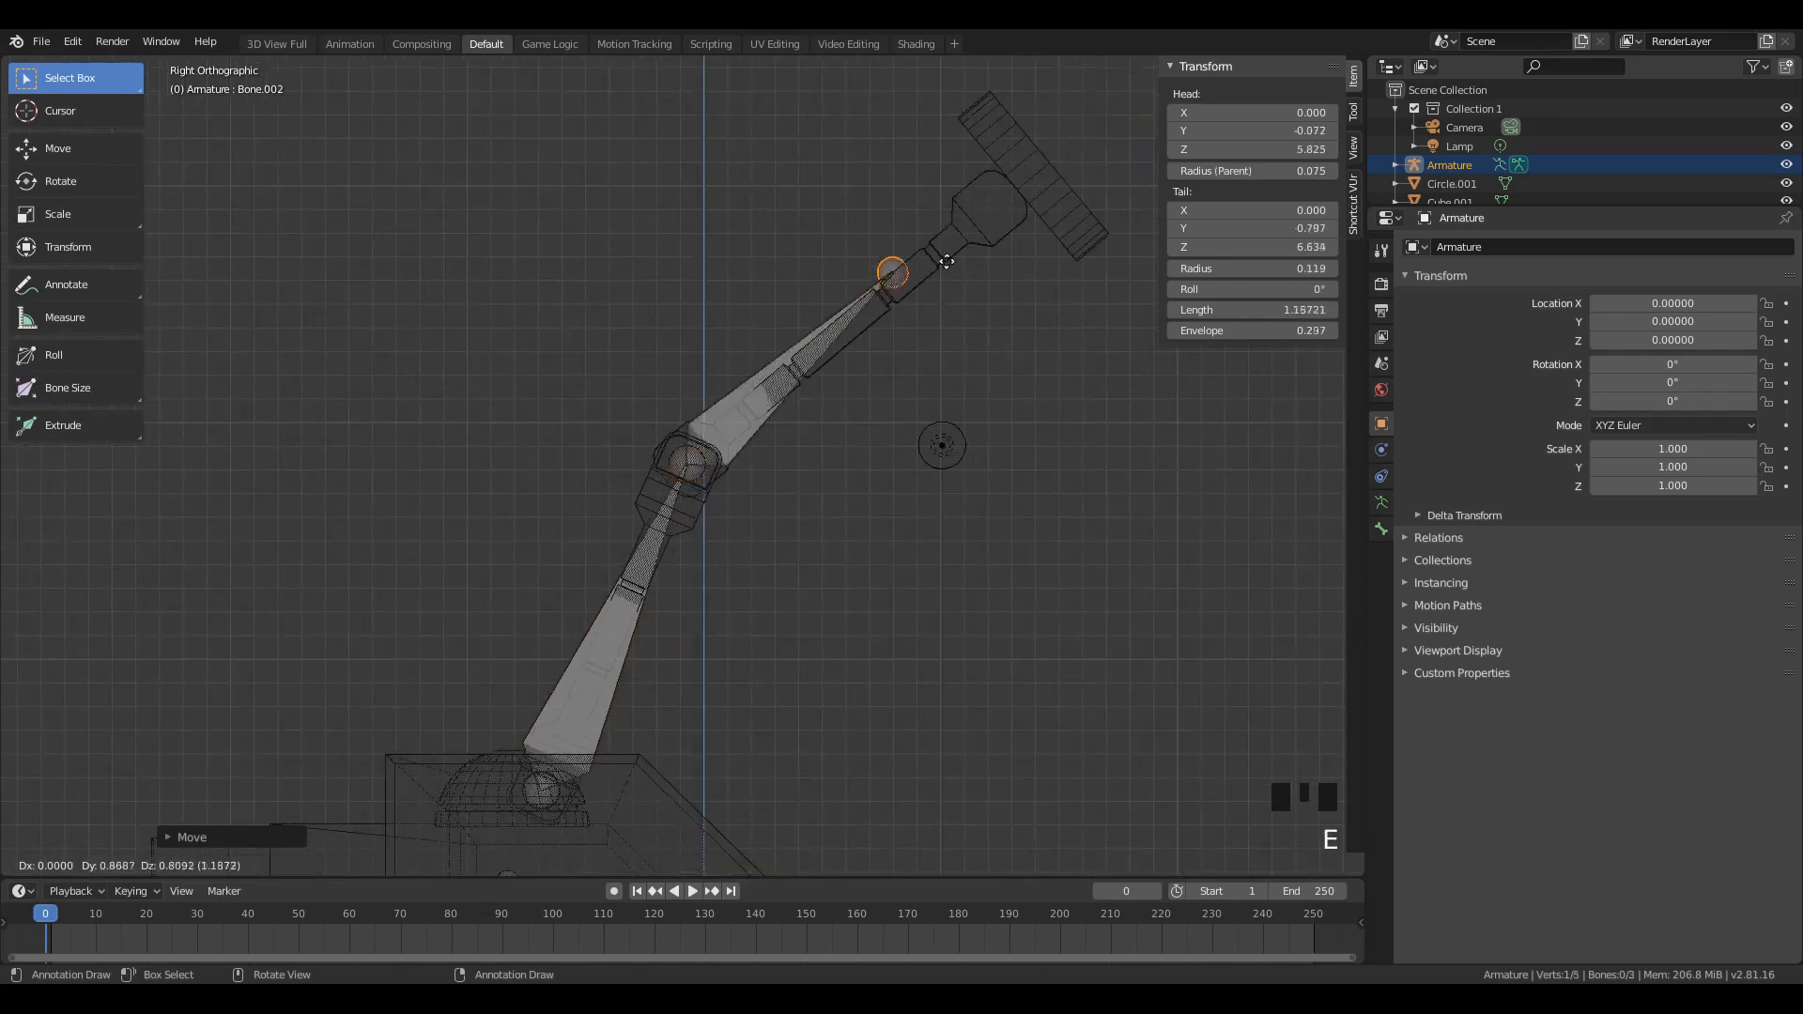
pyautogui.click(1039, 202)
pyautogui.scroll(-2, 1038, 209)
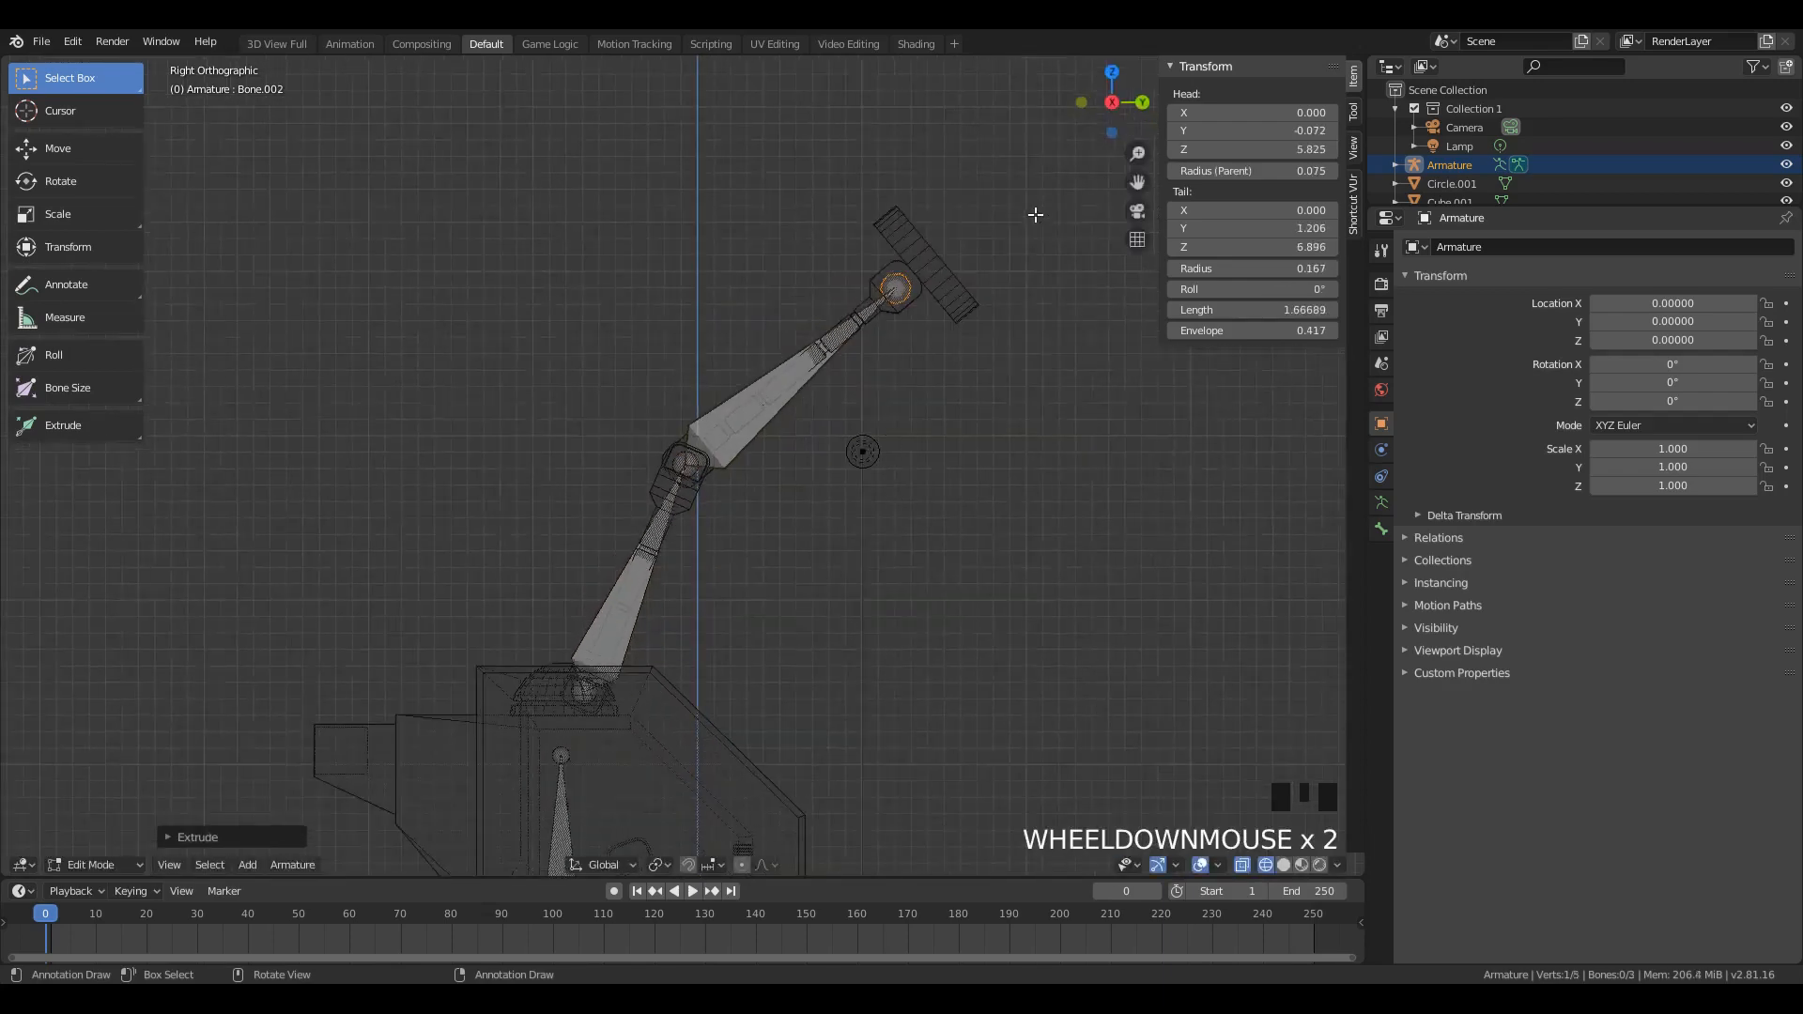
# Step: Extrude a short bone about 0.50 long through the disc at the arm's end, with its tail at about Y 1.58, Z 7.23
pyautogui.scroll(3, 944, 282)
pyautogui.scroll(-3, 976, 256)
pyautogui.press('e')
pyautogui.click(1015, 224)
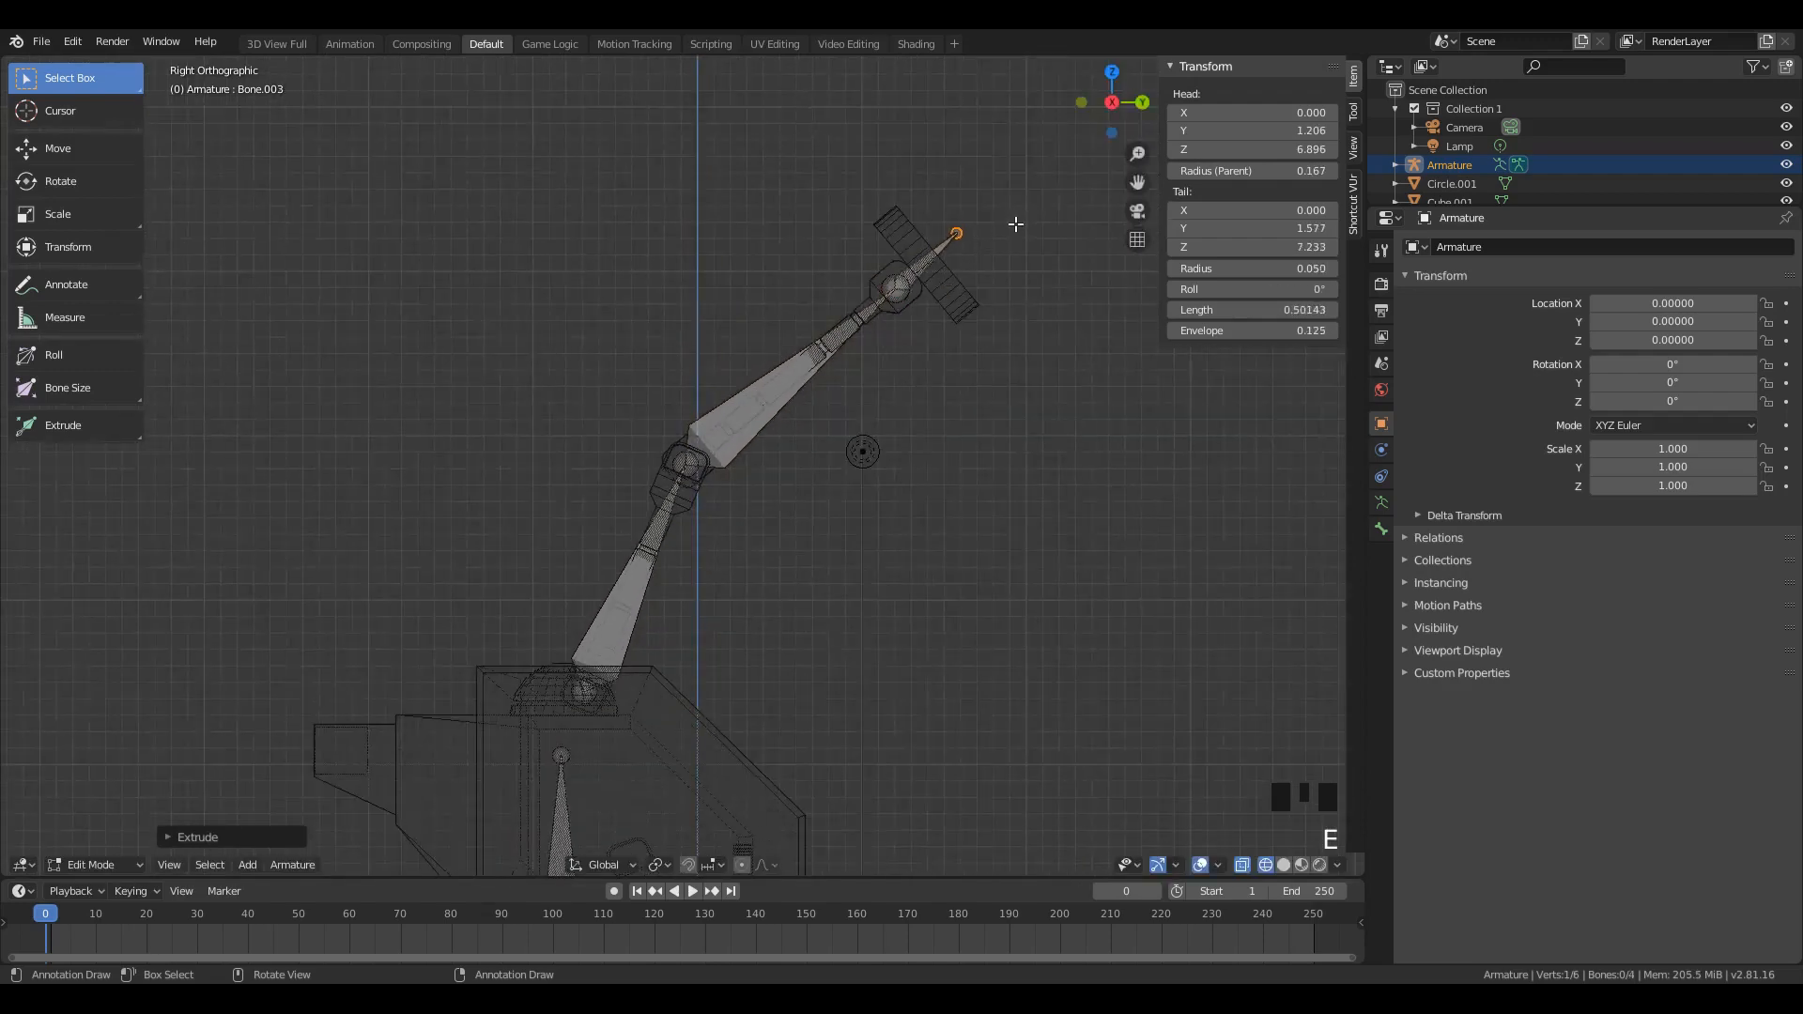
# Step: Duplicate the short disc bone at the arm's end and leave the copy in the same place
pyautogui.scroll(-3, 836, 482)
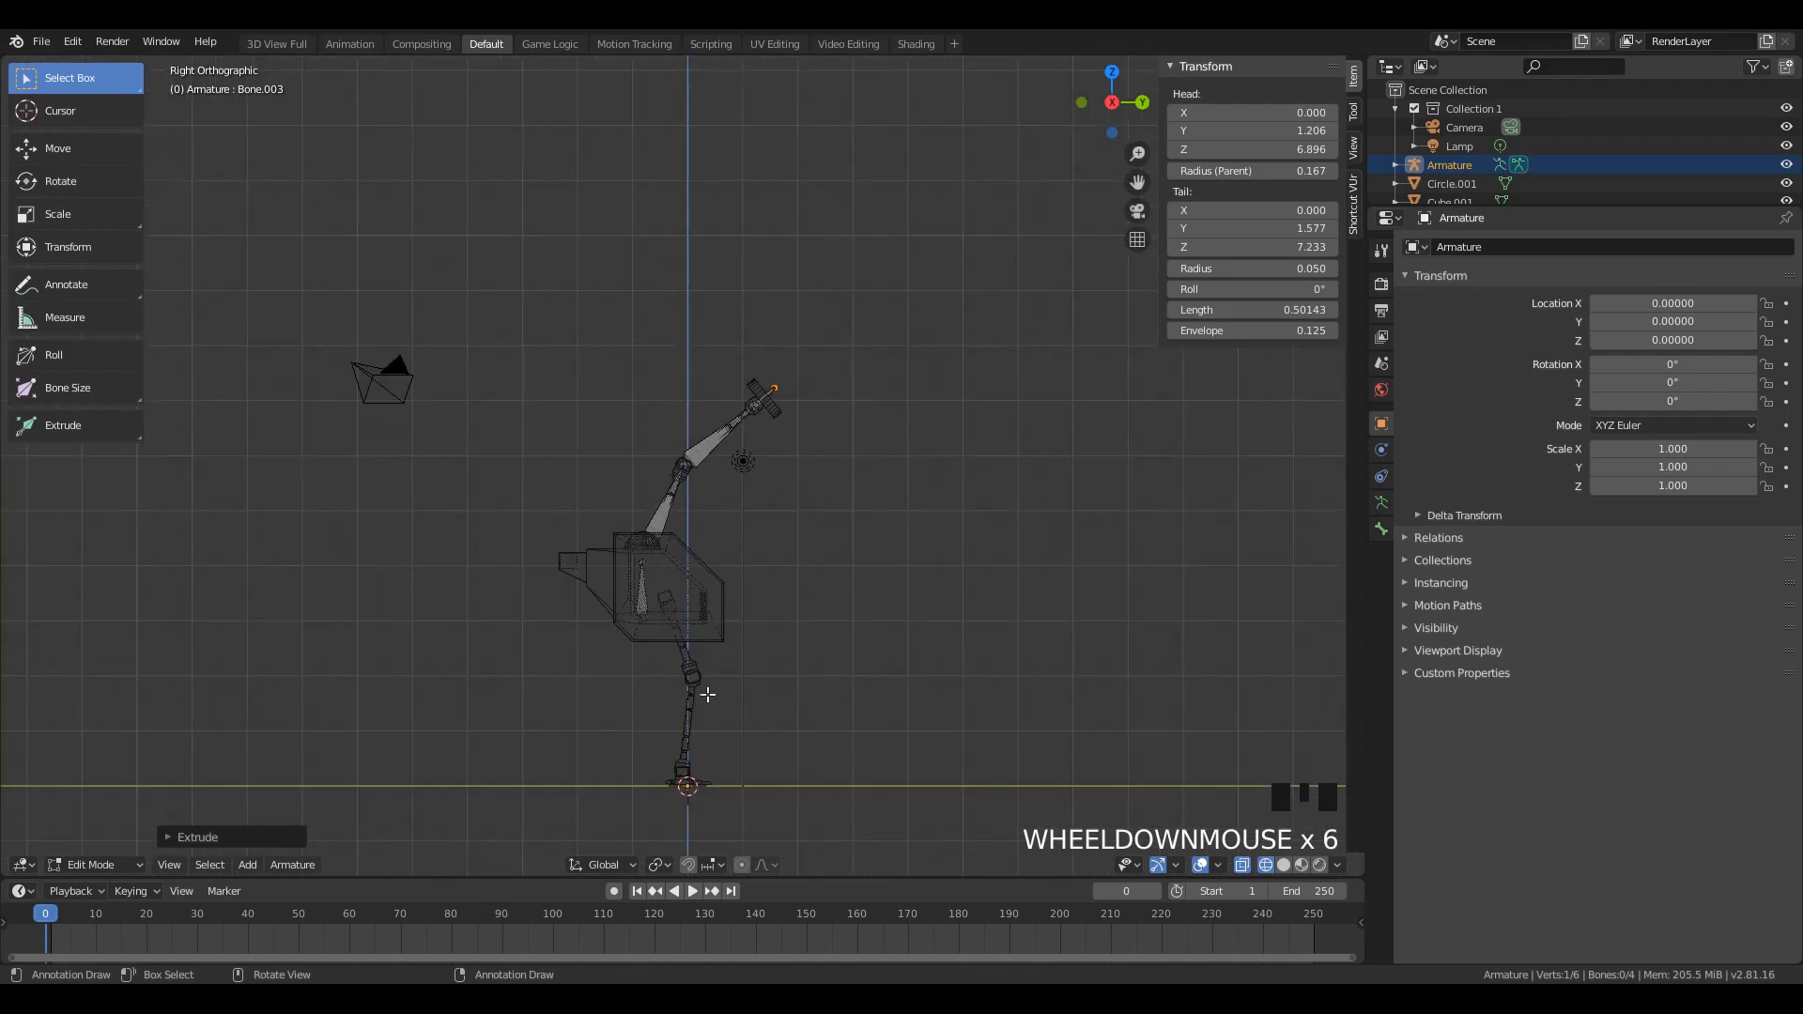
pyautogui.scroll(2, 729, 374)
pyautogui.scroll(6, 927, 327)
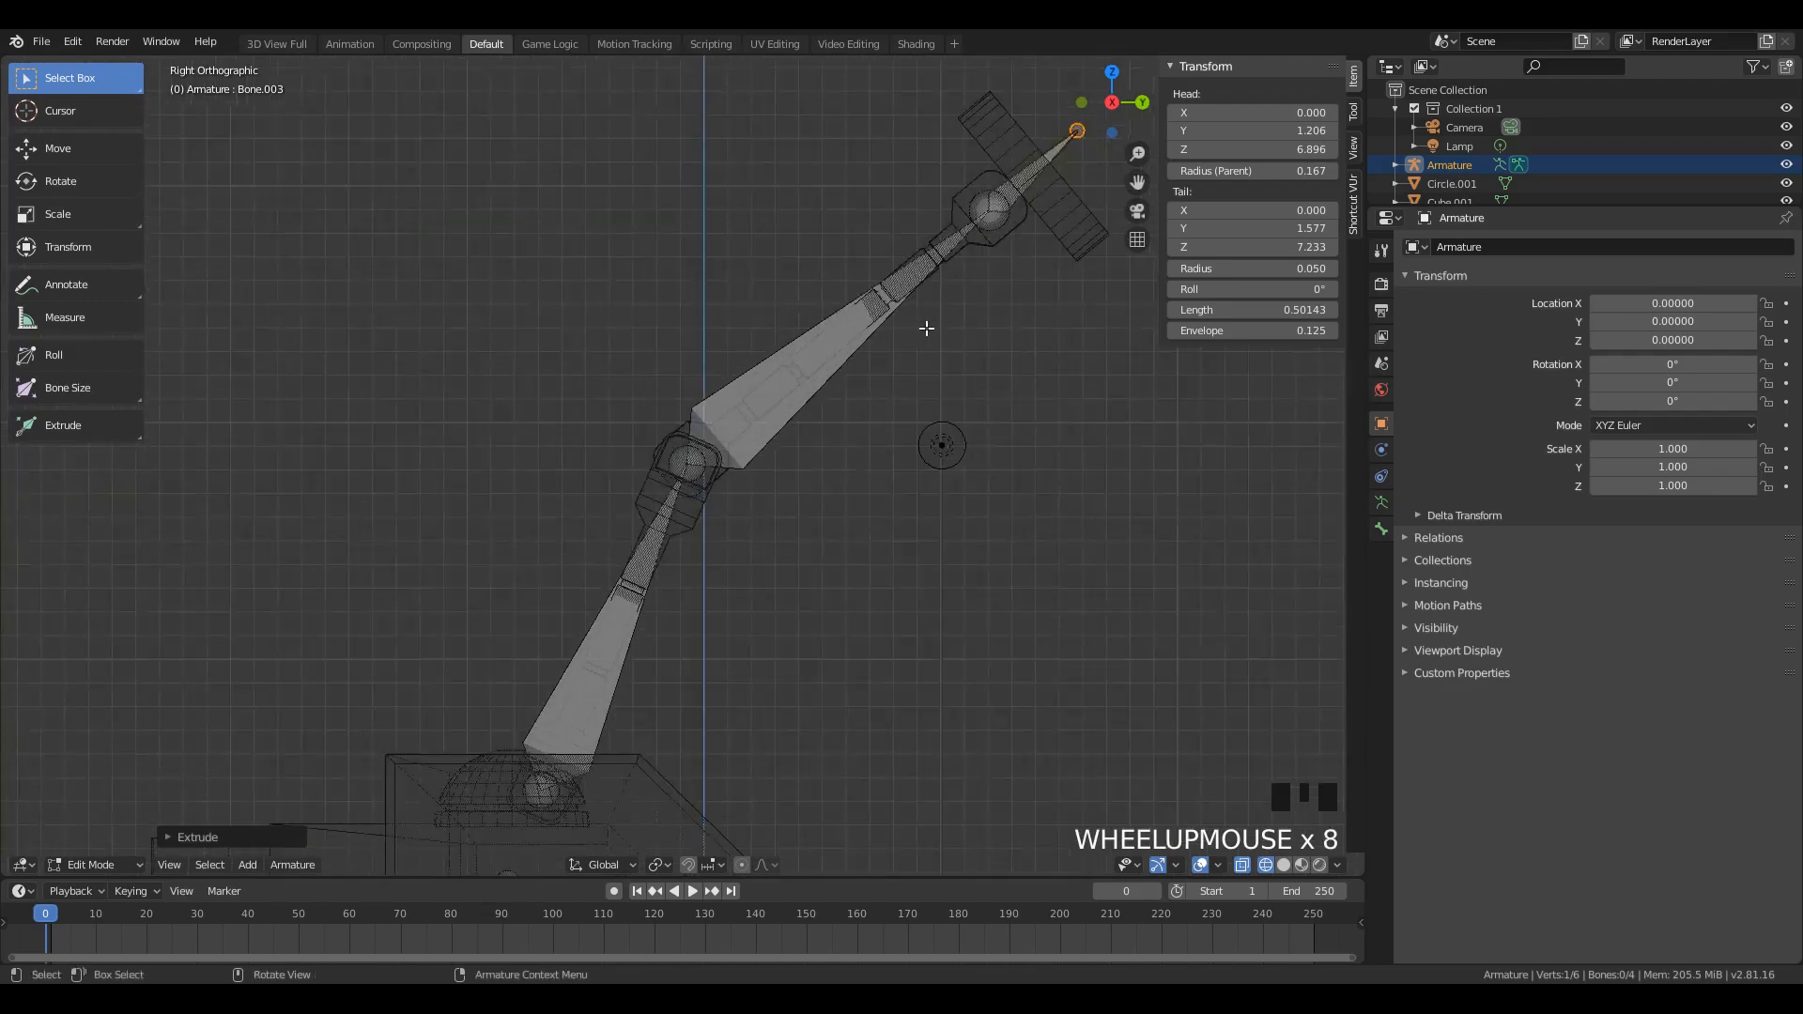
pyautogui.scroll(-5, 983, 262)
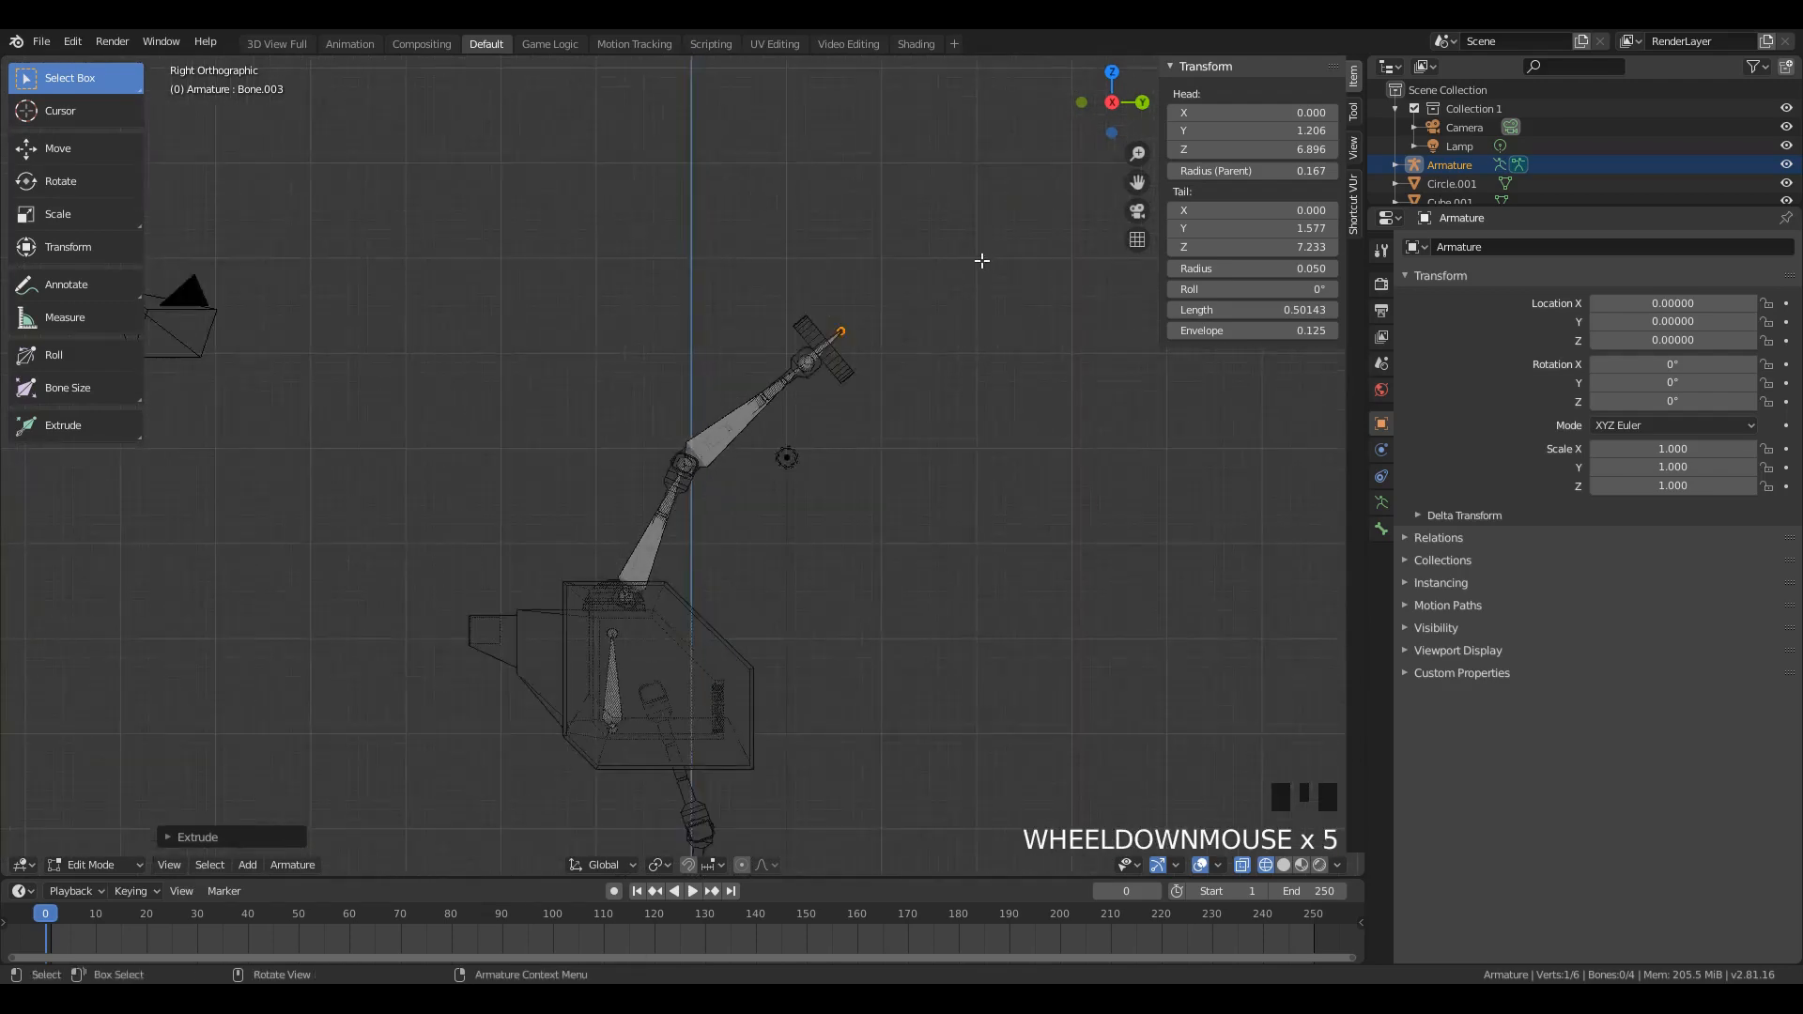
pyautogui.scroll(3, 980, 244)
pyautogui.click(949, 254)
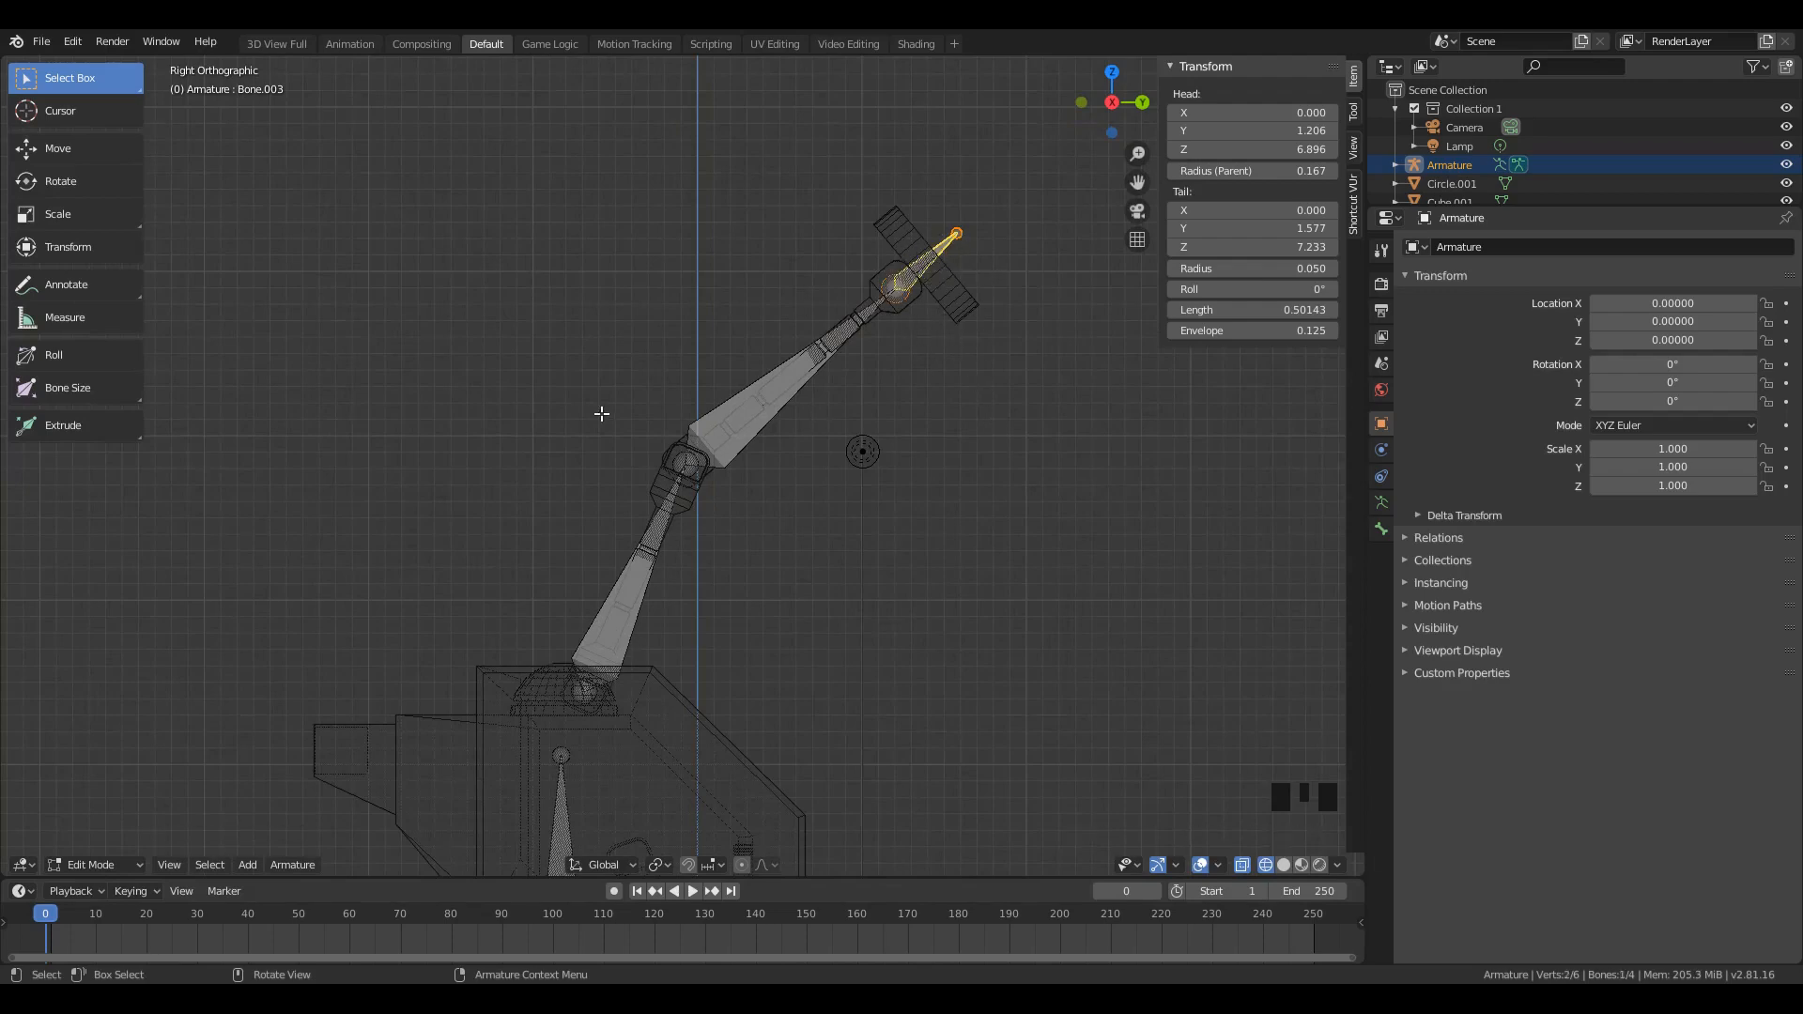
pyautogui.scroll(-2, 911, 310)
pyautogui.scroll(4, 926, 348)
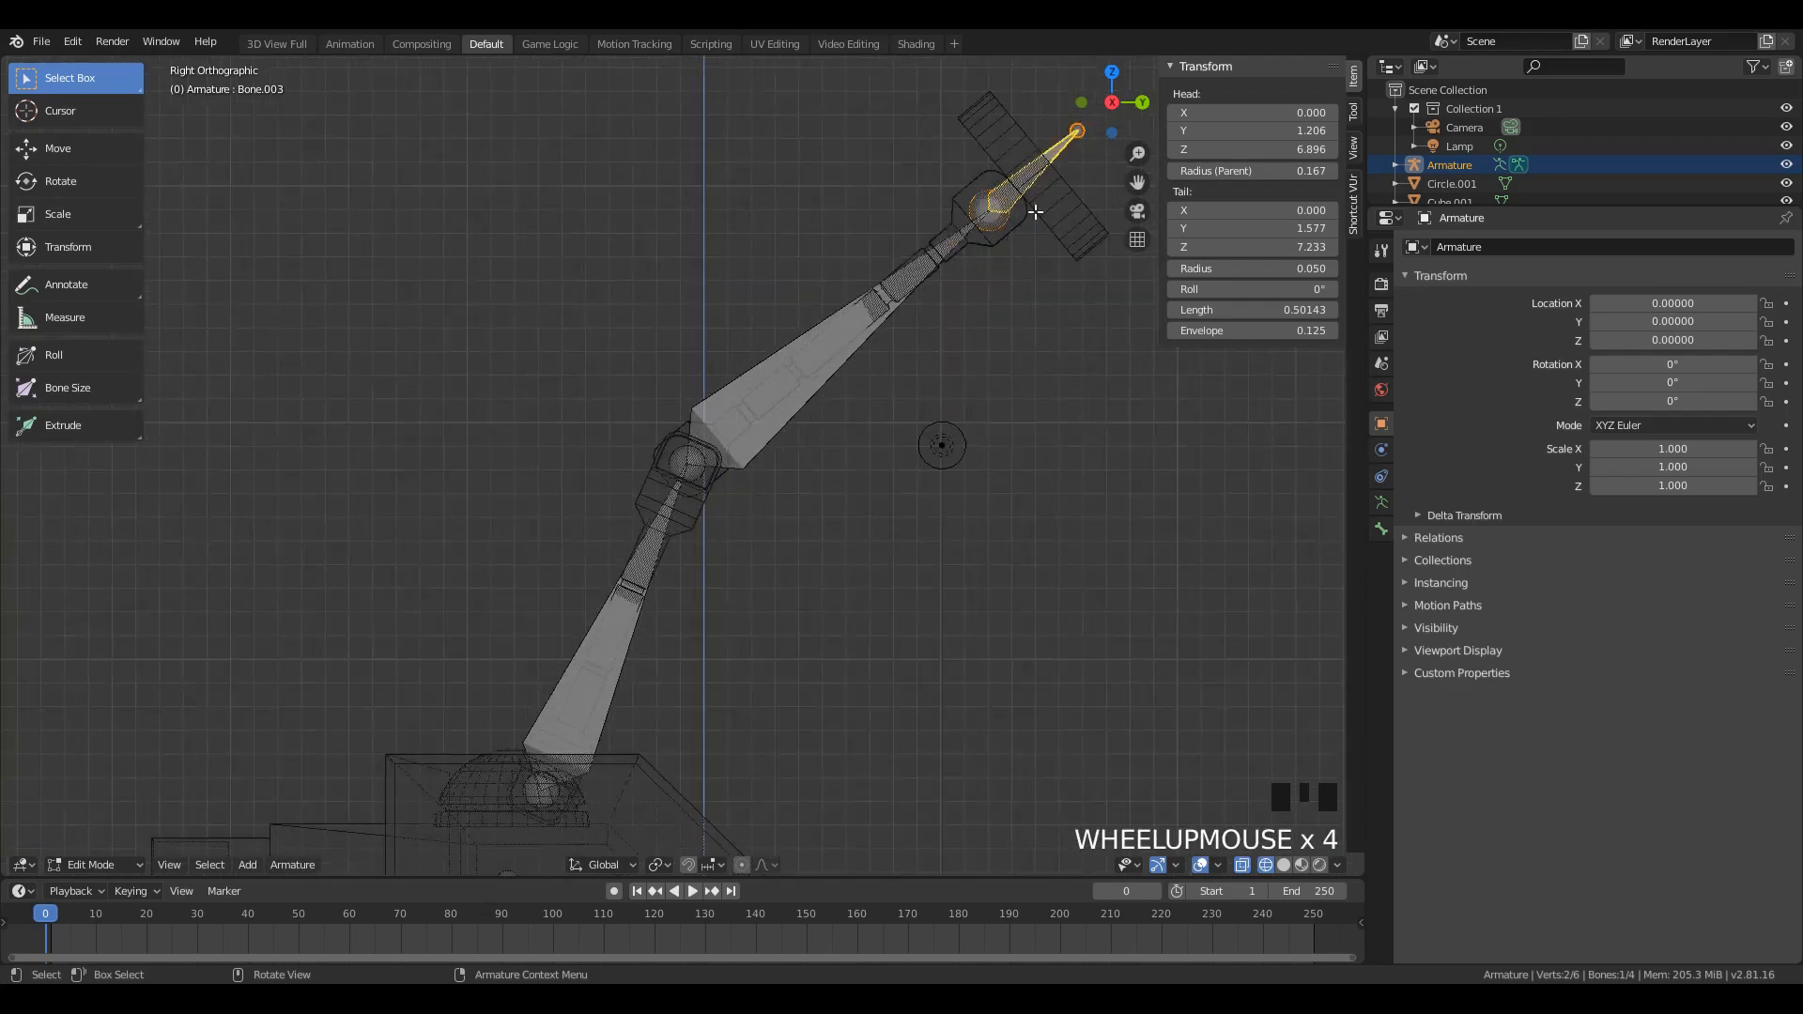
pyautogui.hotkey('shift', 'd')
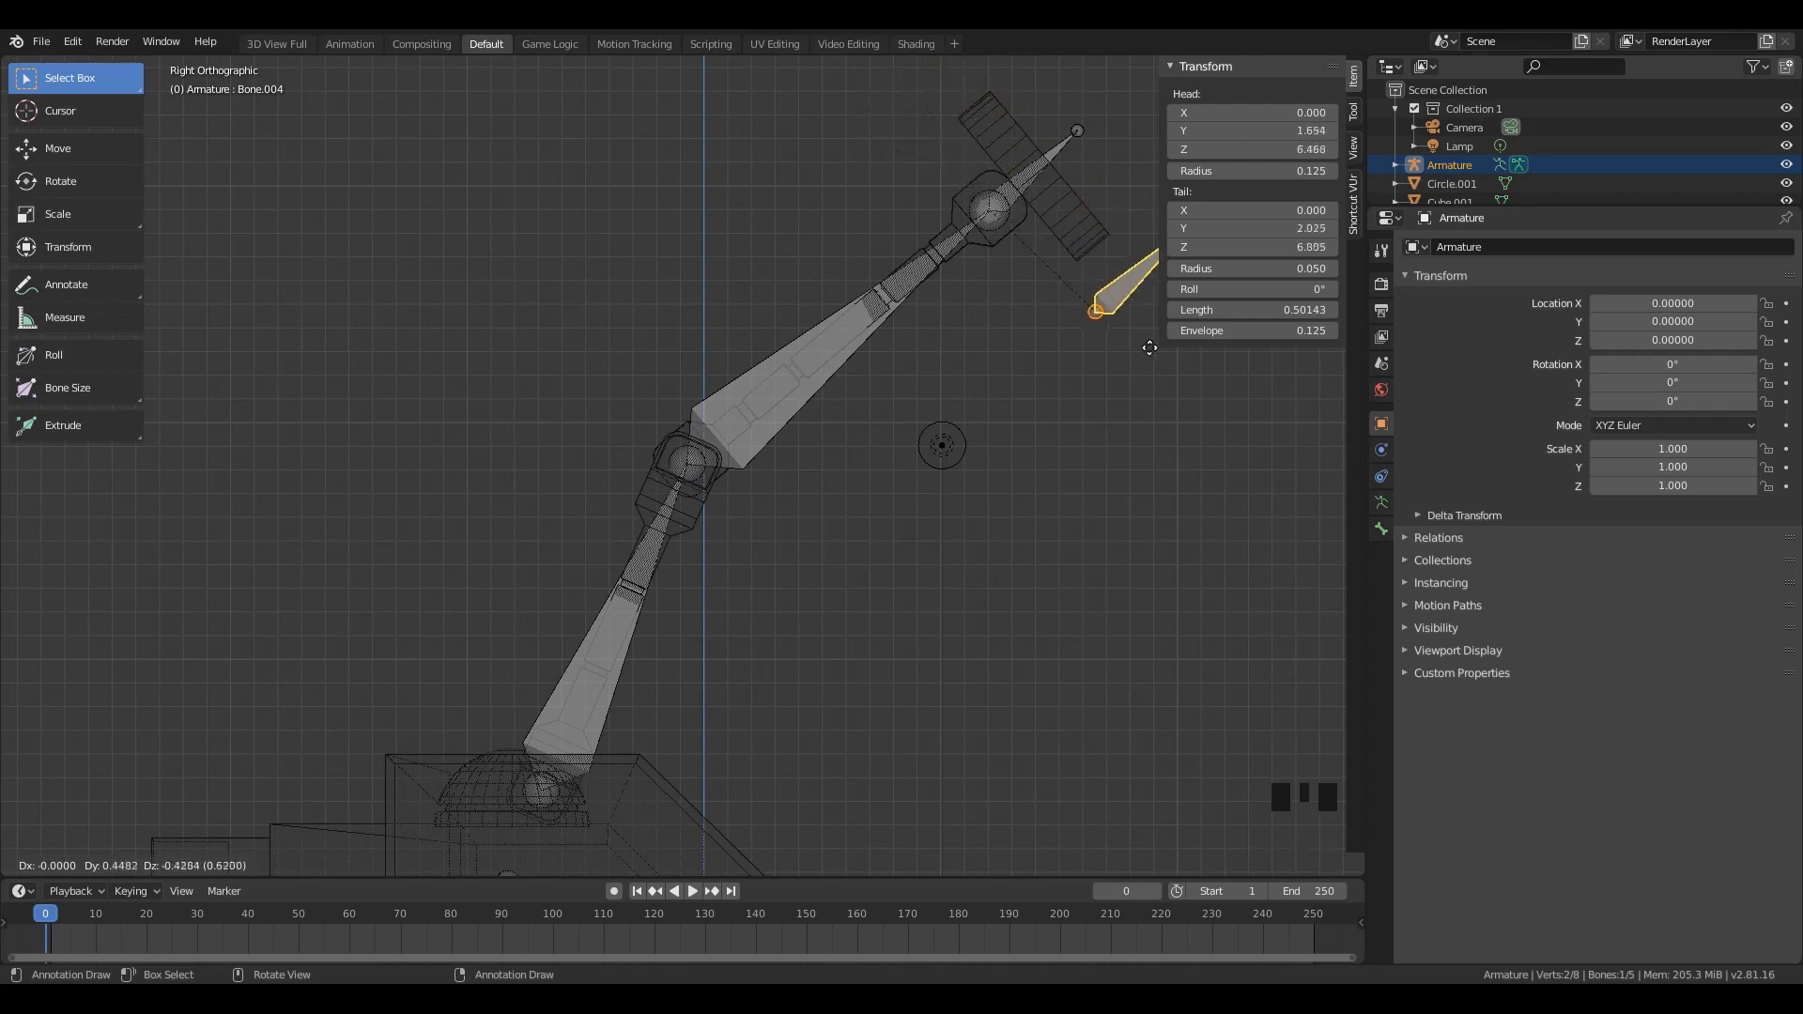
pyautogui.click(1021, 165)
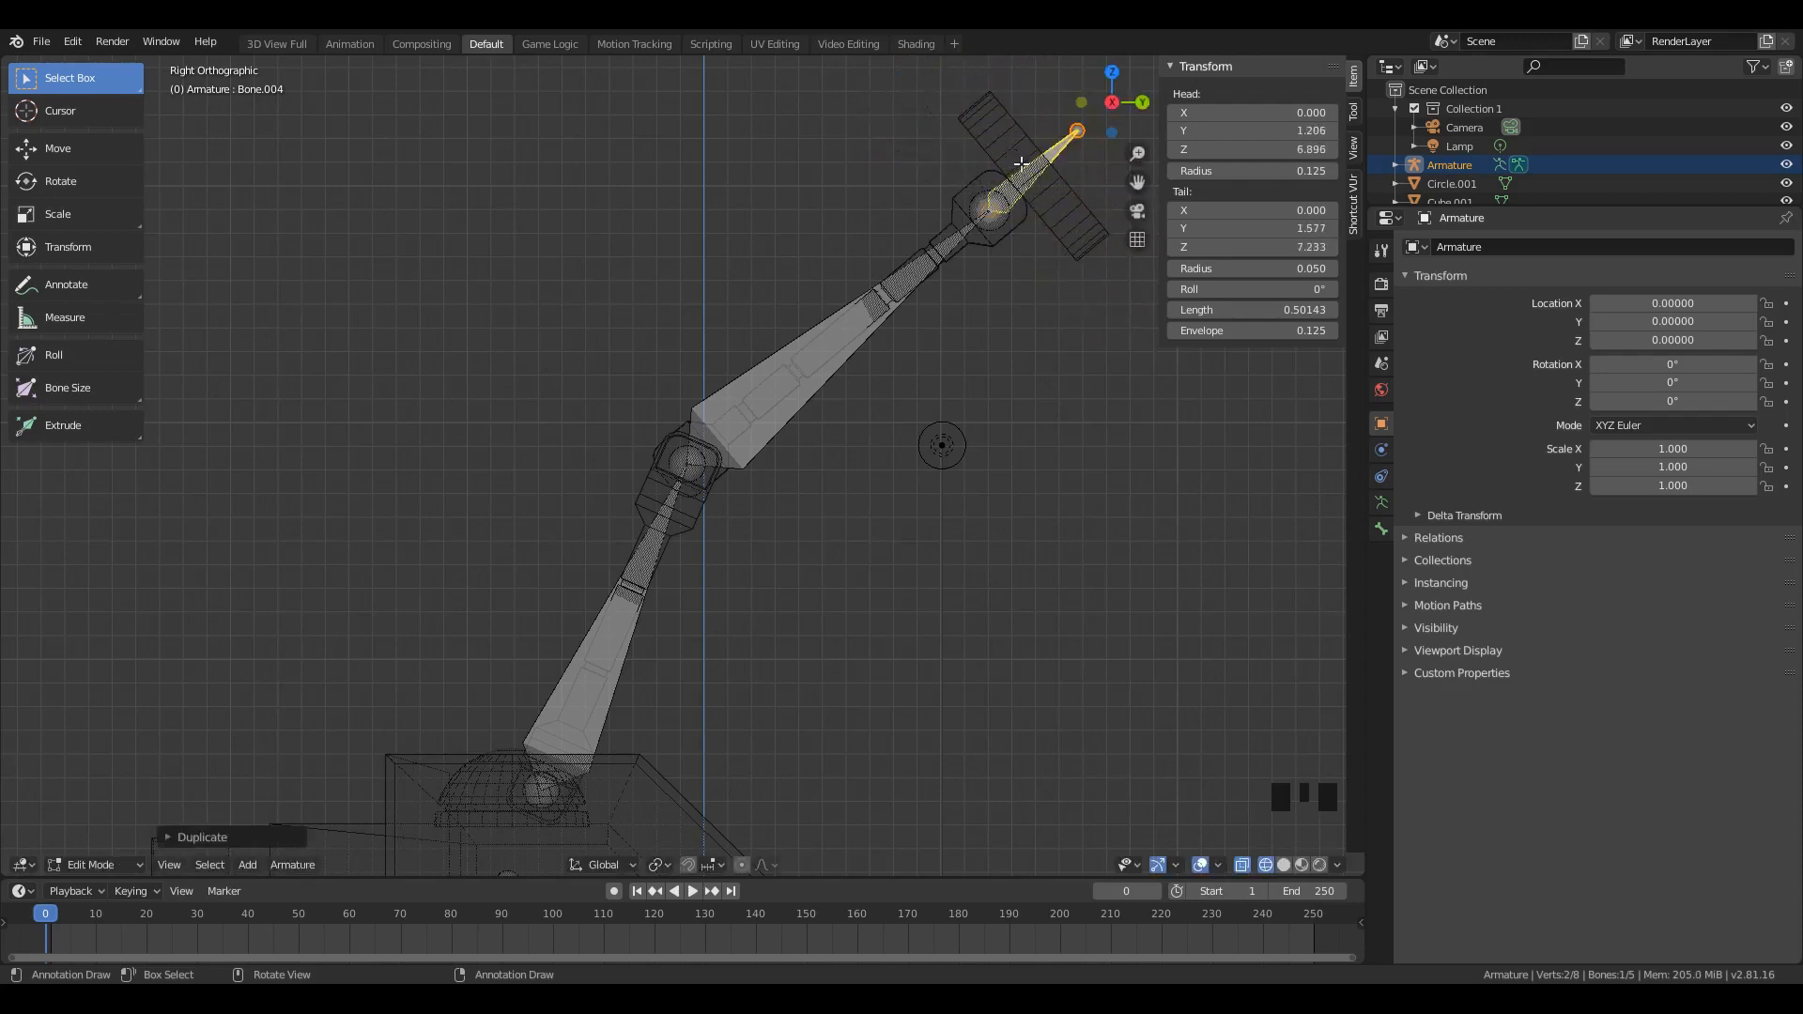
# Step: Clear the parent of the duplicated disc bone so it is detached from the forearm bone
pyautogui.scroll(-2, 720, 696)
pyautogui.scroll(2, 1005, 344)
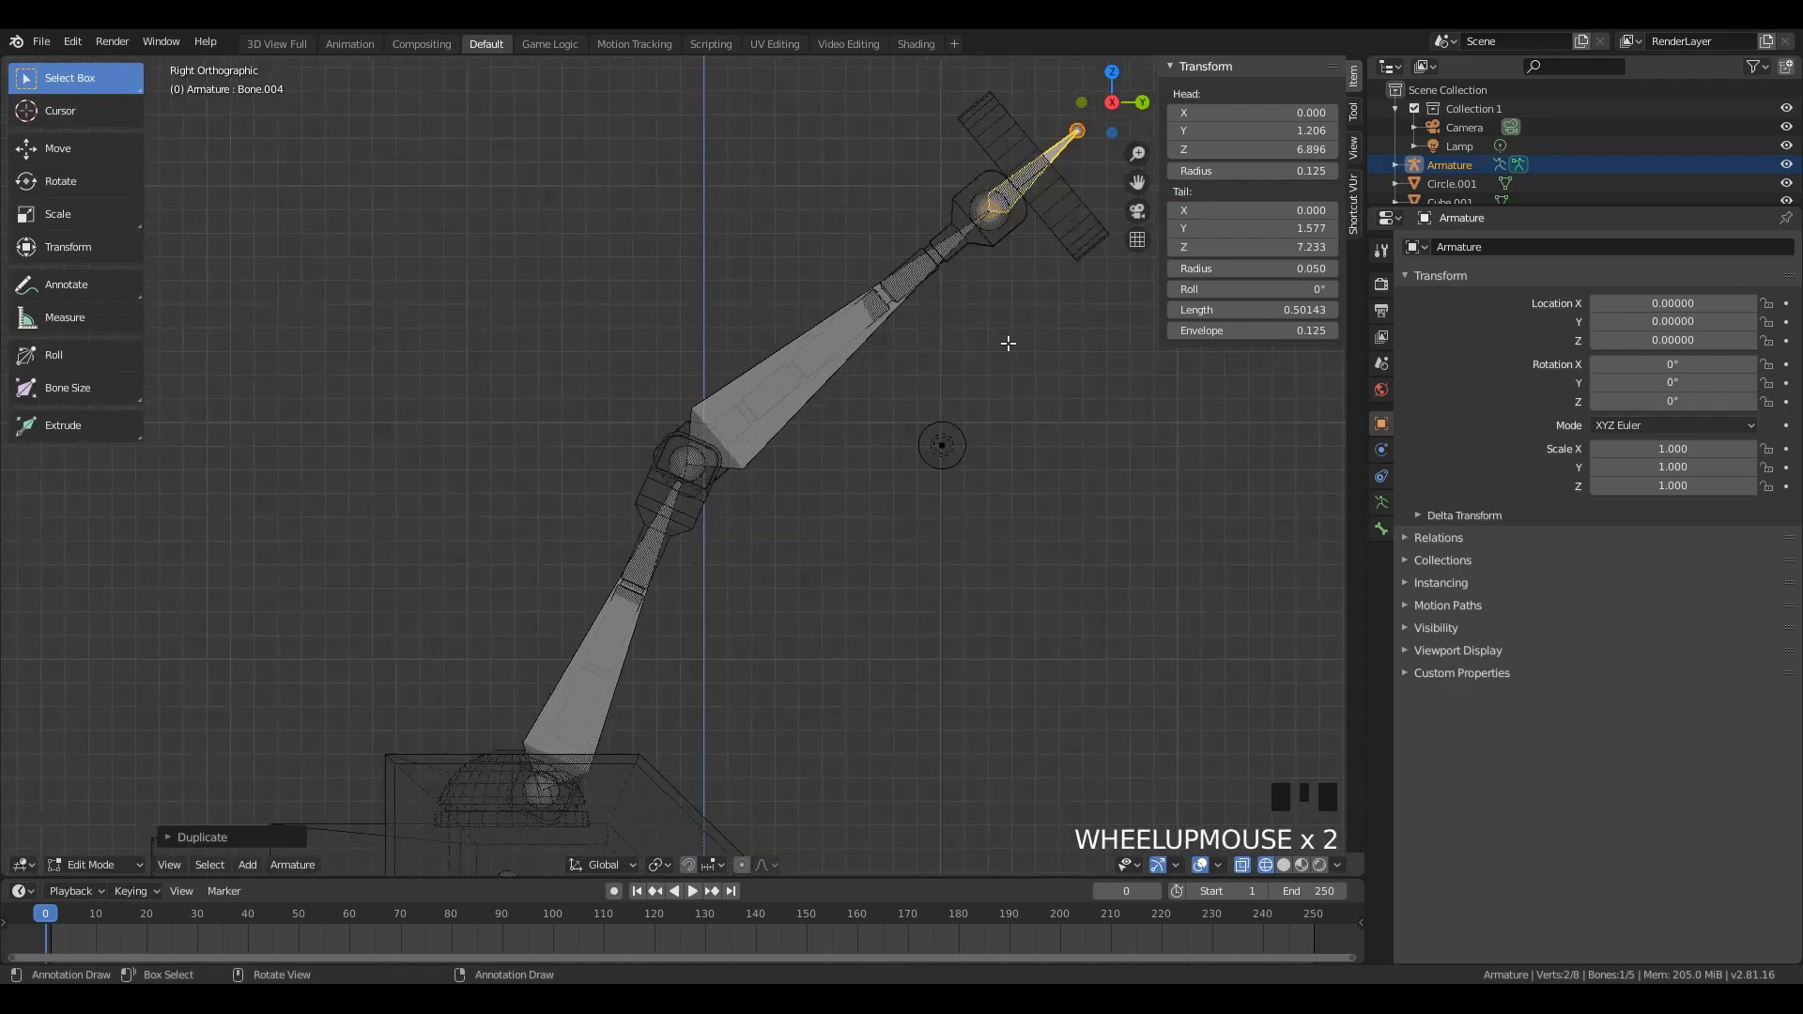
pyautogui.hotkey('alt', 'p')
pyautogui.click(1007, 344)
pyautogui.press('s')
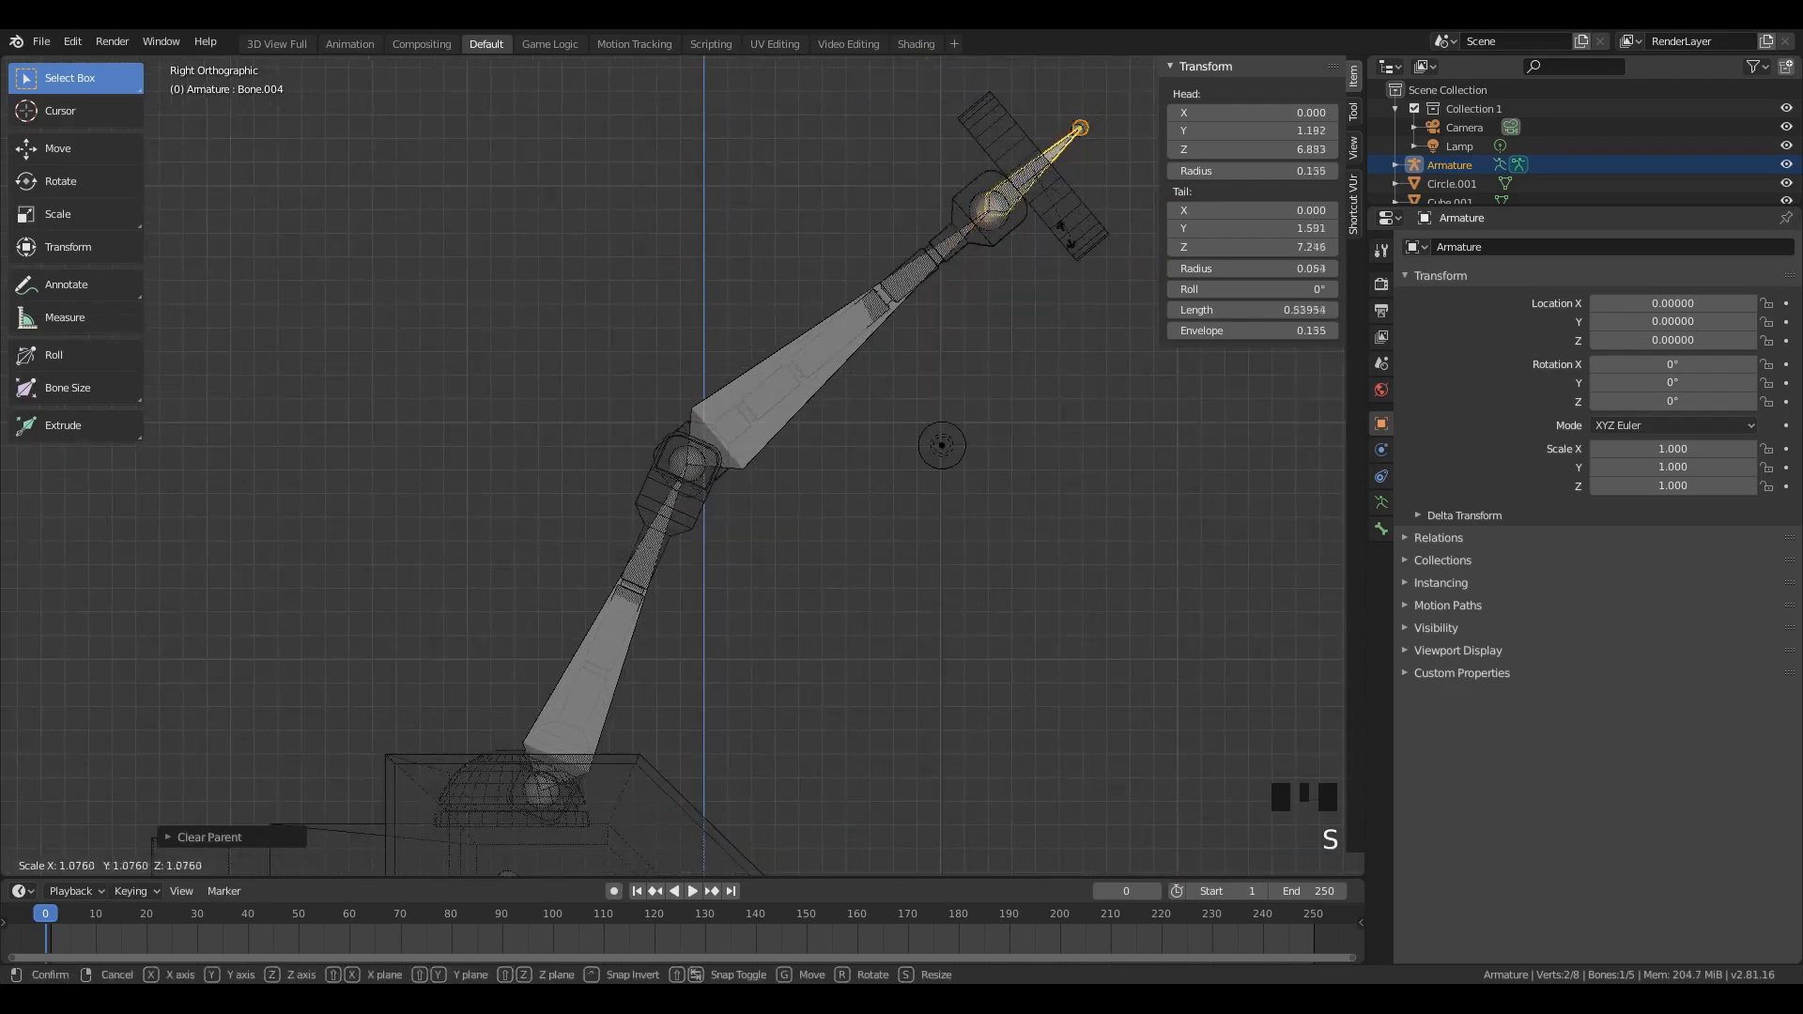
pyautogui.click(1014, 319)
pyautogui.press('g')
pyautogui.rightClick(1016, 312)
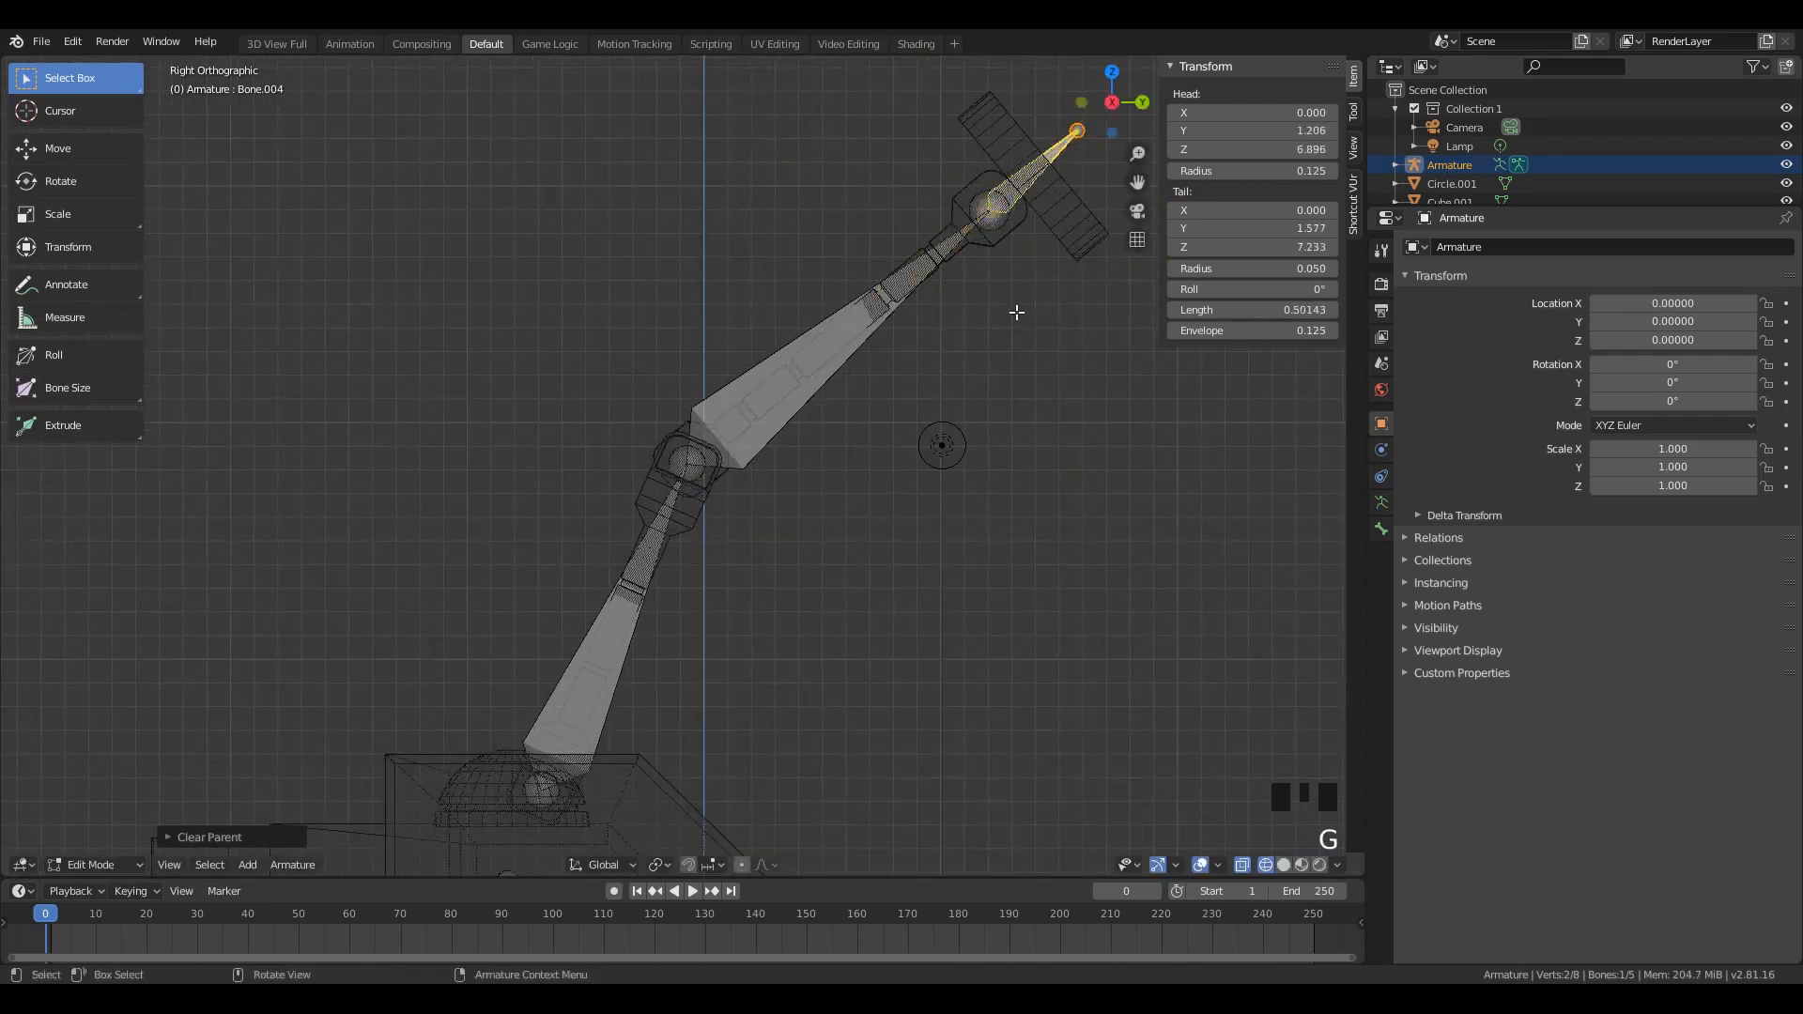
pyautogui.scroll(-3, 977, 363)
pyautogui.scroll(2, 1018, 274)
# Step: Try enlarging the duplicated disc bone to about 0.77 long and shifting it back onto its joint, and undo both changes
pyautogui.press('s')
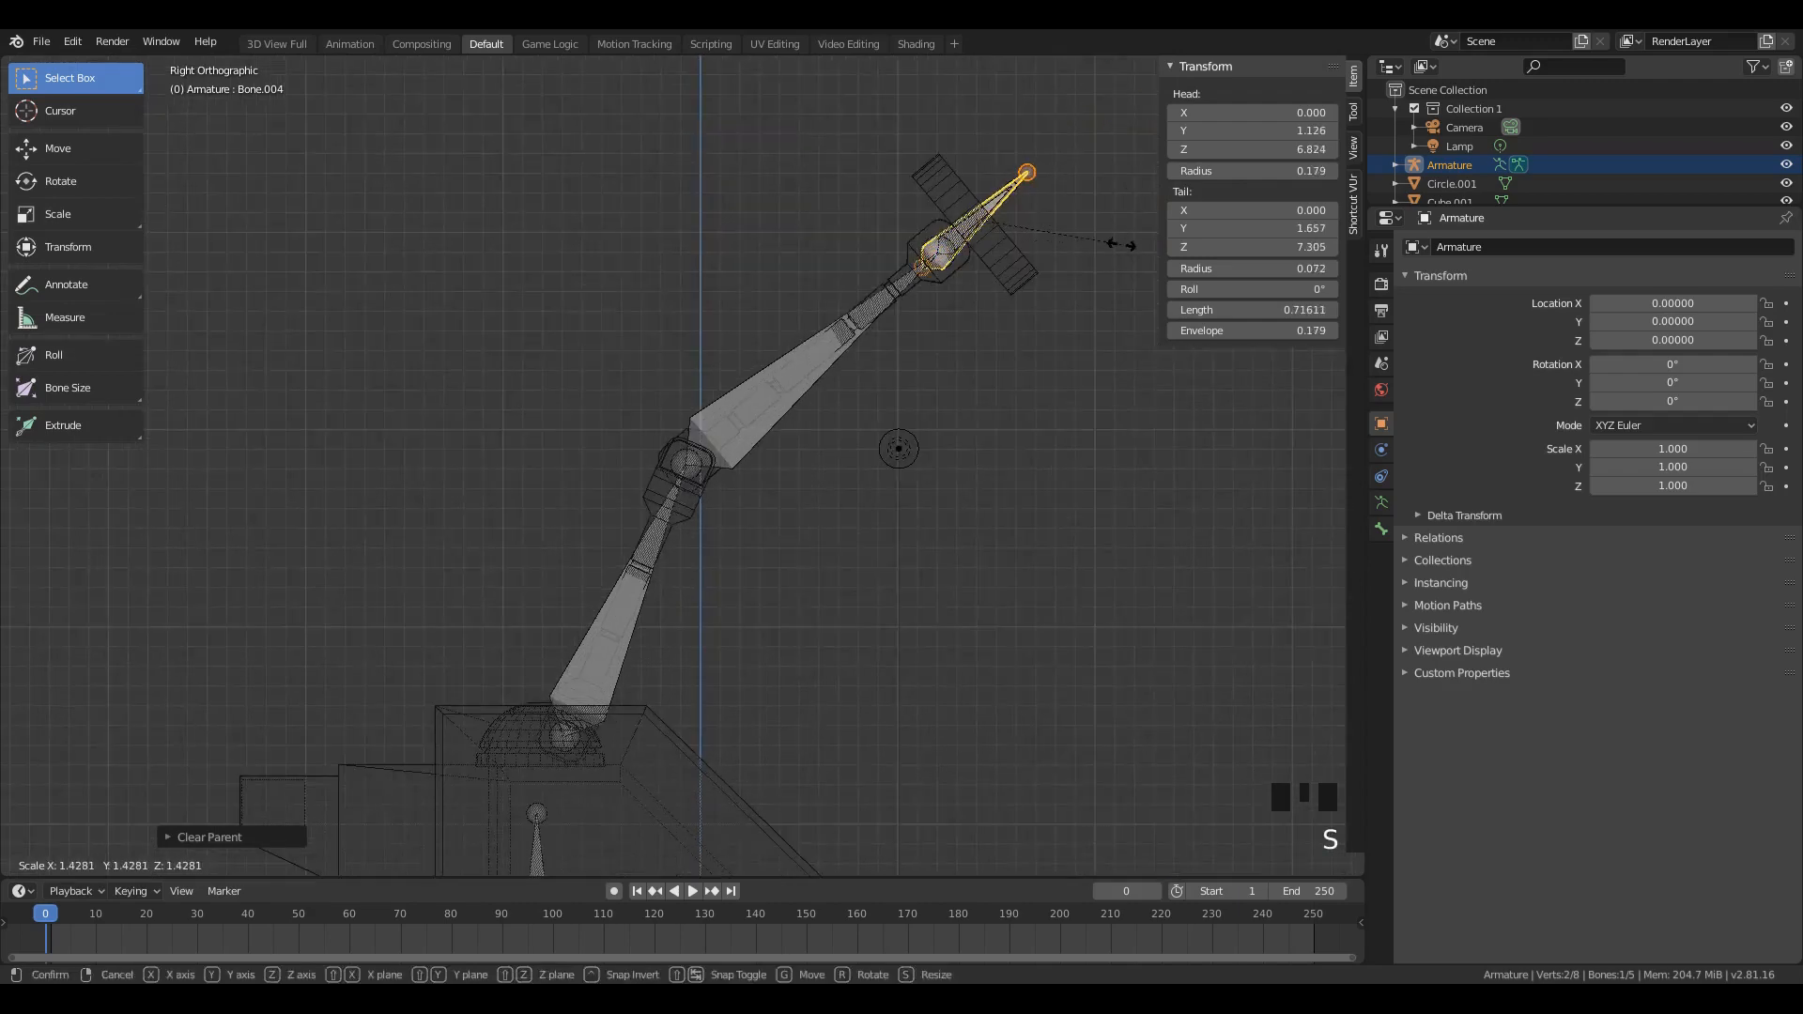
pyautogui.click(1138, 229)
pyautogui.press('g')
pyautogui.rightClick(1158, 216)
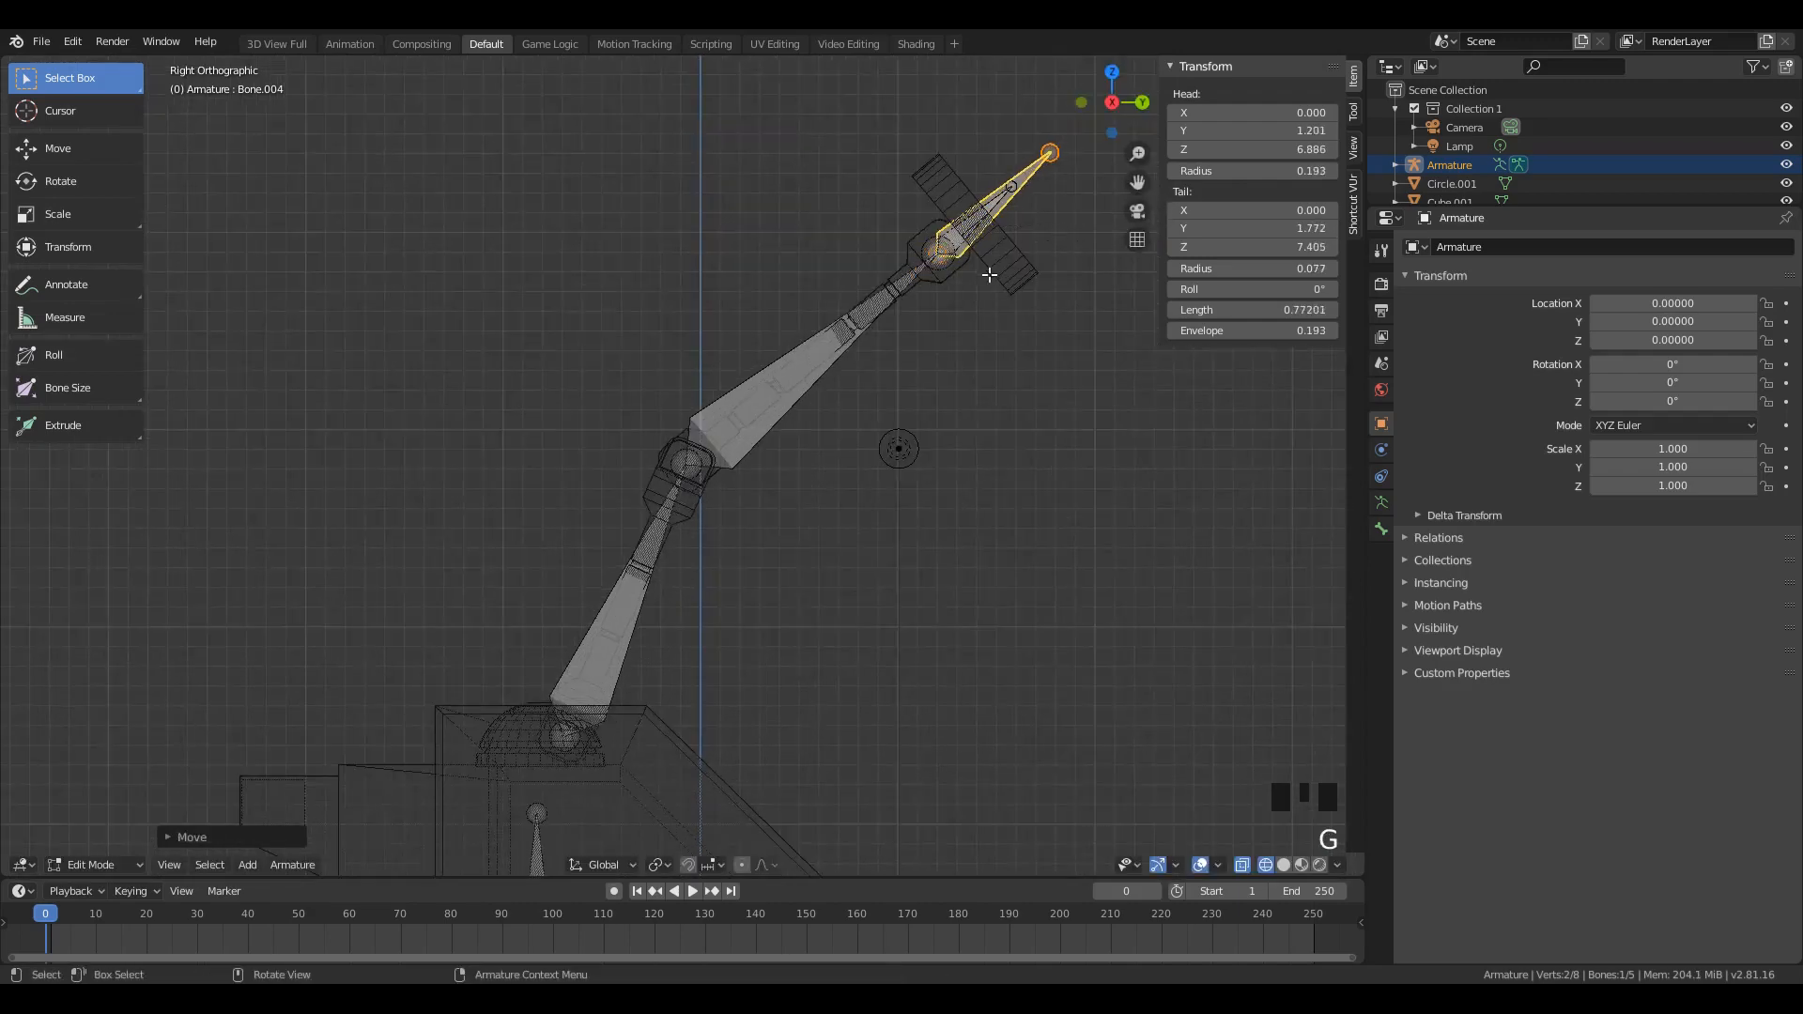
pyautogui.hotkey('ctrl', 'z')
pyautogui.hotkey('ctrl', 'z')
pyautogui.press('s')
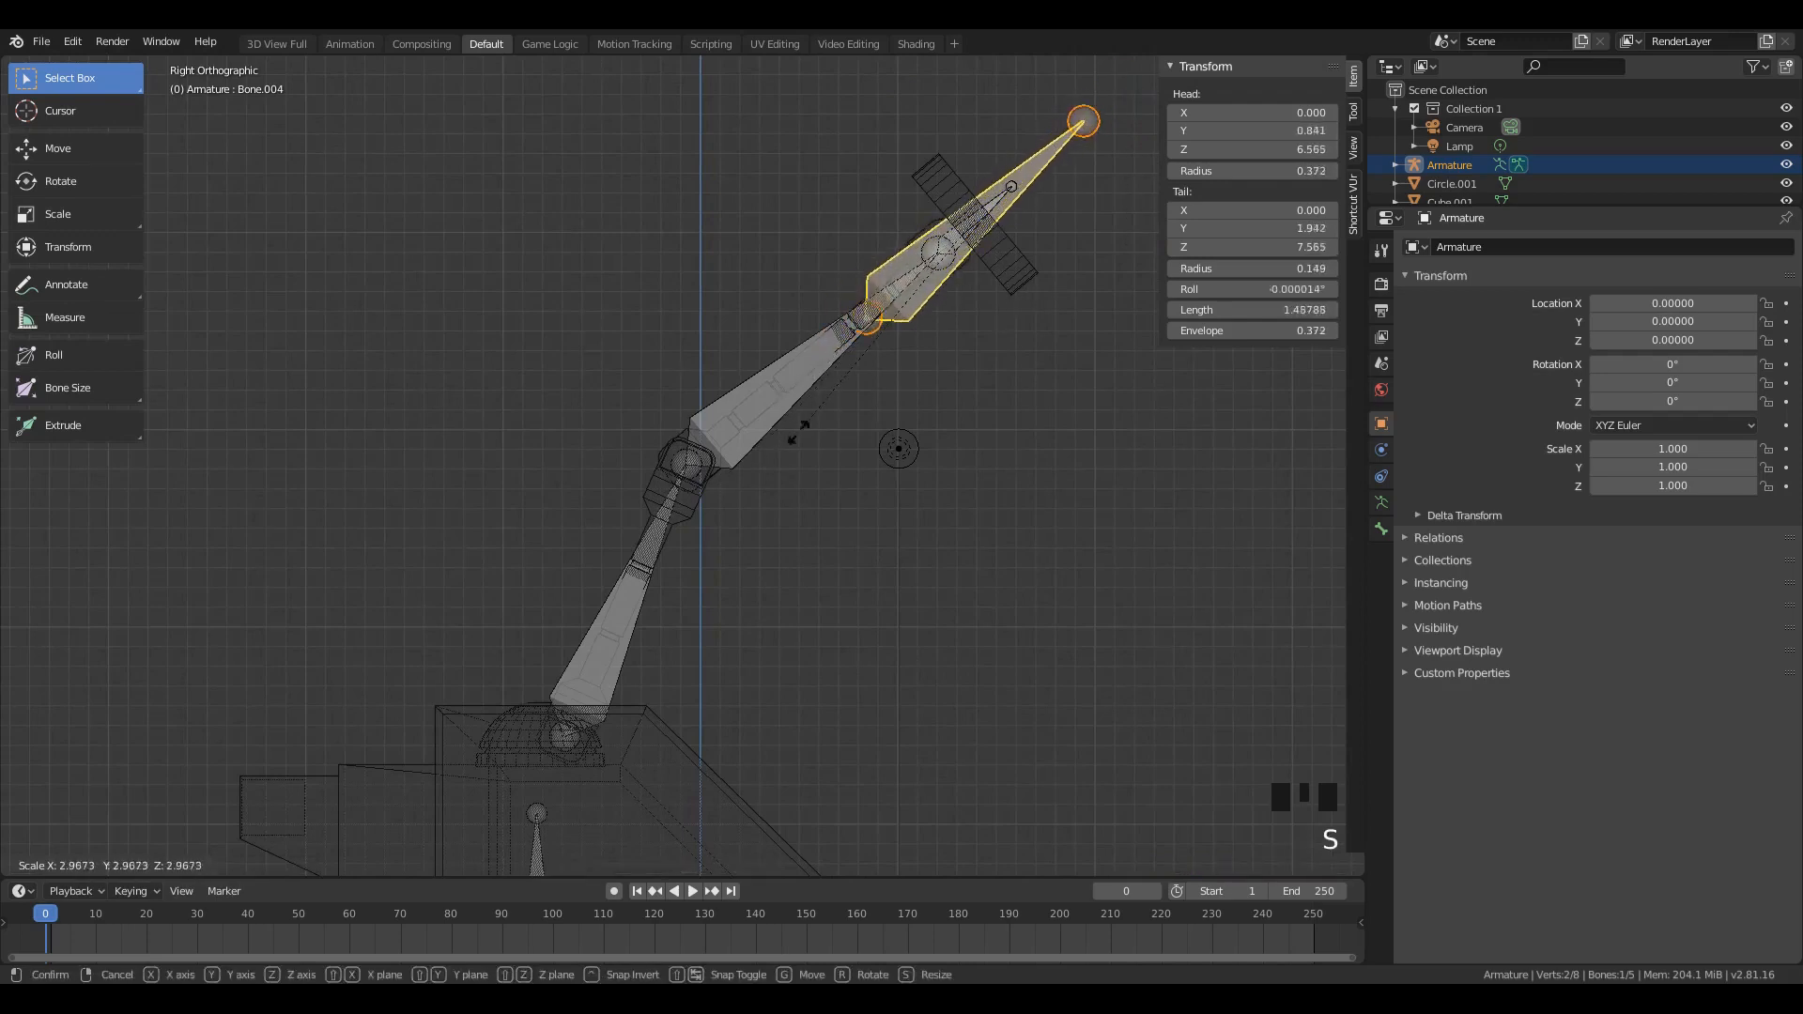
pyautogui.rightClick(777, 380)
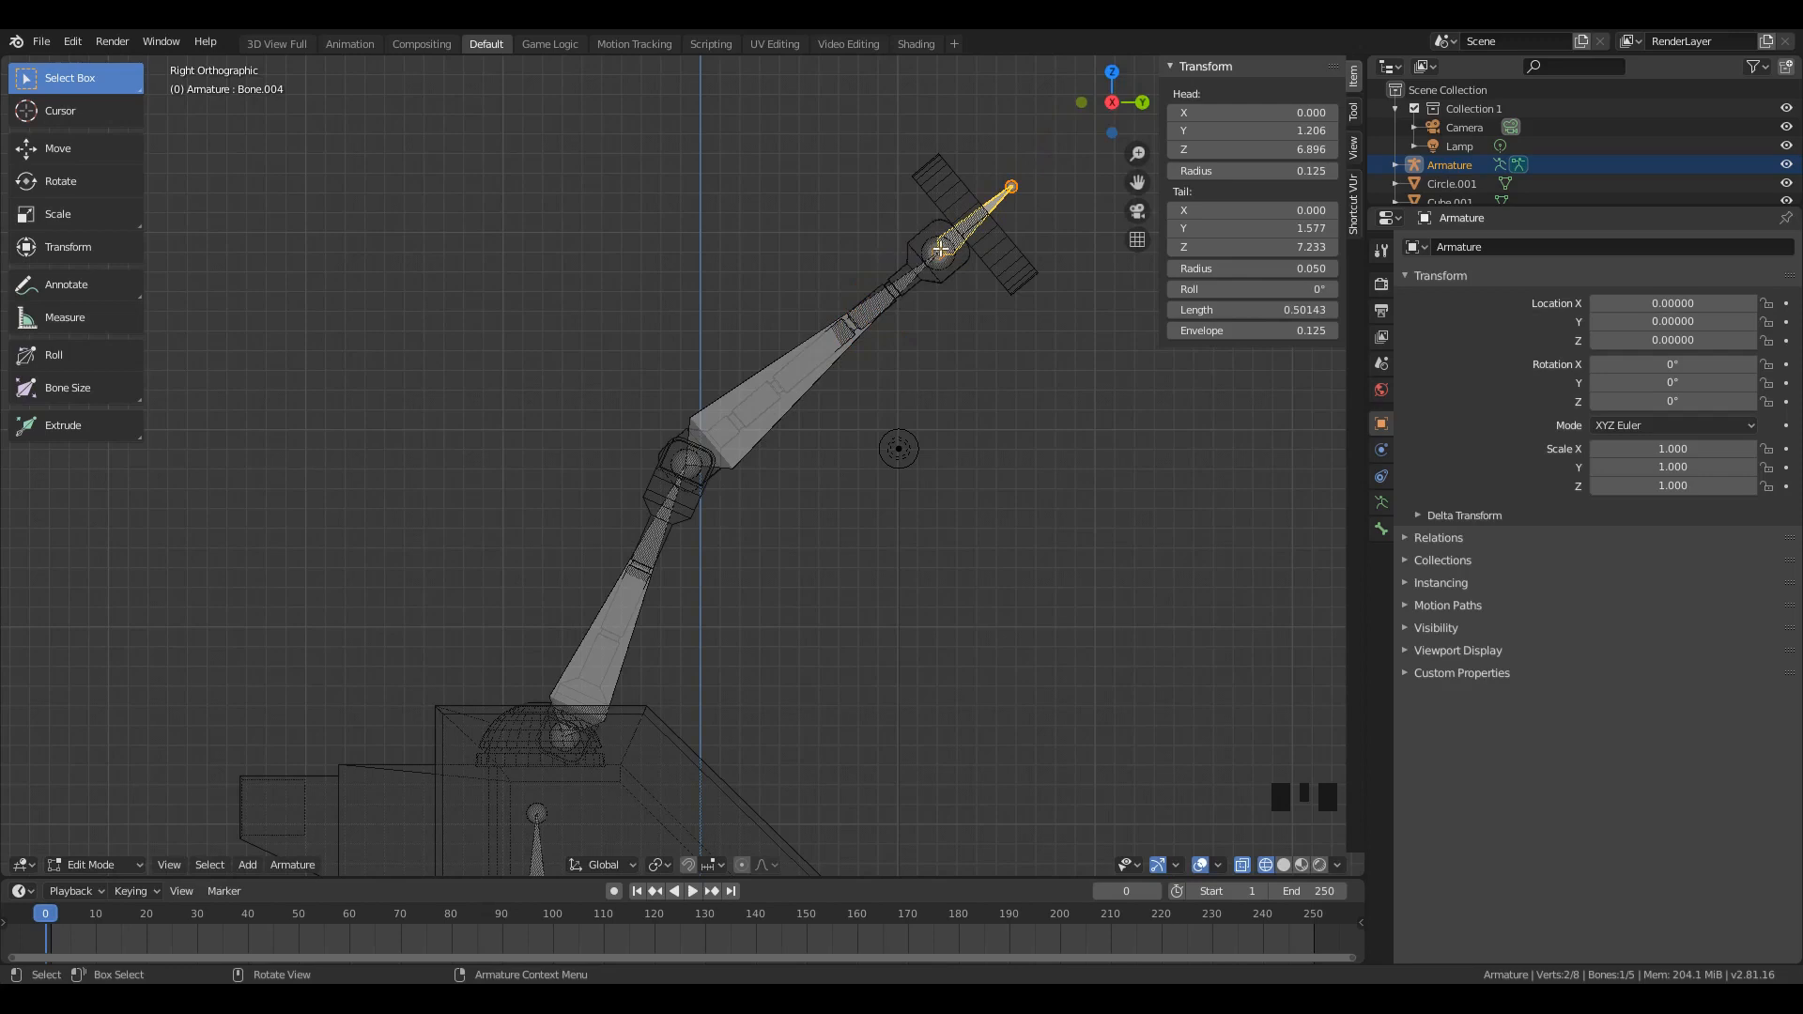
# Step: Change the transform pivot point and scale the duplicated disc bone from its head to a length of about 0.76
pyautogui.click(660, 866)
pyautogui.click(748, 806)
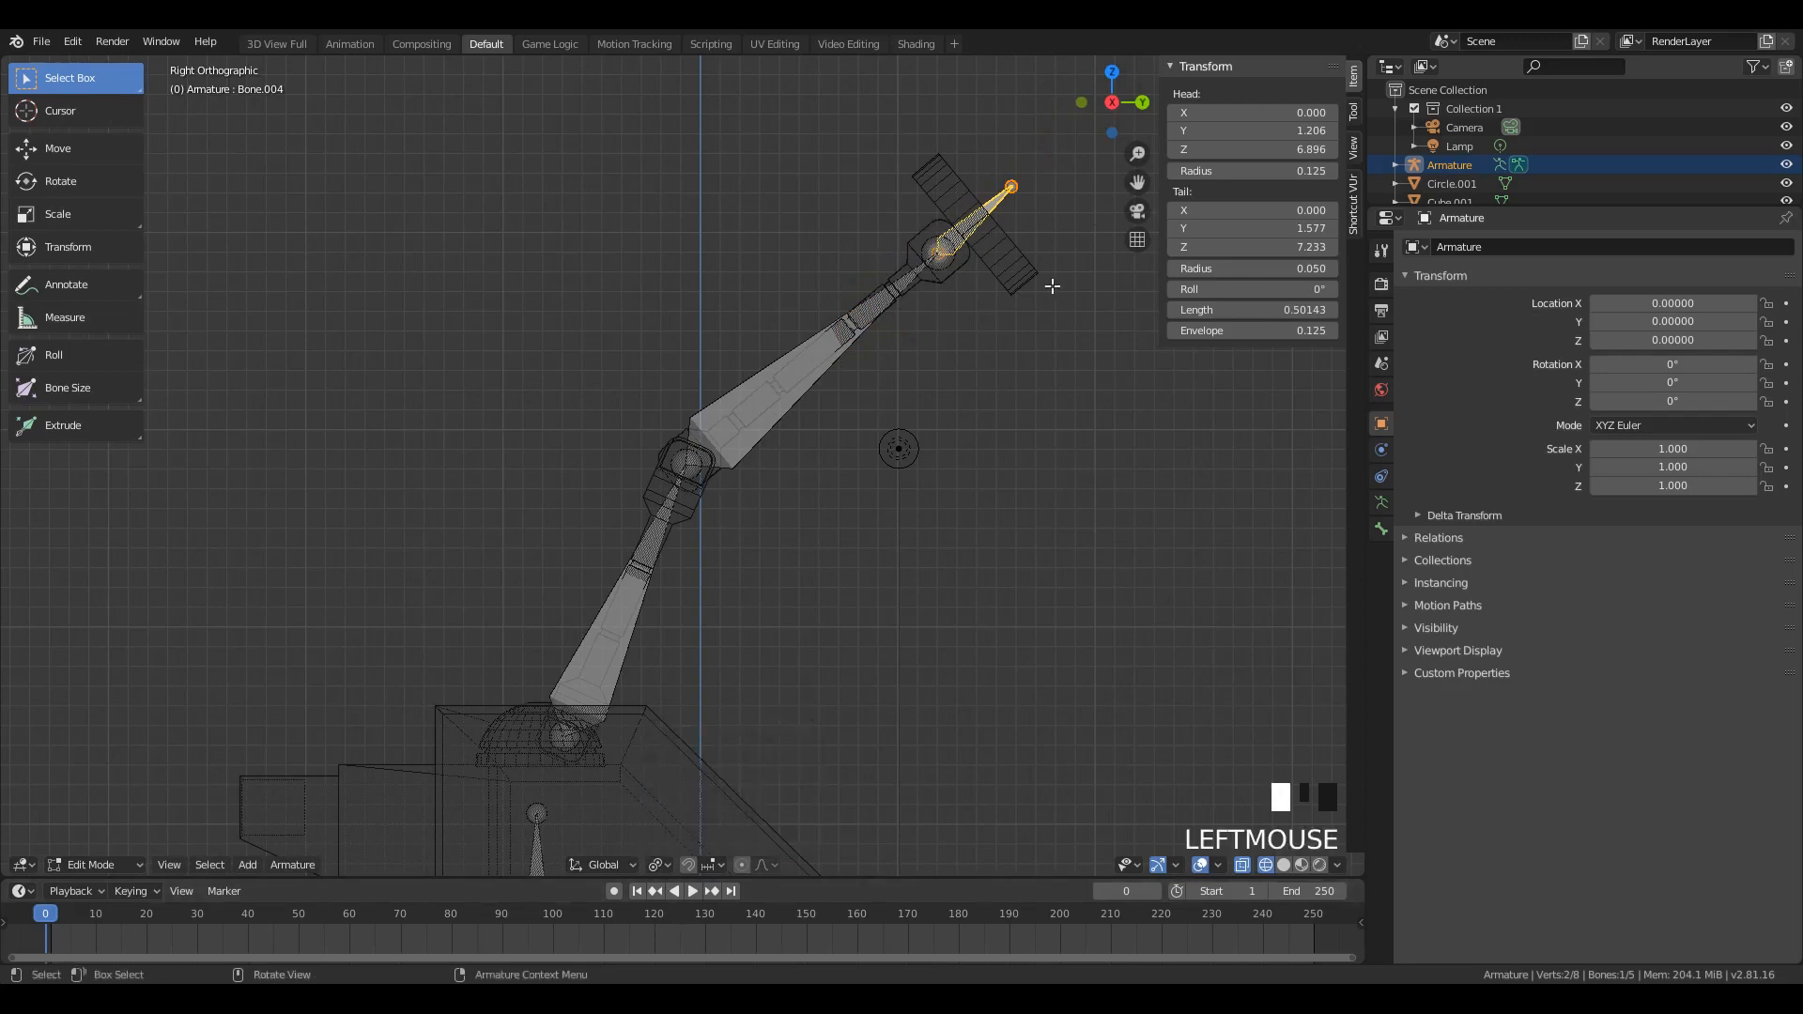
pyautogui.press('s')
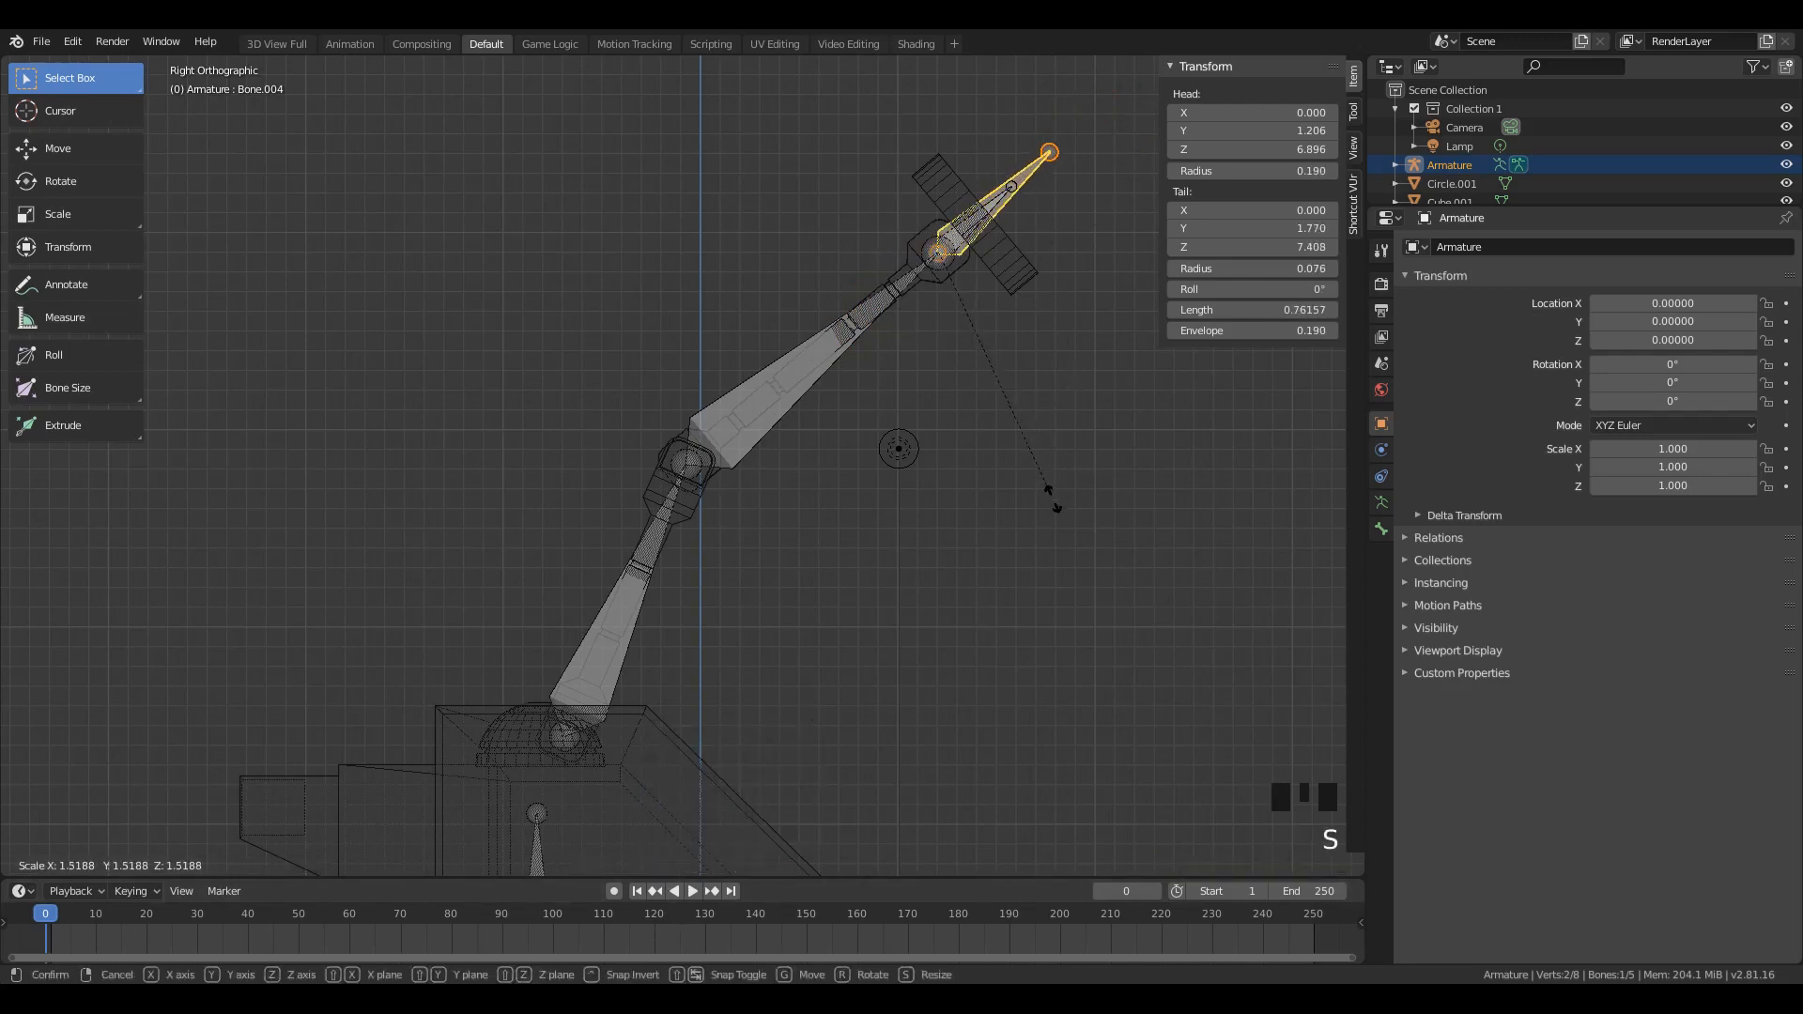
pyautogui.click(1060, 491)
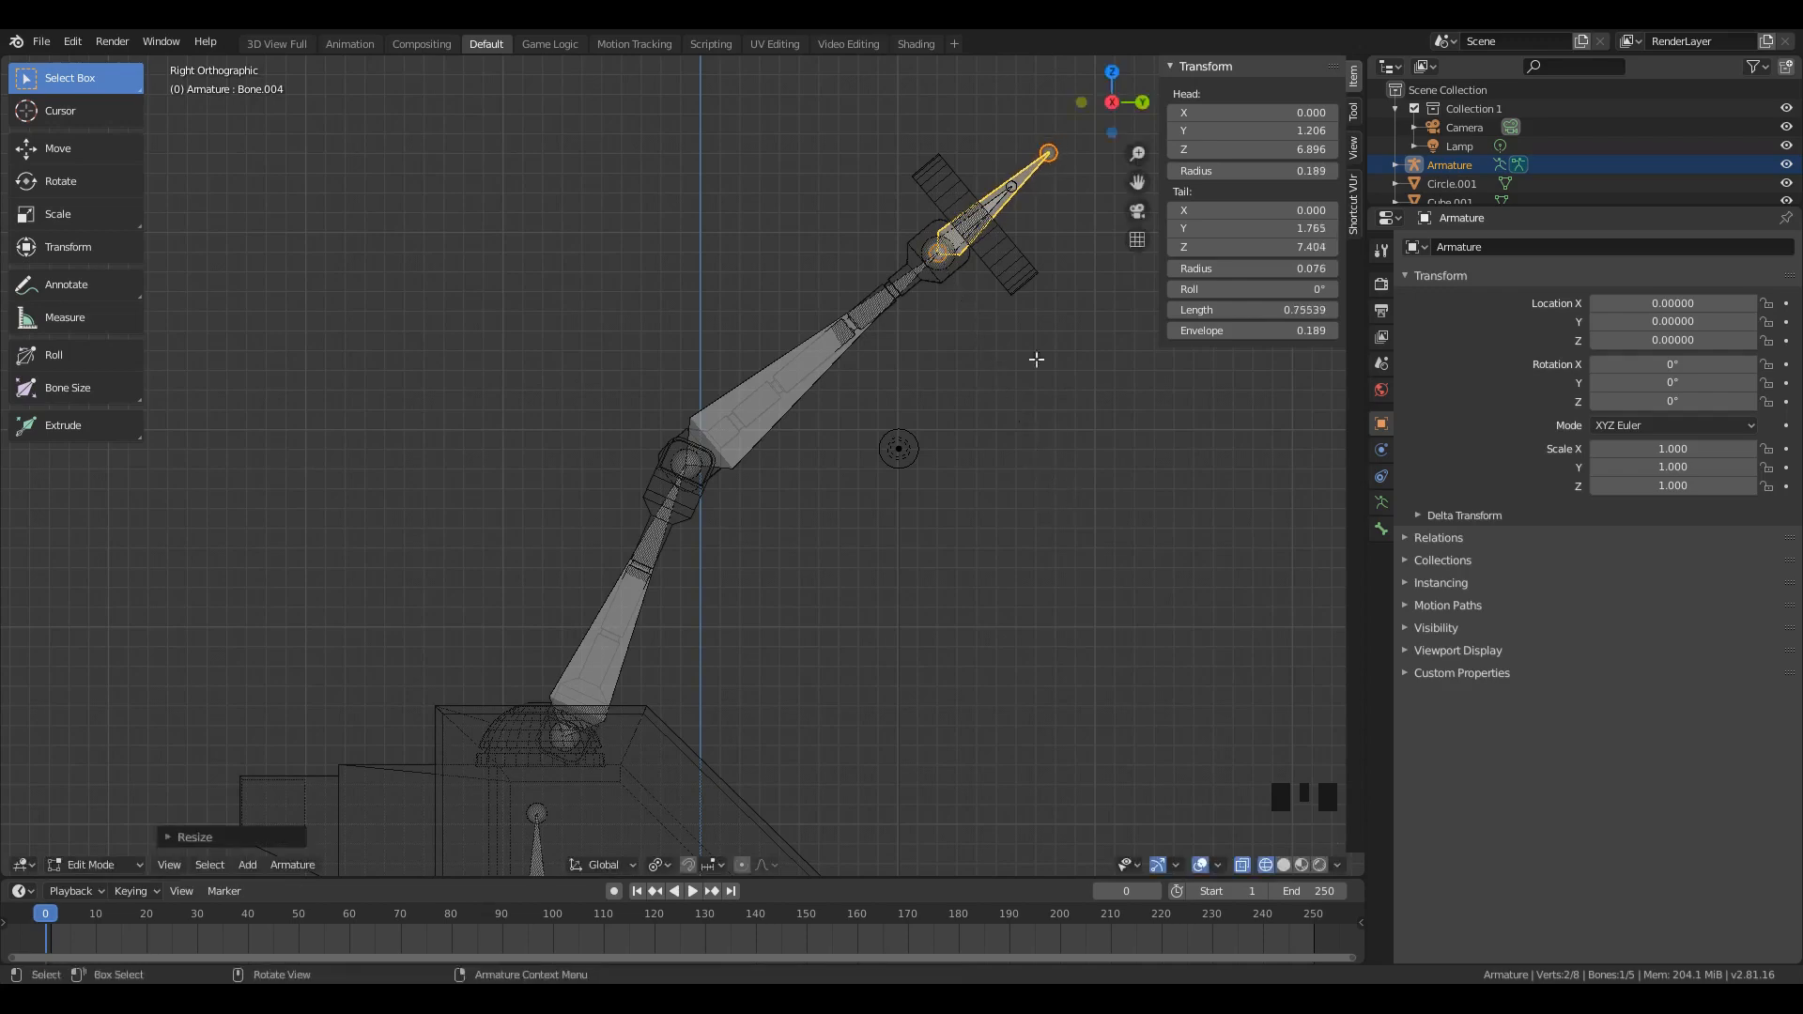
# Step: Examine the placement of the arm and disc bones inside the robot from several angles
pyautogui.scroll(1, 1047, 269)
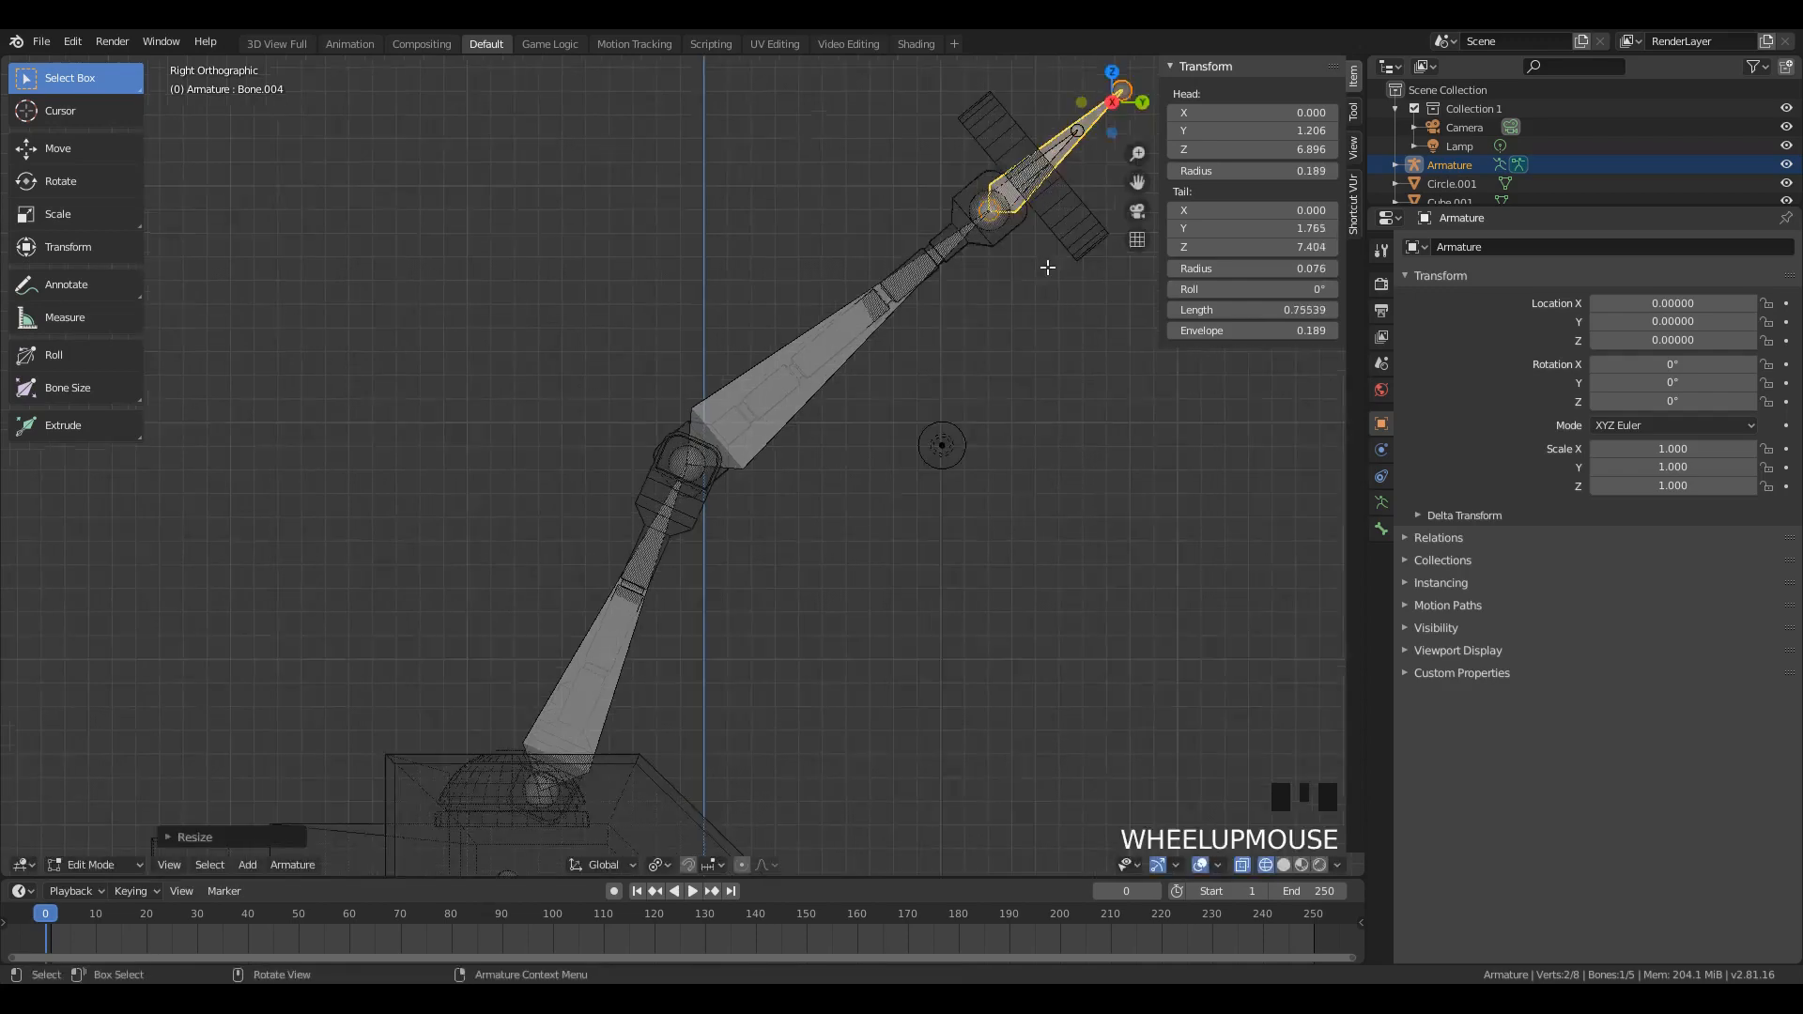
pyautogui.scroll(-2, 1042, 250)
pyautogui.scroll(2, 1038, 249)
pyautogui.moveTo(1083, 201); pyautogui.dragTo(1018, 238, button='middle')
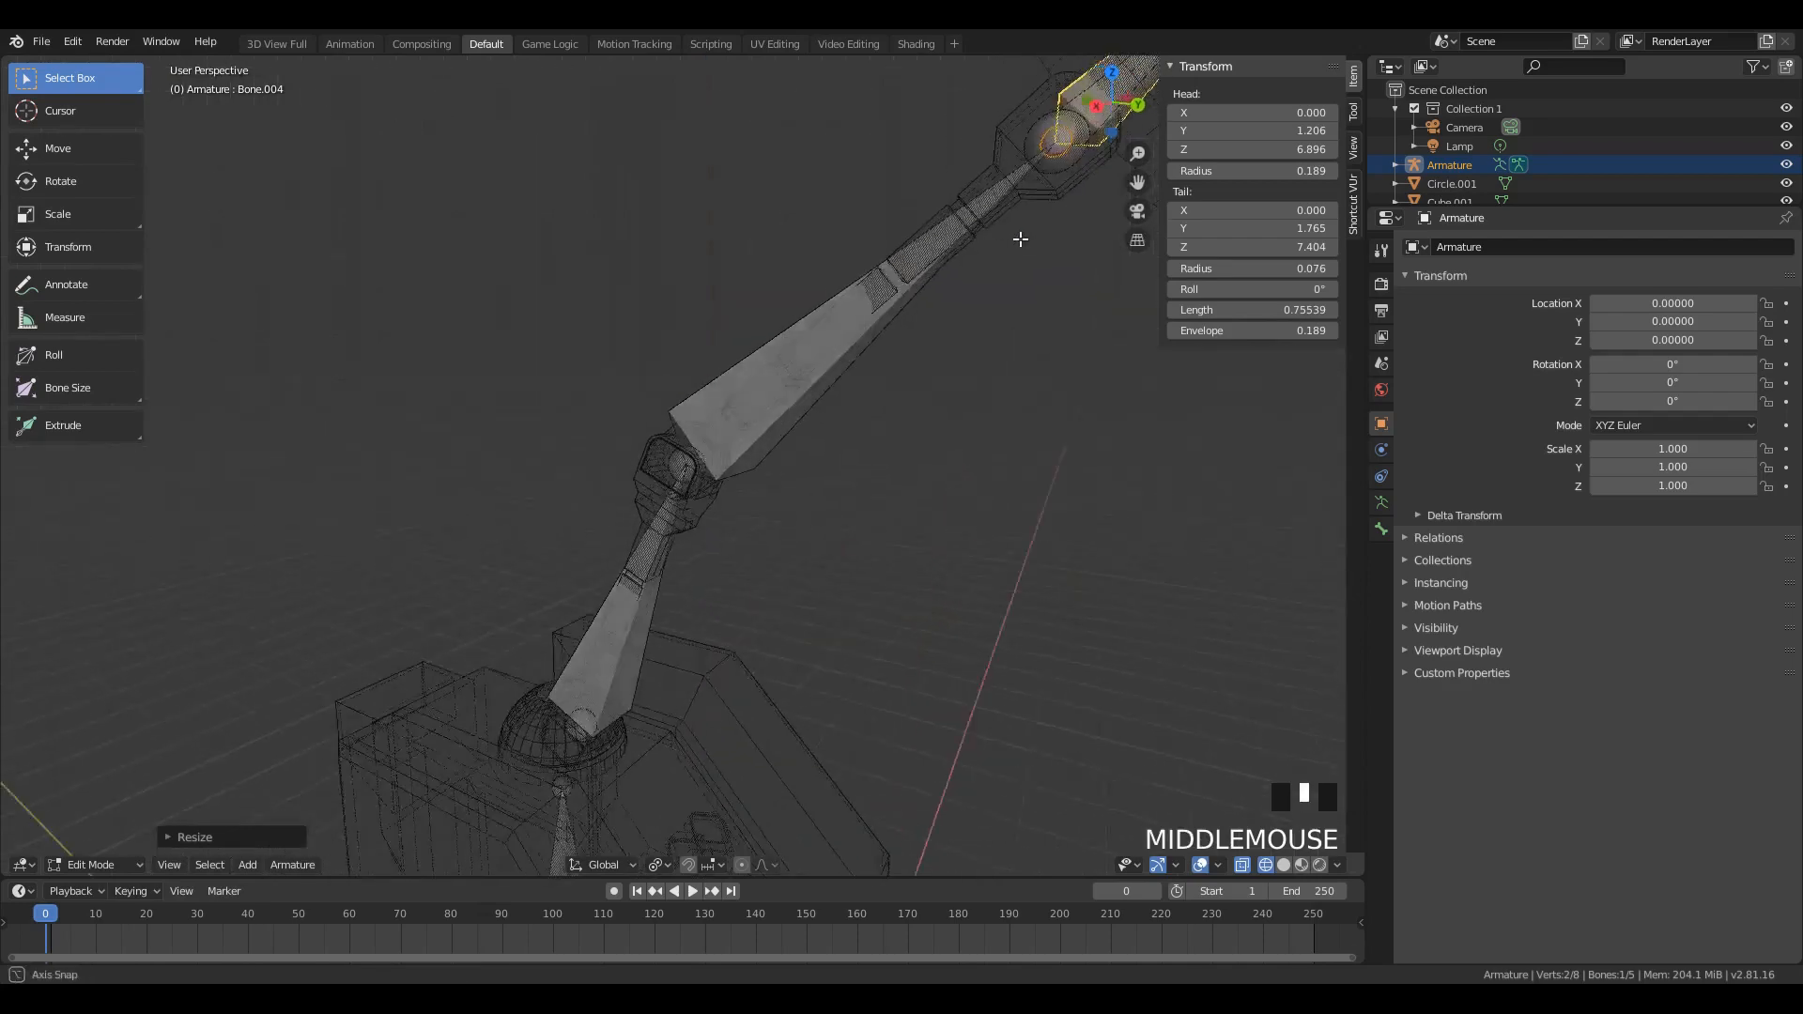
pyautogui.scroll(-2, 972, 264)
pyautogui.scroll(-2, 946, 335)
pyautogui.scroll(5, 764, 510)
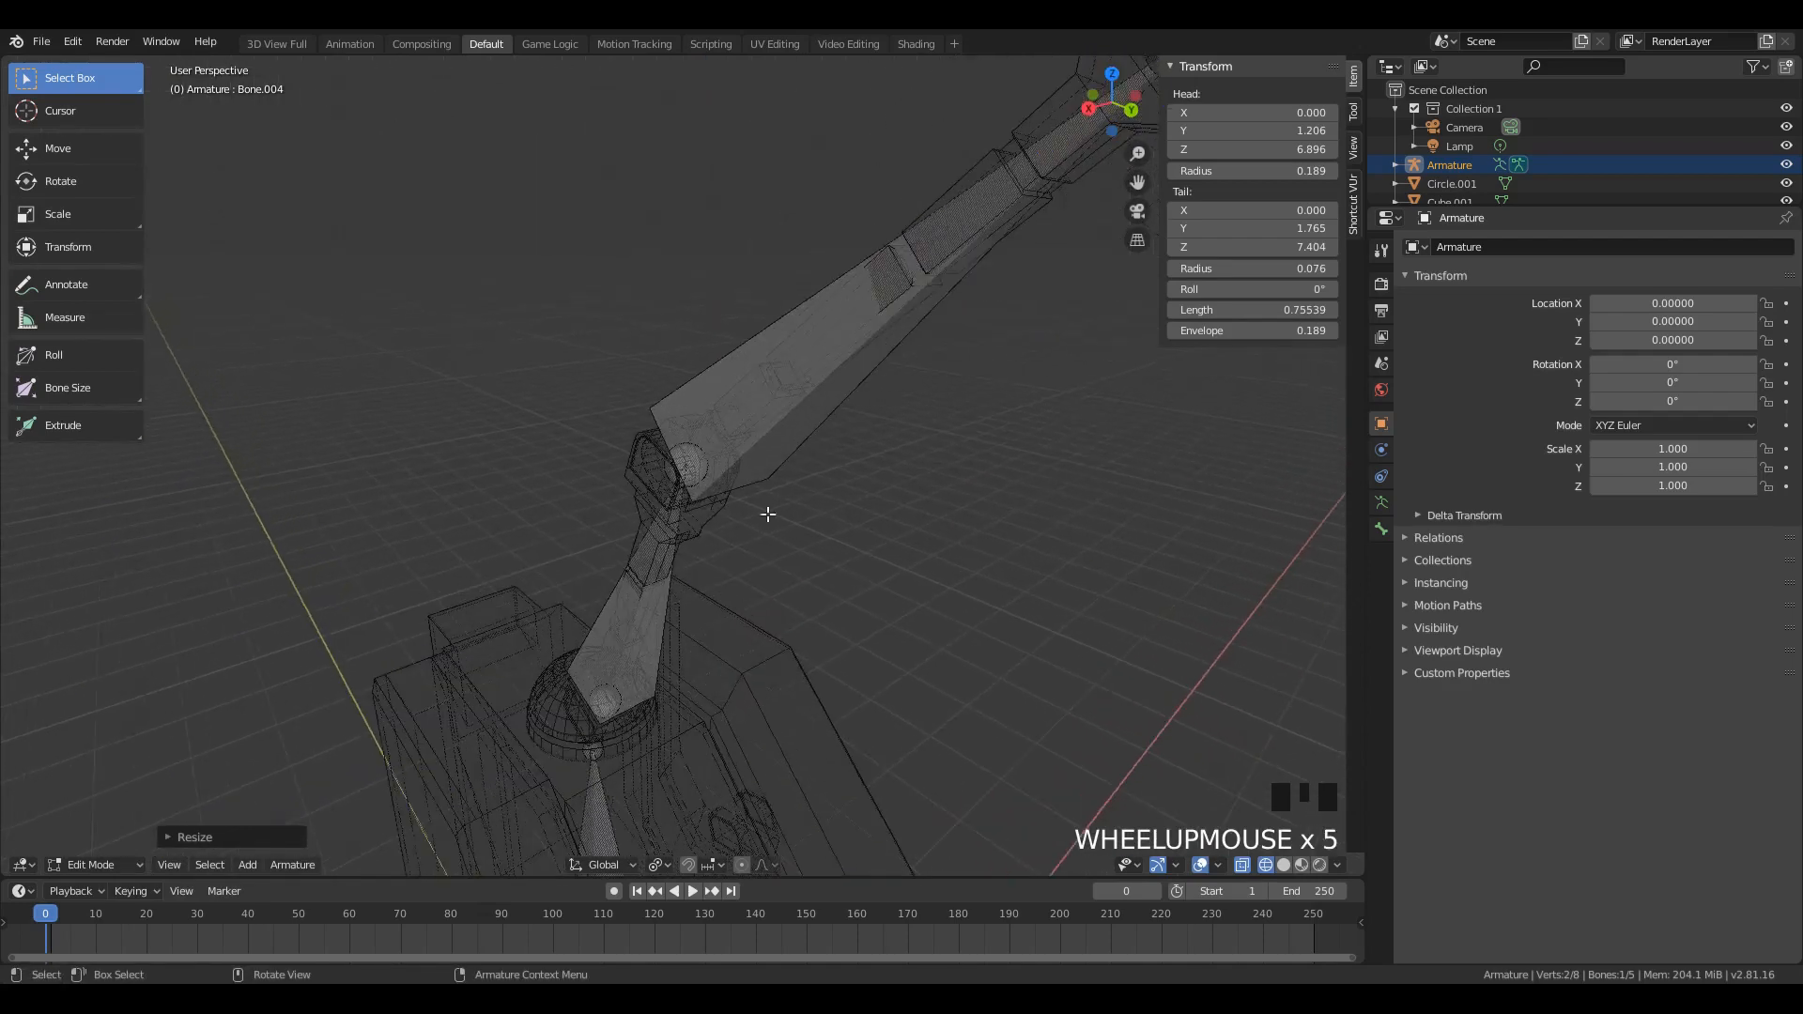
pyautogui.scroll(-3, 685, 575)
pyautogui.moveTo(684, 576); pyautogui.dragTo(700, 770, button='middle')
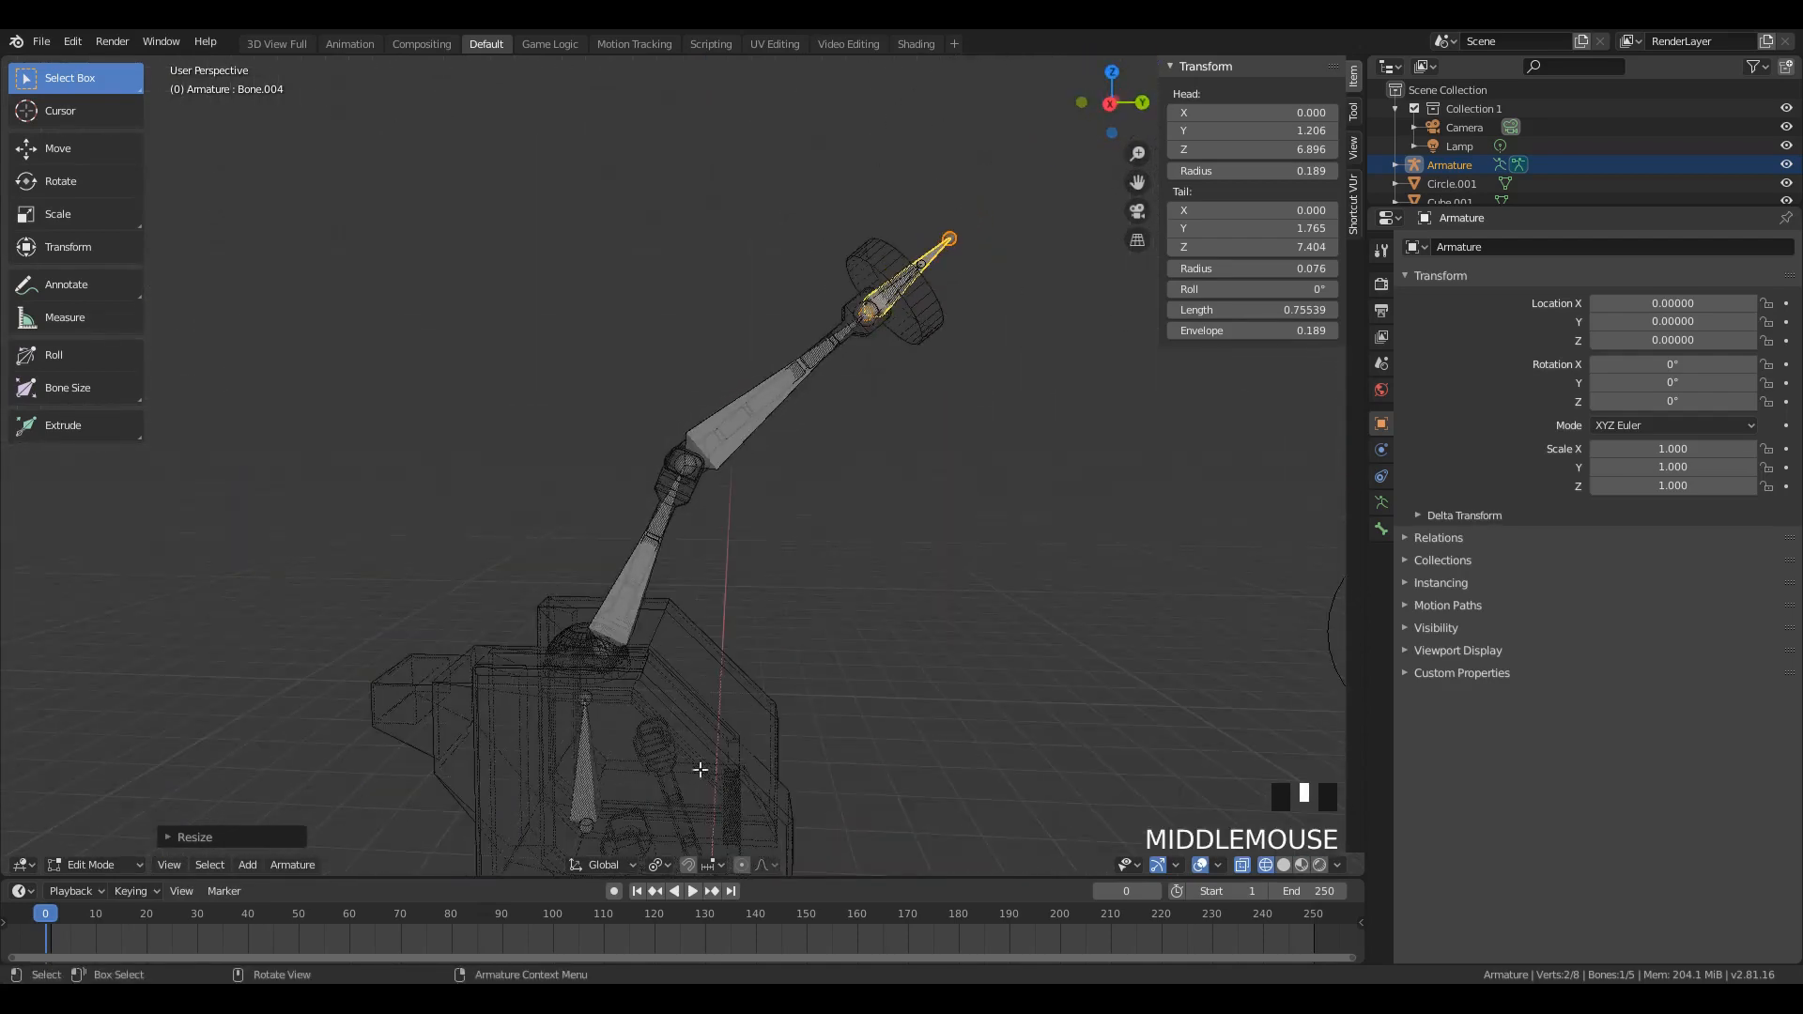
# Step: Duplicate the body bone in the front view and place the copy over the leg on the negative X side, at about X -0.69, Z 3.38
pyautogui.click(575, 809)
pyautogui.scroll(2, 575, 810)
pyautogui.moveTo(575, 809); pyautogui.dragTo(535, 762, button='middle')
pyautogui.press('KP_1')
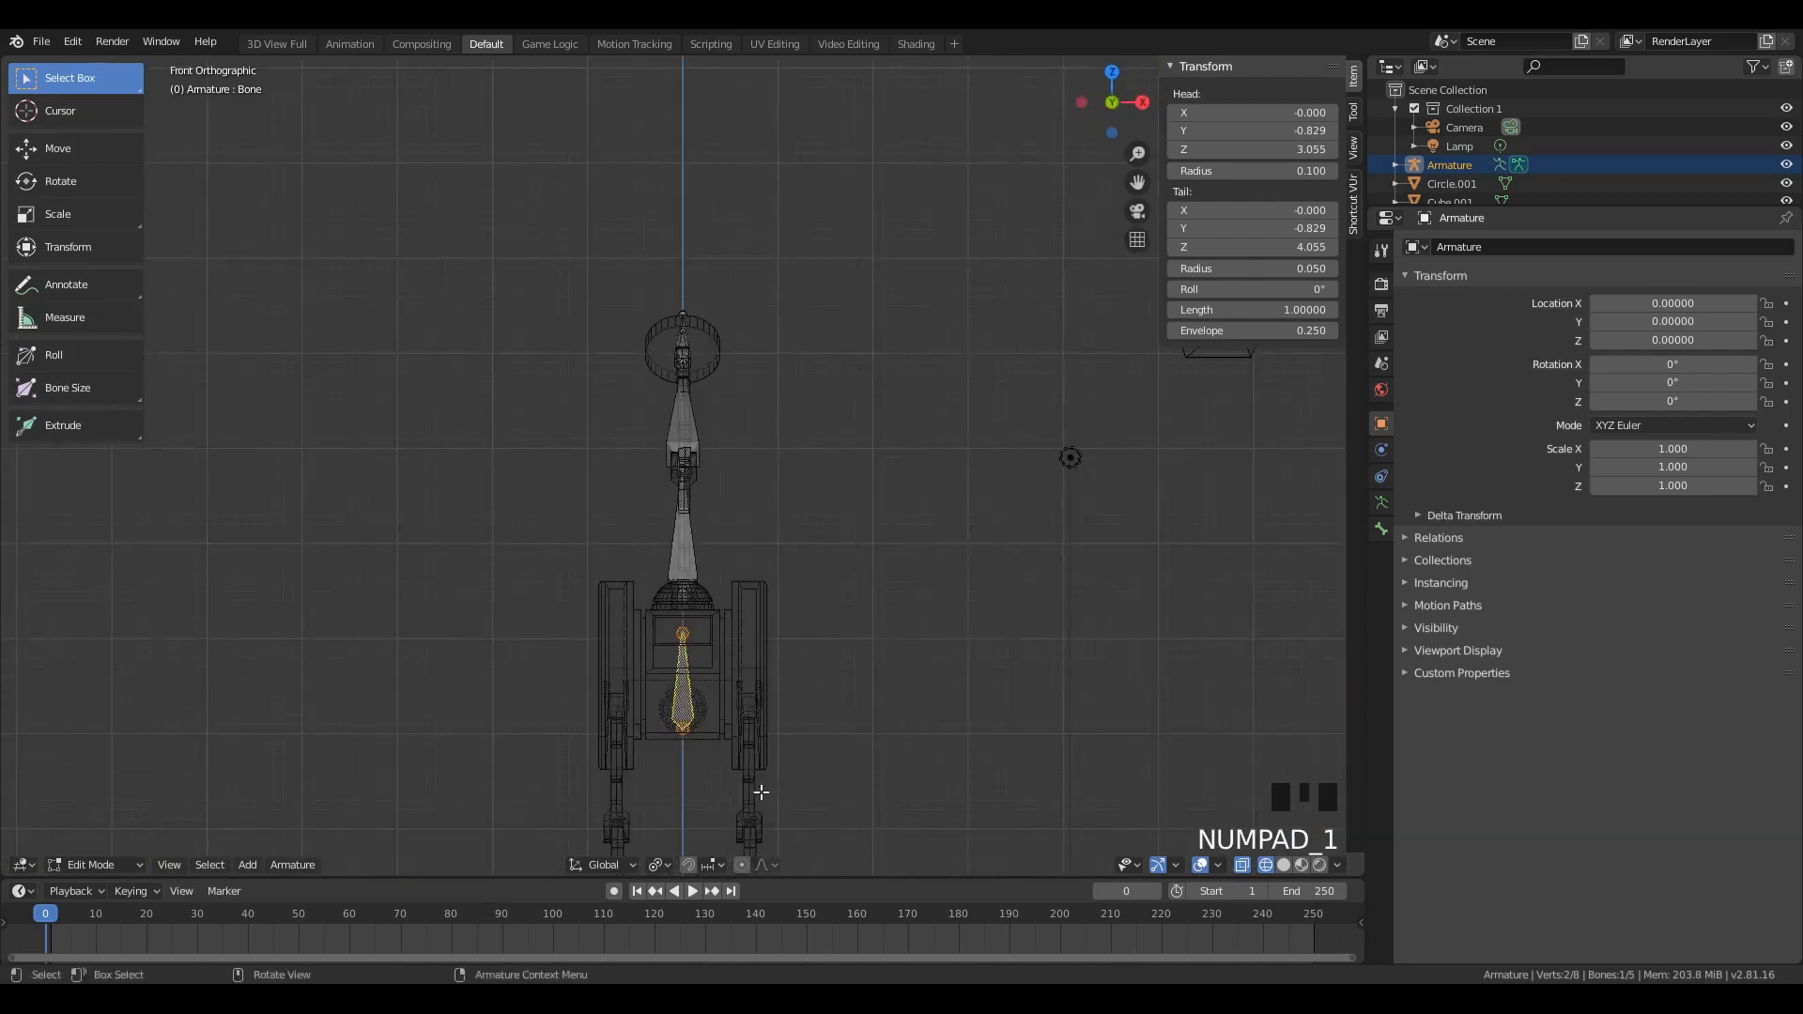
pyautogui.scroll(1, 697, 728)
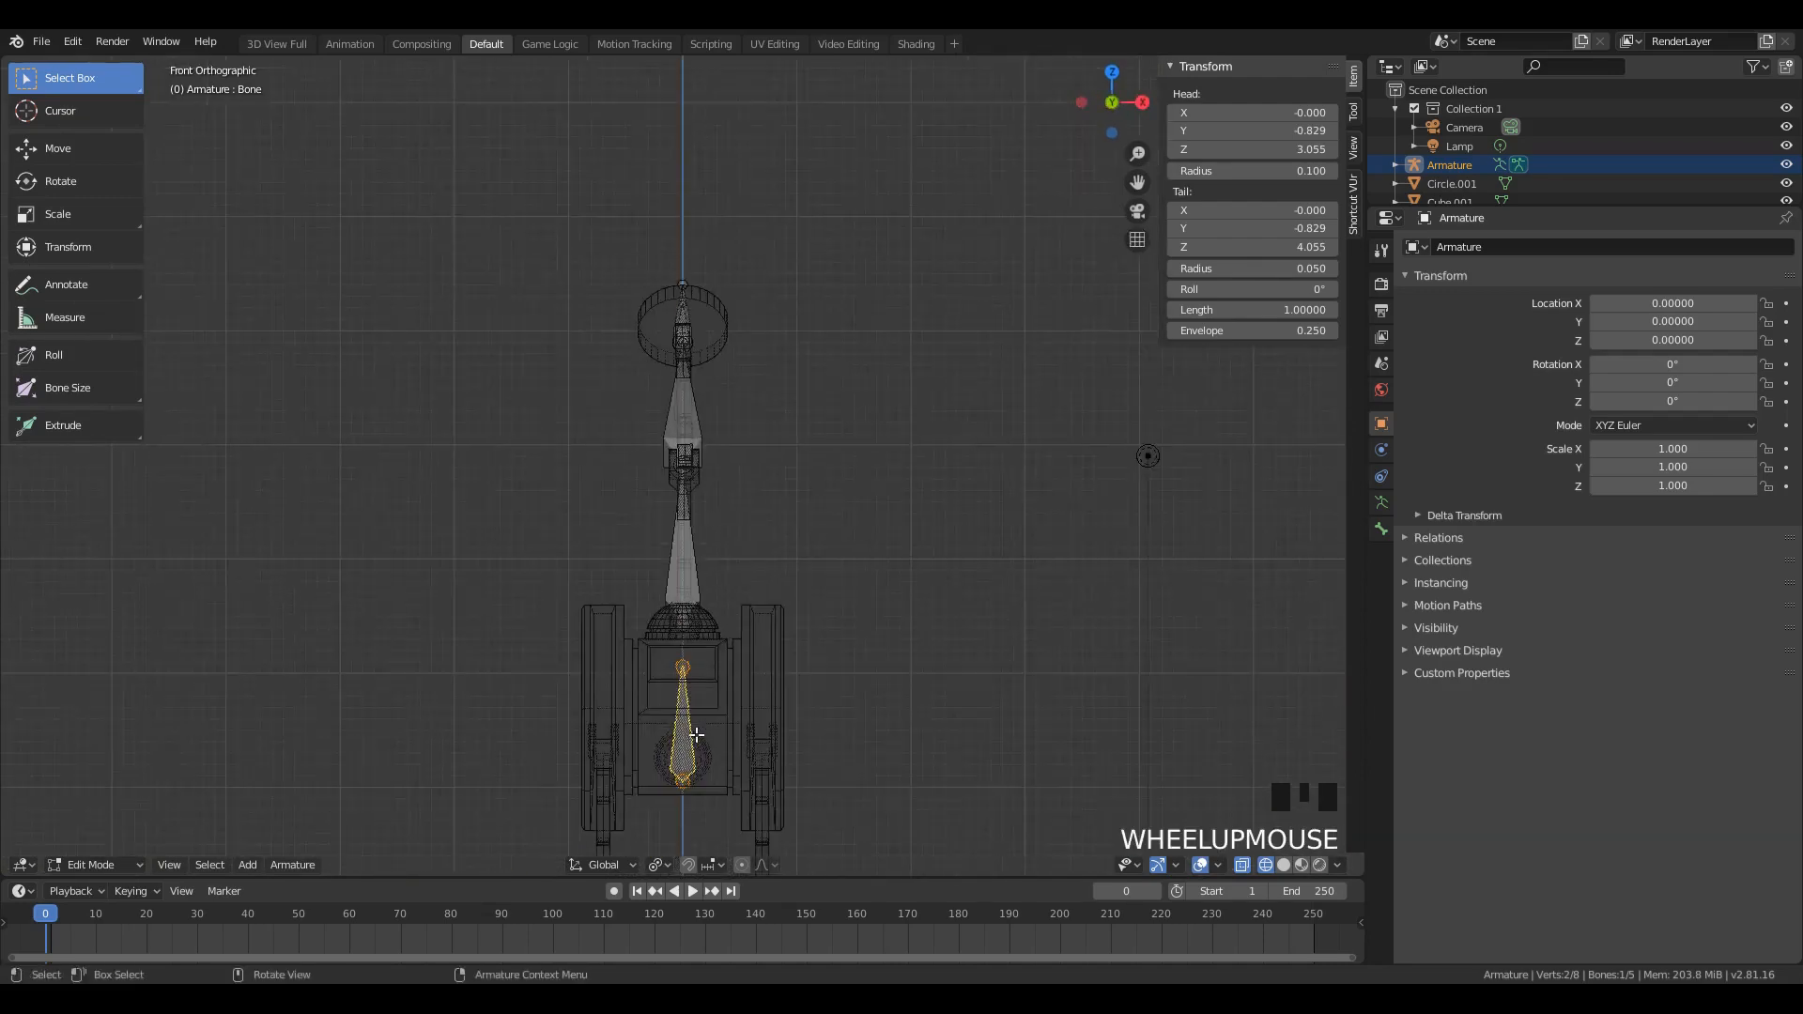
pyautogui.hotkey('shift', 'd')
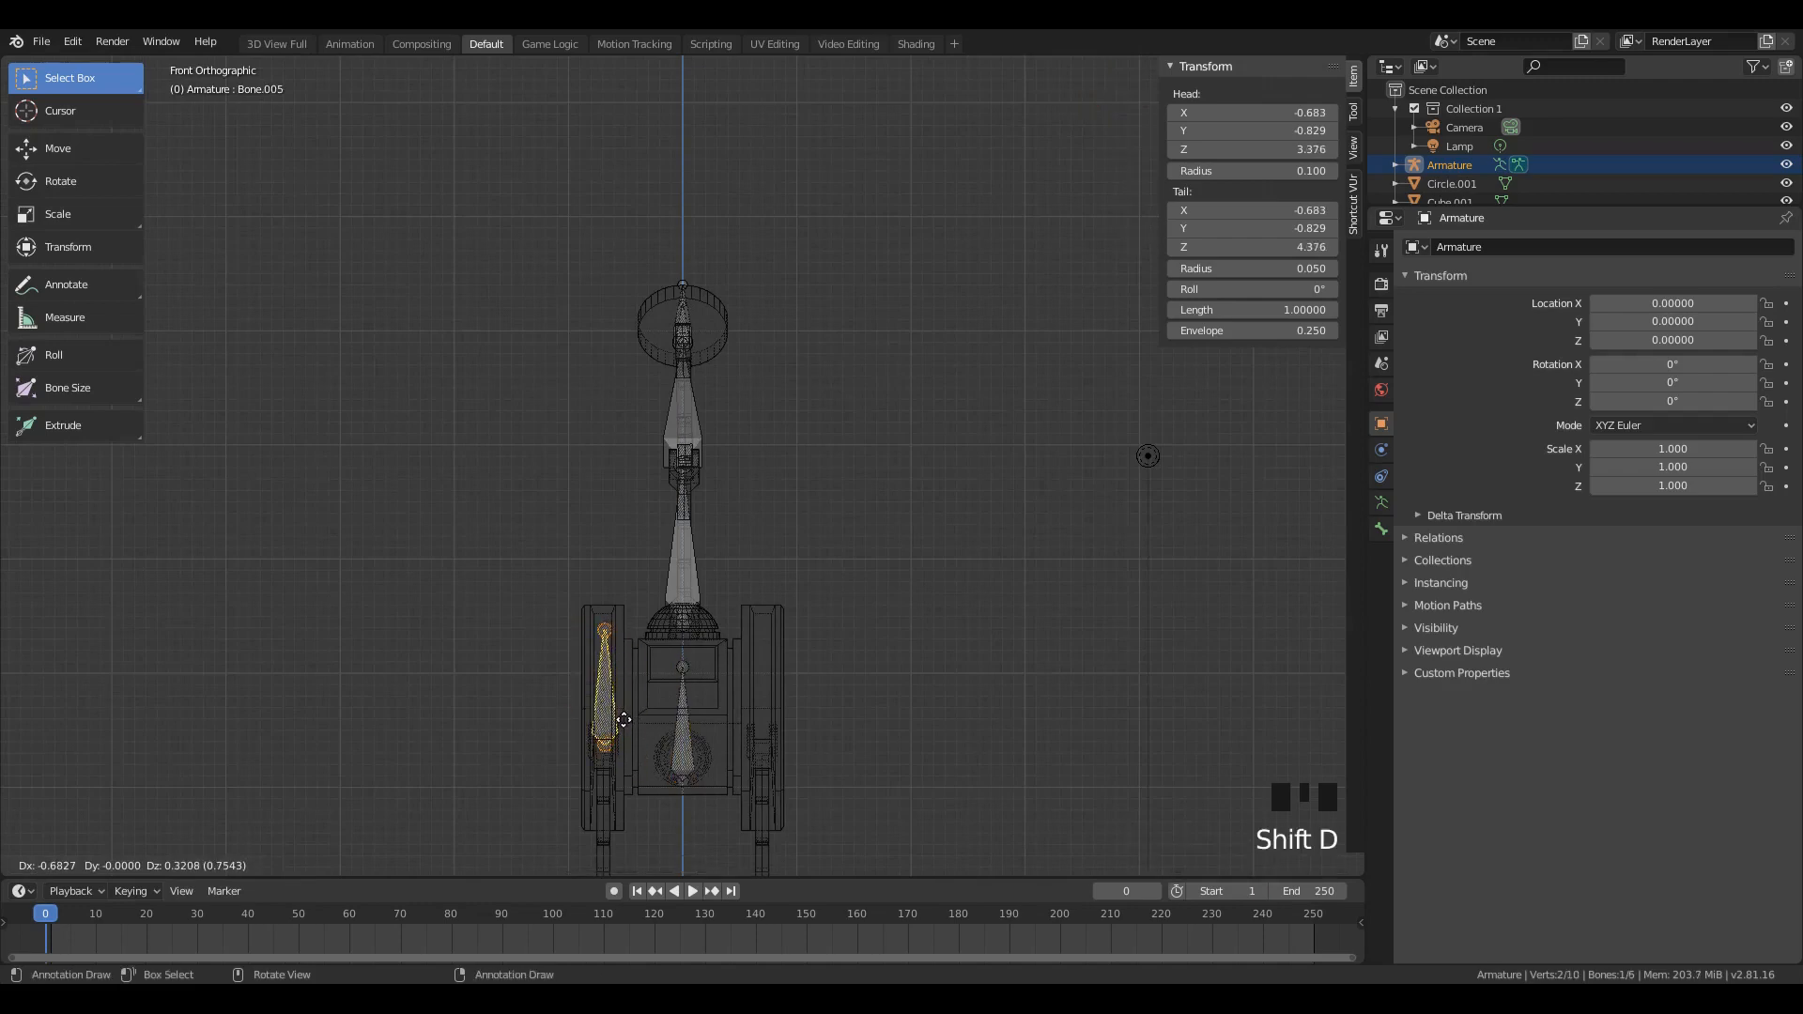
pyautogui.click(623, 720)
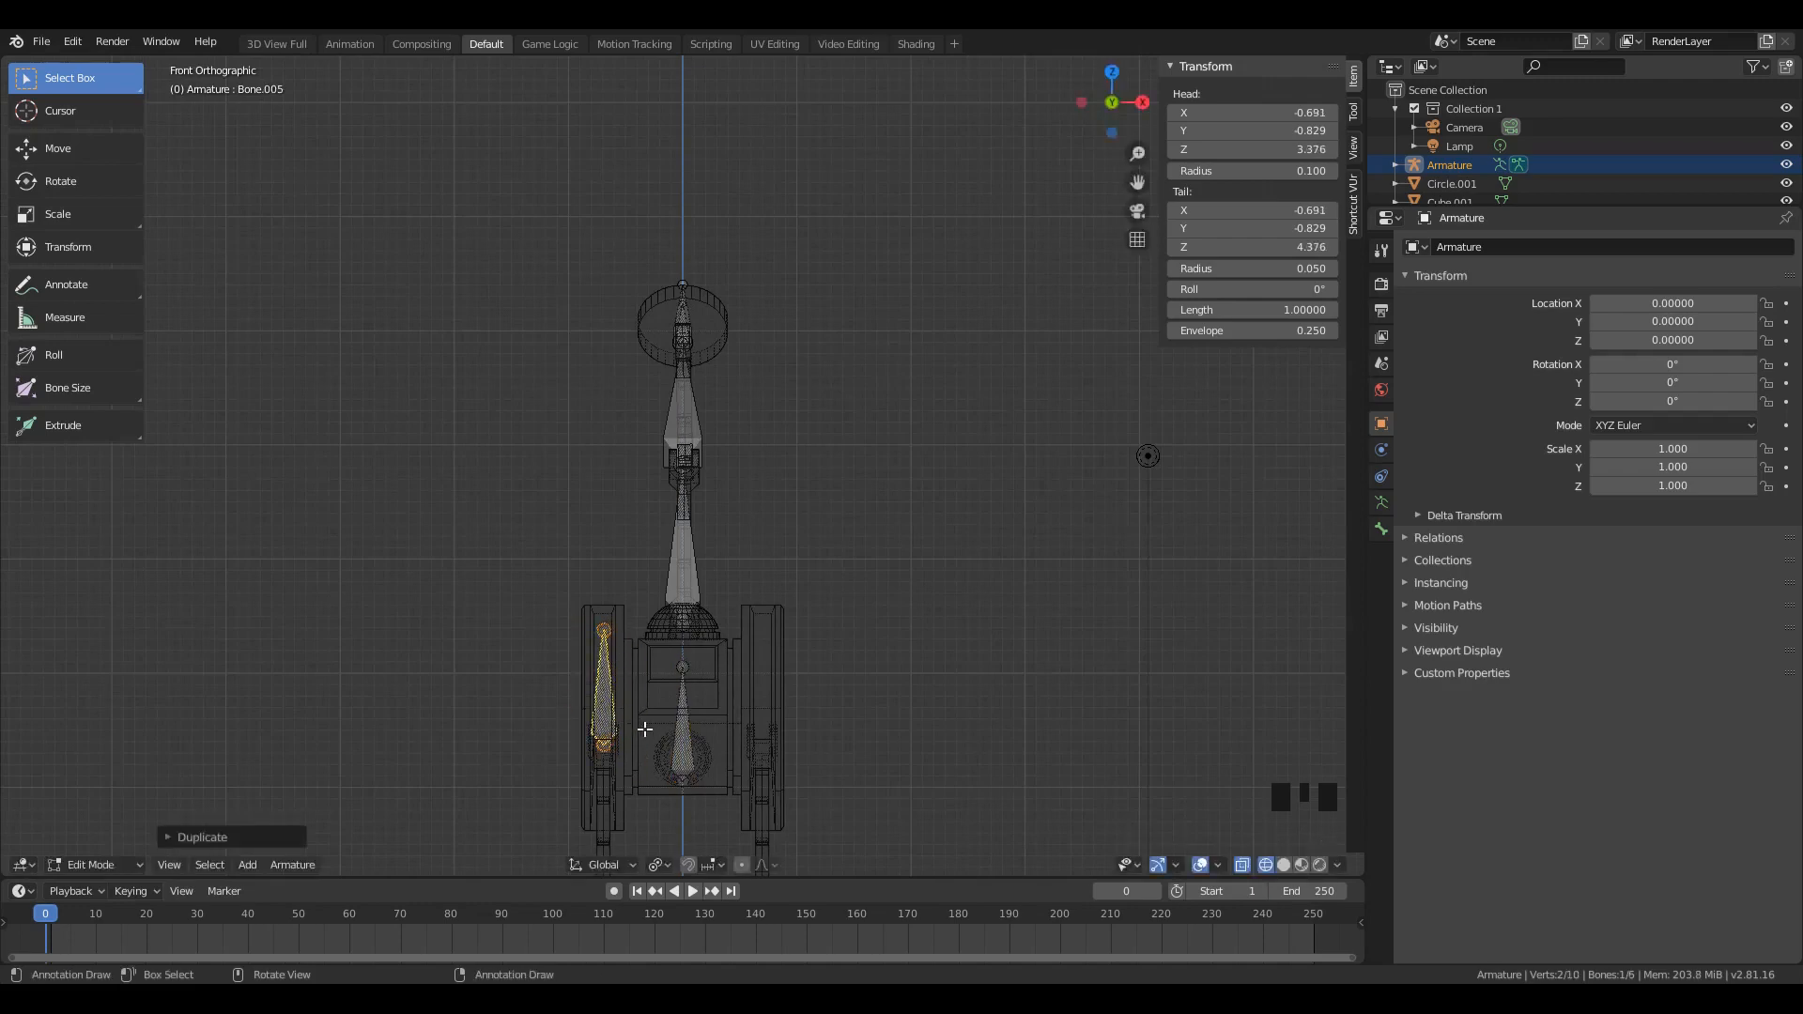
# Step: Move the leg bone in the side view so its head sits on the leg's top joint, at about Y -0.39, Z 3.40
pyautogui.press('KP_3')
pyautogui.press('g')
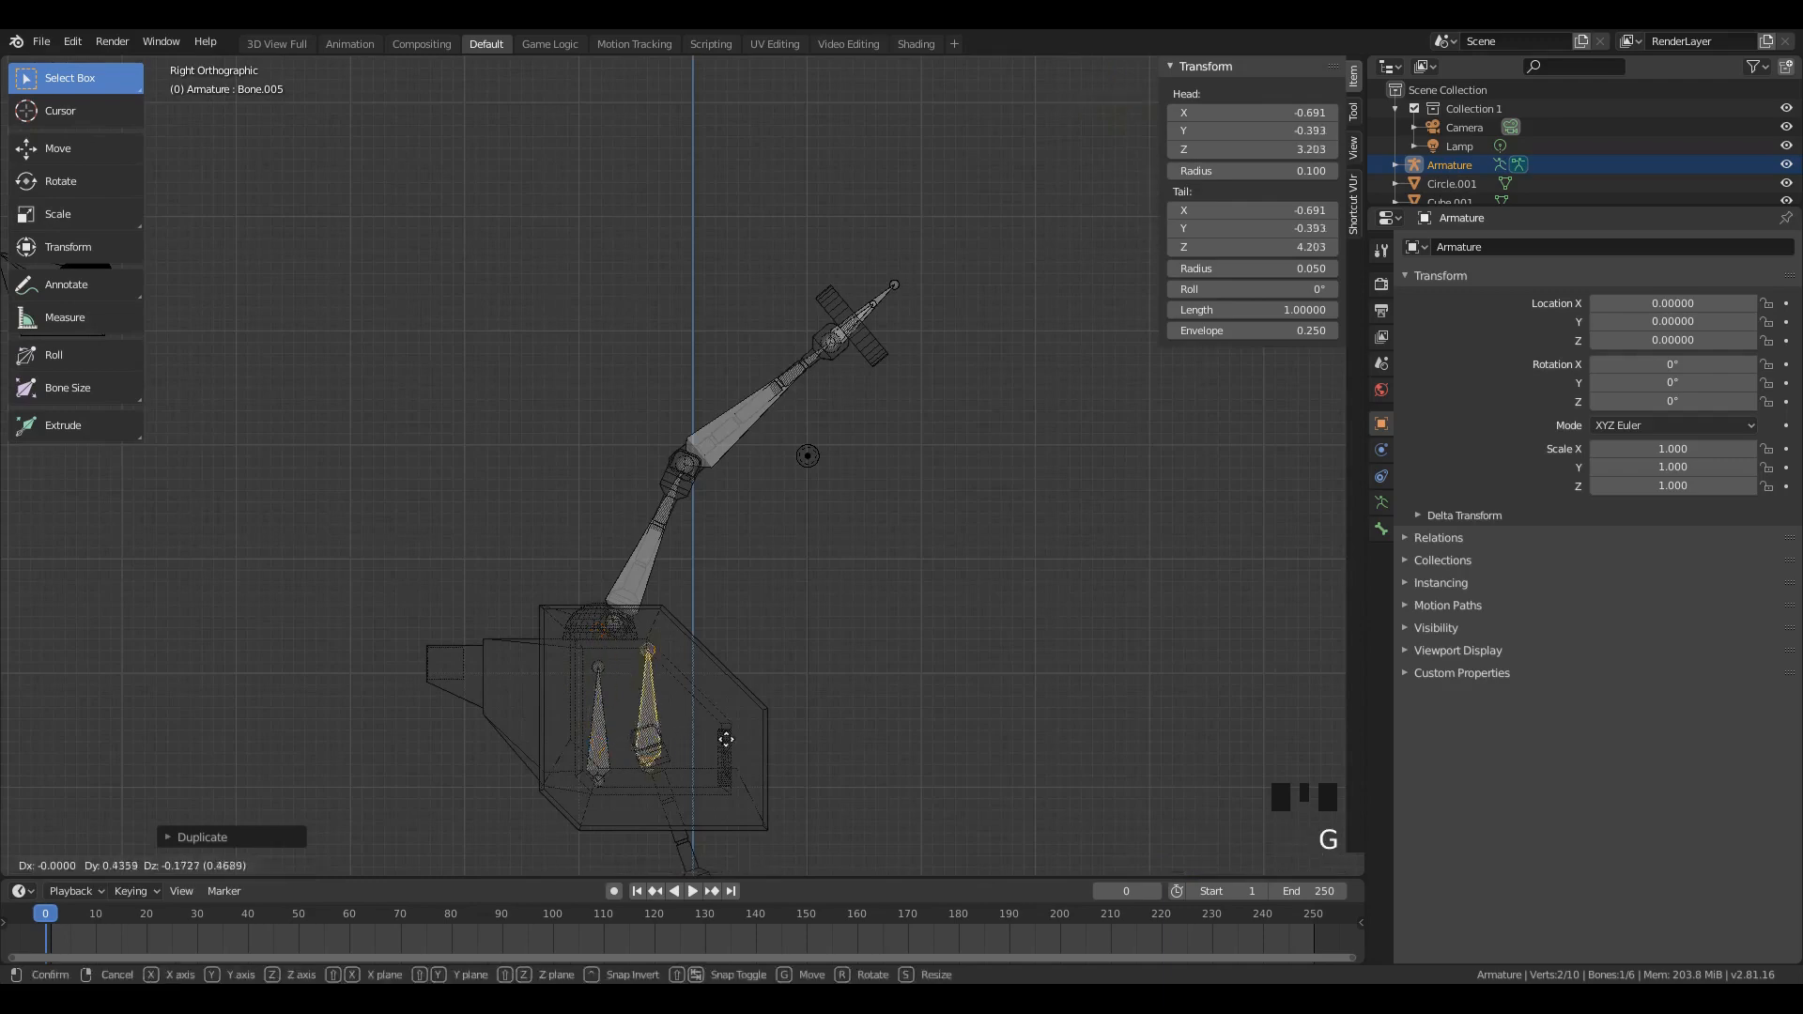
pyautogui.click(728, 717)
# Step: Move the leg bone's tail in the side view down to the knee joint, at about Y 0.08, Z 2.01
pyautogui.scroll(-4, 725, 717)
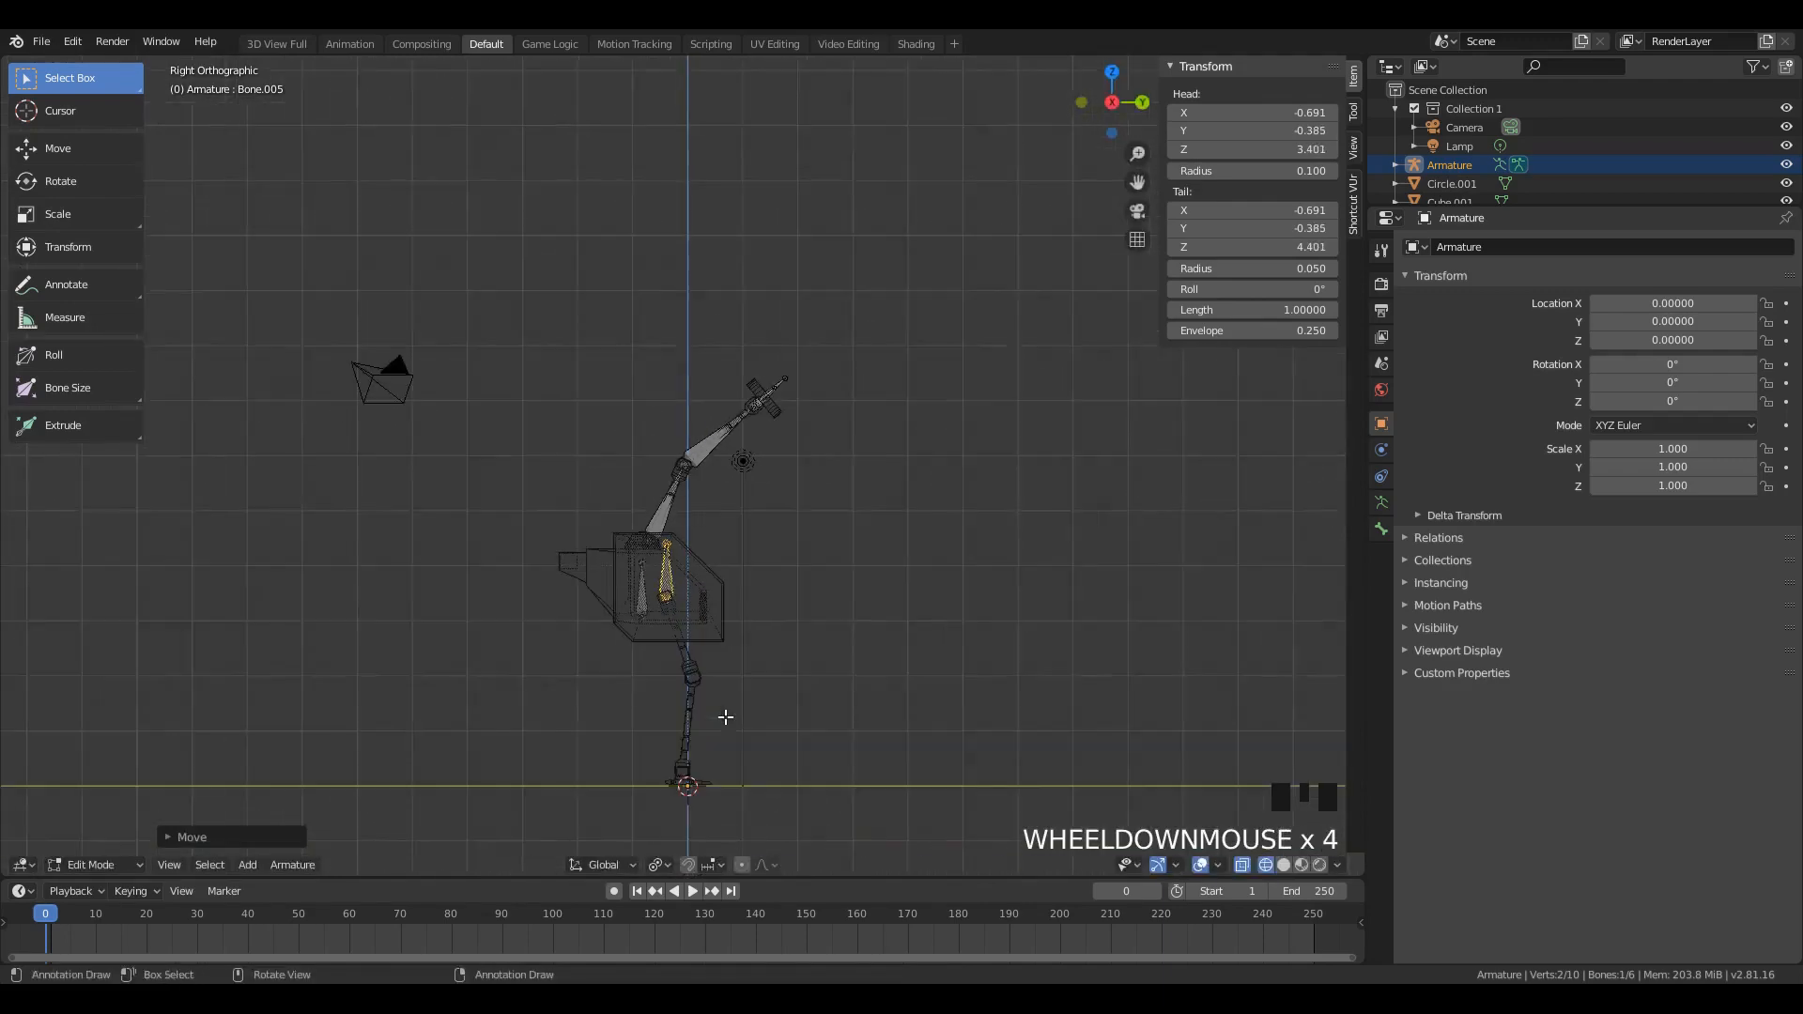
pyautogui.click(667, 546)
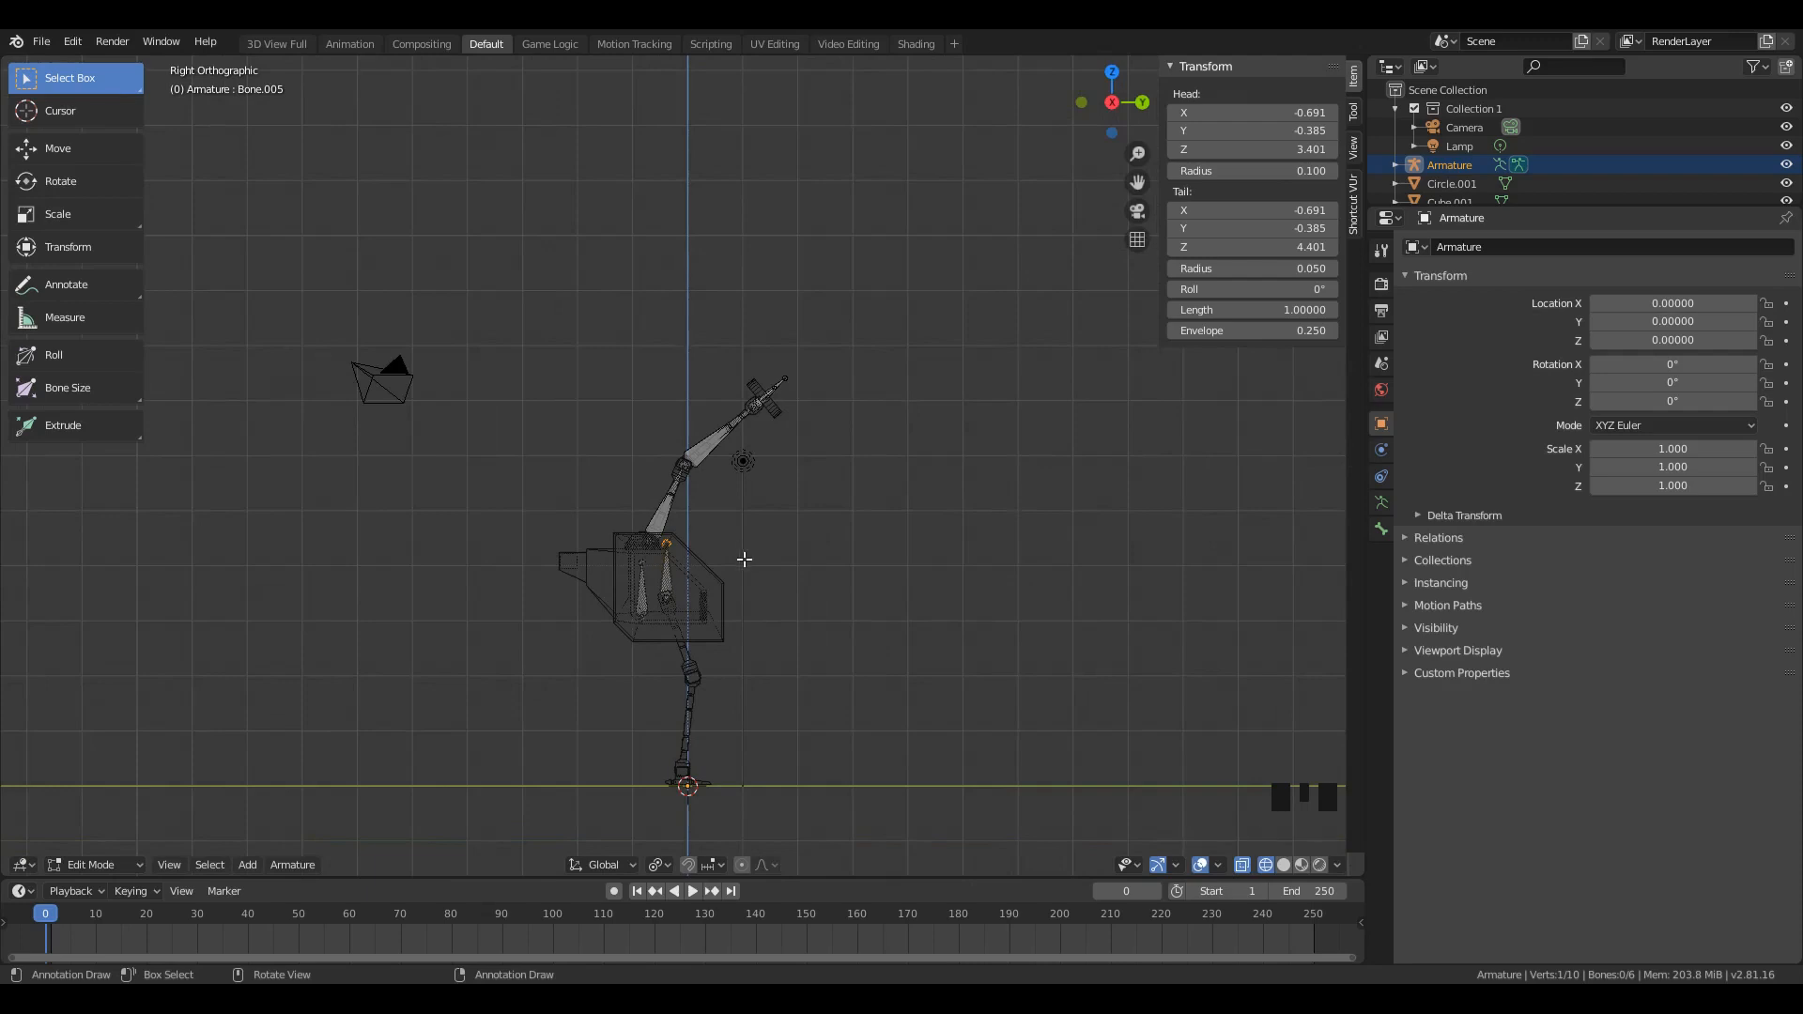
pyautogui.press('KP_Decimal')
pyautogui.scroll(4, 715, 561)
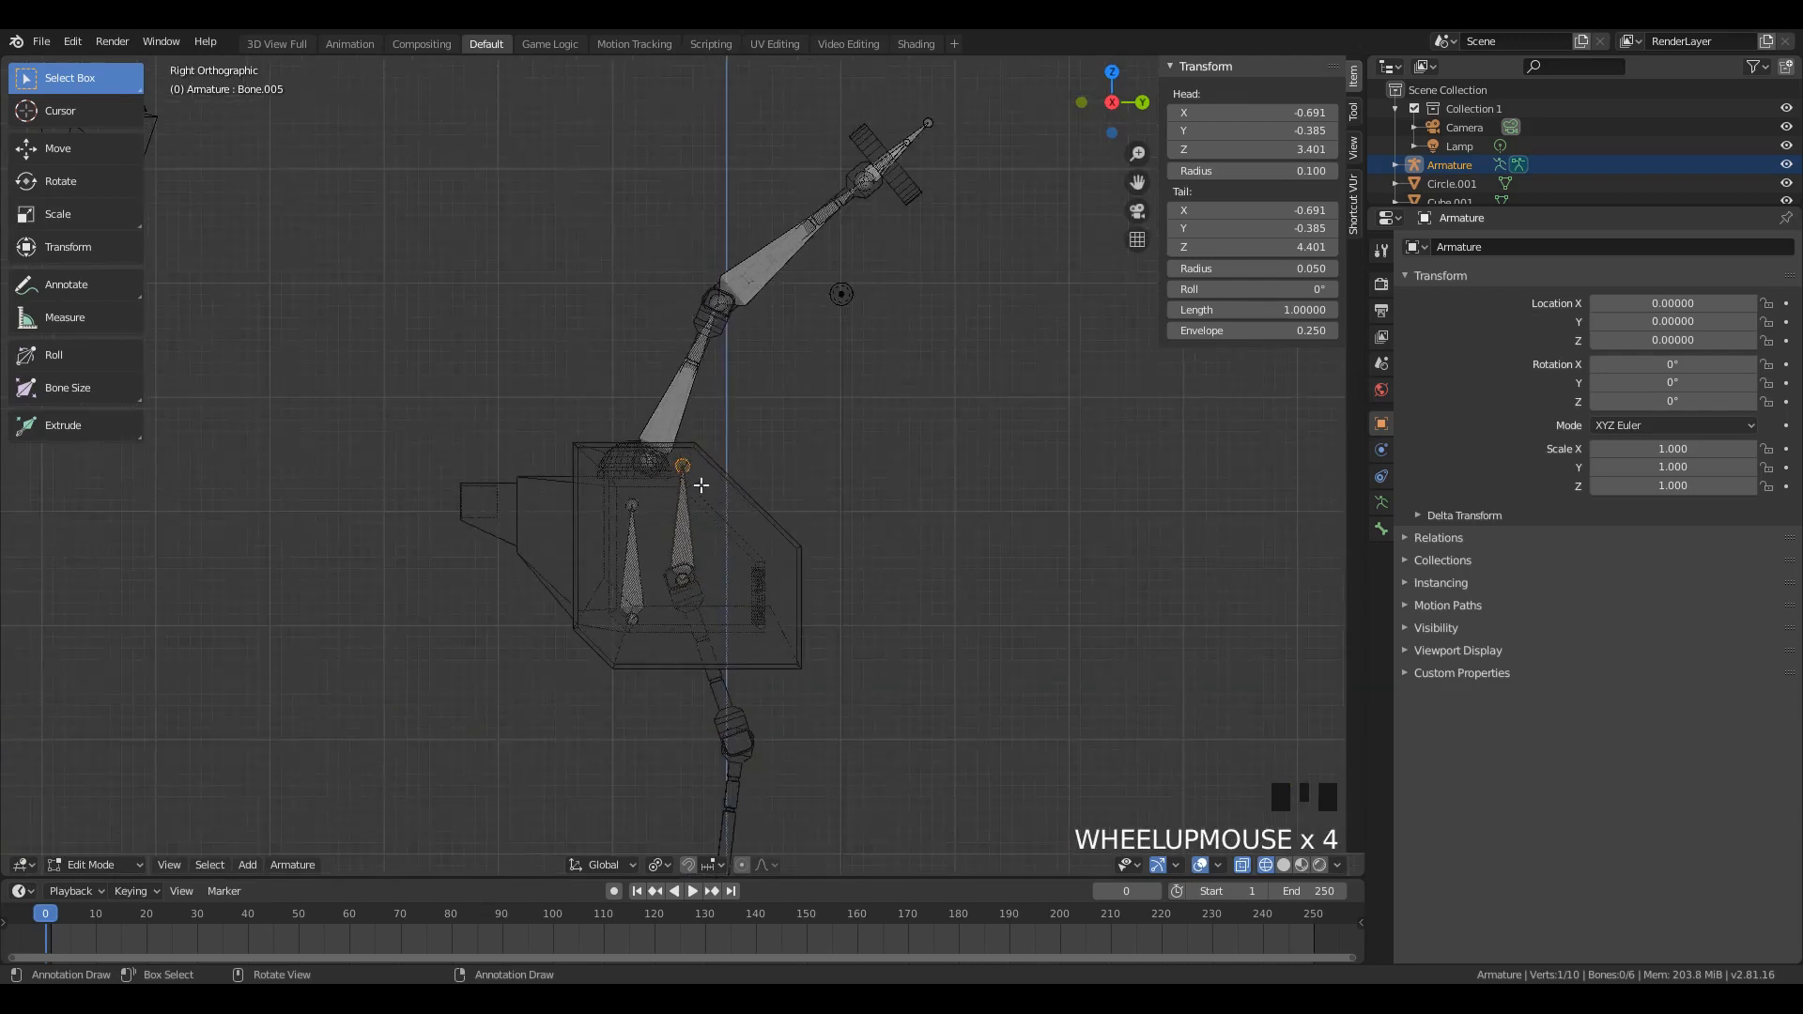
pyautogui.press('g')
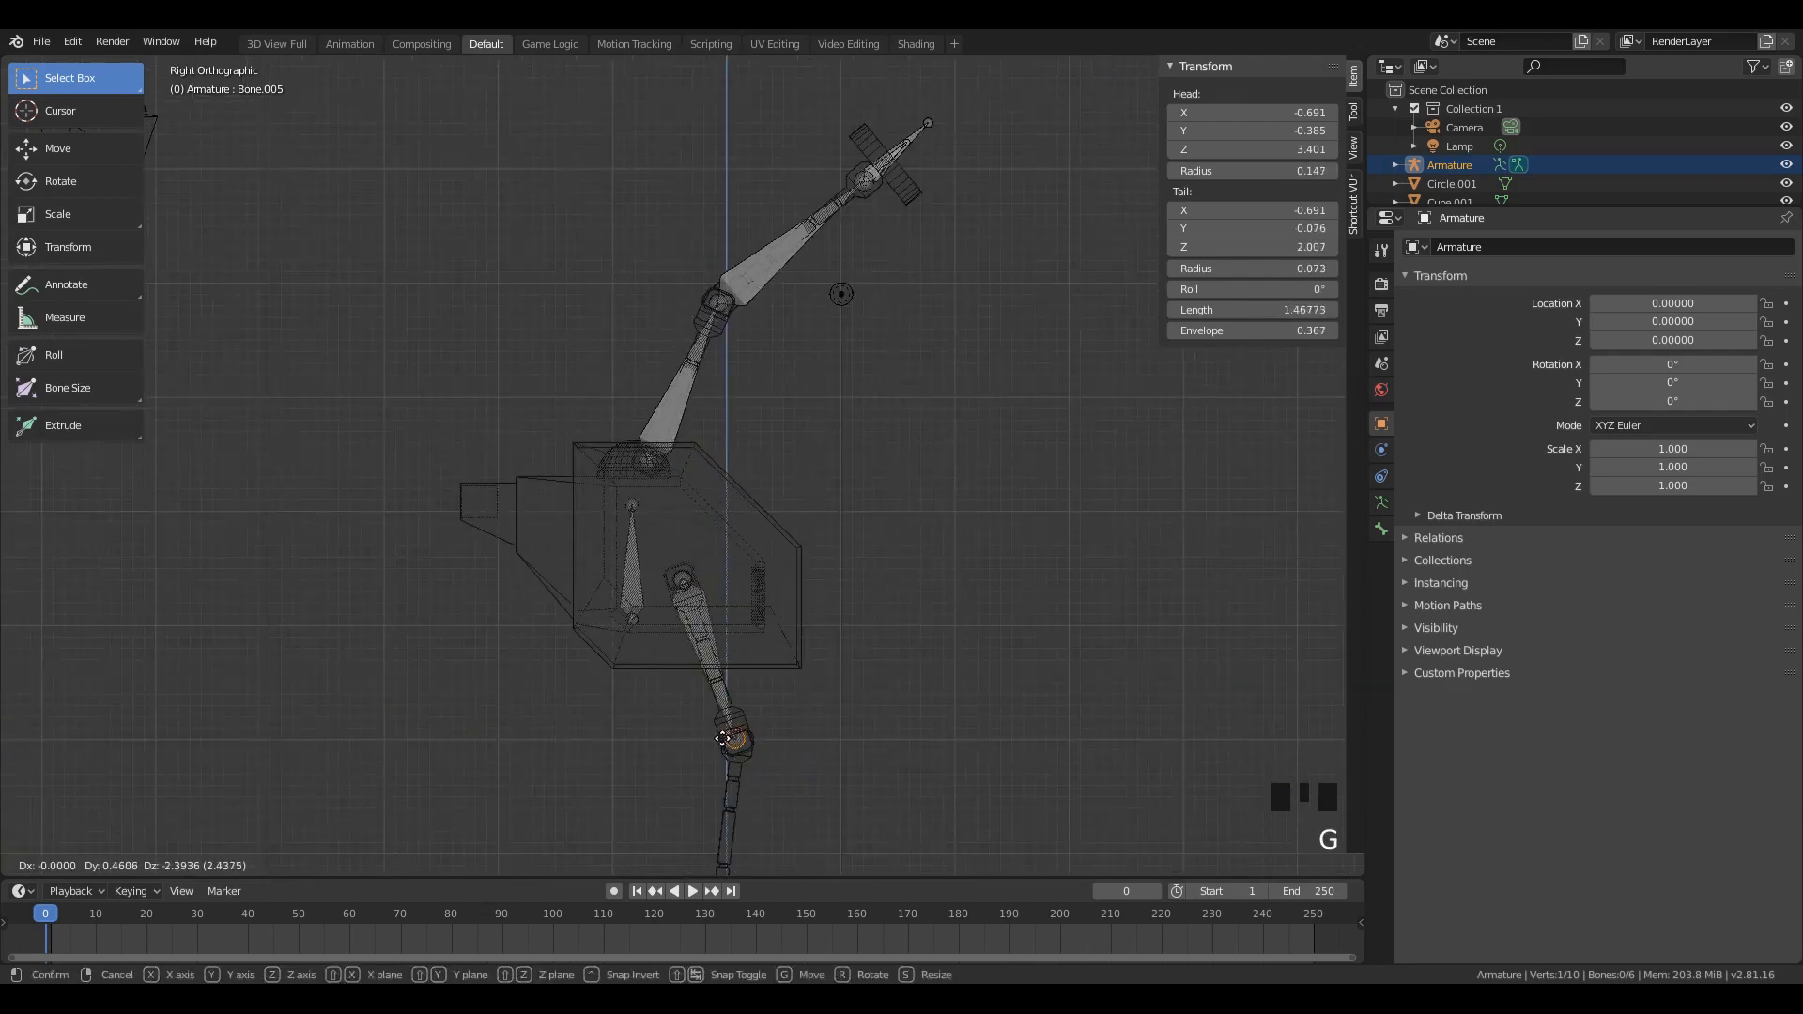
pyautogui.click(723, 739)
# Step: Extrude a lower leg bone from the knee down to the ankle joint, ending at about Y -0.09, Z 0.26
pyautogui.scroll(-2, 743, 749)
pyautogui.press('e')
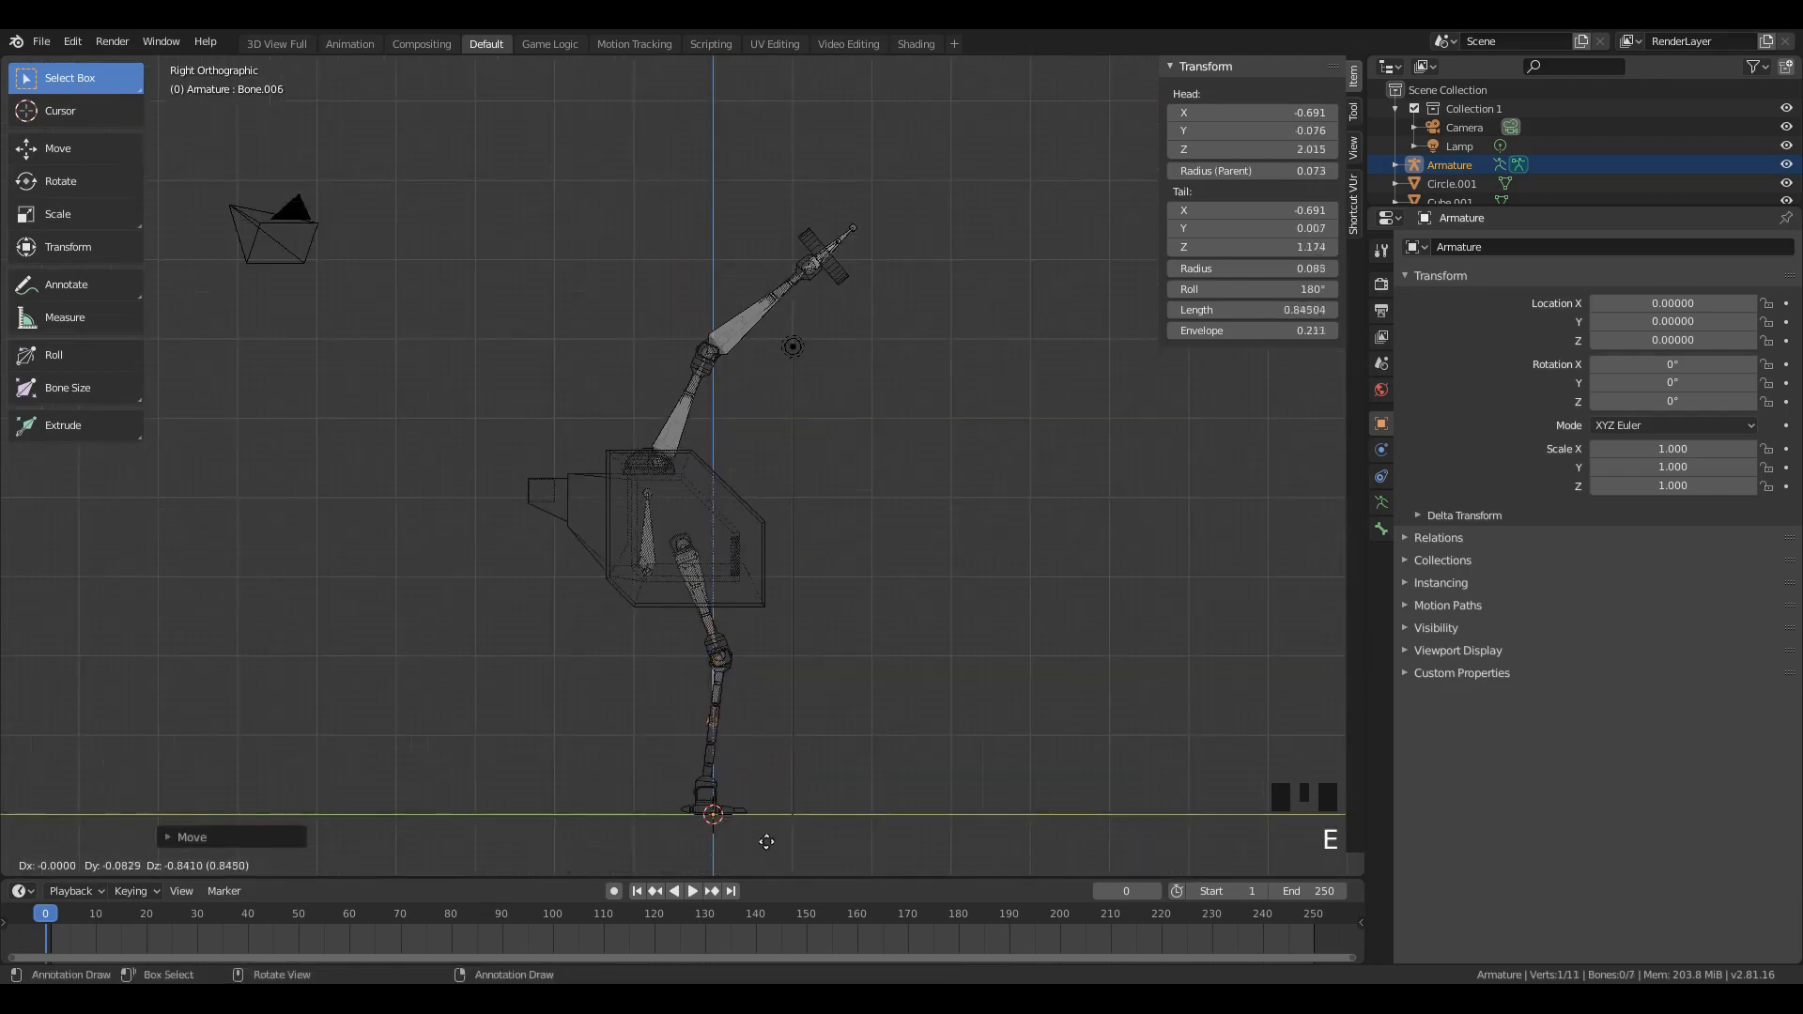
pyautogui.click(761, 93)
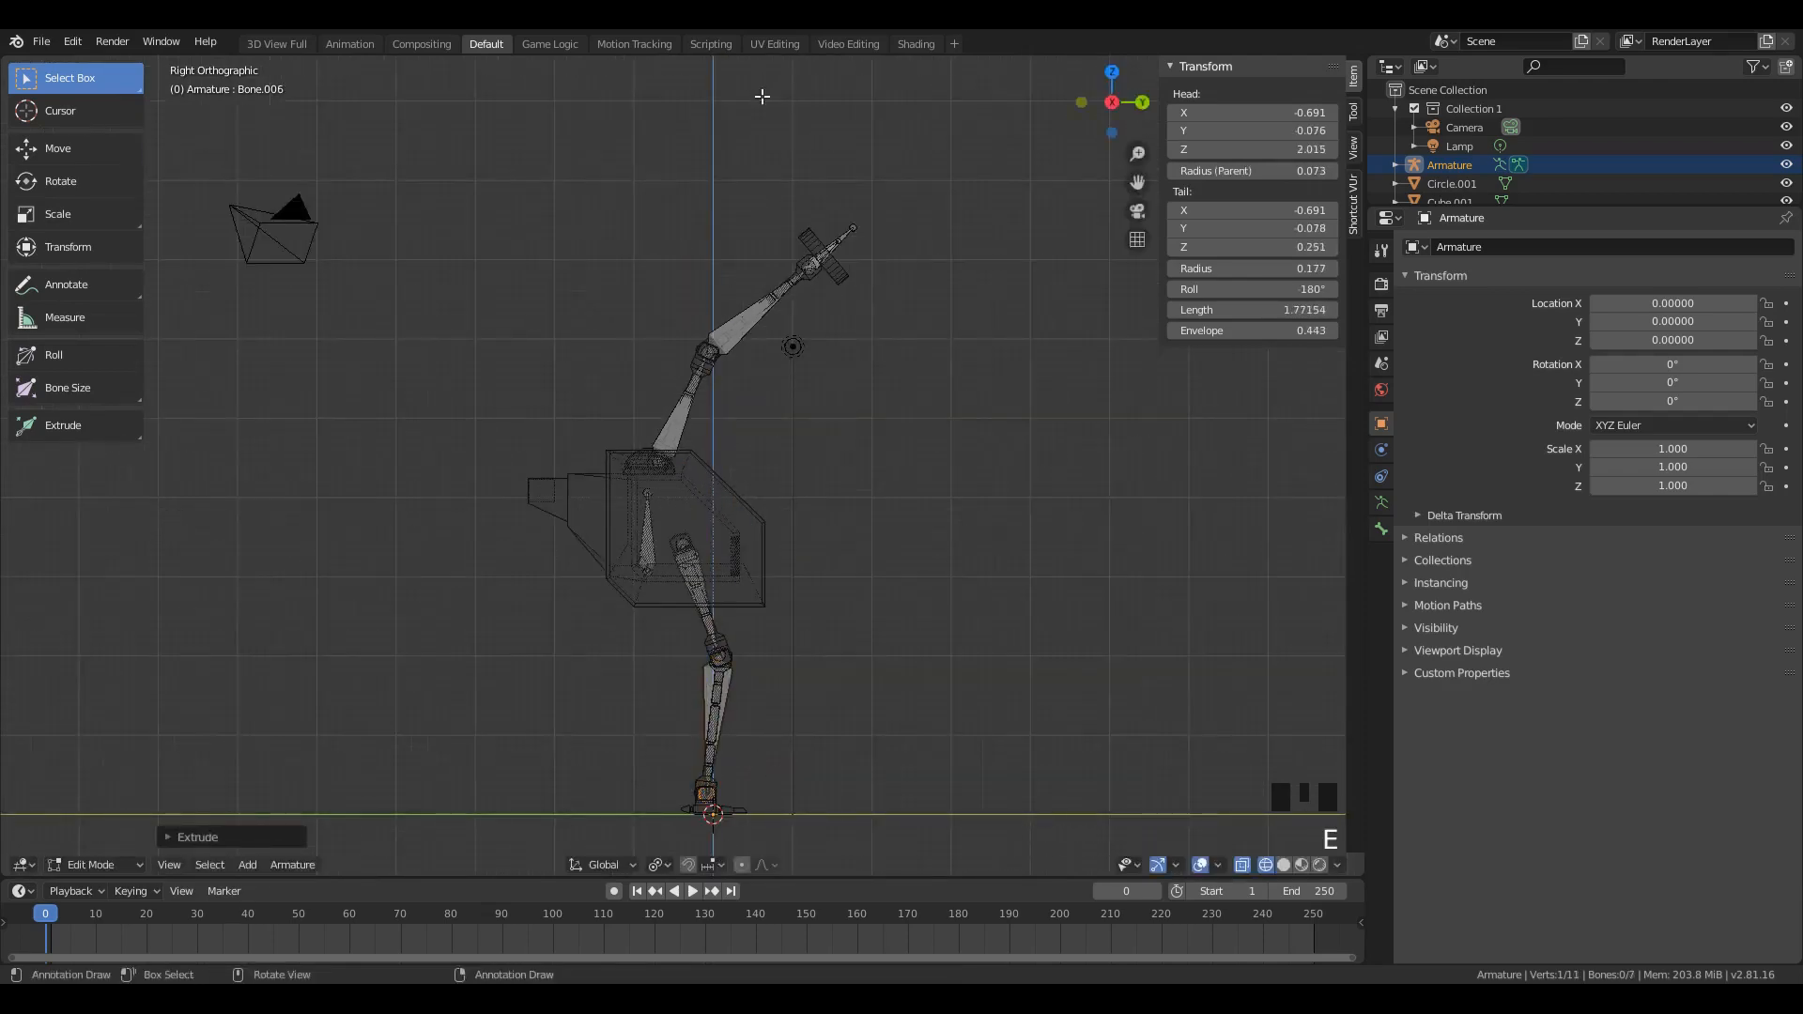
pyautogui.press('KP_Decimal')
pyautogui.scroll(11, 787, 577)
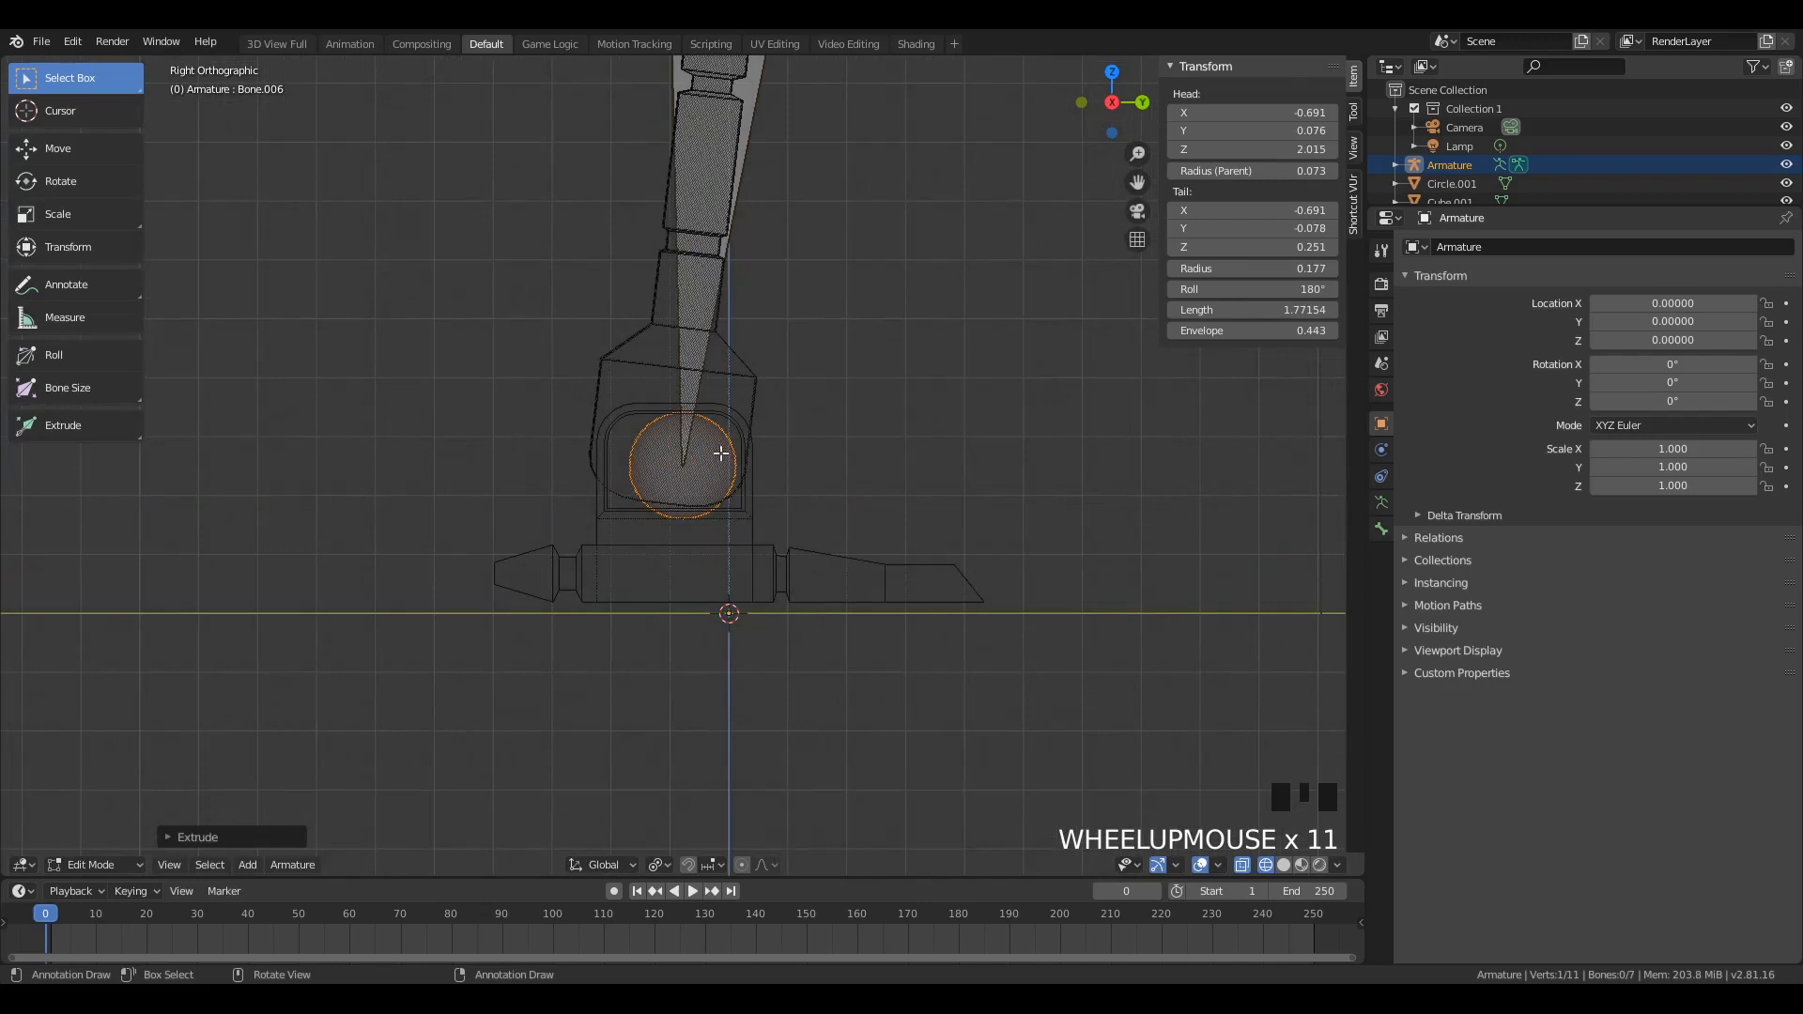
pyautogui.press('g')
# Step: Extrude a foot bone about 0.45 long forward from the ankle, ending at about Y 0.36, Z 0.24
pyautogui.press('e')
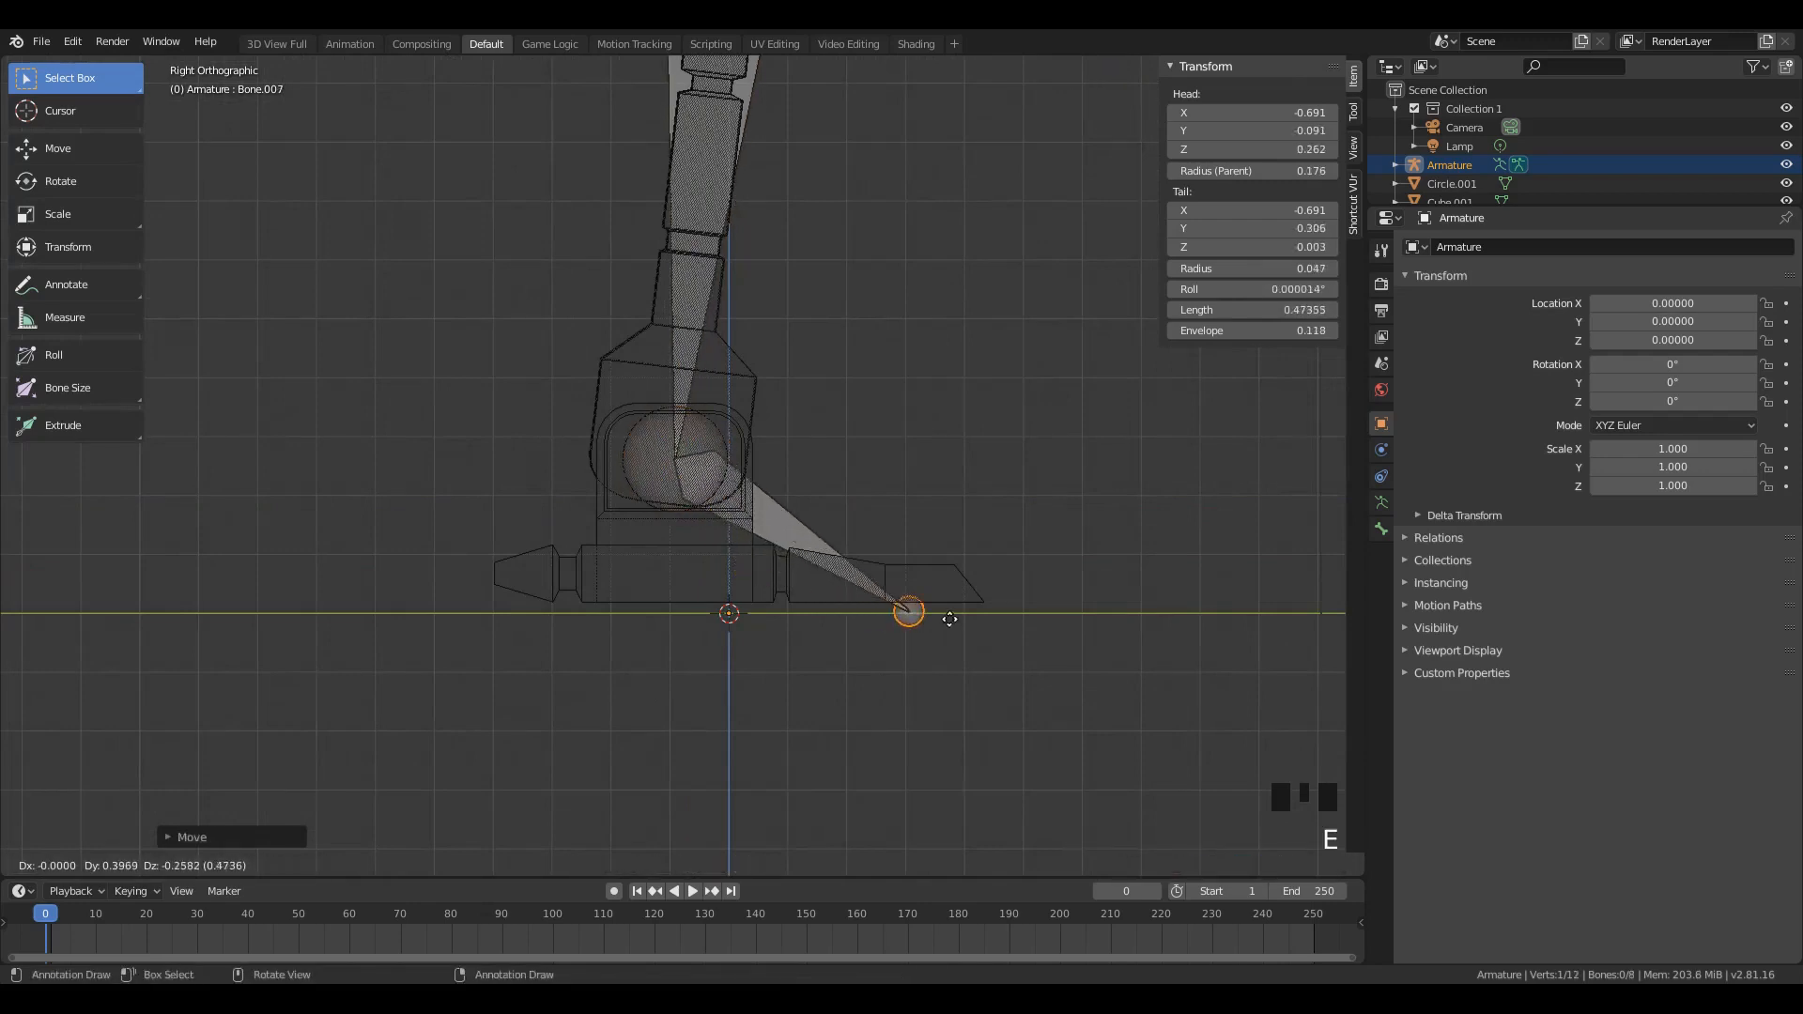
pyautogui.click(977, 477)
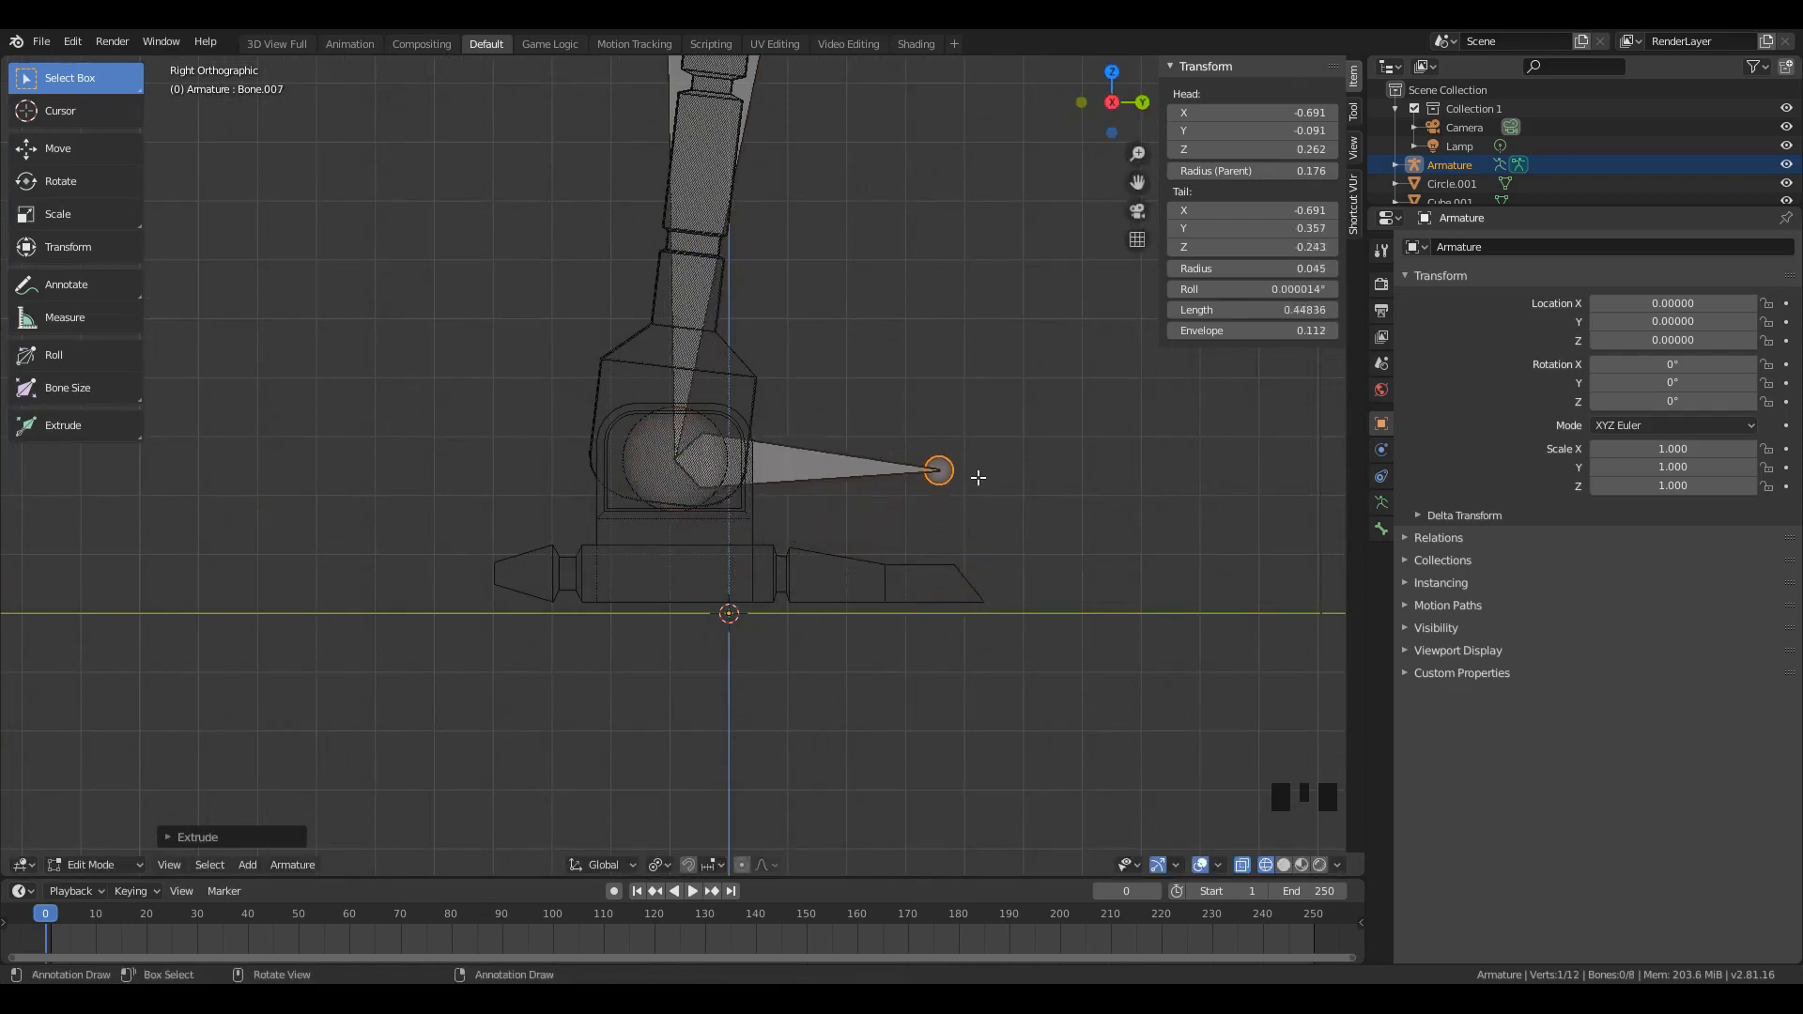
pyautogui.click(747, 468)
pyautogui.press('b')
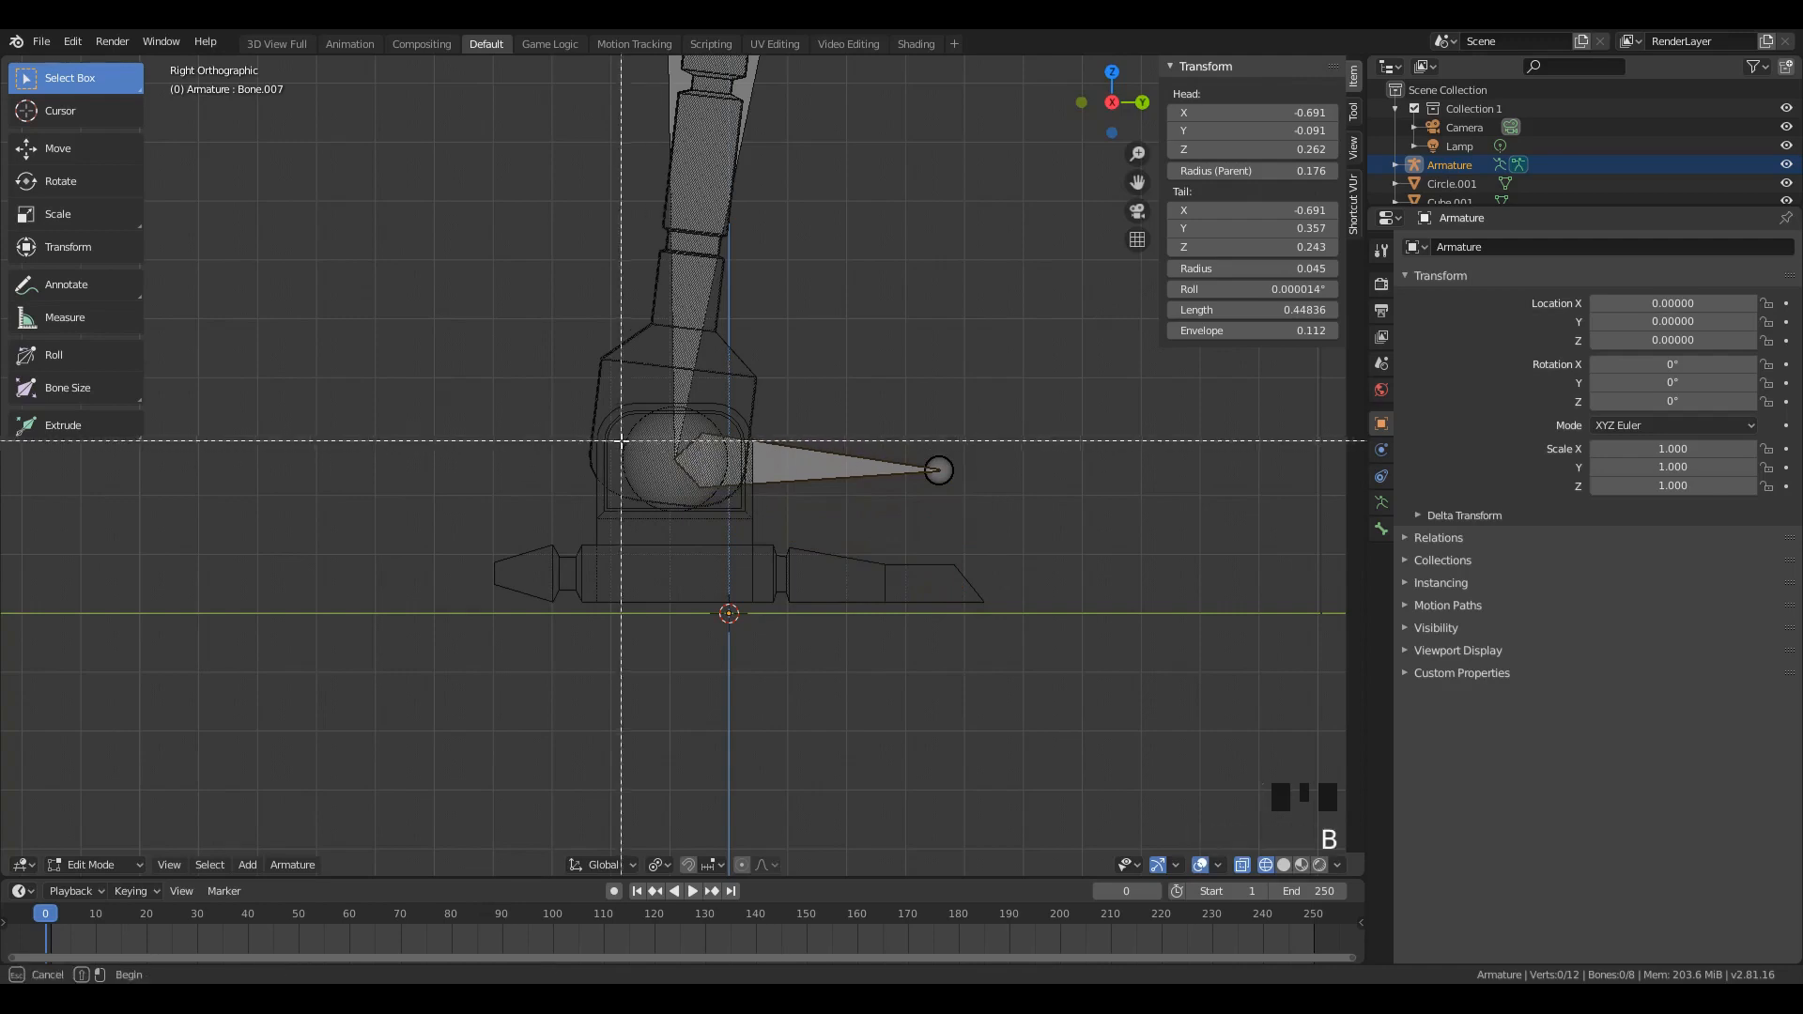
pyautogui.moveTo(648, 440); pyautogui.dragTo(971, 488)
pyautogui.click(666, 495)
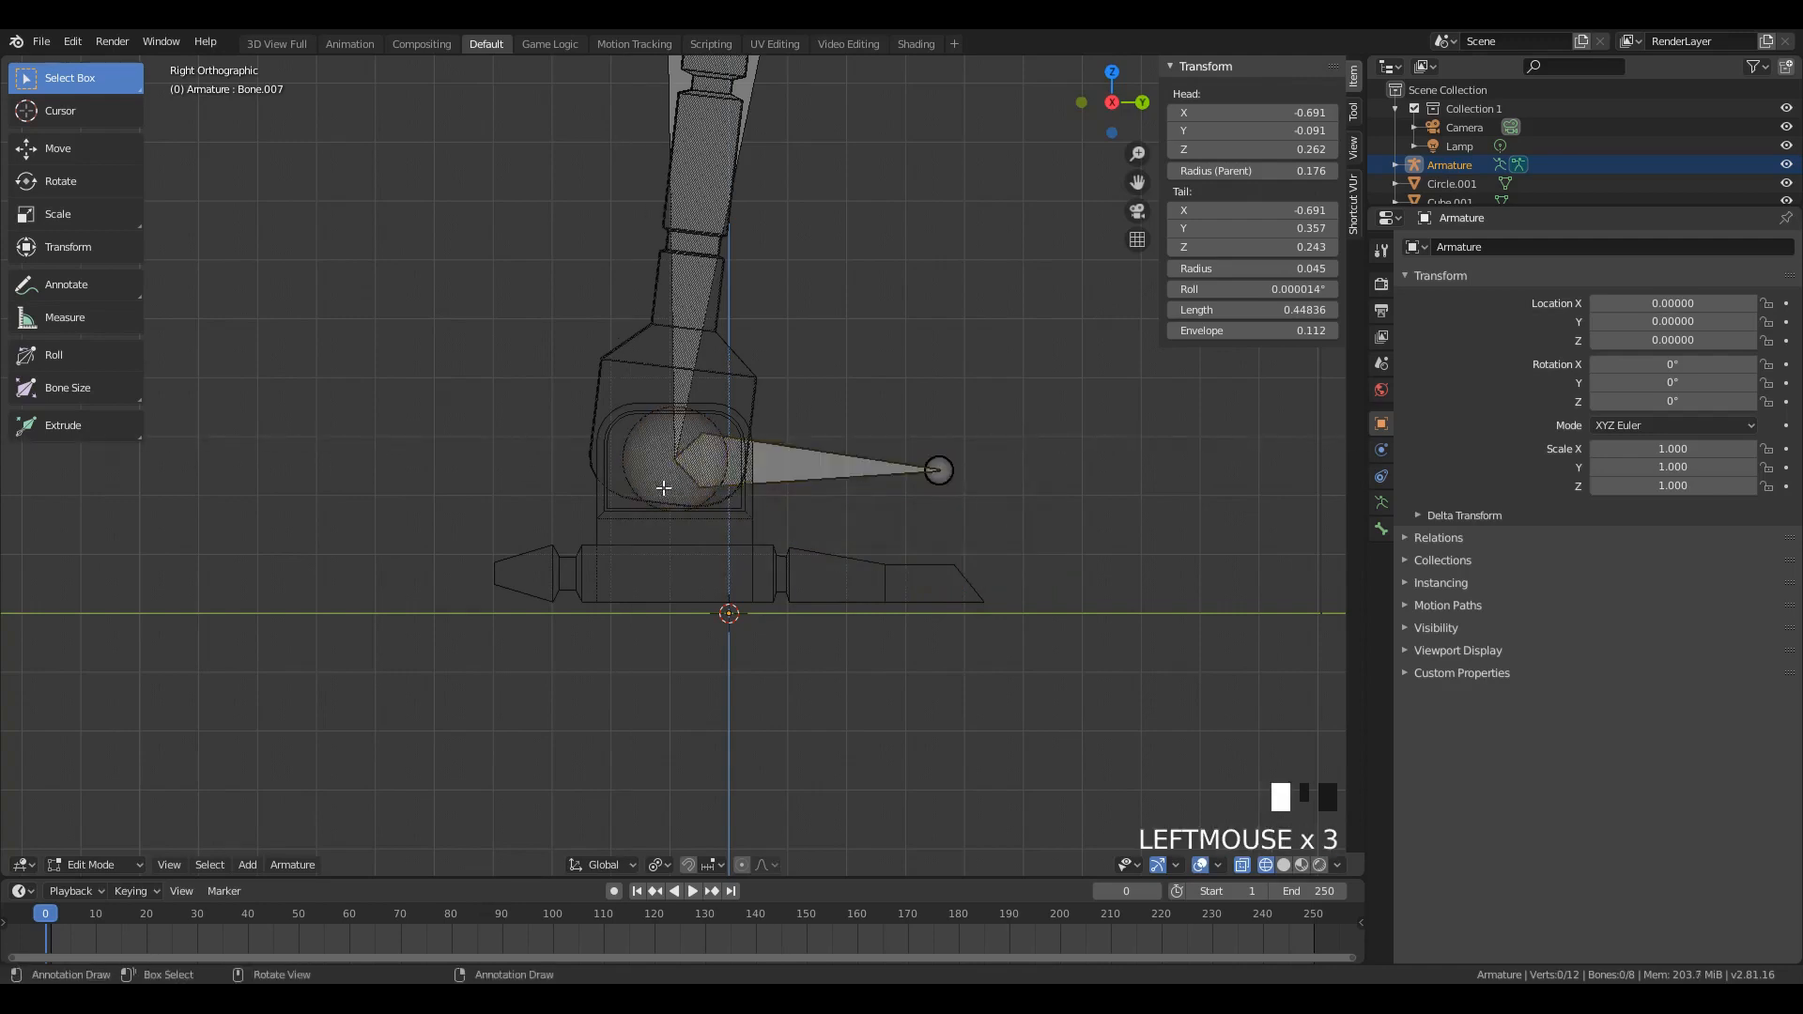
# Step: Try the foot bone lower down in the foot, then raise its head to about Y -0.09, Z 0.29
pyautogui.click(840, 468)
pyautogui.press('g')
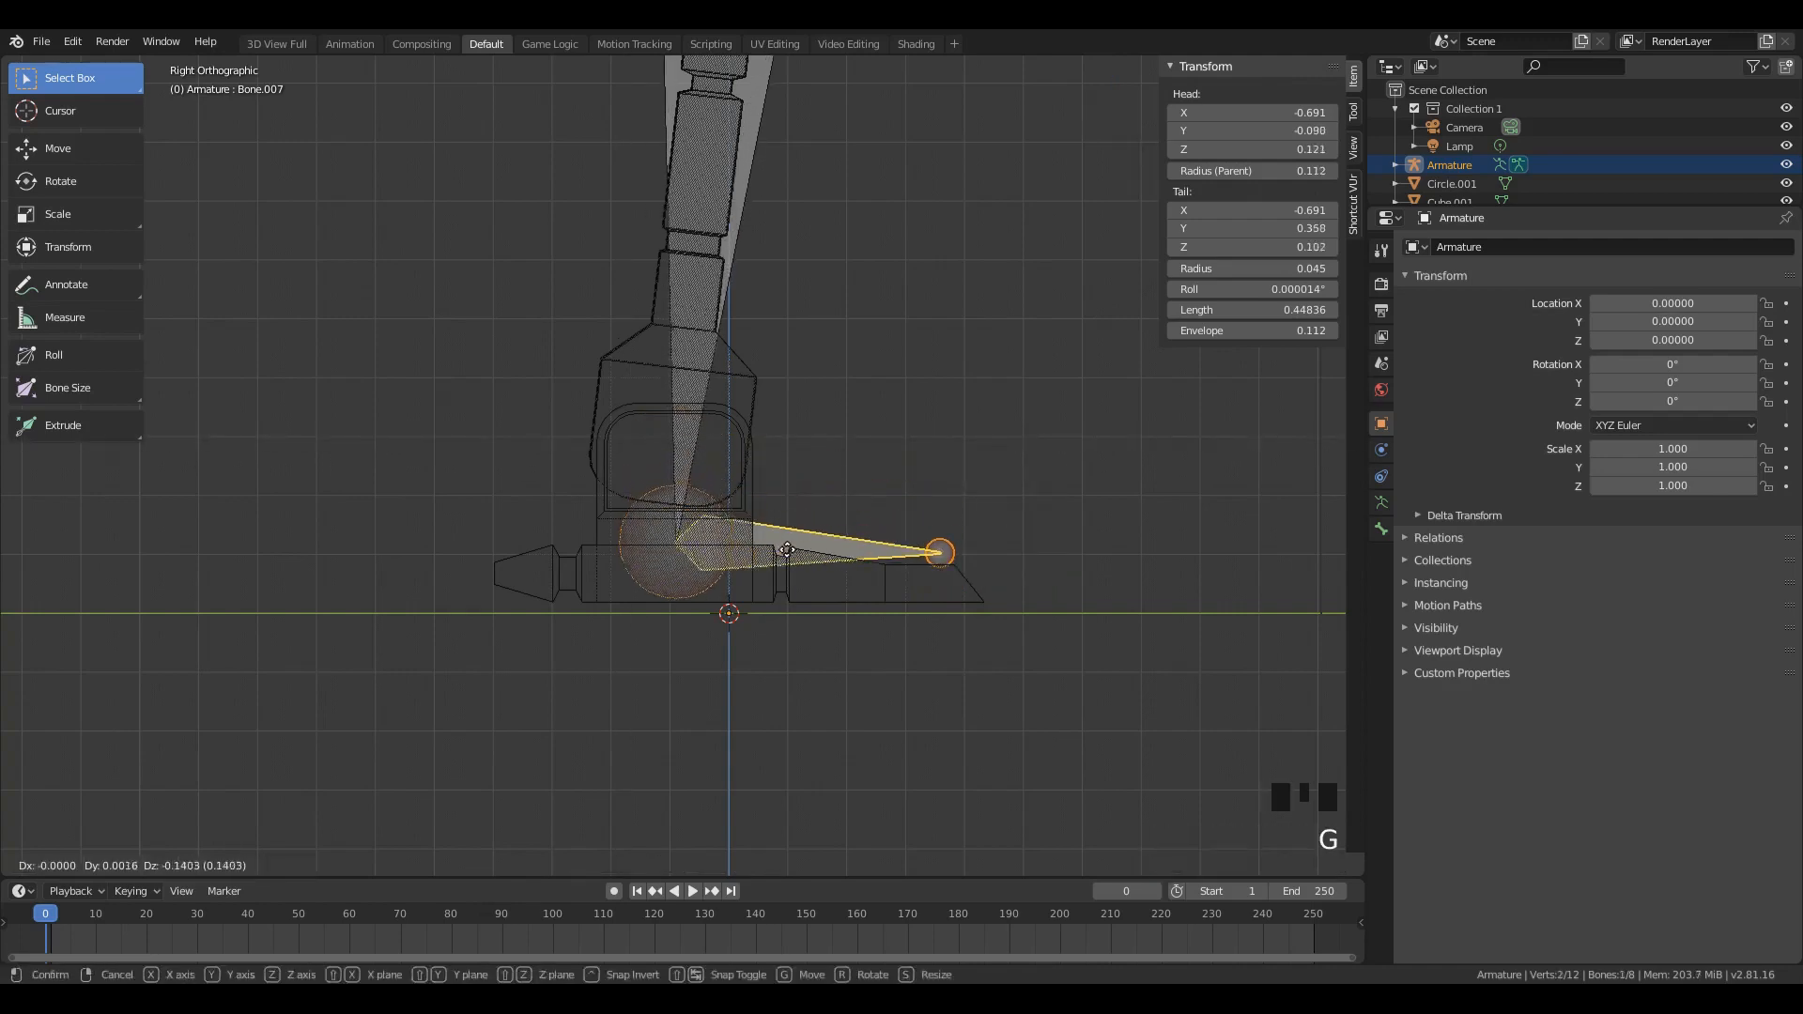
pyautogui.click(782, 570)
pyautogui.press('g')
pyautogui.click(1011, 546)
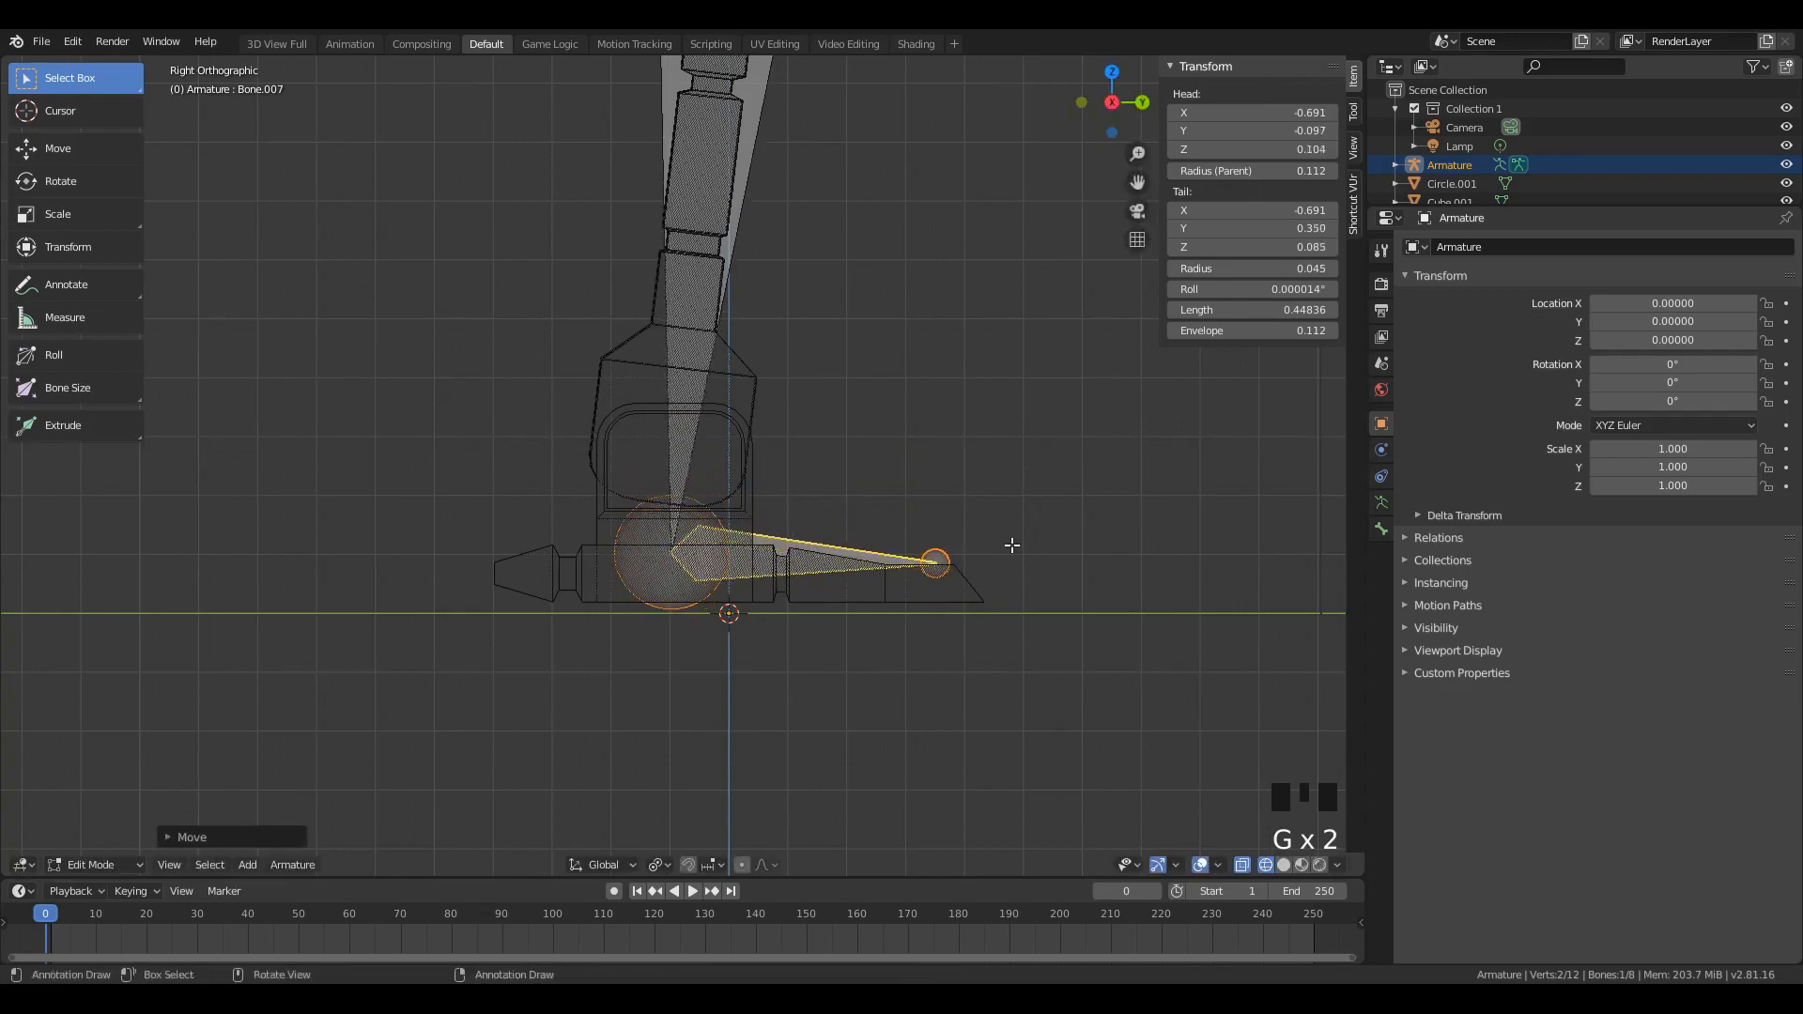
pyautogui.press('g')
pyautogui.click(892, 460)
# Step: Lengthen the foot bone to about 0.46 by its tail and move it so its head sits at about Y -0.10, Z 0.18
pyautogui.click(928, 451)
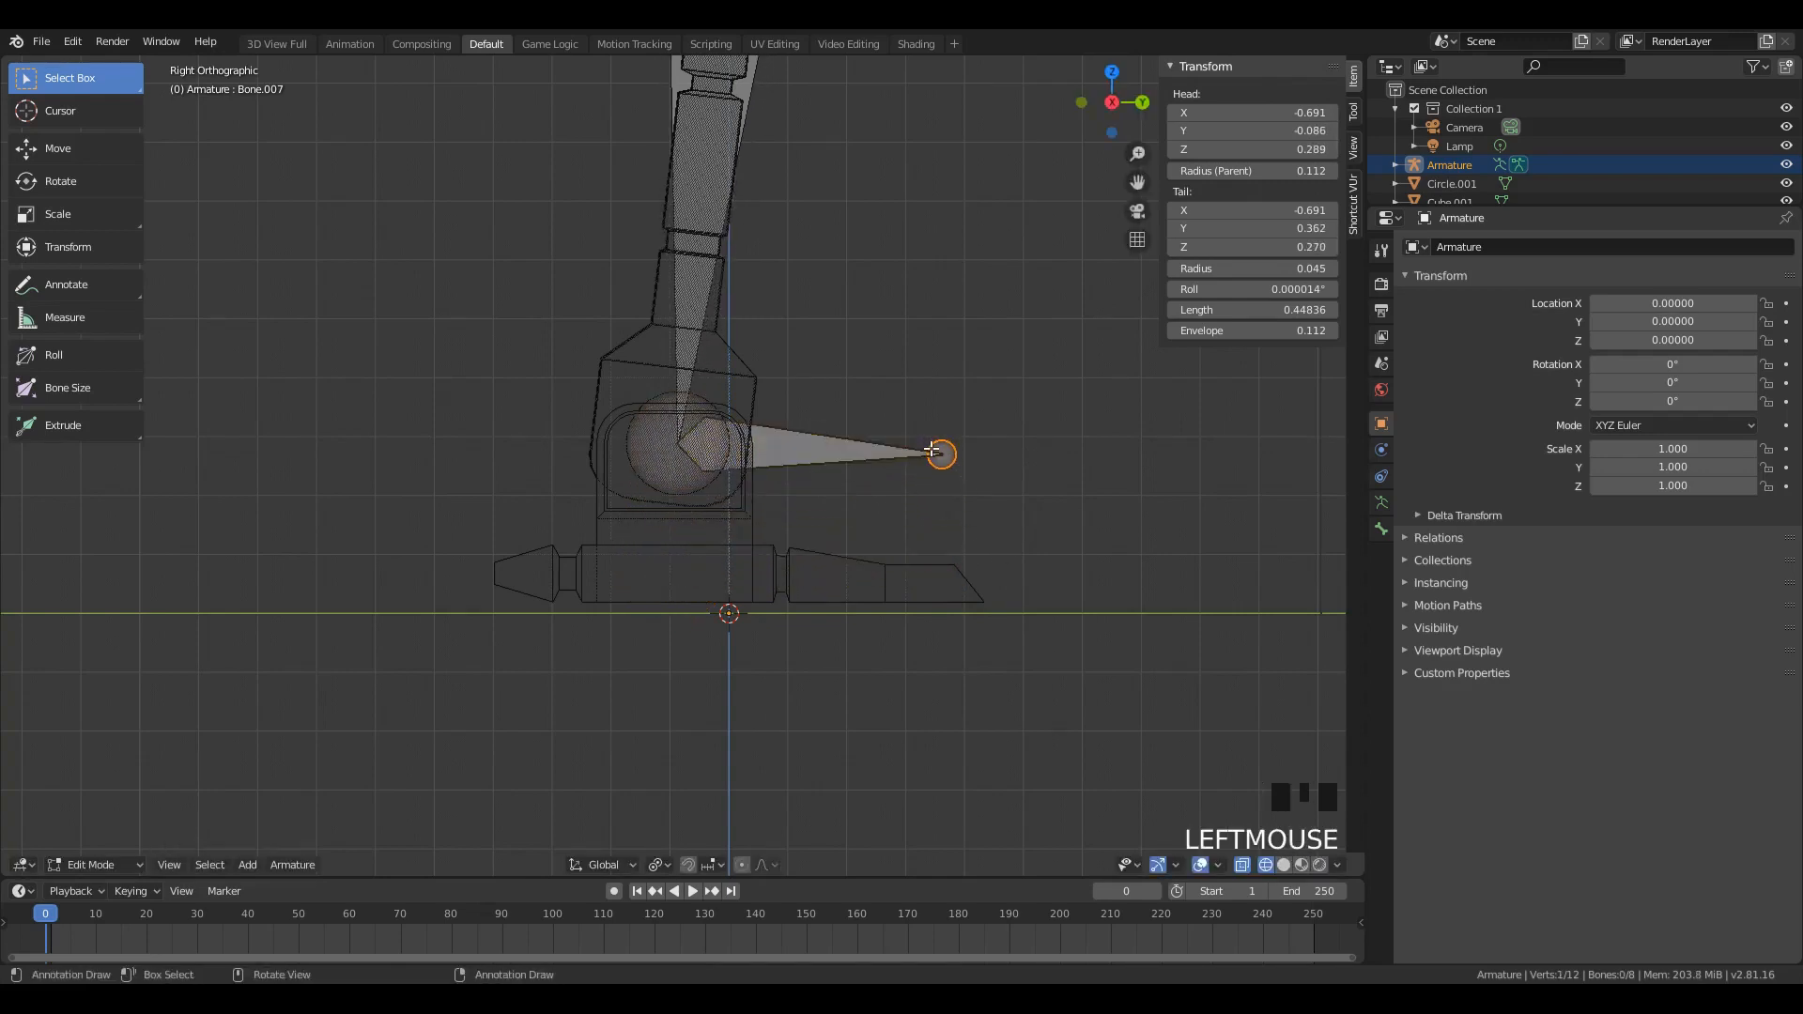
pyautogui.press('g')
pyautogui.click(944, 450)
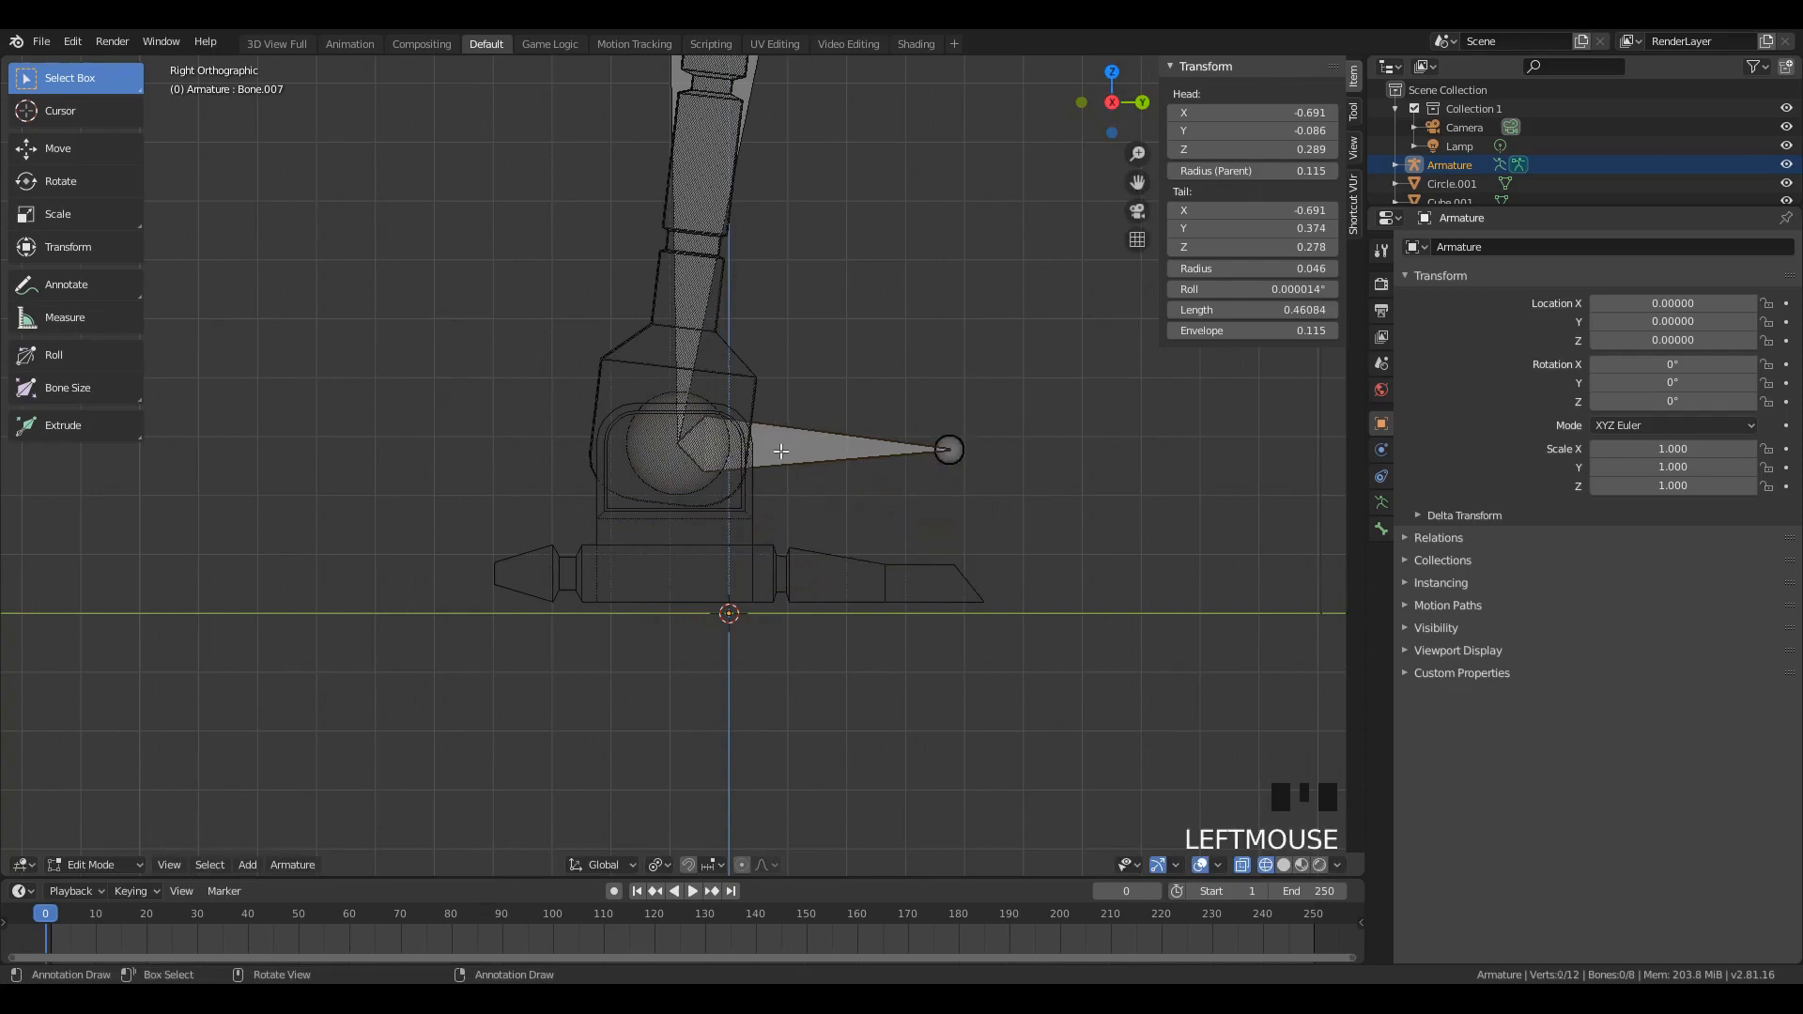
pyautogui.doubleClick(753, 444)
pyautogui.doubleClick(806, 451)
pyautogui.press('g')
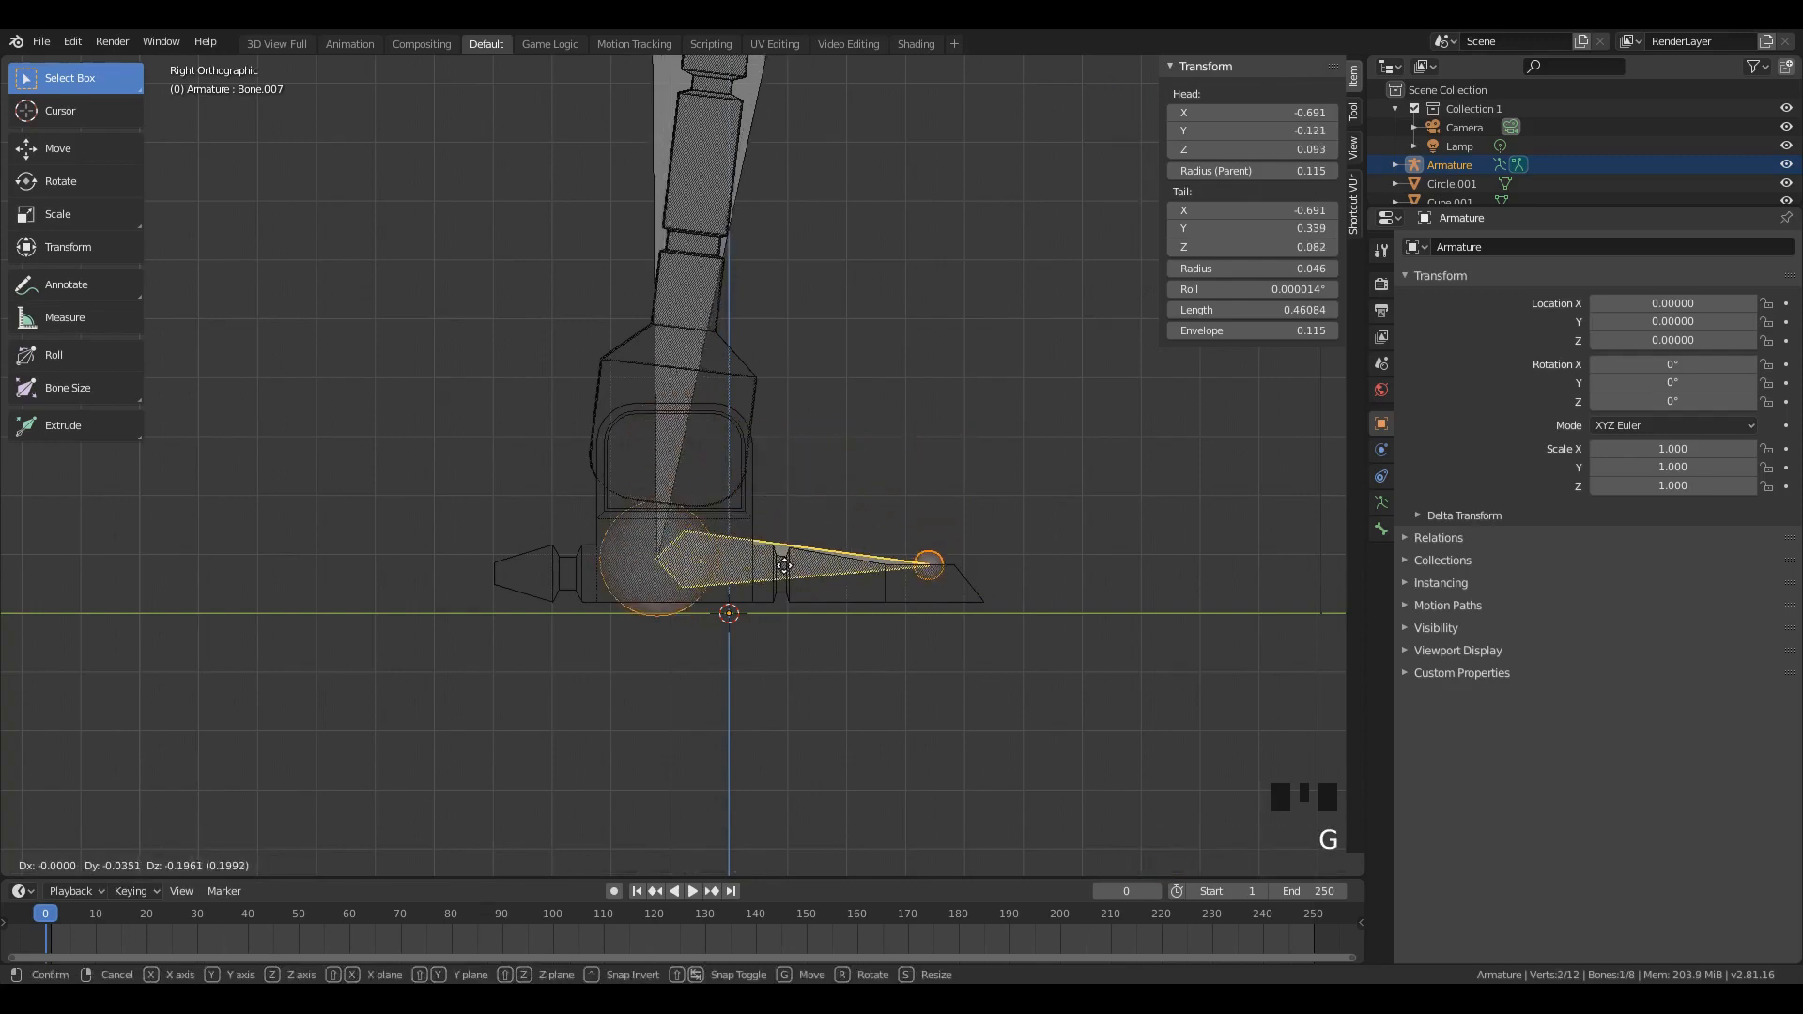
pyautogui.click(801, 541)
pyautogui.press('g')
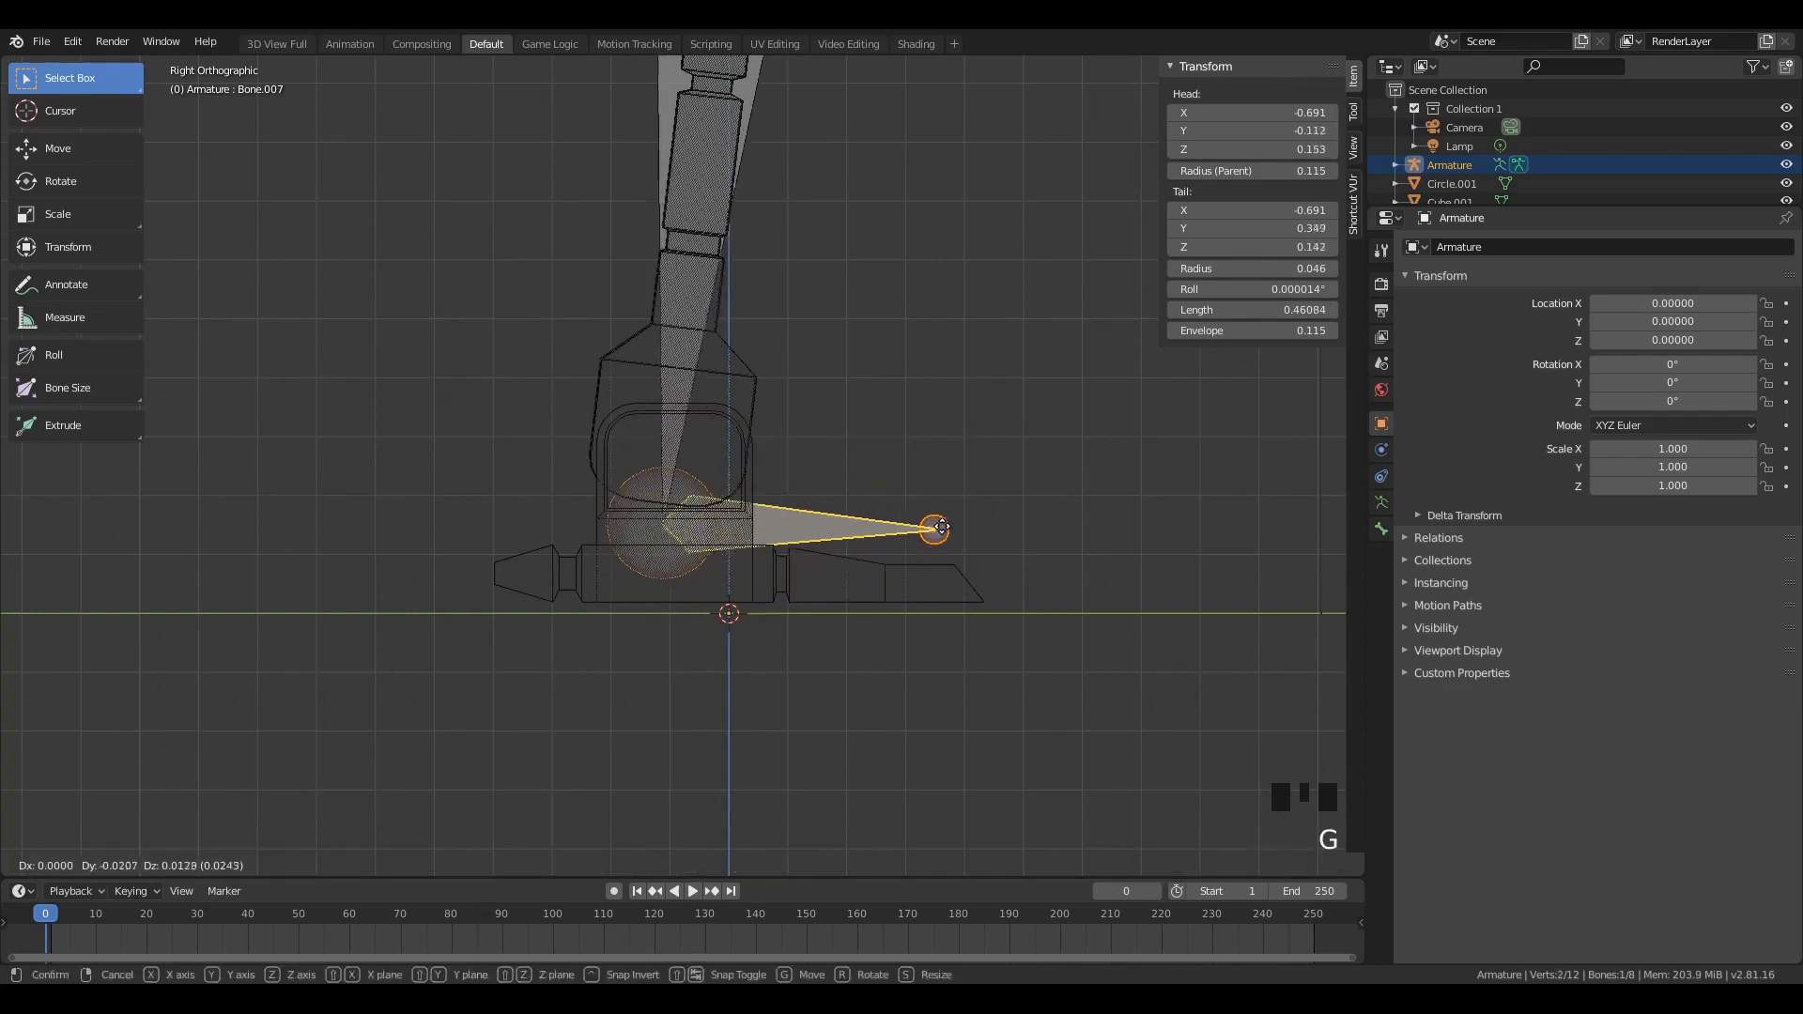
pyautogui.click(943, 506)
# Step: Examine how the leg and foot bones sit inside the leg mesh from several angles
pyautogui.press('a')
pyautogui.press('a')
pyautogui.press('a')
pyautogui.scroll(-9, 736, 354)
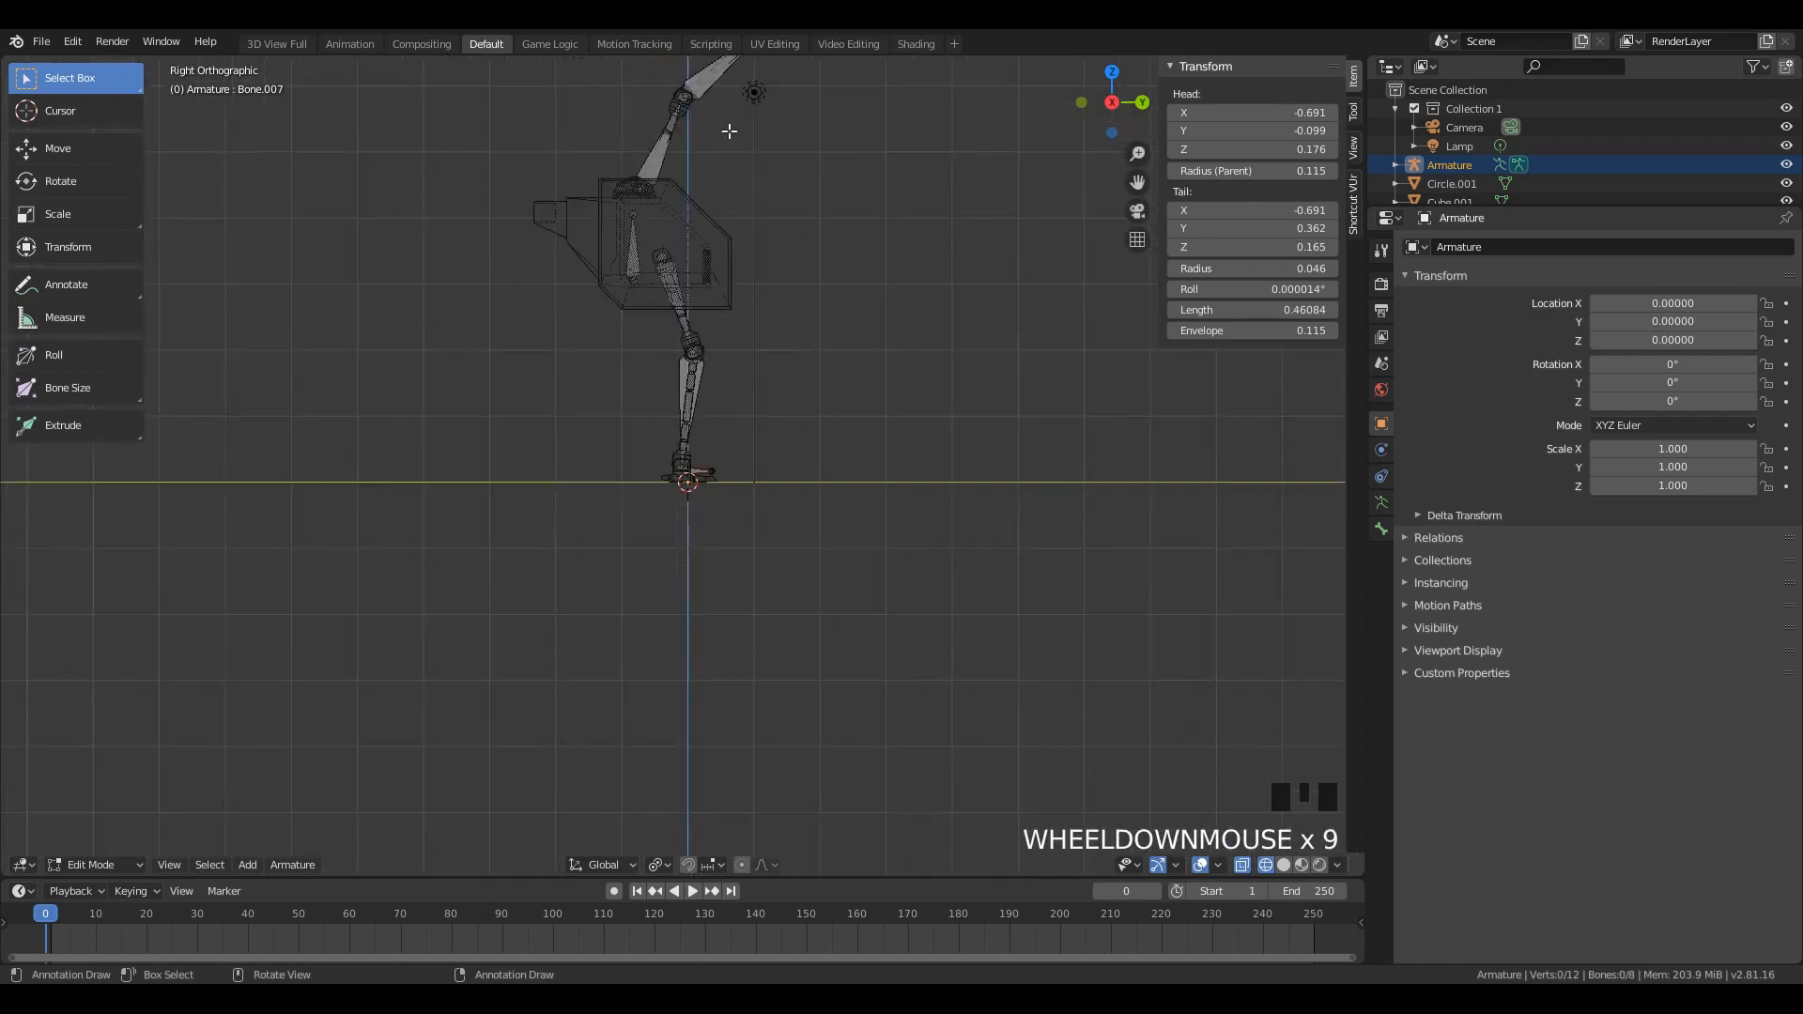
pyautogui.scroll(1, 706, 232)
pyautogui.press('a')
pyautogui.moveTo(706, 232); pyautogui.dragTo(698, 327, button='middle')
pyautogui.scroll(-3, 699, 327)
pyautogui.scroll(11, 676, 498)
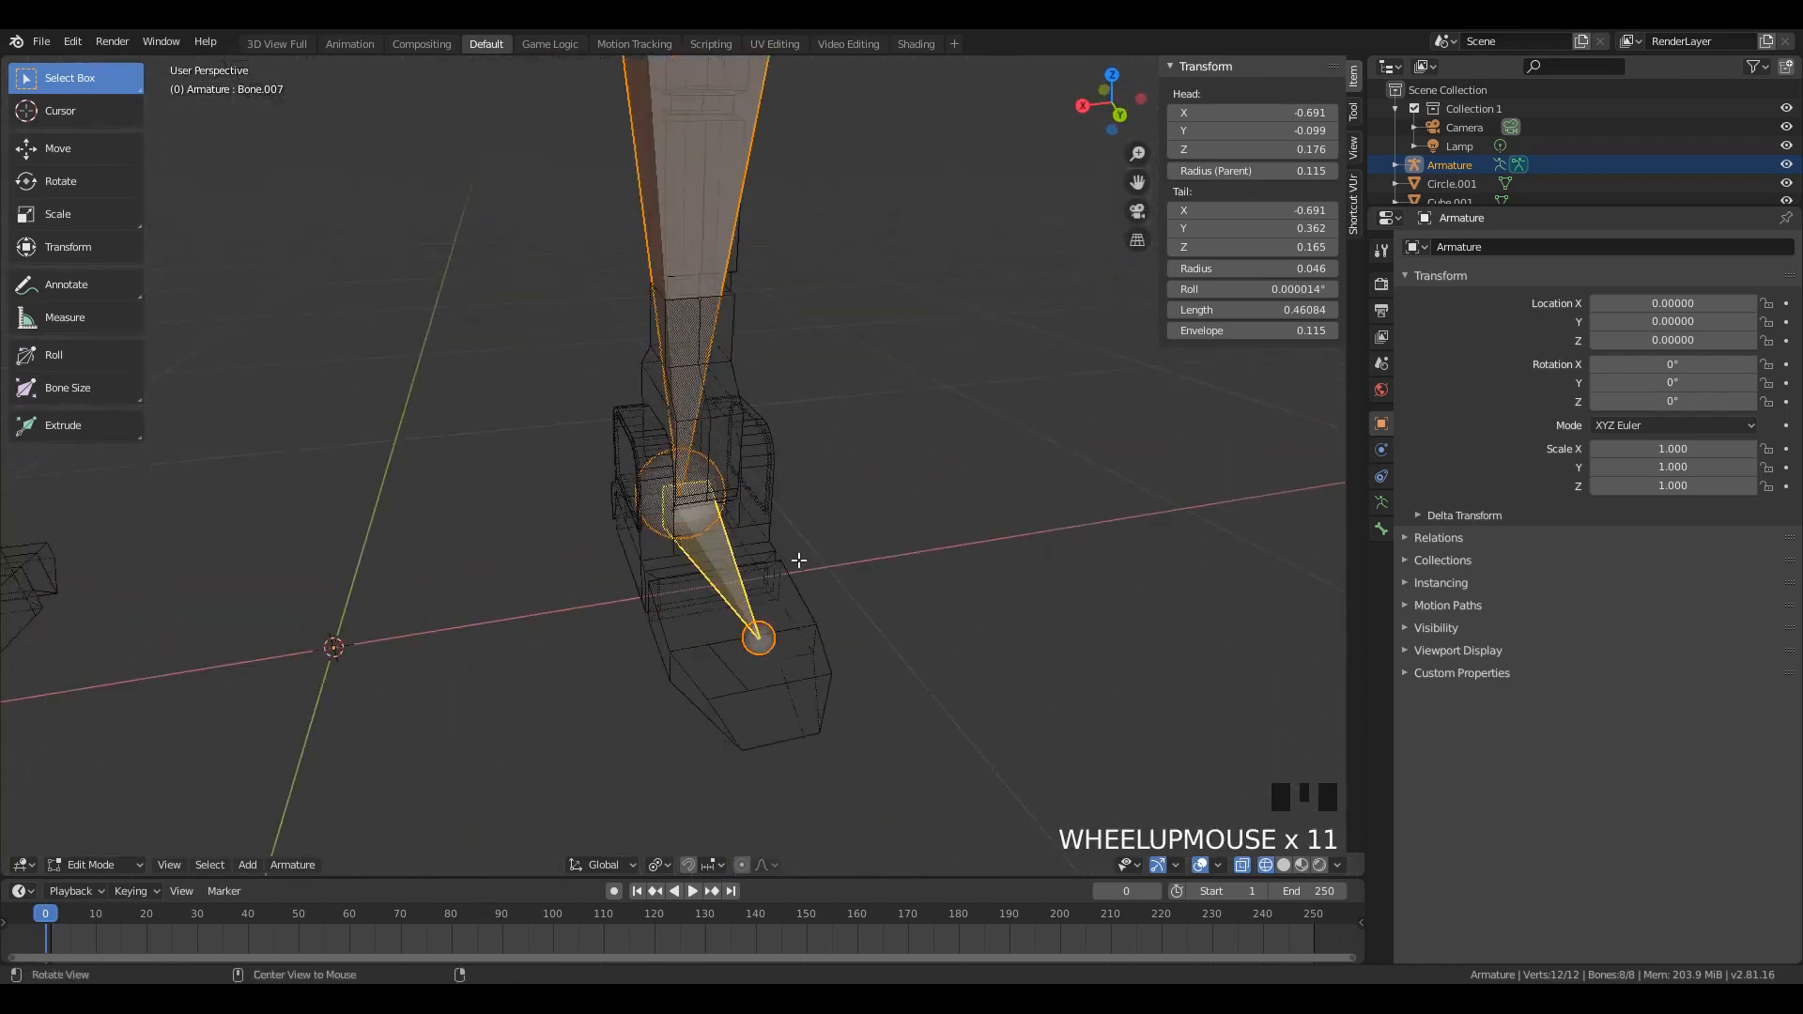
pyautogui.moveTo(797, 556); pyautogui.dragTo(562, 543, button='middle')
# Step: Duplicate the foot bone in place and scale the copy from its head to a length of about 0.67
pyautogui.click(562, 543)
pyautogui.scroll(-2, 624, 563)
pyautogui.hotkey('shift', 'd')
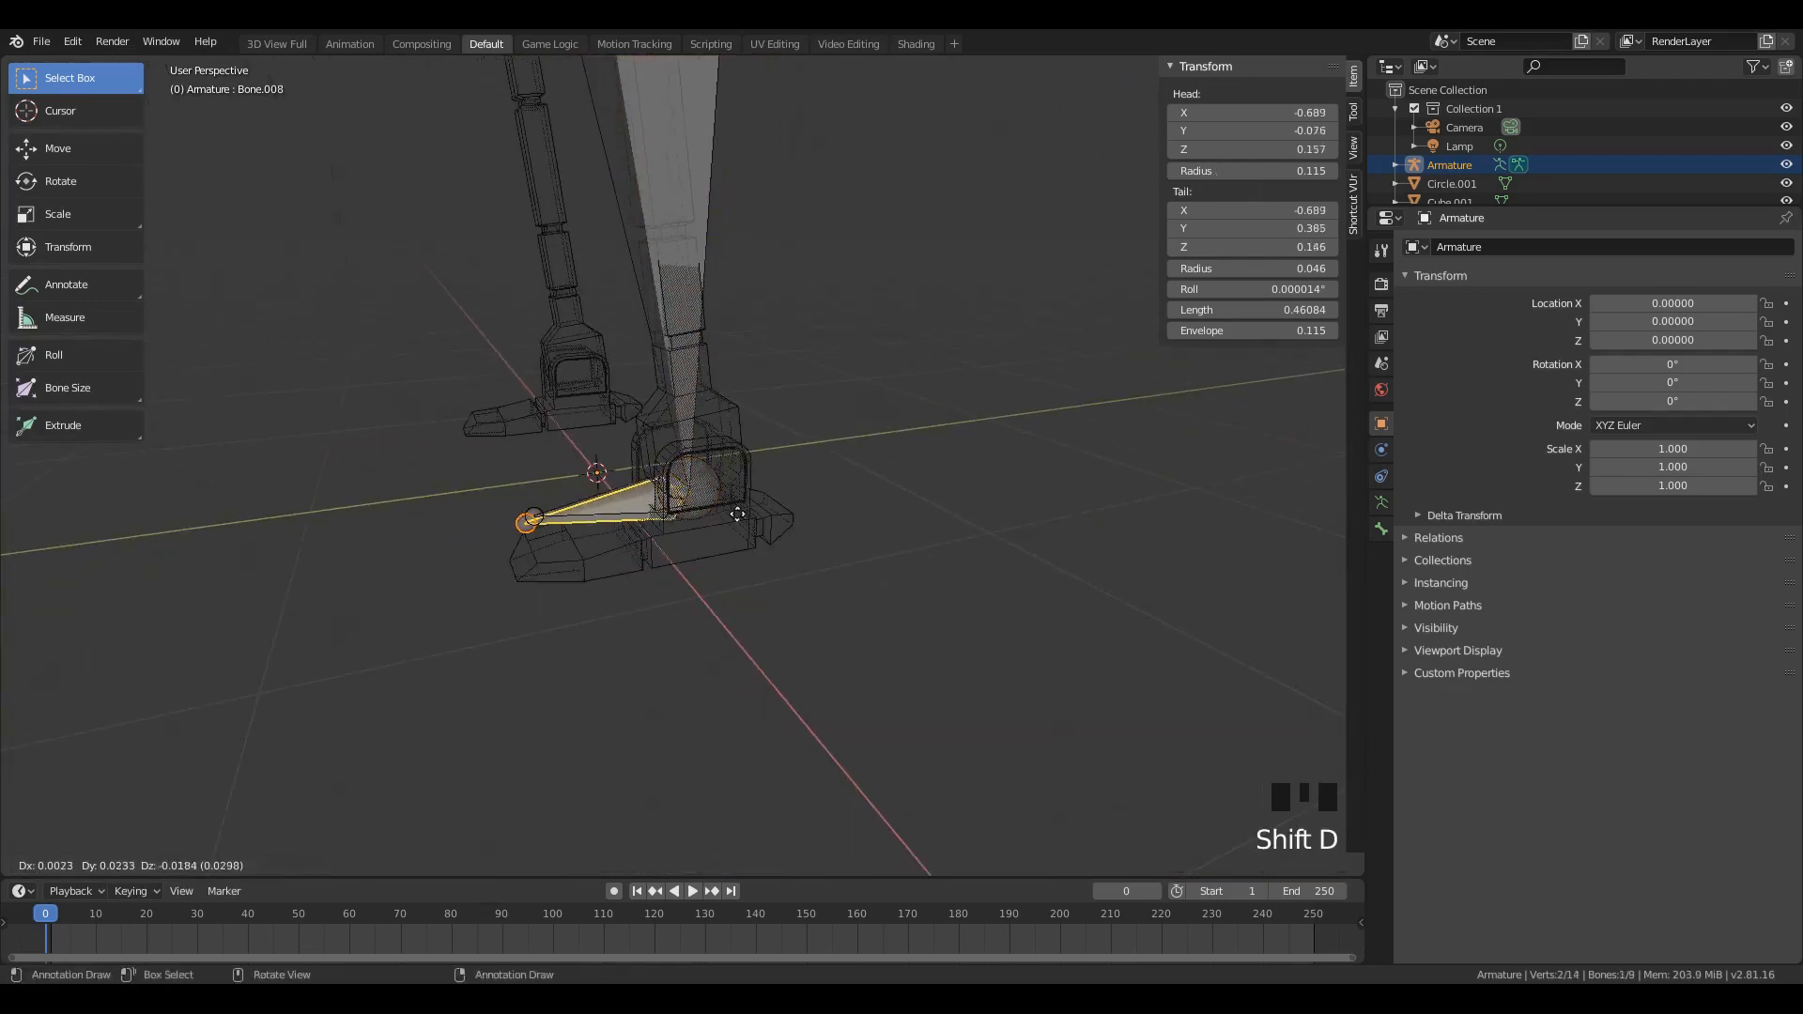
pyautogui.rightClick(747, 499)
pyautogui.press('s')
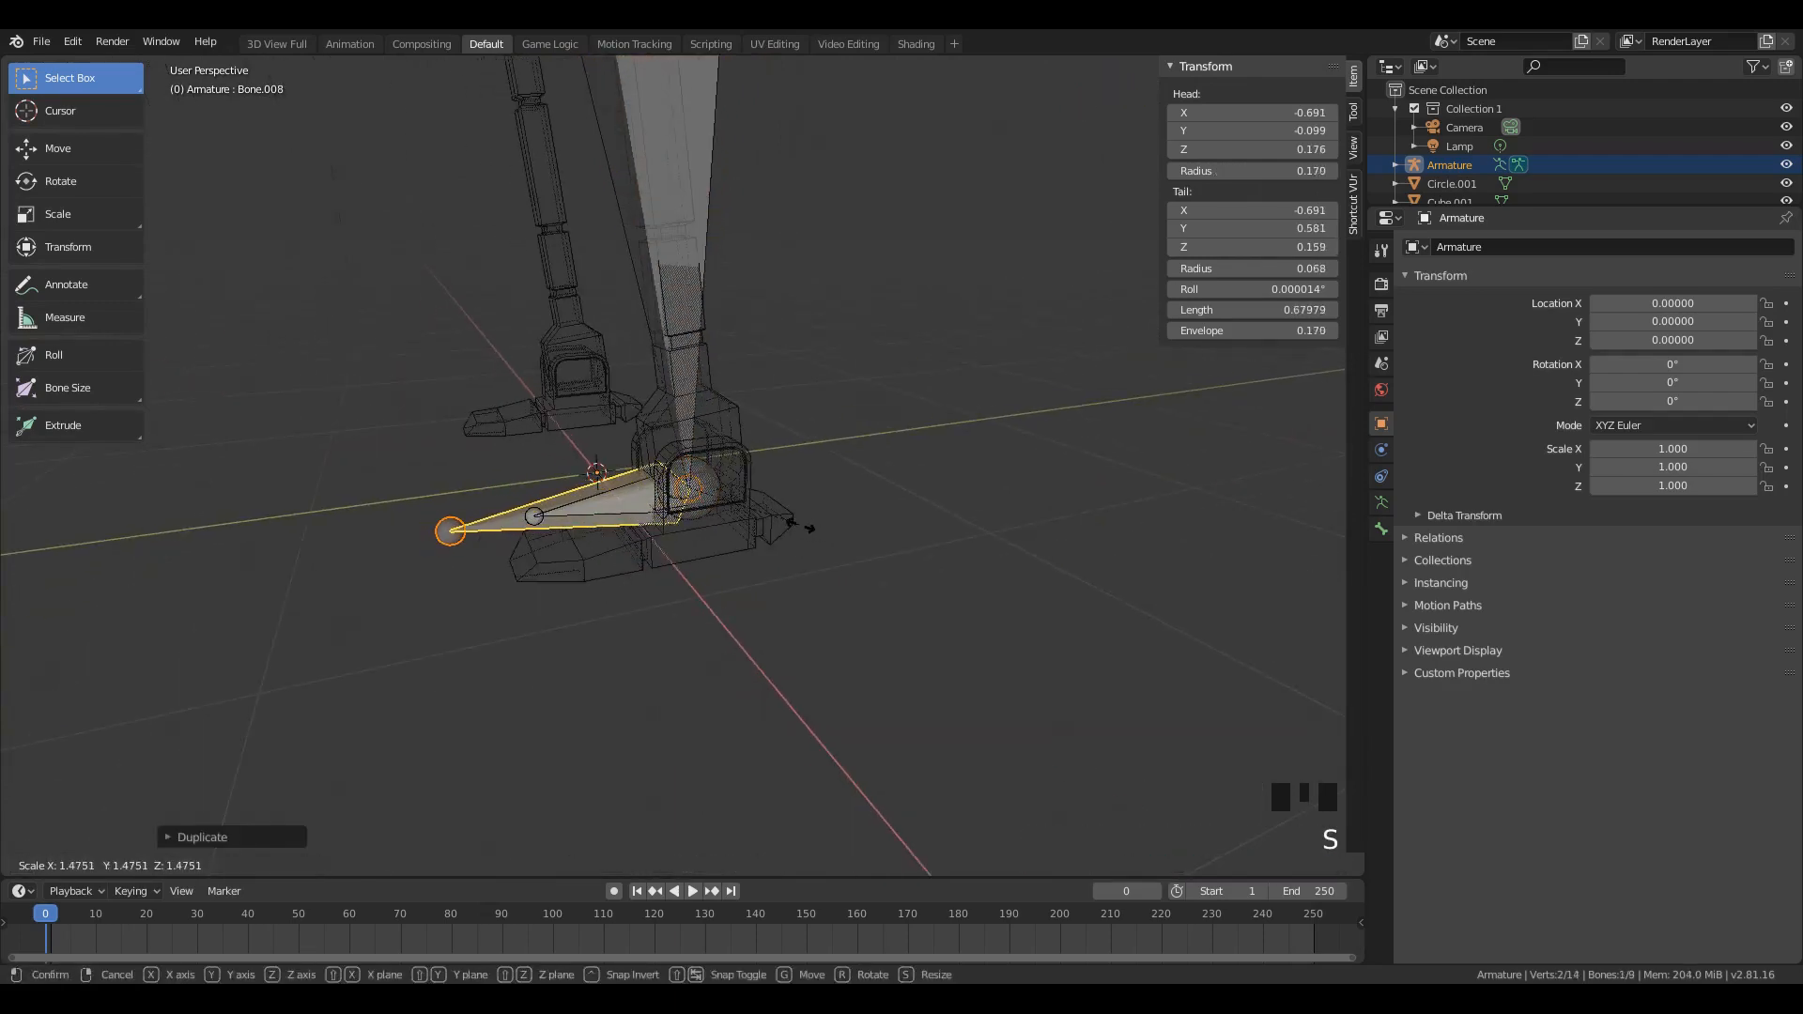
pyautogui.click(688, 547)
pyautogui.moveTo(688, 546); pyautogui.dragTo(642, 545, button='middle')
pyautogui.moveTo(525, 589); pyautogui.dragTo(842, 523, button='middle')
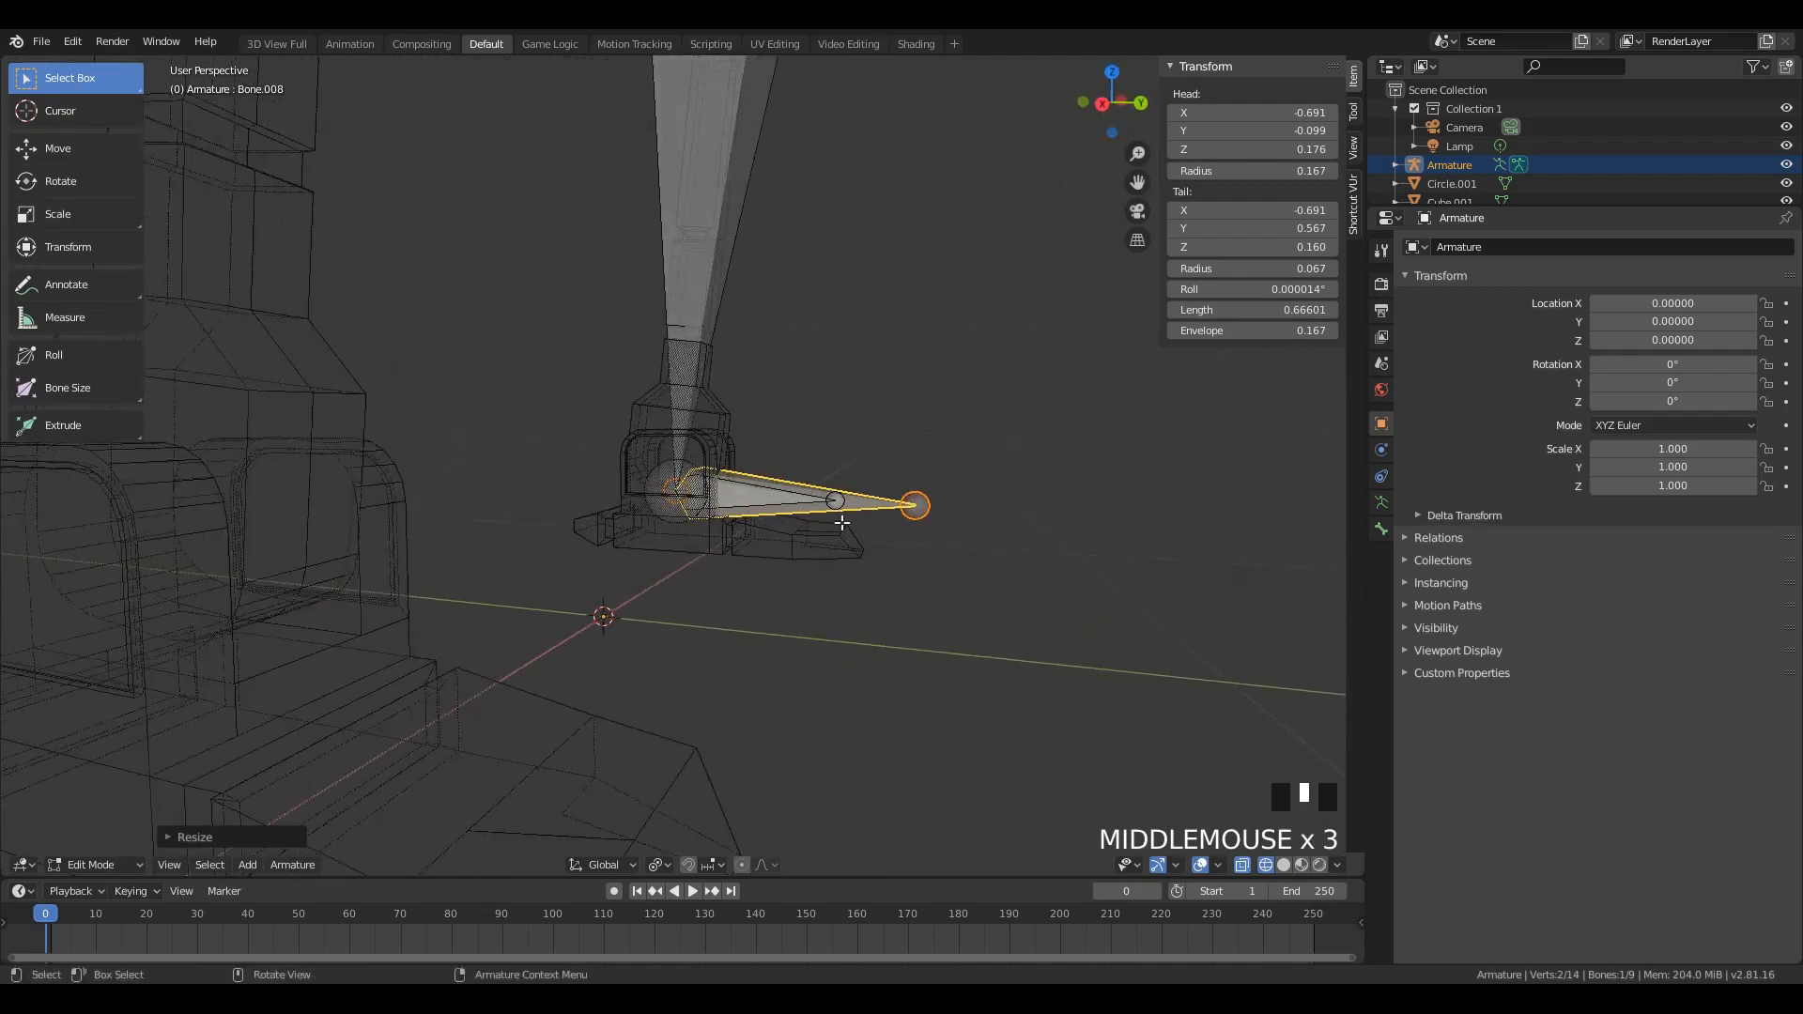
pyautogui.press('g')
pyautogui.press('Escape')
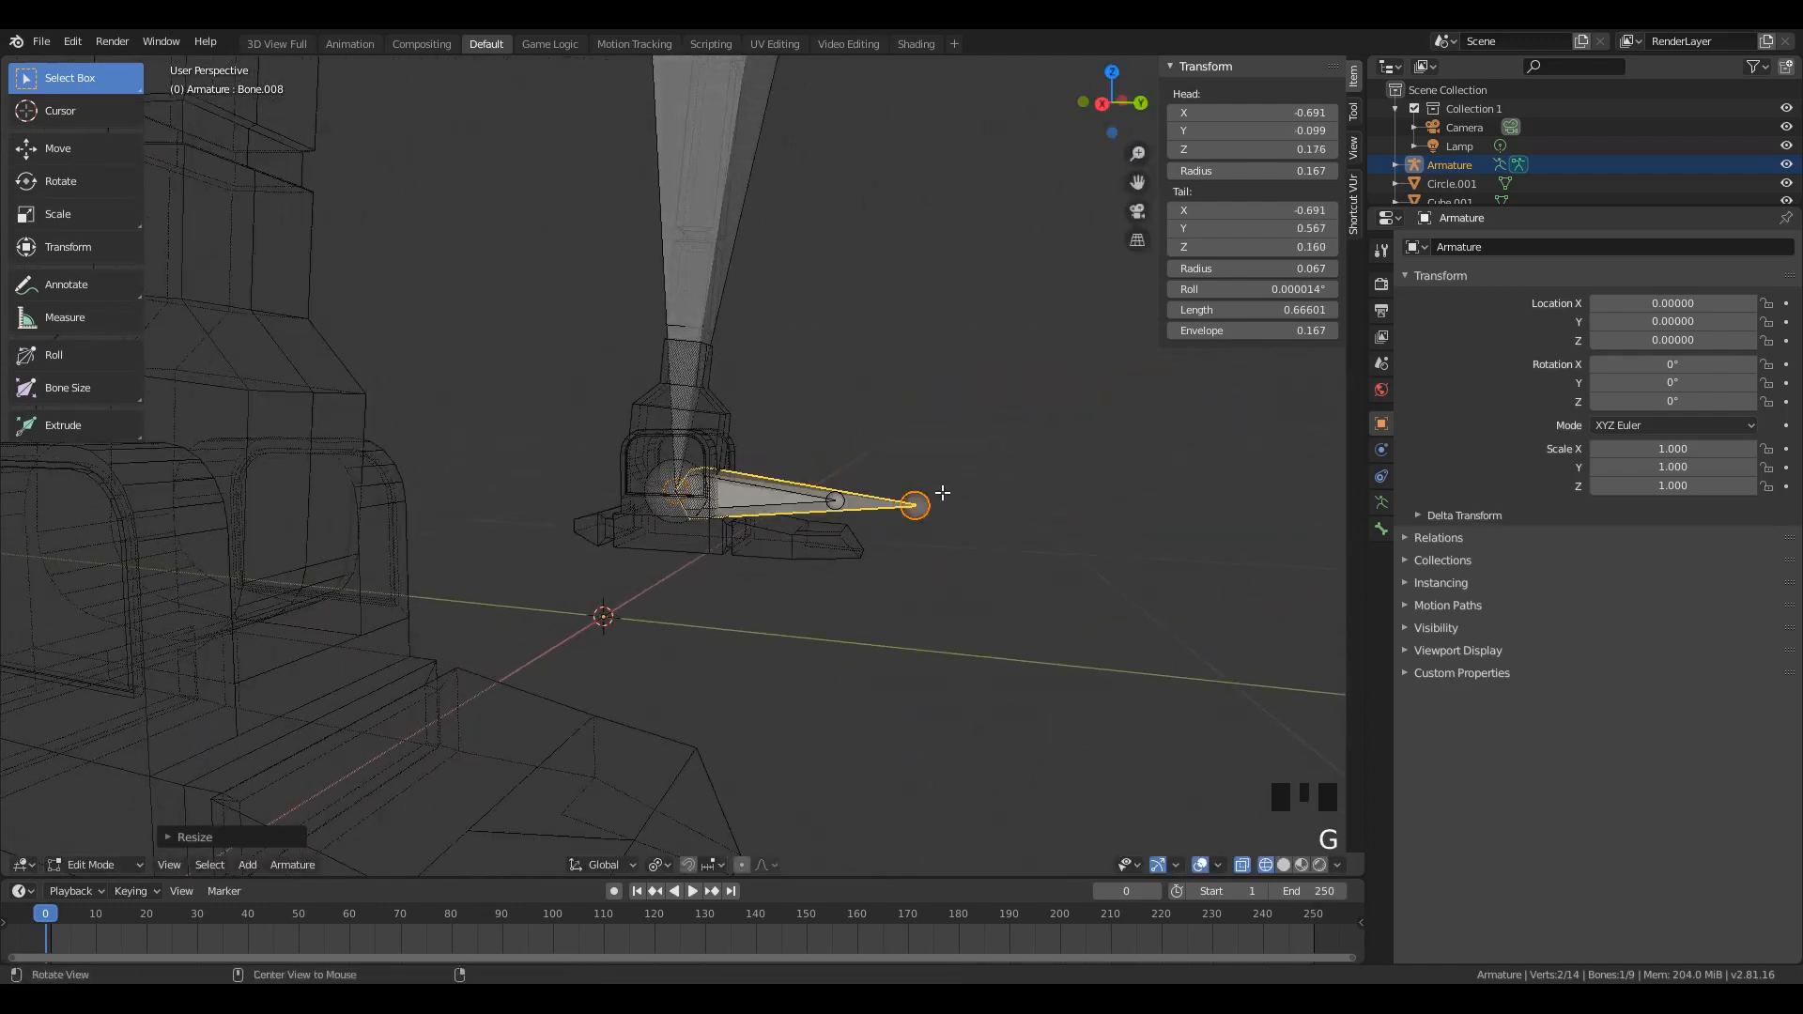
# Step: Clear the parent of the enlarged foot bone copy
pyautogui.hotkey('alt', 'p')
pyautogui.click(929, 524)
pyautogui.moveTo(930, 524); pyautogui.dragTo(809, 554, button='middle')
pyautogui.scroll(2, 793, 450)
pyautogui.scroll(-4, 489, 522)
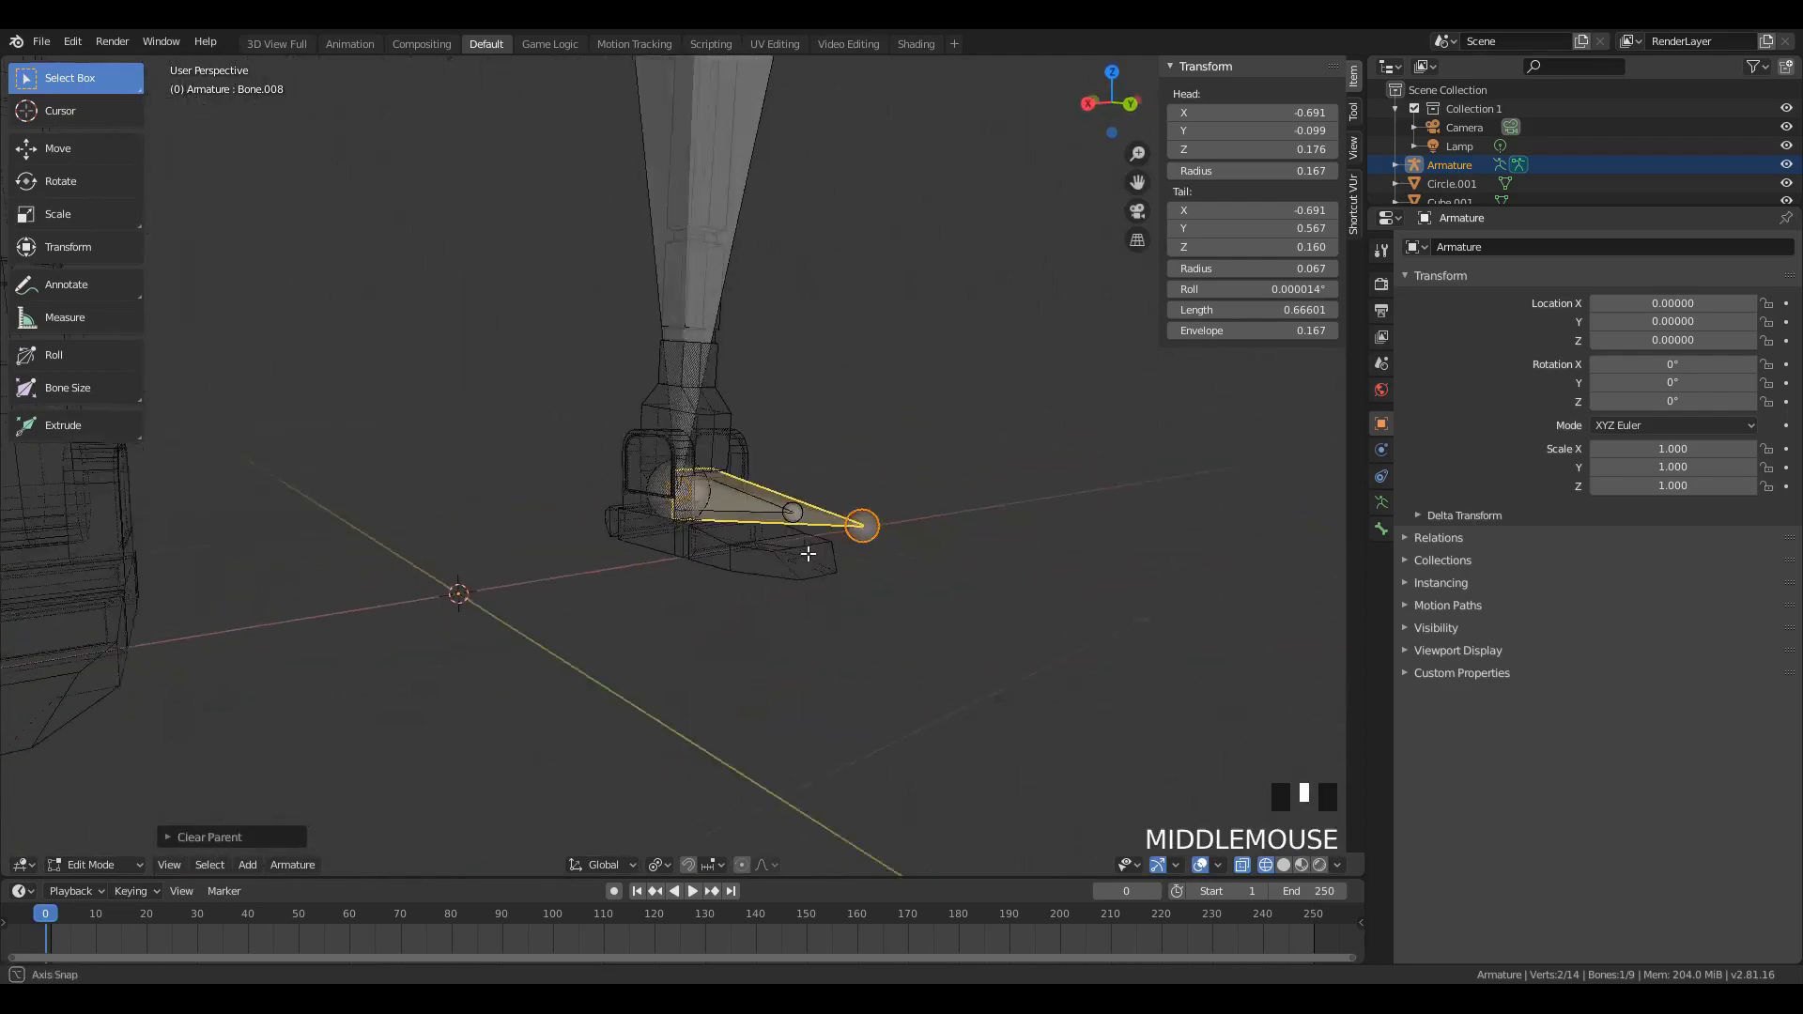
pyautogui.scroll(-8, 770, 461)
pyautogui.press('Tab')
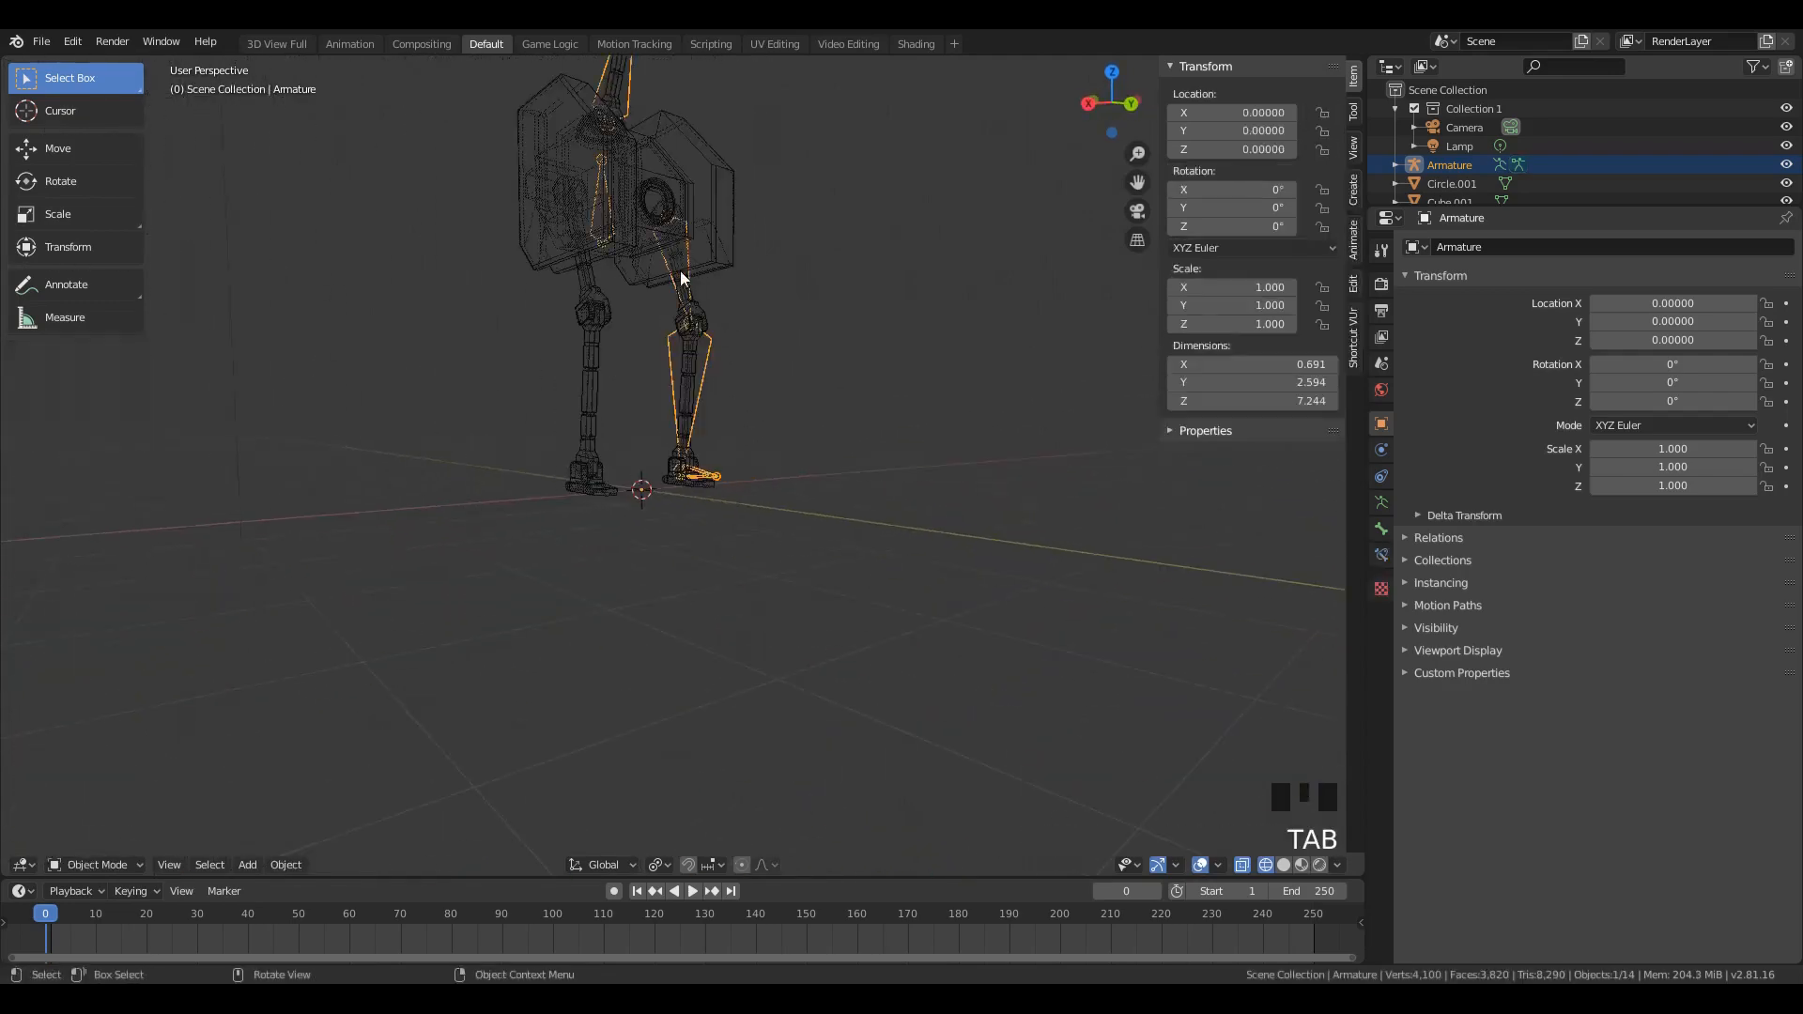
pyautogui.moveTo(681, 277); pyautogui.dragTo(658, 328, button='middle')
pyautogui.press('Tab')
pyautogui.scroll(2, 717, 310)
pyautogui.press('Tab')
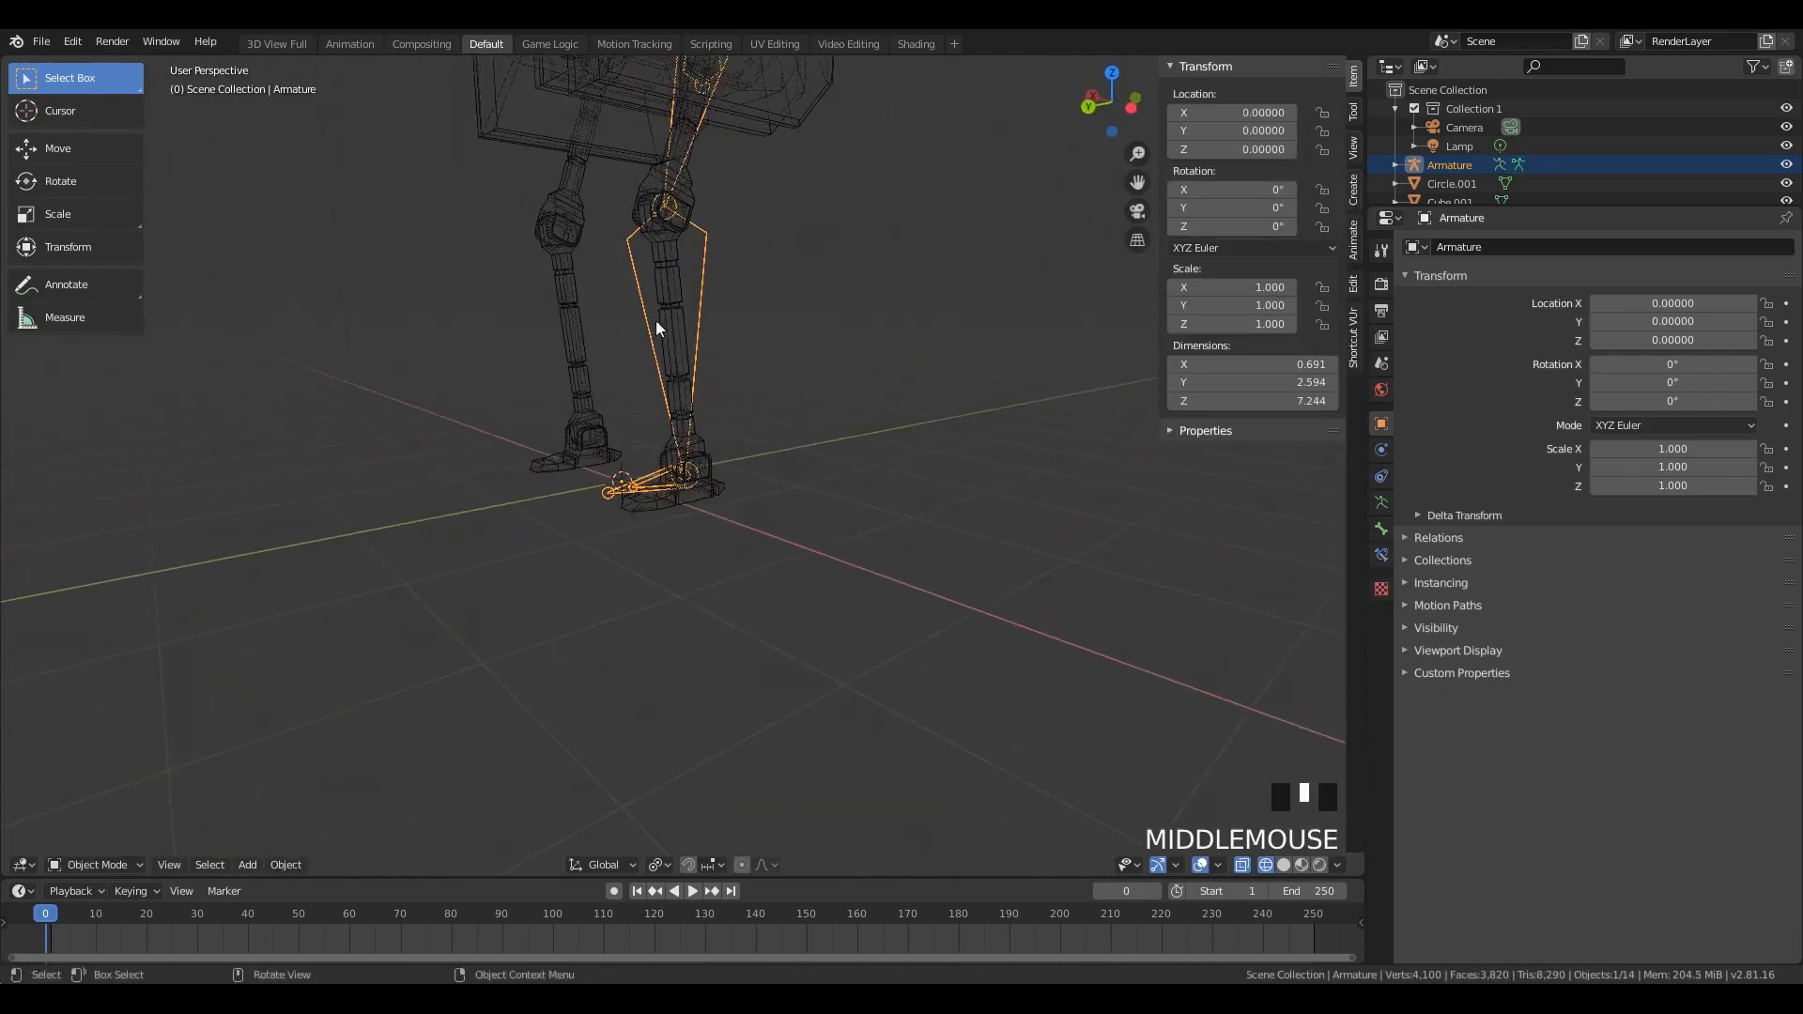
pyautogui.scroll(-3, 657, 326)
pyautogui.click(676, 305)
pyautogui.press('Tab')
pyautogui.press('Tab')
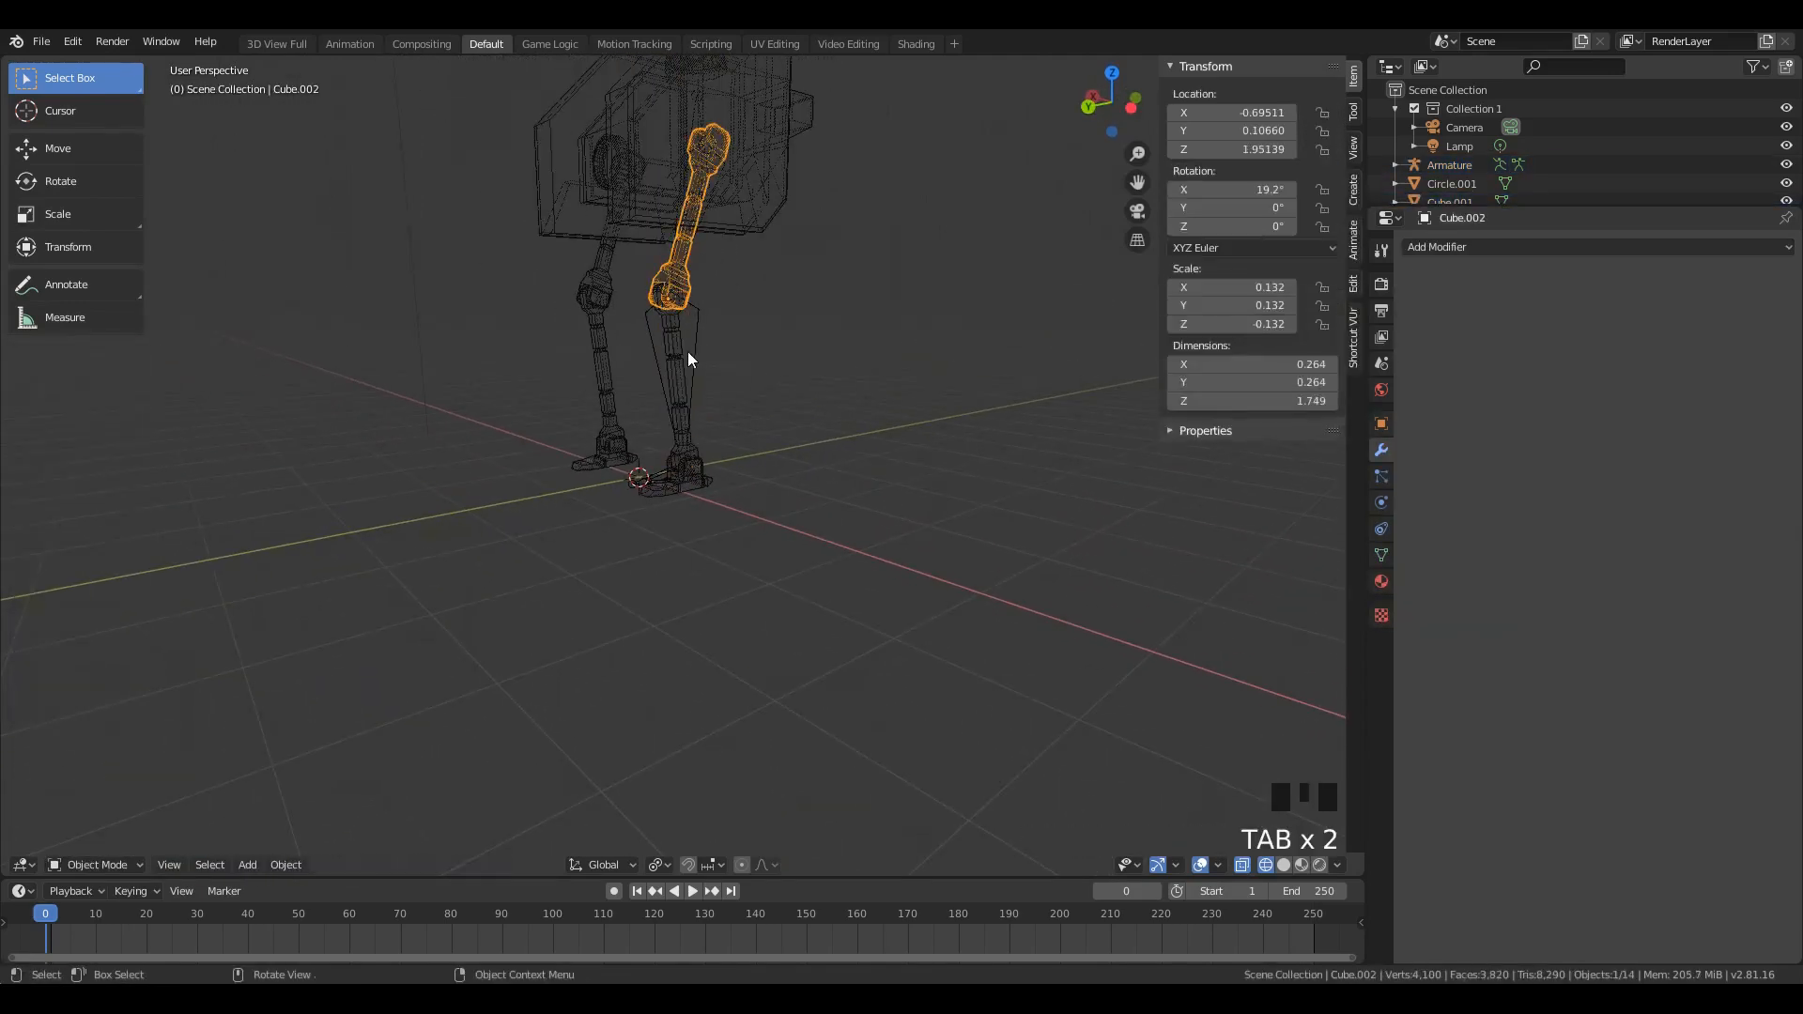
pyautogui.click(687, 360)
pyautogui.press('Tab')
# Step: Duplicate the upper leg, lower leg and both foot bones and place the copies over the other leg at about X 0.67
pyautogui.moveTo(697, 343); pyautogui.dragTo(664, 153, button='middle')
pyautogui.press('b')
pyautogui.moveTo(664, 153); pyautogui.dragTo(825, 456)
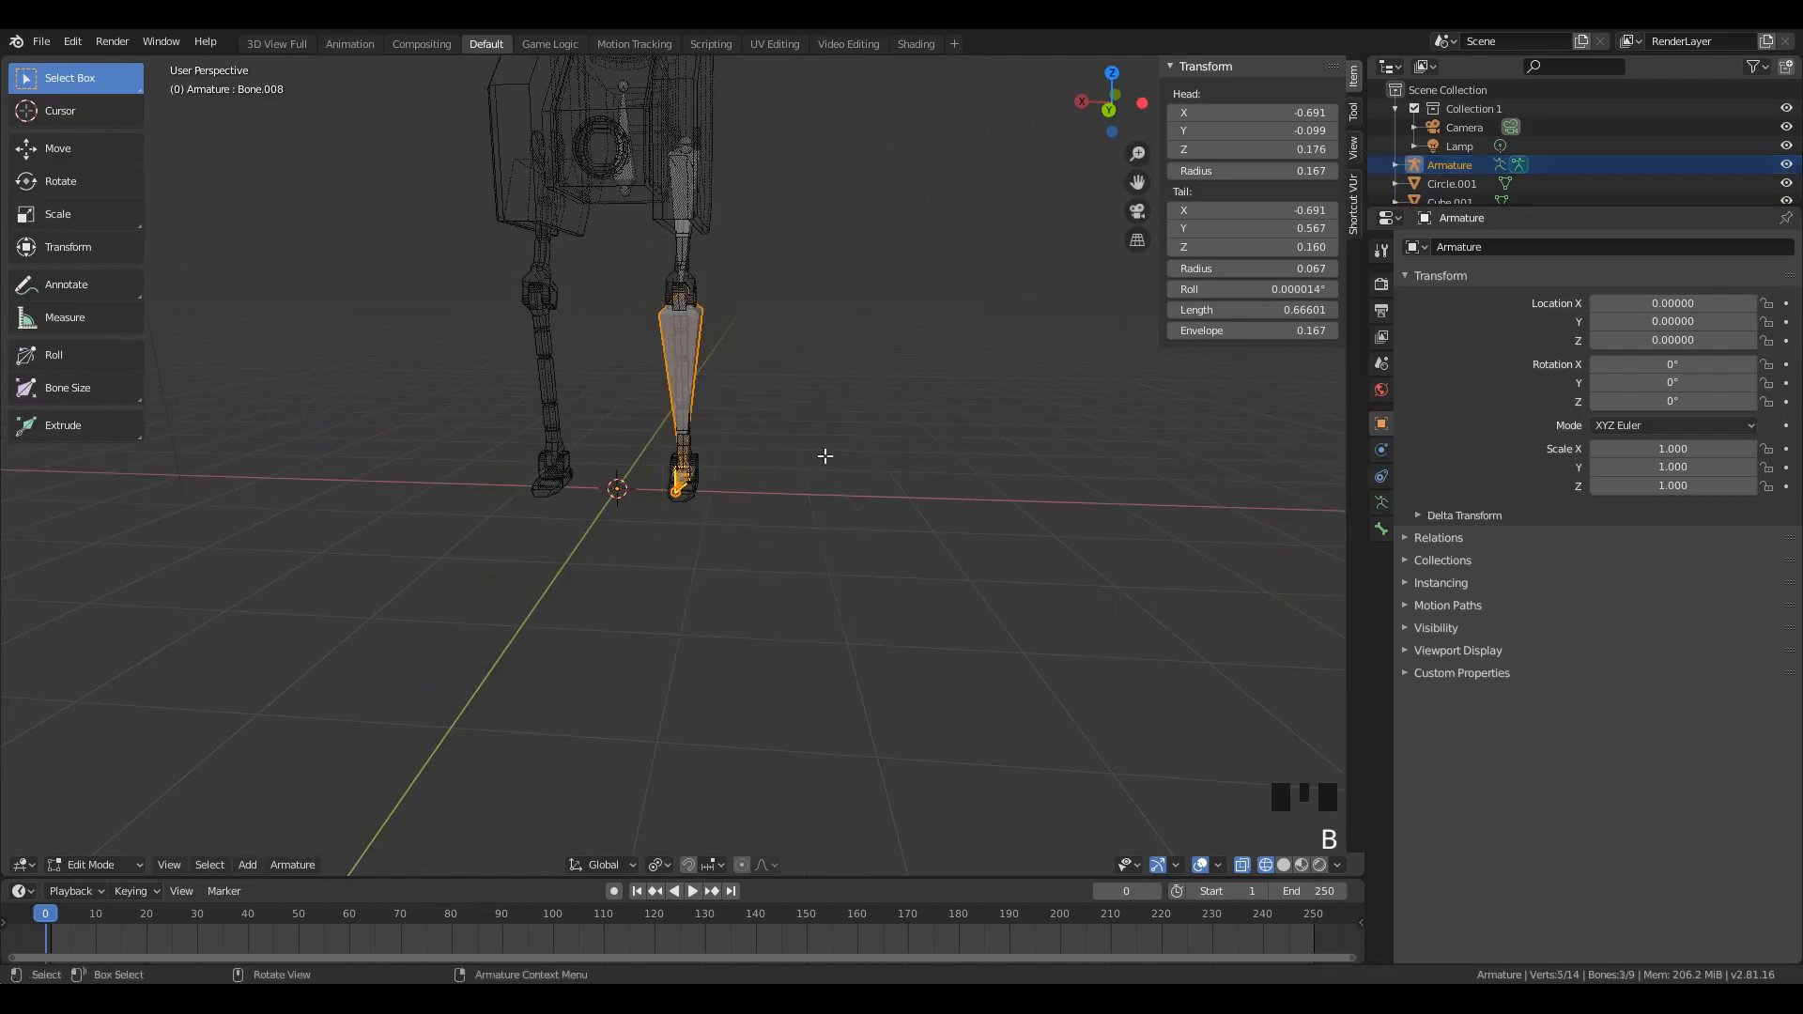
pyautogui.moveTo(752, 383); pyautogui.dragTo(708, 262, button='middle')
pyautogui.keyDown('shift'); pyautogui.click(707, 262); pyautogui.keyUp('shift')
pyautogui.moveTo(710, 330); pyautogui.dragTo(745, 425, button='middle')
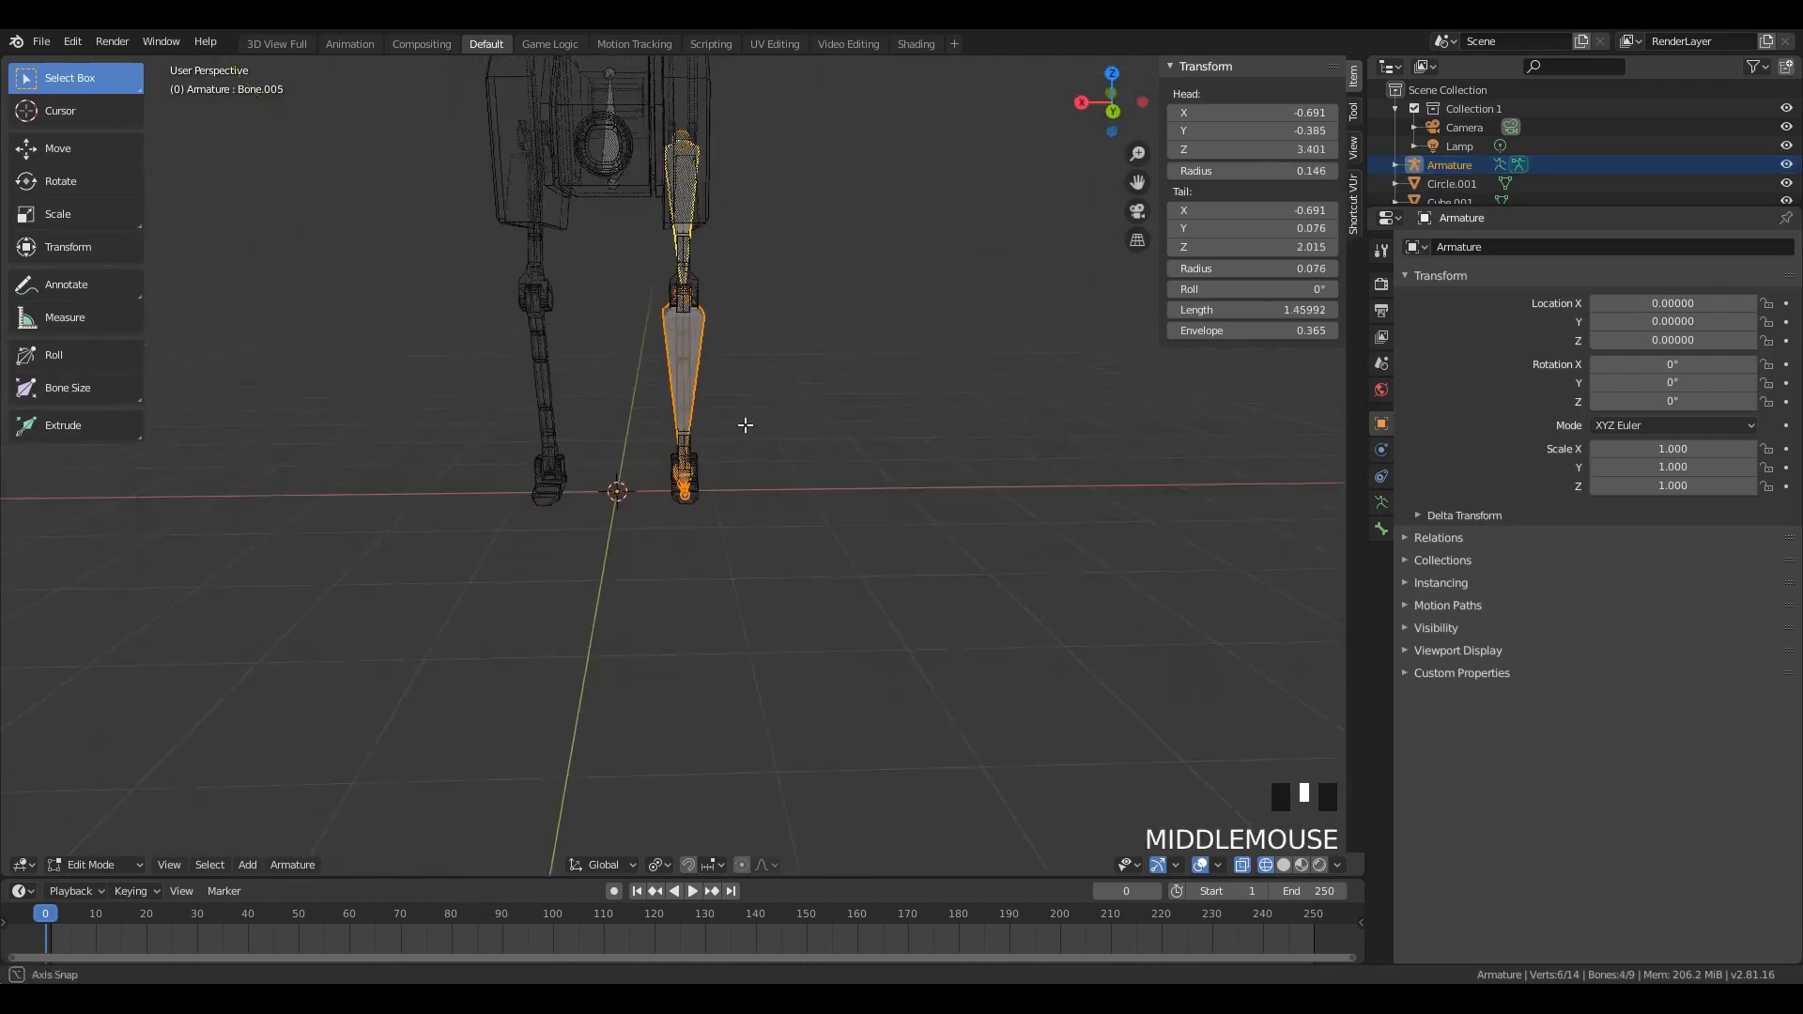
pyautogui.hotkey('shift', 'd')
pyautogui.click(613, 455)
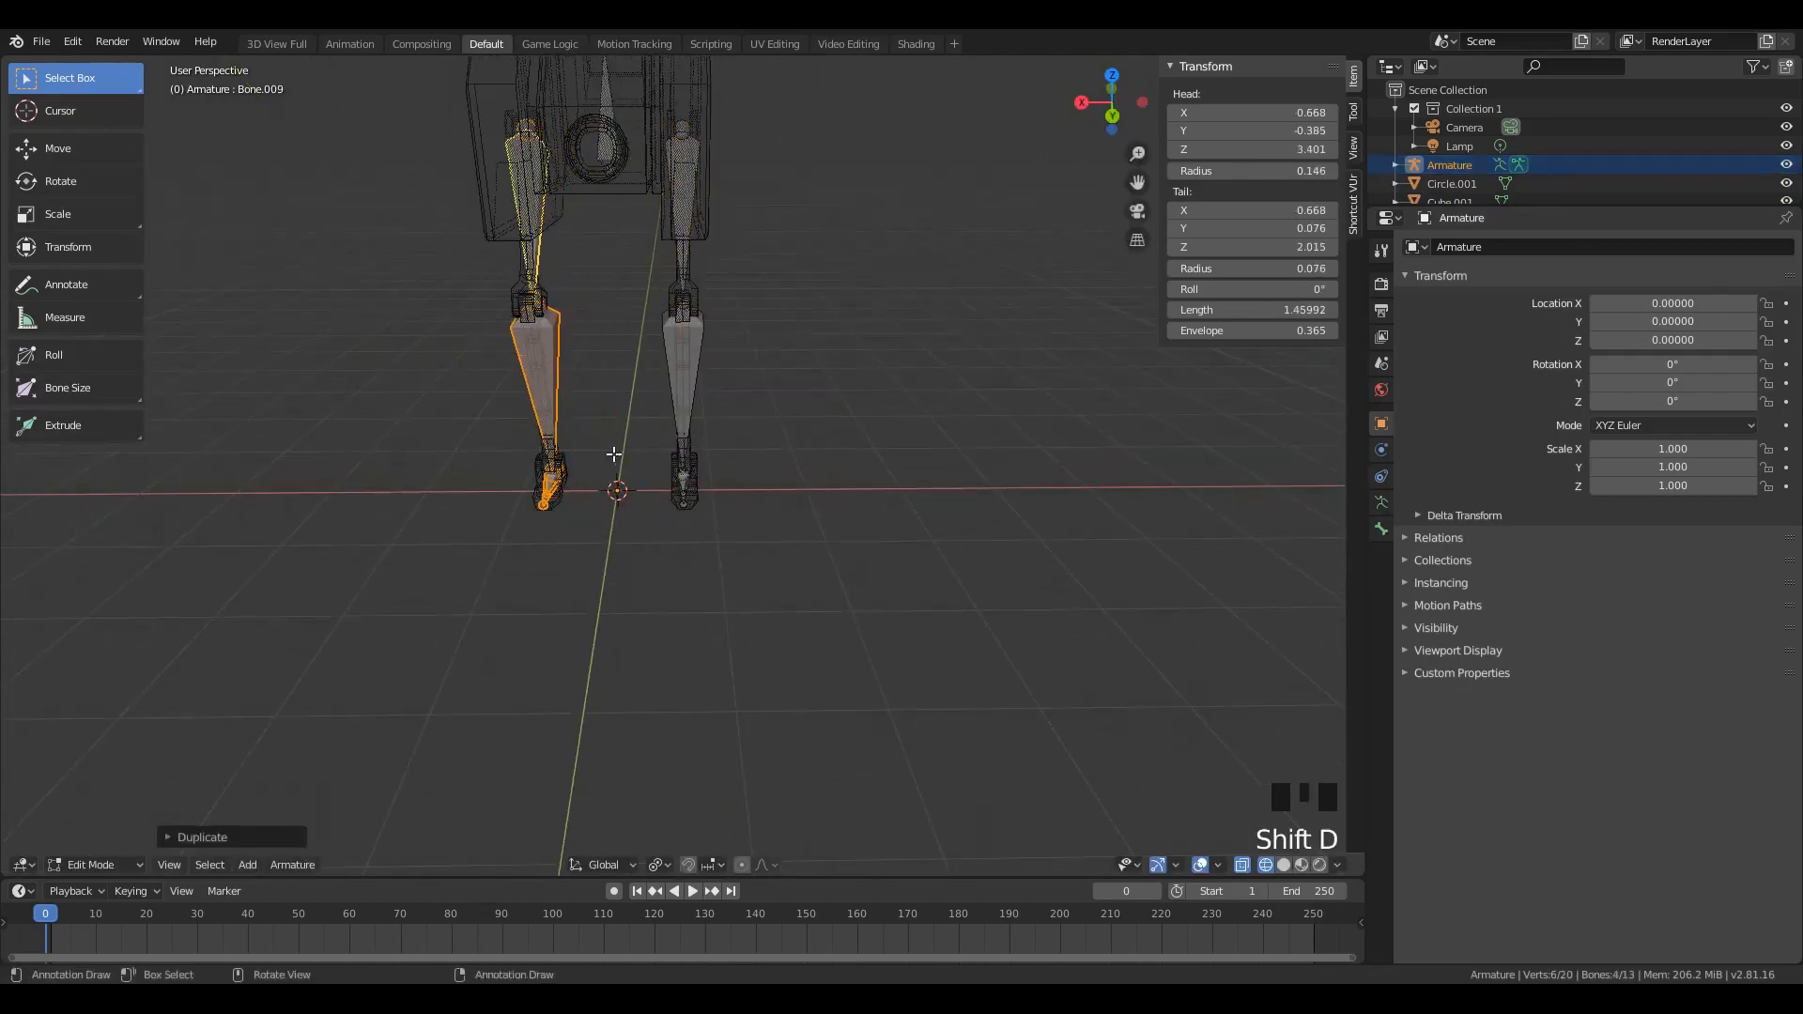
# Step: Align the duplicated leg bones with the leg on the positive X side in the front view, at about X 0.68
pyautogui.press('KP_1')
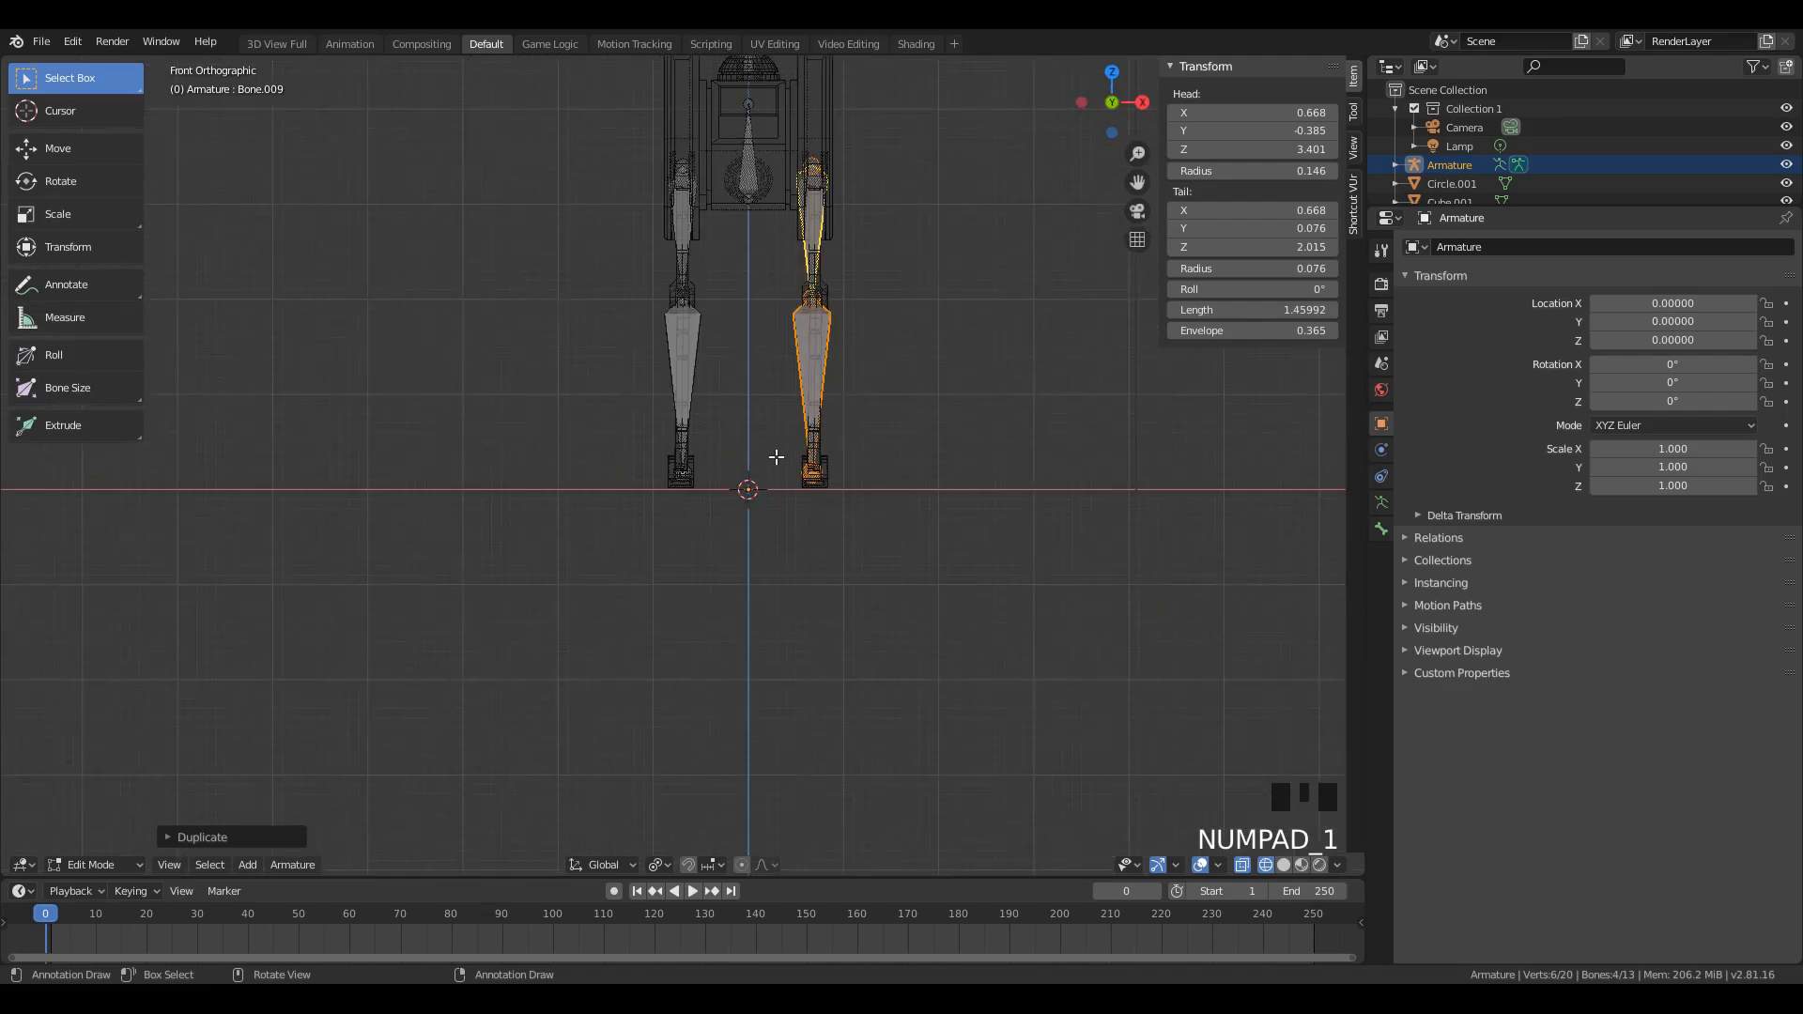
pyautogui.press('g')
pyautogui.click(917, 477)
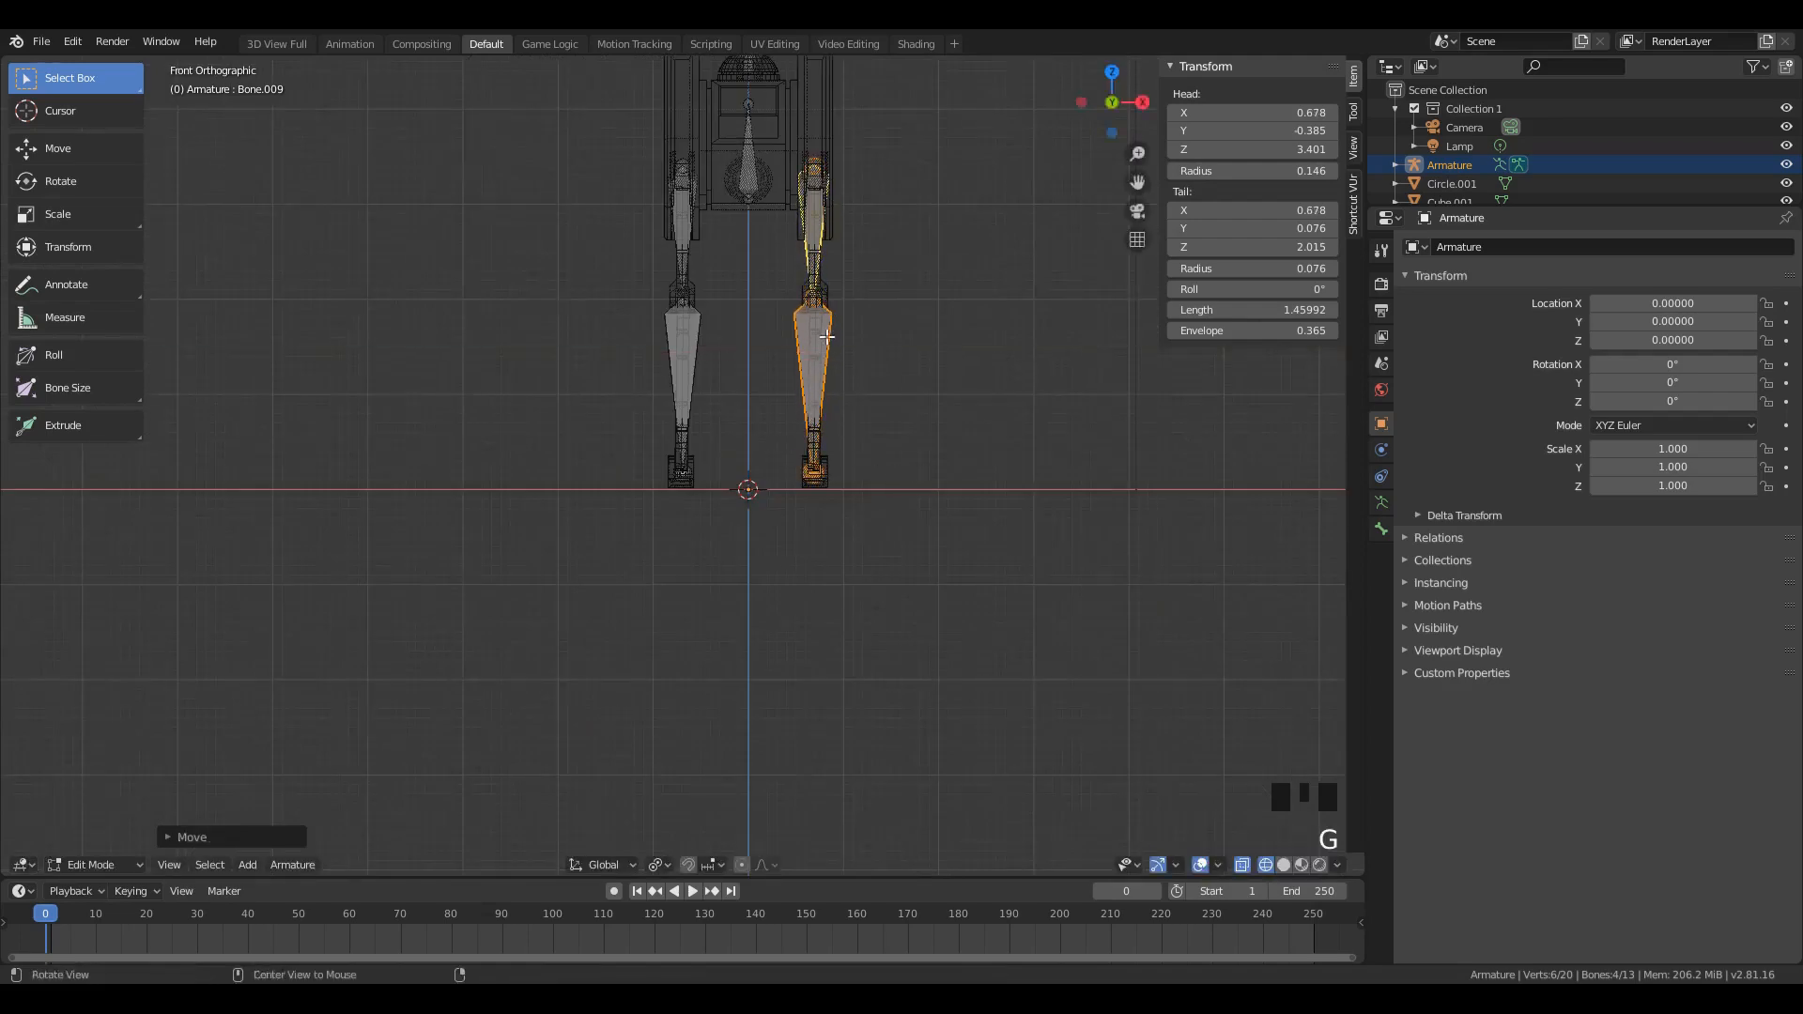
# Step: Examine the placement of the duplicated bones in both legs and feet from several angles
pyautogui.moveTo(826, 336); pyautogui.dragTo(623, 398, button='middle')
pyautogui.scroll(5, 696, 198)
pyautogui.moveTo(696, 202); pyautogui.dragTo(663, 261, button='middle')
pyautogui.scroll(5, 719, 394)
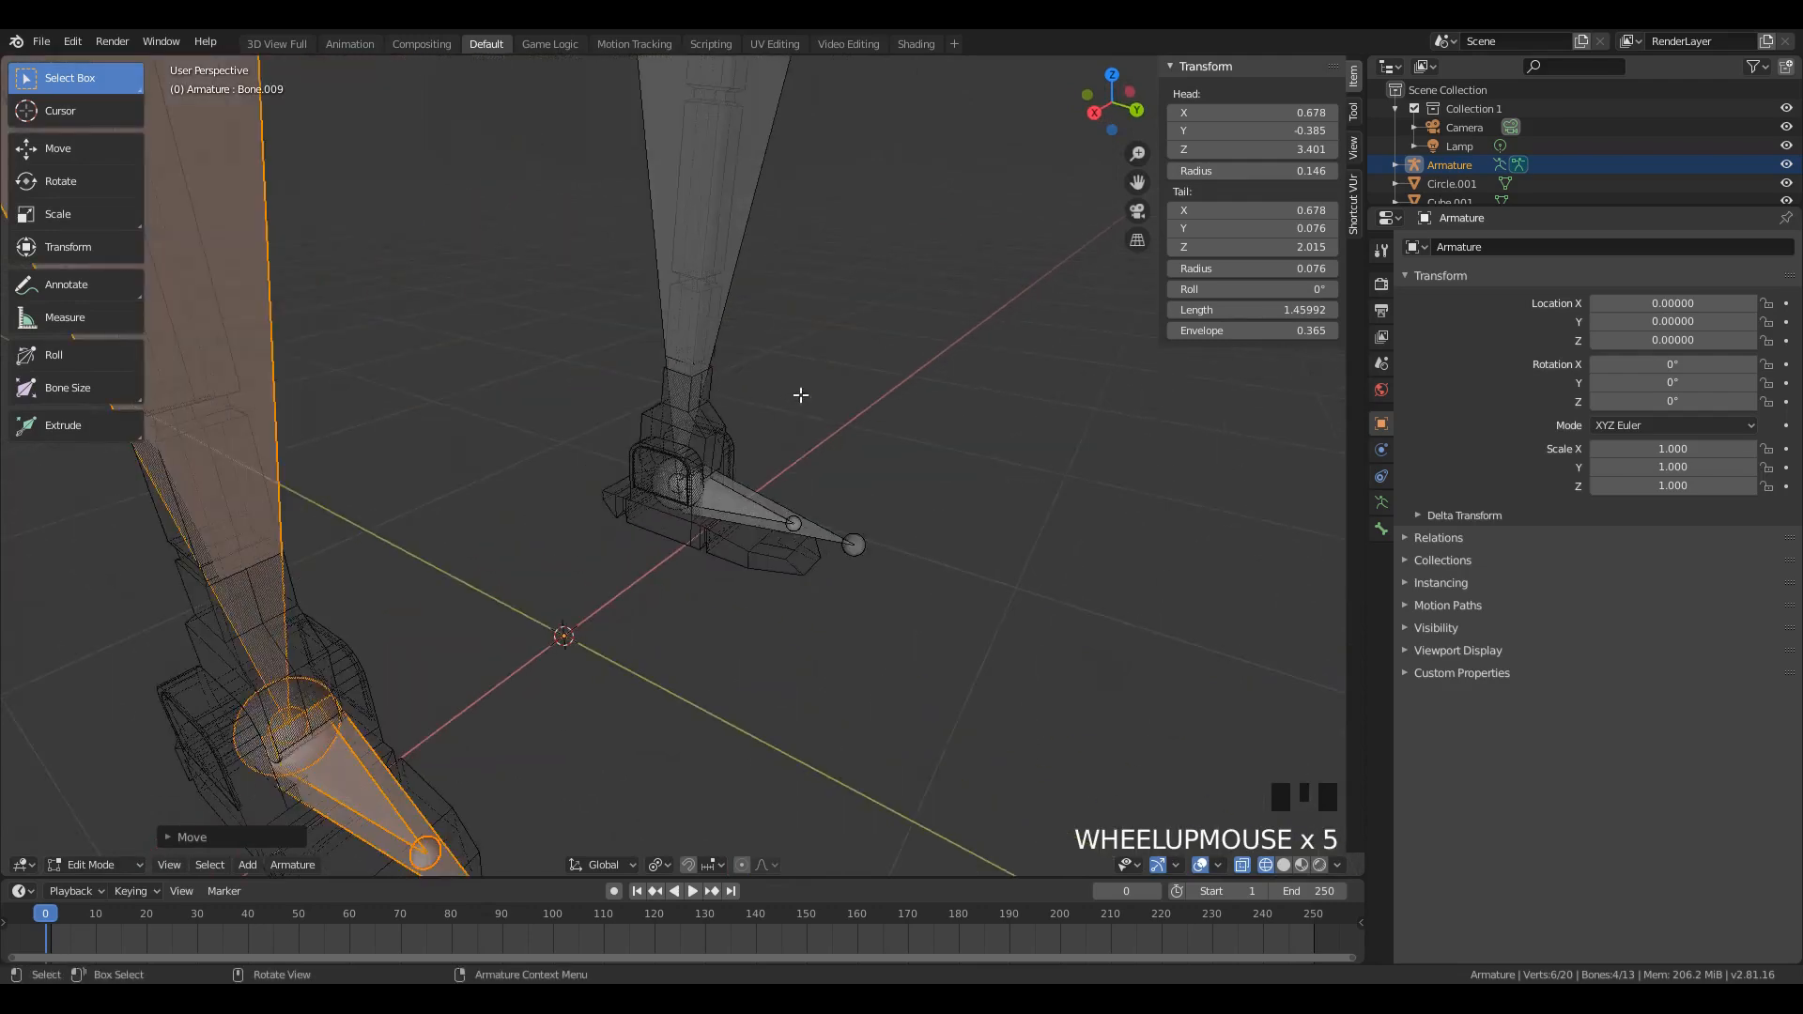
pyautogui.moveTo(800, 394); pyautogui.dragTo(668, 327, button='middle')
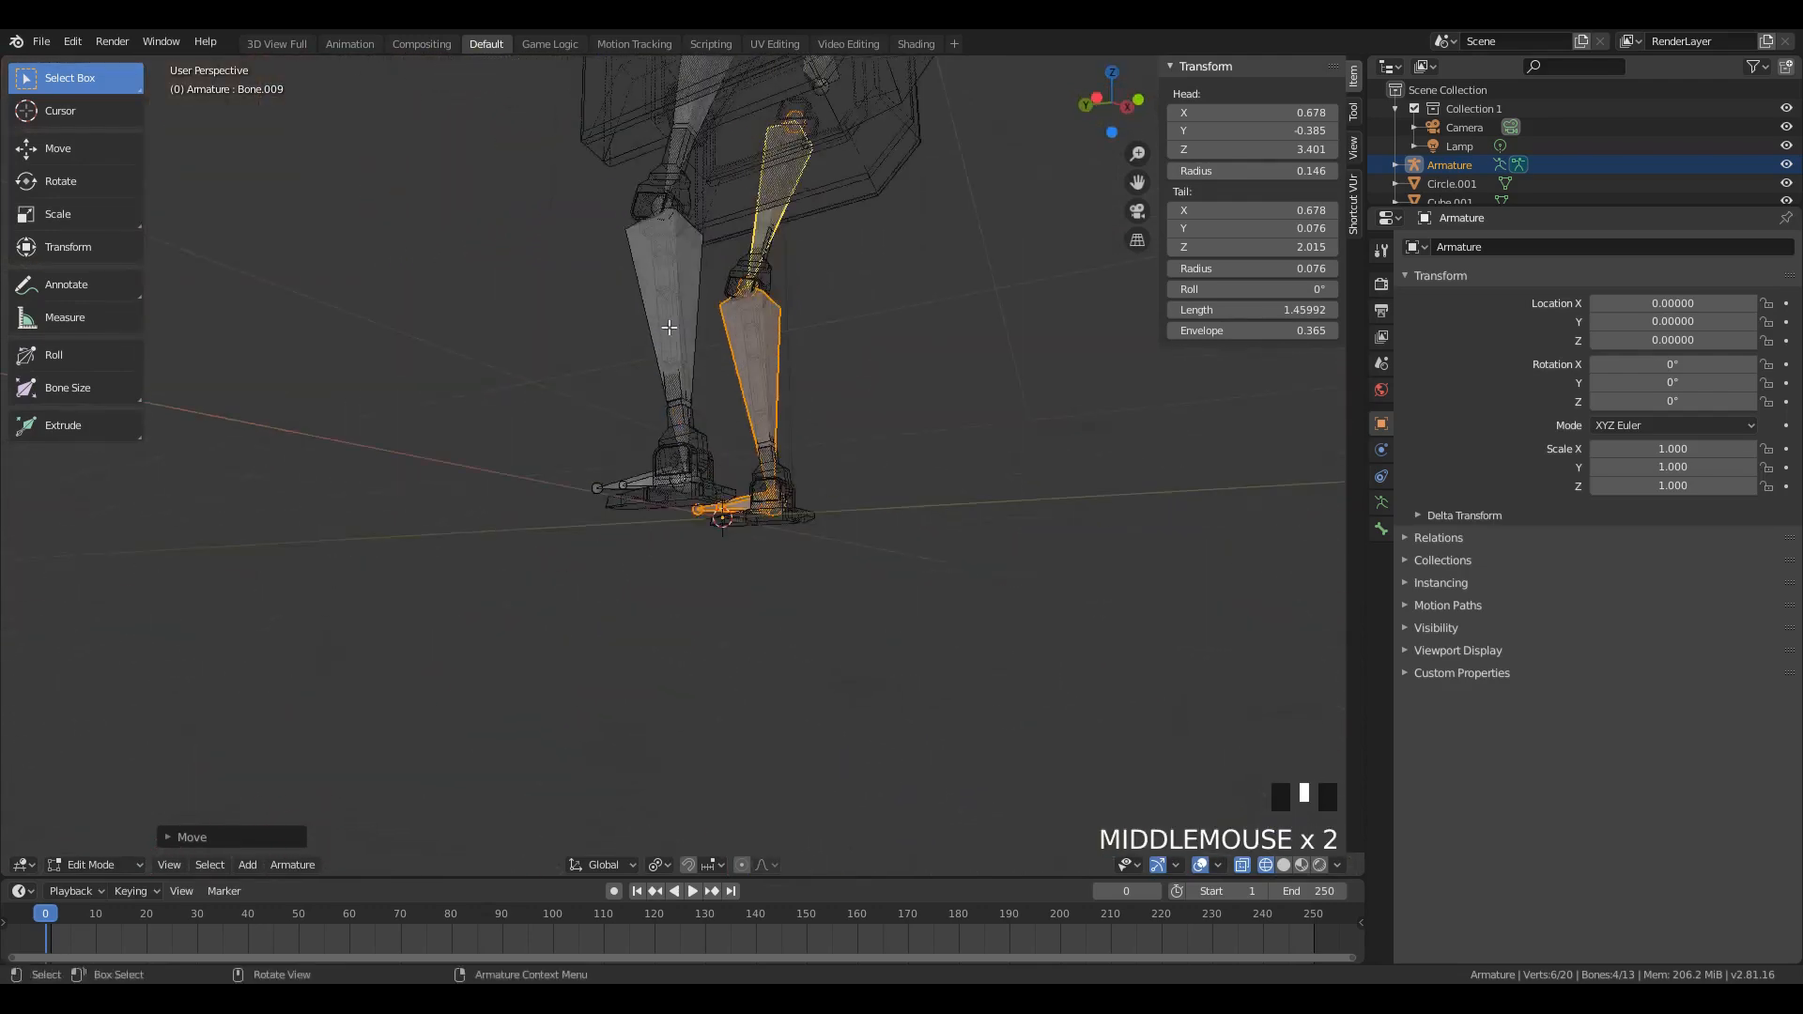
pyautogui.scroll(-1, 670, 327)
pyautogui.scroll(2, 677, 316)
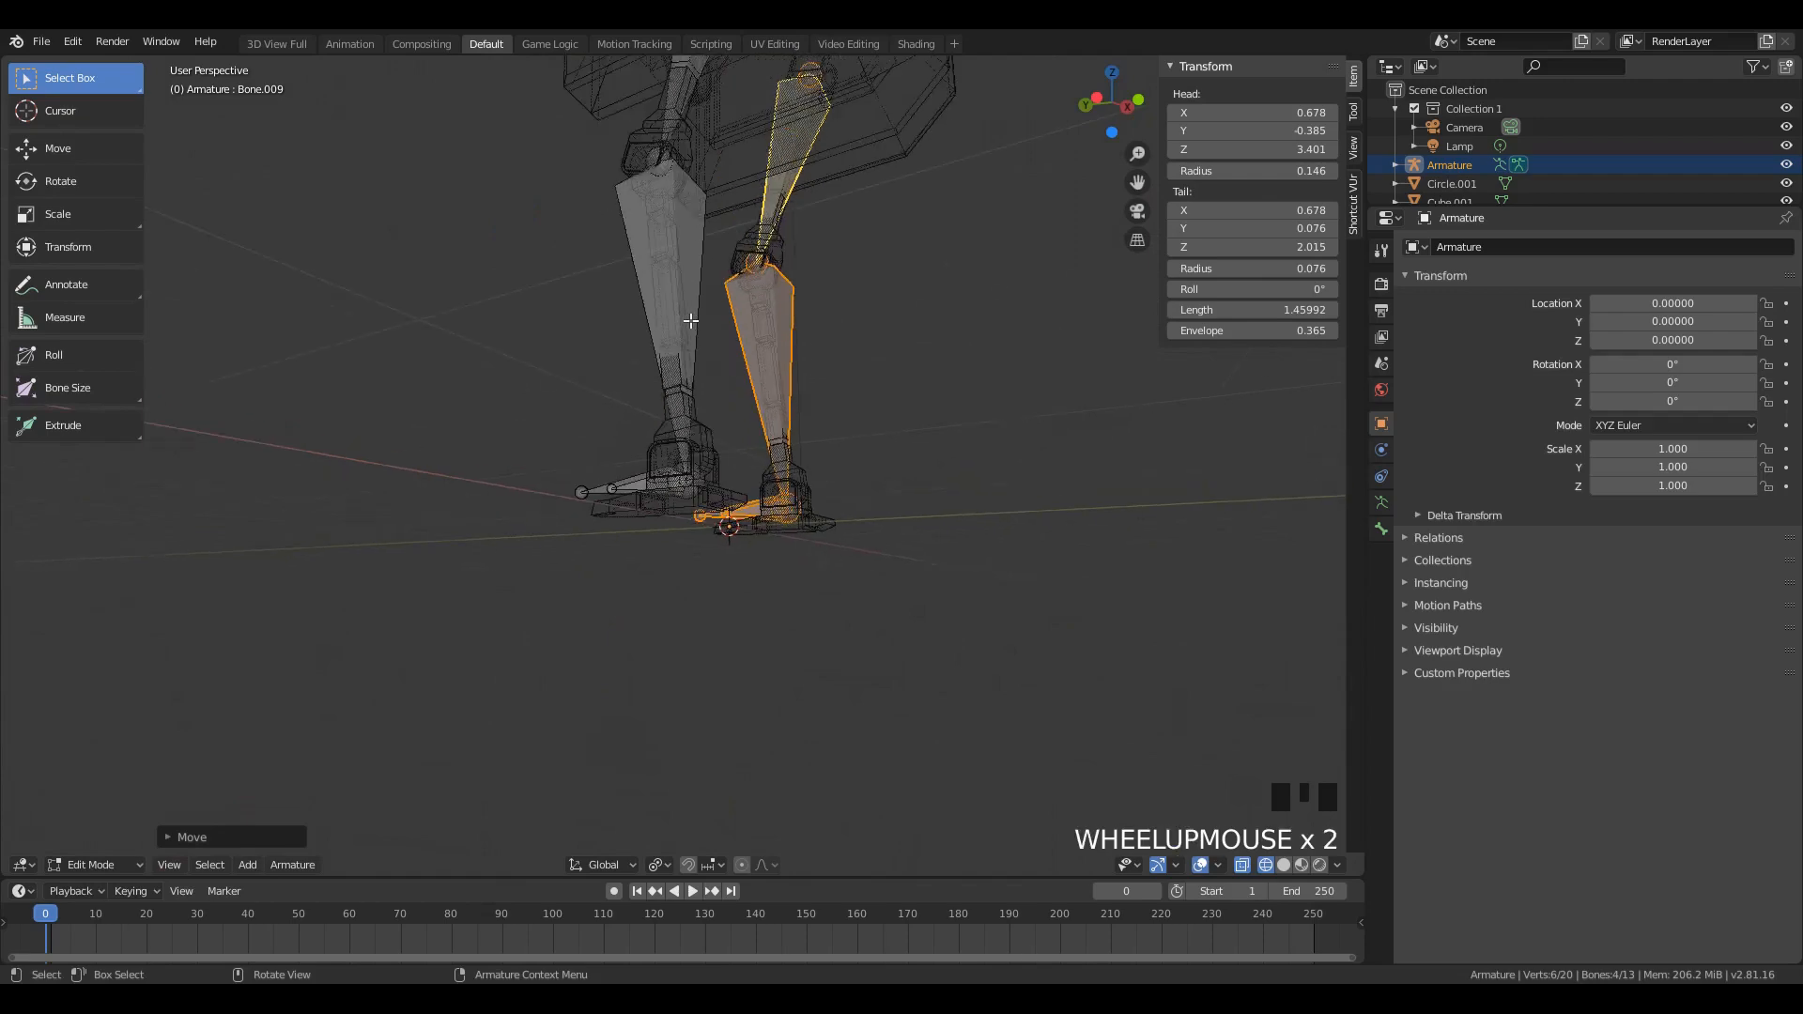
# Step: Finish editing the bones and put the armature into Pose Mode
pyautogui.scroll(-1, 693, 321)
pyautogui.moveTo(693, 321); pyautogui.dragTo(863, 328, button='middle')
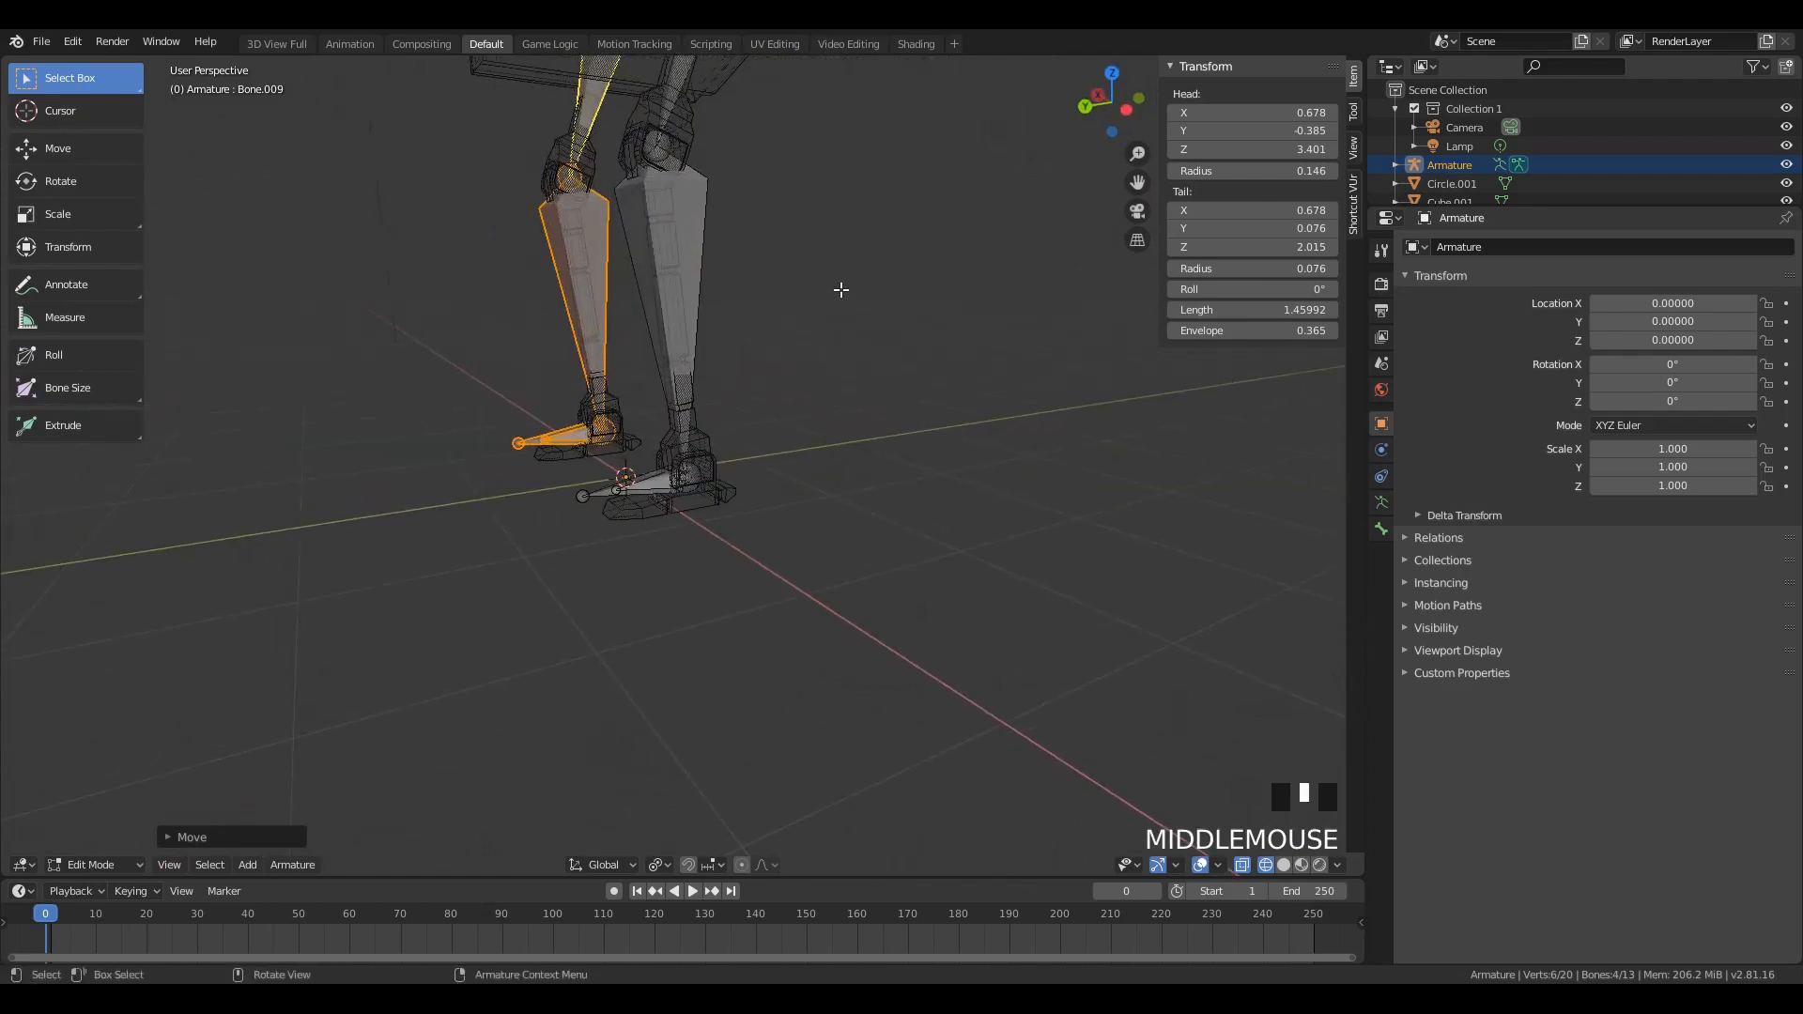
pyautogui.moveTo(654, 292)
pyautogui.mouseDown(button='middle')
pyautogui.moveTo(737, 338)
pyautogui.moveTo(687, 299)
pyautogui.mouseUp(button='middle')
pyautogui.scroll(-2, 736, 338)
pyautogui.scroll(3, 687, 298)
pyautogui.press('Tab')
pyautogui.scroll(-5, 702, 274)
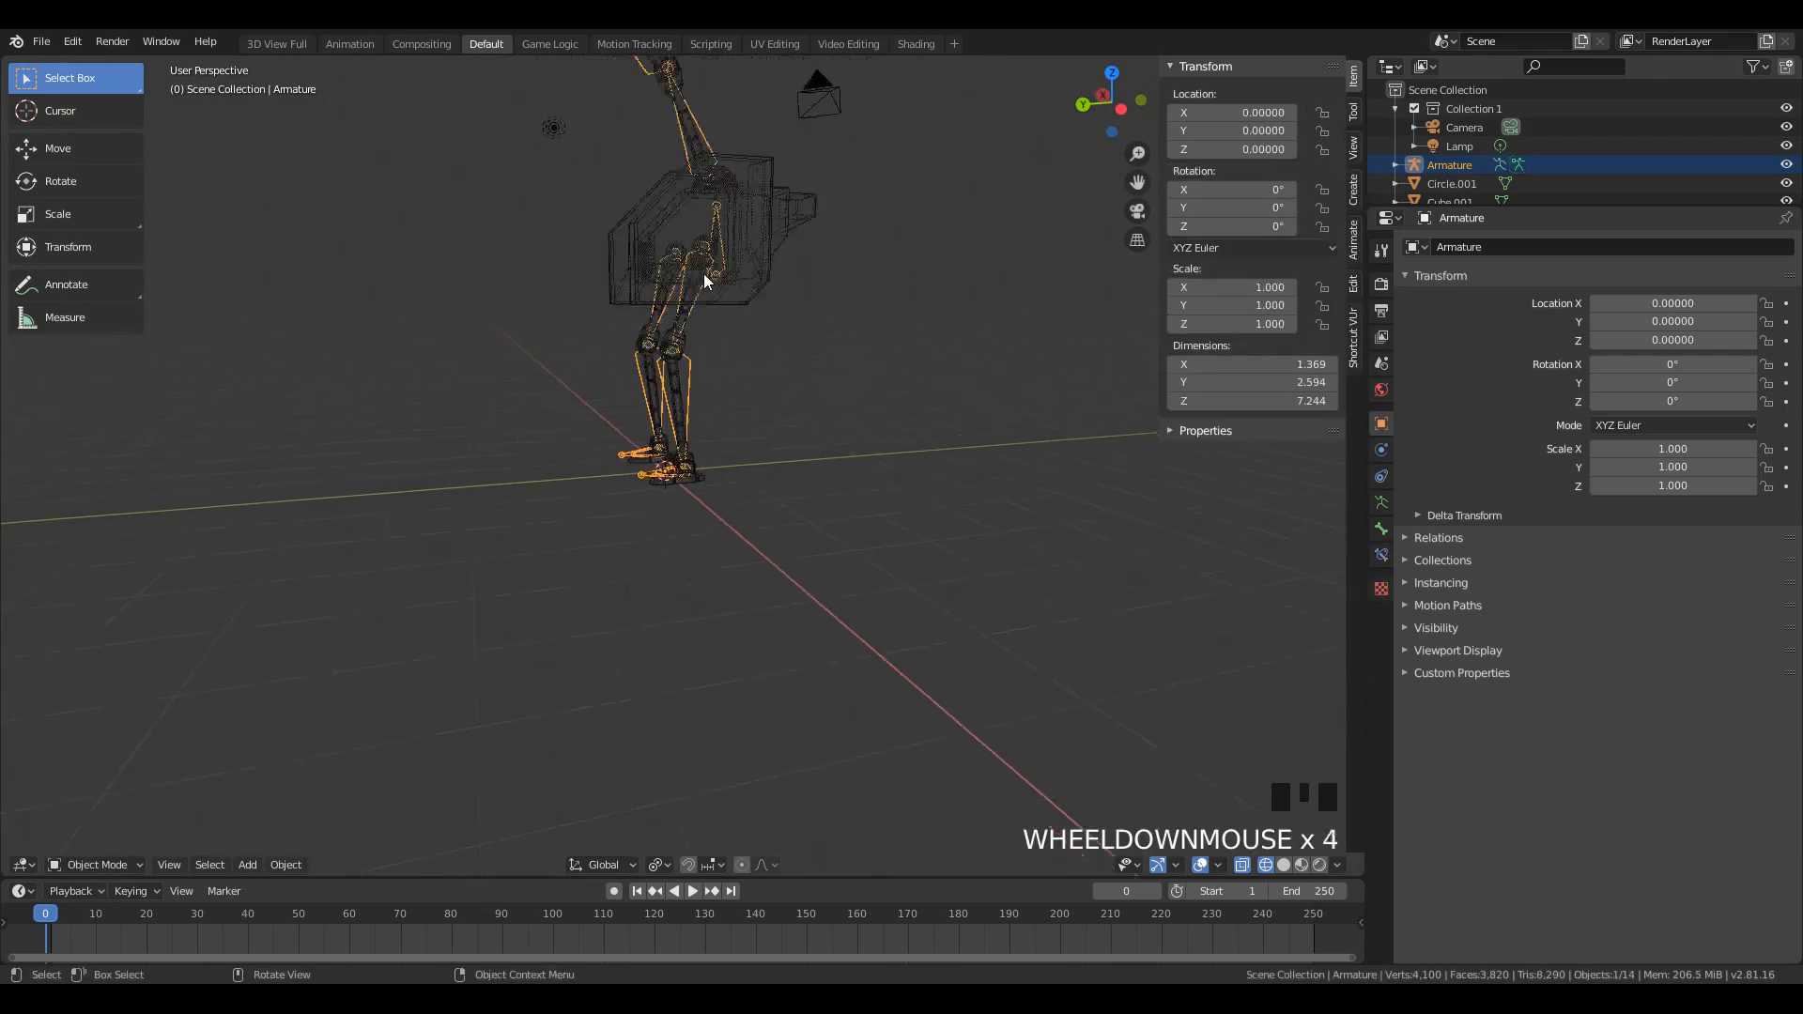
pyautogui.click(654, 115)
pyautogui.click(669, 119)
pyautogui.click(674, 109)
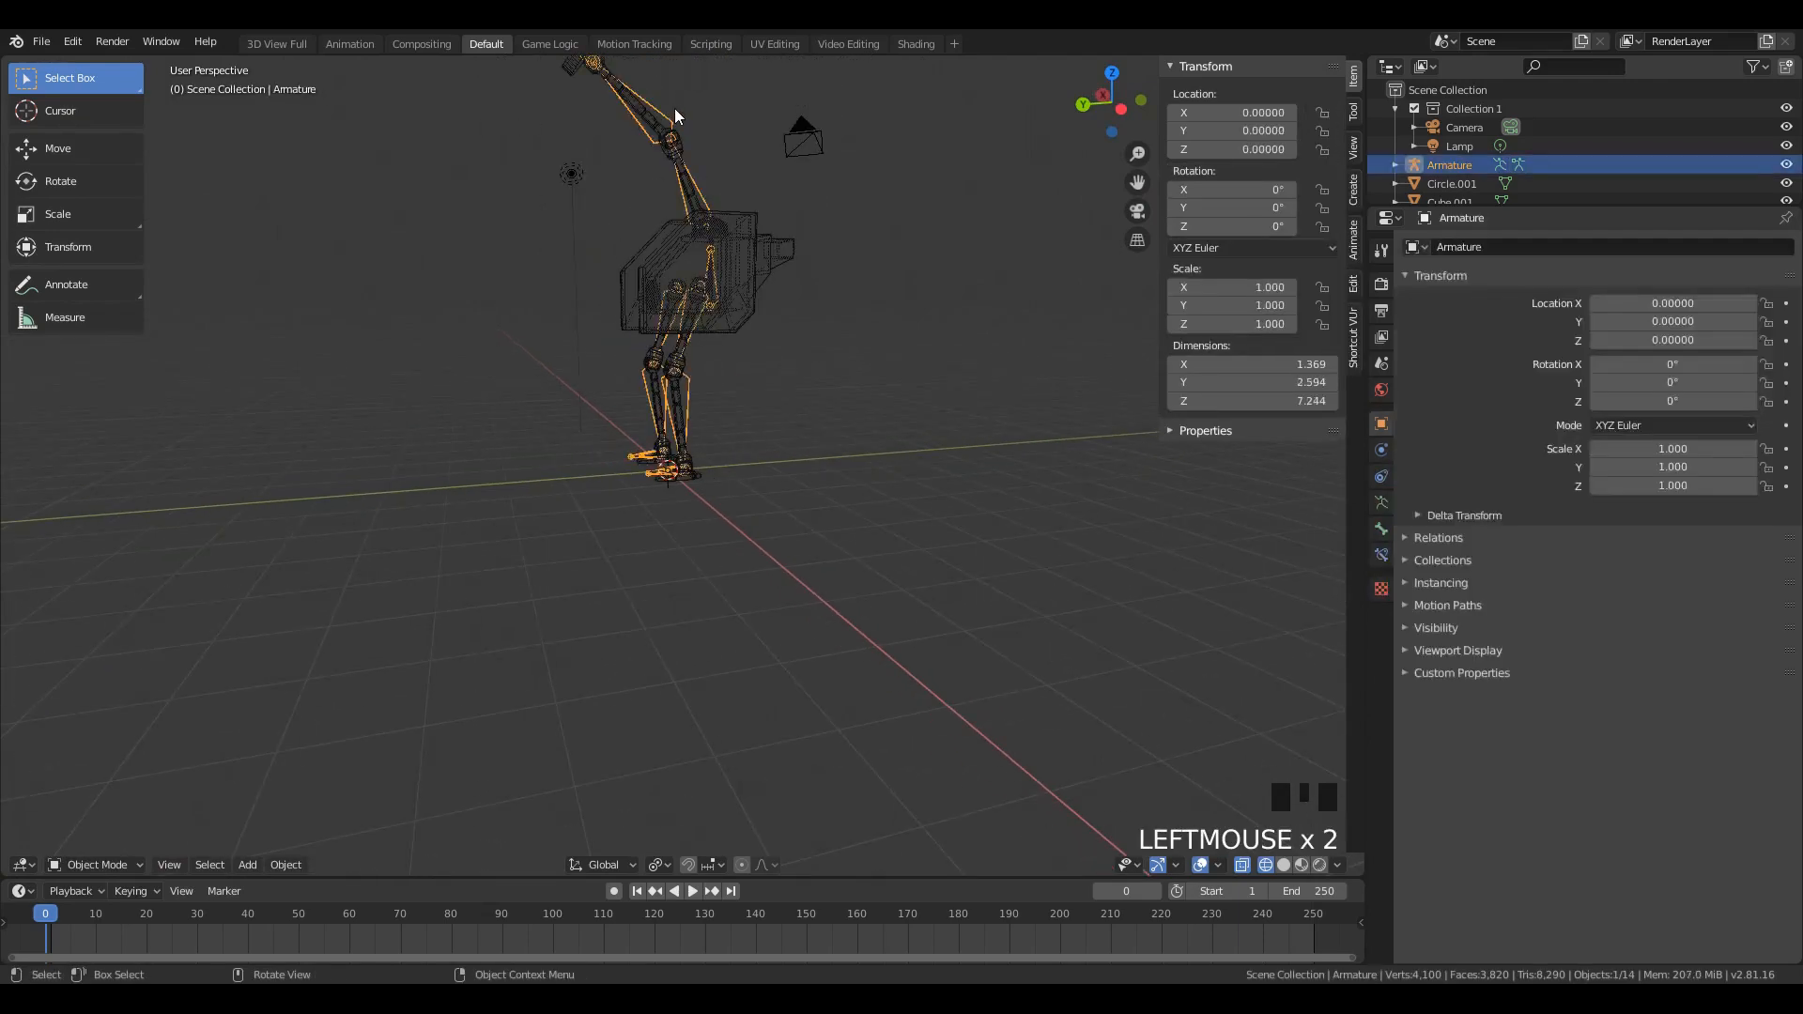
pyautogui.hotkey('ctrl', 'Tab')
# Step: Try rotating the arm bone Bone.002 in Pose Mode and cancel the rotation
pyautogui.click(646, 120)
pyautogui.click(645, 120)
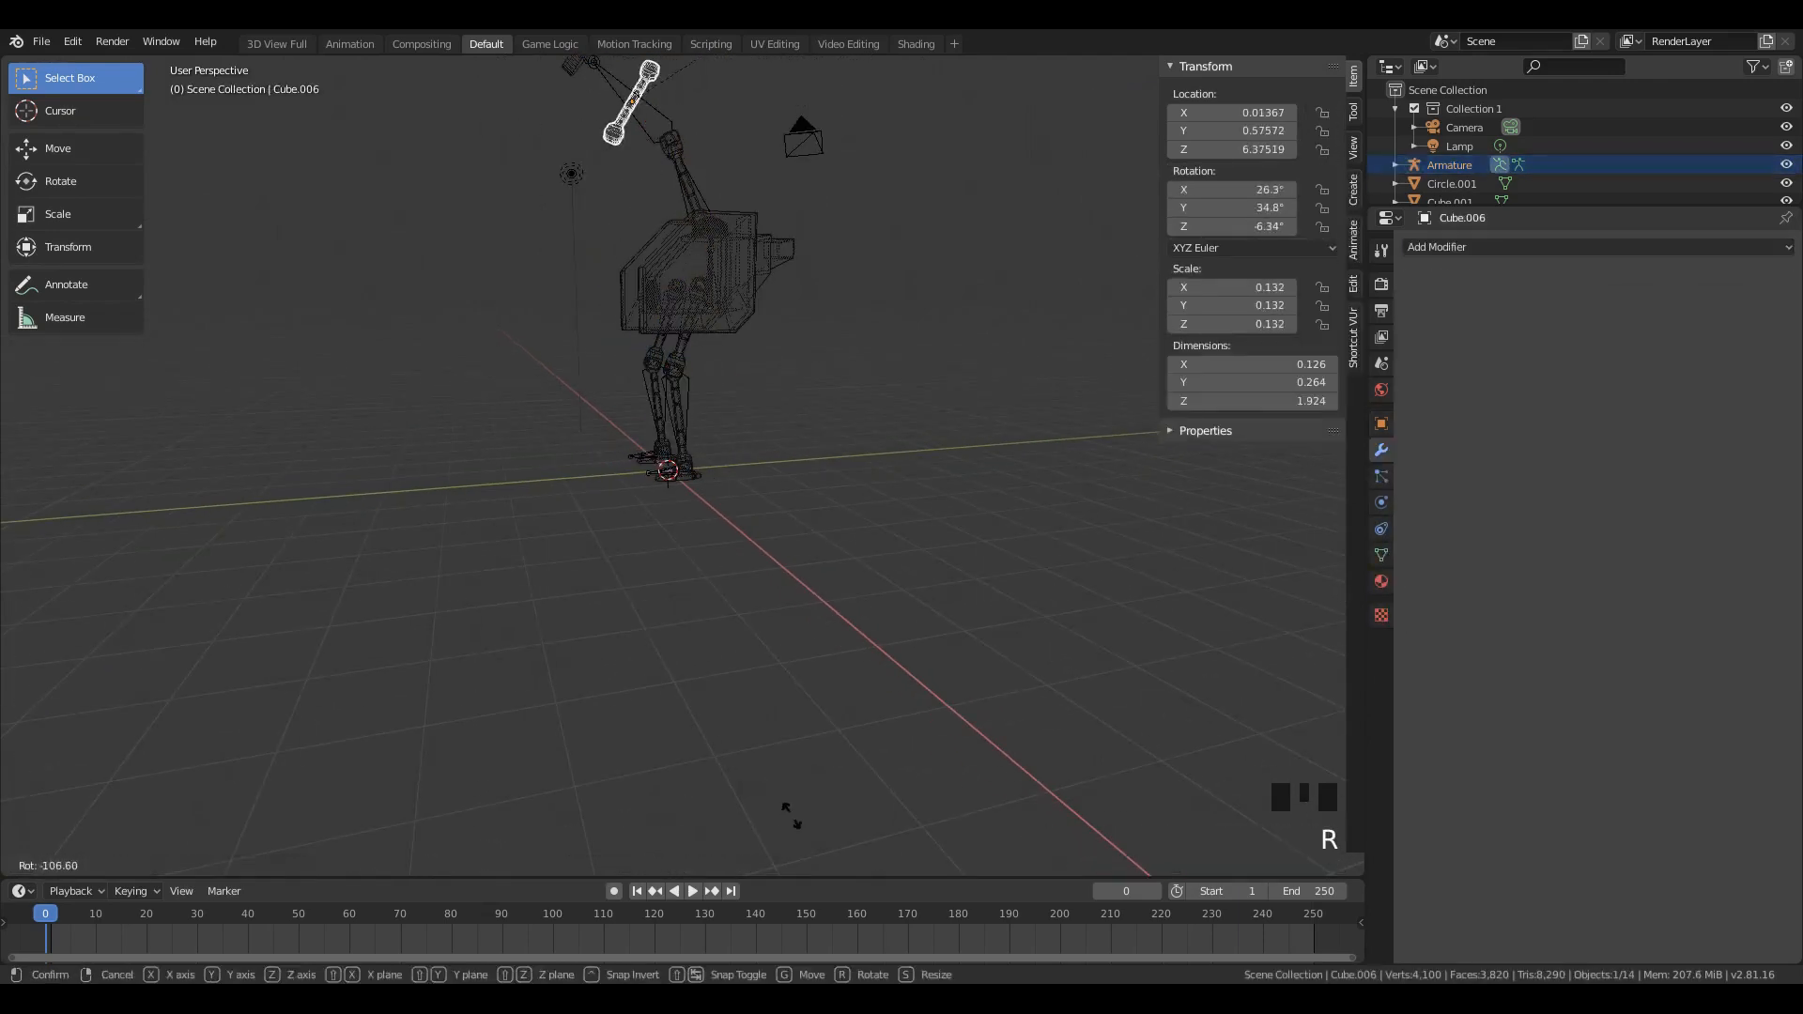
pyautogui.click(668, 116)
pyautogui.press('r')
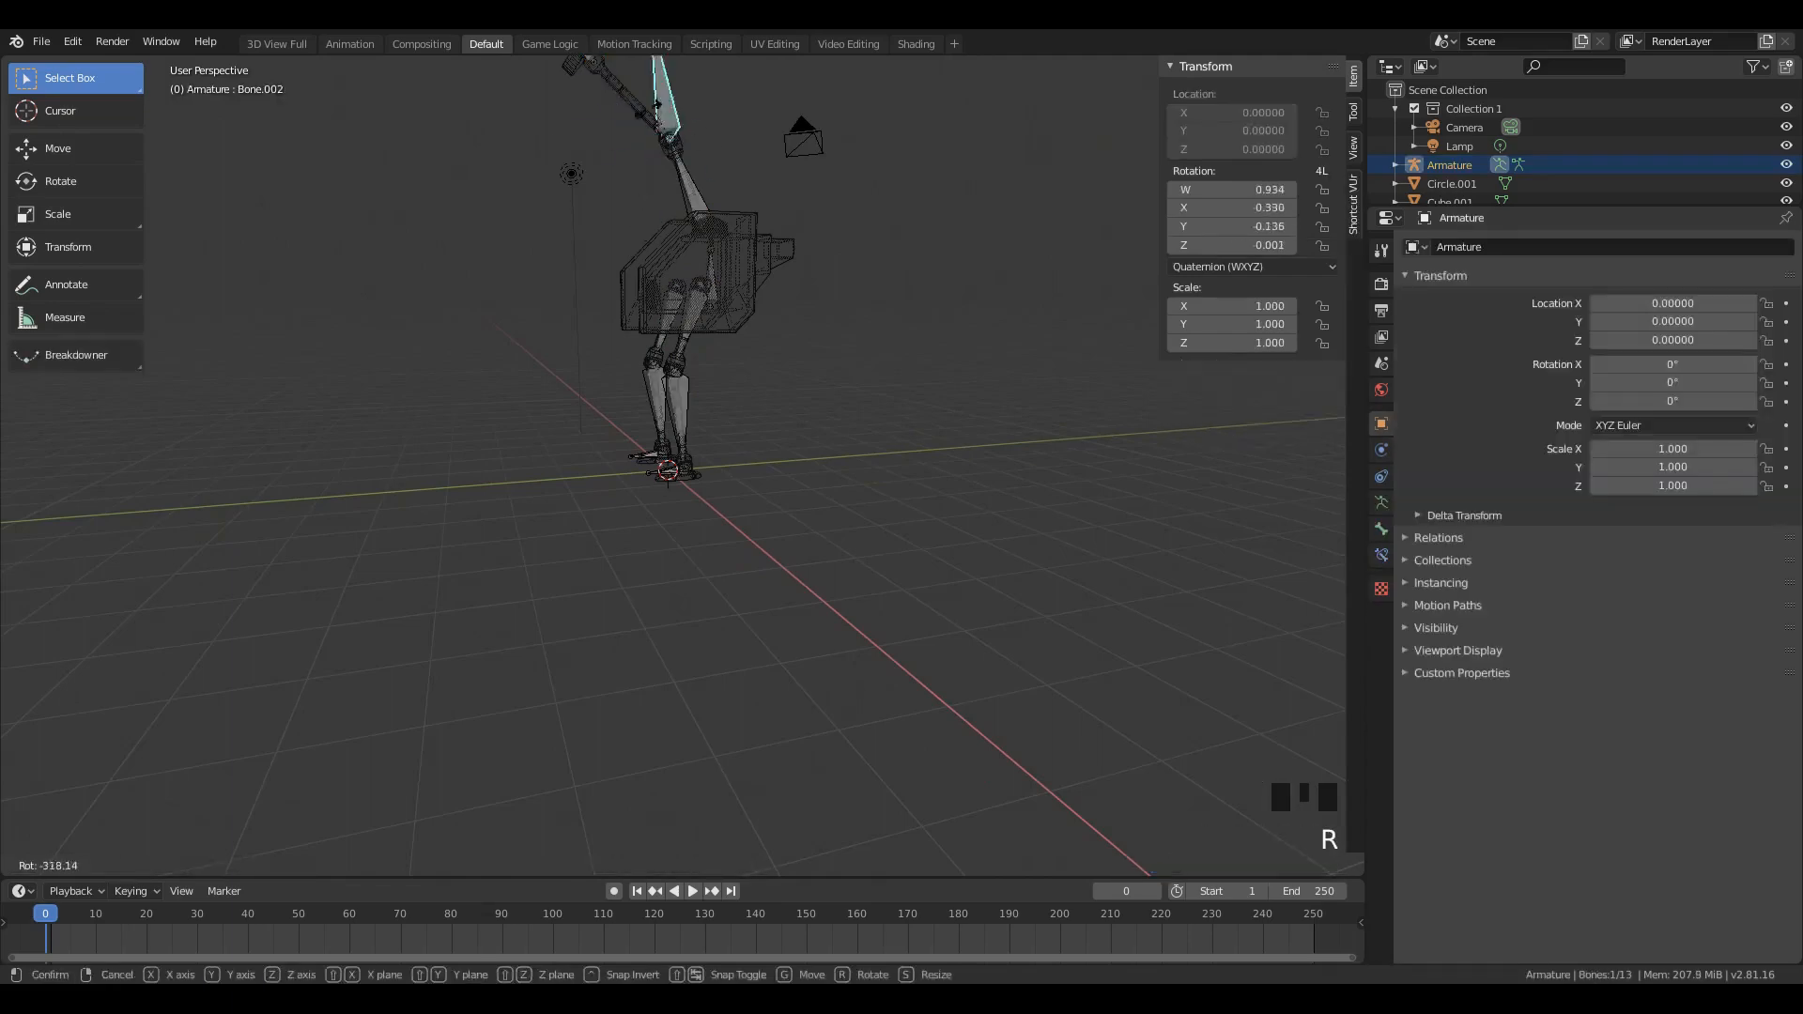
pyautogui.rightClick(419, 389)
# Step: Try moving another armature bone and the foot bone Bone.012, cancelling each move
pyautogui.moveTo(522, 86); pyautogui.dragTo(564, 301, button='middle')
pyautogui.click(435, 353)
pyautogui.press('g')
pyautogui.rightClick(347, 445)
pyautogui.moveTo(590, 500); pyautogui.dragTo(633, 407, button='middle')
pyautogui.click(603, 471)
pyautogui.press('g')
pyautogui.rightClick(552, 532)
pyautogui.scroll(4, 622, 279)
pyautogui.moveTo(622, 279); pyautogui.dragTo(714, 393, button='middle')
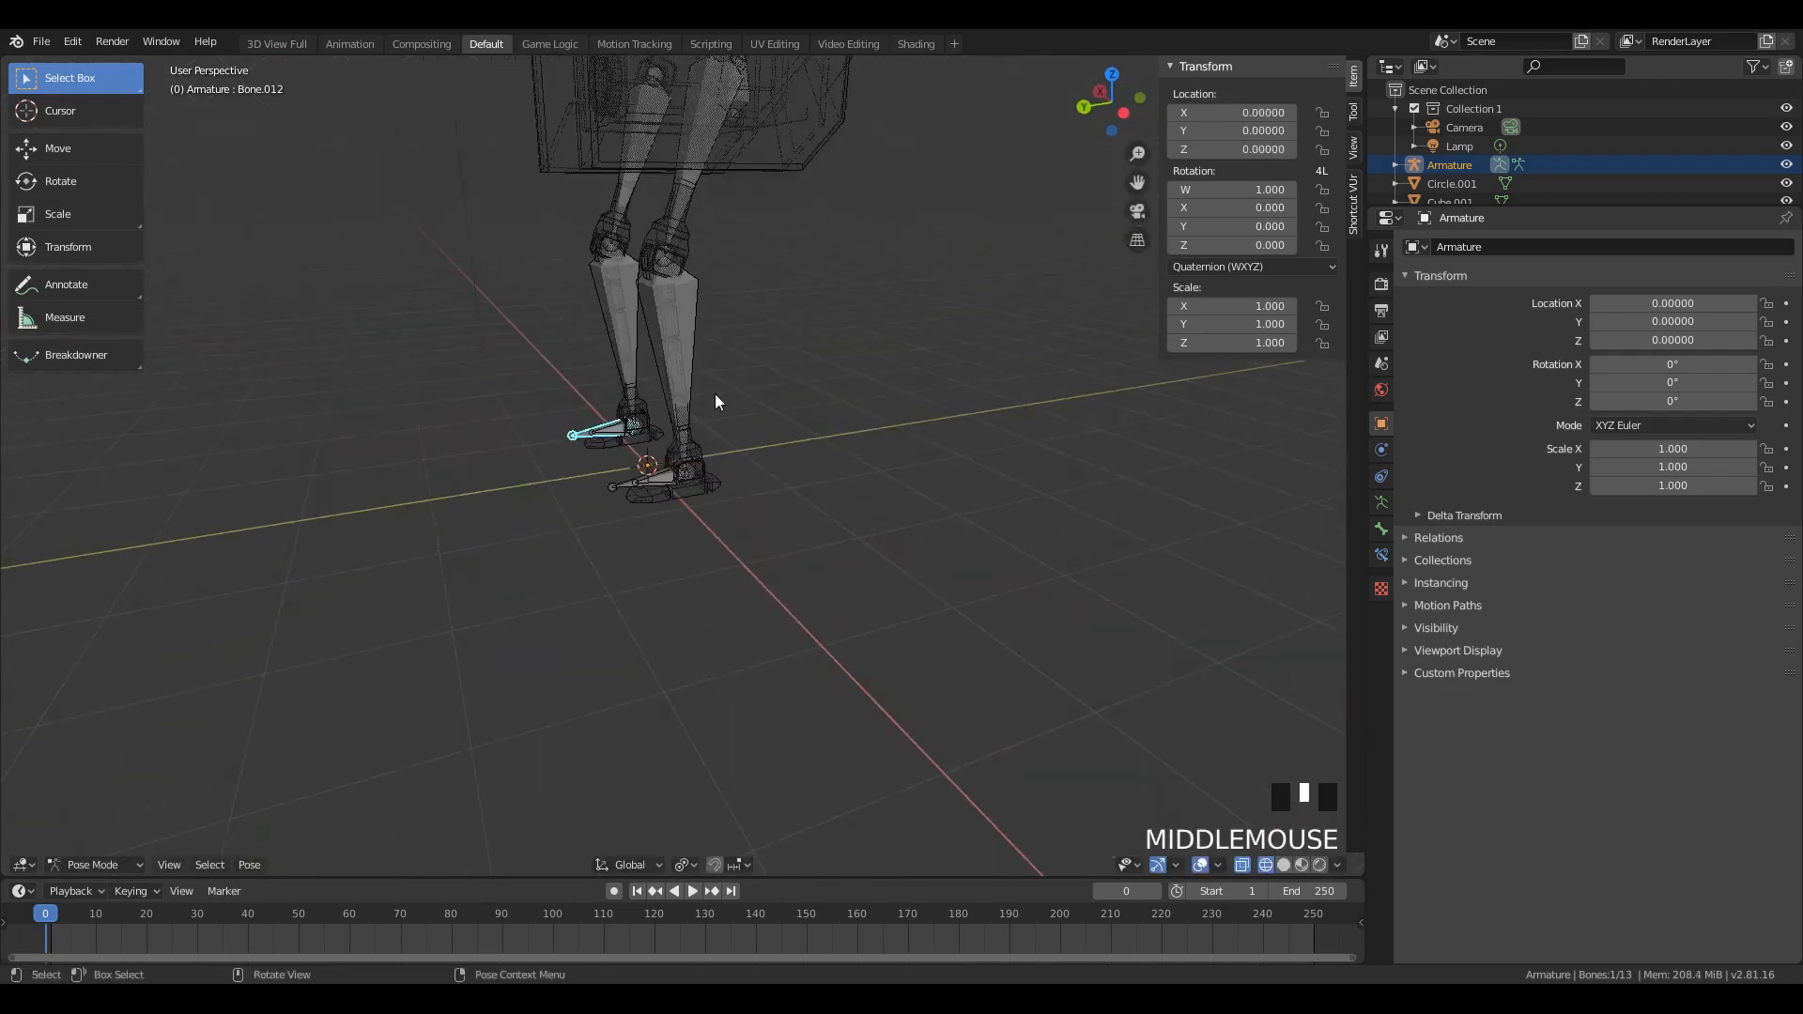
pyautogui.press('Tab')
pyautogui.scroll(4, 687, 424)
pyautogui.press('Tab')
pyautogui.click(708, 402)
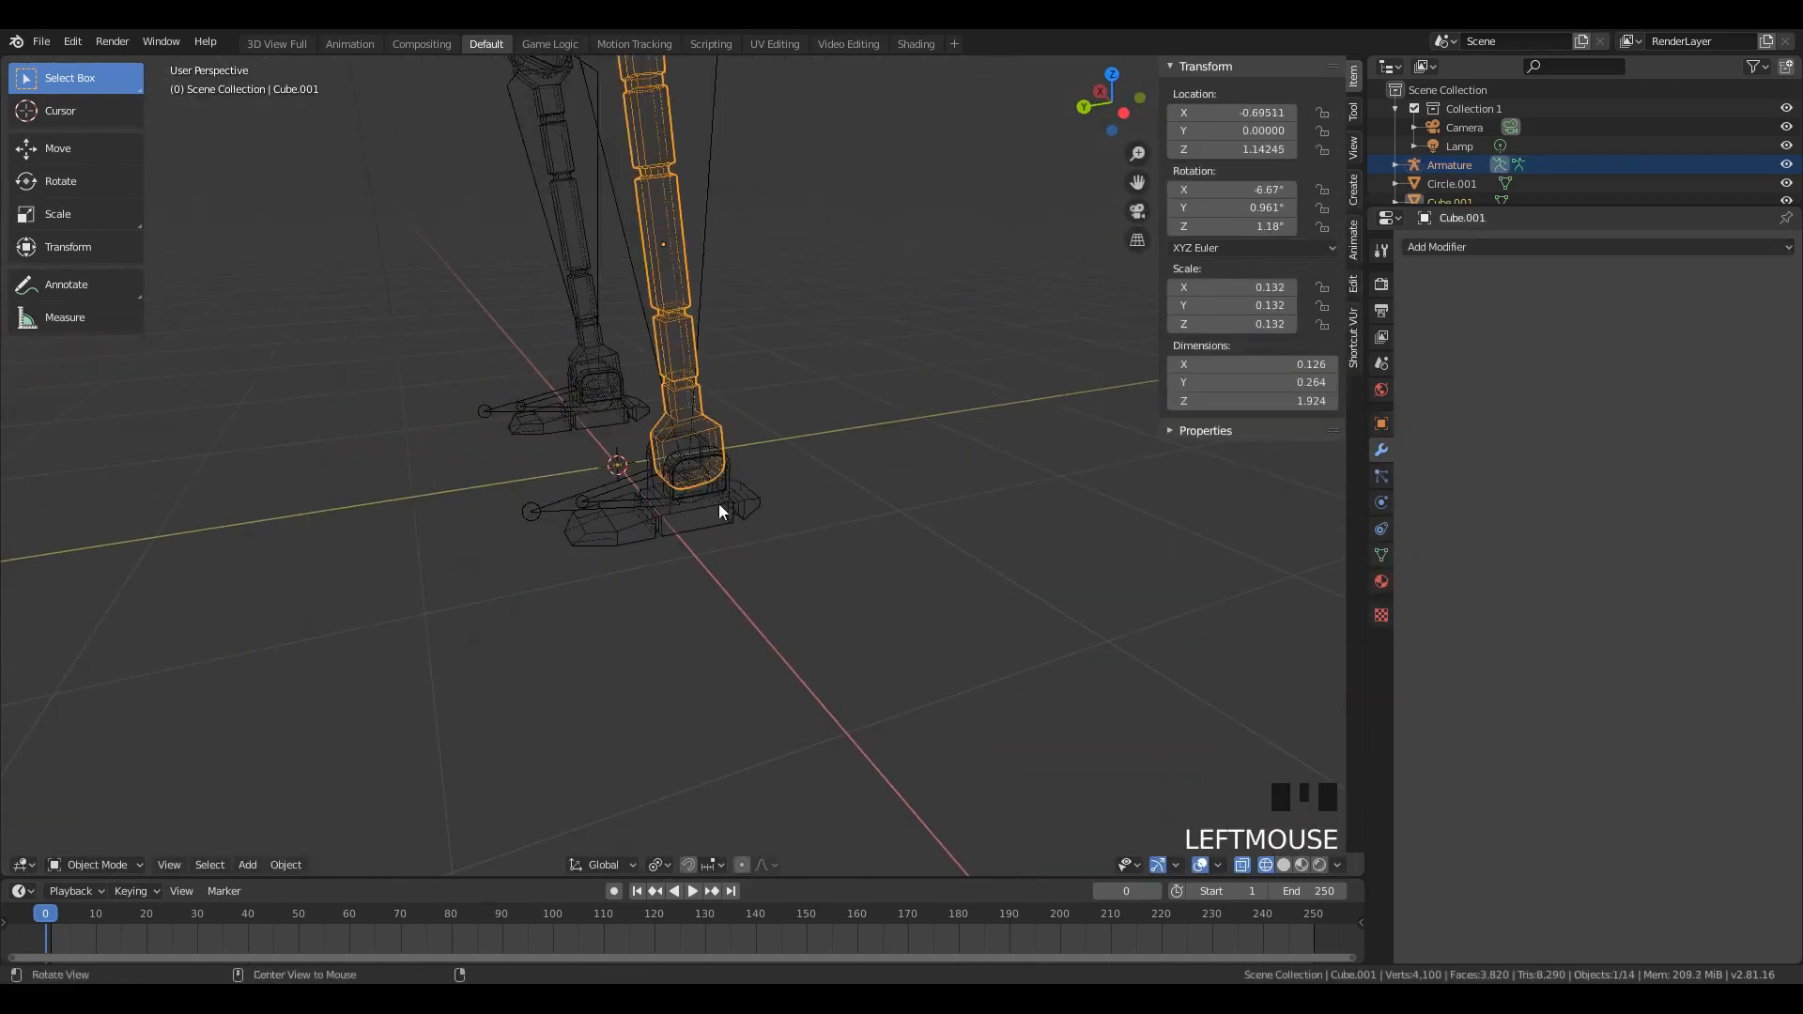
pyautogui.moveTo(719, 504); pyautogui.dragTo(700, 395, button='middle')
pyautogui.click(611, 498)
pyautogui.keyDown('shift'); pyautogui.click(693, 520); pyautogui.keyUp('shift')
pyautogui.click(539, 535)
pyautogui.scroll(3, 640, 588)
pyautogui.keyDown('shift'); pyautogui.click(663, 579); pyautogui.keyUp('shift')
pyautogui.scroll(-2, 666, 573)
pyautogui.click(716, 362)
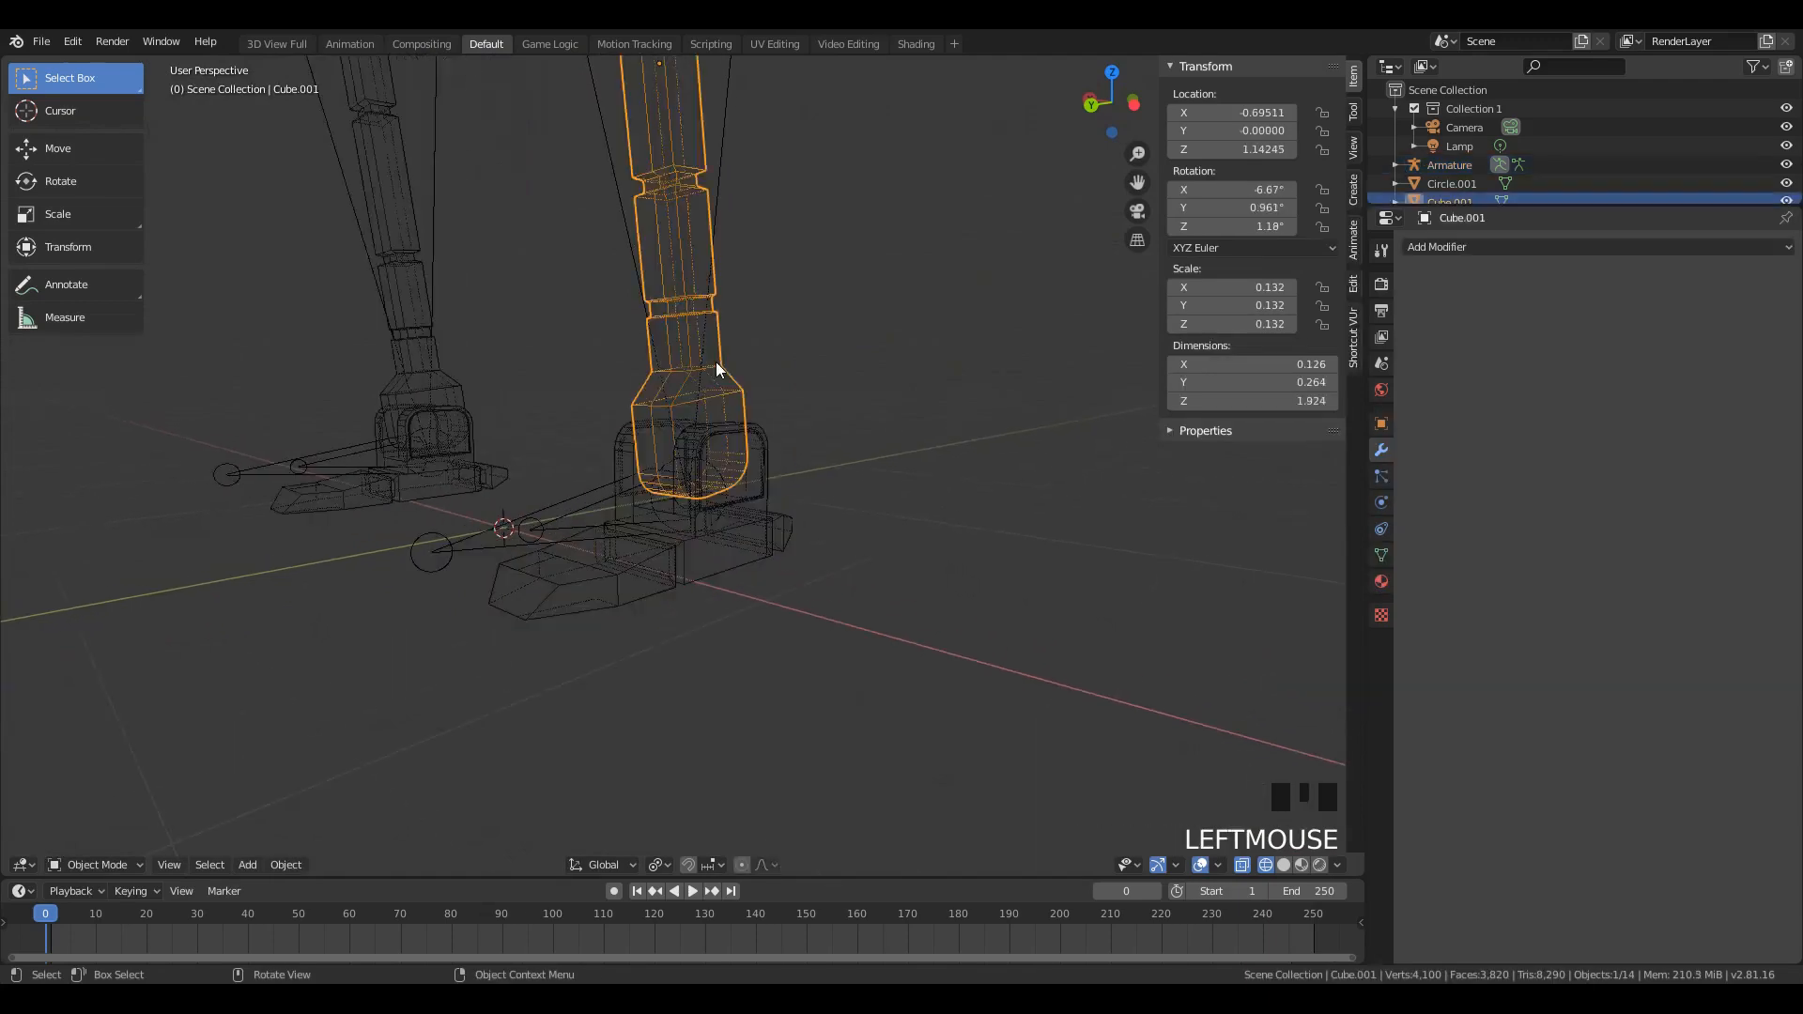
# Step: Try moving the upper leg mesh on the negative X side by itself and cancel the move
pyautogui.scroll(-7, 700, 338)
pyautogui.click(676, 202)
pyautogui.click(685, 222)
pyautogui.click(764, 139)
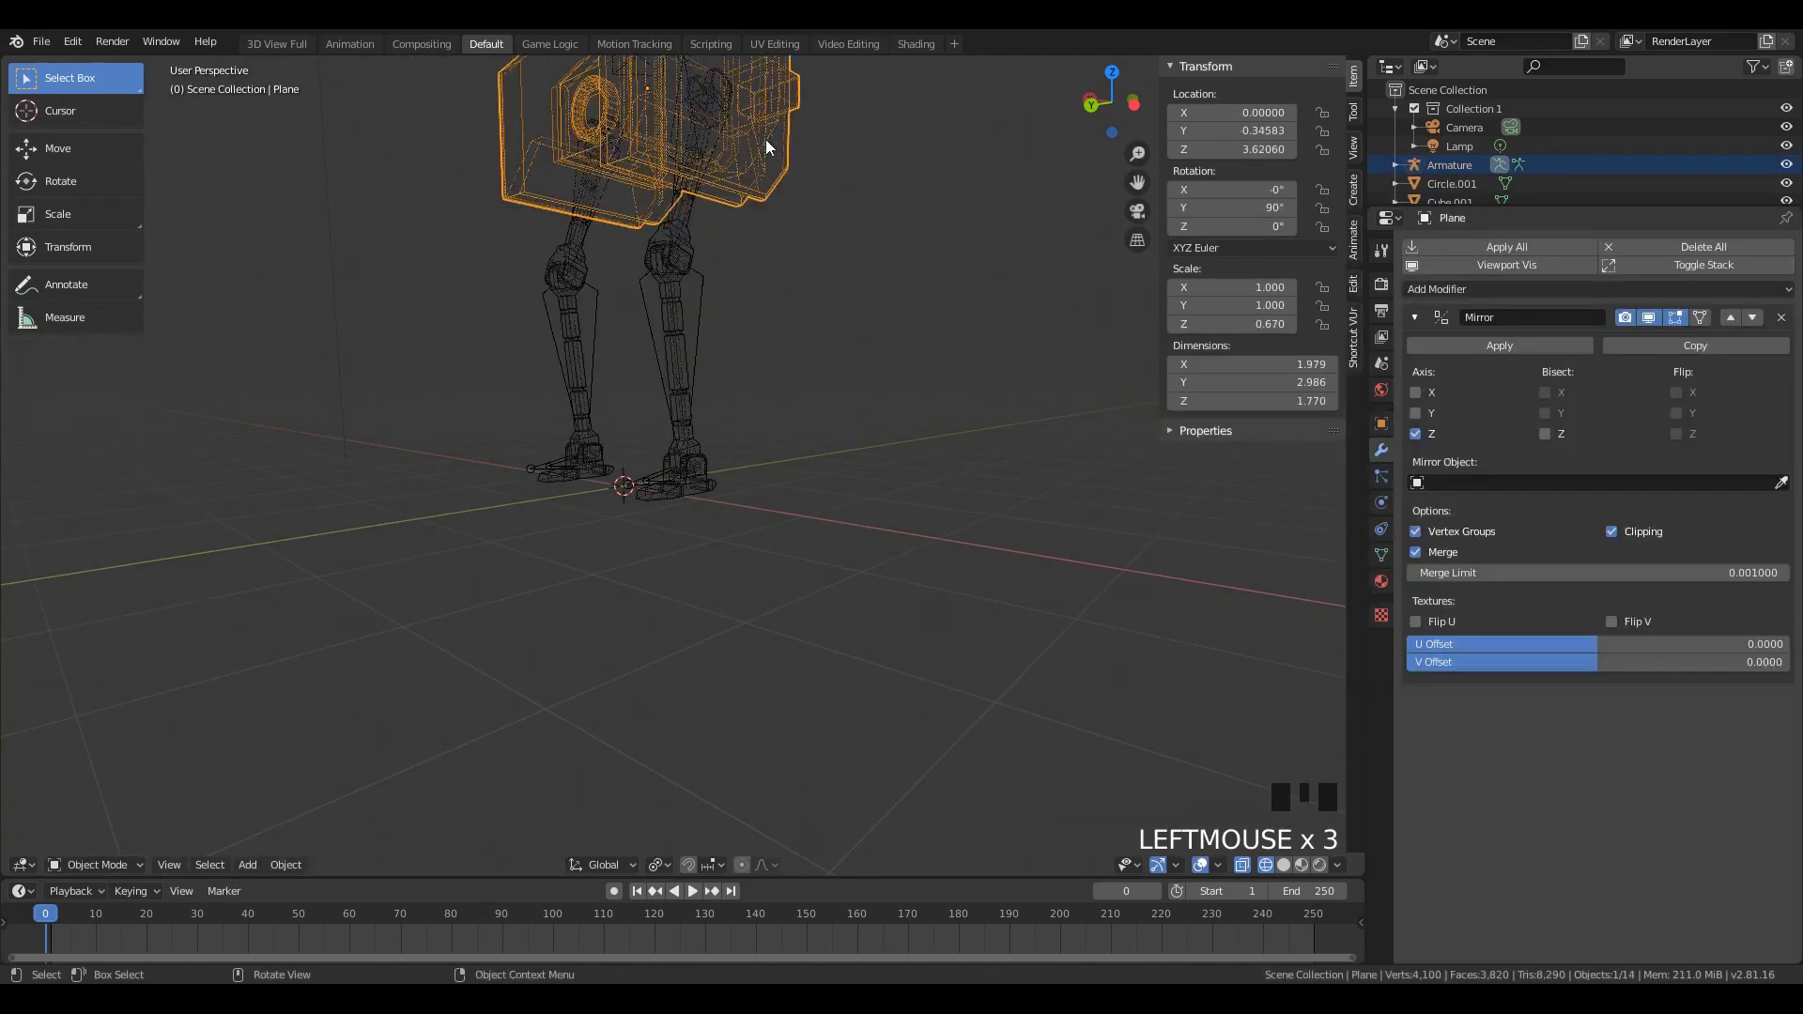
pyautogui.moveTo(765, 139); pyautogui.dragTo(702, 214, button='middle')
pyautogui.click(695, 216)
pyautogui.scroll(-2, 695, 216)
pyautogui.click(696, 324)
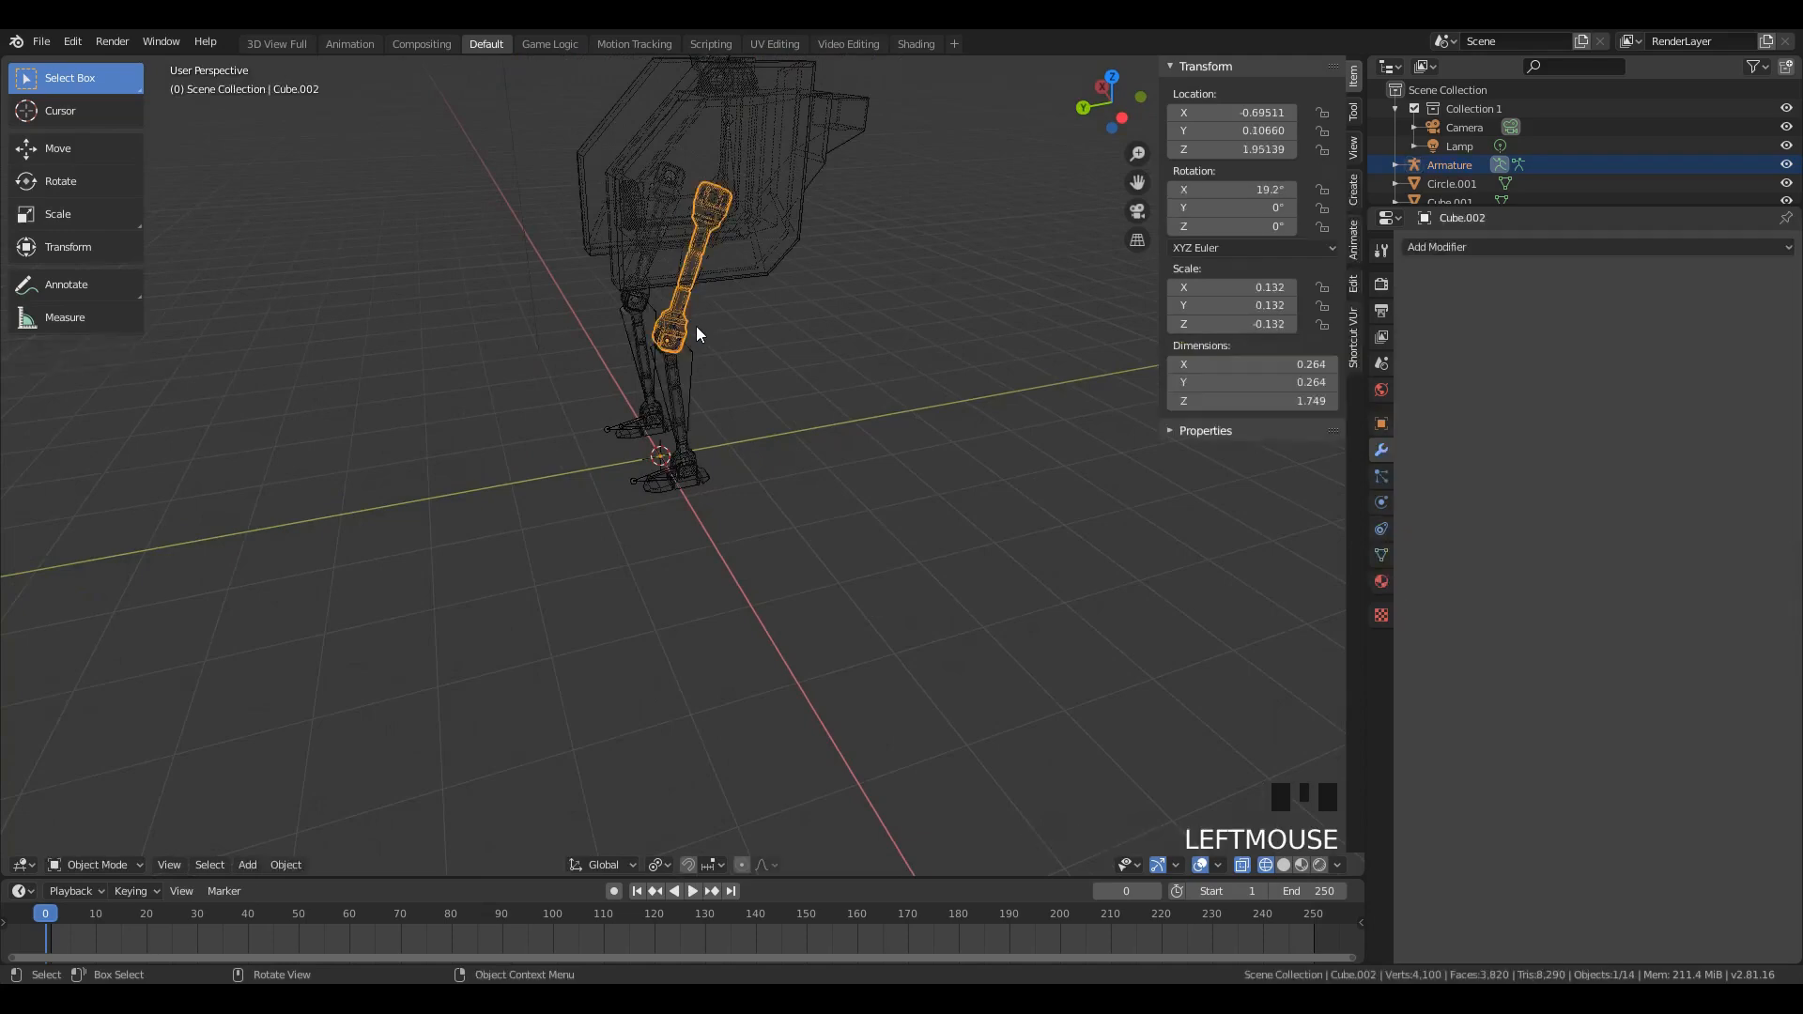
pyautogui.scroll(1, 680, 328)
pyautogui.scroll(-3, 585, 350)
pyautogui.press('g')
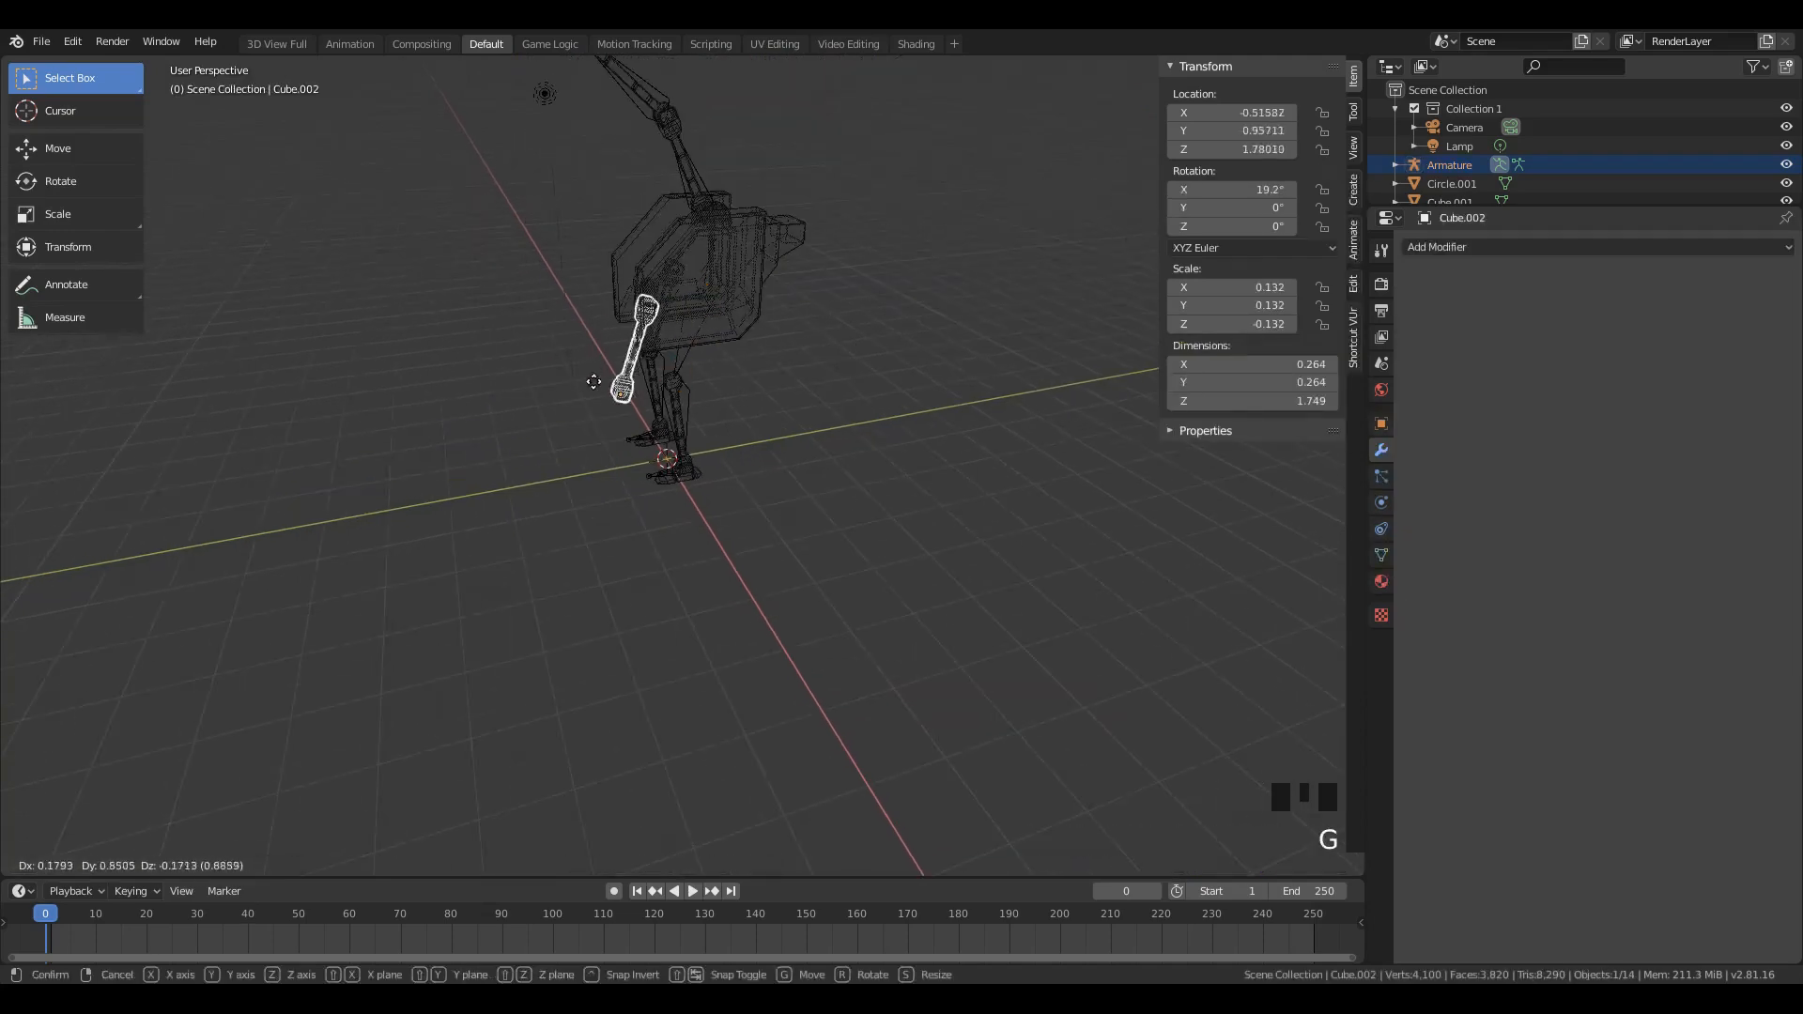
pyautogui.rightClick(601, 385)
# Step: Try moving the enlarged foot bone Bone.008 on the negative X side and cancel the move
pyautogui.scroll(4, 663, 324)
pyautogui.scroll(-3, 667, 291)
pyautogui.scroll(1, 675, 217)
pyautogui.scroll(-1, 675, 218)
pyautogui.moveTo(674, 218); pyautogui.dragTo(668, 253, button='middle')
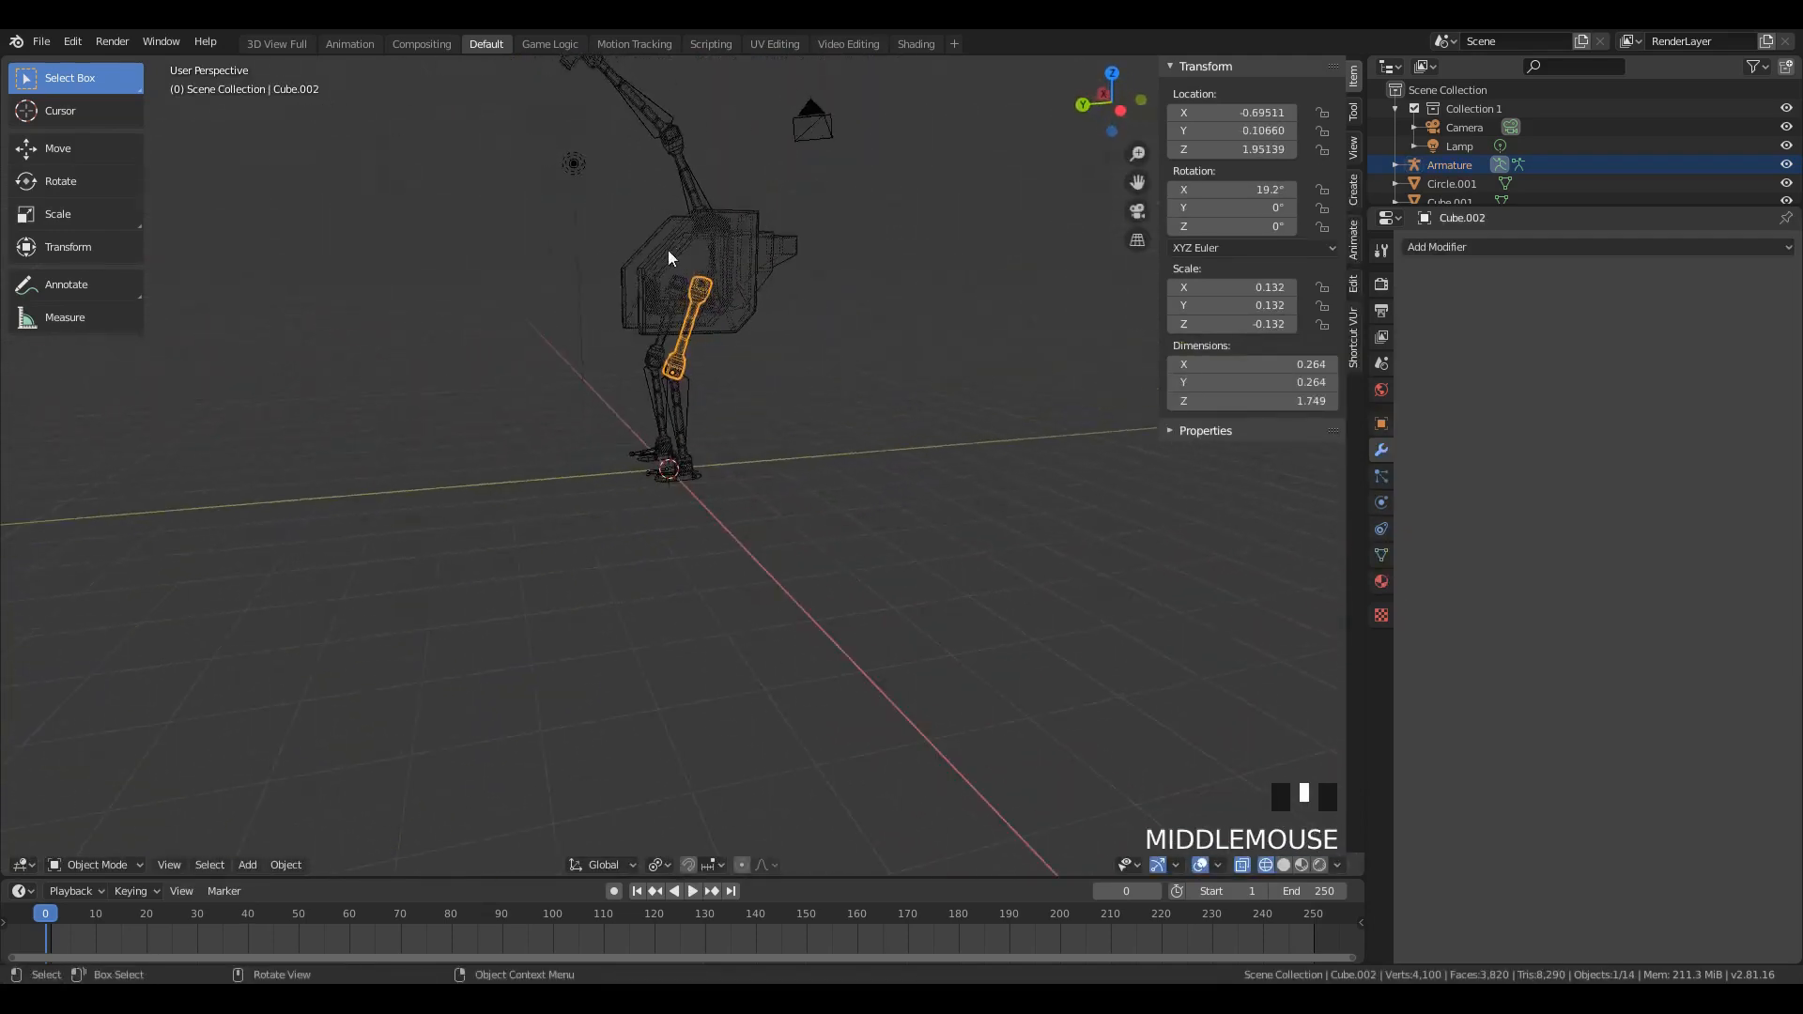
pyautogui.scroll(8, 680, 346)
pyautogui.moveTo(699, 436); pyautogui.dragTo(706, 520, button='middle')
pyautogui.click(699, 521)
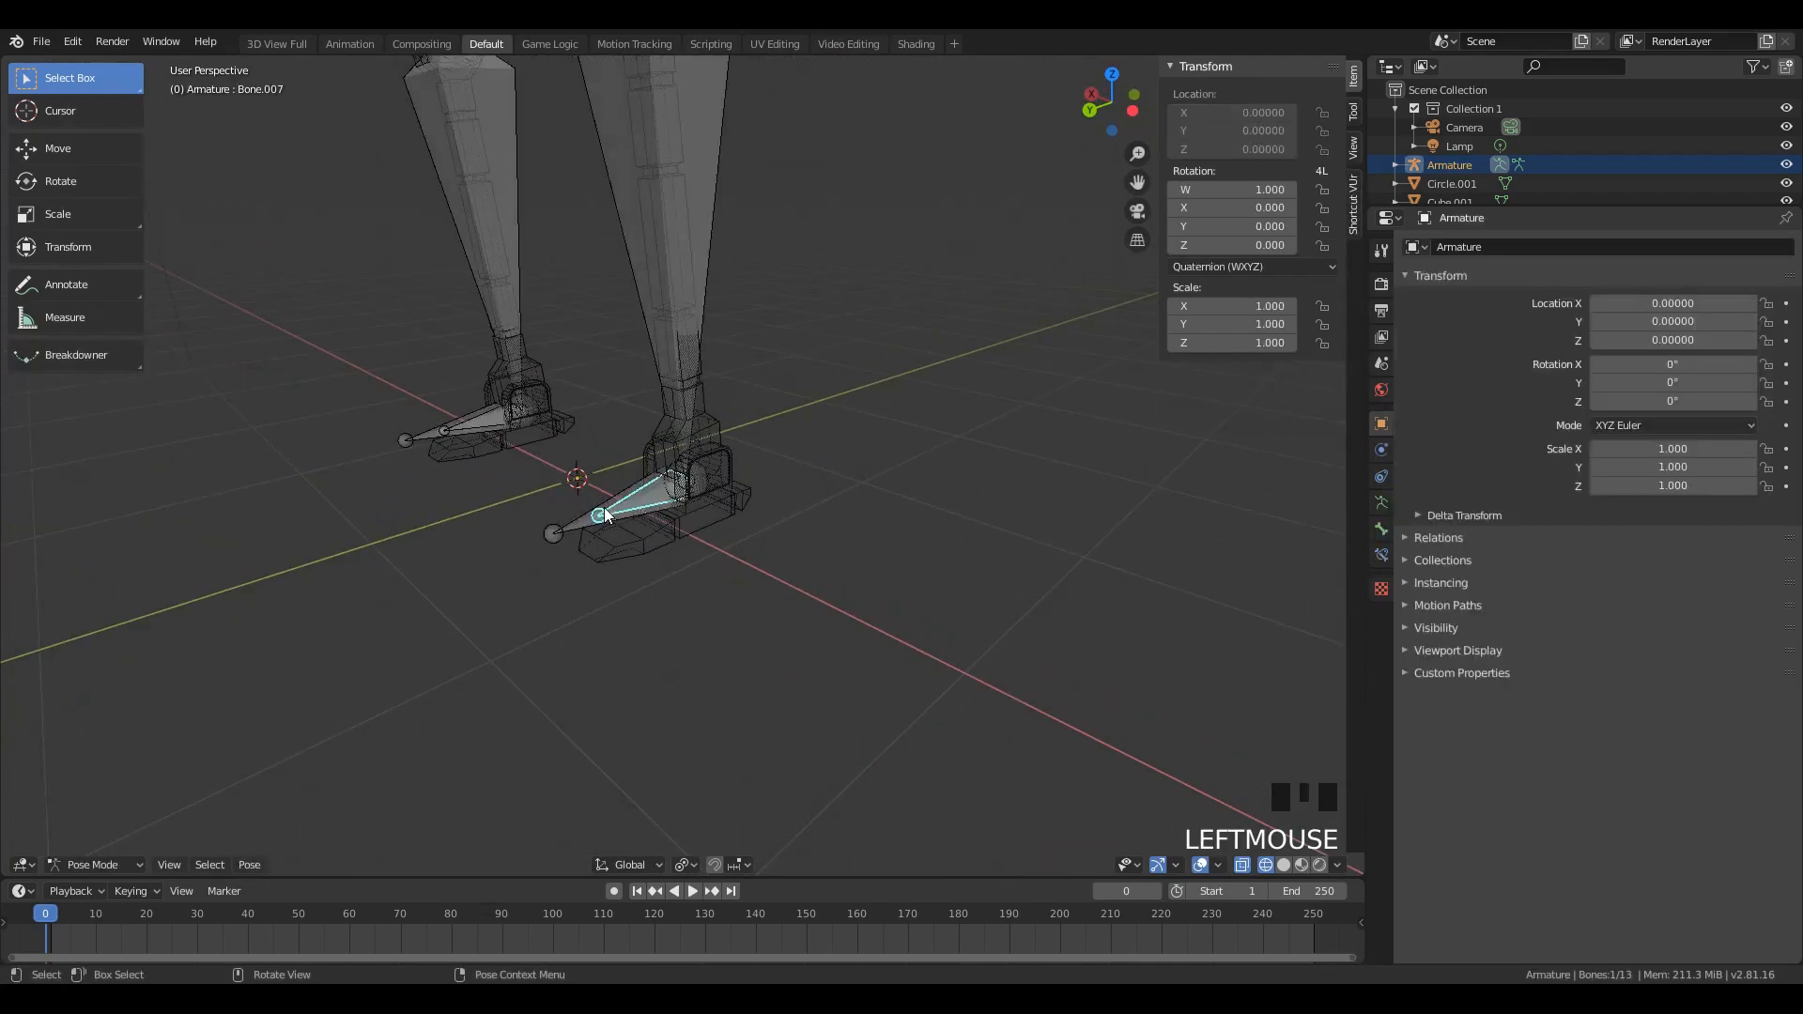
pyautogui.scroll(3, 634, 528)
pyautogui.moveTo(648, 615); pyautogui.dragTo(593, 515, button='middle')
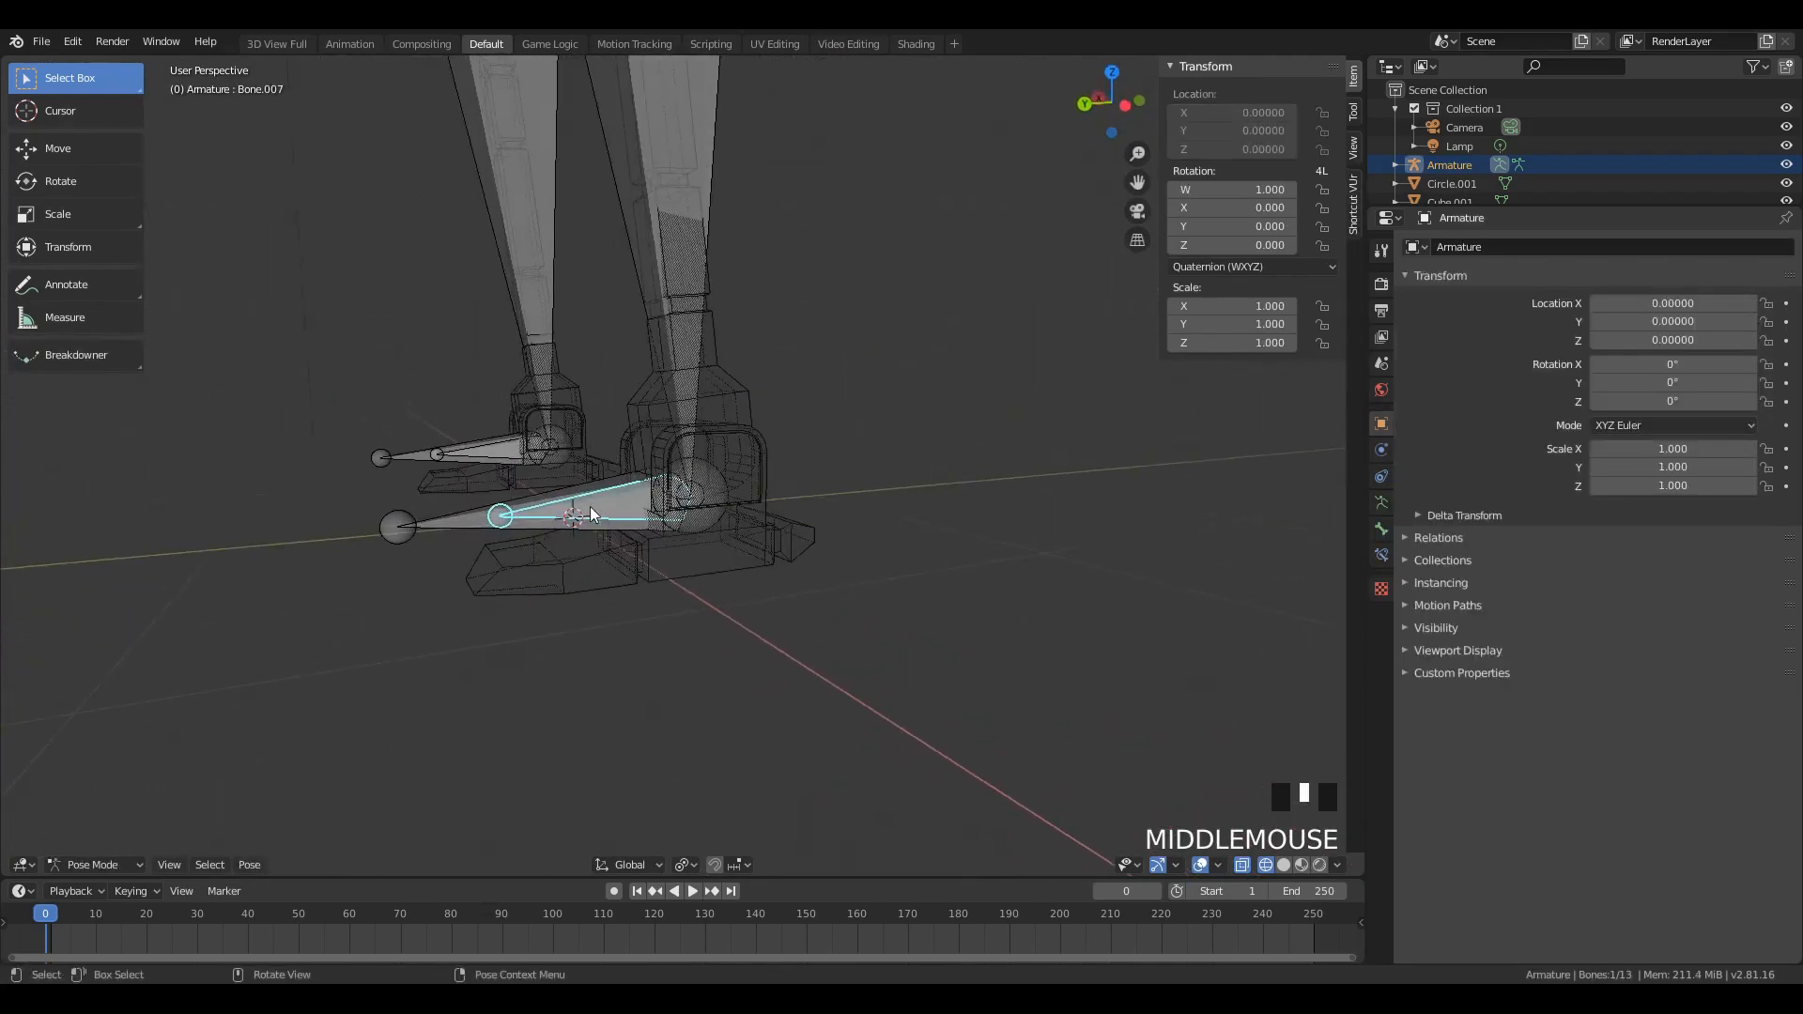
pyautogui.click(445, 529)
pyautogui.press('g')
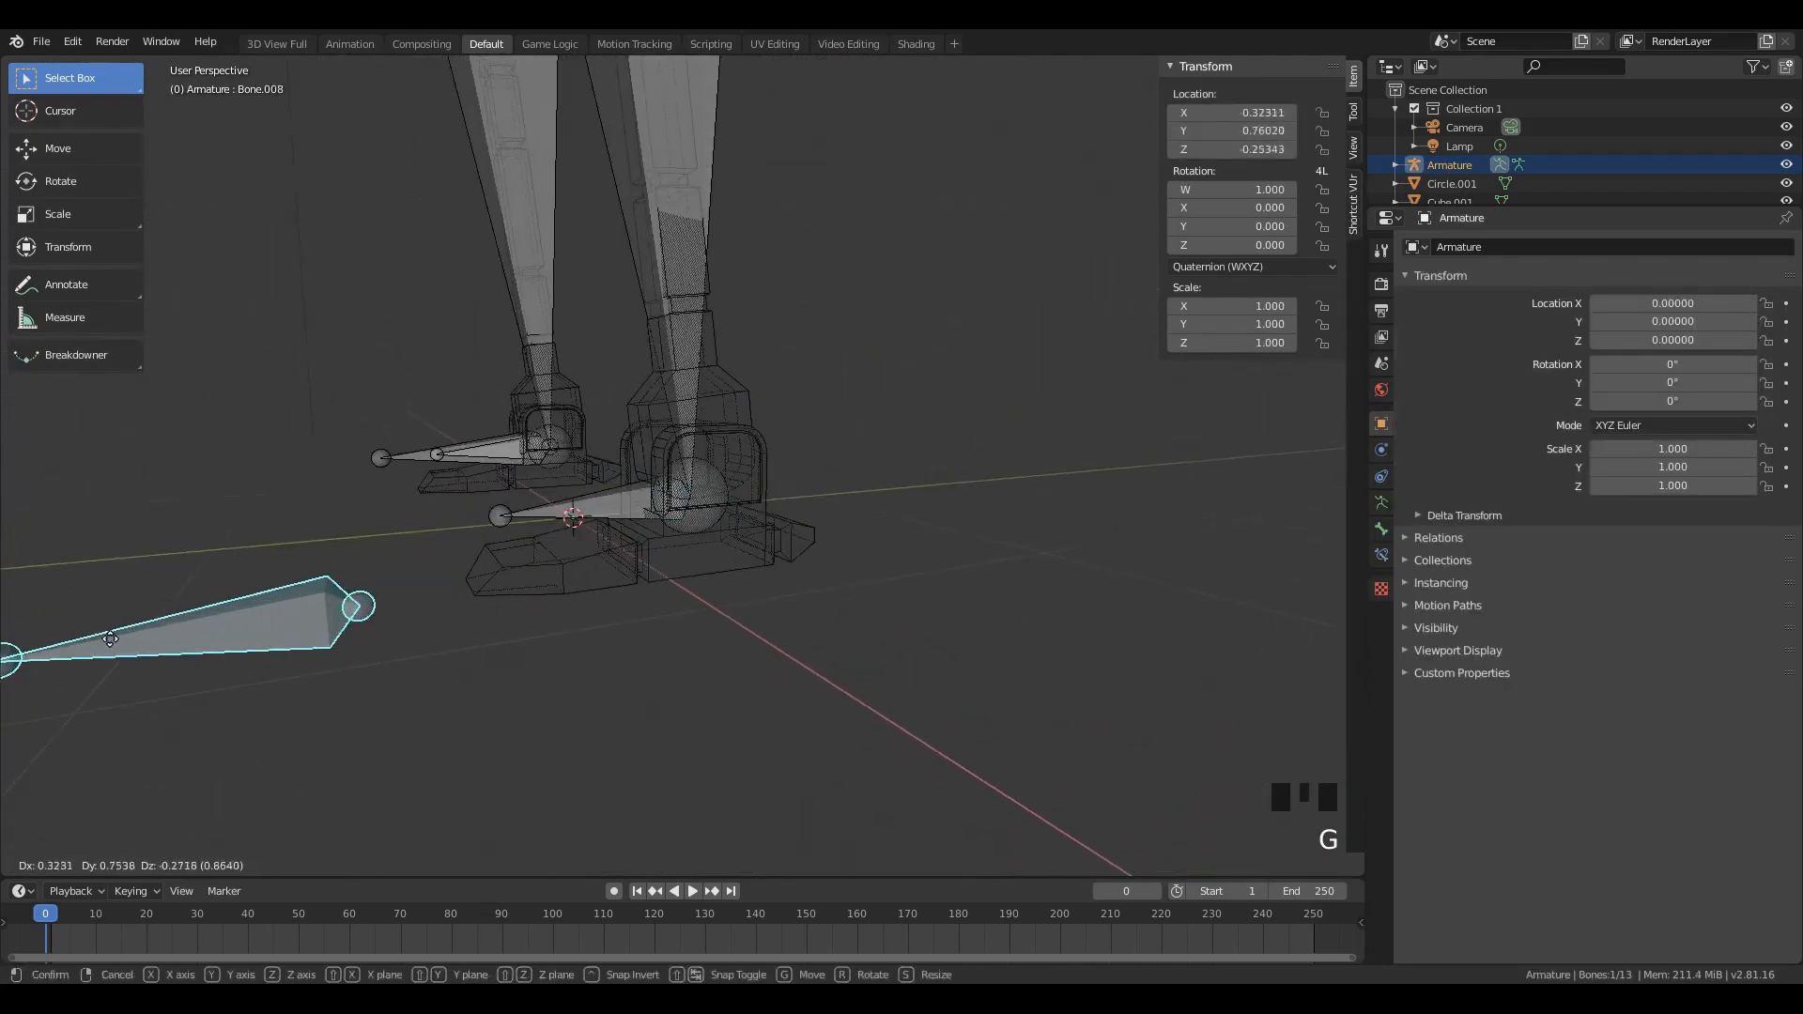
pyautogui.press('Escape')
# Step: Parent the foot mesh on the negative X side to the foot bone Bone.007
pyautogui.click(582, 505)
pyautogui.click(582, 505)
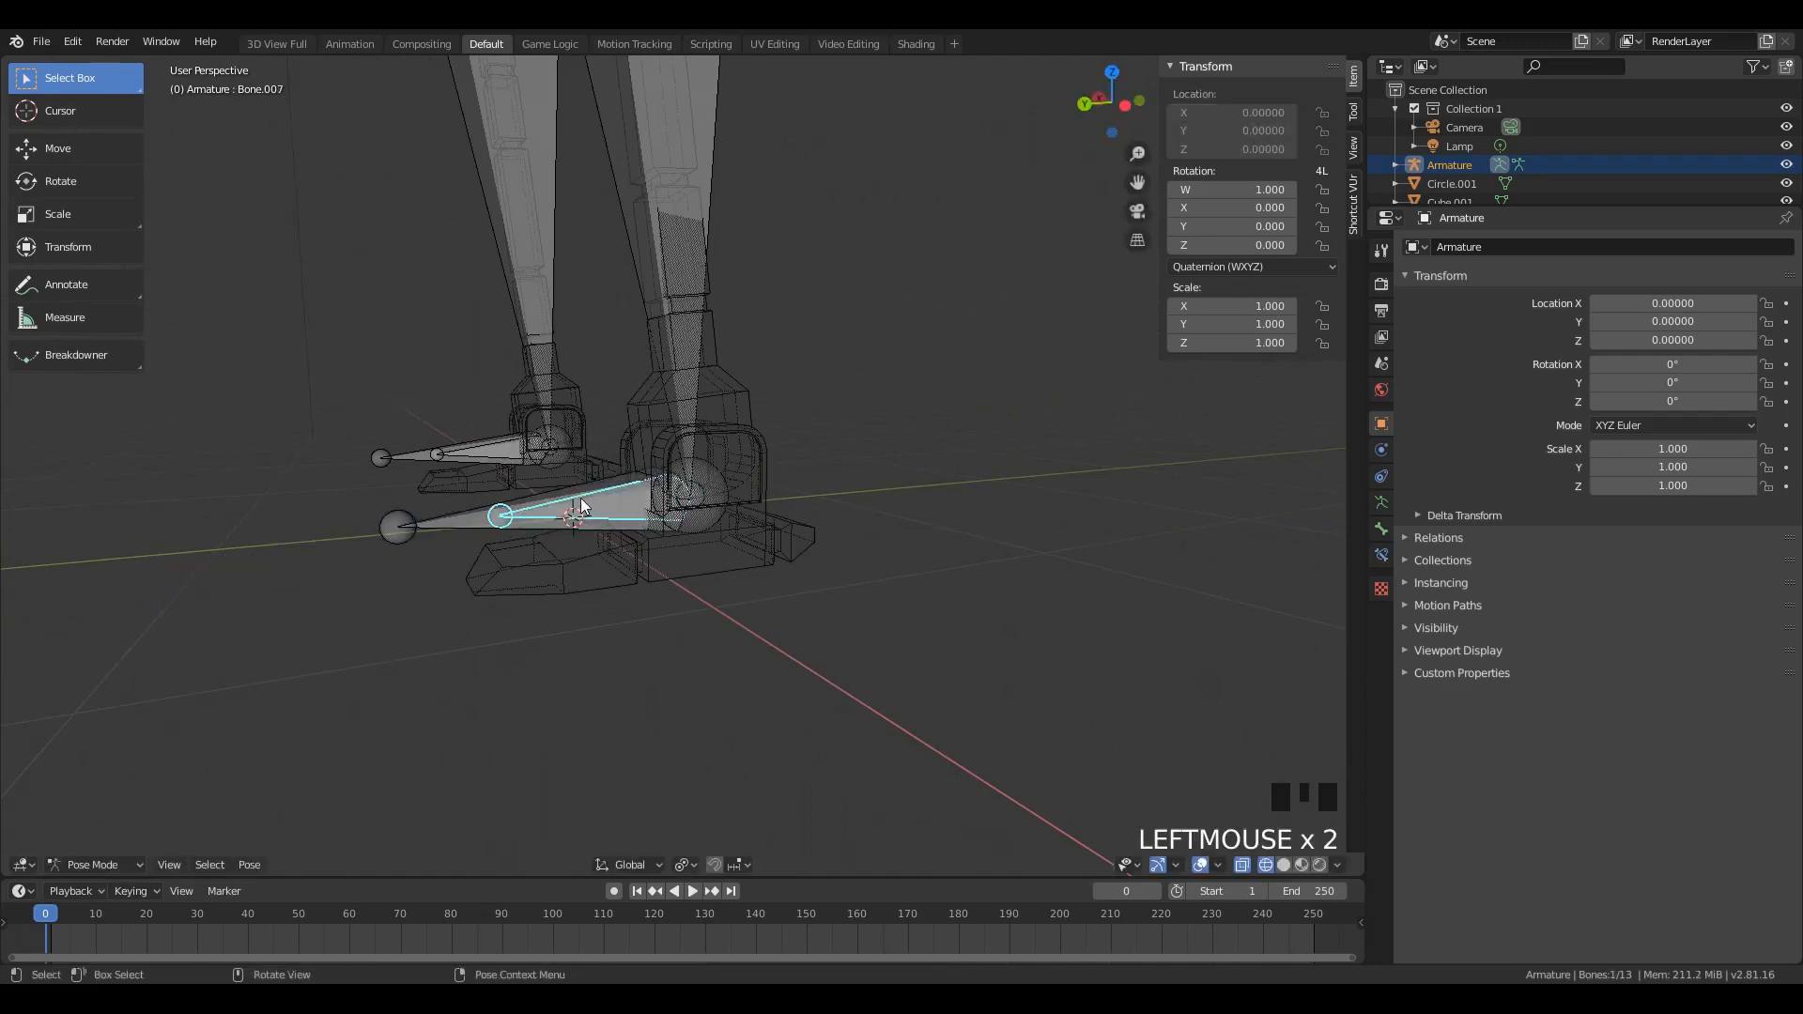
pyautogui.keyDown('shift'); pyautogui.click(646, 587); pyautogui.keyUp('shift')
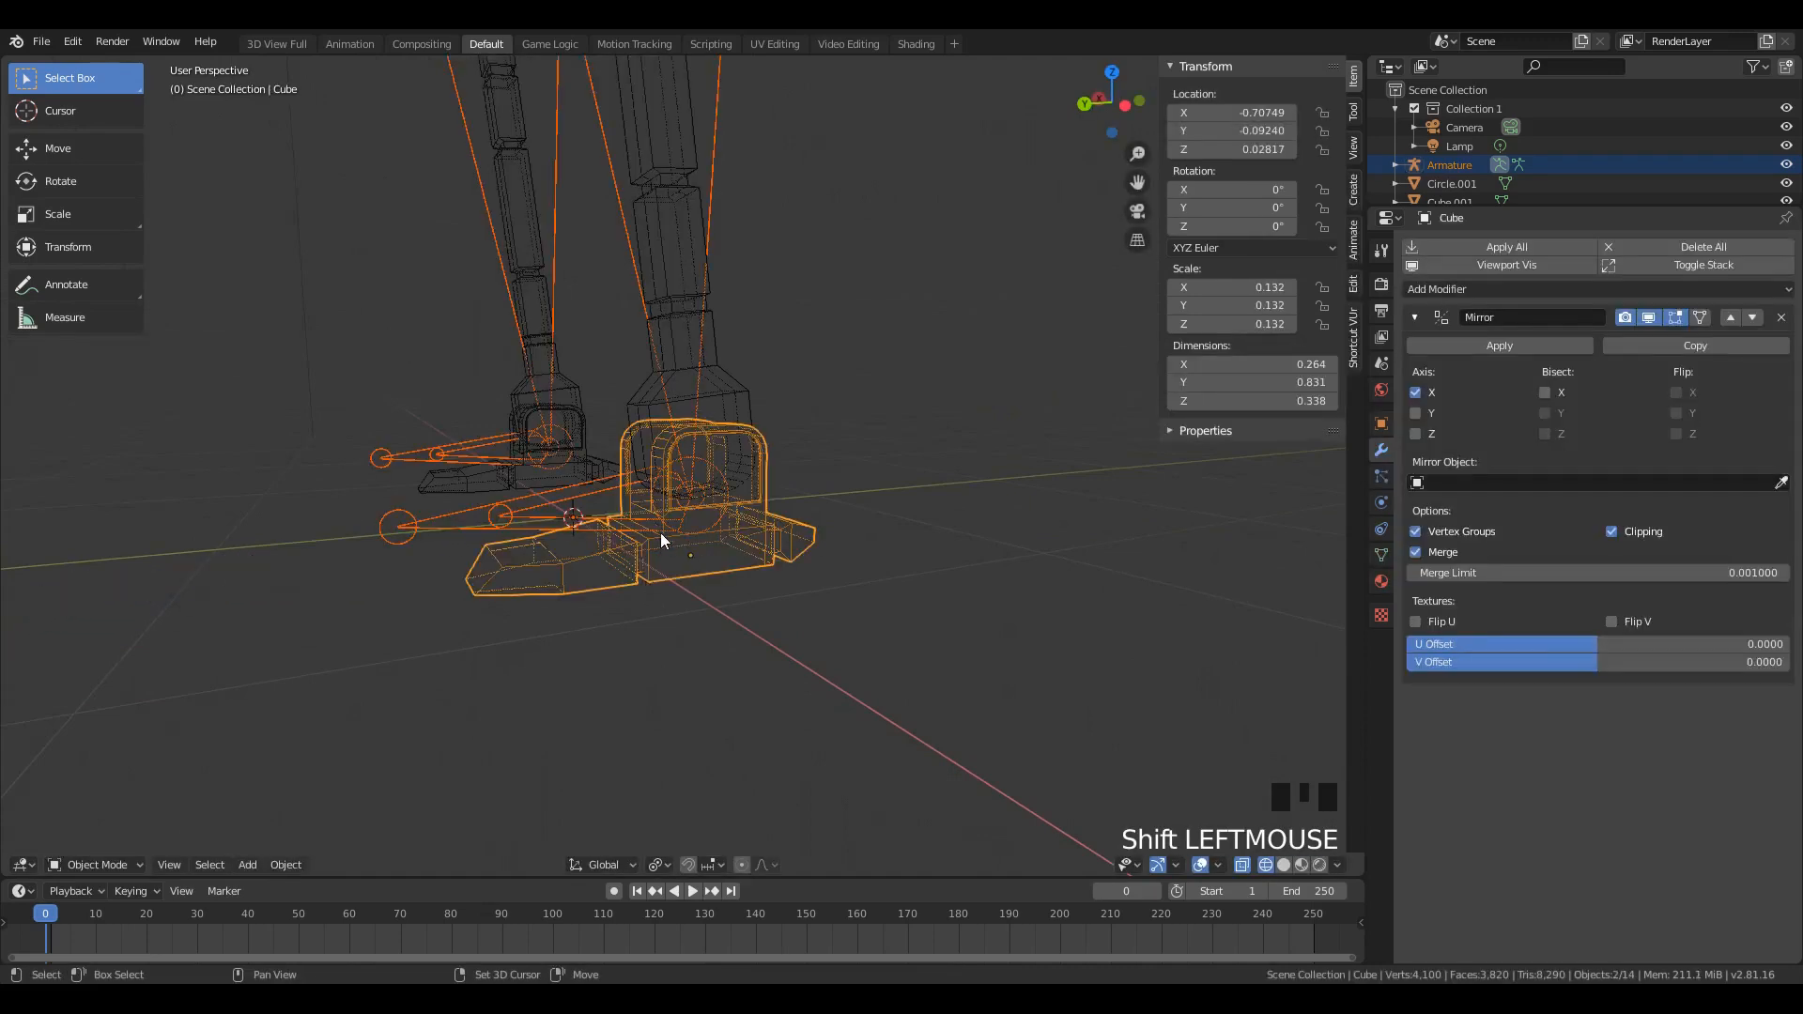
pyautogui.click(696, 578)
pyautogui.keyDown('shift'); pyautogui.click(565, 508); pyautogui.keyUp('shift')
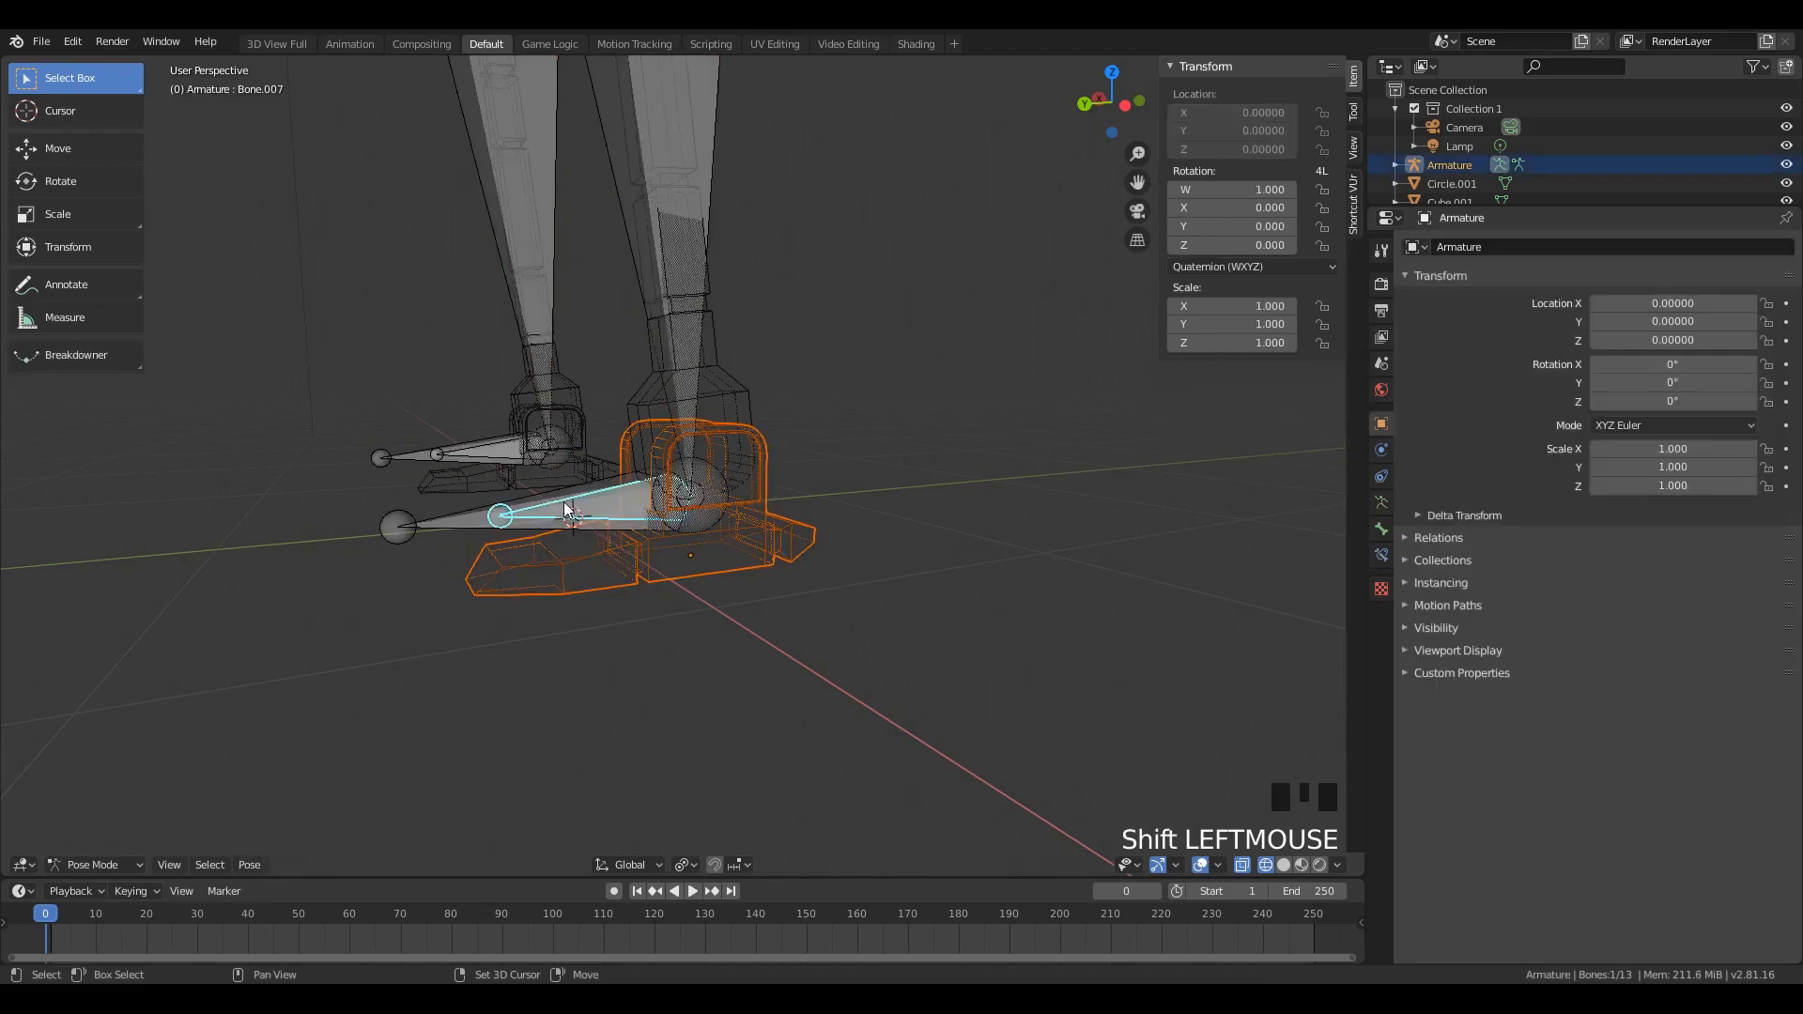
pyautogui.scroll(2, 564, 516)
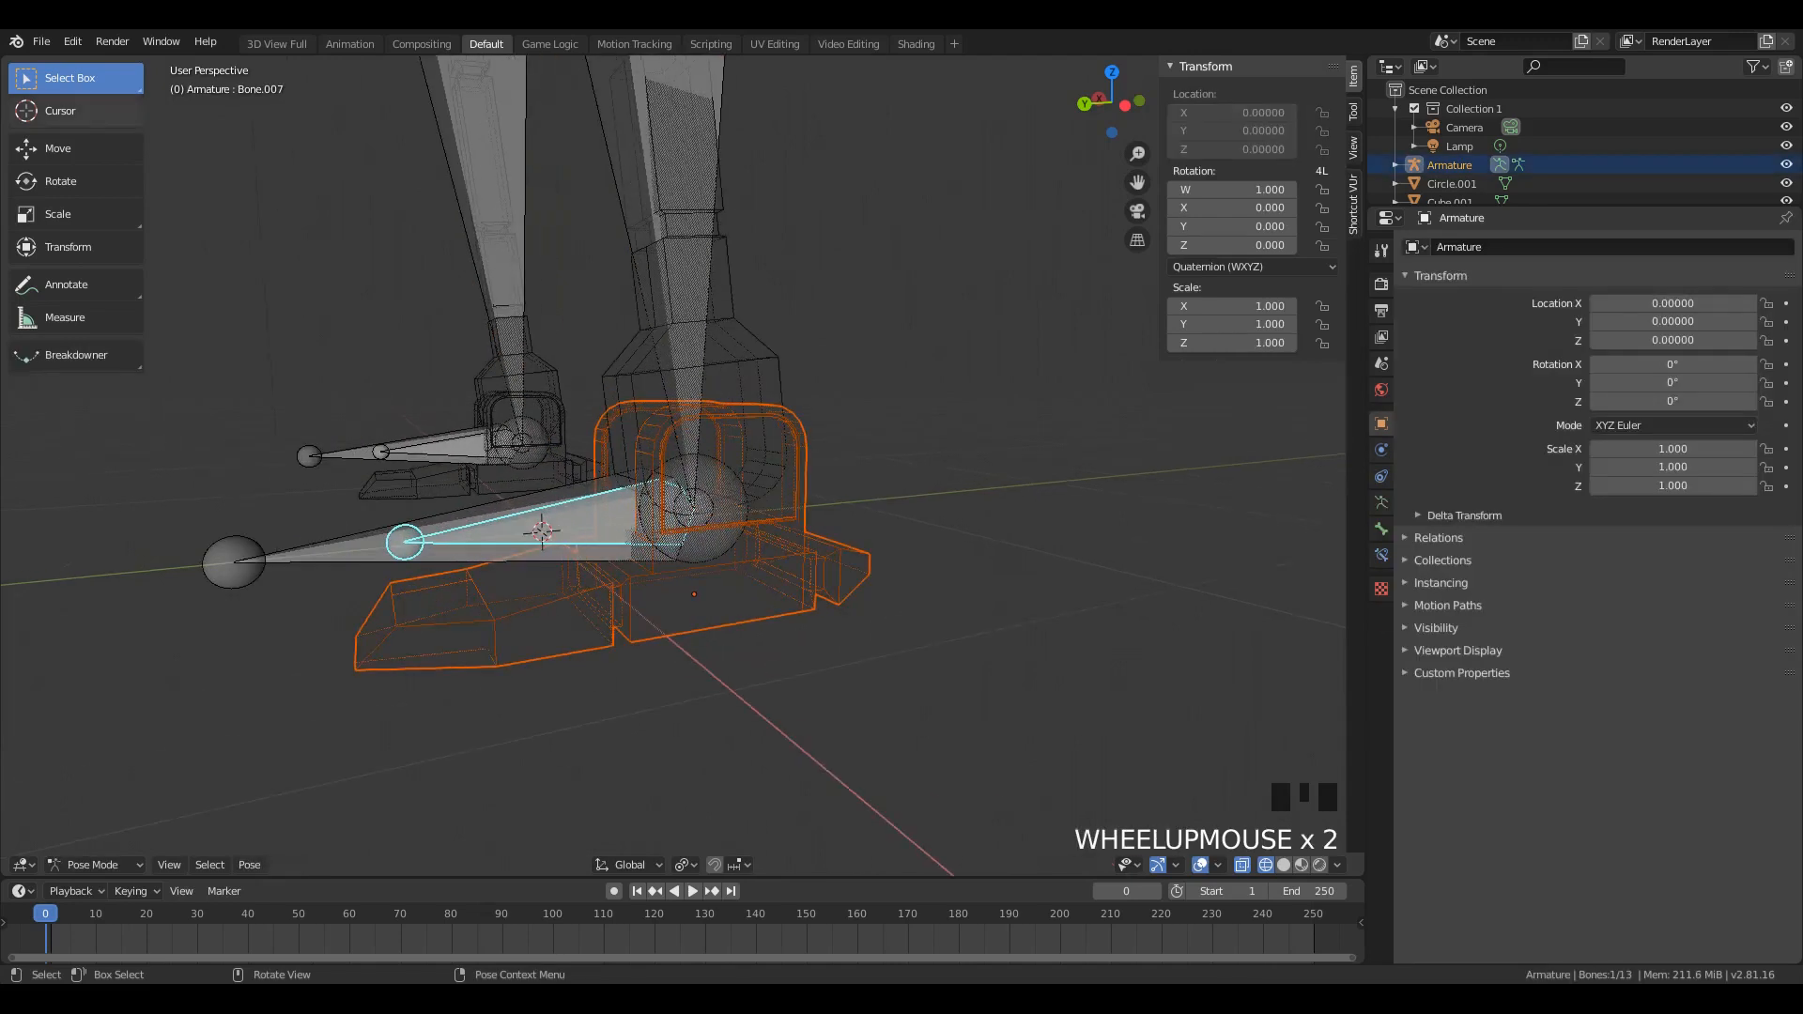
pyautogui.click(130, 865)
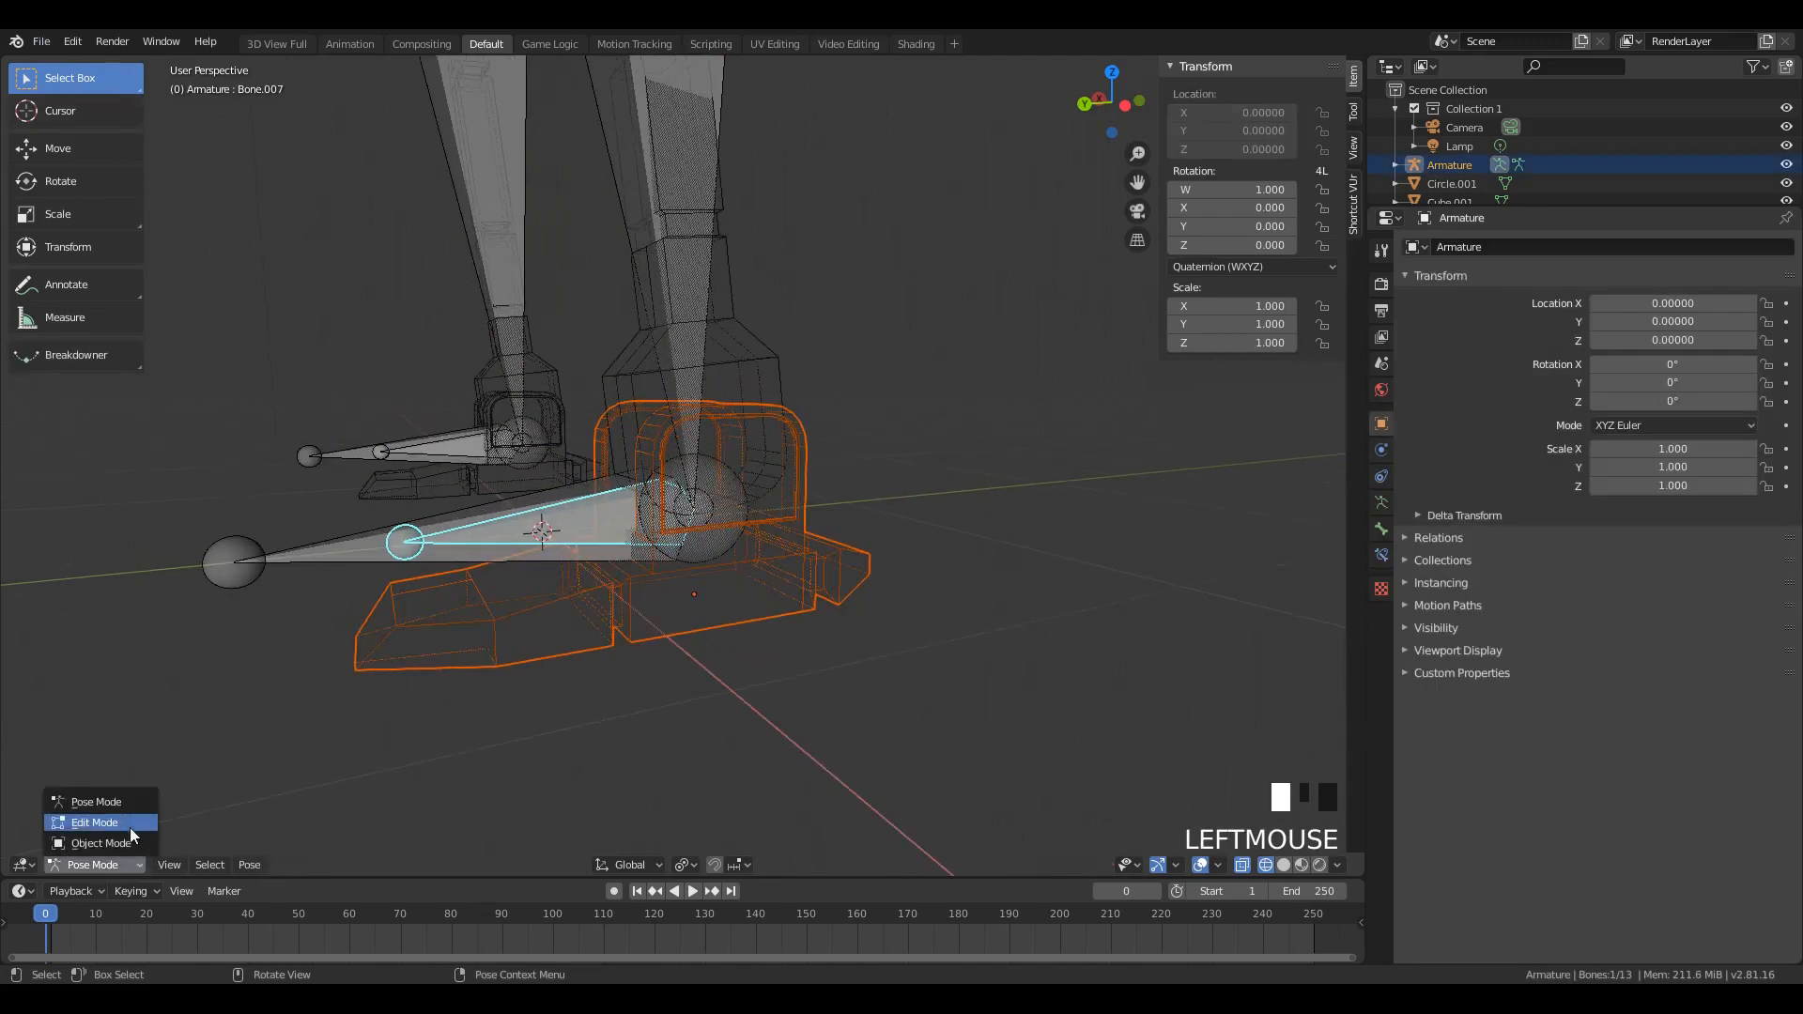
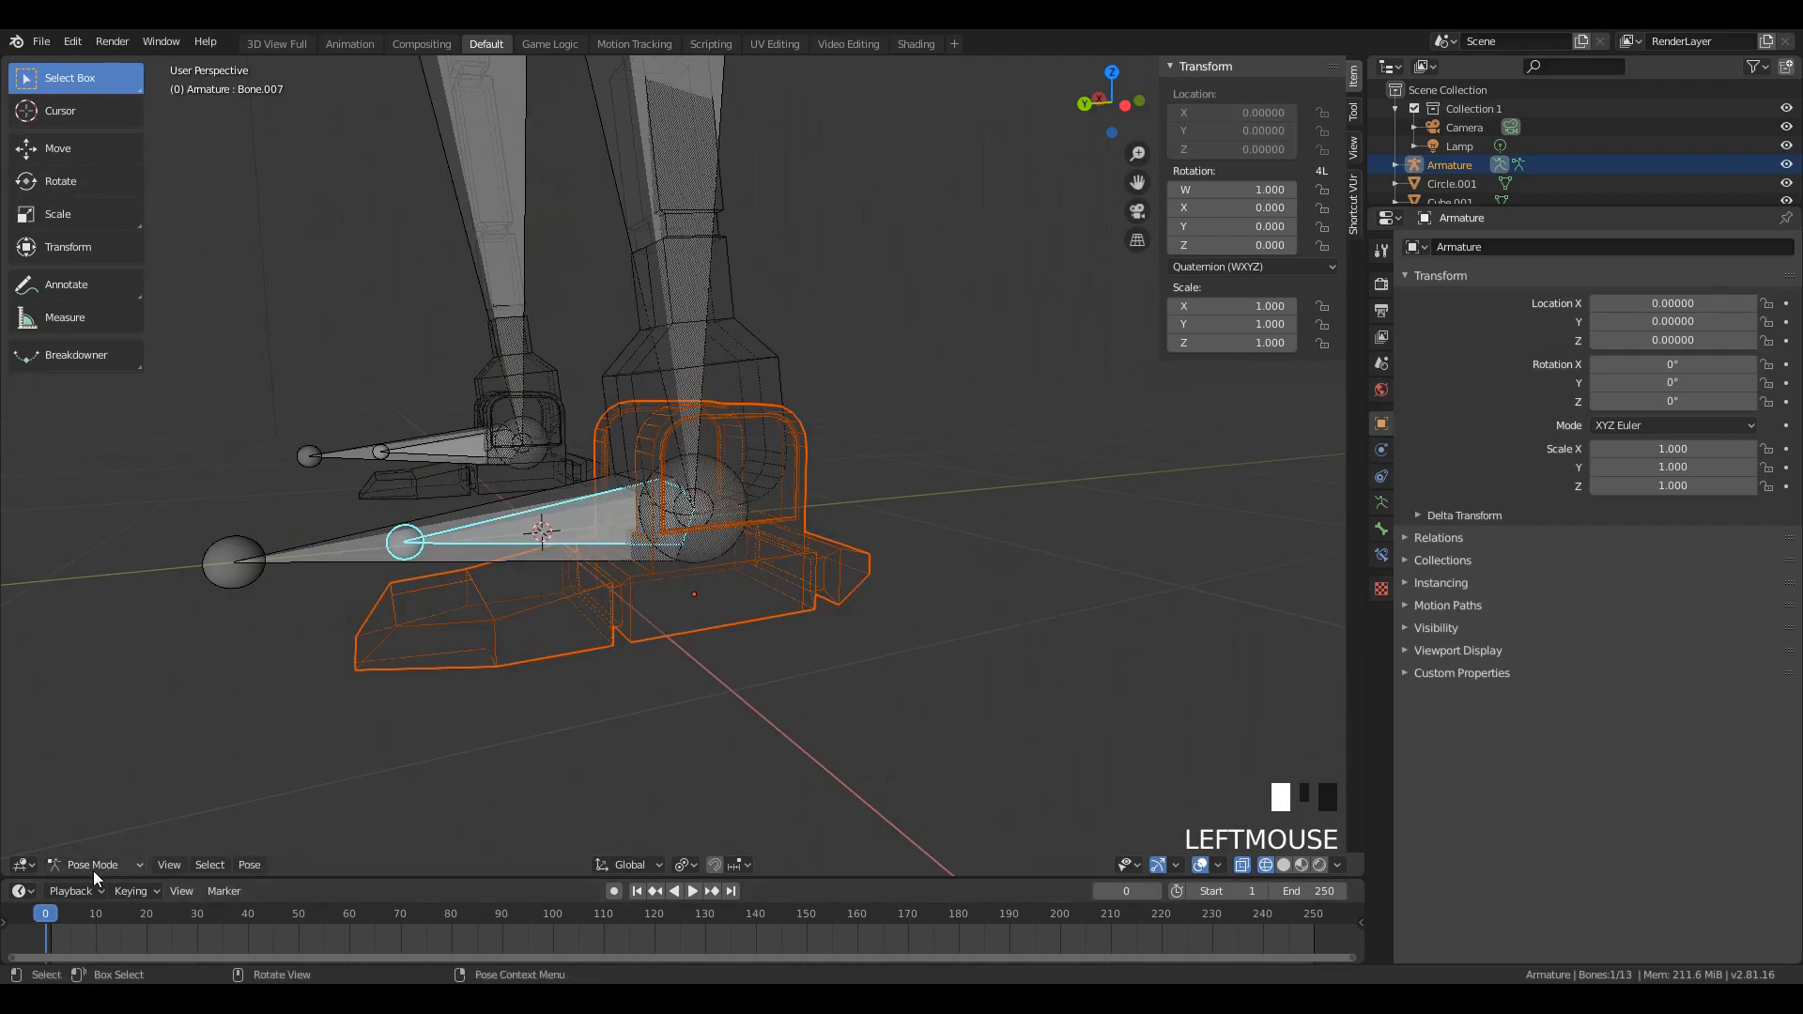
pyautogui.moveTo(637, 462); pyautogui.dragTo(622, 464, button='middle')
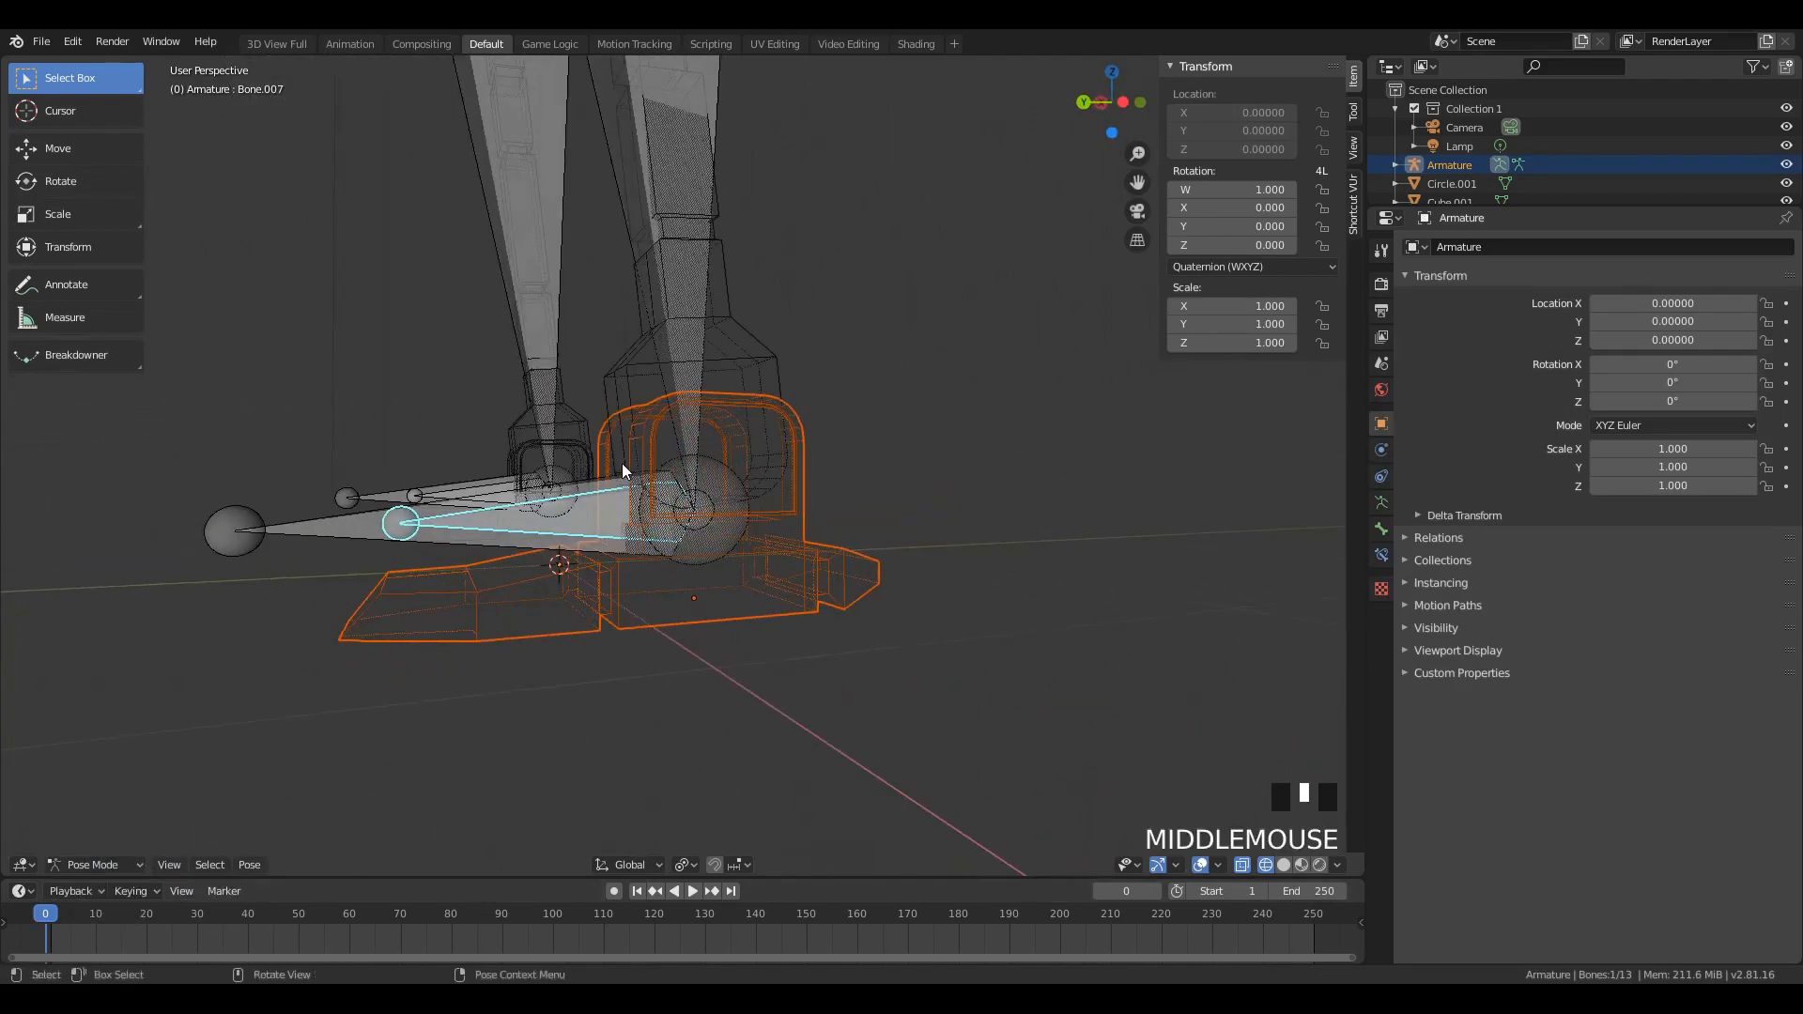
pyautogui.hotkey('ctrl', 'p')
pyautogui.click(560, 594)
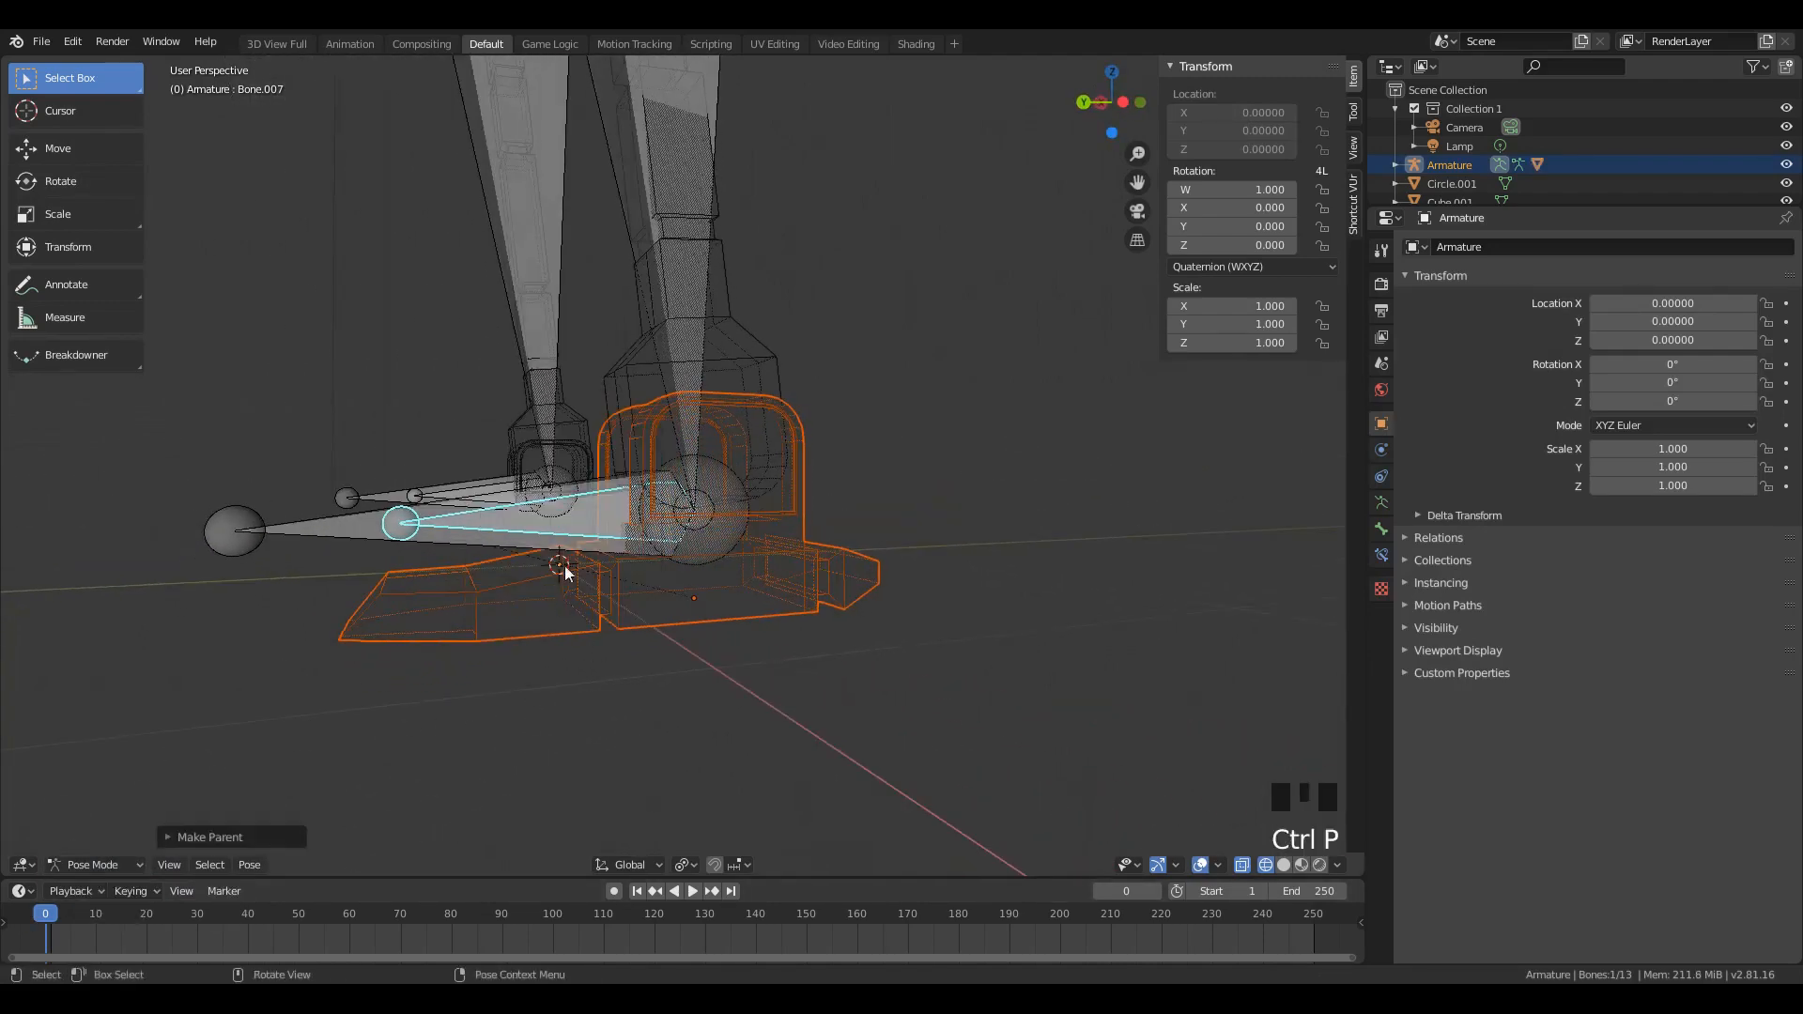
# Step: Test the foot's parenting by rotating Bone.007 and cancel the rotation
pyautogui.scroll(-2, 566, 565)
pyautogui.click(545, 498)
pyautogui.click(554, 494)
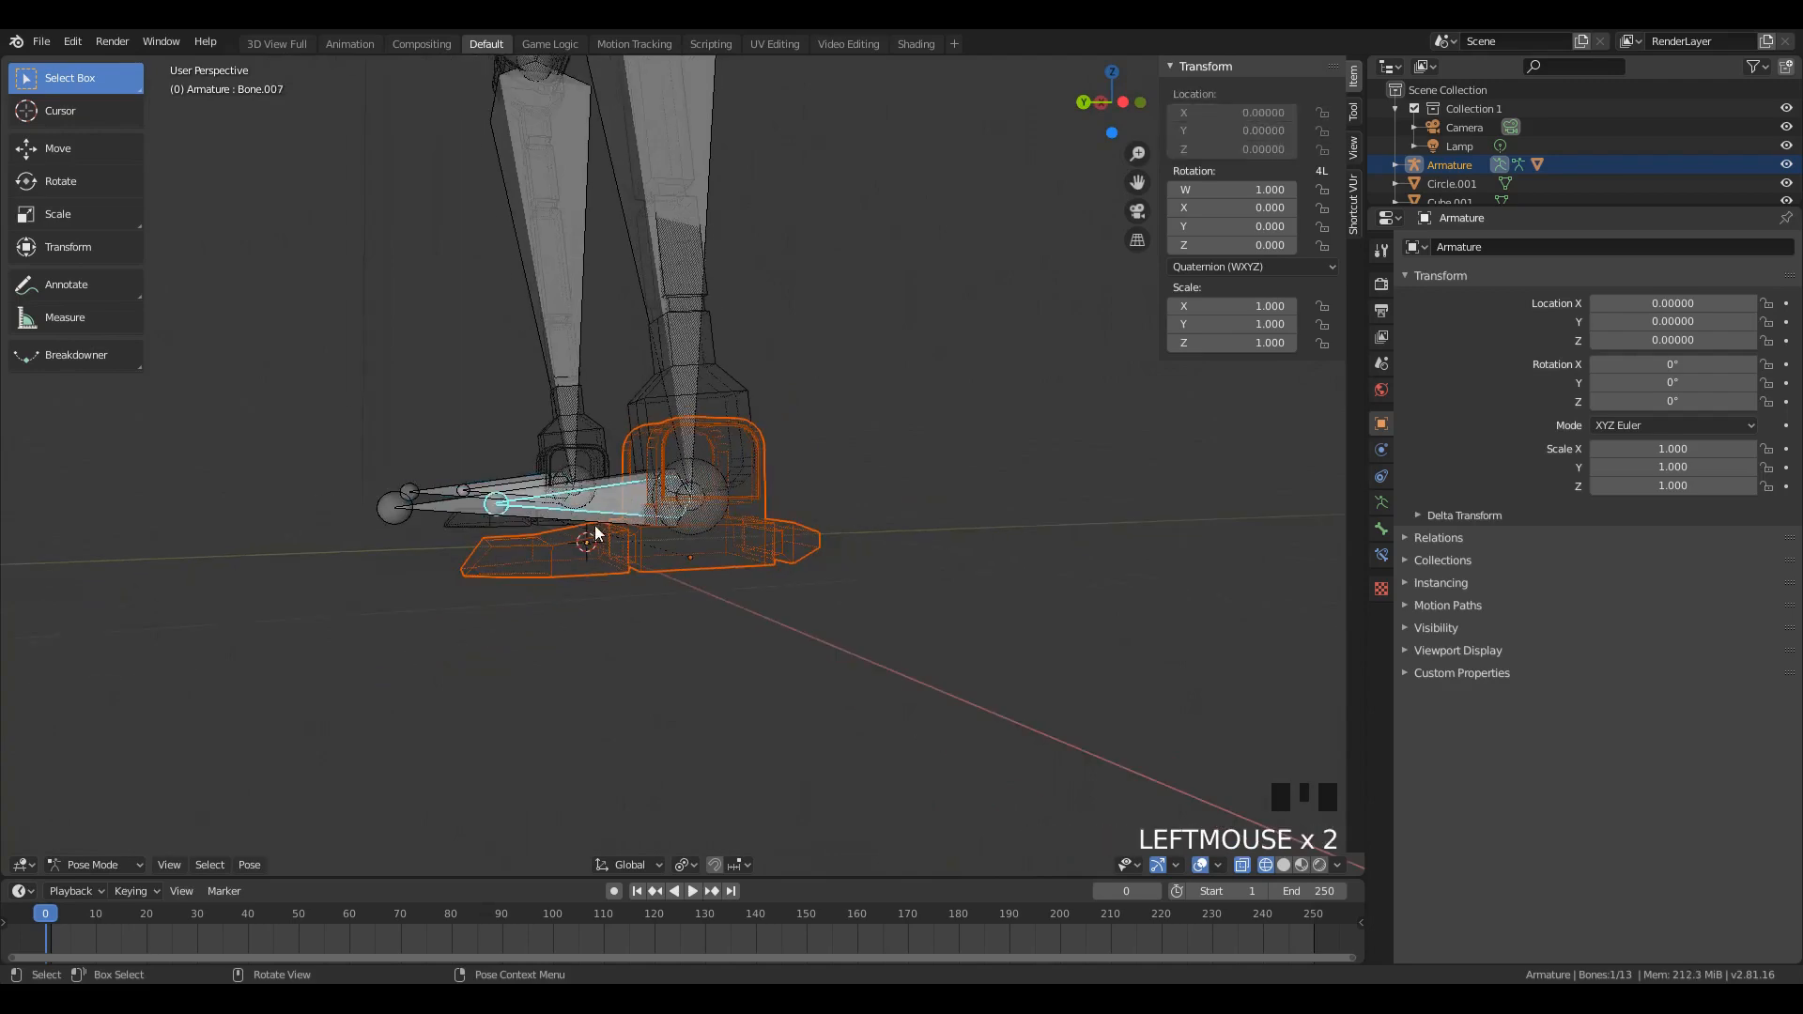
pyautogui.moveTo(623, 595); pyautogui.dragTo(667, 691, button='middle')
pyautogui.press('r')
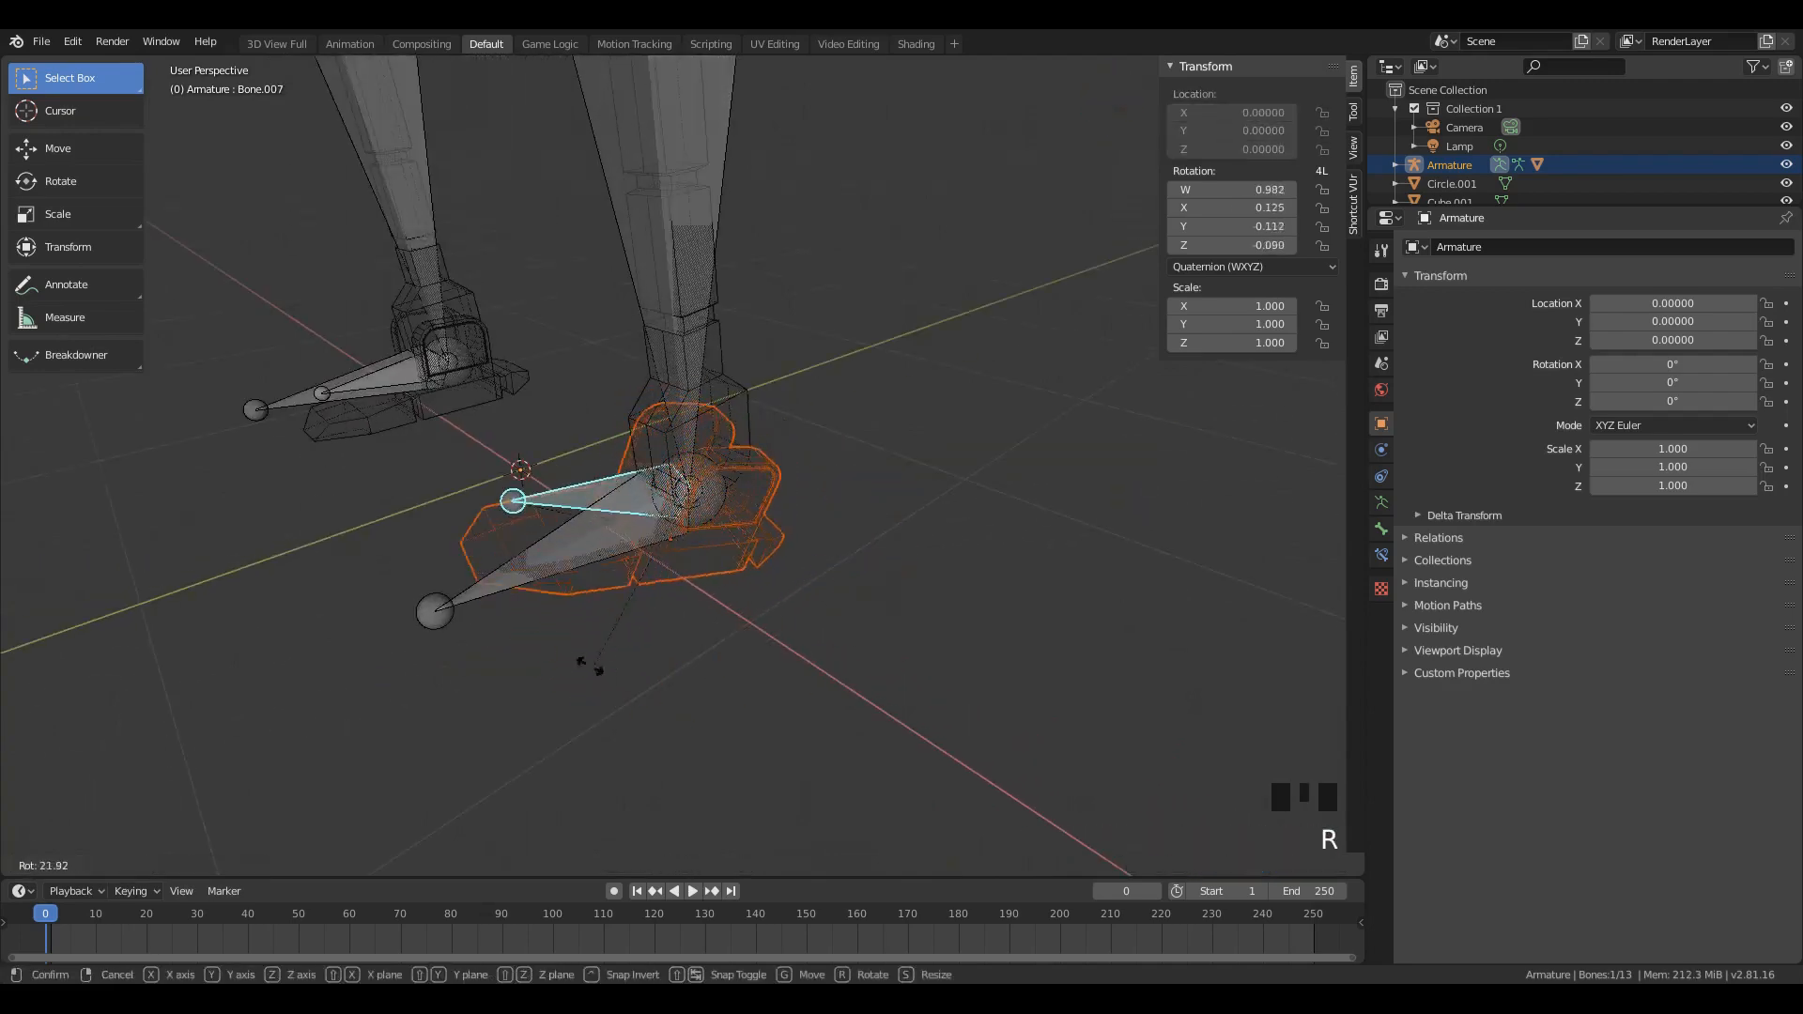
pyautogui.rightClick(537, 432)
# Step: Parent the lower leg mesh Cube.001 on the negative X side to the lower leg bone Bone.006
pyautogui.scroll(-3, 652, 394)
pyautogui.moveTo(651, 394); pyautogui.dragTo(628, 319, button='middle')
pyautogui.click(674, 225)
pyautogui.scroll(-5, 681, 222)
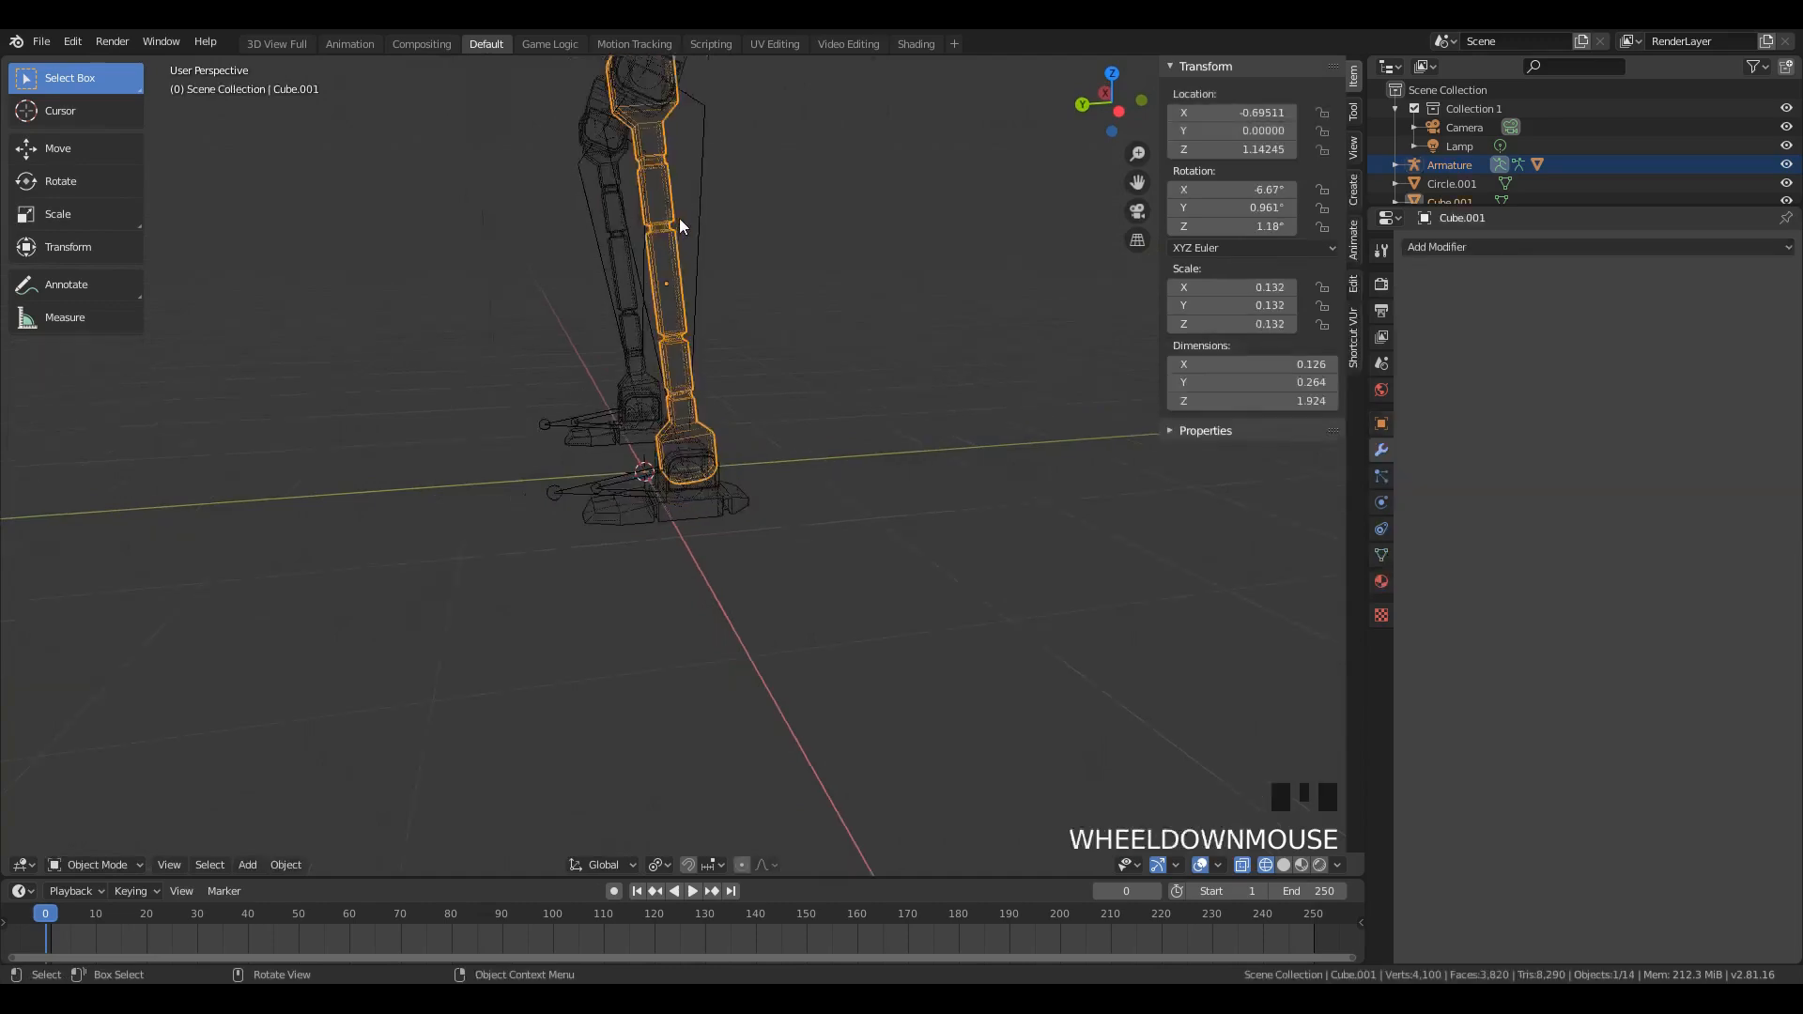
pyautogui.press('Tab')
pyautogui.press('Tab')
pyautogui.scroll(3, 693, 308)
pyautogui.click(707, 296)
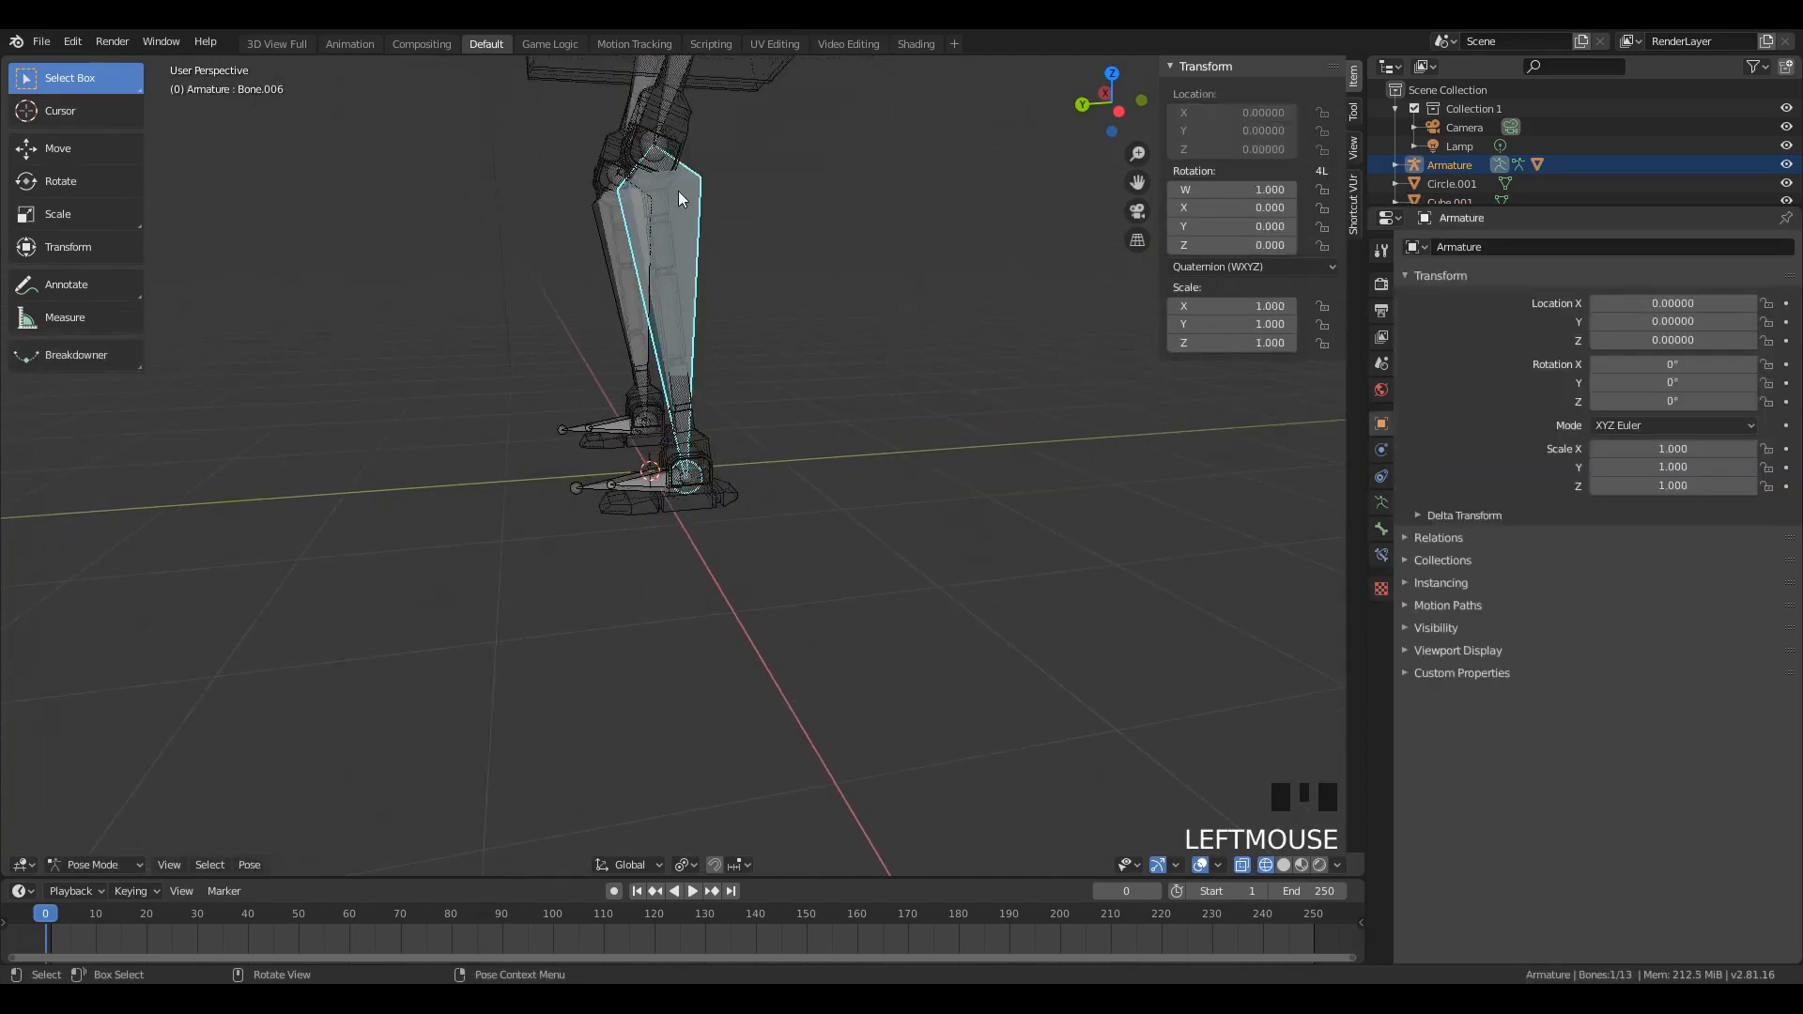
pyautogui.click(693, 126)
pyautogui.click(676, 235)
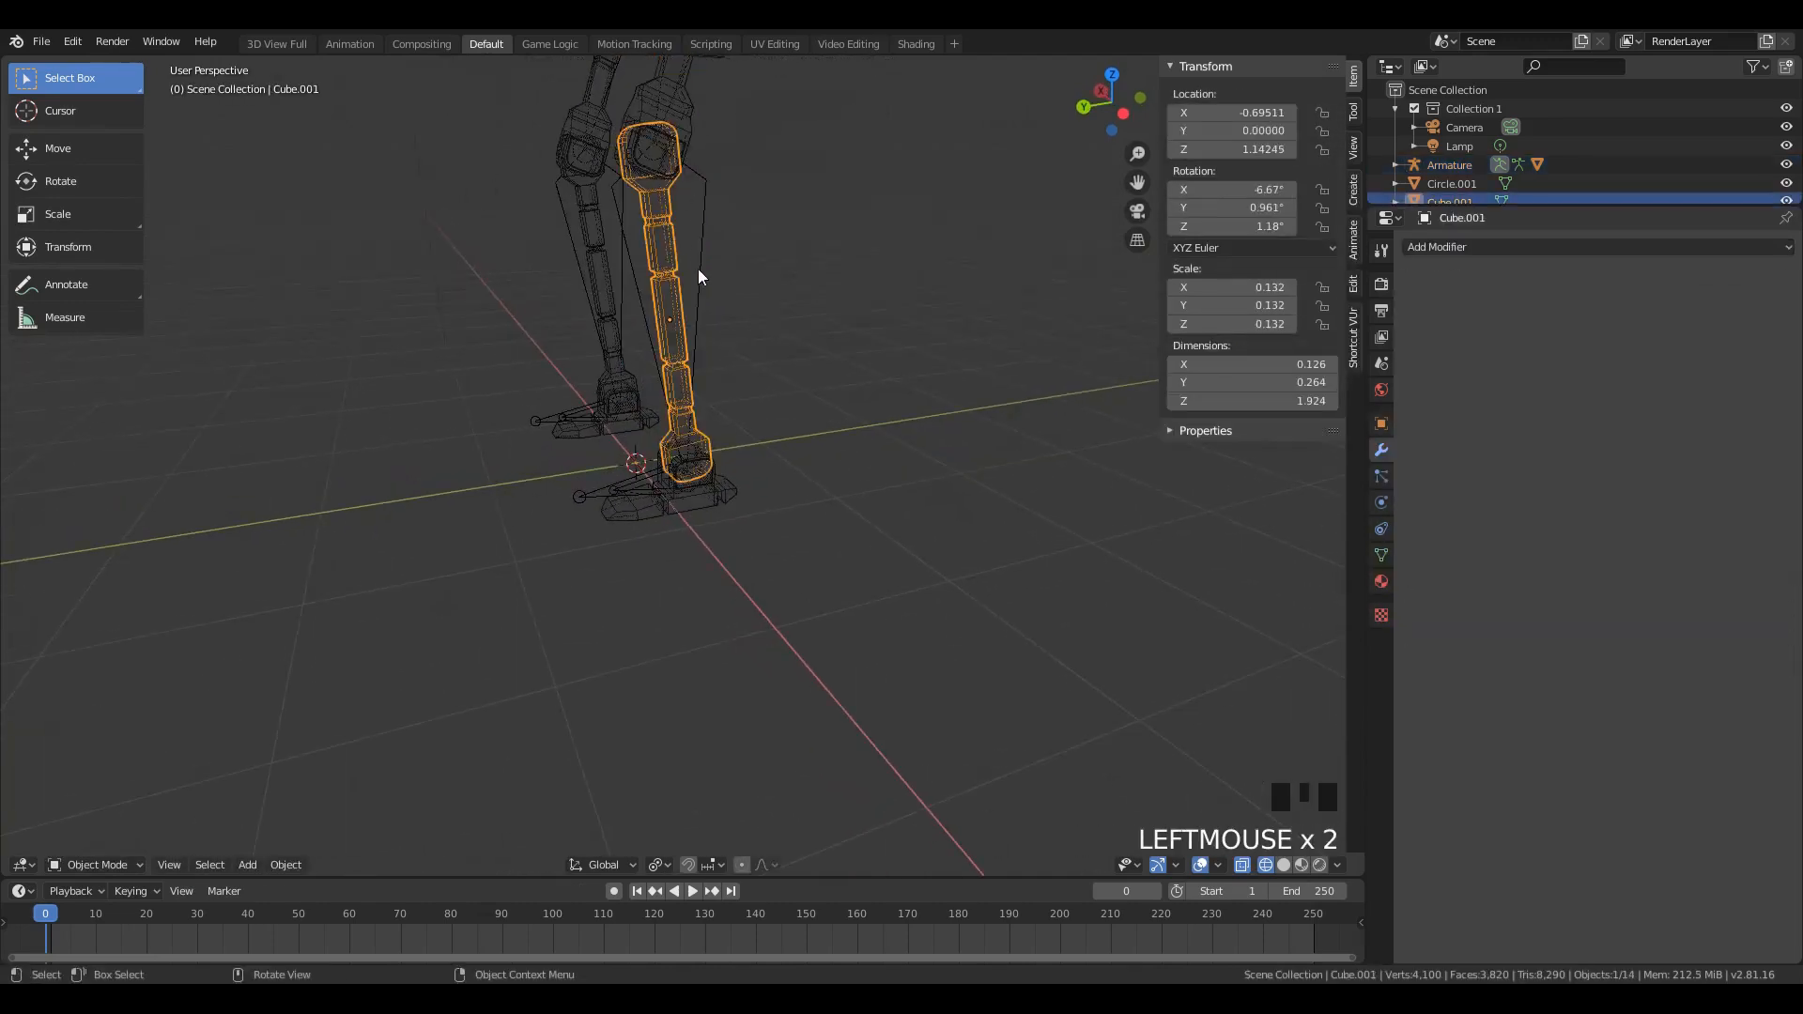
pyautogui.keyDown('shift'); pyautogui.click(720, 206); pyautogui.keyUp('shift')
pyautogui.keyDown('shift'); pyautogui.click(711, 211); pyautogui.keyUp('shift')
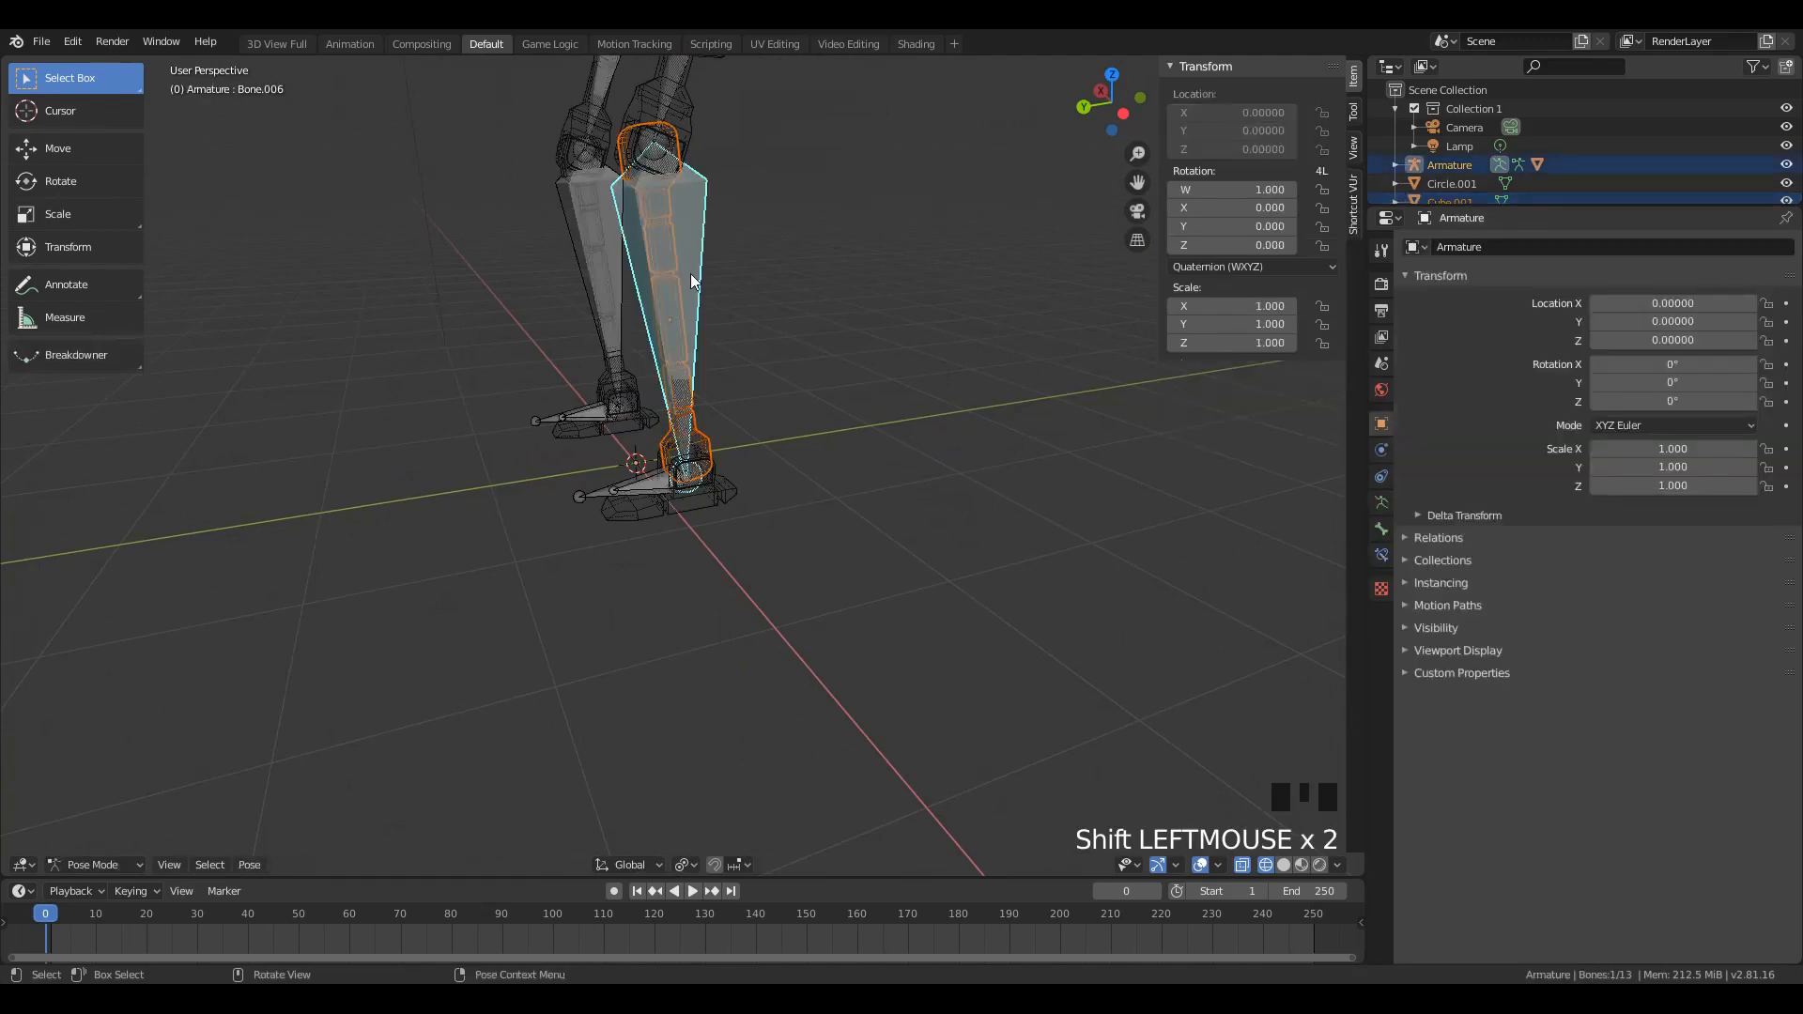
pyautogui.hotkey('ctrl', 'p')
pyautogui.click(691, 273)
# Step: Parent the upper leg mesh Cube.002 on the negative X side to the upper leg bone Bone.005
pyautogui.scroll(-3, 714, 243)
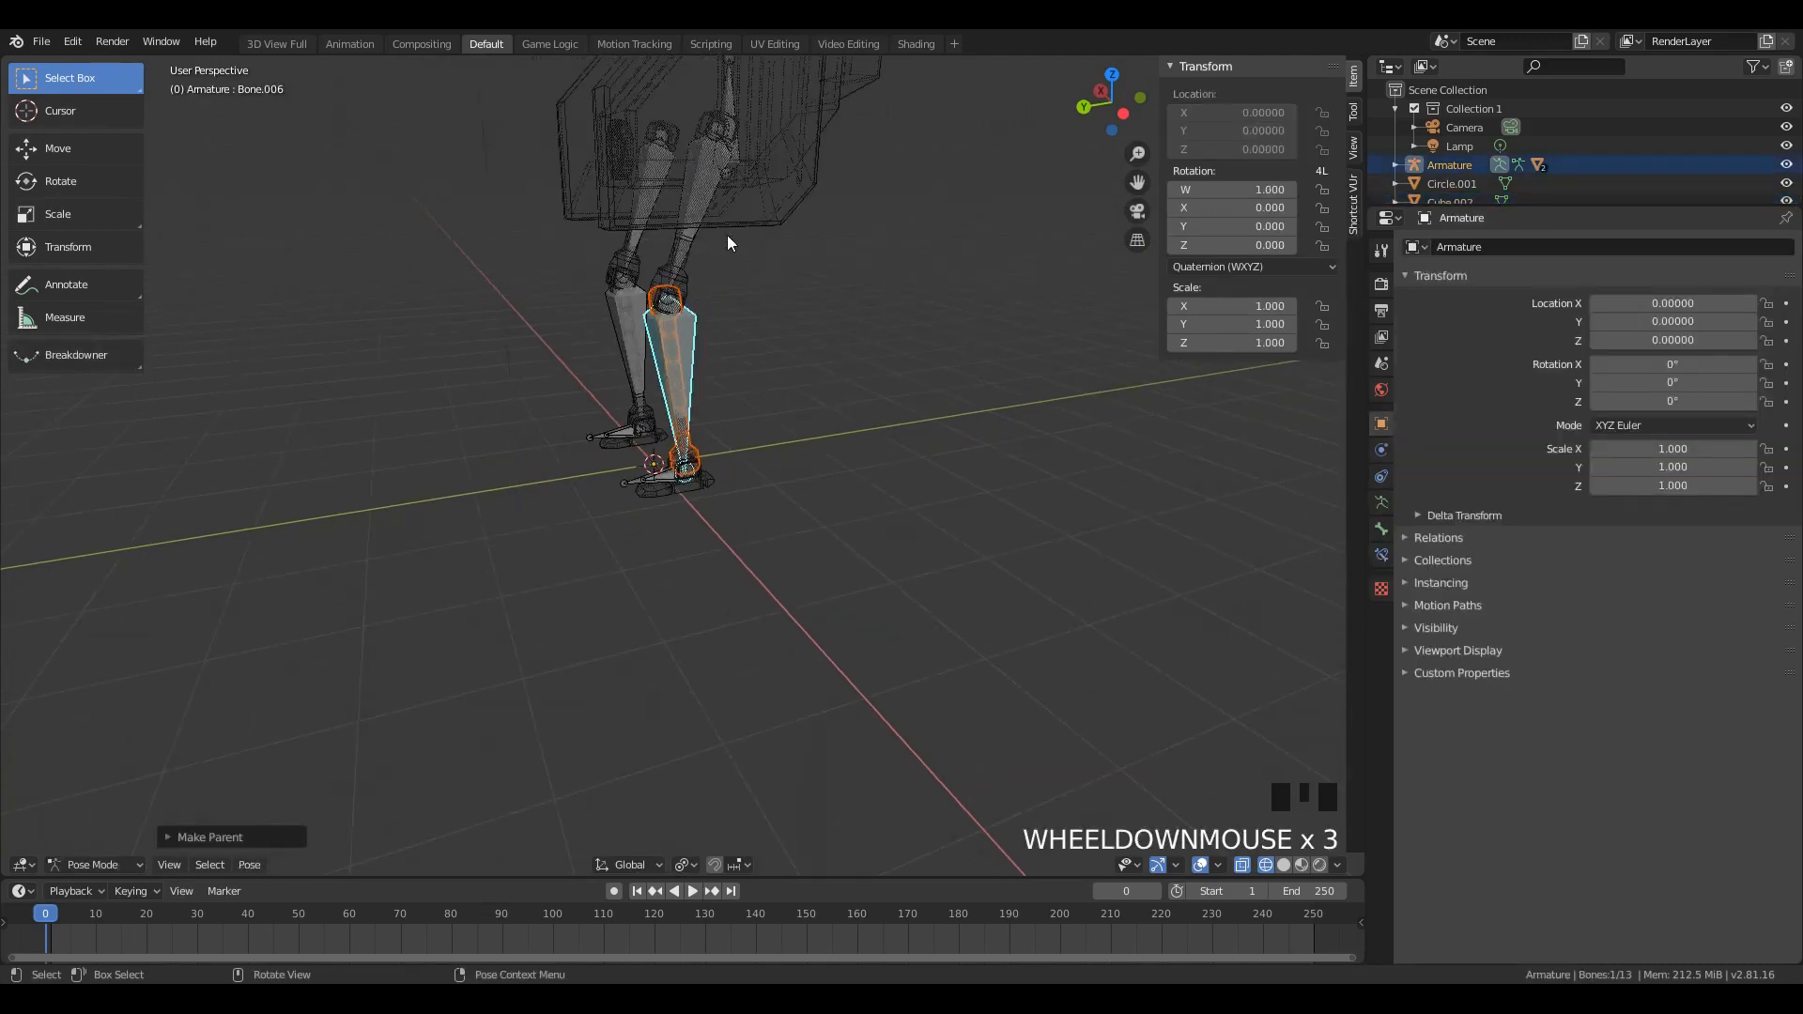
pyautogui.click(705, 250)
pyautogui.click(686, 279)
pyautogui.click(687, 273)
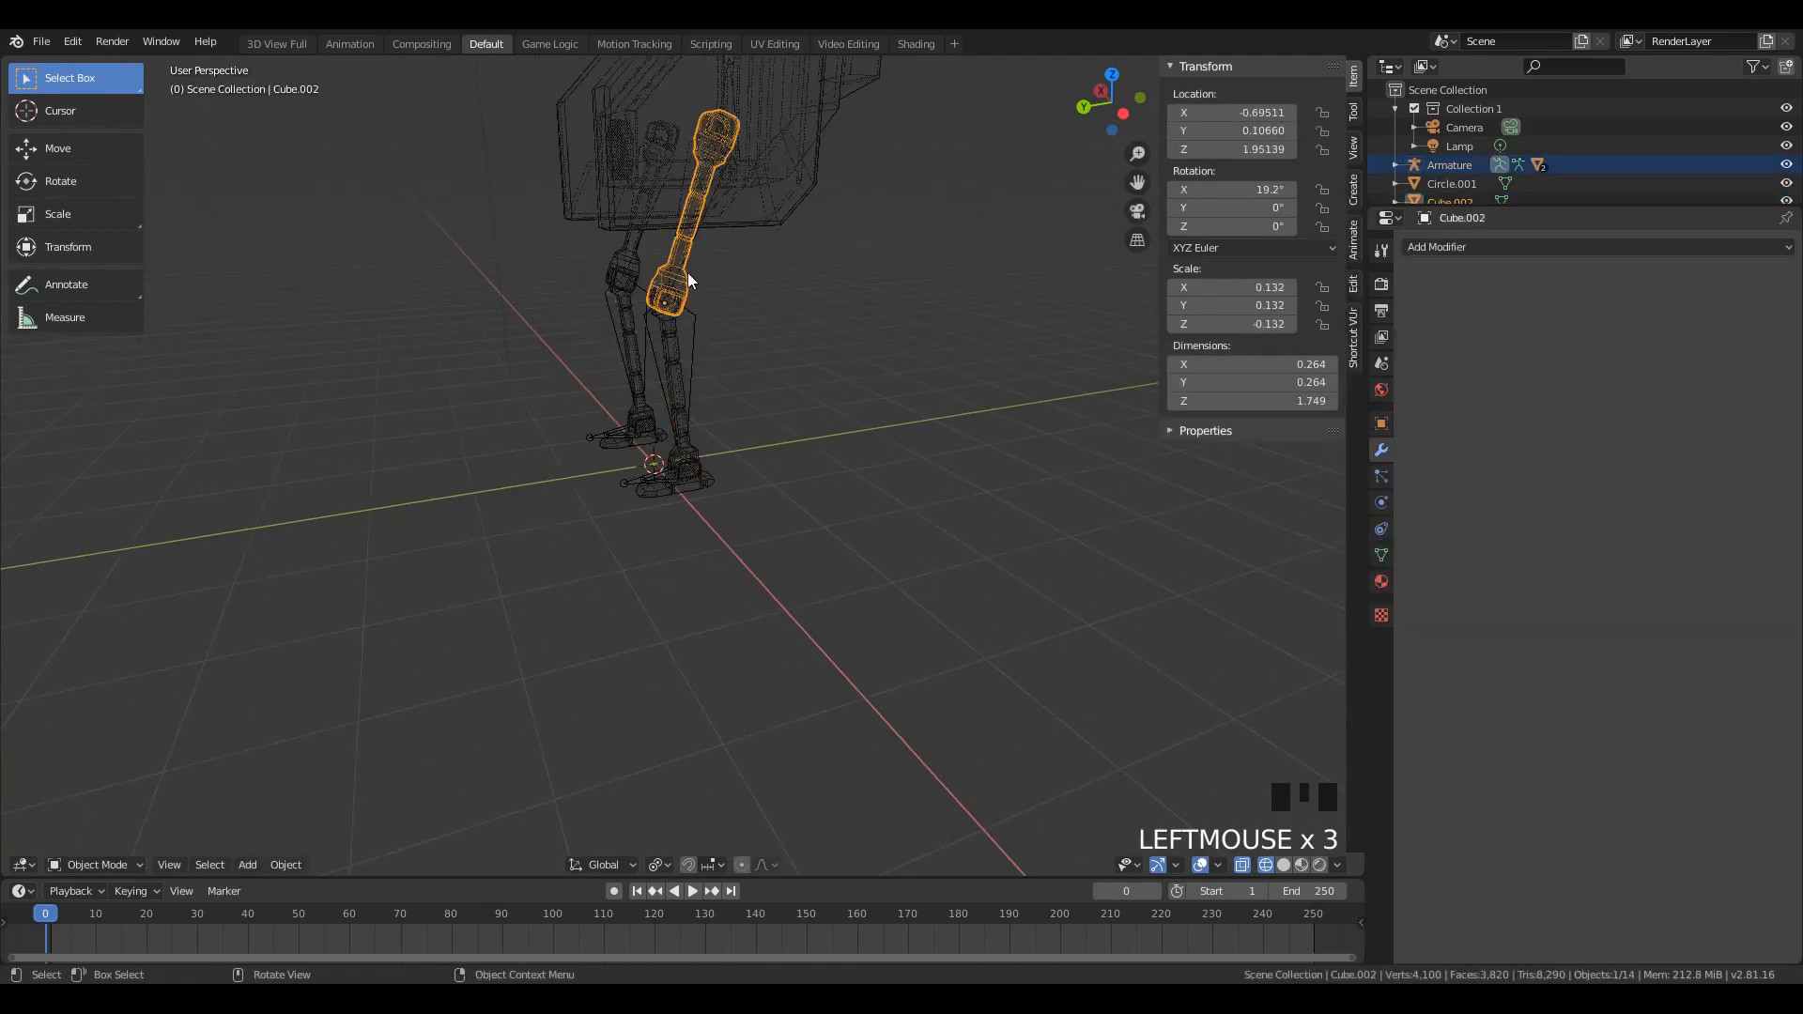
pyautogui.keyDown('shift'); pyautogui.click(680, 240); pyautogui.keyUp('shift')
pyautogui.click(691, 263)
pyautogui.click(690, 275)
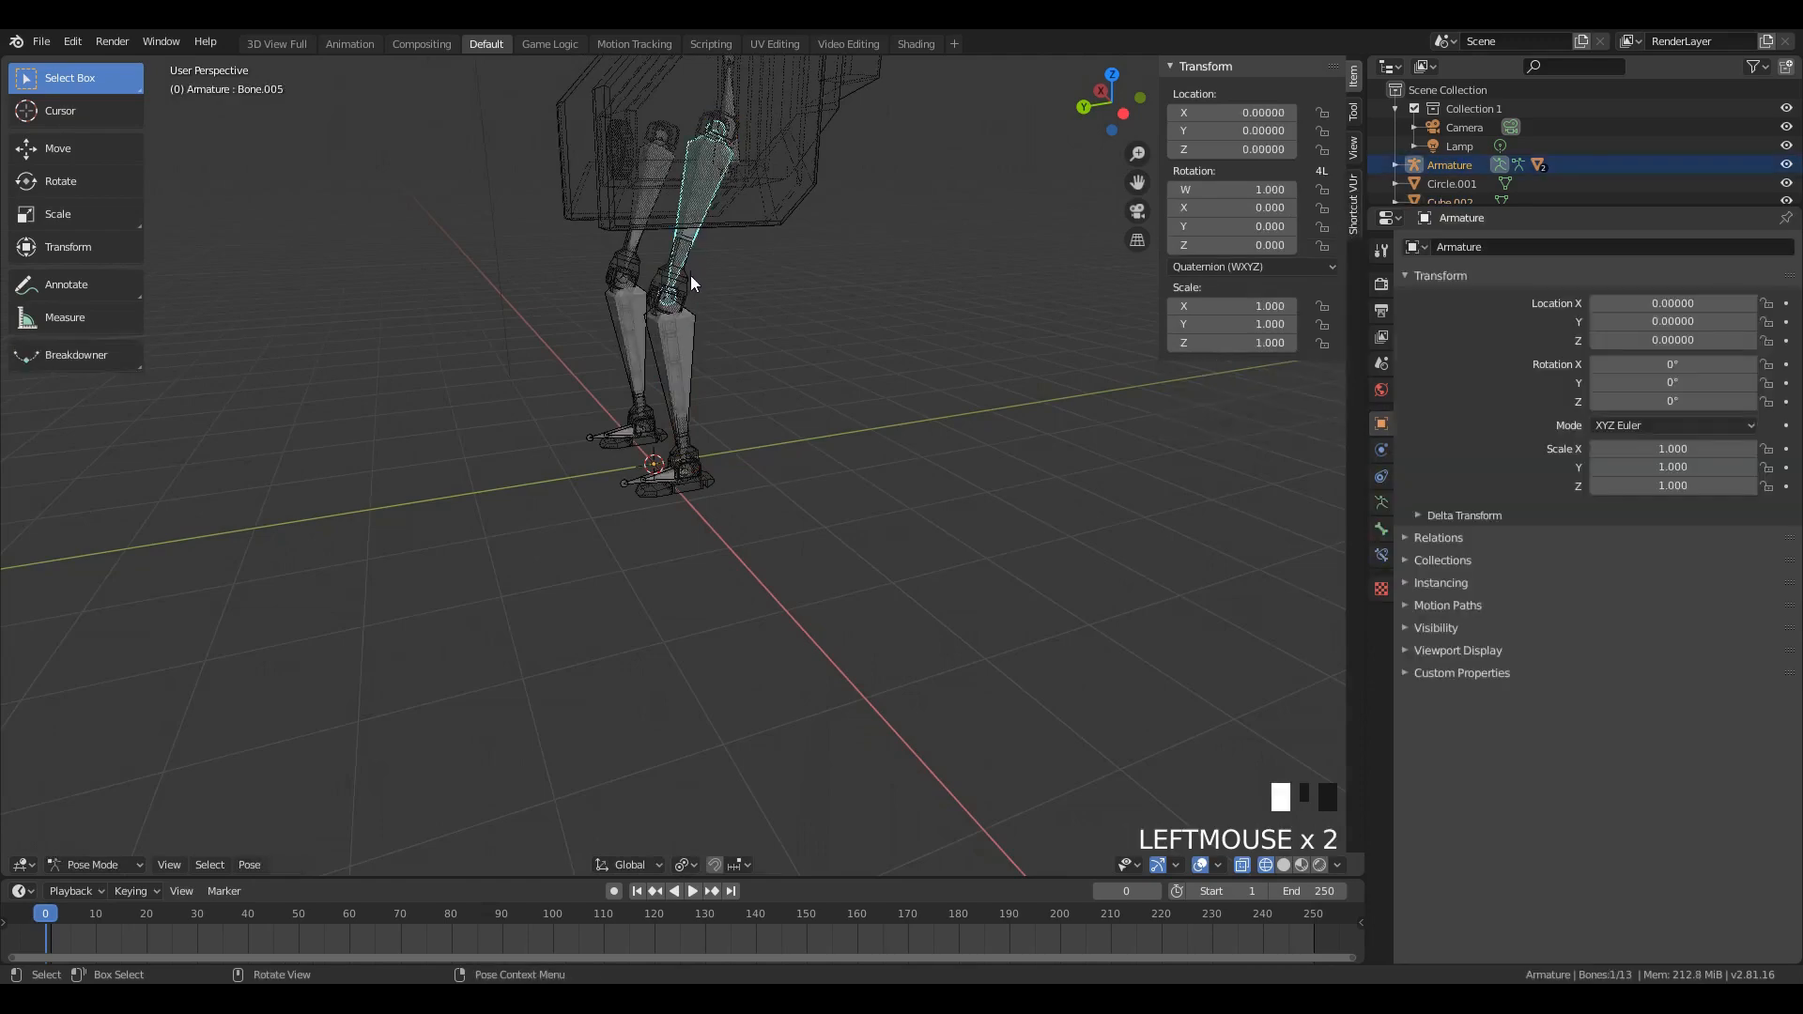
pyautogui.moveTo(691, 274); pyautogui.dragTo(703, 274, button='middle')
pyautogui.scroll(4, 659, 233)
pyautogui.scroll(-2, 678, 184)
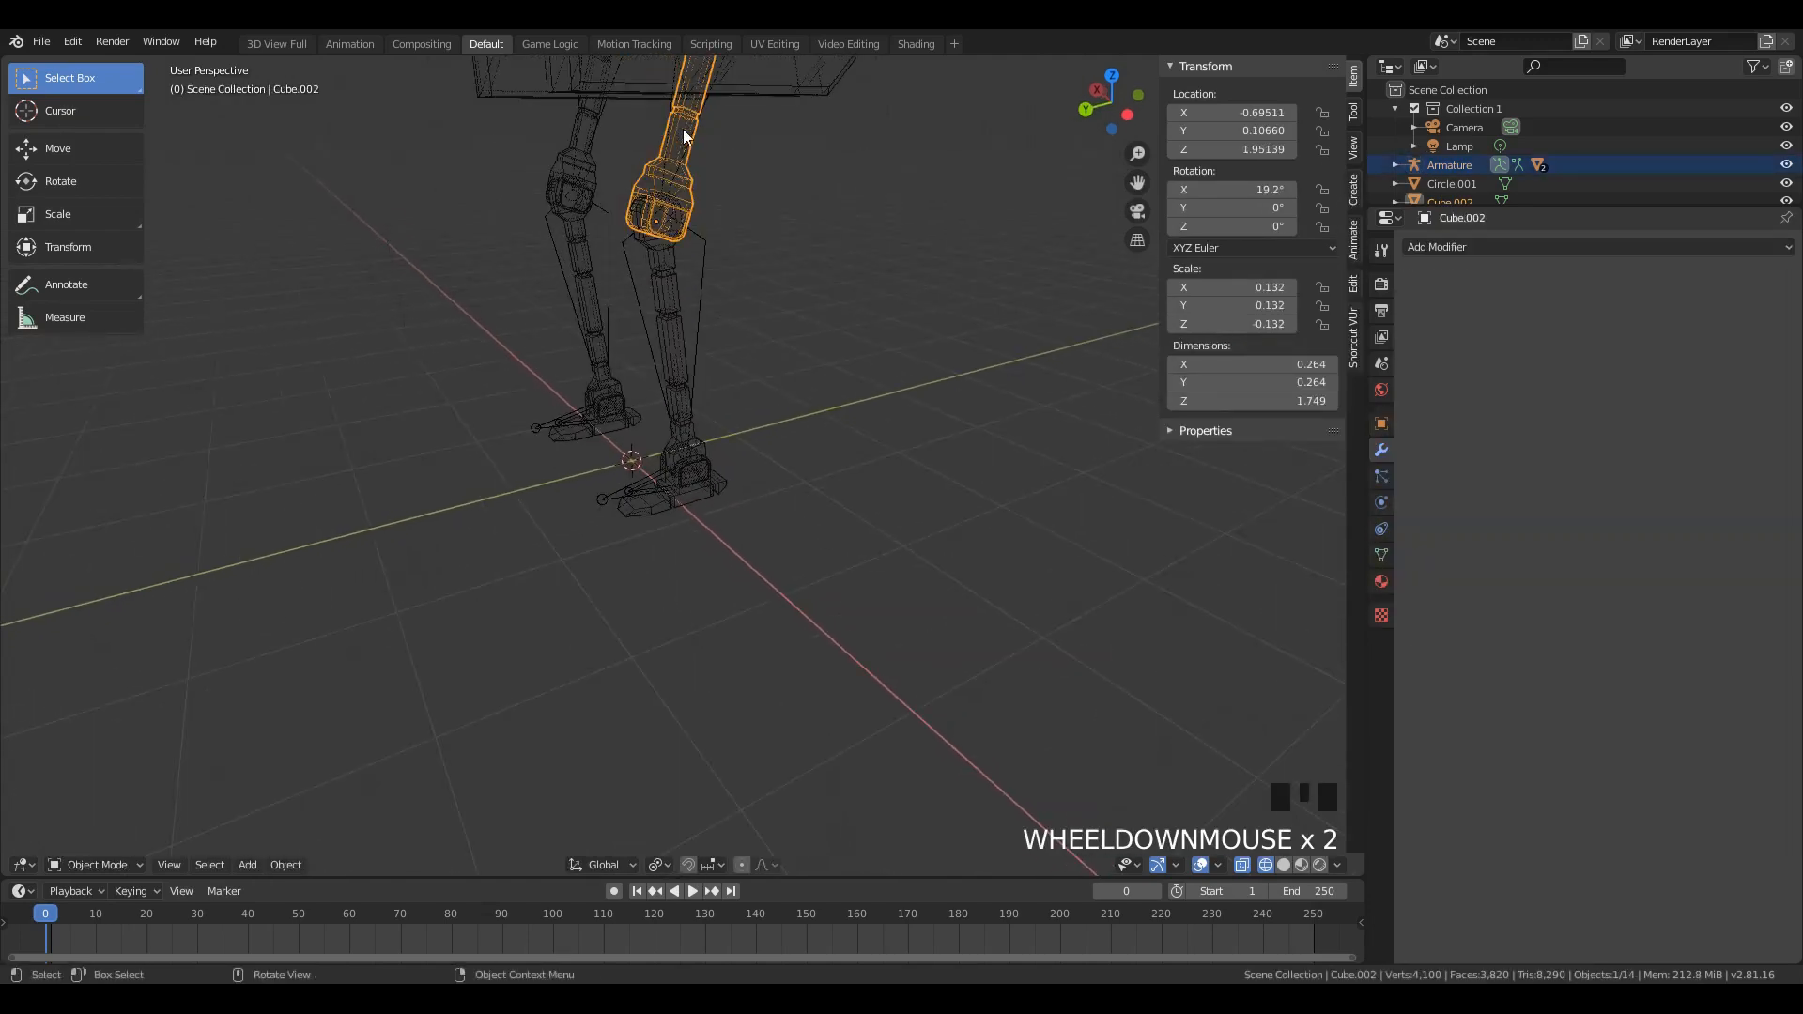
pyautogui.scroll(-1, 690, 193)
pyautogui.keyDown('shift'); pyautogui.click(690, 195); pyautogui.keyUp('shift')
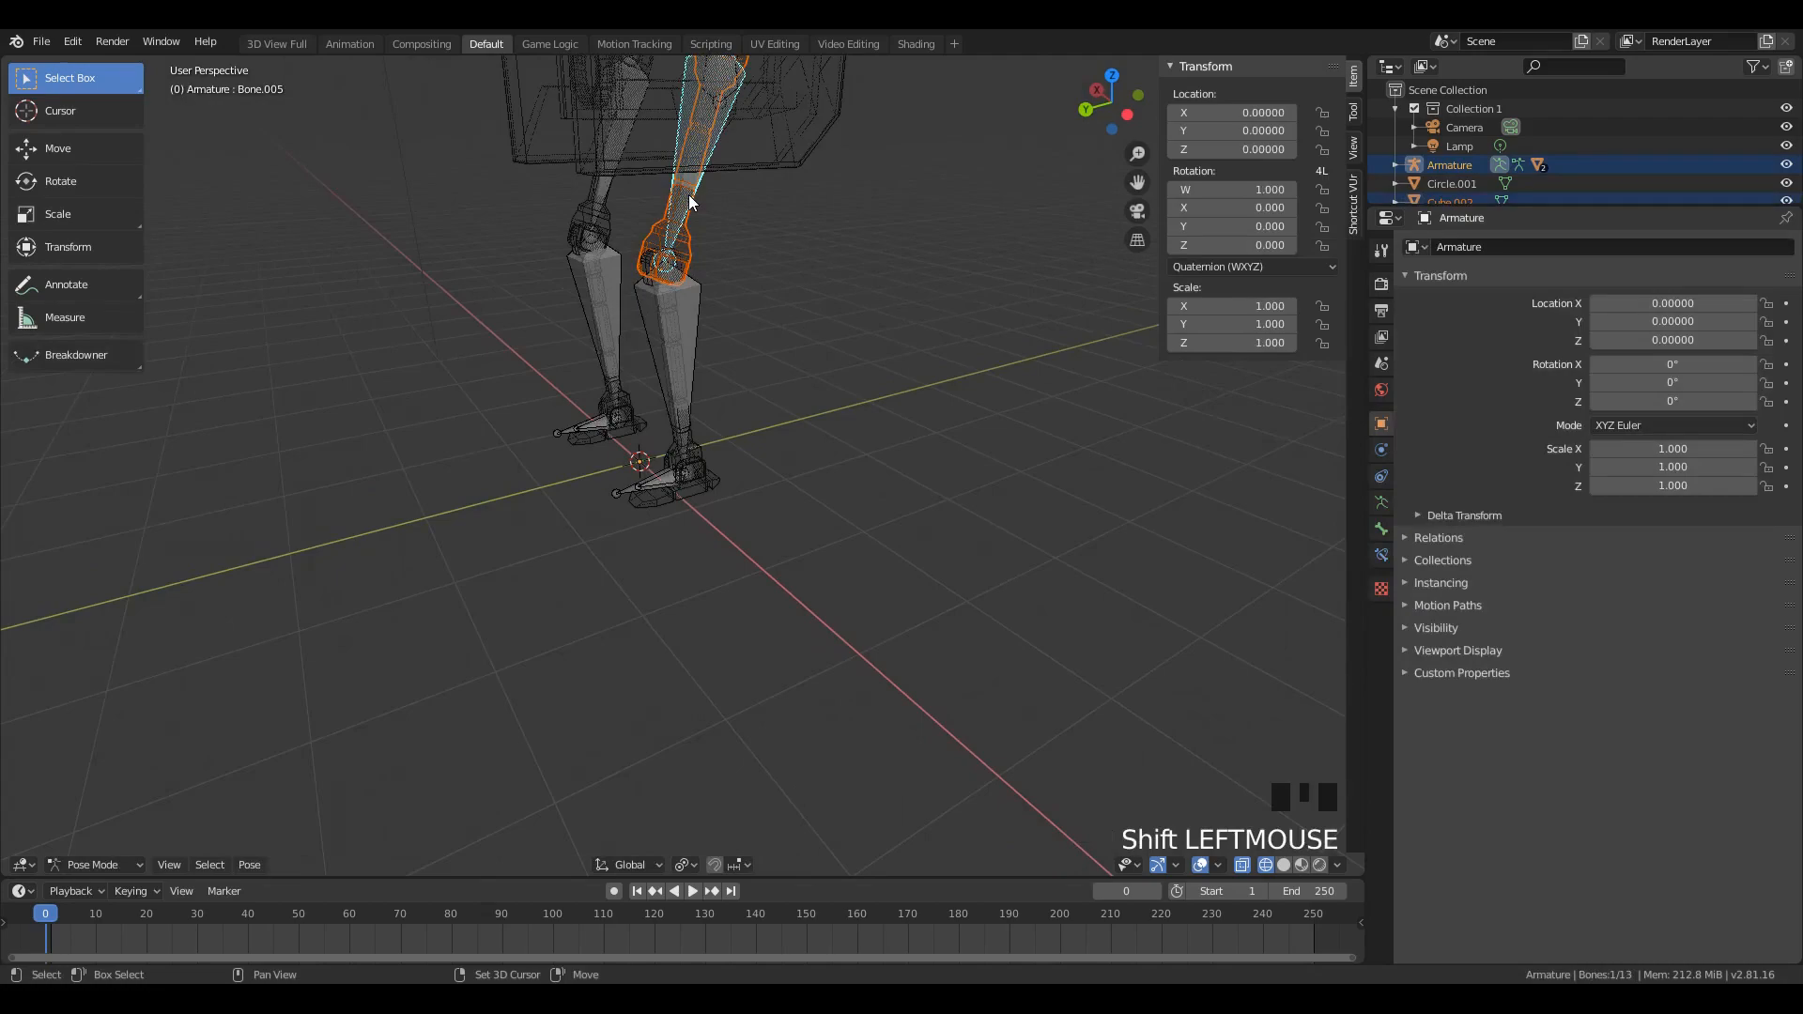
pyautogui.scroll(-5, 719, 258)
pyautogui.press('KP_Decimal')
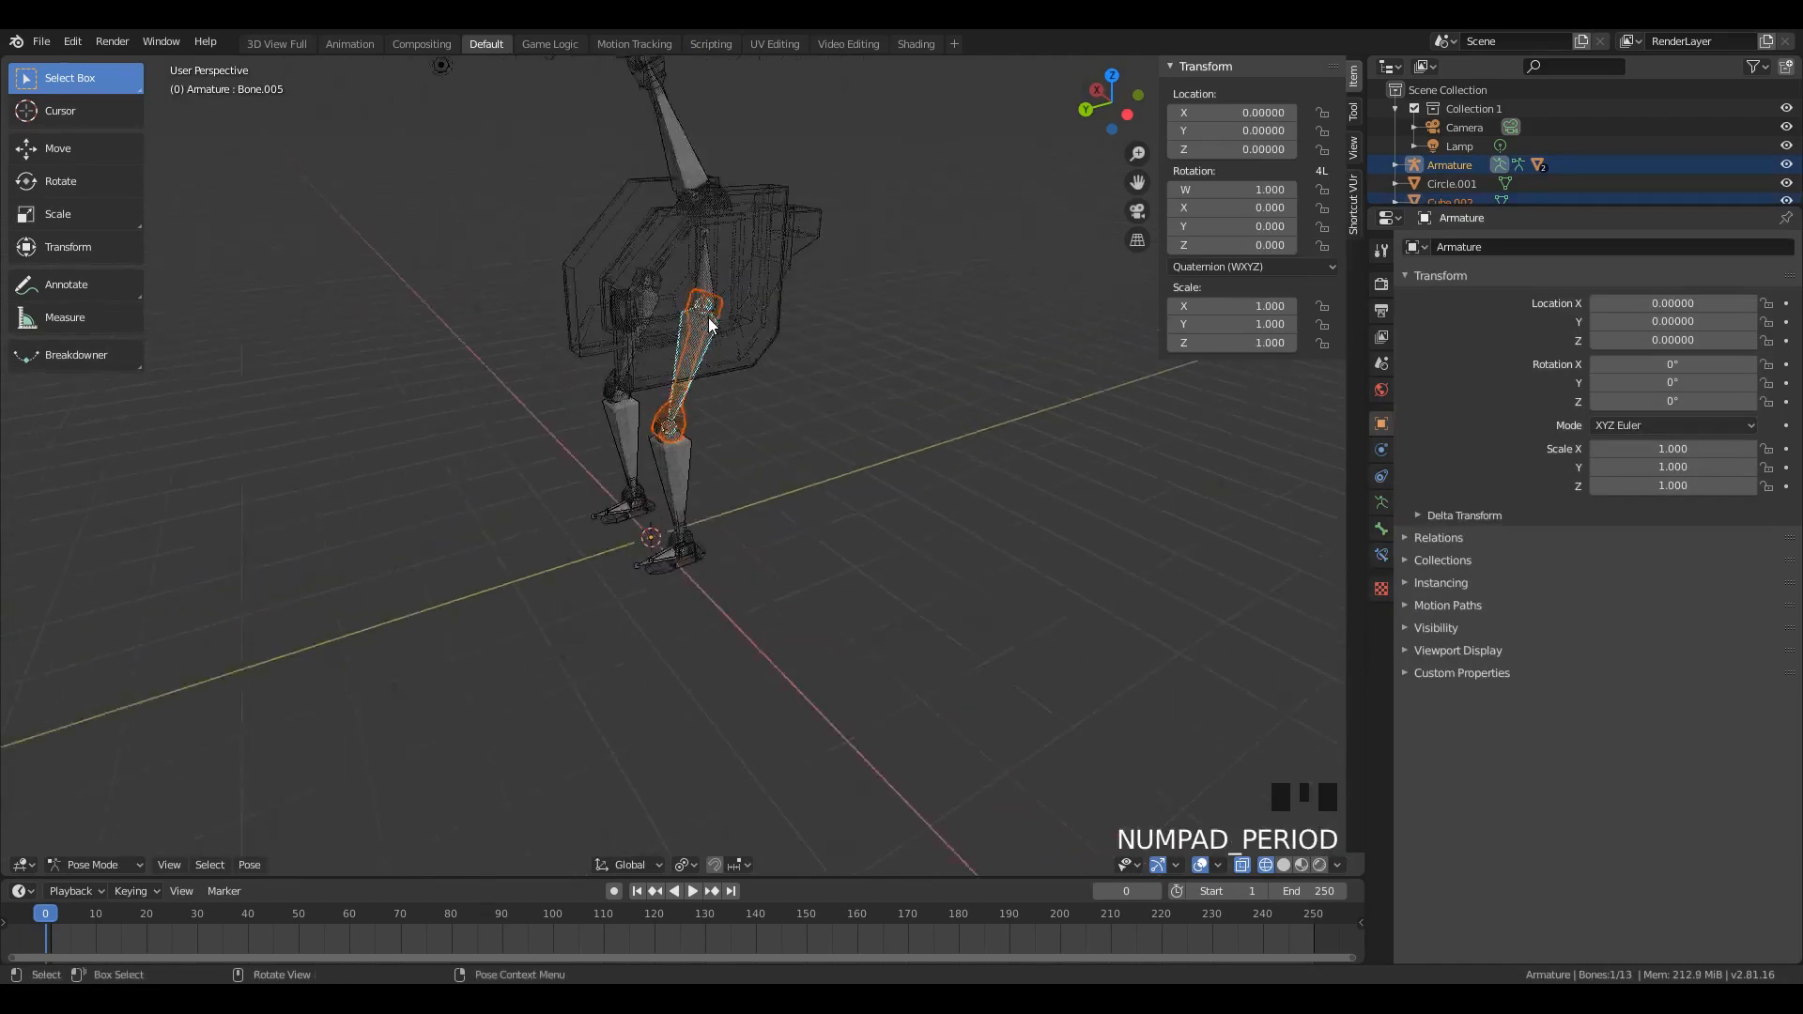
pyautogui.moveTo(850, 544); pyautogui.dragTo(855, 499, button='middle')
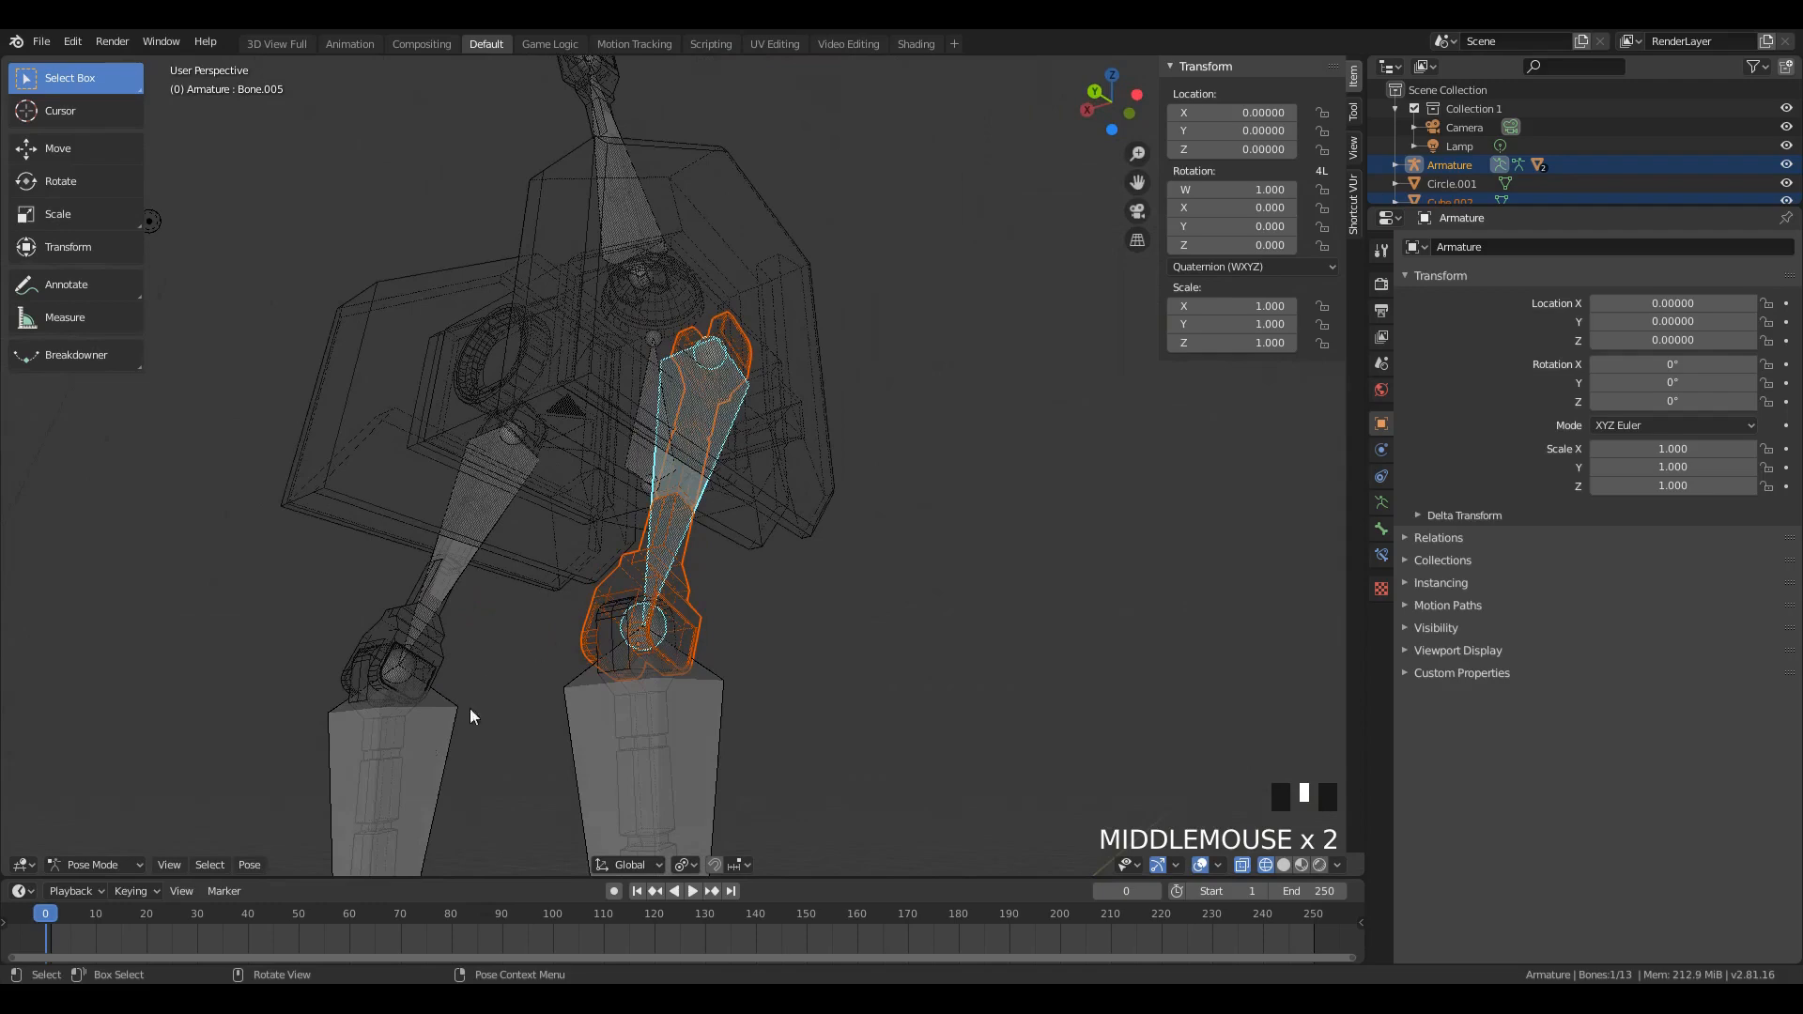
pyautogui.moveTo(716, 560); pyautogui.dragTo(447, 584, button='middle')
pyautogui.hotkey('ctrl', 'p')
pyautogui.click(691, 518)
# Step: Select the upper leg mesh Cube.005 on the positive X side for parenting to its bone
pyautogui.click(381, 518)
pyautogui.click(374, 595)
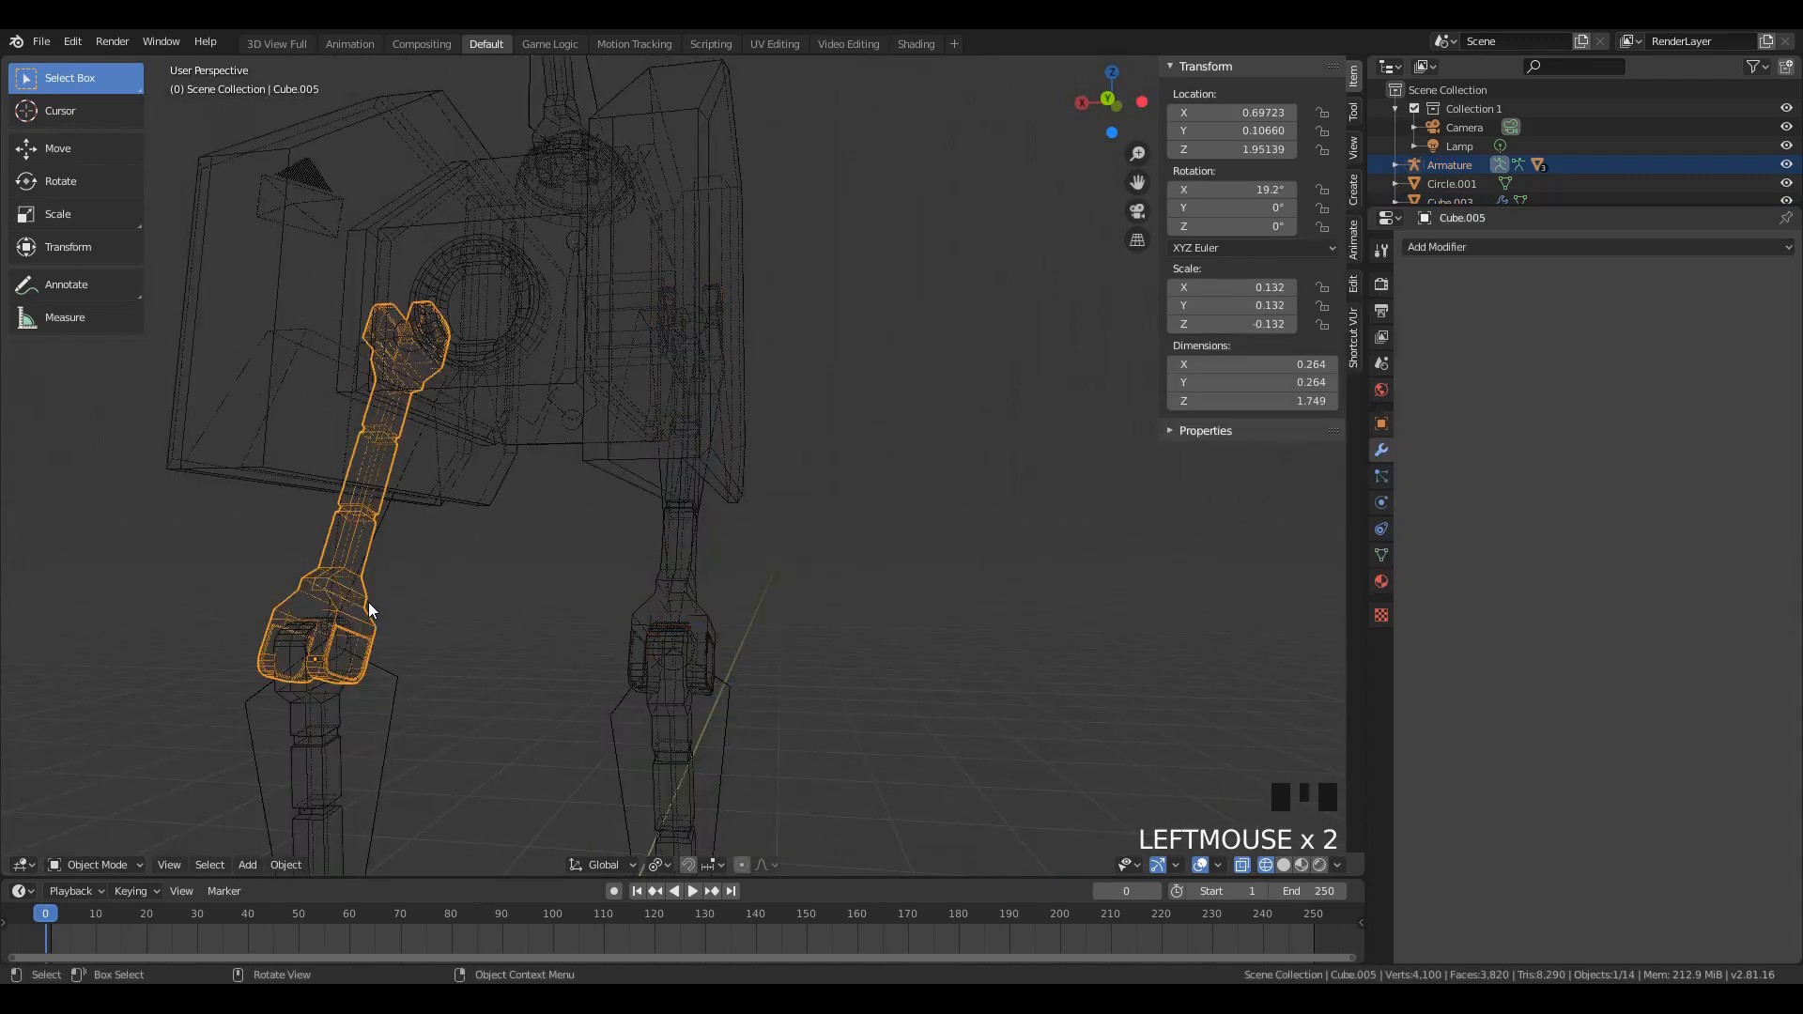
# Step: Parent the upper-leg mesh Cube.005 to the thigh bone Bone.009 with the Bone option
pyautogui.keyDown('shift'); pyautogui.click(365, 512); pyautogui.keyUp('shift')
pyautogui.click(369, 612)
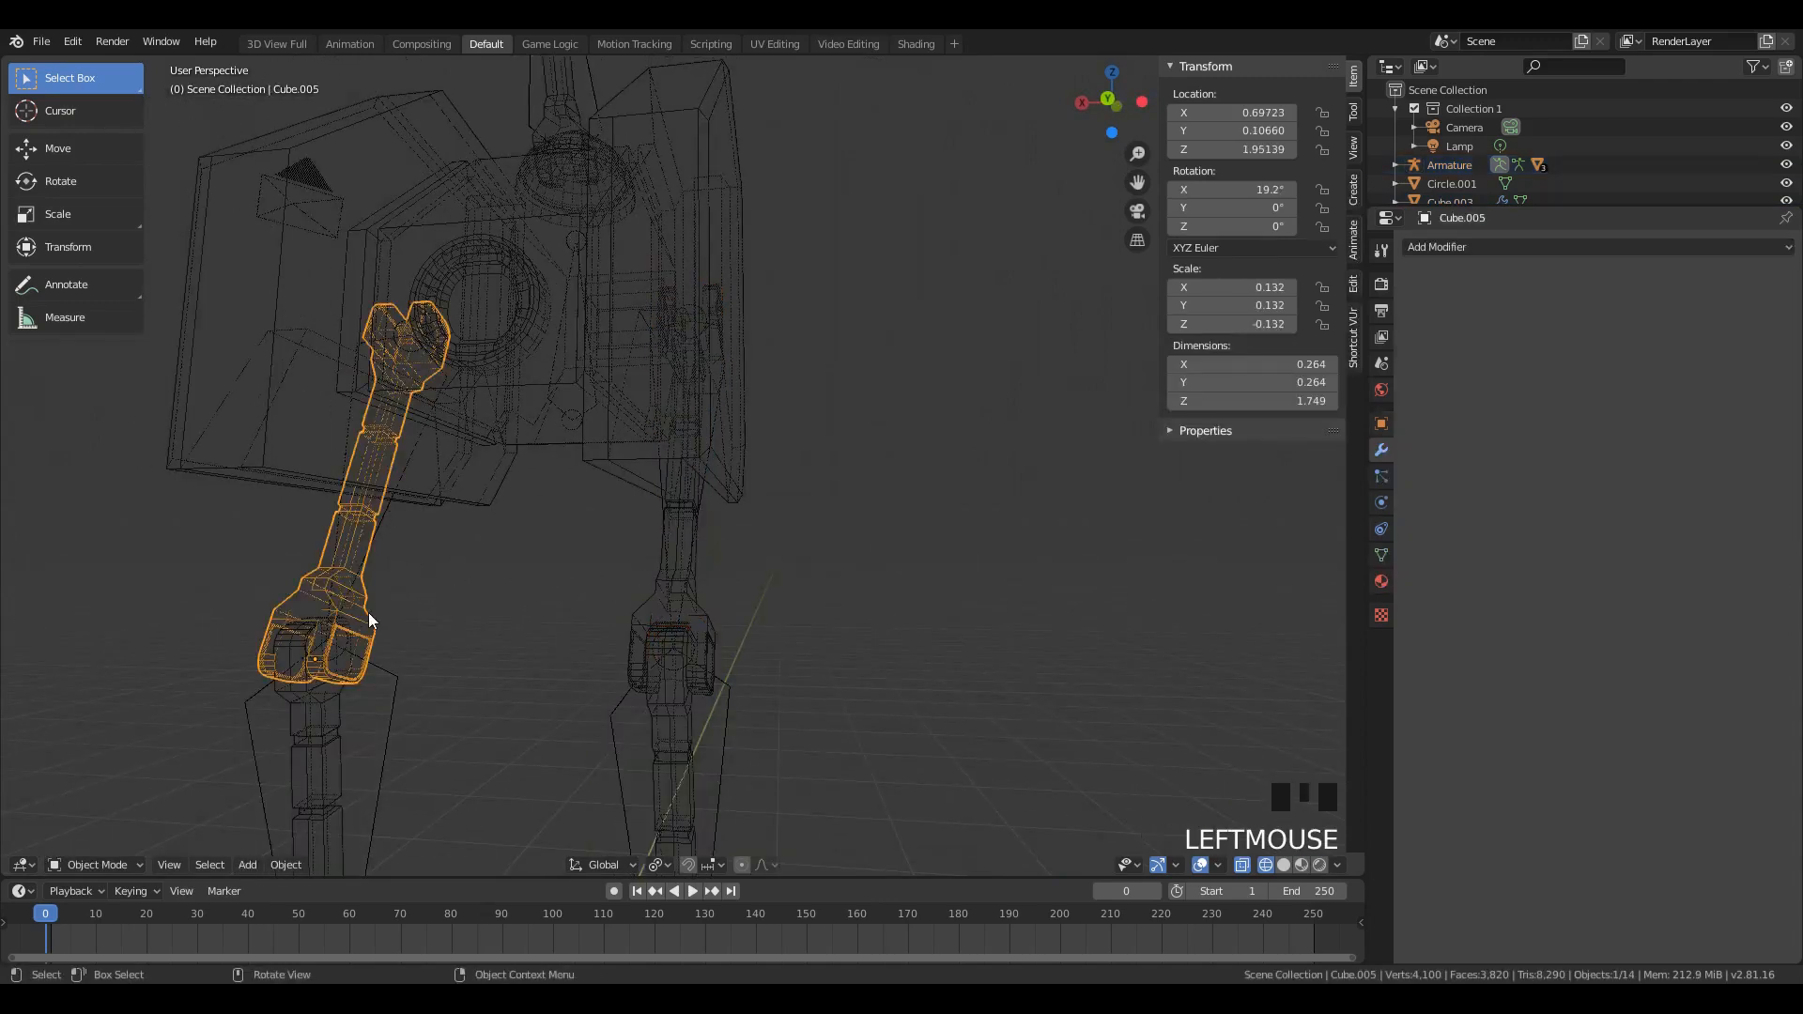
pyautogui.keyDown('shift'); pyautogui.click(386, 503); pyautogui.keyUp('shift')
pyautogui.hotkey('ctrl', 'p')
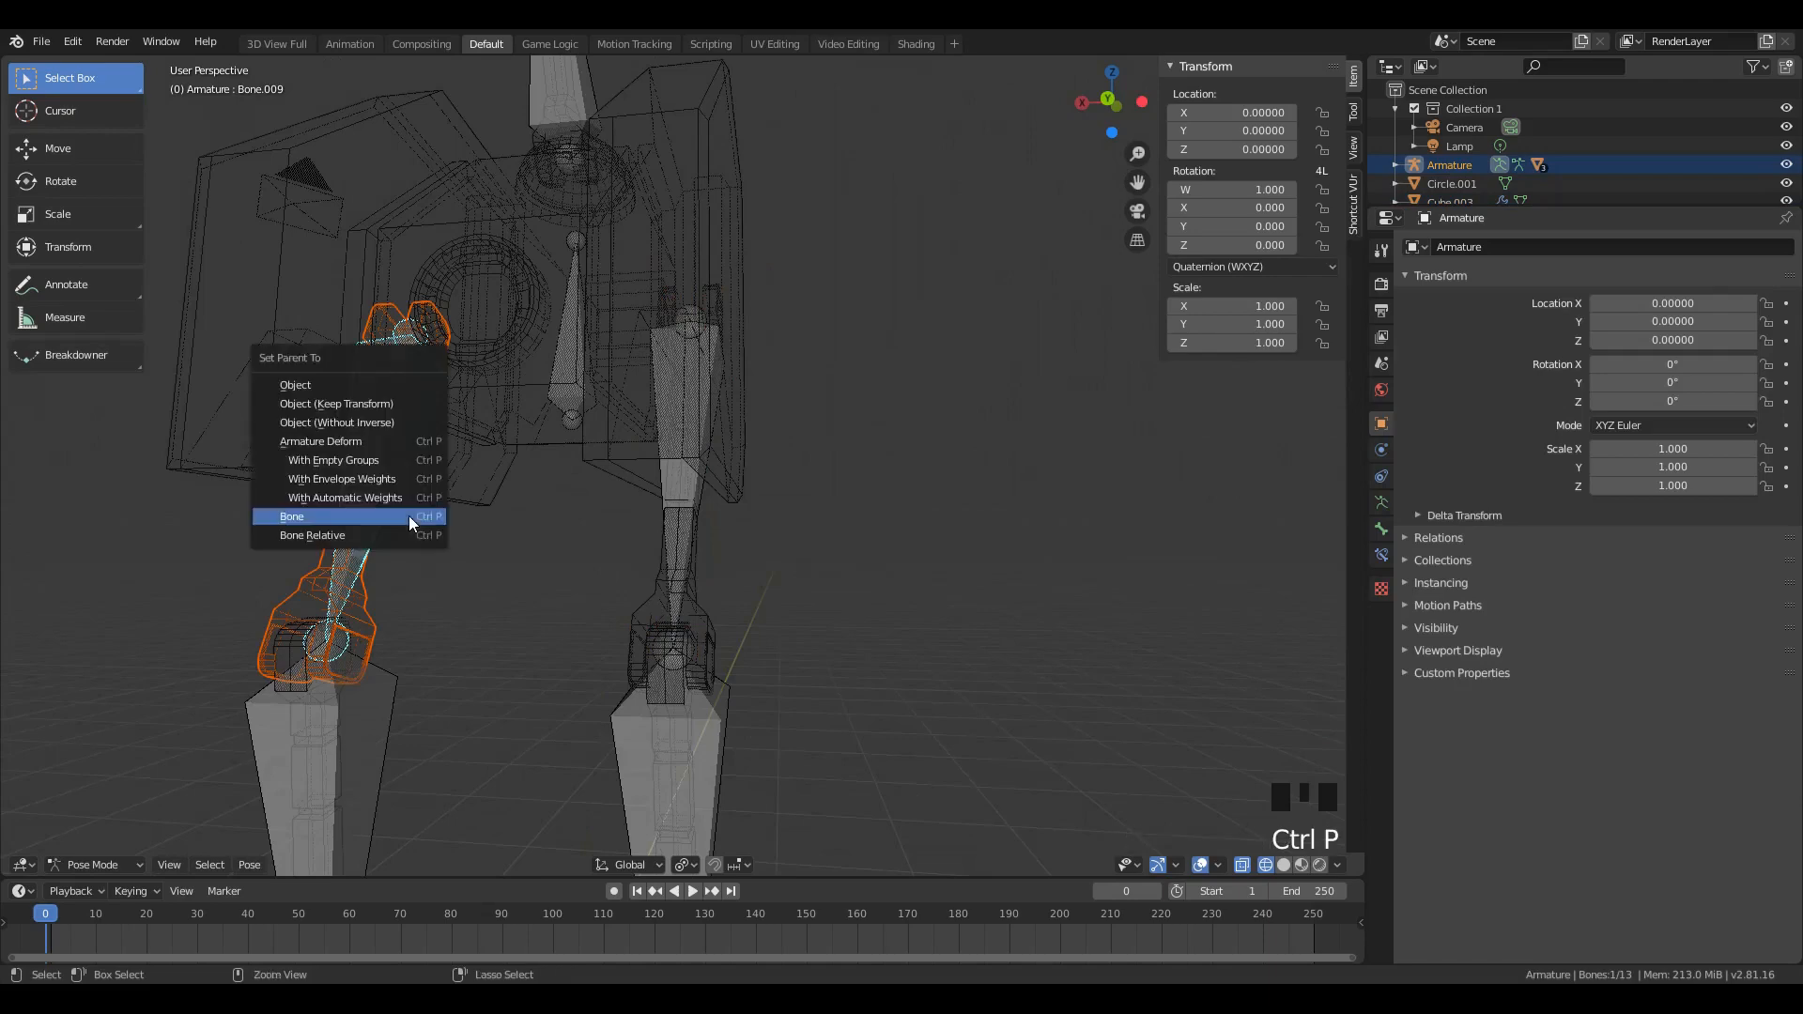
pyautogui.click(408, 516)
pyautogui.scroll(-3, 430, 744)
pyautogui.moveTo(431, 745); pyautogui.dragTo(288, 826, button='middle')
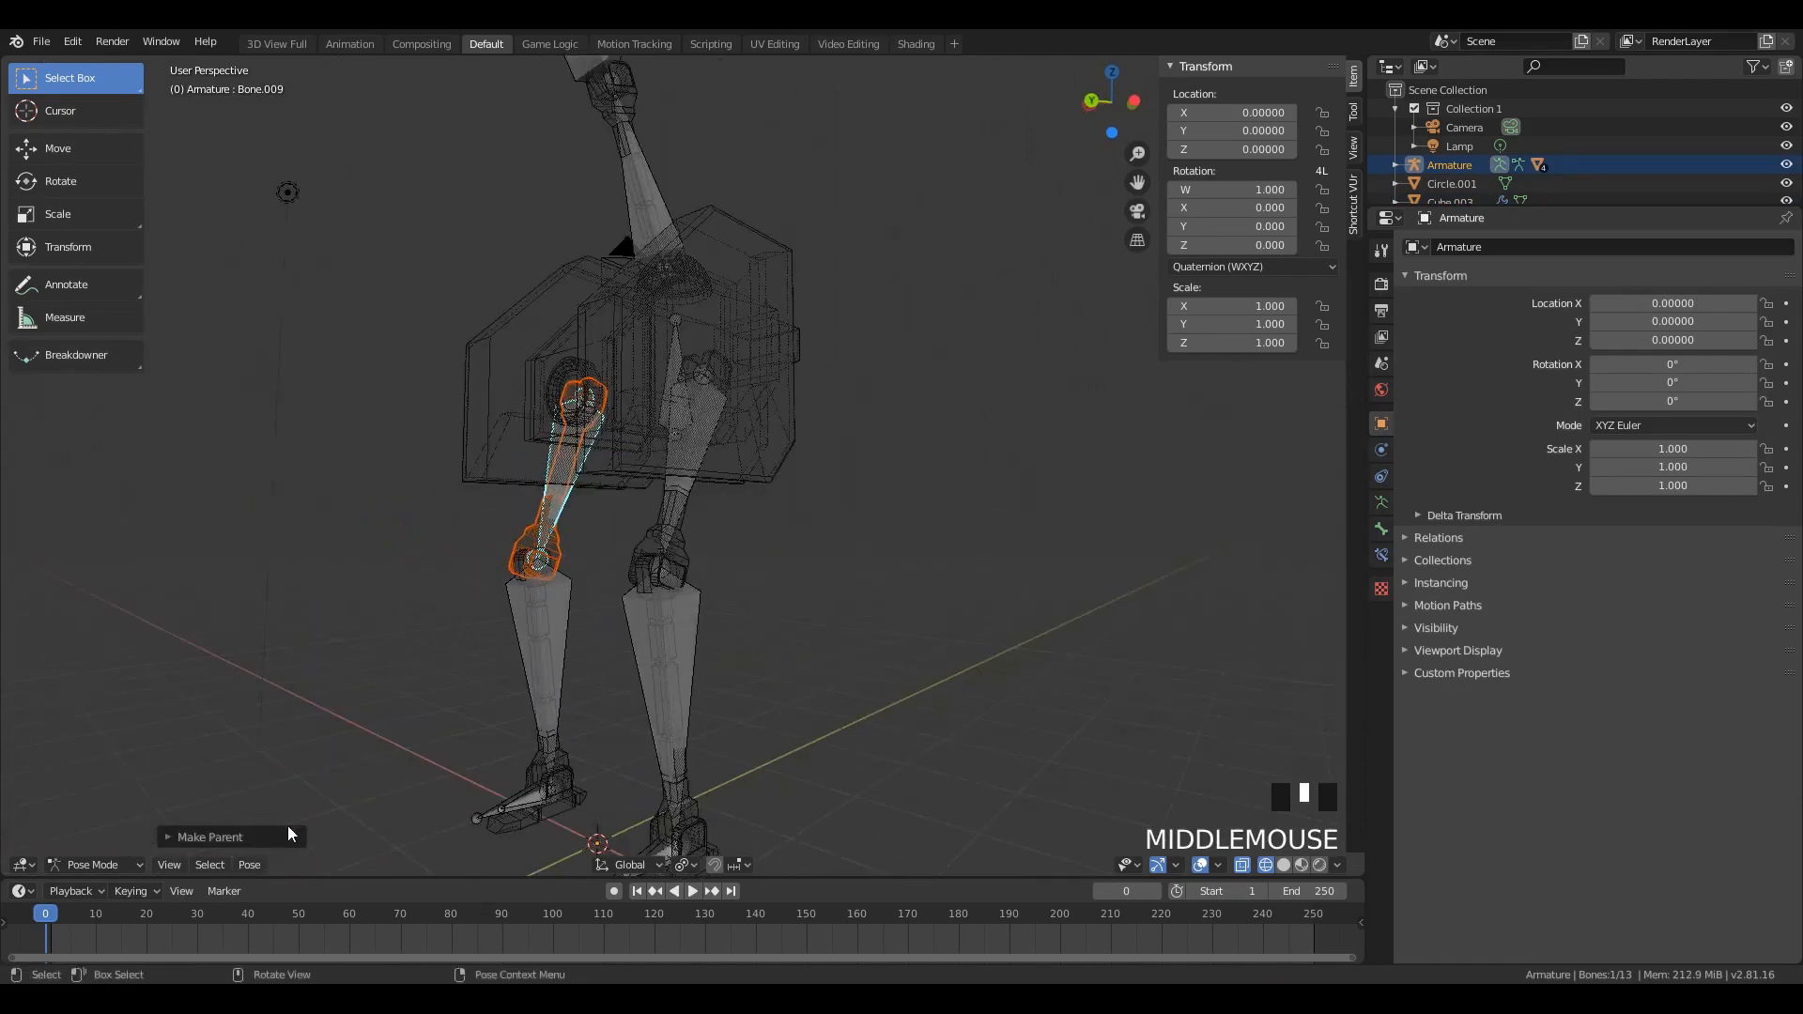
pyautogui.click(175, 838)
pyautogui.click(154, 797)
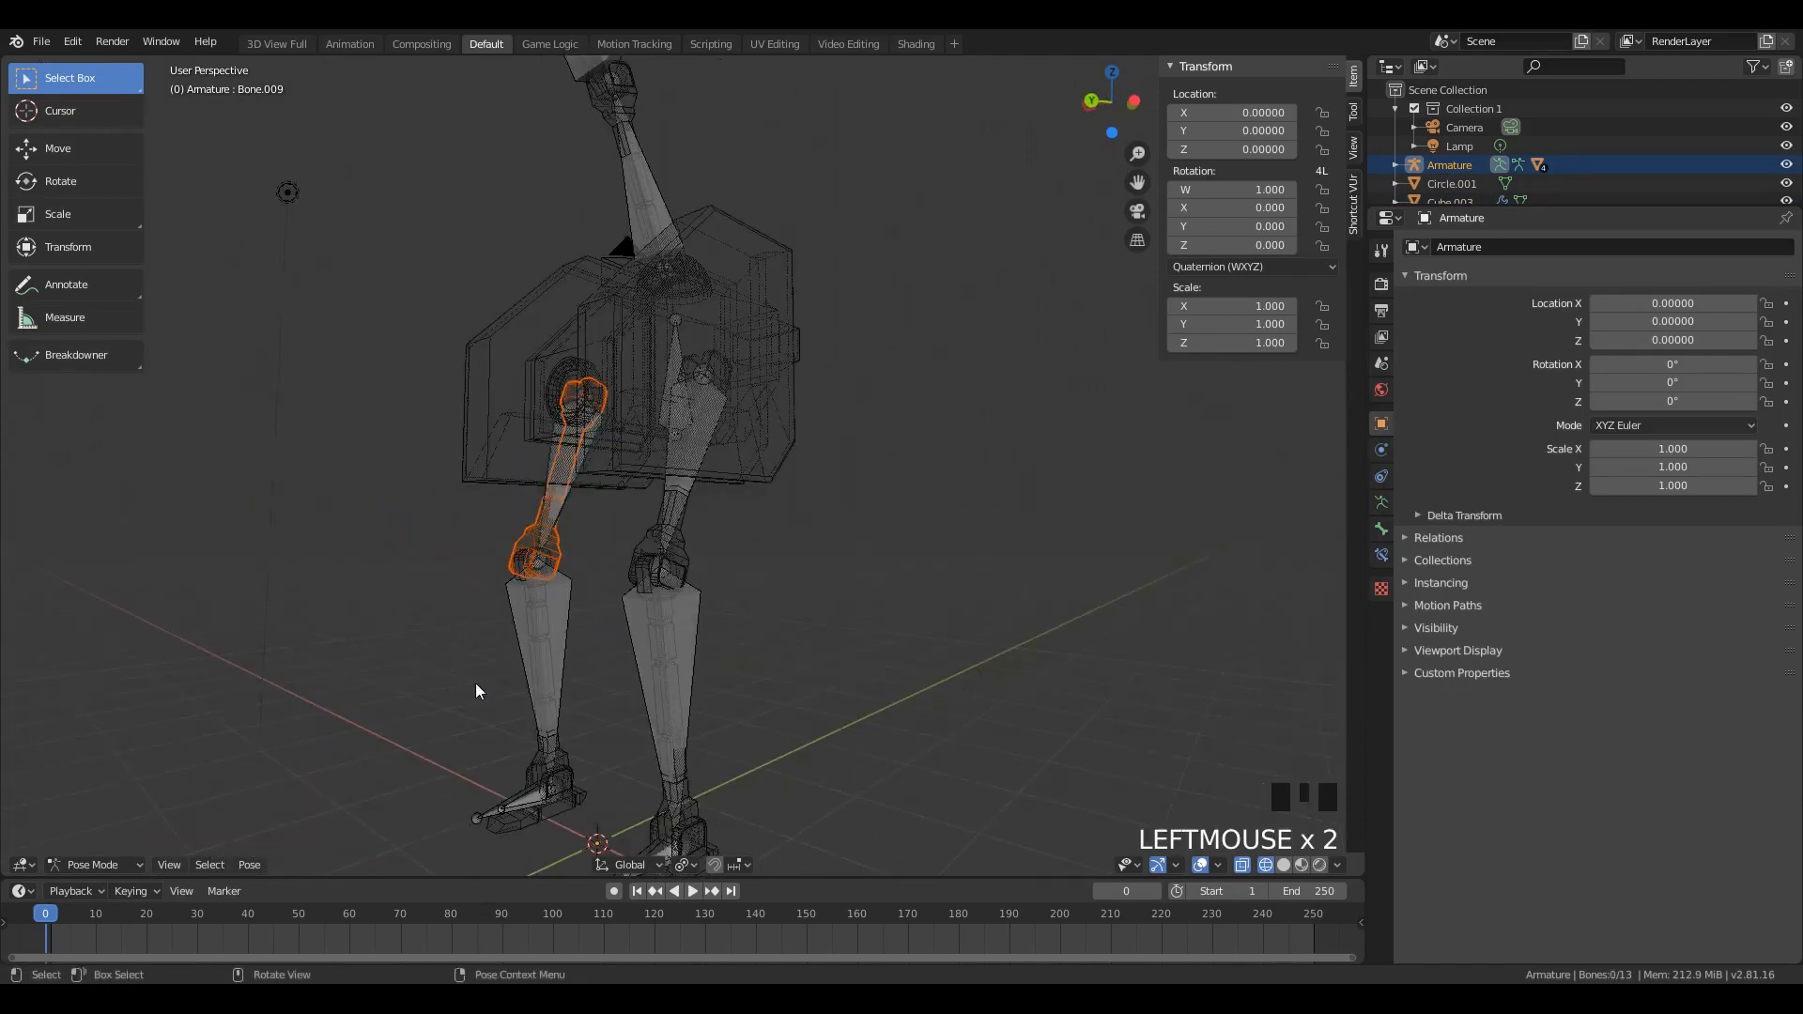
# Step: Parent the lower-leg mesh of the same leg to the shin bone Bone.010 with the Bone option
pyautogui.click(562, 740)
pyautogui.keyDown('shift'); pyautogui.click(577, 601); pyautogui.keyUp('shift')
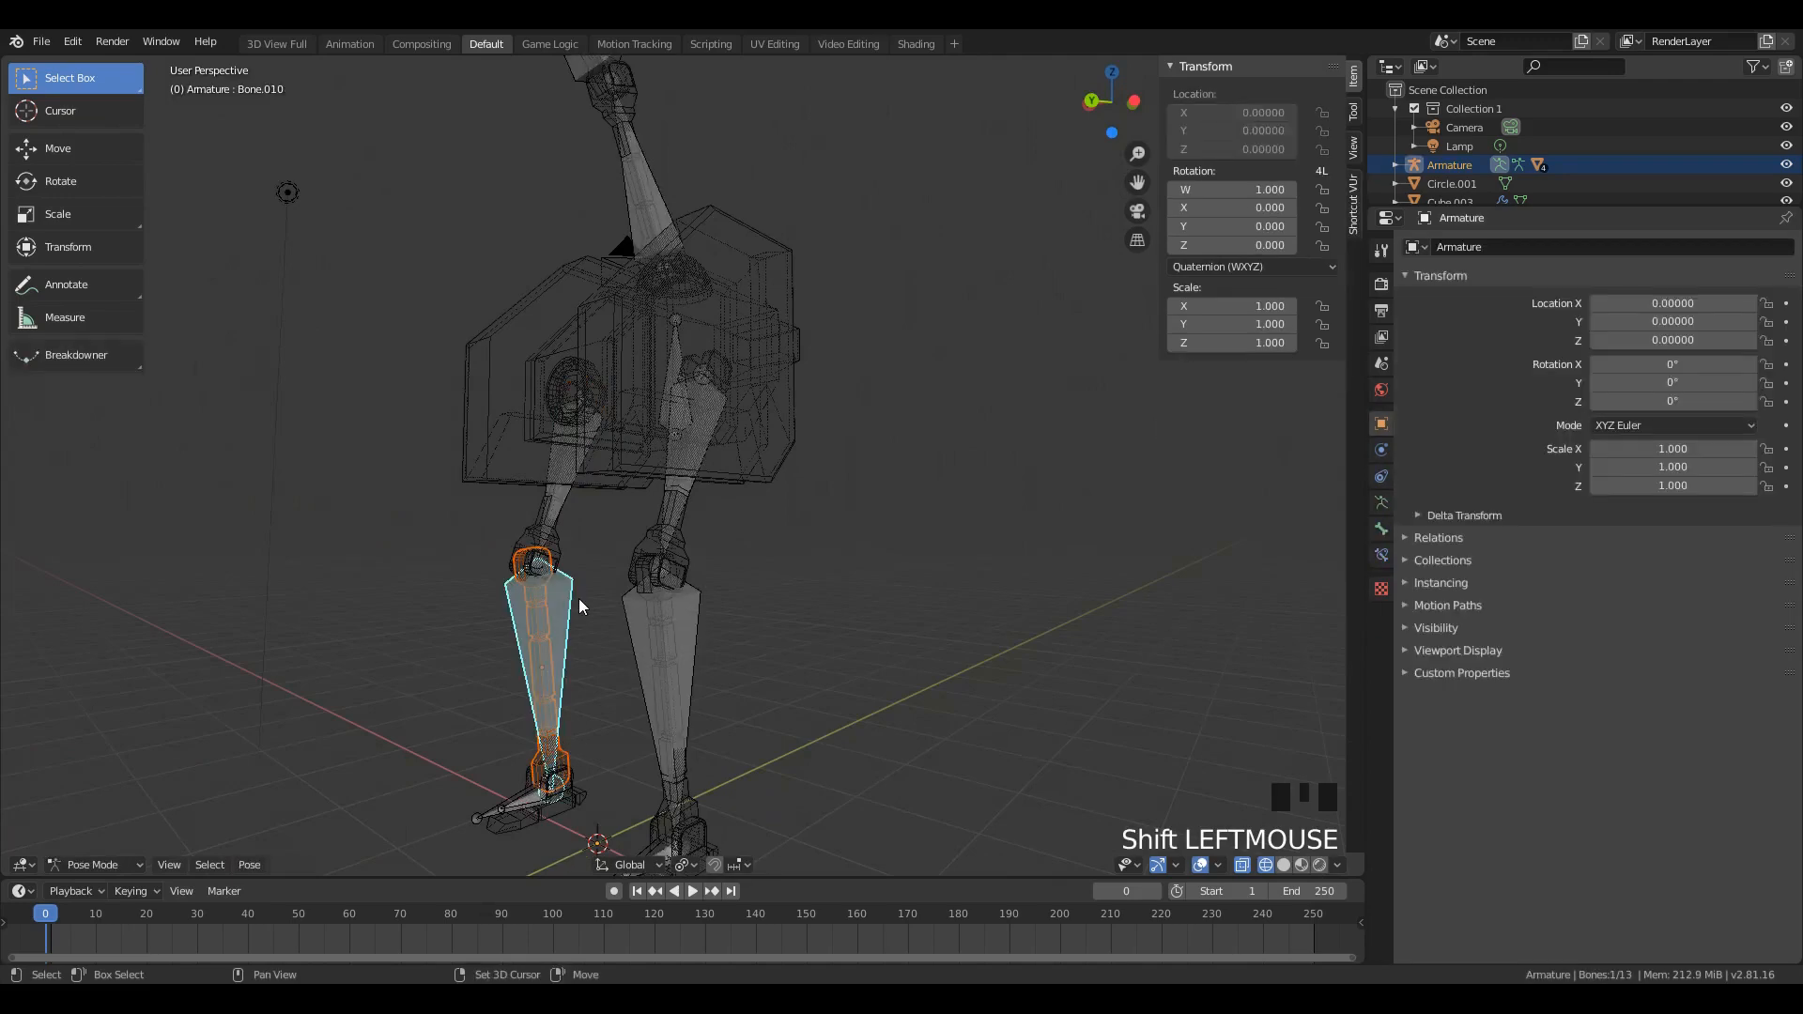
pyautogui.hotkey('ctrl', 'p')
pyautogui.click(565, 643)
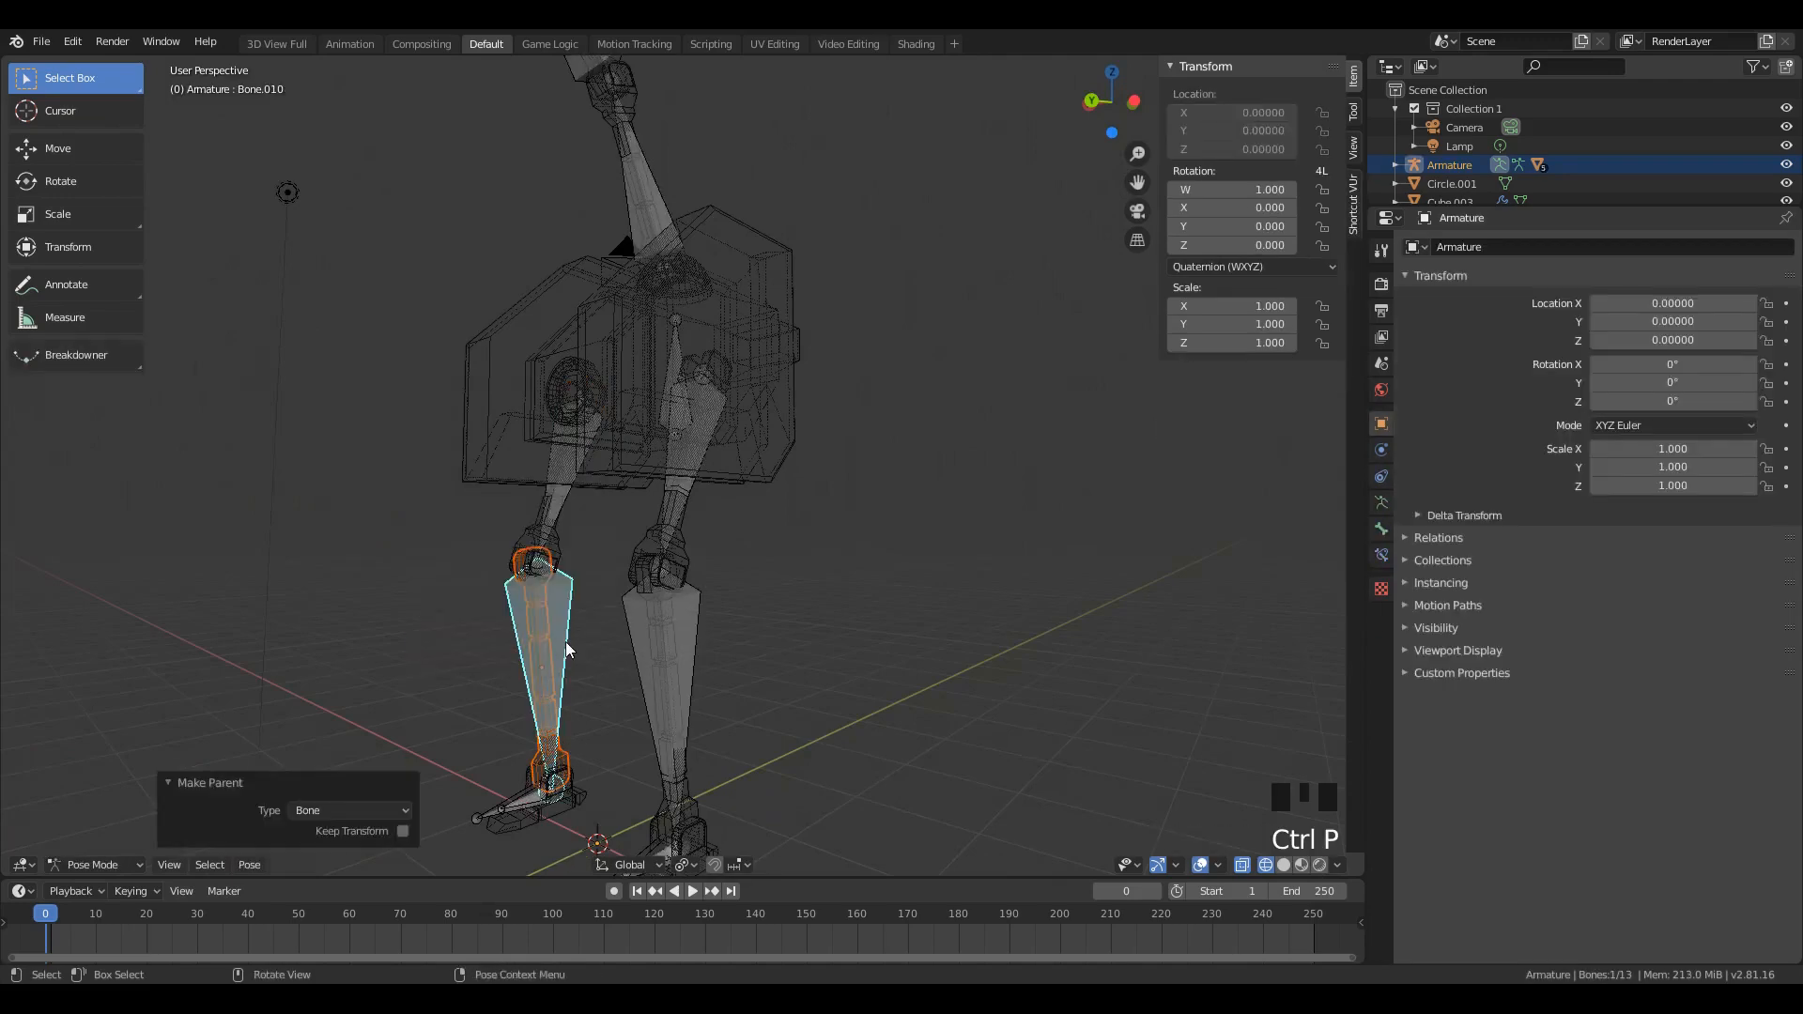
# Step: Parent the foot mesh Cube.003 to the foot bone Bone.011 with the Bone option
pyautogui.click(528, 798)
pyautogui.keyDown('shift'); pyautogui.click(533, 817); pyautogui.keyUp('shift')
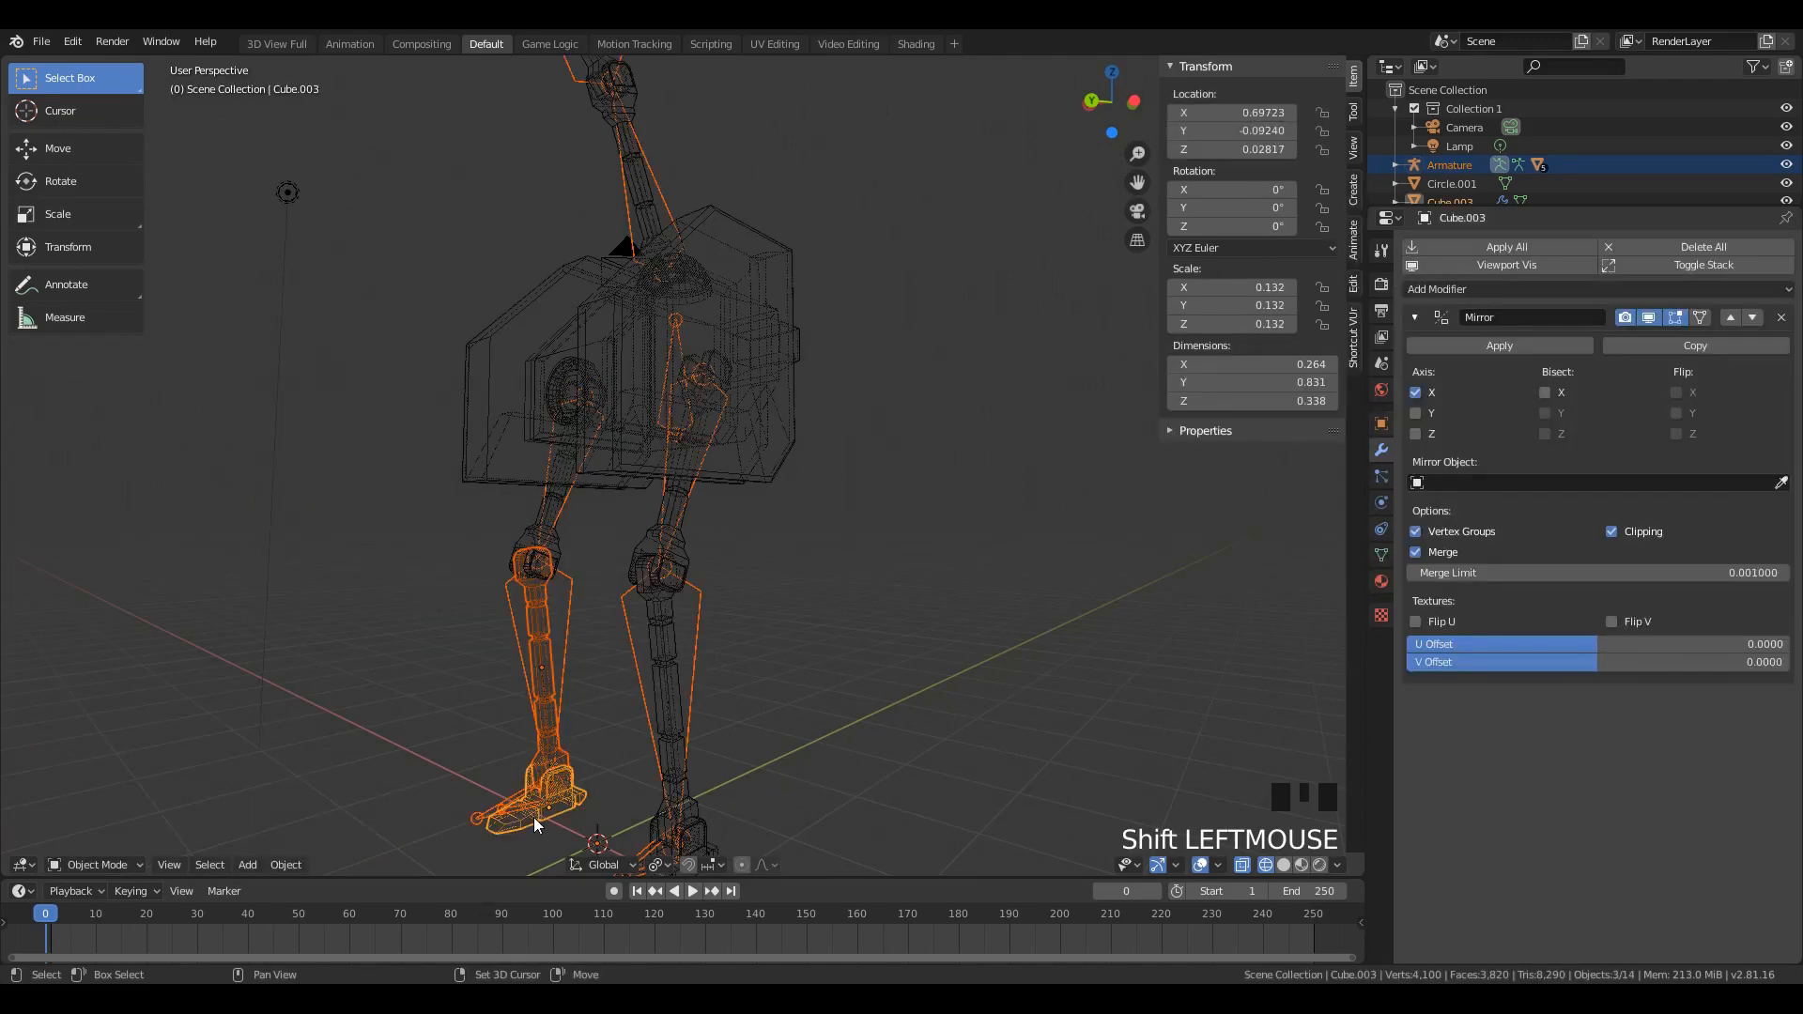
pyautogui.click(533, 817)
pyautogui.keyDown('shift'); pyautogui.click(525, 794); pyautogui.keyUp('shift')
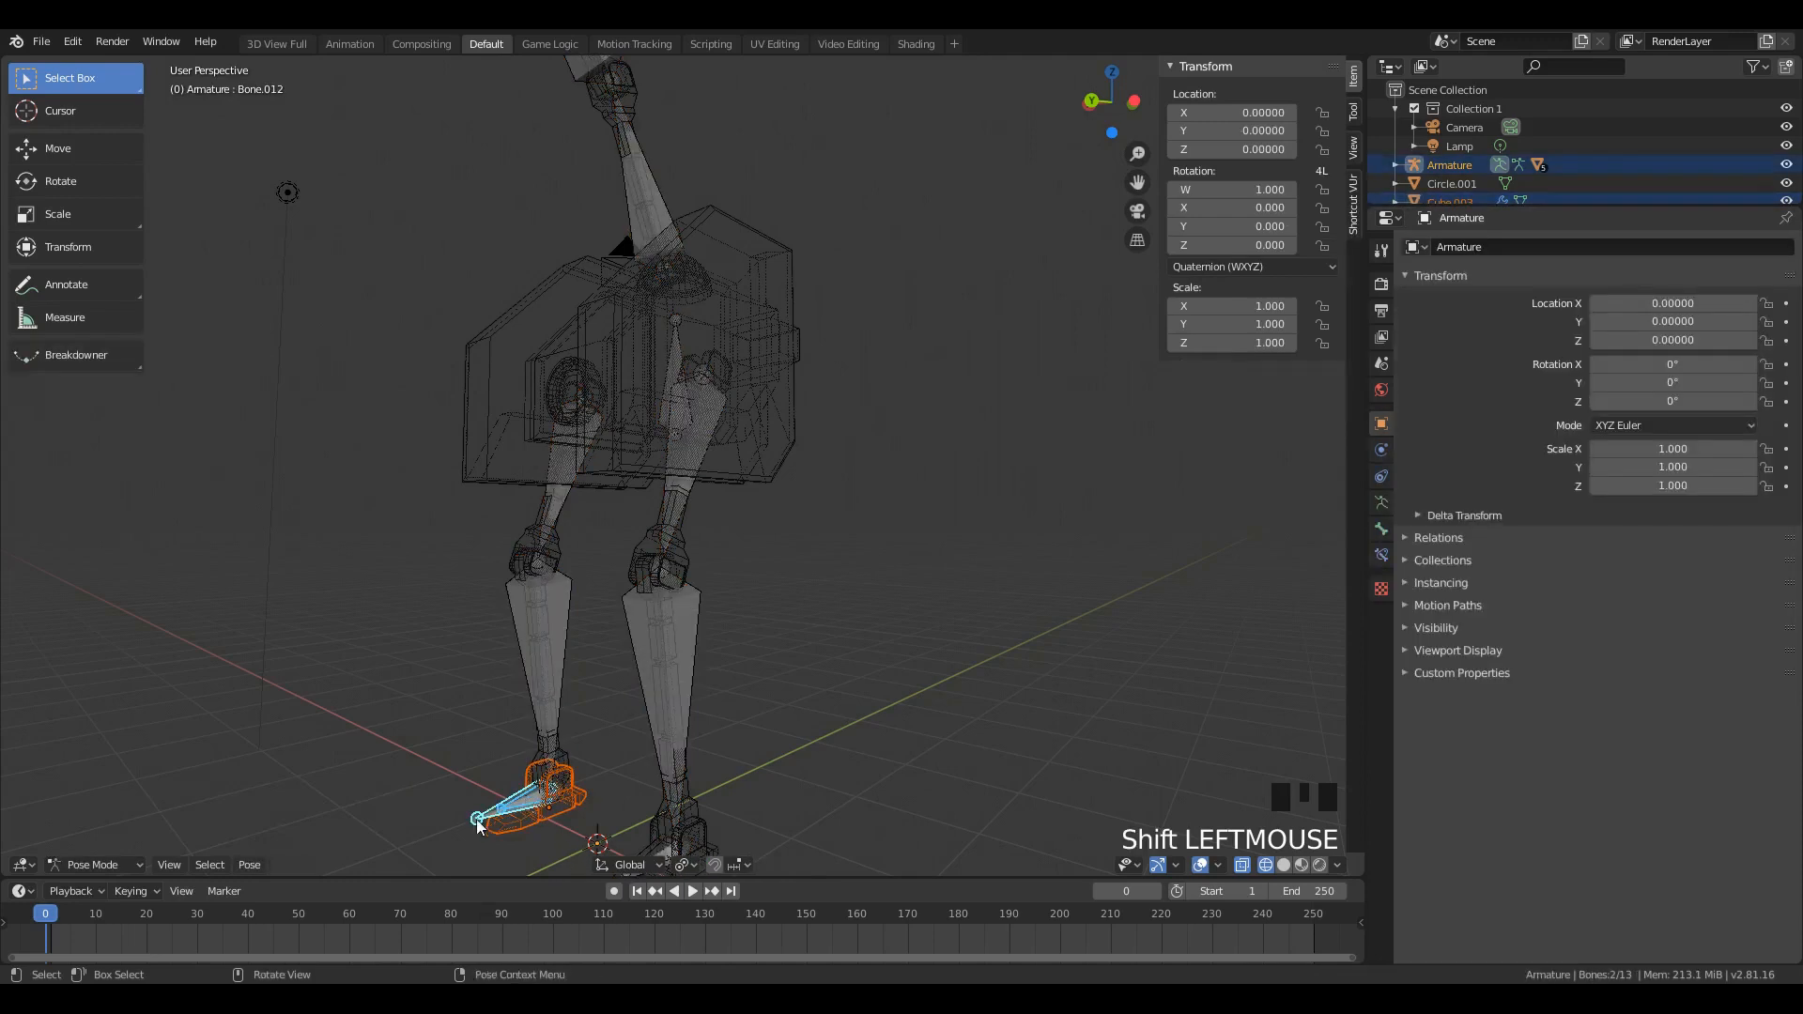
pyautogui.keyDown('shift'); pyautogui.click(474, 825); pyautogui.keyUp('shift')
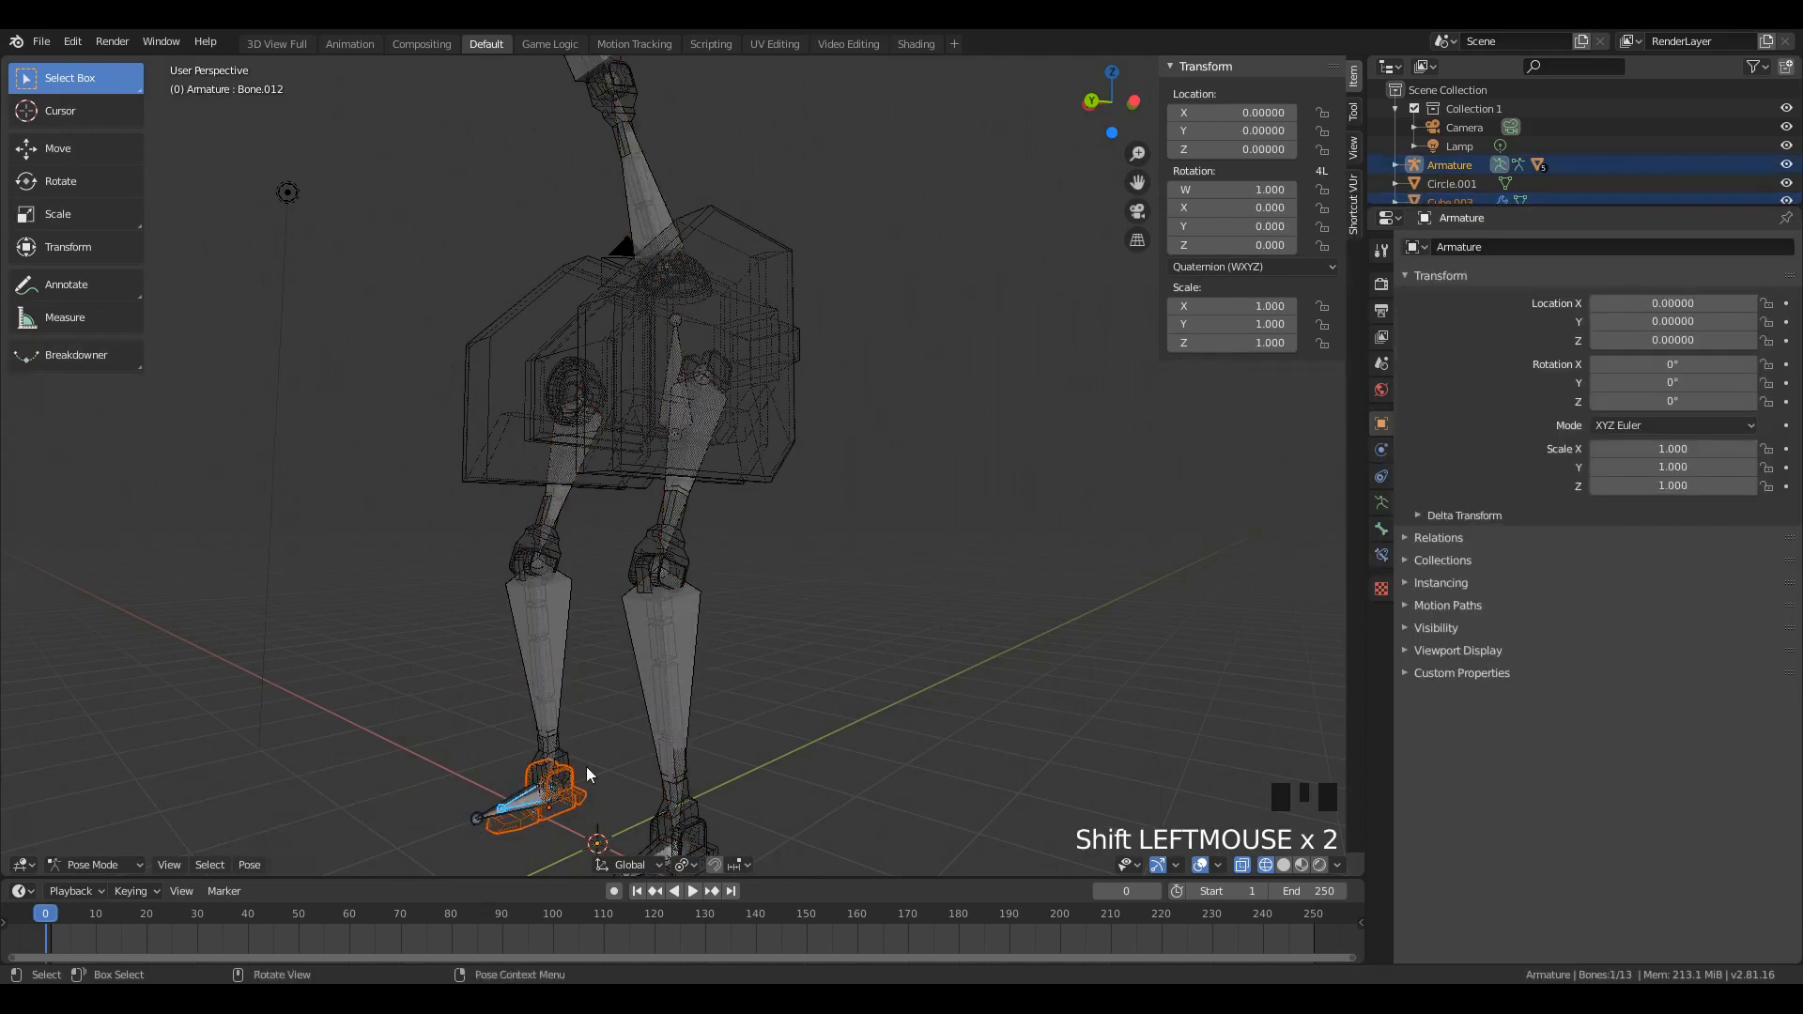
pyautogui.keyDown('shift'); pyautogui.click(533, 800); pyautogui.keyUp('shift')
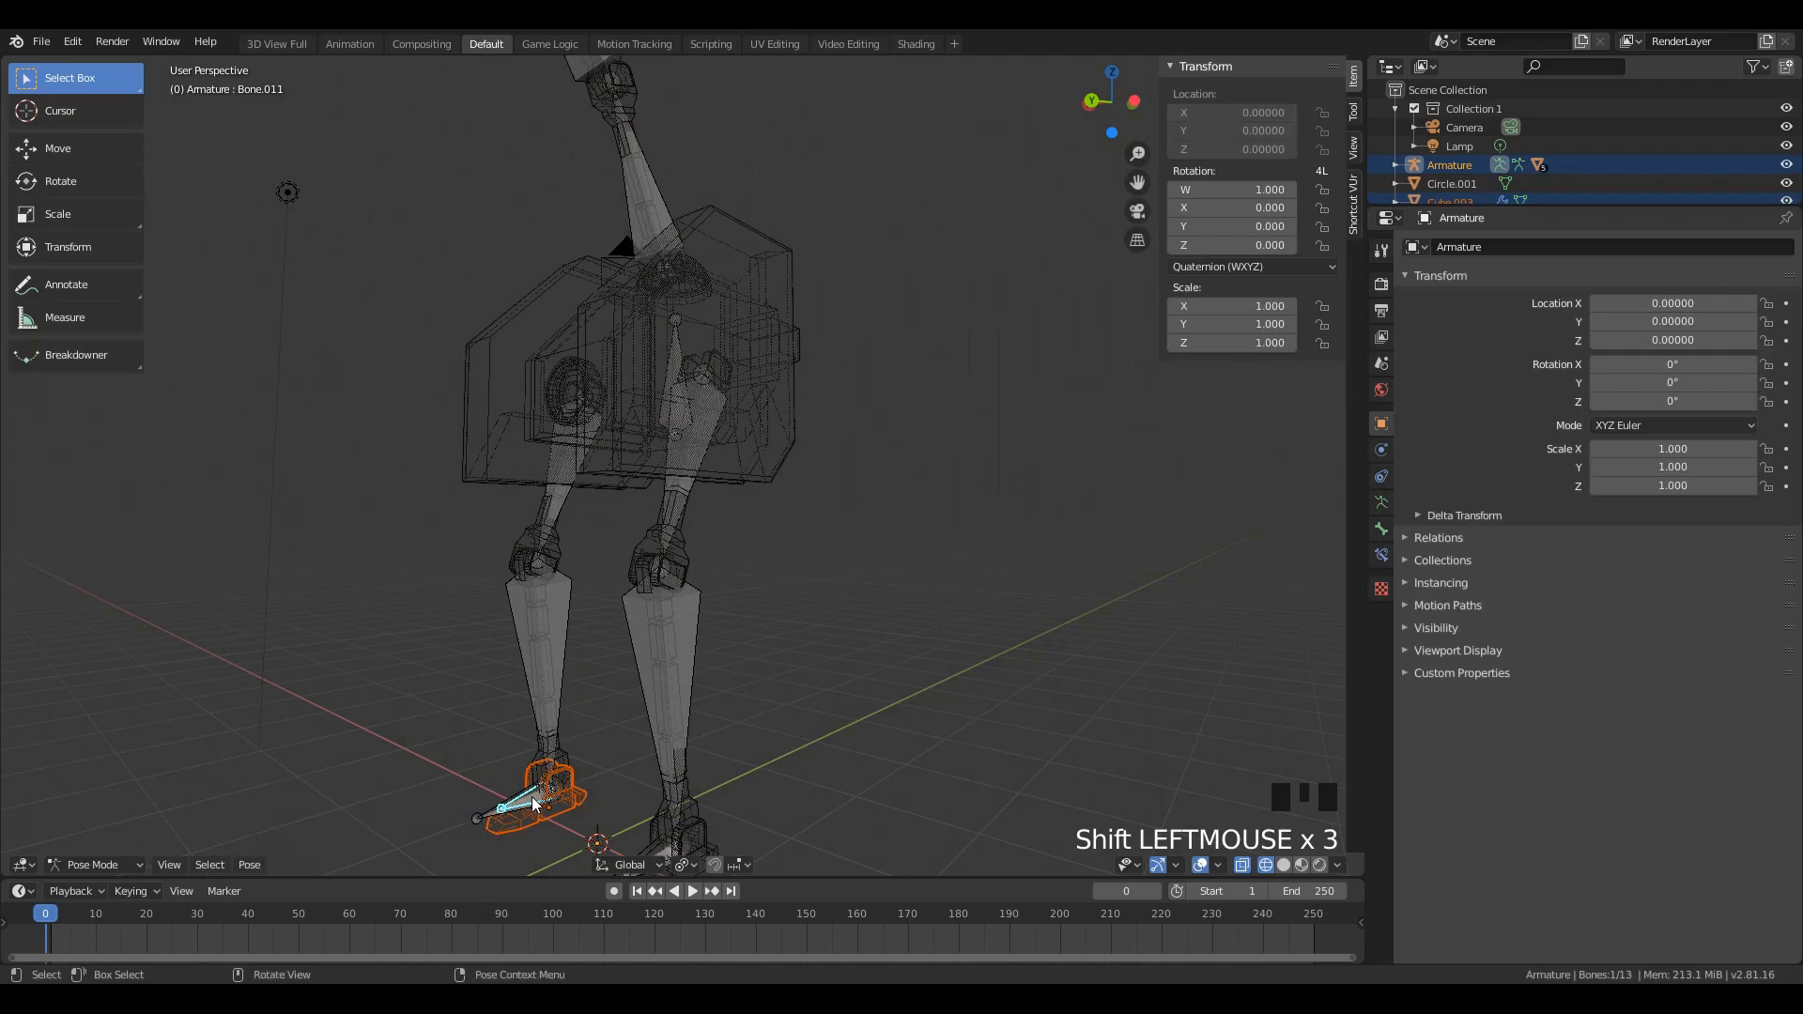
pyautogui.hotkey('ctrl', 'p')
pyautogui.click(533, 797)
# Step: Parent the robot's body mesh to the central body bone with the Bone option
pyautogui.scroll(-2, 682, 269)
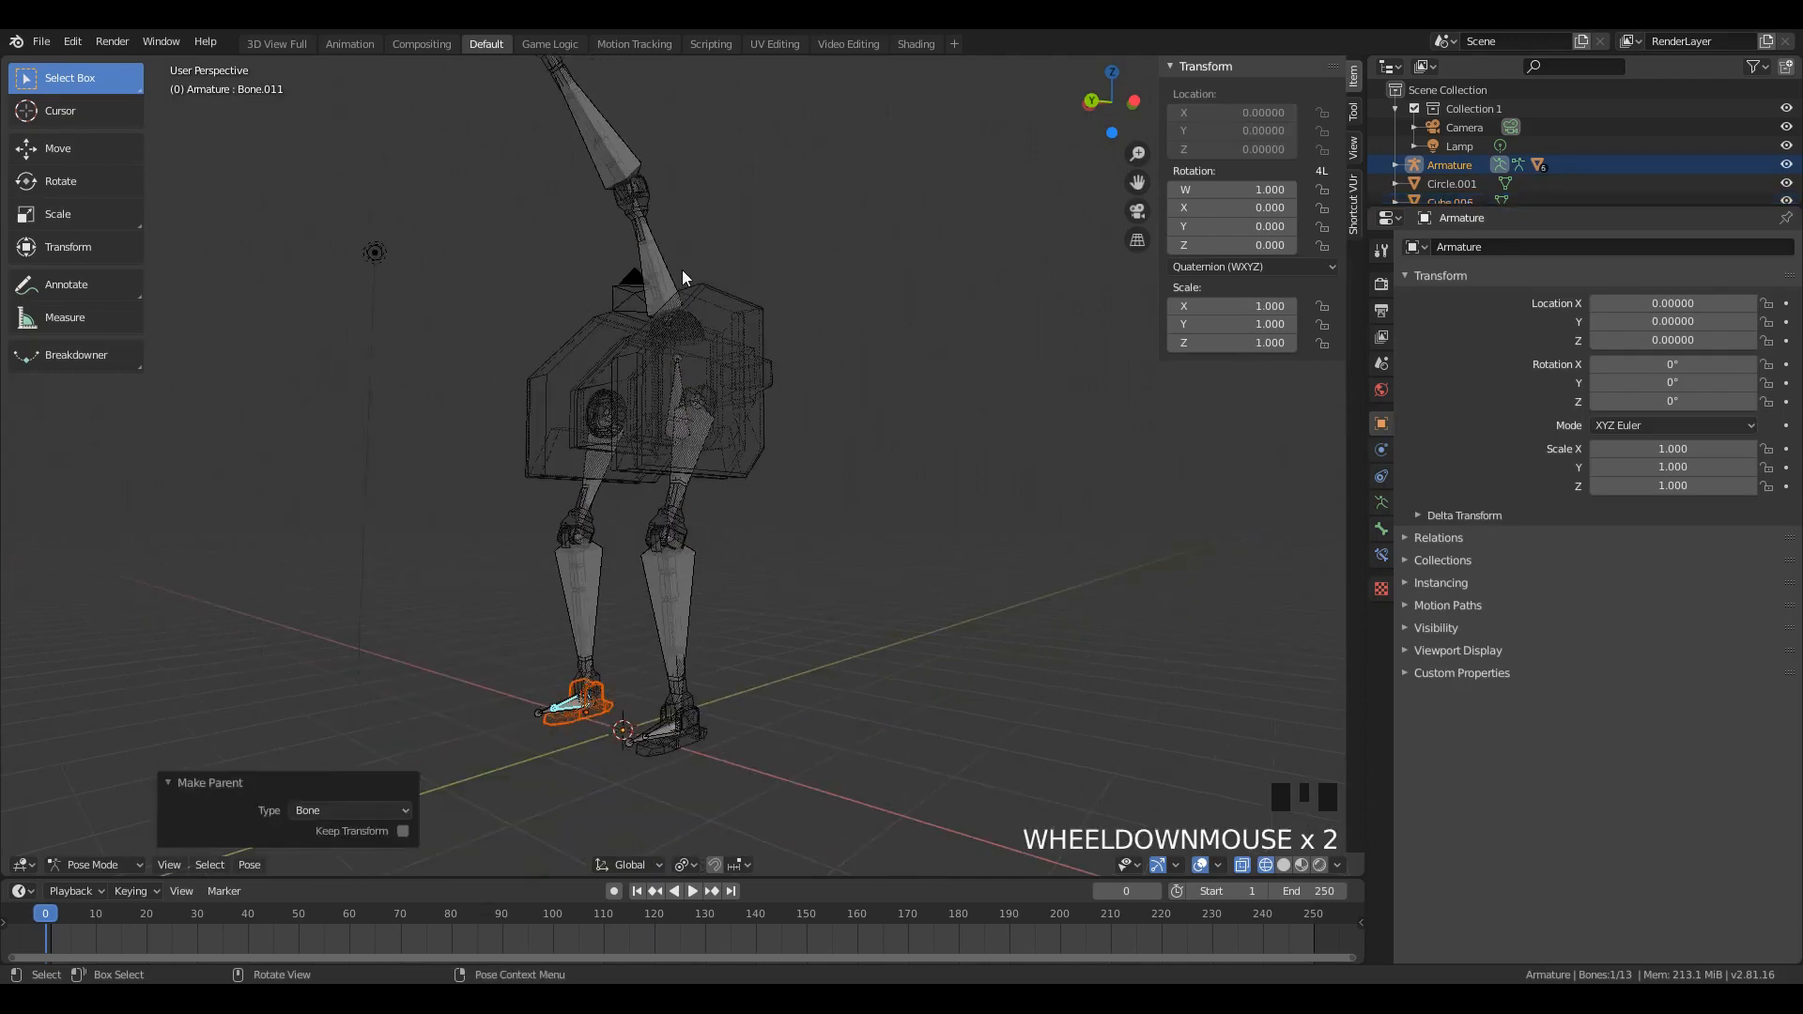
pyautogui.click(690, 361)
pyautogui.keyDown('shift'); pyautogui.click(679, 380); pyautogui.keyUp('shift')
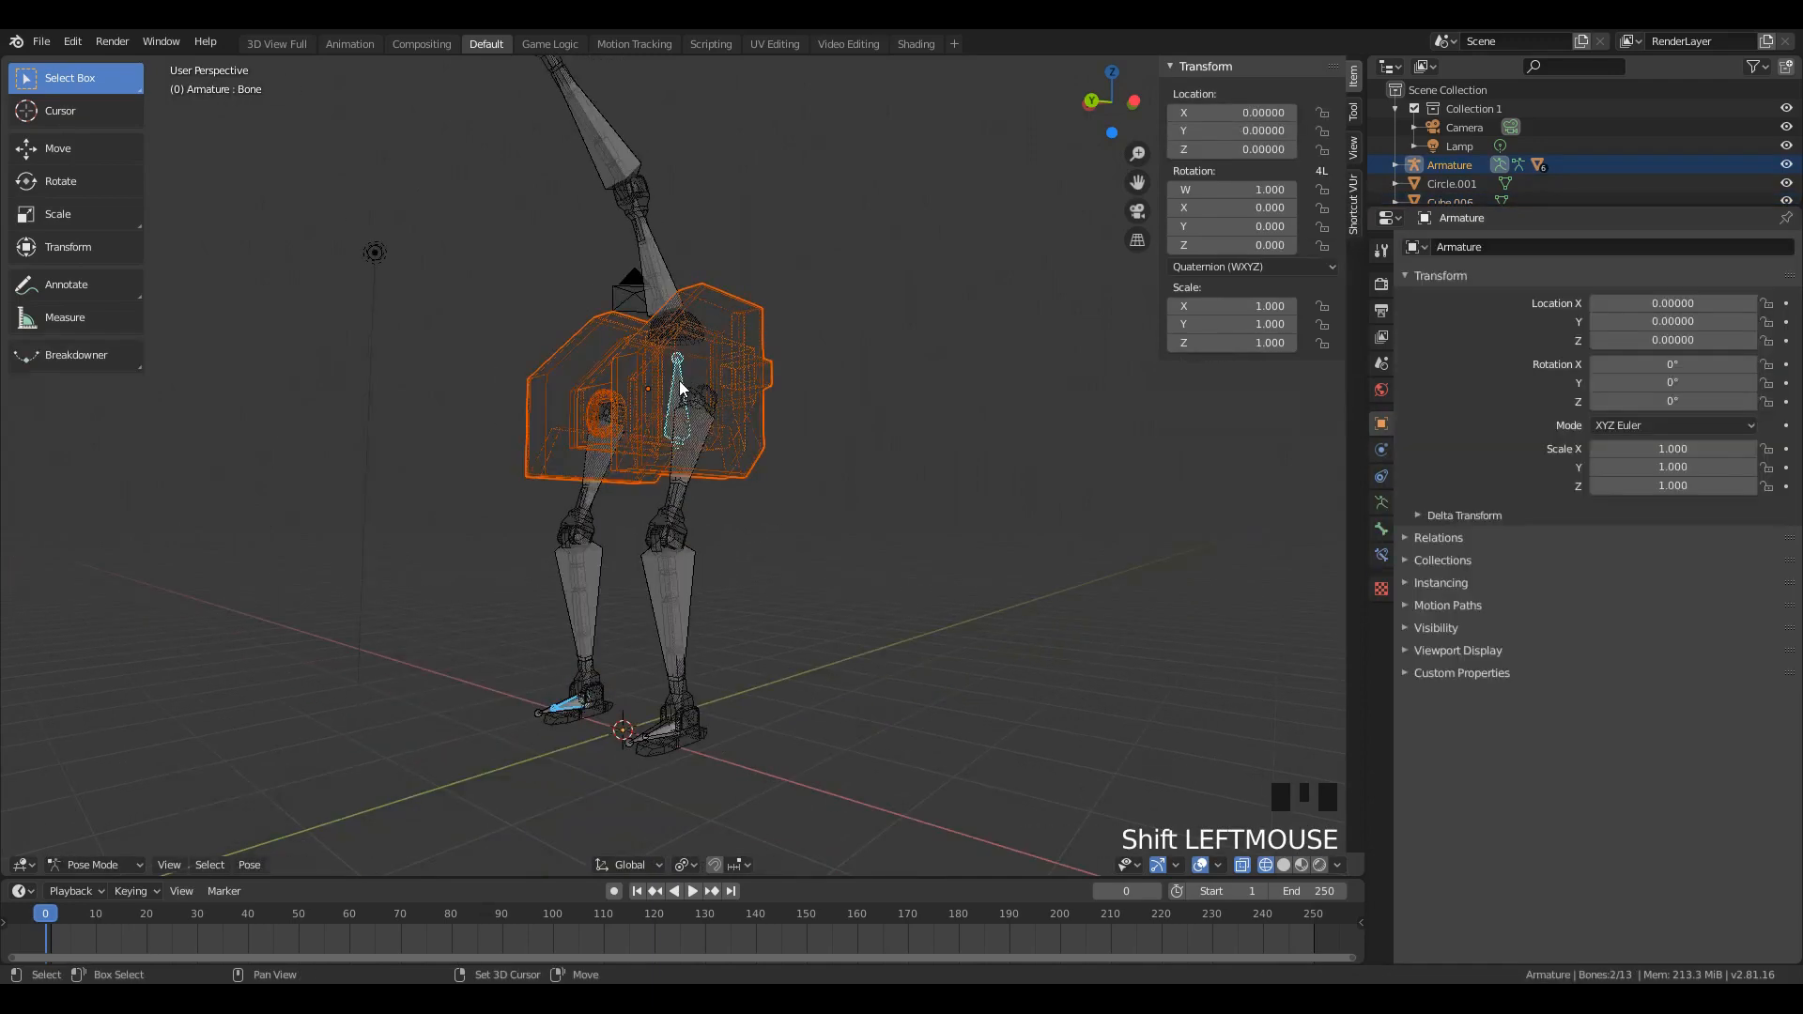
pyautogui.hotkey('ctrl', 'p')
pyautogui.click(679, 381)
# Step: Parent the lower neck segment mesh to the lower neck bone with the Bone option
pyautogui.moveTo(742, 279); pyautogui.dragTo(680, 120, button='middle')
pyautogui.click(678, 225)
pyautogui.keyDown('shift'); pyautogui.click(685, 128); pyautogui.keyUp('shift')
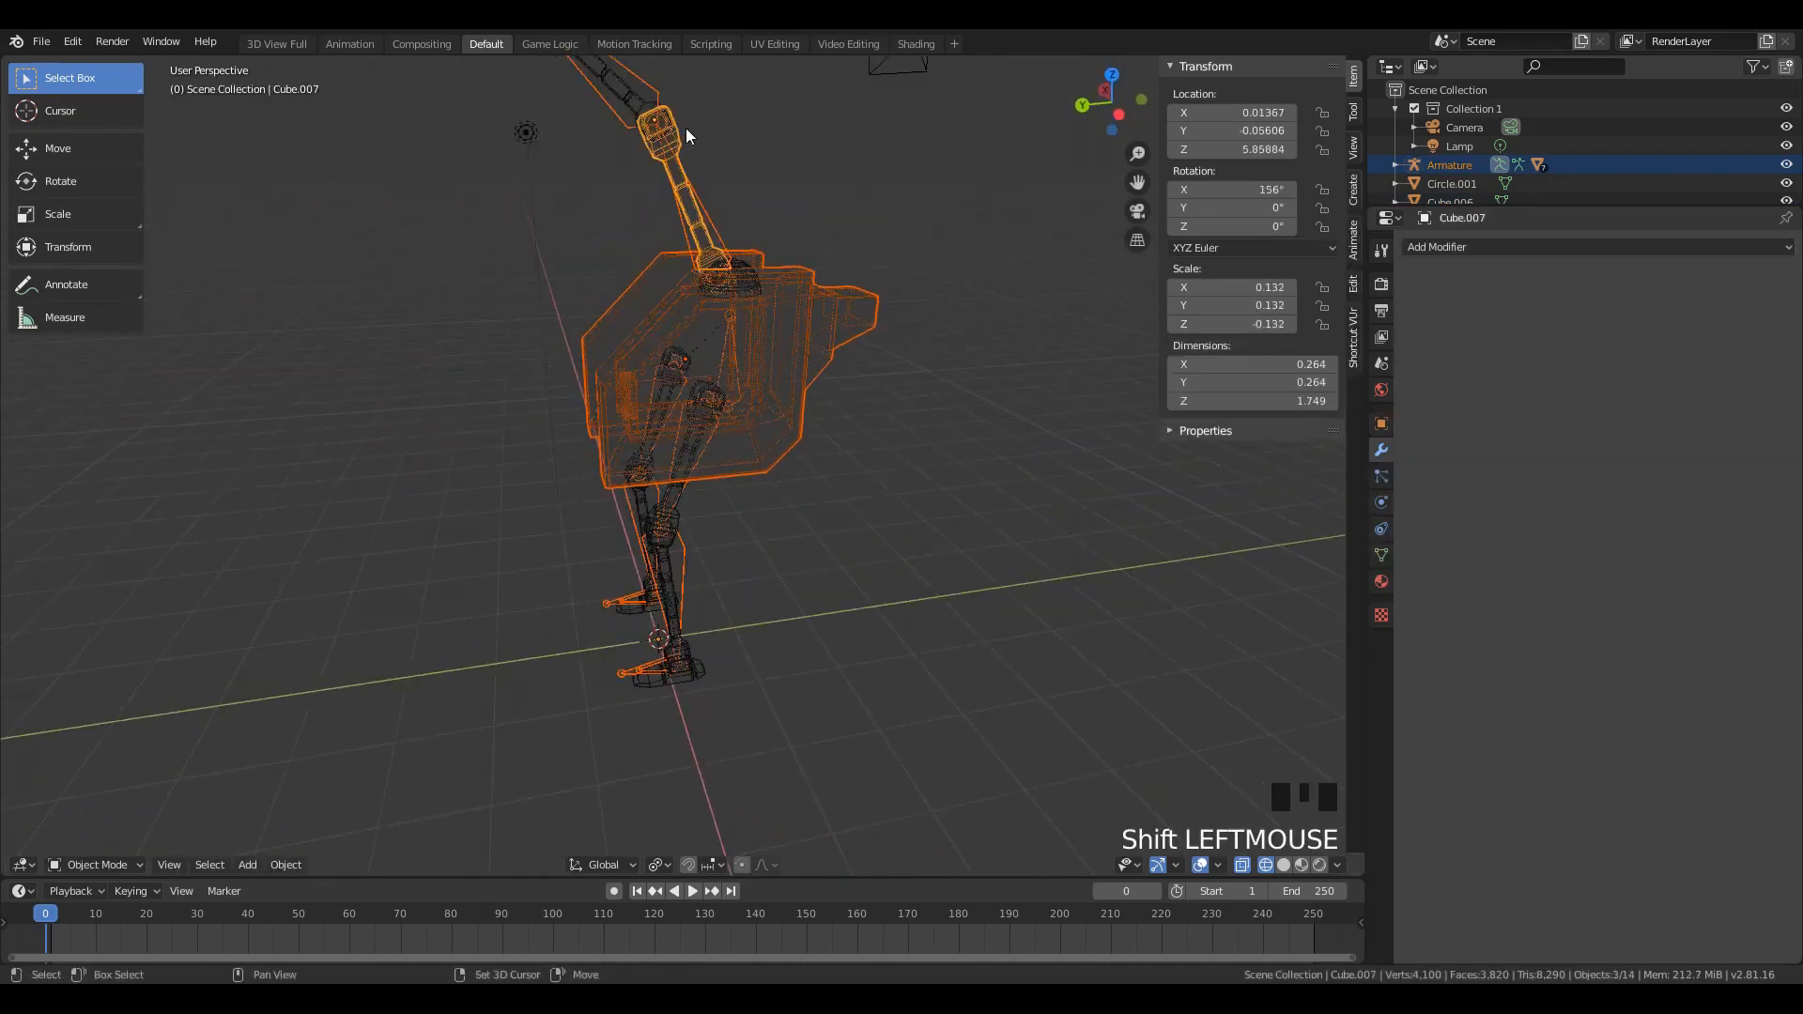
pyautogui.click(686, 199)
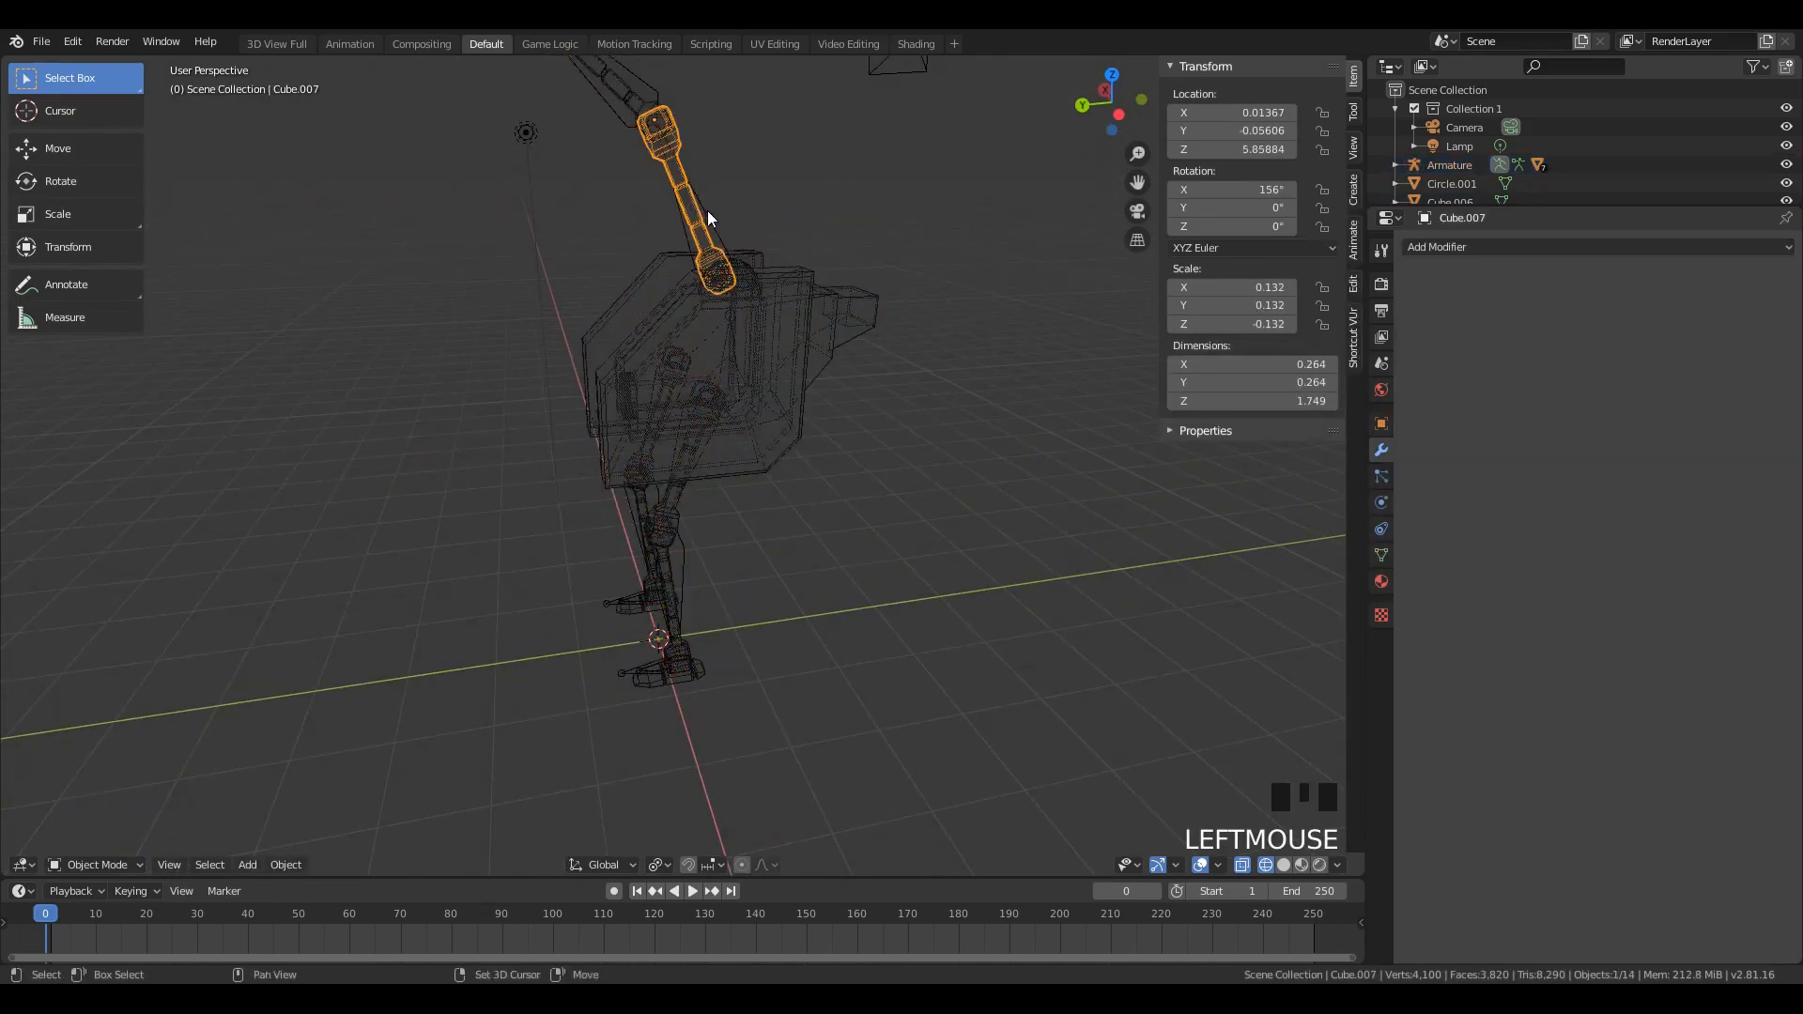
pyautogui.keyDown('shift'); pyautogui.click(712, 213); pyautogui.keyUp('shift')
pyautogui.hotkey('ctrl', 'p')
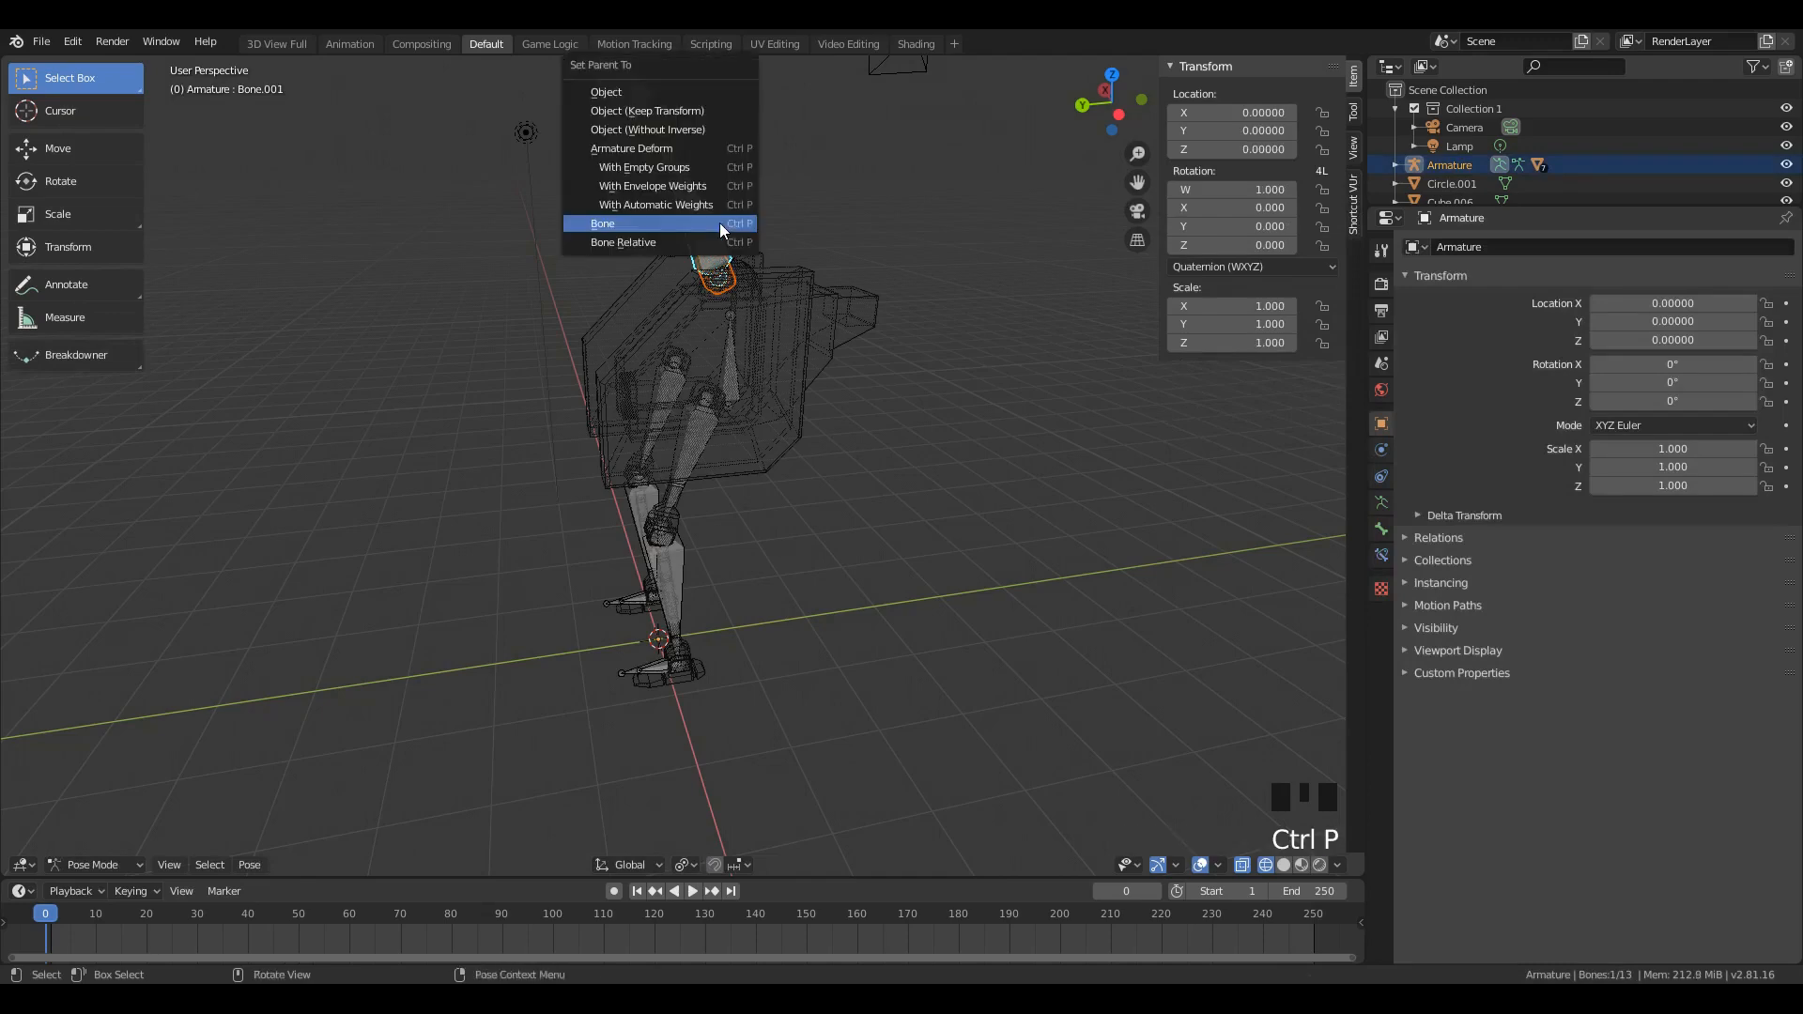
pyautogui.click(720, 223)
# Step: Parent the upper neck segment mesh to the upper neck bone with the Bone option
pyautogui.scroll(-2, 661, 158)
pyautogui.click(639, 192)
pyautogui.click(645, 224)
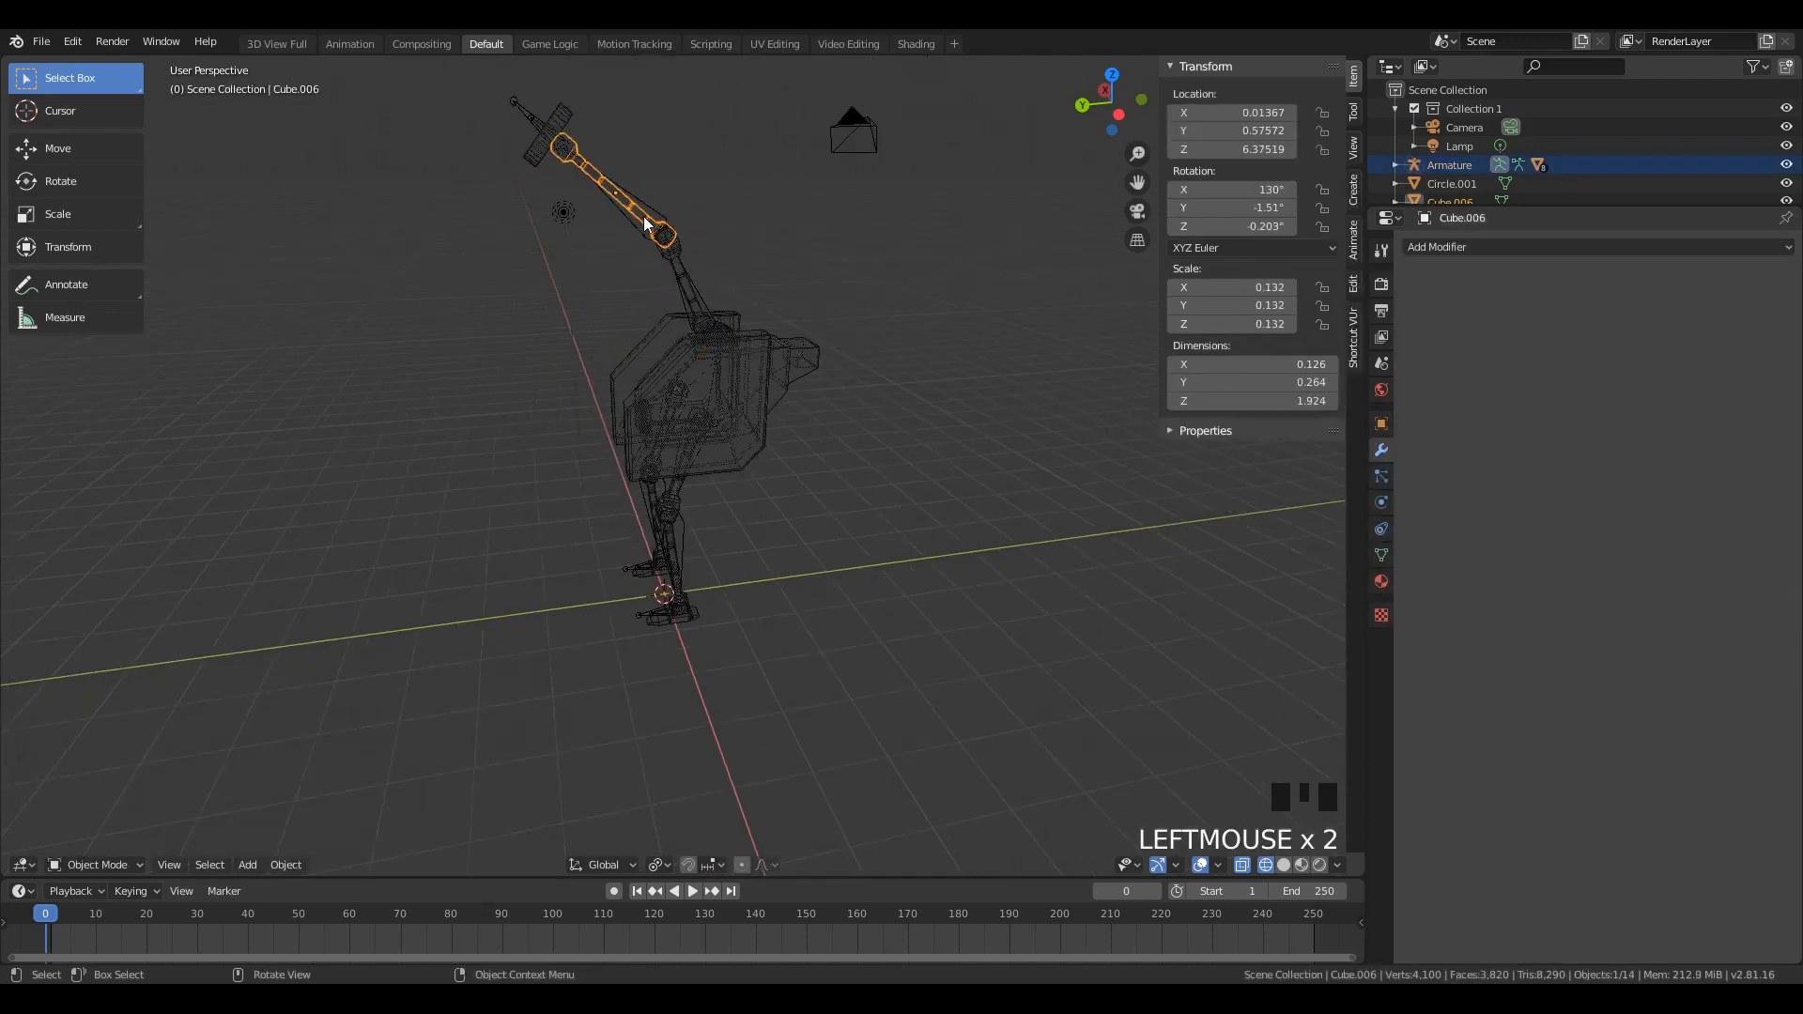
pyautogui.keyDown('shift'); pyautogui.click(647, 196); pyautogui.keyUp('shift')
pyautogui.hotkey('ctrl', 'p')
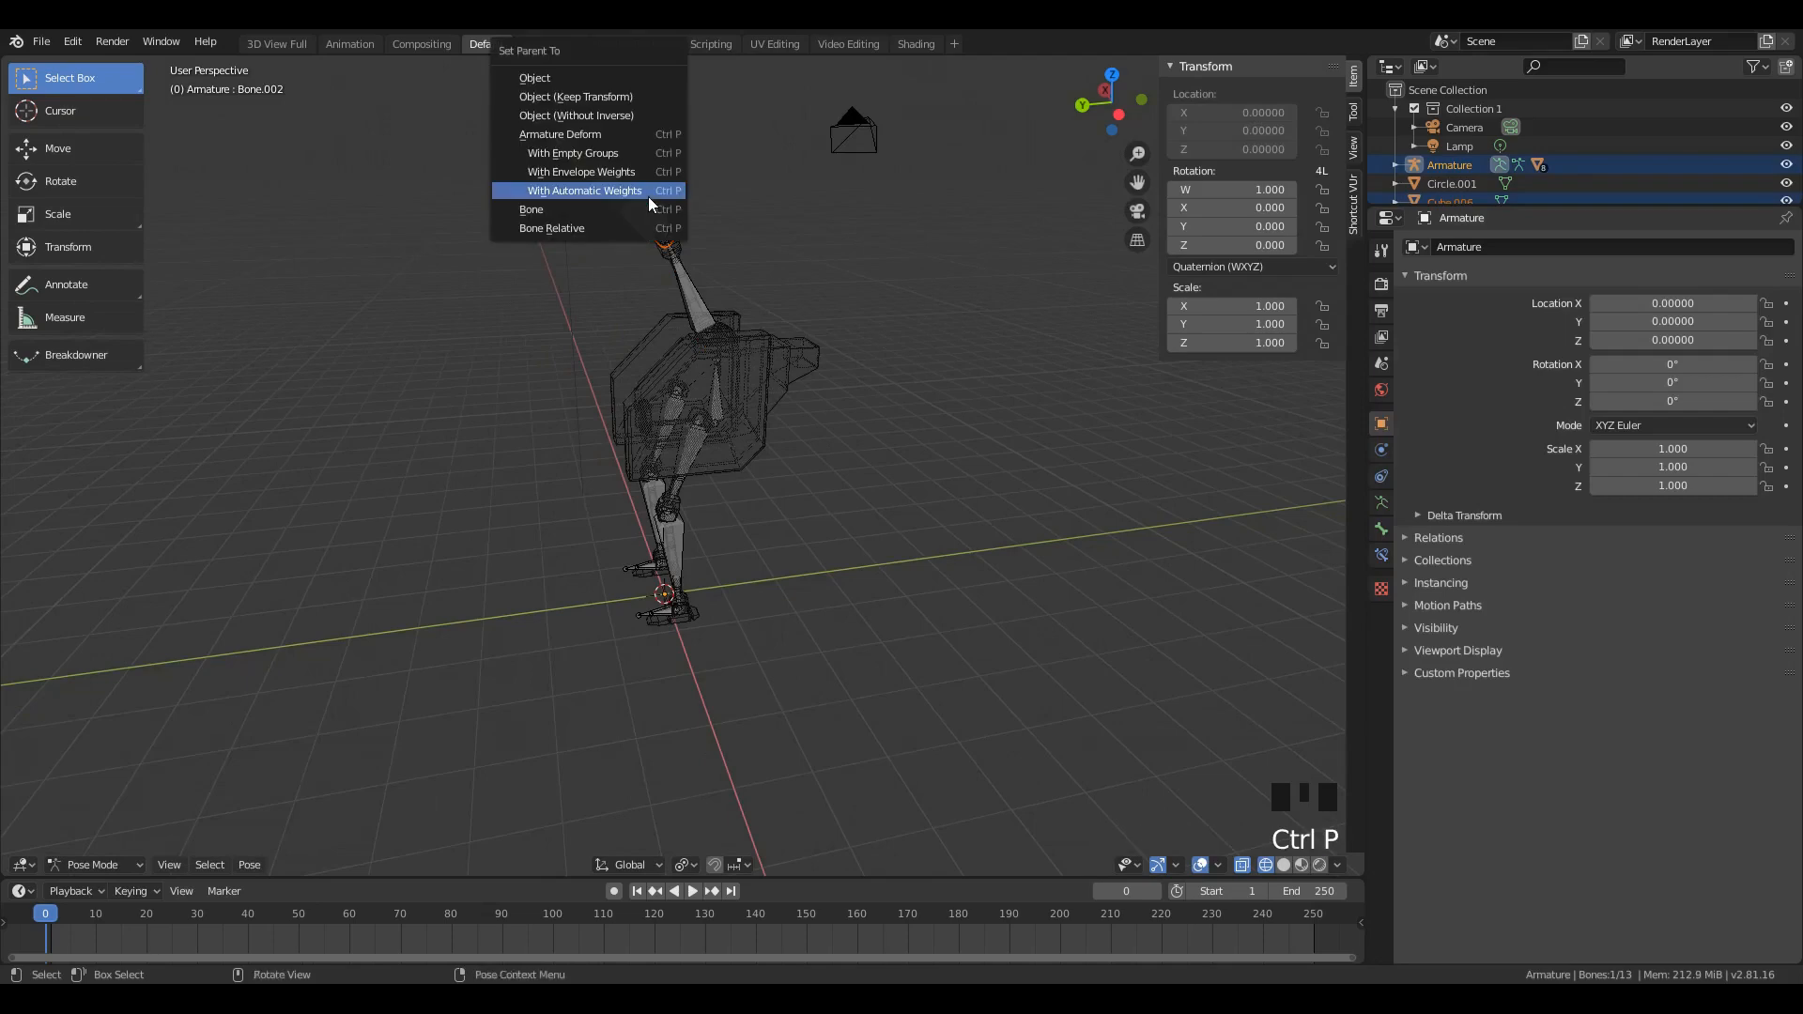
pyautogui.click(648, 209)
# Step: Parent the disc-shaped head mesh Circle.001 to the head bone Bone.003 with the Bone option
pyautogui.click(545, 141)
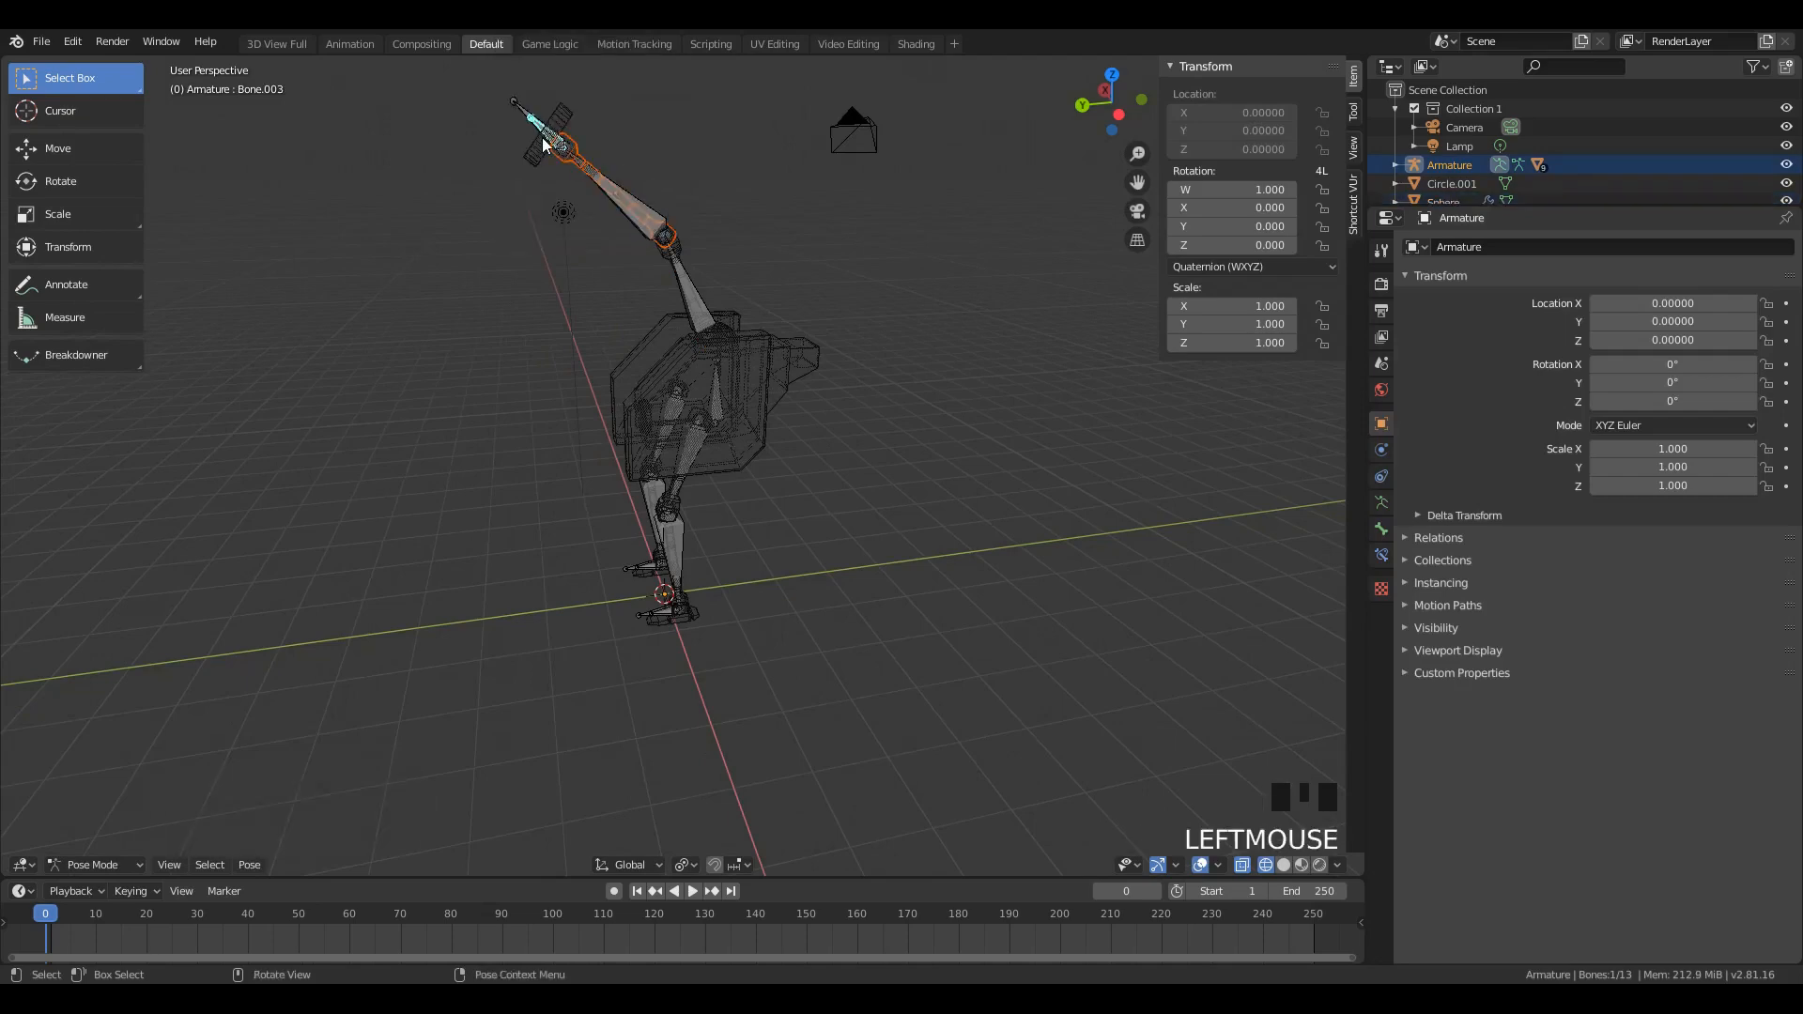
pyautogui.press('KP_Decimal')
pyautogui.scroll(-5, 663, 230)
pyautogui.moveTo(663, 229); pyautogui.dragTo(730, 400, button='middle')
pyautogui.keyDown('shift'); pyautogui.click(770, 404); pyautogui.keyUp('shift')
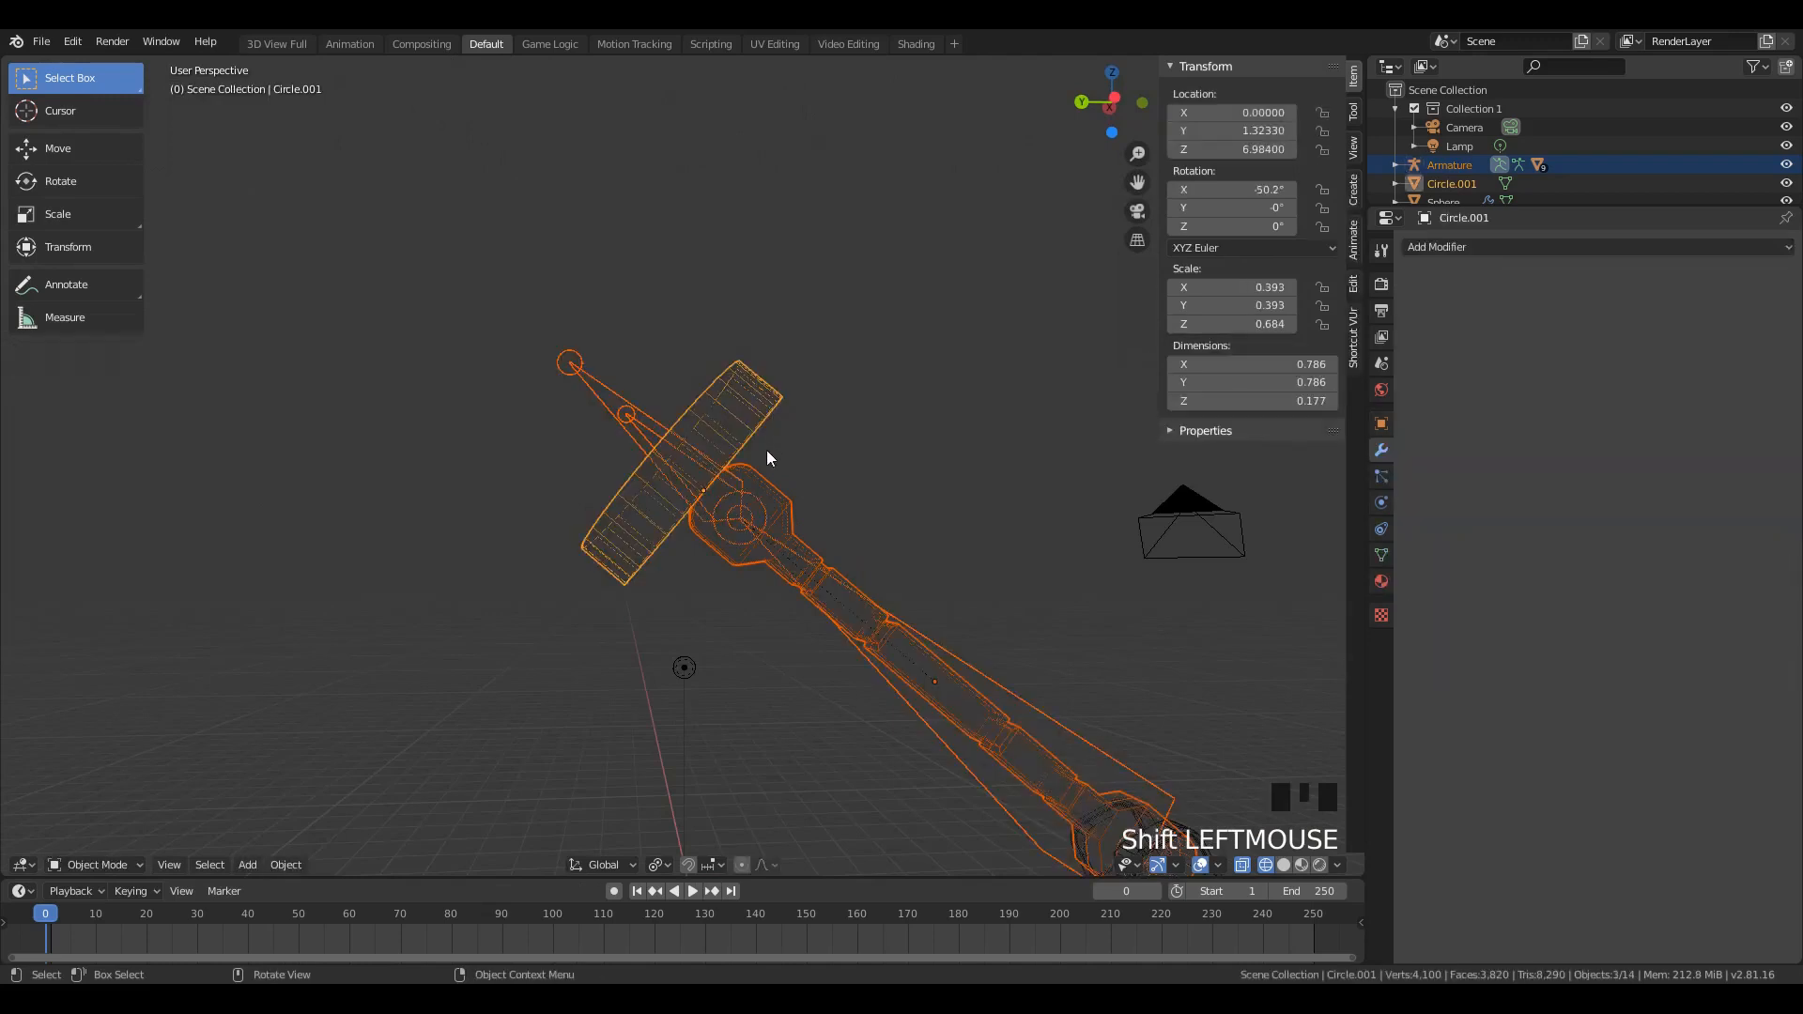
pyautogui.click(770, 432)
pyautogui.keyDown('shift'); pyautogui.click(631, 417); pyautogui.keyUp('shift')
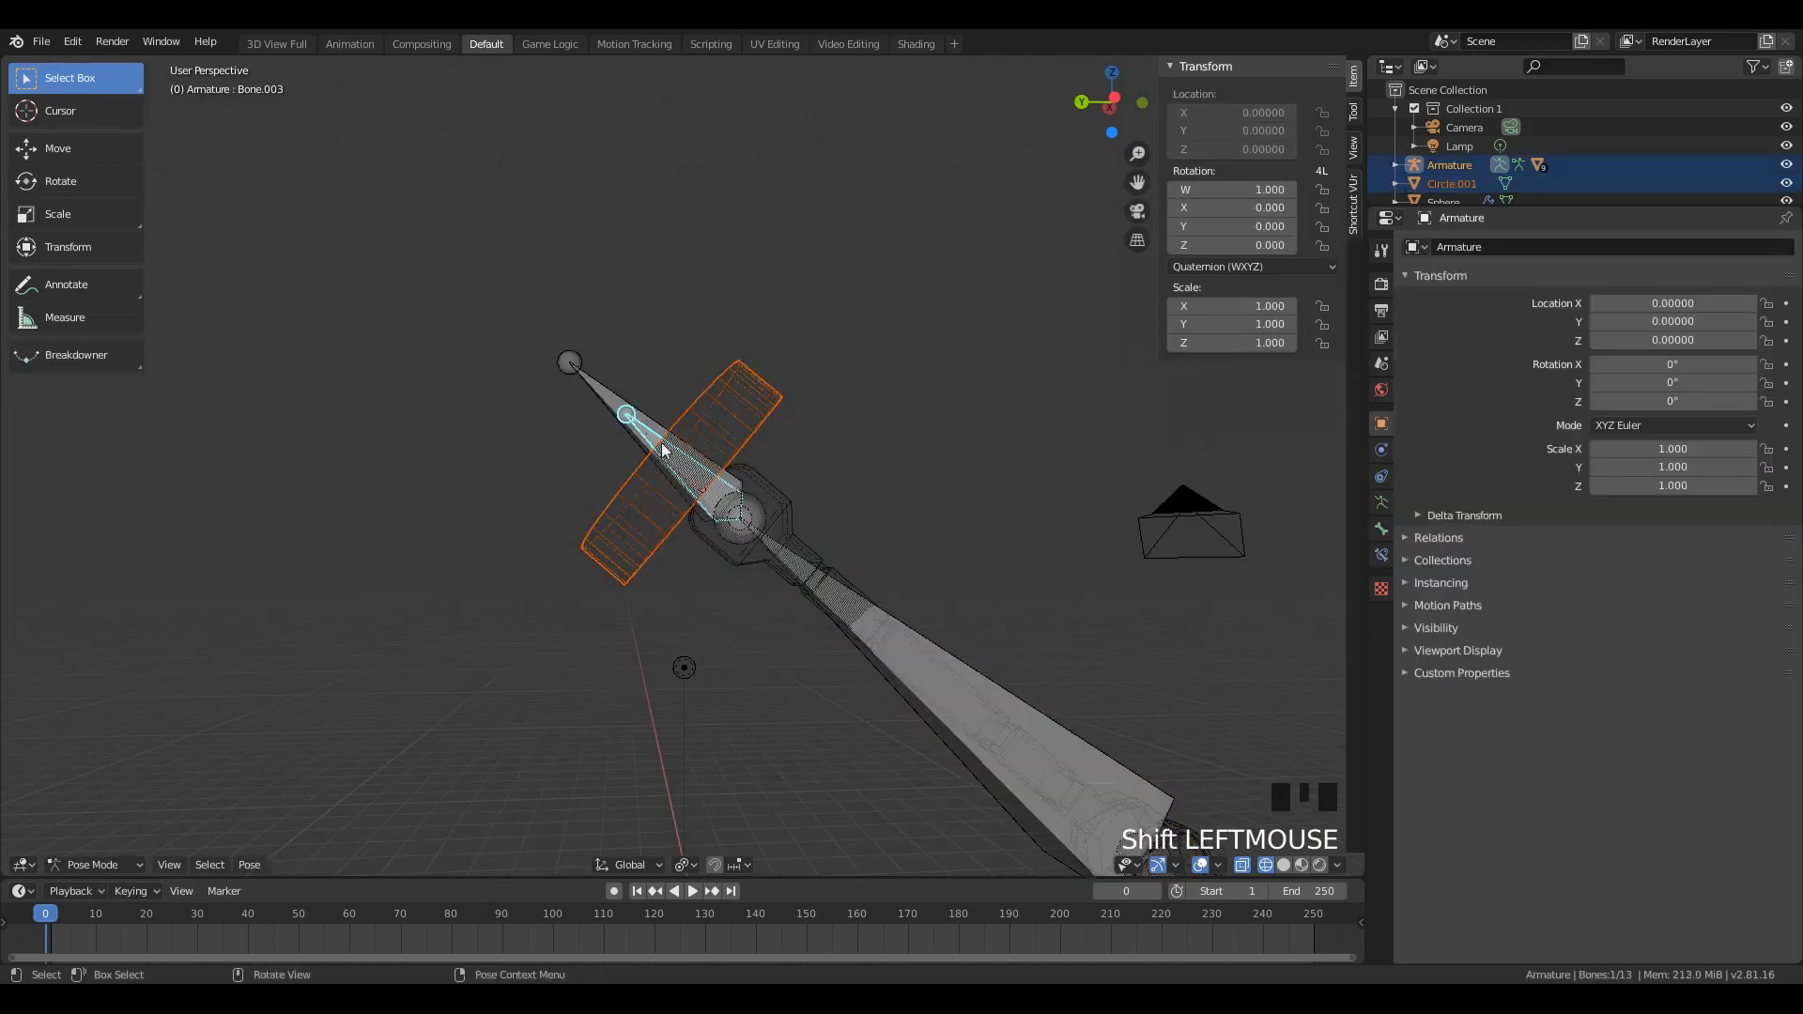
pyautogui.hotkey('ctrl', 'p')
pyautogui.click(735, 467)
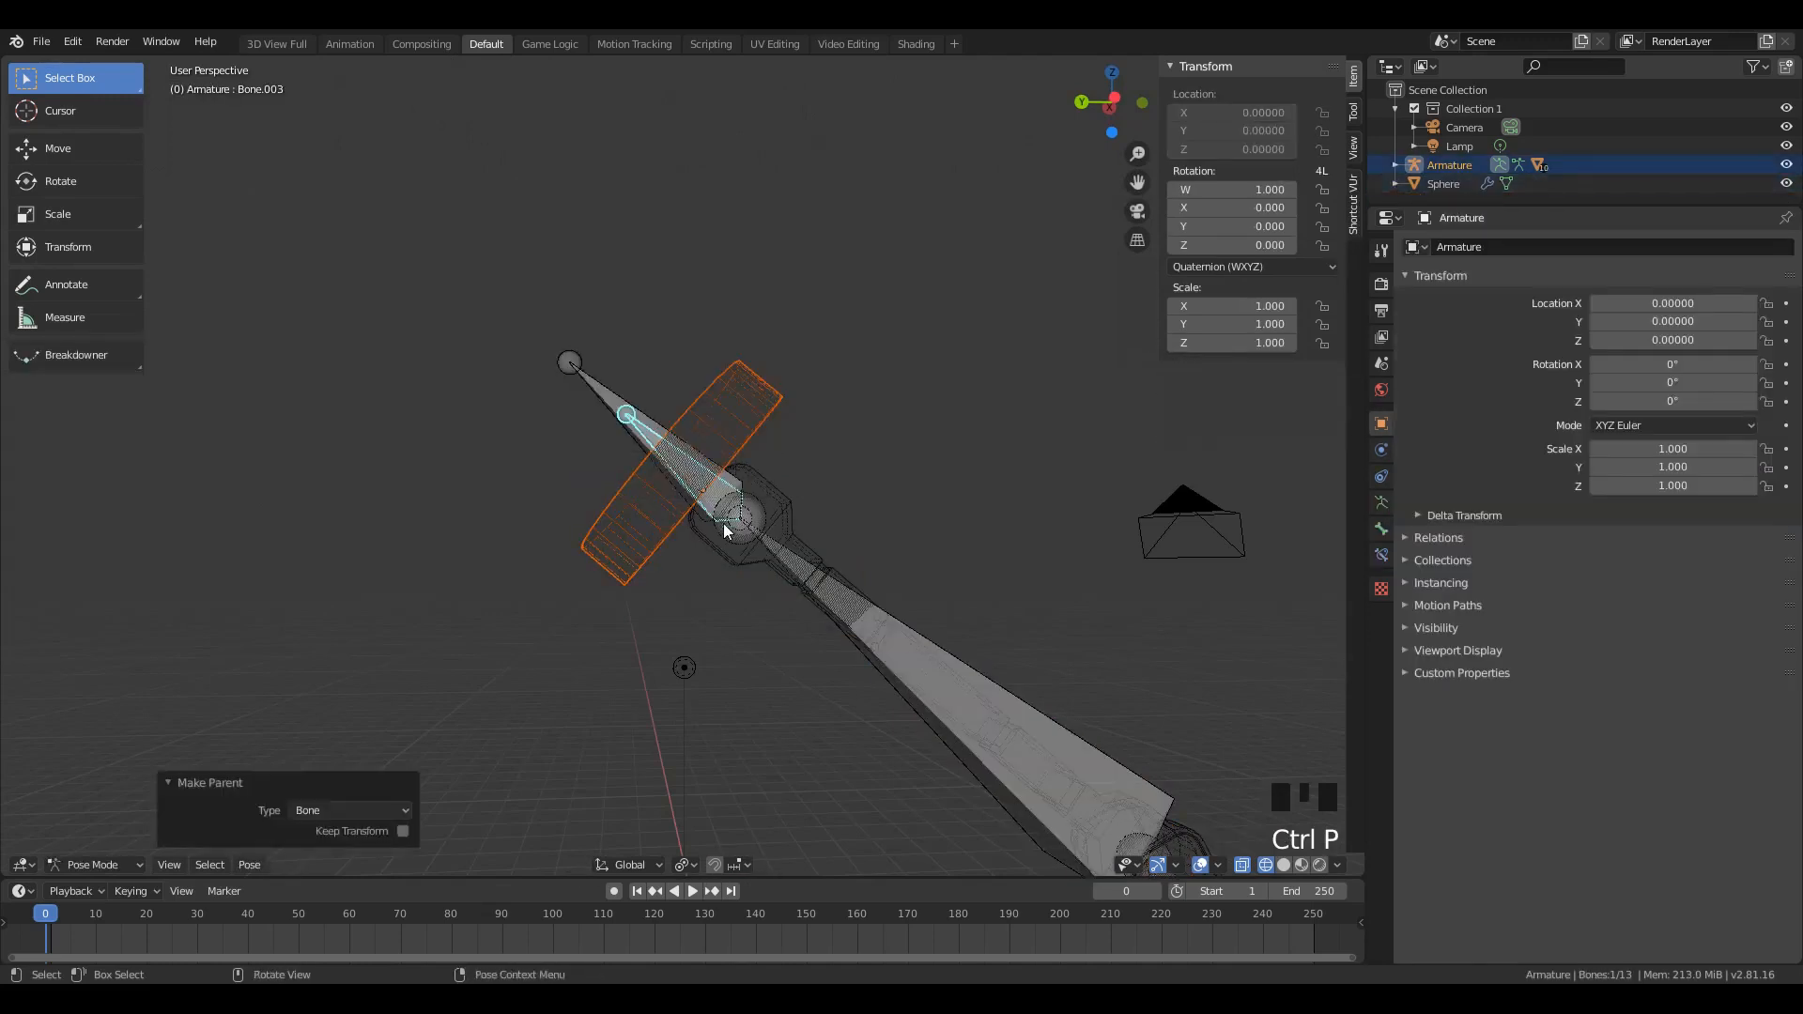
# Step: Examine the overlapping bones running through the head disc up close
pyautogui.scroll(4, 706, 470)
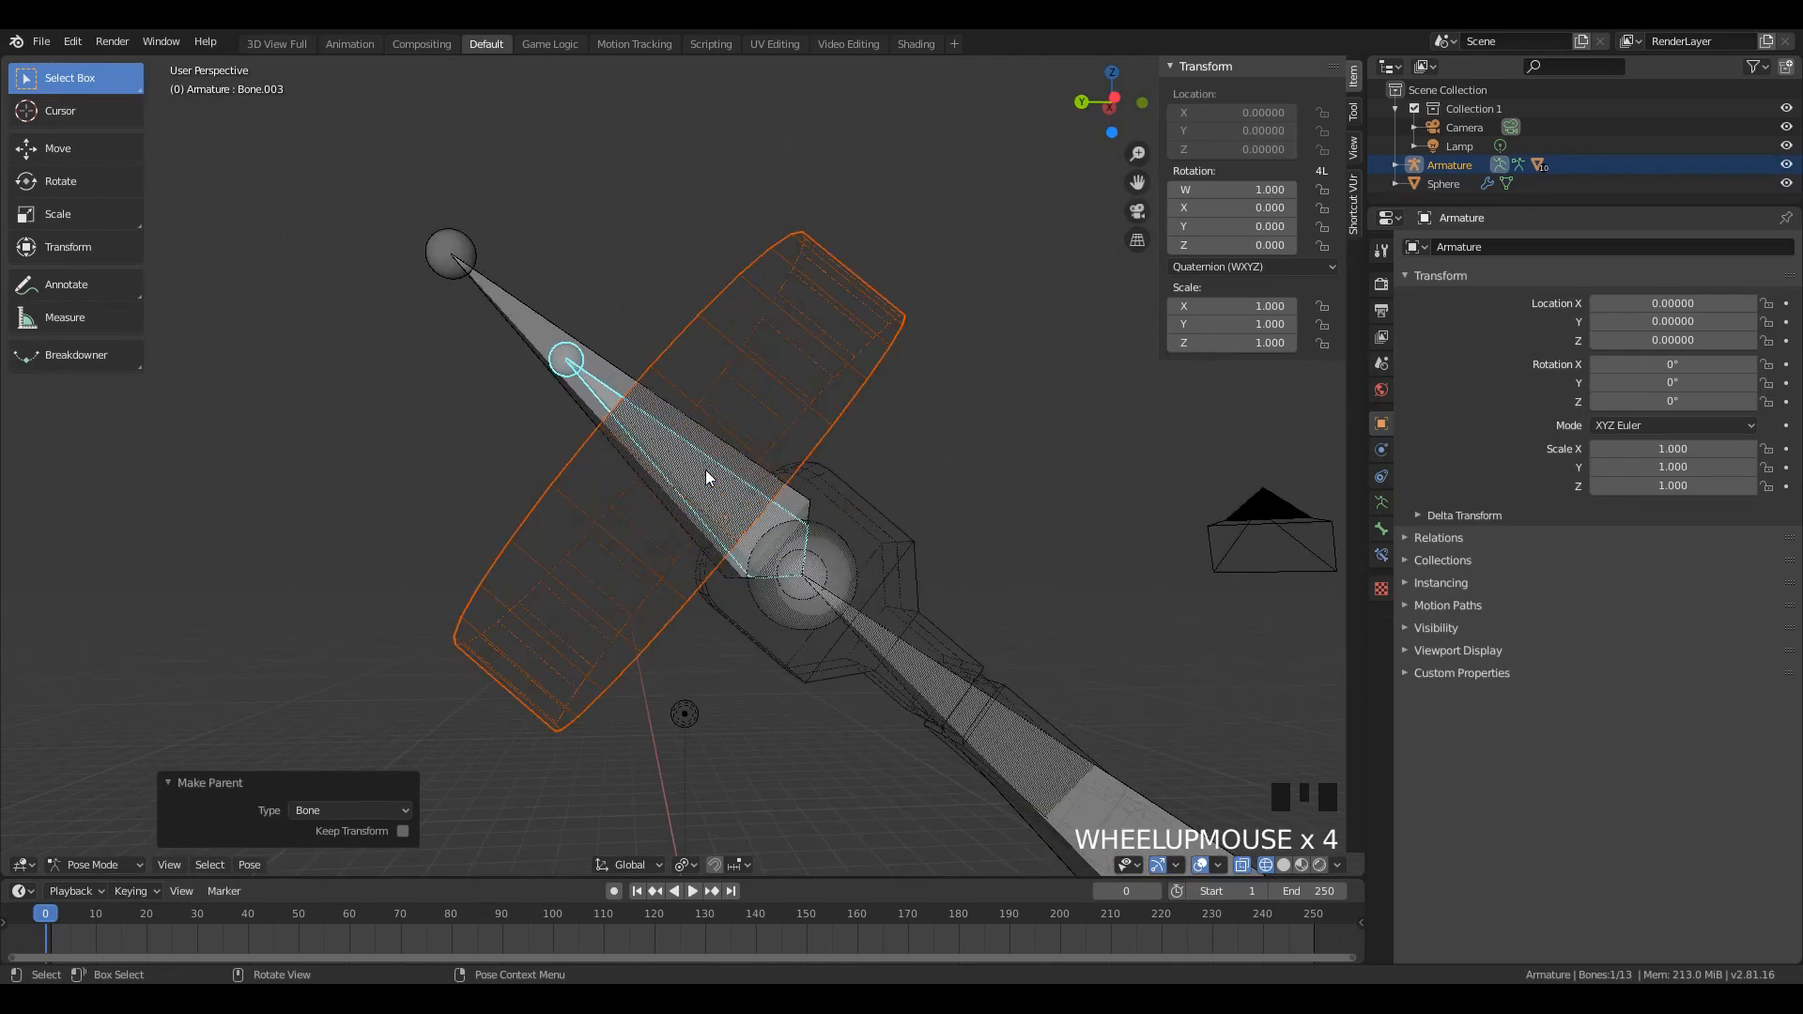
pyautogui.scroll(-2, 706, 473)
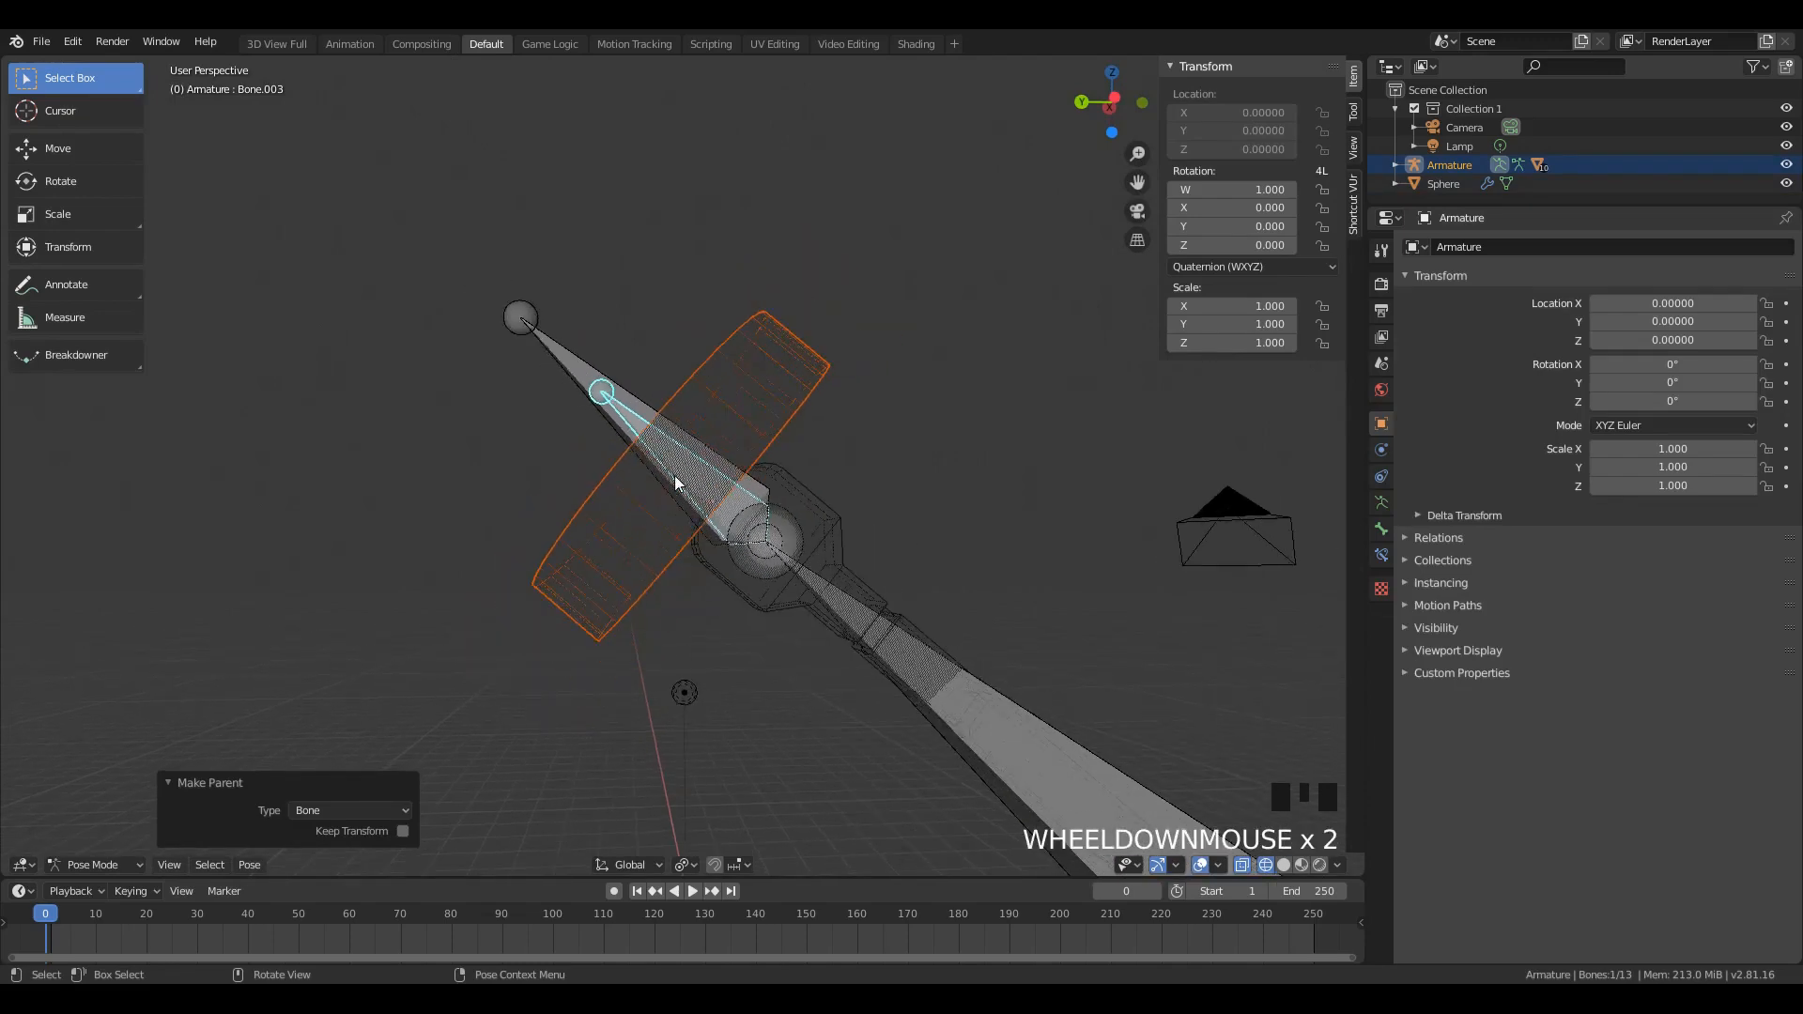
pyautogui.scroll(3, 675, 475)
pyautogui.moveTo(675, 475); pyautogui.dragTo(669, 531, button='middle')
pyautogui.scroll(-6, 725, 491)
pyautogui.press('Tab')
pyautogui.press('Tab')
pyautogui.scroll(-5, 775, 516)
# Step: Try rotating the upper neck bone and the lower neck bone, cancelling both rotations
pyautogui.click(735, 524)
pyautogui.click(794, 564)
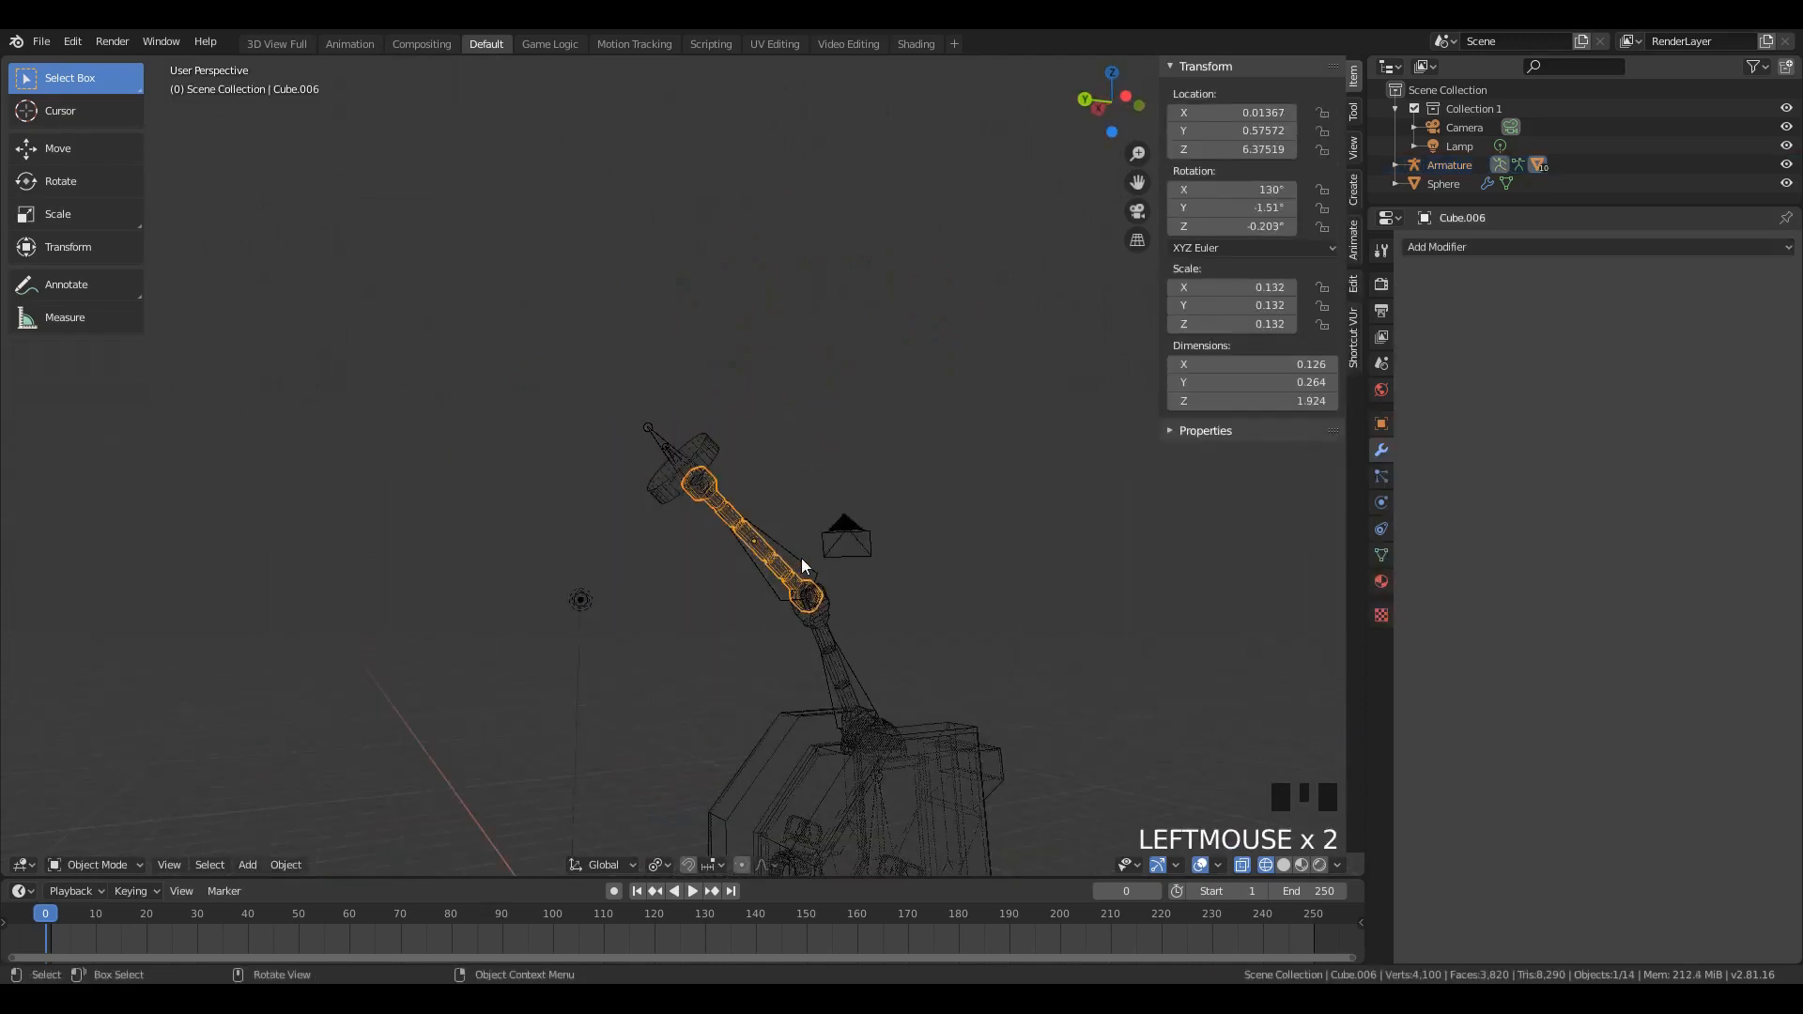
pyautogui.click(802, 558)
pyautogui.press('r')
pyautogui.rightClick(804, 643)
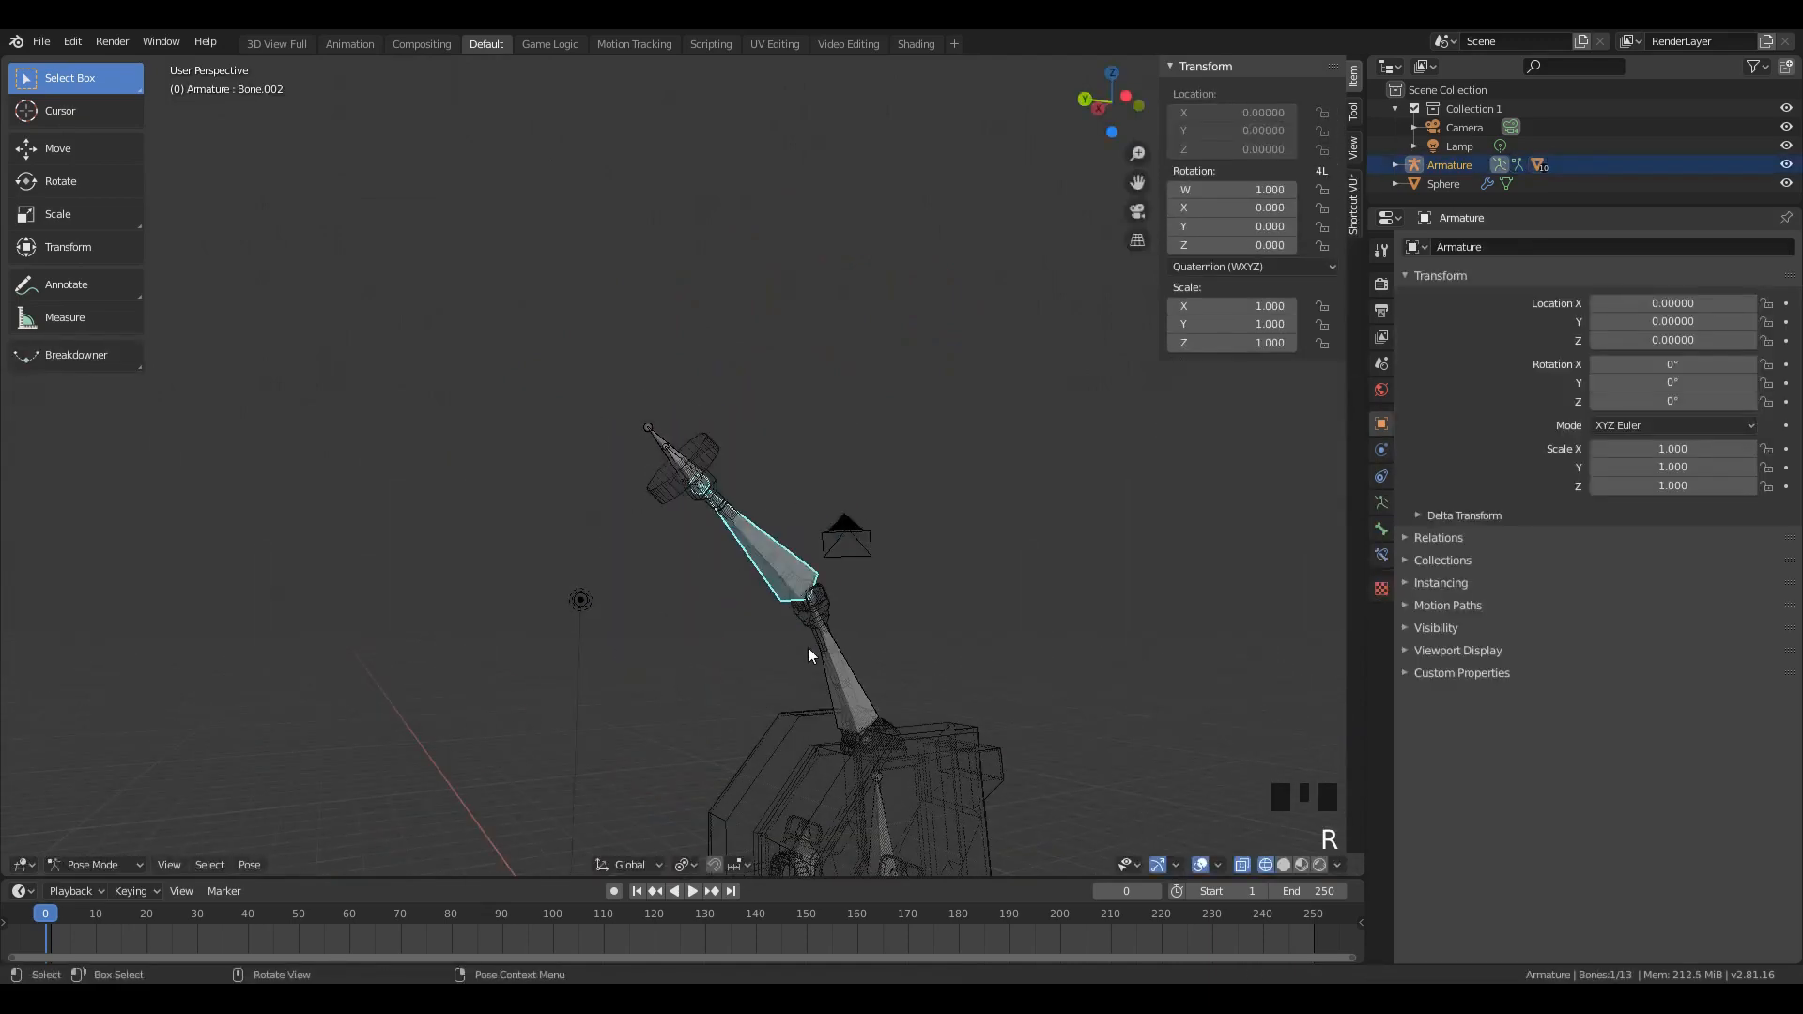
pyautogui.click(842, 695)
pyautogui.click(870, 679)
pyautogui.press('r')
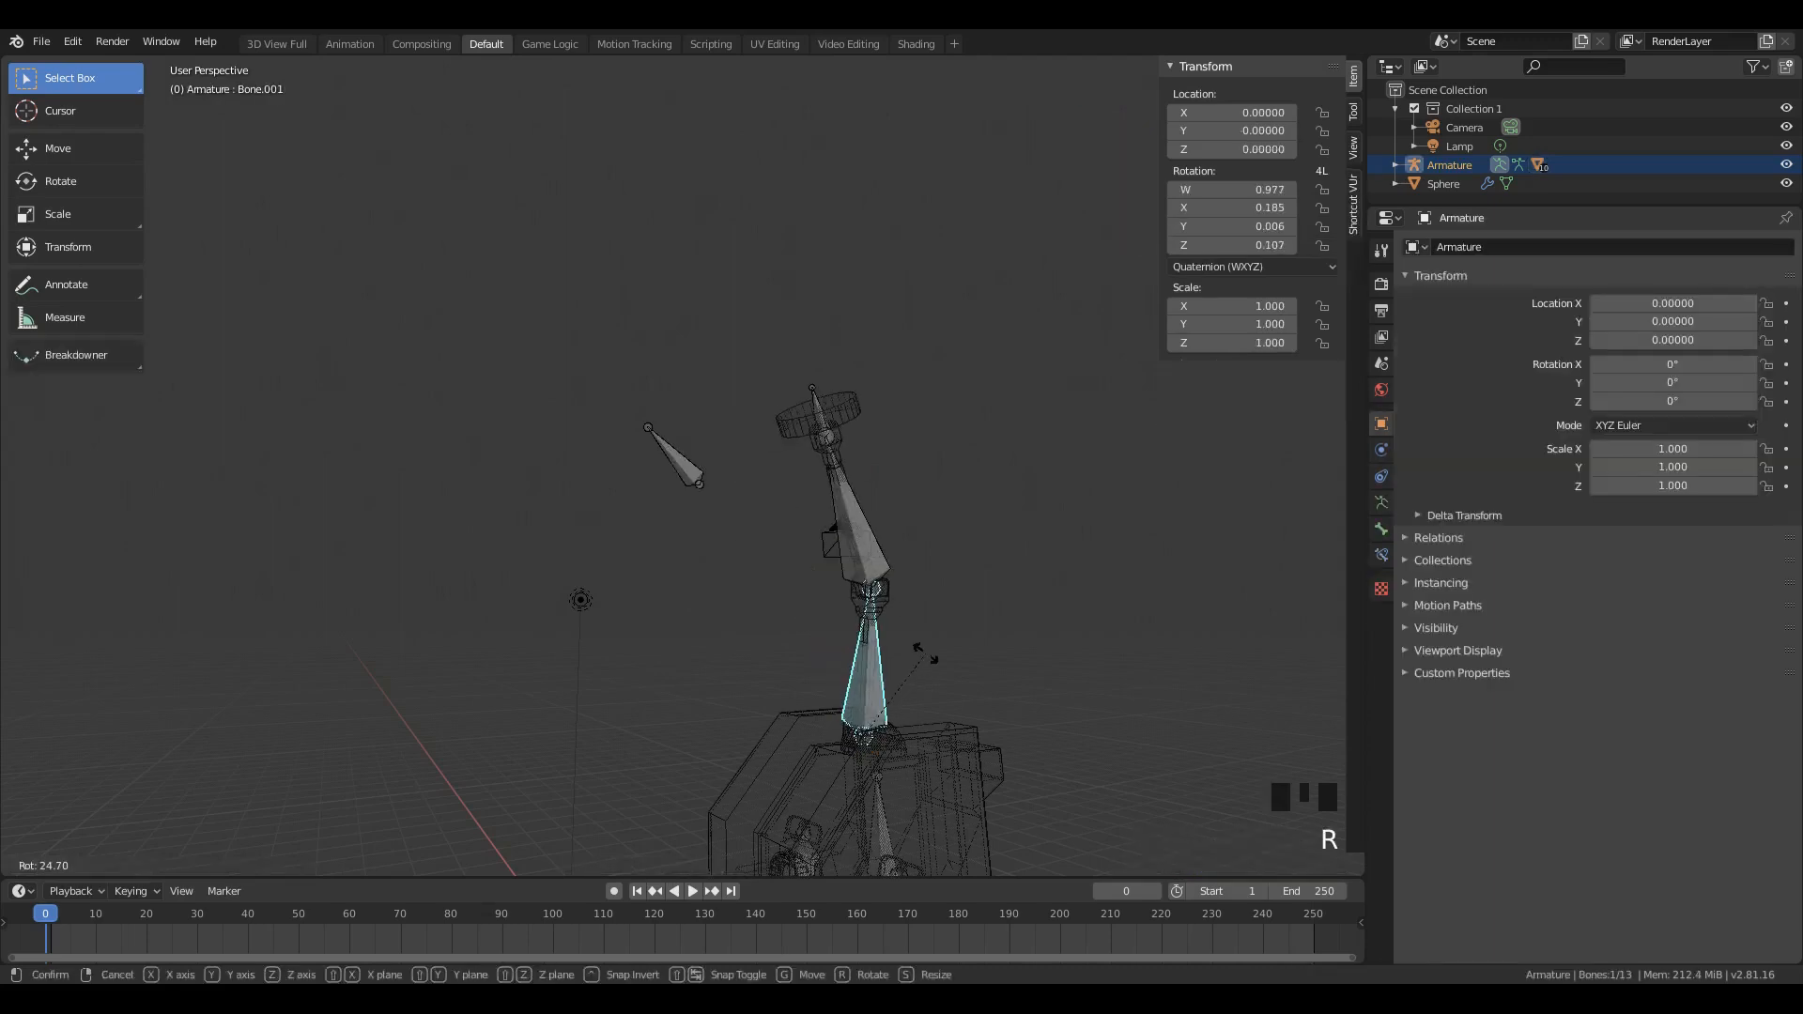
pyautogui.rightClick(783, 671)
# Step: In the right orthographic view, rotate the lower neck bone down toward the body and the upper neck bone by about 25°
pyautogui.scroll(-4, 783, 673)
pyautogui.press('KP_3')
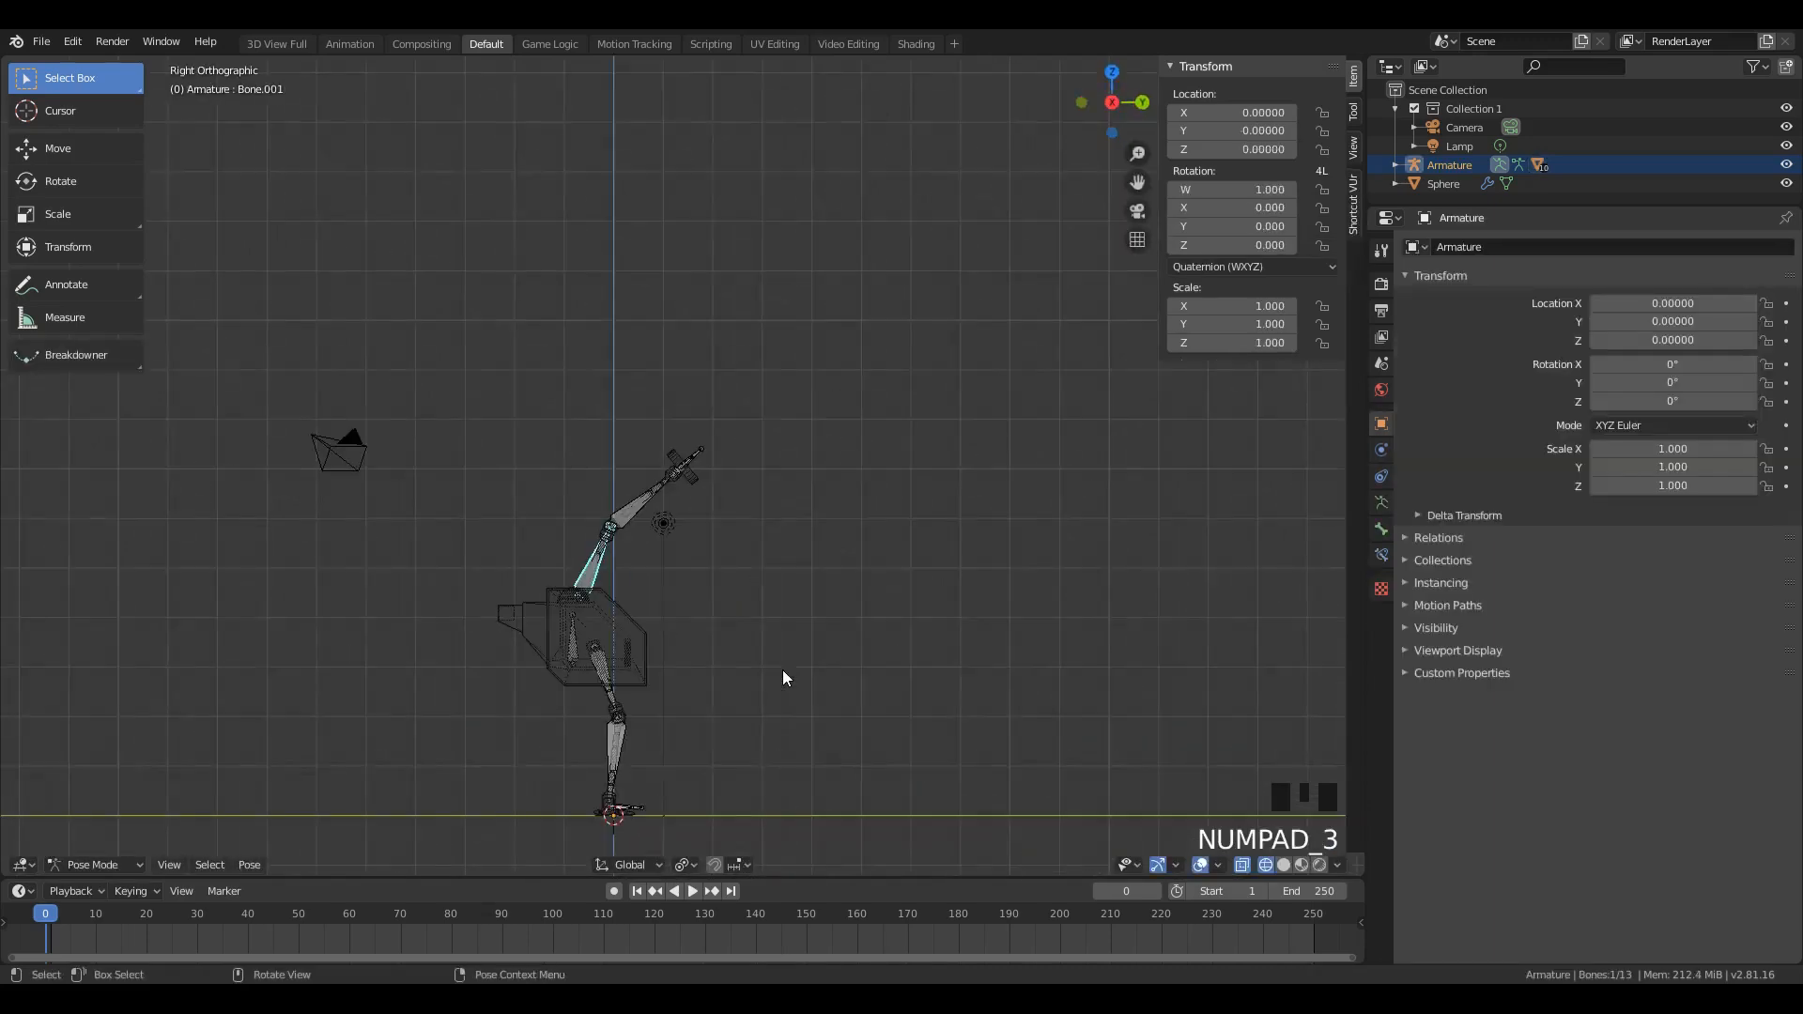
pyautogui.press('r')
pyautogui.click(683, 561)
pyautogui.click(695, 574)
pyautogui.press('r')
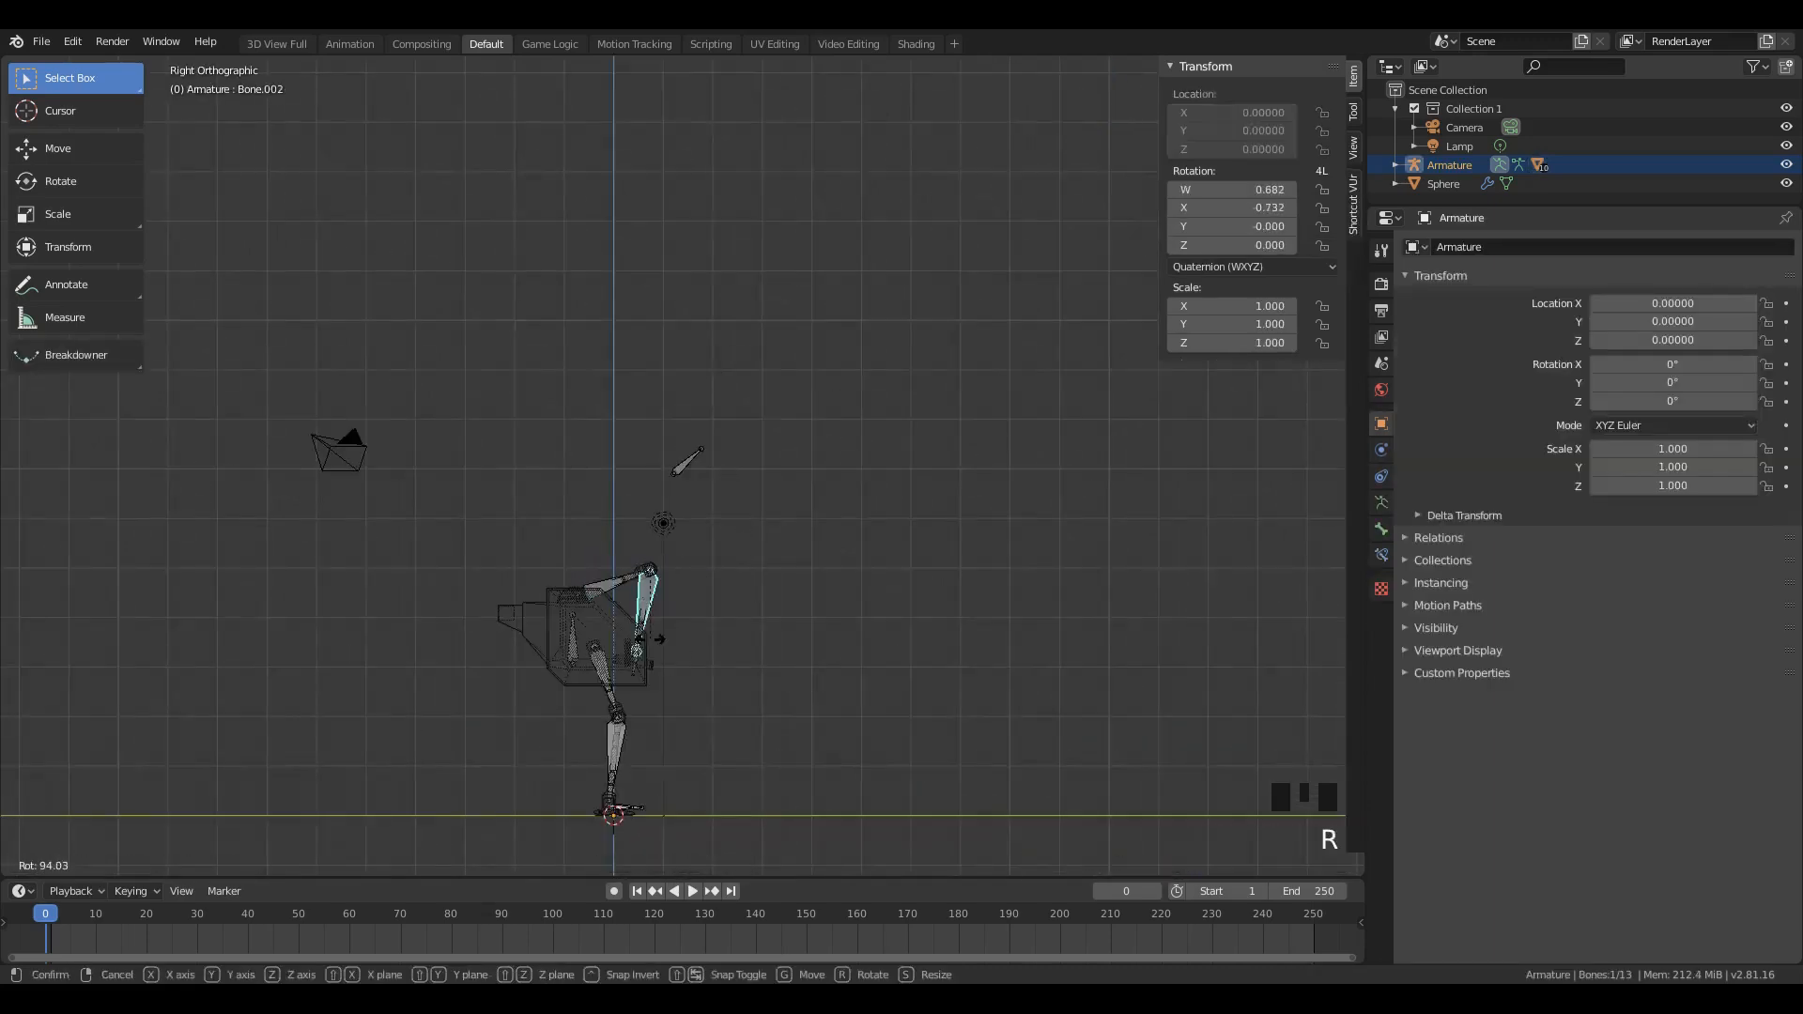
pyautogui.click(697, 618)
# Step: Set the viewport shading to Rendered and rotate the upper neck bone further
pyautogui.press('z')
pyautogui.scroll(4, 817, 563)
pyautogui.press('z')
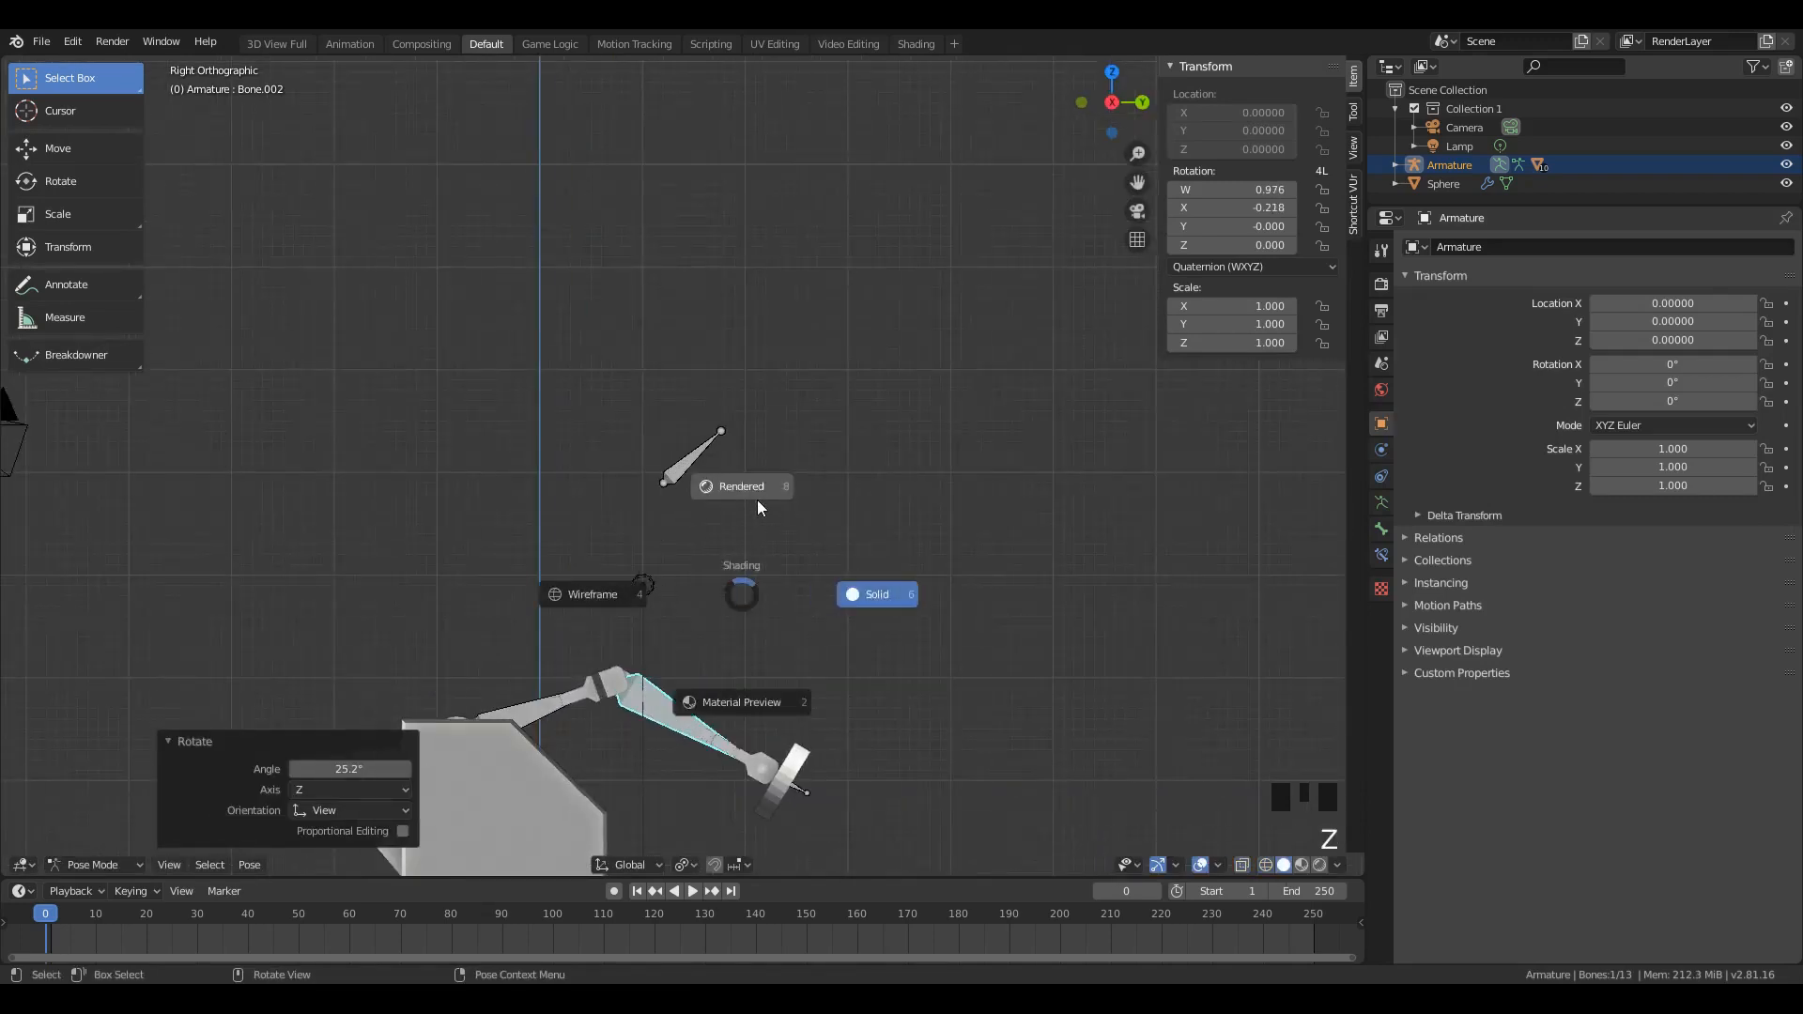
pyautogui.press('r')
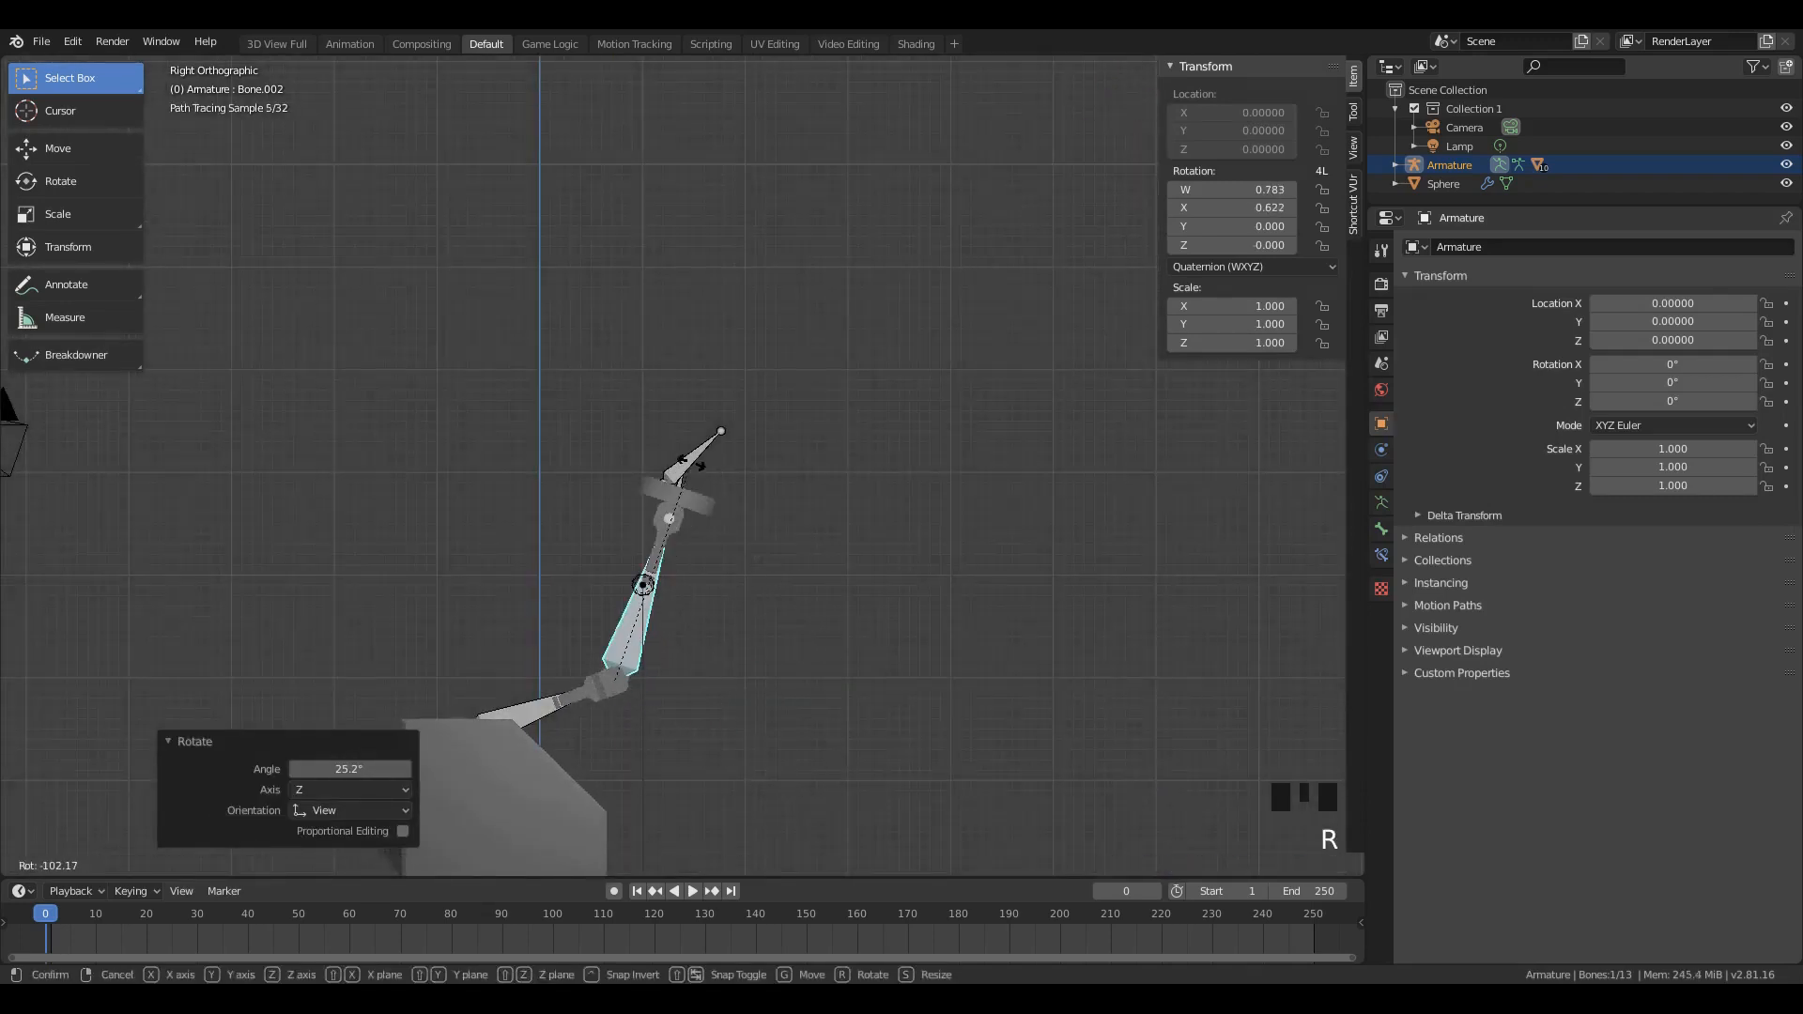
pyautogui.click(729, 746)
# Step: Try another rotation of the upper neck bone, cancel it and undo the last changes
pyautogui.moveTo(728, 747); pyautogui.dragTo(674, 744, button='middle')
pyautogui.press('a')
pyautogui.press('a')
pyautogui.press('a')
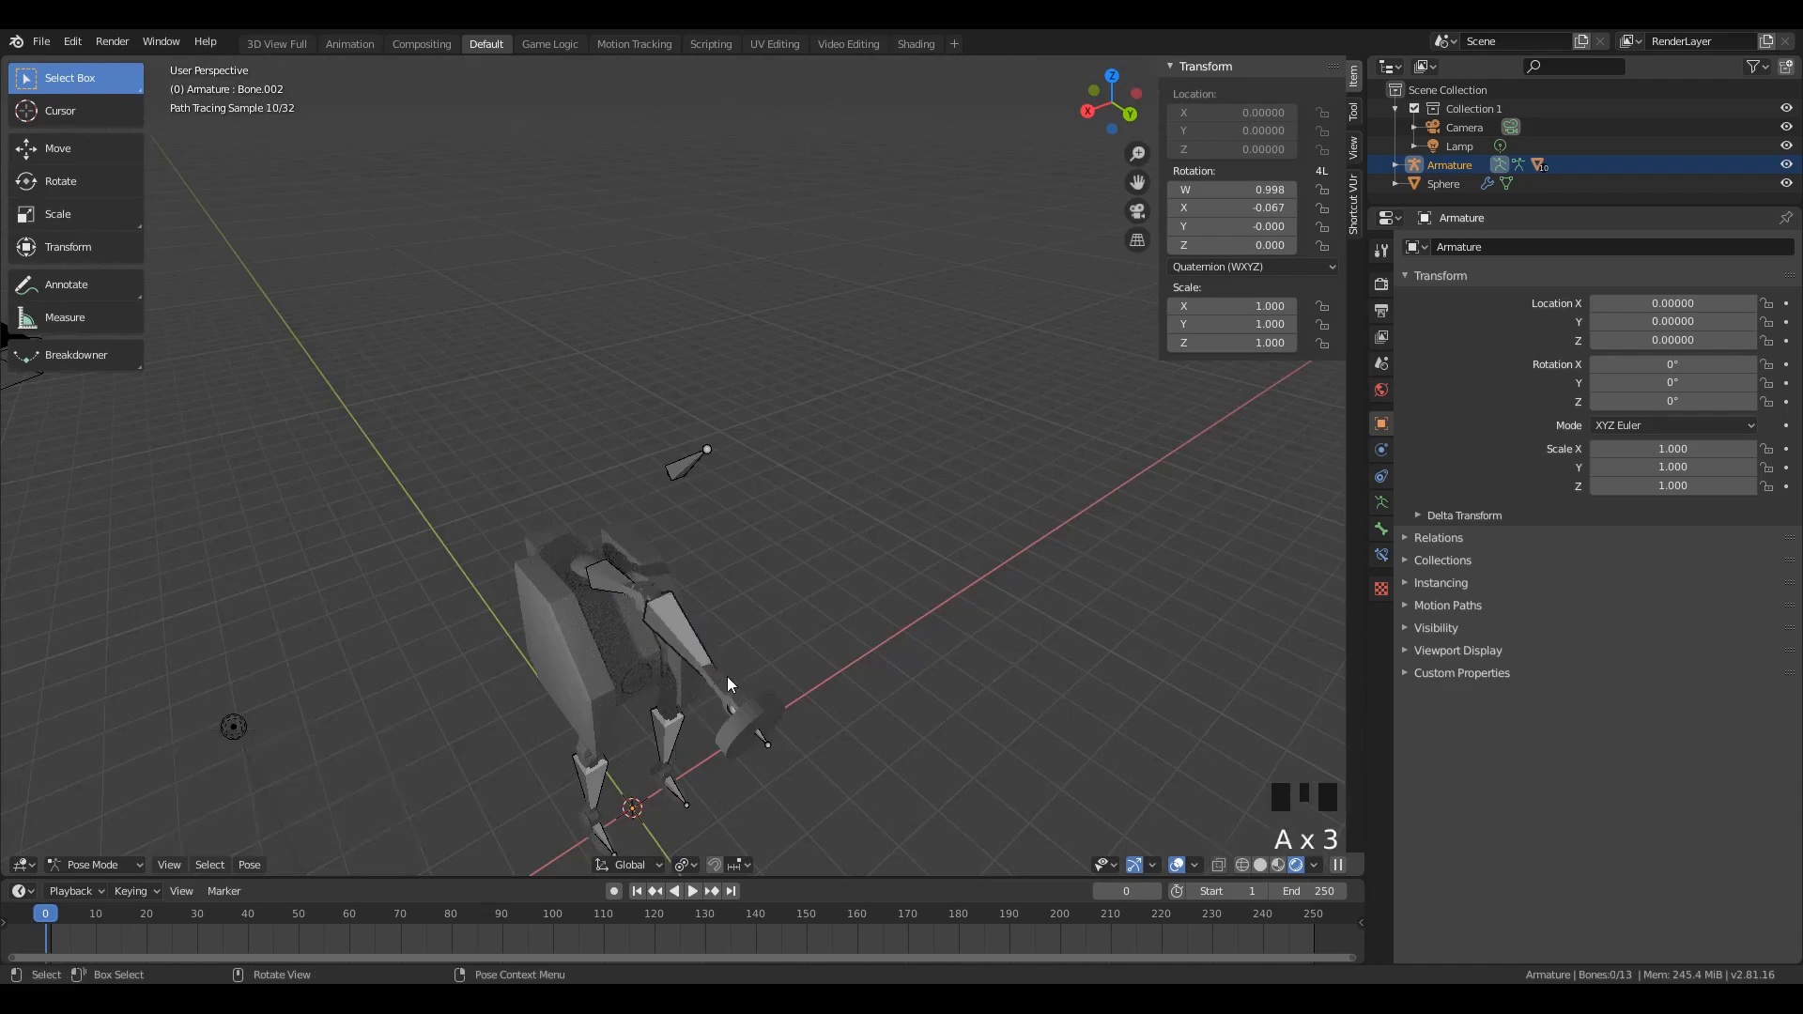
pyautogui.press('r')
pyautogui.rightClick(682, 718)
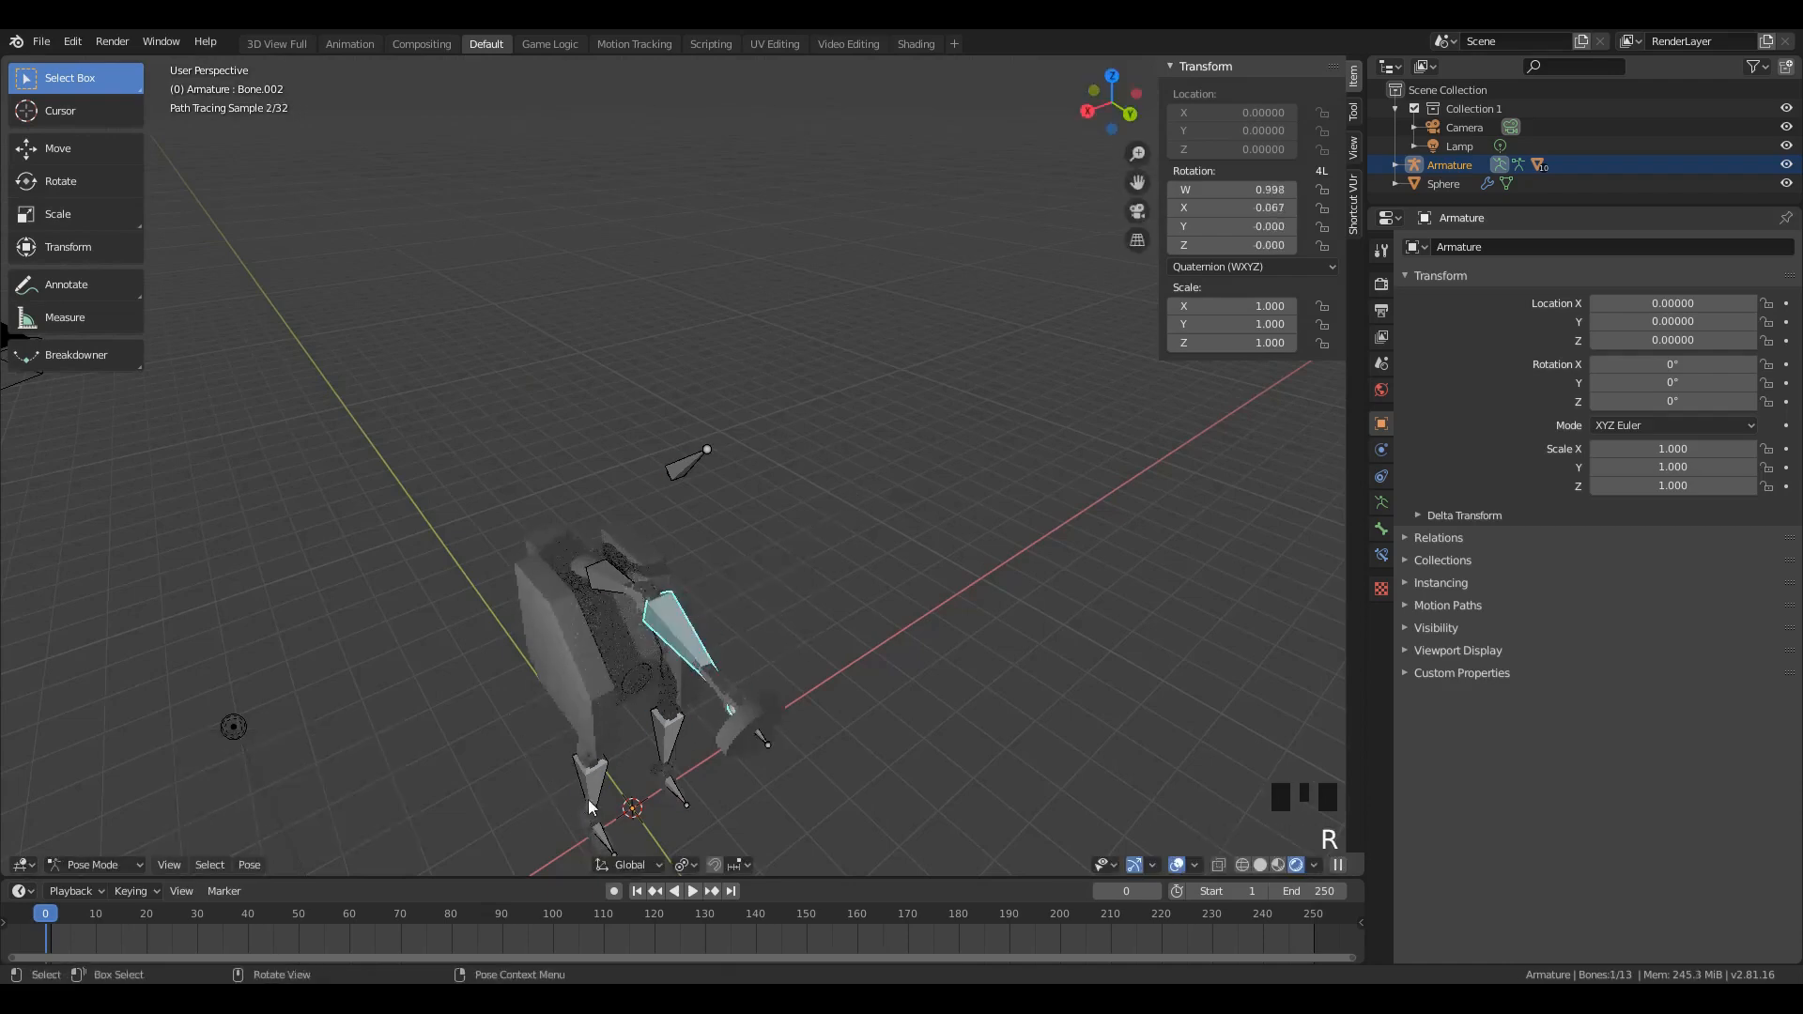
pyautogui.moveTo(682, 718); pyautogui.dragTo(722, 631, button='middle')
pyautogui.hotkey('ctrl', 'z')
pyautogui.hotkey('ctrl', 'z')
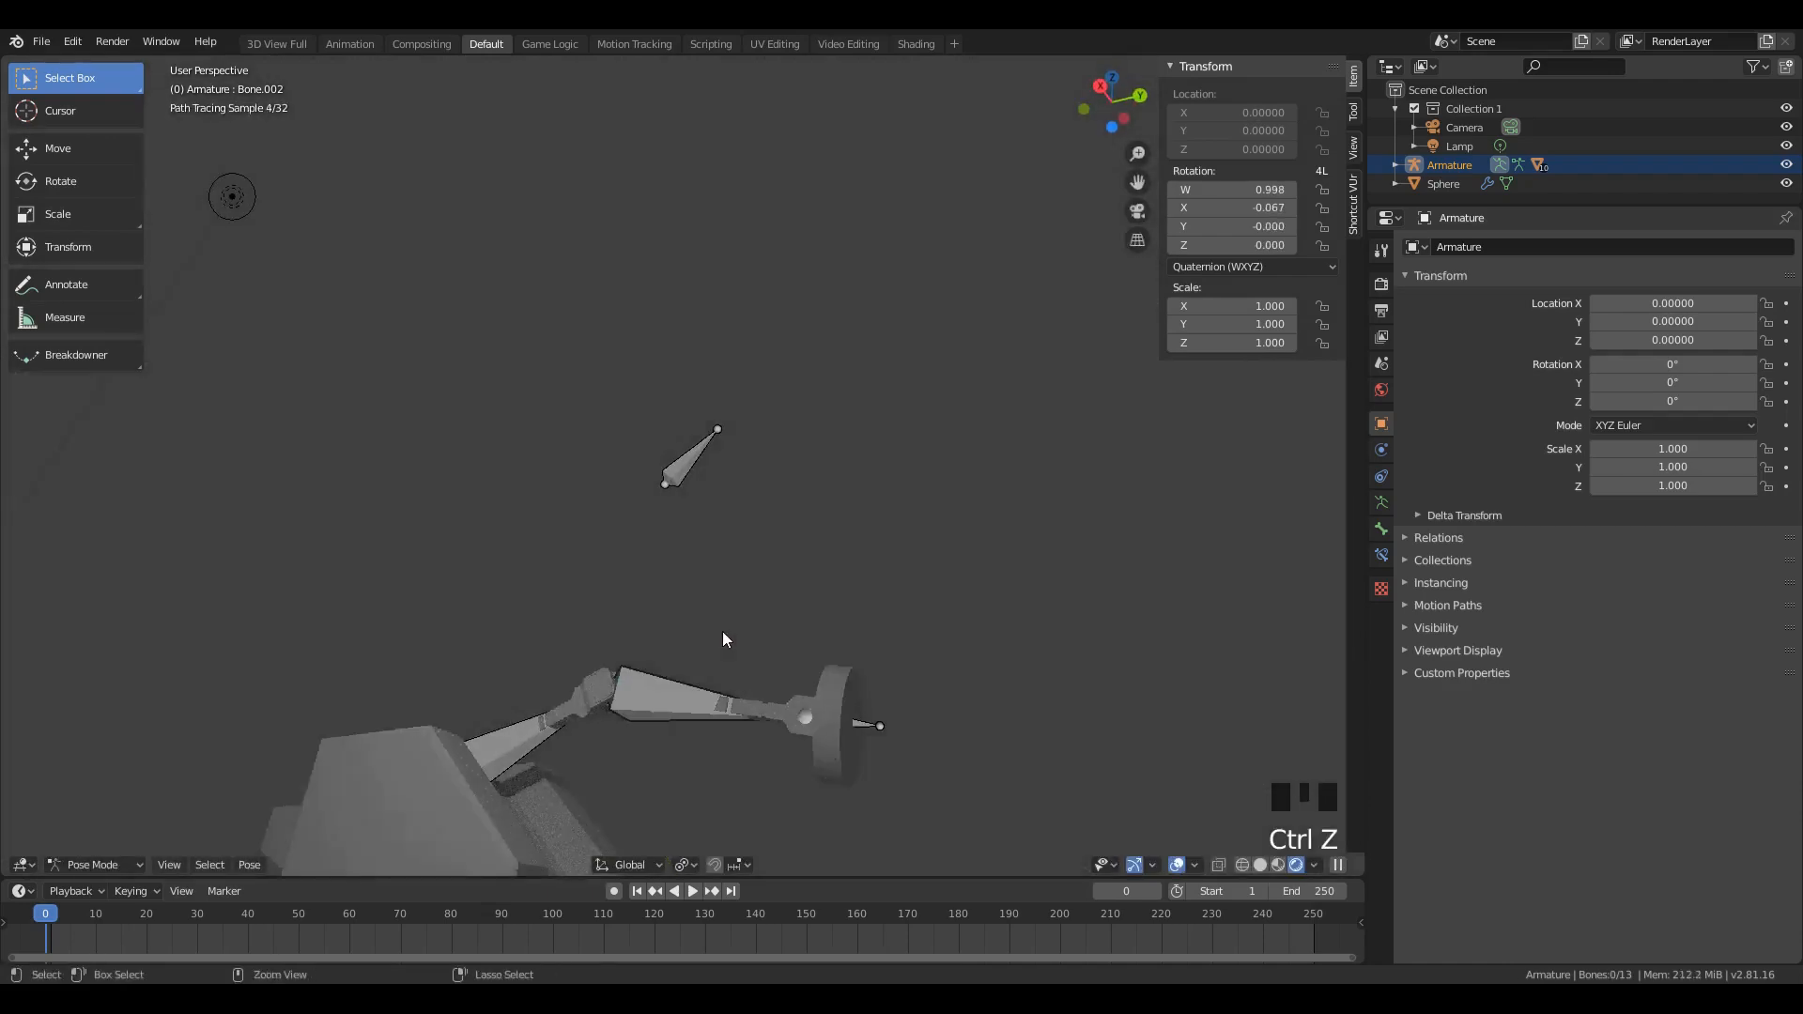
pyautogui.hotkey('ctrl', 'z')
# Step: Clear the rotation and location of the upper neck bone in Pose Mode
pyautogui.press('Tab')
pyautogui.press('Tab')
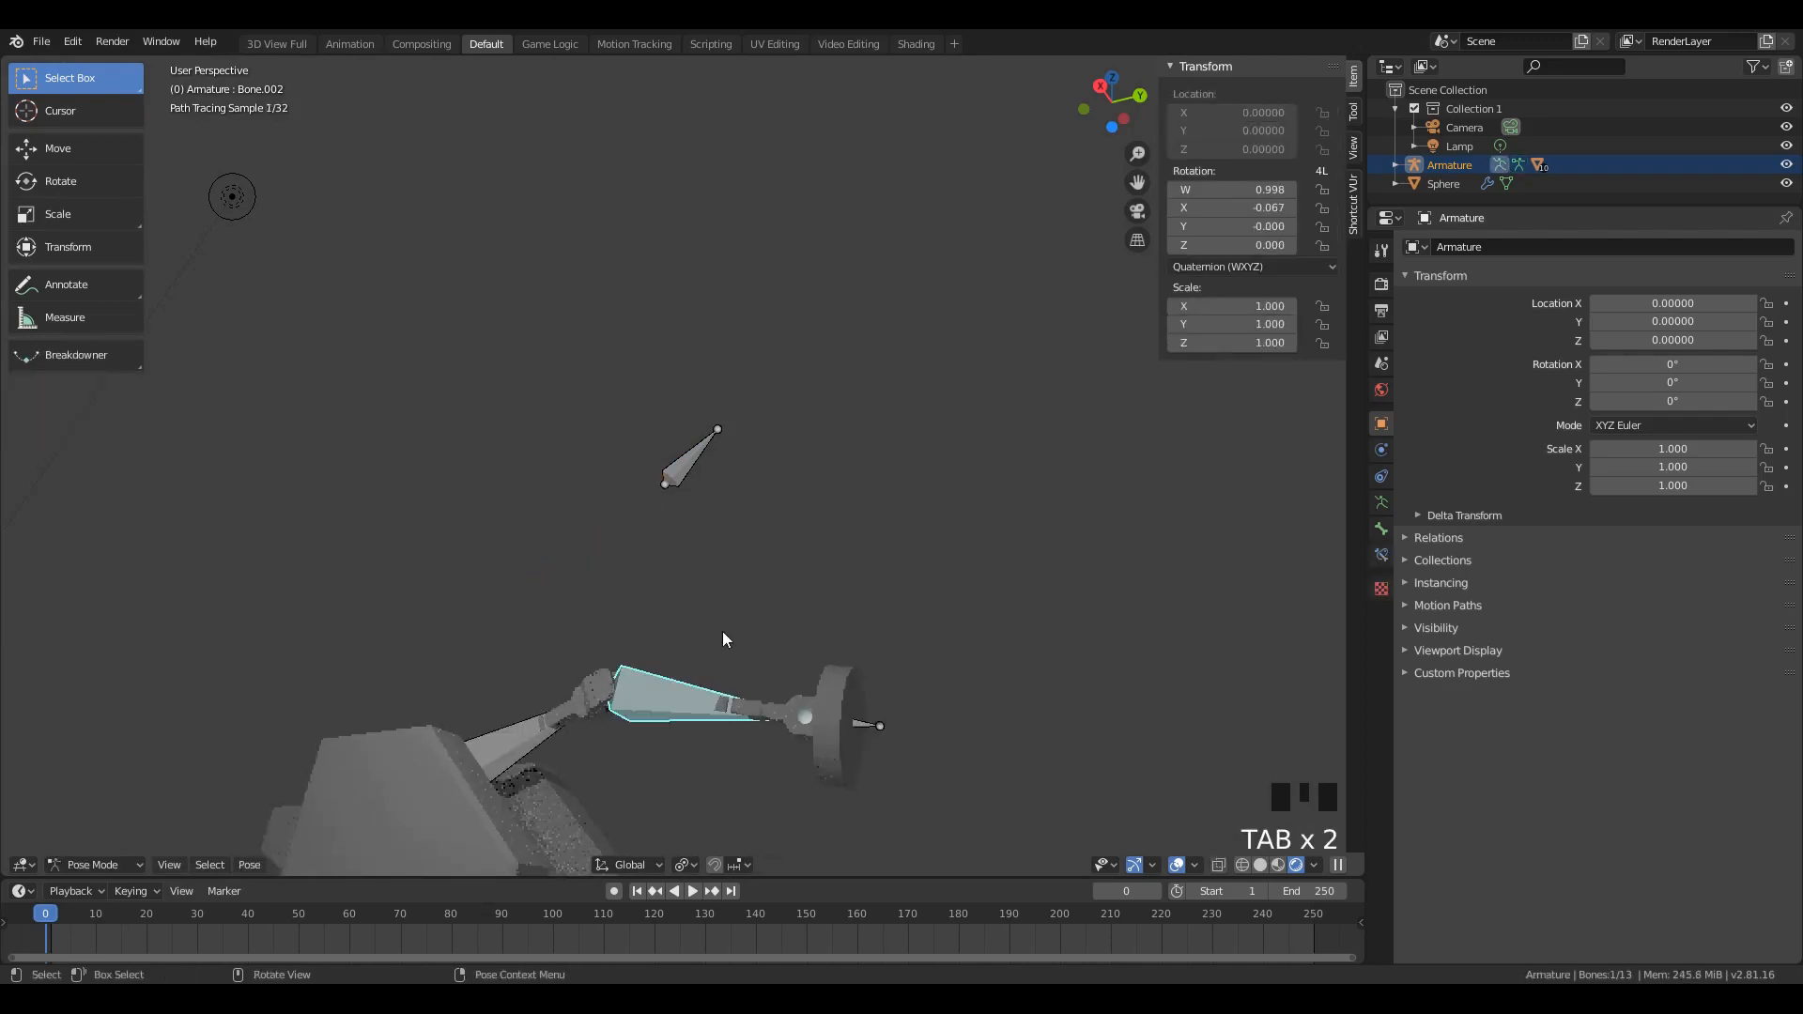
pyautogui.hotkey('alt', 'r')
pyautogui.hotkey('alt', 'g')
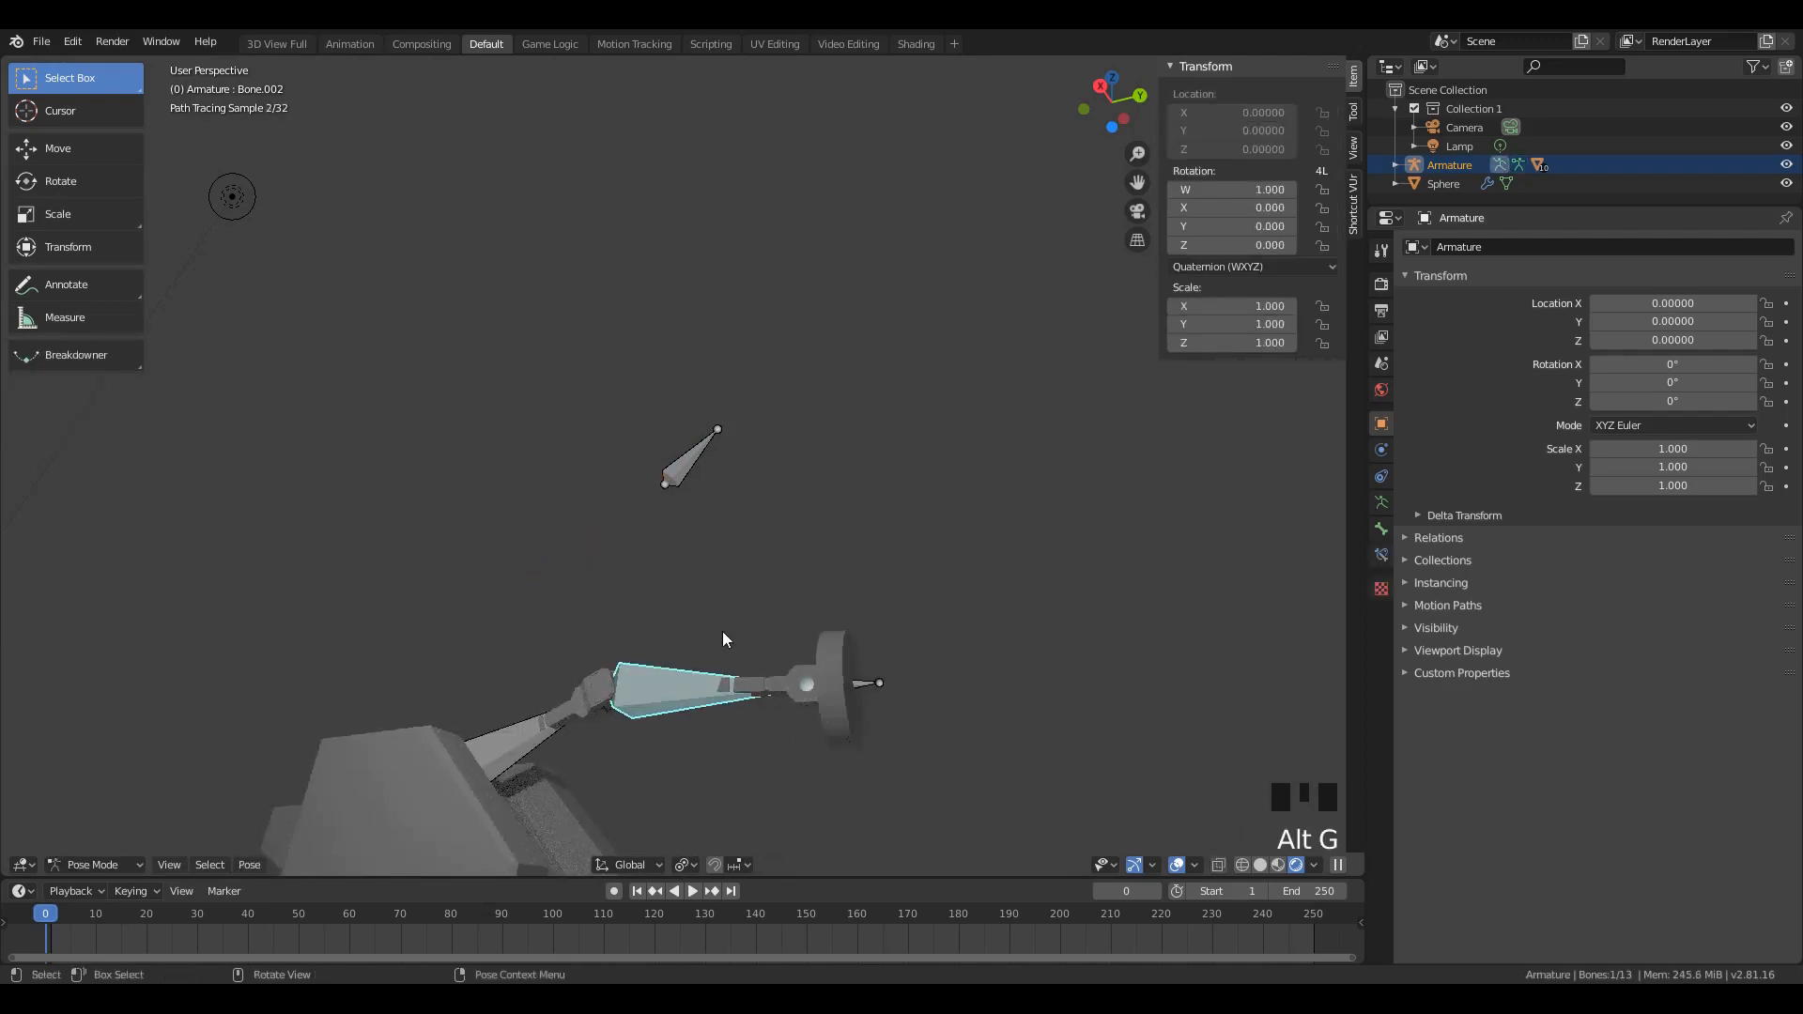
# Step: Compare the neck bones' rest position in Edit Mode with their current pose in Pose Mode
pyautogui.press('Tab')
pyautogui.press('Tab')
pyautogui.press('Tab')
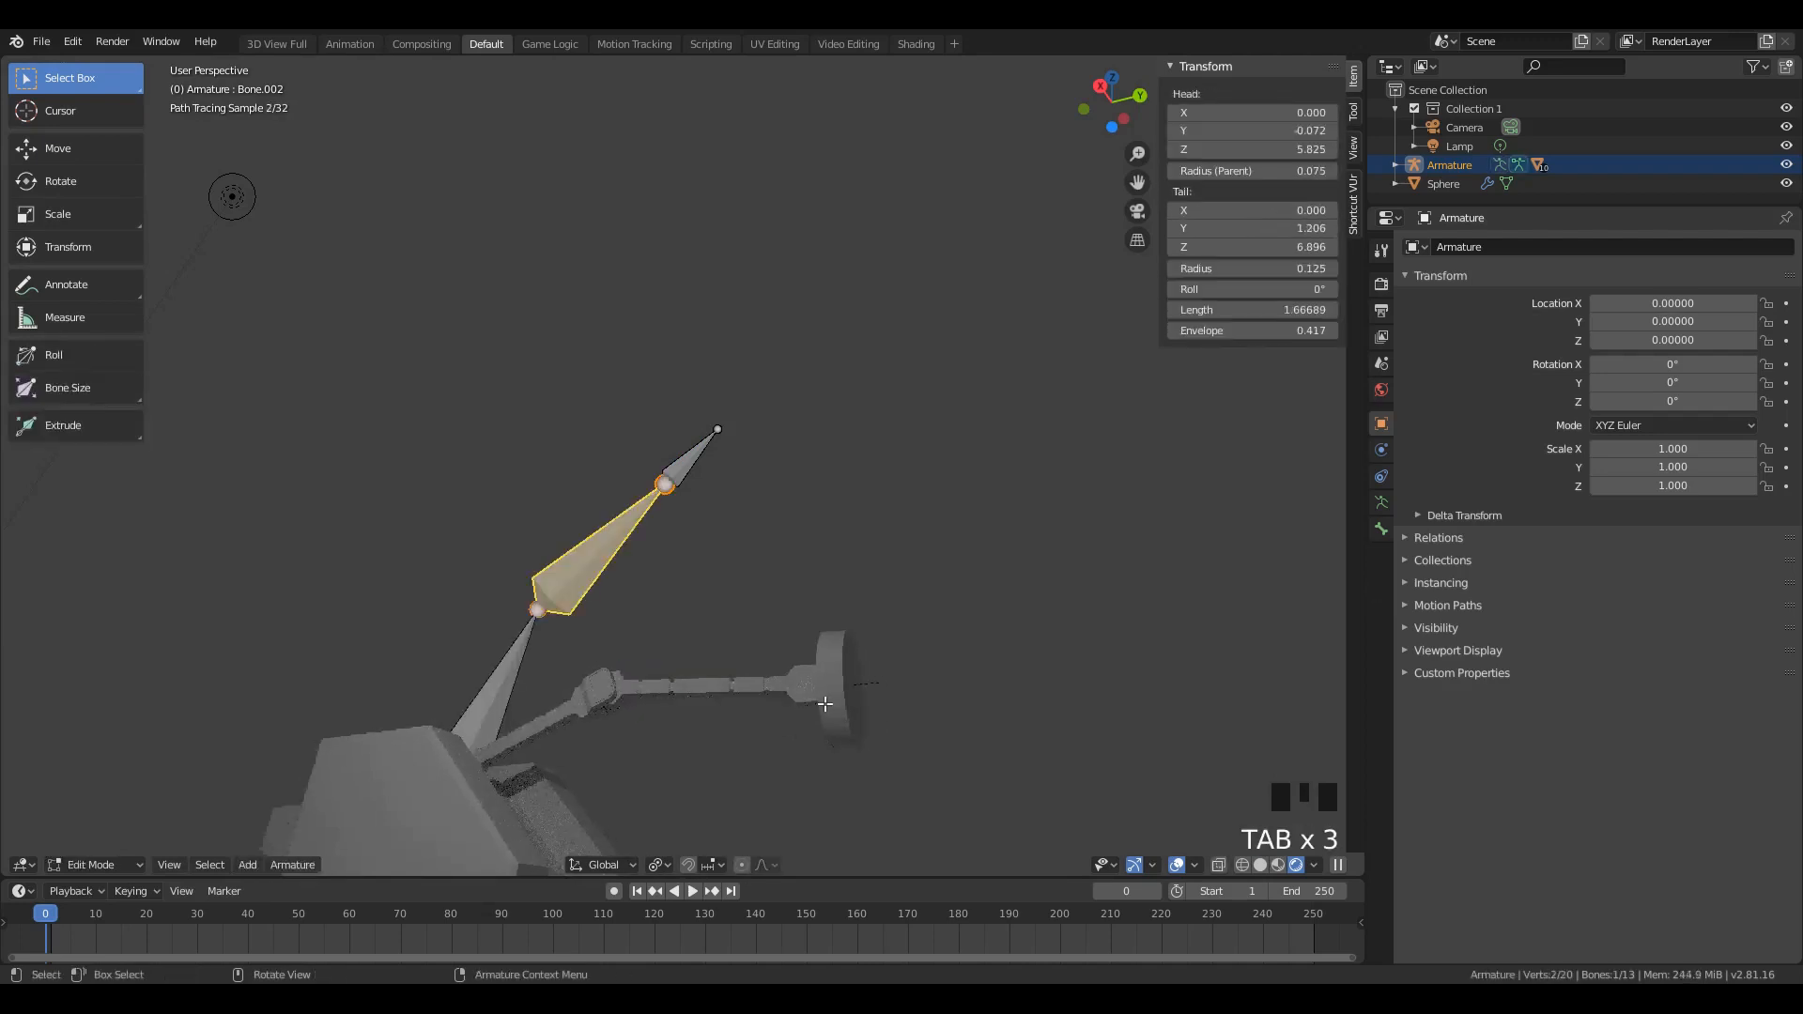
pyautogui.click(850, 716)
pyautogui.press('Tab')
pyautogui.scroll(-3, 826, 691)
pyautogui.click(764, 616)
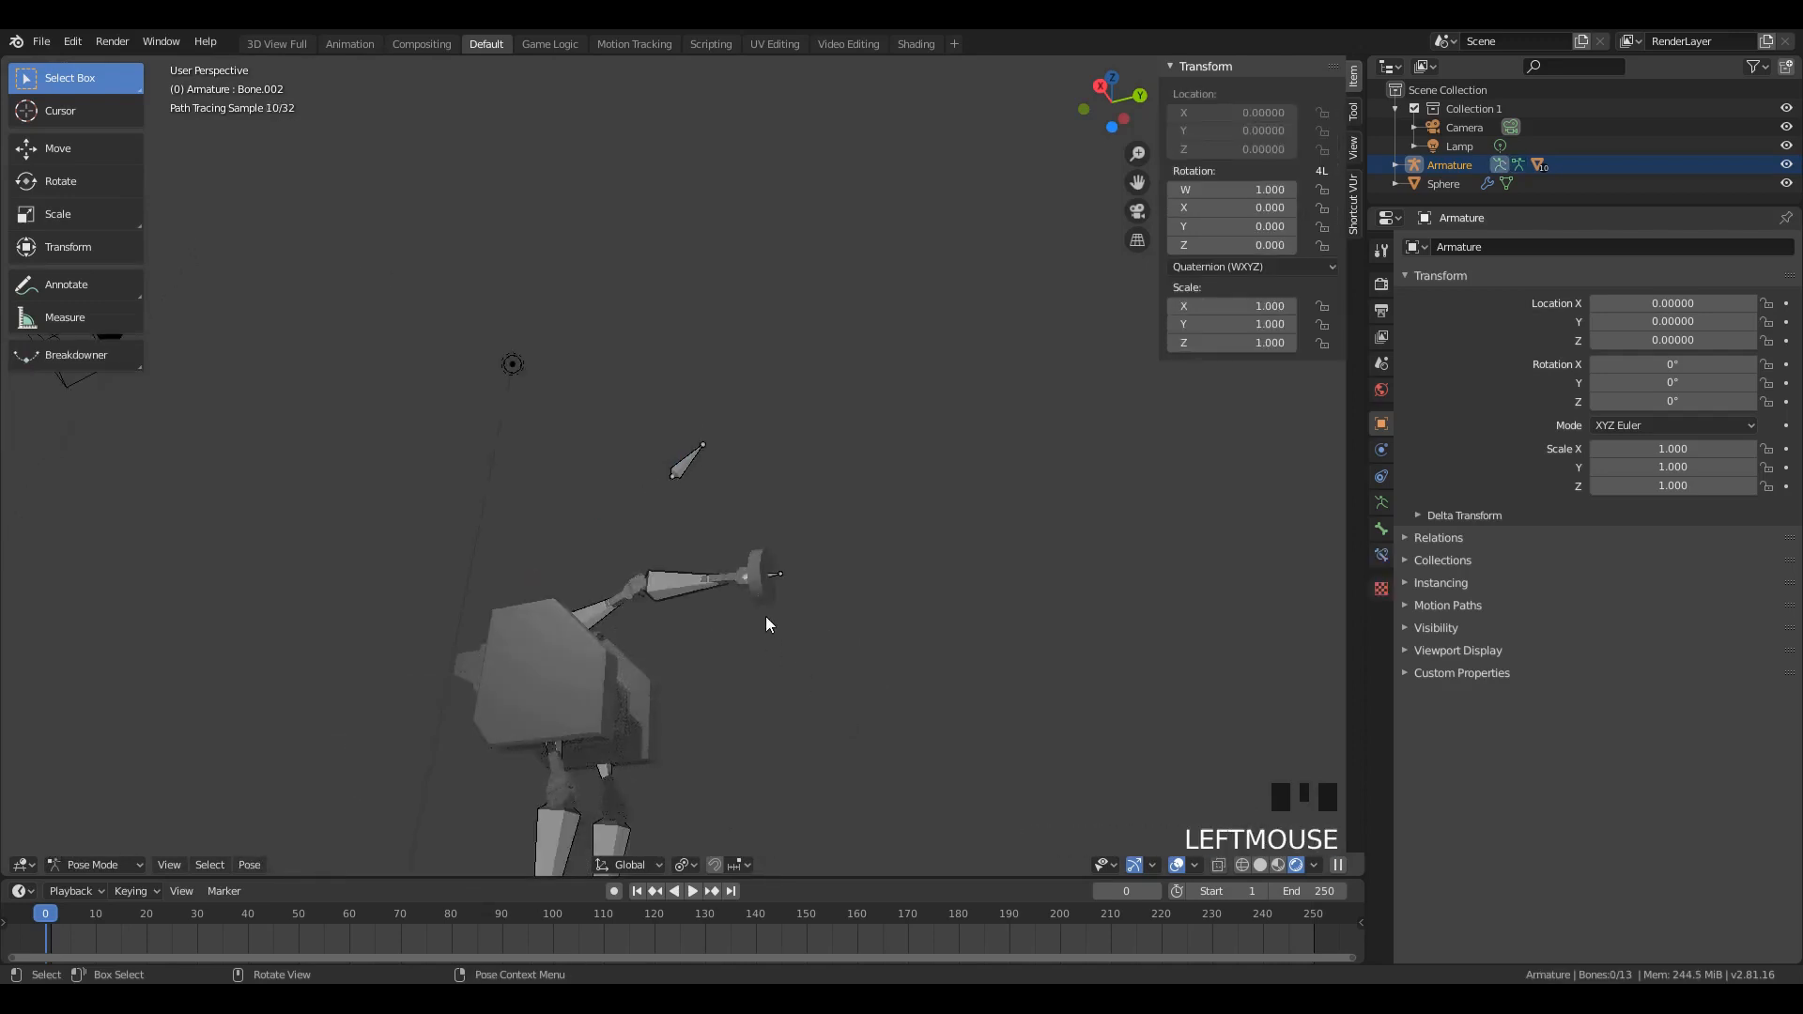
# Step: Clear the rotation and location of all bones in Pose Mode and deselect them
pyautogui.press('a')
pyautogui.hotkey('alt', 'r')
pyautogui.hotkey('alt', 'g')
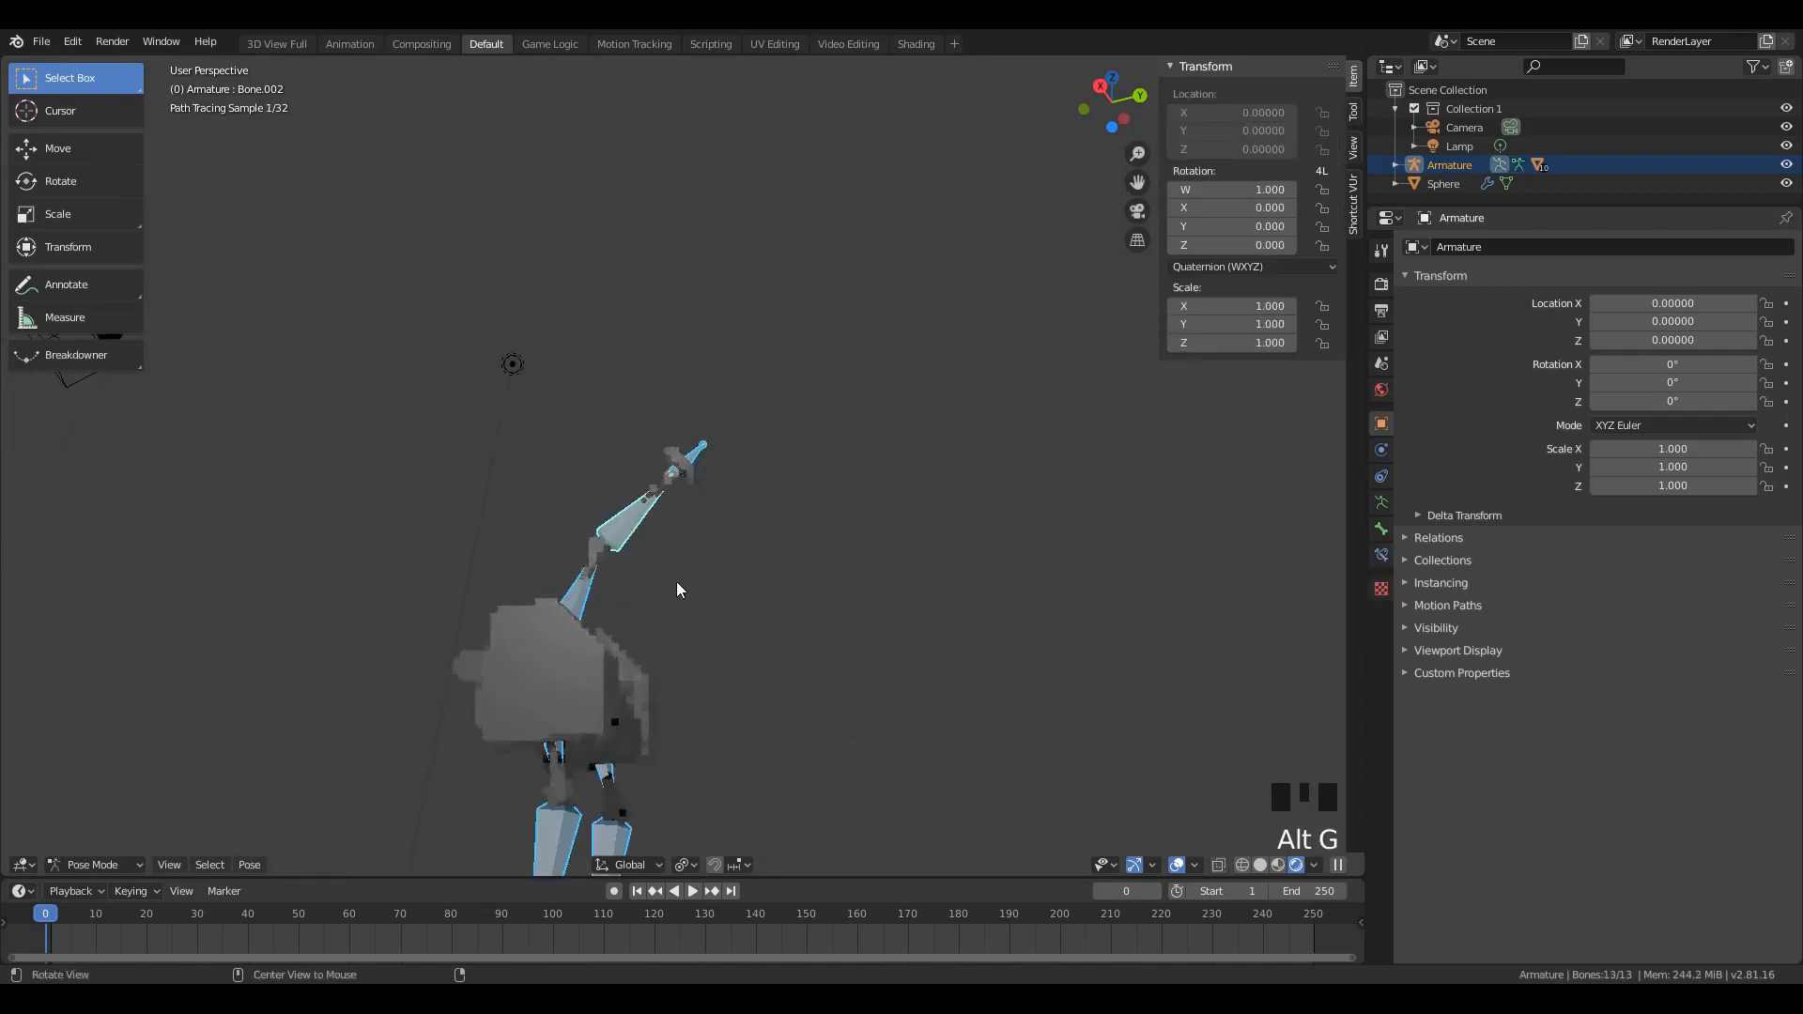
pyautogui.keyDown('alt'); pyautogui.moveTo(607, 493); pyautogui.dragTo(665, 549); pyautogui.keyUp('alt')
pyautogui.press('a')
pyautogui.press('a')
pyautogui.press('a')
pyautogui.scroll(5, 665, 548)
pyautogui.moveTo(775, 505); pyautogui.dragTo(668, 468, button='middle')
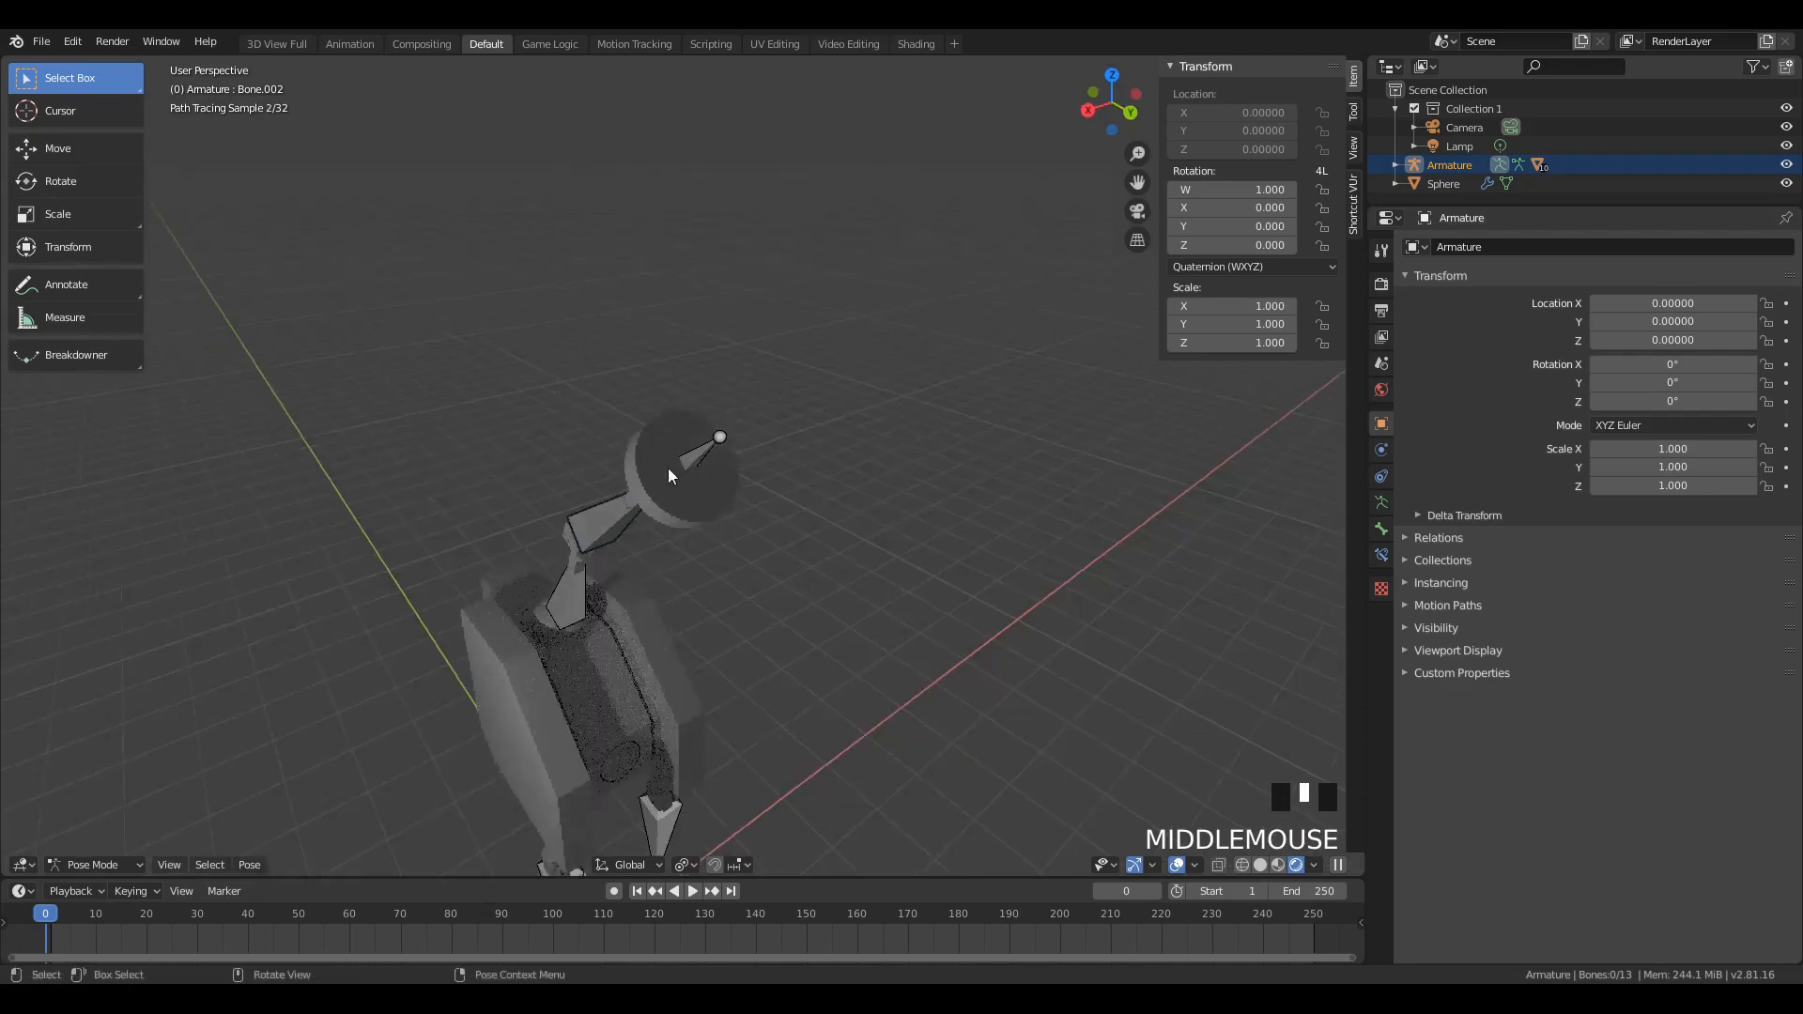
# Step: Try moving the separate bone at the head and rotating the upper neck bone in Edit Mode
pyautogui.press('Tab')
pyautogui.scroll(-3, 651, 542)
pyautogui.moveTo(650, 541); pyautogui.dragTo(526, 630, button='middle')
pyautogui.click(507, 647)
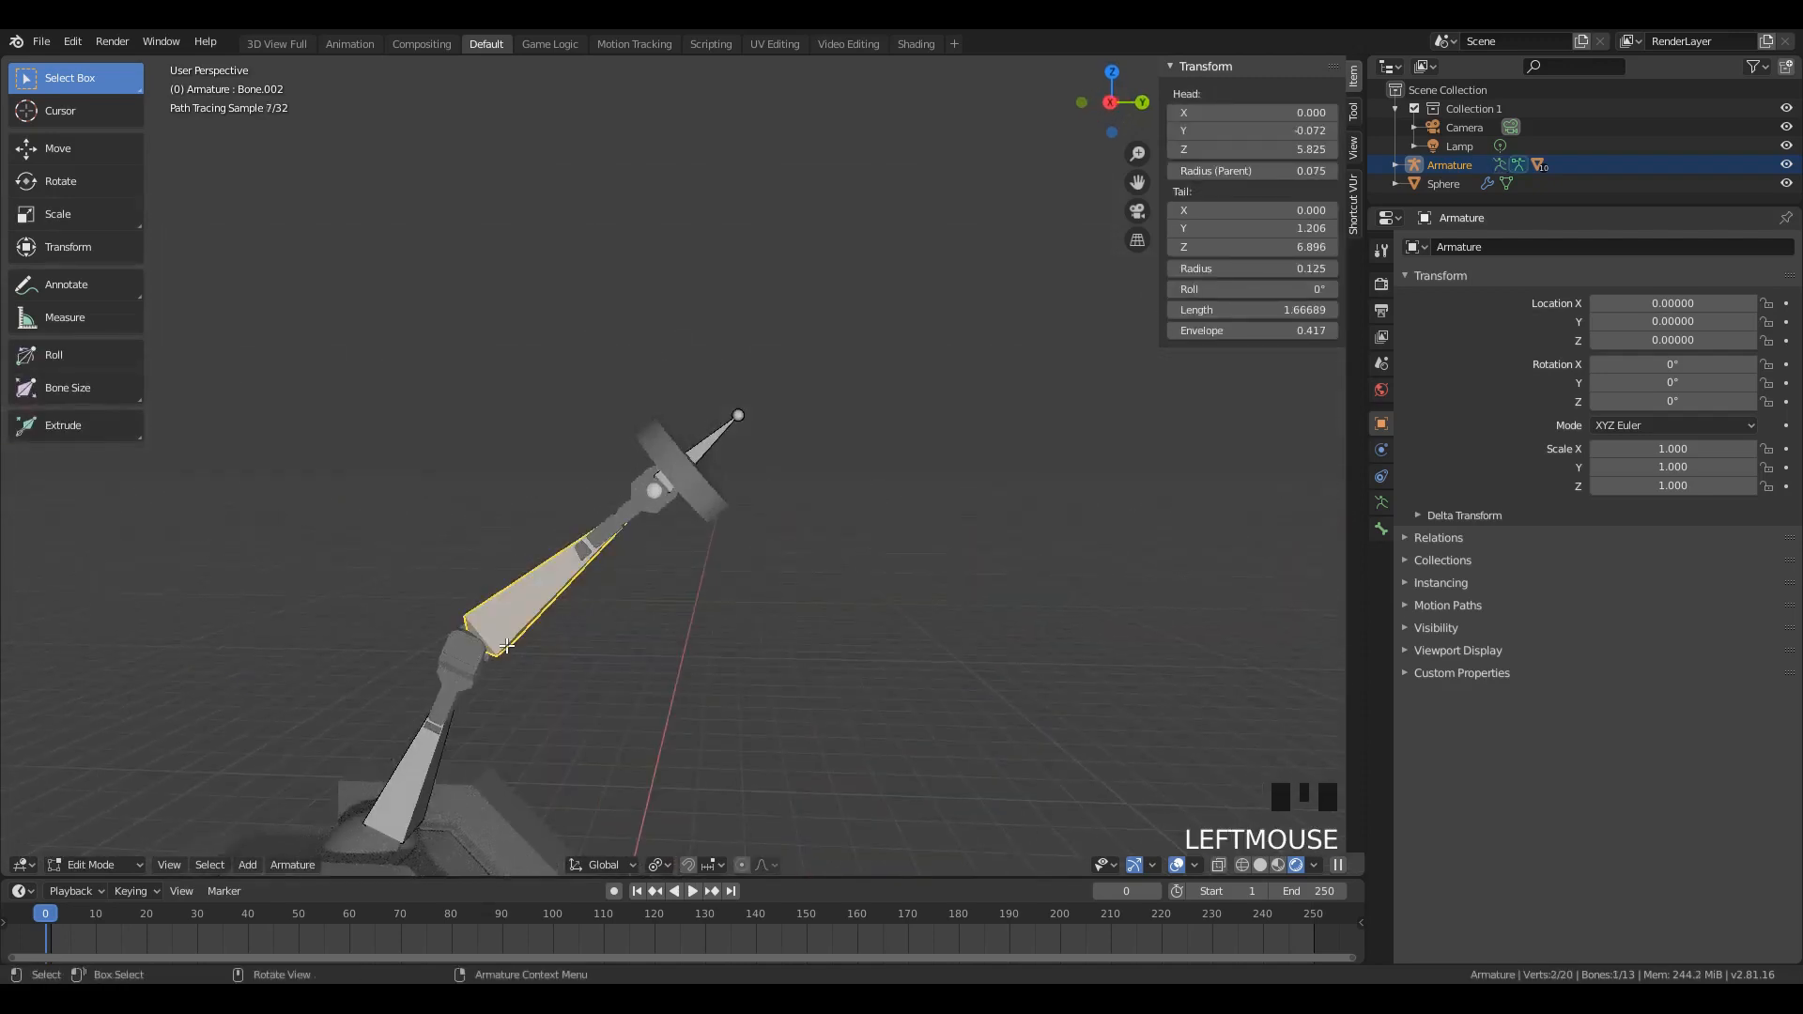
pyautogui.scroll(4, 636, 519)
pyautogui.click(798, 358)
pyautogui.press('g')
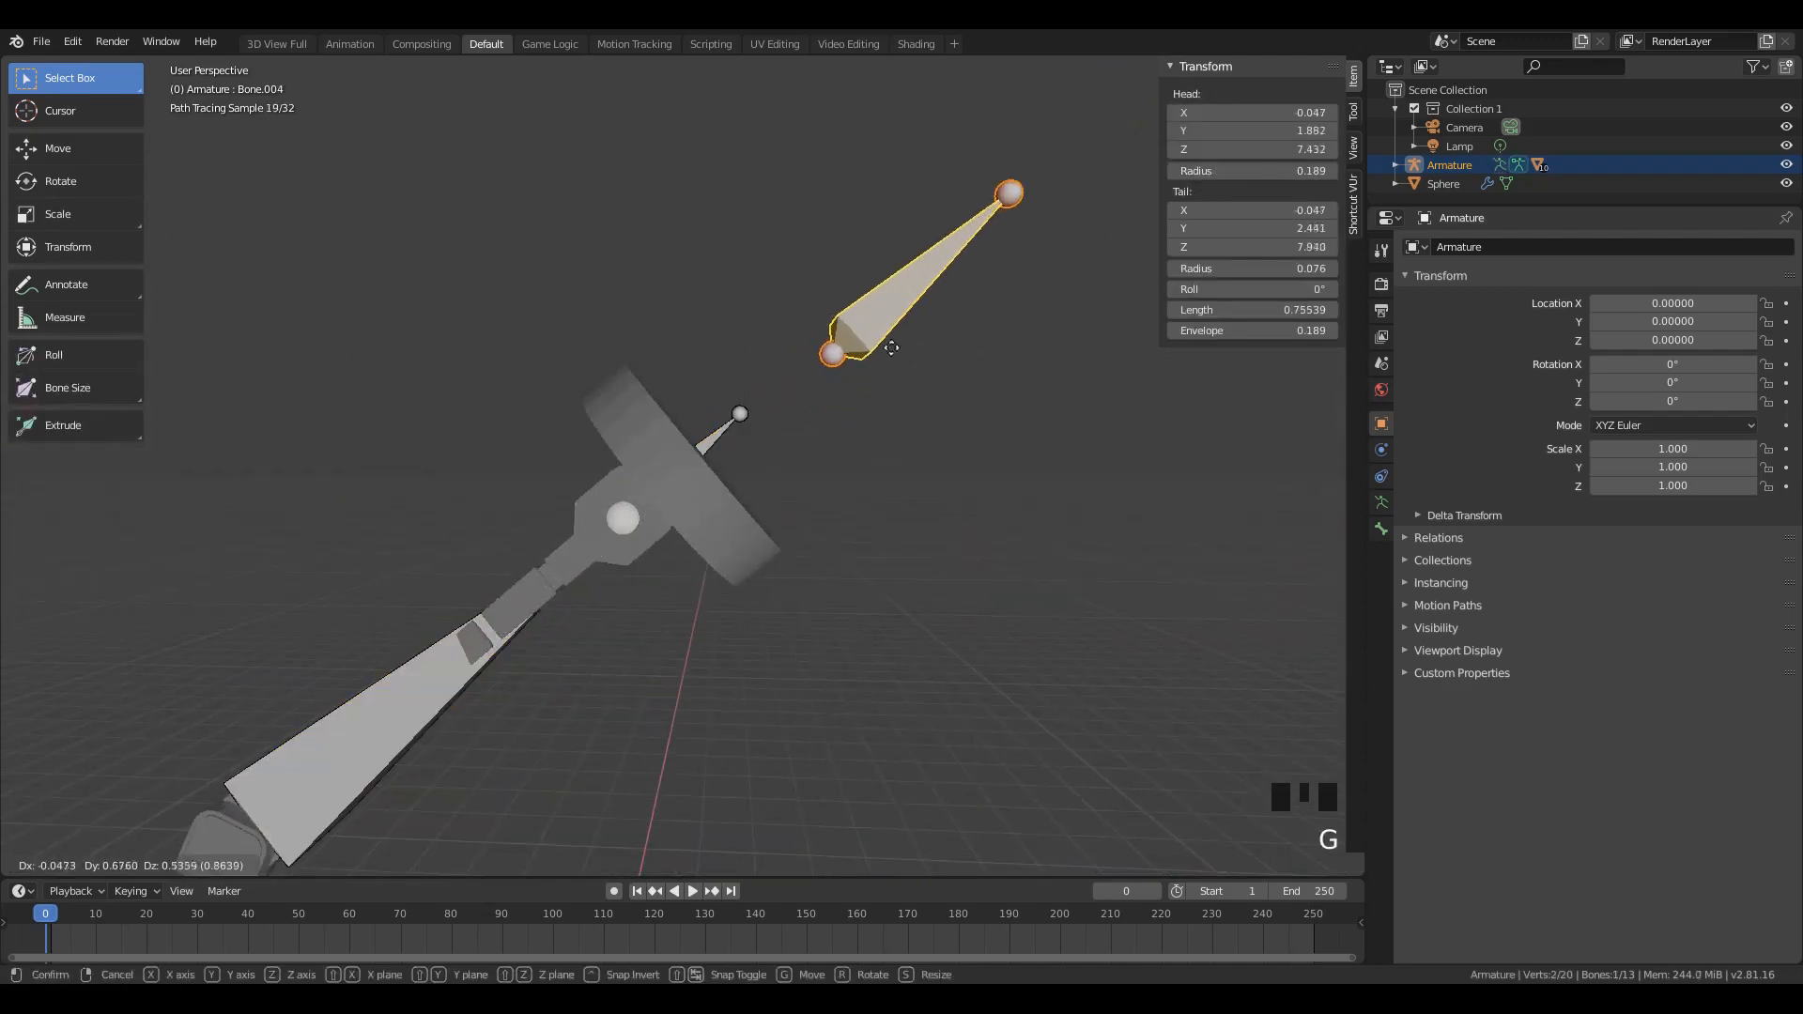
pyautogui.scroll(-3, 731, 502)
pyautogui.click(571, 631)
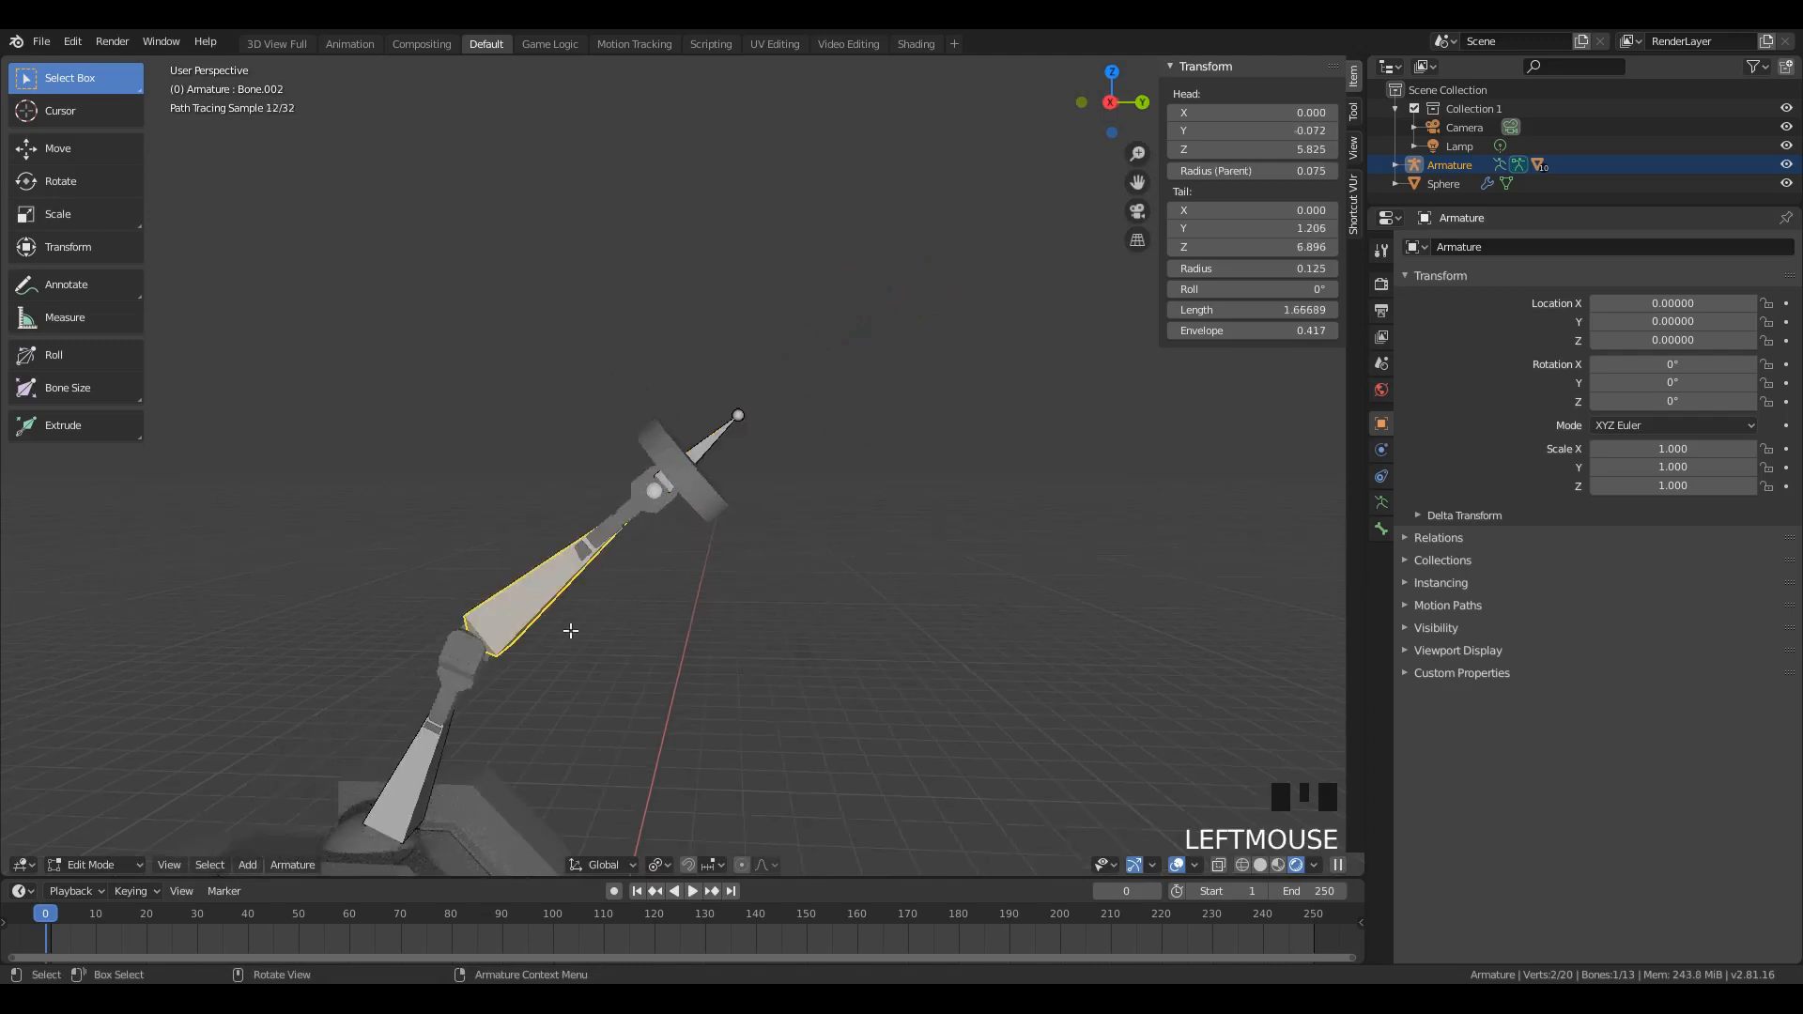
pyautogui.press('KP_3')
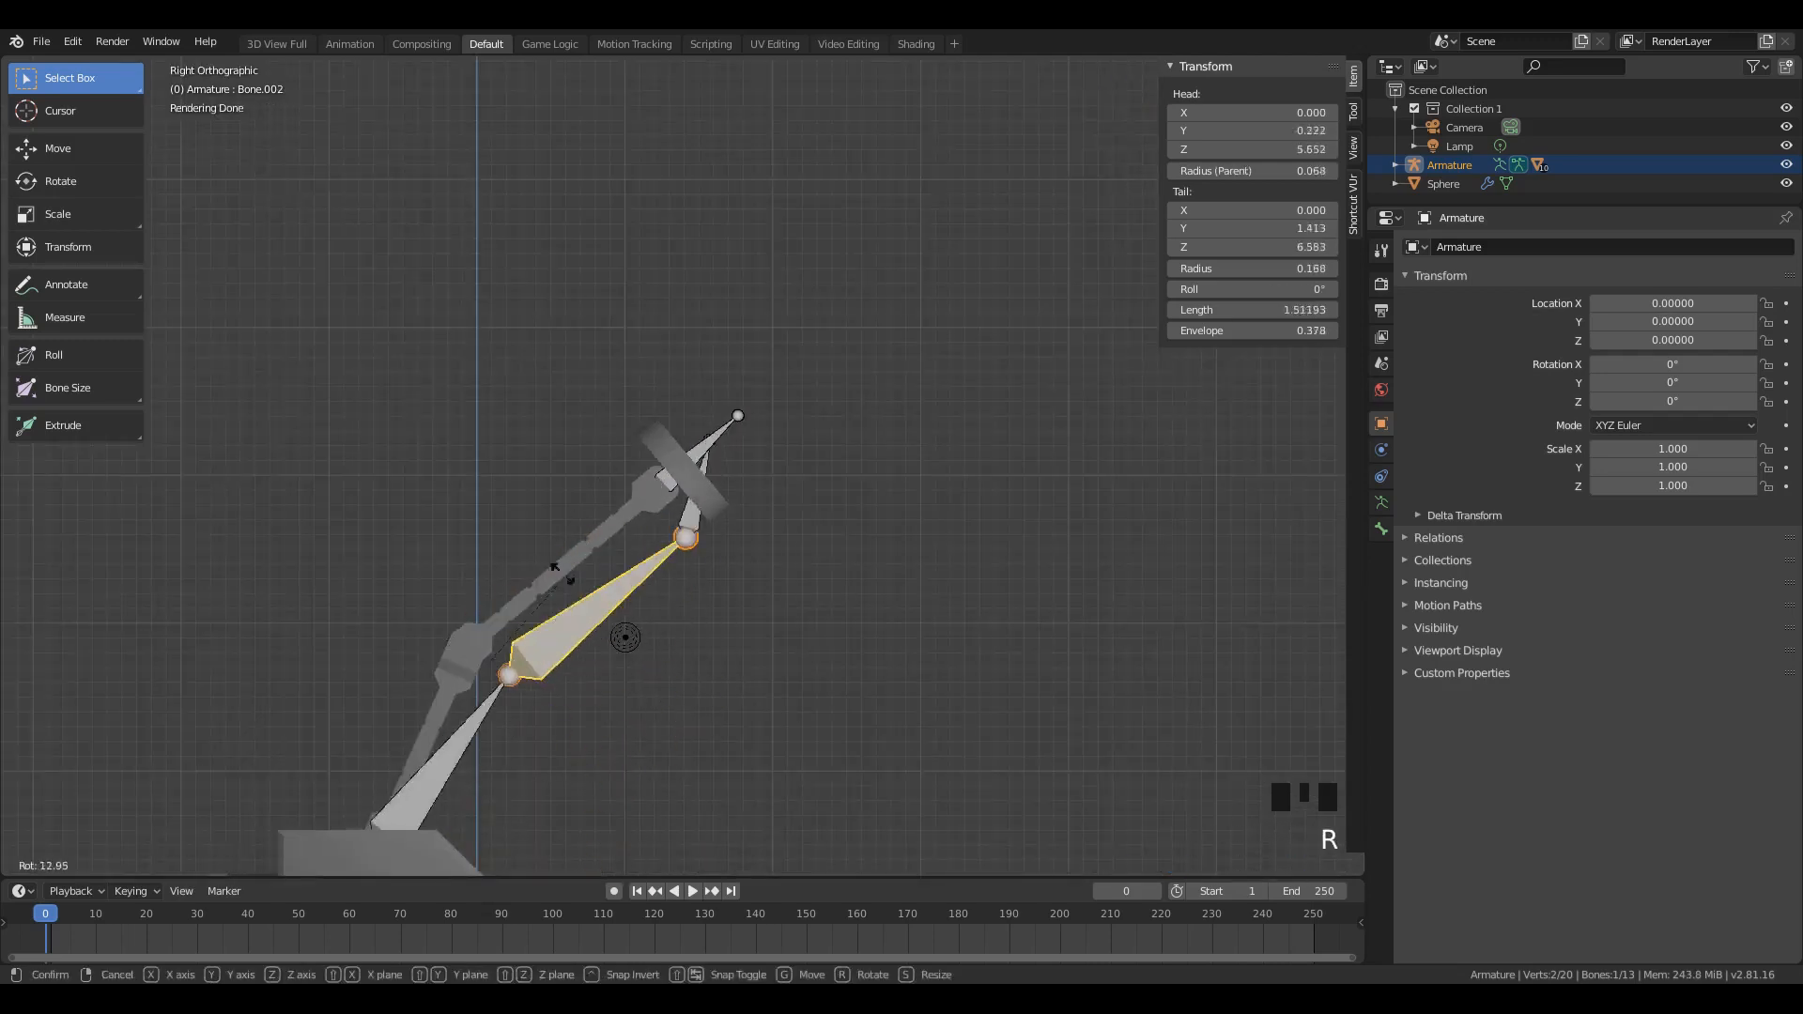
# Step: Try rotating the upper neck bone by about -4.9° and the head bone in Pose Mode, and undo the changes
pyautogui.press('Tab')
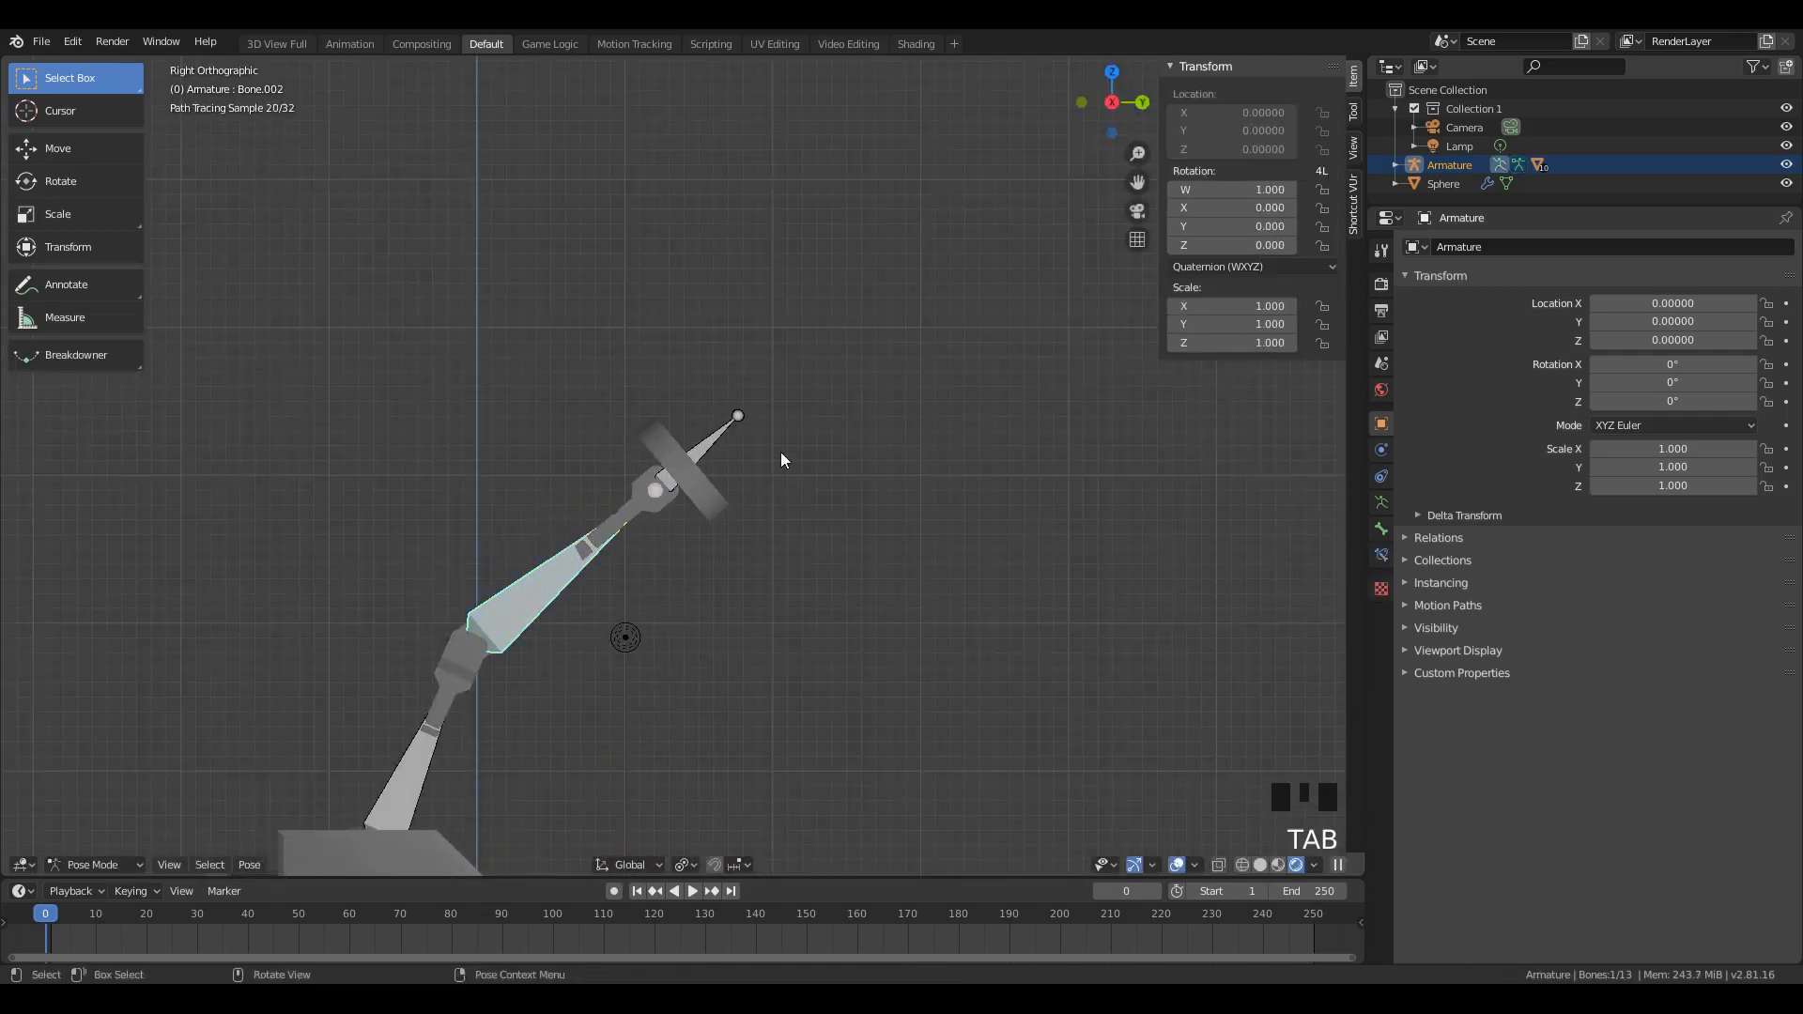
pyautogui.press('r')
pyautogui.click(733, 437)
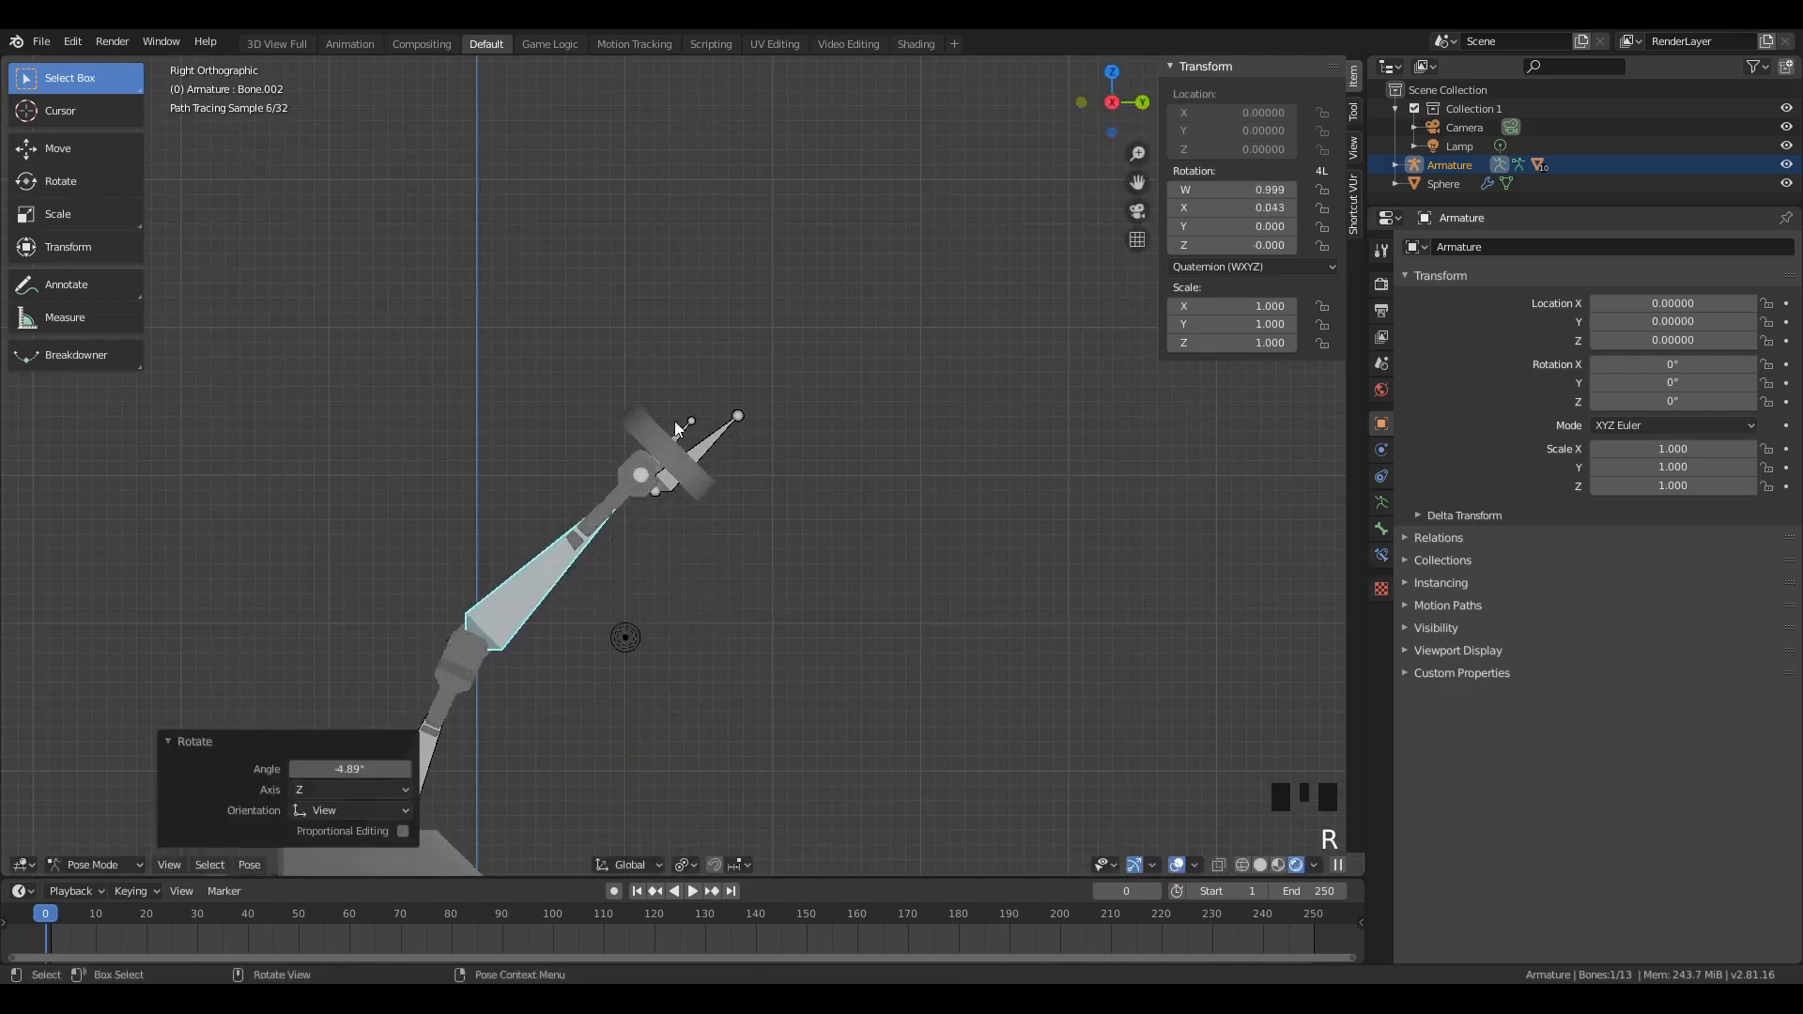
pyautogui.click(699, 447)
pyautogui.press('r')
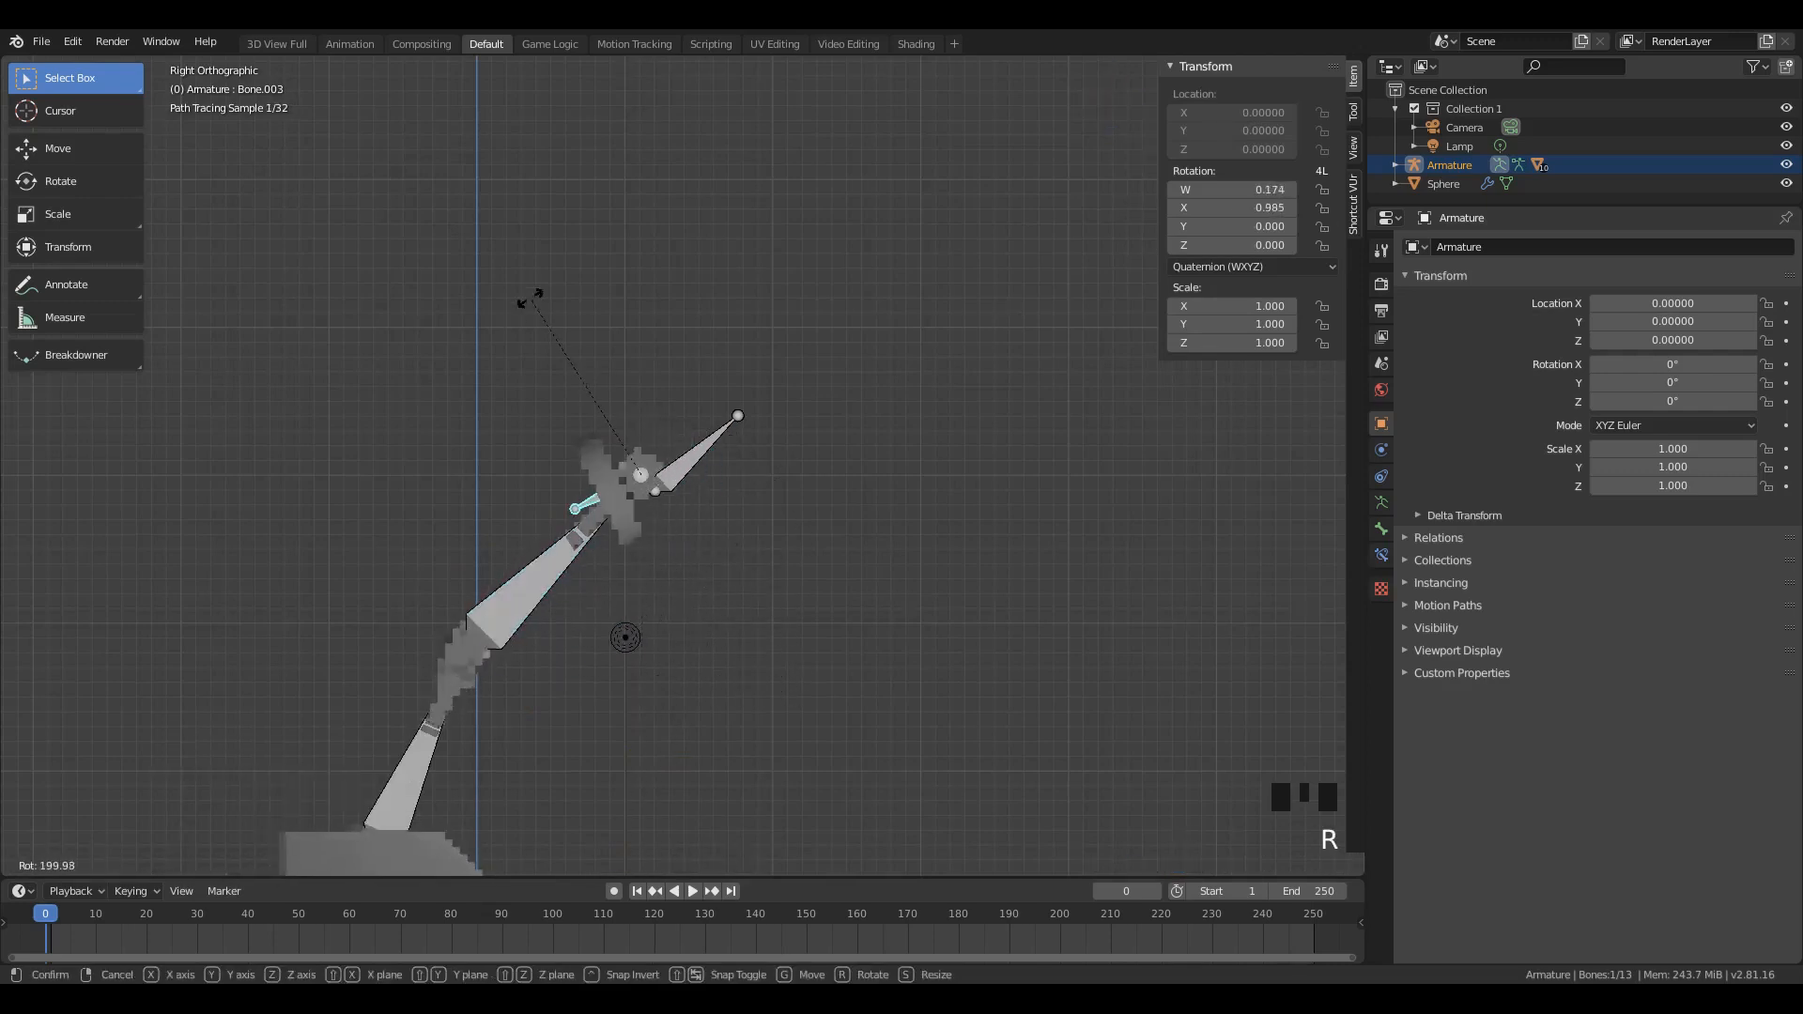
pyautogui.press('Escape')
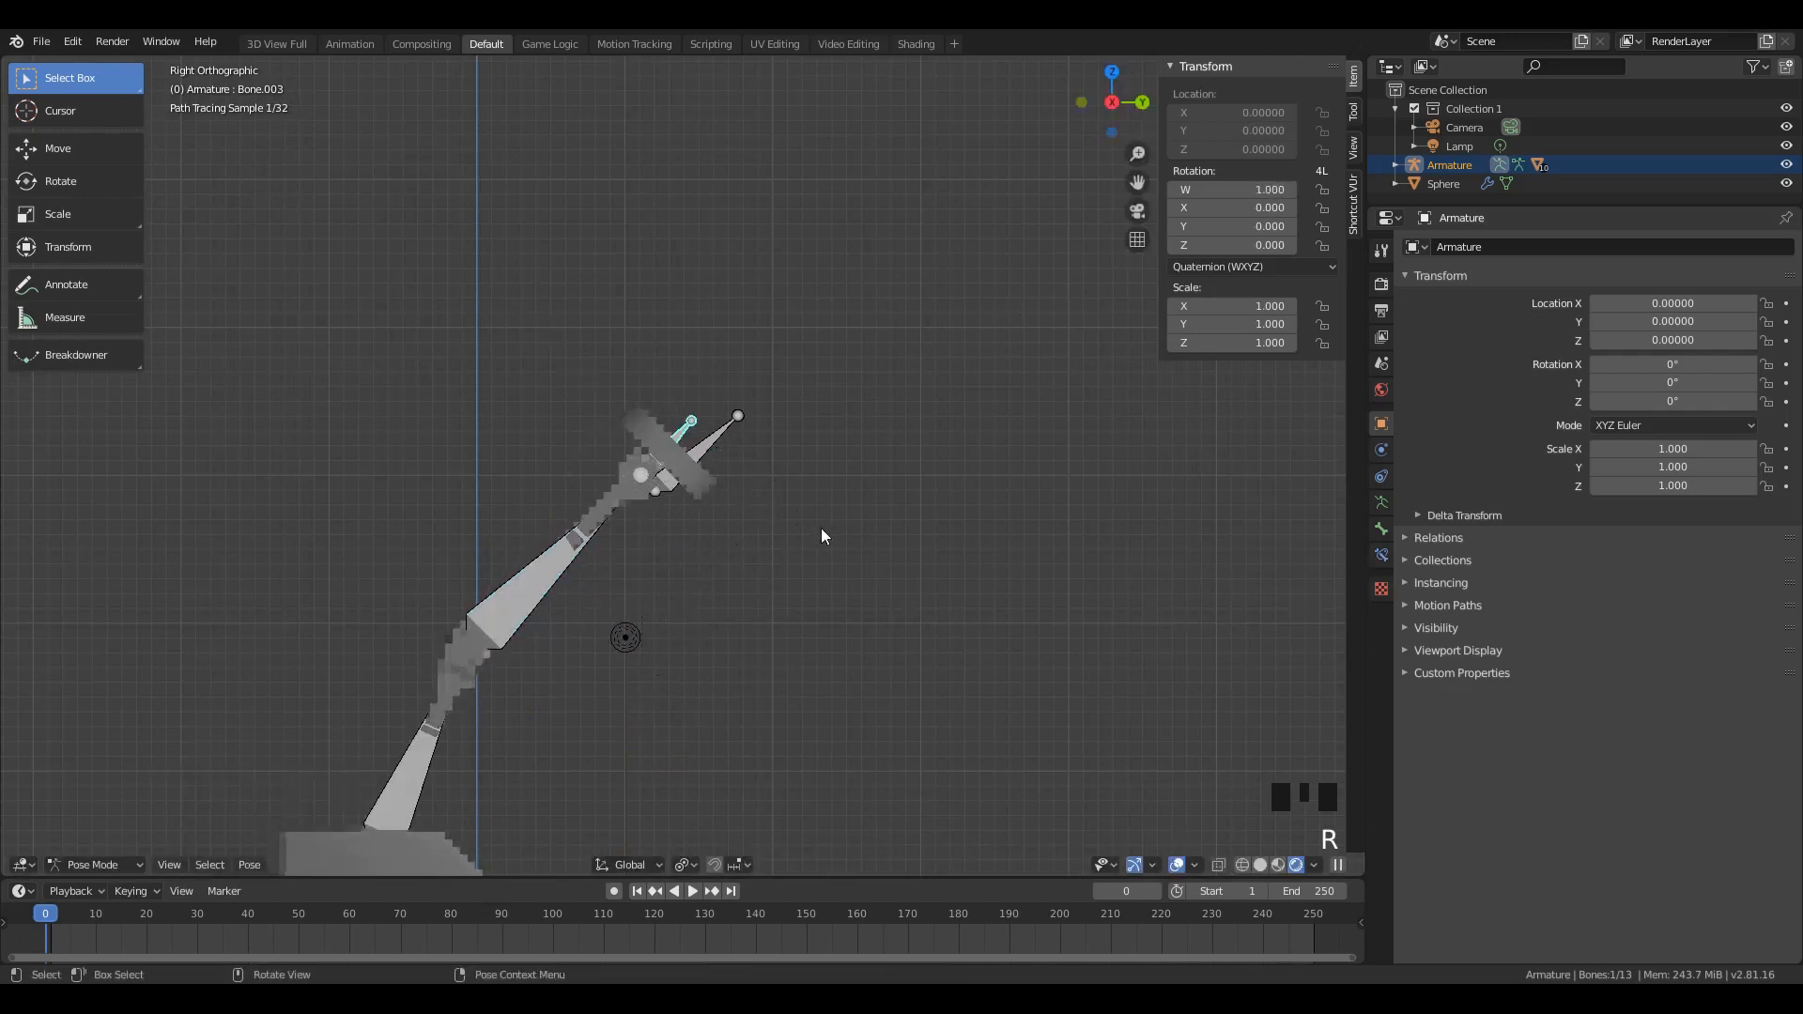
pyautogui.hotkey('ctrl', 'z')
pyautogui.hotkey('ctrl', 'z')
# Step: Check the two neck bones individually and try moving the separate bone at the head in Pose Mode
pyautogui.click(712, 446)
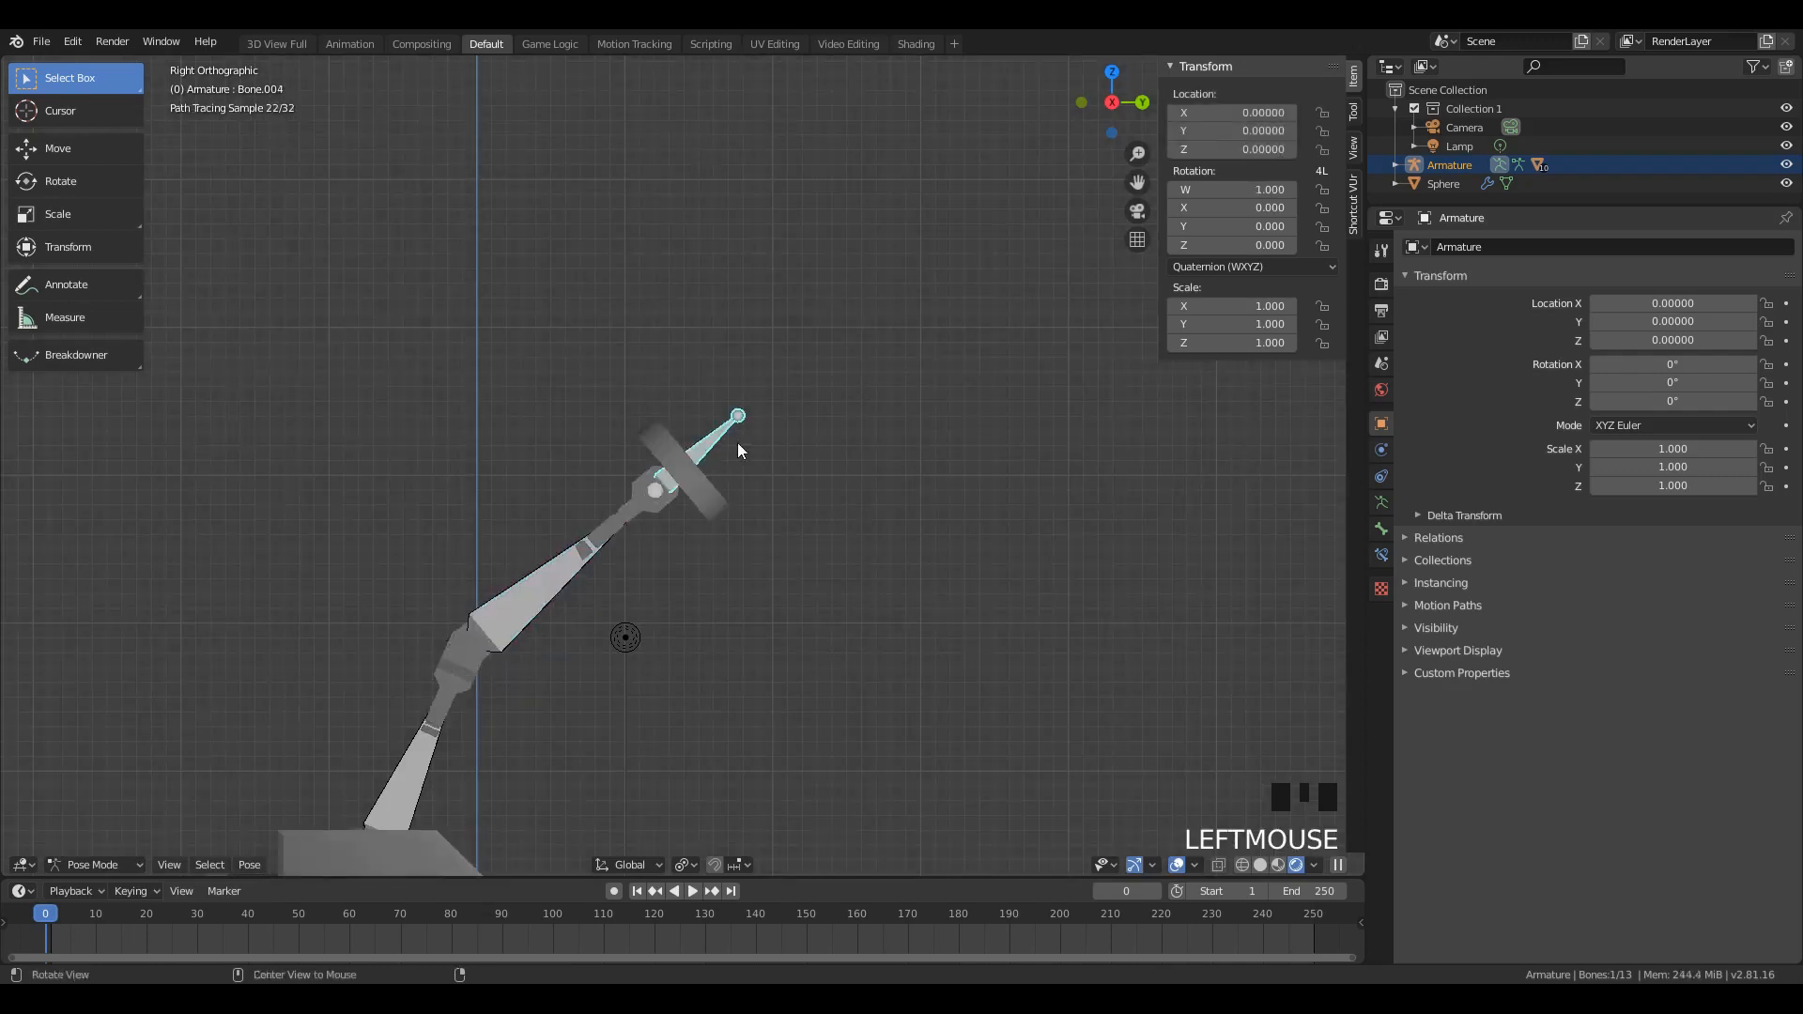
pyautogui.moveTo(736, 442); pyautogui.dragTo(542, 576, button='middle')
pyautogui.click(527, 584)
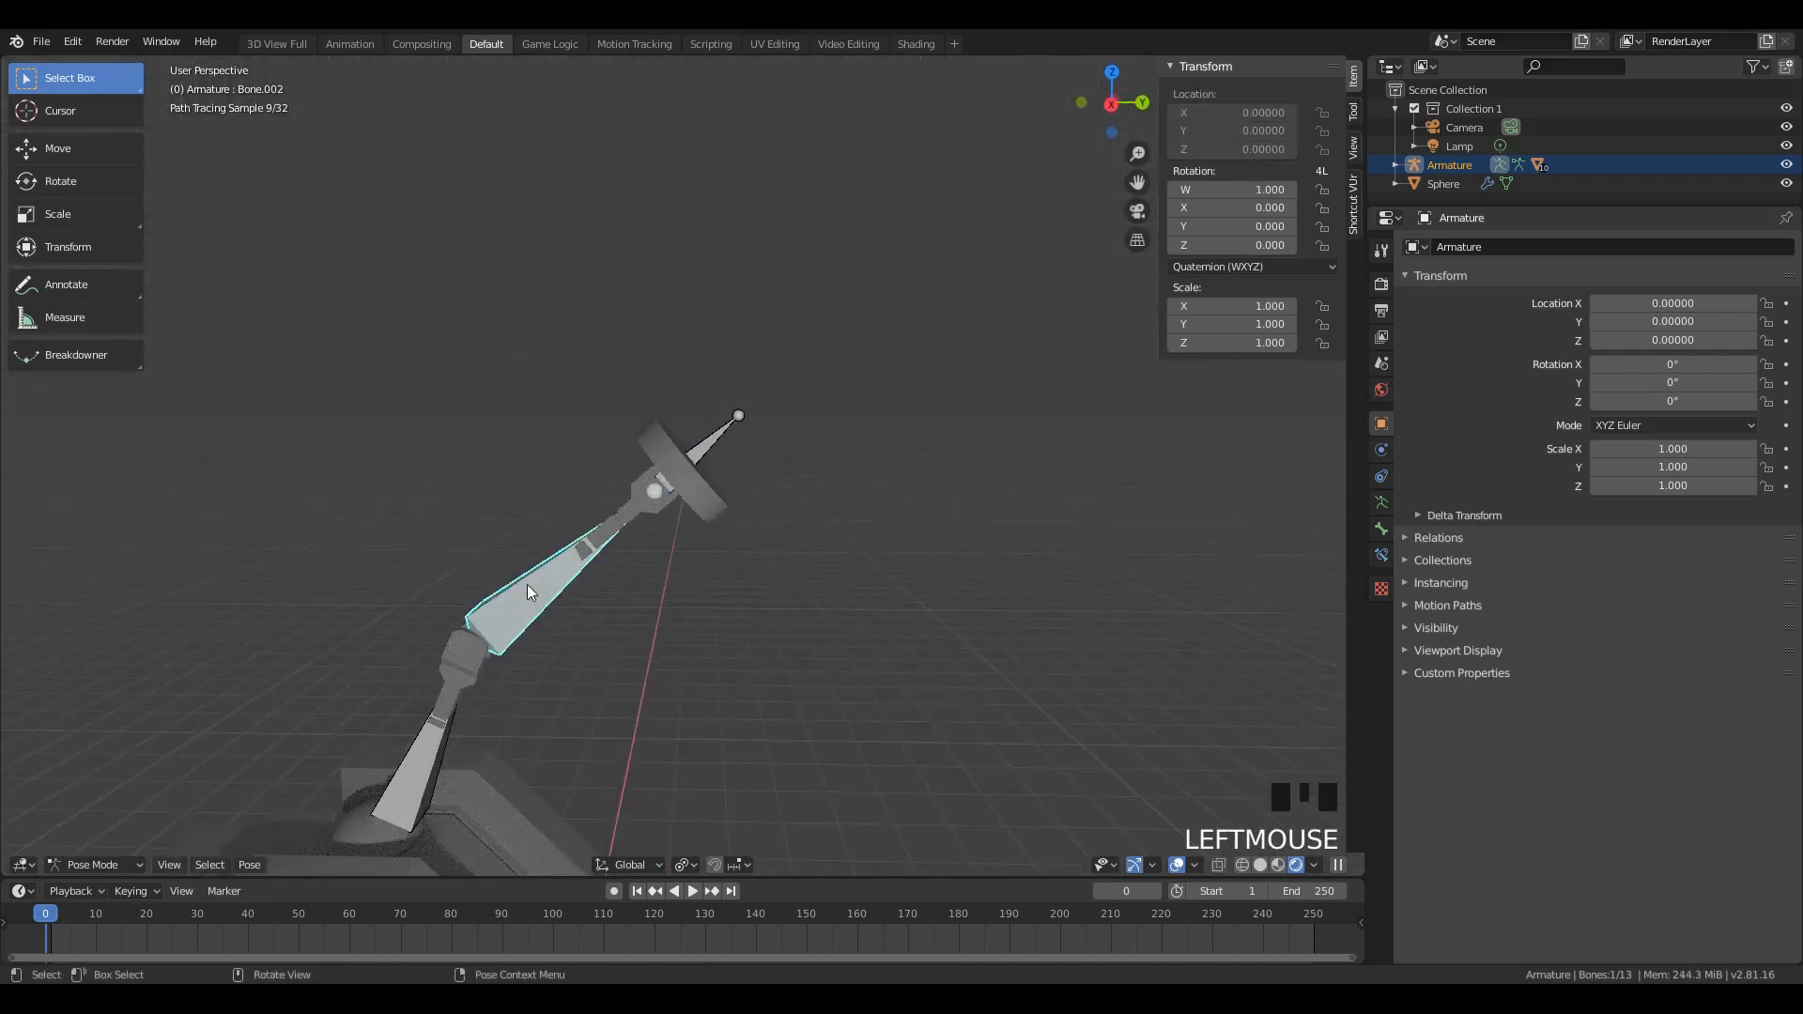
pyautogui.click(438, 791)
pyautogui.scroll(-2, 438, 741)
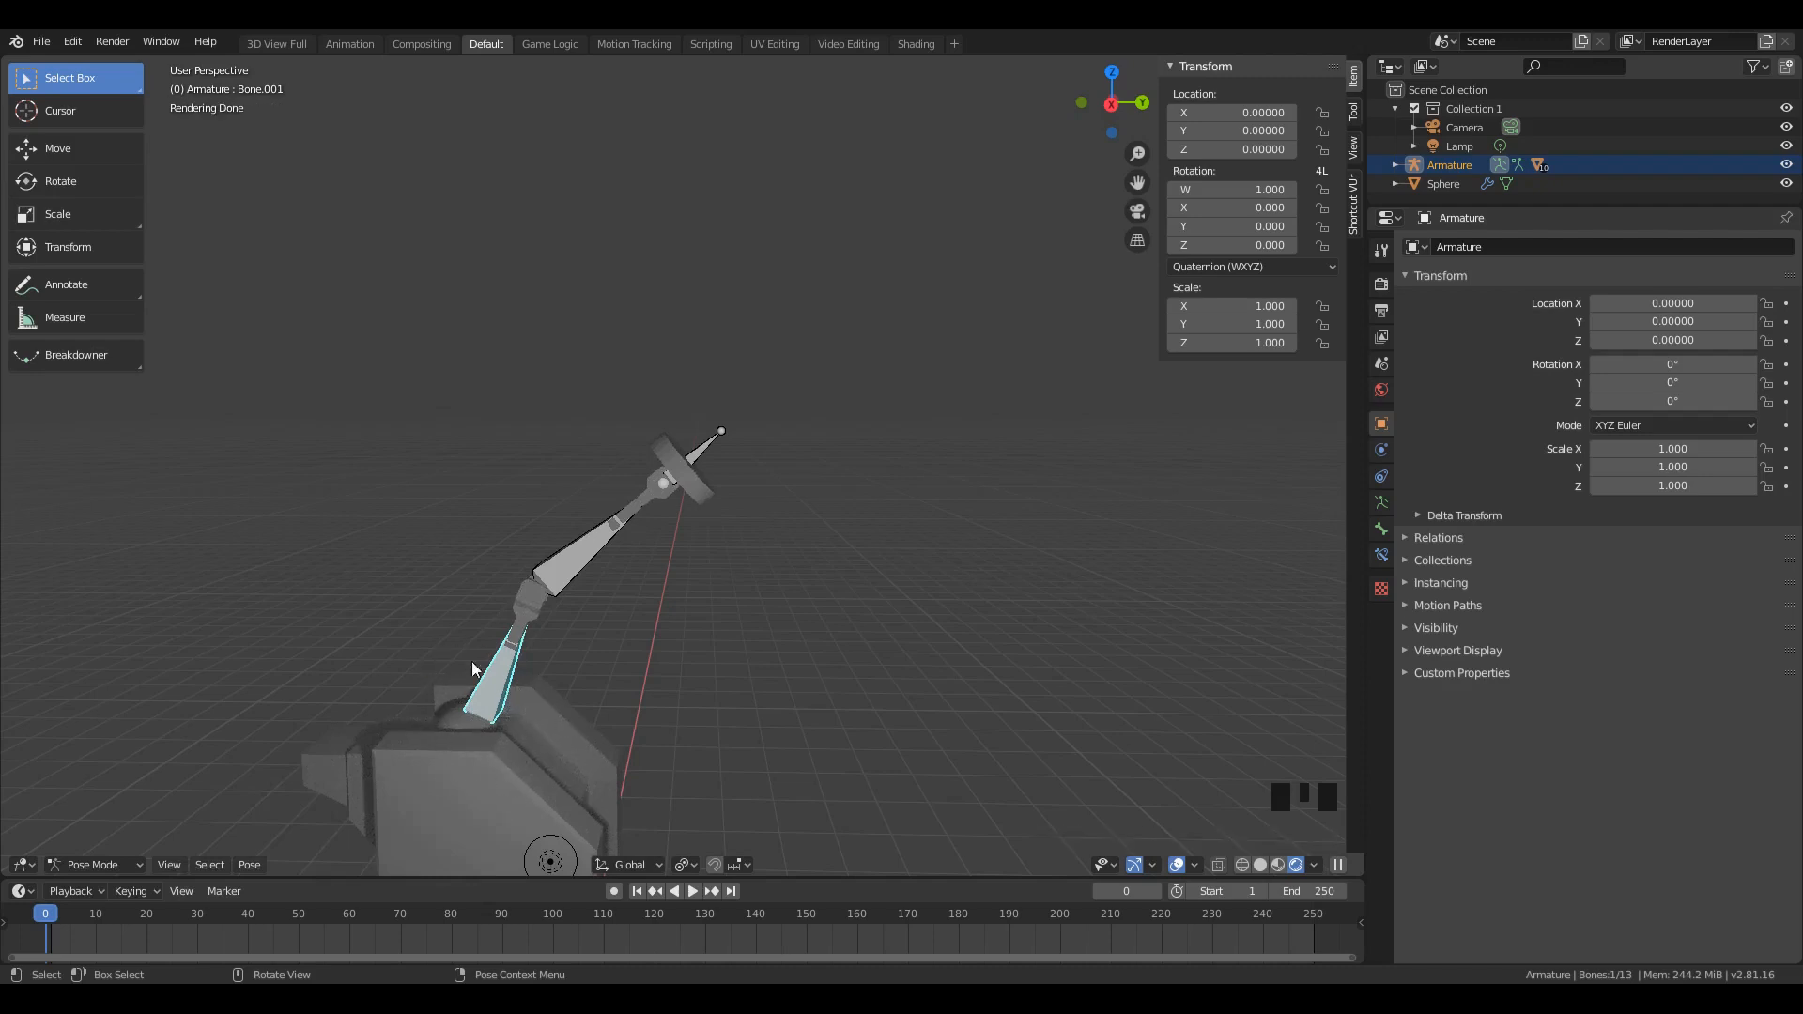
pyautogui.click(706, 458)
pyautogui.press('g')
pyautogui.press('Escape')
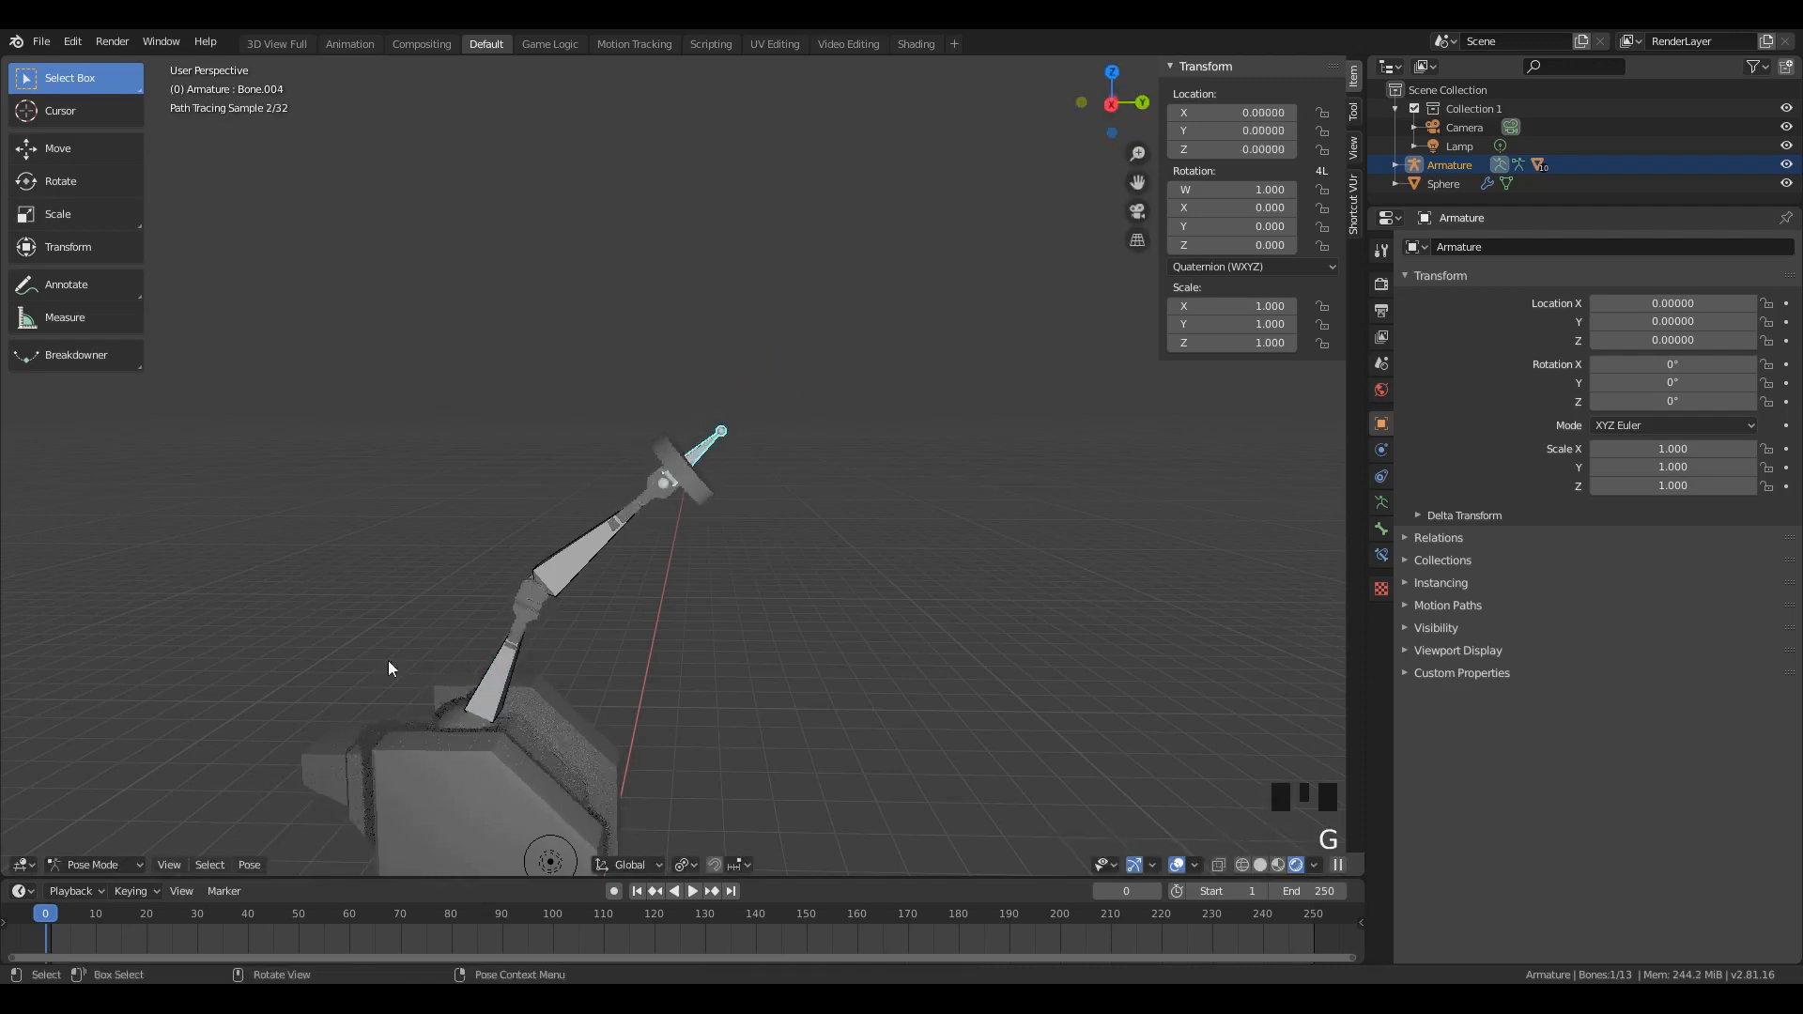
# Step: Switch the viewport shading to Wireframe and select the upper neck mesh in Object Mode
pyautogui.scroll(4, 641, 533)
pyautogui.moveTo(640, 520)
pyautogui.mouseDown(button='middle')
pyautogui.moveTo(586, 639)
pyautogui.moveTo(597, 604)
pyautogui.mouseUp(button='middle')
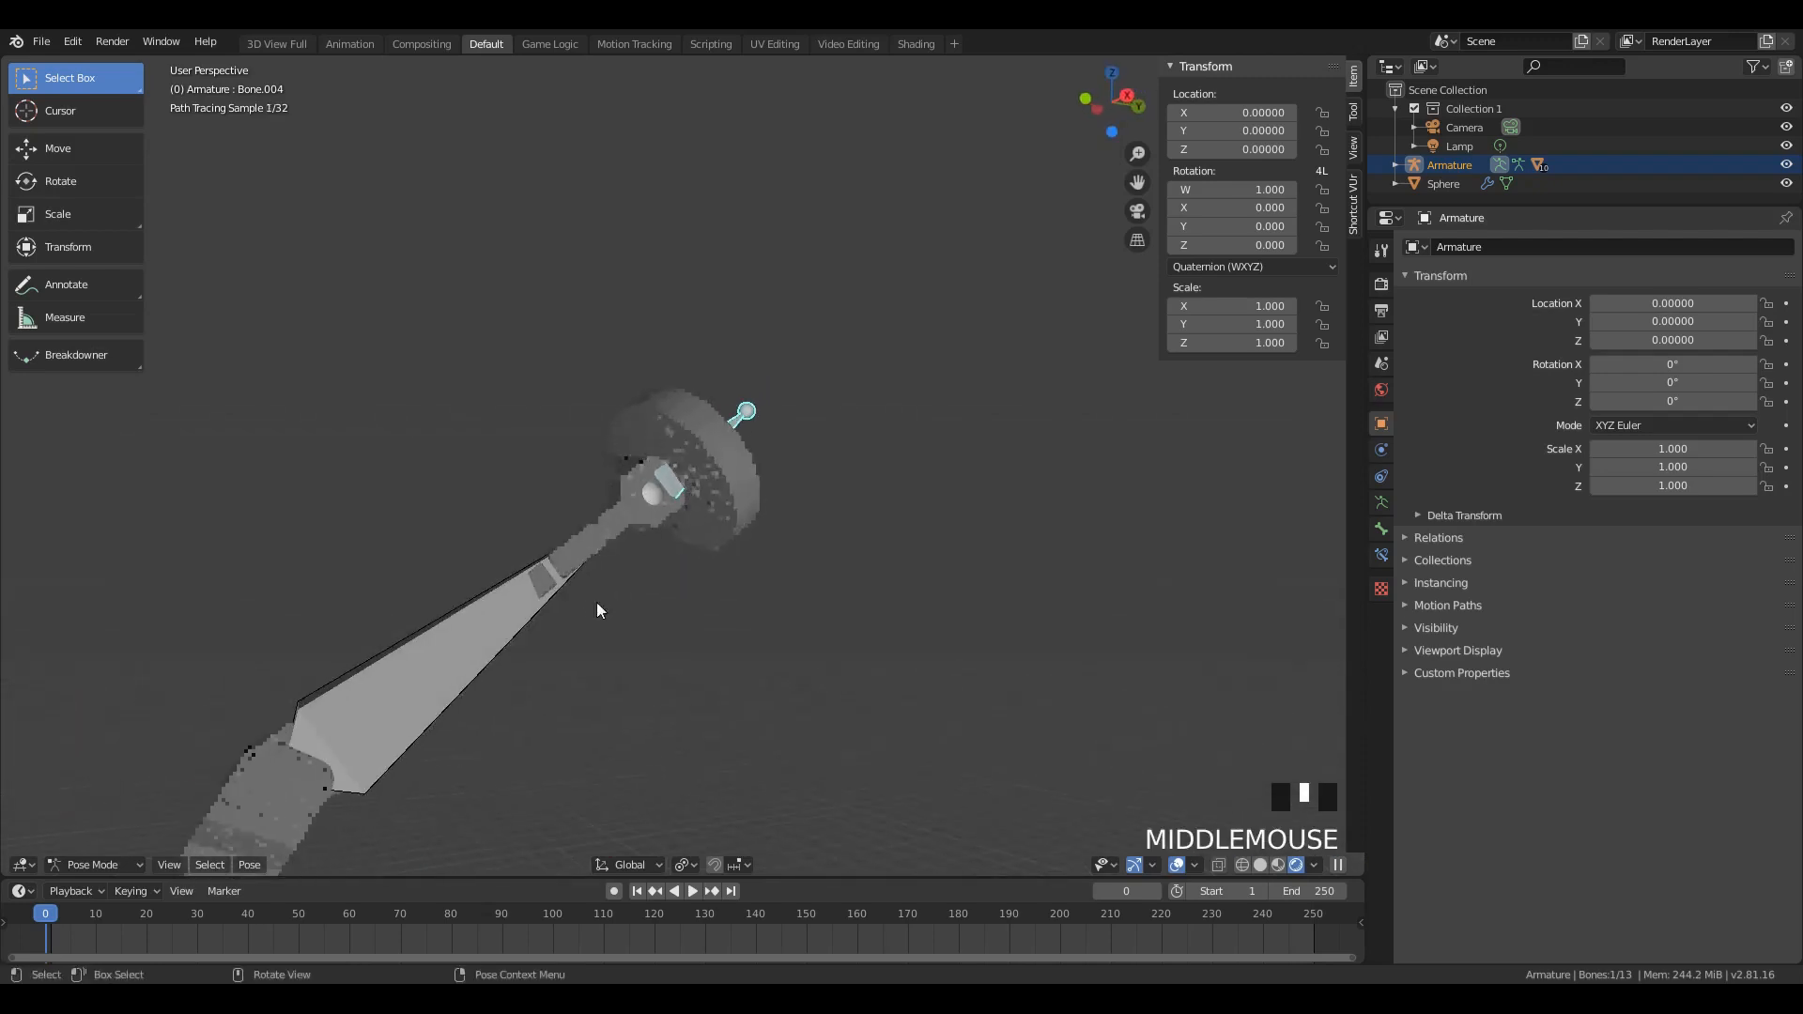
pyautogui.press('z')
pyautogui.click(493, 639)
pyautogui.moveTo(493, 639)
pyautogui.mouseDown(button='middle')
pyautogui.moveTo(514, 614)
pyautogui.moveTo(575, 631)
pyautogui.moveTo(633, 511)
pyautogui.mouseUp(button='middle')
pyautogui.click(669, 486)
pyautogui.click(465, 672)
pyautogui.hotkey('ctrl', 'Tab')
pyautogui.scroll(-4, 407, 734)
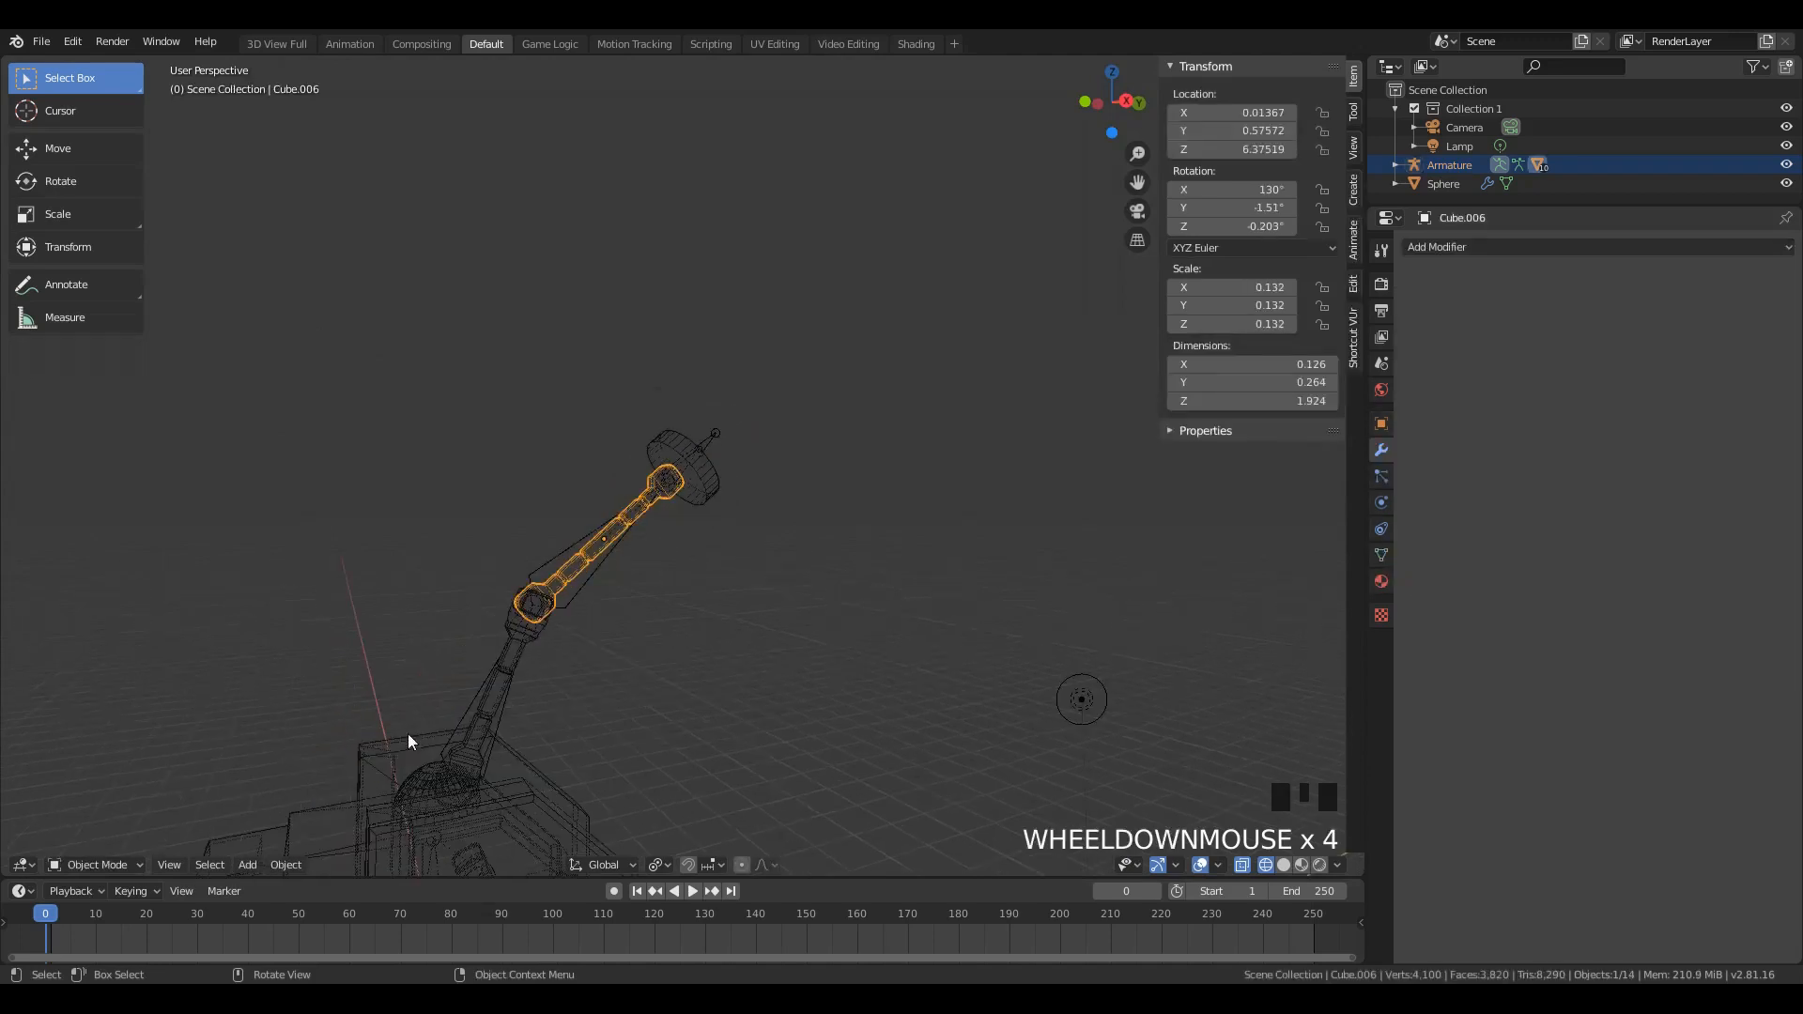
# Step: Select both the upper and lower neck bones of the armature in Pose Mode
pyautogui.click(490, 697)
pyautogui.doubleClick(561, 607)
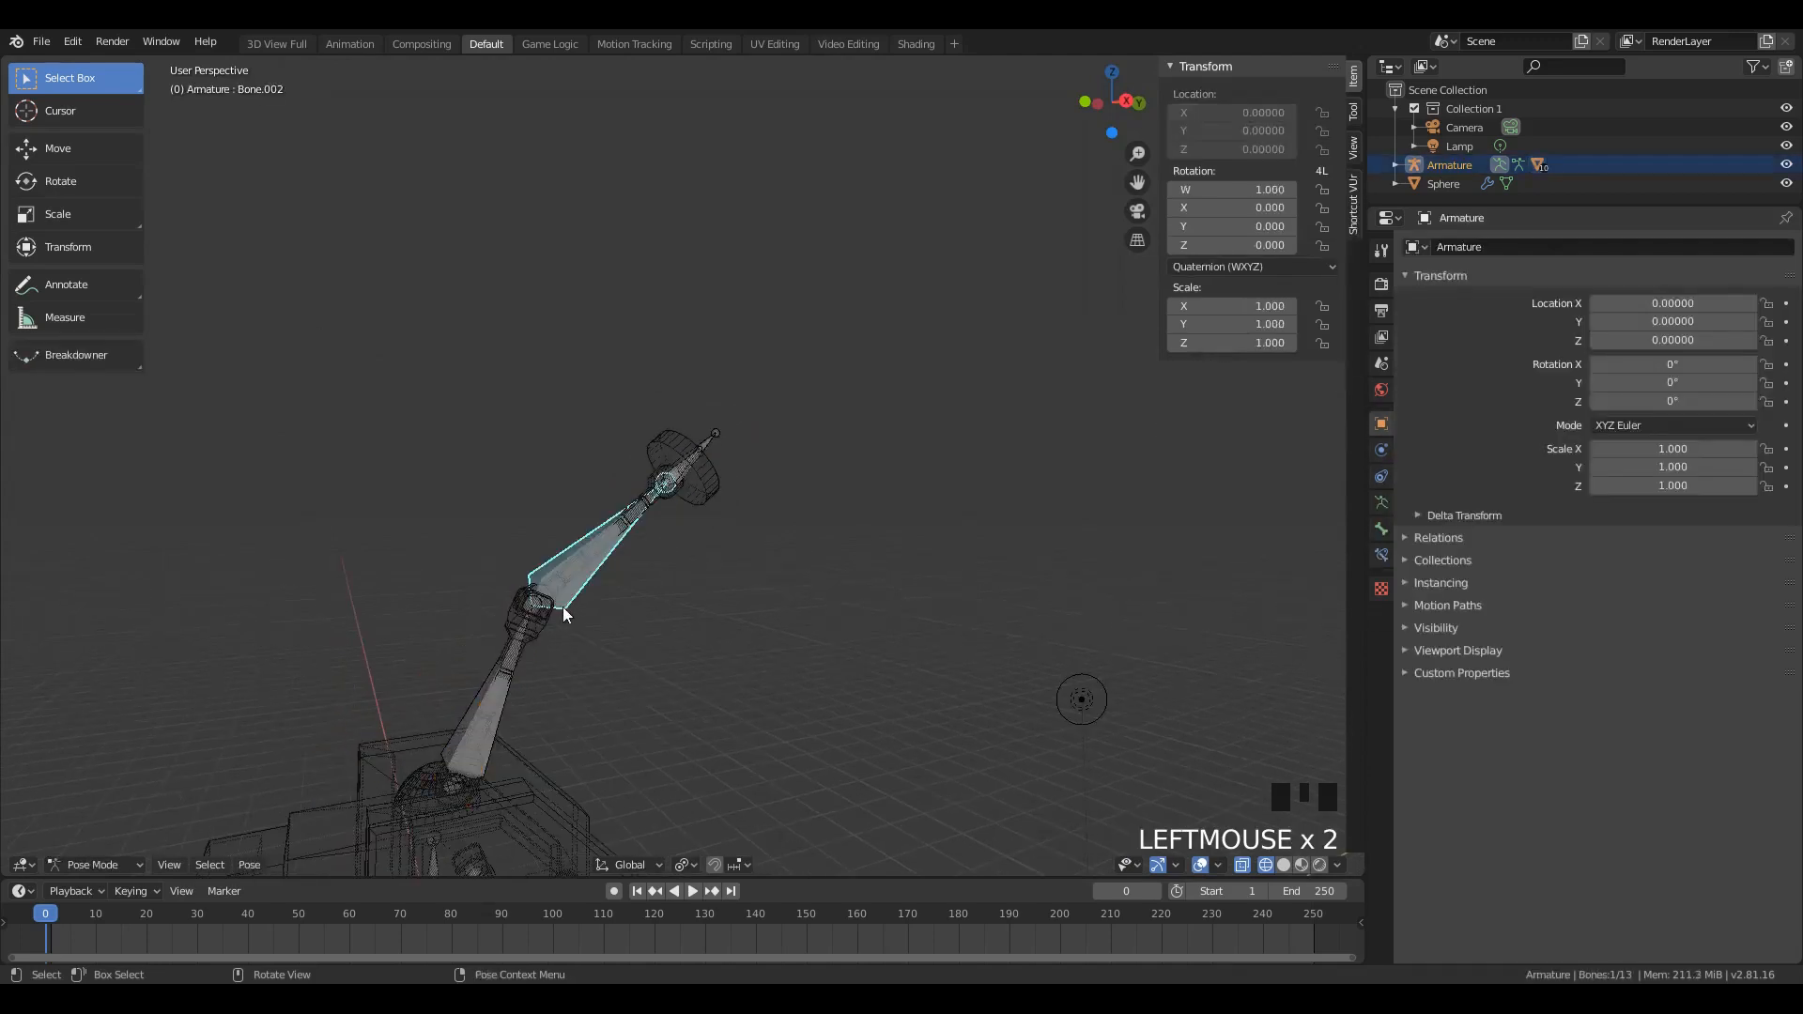
pyautogui.keyDown('shift'); pyautogui.click(519, 716); pyautogui.keyUp('shift')
pyautogui.keyDown('shift'); pyautogui.click(518, 715); pyautogui.keyUp('shift')
pyautogui.scroll(6, 657, 509)
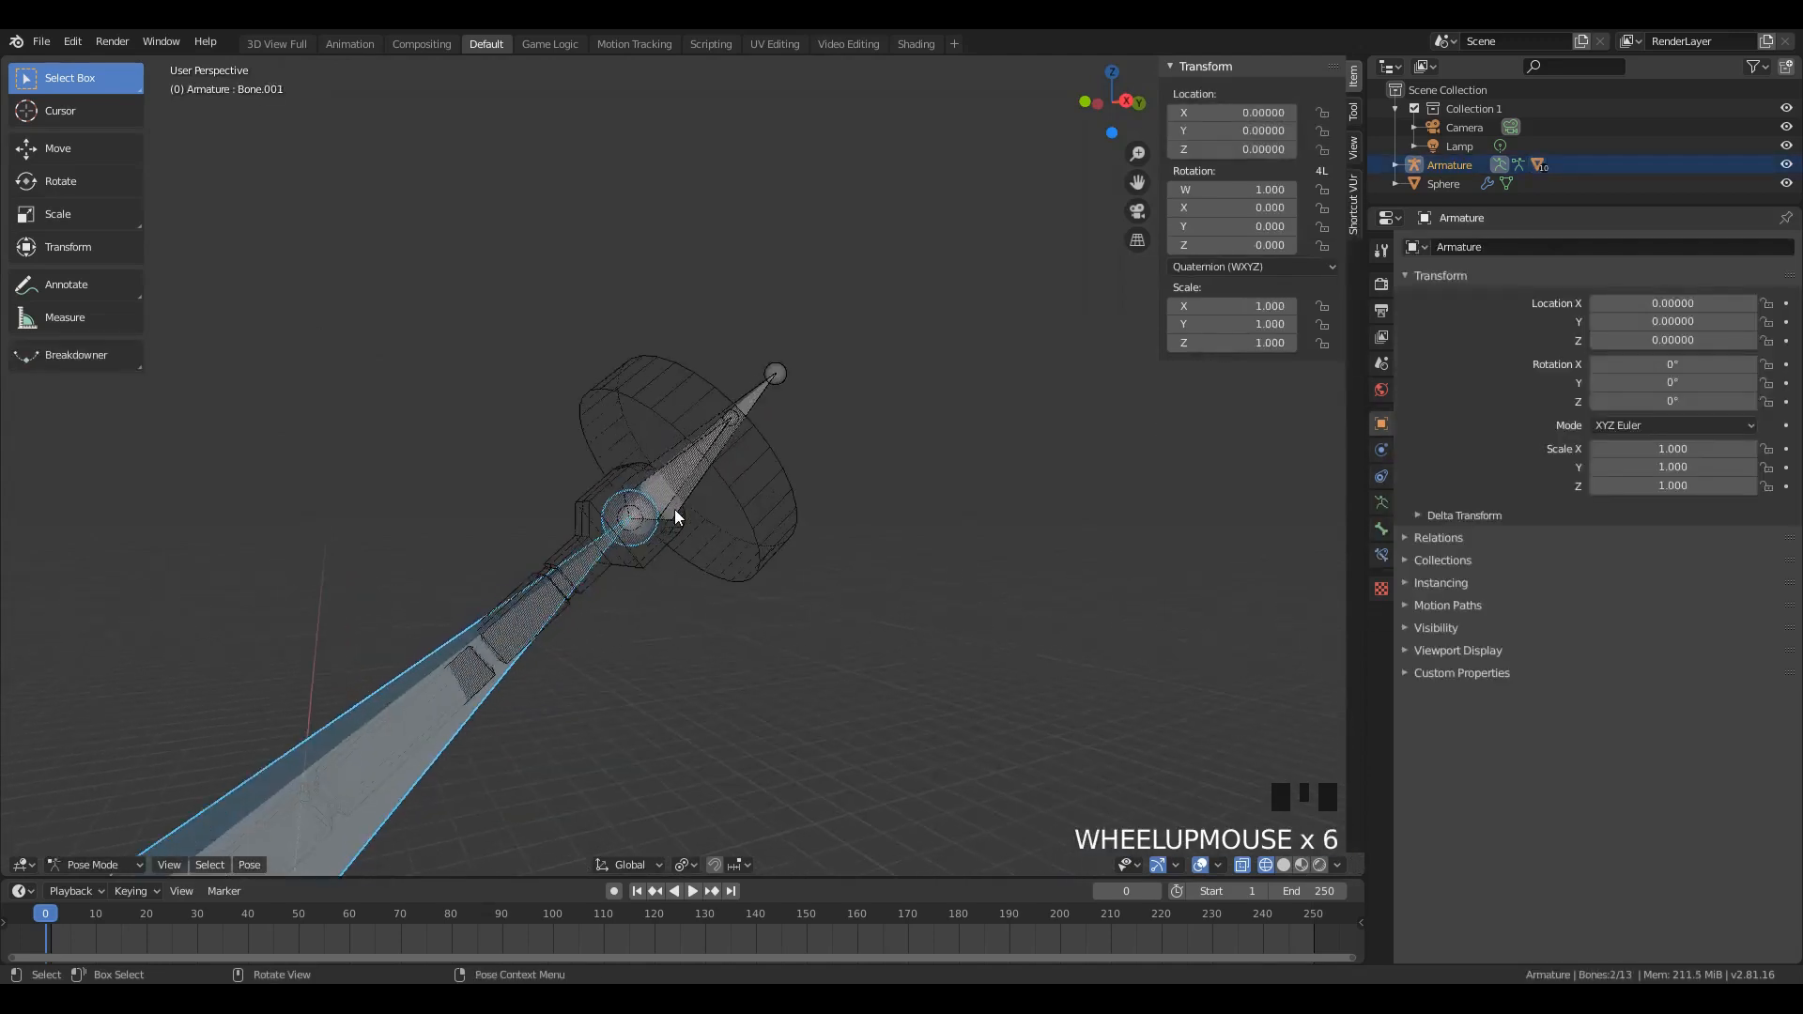
# Step: Select the separate bone at the head and try moving it freely from the neck chain
pyautogui.click(669, 498)
pyautogui.click(763, 394)
pyautogui.press('g')
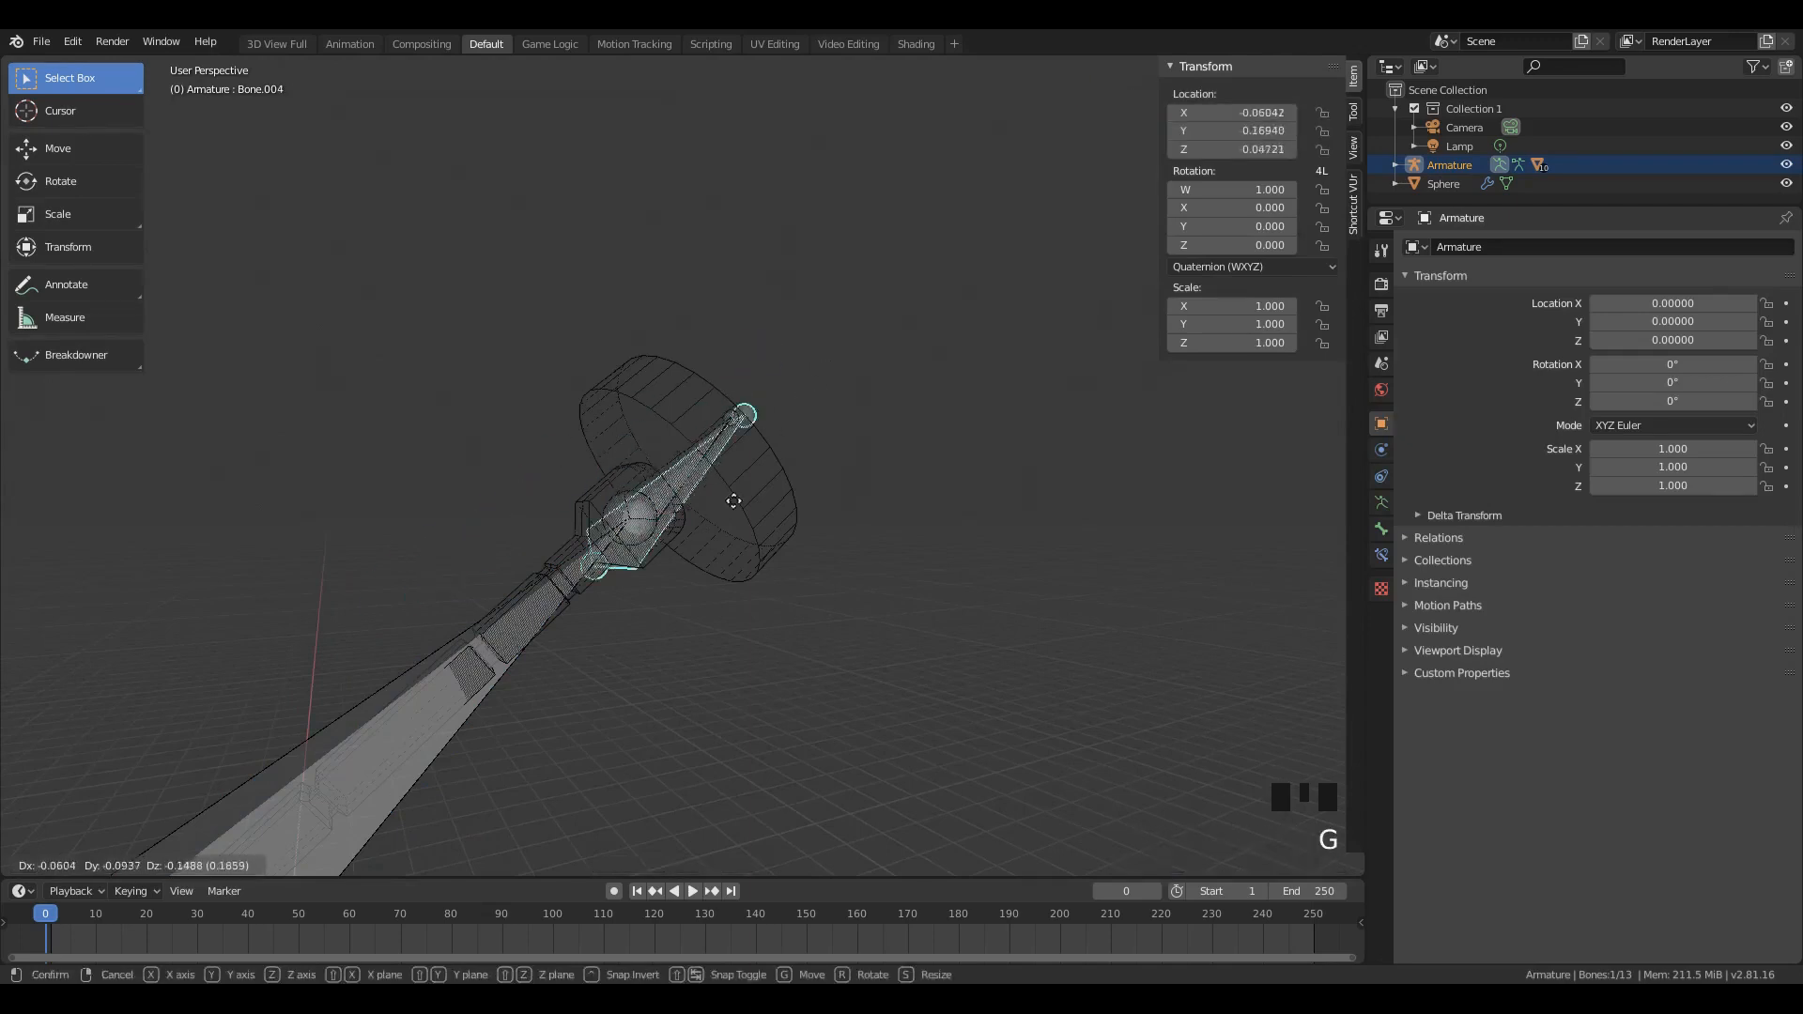
pyautogui.rightClick(832, 356)
pyautogui.press('g')
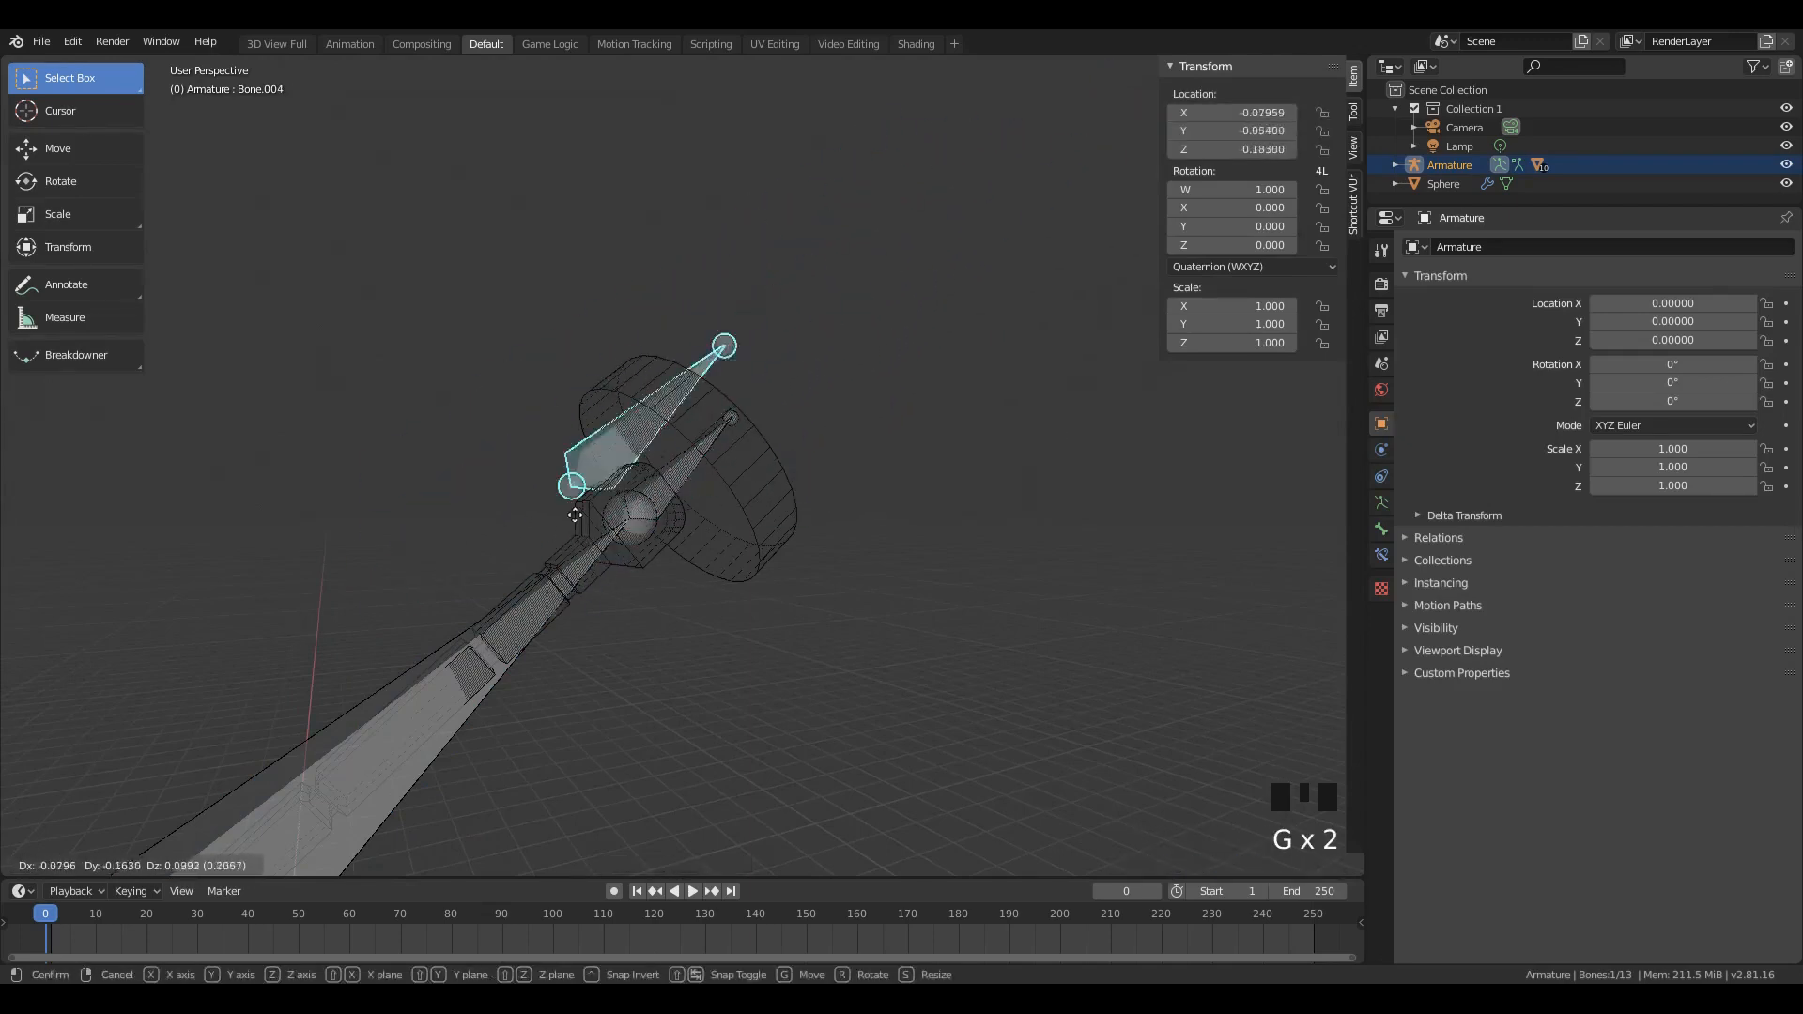
pyautogui.rightClick(576, 512)
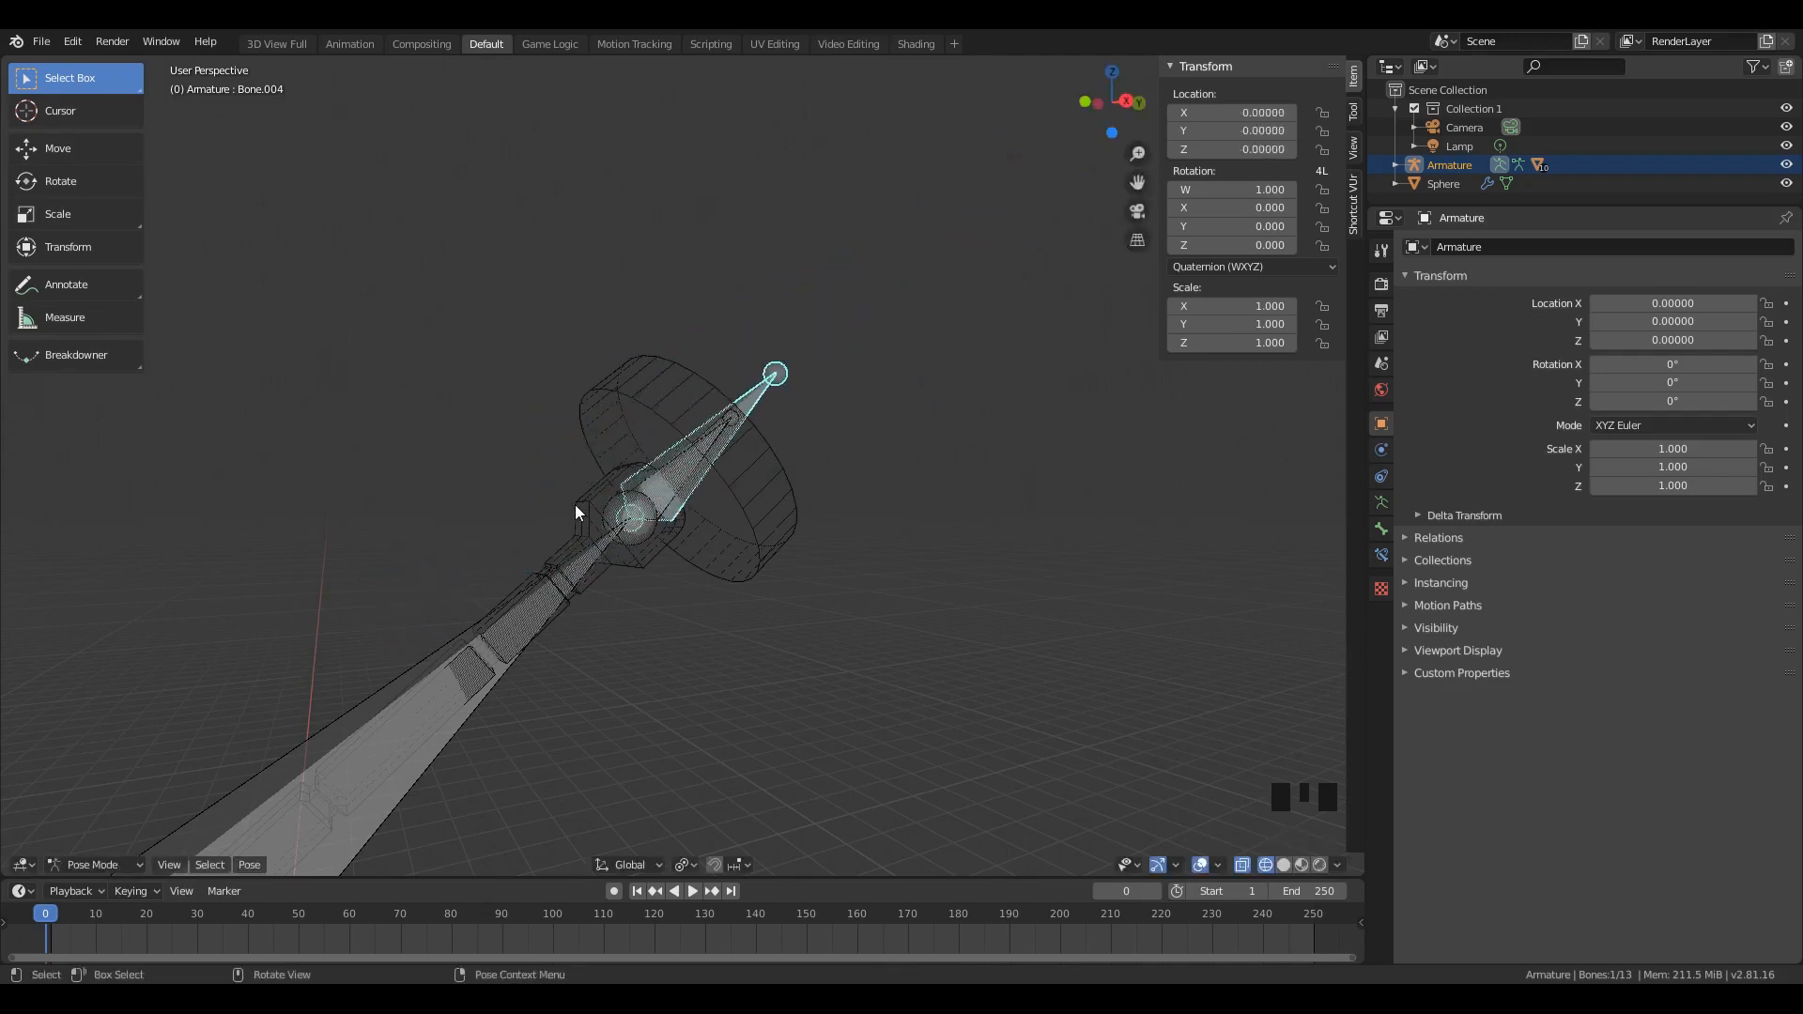
# Step: Add an IK constraint to the upper neck bone, with the separate bone at the head as its target
pyautogui.scroll(-2, 576, 512)
pyautogui.scroll(2, 614, 610)
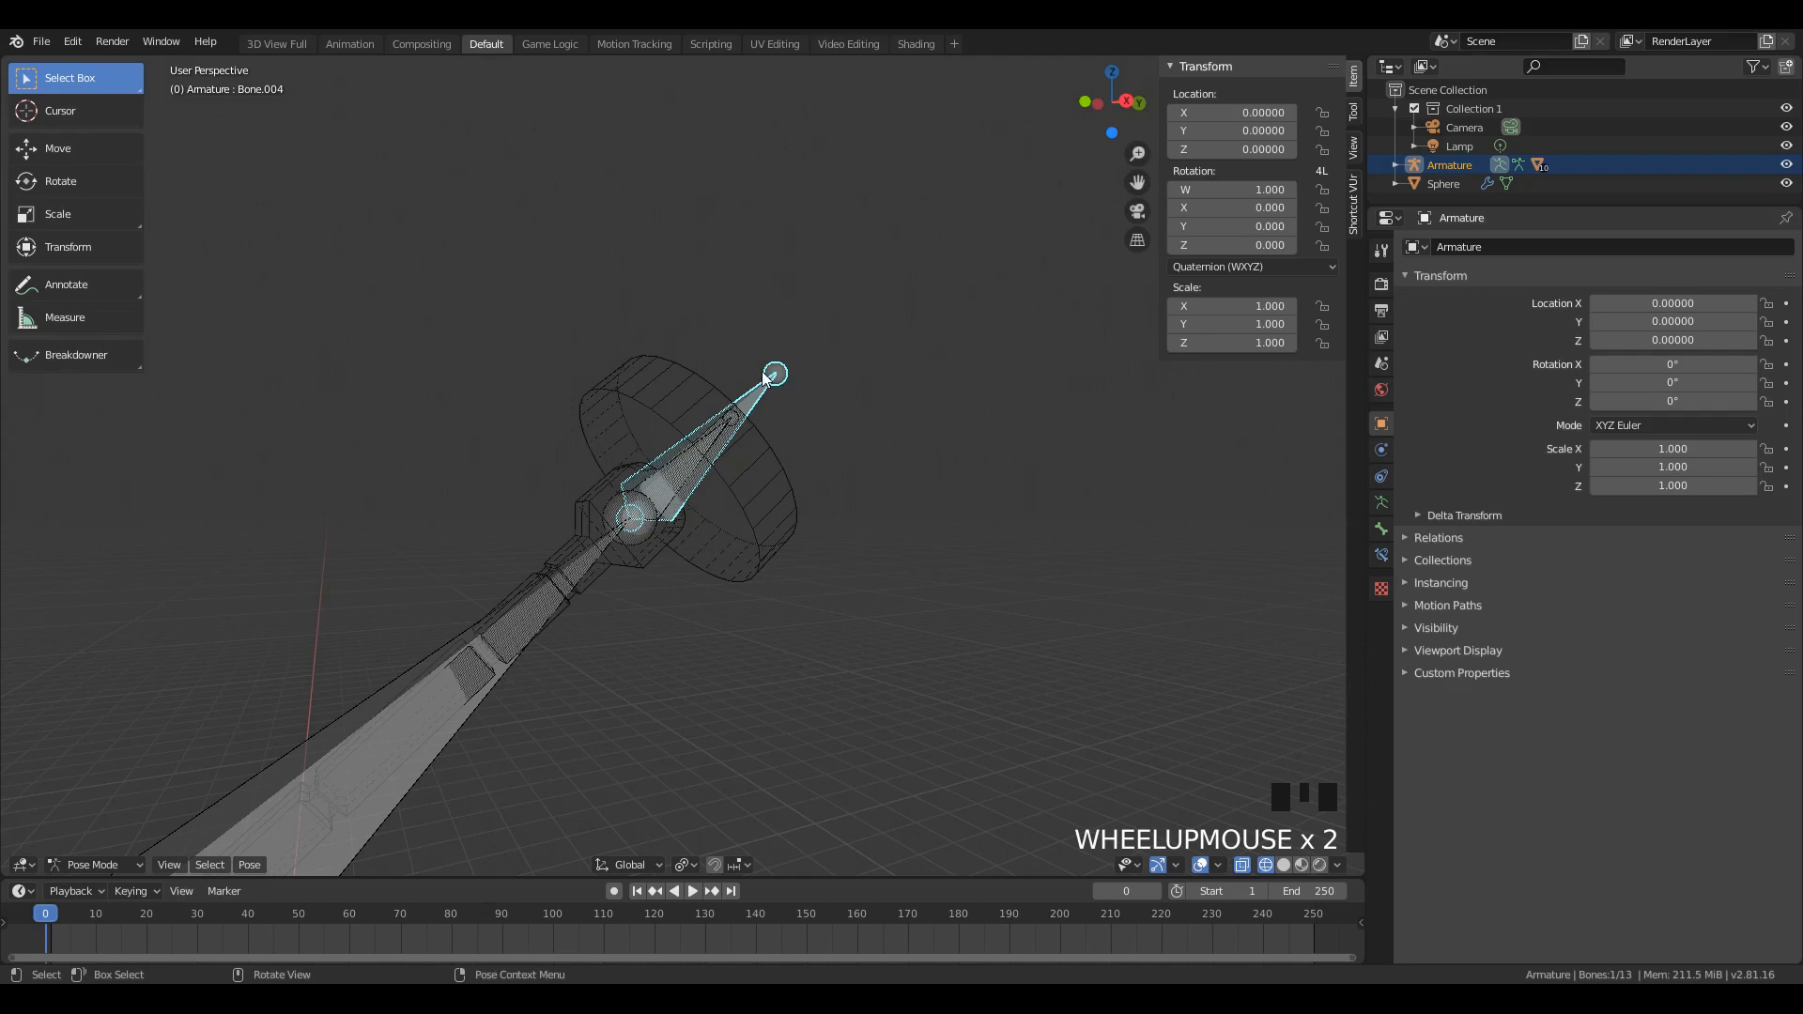
pyautogui.keyDown('shift'); pyautogui.click(416, 805); pyautogui.keyUp('shift')
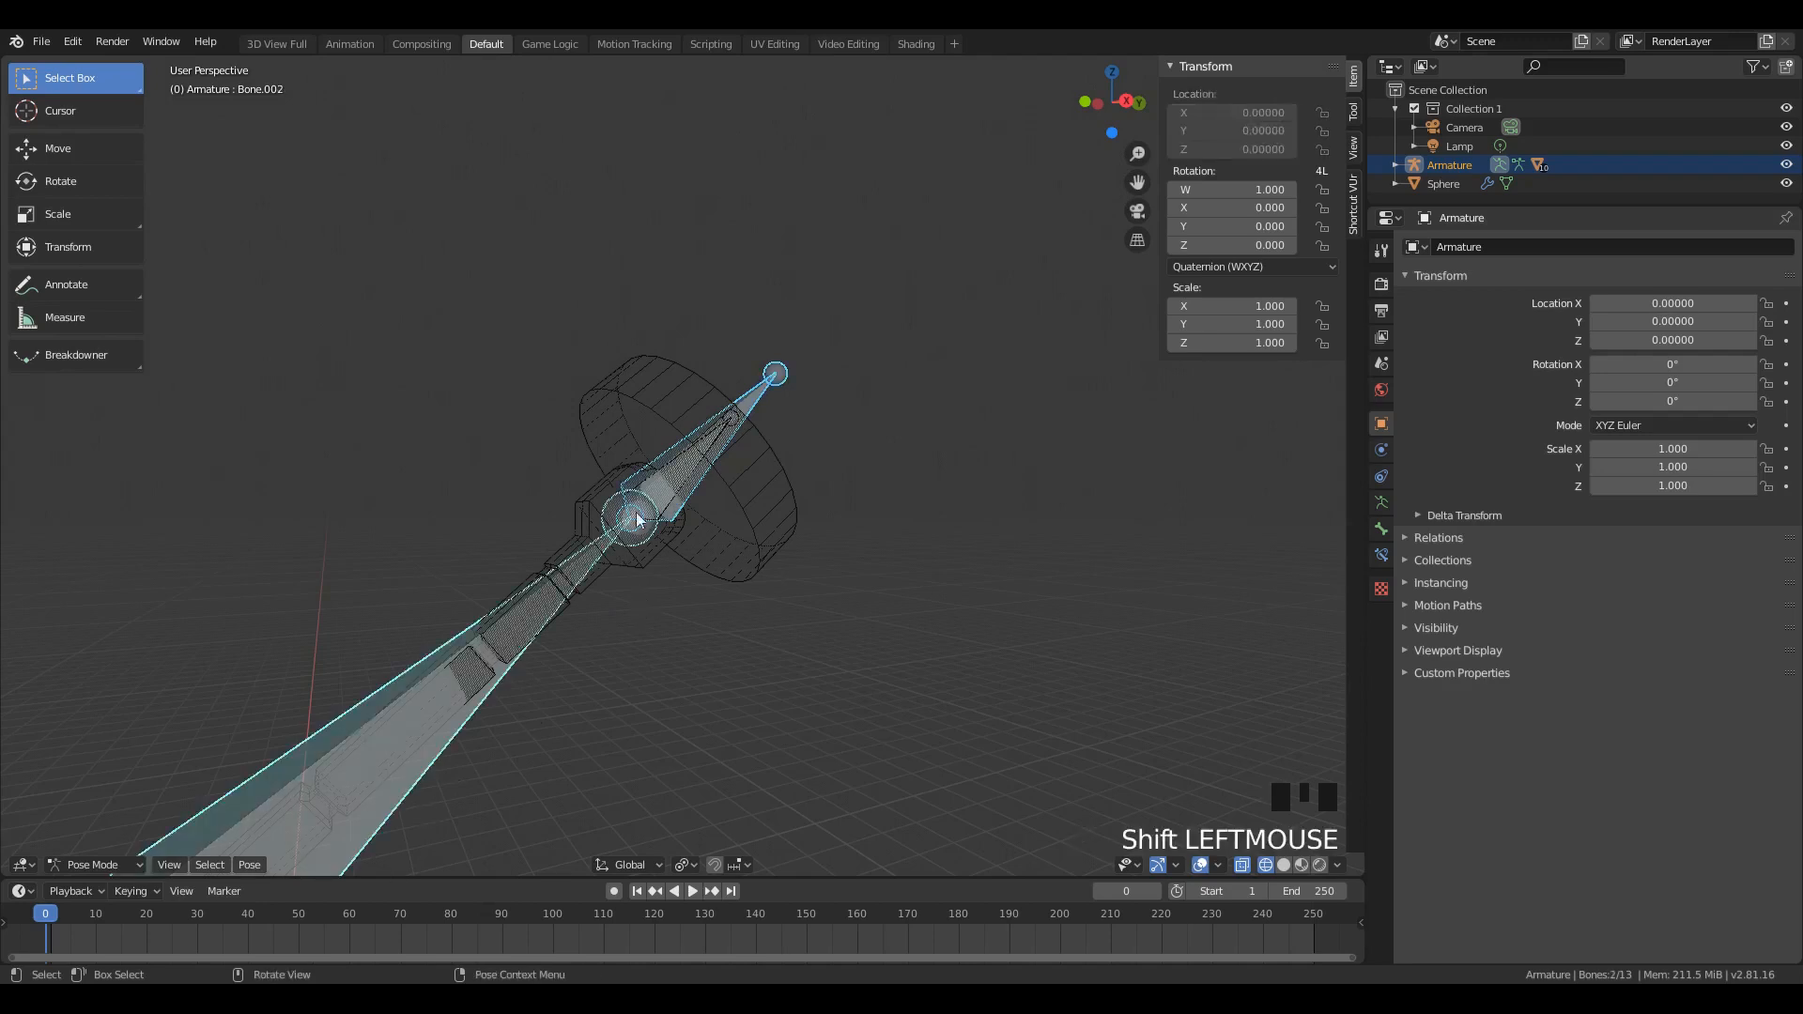
pyautogui.scroll(-2, 622, 678)
pyautogui.hotkey('shift', 'i')
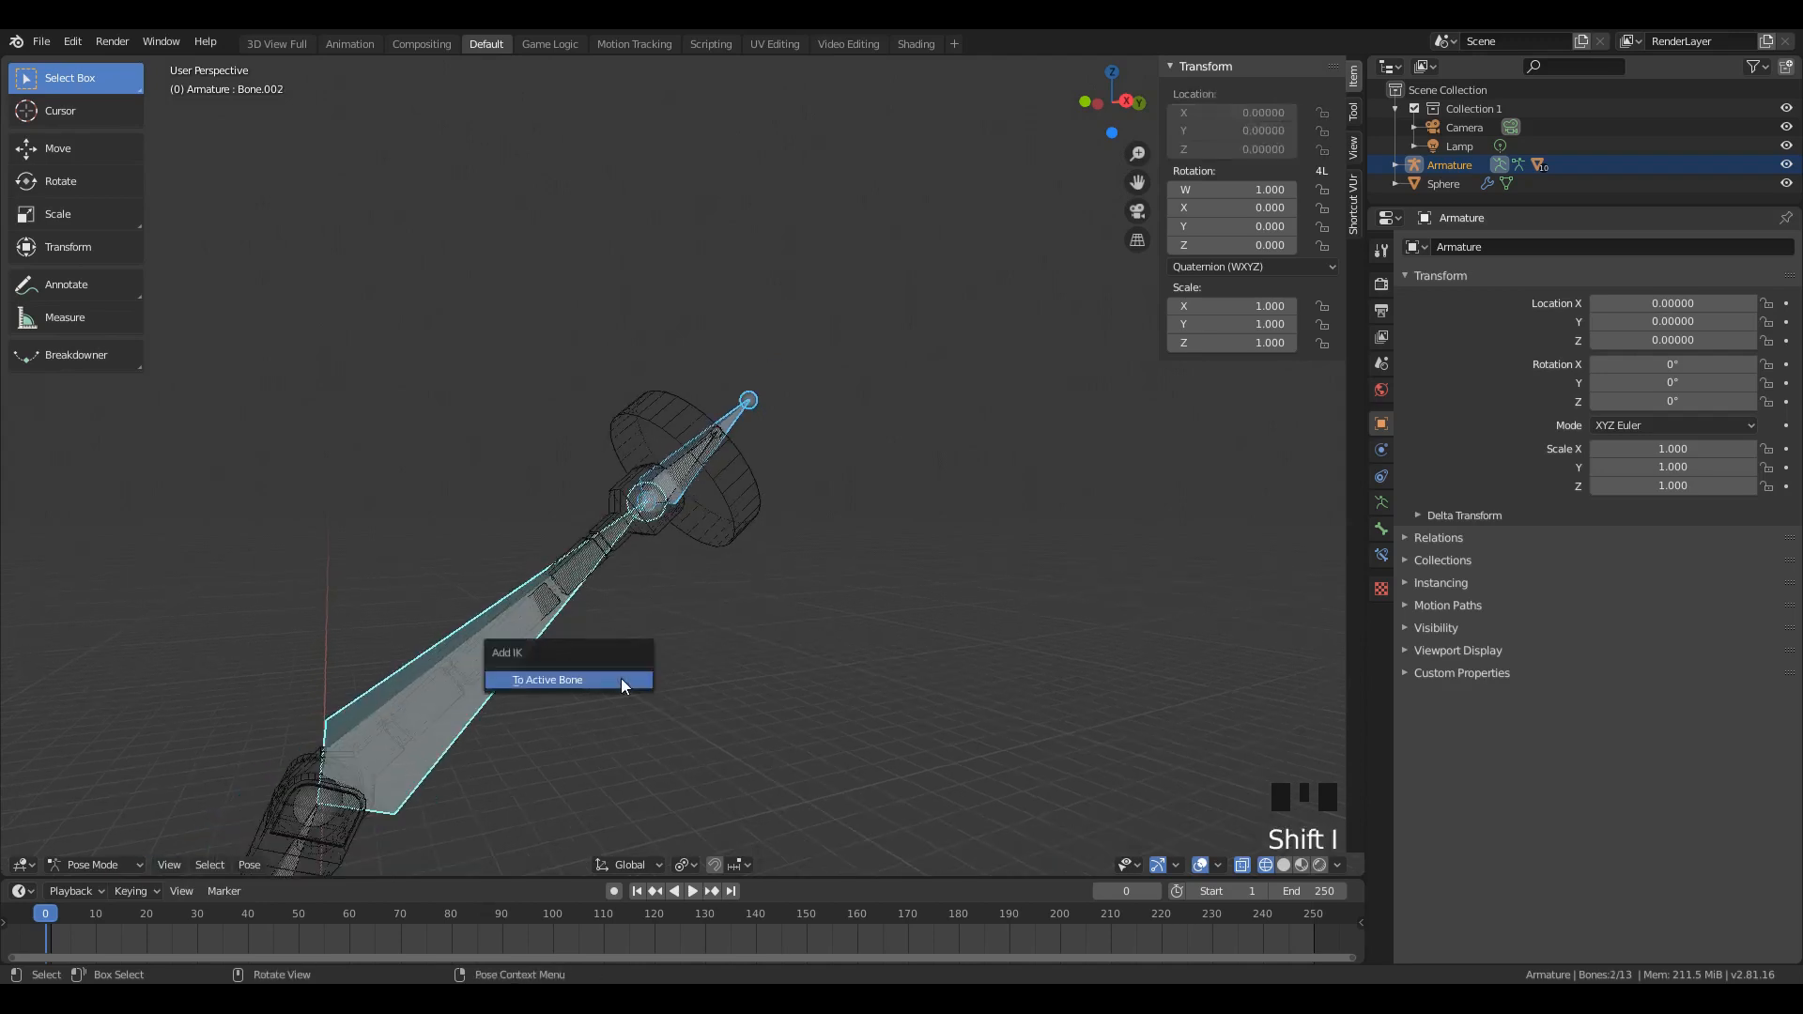
pyautogui.click(621, 678)
pyautogui.scroll(-4, 775, 399)
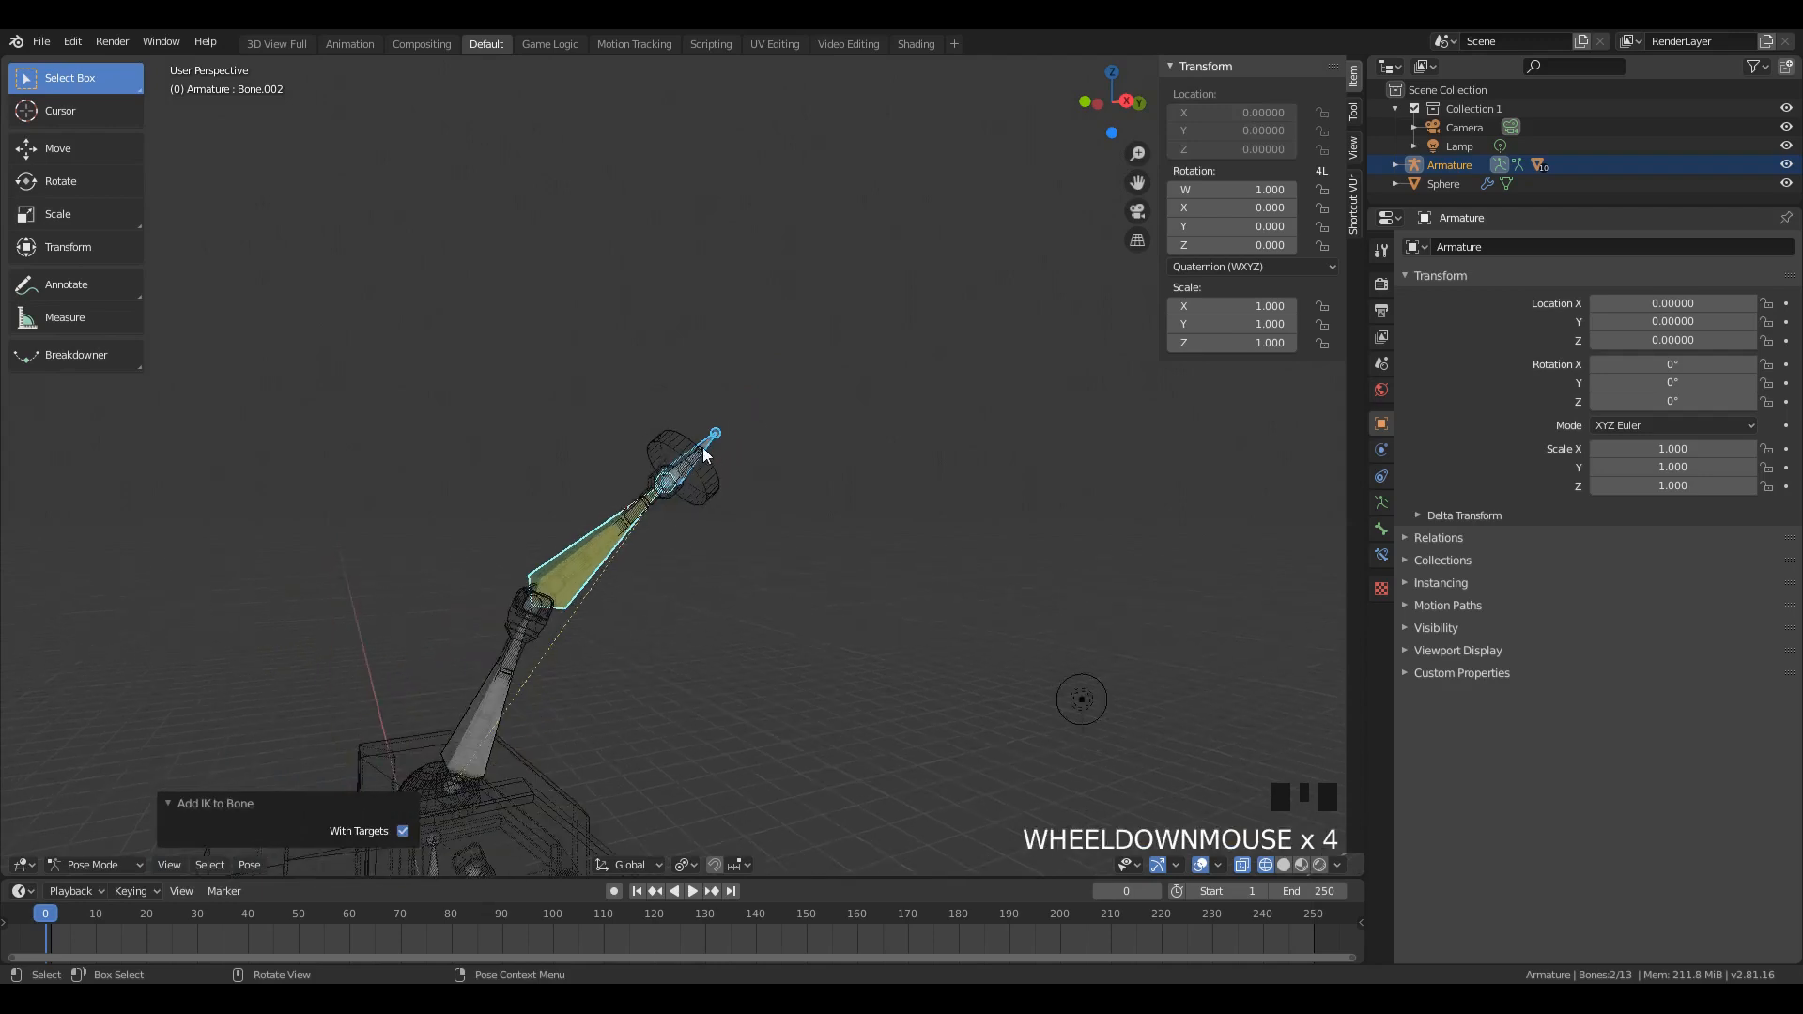
# Step: In the right orthographic view, move the IK target bone by about -0.27 in Y and -1.68 in Z
pyautogui.click(697, 452)
pyautogui.press('KP_1')
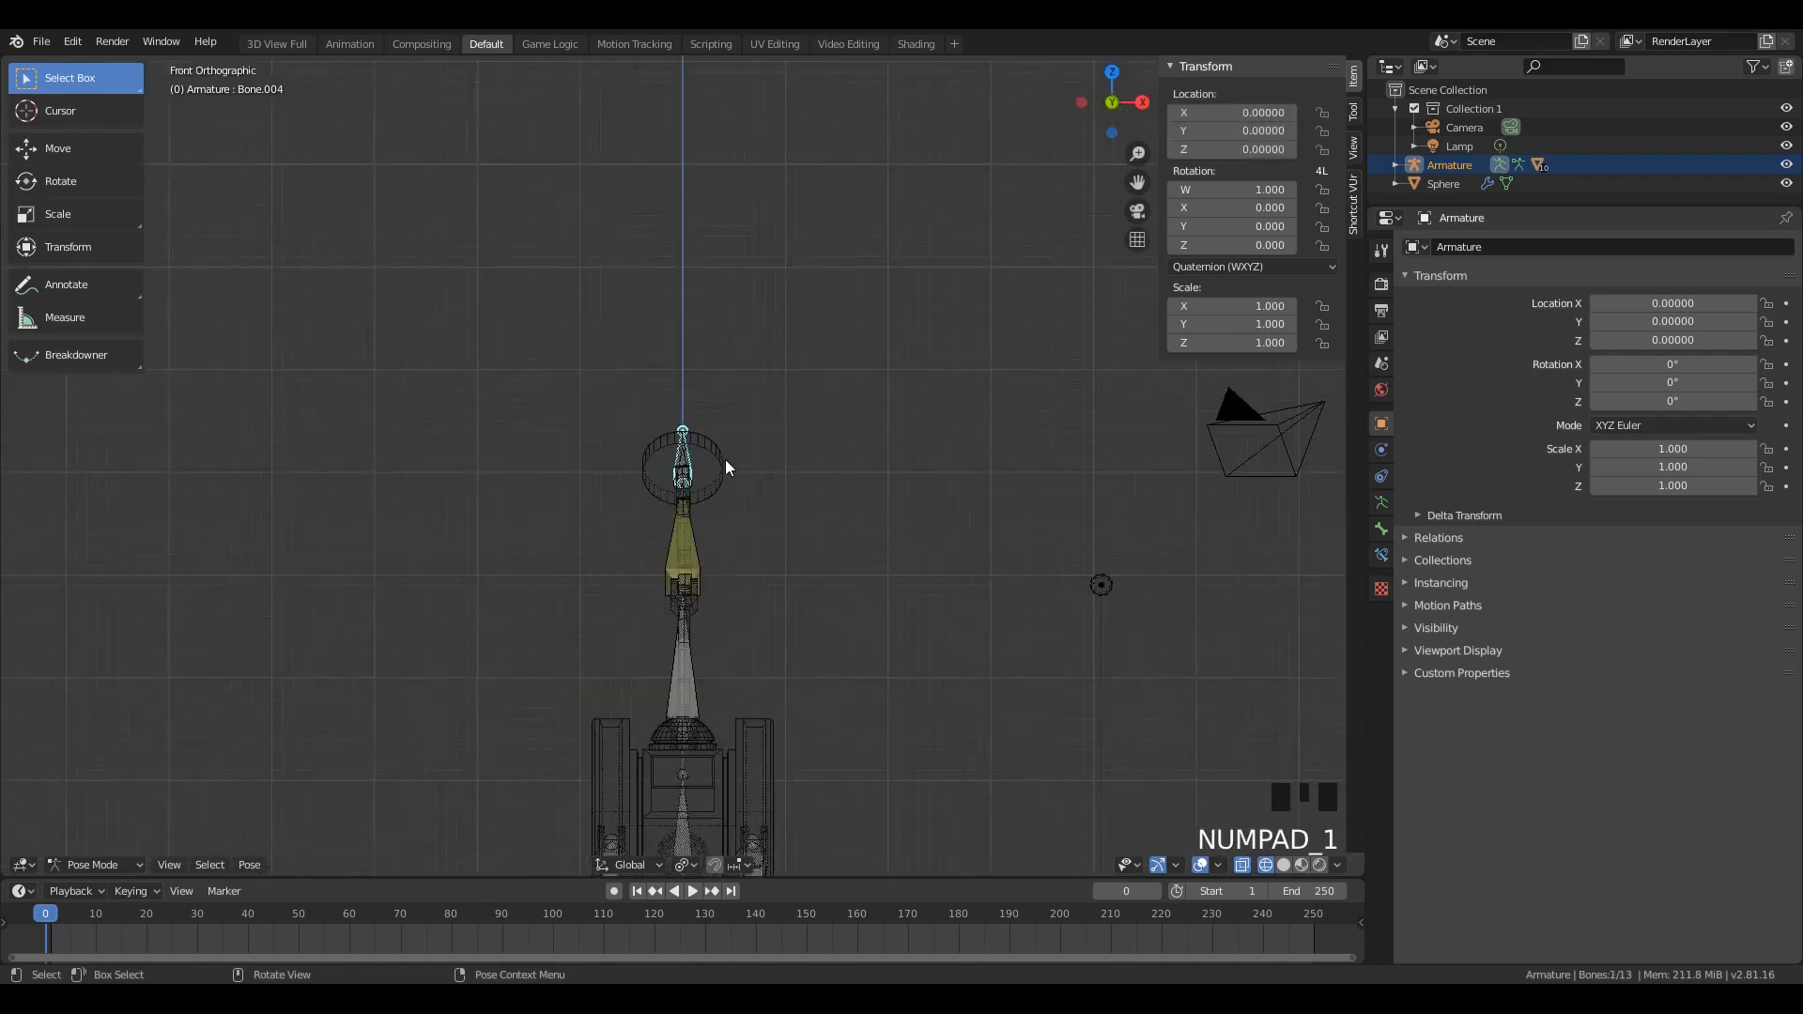
pyautogui.press('KP_3')
pyautogui.click(719, 442)
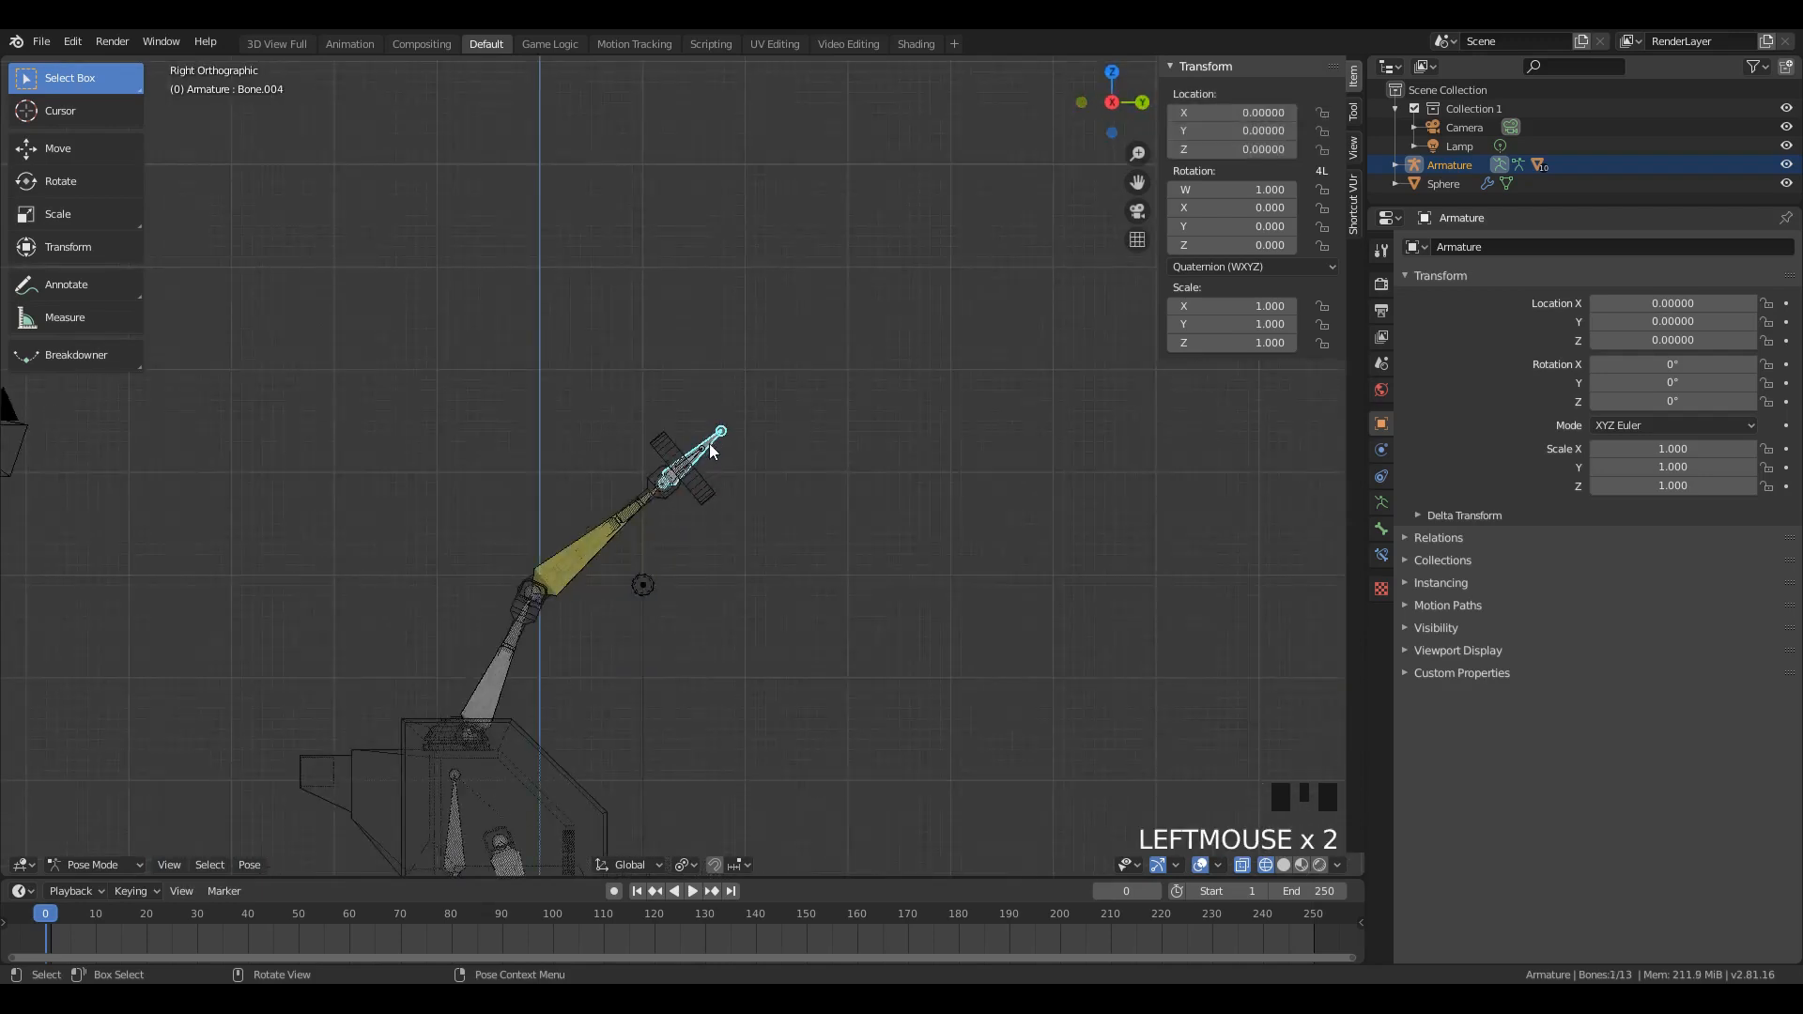
pyautogui.press('g')
pyautogui.click(716, 441)
pyautogui.click(715, 438)
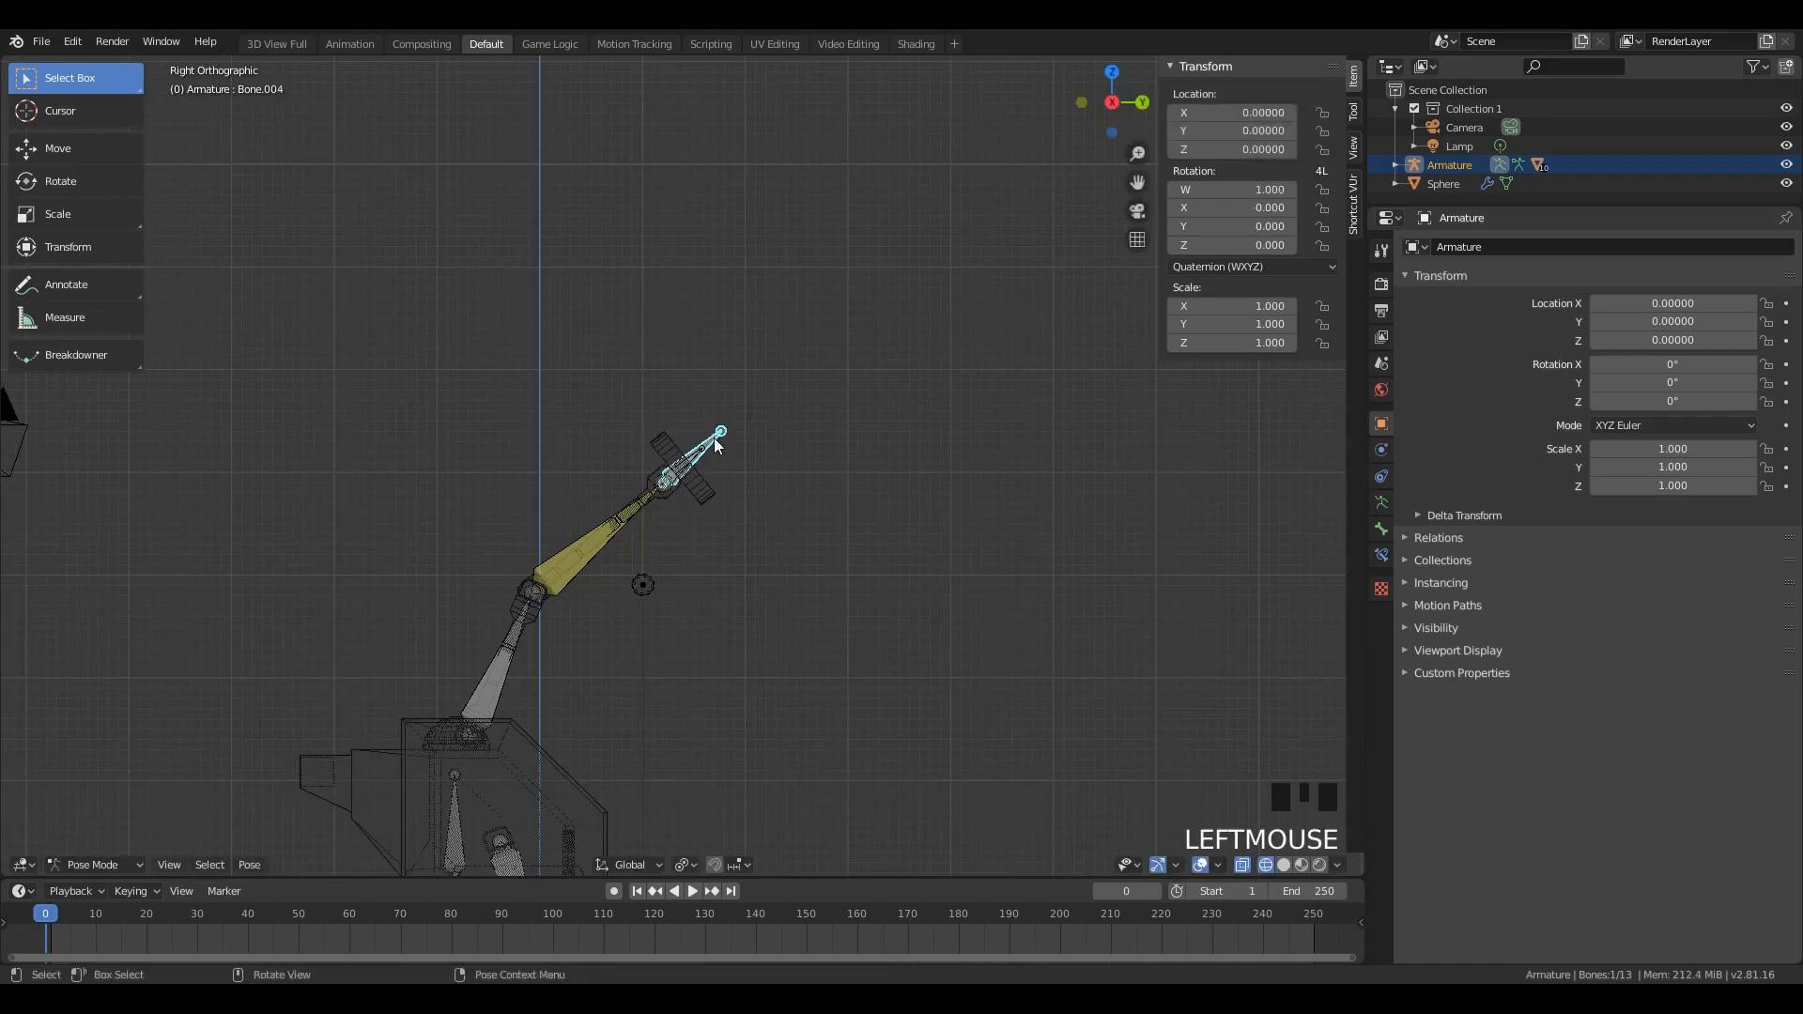
pyautogui.press('g')
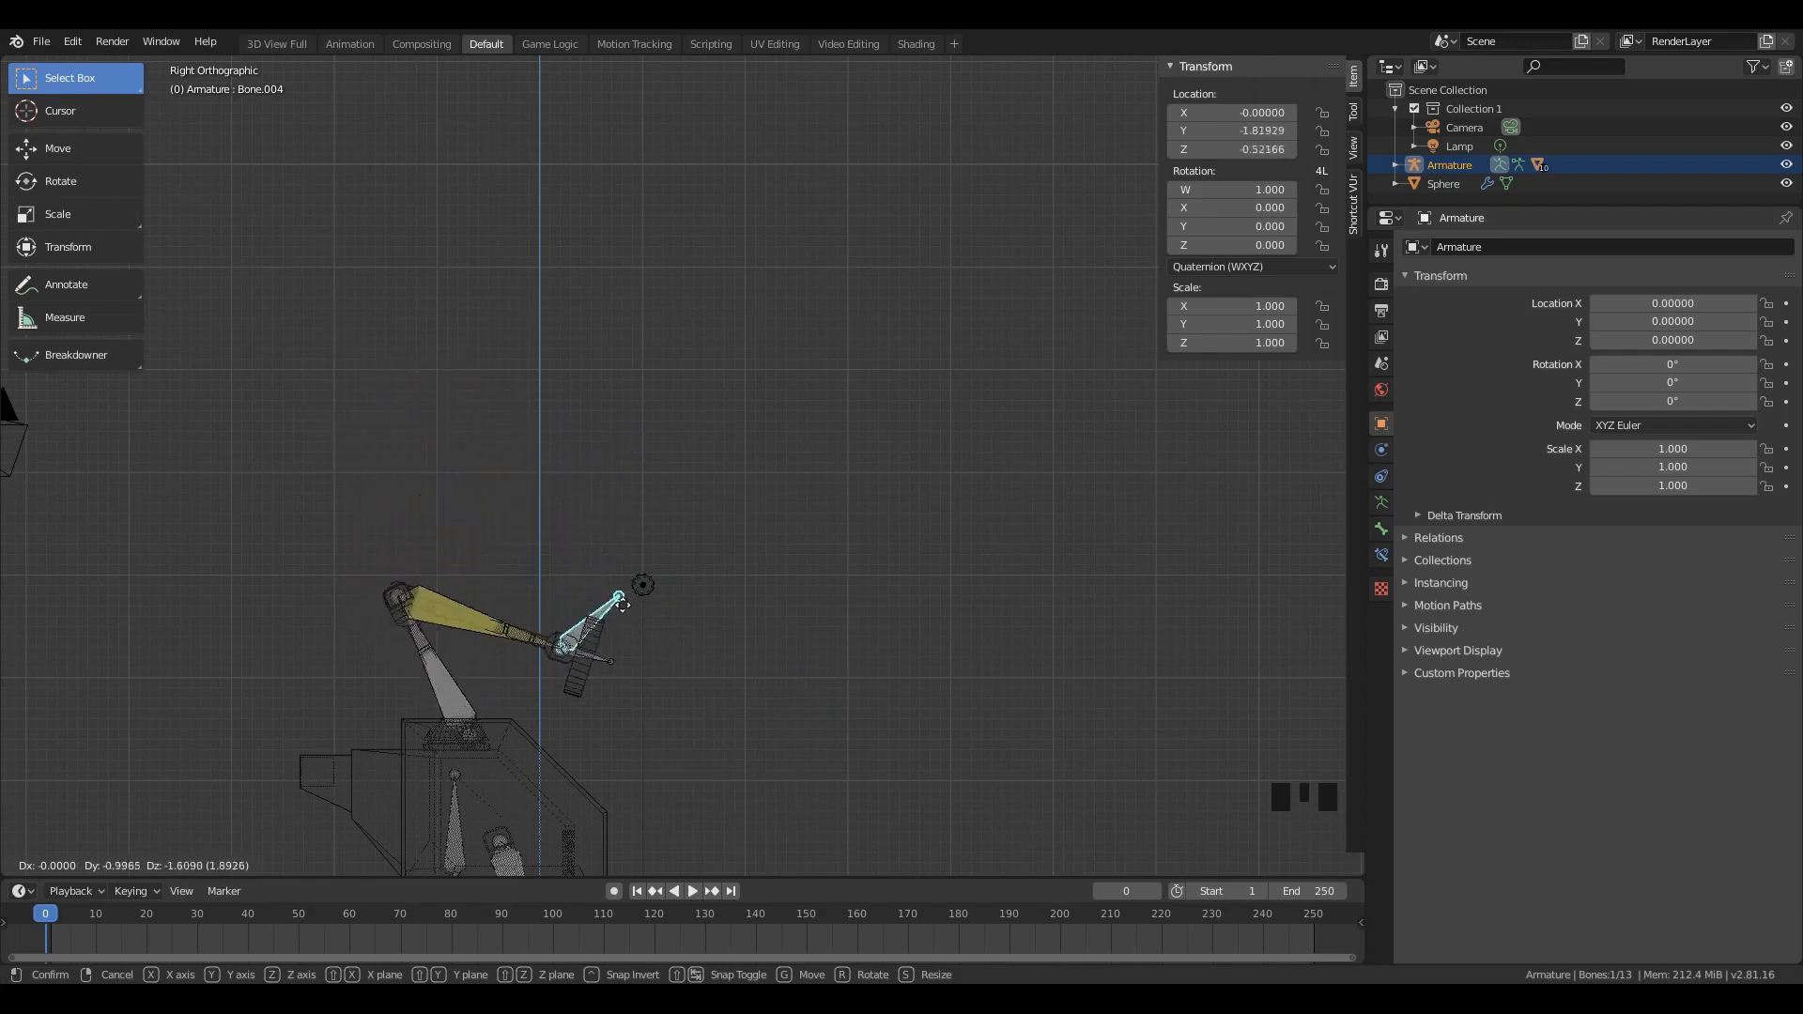
pyautogui.click(693, 615)
# Step: In a perspective view, move the IK target bone by about -1.19 in X, 0.10 in Y and 0.17 in Z
pyautogui.moveTo(692, 615); pyautogui.dragTo(789, 624, button='middle')
pyautogui.press('g')
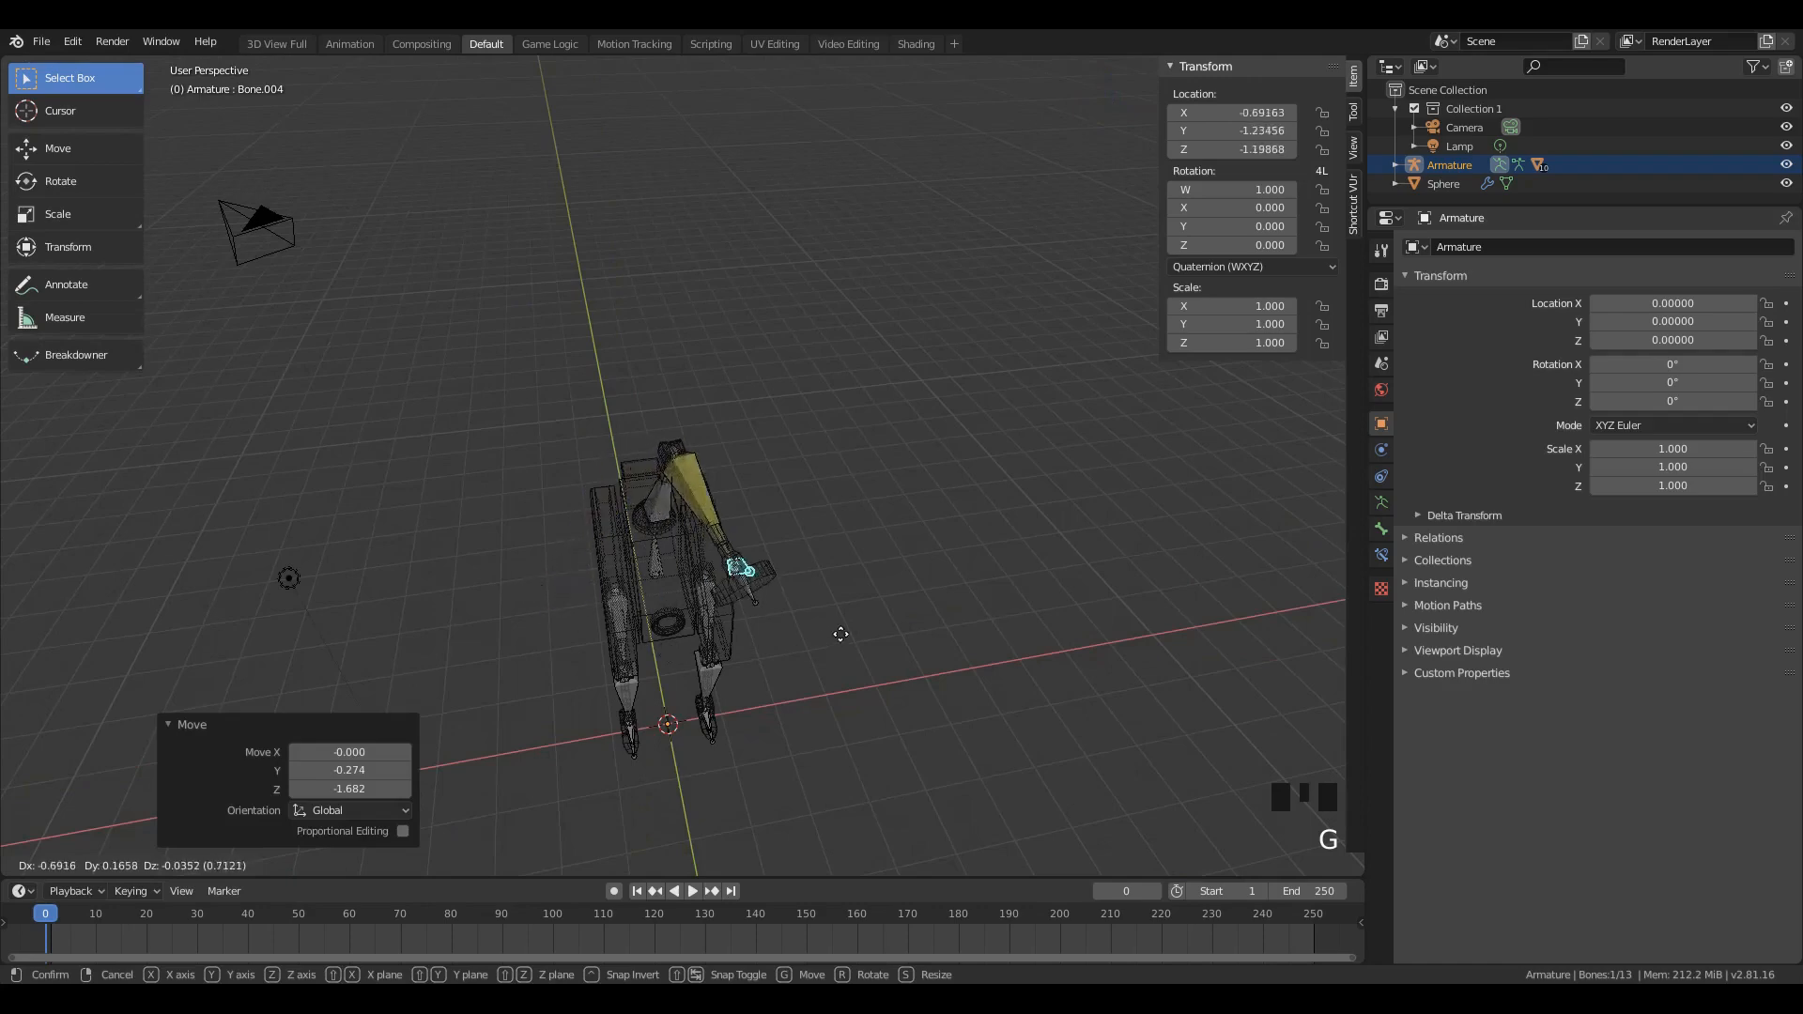
pyautogui.click(882, 612)
# Step: Set the viewport shading to Solid and move the IK target bone by about -0.72 in X, -0.94 in Y and 0.19 in Z
pyautogui.press('z')
pyautogui.click(966, 521)
pyautogui.moveTo(944, 524); pyautogui.dragTo(887, 566, button='middle')
pyautogui.press('g')
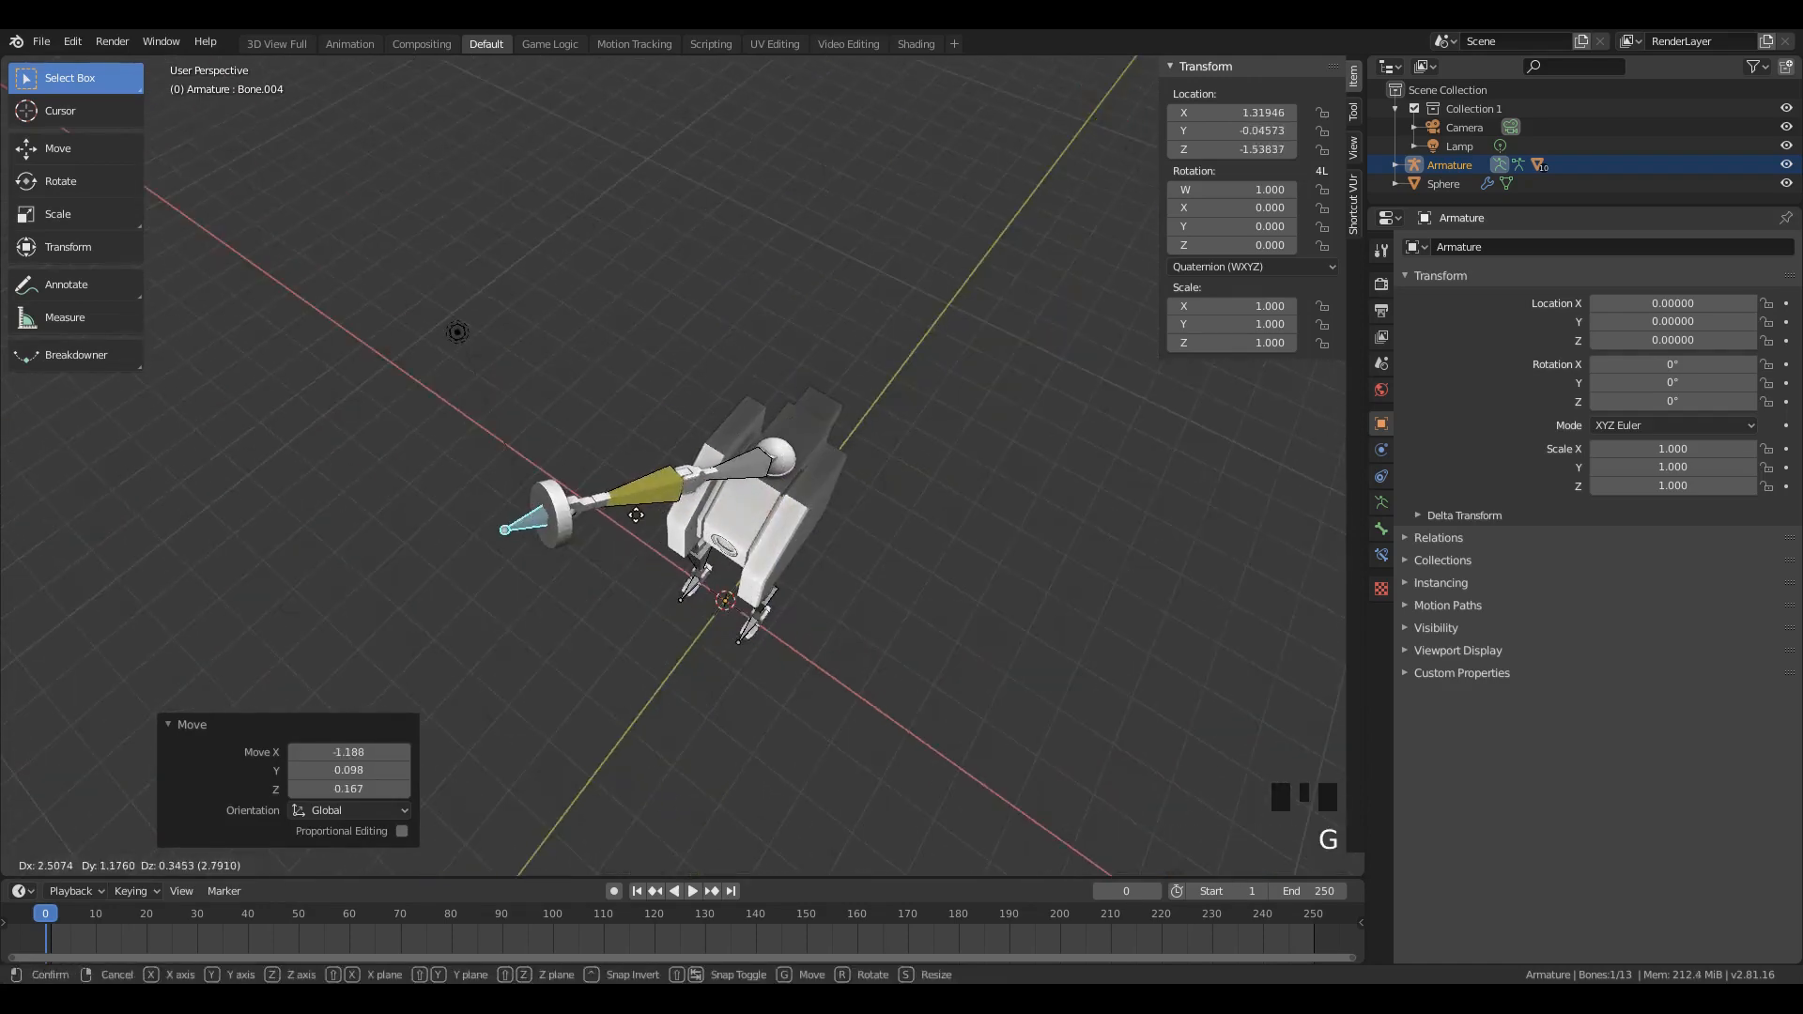
pyautogui.click(969, 548)
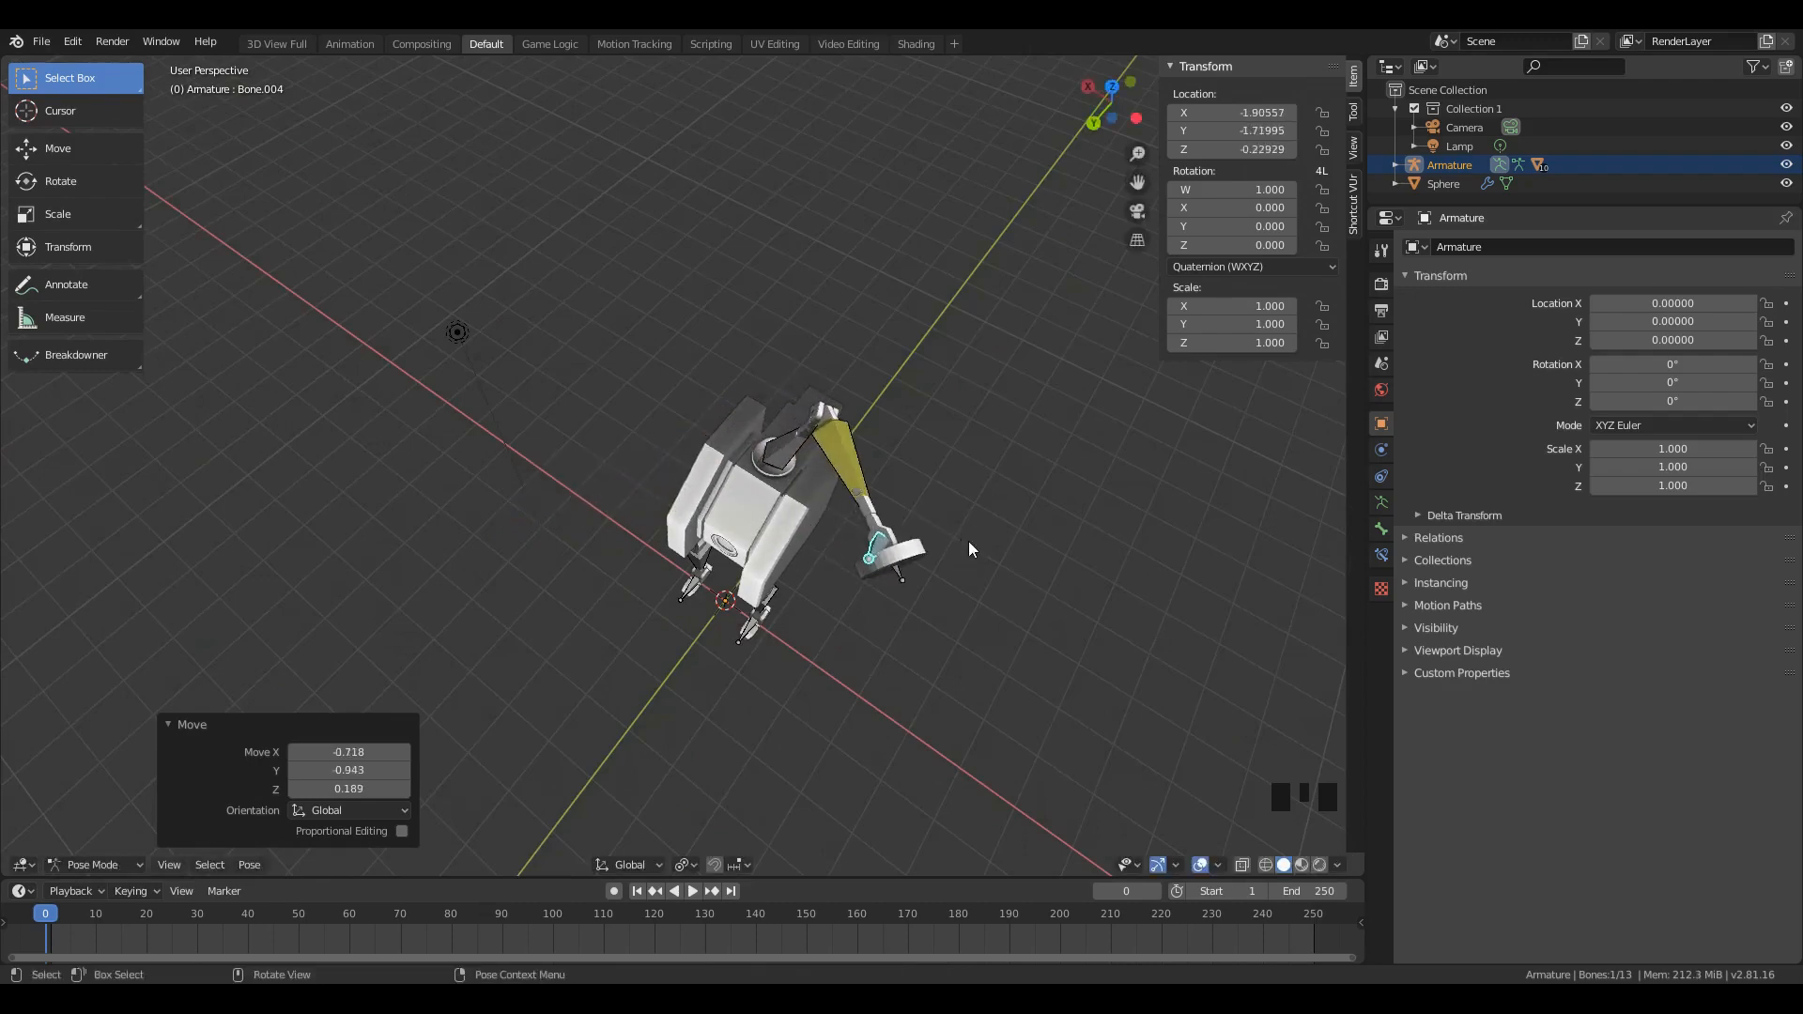
# Step: Examine the lower neck bone's own properties and its bone constraints
pyautogui.press('KP_7')
pyautogui.moveTo(917, 537); pyautogui.dragTo(697, 515, button='middle')
pyautogui.click(741, 757)
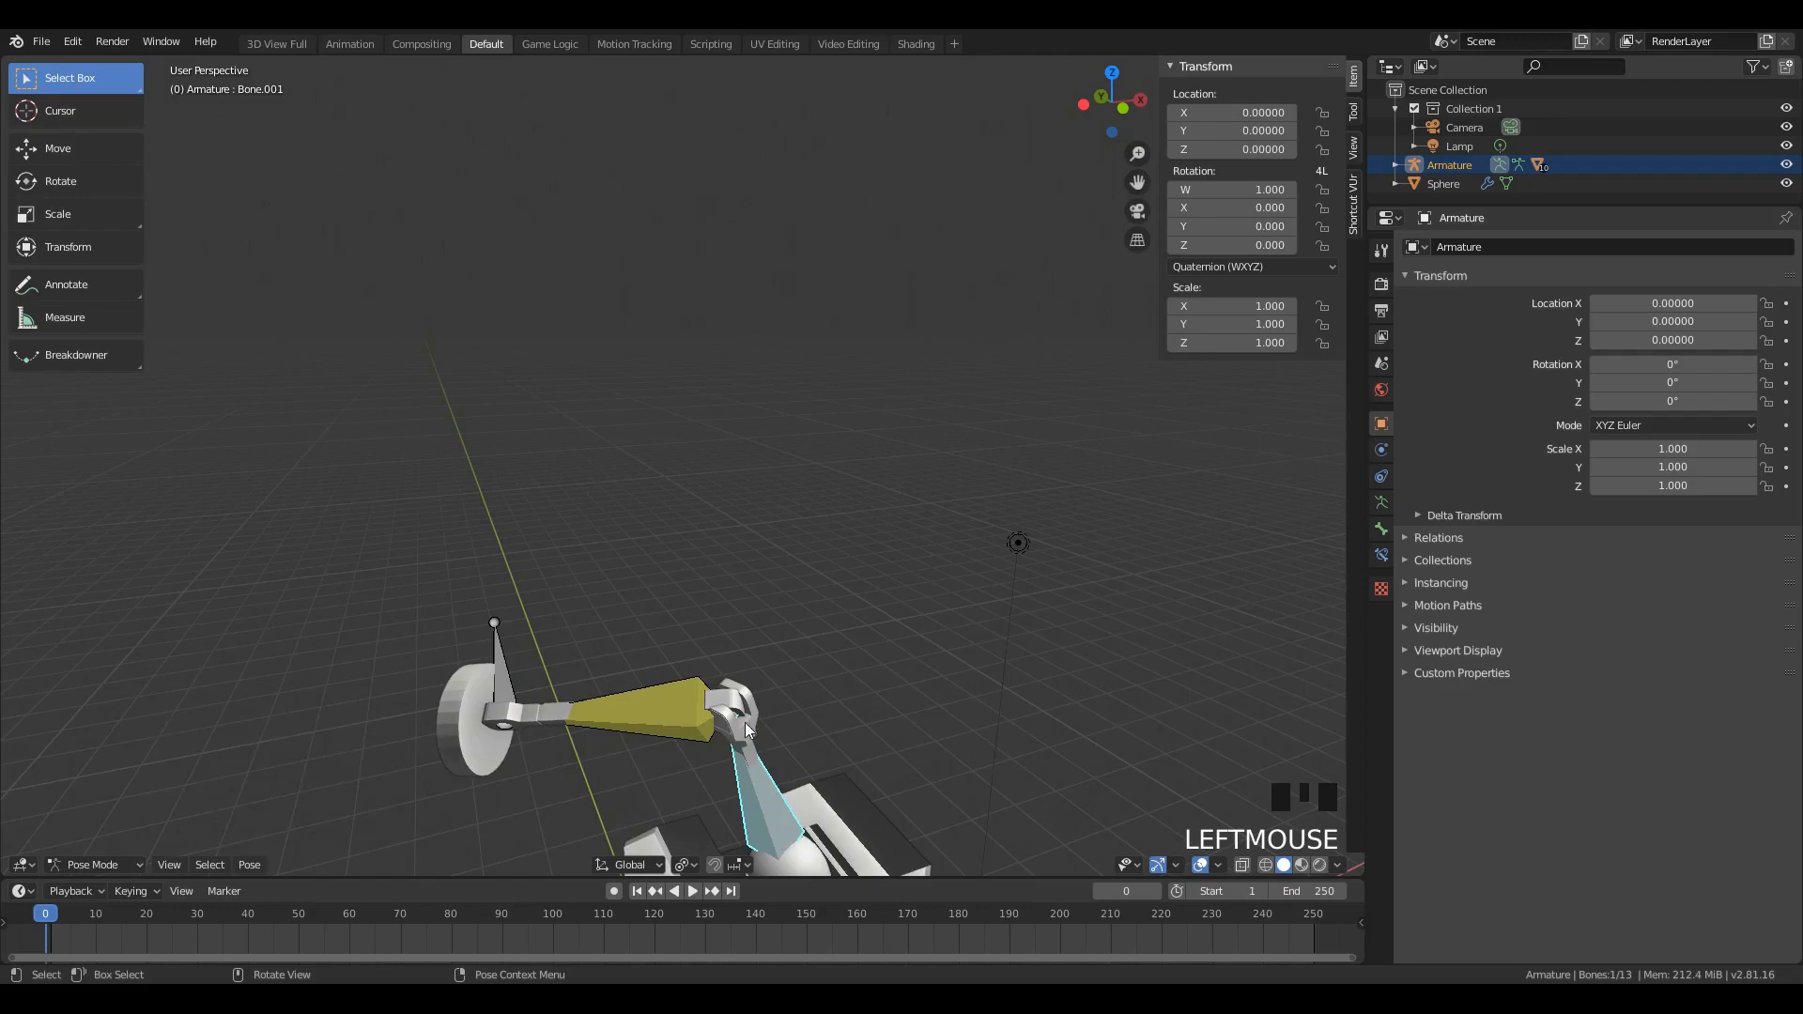
pyautogui.doubleClick(757, 716)
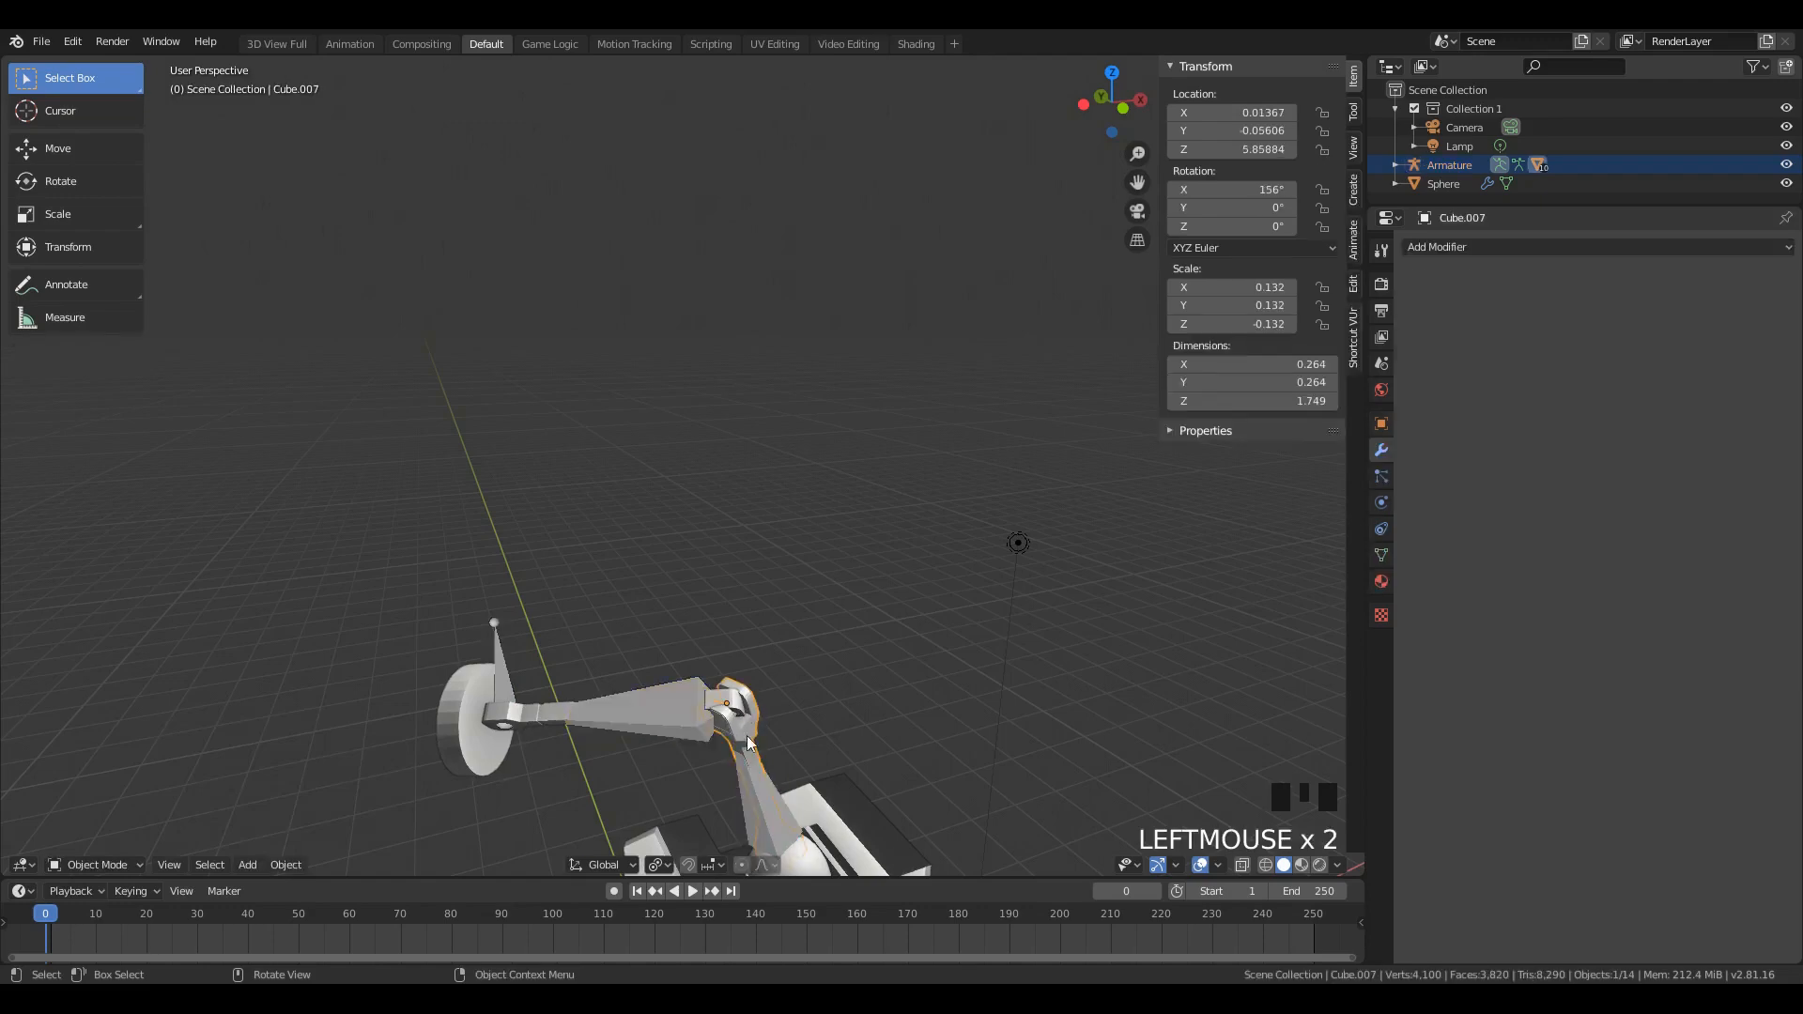
pyautogui.click(1380, 531)
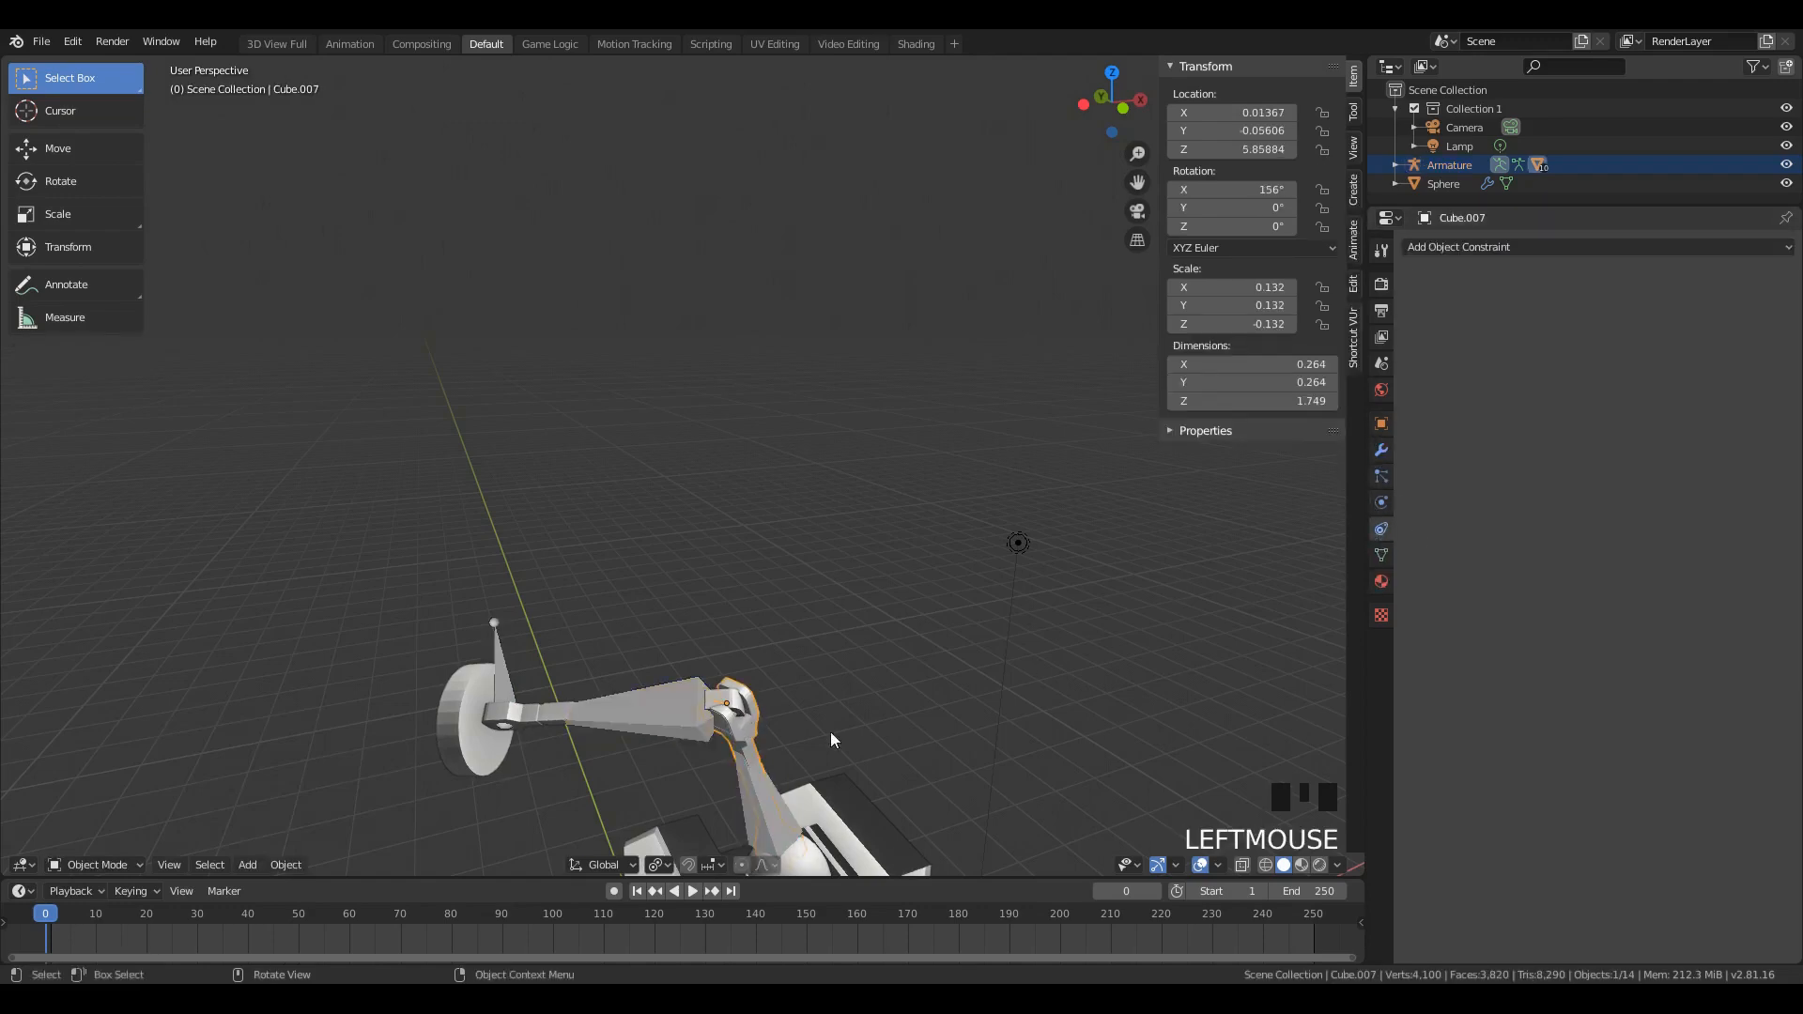
pyautogui.click(752, 728)
pyautogui.click(786, 821)
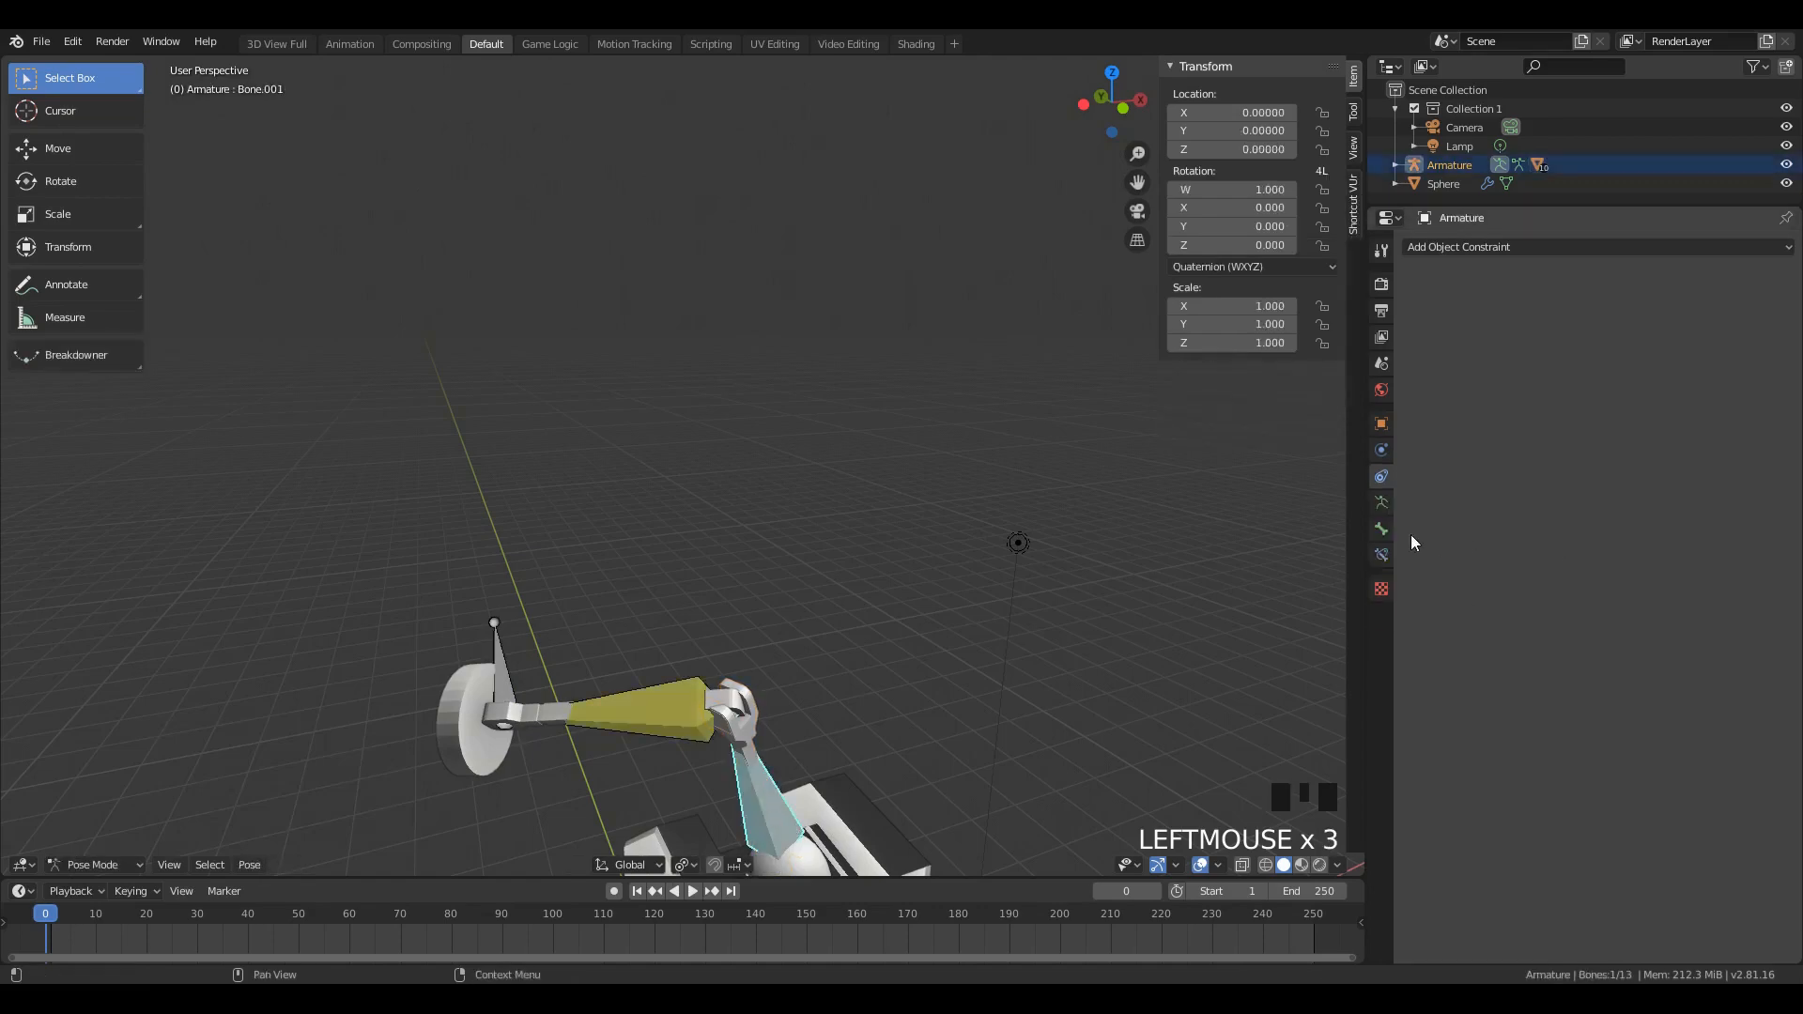
pyautogui.click(1380, 531)
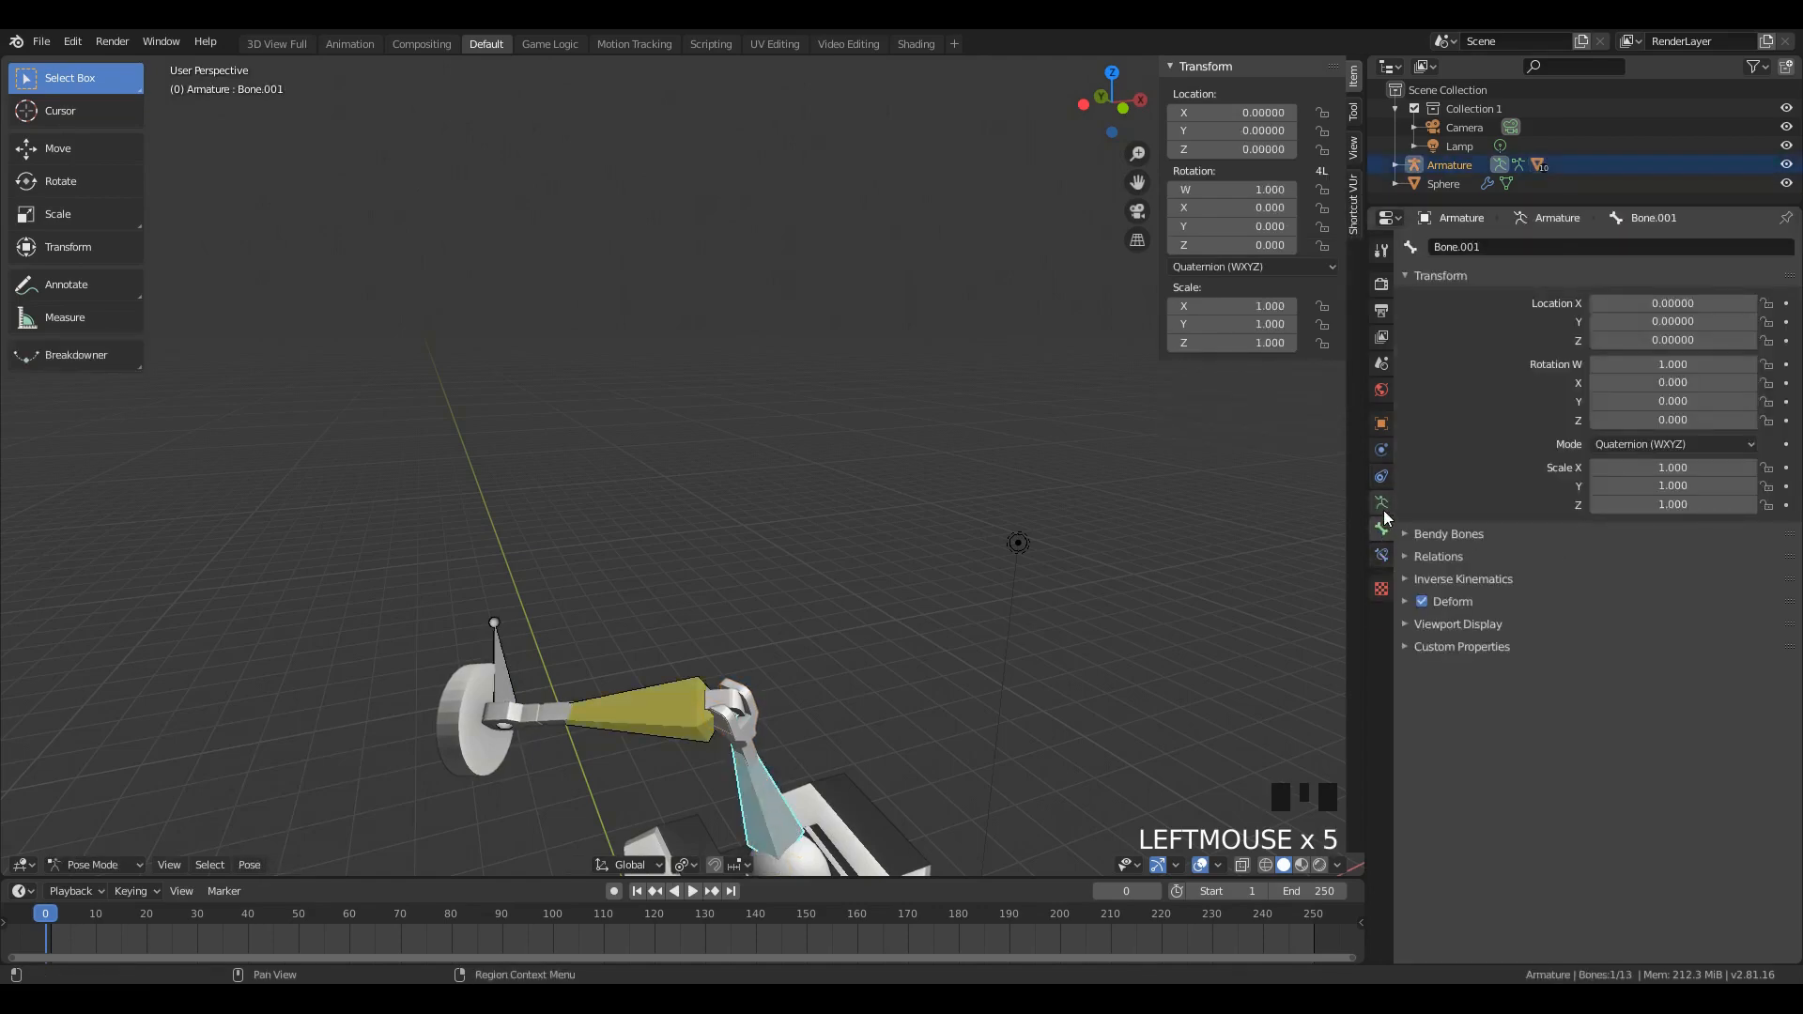
pyautogui.click(1383, 509)
pyautogui.click(1383, 556)
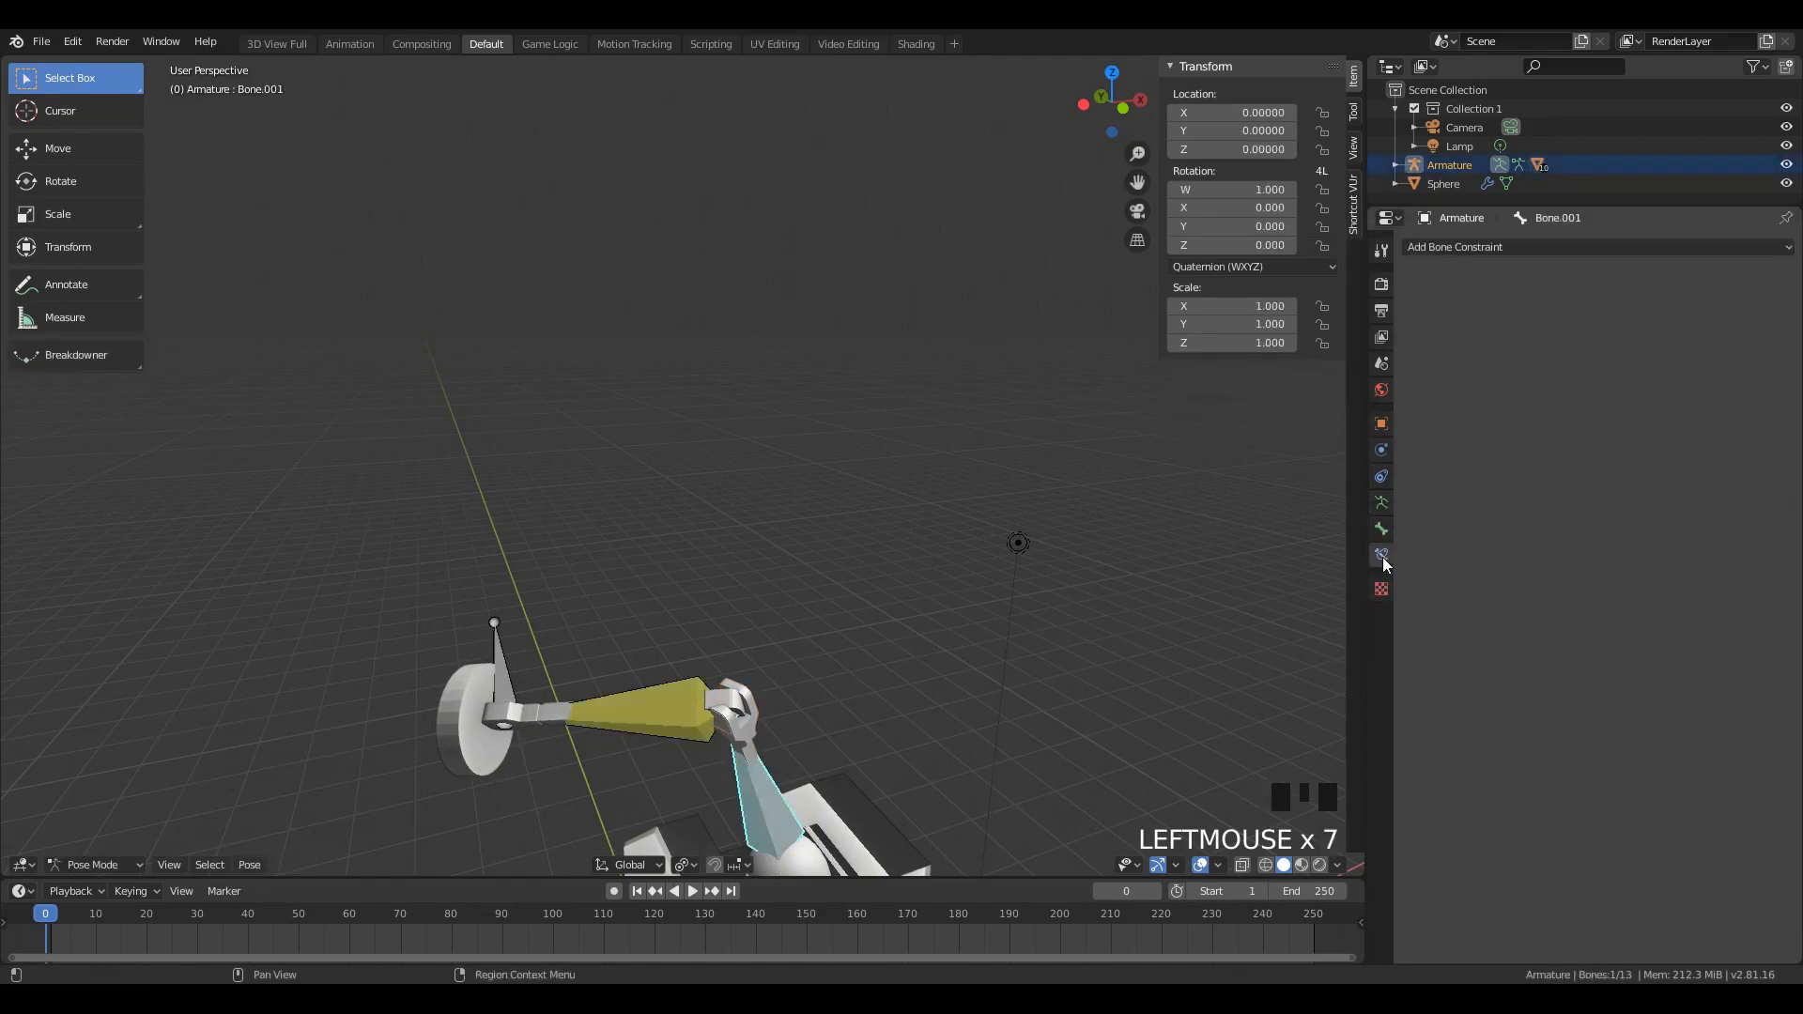
# Step: Look through the world, object, physics and object constraint settings, and expand the armature's Inverse Kinematics settings
pyautogui.click(1381, 449)
pyautogui.click(1380, 391)
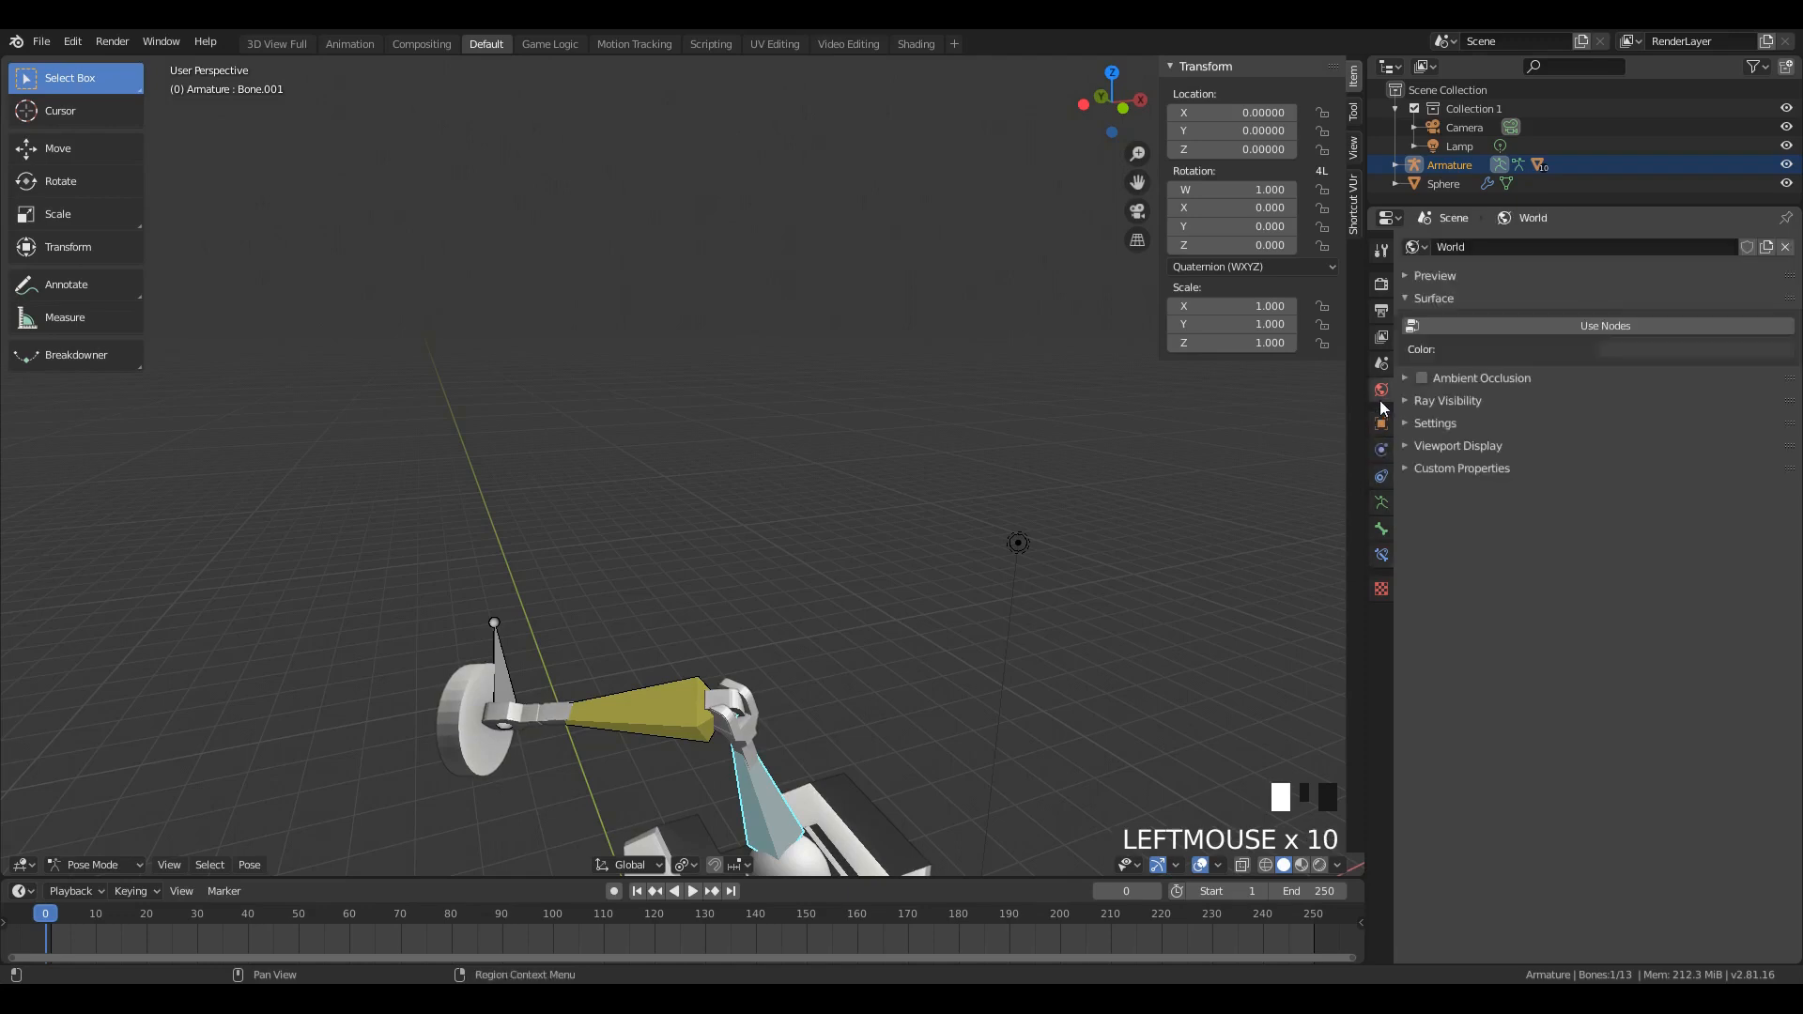
pyautogui.click(1382, 424)
pyautogui.click(1382, 450)
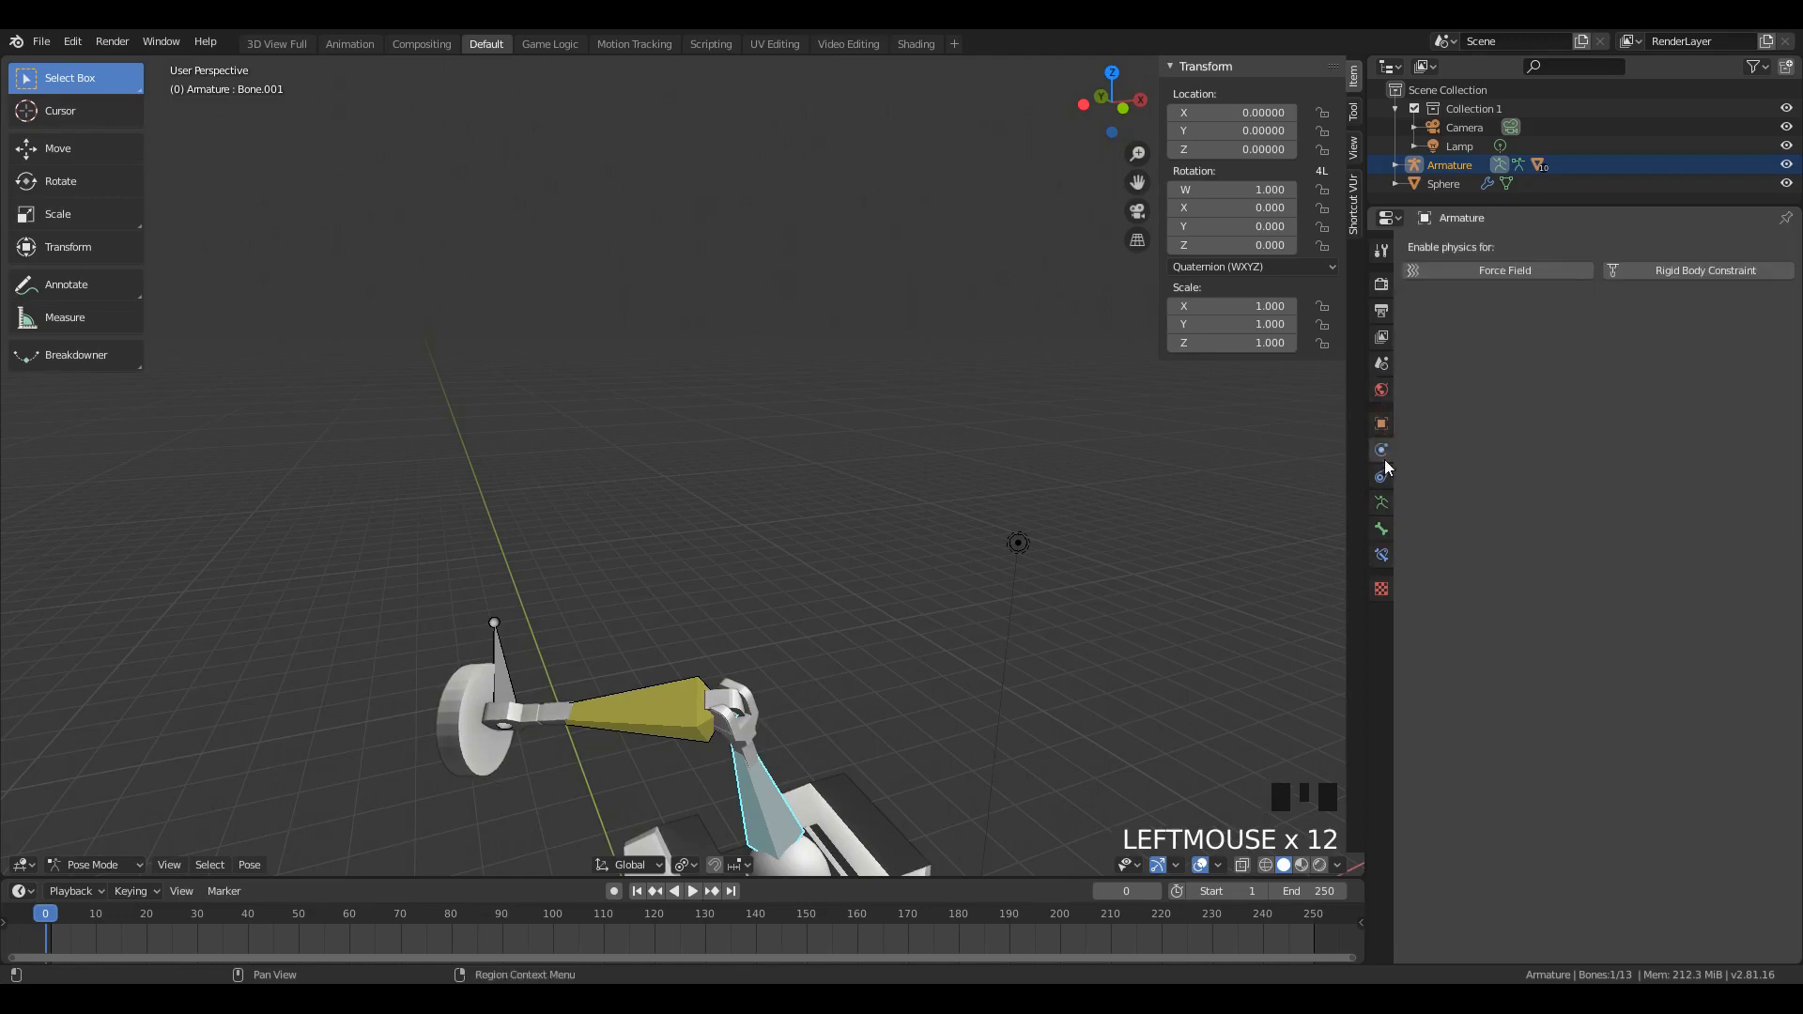
pyautogui.click(1381, 476)
pyautogui.click(1381, 504)
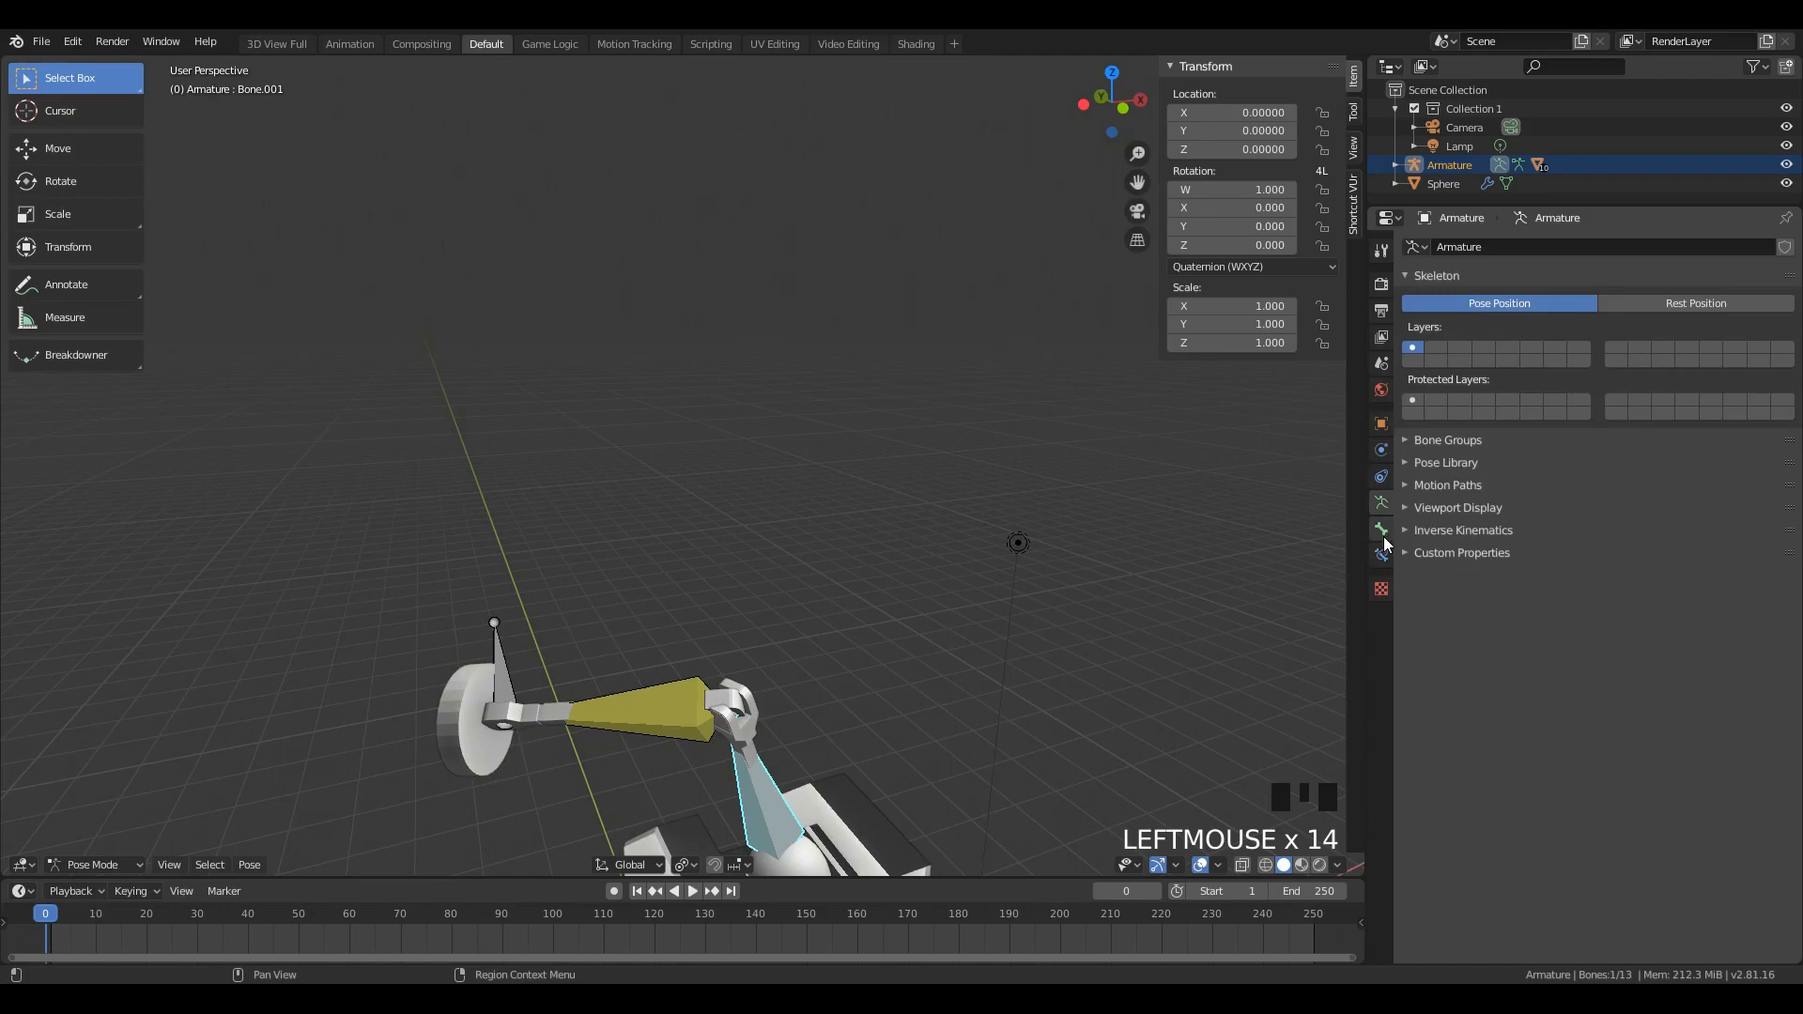
pyautogui.click(1405, 531)
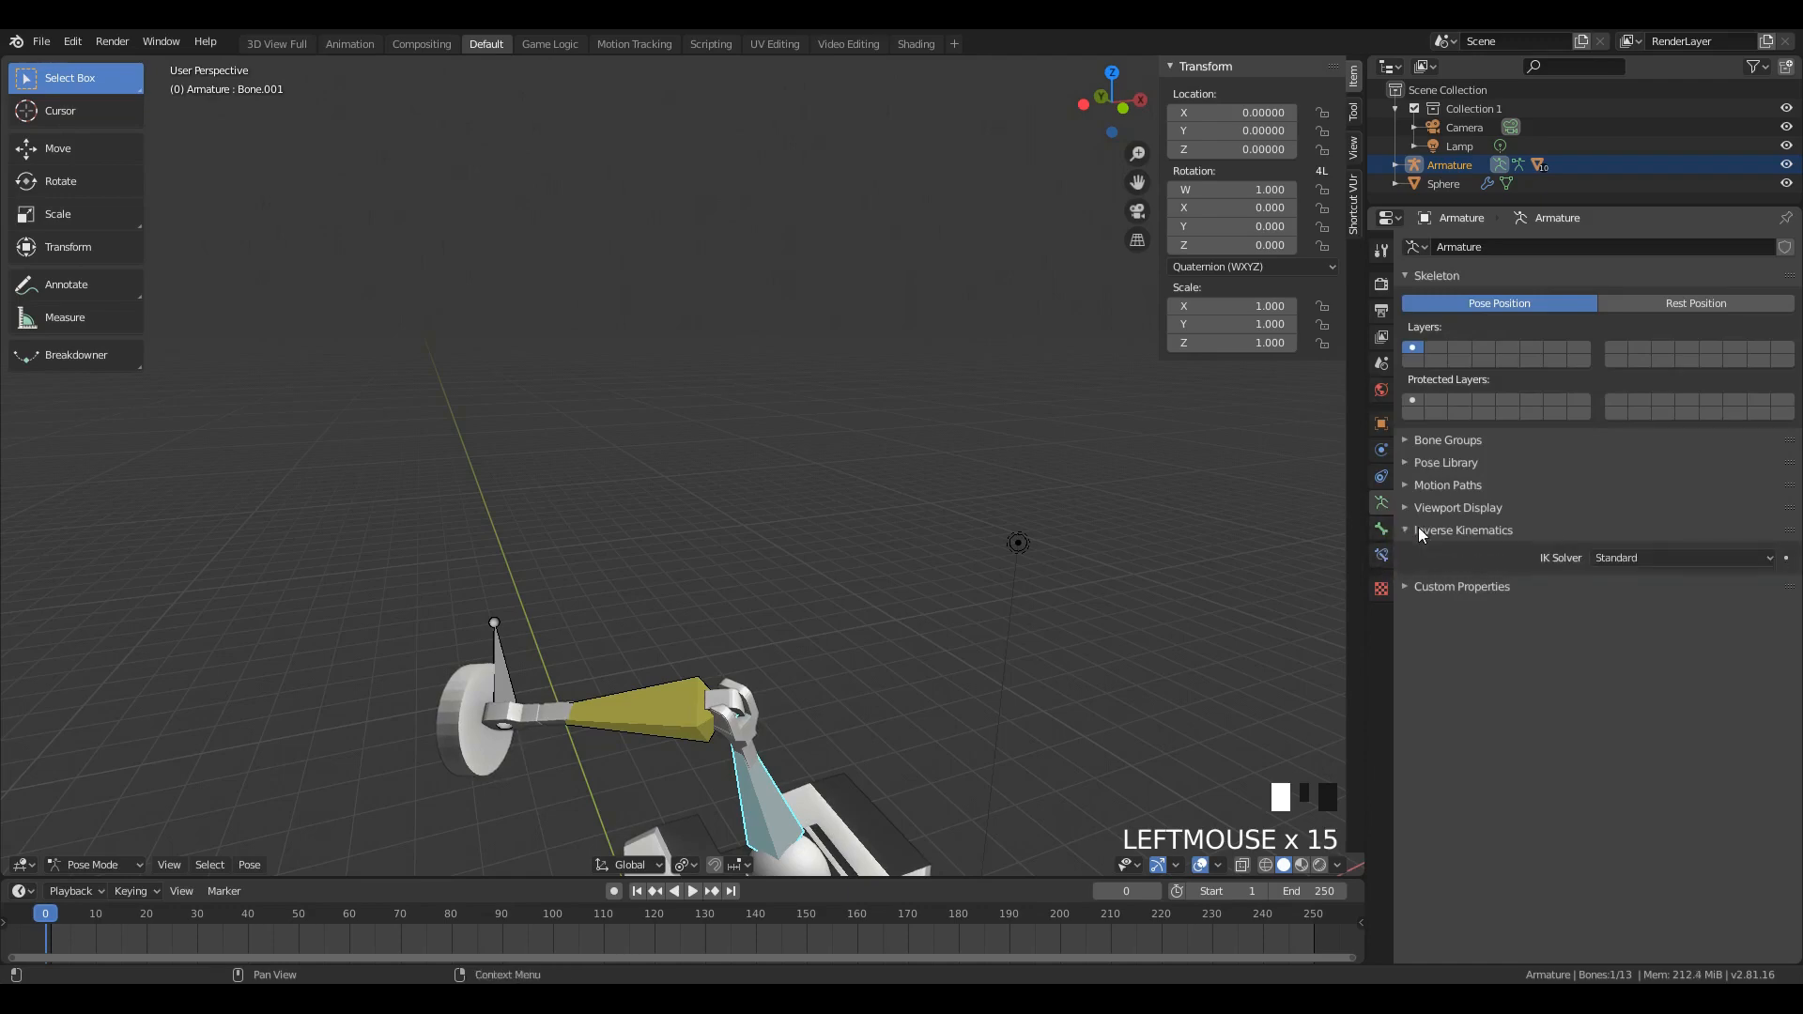
# Step: Clear the upper neck bone's rotation and try rotating it about the global Z axis
pyautogui.click(675, 715)
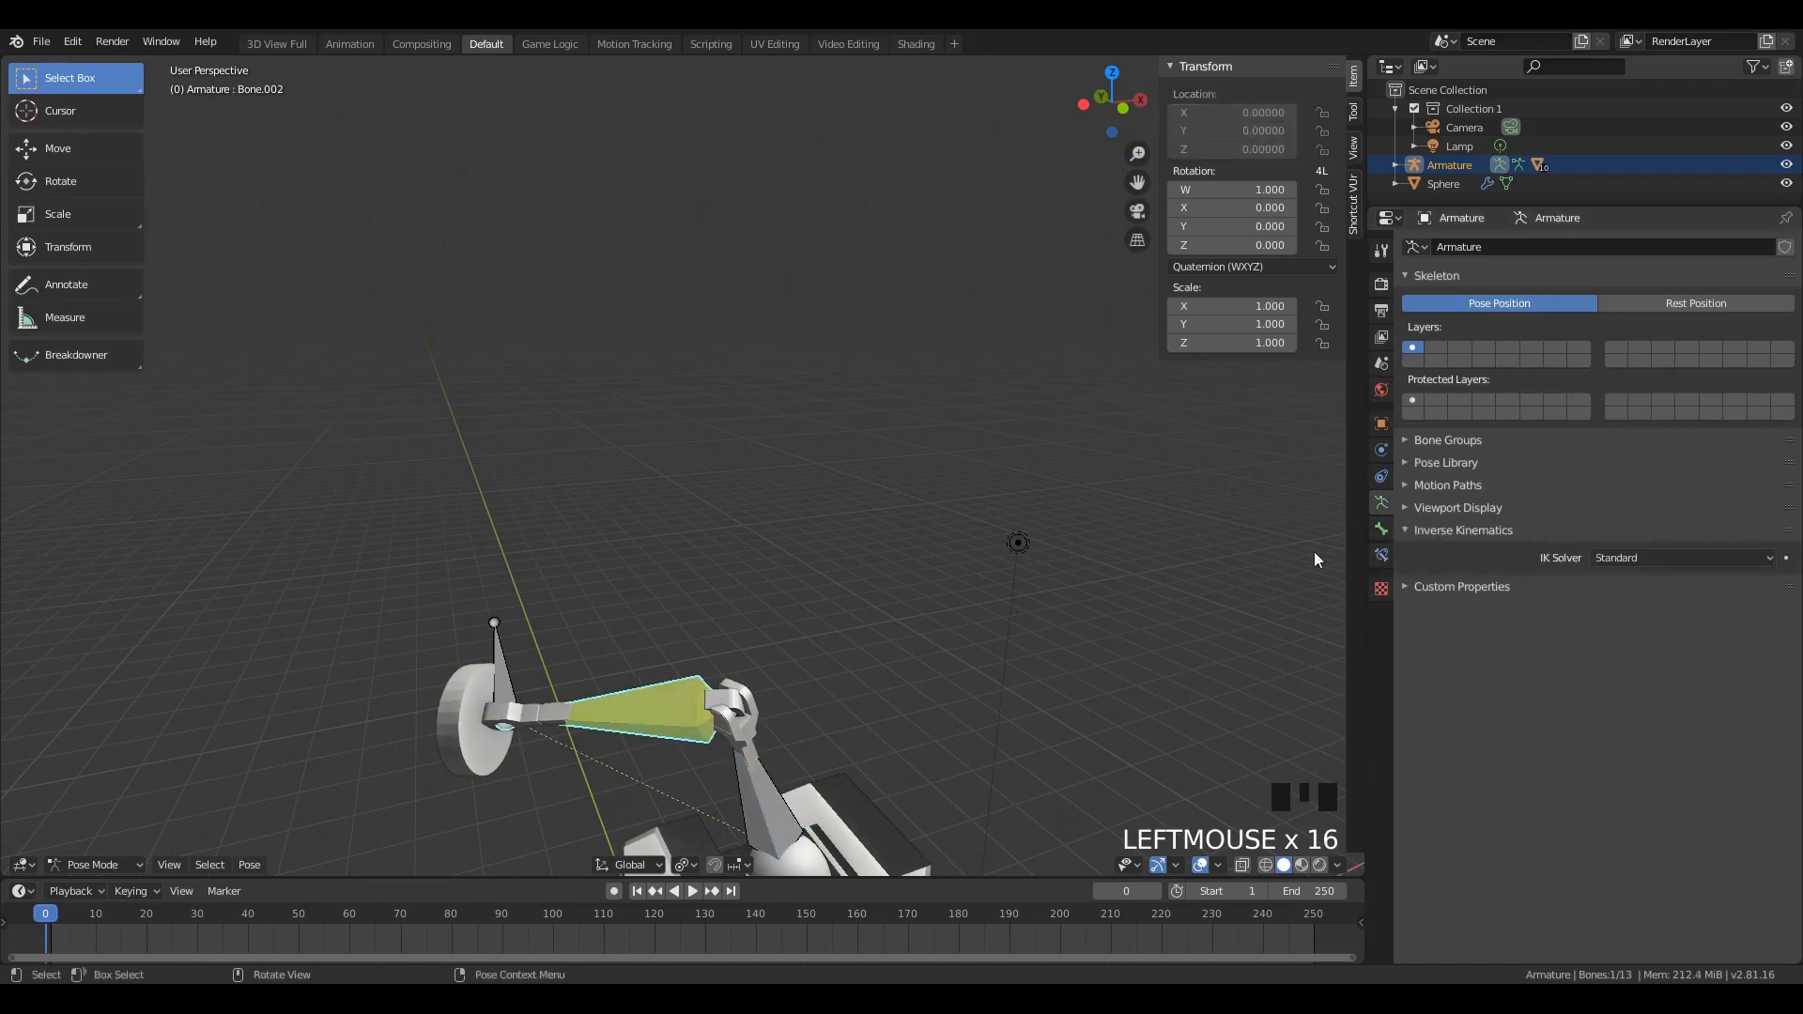
pyautogui.moveTo(1109, 563); pyautogui.dragTo(1013, 571, button='middle')
pyautogui.scroll(-2, 806, 643)
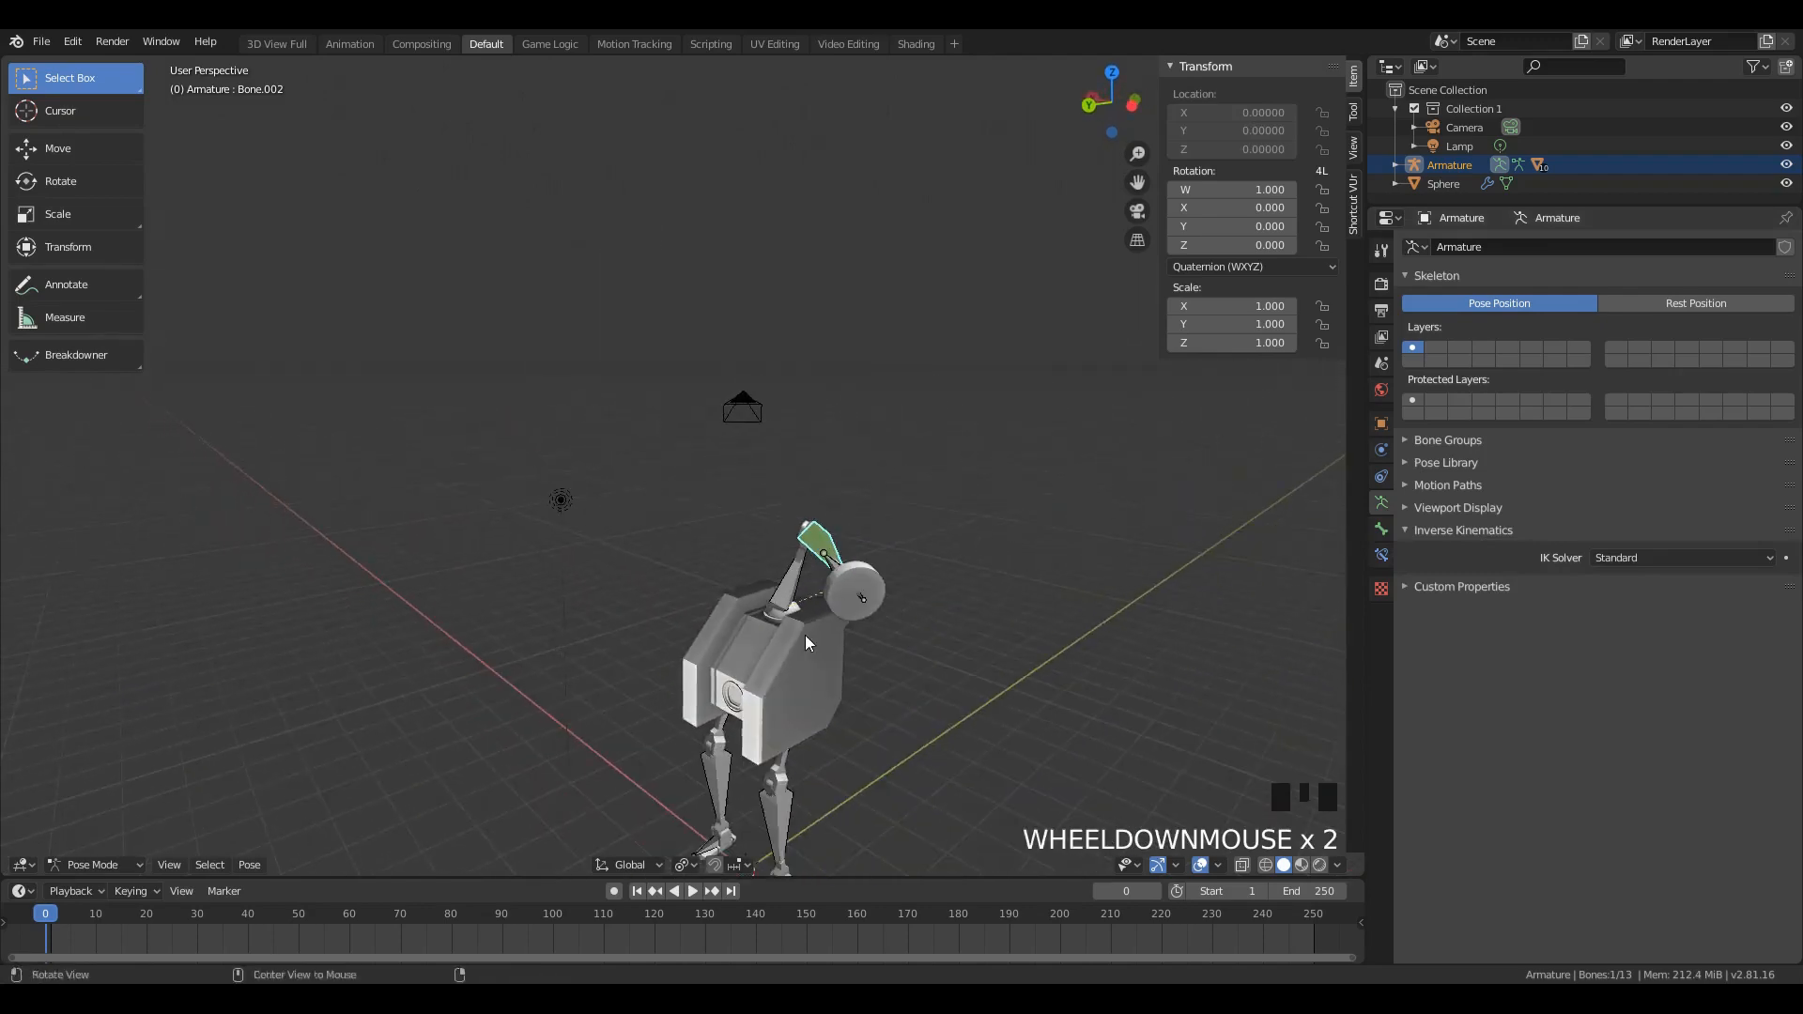
pyautogui.moveTo(806, 637); pyautogui.dragTo(751, 564, button='middle')
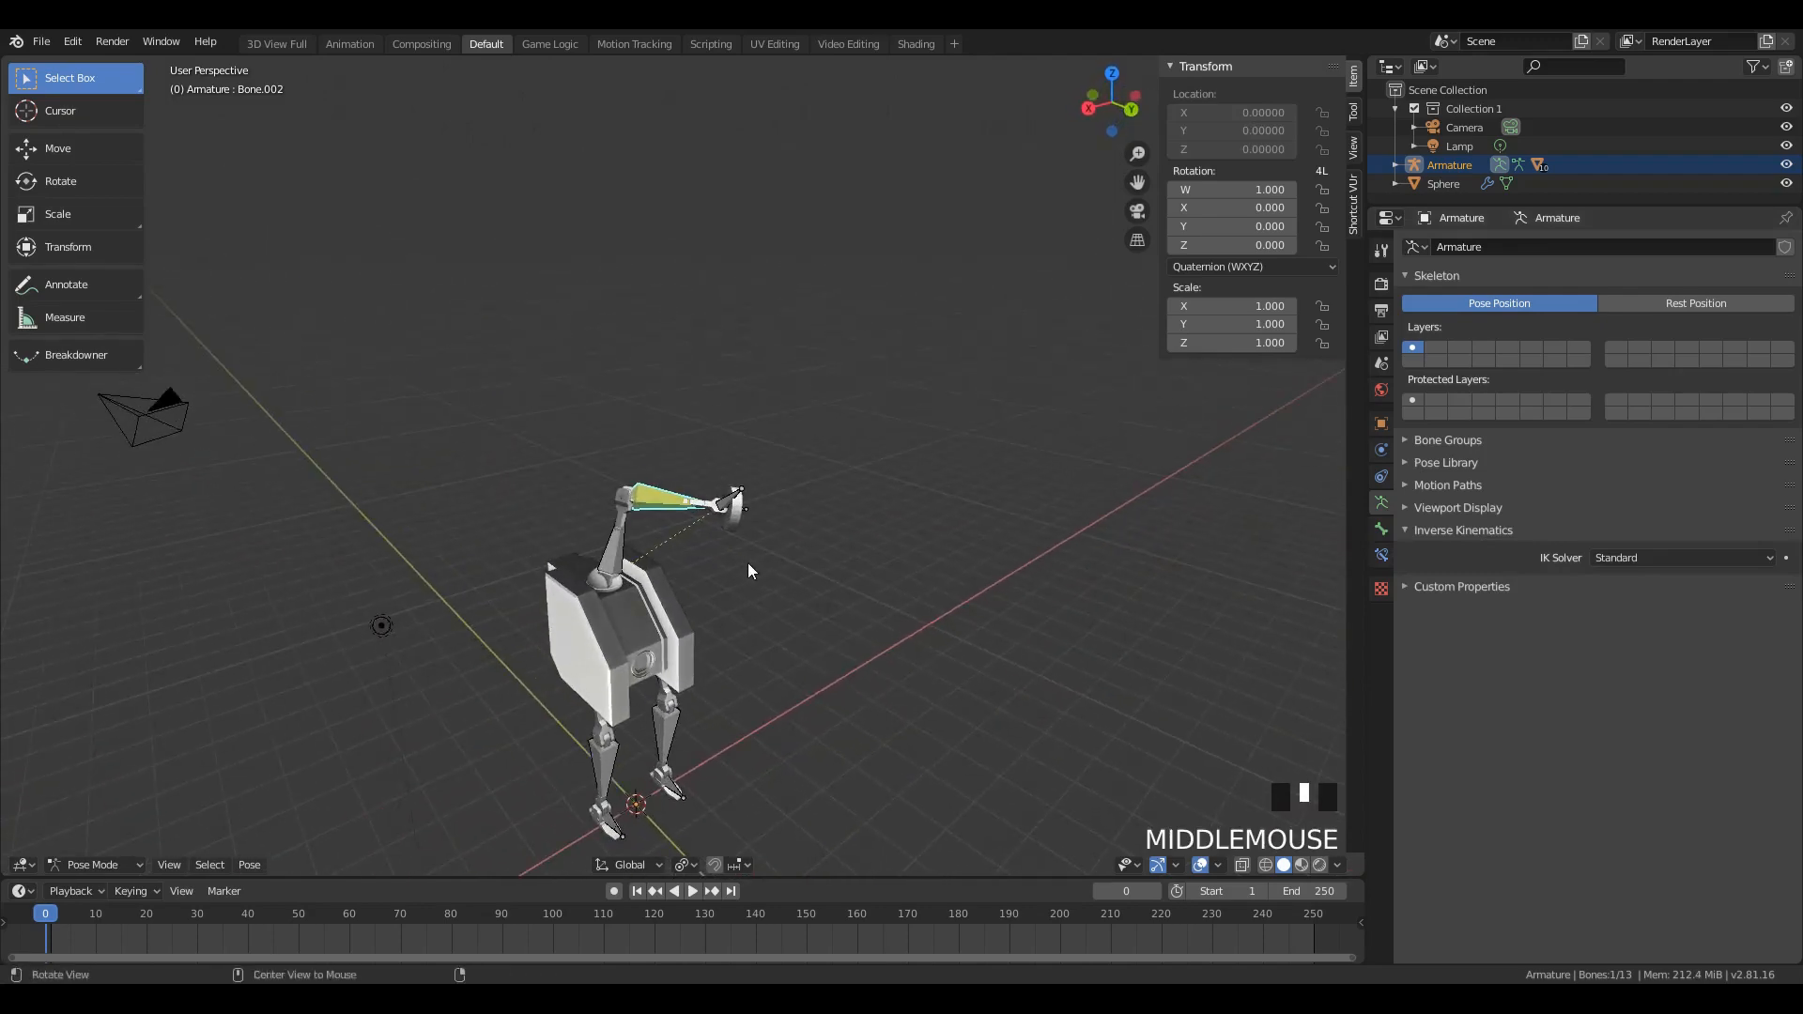
pyautogui.hotkey('alt', 'r')
pyautogui.hotkey('alt', 'r')
pyautogui.moveTo(672, 504)
pyautogui.mouseDown(button='middle')
pyautogui.moveTo(623, 611)
pyautogui.moveTo(676, 472)
pyautogui.mouseUp(button='middle')
pyautogui.scroll(5, 676, 473)
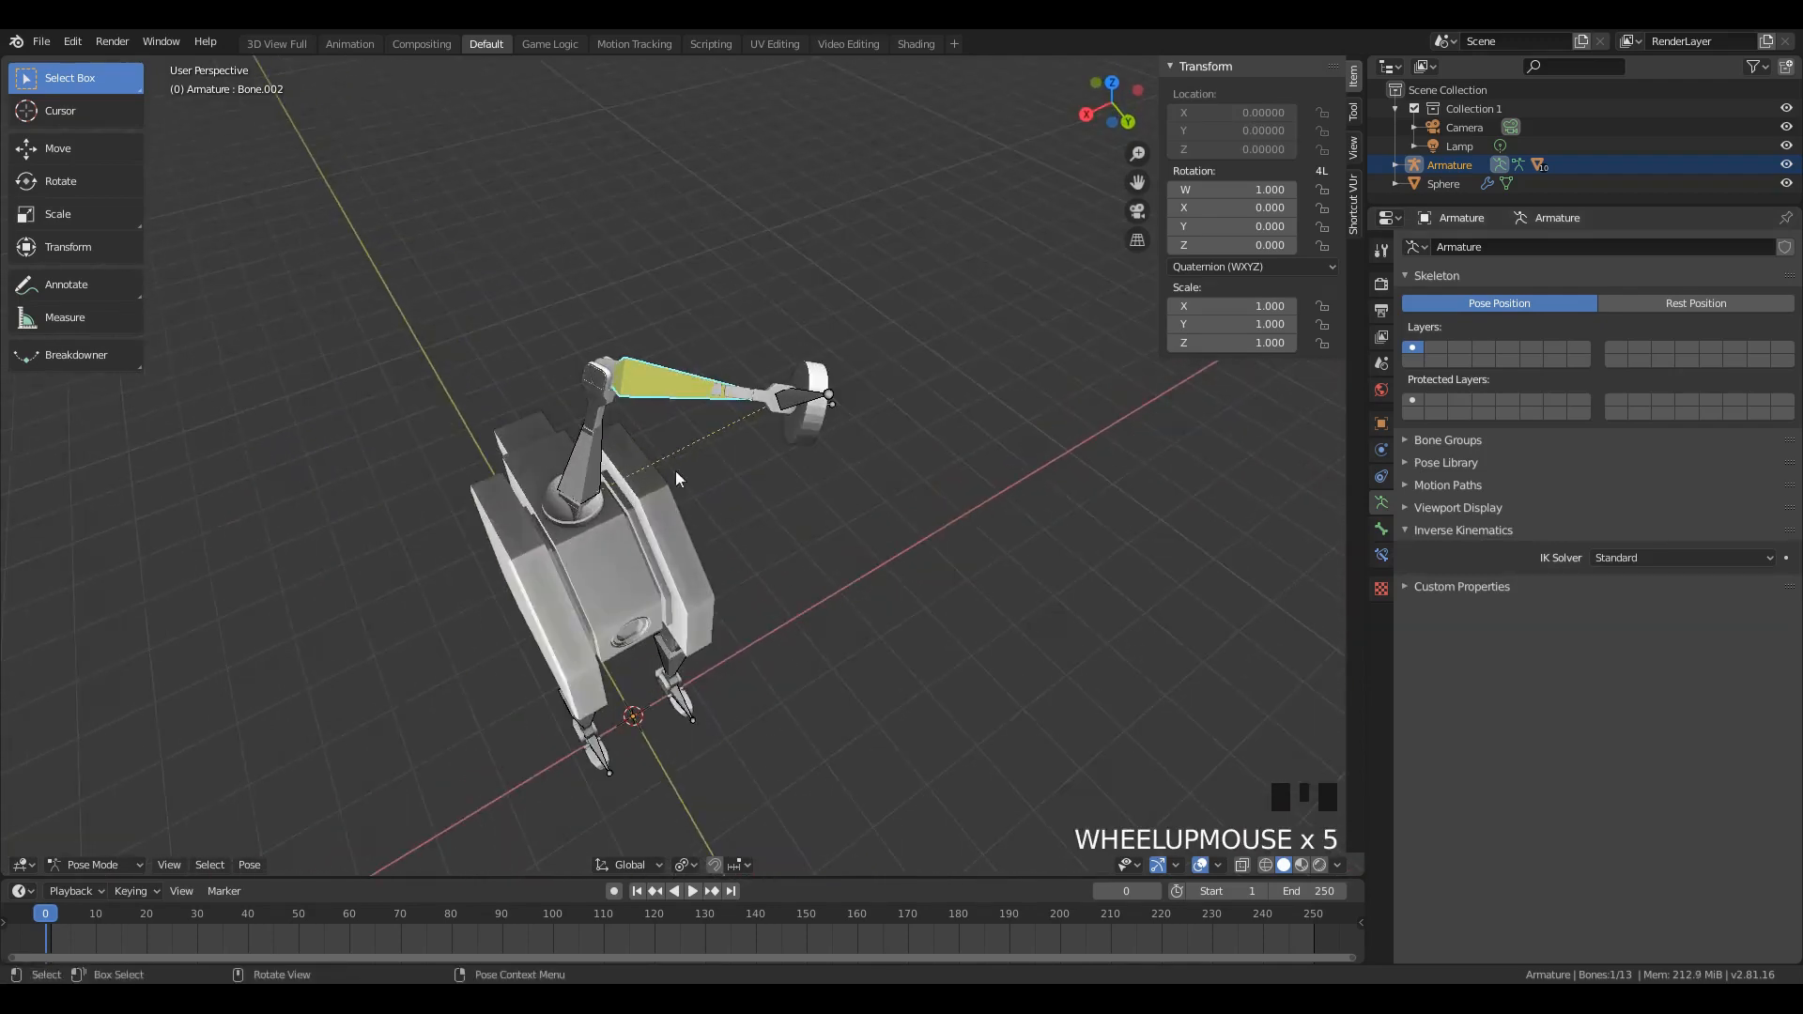
pyautogui.scroll(5, 676, 474)
pyautogui.moveTo(642, 352)
pyautogui.mouseDown(button='middle')
pyautogui.moveTo(694, 367)
pyautogui.moveTo(654, 371)
pyautogui.mouseUp(button='middle')
pyautogui.press('r')
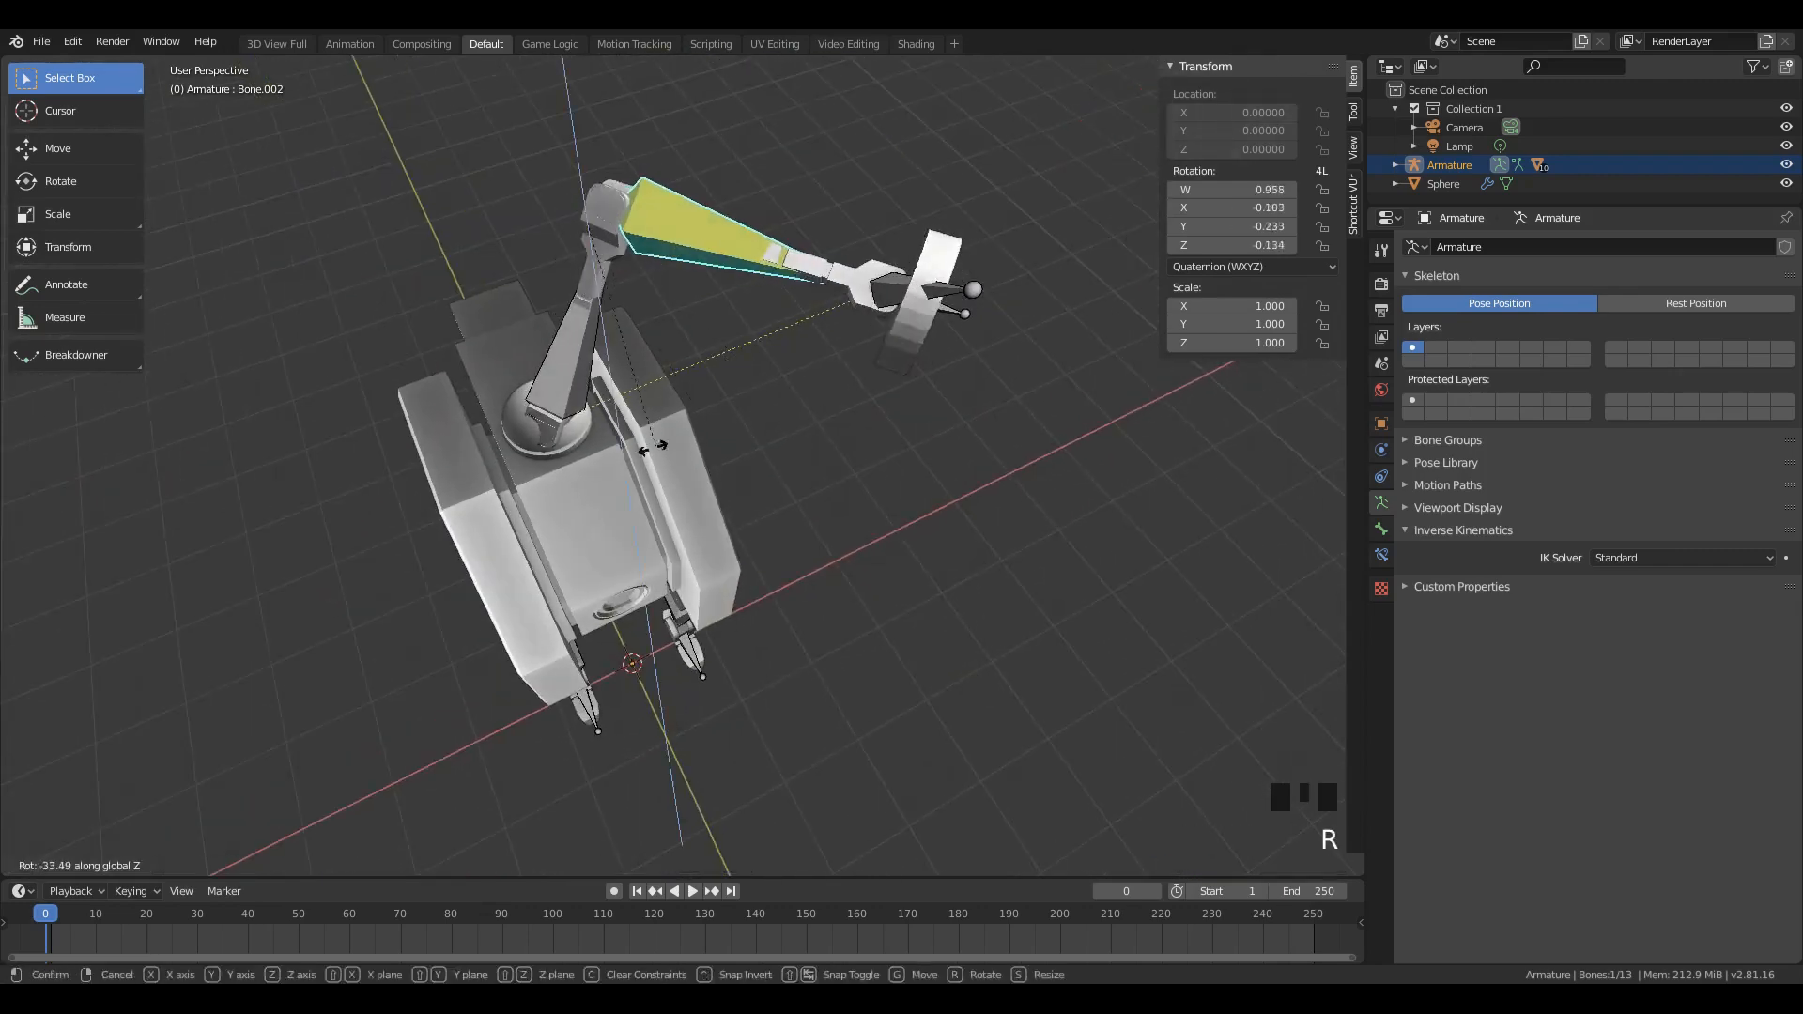
# Step: Try moving the IK target bone at the head across to the other side of the body
pyautogui.click(978, 293)
pyautogui.click(973, 291)
pyautogui.press('g')
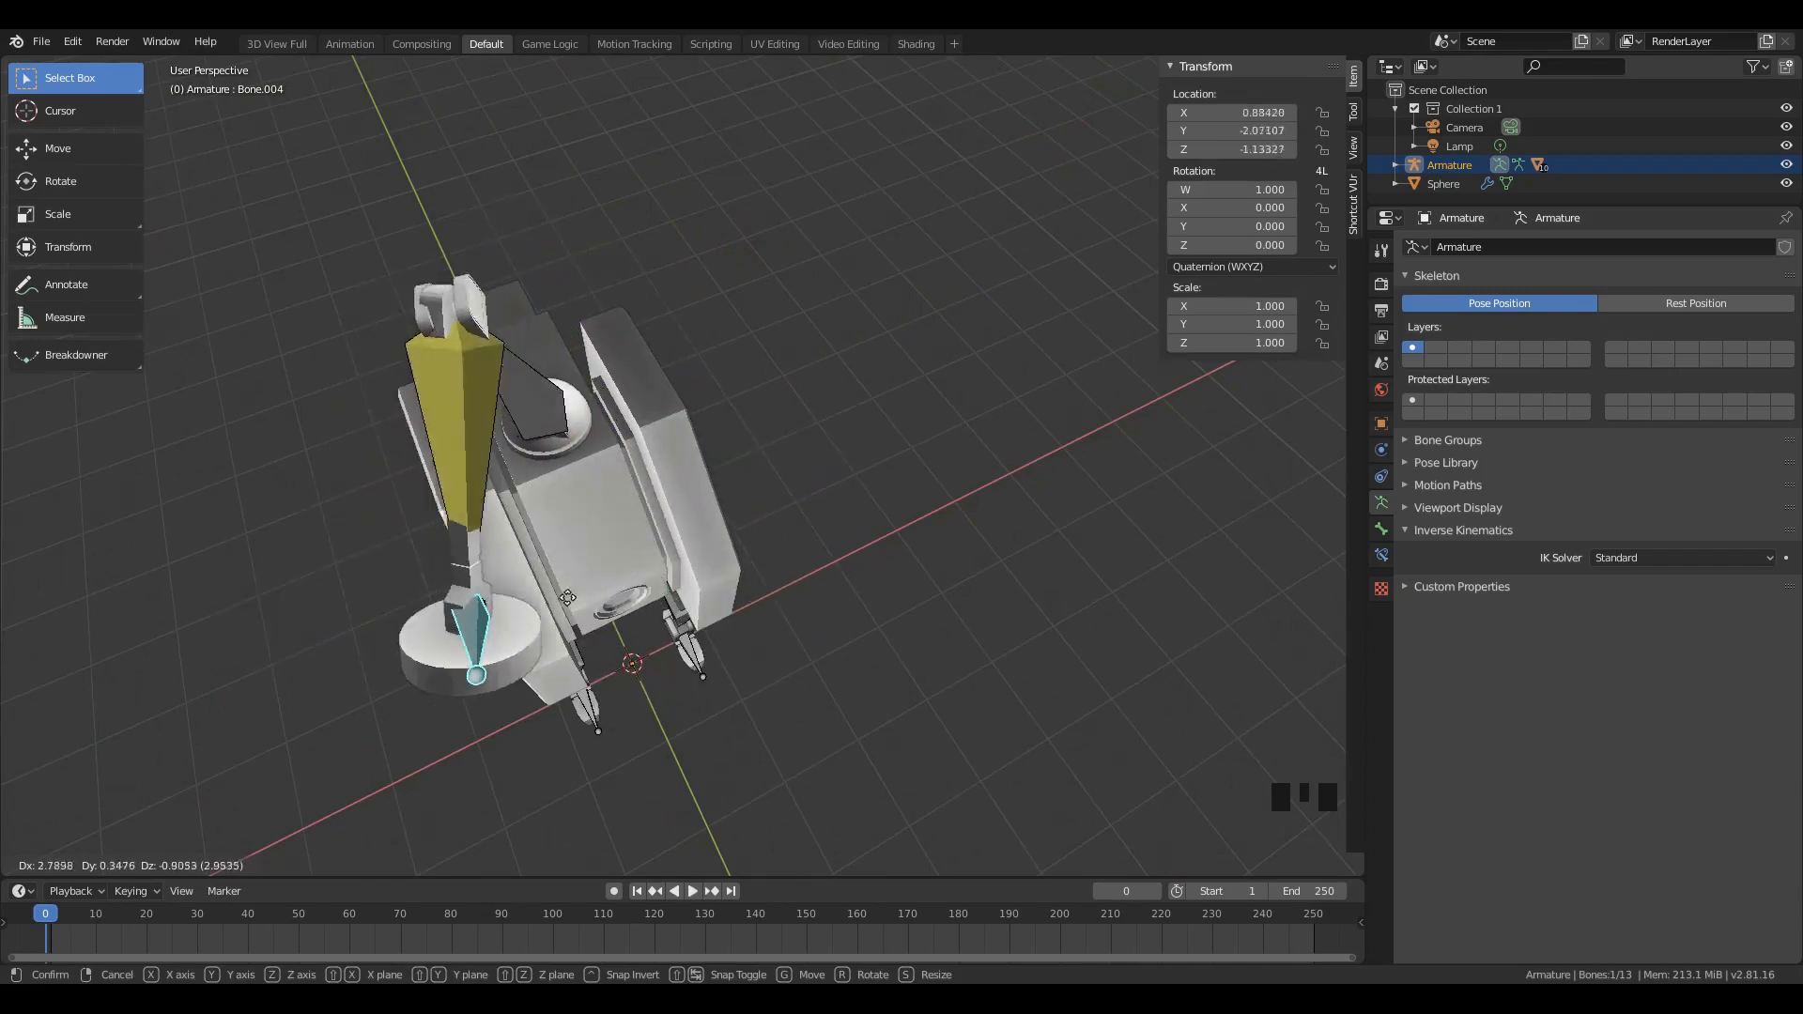
pyautogui.click(791, 379)
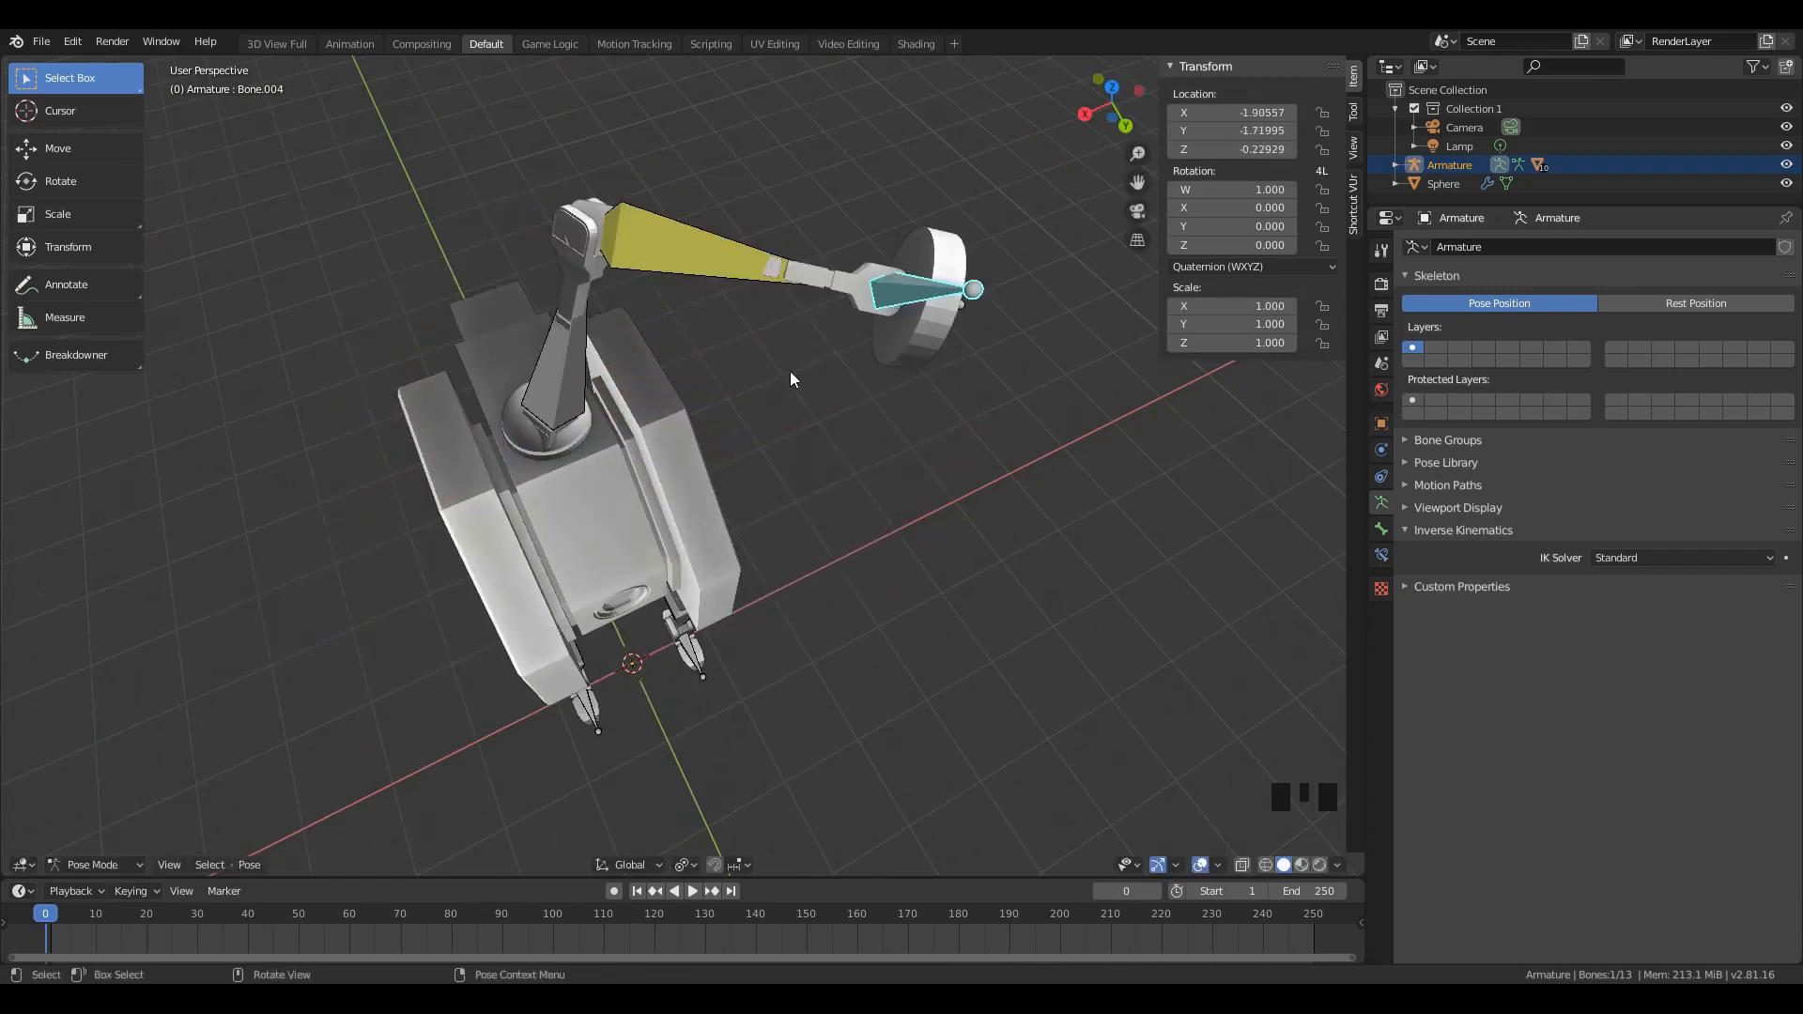
# Step: Clear the location of all the armature's bones, and deselect everything
pyautogui.press('a')
pyautogui.hotkey('alt', 'g')
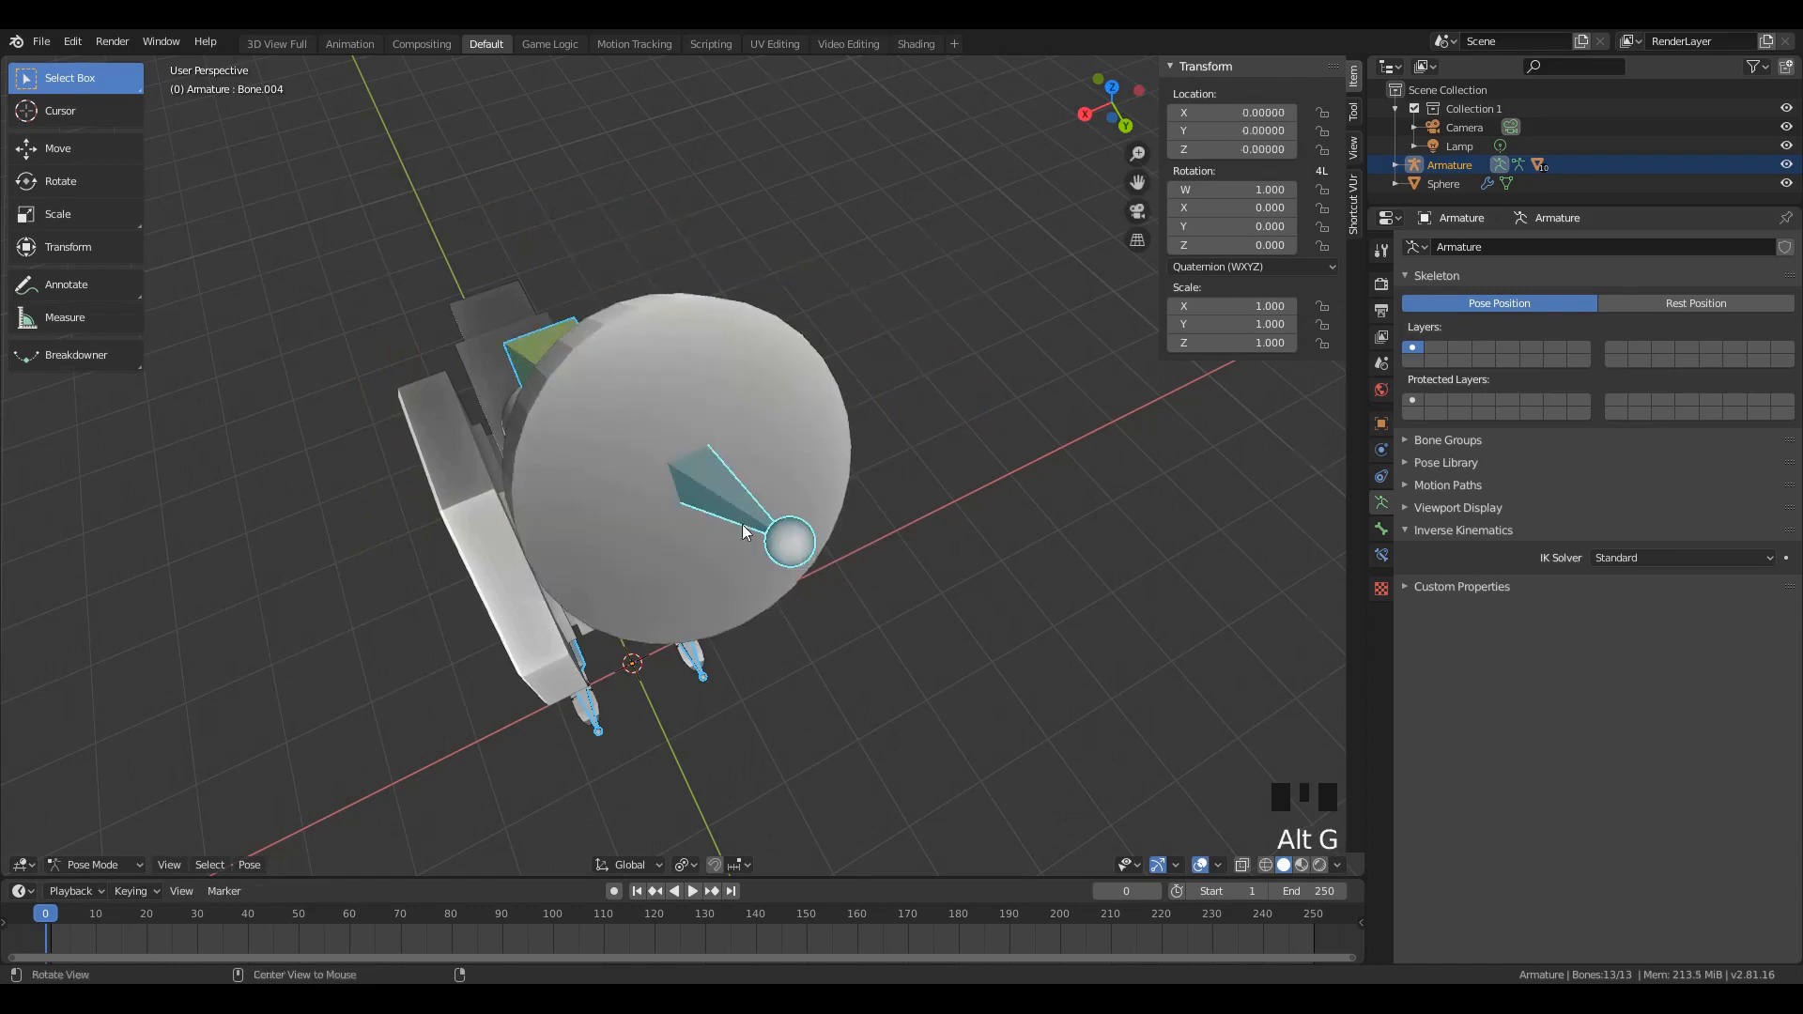
pyautogui.moveTo(786, 381); pyautogui.dragTo(916, 387, button='middle')
pyautogui.scroll(-9, 917, 387)
pyautogui.scroll(-7, 766, 578)
pyautogui.press('a')
pyautogui.press('a')
pyautogui.press('a')
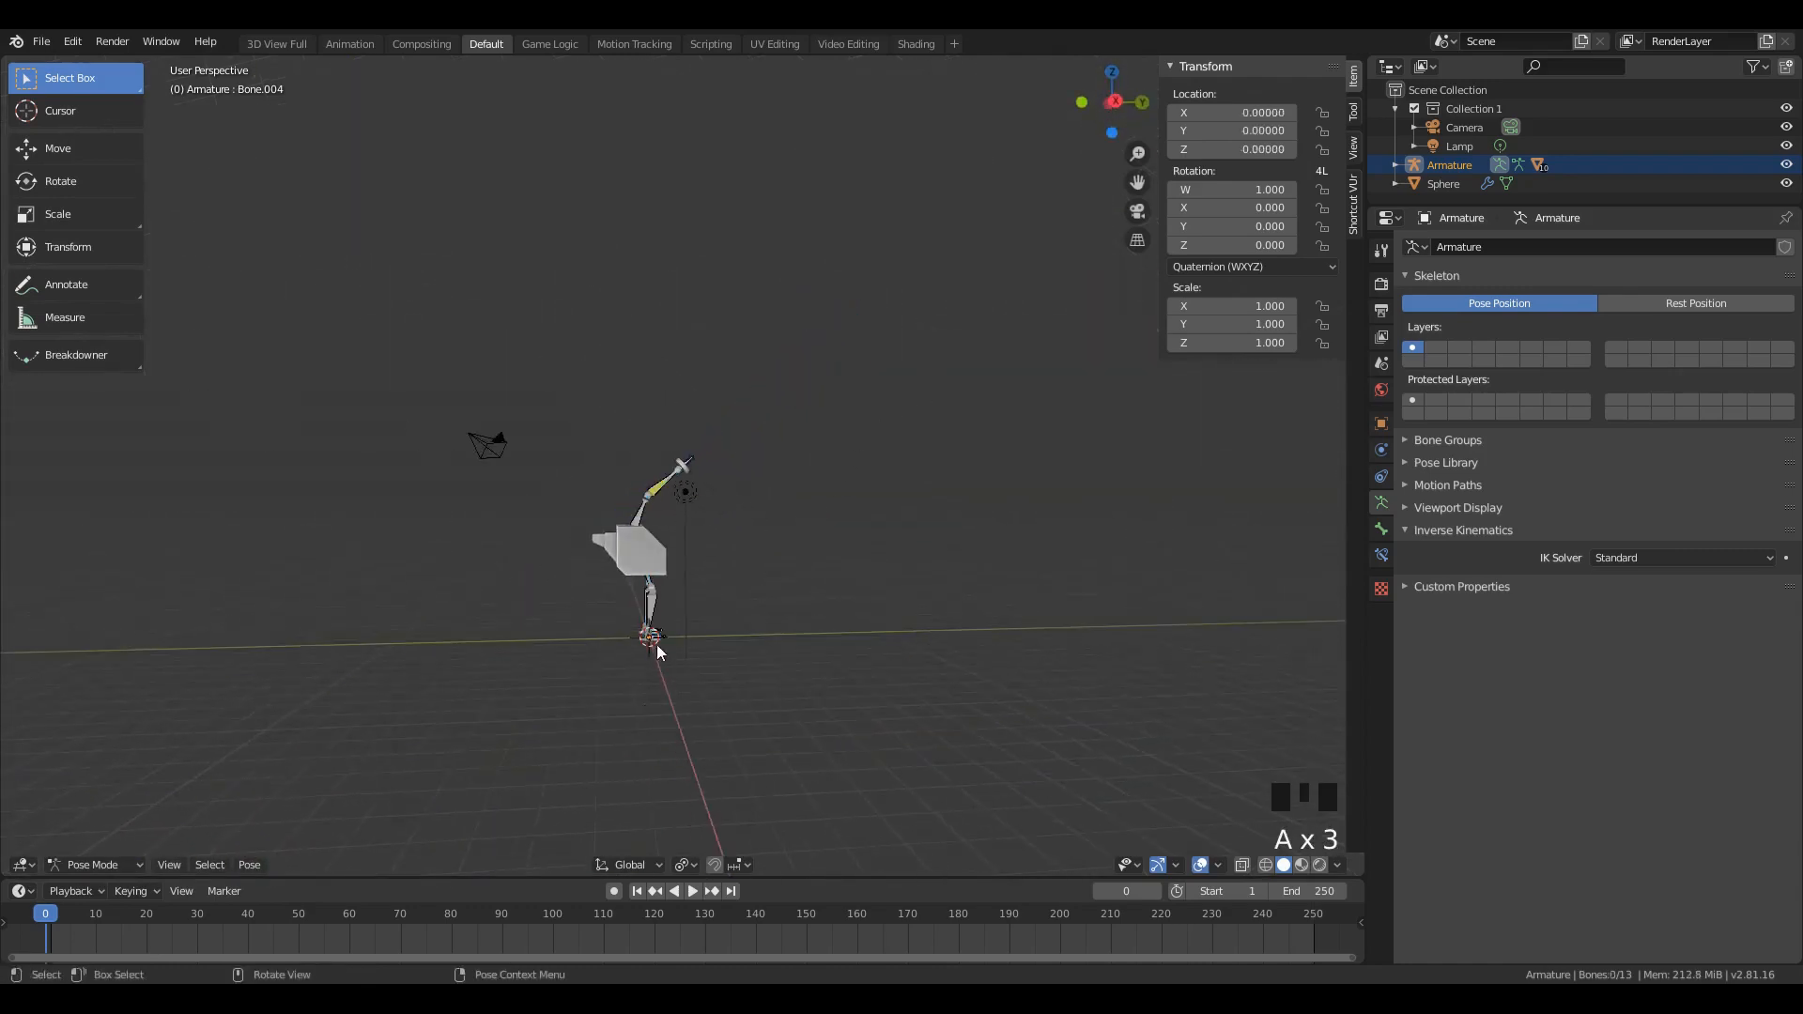
# Step: Frame the longer, separate bone at the nearer foot and set the viewport shading to Wireframe
pyautogui.scroll(2, 673, 638)
pyautogui.press('KP_Decimal')
pyautogui.moveTo(699, 657); pyautogui.dragTo(645, 642, button='middle')
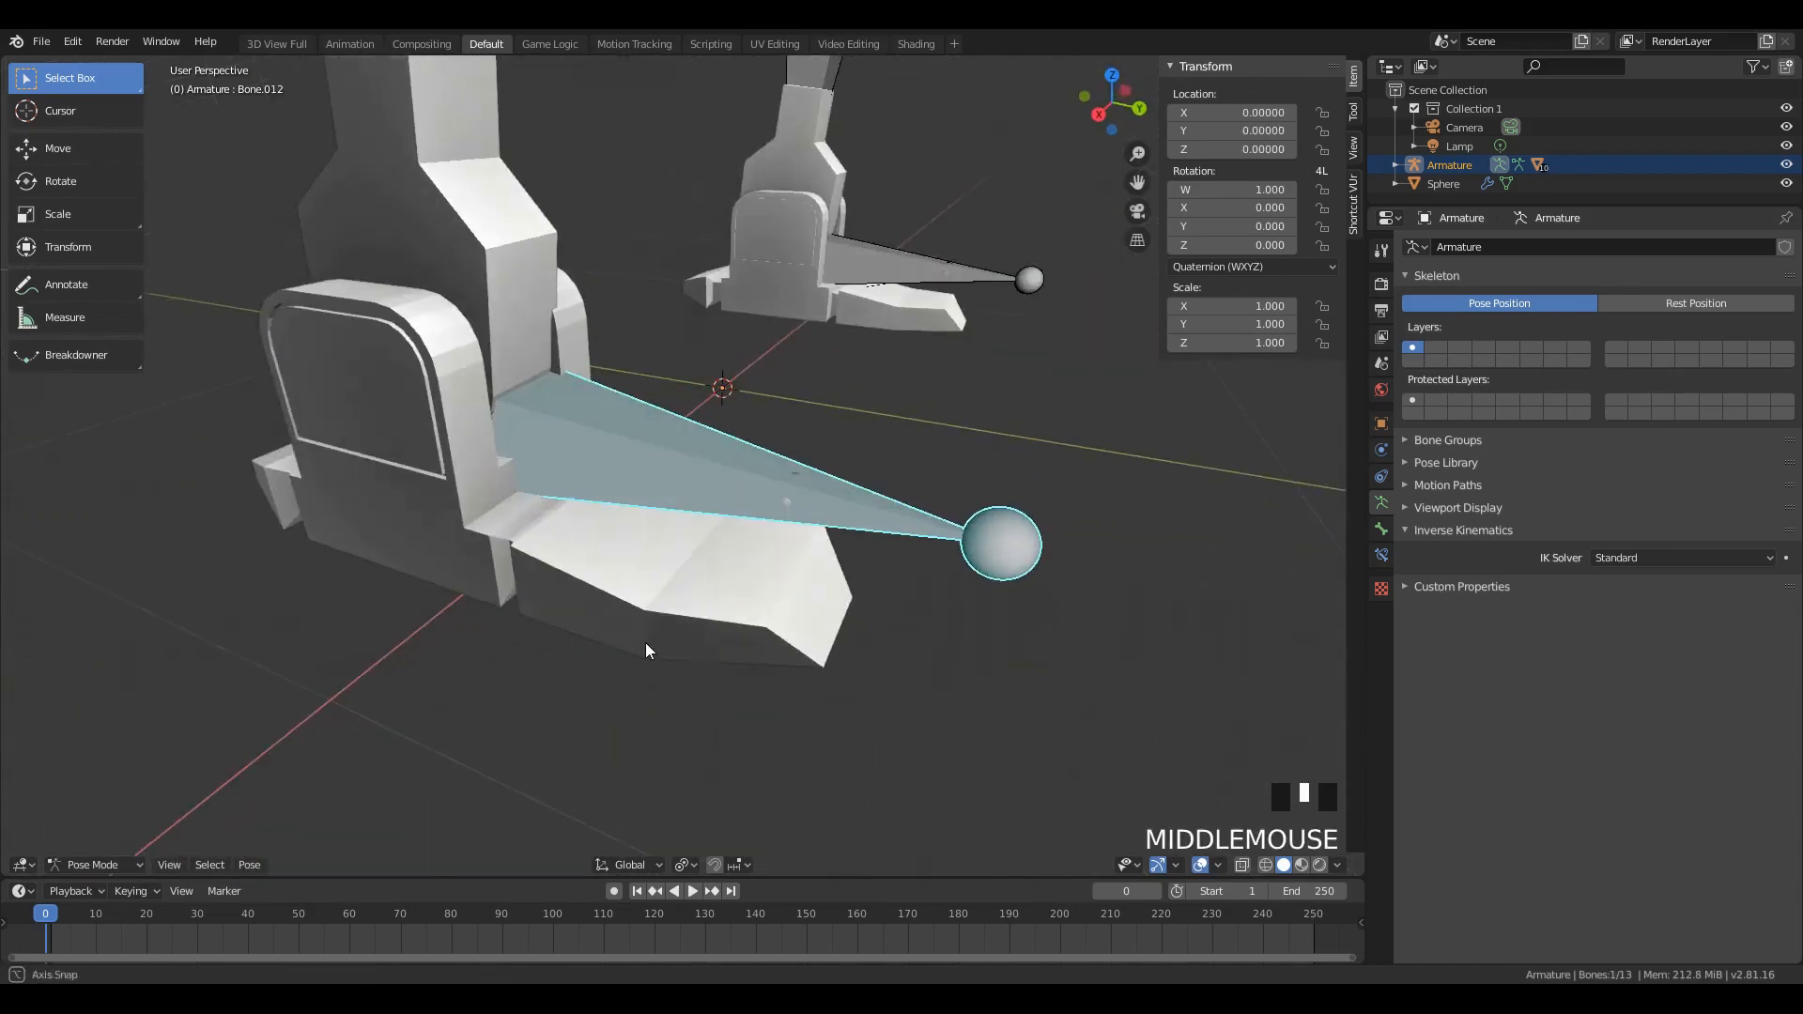
pyautogui.press('z')
pyautogui.click(622, 534)
pyautogui.hotkey('ctrl', 'Tab')
pyautogui.moveTo(622, 533)
pyautogui.mouseDown(button='middle')
pyautogui.moveTo(730, 460)
pyautogui.moveTo(629, 462)
pyautogui.mouseUp(button='middle')
pyautogui.click(629, 462)
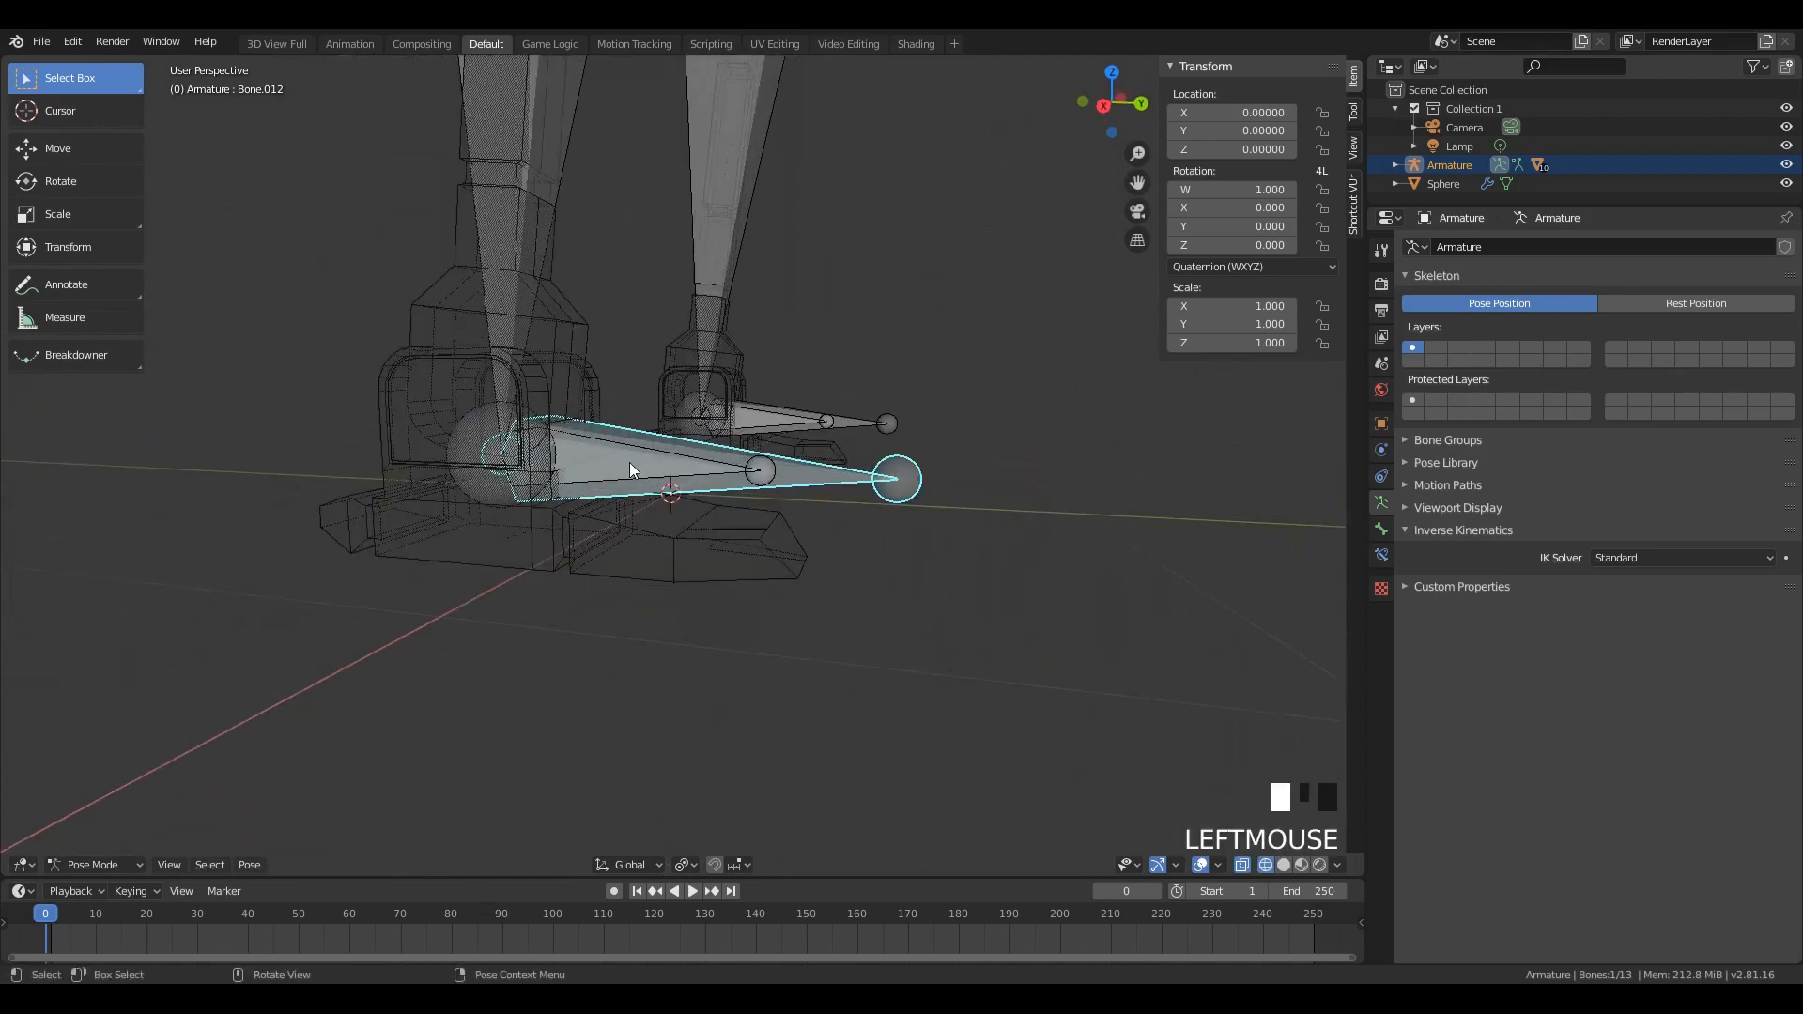
# Step: Check the nearer leg's thigh, shin and foot bones by selecting each one, and try rotating the shorter foot bone
pyautogui.scroll(-3, 610, 437)
pyautogui.click(646, 447)
pyautogui.scroll(-6, 564, 169)
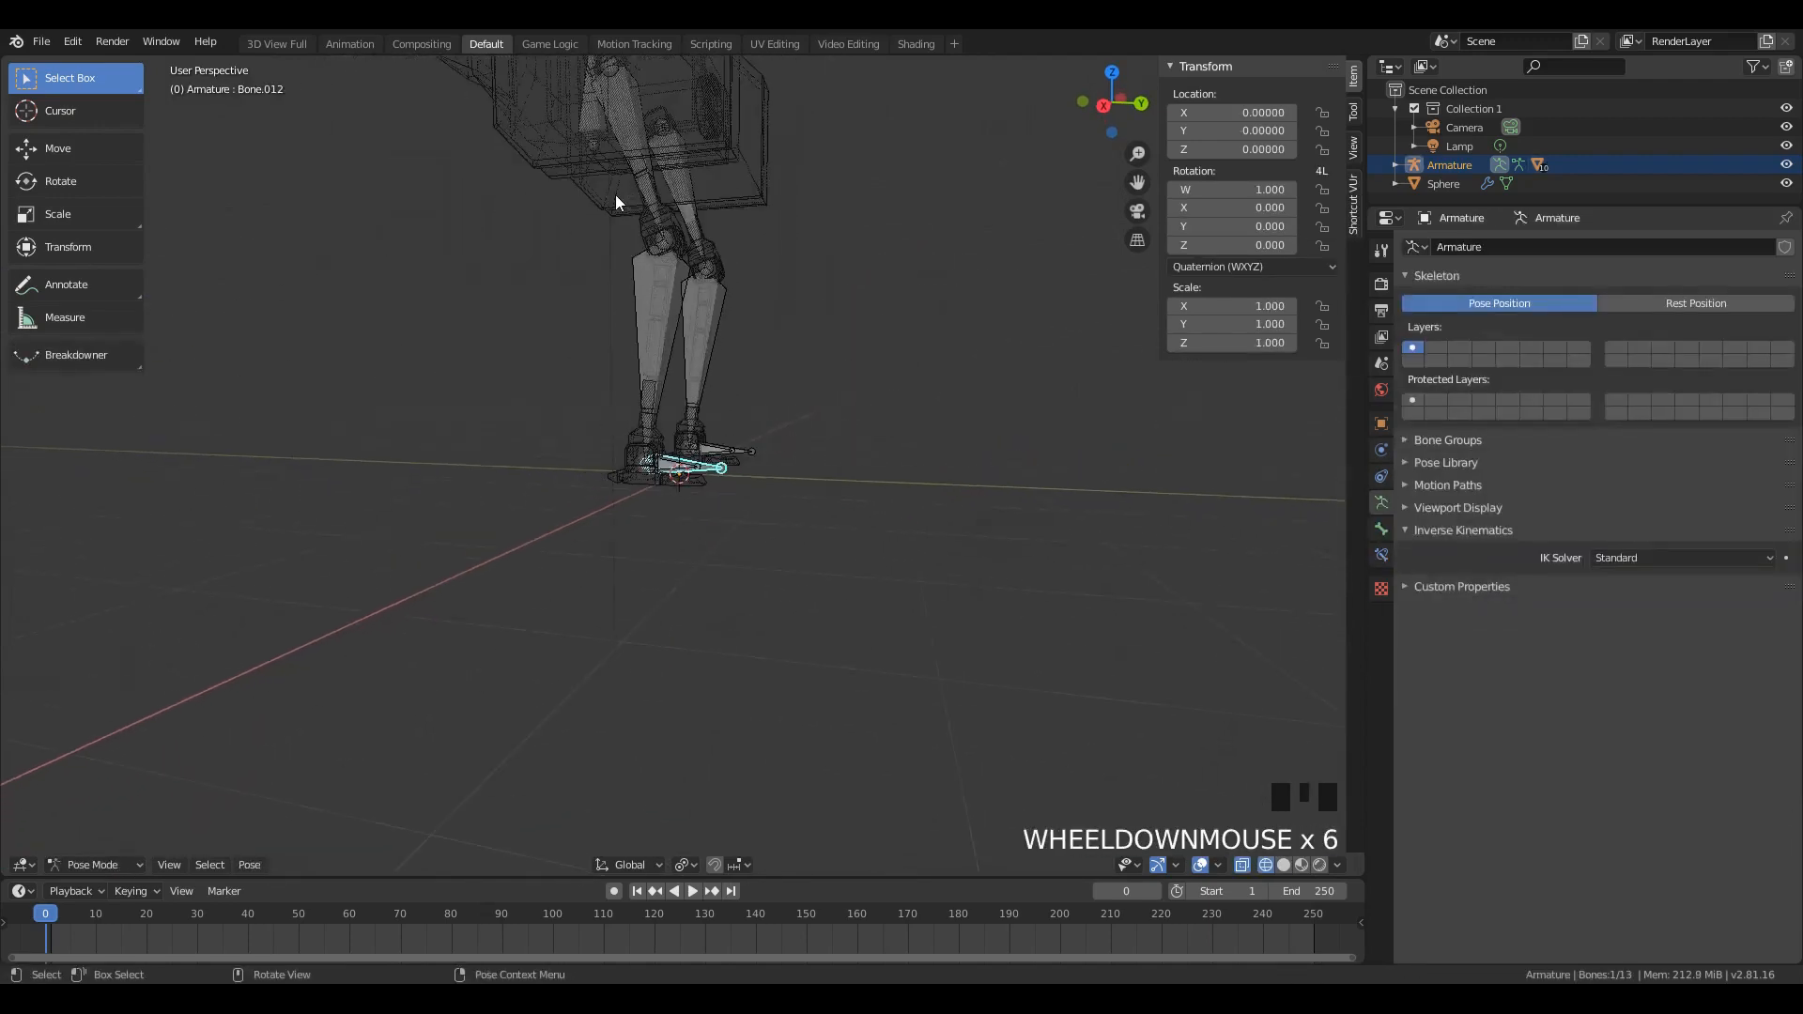
pyautogui.click(634, 206)
pyautogui.scroll(7, 663, 312)
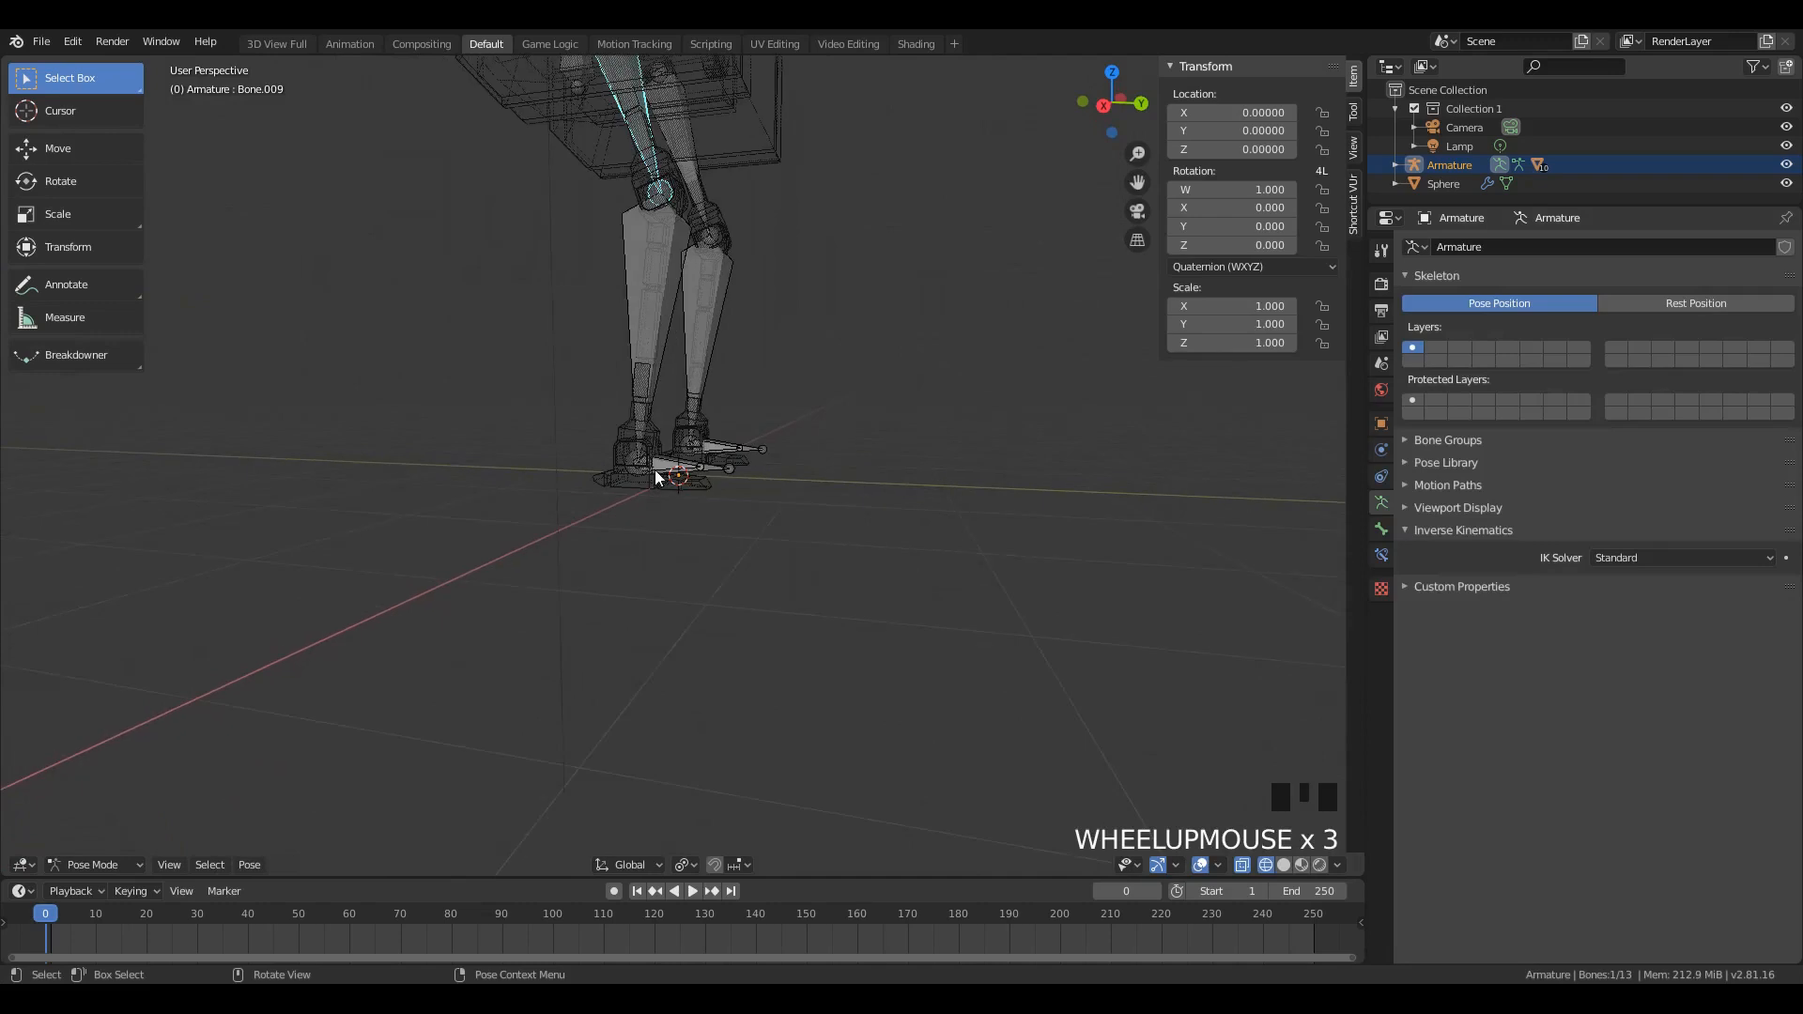
pyautogui.scroll(-4, 651, 460)
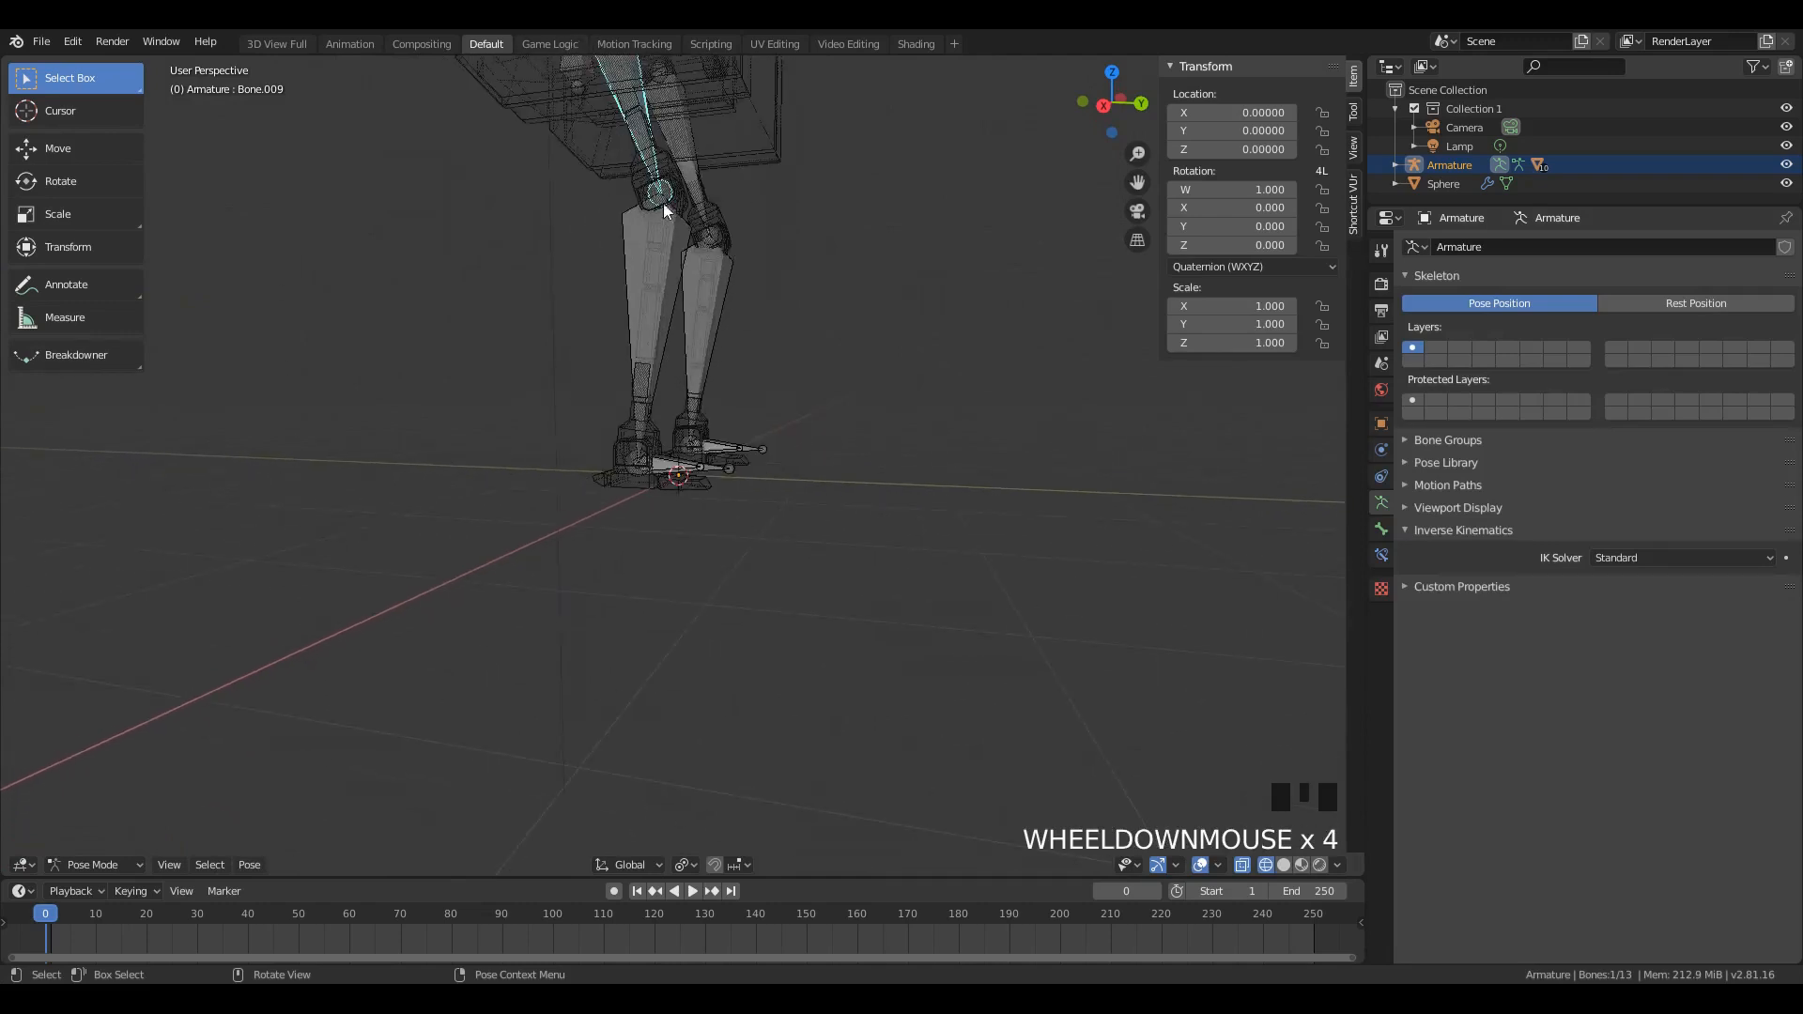
pyautogui.click(675, 324)
pyautogui.scroll(3, 668, 387)
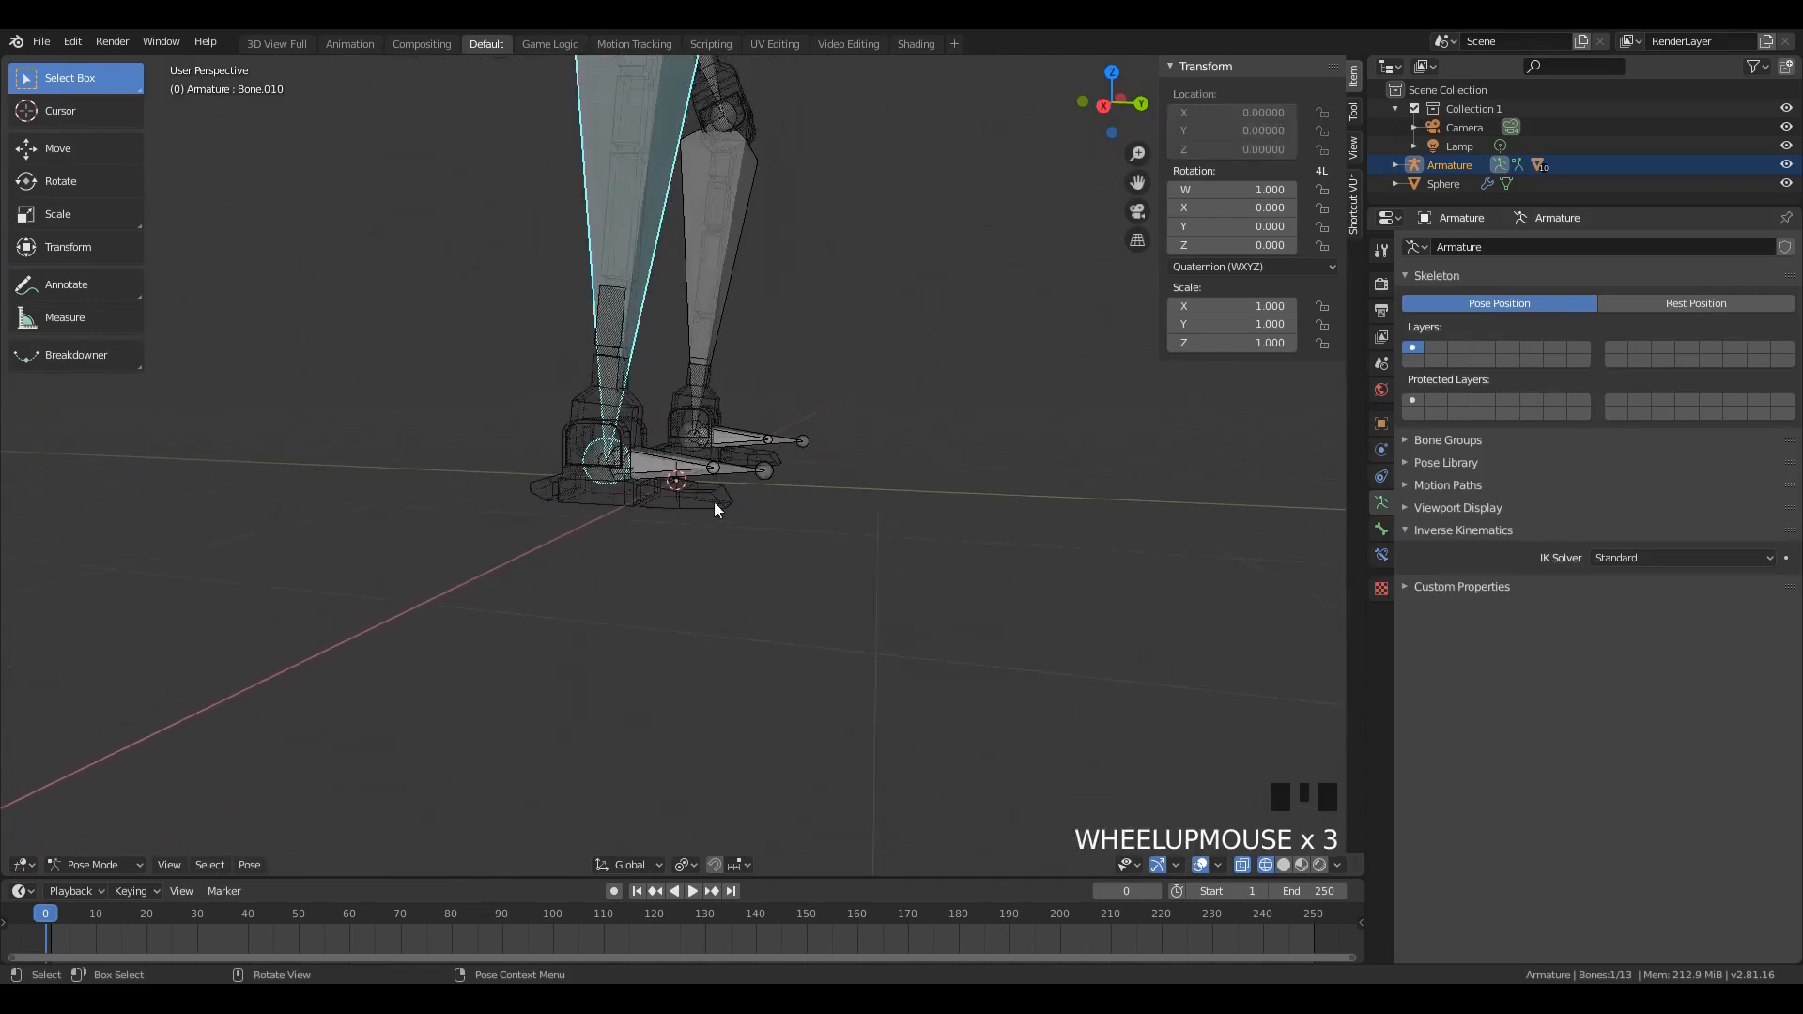
pyautogui.scroll(4, 714, 508)
pyautogui.click(751, 474)
pyautogui.click(679, 476)
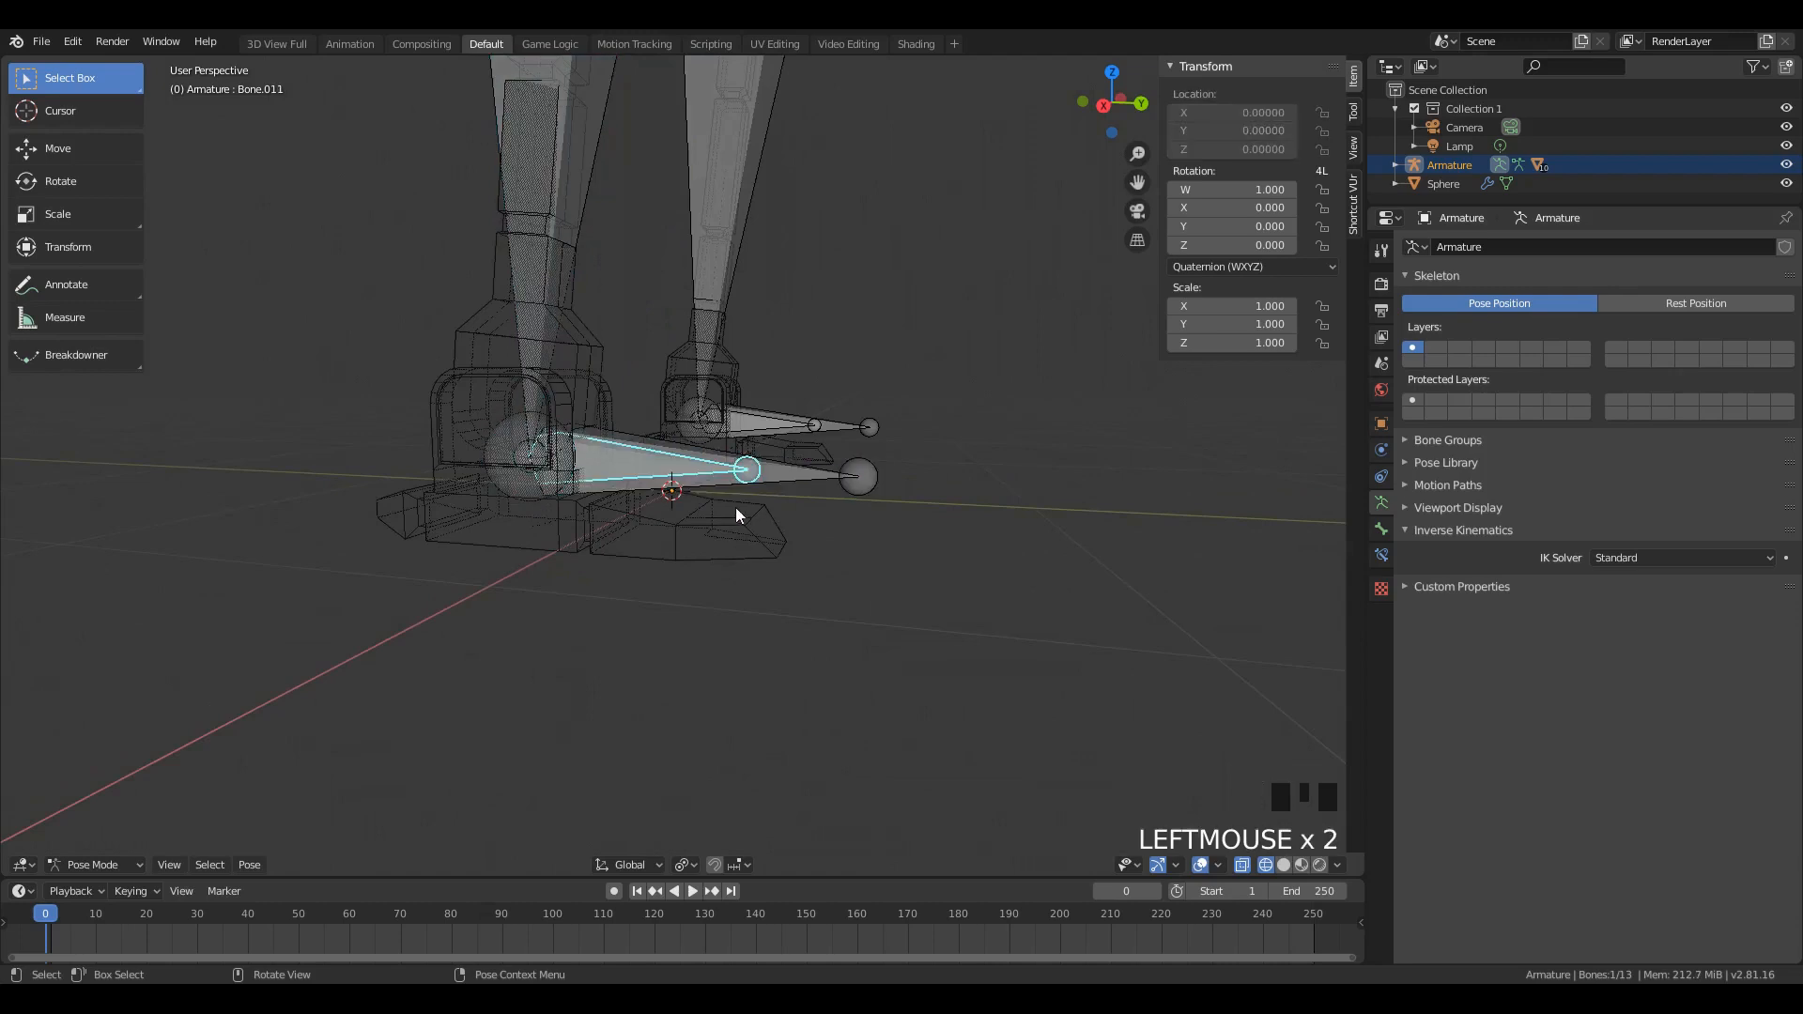
pyautogui.press('r')
pyautogui.click(820, 473)
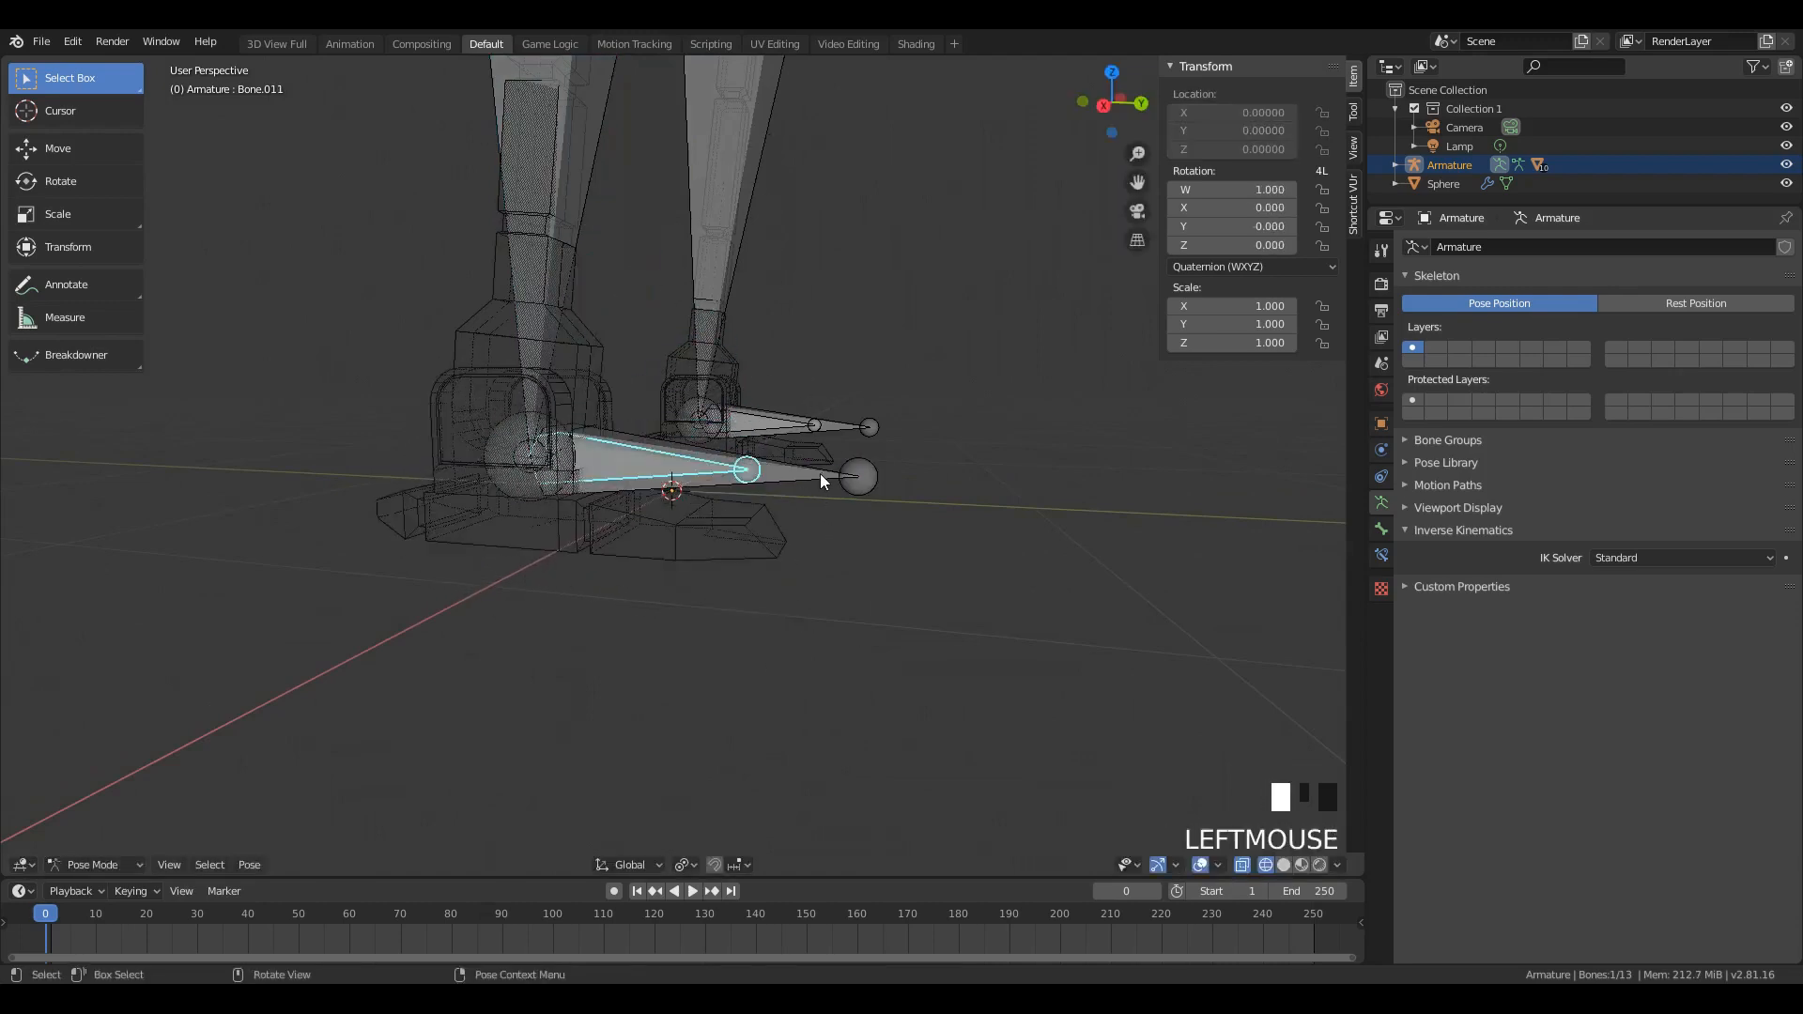
# Step: Add an IK constraint to the nearer leg's shin bone, with the longer, separate bone at that foot as its target
pyautogui.click(820, 473)
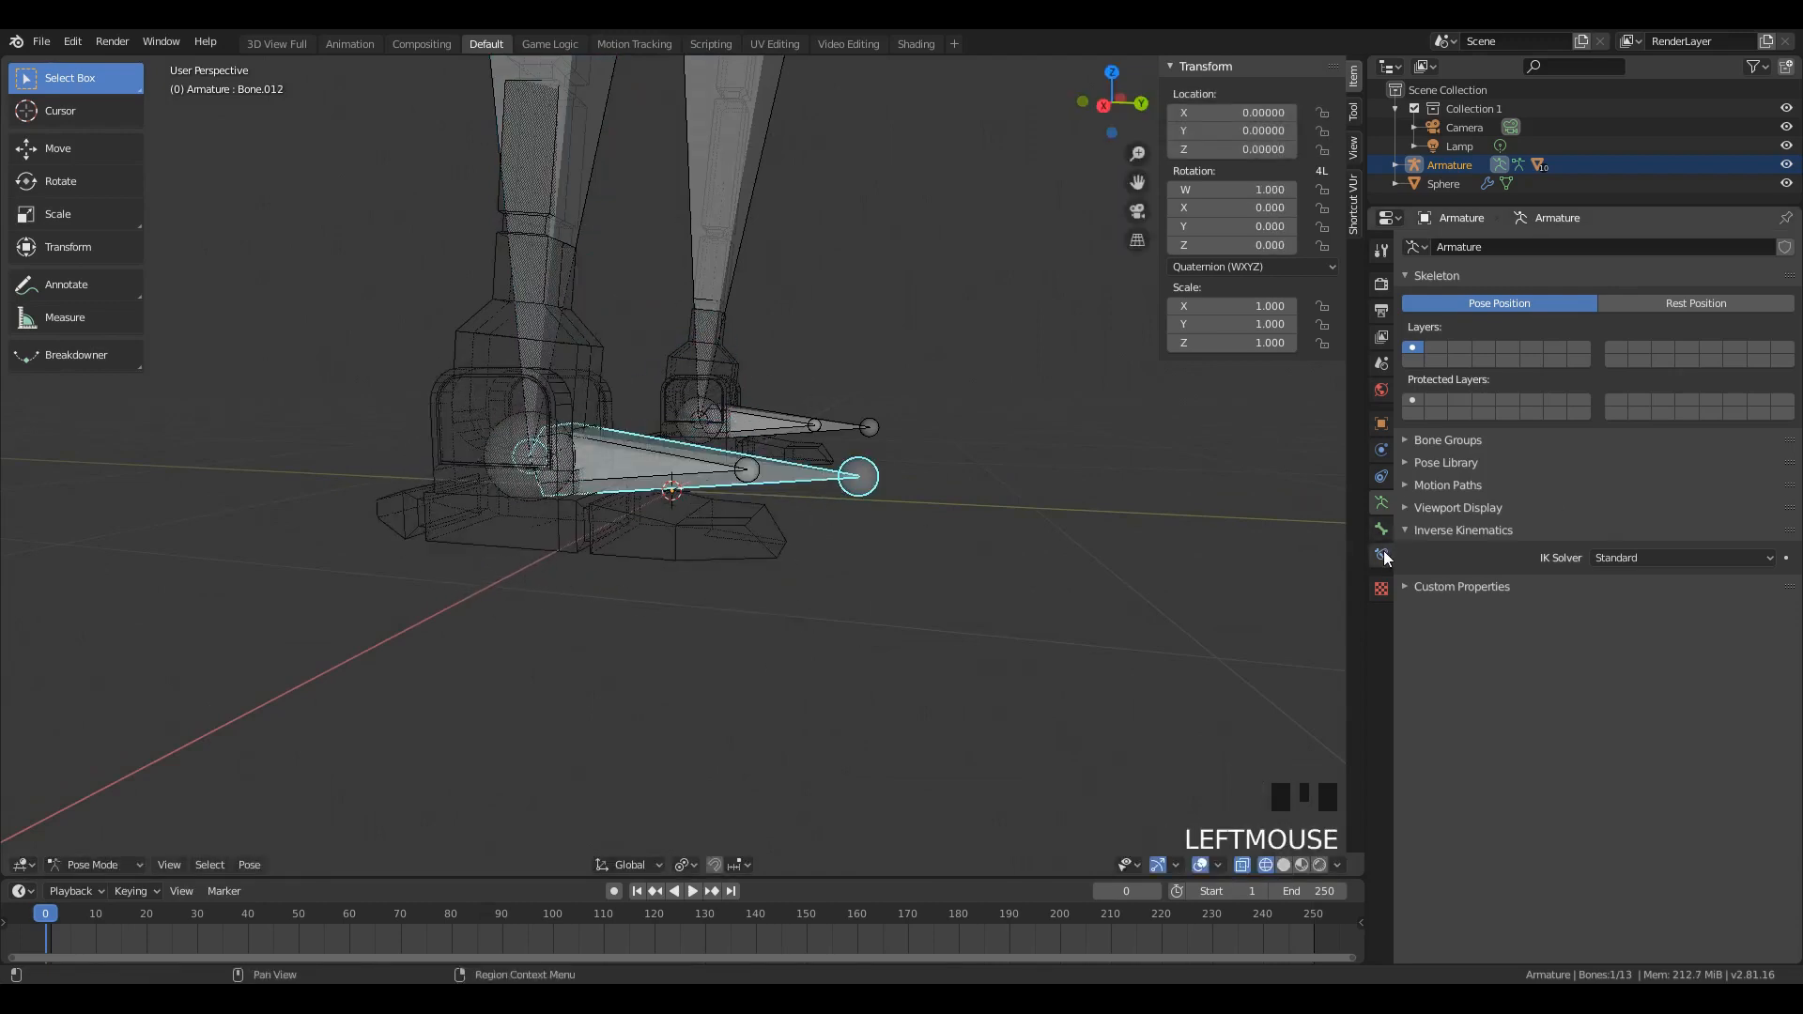
pyautogui.press('g')
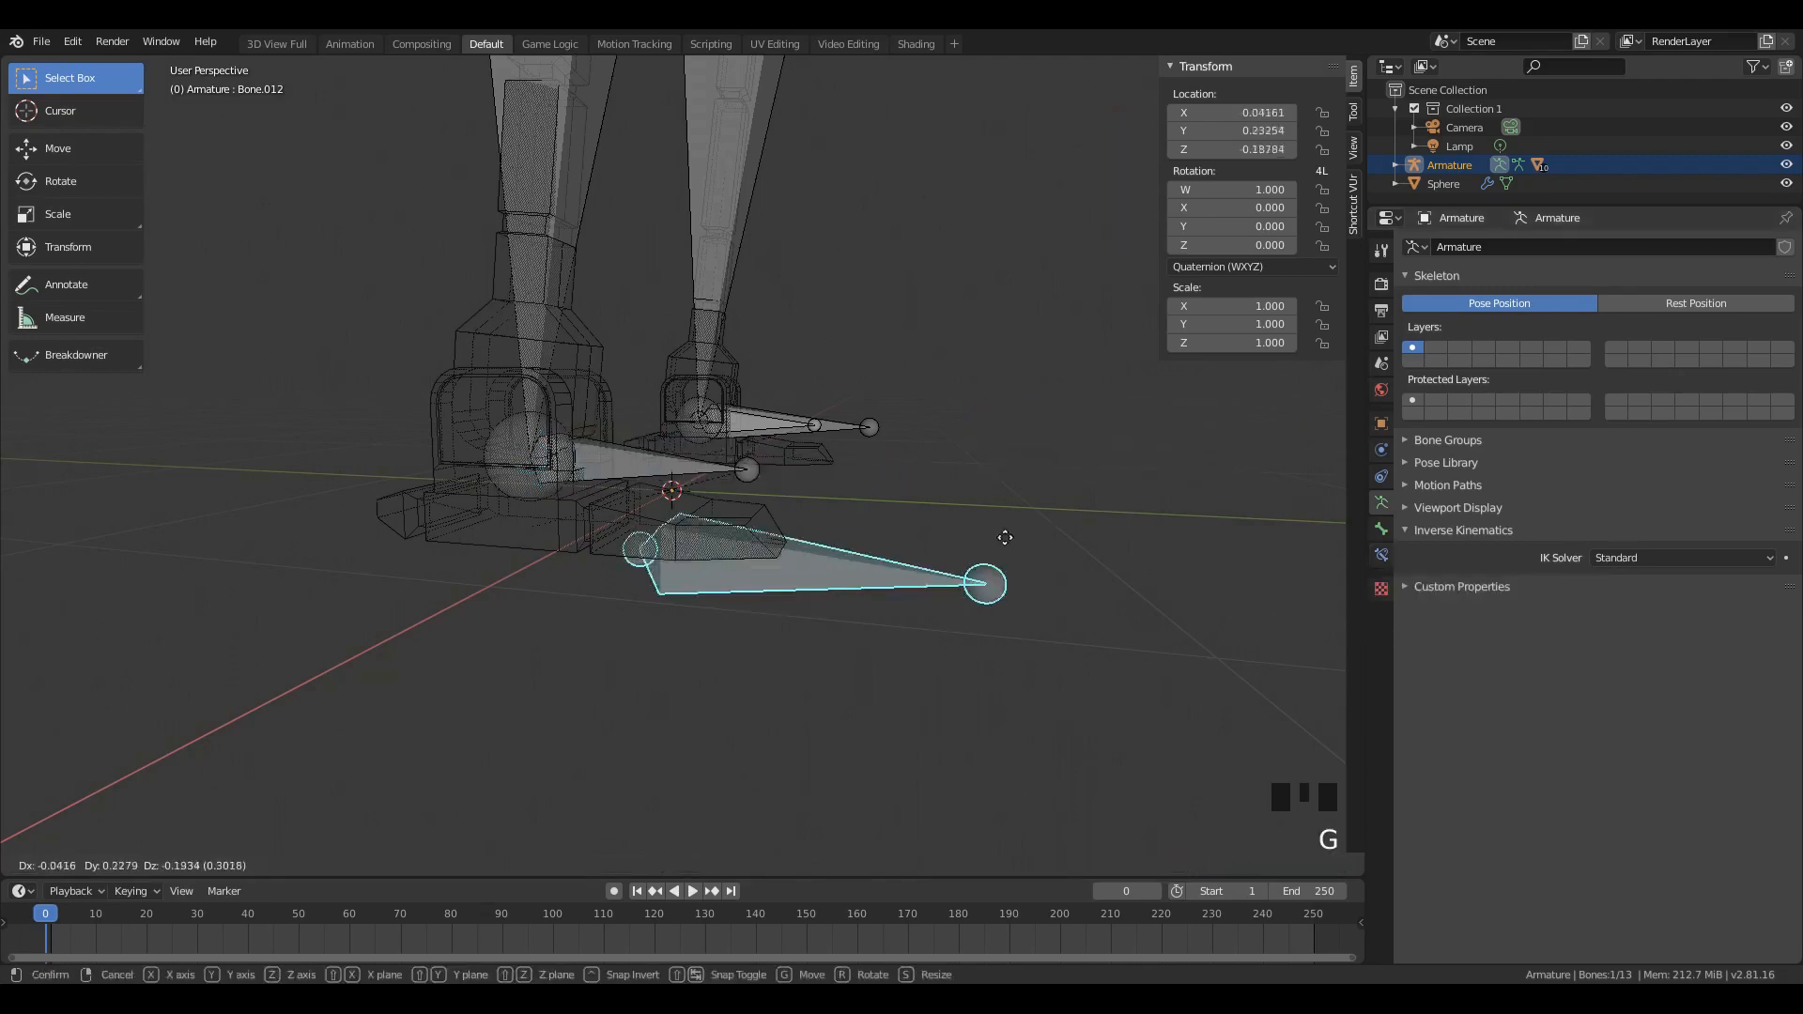
pyautogui.press('Escape')
pyautogui.scroll(-3, 606, 386)
pyautogui.keyDown('shift'); pyautogui.click(643, 200); pyautogui.keyUp('shift')
pyautogui.scroll(-4, 670, 285)
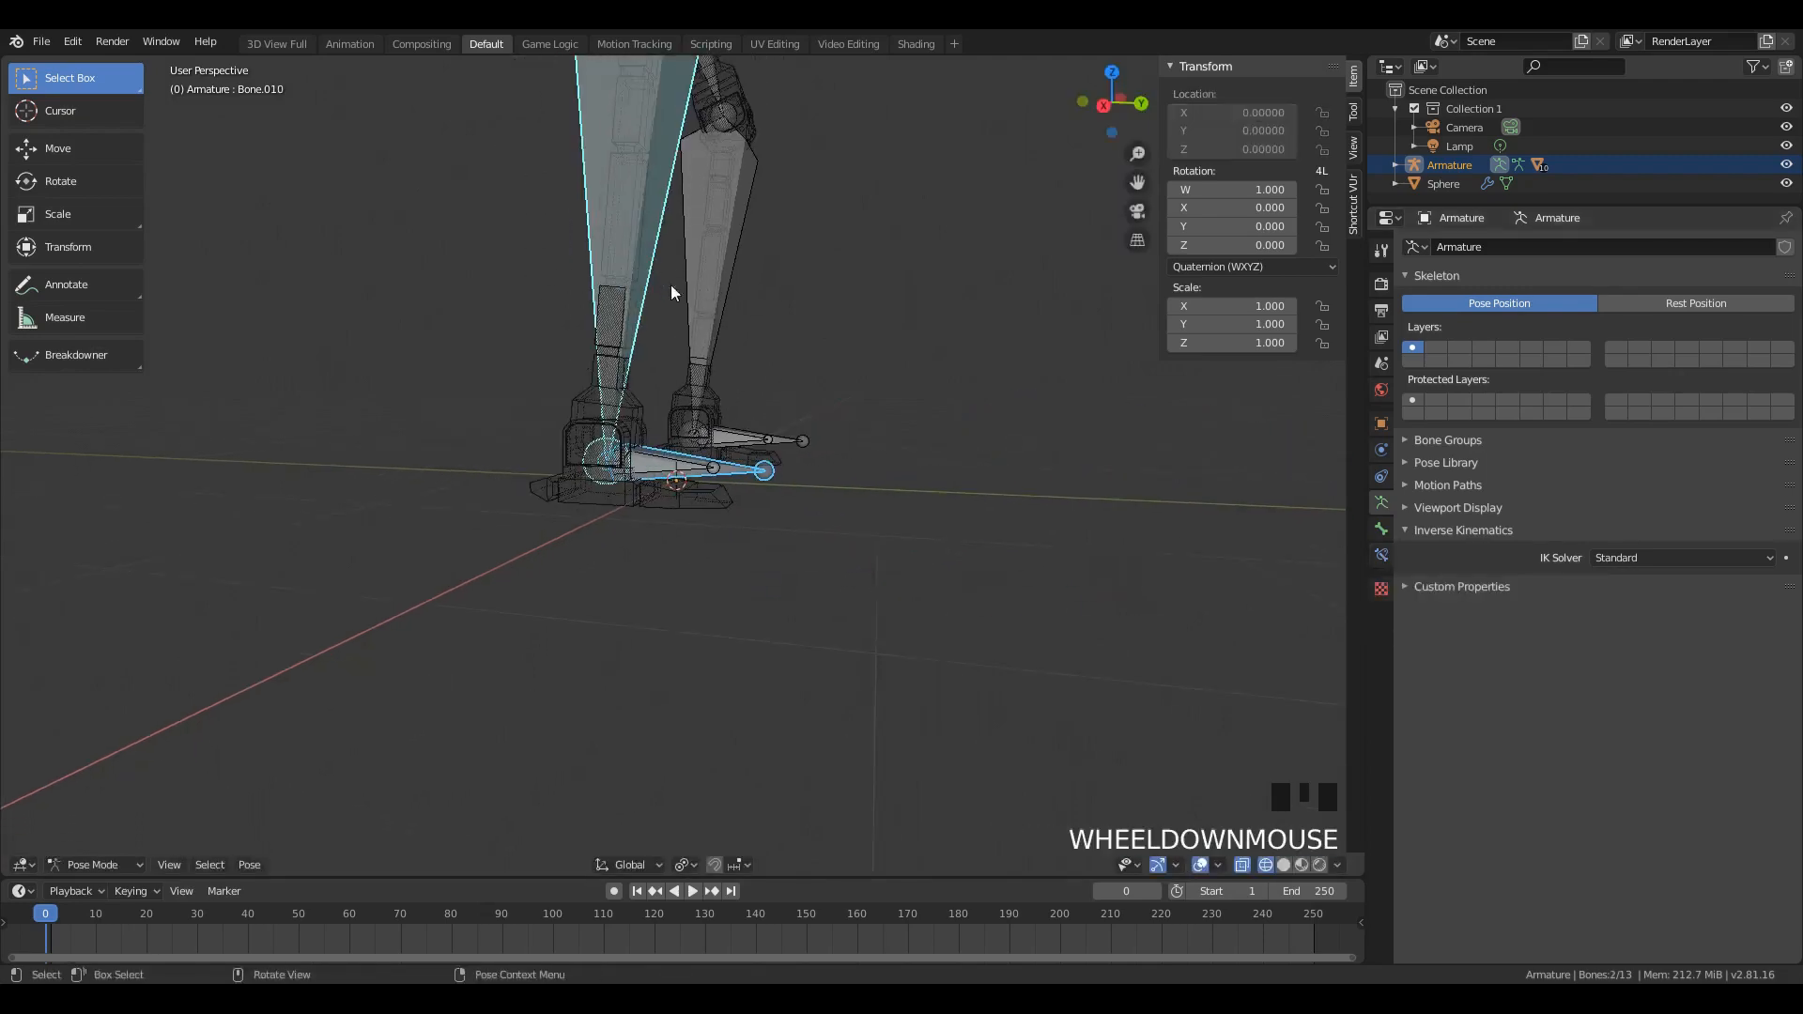
pyautogui.scroll(1, 796, 413)
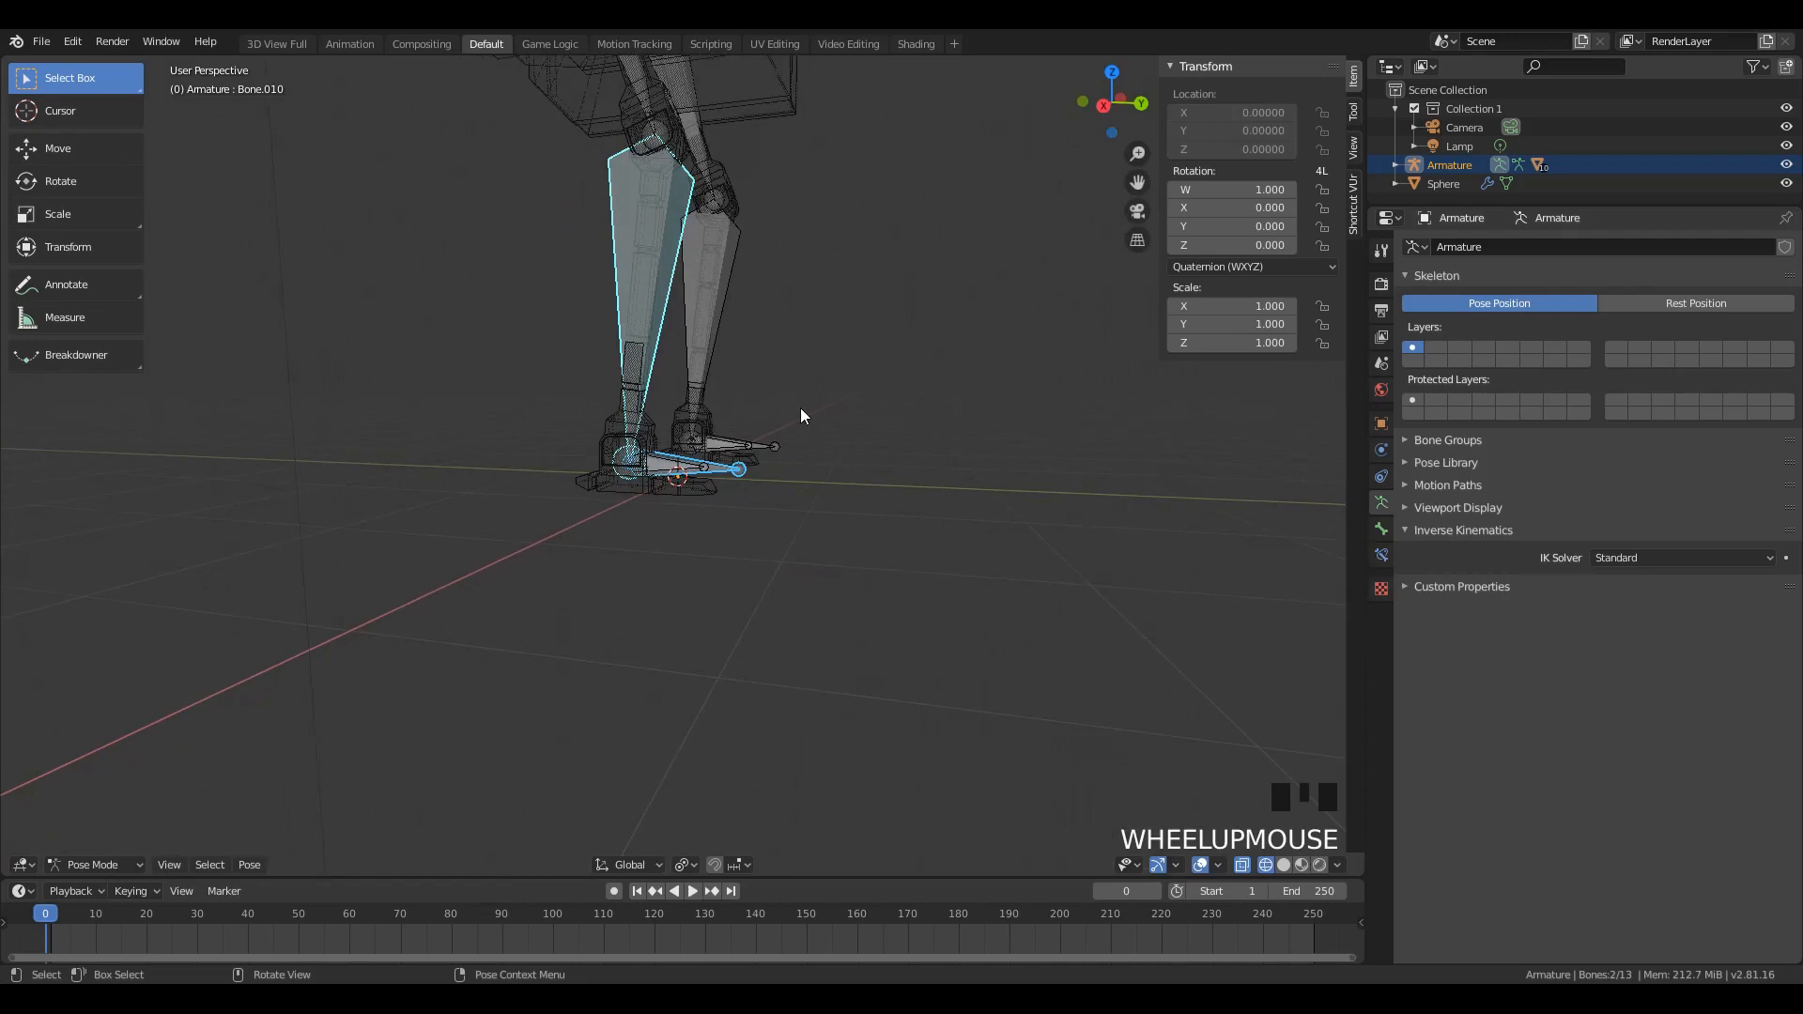
pyautogui.hotkey('shift', 'i')
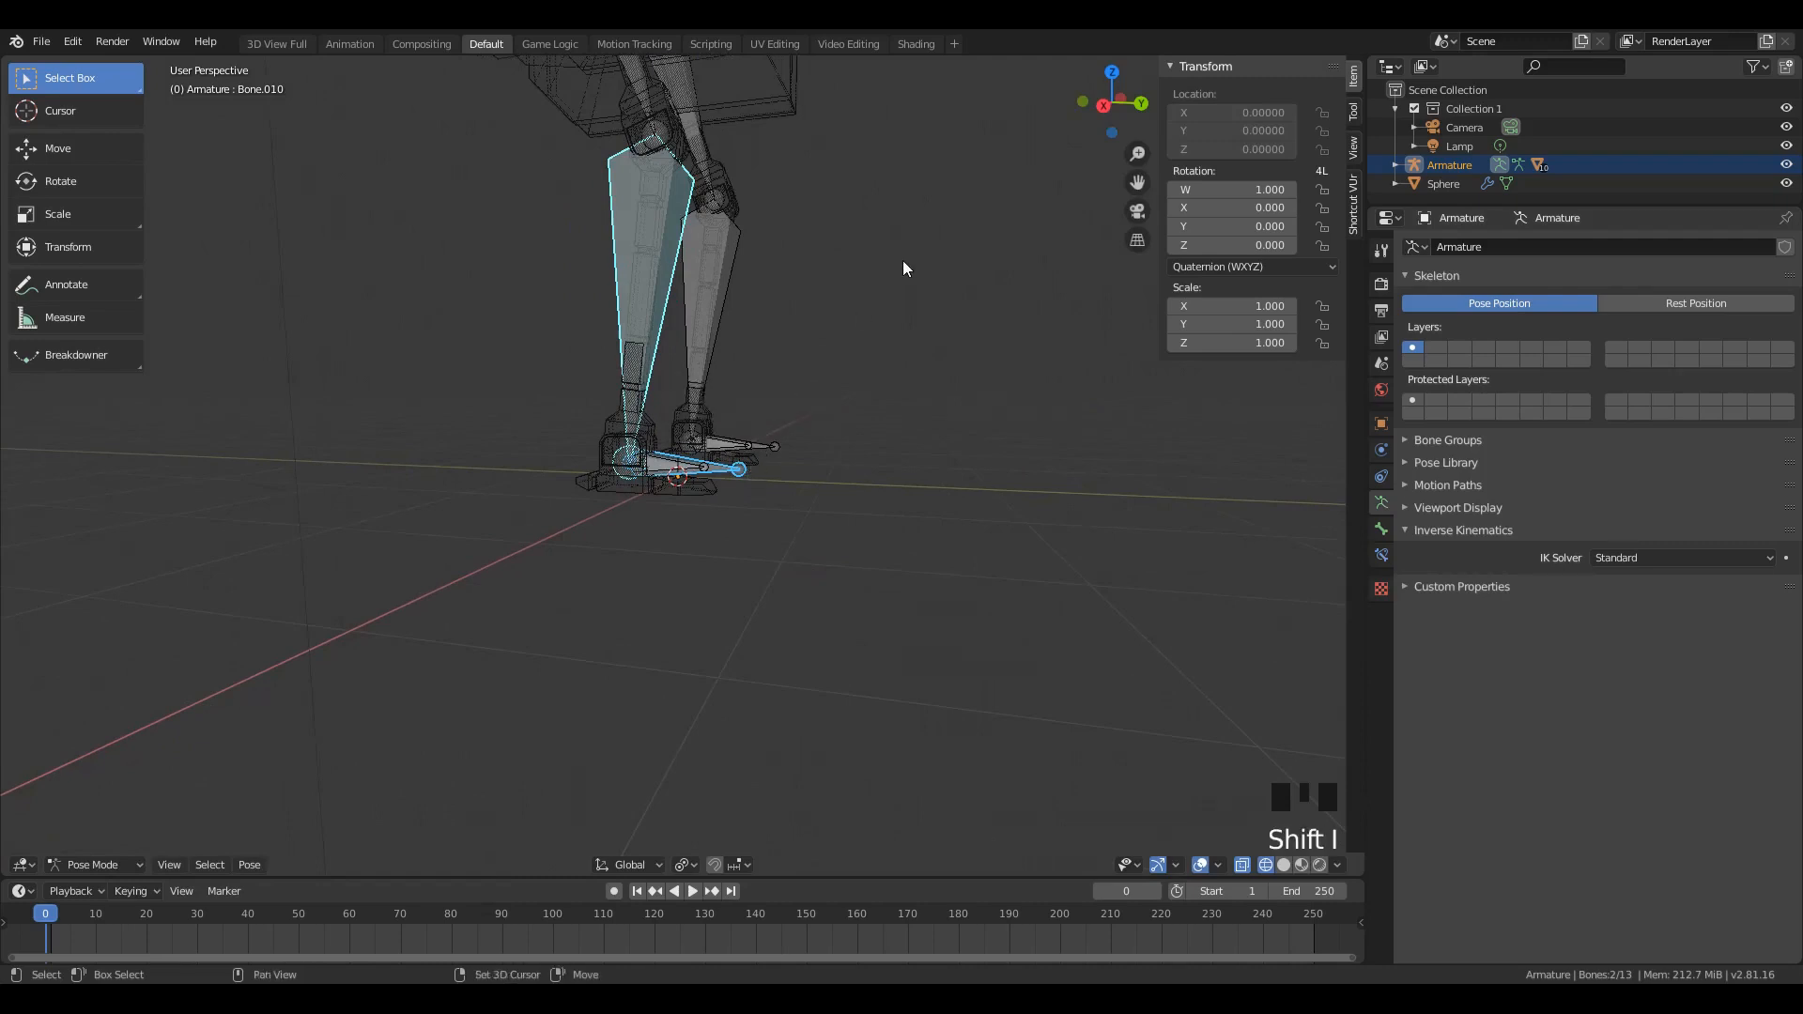
pyautogui.hotkey('shift', 'i')
pyautogui.click(906, 262)
pyautogui.moveTo(785, 263); pyautogui.dragTo(742, 497, button='middle')
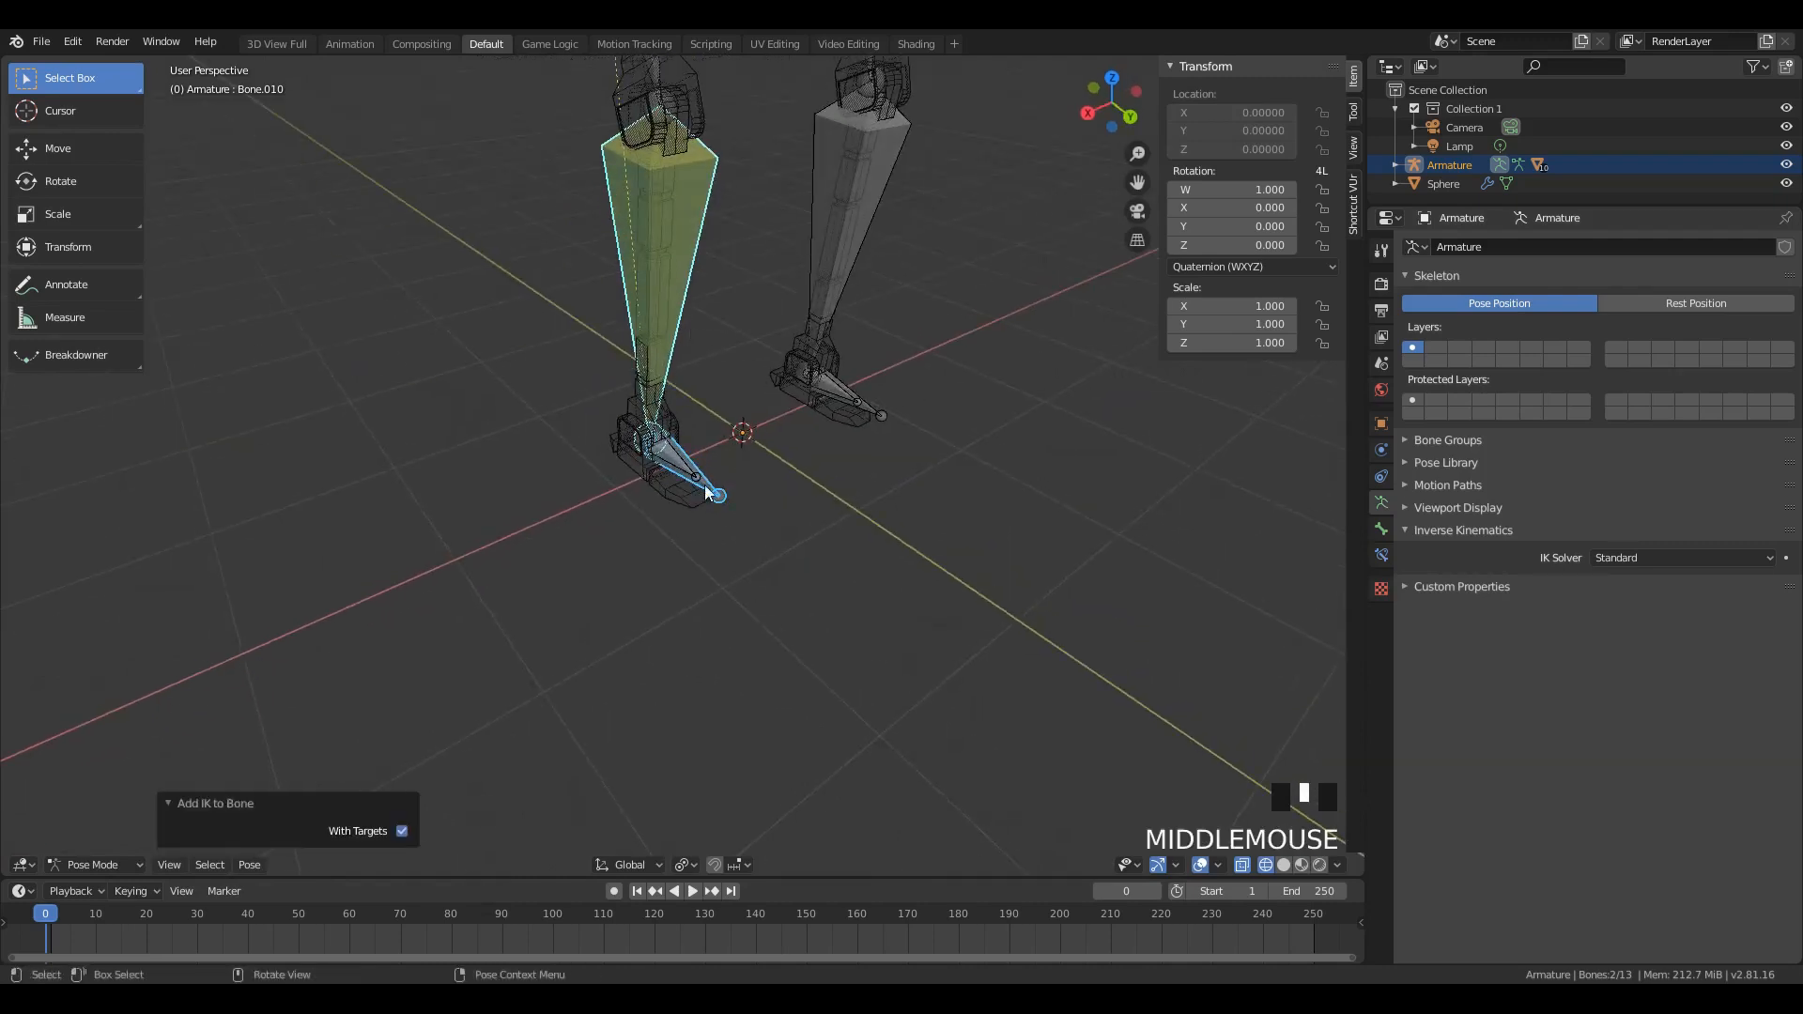
# Step: Add an IK constraint to the other leg's shin bone, with the longer, separate bone at its foot as the target
pyautogui.click(850, 404)
pyautogui.keyDown('shift'); pyautogui.click(888, 158); pyautogui.keyUp('shift')
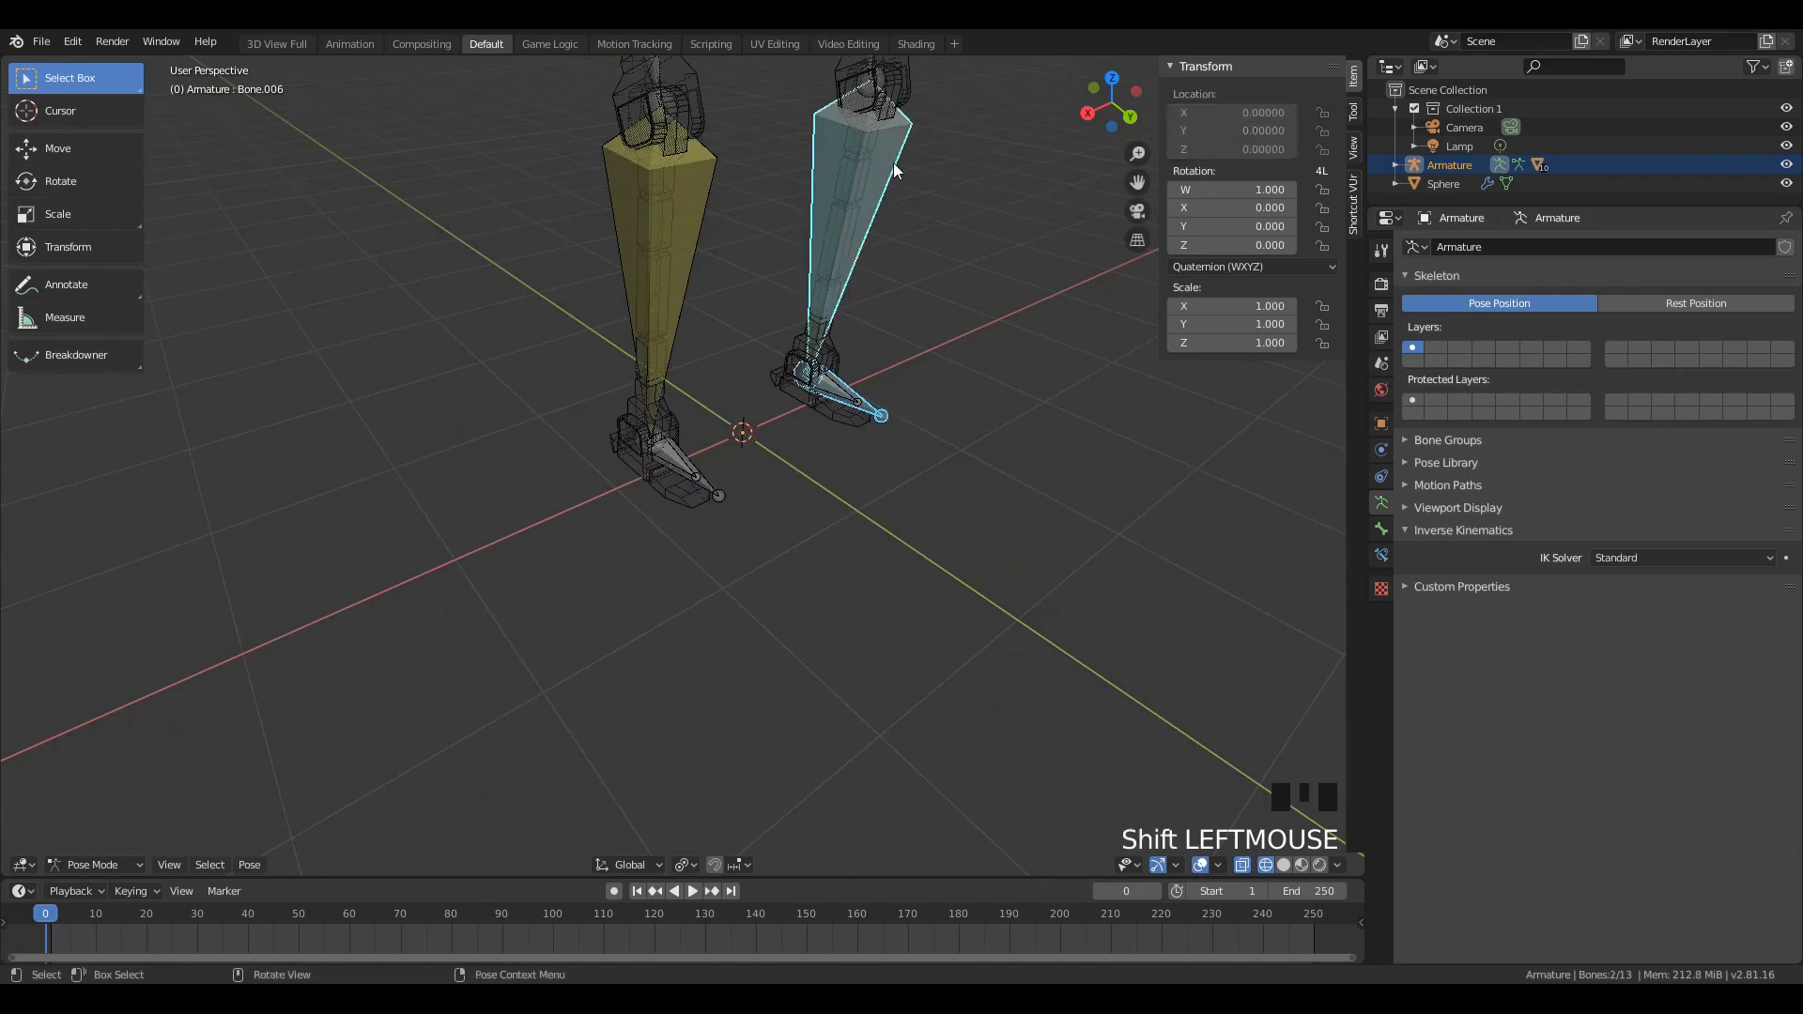
pyautogui.hotkey('shift', 'i')
pyautogui.click(894, 161)
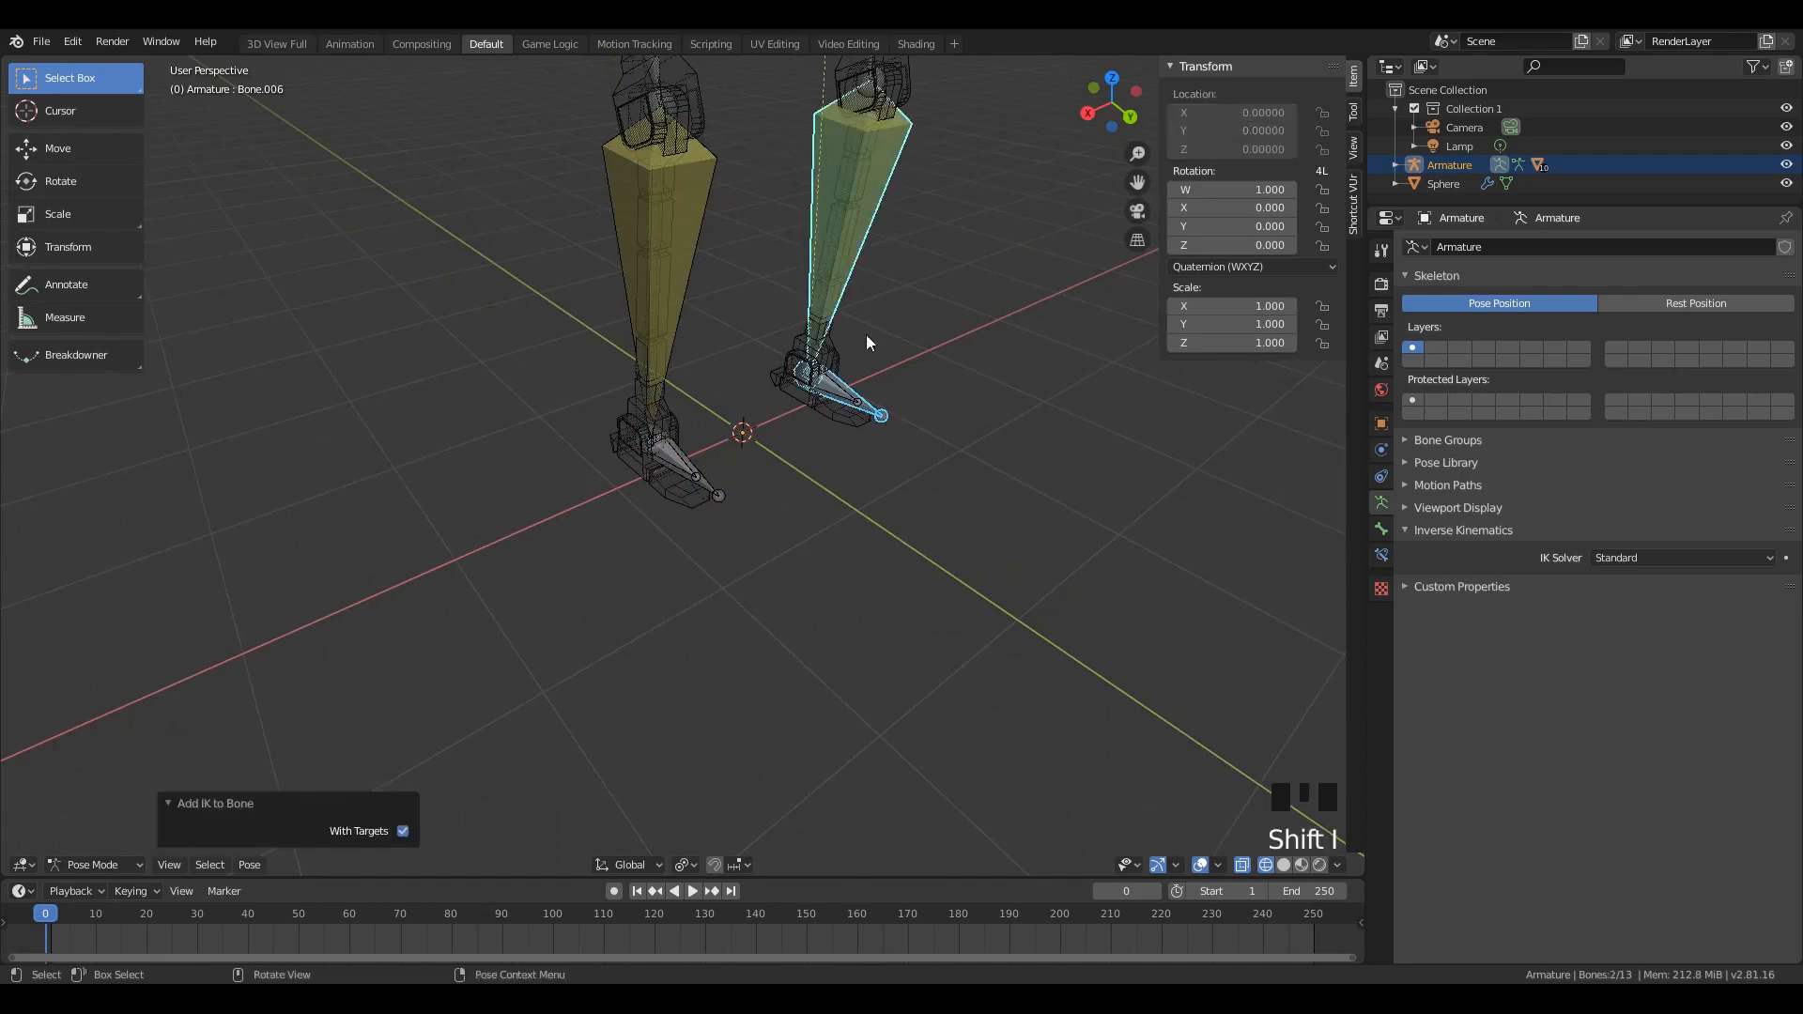
# Step: In the right side view, move the nearer foot's target bone about 0.73 along Y and 1.03 upward
pyautogui.moveTo(865, 334); pyautogui.dragTo(882, 430, button='middle')
pyautogui.click(701, 468)
pyautogui.press('KP_3')
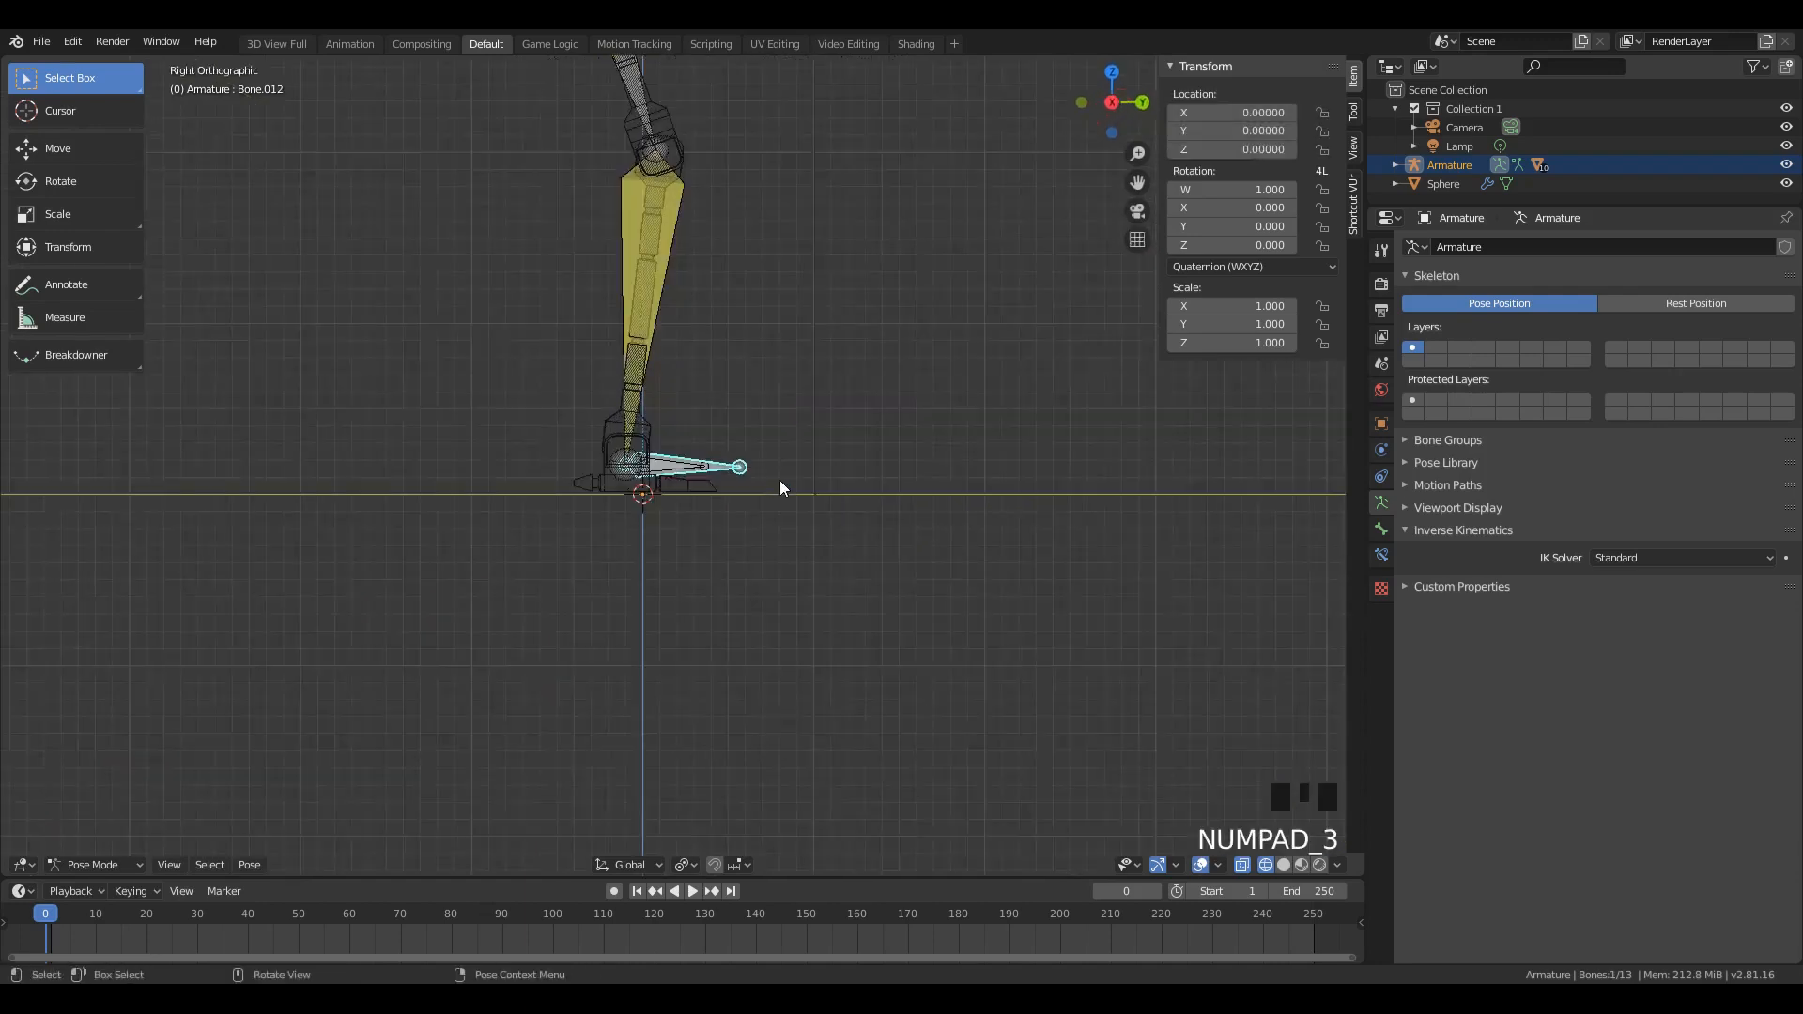
pyautogui.press('g')
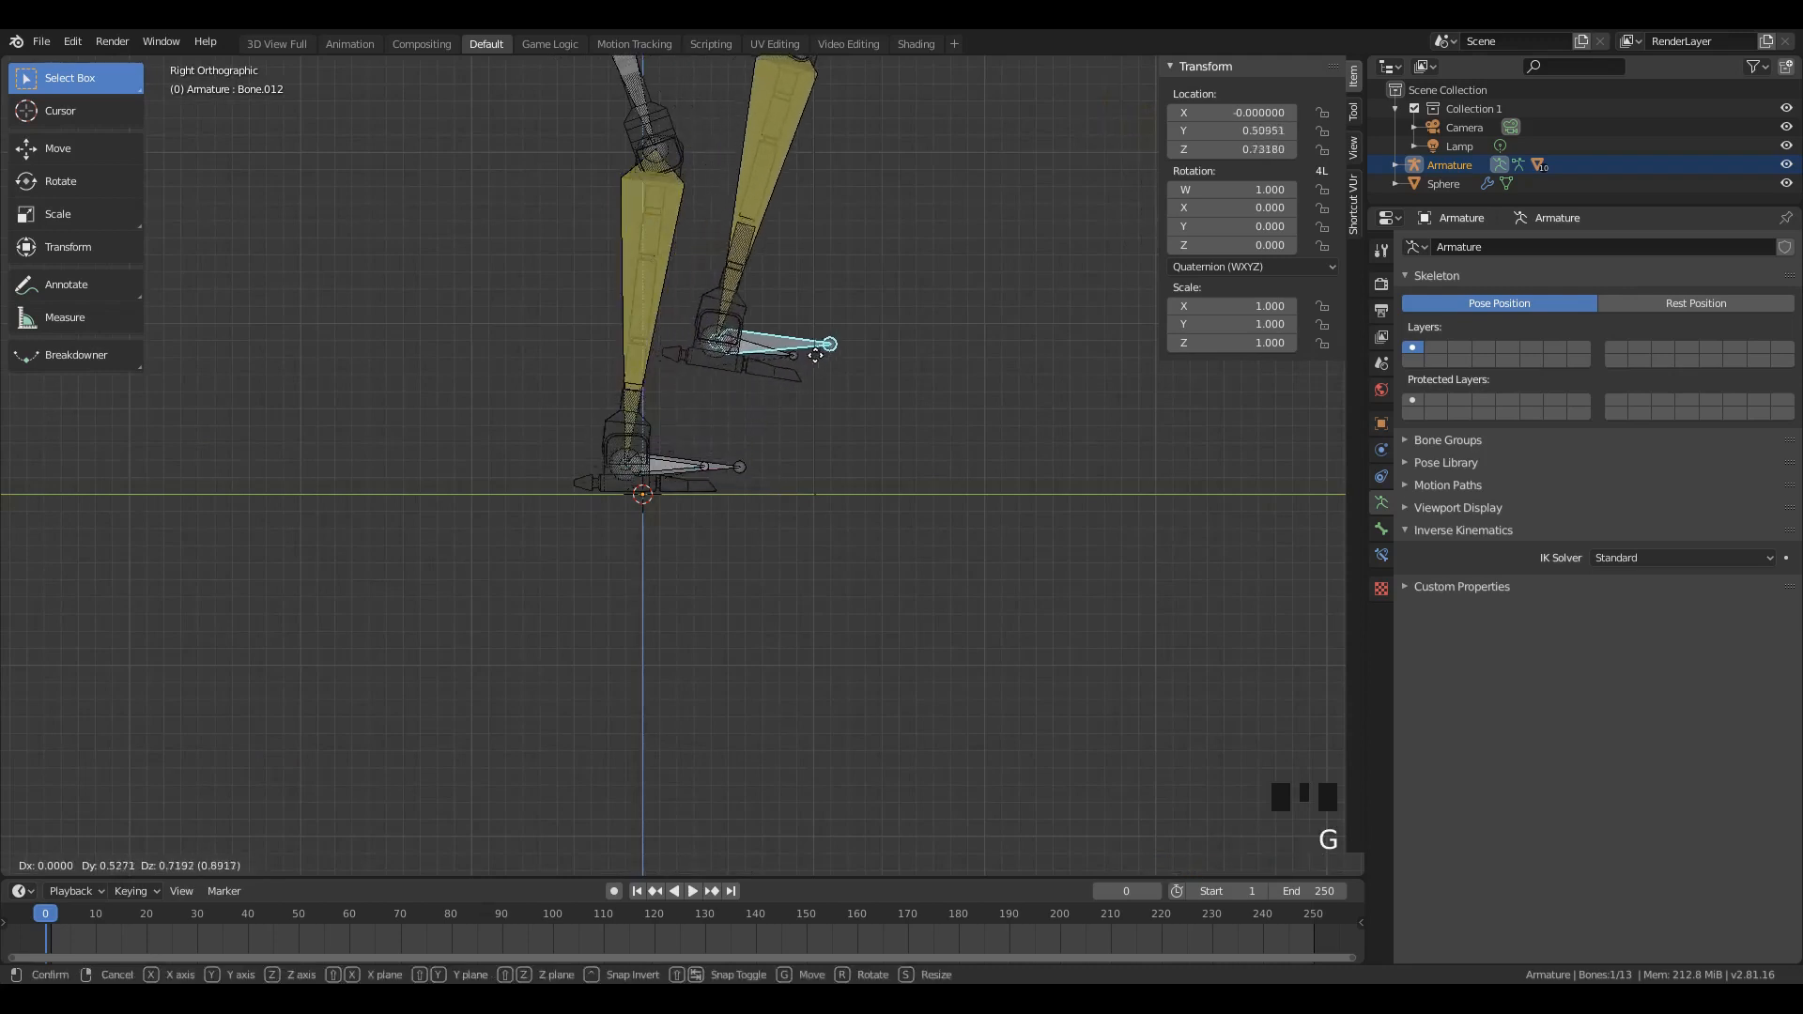
pyautogui.click(849, 304)
pyautogui.scroll(-4, 843, 306)
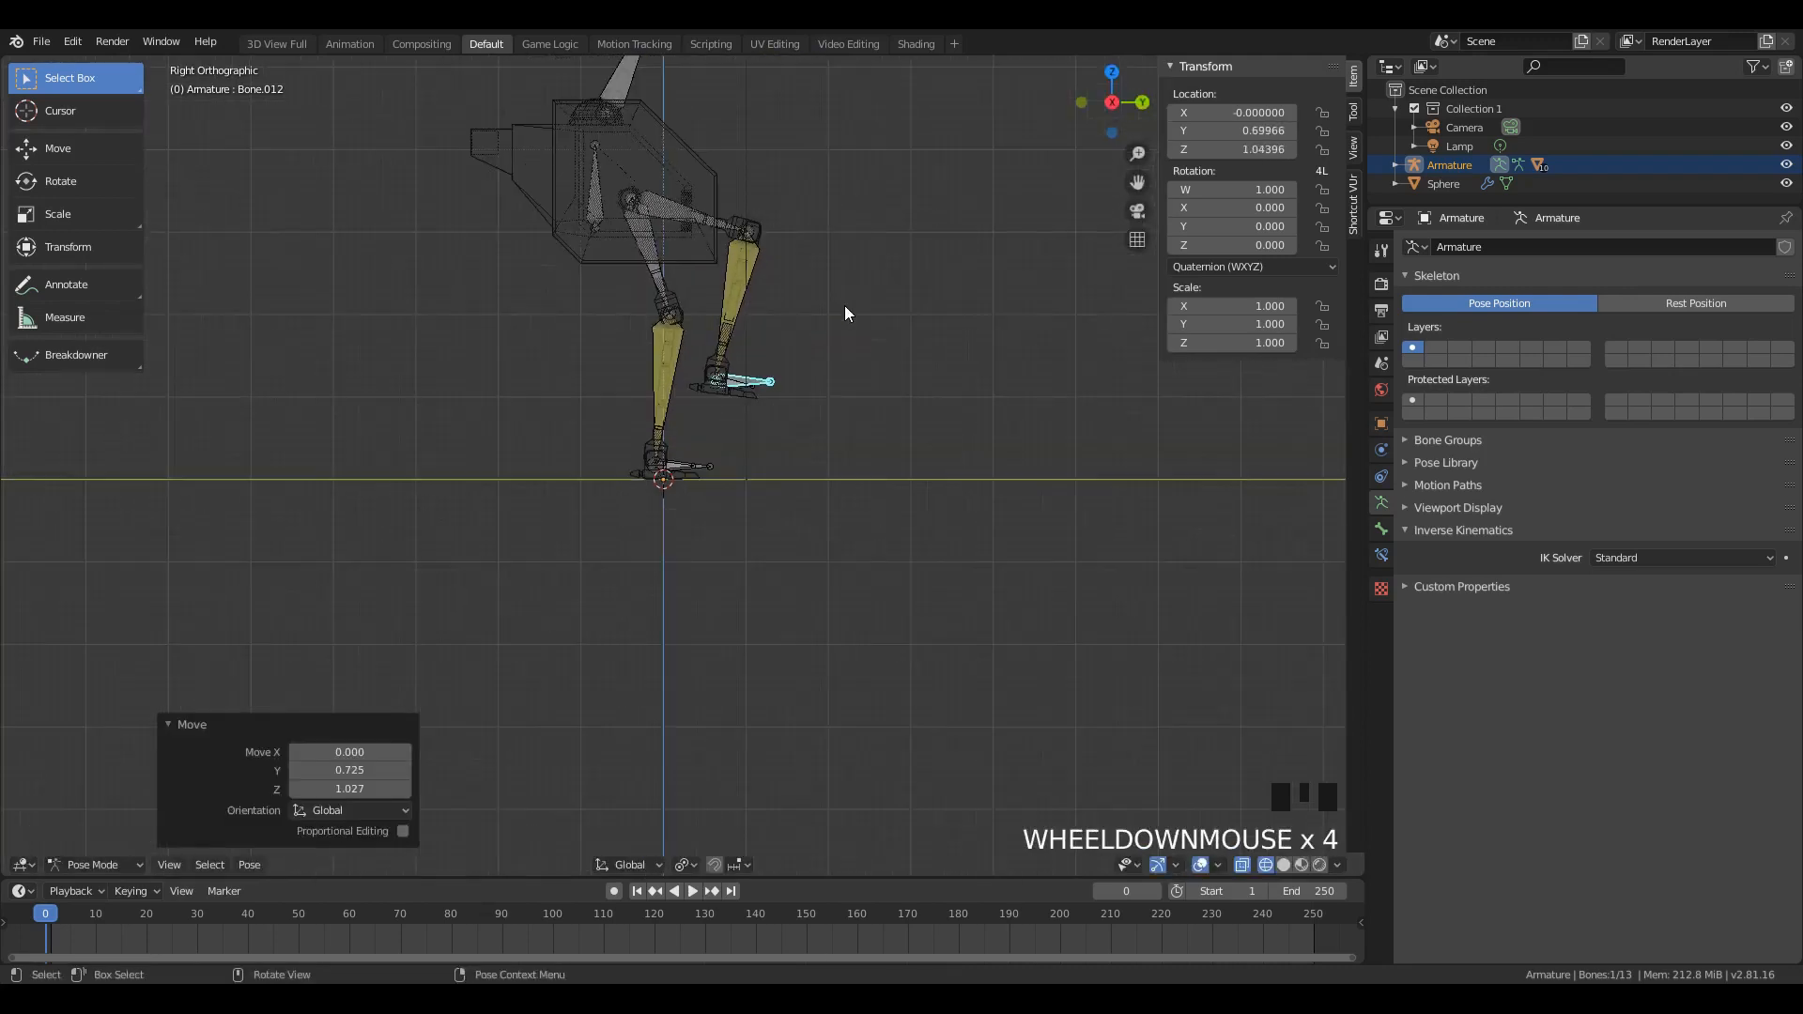
# Step: Move the other foot's target bone about -1.36 along Y and 0.32 upward, and rotate that foot's shorter bone roughly level
pyautogui.click(709, 469)
pyautogui.press('g')
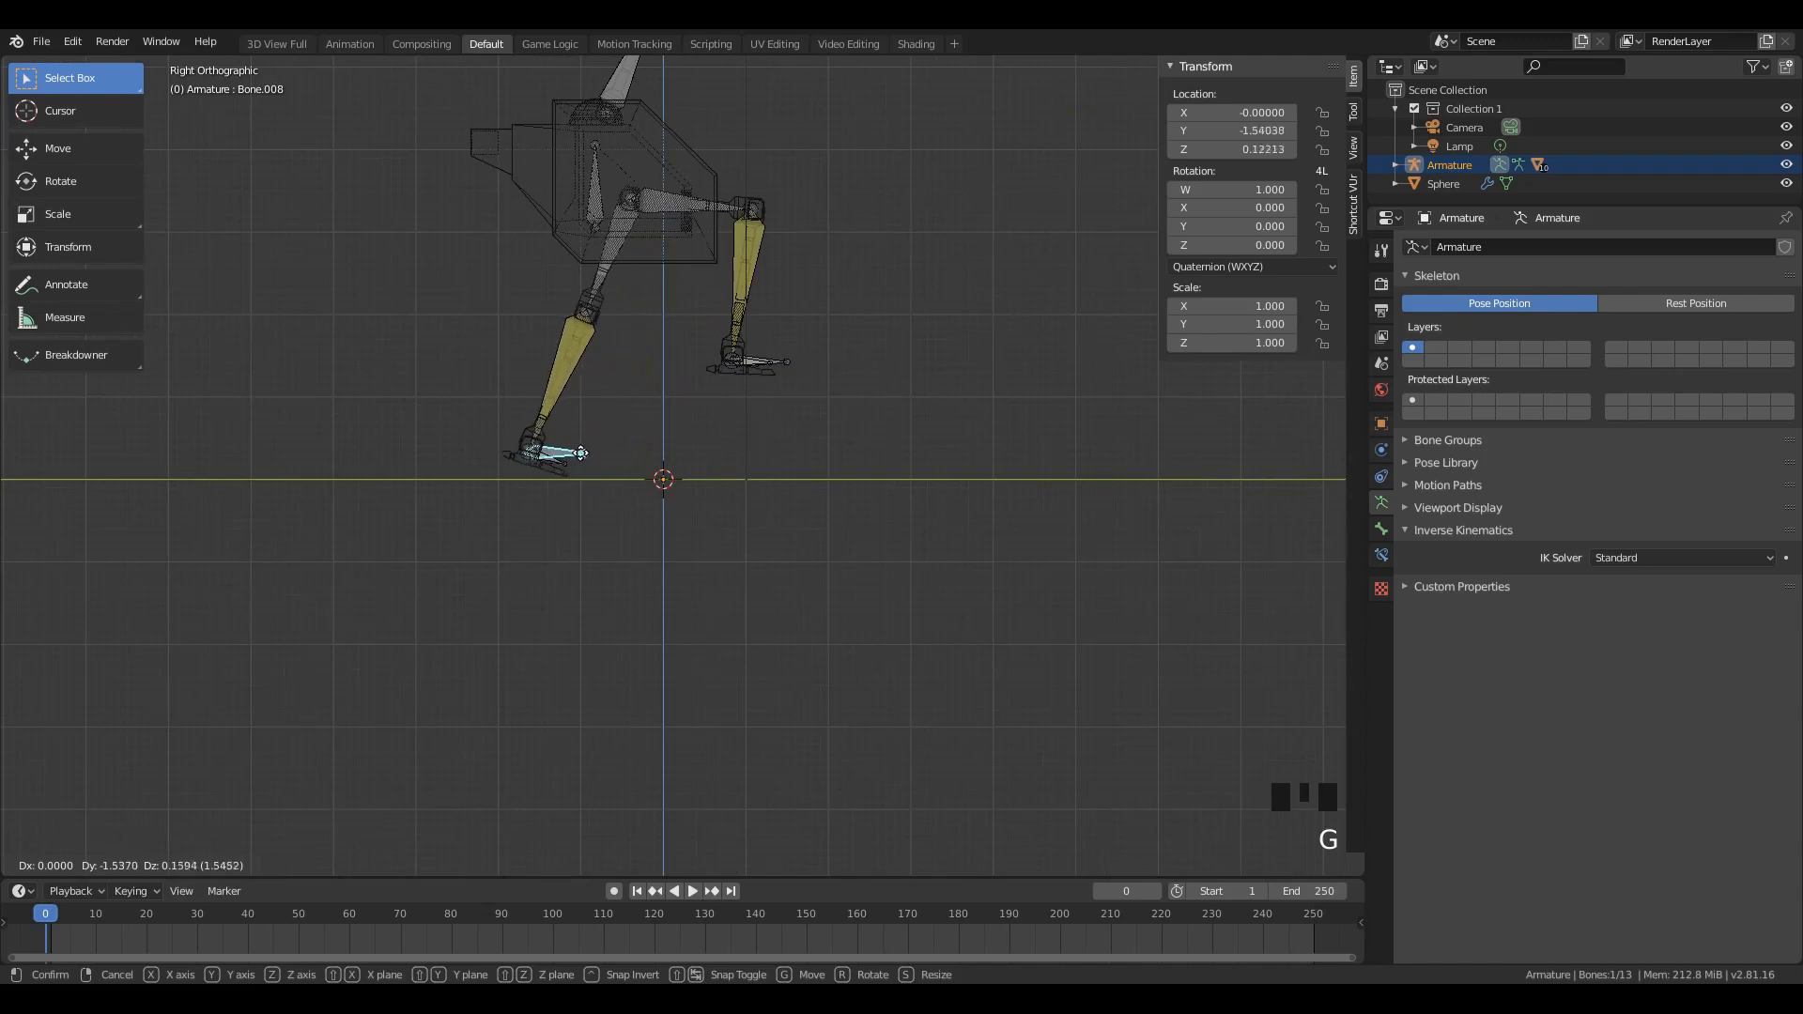
pyautogui.click(598, 440)
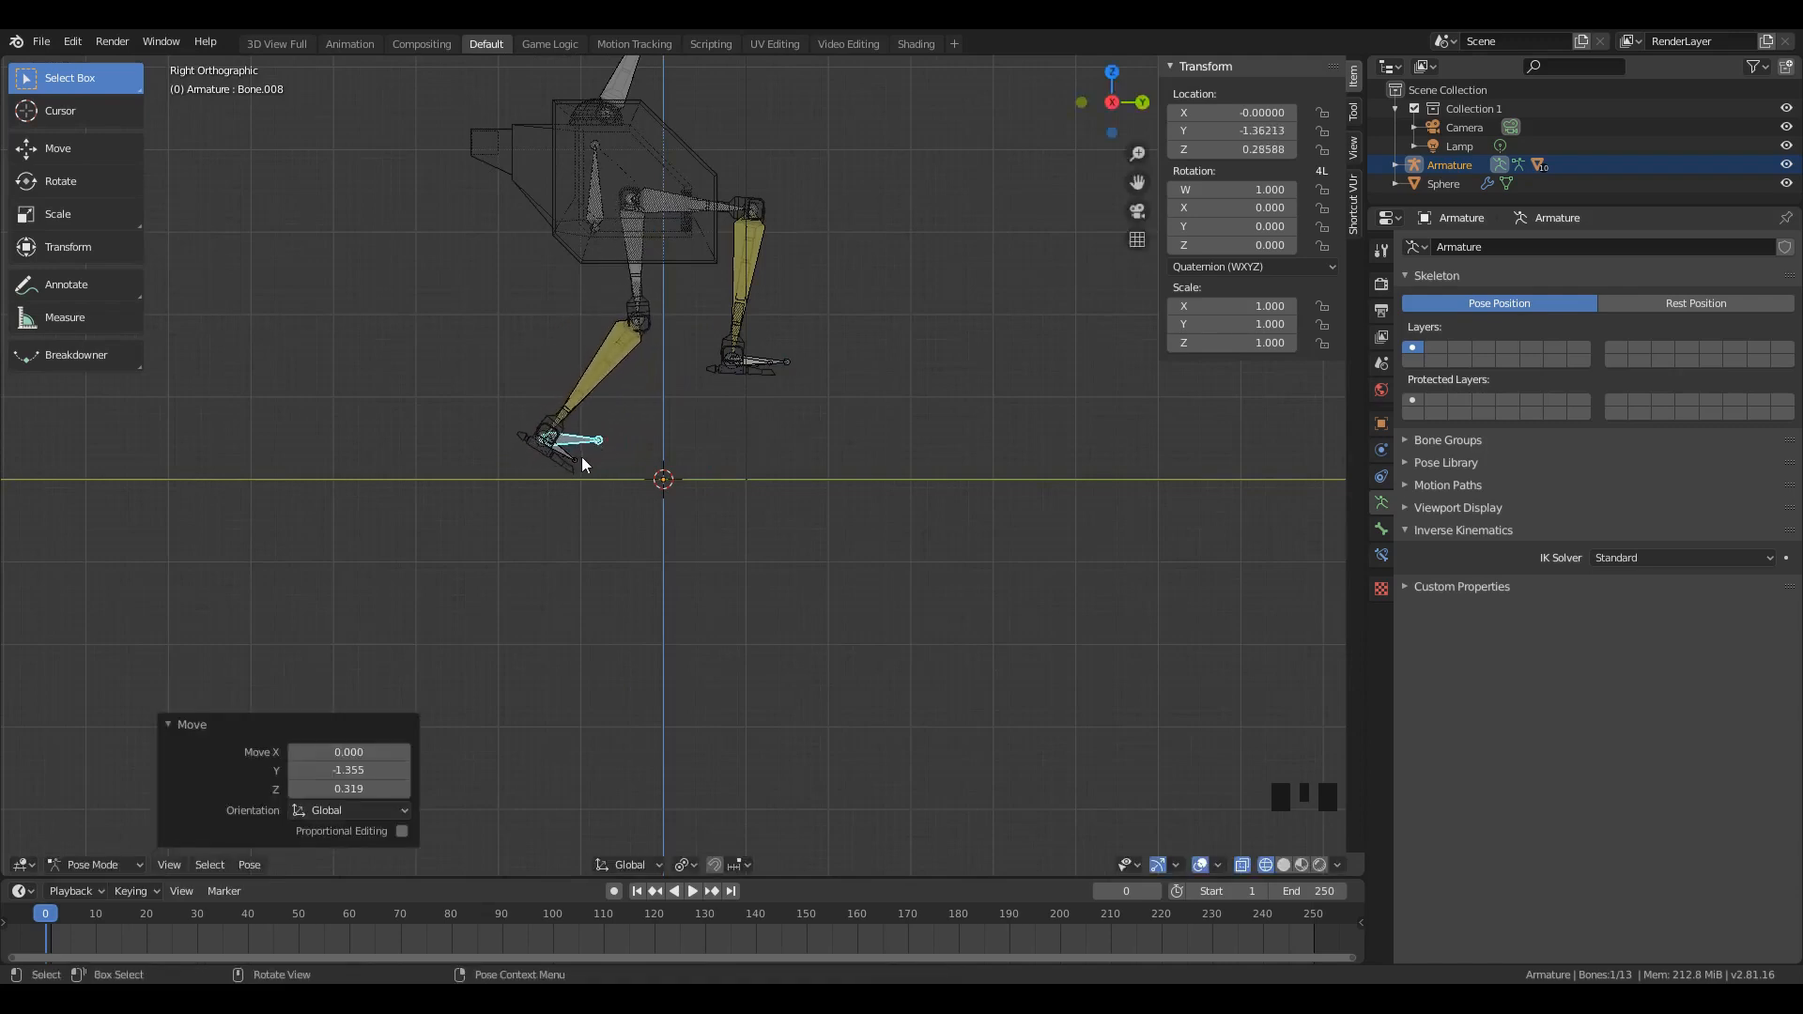
pyautogui.click(578, 460)
pyautogui.press('r')
pyautogui.click(602, 433)
pyautogui.press('g')
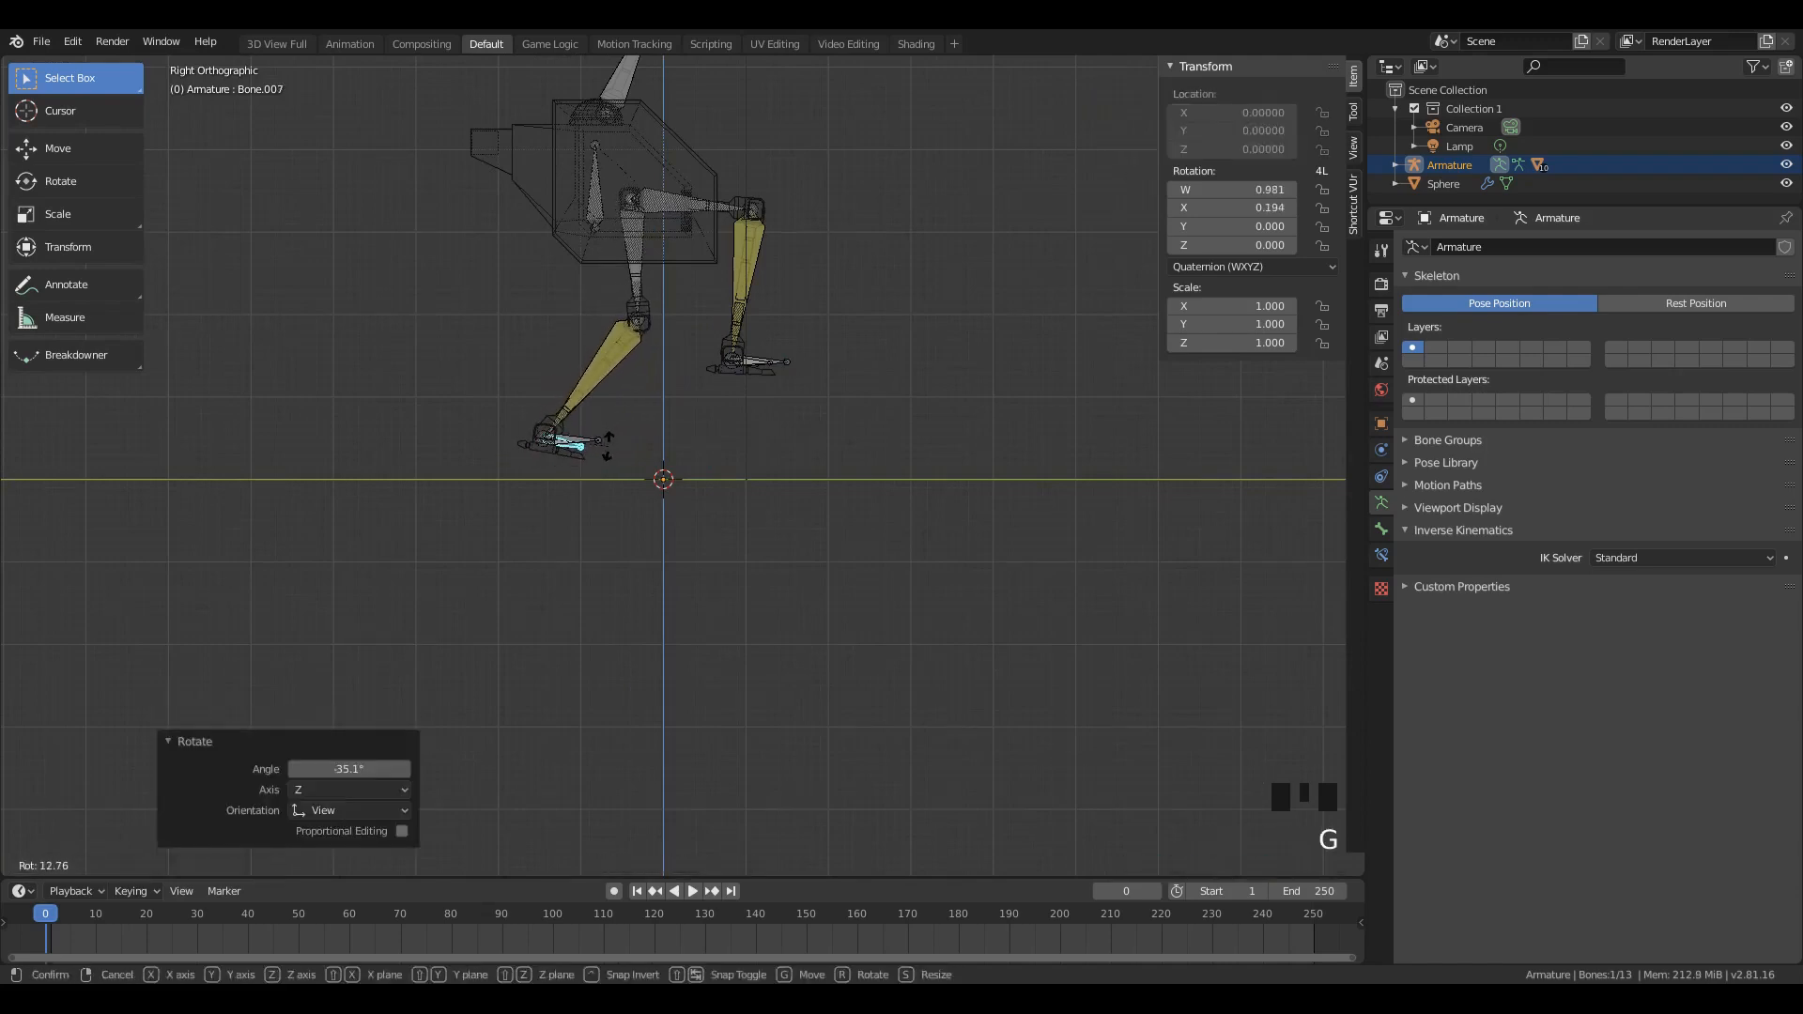
pyautogui.click(607, 446)
# Step: Try moving the body bone along Y to check whether the legs and neck follow
pyautogui.click(597, 193)
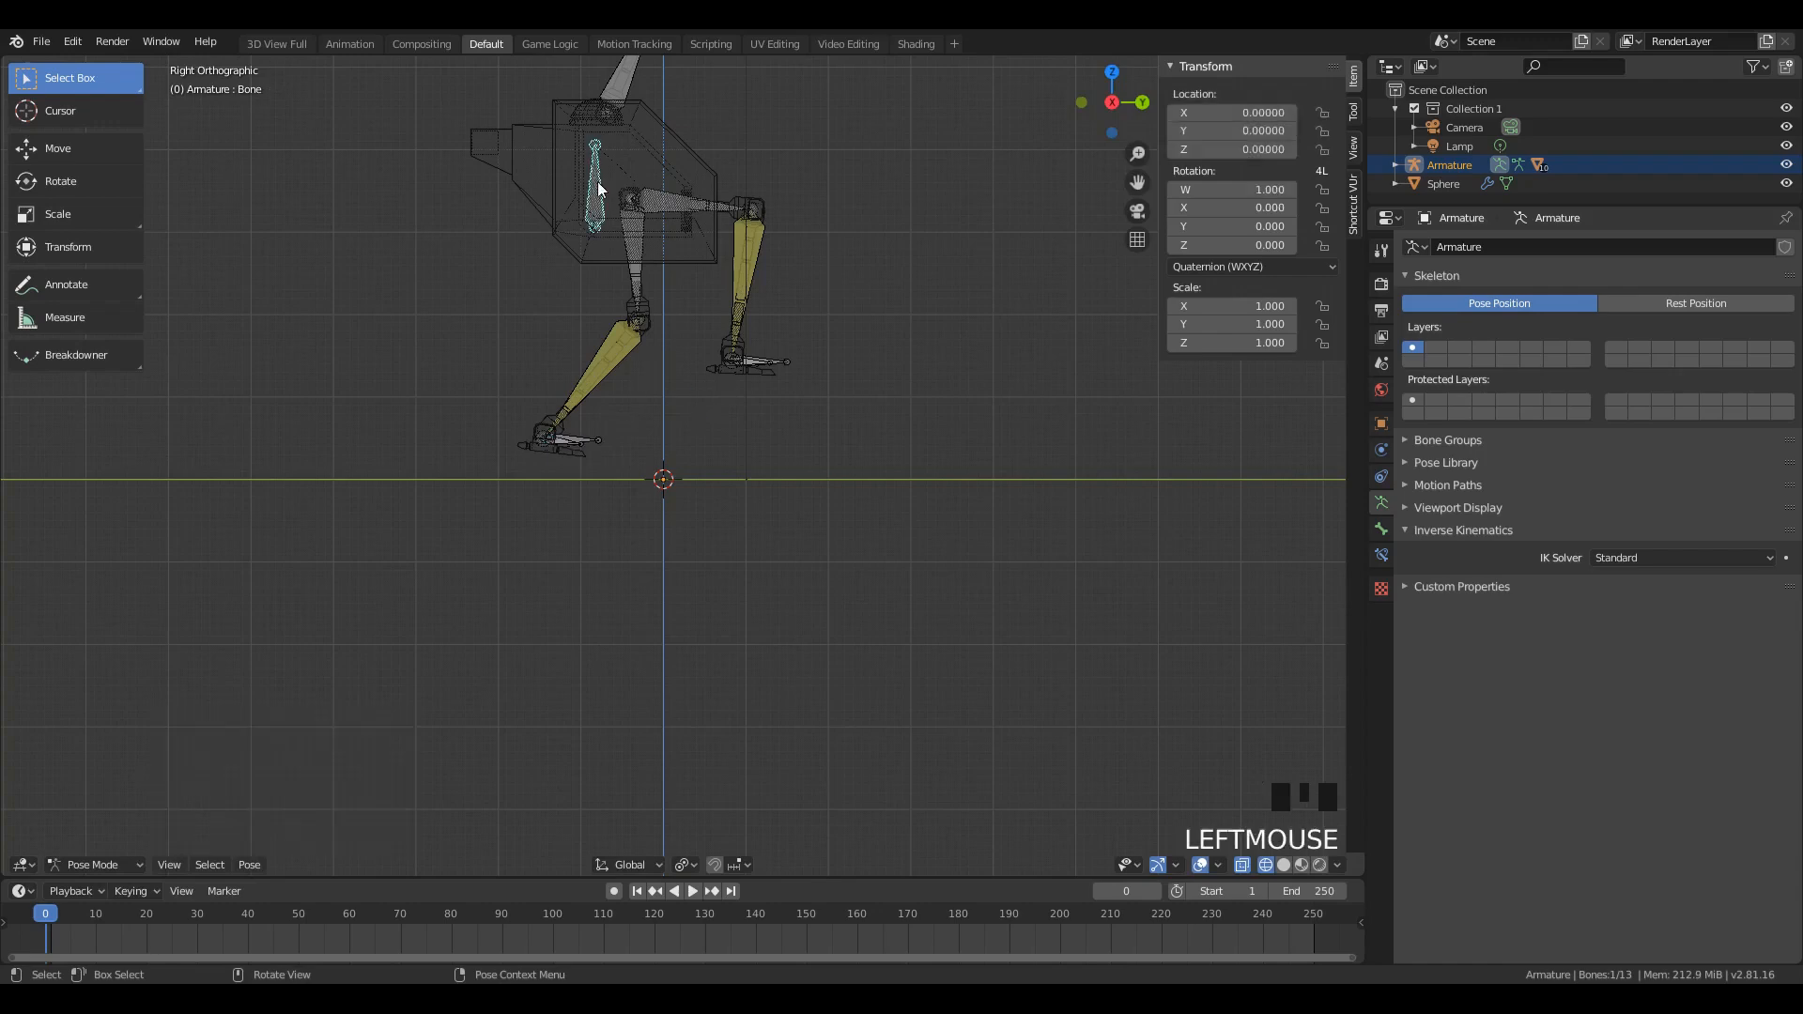
pyautogui.press('g')
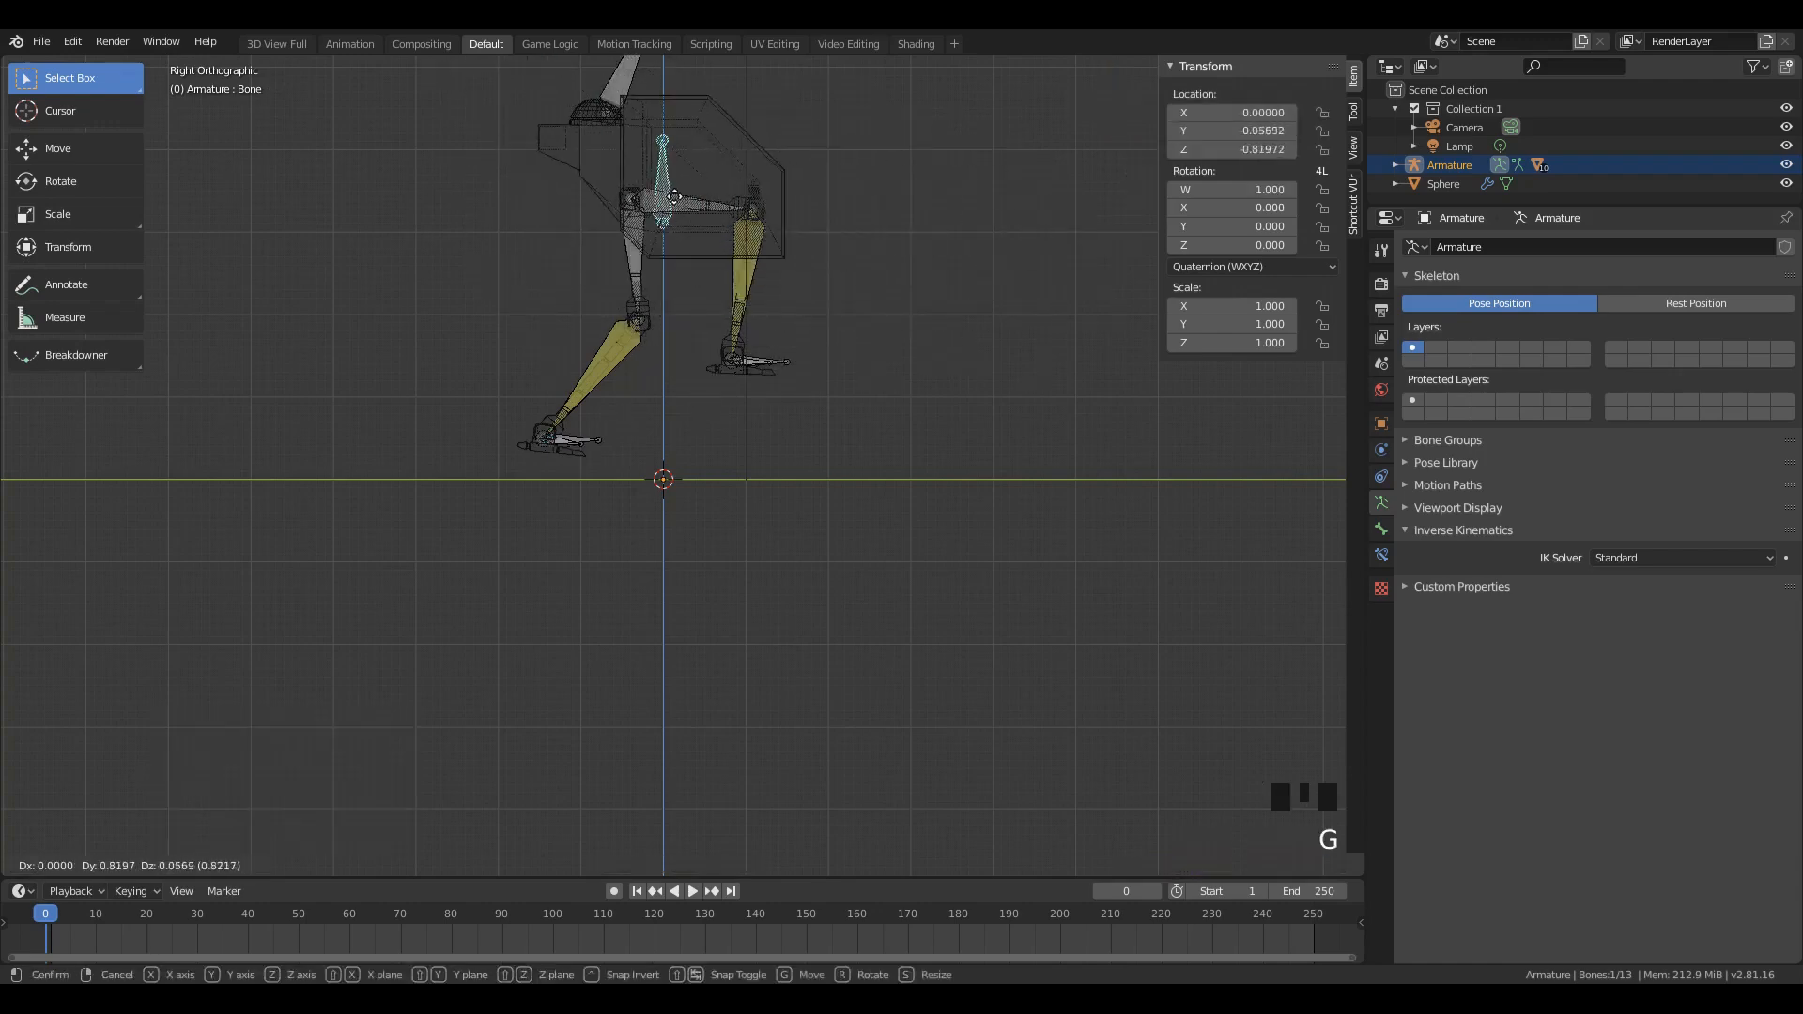
pyautogui.click(622, 187)
# Step: In Edit Mode, parent the lowest neck bone and both thigh bones to the body bone with Keep Offset
pyautogui.press('Tab')
pyautogui.scroll(2, 624, 178)
pyautogui.moveTo(625, 165); pyautogui.dragTo(729, 157, button='middle')
pyautogui.click(625, 162)
pyautogui.scroll(-4, 881, 152)
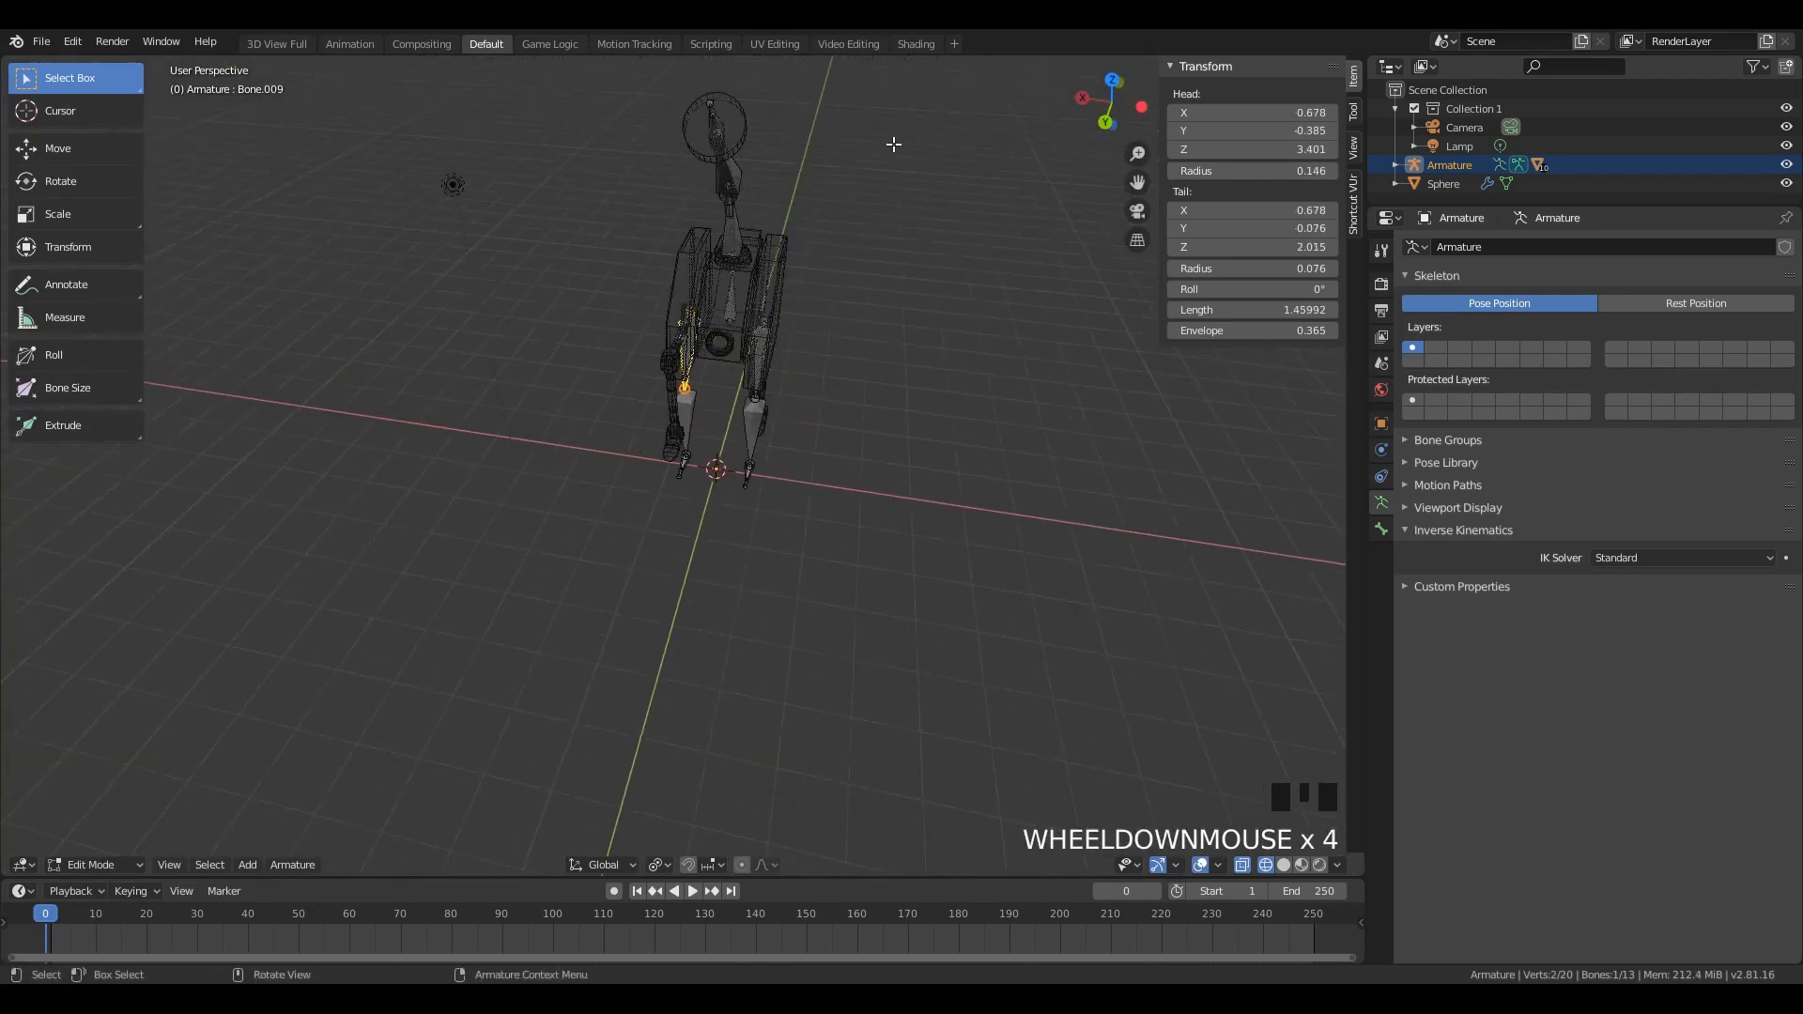
pyautogui.moveTo(842, 273); pyautogui.dragTo(727, 214, button='middle')
pyautogui.keyDown('shift'); pyautogui.click(757, 340); pyautogui.keyUp('shift')
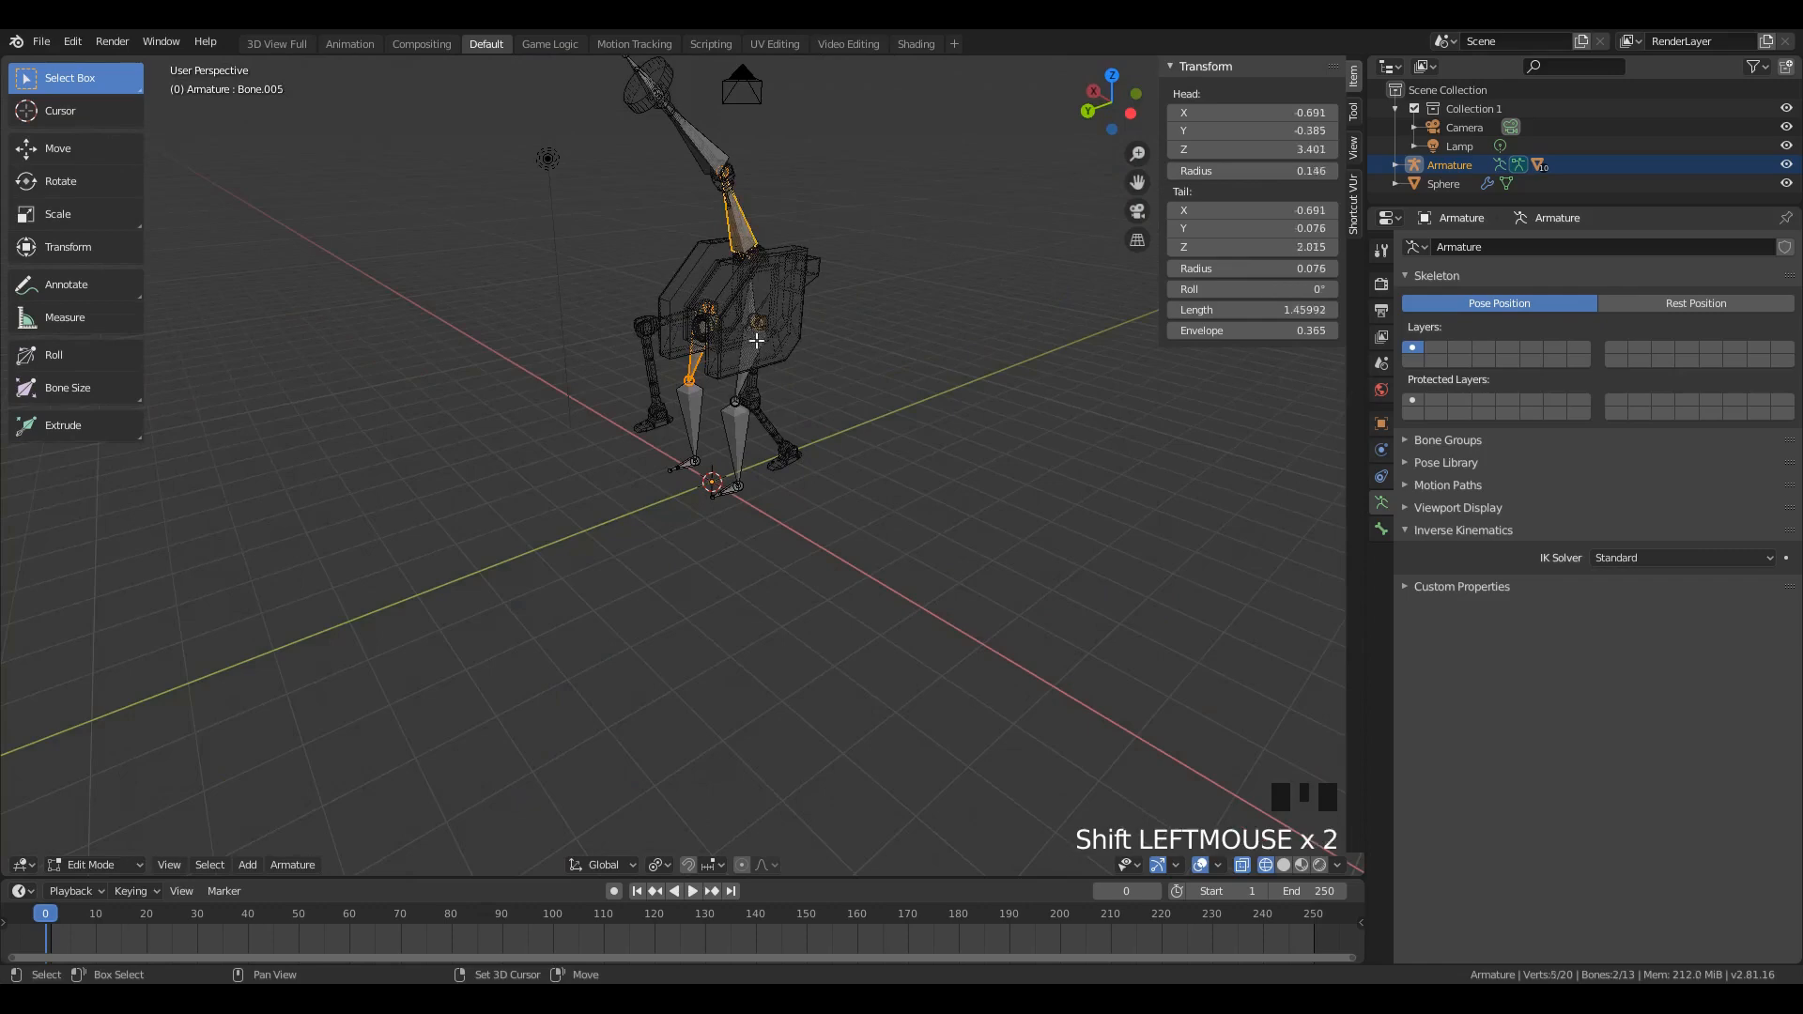
pyautogui.hotkey('ctrl', 'z')
pyautogui.keyDown('shift'); pyautogui.click(756, 349); pyautogui.keyUp('shift')
pyautogui.scroll(4, 834, 183)
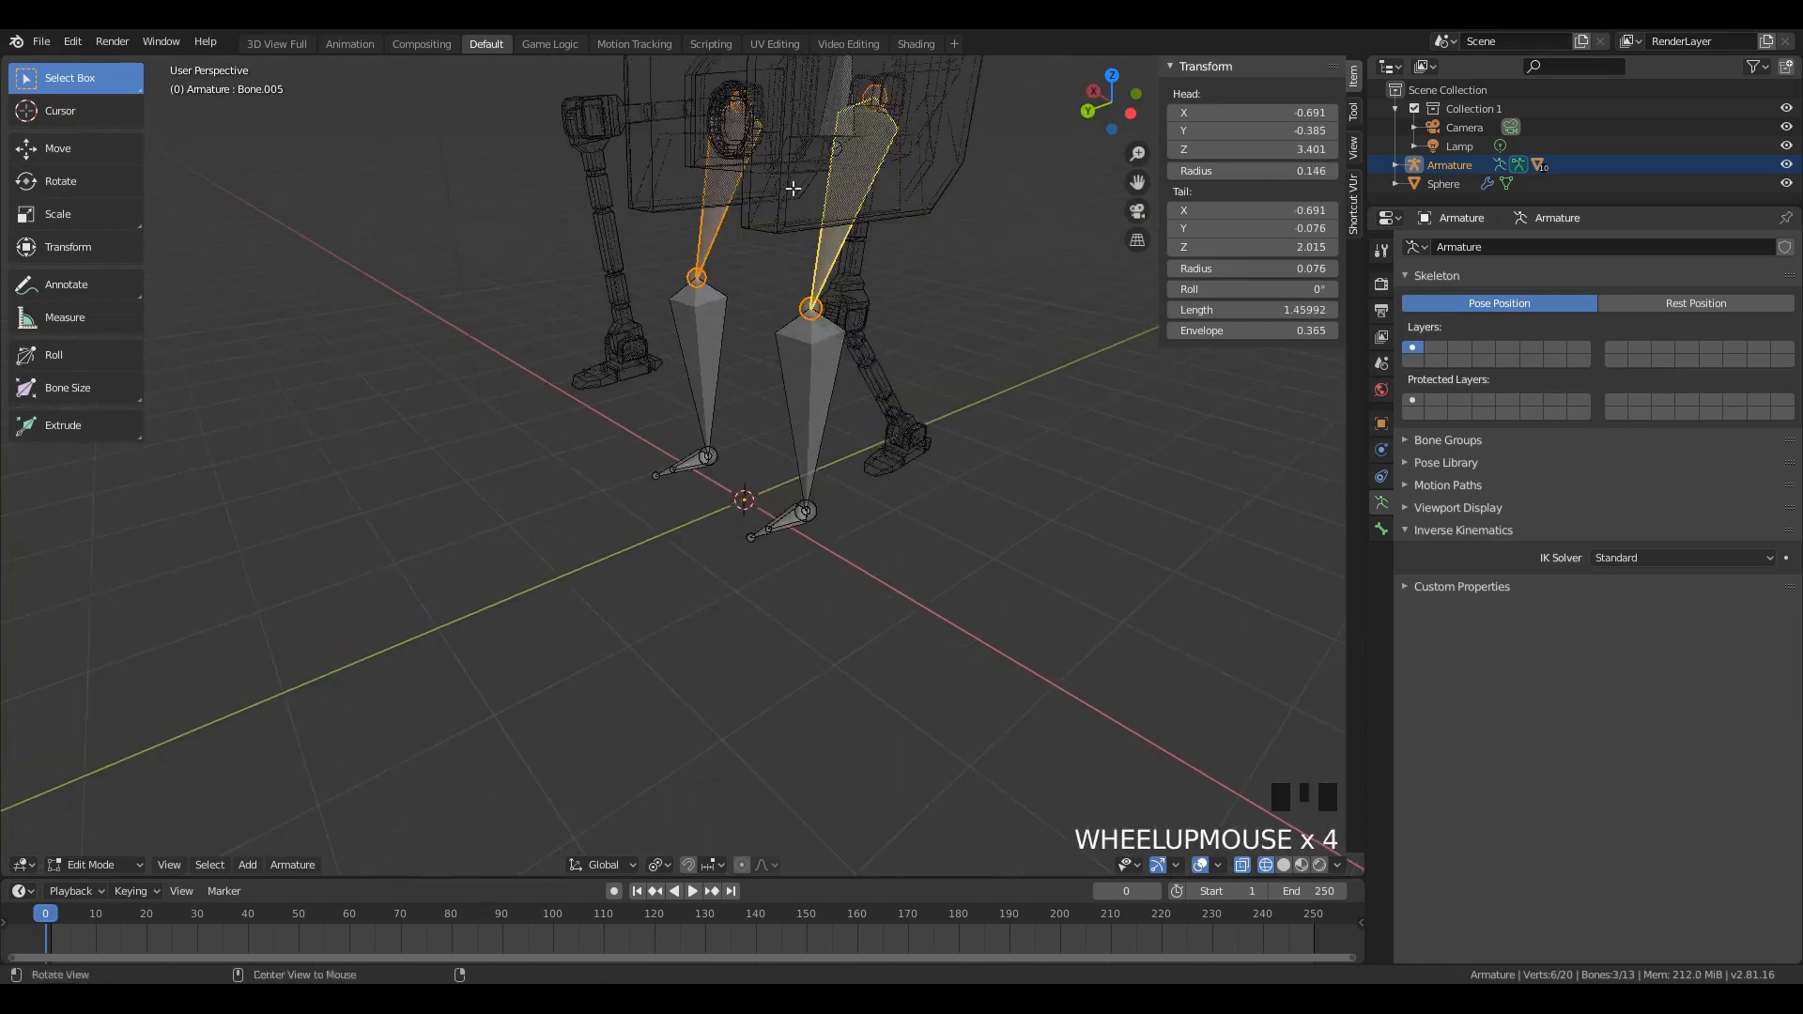
pyautogui.scroll(-2, 834, 183)
pyautogui.keyDown('shift'); pyautogui.click(803, 272); pyautogui.keyUp('shift')
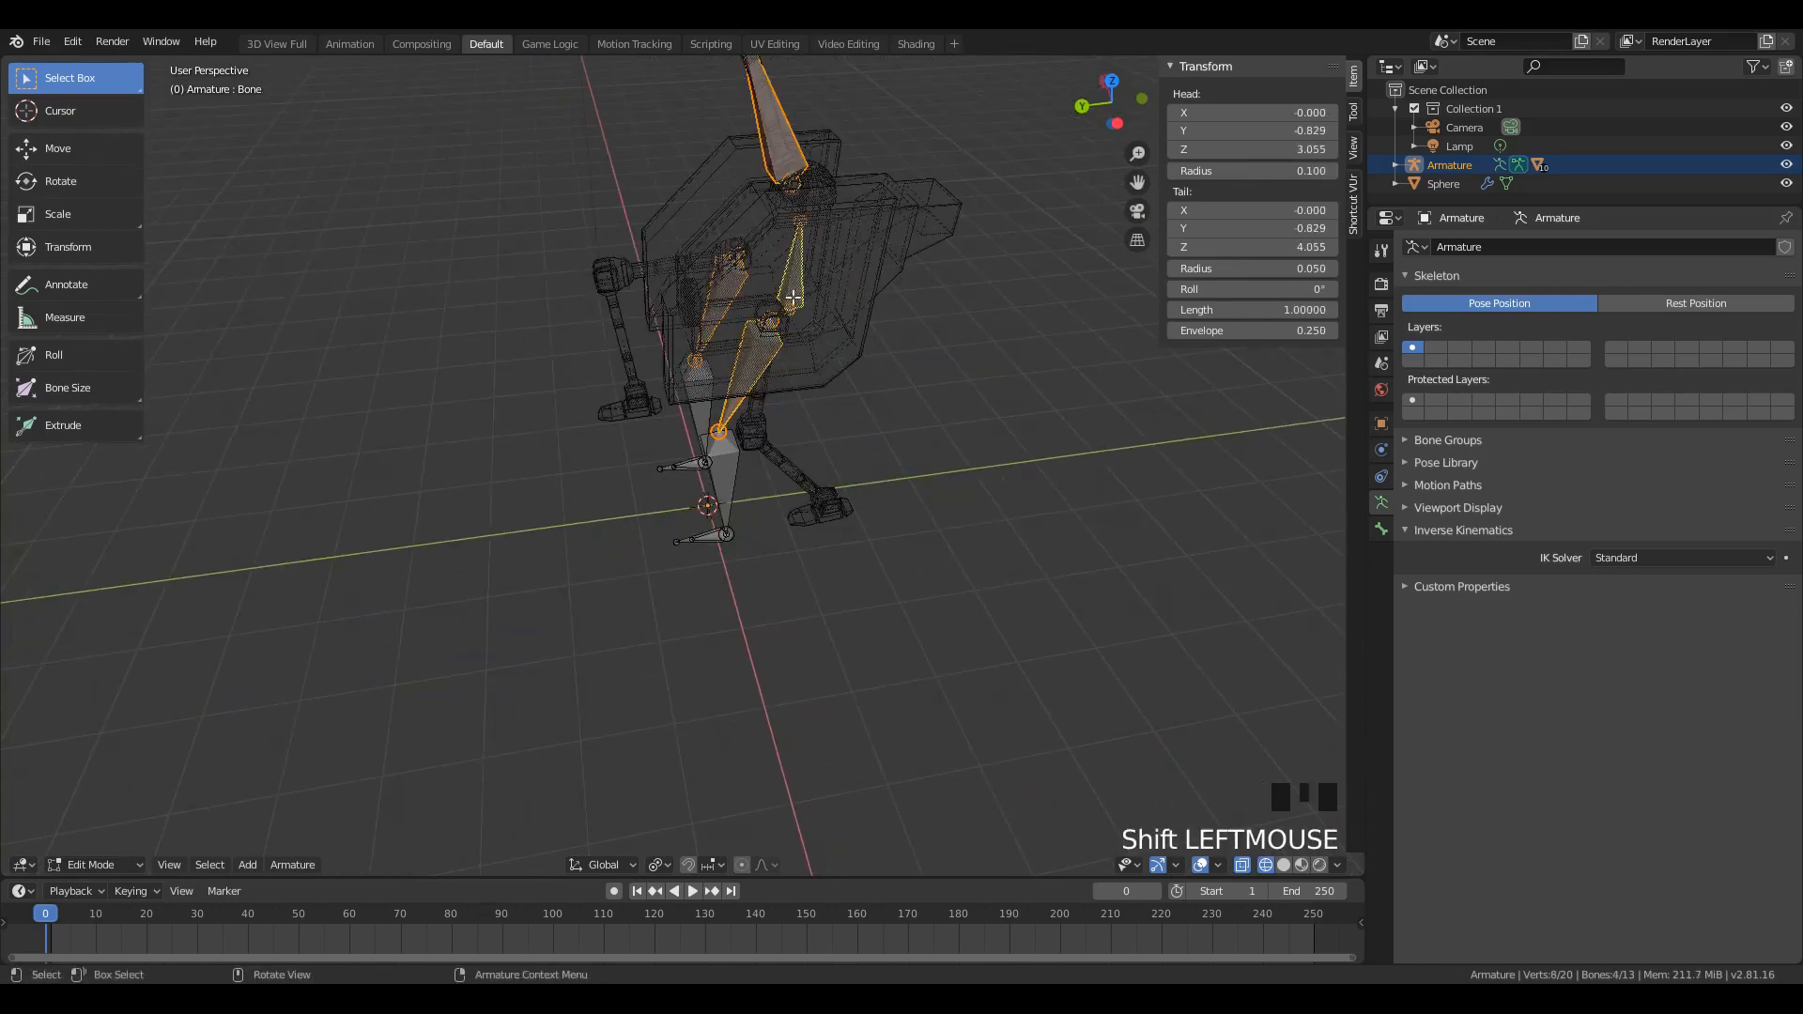
pyautogui.moveTo(808, 283); pyautogui.dragTo(842, 228, button='middle')
pyautogui.hotkey('ctrl', 'p')
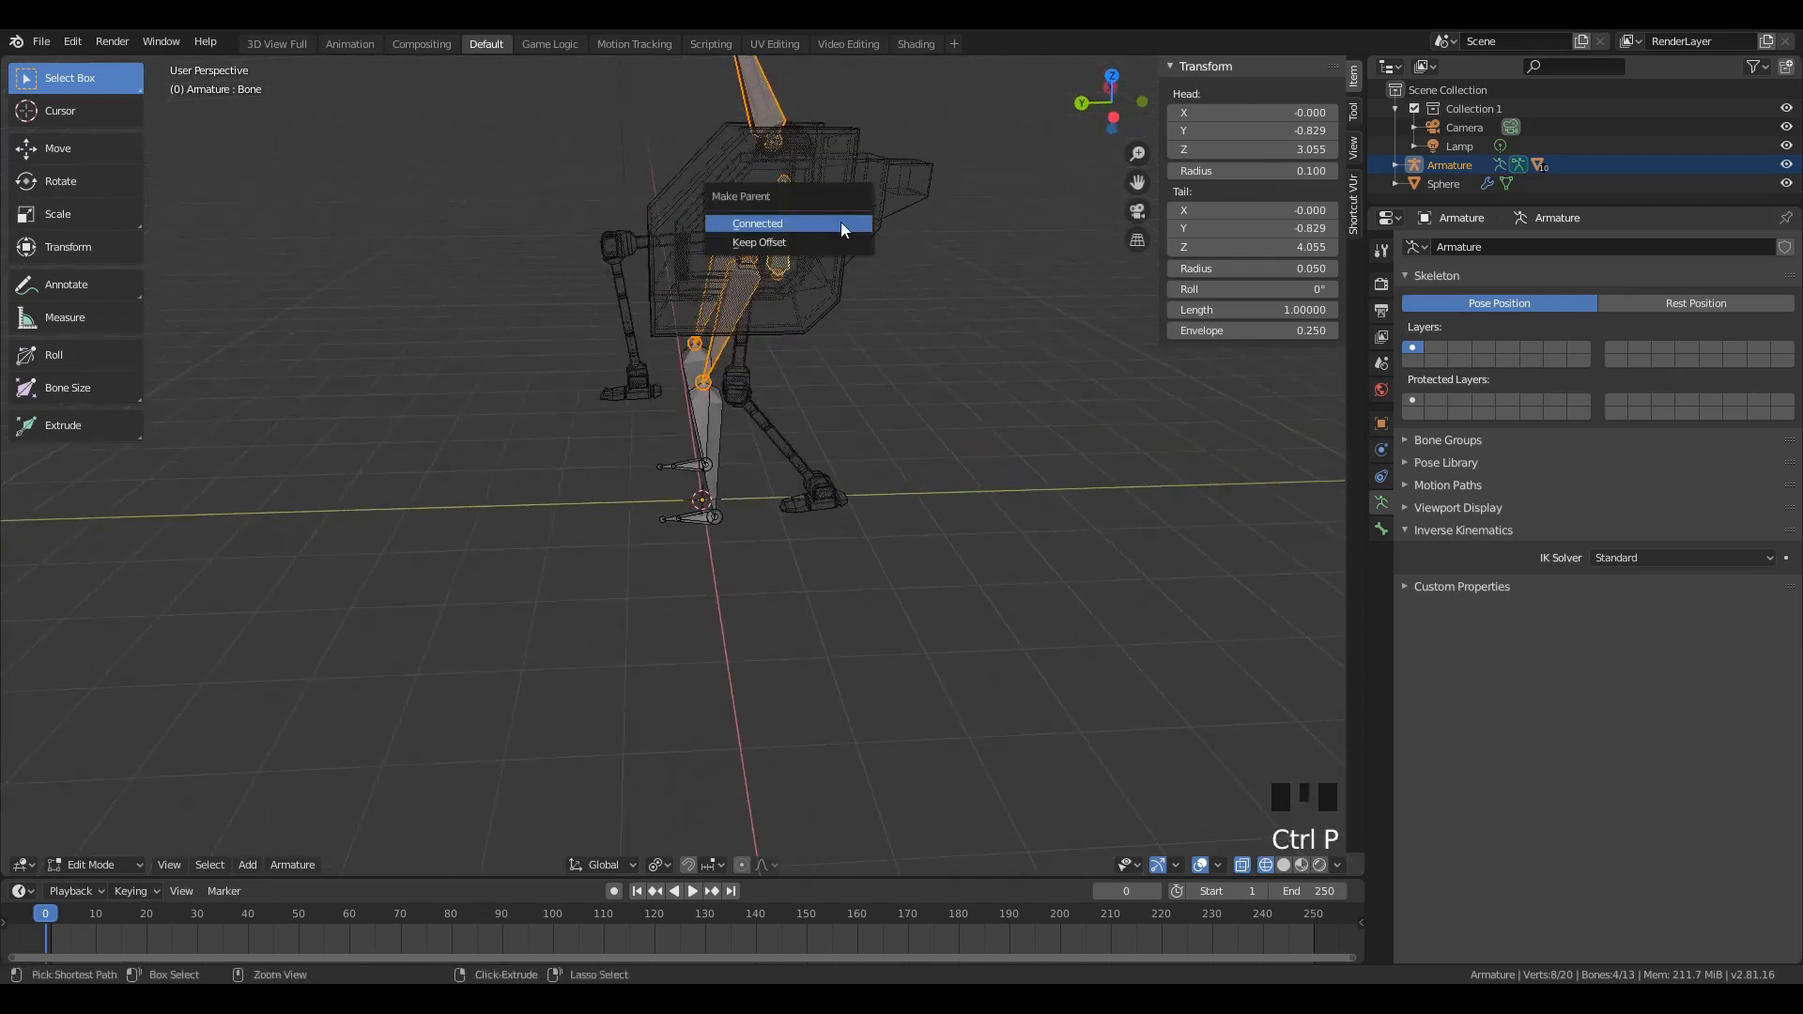
pyautogui.click(836, 241)
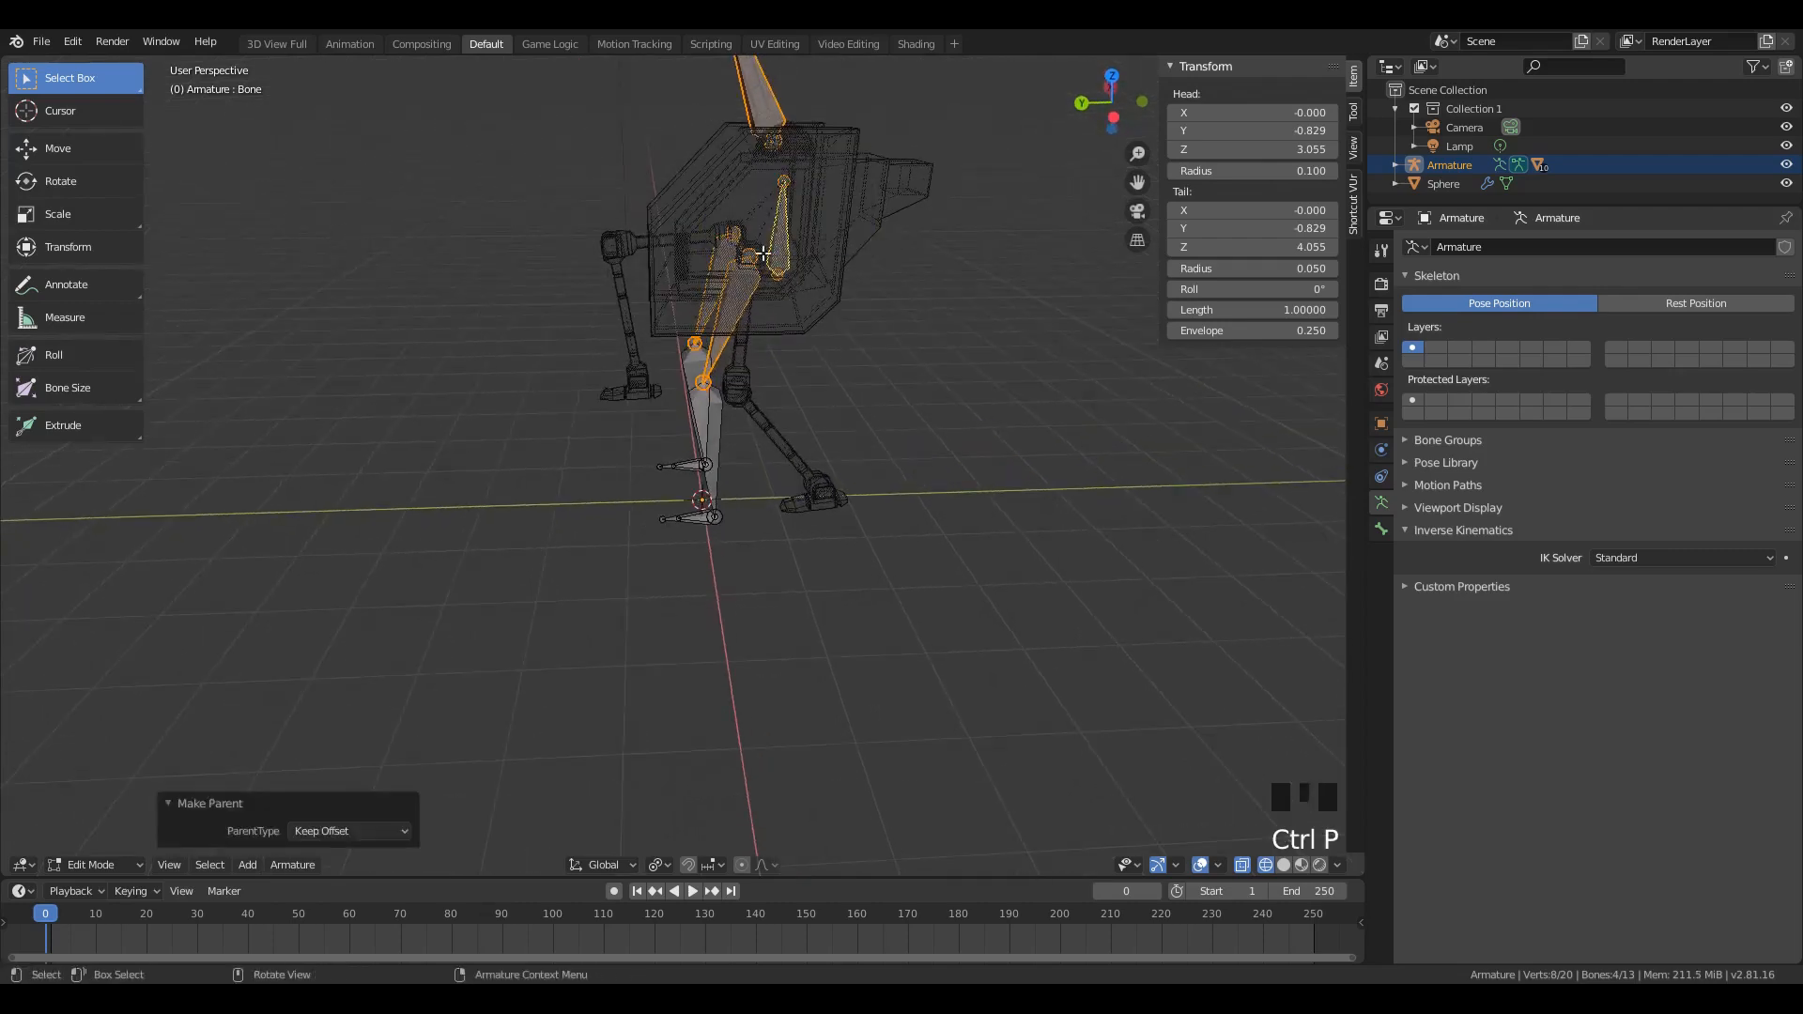
# Step: Return the armature to Pose Mode, set the viewport shading to Solid and select all bones
pyautogui.moveTo(718, 272); pyautogui.dragTo(752, 315, button='middle')
pyautogui.scroll(-2, 766, 231)
pyautogui.scroll(3, 746, 265)
pyautogui.scroll(-3, 746, 281)
pyautogui.click(752, 315)
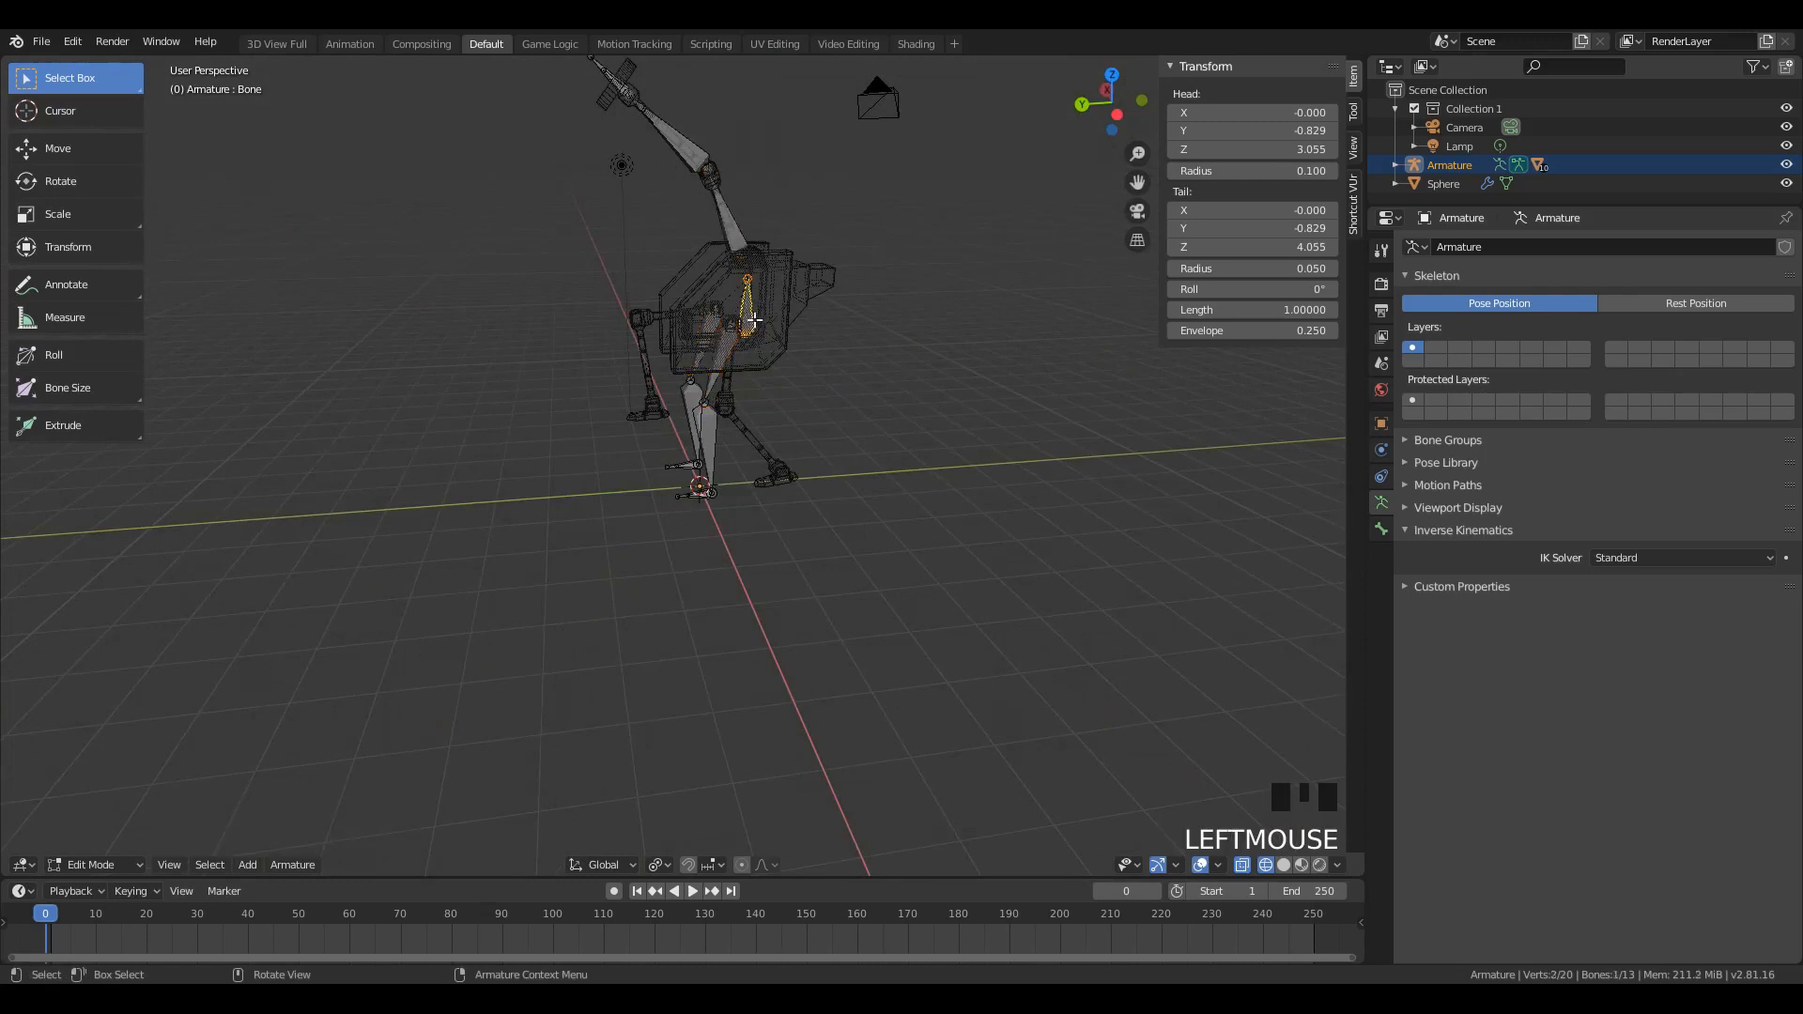
pyautogui.press('Tab')
pyautogui.press('z')
pyautogui.press('a')
pyautogui.press('a')
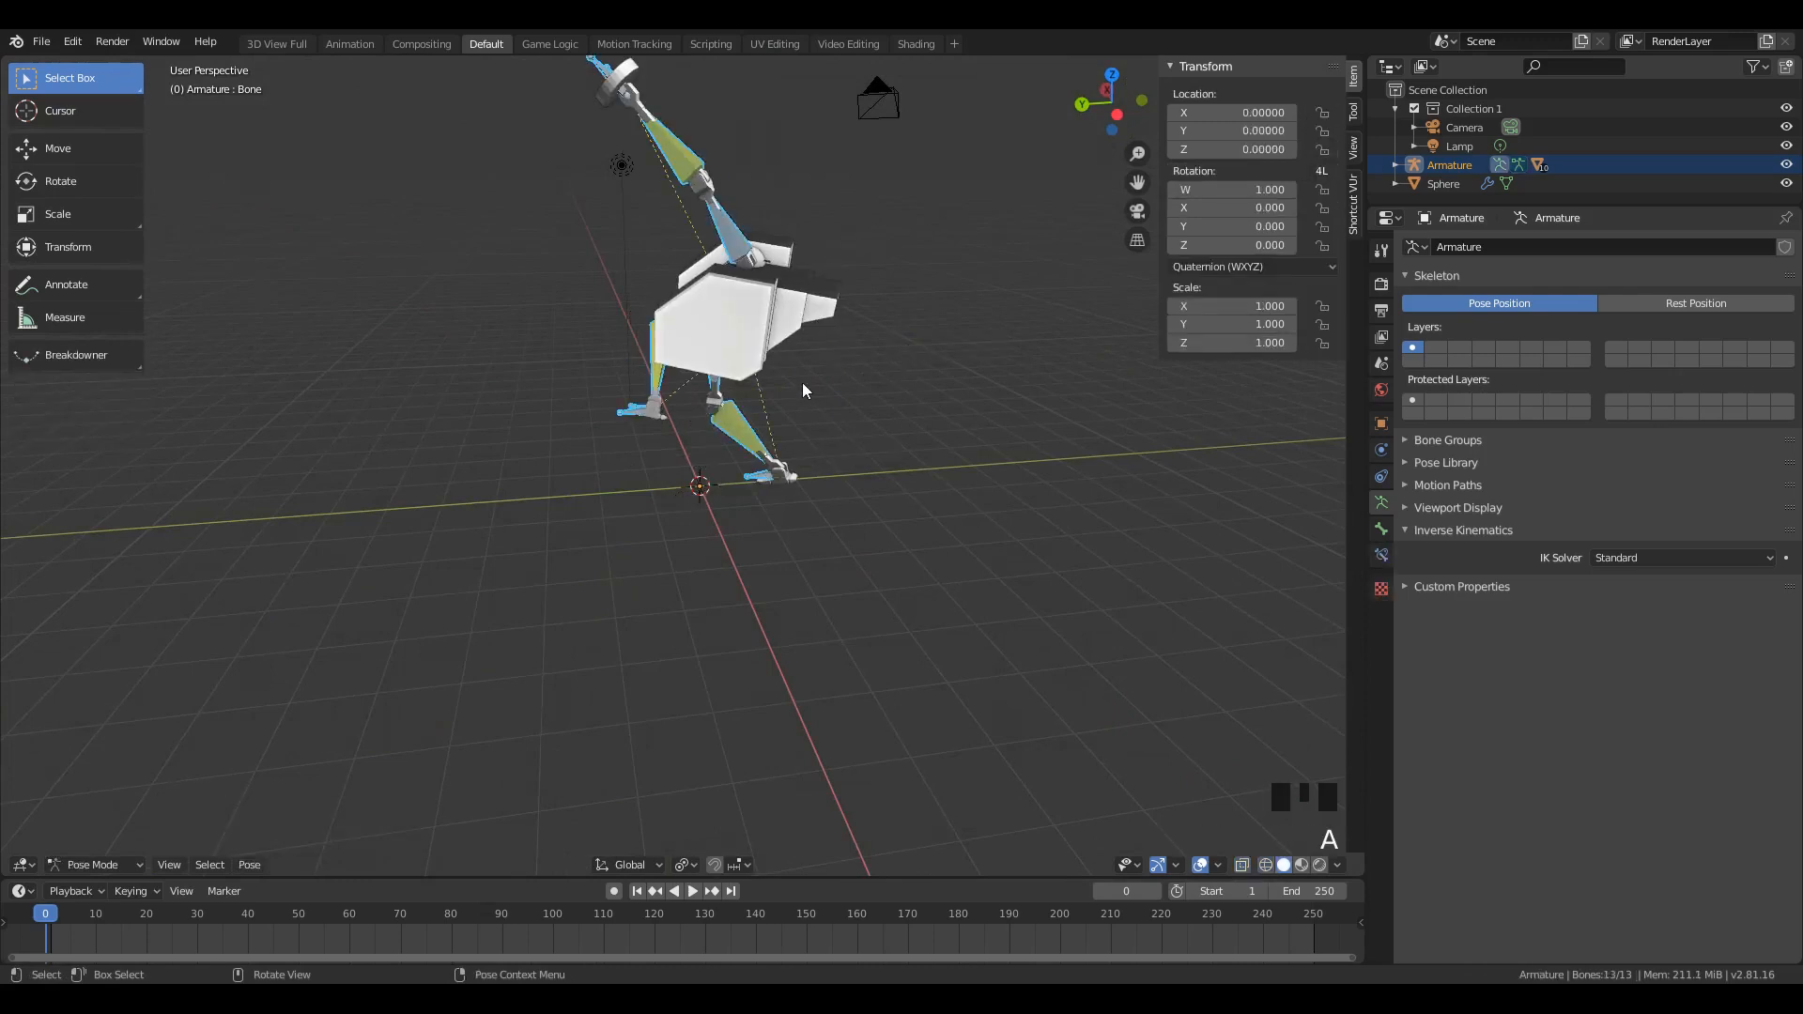
# Step: Set the chain length of the IK constraint on the shin bone Bone.006 to 2
pyautogui.scroll(4, 757, 418)
pyautogui.moveTo(760, 415); pyautogui.dragTo(796, 403, button='middle')
pyautogui.click(806, 398)
pyautogui.click(821, 404)
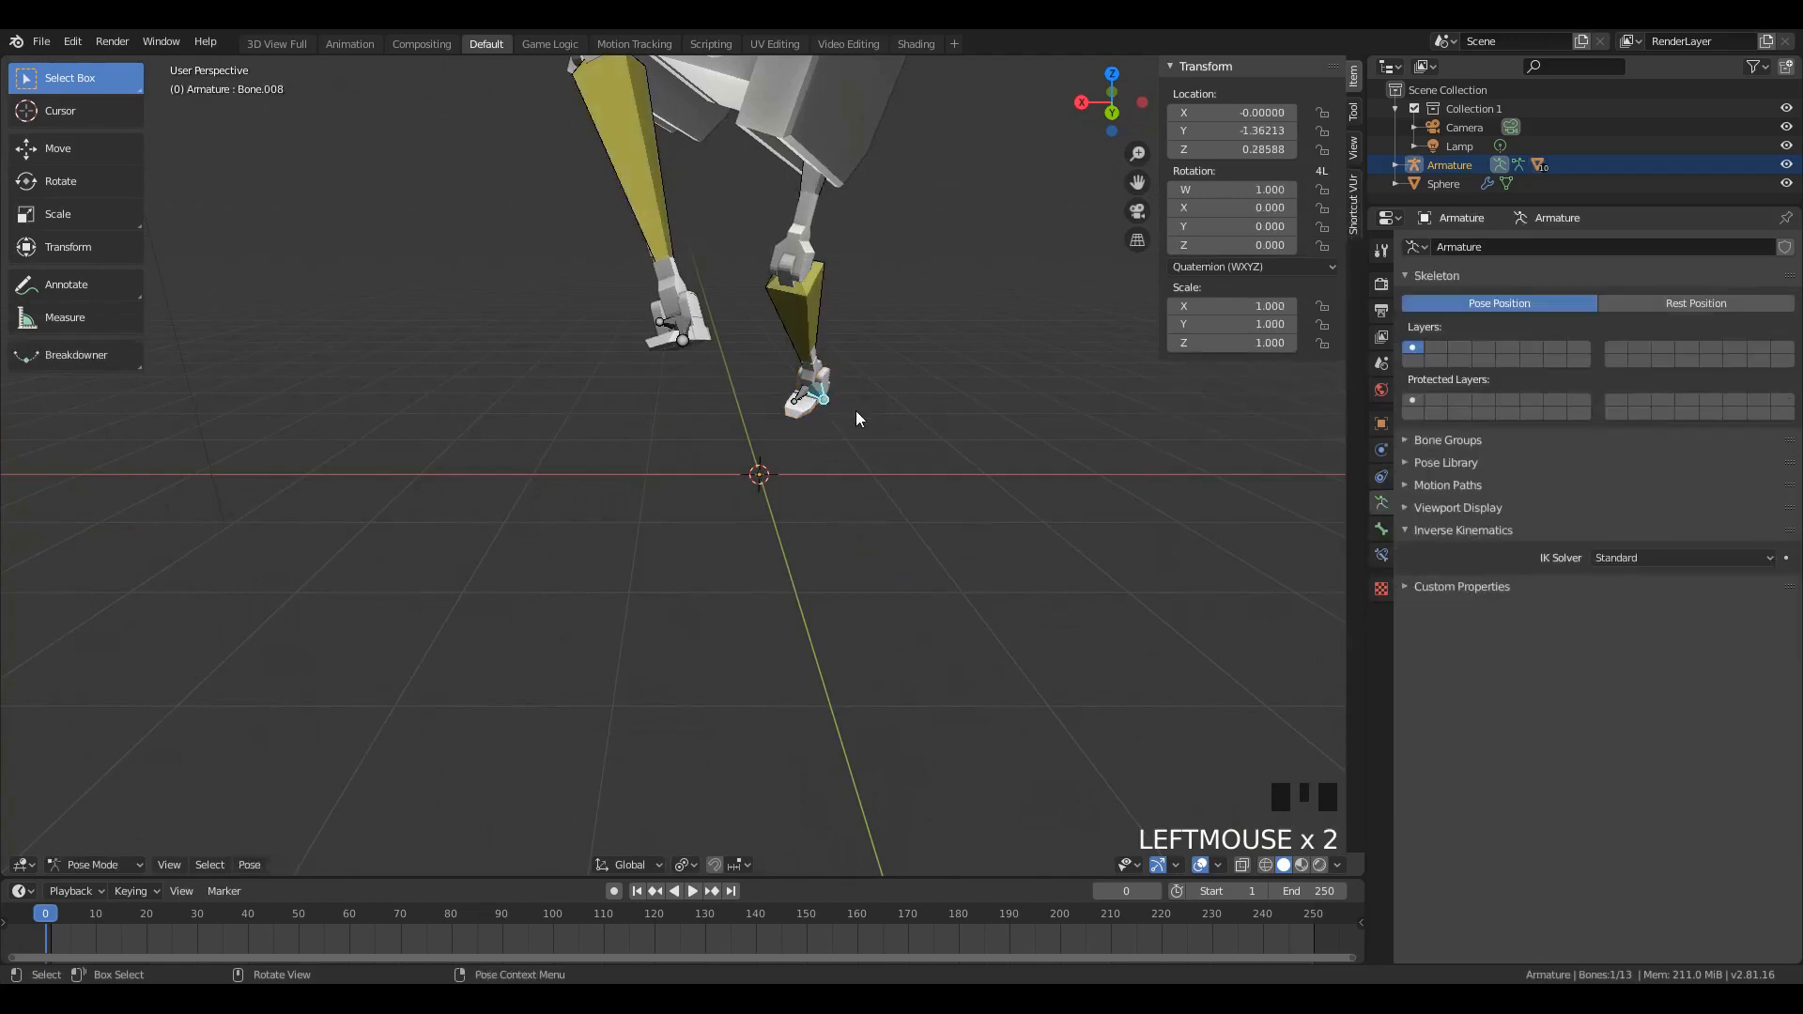
pyautogui.moveTo(678, 334); pyautogui.dragTo(1486, 507, button='middle')
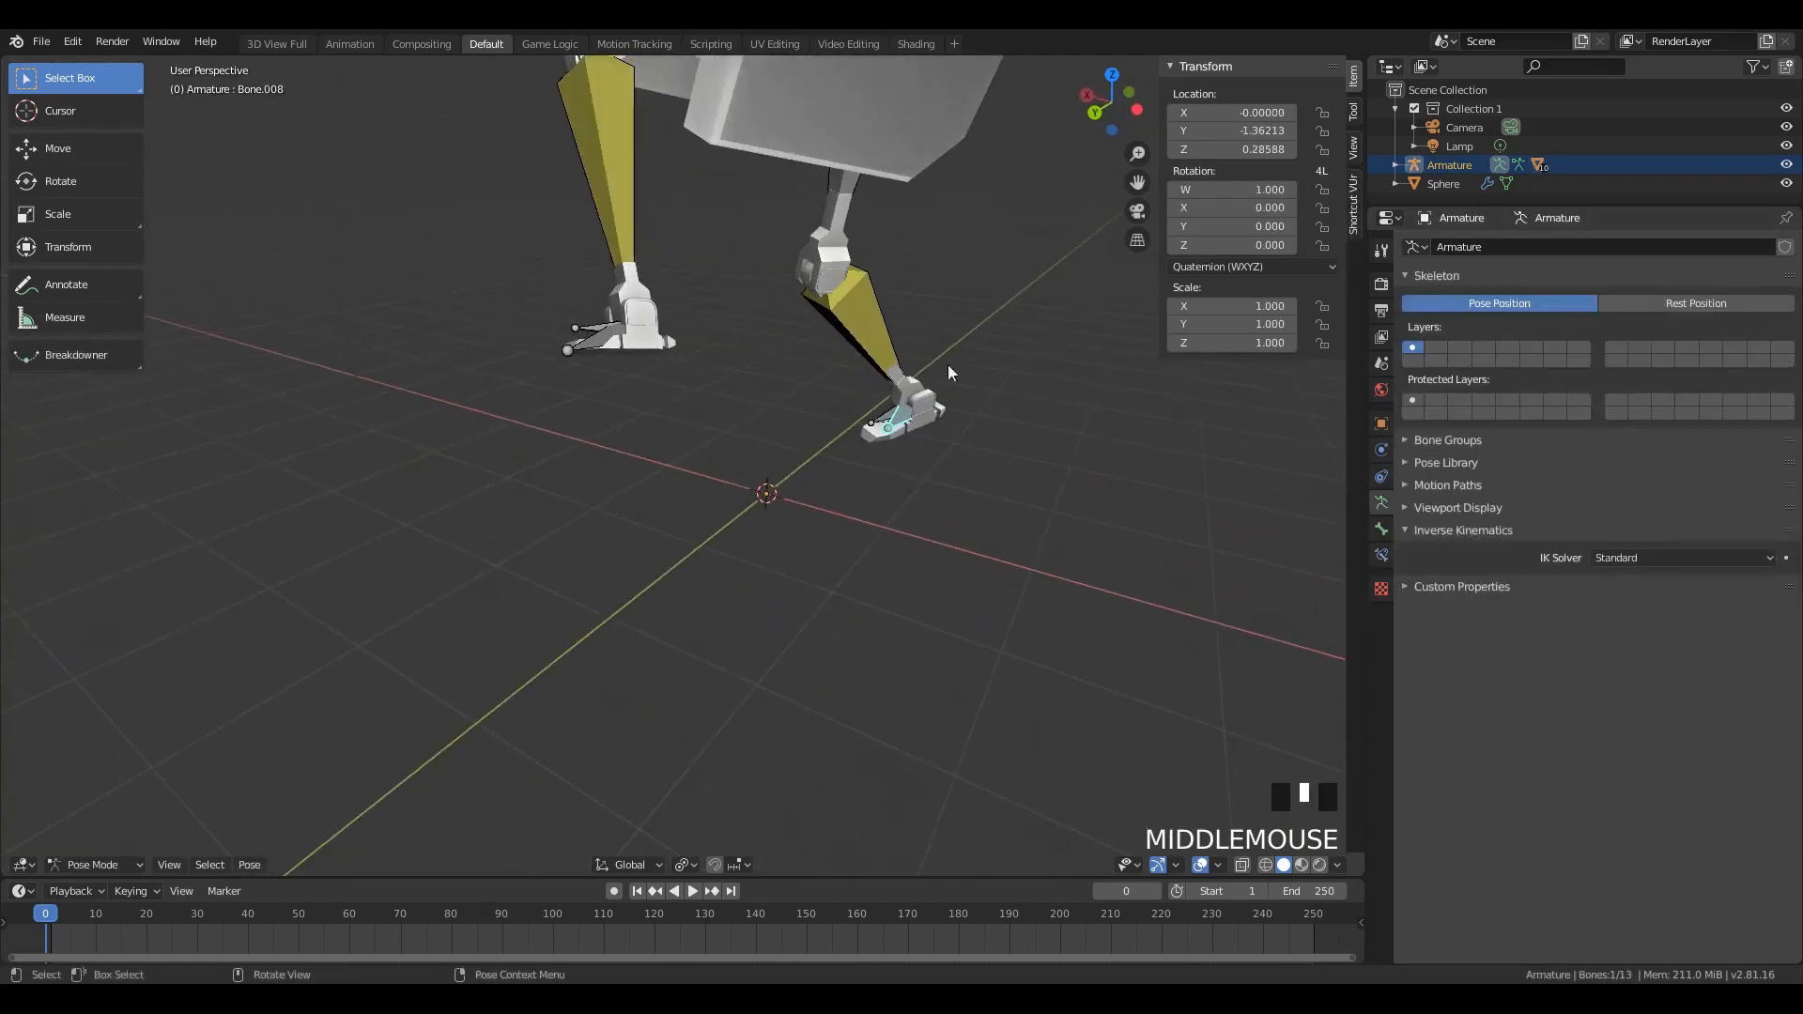
pyautogui.click(855, 293)
pyautogui.click(1380, 555)
pyautogui.scroll(-1, 1603, 410)
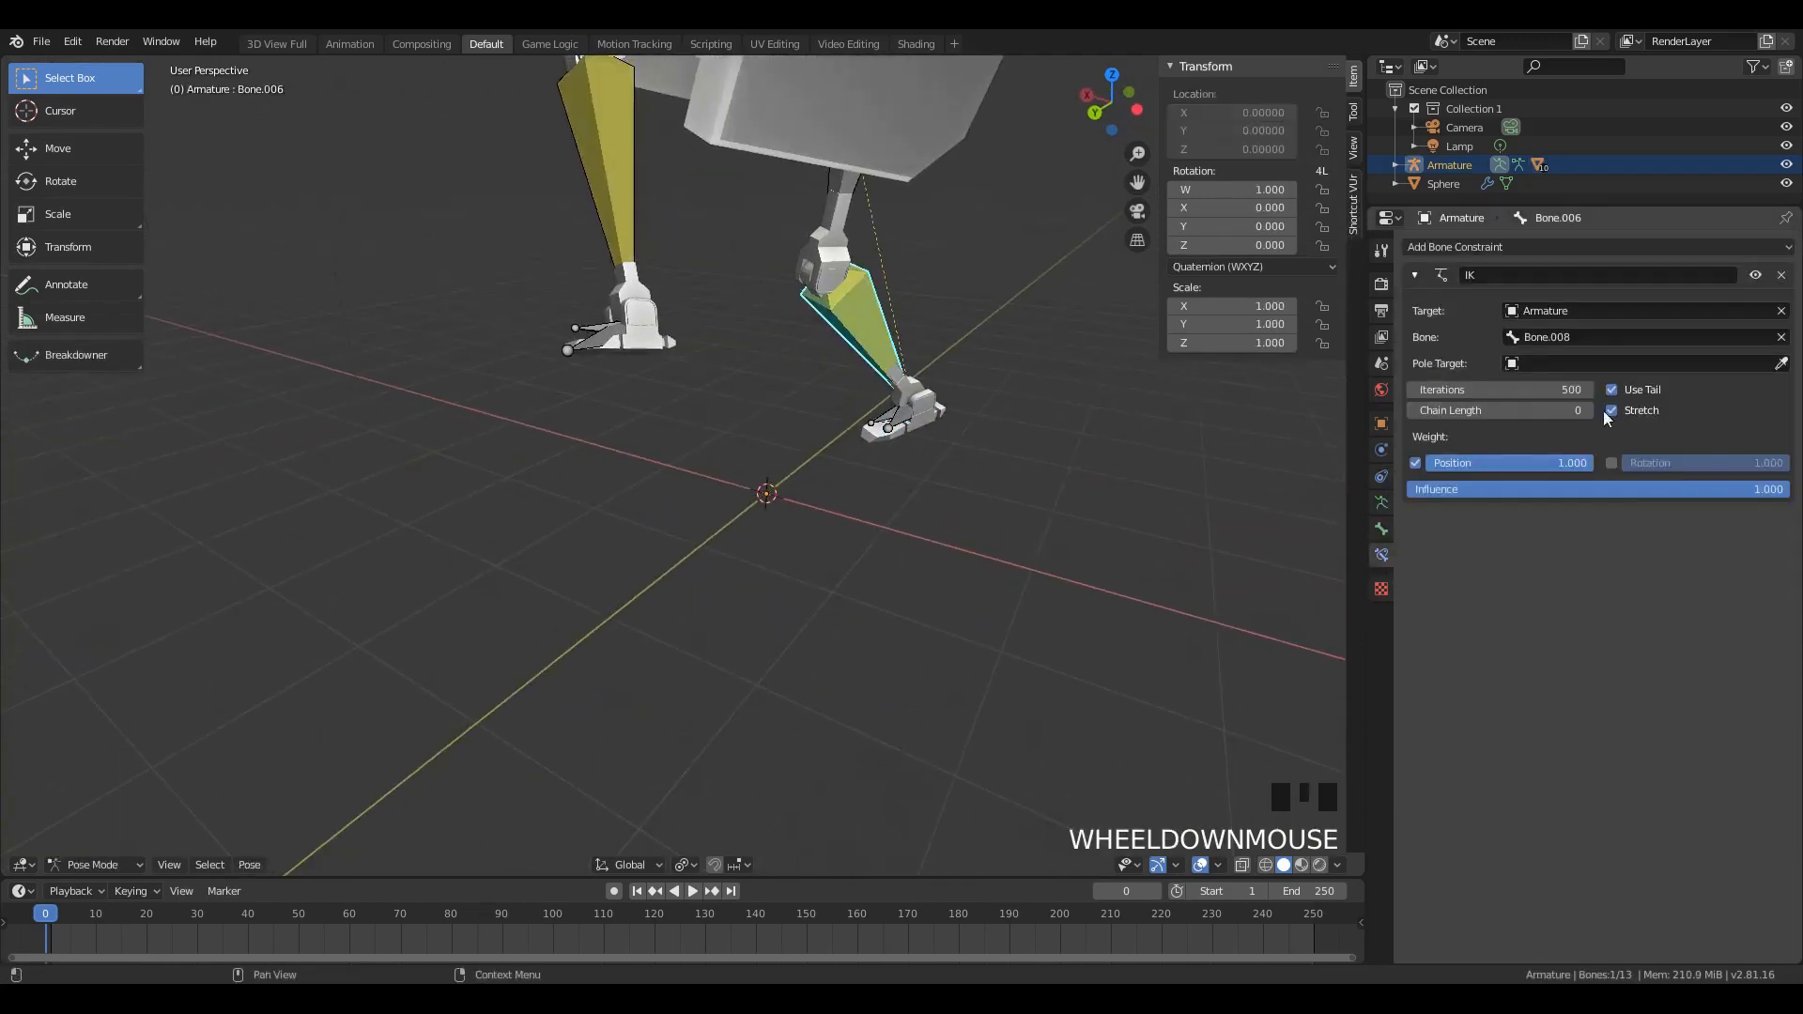
pyautogui.scroll(-1, 989, 336)
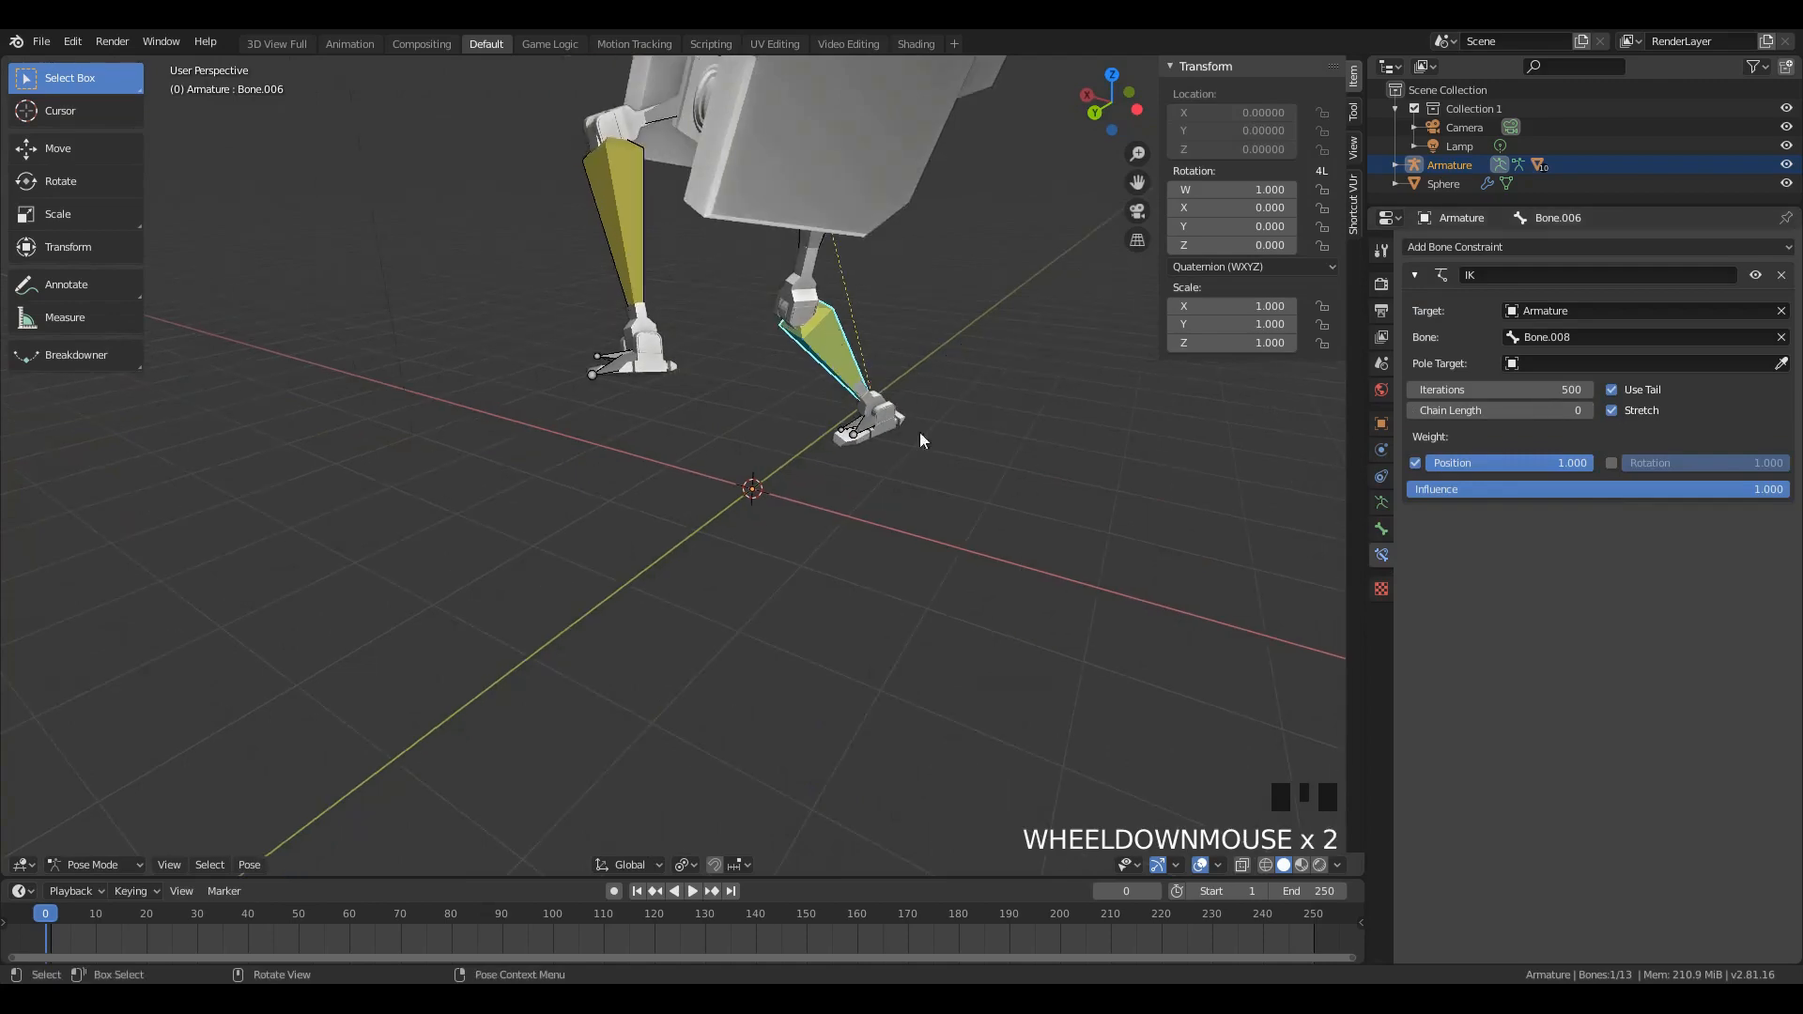
pyautogui.click(1587, 412)
pyautogui.click(1587, 411)
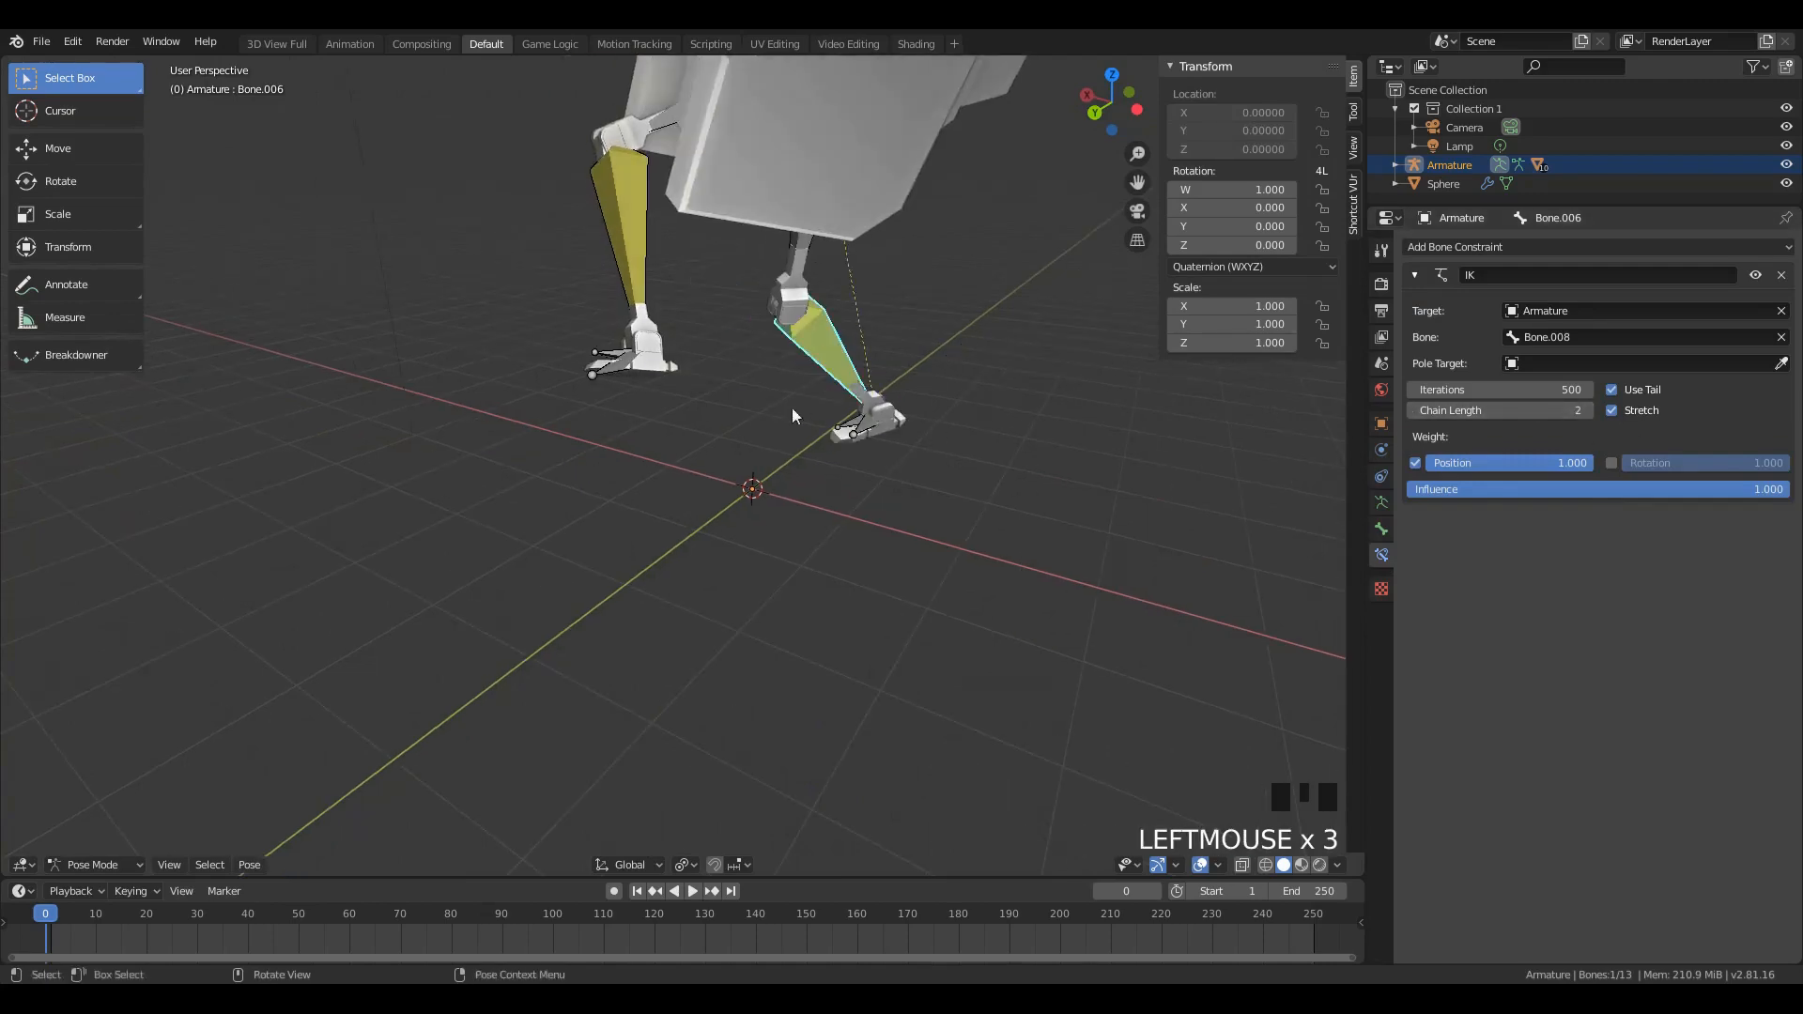
# Step: Set the chain length of the IK constraint on the raised leg's shin bone, Bone.010, to 2
pyautogui.moveTo(791, 408); pyautogui.dragTo(722, 389, button='middle')
pyautogui.click(659, 402)
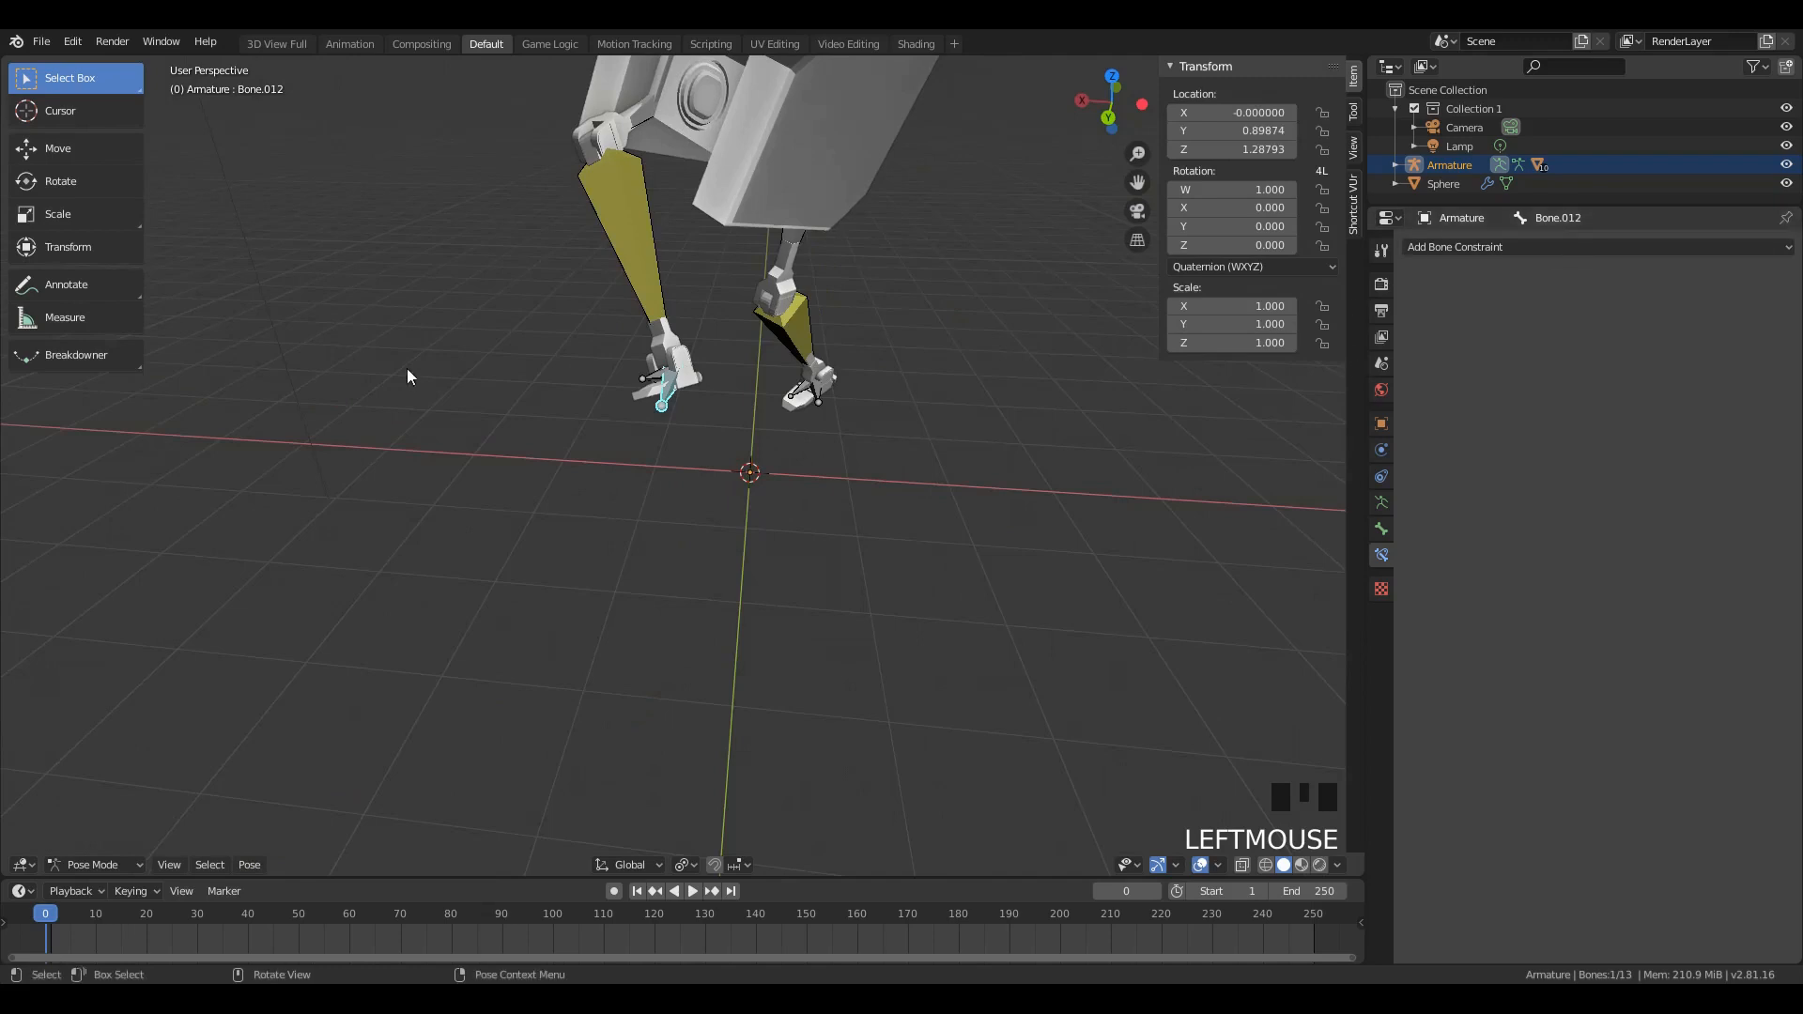
pyautogui.click(618, 238)
pyautogui.scroll(-3, 839, 313)
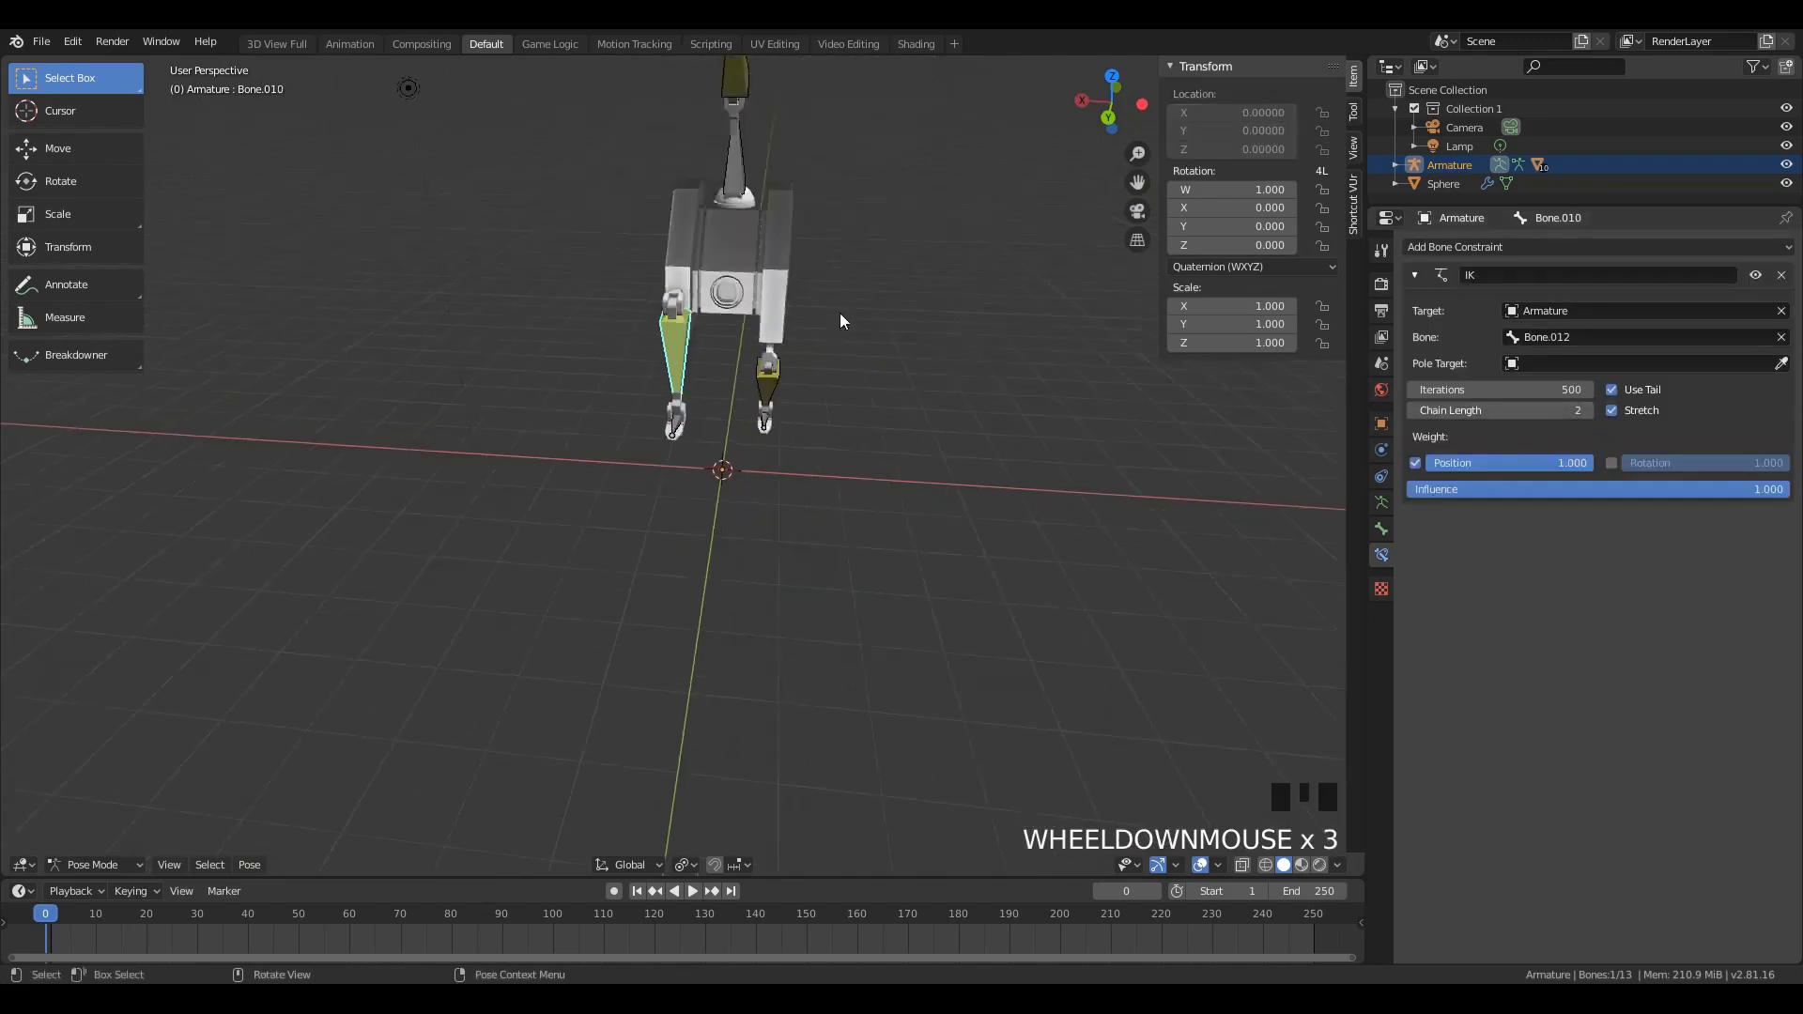
# Step: Adjust the chain length of the IK constraint on the upper neck bone
pyautogui.moveTo(839, 313); pyautogui.dragTo(695, 132, button='middle')
pyautogui.click(691, 128)
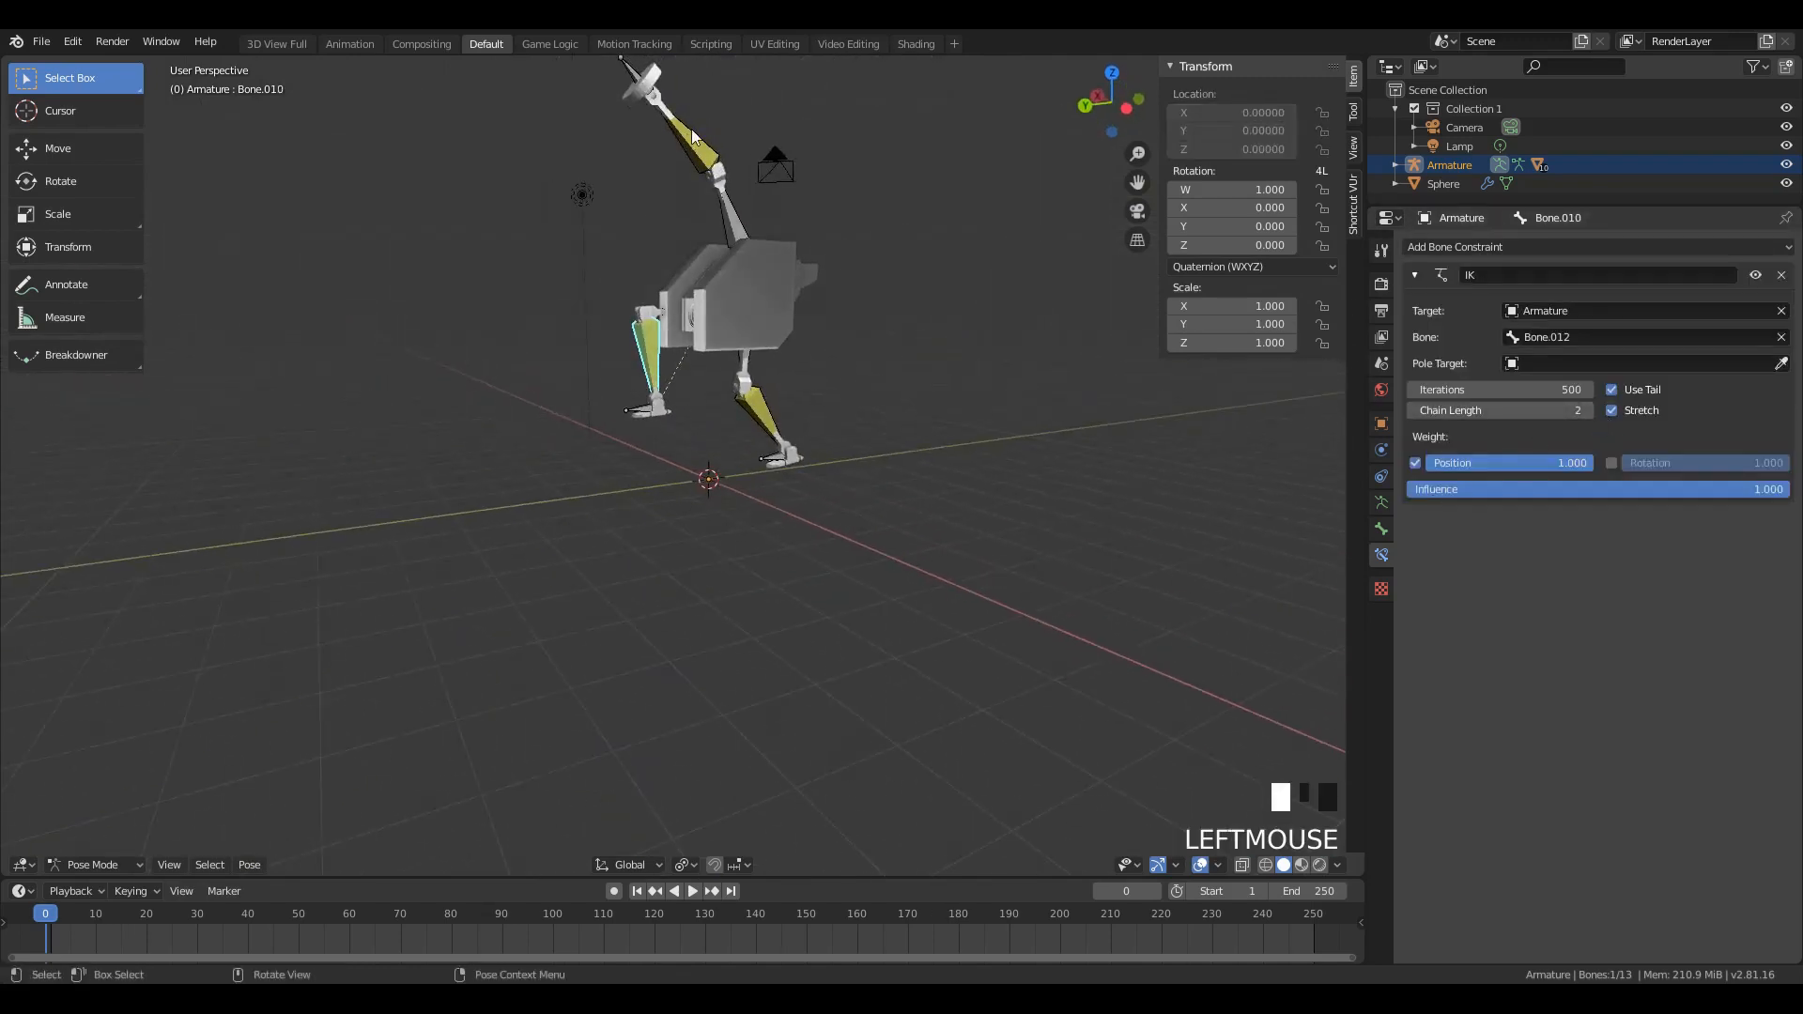
pyautogui.click(1586, 412)
pyautogui.click(1586, 413)
pyautogui.click(1586, 412)
# Step: Select the lowest neck bone and set the viewport shading to Wireframe
pyautogui.moveTo(663, 224)
pyautogui.mouseDown(button='middle')
pyautogui.moveTo(848, 273)
pyautogui.moveTo(742, 278)
pyautogui.mouseUp(button='middle')
pyautogui.click(740, 227)
pyautogui.press('z')
pyautogui.press('z')
pyautogui.press('z')
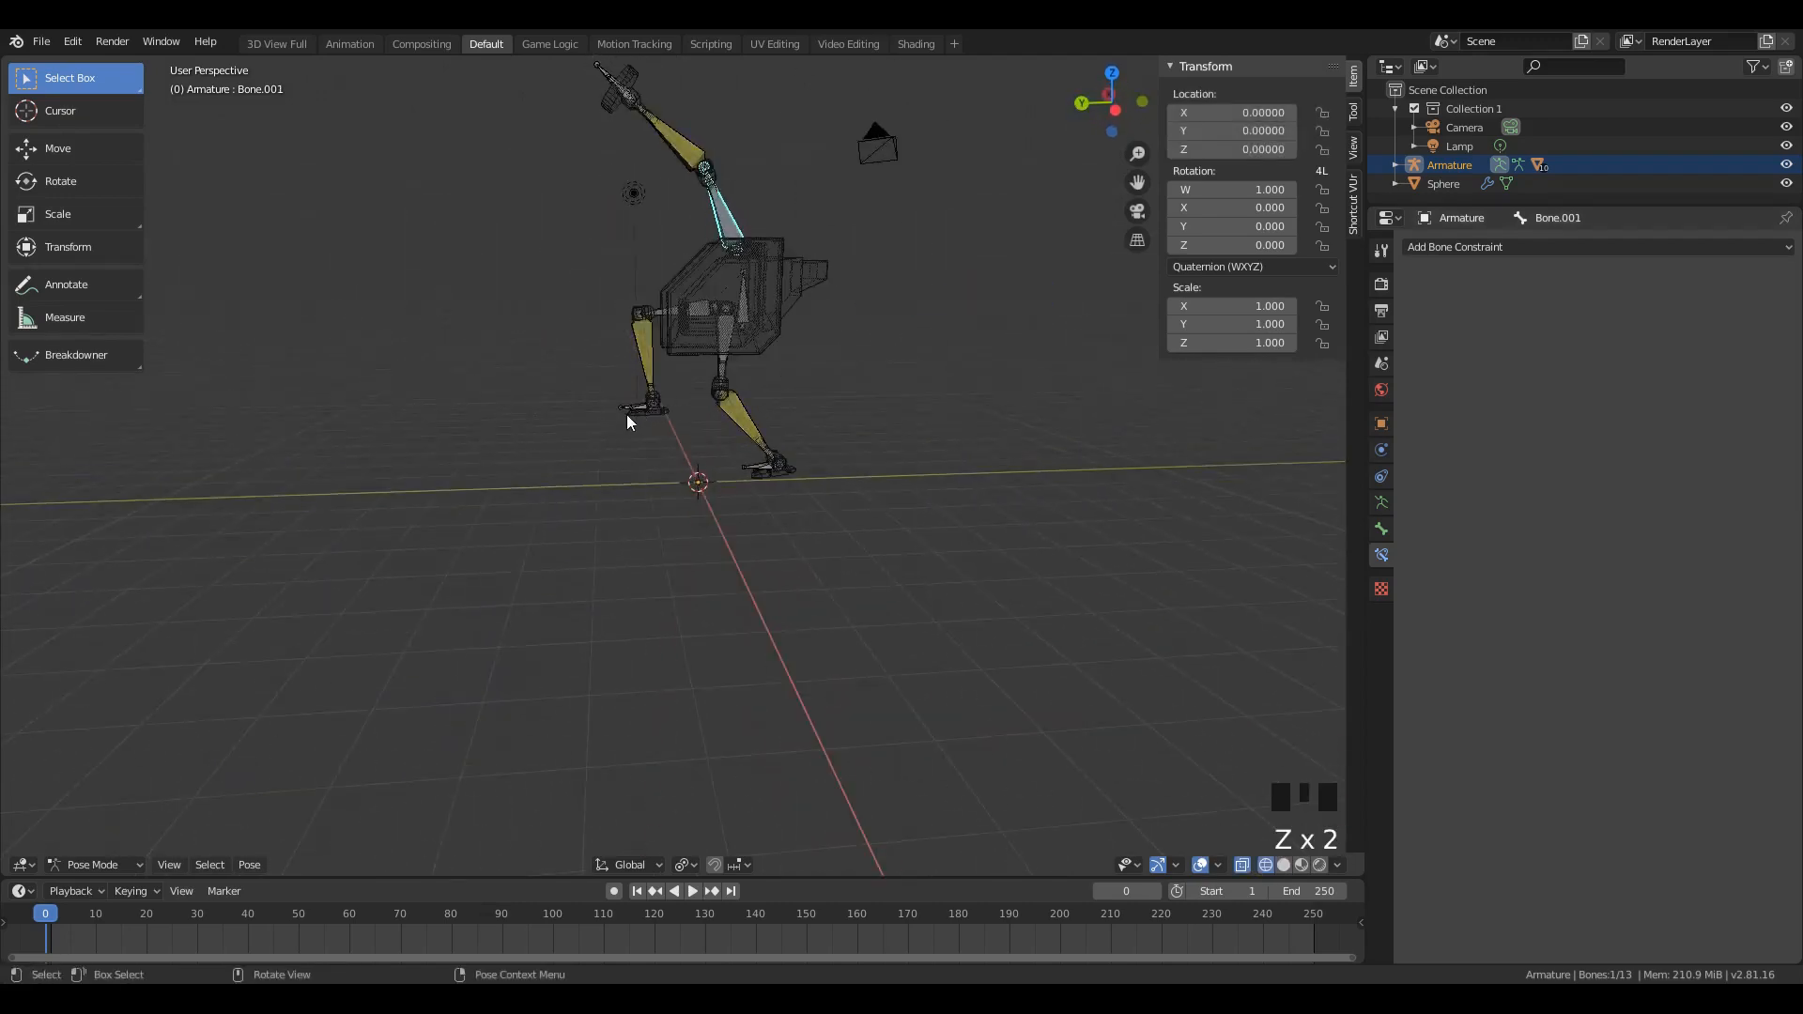
# Step: Lower the raised foot's target bone close to the ground, and move the other foot's target bone closer to it in the right side view
pyautogui.press('g')
pyautogui.press('z')
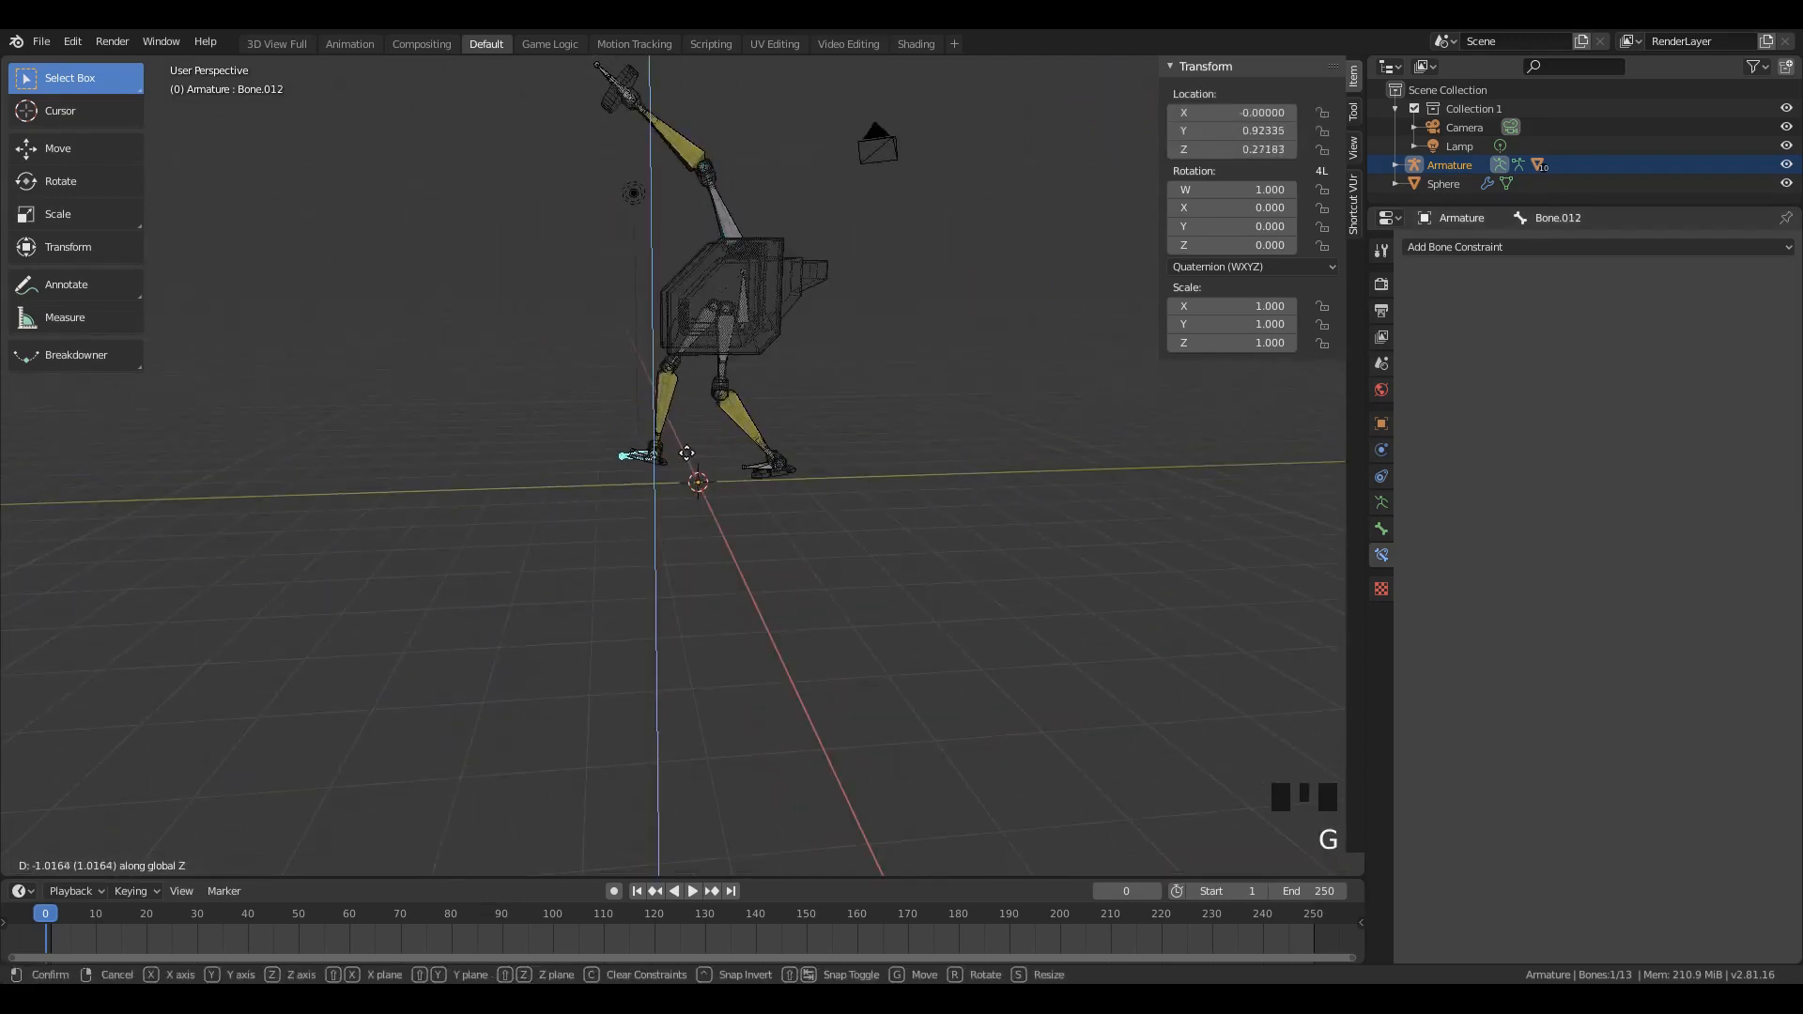
pyautogui.click(740, 437)
pyautogui.press('KP_3')
pyautogui.press('g')
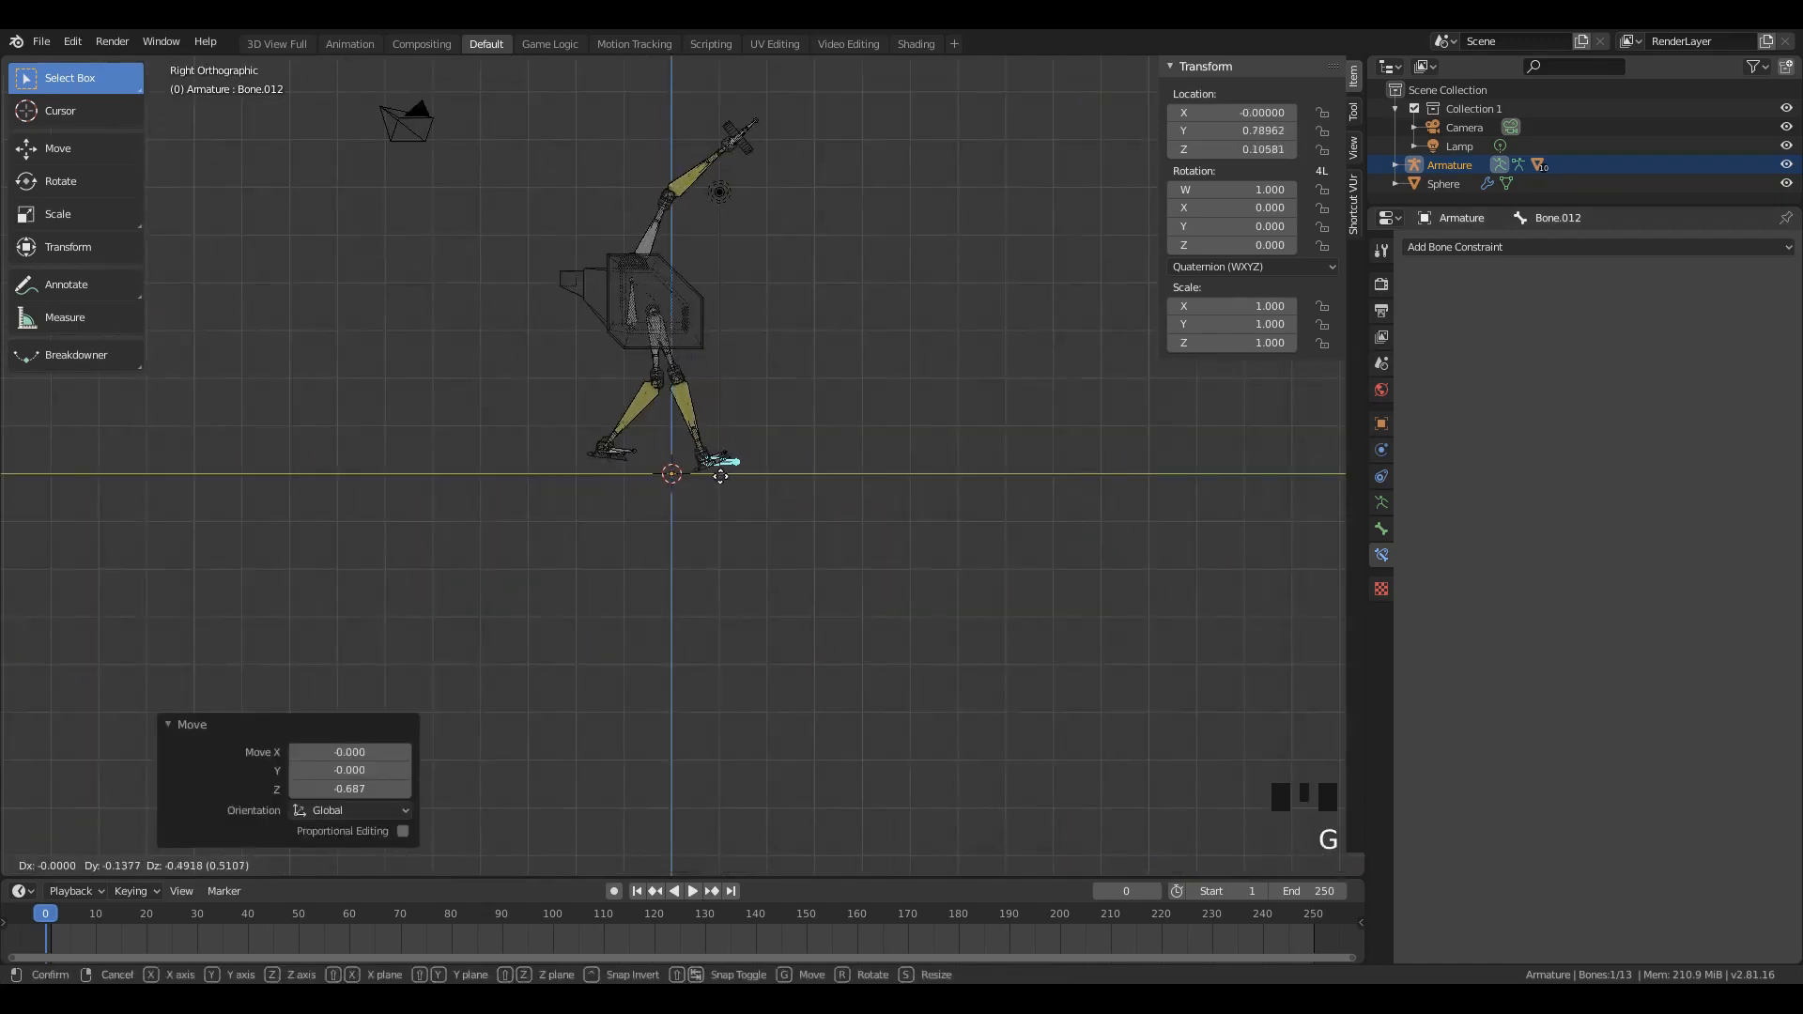
pyautogui.click(700, 470)
pyautogui.click(632, 460)
pyautogui.press('g')
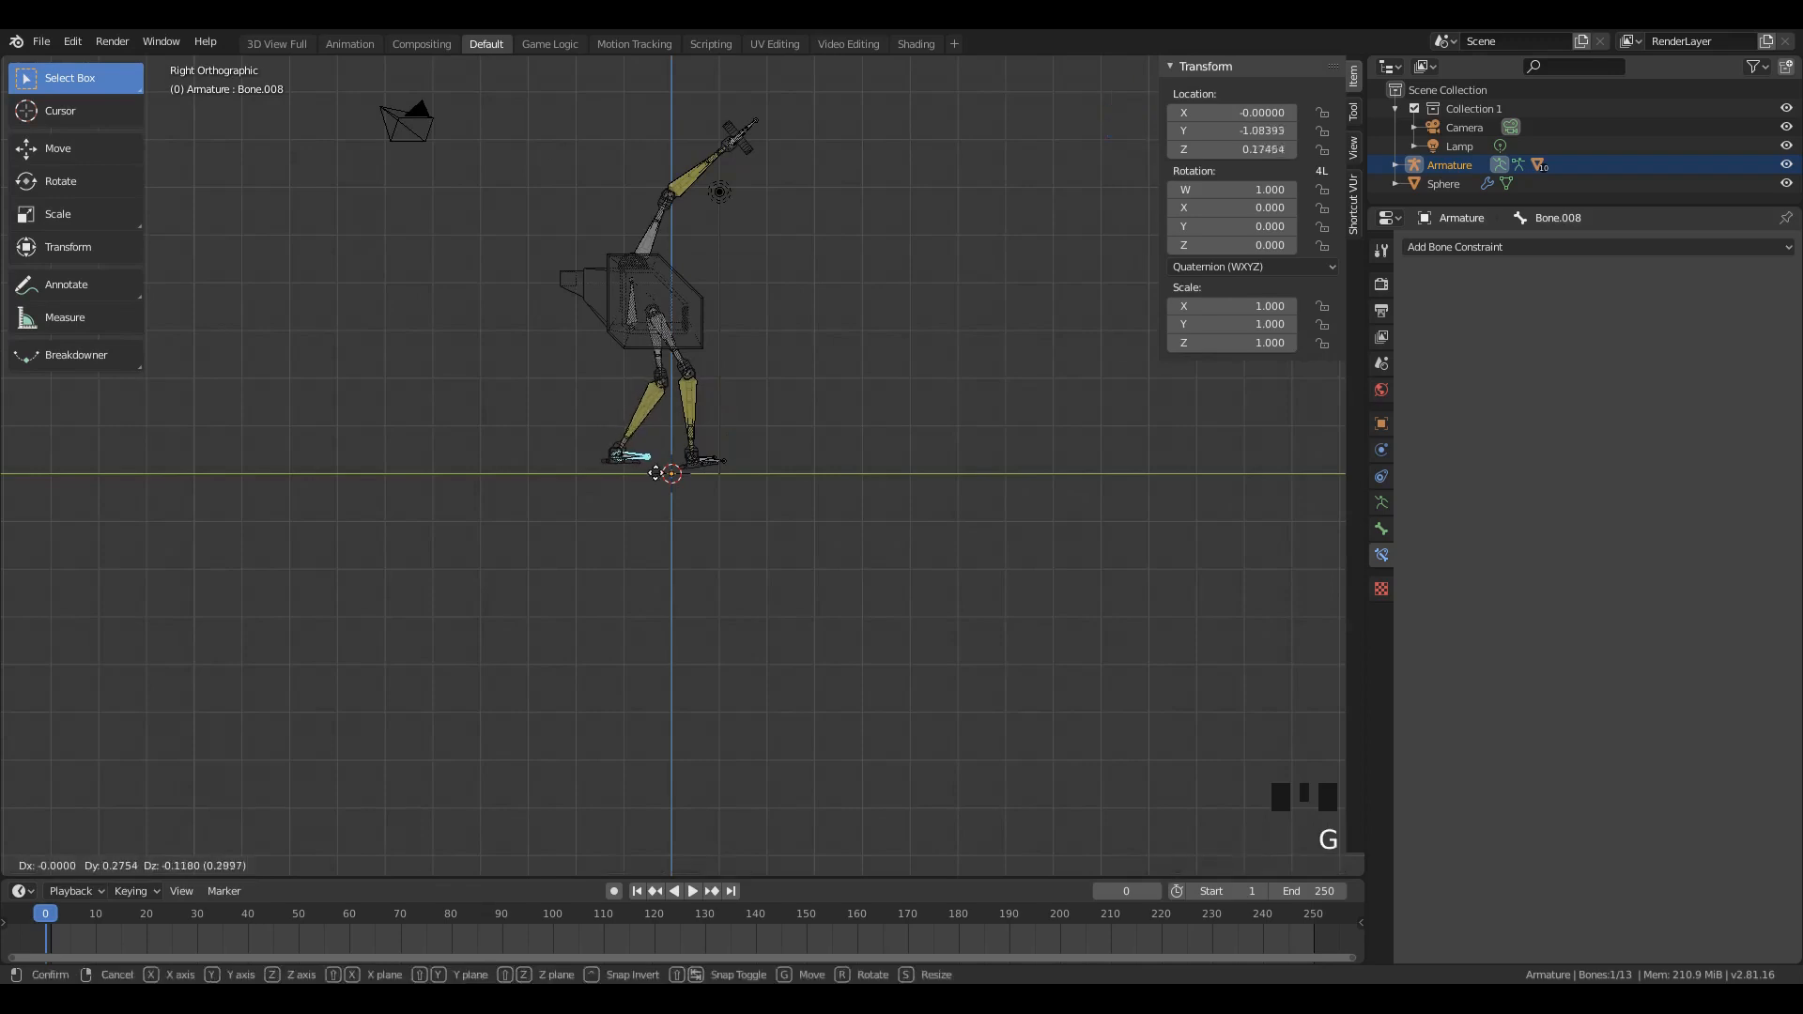
pyautogui.click(666, 487)
# Step: Try moving the body bone down and along negative Y to test how the legs and neck respond
pyautogui.click(654, 321)
pyautogui.press('g')
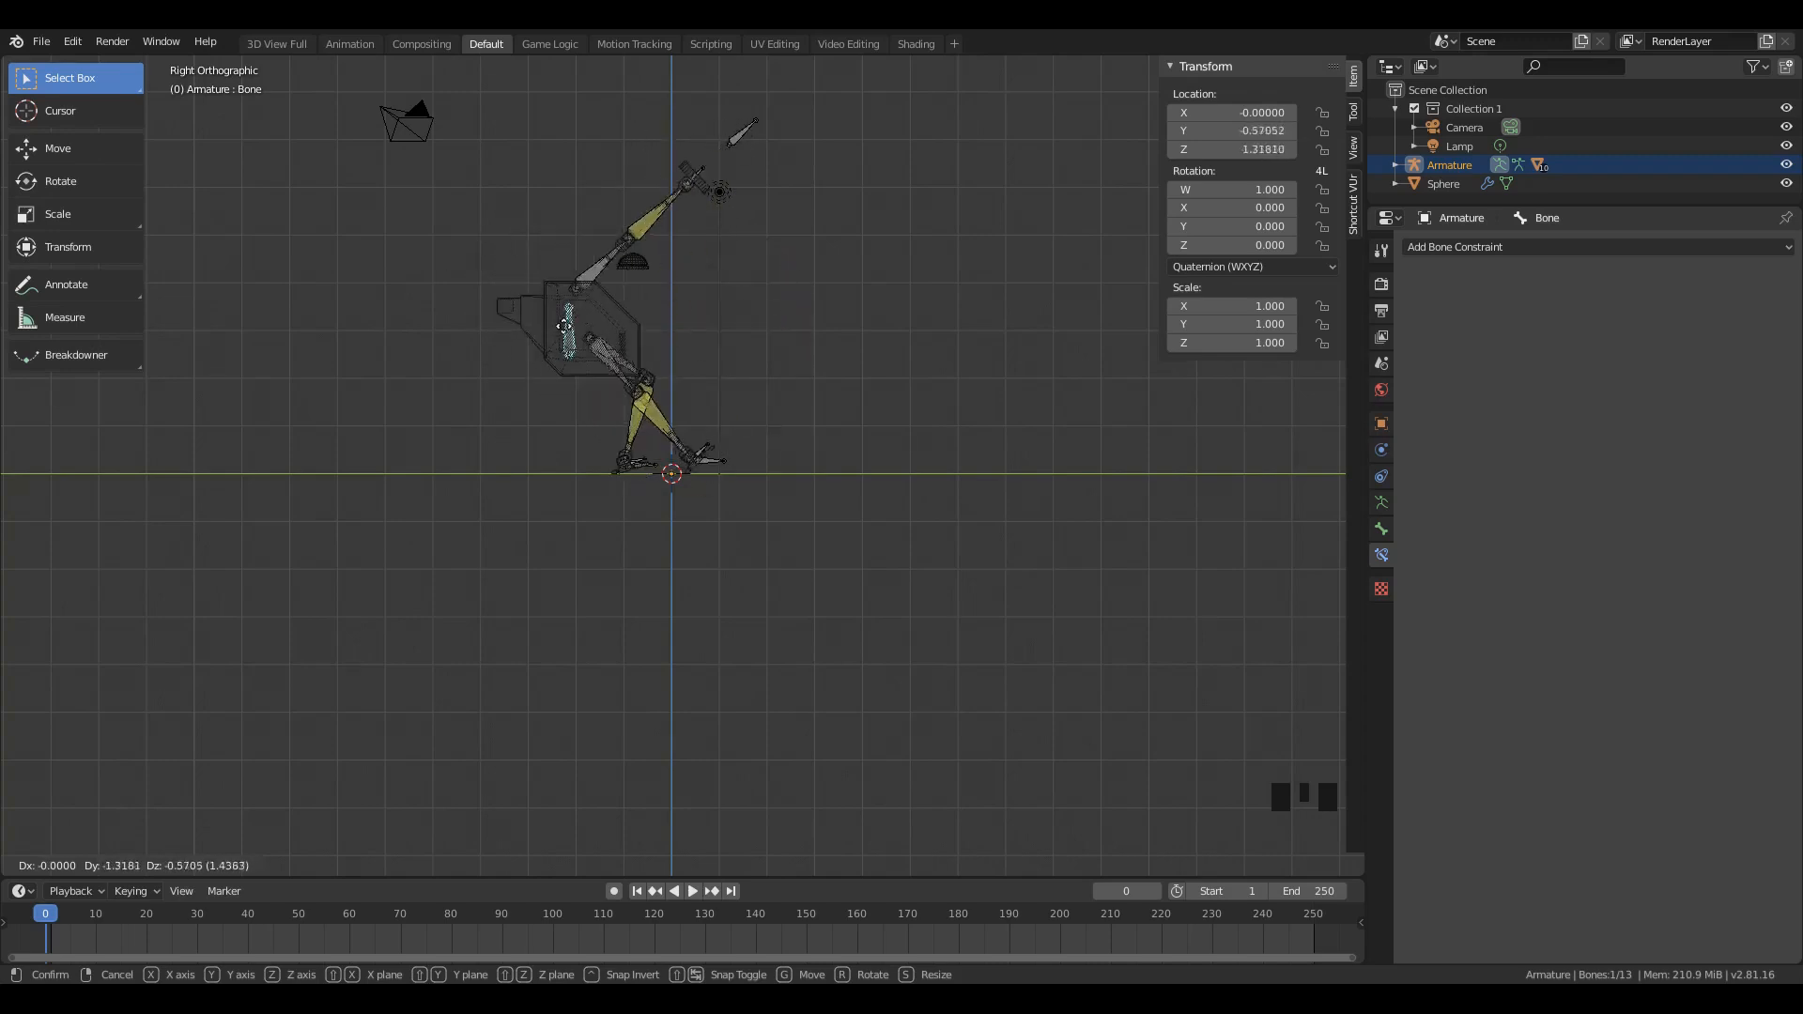
pyautogui.press('Escape')
# Step: Set the viewport shading to Solid, then select and frame the dome mesh at the base of the neck
pyautogui.scroll(5, 629, 268)
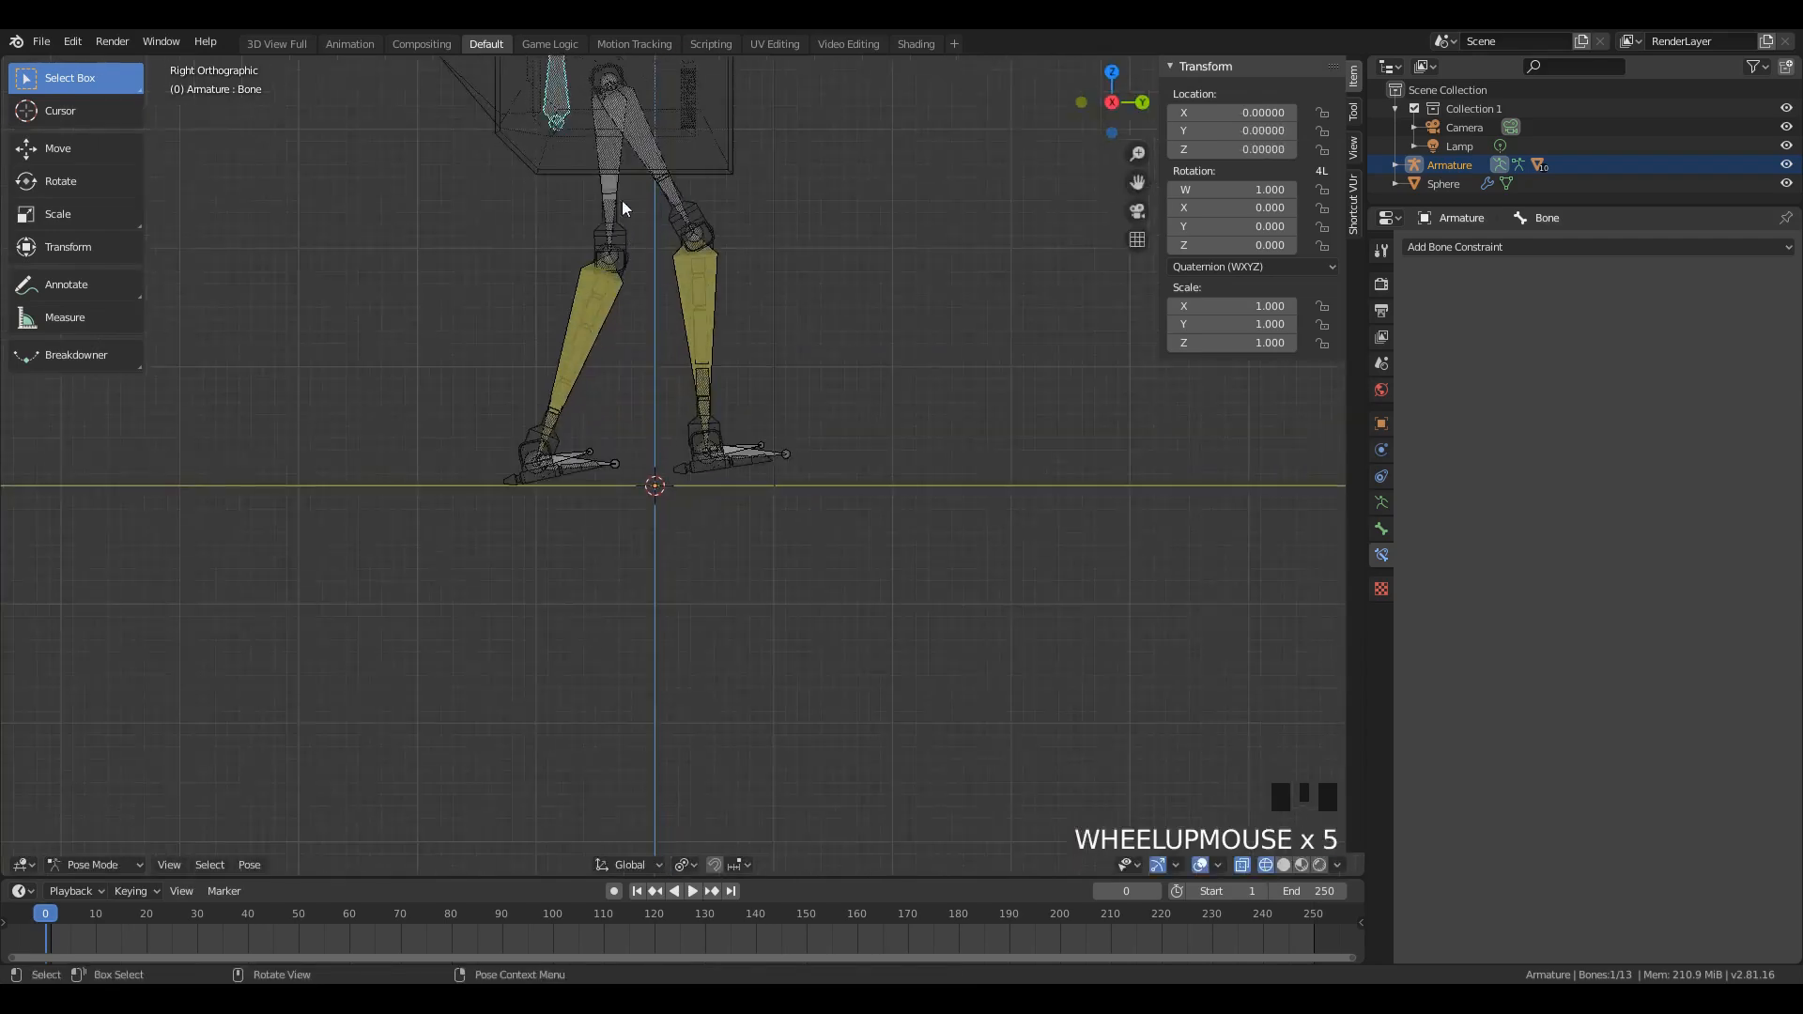
pyautogui.moveTo(622, 200); pyautogui.dragTo(661, 291, button='middle')
pyautogui.scroll(-4, 603, 282)
pyautogui.click(583, 279)
pyautogui.click(580, 296)
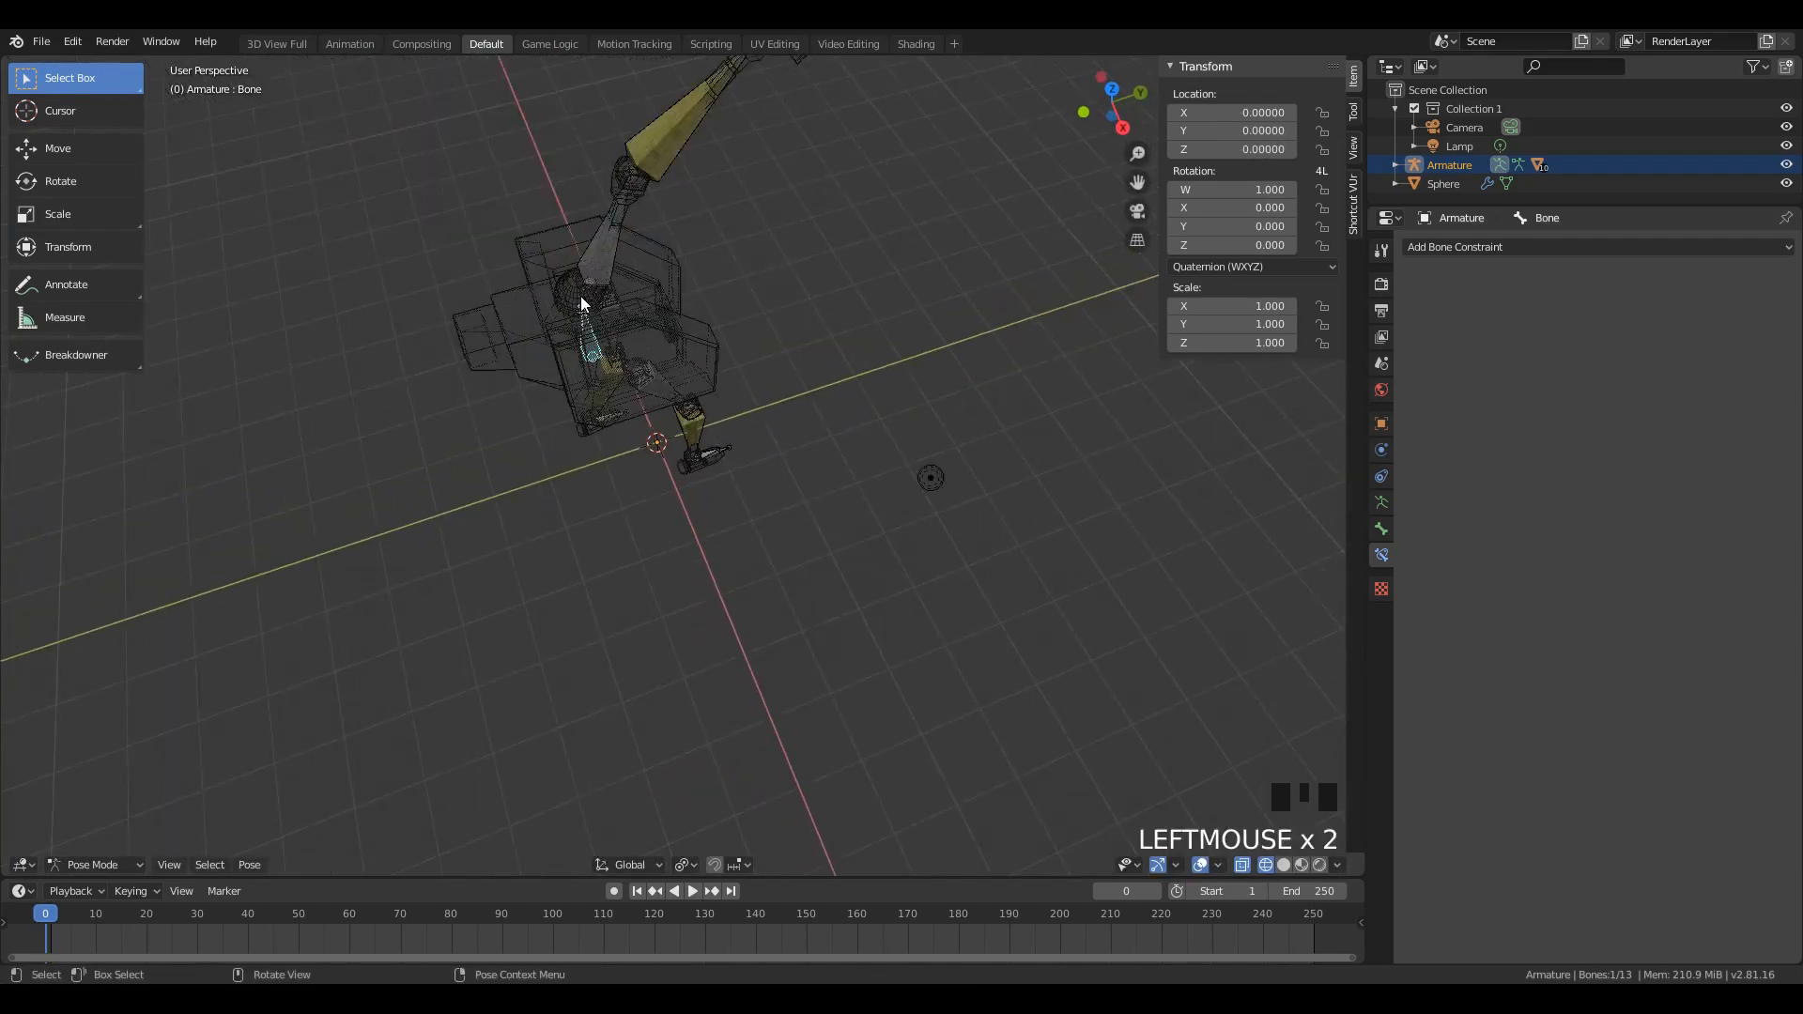
pyautogui.press('z')
pyautogui.click(582, 289)
pyautogui.moveTo(609, 313); pyautogui.dragTo(566, 410, button='middle')
pyautogui.press('KP_Decimal')
pyautogui.scroll(-2, 792, 627)
# Step: Parent the neck-base dome to the body mesh using the Object option, with the body as the active object
pyautogui.keyDown('shift'); pyautogui.click(798, 628); pyautogui.keyUp('shift')
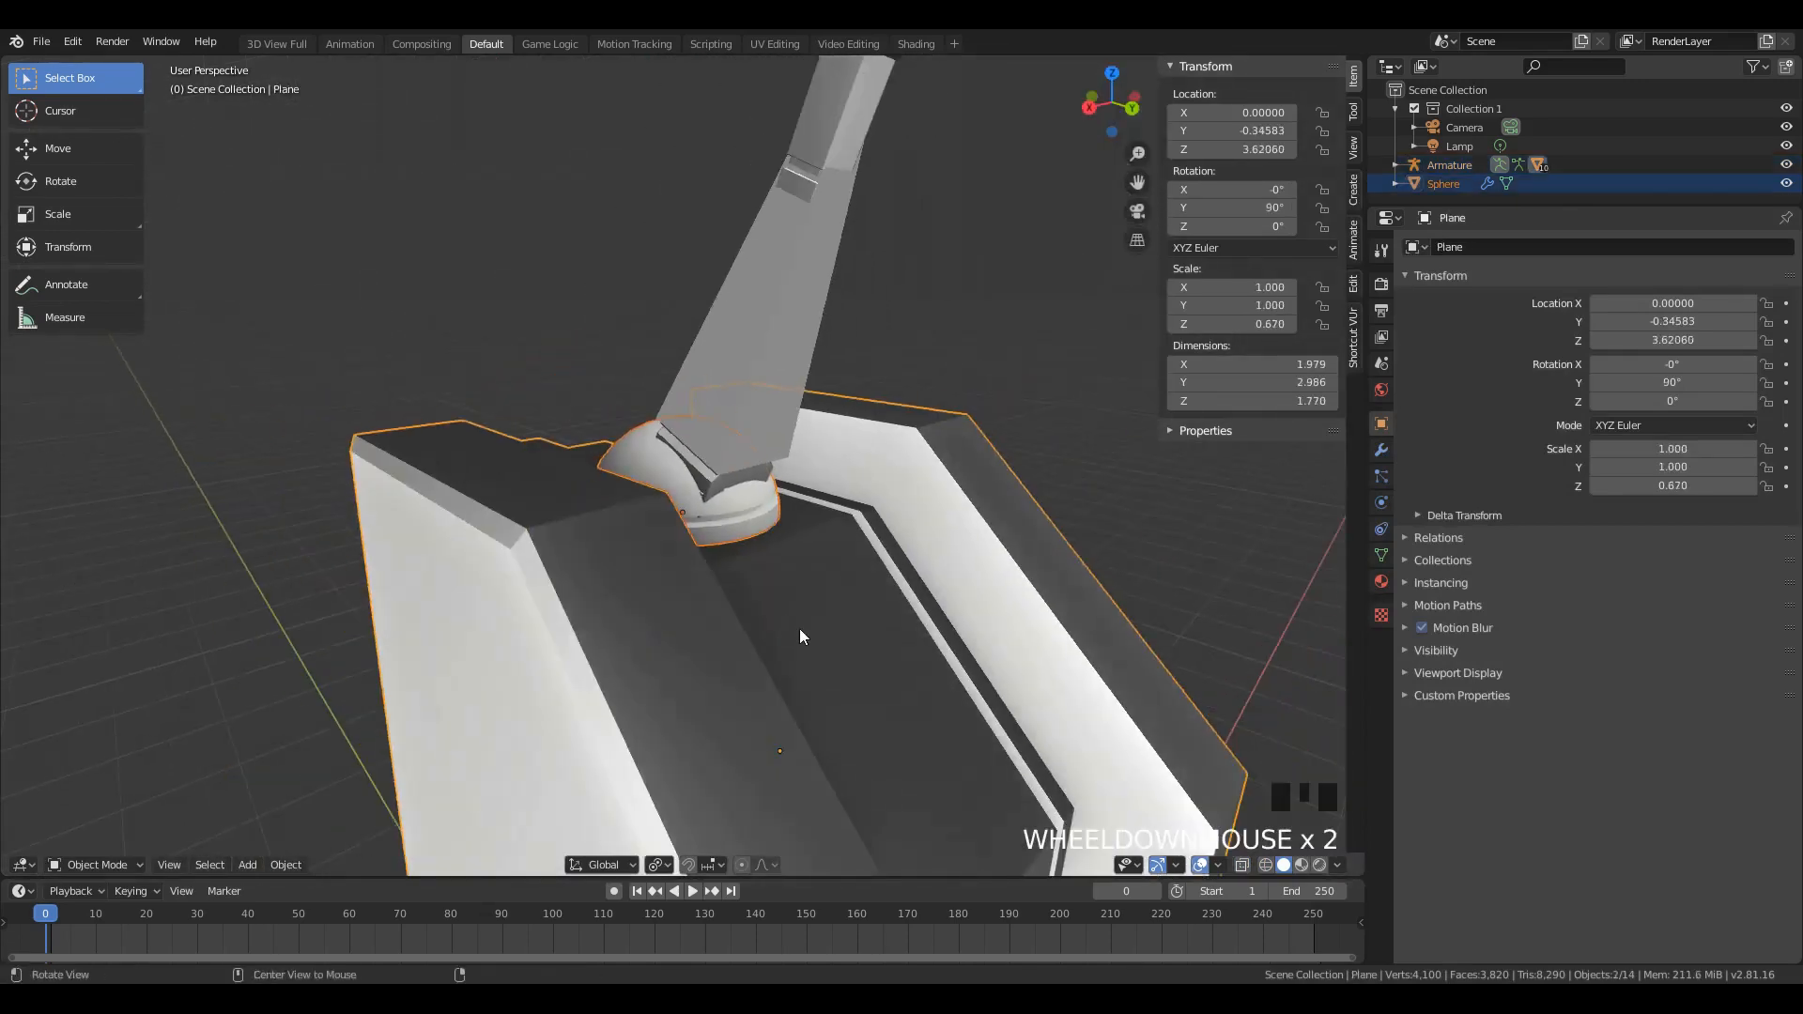
pyautogui.moveTo(799, 628); pyautogui.dragTo(684, 629, button='middle')
pyautogui.scroll(-4, 679, 629)
pyautogui.press('g')
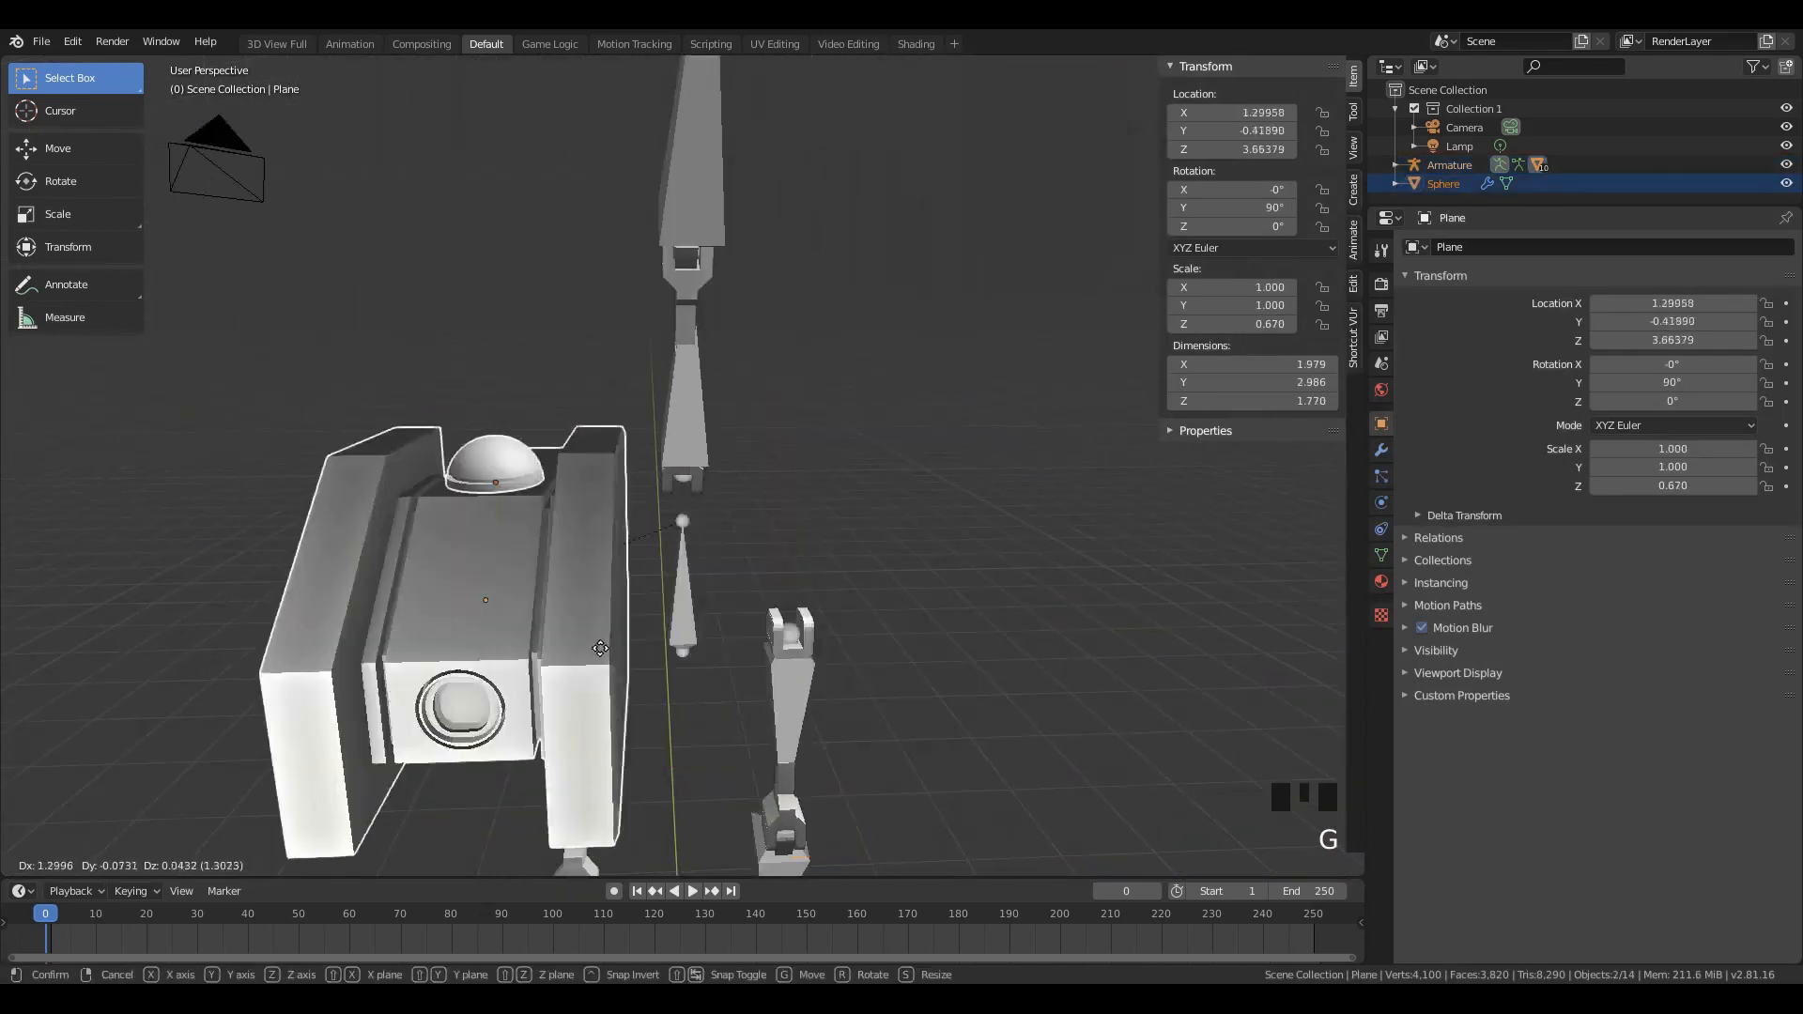
pyautogui.rightClick(800, 645)
pyautogui.hotkey('ctrl', 'p')
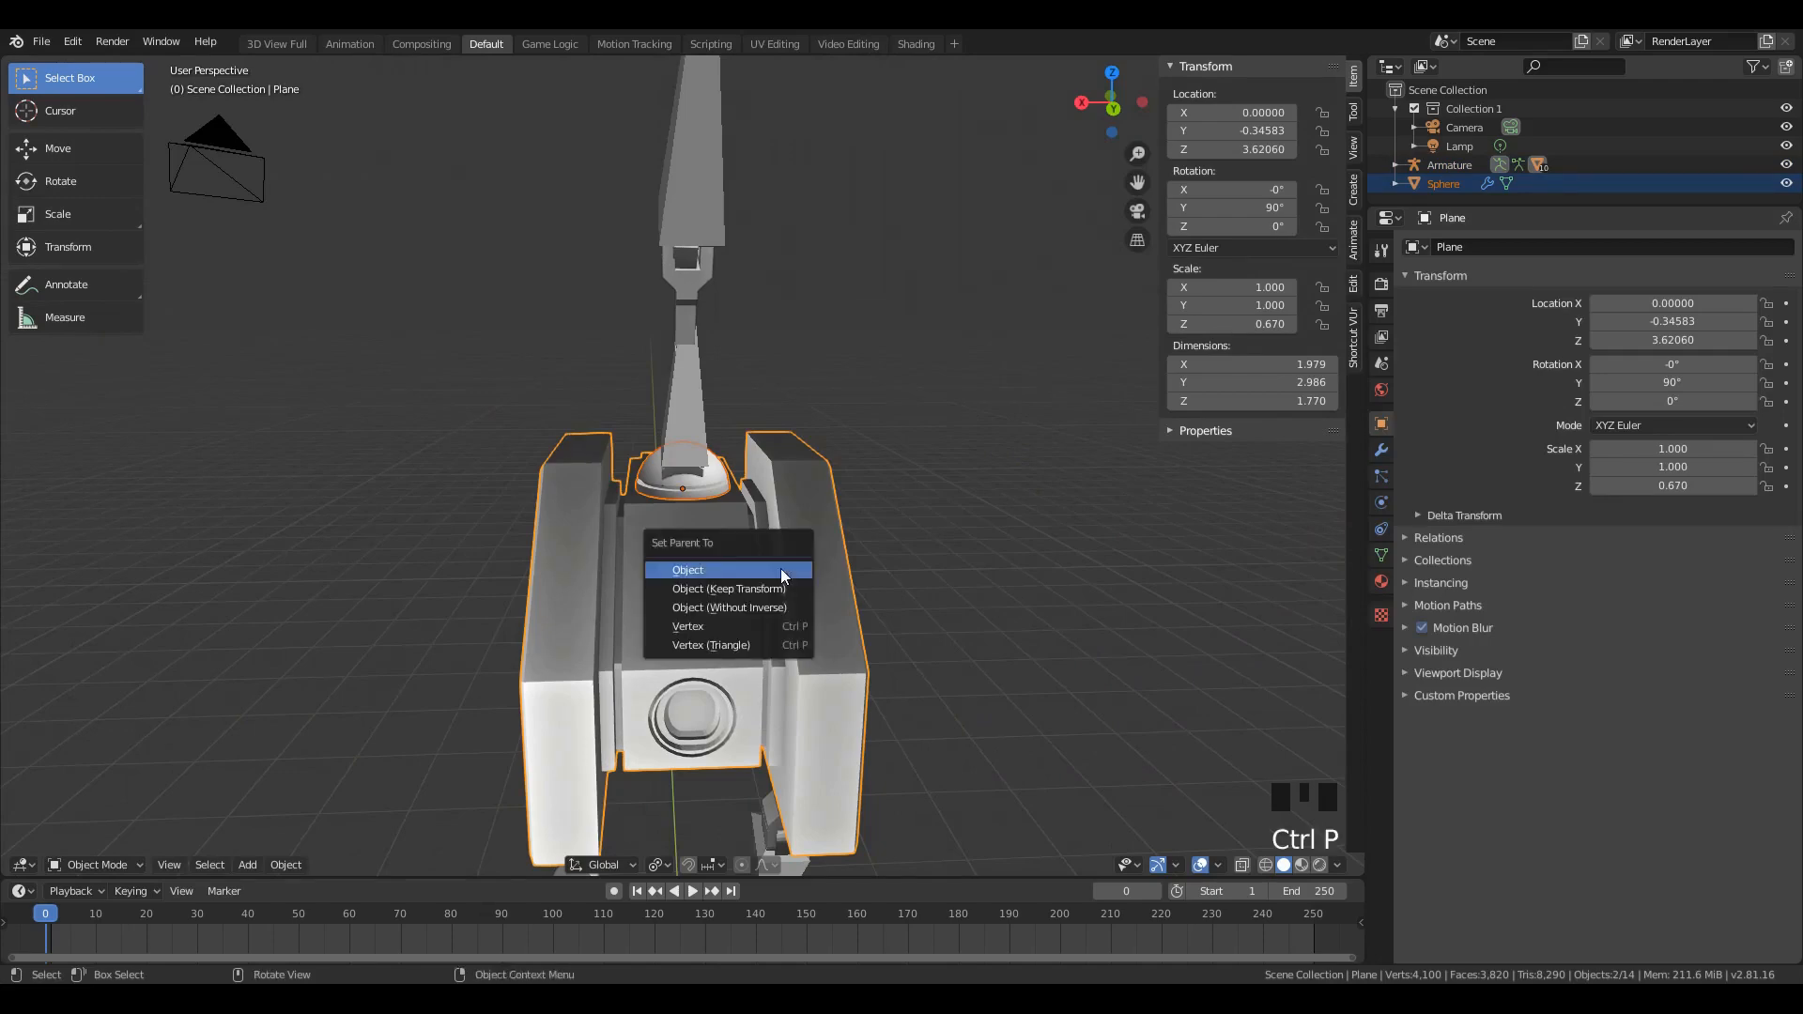
pyautogui.click(780, 569)
# Step: Select only the body mesh, try moving it to check that the dome follows, and set the viewport shading to Wireframe
pyautogui.click(746, 582)
pyautogui.moveTo(780, 569); pyautogui.dragTo(872, 533, button='middle')
pyautogui.press('g')
pyautogui.rightClick(836, 585)
pyautogui.press('z')
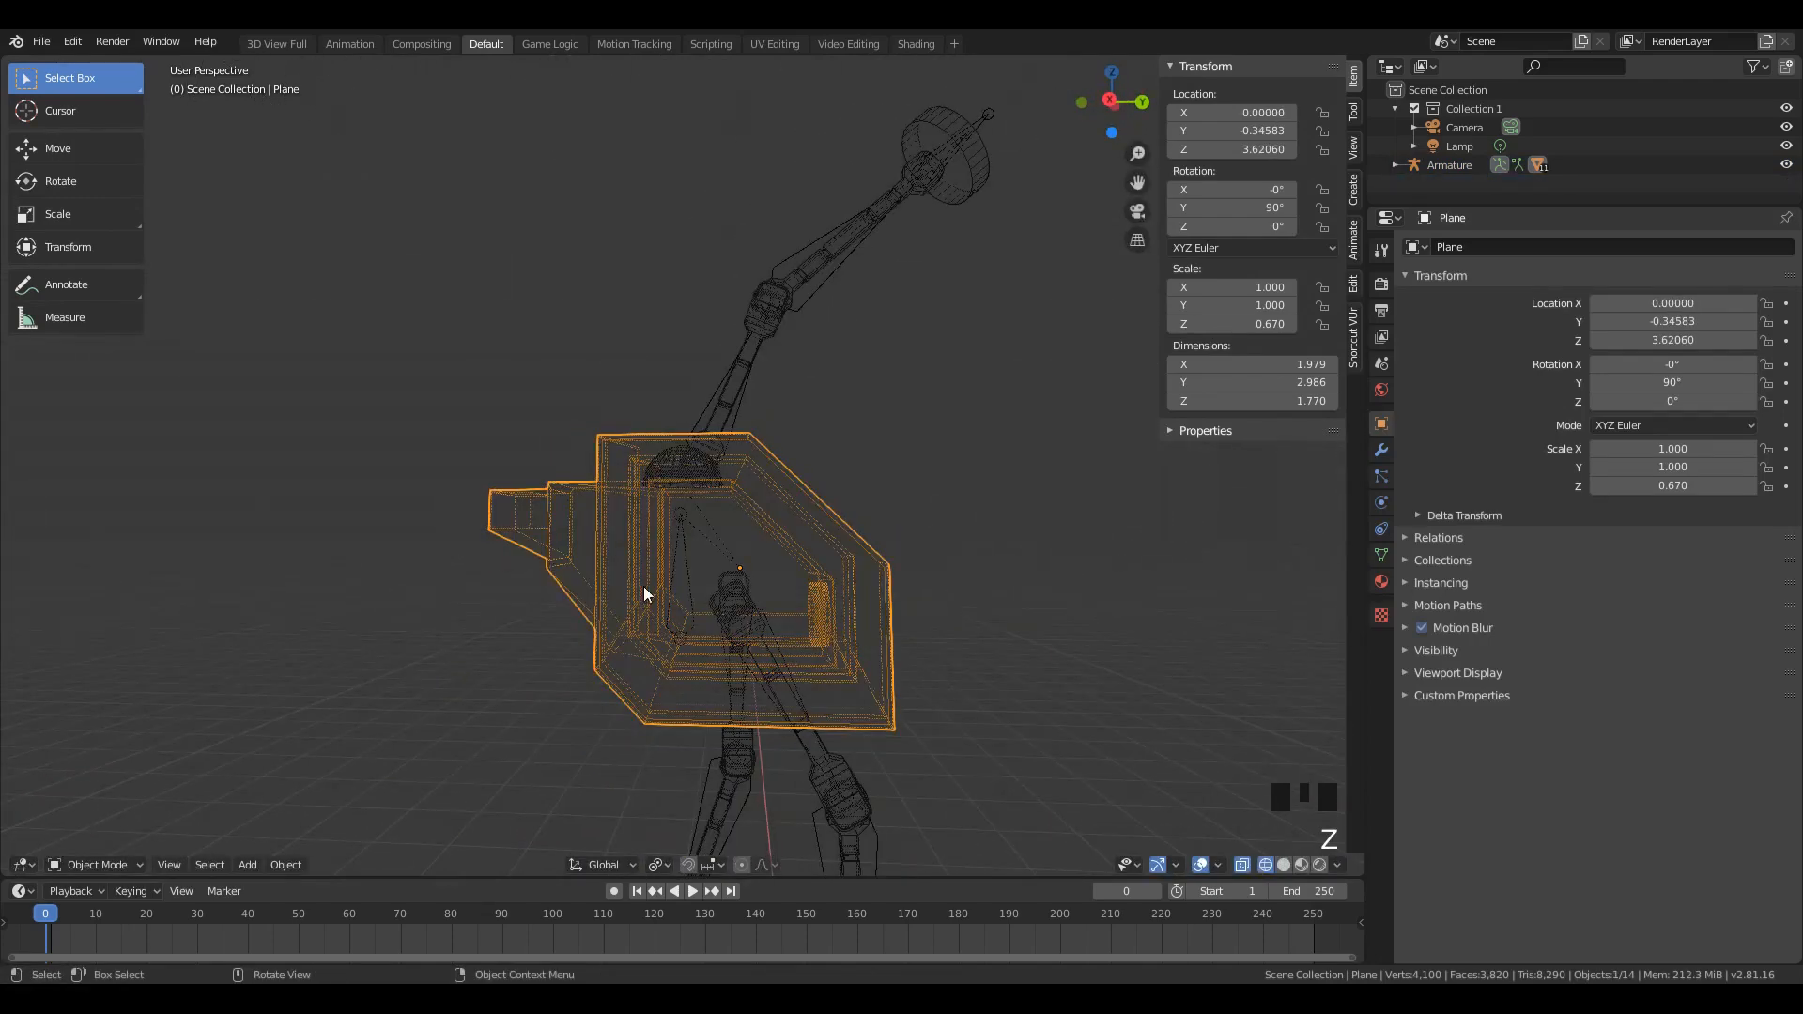
# Step: Try moving the body mesh, then select the armature's body bone in Pose Mode and try moving it along Z
pyautogui.press('g')
pyautogui.rightClick(729, 501)
pyautogui.click(695, 466)
pyautogui.click(712, 556)
pyautogui.click(679, 597)
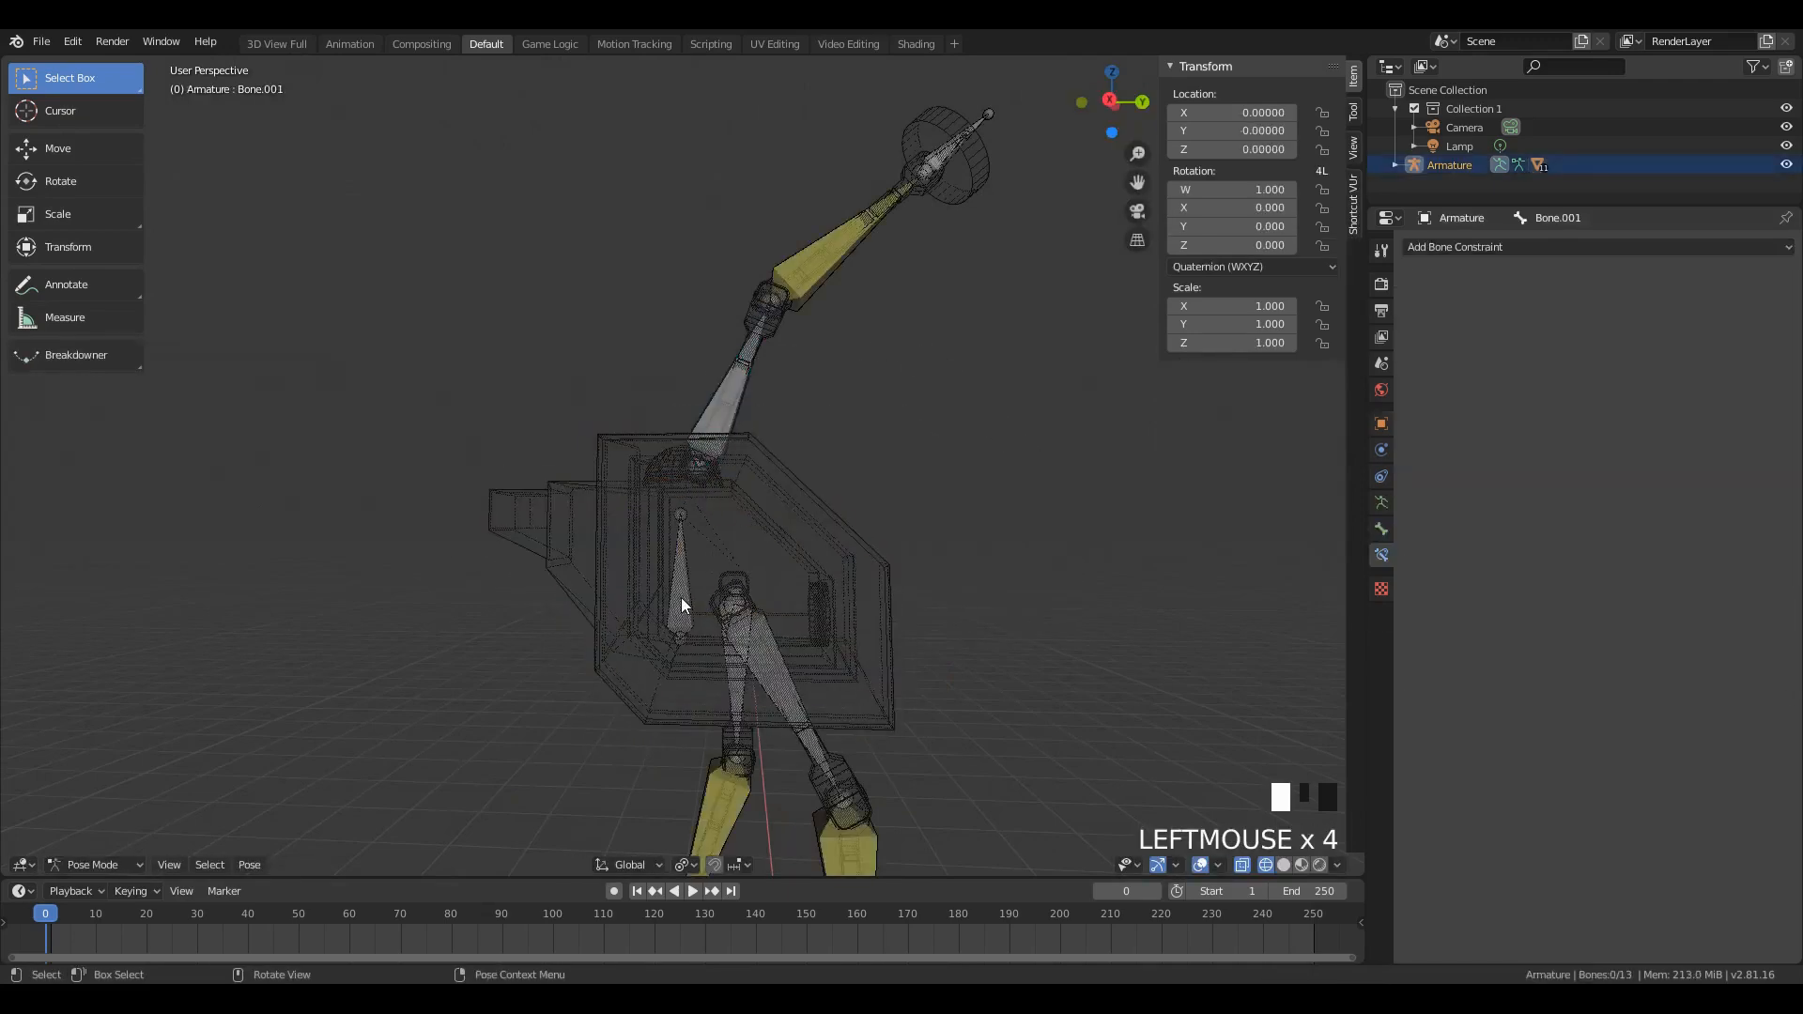
pyautogui.press('g')
pyautogui.rightClick(651, 618)
pyautogui.click(679, 593)
pyautogui.click(696, 607)
pyautogui.press('g')
pyautogui.press('z')
pyautogui.rightClick(736, 615)
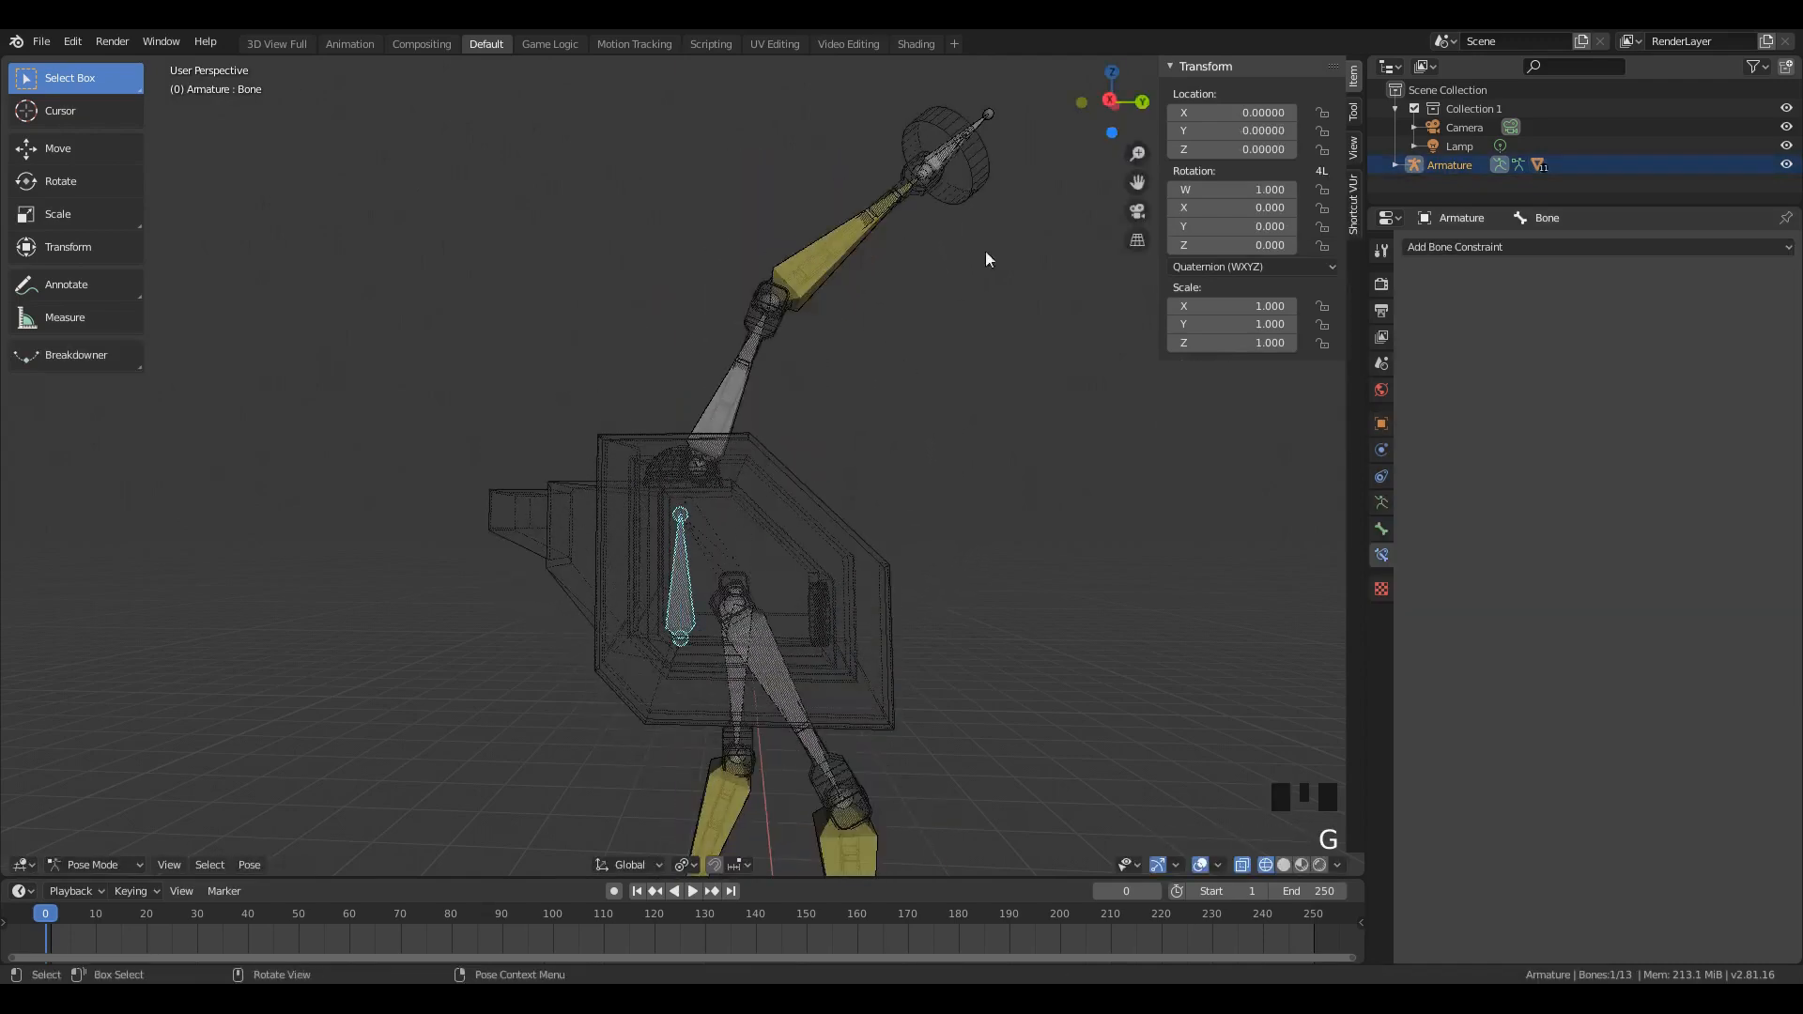
# Step: Lower the neck's inverse kinematics target bone by about 2.29 on Z and shift it about 0.28 along Y
pyautogui.click(972, 124)
pyautogui.press('g')
pyautogui.click(949, 474)
pyautogui.moveTo(948, 474); pyautogui.dragTo(896, 623, button='middle')
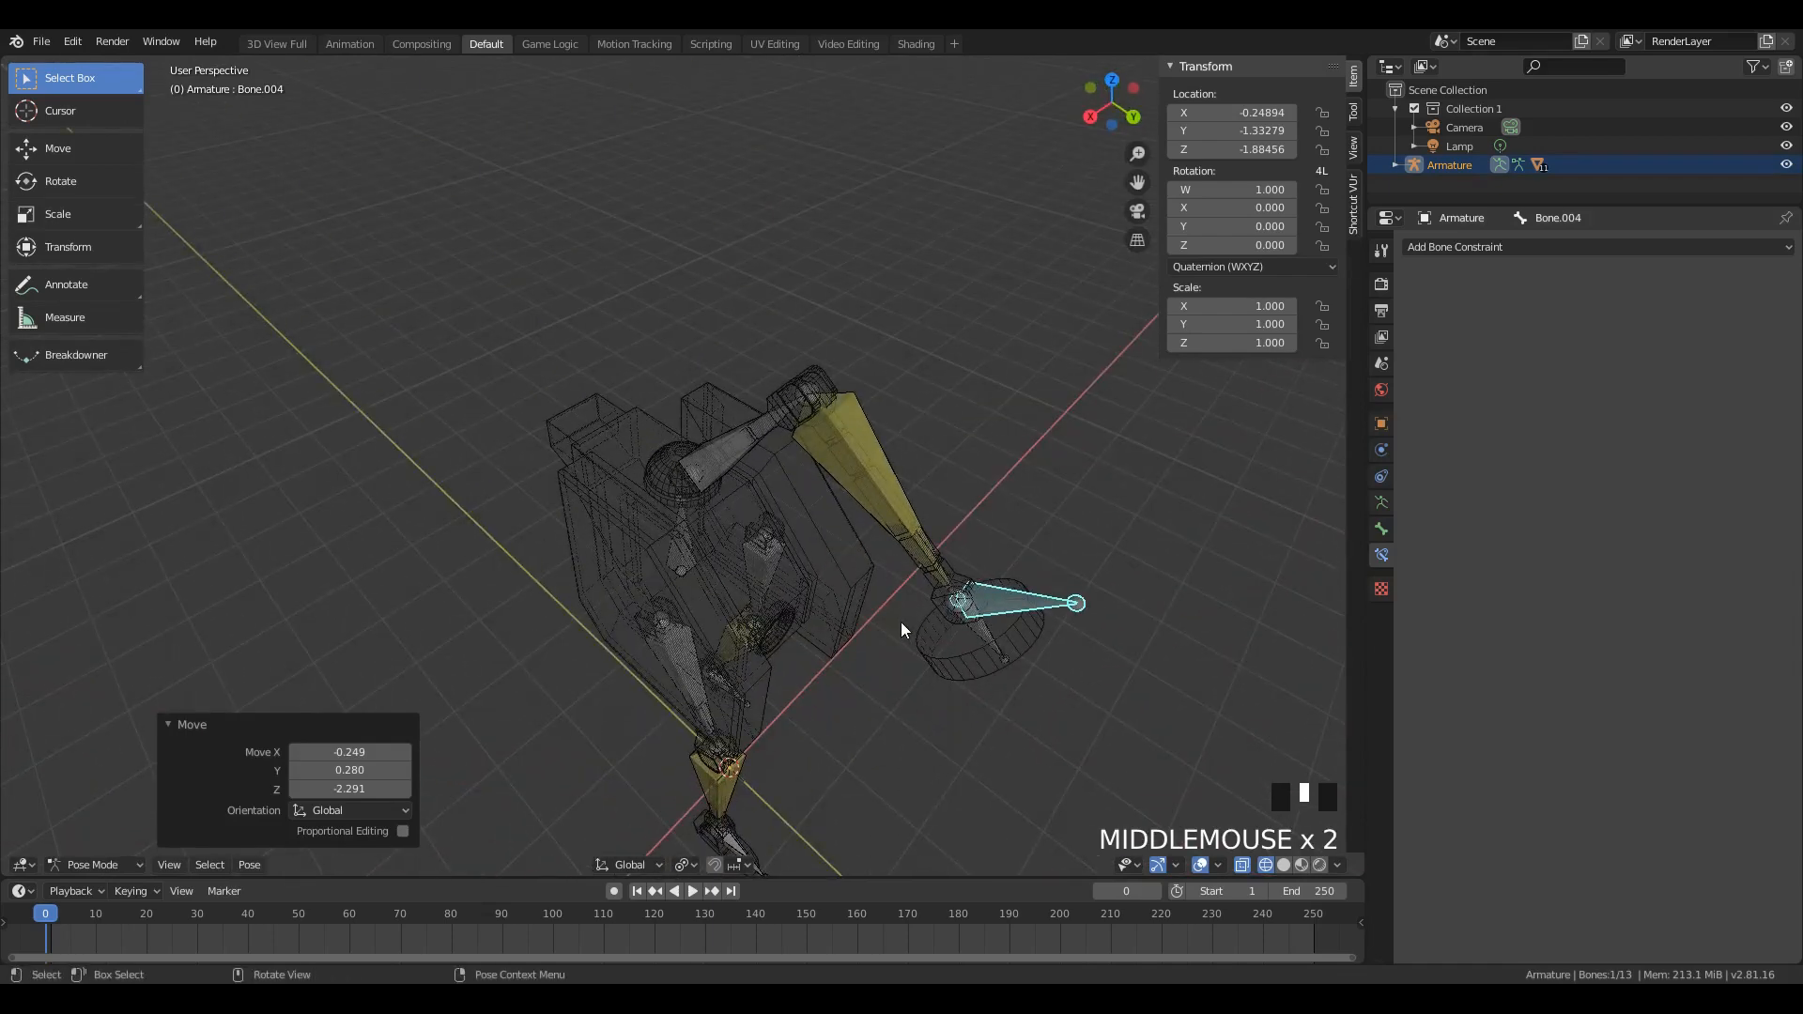
# Step: In top view, slide the neck target bone along X to line the head up with the body's centreline
pyautogui.press('KP_7')
pyautogui.press('g')
pyautogui.press('x')
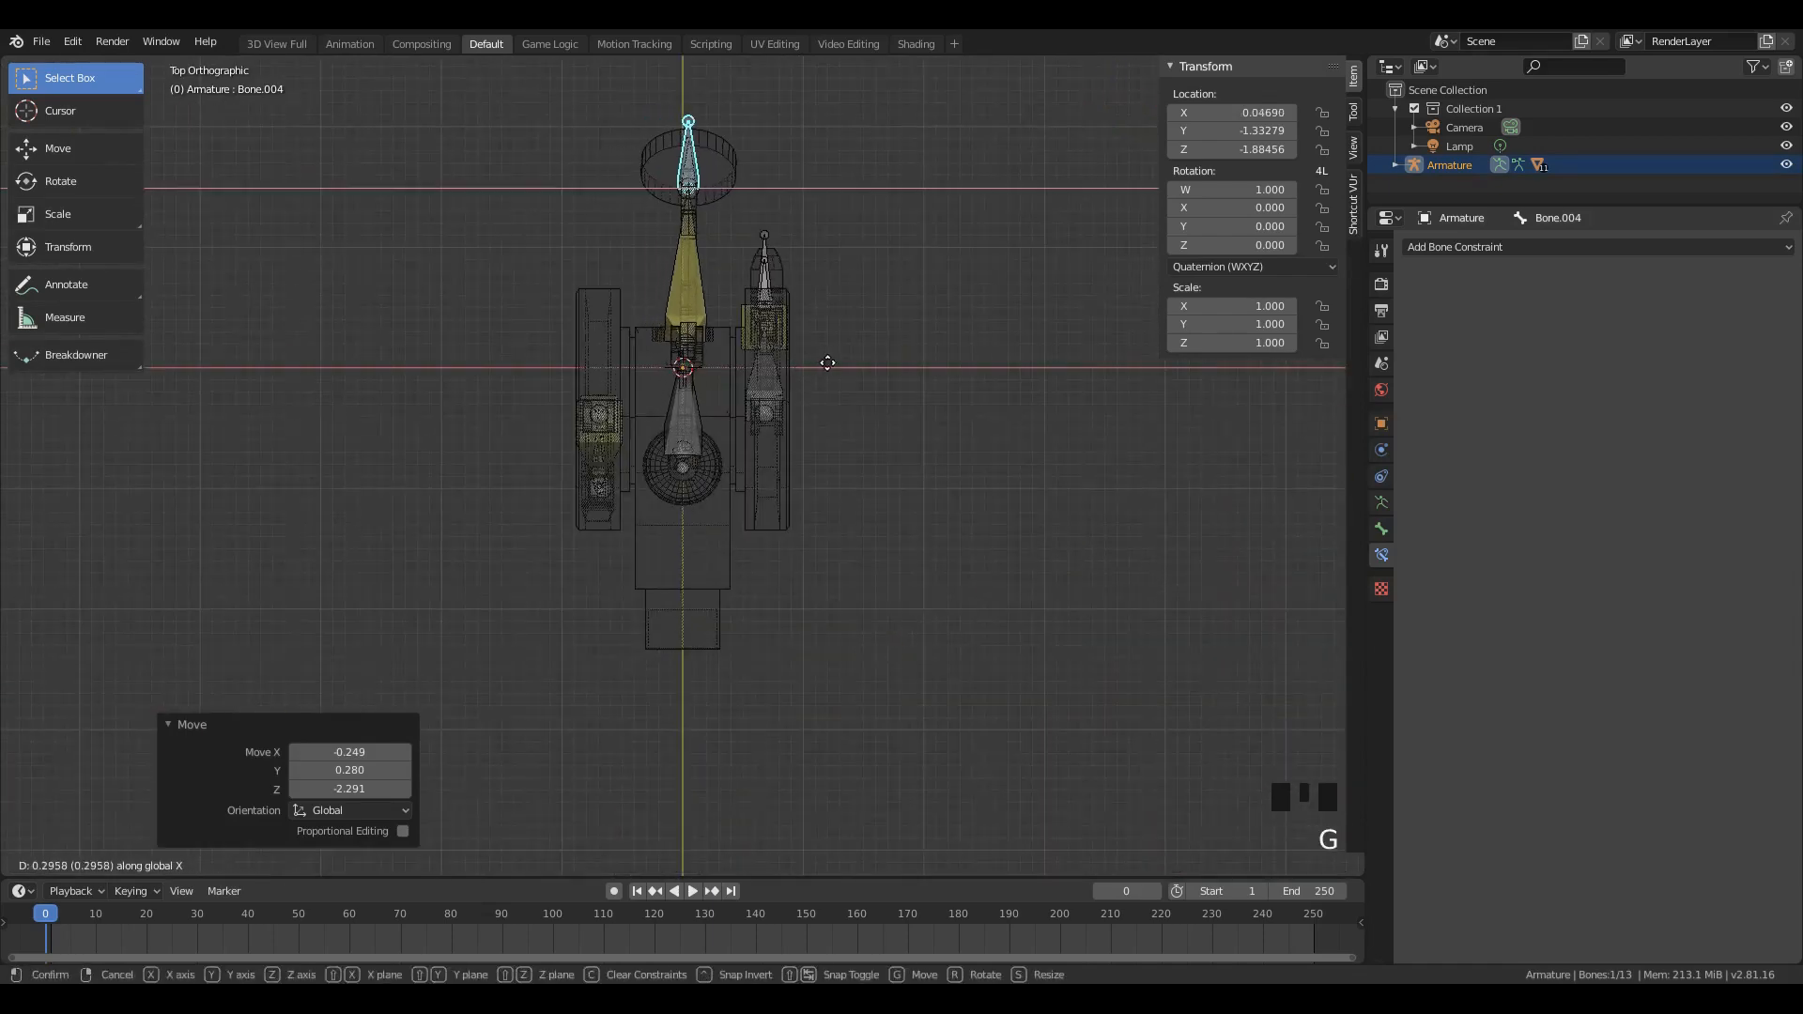
pyautogui.click(831, 380)
pyautogui.moveTo(843, 413); pyautogui.dragTo(795, 275, button='middle')
# Step: Select only the head bone and rotate it about -35.8° in right view so the head disc faces forward
pyautogui.press('a')
pyautogui.press('a')
pyautogui.press('a')
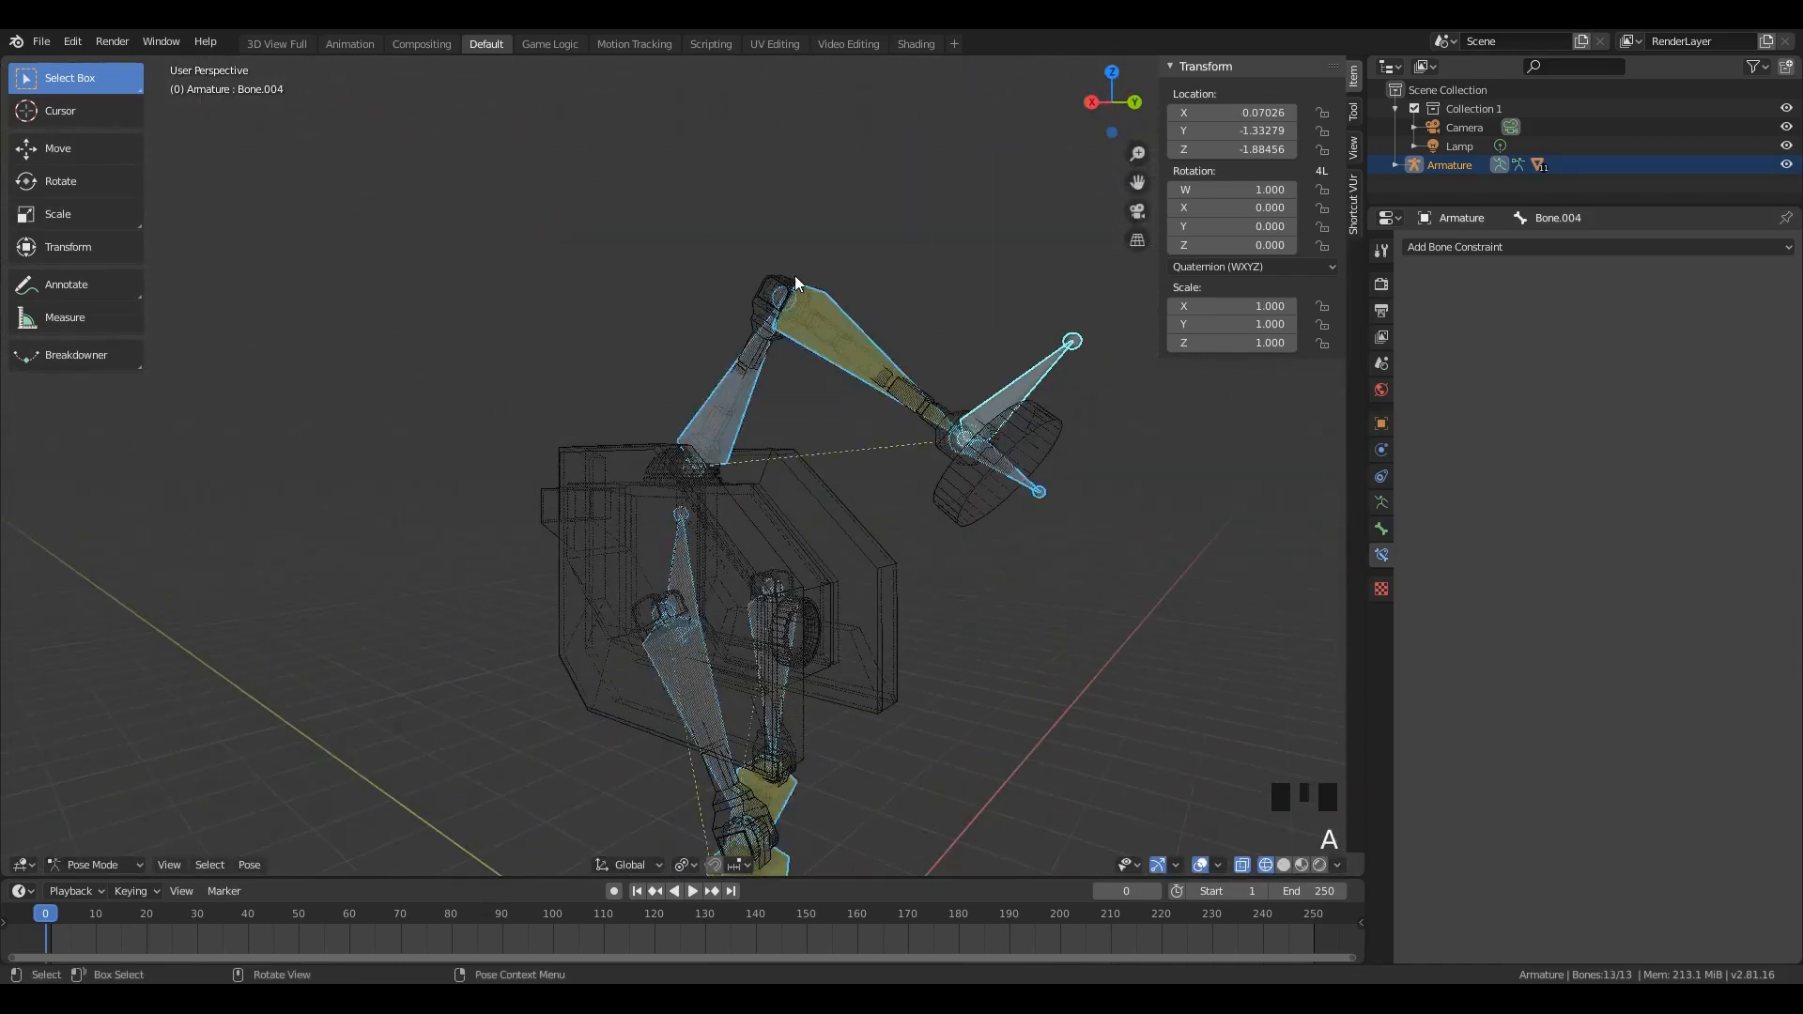
pyautogui.click(1016, 472)
pyautogui.press('KP_3')
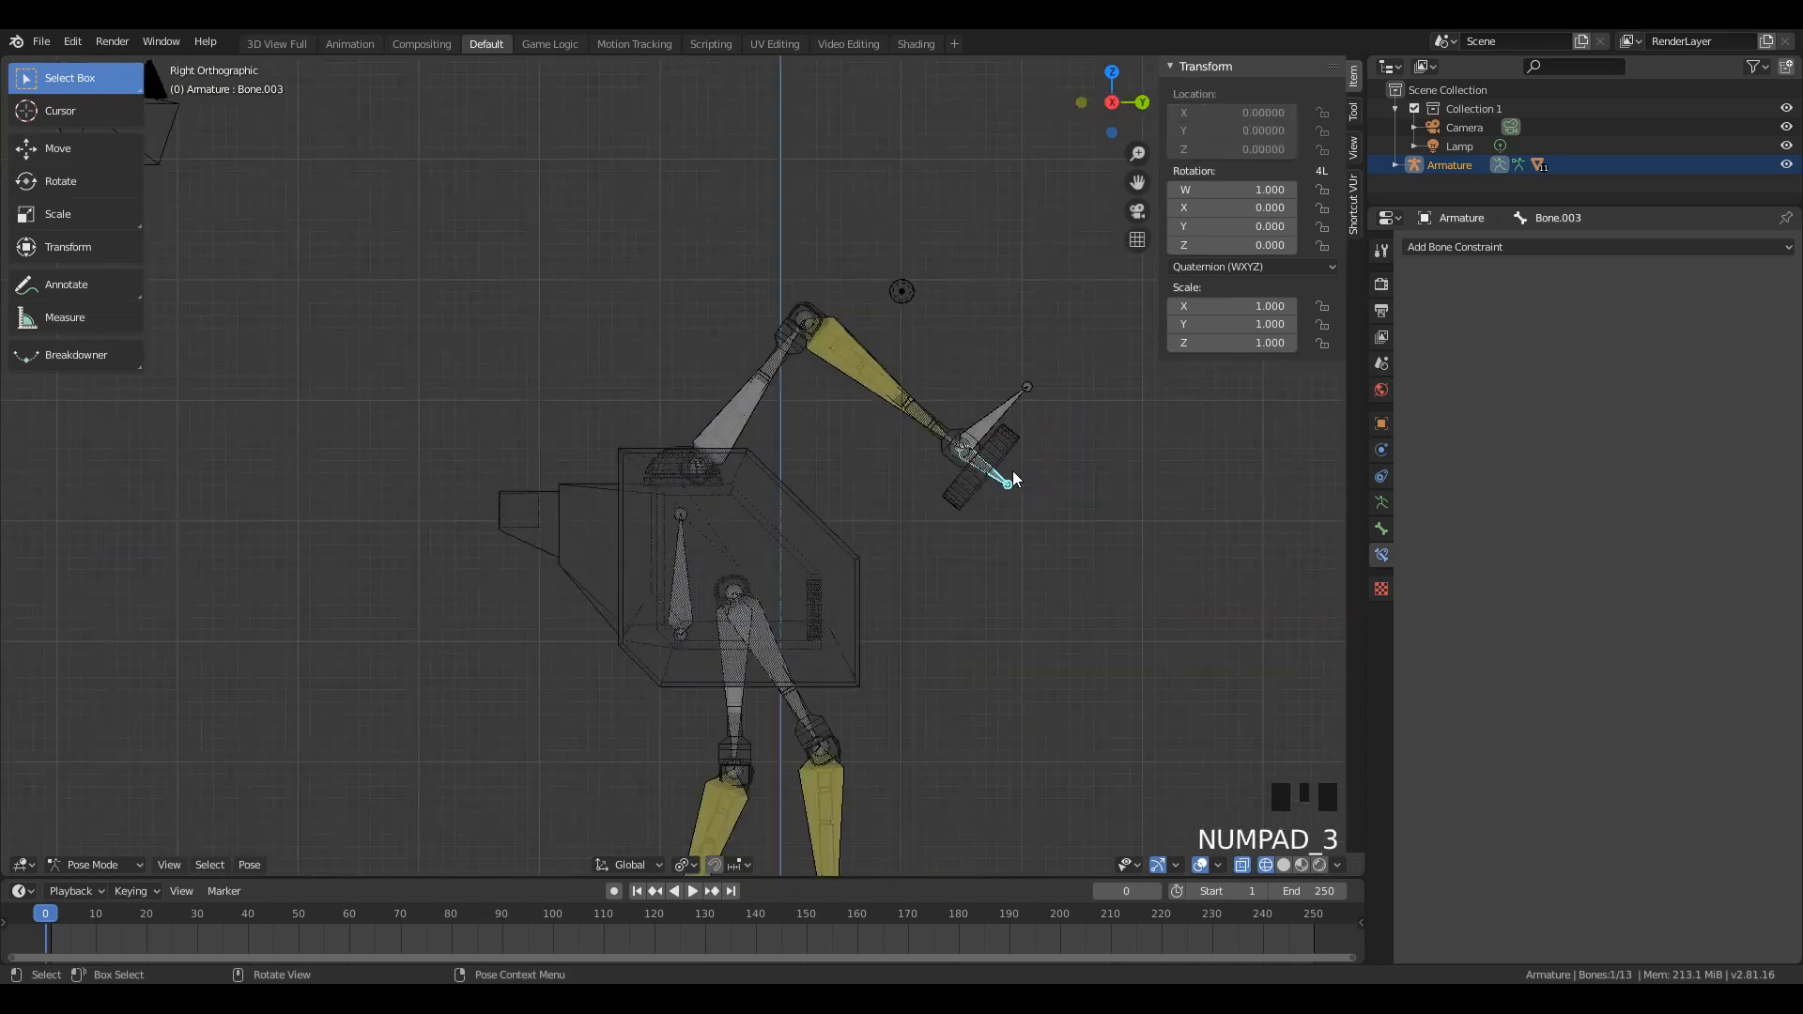
pyautogui.press('r')
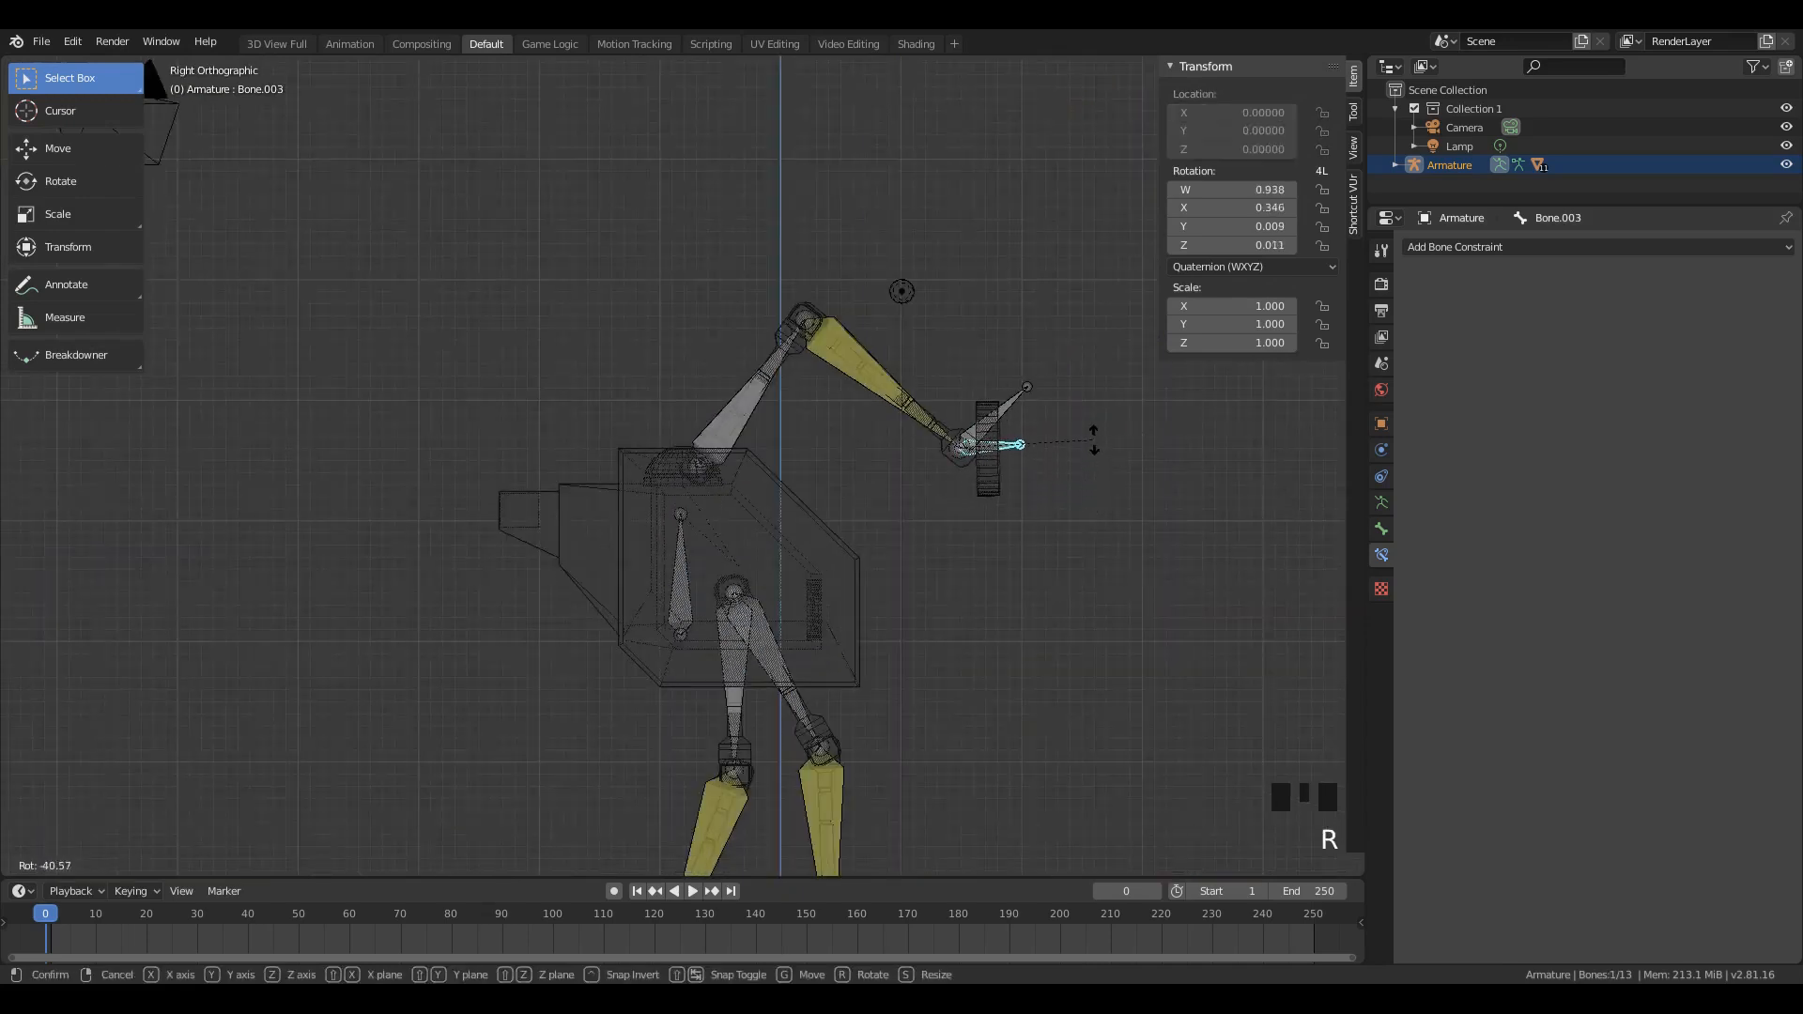
pyautogui.click(1093, 449)
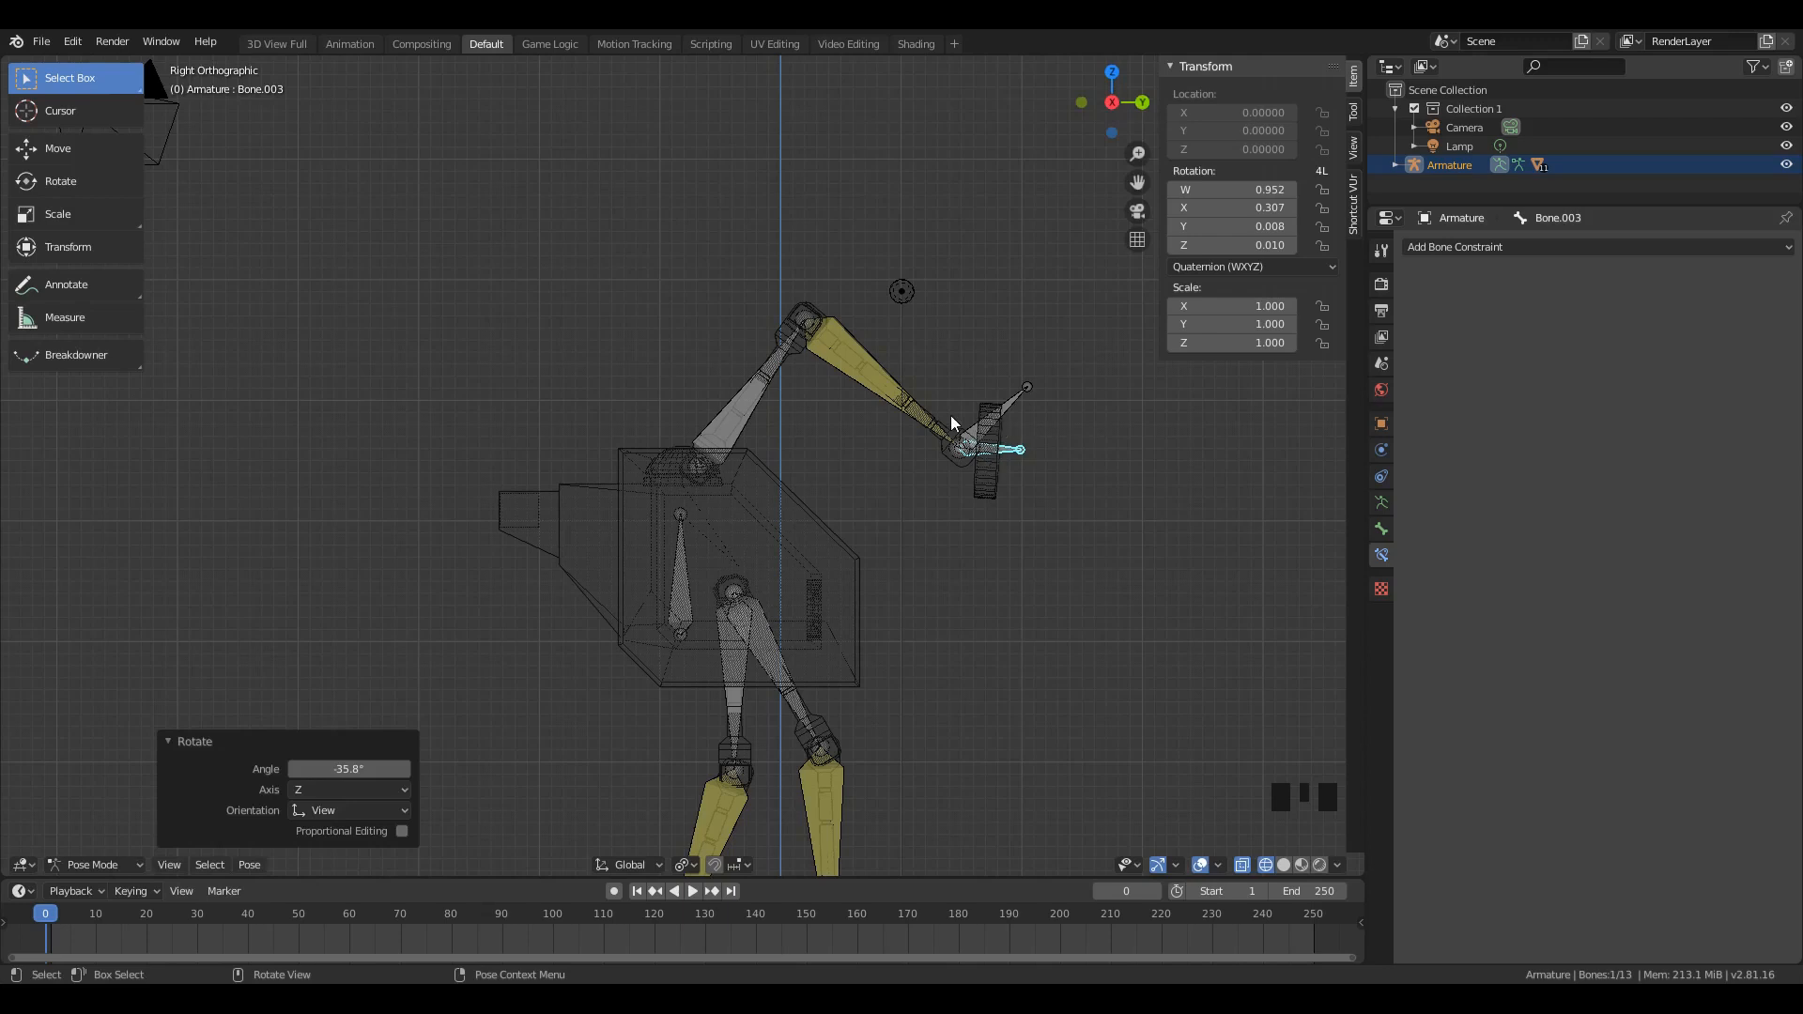
# Step: Set the viewport shading to Solid in right view and deselect all bones
pyautogui.scroll(-2, 997, 446)
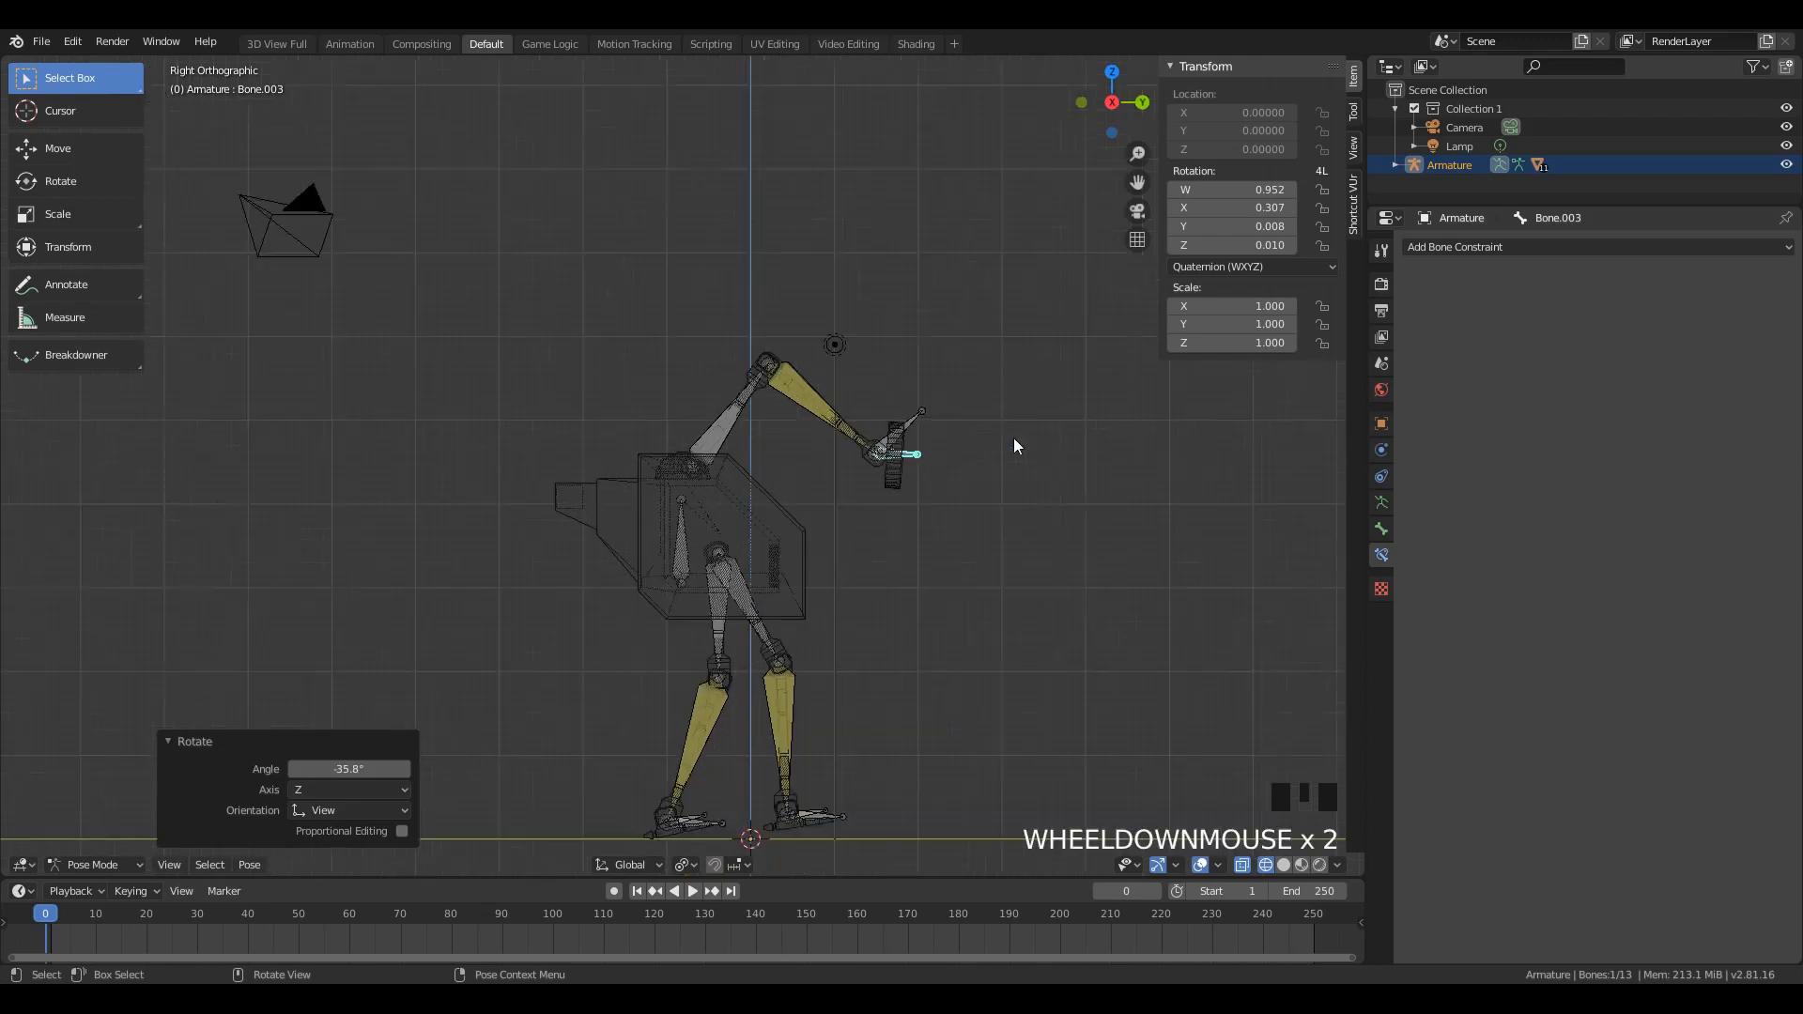
pyautogui.moveTo(998, 459)
pyautogui.mouseDown(button='middle')
pyautogui.moveTo(939, 477)
pyautogui.moveTo(1016, 475)
pyautogui.mouseUp(button='middle')
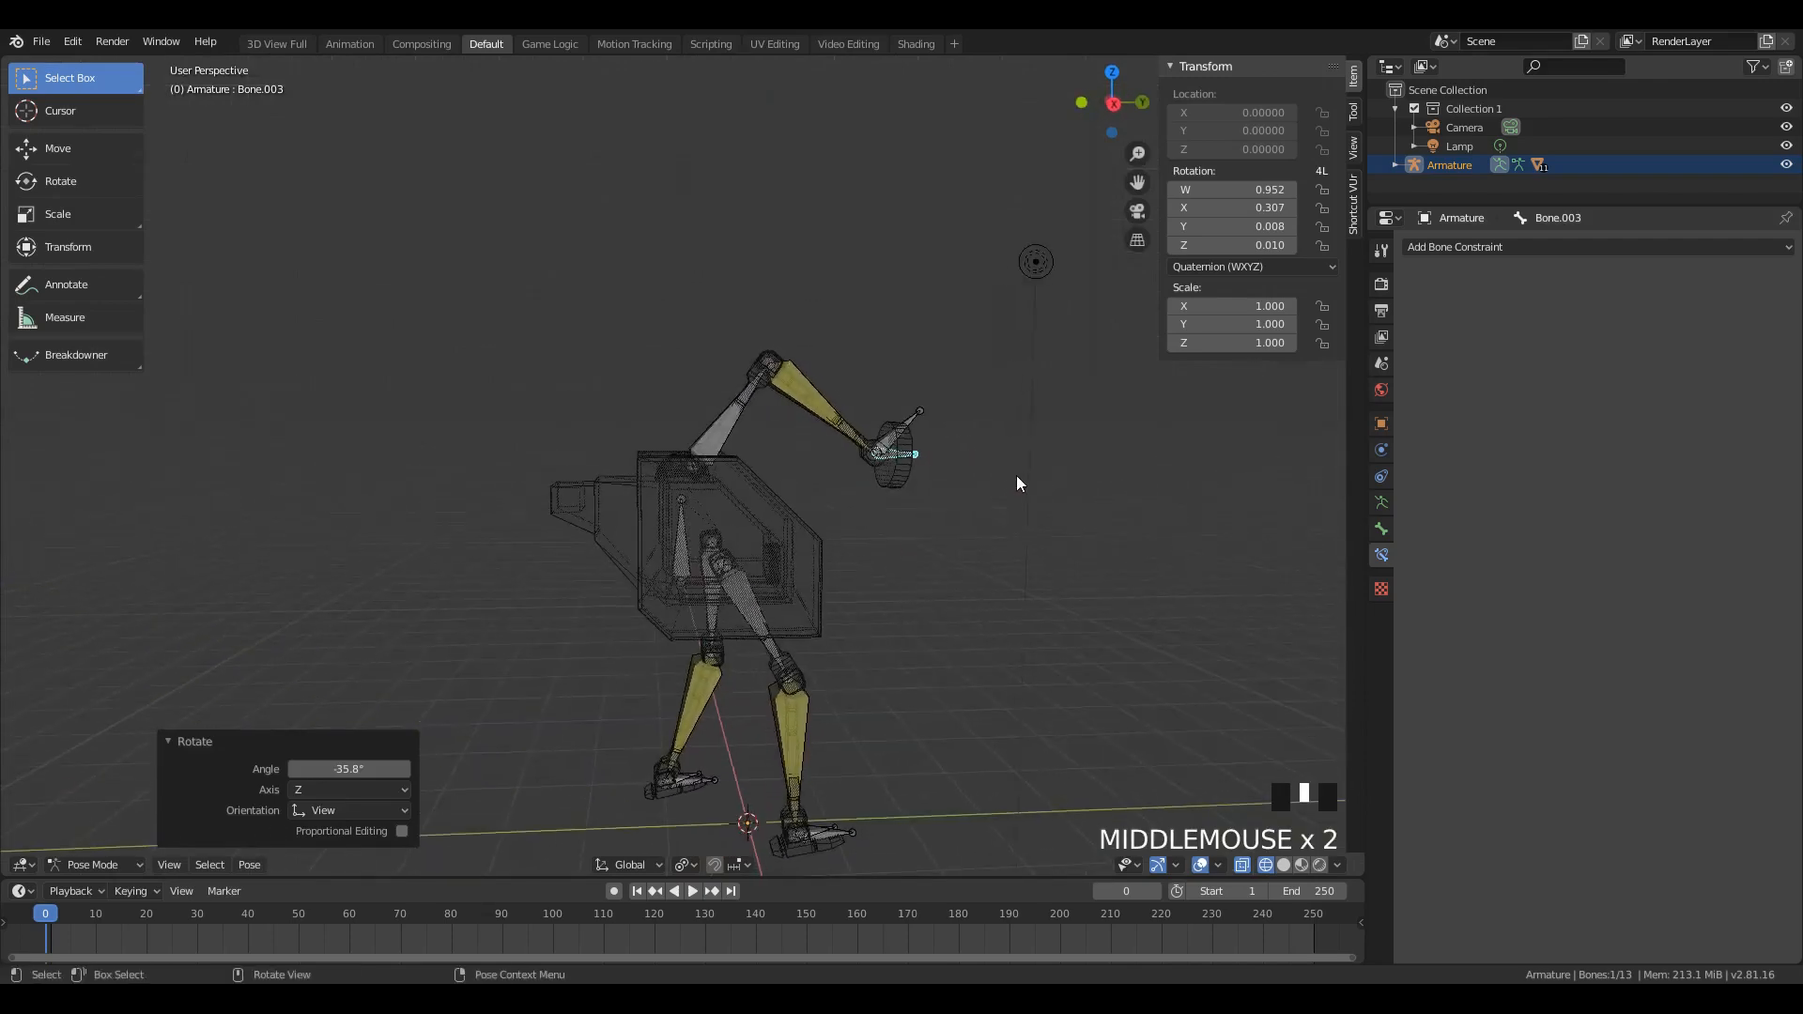
pyautogui.press('KP_1')
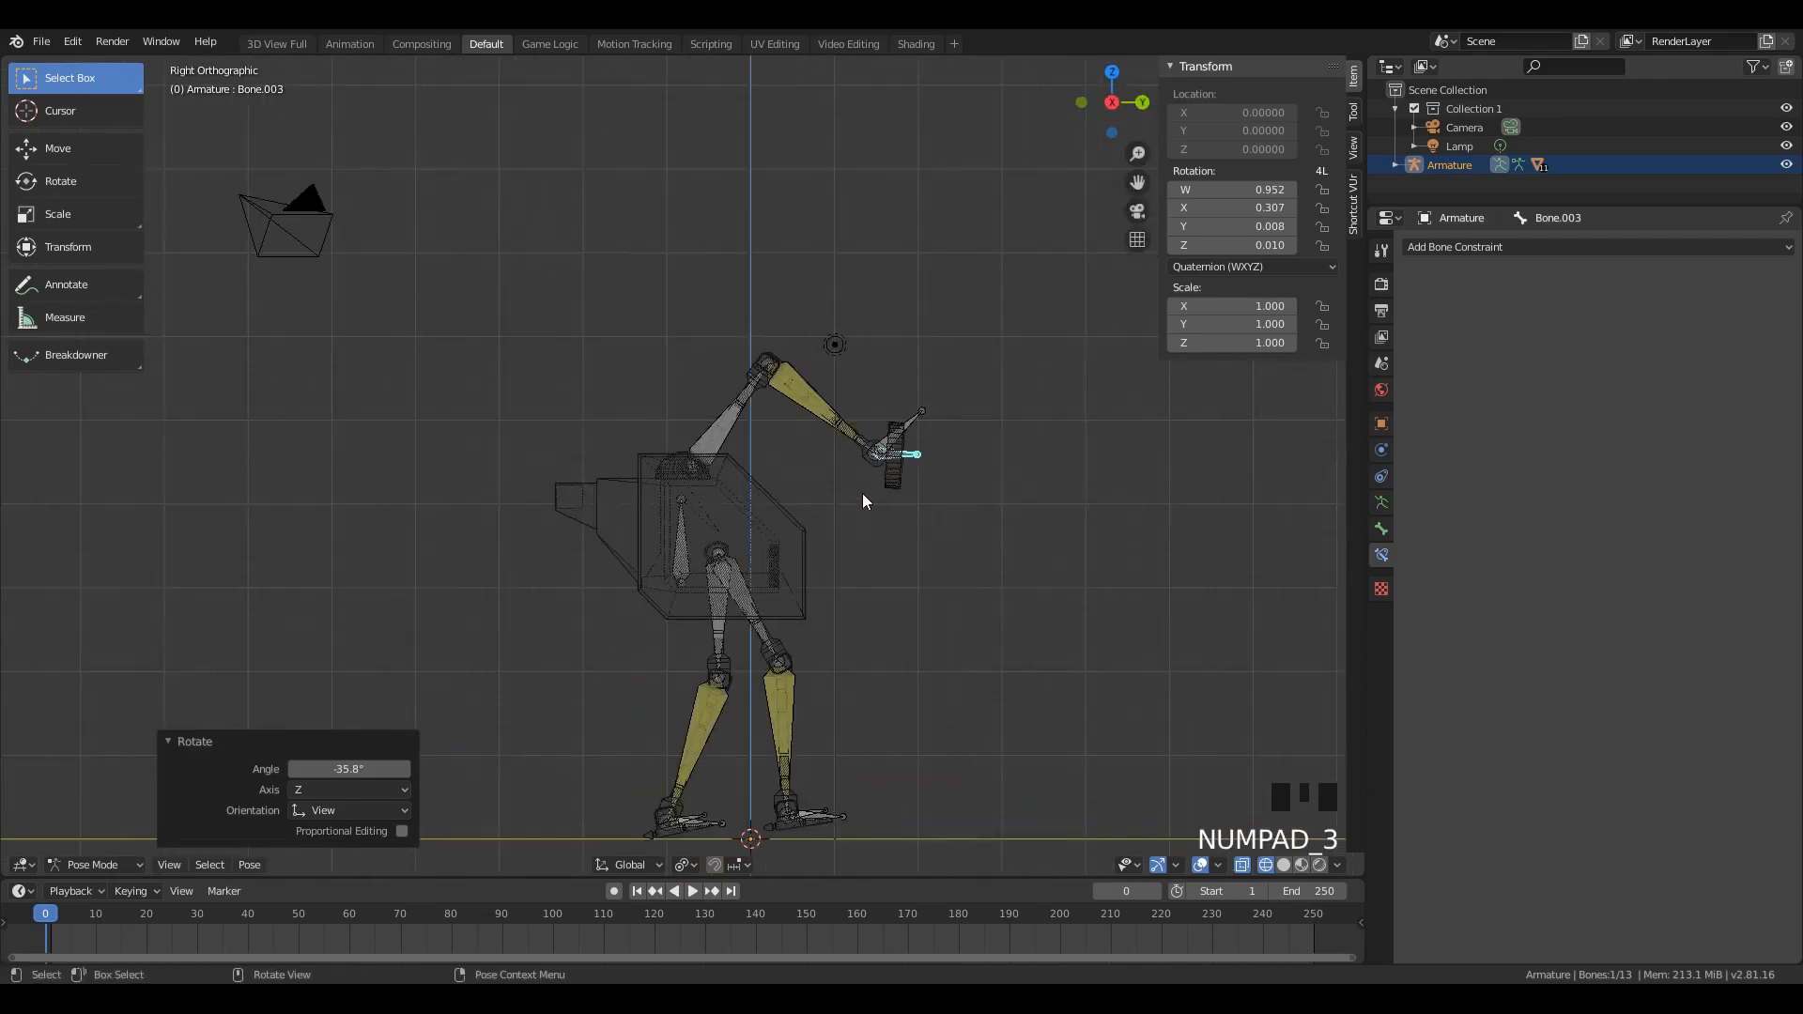
pyautogui.press('Tab')
pyautogui.press('Tab')
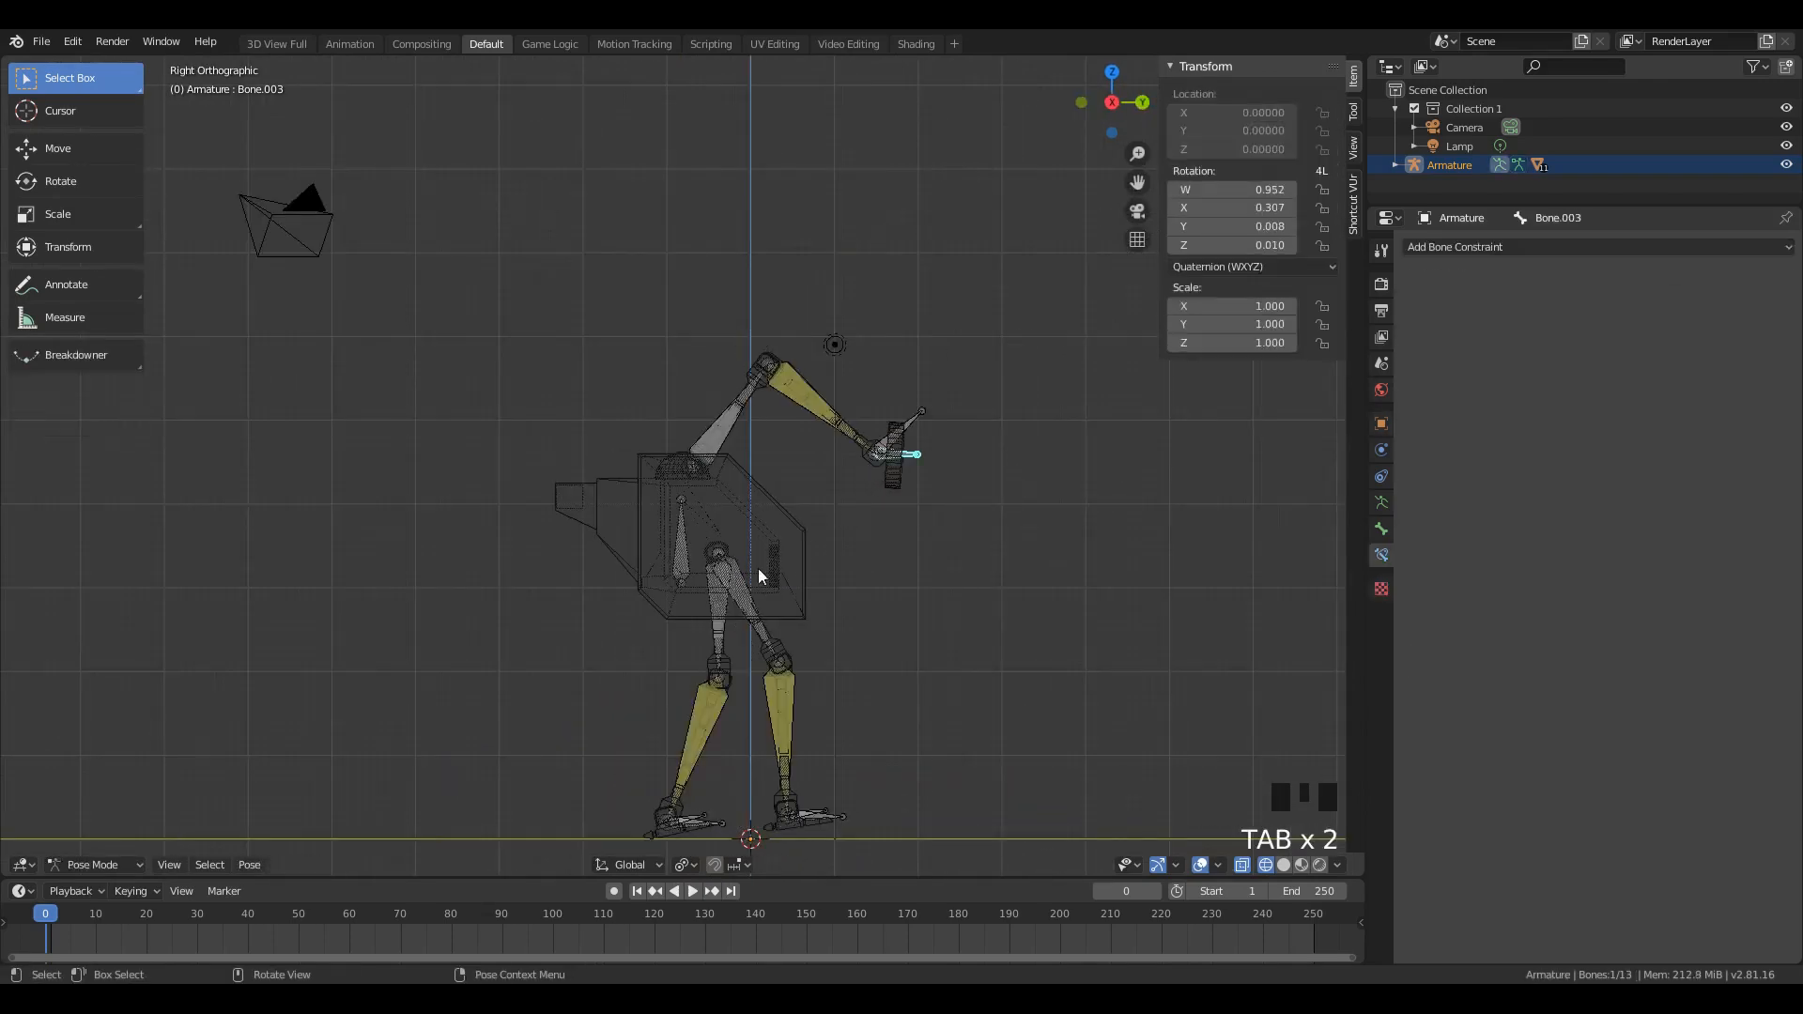
pyautogui.press('z')
pyautogui.click(960, 543)
pyautogui.scroll(-1, 850, 563)
pyautogui.press('a')
pyautogui.press('a')
pyautogui.press('a')
# Step: Add a mesh cube at the world origin and isolate it in local view
pyautogui.hotkey('shift', 'a')
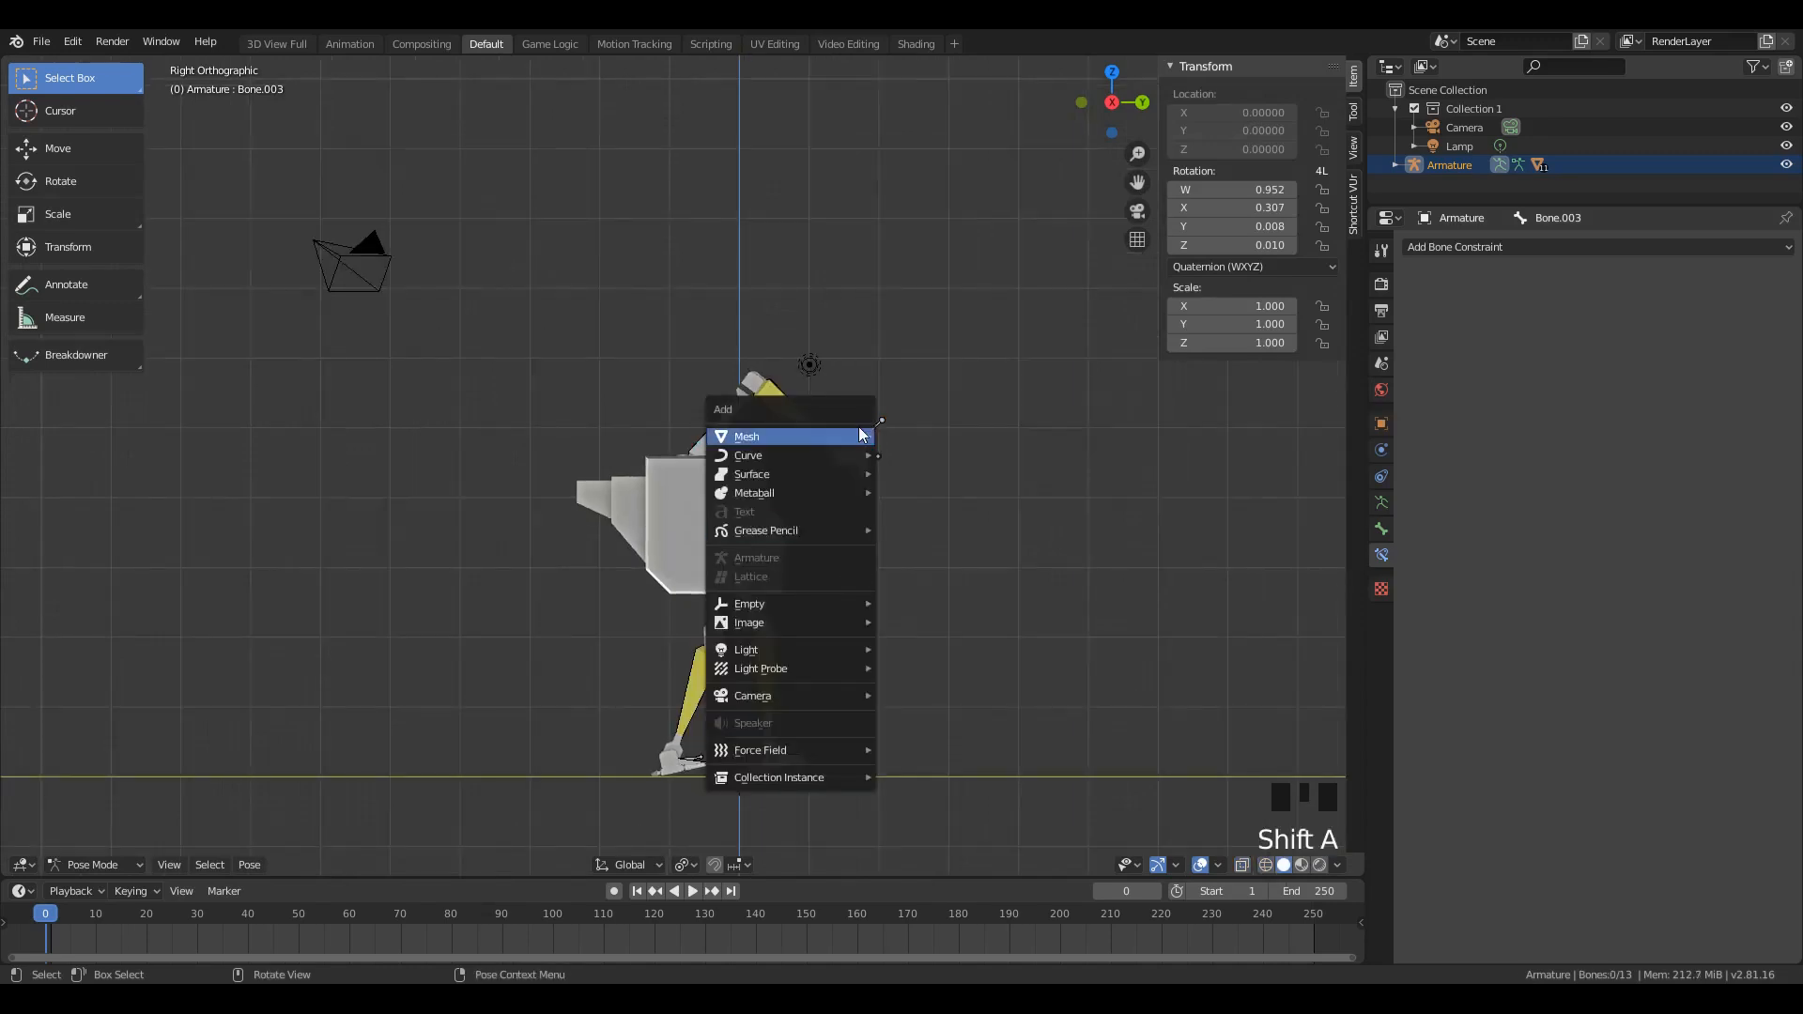
pyautogui.moveTo(860, 435)
pyautogui.click(915, 454)
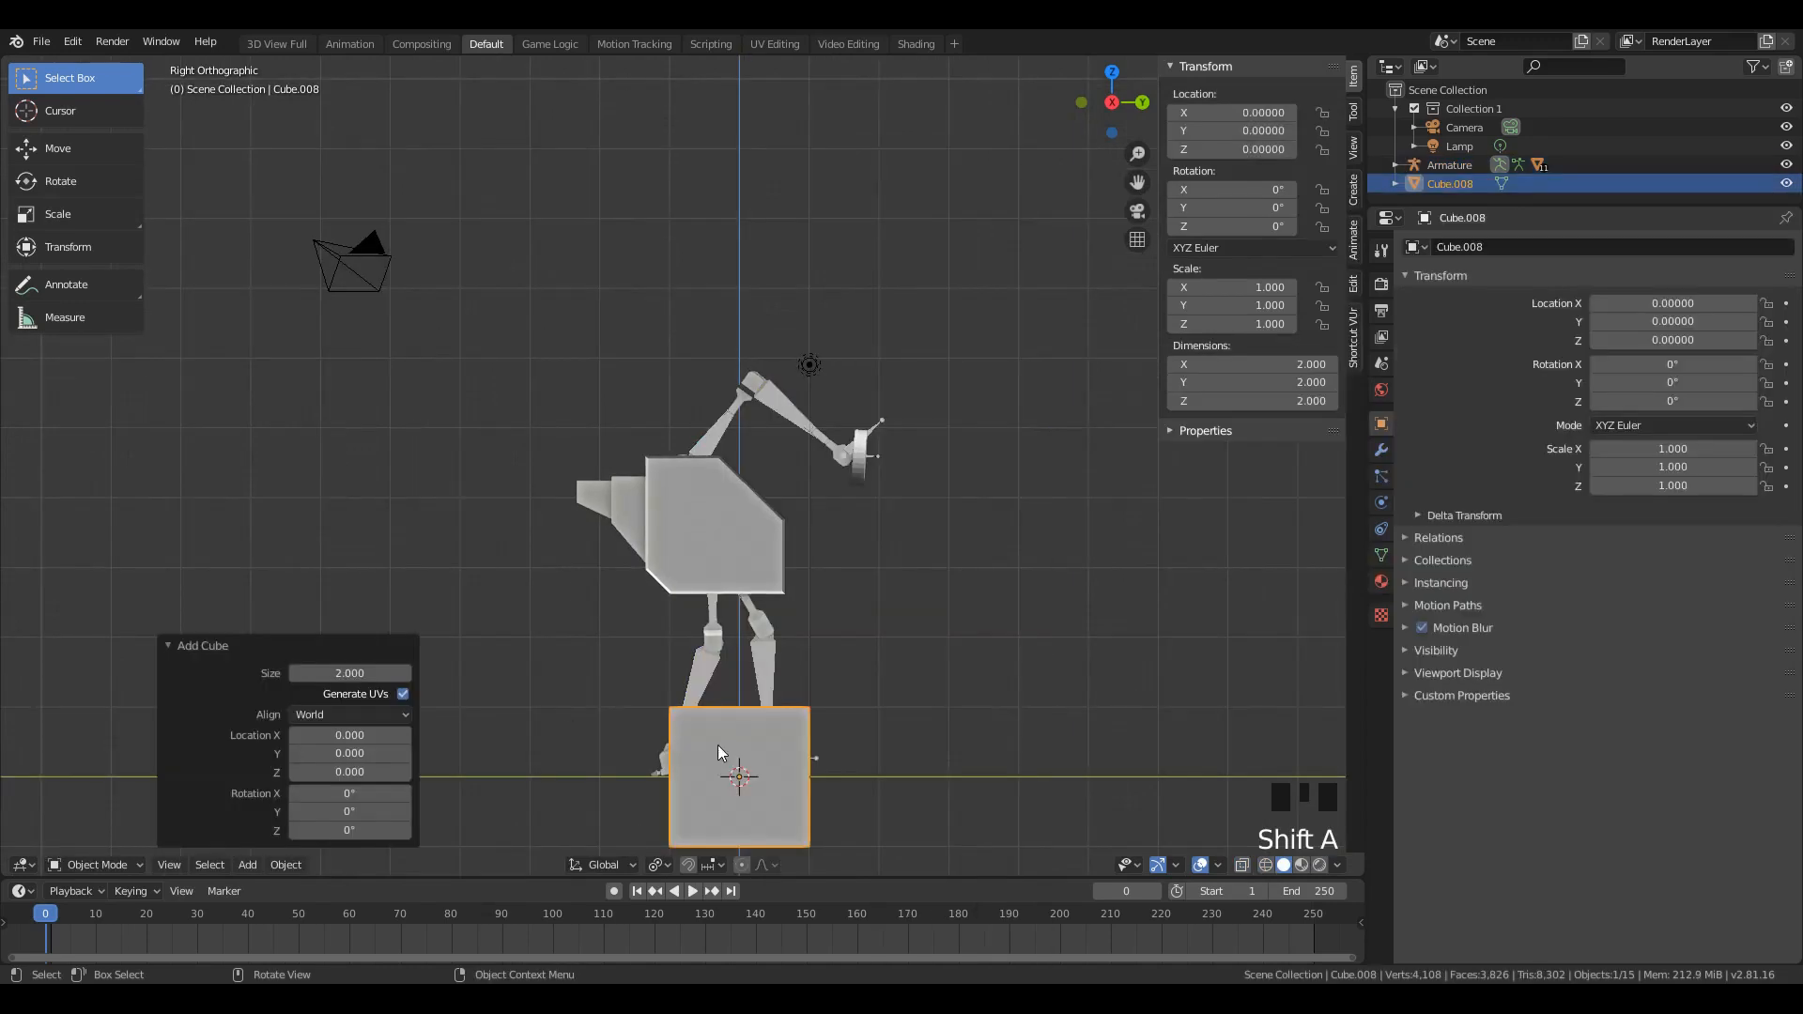
pyautogui.press('KP_Divide')
pyautogui.scroll(-11, 864, 490)
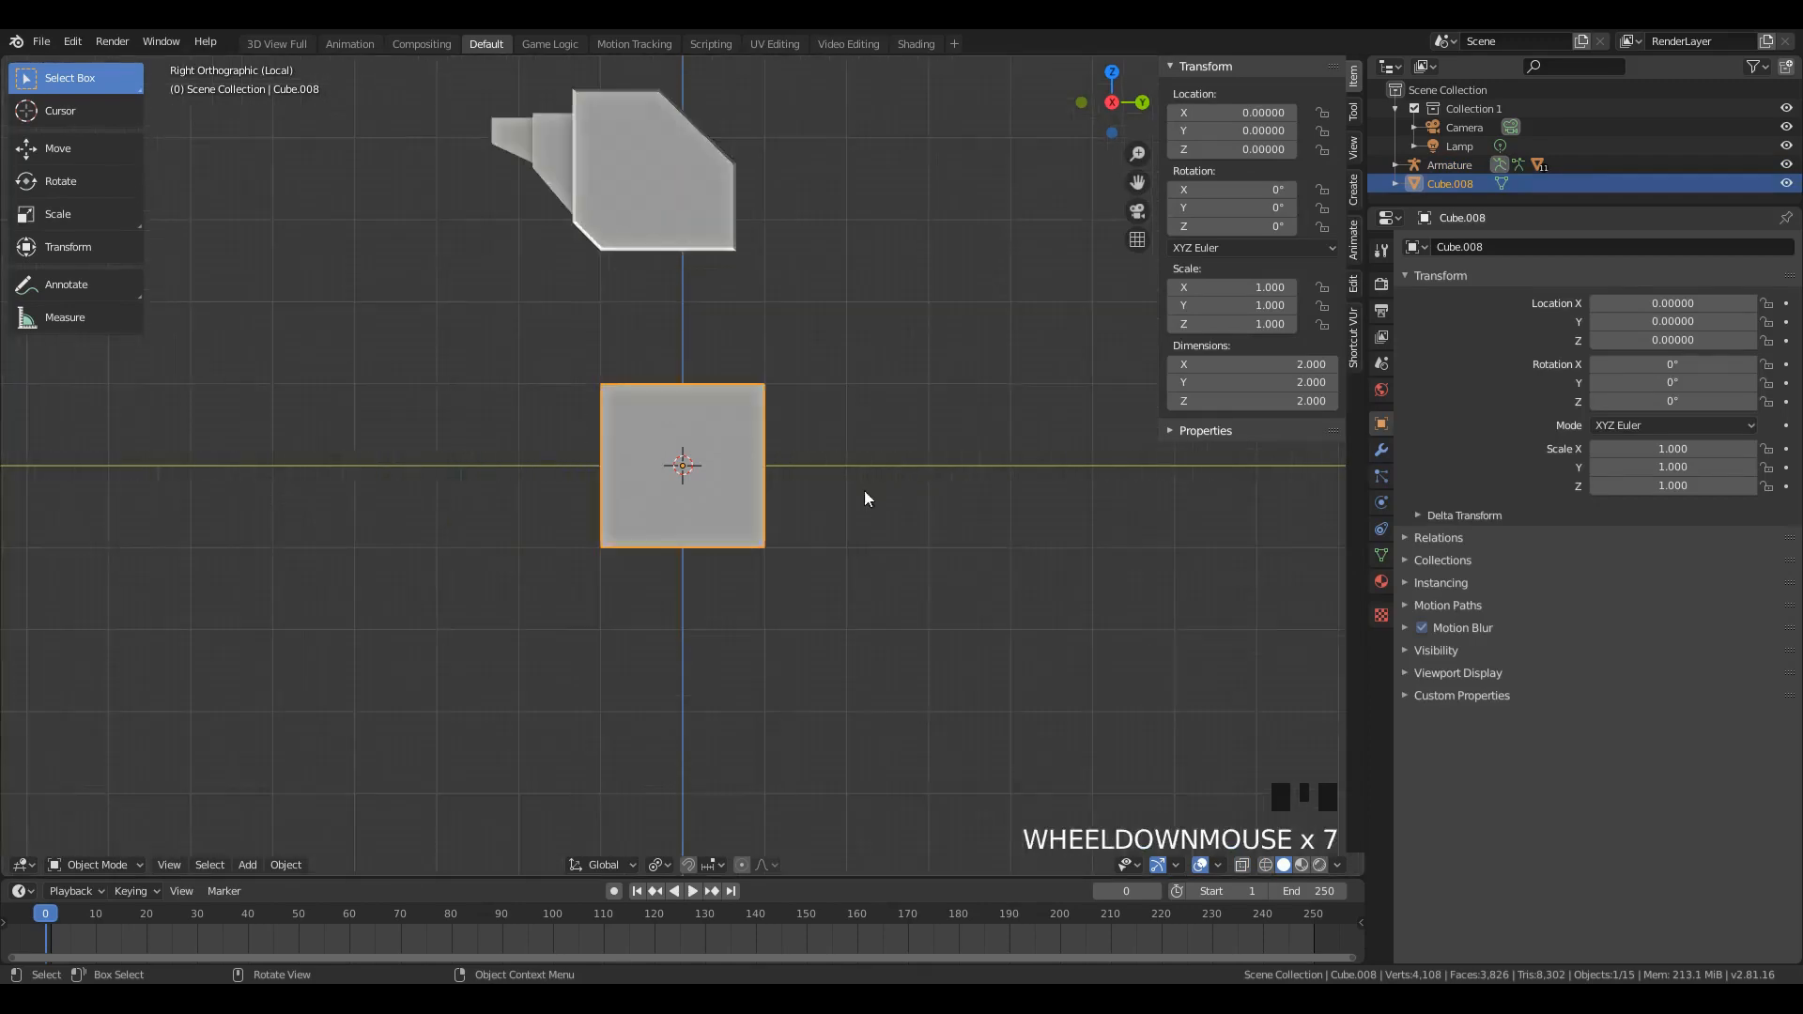
pyautogui.scroll(10, 737, 468)
pyautogui.scroll(-4, 931, 529)
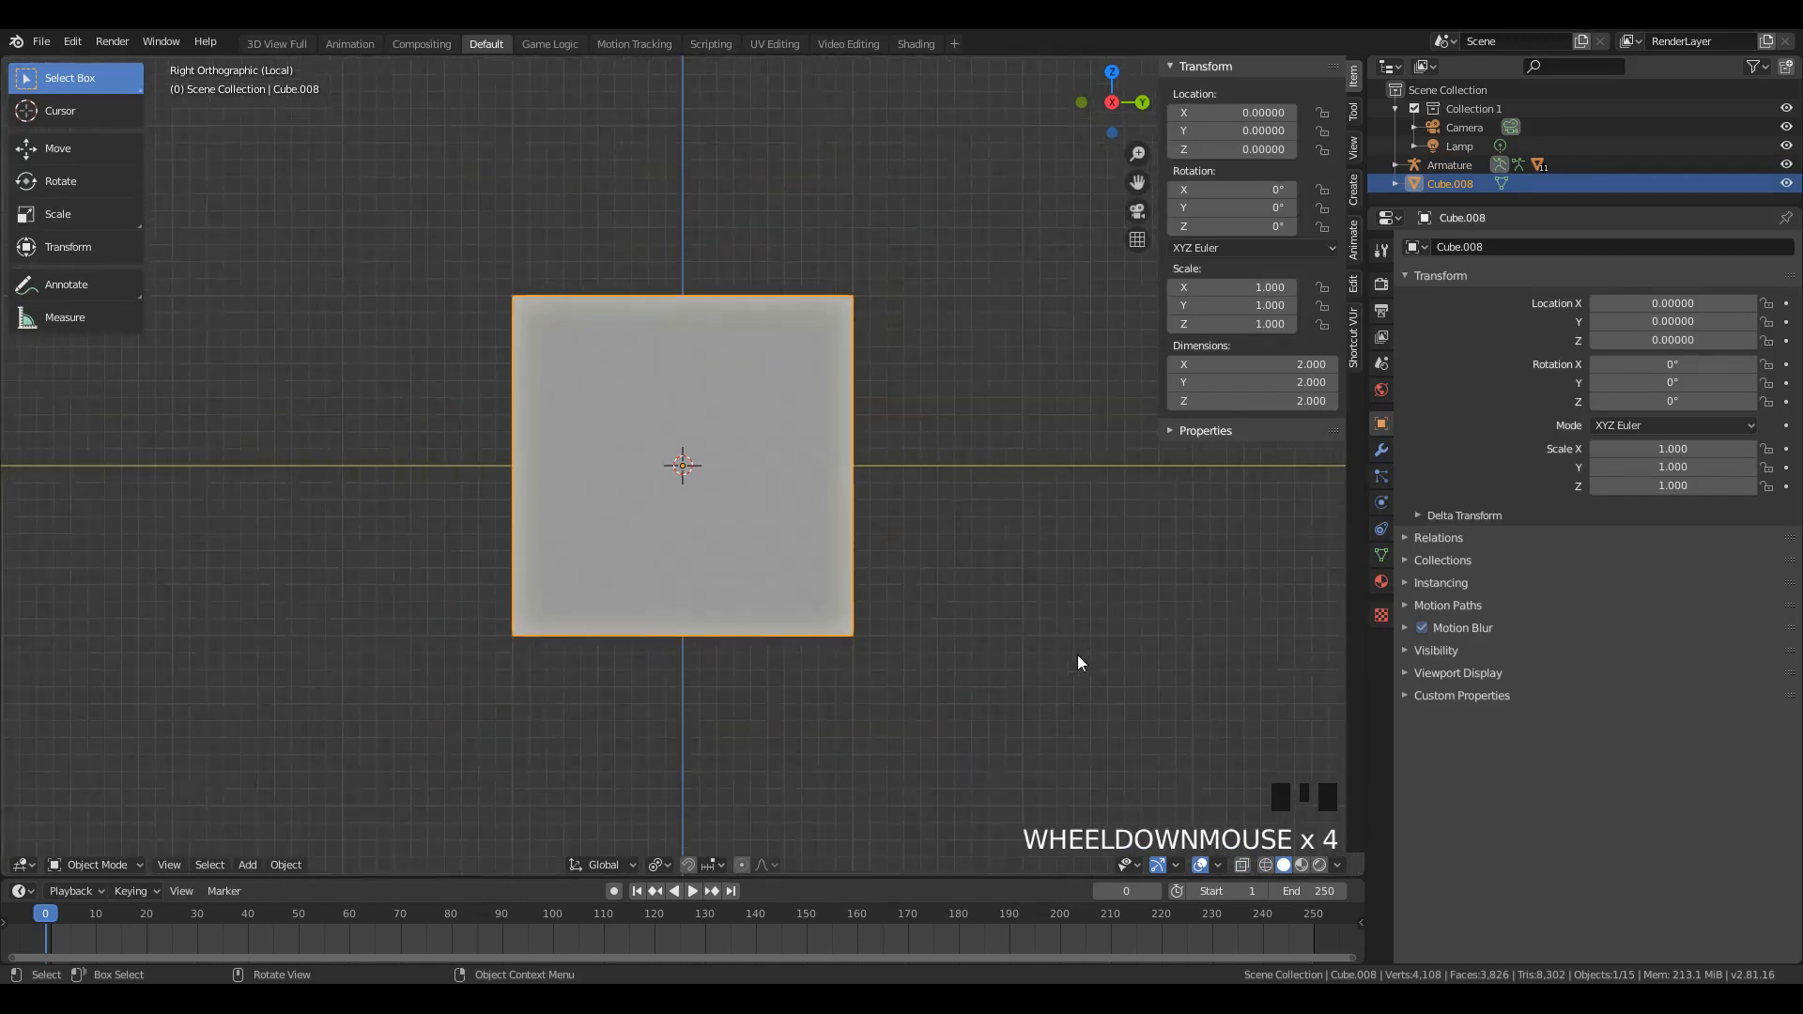
# Step: Scale the cube to about 0.48 and extrude its bottom face downward to form a gun grip
pyautogui.press('s')
pyautogui.click(846, 587)
pyautogui.press('Tab')
pyautogui.moveTo(773, 560); pyautogui.dragTo(469, 798, button='middle')
pyautogui.click(699, 554)
pyautogui.press('e')
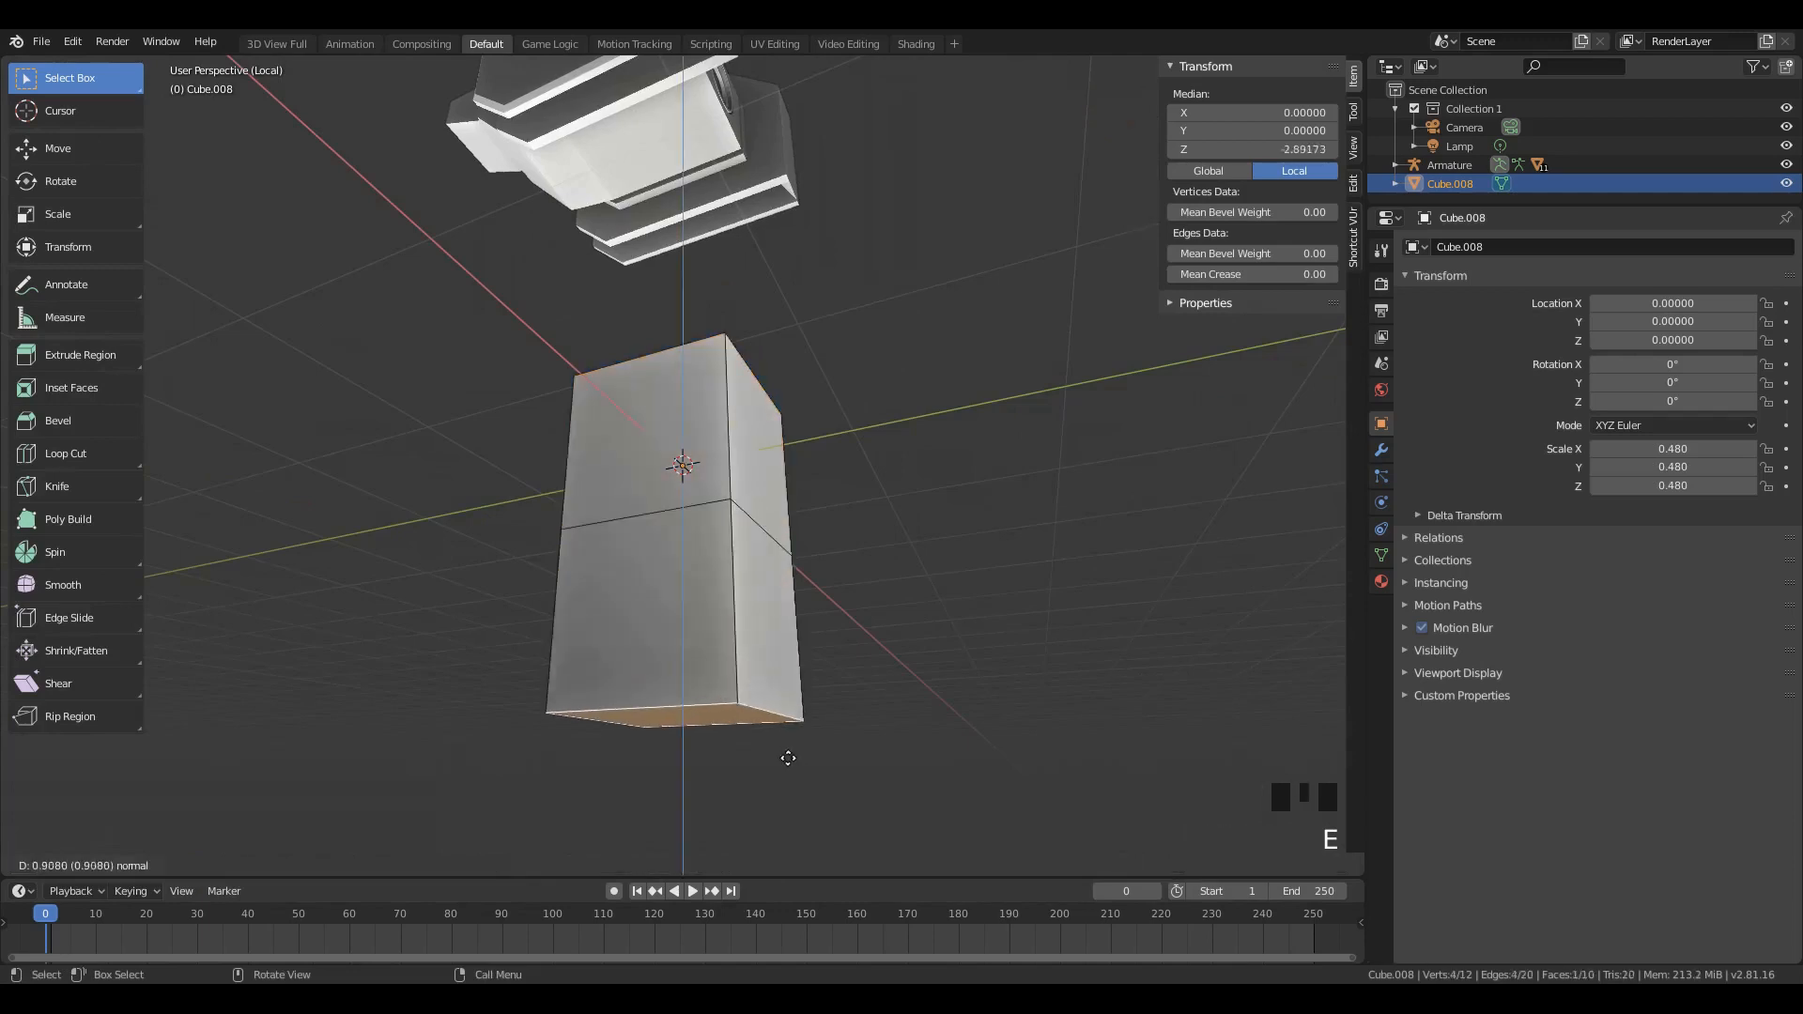
pyautogui.click(798, 823)
# Step: Extrude the upper block's front face about 3.36 along positive Y to form the gun body
pyautogui.click(797, 431)
pyautogui.moveTo(797, 431); pyautogui.dragTo(906, 499, button='middle')
pyautogui.press('e')
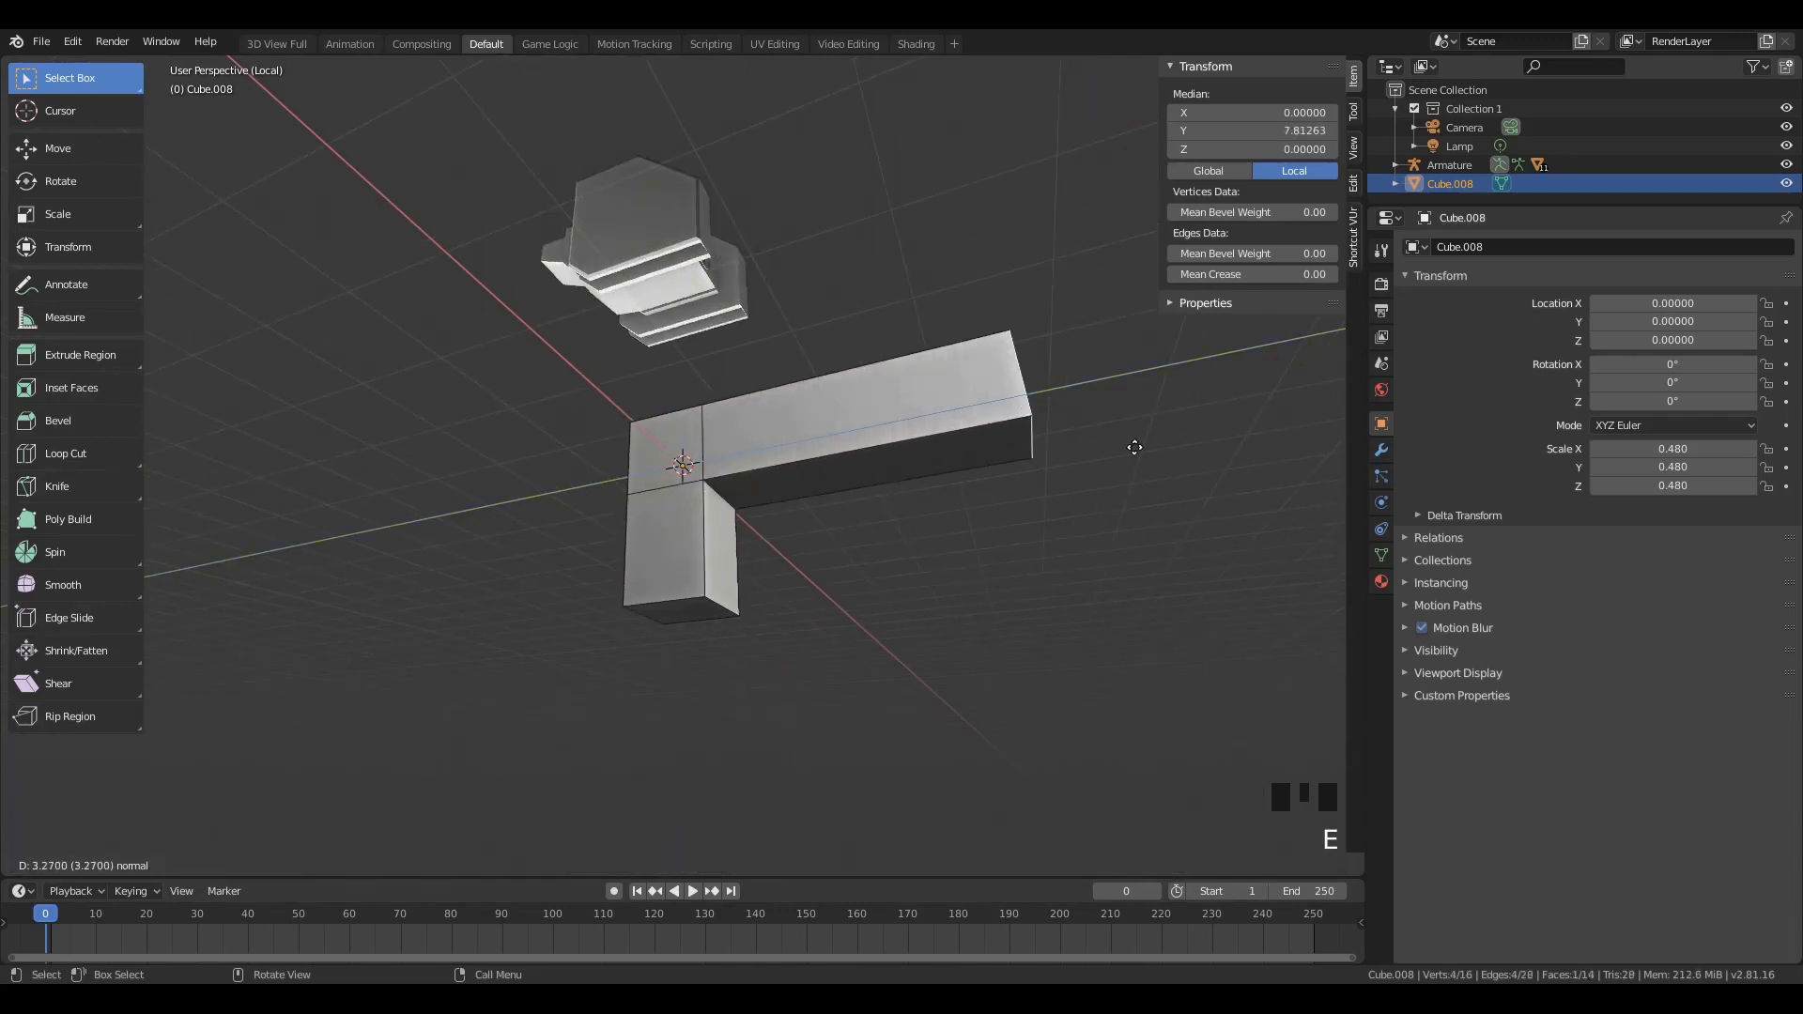
pyautogui.click(1141, 446)
pyautogui.moveTo(1141, 446); pyautogui.dragTo(781, 507, button='middle')
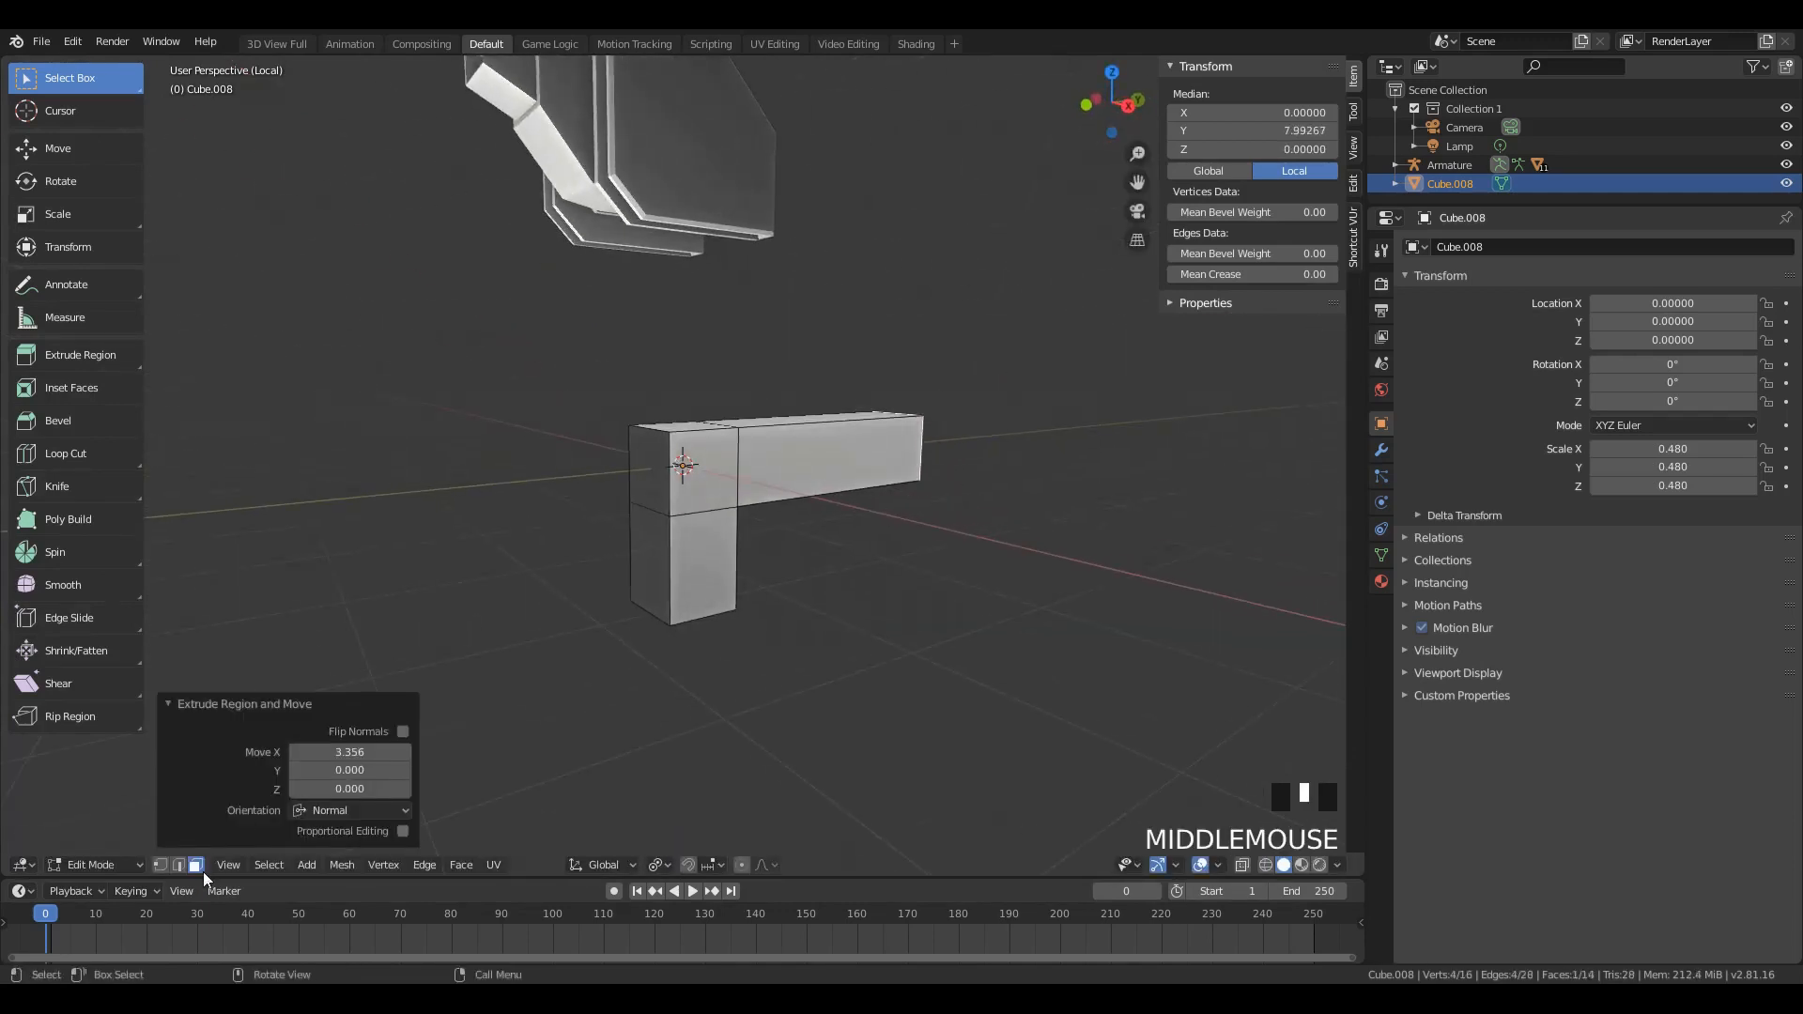
# Step: In face selection mode, inset the gun body's front end face and extrude it outward about 0.59
pyautogui.click(179, 863)
pyautogui.moveTo(526, 714); pyautogui.dragTo(1039, 547, button='middle')
pyautogui.click(1038, 547)
pyautogui.click(890, 570)
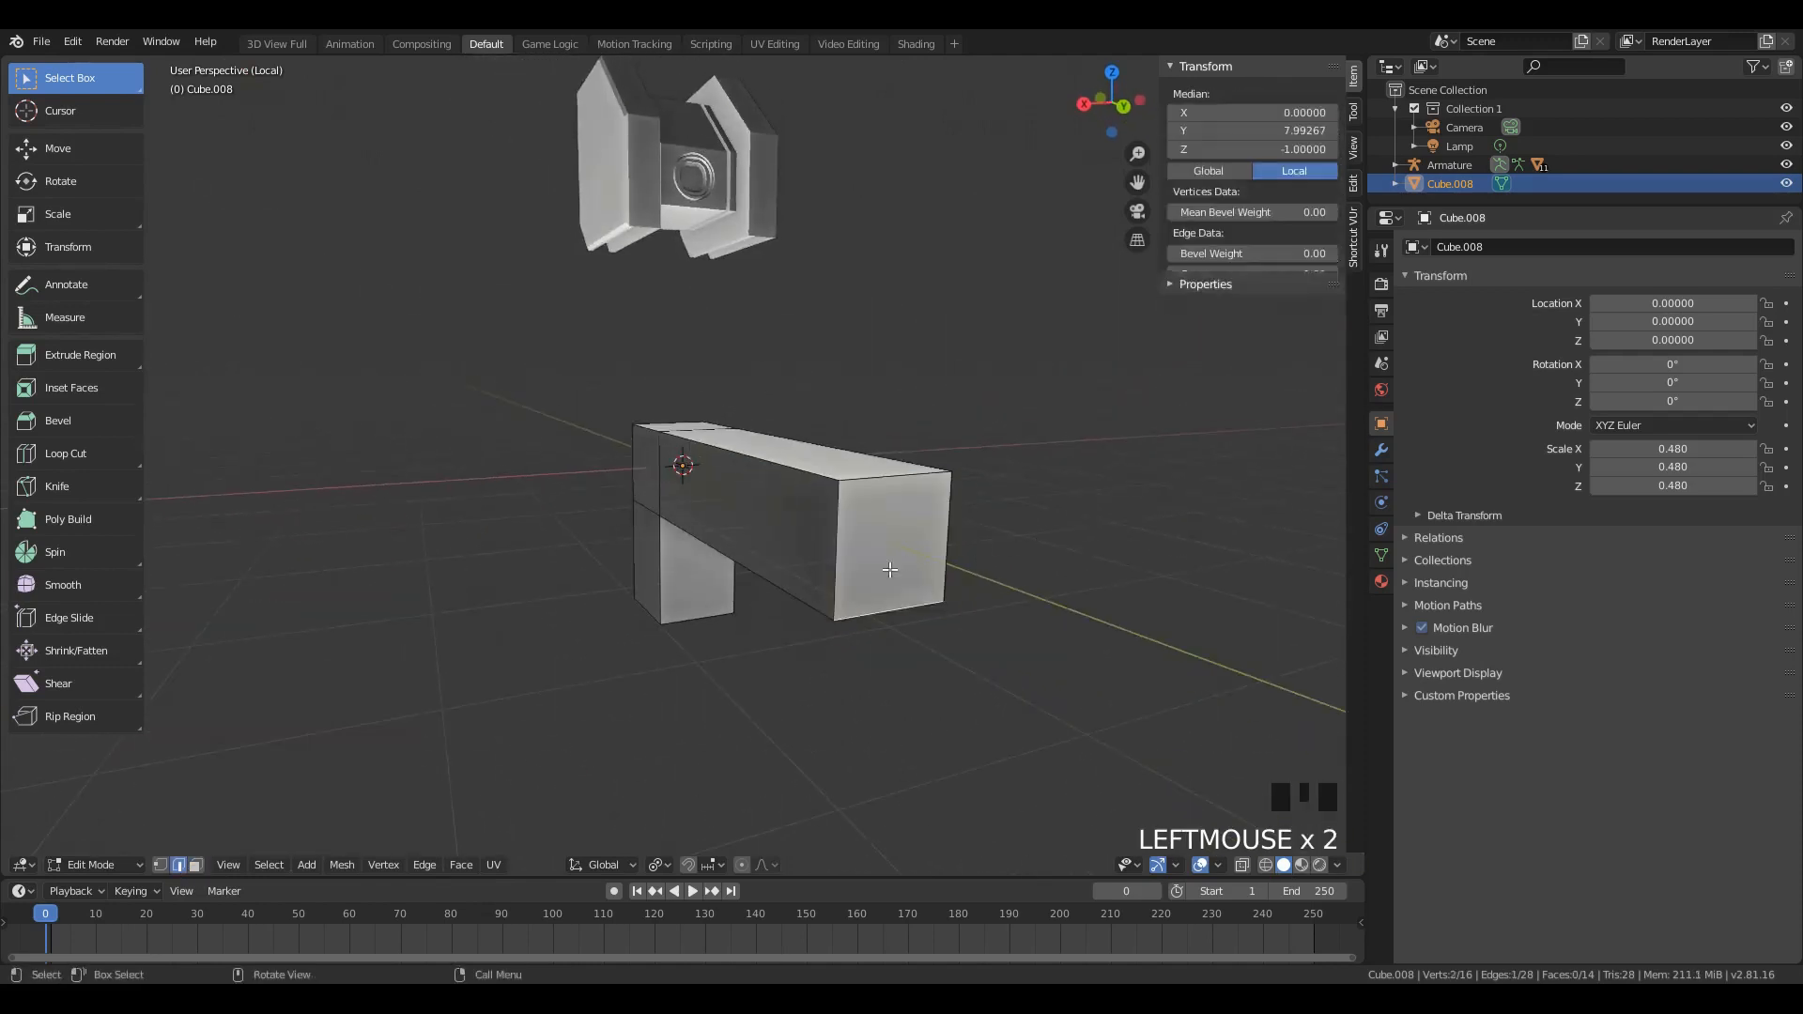
pyautogui.click(195, 864)
pyautogui.click(892, 544)
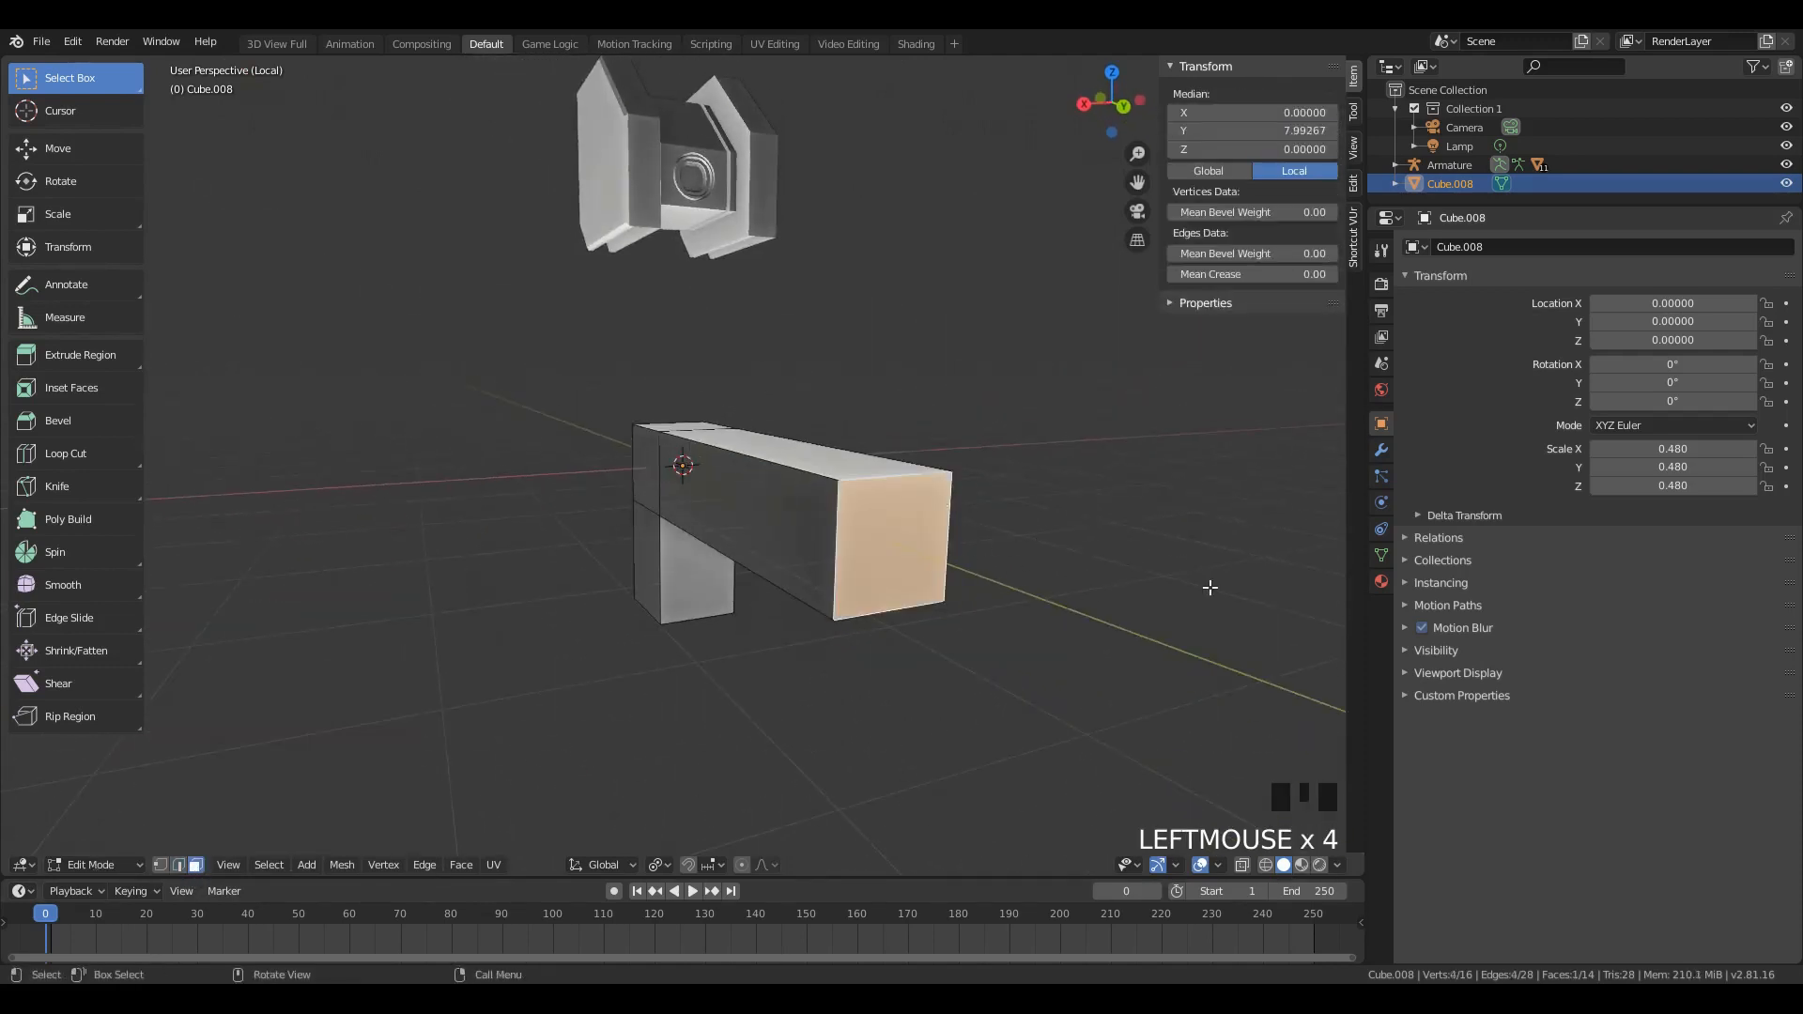
pyautogui.press('i')
pyautogui.click(1202, 599)
pyautogui.scroll(-1, 1202, 599)
pyautogui.press('e')
pyautogui.click(946, 620)
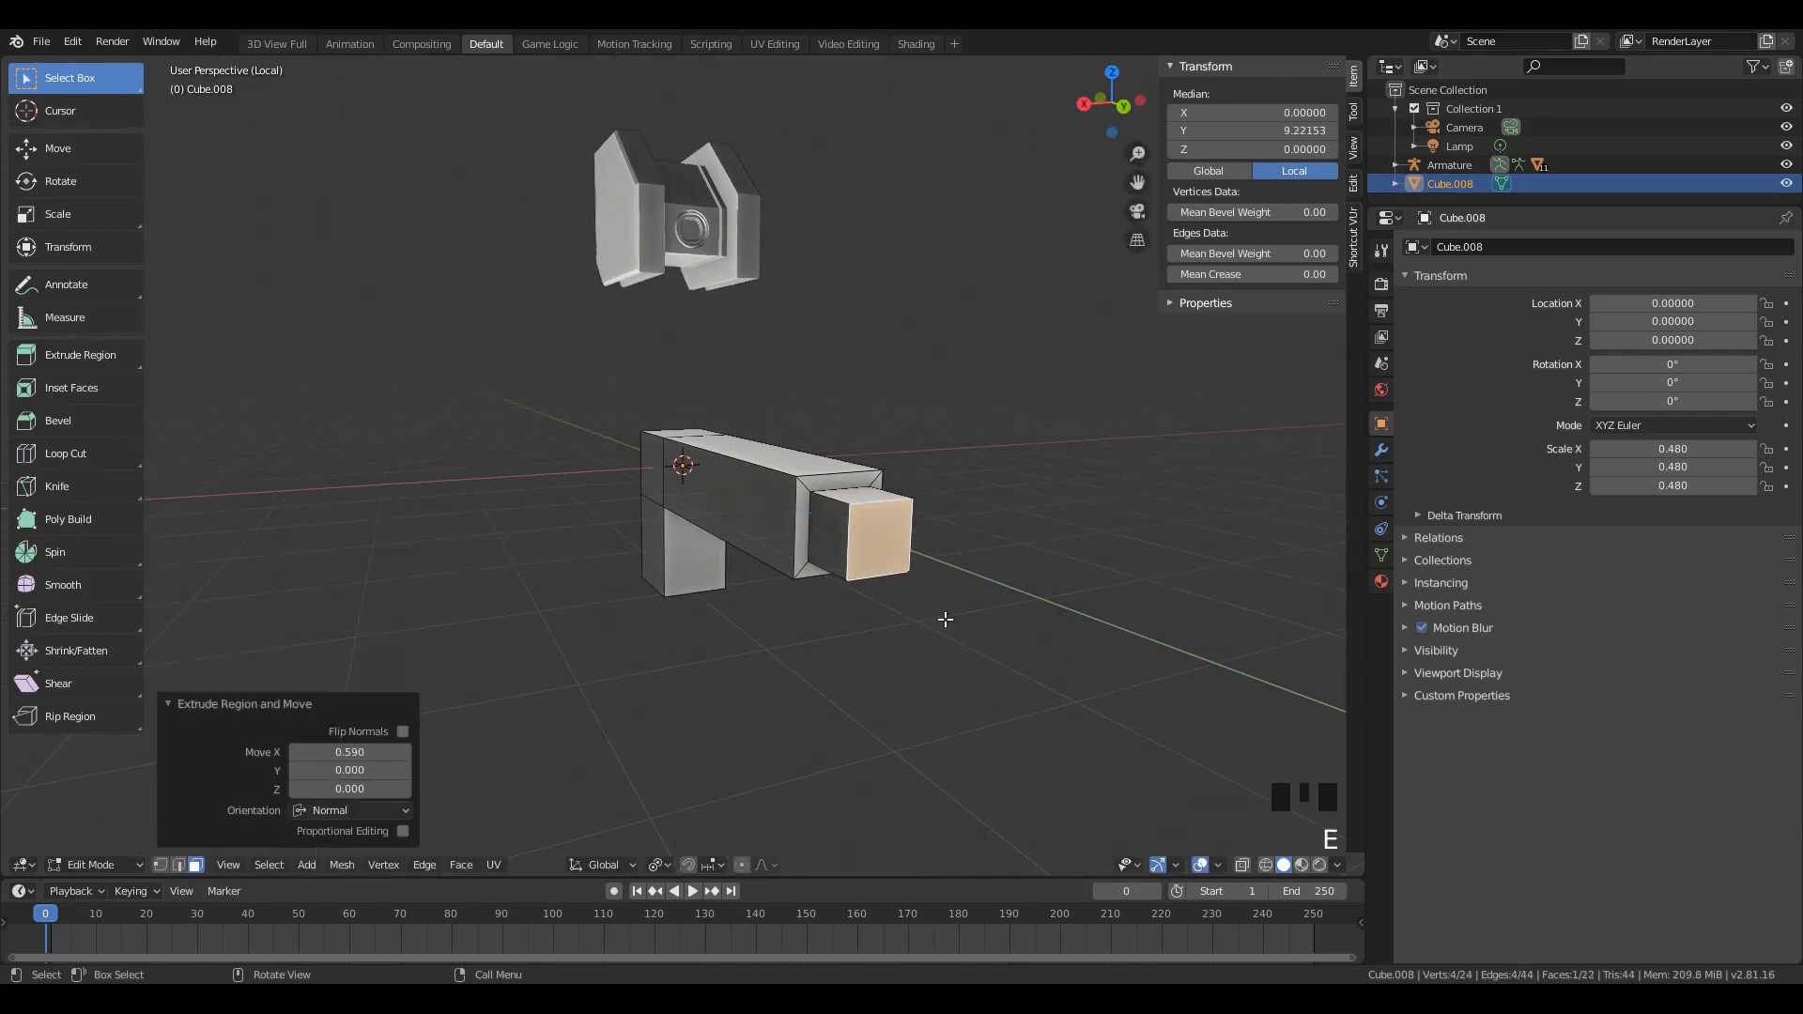
# Step: Move the end face about 0.75 further along Y, then extrude it in place and scale it by about 1.616
pyautogui.press('g')
pyautogui.press('x')
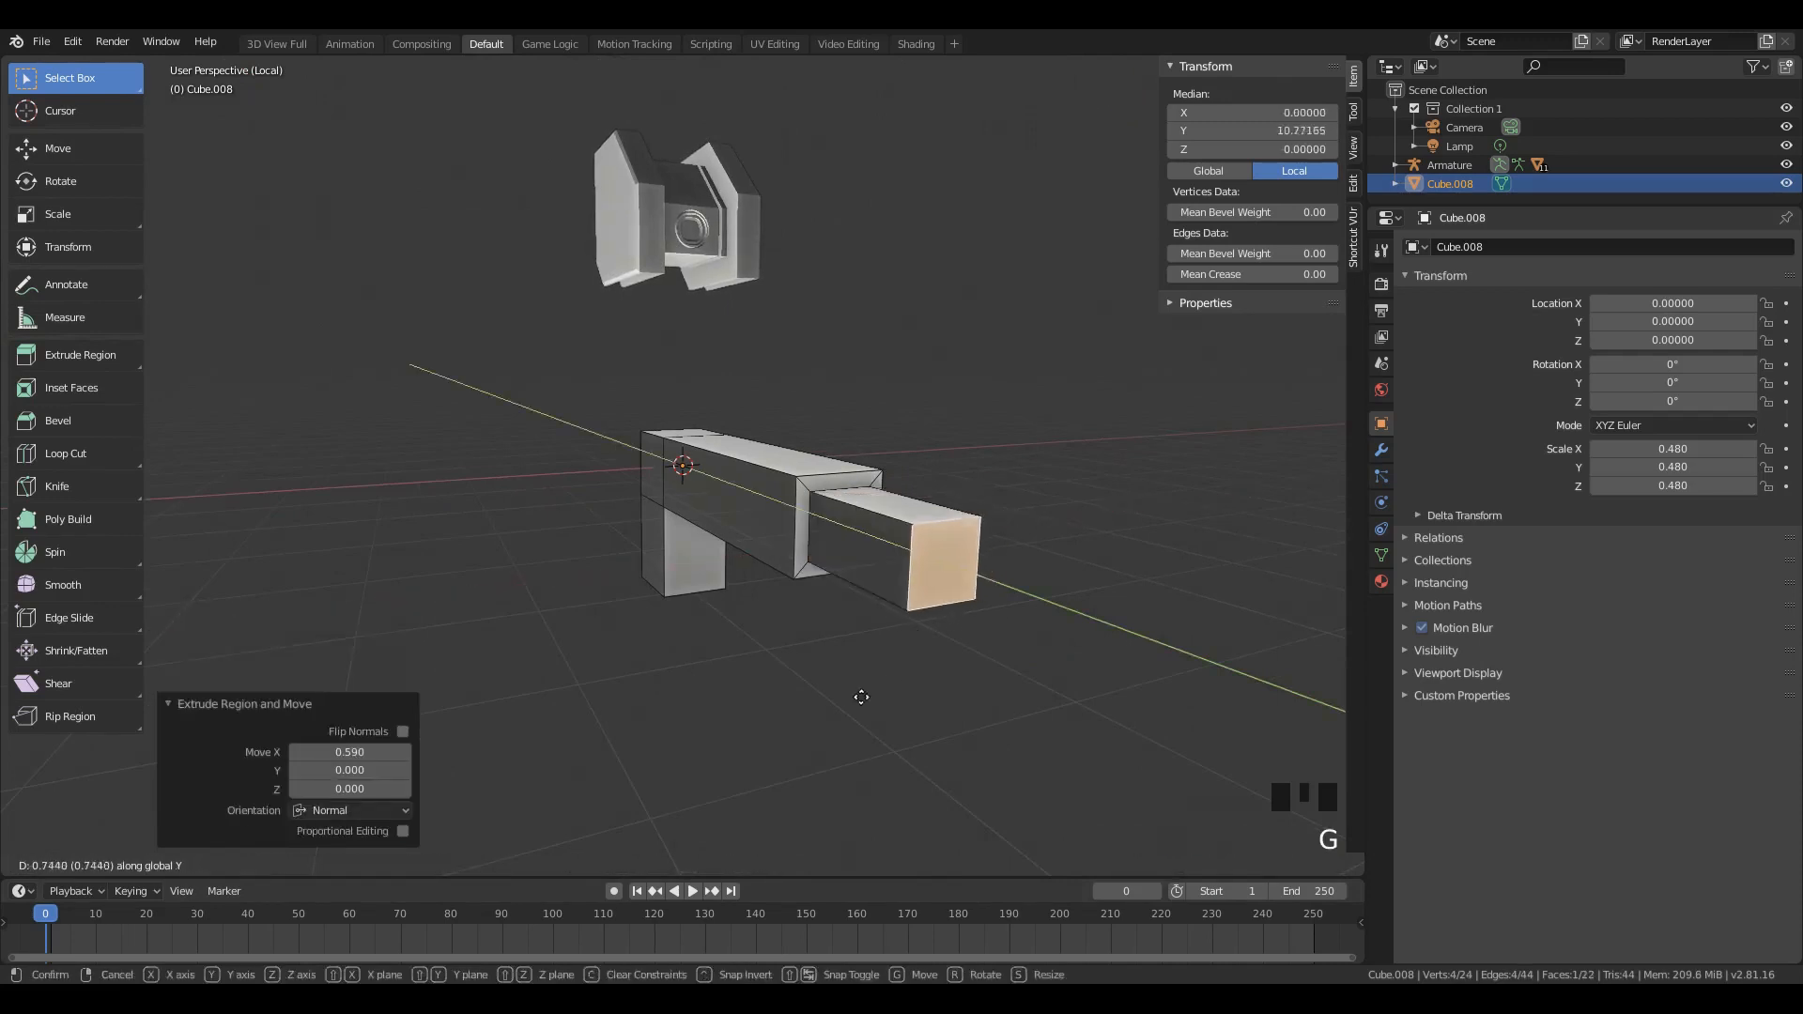
pyautogui.click(857, 692)
pyautogui.press('e')
pyautogui.click(857, 693)
pyautogui.press('s')
pyautogui.click(1075, 724)
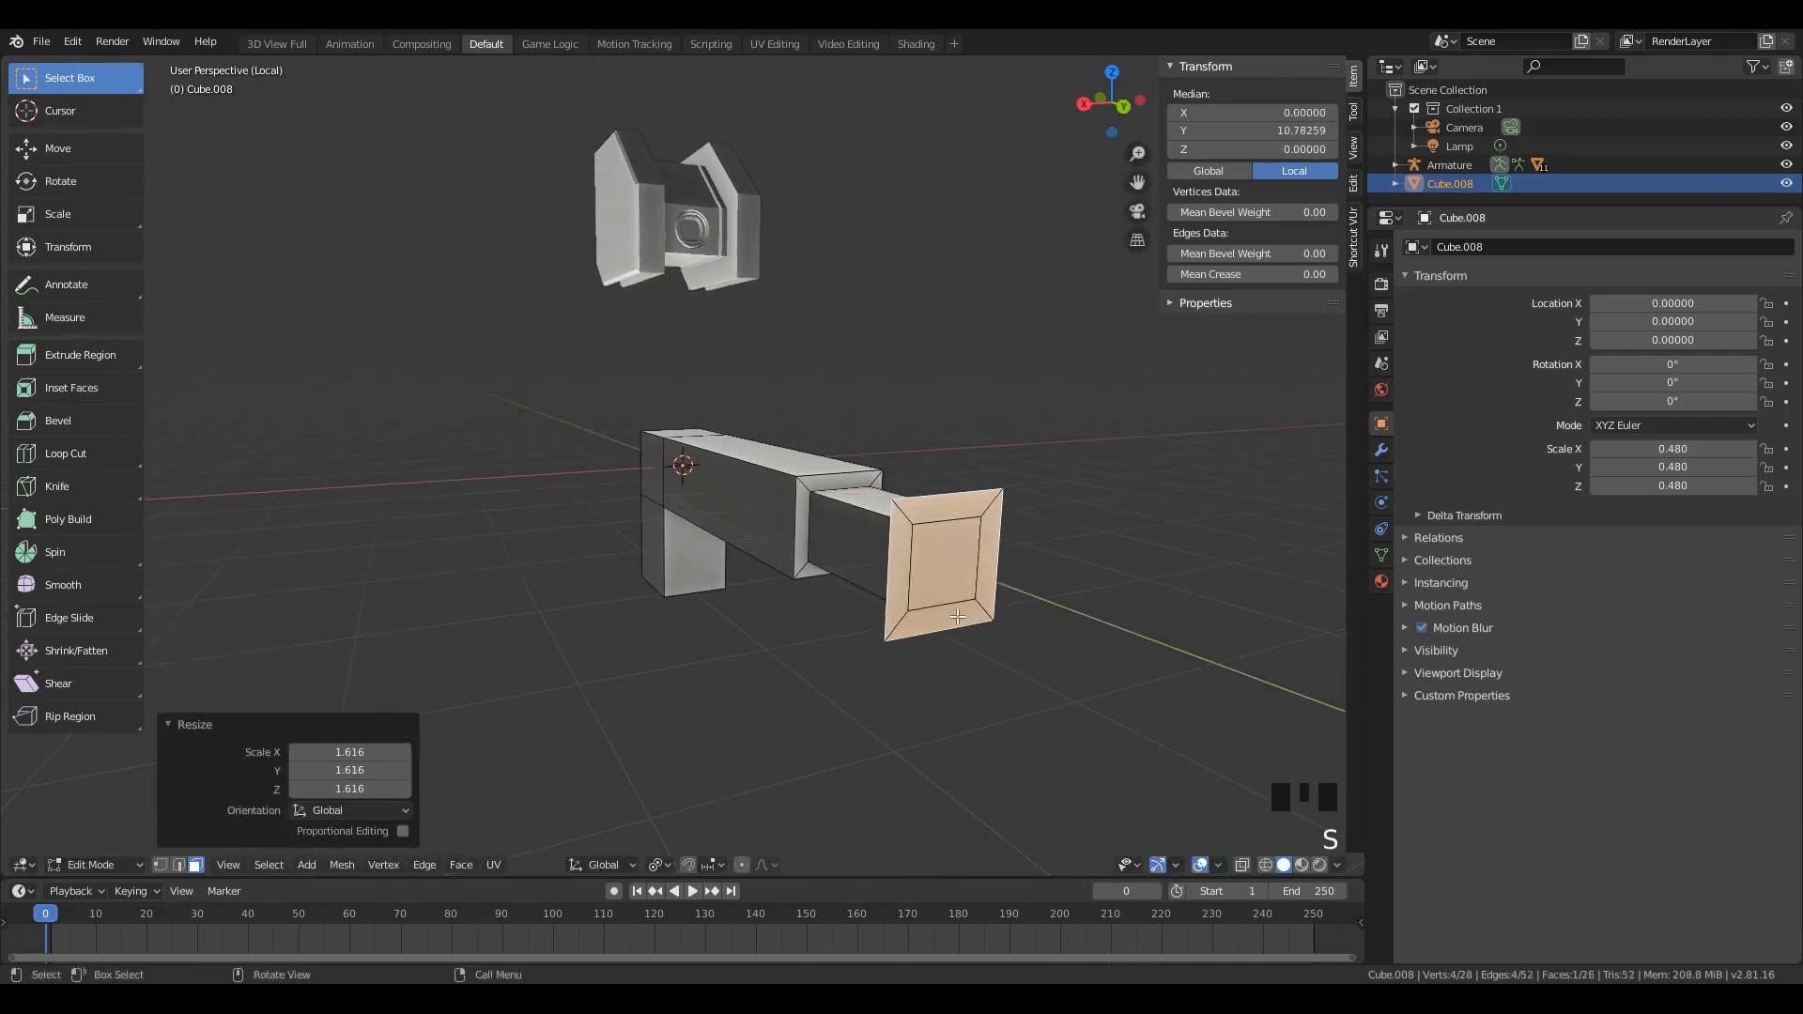
# Step: Shift the enlarged end face 0.16 along Y and extrude it into a muzzle block, making the gun about 8.55 long
pyautogui.press('g')
pyautogui.press('y')
pyautogui.click(1014, 610)
pyautogui.moveTo(1014, 610); pyautogui.dragTo(1009, 573, button='middle')
pyautogui.press('e')
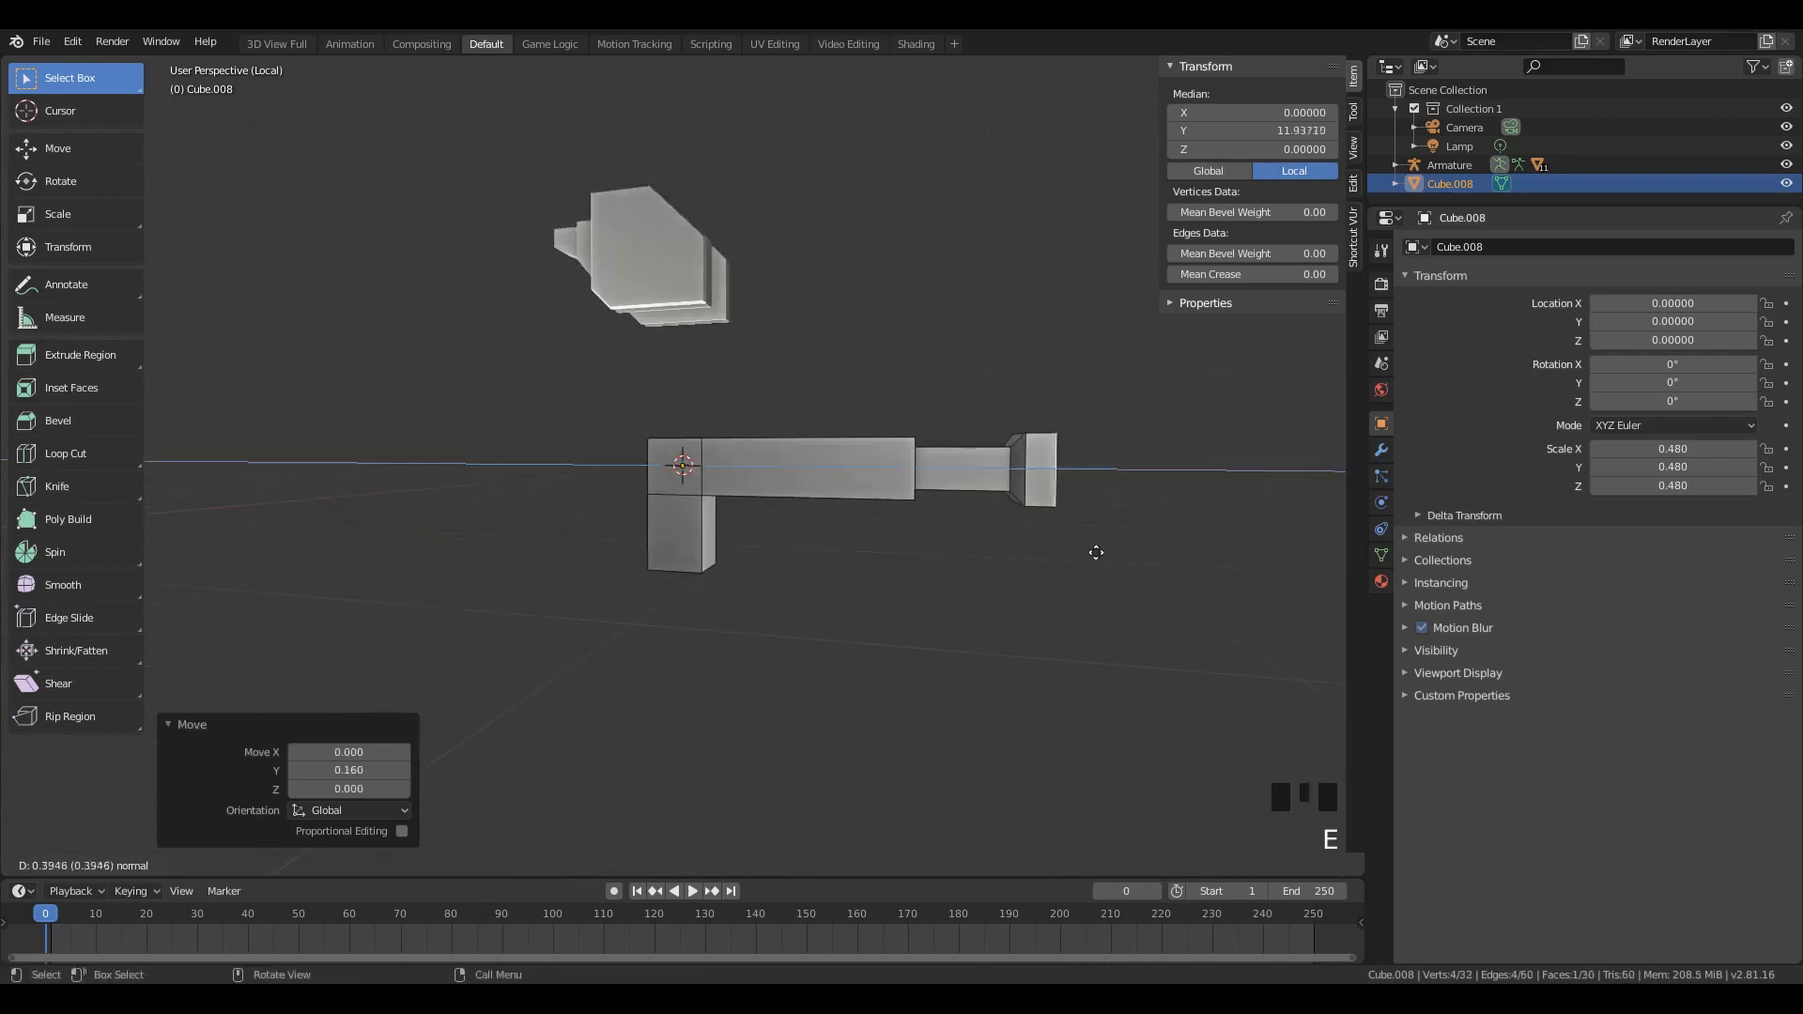
pyautogui.click(1263, 535)
pyautogui.moveTo(1263, 535); pyautogui.dragTo(1016, 454, button='middle')
pyautogui.press('Tab')
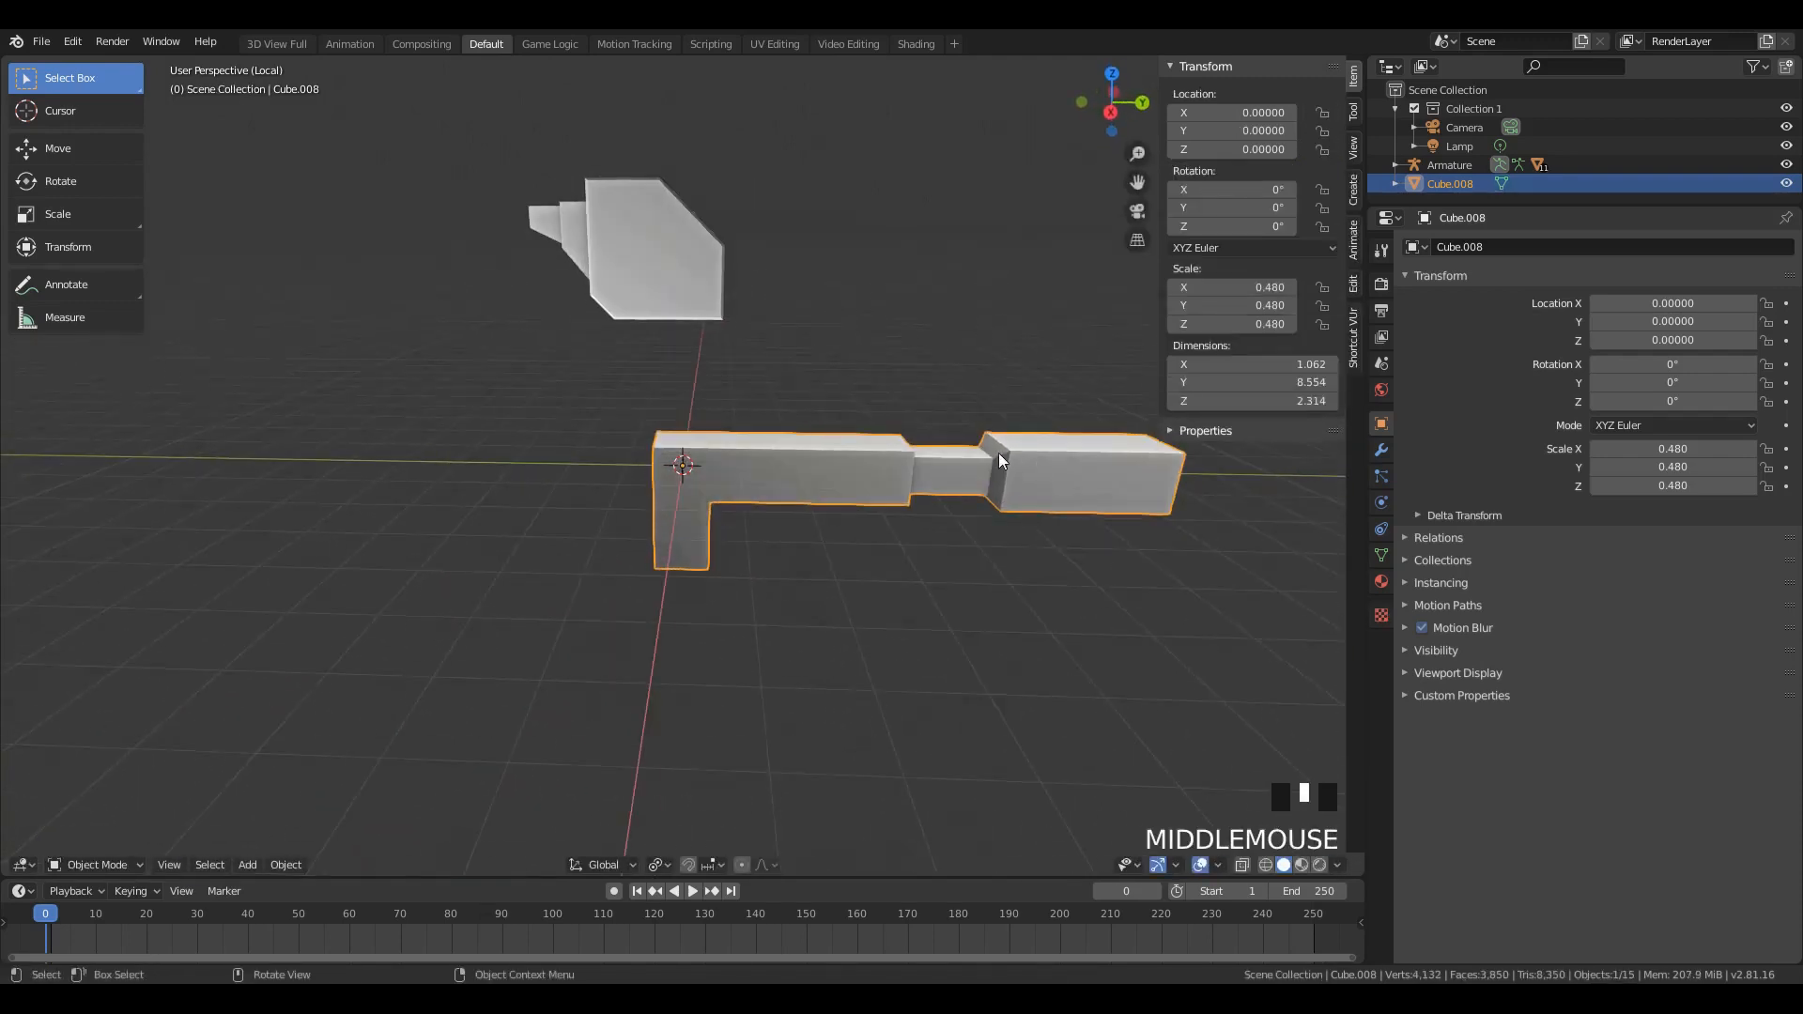
# Step: Select the whole gun mesh and recalculate its normals to face outside
pyautogui.press('Tab')
pyautogui.scroll(2, 1059, 447)
pyautogui.scroll(2, 1059, 448)
pyautogui.press('a')
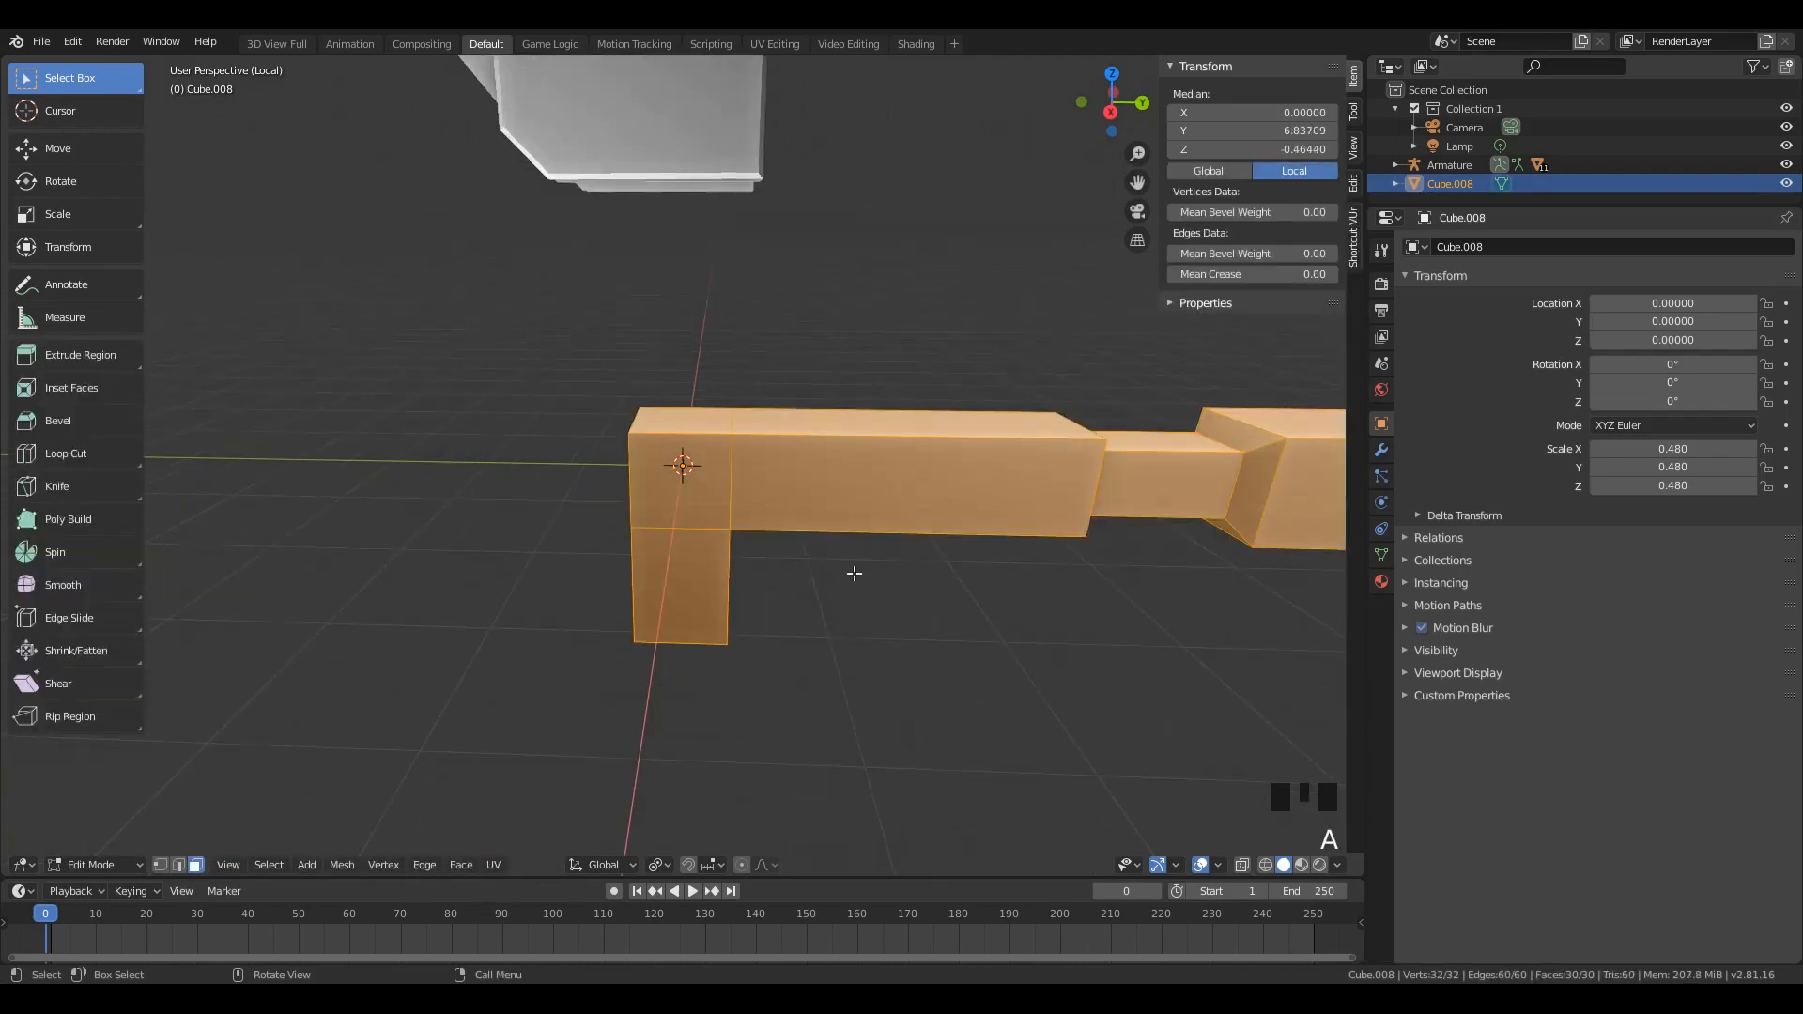
pyautogui.click(338, 865)
pyautogui.moveTo(405, 610)
pyautogui.click(548, 608)
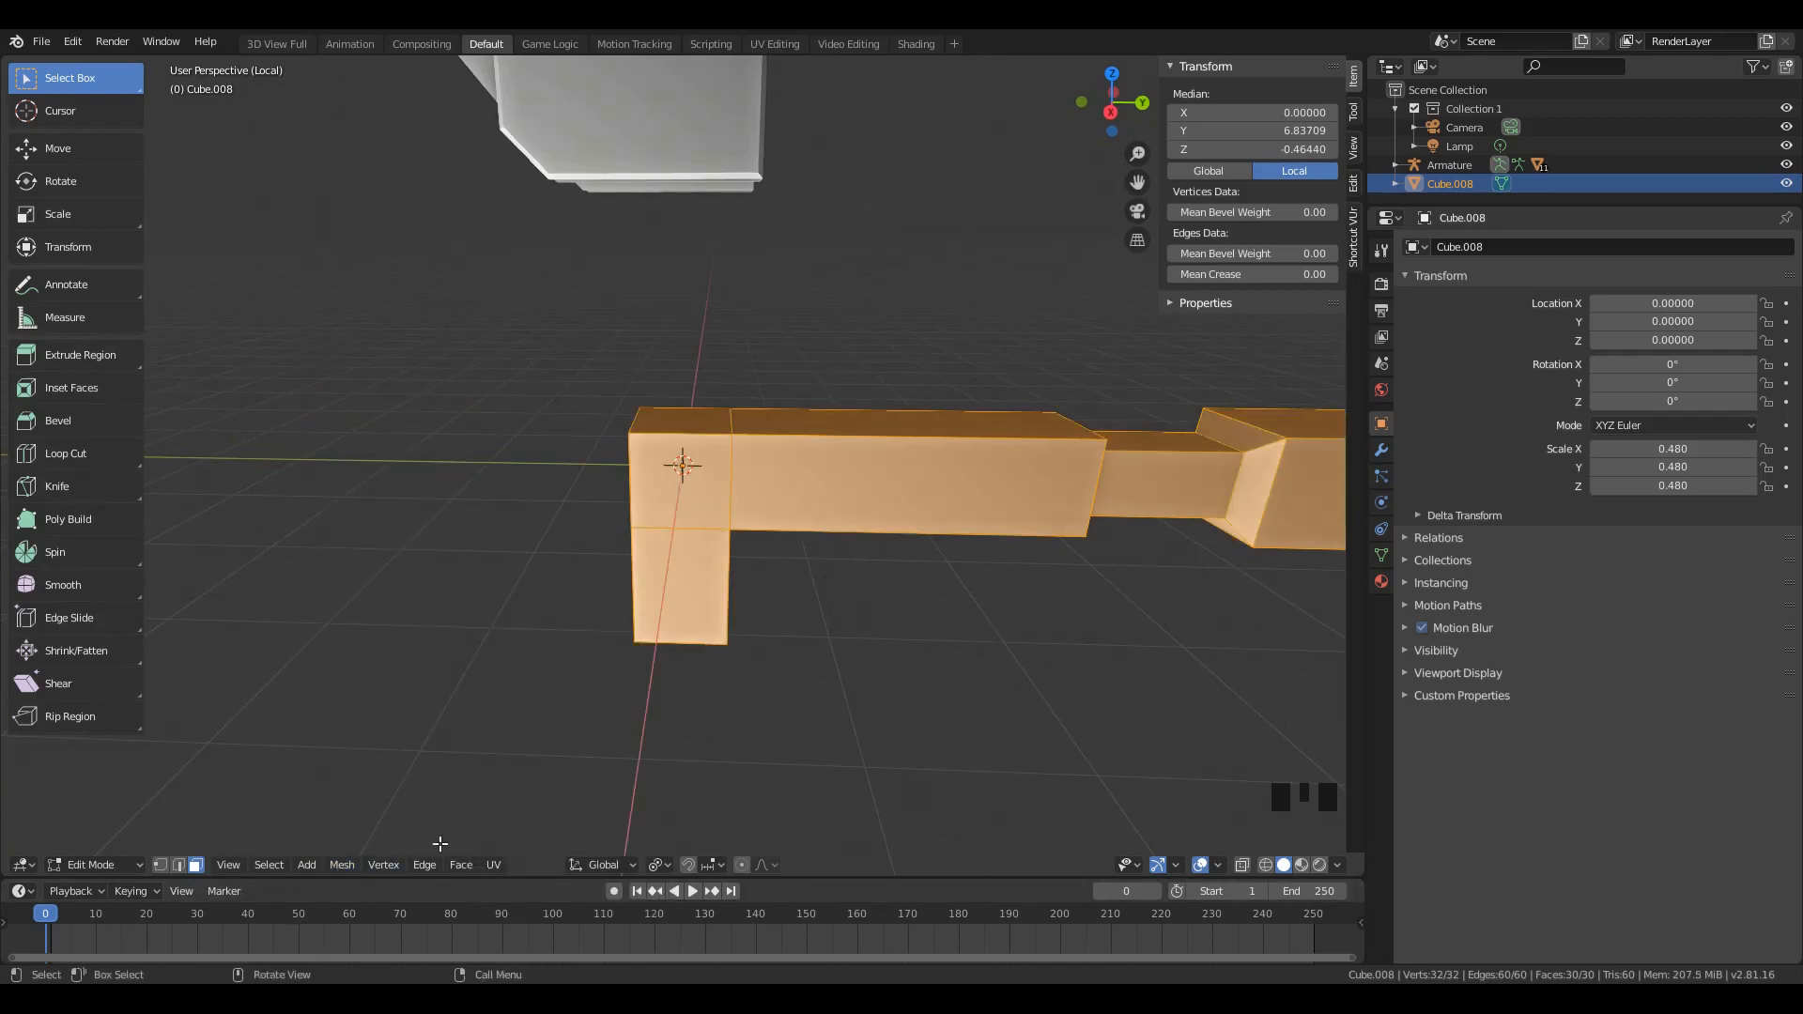
pyautogui.hotkey('shift', 'n')
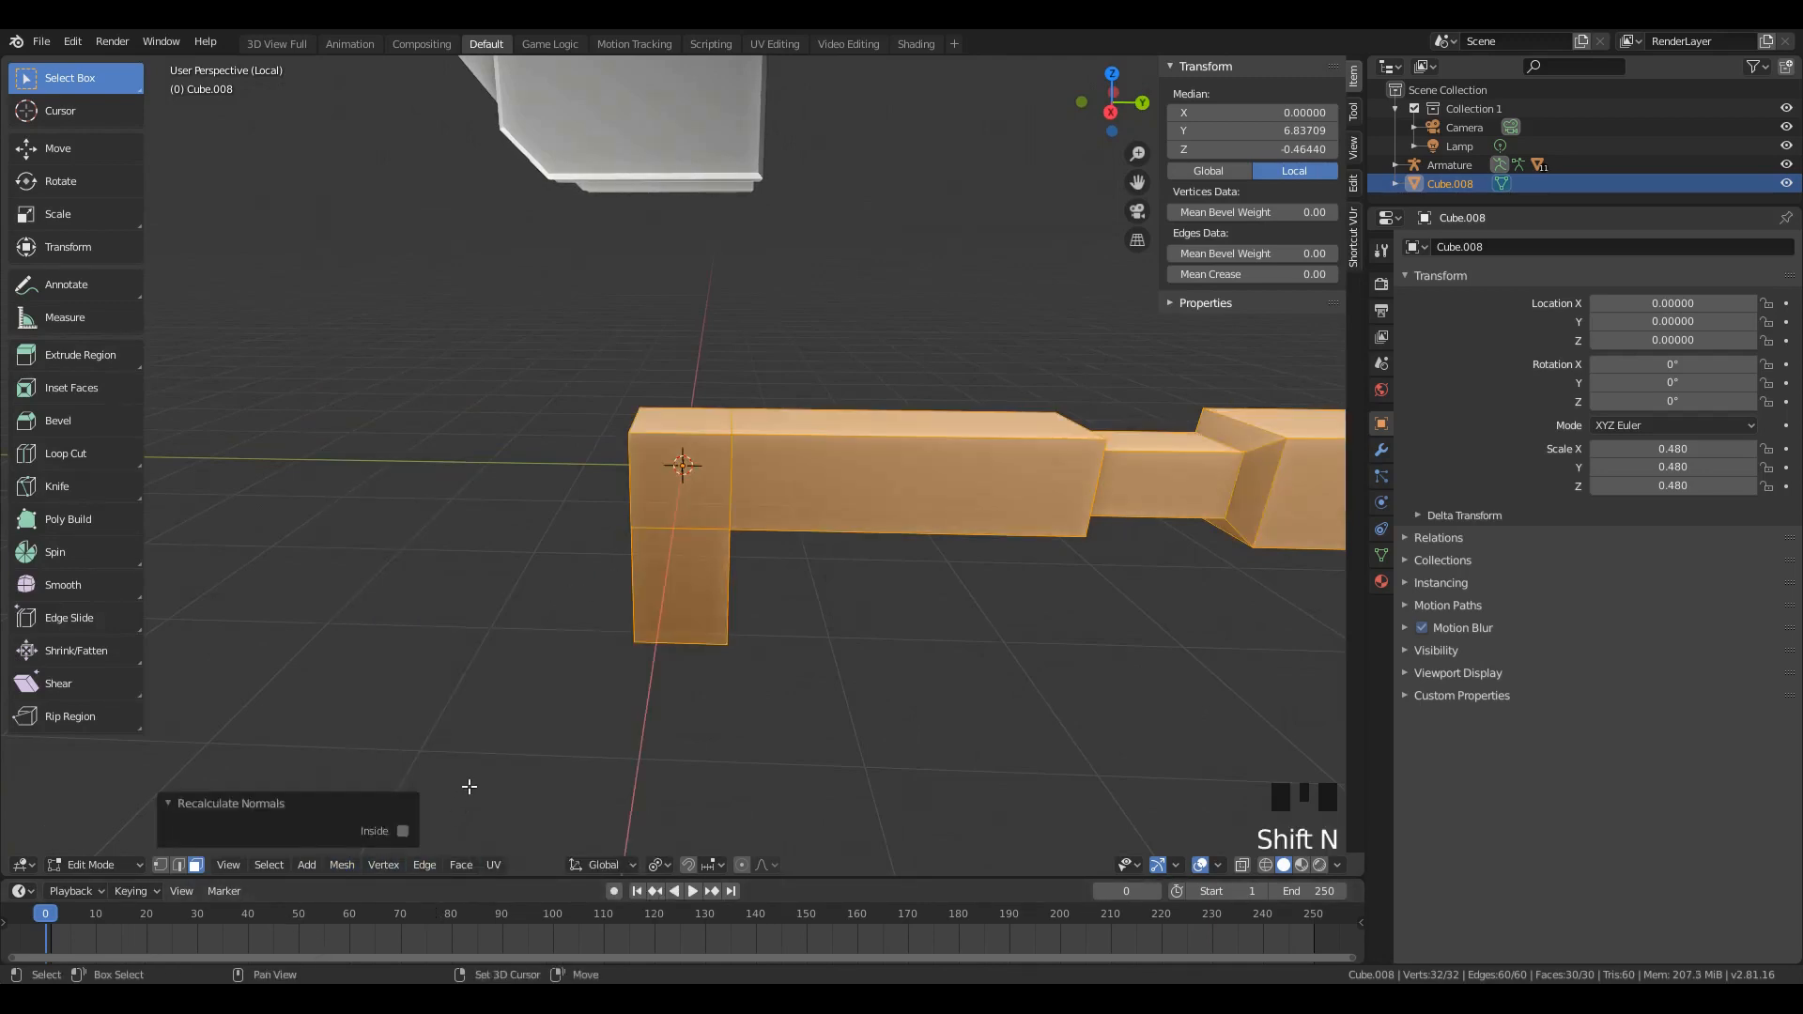
pyautogui.press('Tab')
pyautogui.moveTo(907, 539); pyautogui.dragTo(1013, 548, button='middle')
# Step: Inset the muzzle block's front face and extrude it inward to hollow out the barrel opening
pyautogui.press('Tab')
pyautogui.click(1048, 554)
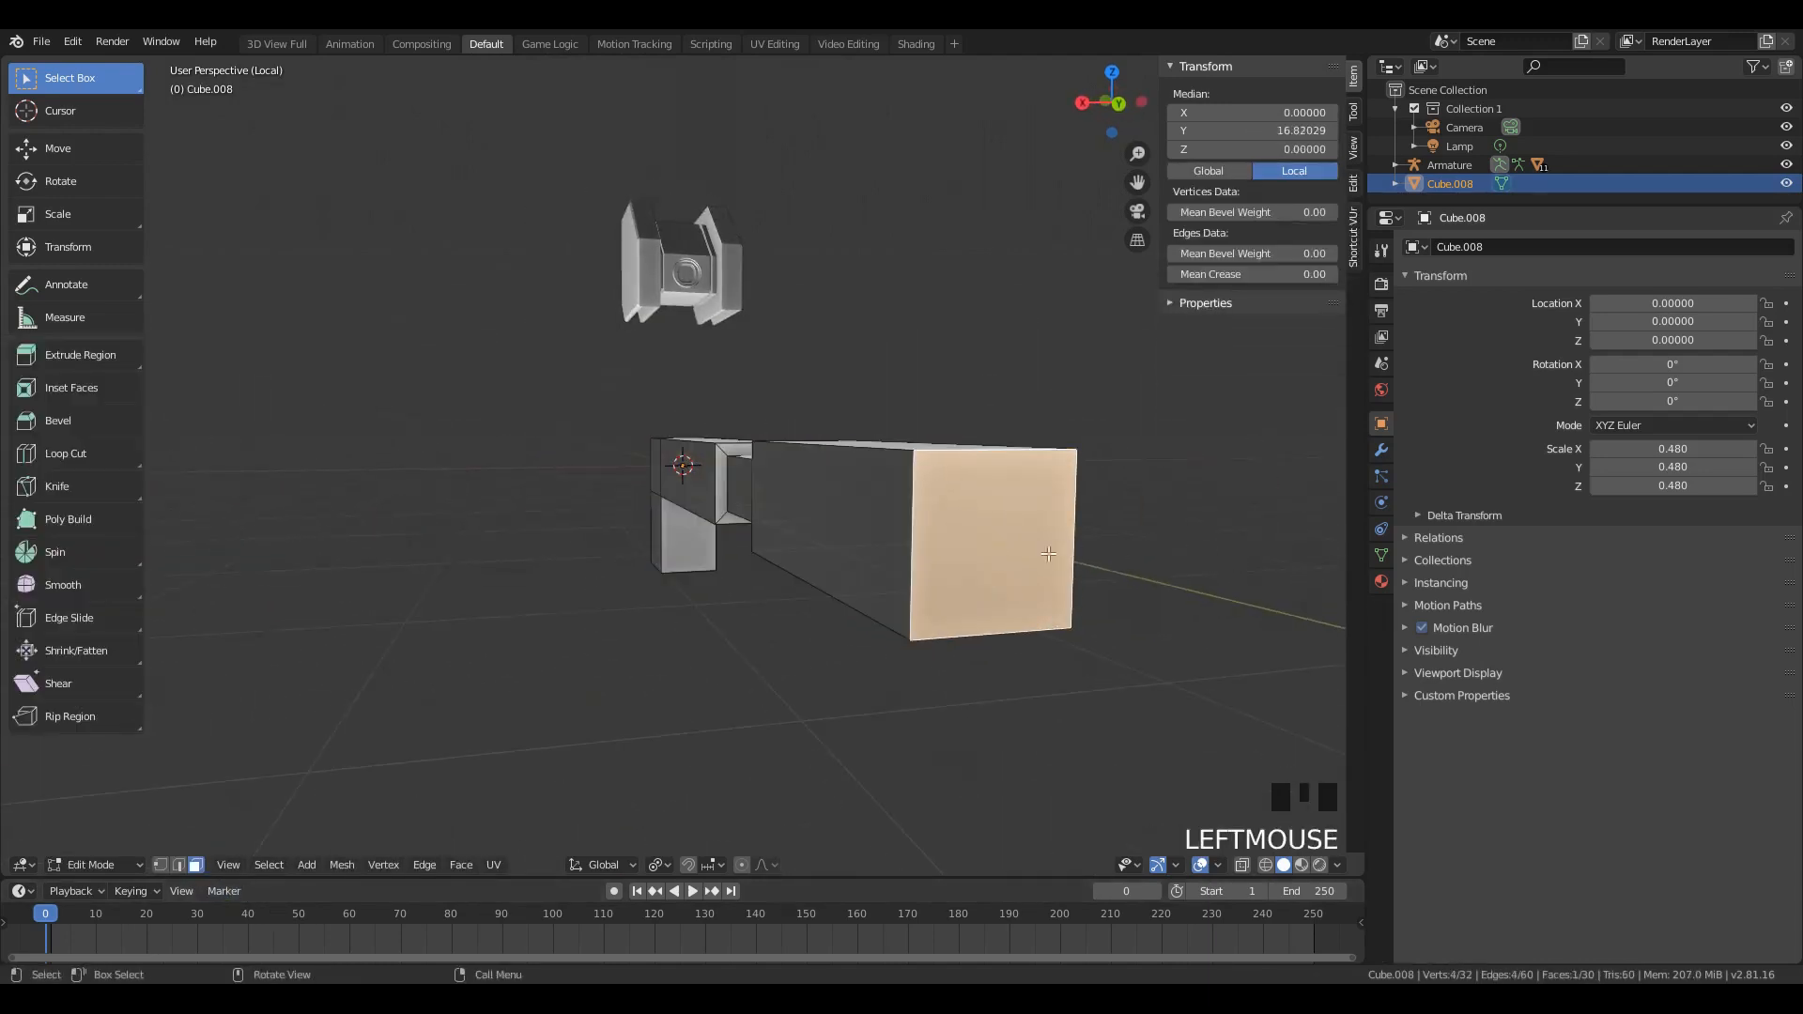
pyautogui.press('i')
pyautogui.click(1242, 627)
pyautogui.moveTo(1241, 627); pyautogui.dragTo(1177, 600, button='middle')
pyautogui.press('e')
pyautogui.click(1003, 622)
pyautogui.moveTo(1003, 621); pyautogui.dragTo(958, 514, button='middle')
pyautogui.press('Tab')
pyautogui.press('a')
pyautogui.scroll(4, 930, 489)
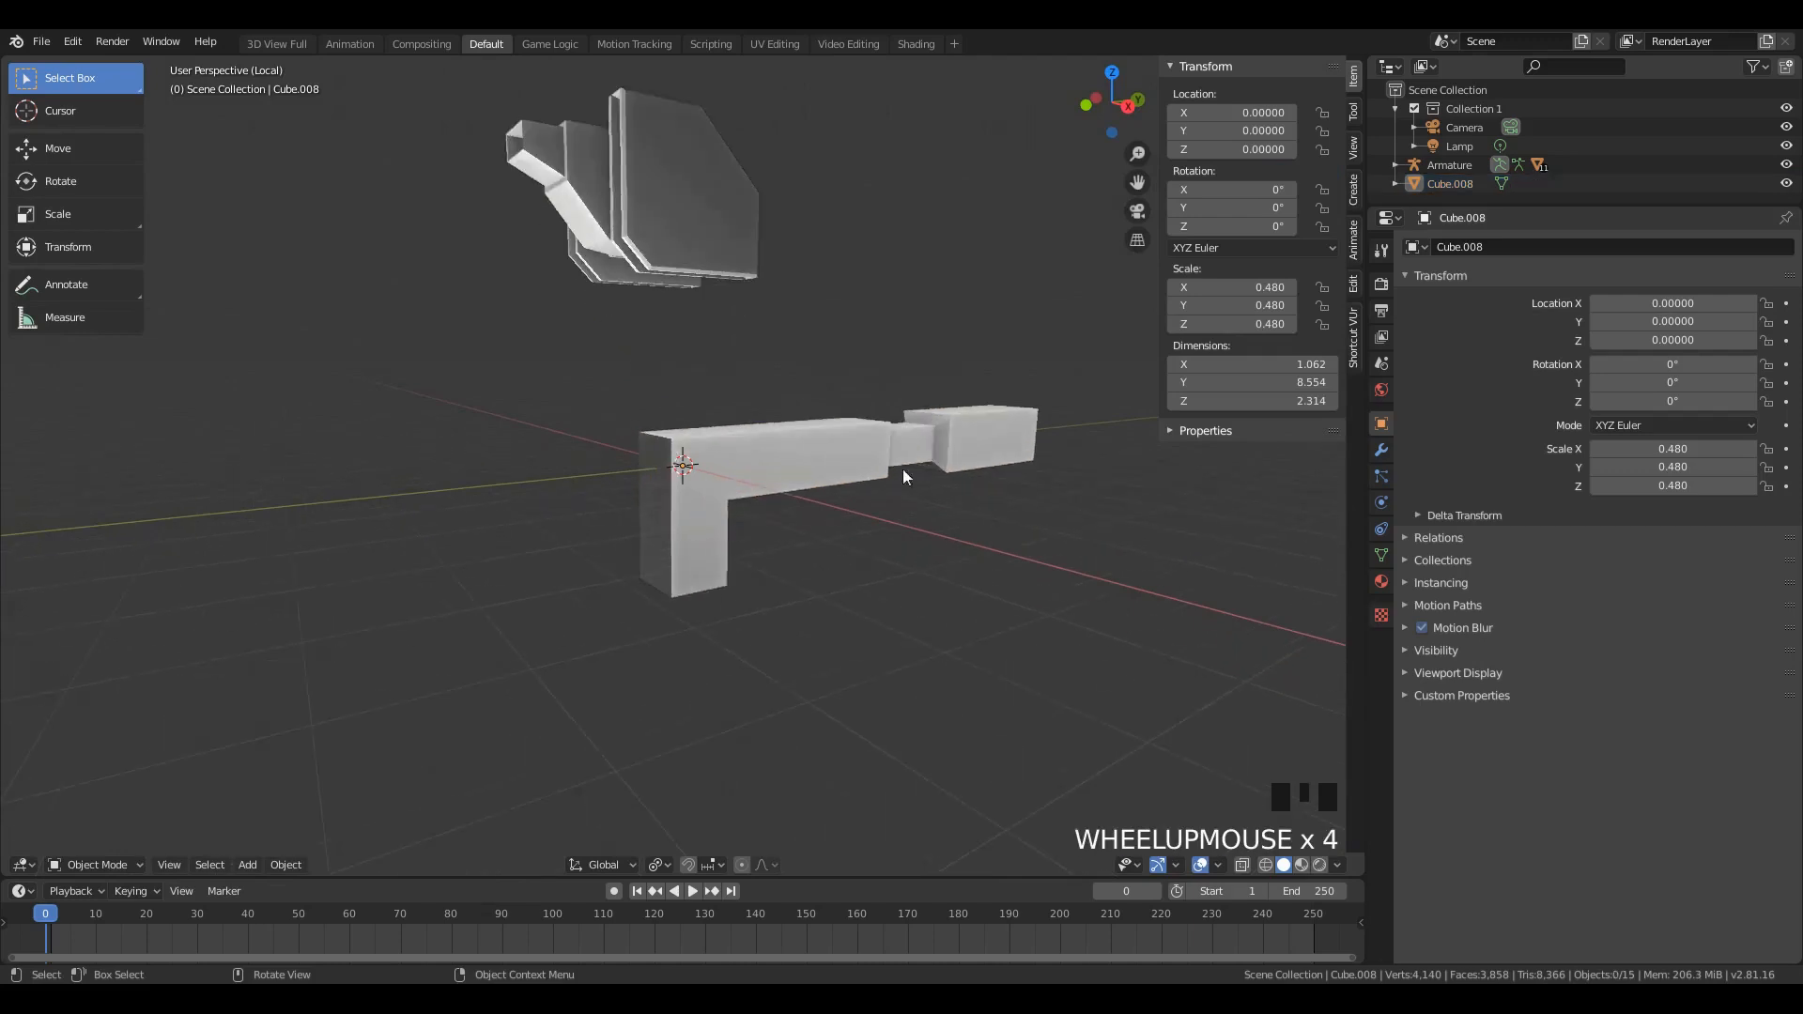
# Step: Inspect the gun's rear faces, then leave local view to show the gun together with the whole robot
pyautogui.press('Tab')
pyautogui.scroll(3, 732, 486)
pyautogui.moveTo(732, 486); pyautogui.dragTo(792, 576, button='middle')
pyautogui.click(629, 424)
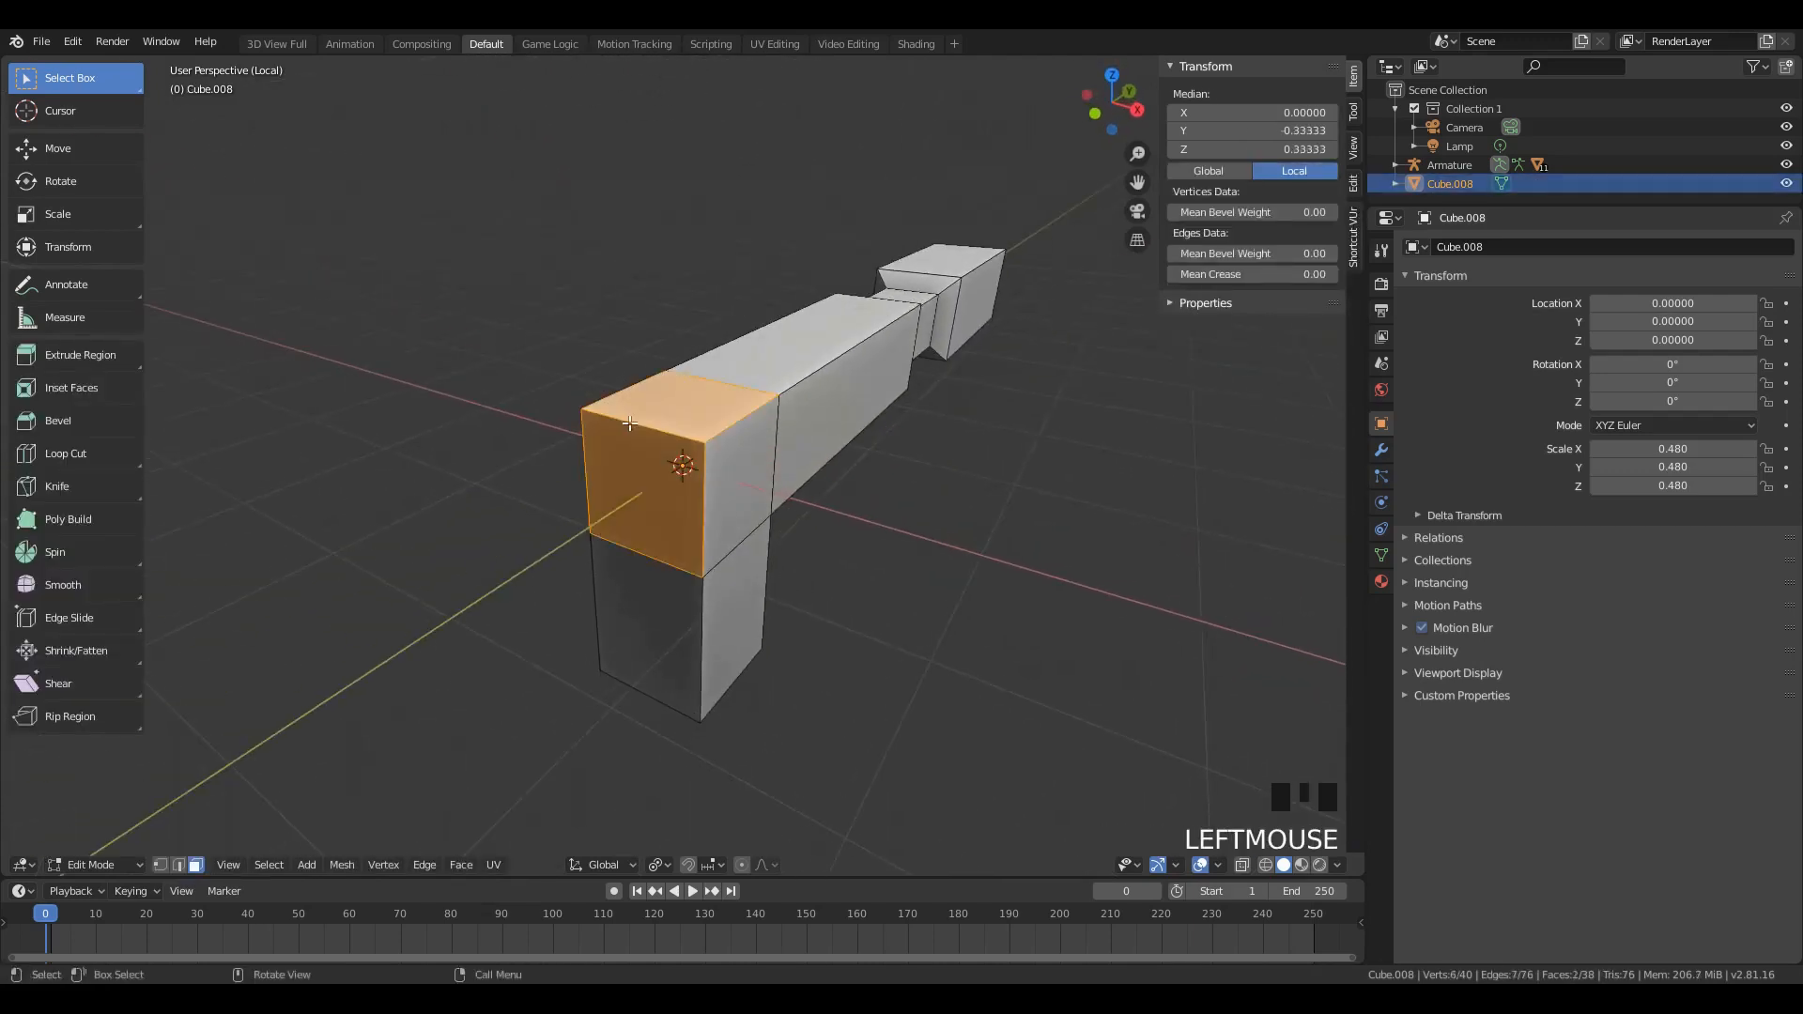
pyautogui.press('Tab')
pyautogui.moveTo(757, 505); pyautogui.dragTo(646, 464, button='middle')
pyautogui.scroll(-4, 823, 535)
pyautogui.scroll(-3, 647, 464)
pyautogui.press('KP_Divide')
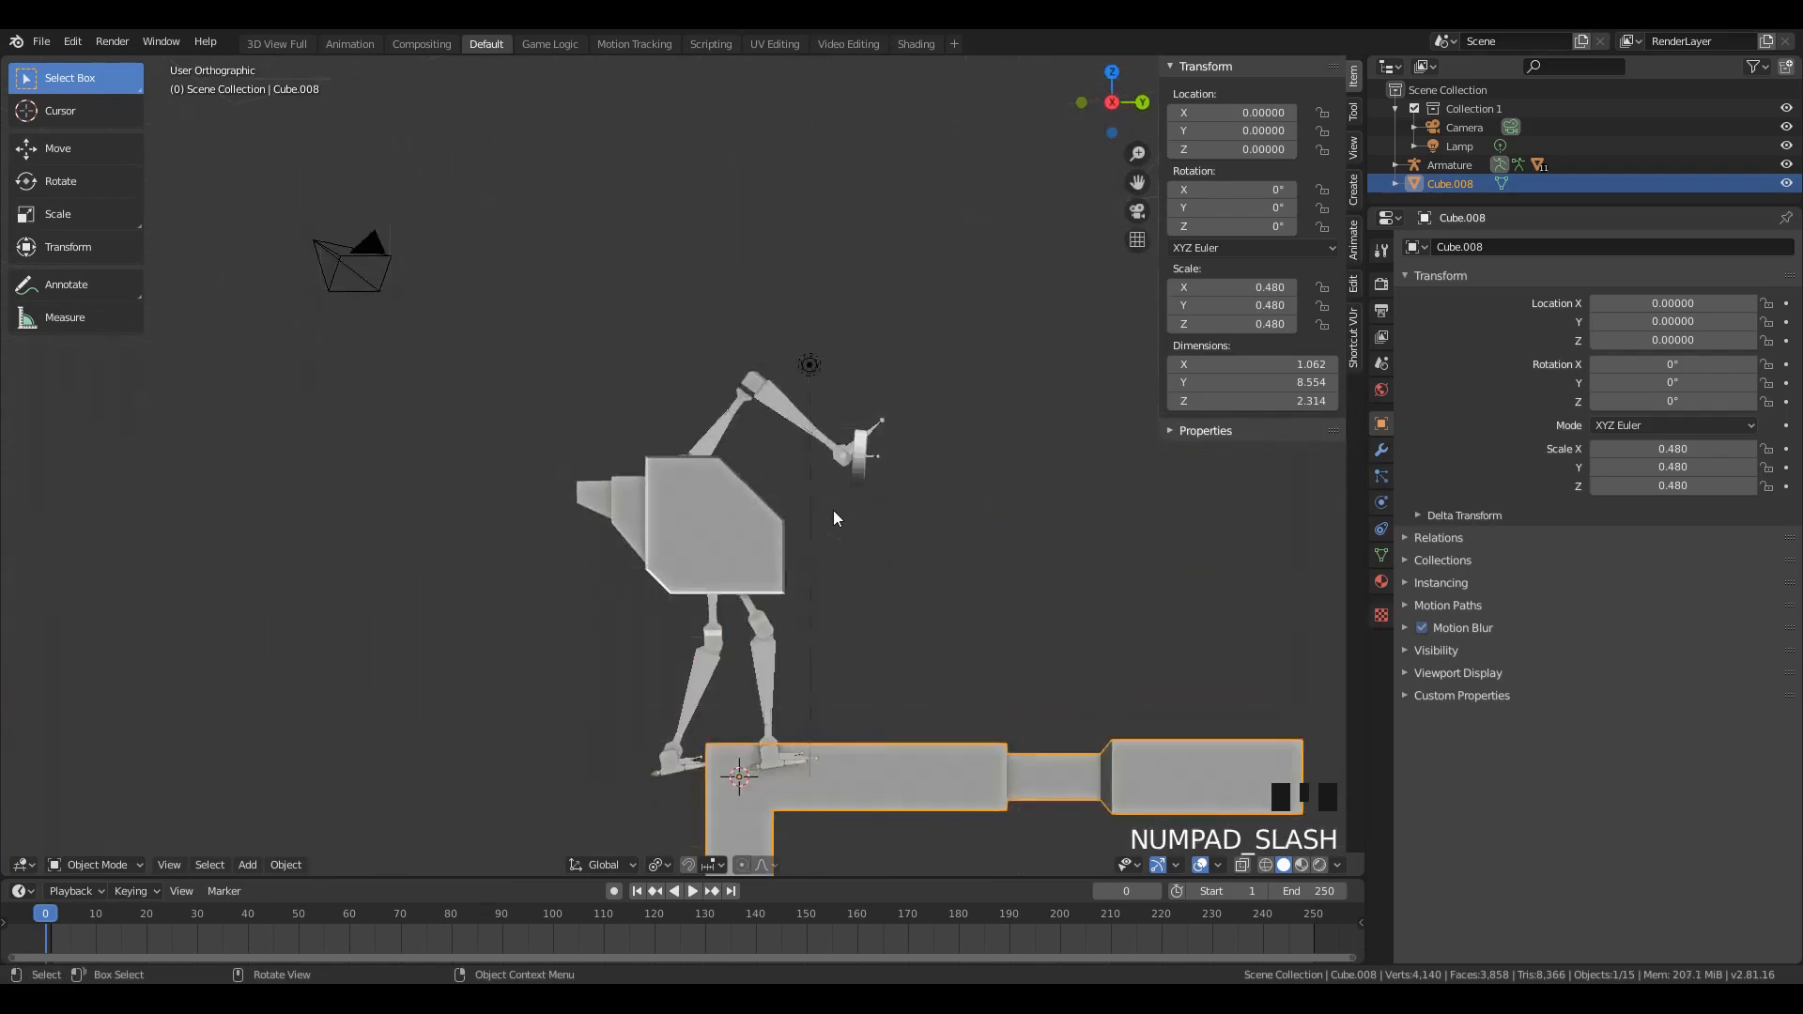
# Step: Scale the gun by about 0.235 and place it in front of the head disc at about Y 1.91, Z 4.71
pyautogui.press('s')
pyautogui.click(794, 822)
pyautogui.press('g')
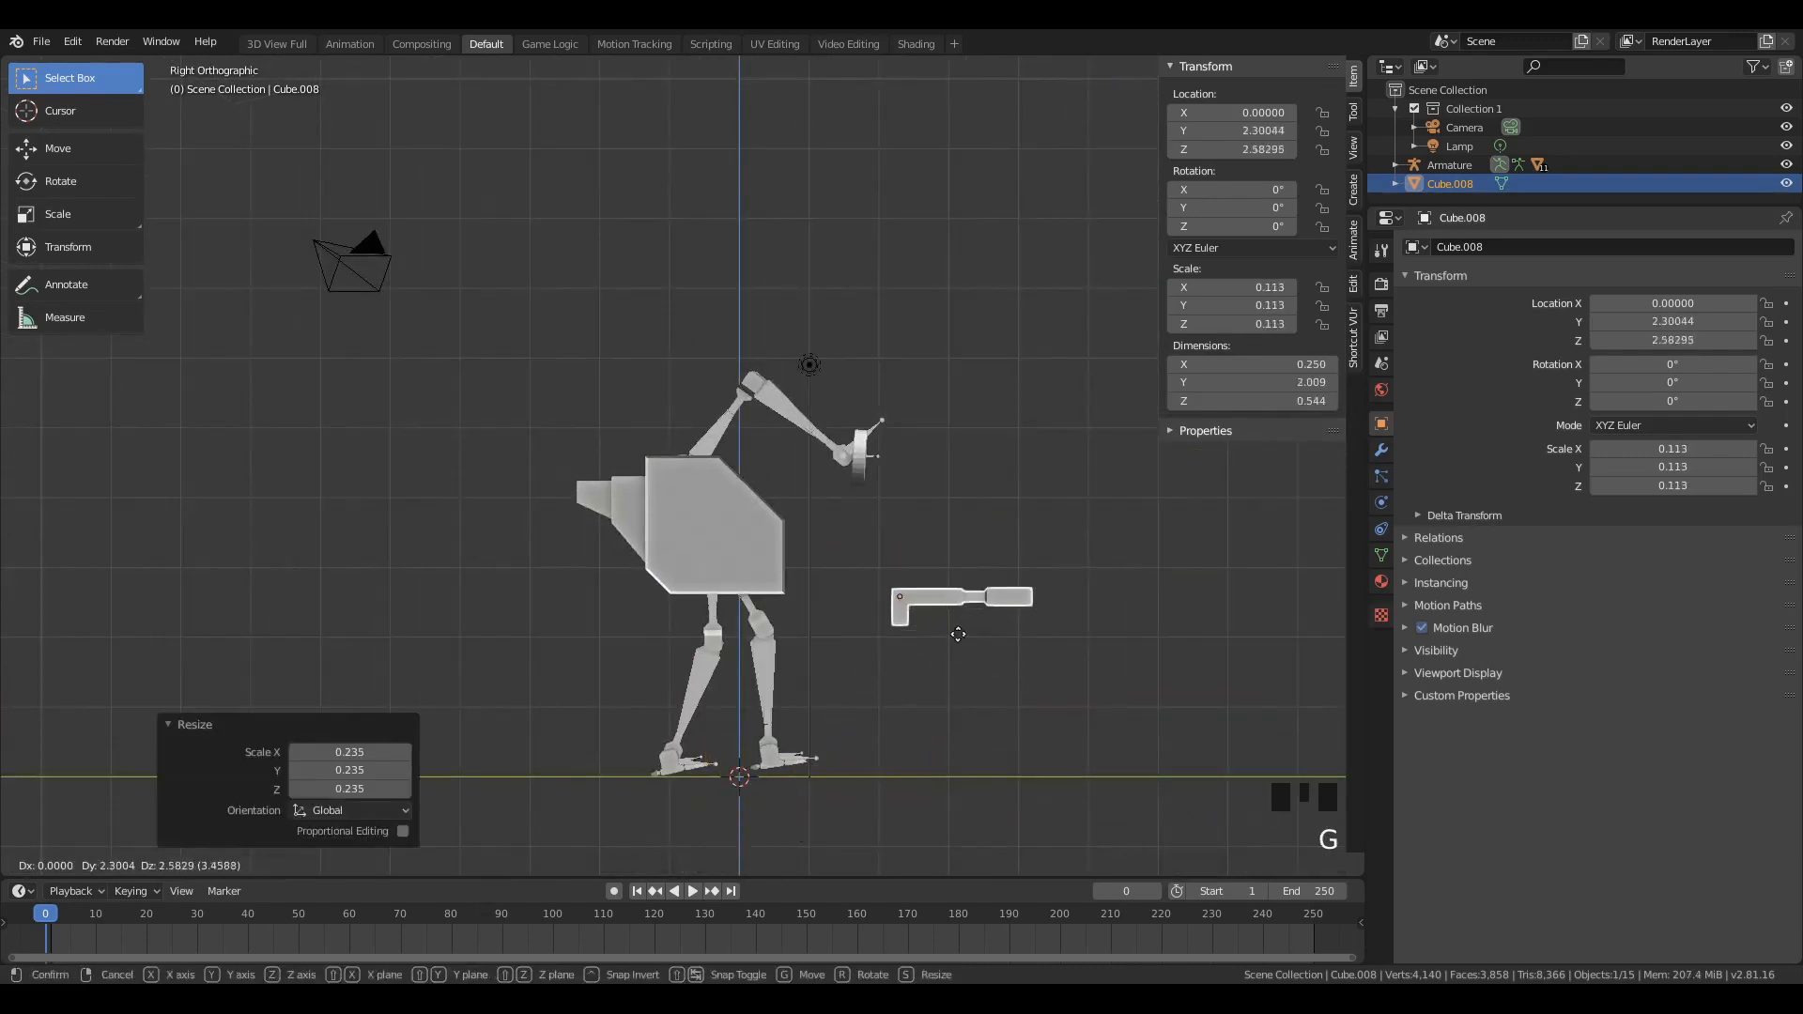
pyautogui.click(930, 495)
pyautogui.scroll(3, 971, 372)
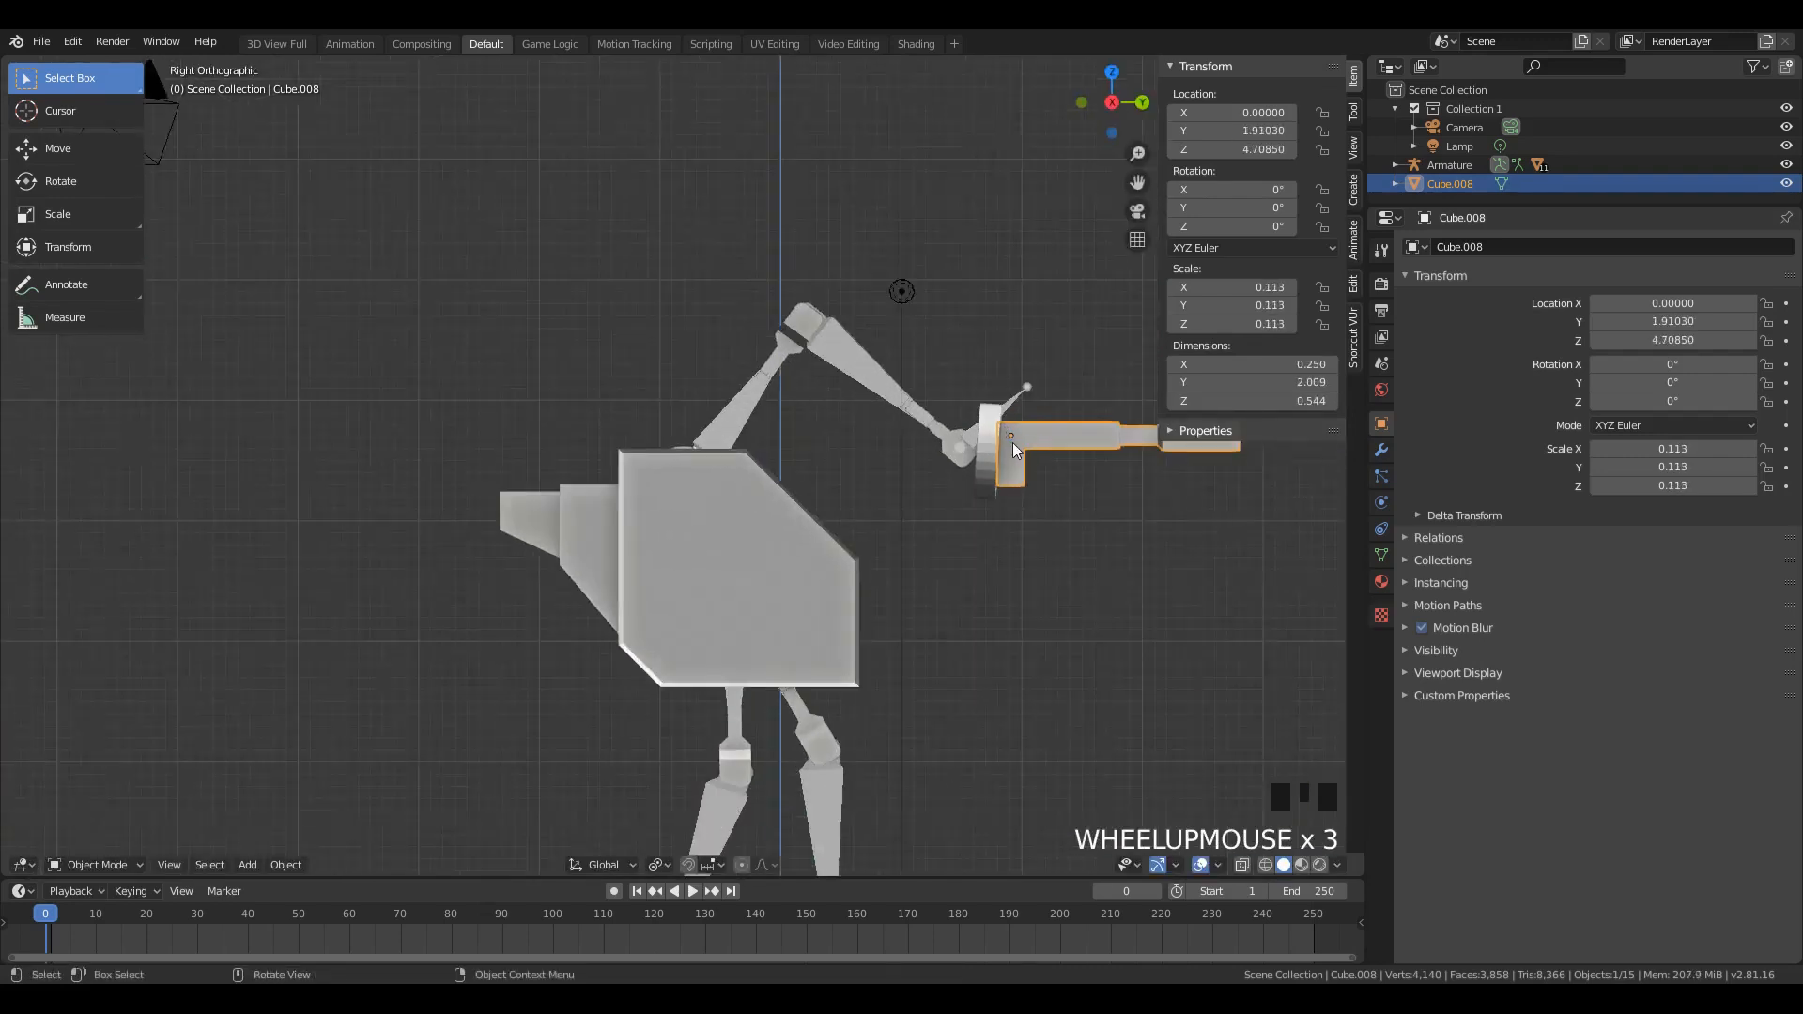
# Step: Move the gun against the front of the head disc at about X 0.04, Y 1.93, Z 4.71
pyautogui.moveTo(1012, 442); pyautogui.dragTo(1028, 556, button='middle')
pyautogui.press('g')
pyautogui.click(869, 571)
pyautogui.click(1153, 554)
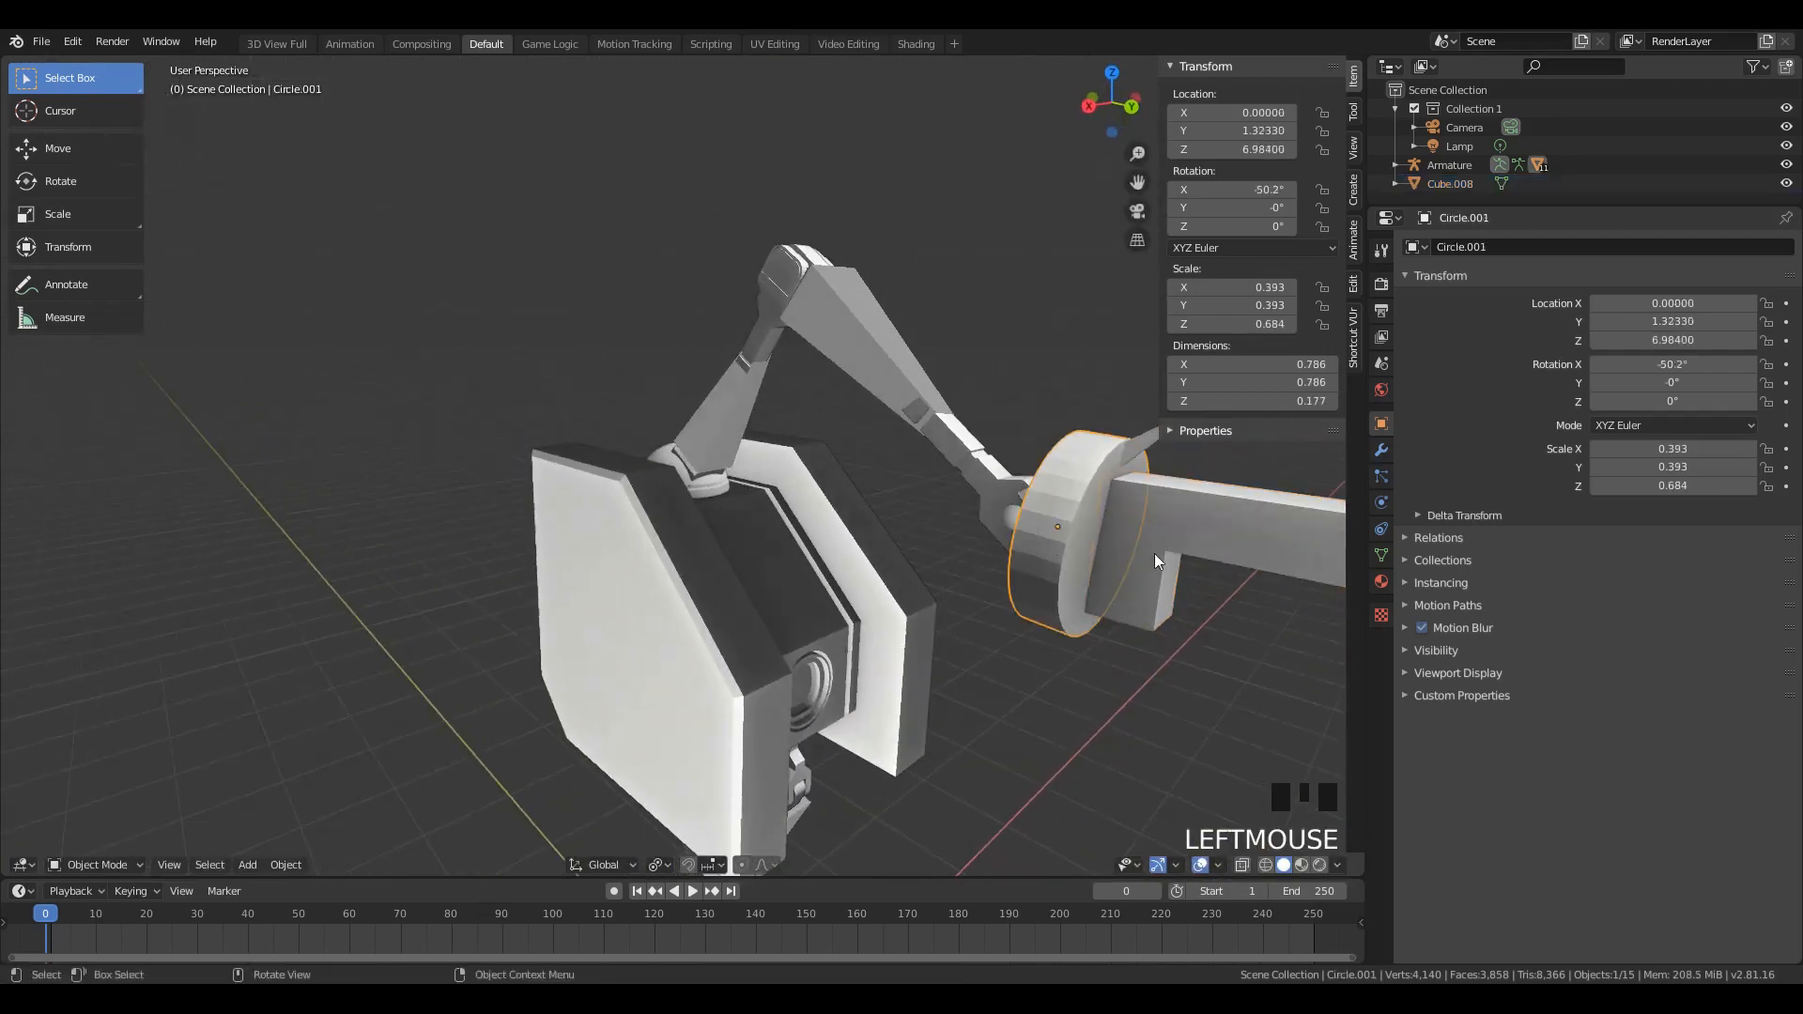
pyautogui.click(1129, 579)
pyautogui.moveTo(1129, 579); pyautogui.dragTo(1134, 521, button='middle')
pyautogui.scroll(-2, 1130, 515)
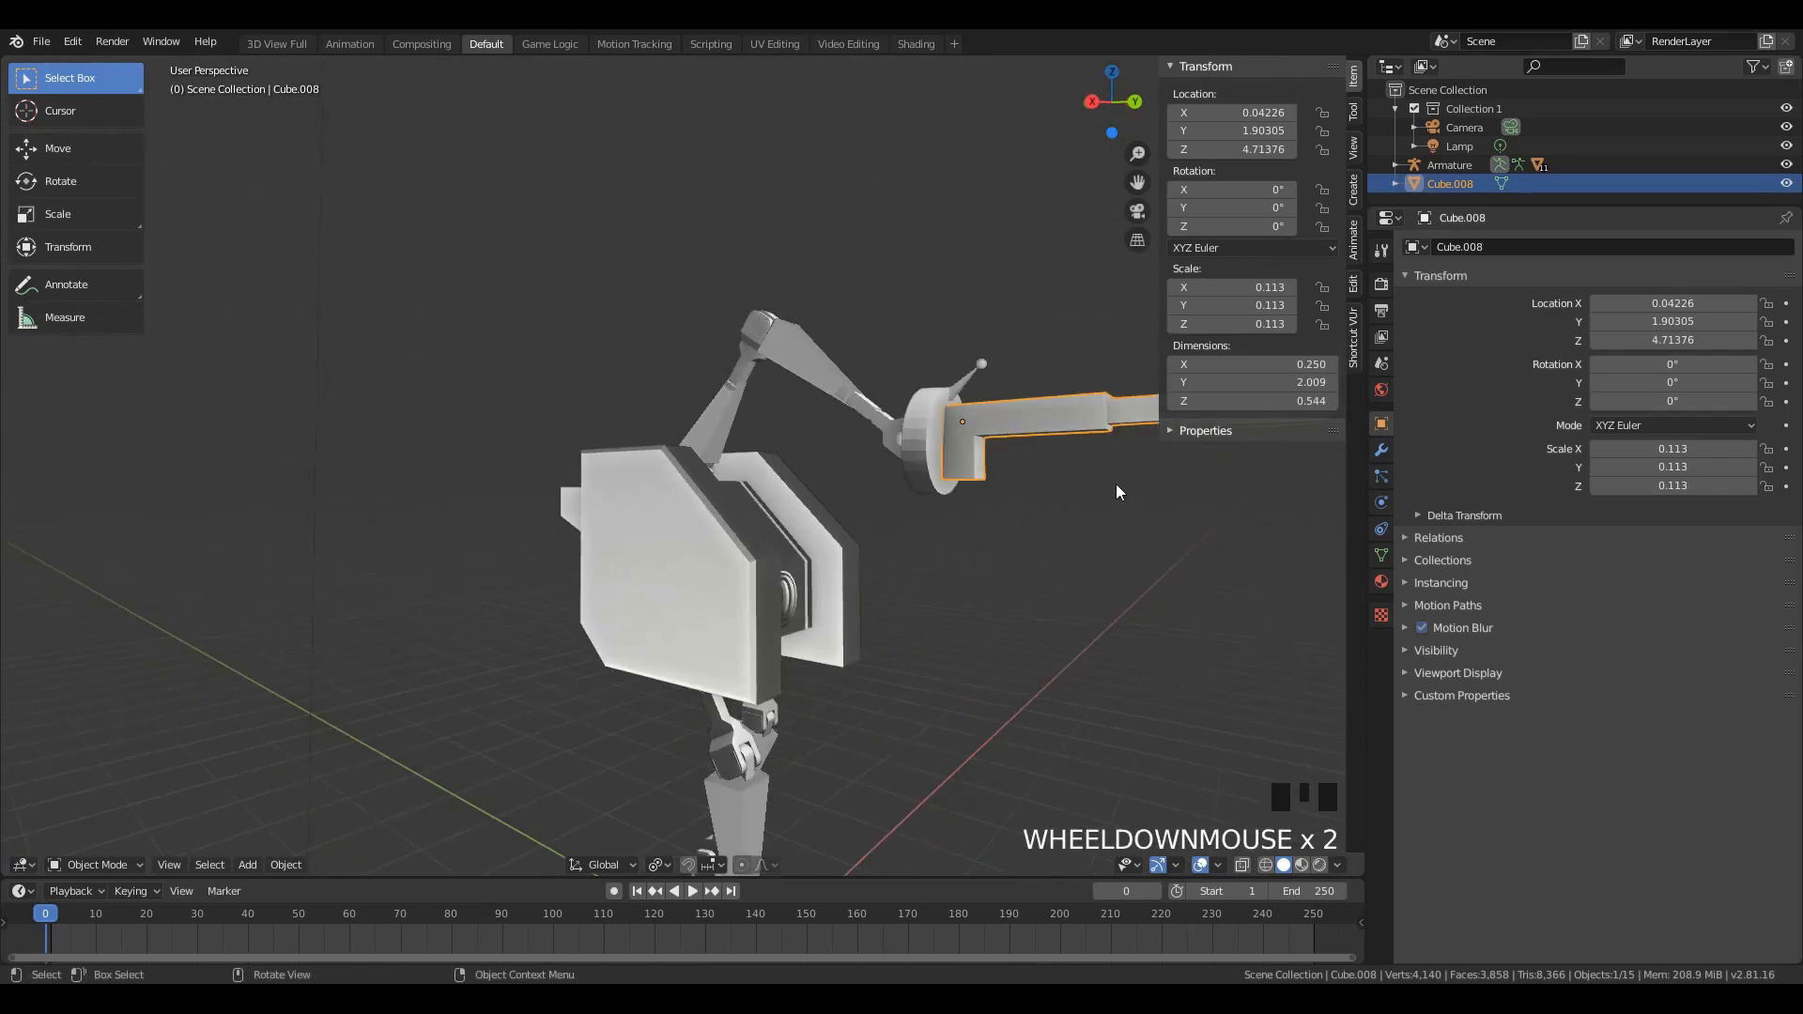
pyautogui.press('g')
pyautogui.click(1113, 480)
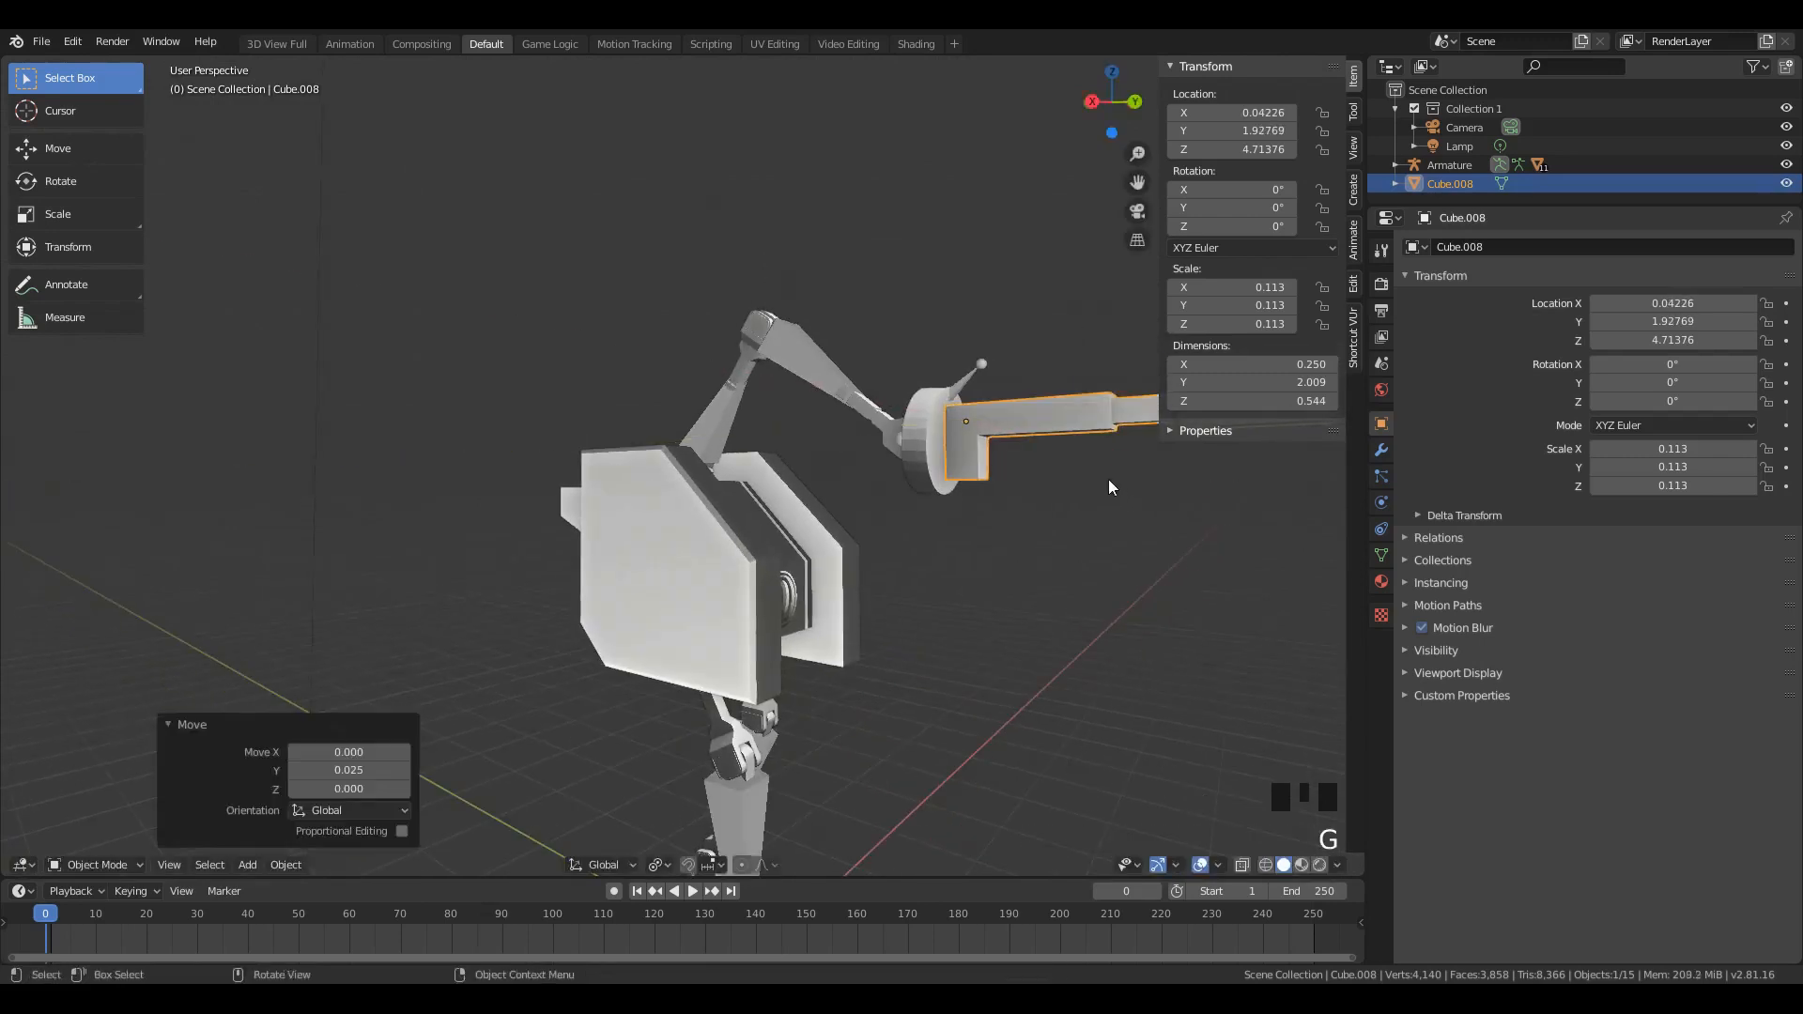
# Step: Add a loop cut around the gun's grip and slide it up close to the barrel
pyautogui.moveTo(1108, 479); pyautogui.dragTo(954, 427, button='middle')
pyautogui.scroll(3, 928, 431)
pyautogui.press('Tab')
pyautogui.hotkey('ctrl', 'r')
pyautogui.click(1002, 393)
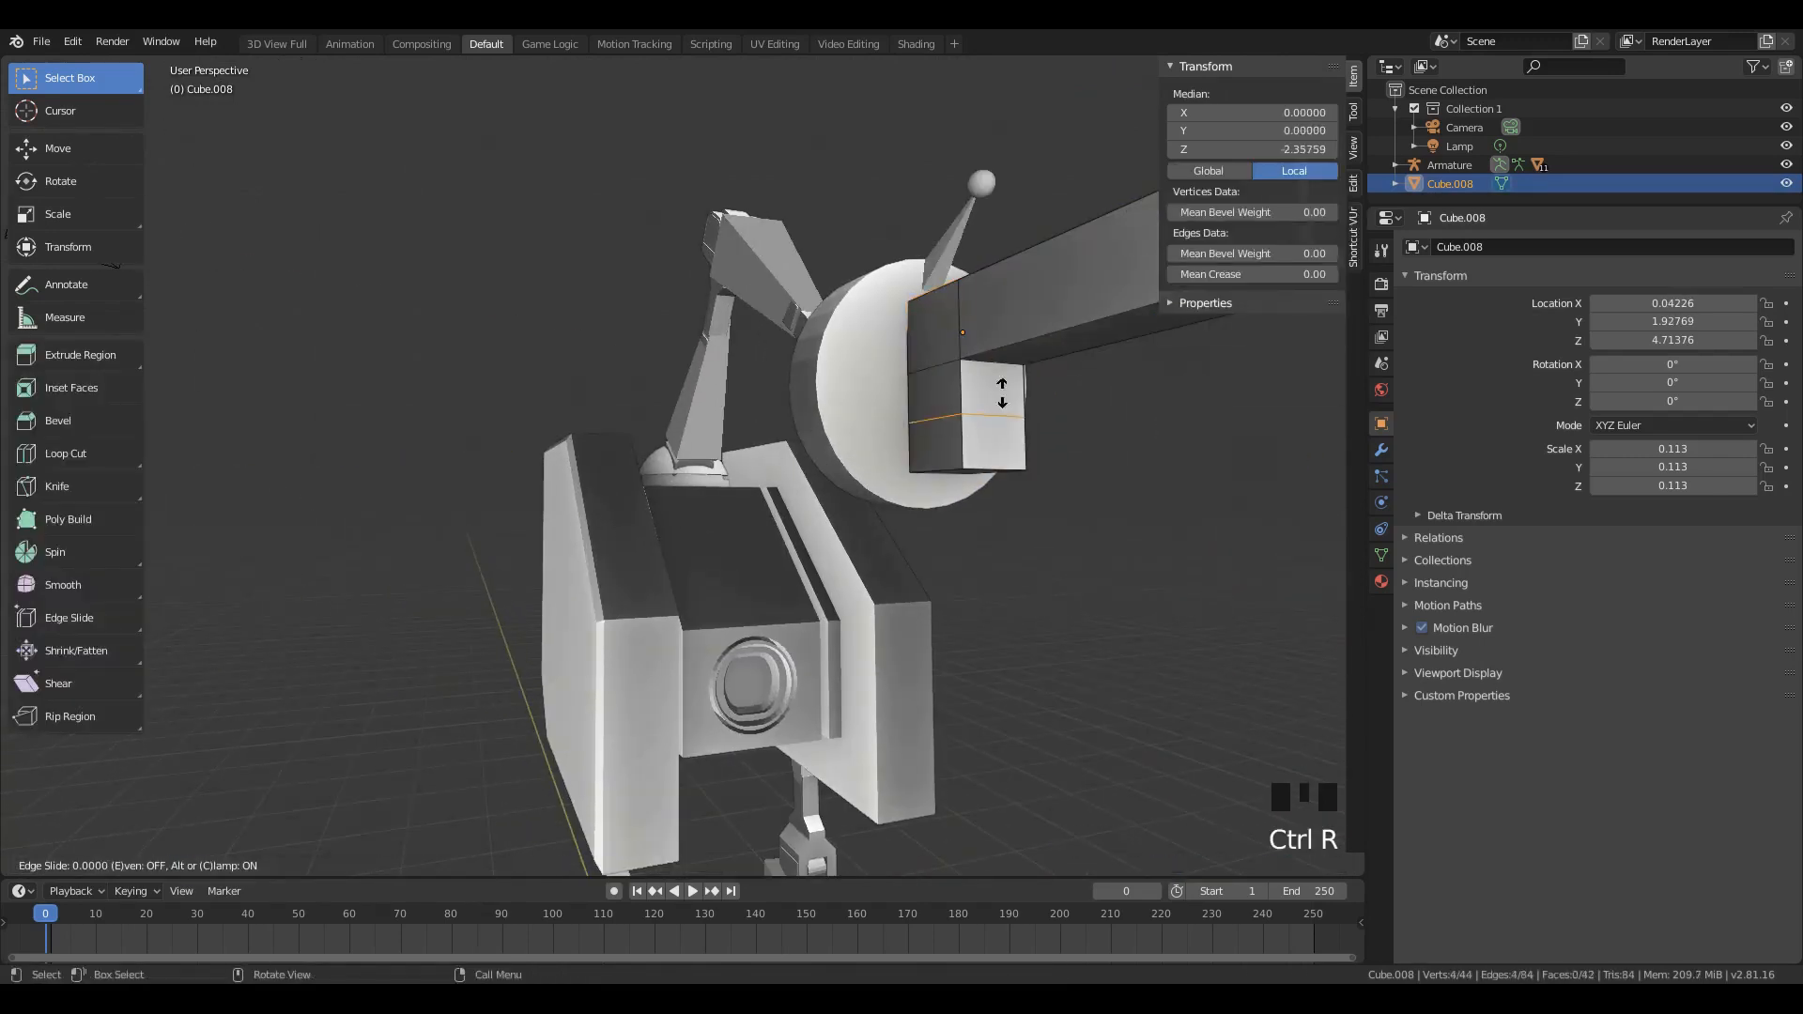
pyautogui.click(1011, 348)
# Step: Display the scene in wireframe and deselect everything in the gun mesh
pyautogui.press('a')
pyautogui.press('z')
pyautogui.press('z')
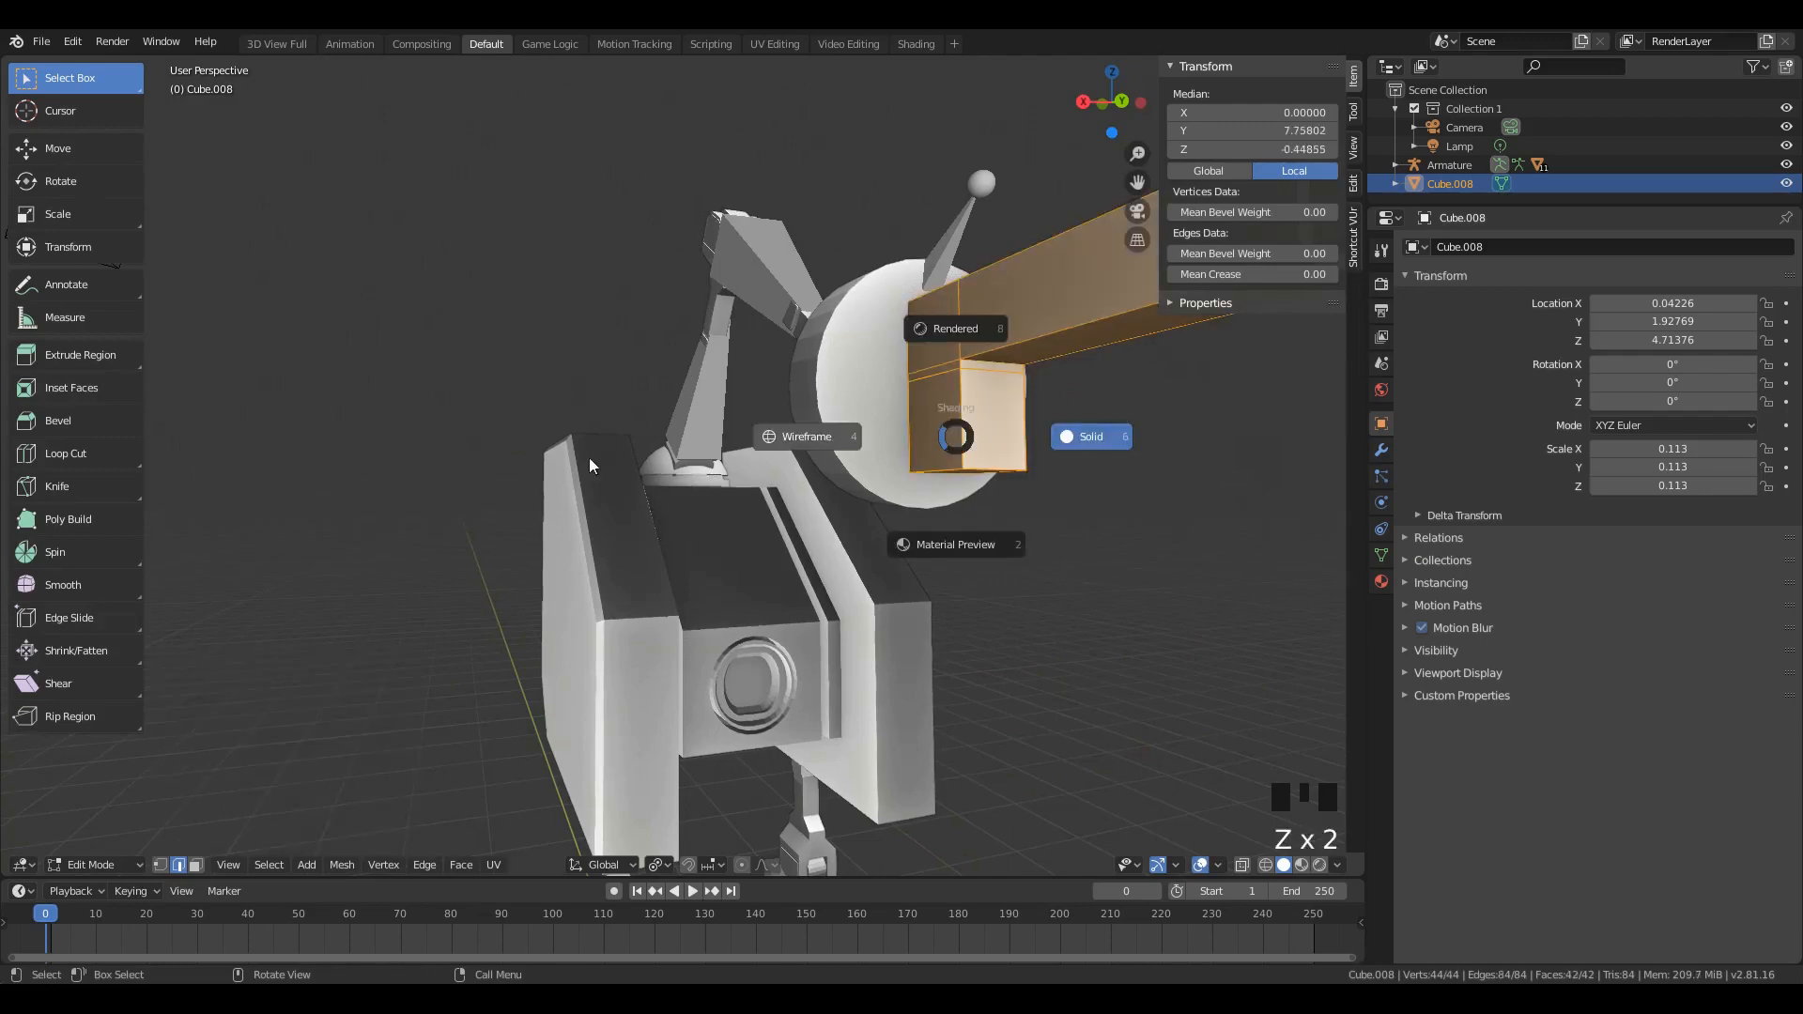
pyautogui.click(1090, 445)
pyautogui.press('z')
pyautogui.click(842, 445)
pyautogui.press('a')
pyautogui.press('a')
pyautogui.press('a')
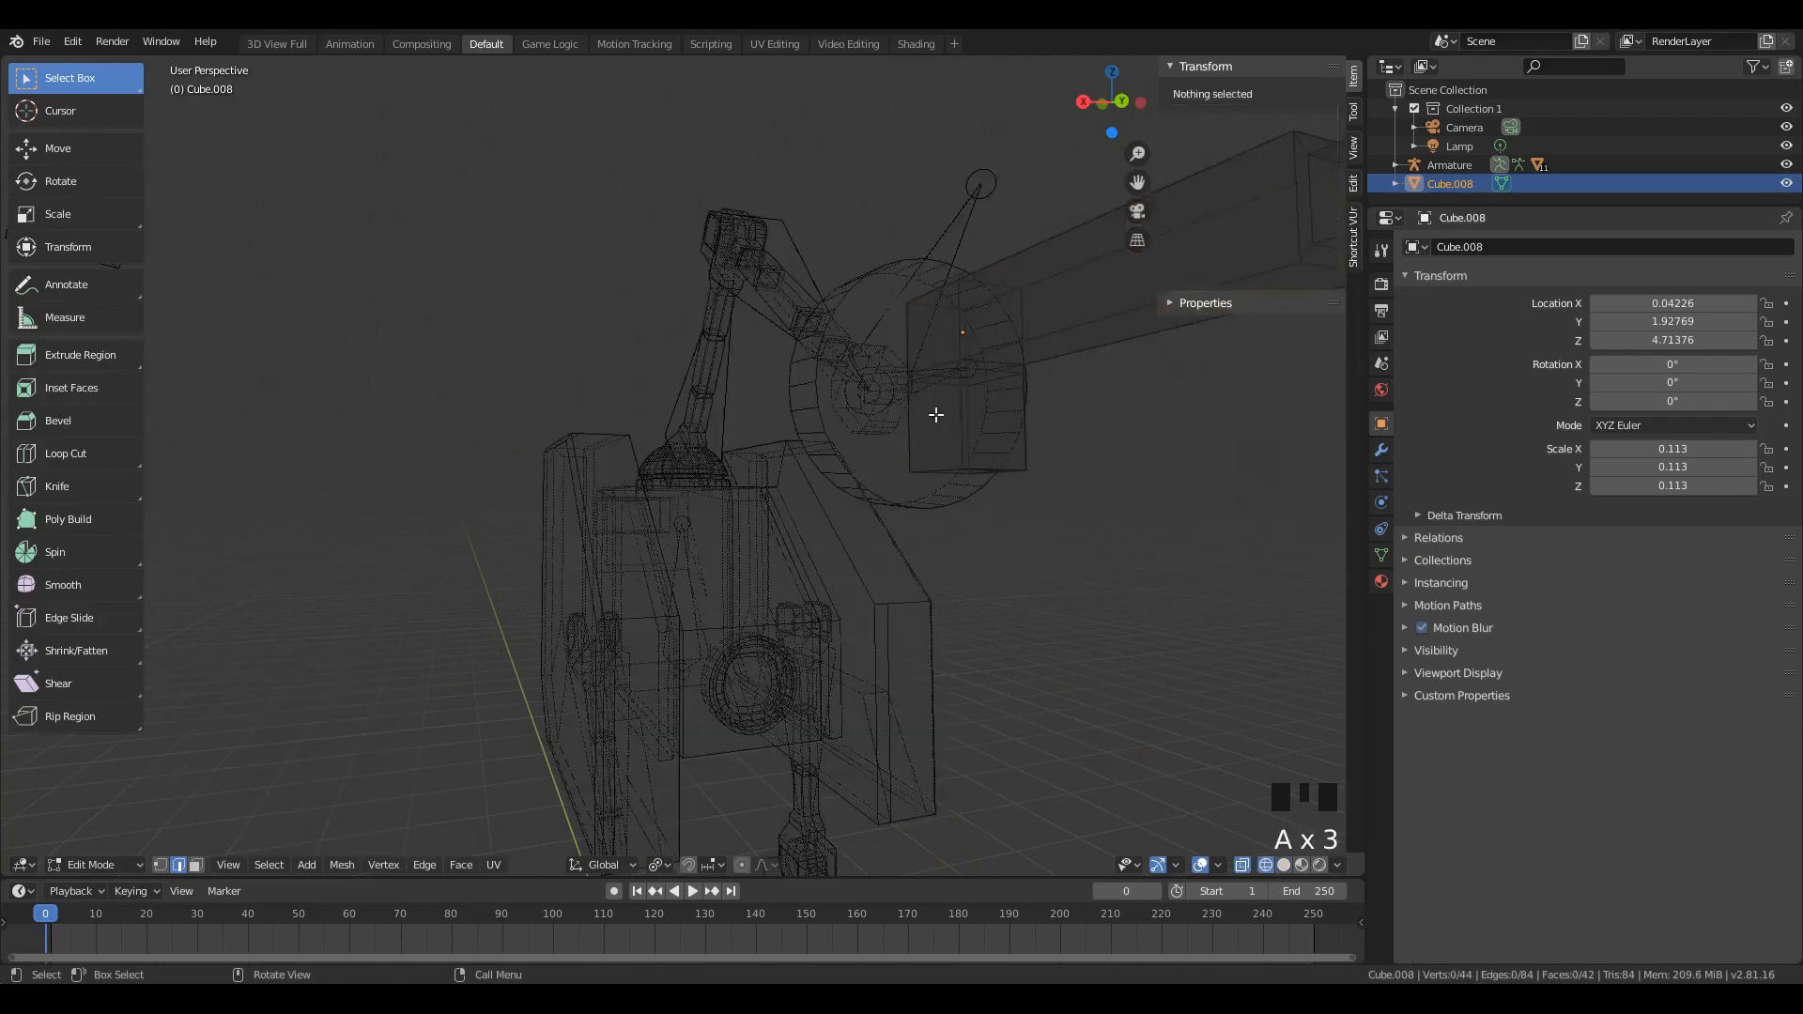
# Step: Try box-selecting the grip's lower end, clear the selection and change to vertex selection mode
pyautogui.press('b')
pyautogui.moveTo(873, 441); pyautogui.dragTo(1183, 522)
pyautogui.moveTo(997, 372); pyautogui.dragTo(883, 473, button='middle')
pyautogui.press('a')
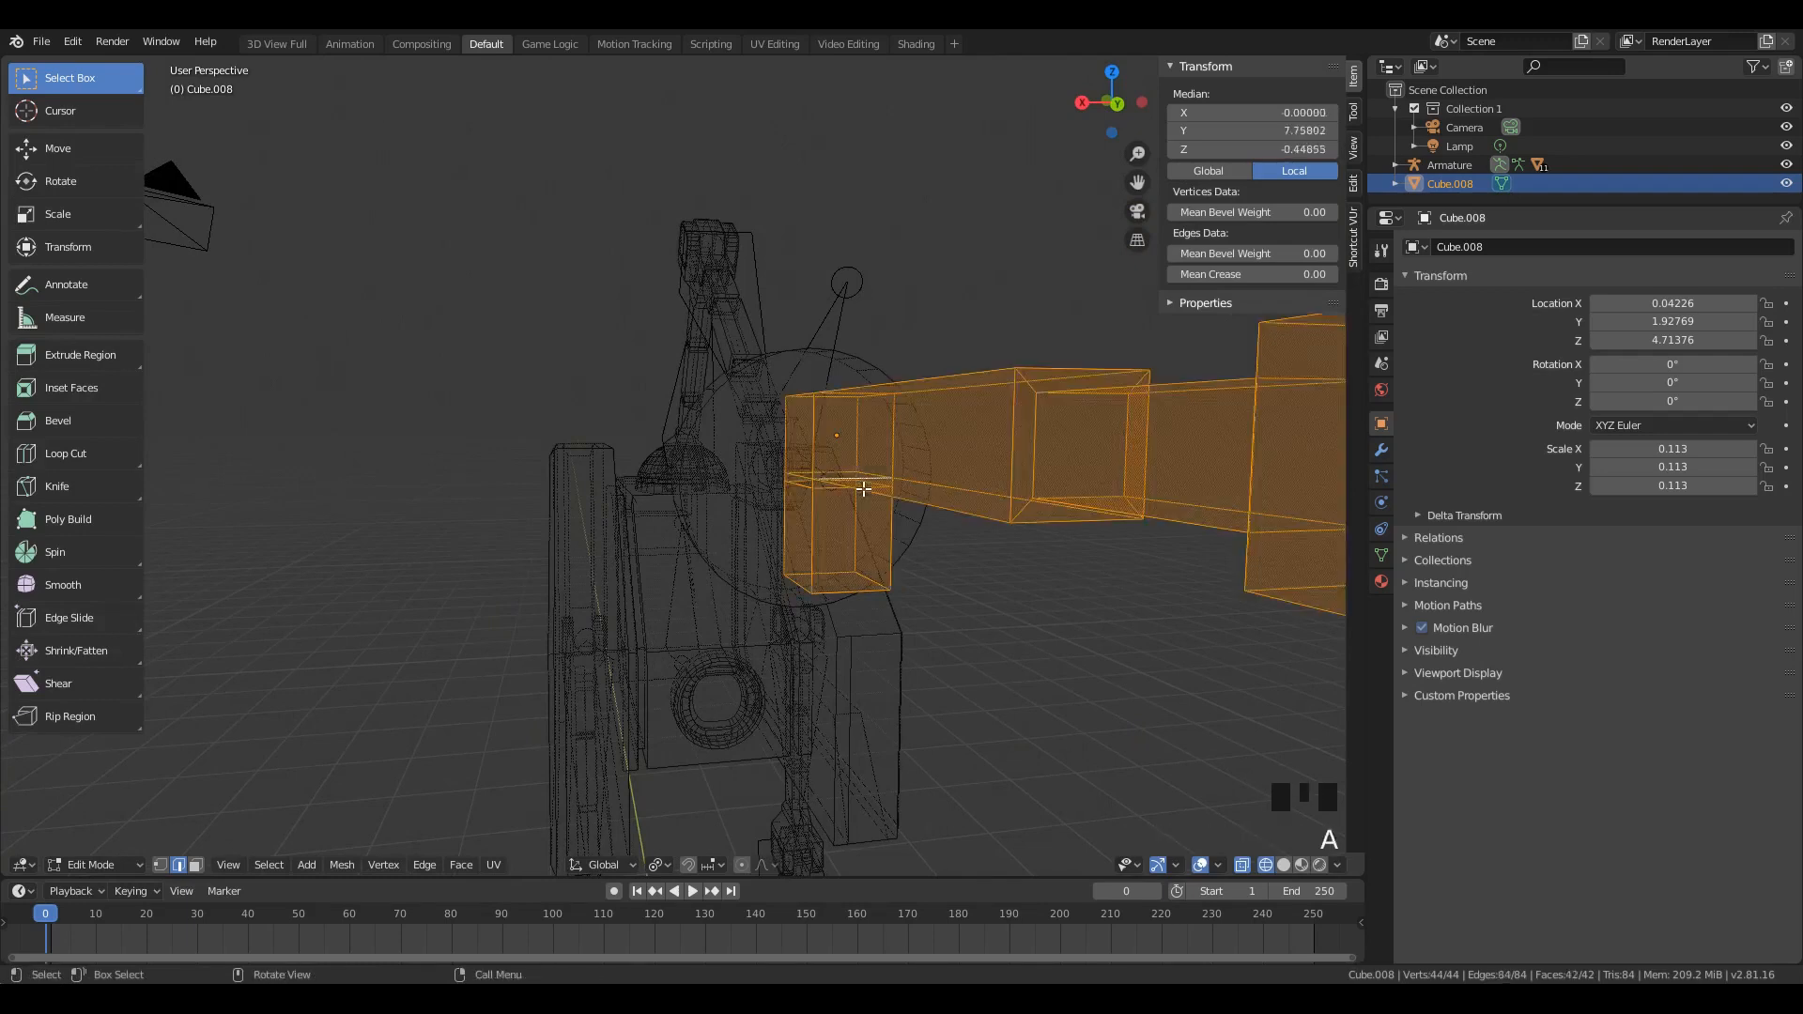
pyautogui.press('a')
pyautogui.press('a')
pyautogui.click(383, 742)
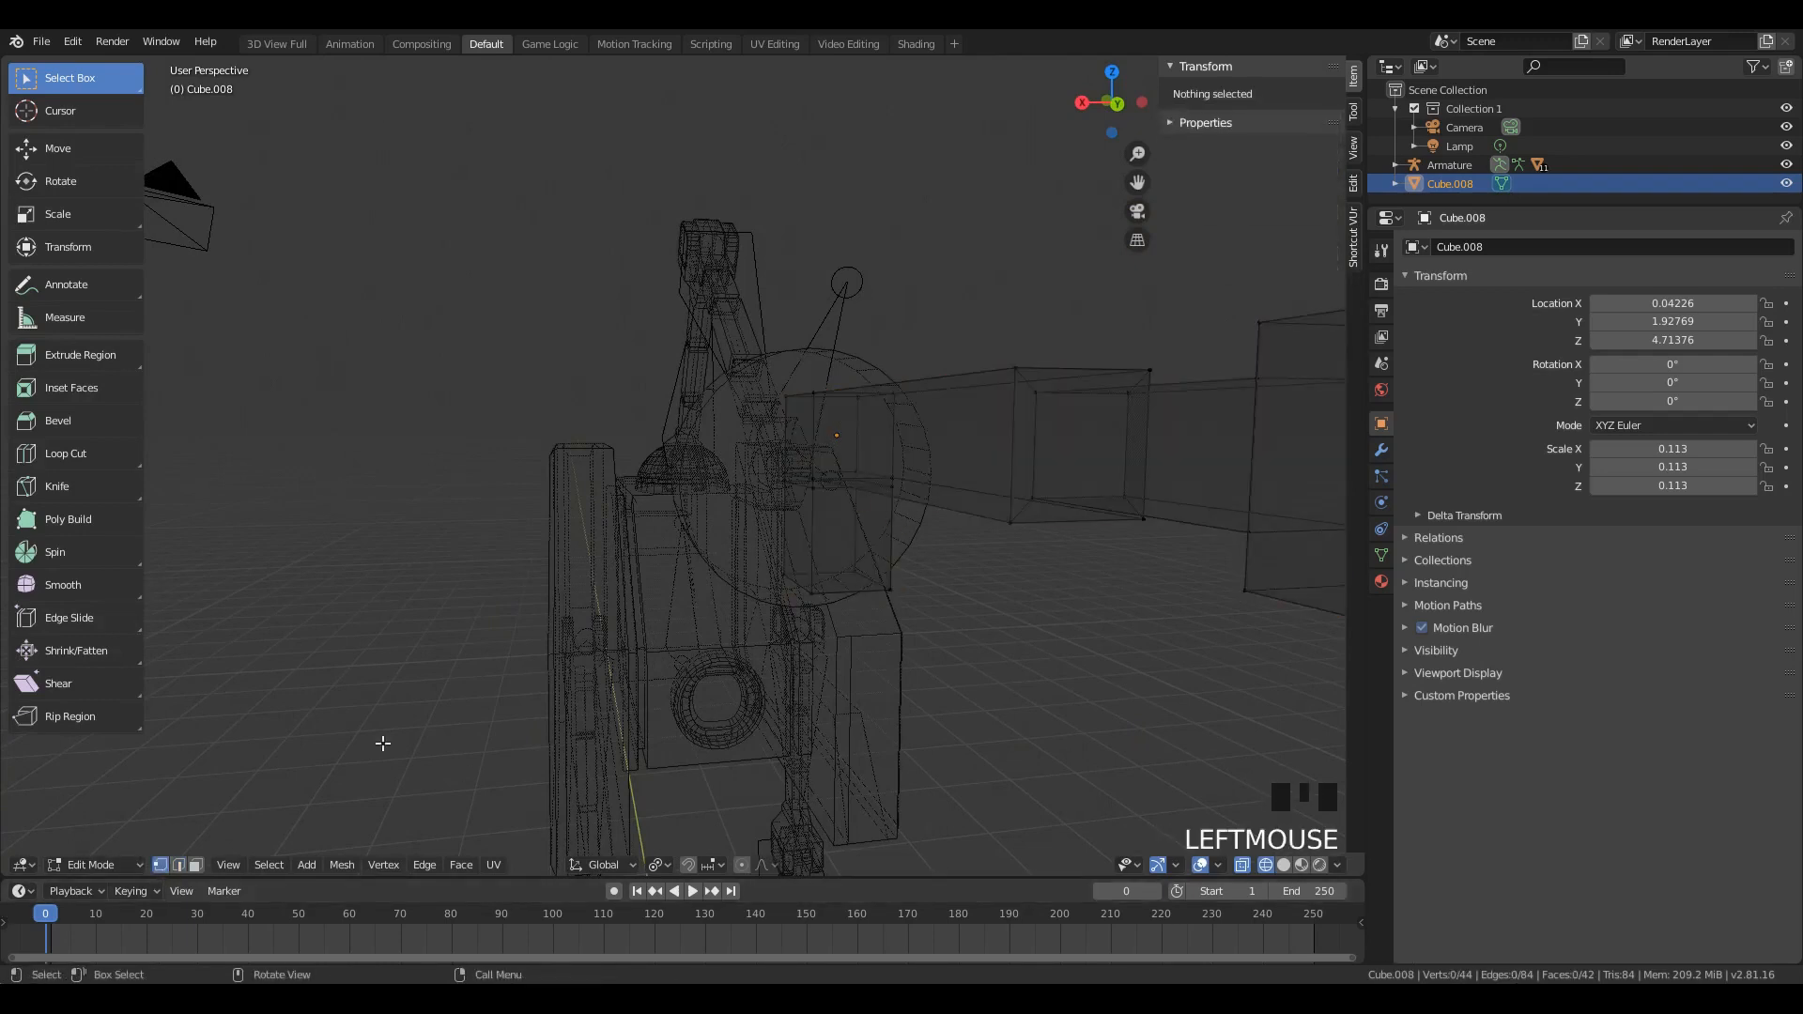
# Step: Select the eight vertices of the grip below the barrel and scale them along X by 0.56
pyautogui.click(853, 583)
pyautogui.keyDown('shift'); pyautogui.click(798, 486); pyautogui.keyUp('shift')
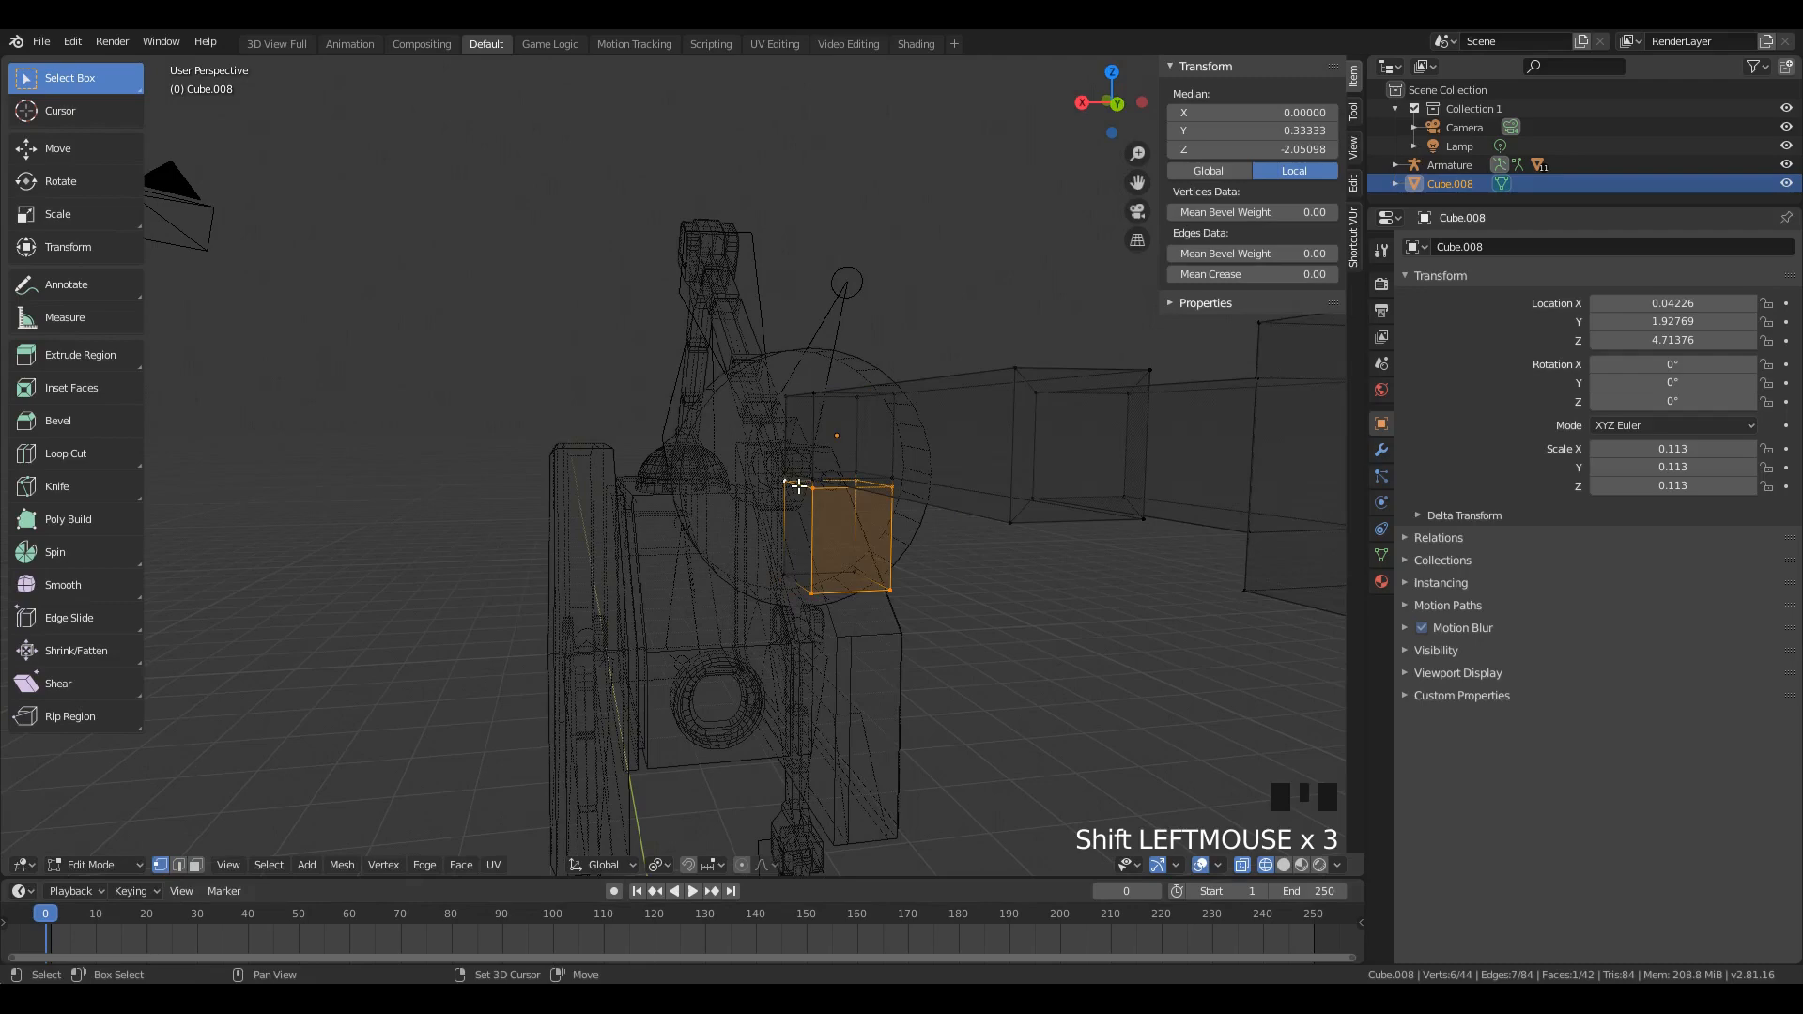
pyautogui.keyDown('shift'); pyautogui.click(791, 570); pyautogui.keyUp('shift')
pyautogui.keyDown('shift'); pyautogui.click(795, 570); pyautogui.keyUp('shift')
pyautogui.keyDown('shift'); pyautogui.click(799, 568); pyautogui.keyUp('shift')
pyautogui.moveTo(866, 588); pyautogui.dragTo(970, 455, button='middle')
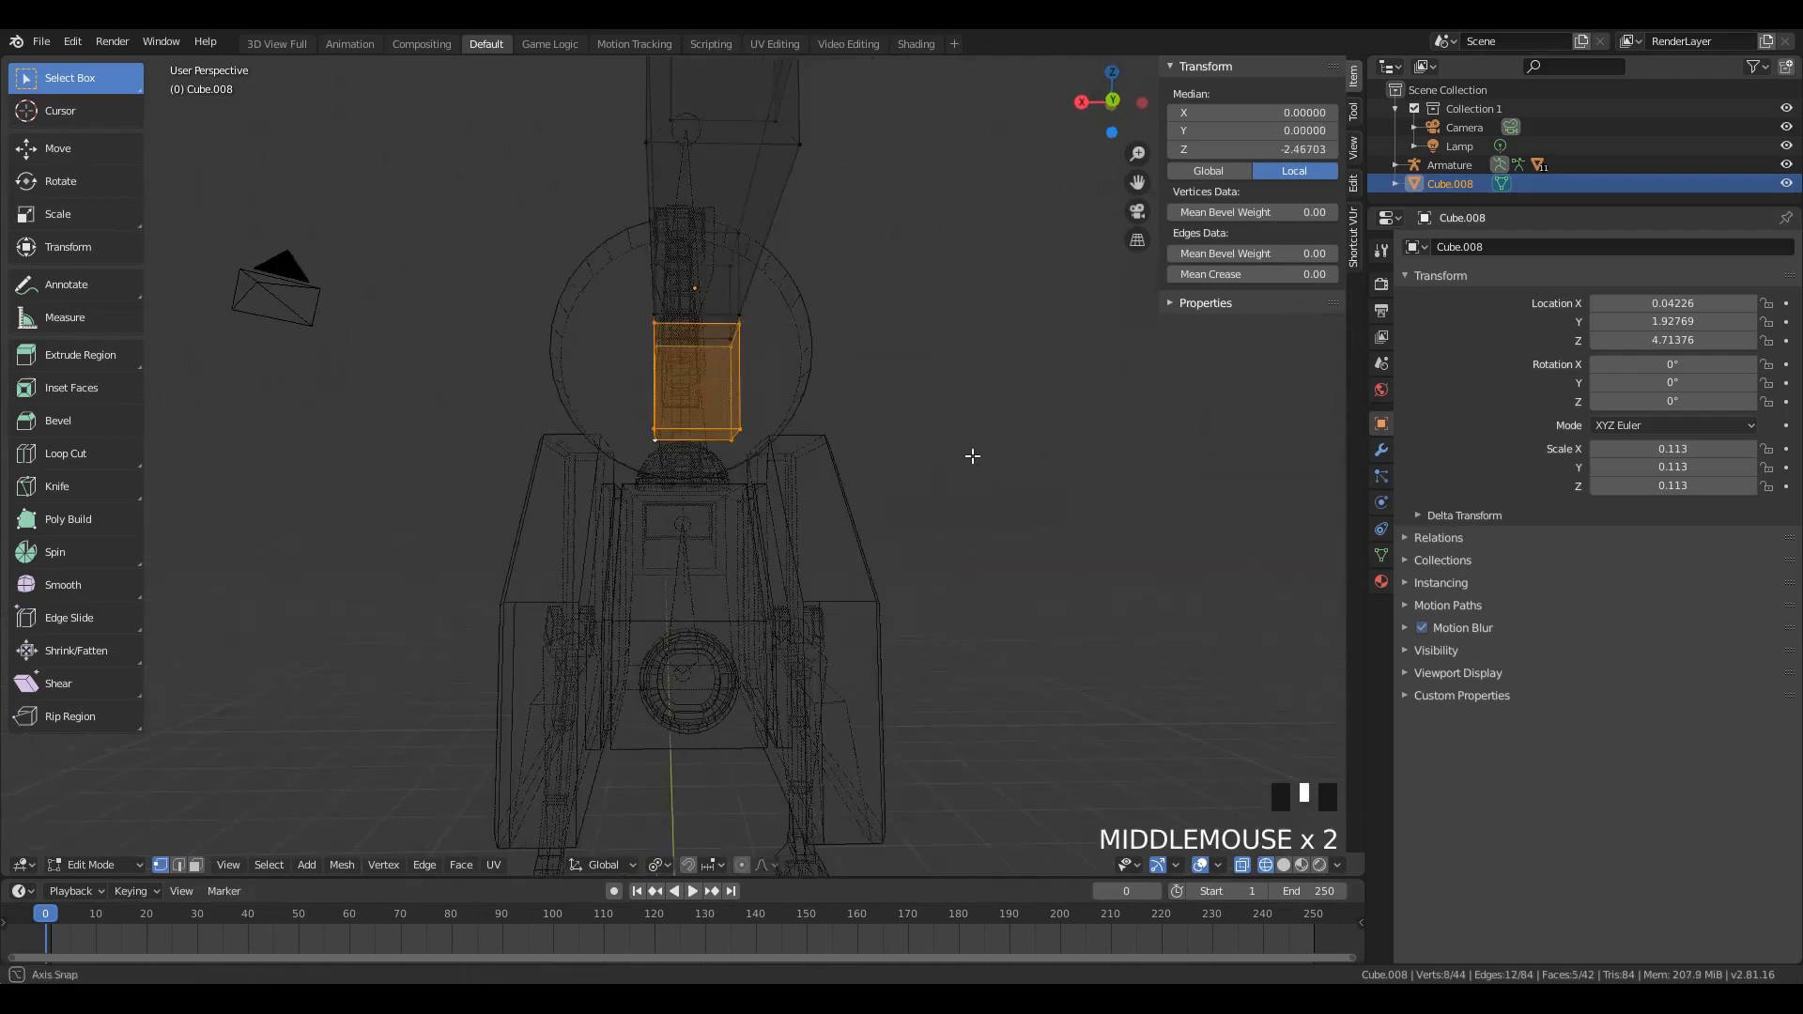
pyautogui.press('s')
pyautogui.press('x')
pyautogui.click(861, 450)
# Step: Select the grip's bottom vertices and move them down to lengthen the grip
pyautogui.moveTo(861, 449); pyautogui.dragTo(958, 475, button='middle')
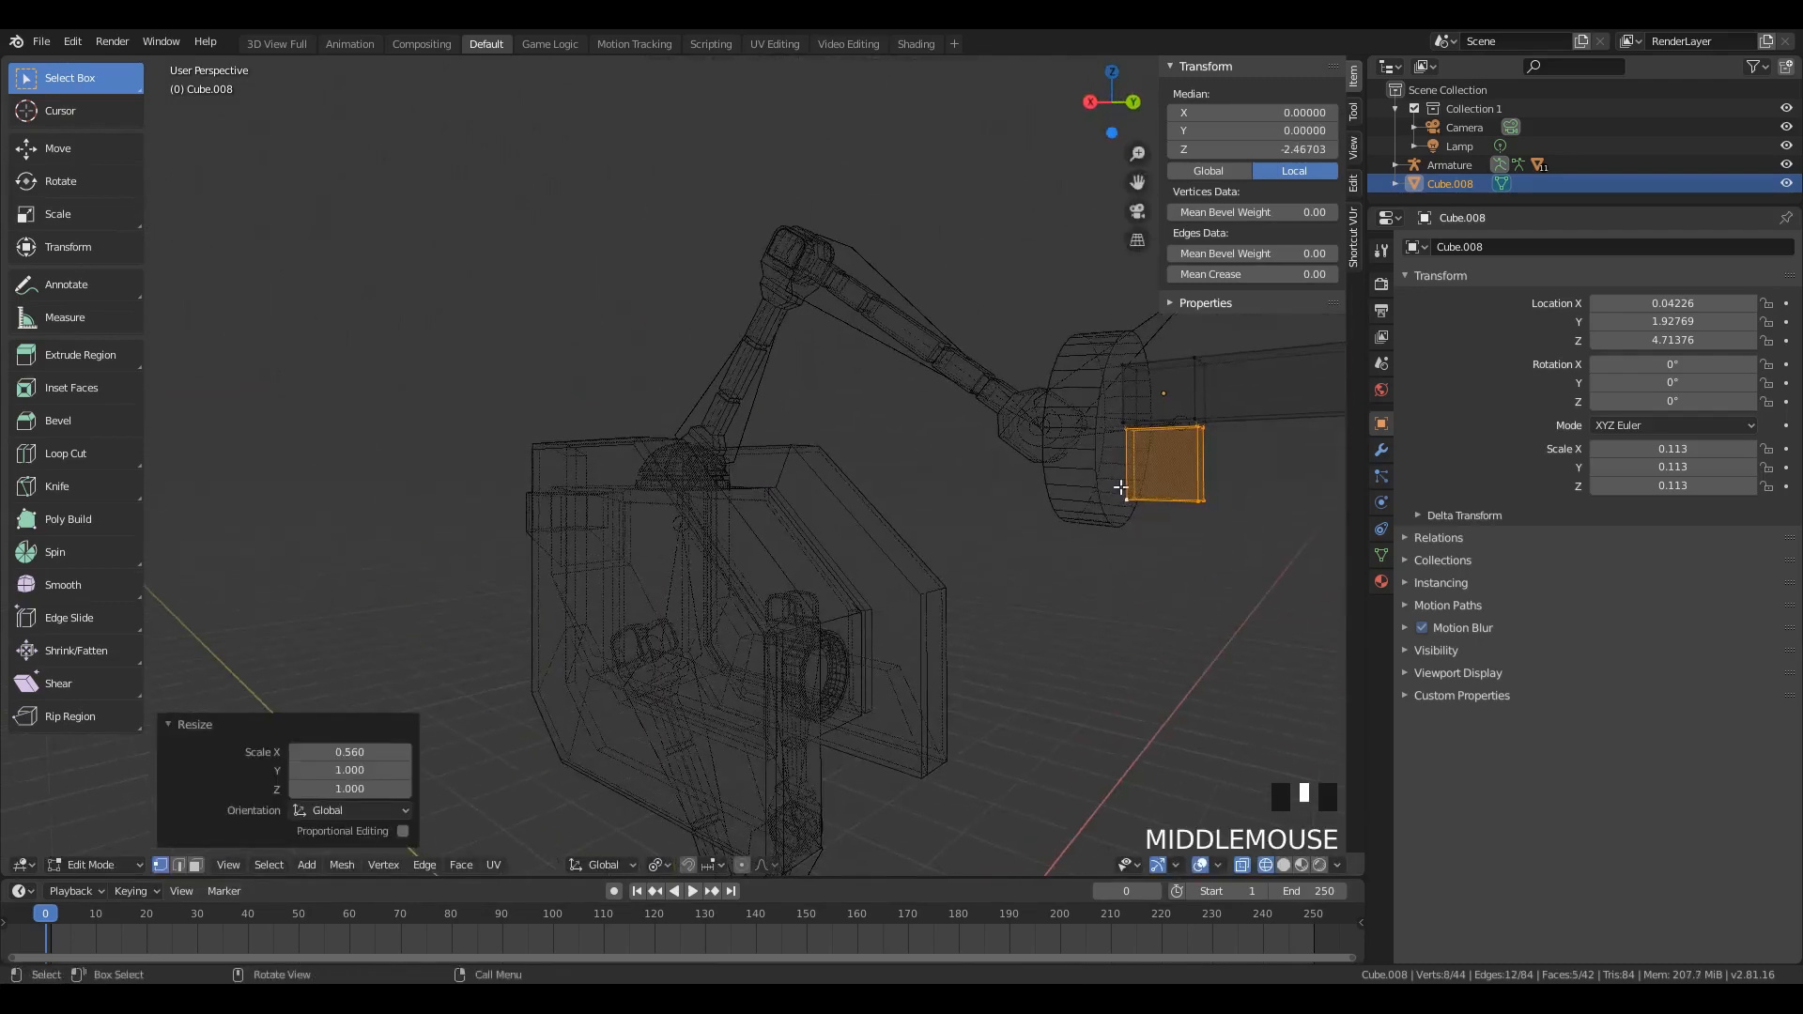
pyautogui.hotkey('alt', 'a')
pyautogui.press('b')
pyautogui.moveTo(1108, 482); pyautogui.dragTo(1341, 575)
pyautogui.press('g')
pyautogui.click(1303, 554)
# Step: Bevel the gun's upper rear edge with one segment, about 0.409 wide, and leave mesh editing
pyautogui.press('a')
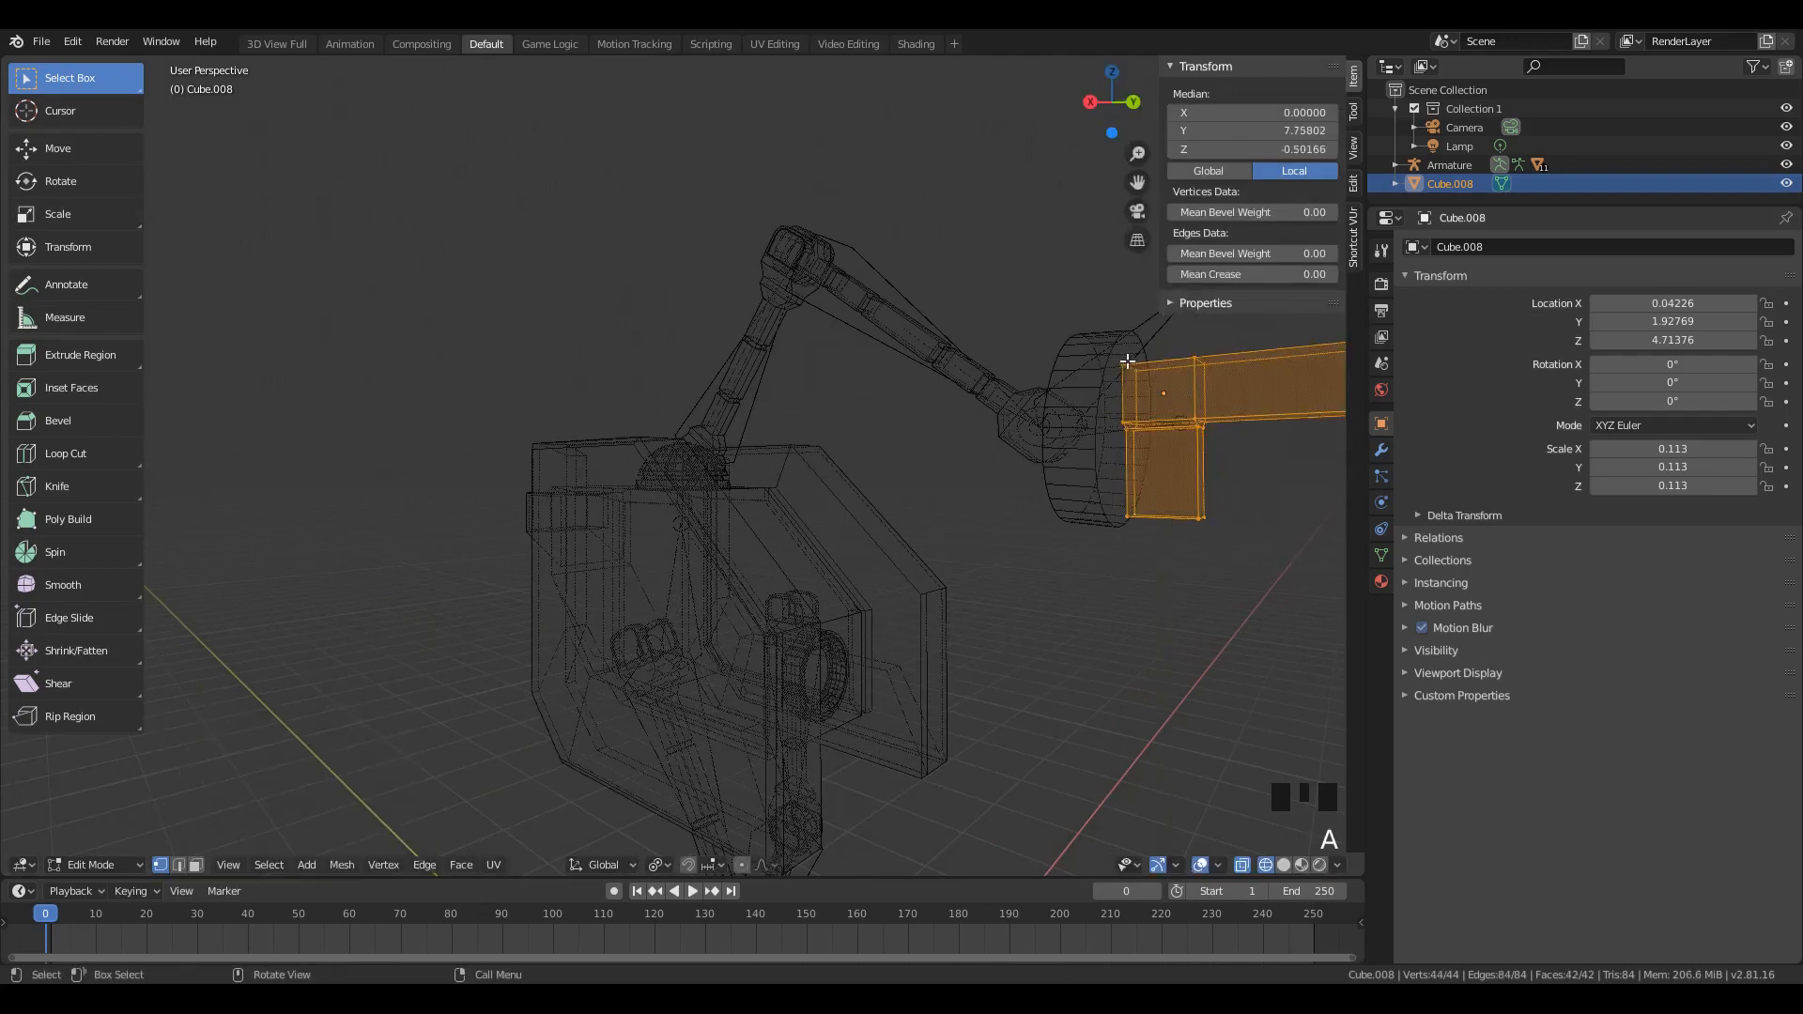
pyautogui.hotkey('alt', 'a')
pyautogui.press('b')
pyautogui.moveTo(1114, 362); pyautogui.dragTo(1156, 387)
pyautogui.hotkey('ctrl', 'b')
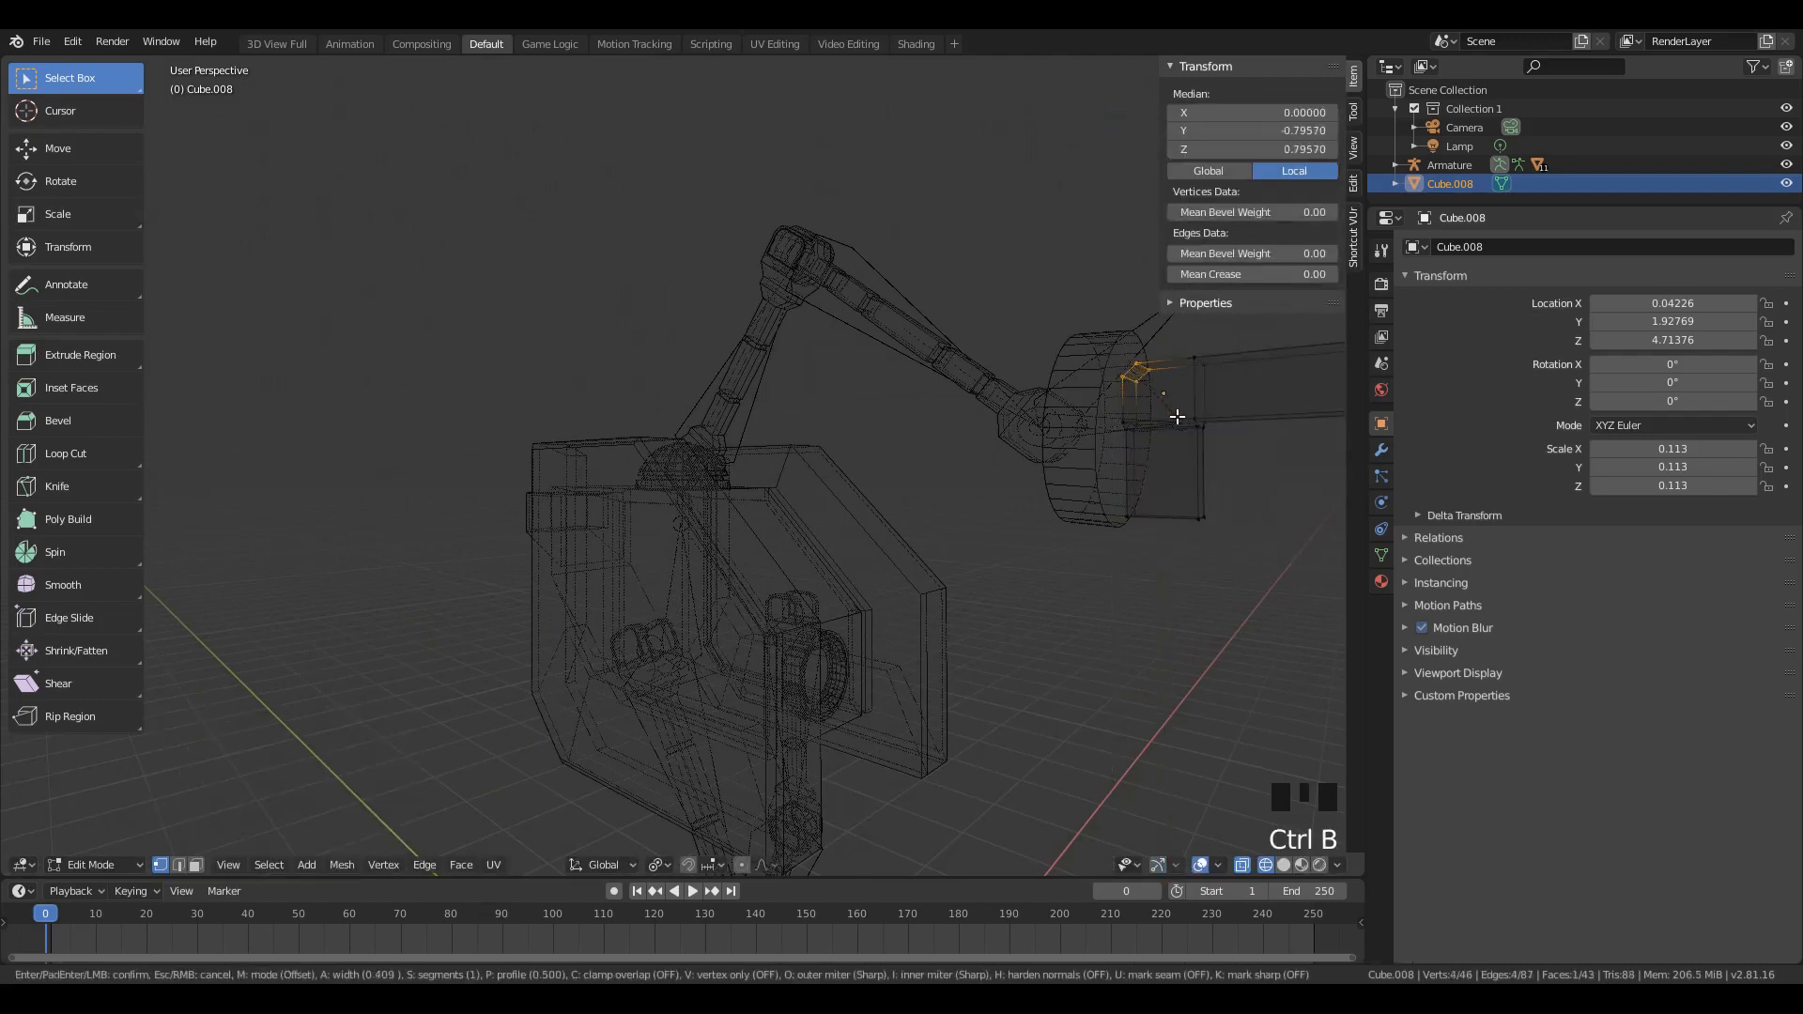
pyautogui.click(1176, 416)
pyautogui.press('Tab')
# Step: Return the viewport to solid shading and reselect the gun
pyautogui.scroll(-2, 1086, 438)
pyautogui.press('Escape')
pyautogui.click(1045, 419)
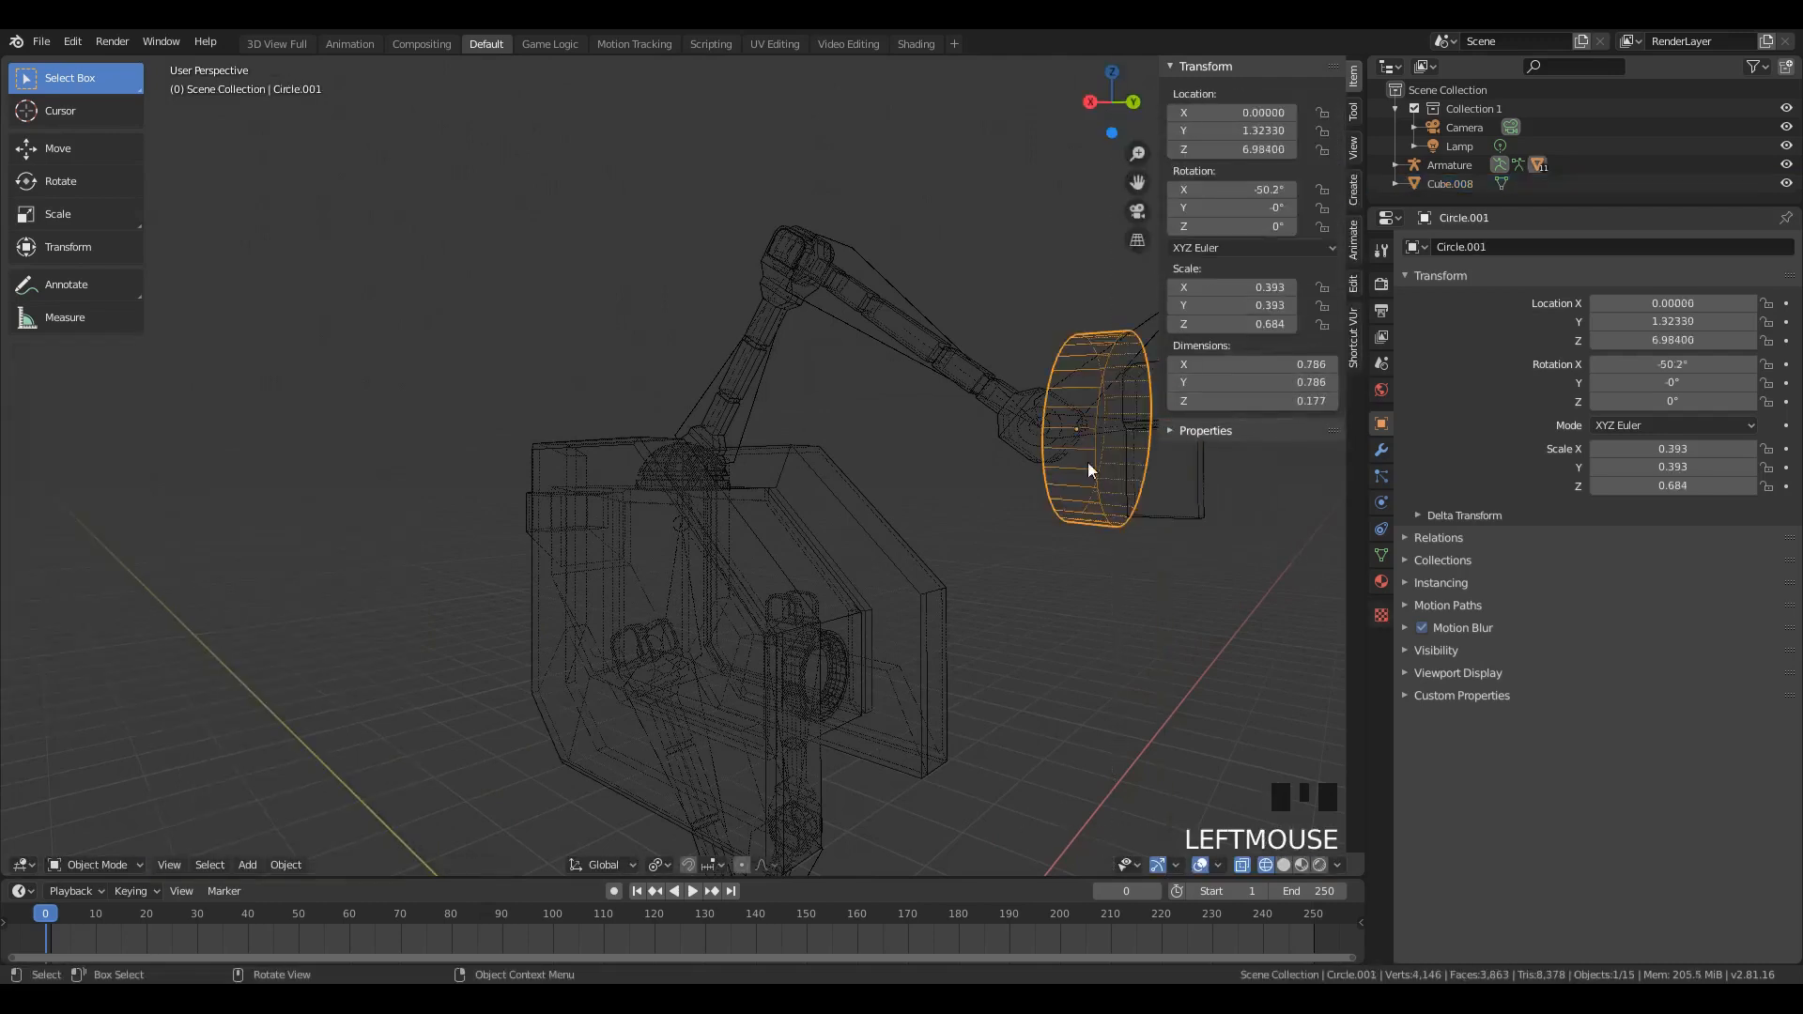
pyautogui.press('z')
pyautogui.scroll(-2, 1124, 516)
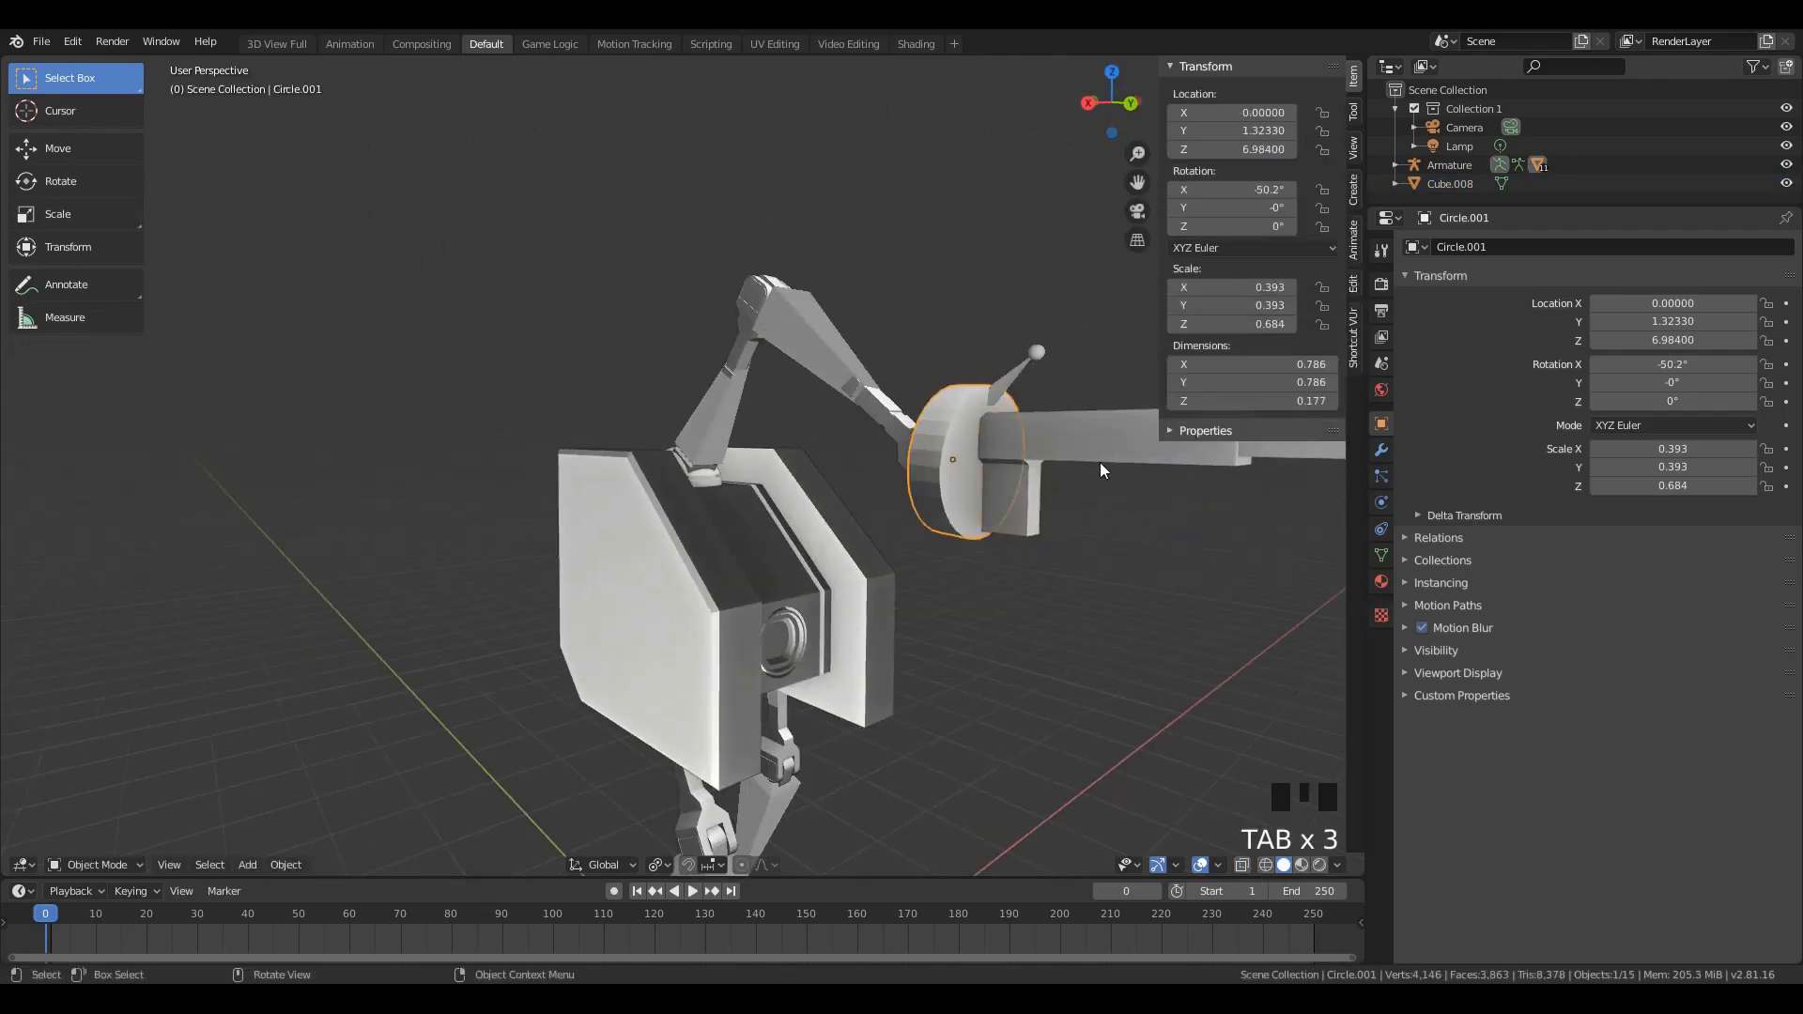
pyautogui.press('Tab')
pyautogui.press('Tab')
pyautogui.press('Tab')
pyautogui.moveTo(1141, 484); pyautogui.dragTo(1075, 483, button='middle')
pyautogui.click(978, 417)
pyautogui.press('Tab')
pyautogui.click(983, 420)
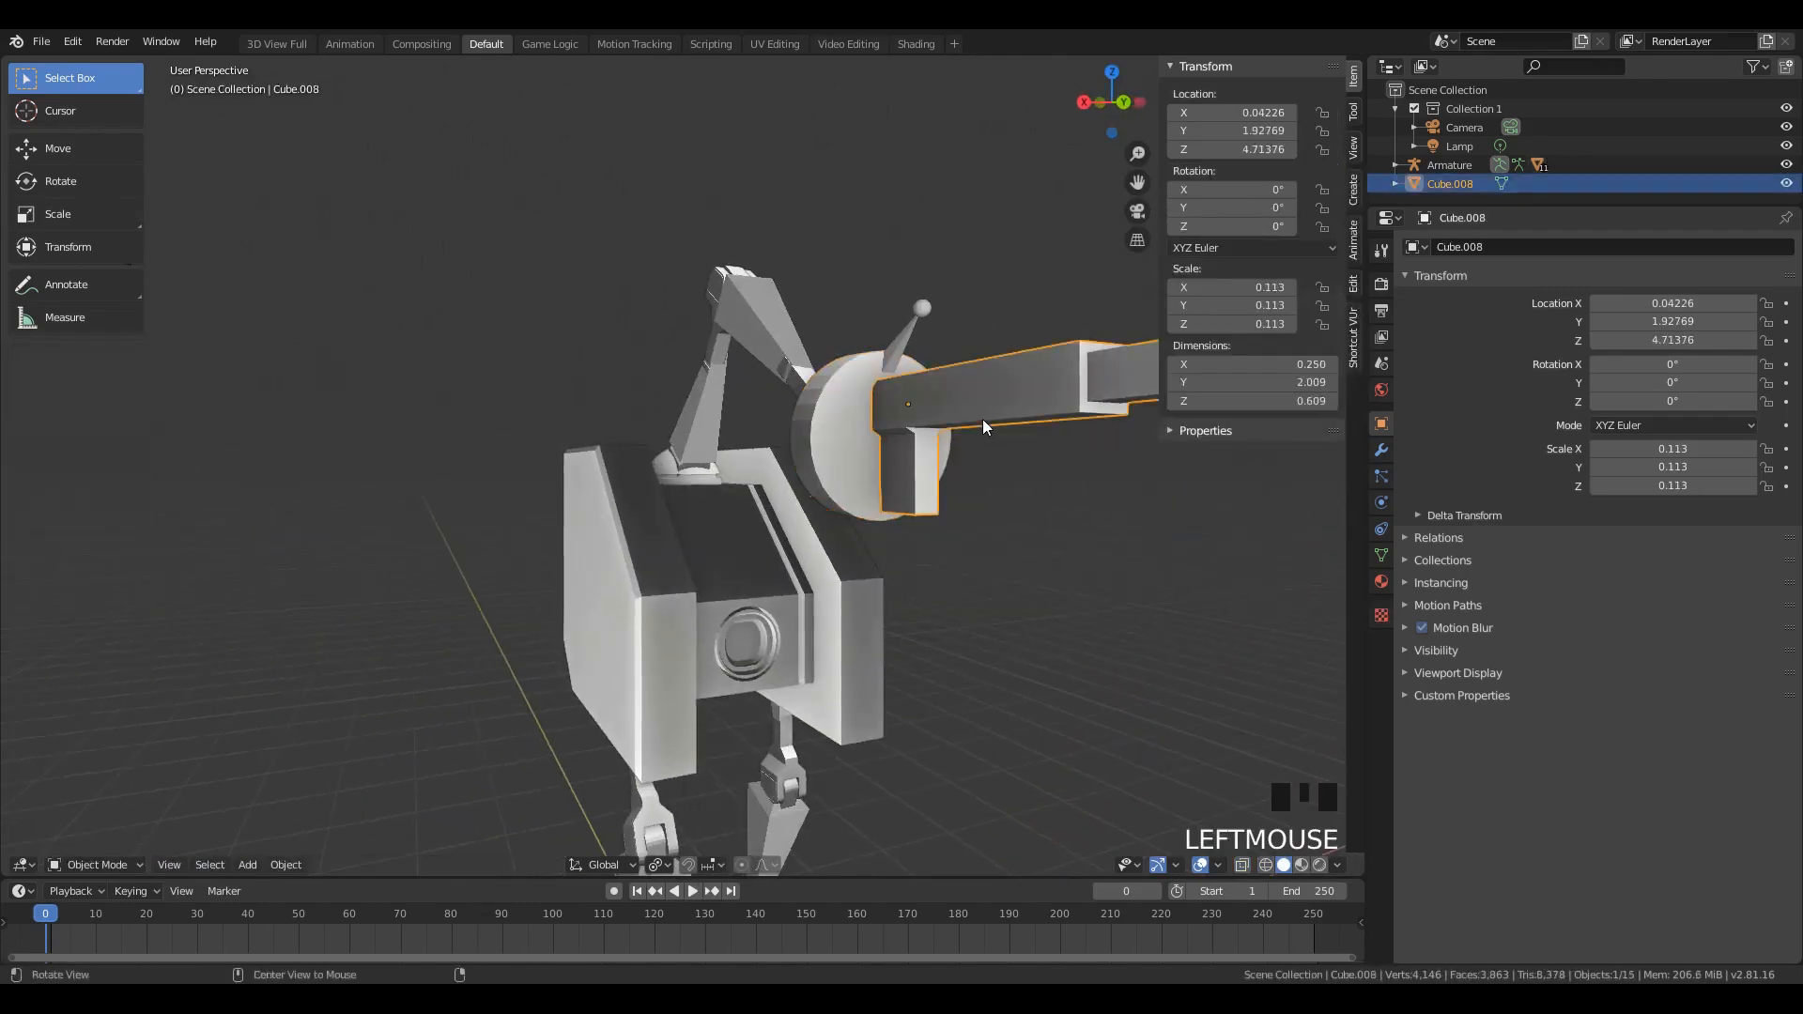
# Step: Add two closely spaced loop cuts around the gun body just ahead of the grip
pyautogui.press('Tab')
pyautogui.moveTo(983, 427); pyautogui.dragTo(980, 268, button='middle')
pyautogui.hotkey('ctrl', 'r')
pyautogui.click(980, 265)
pyautogui.click(942, 307)
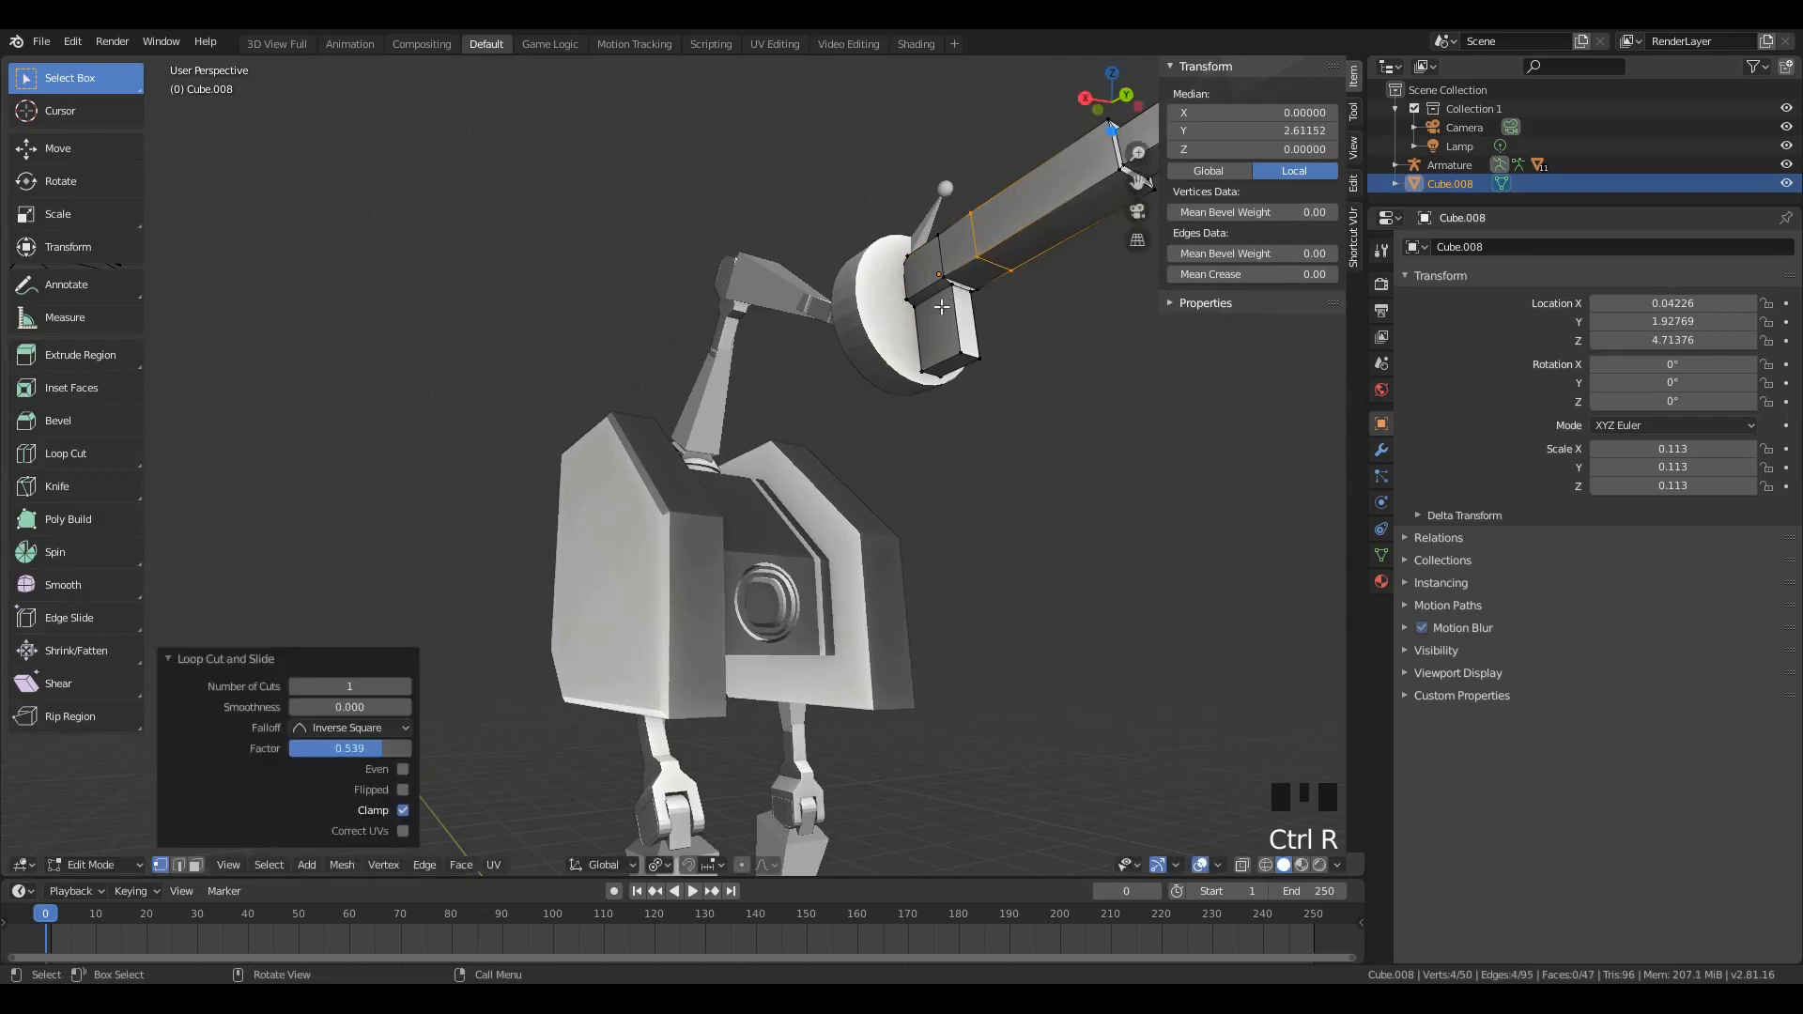
pyautogui.hotkey('ctrl', 'r')
pyautogui.click(939, 306)
pyautogui.click(941, 308)
pyautogui.press('Tab')
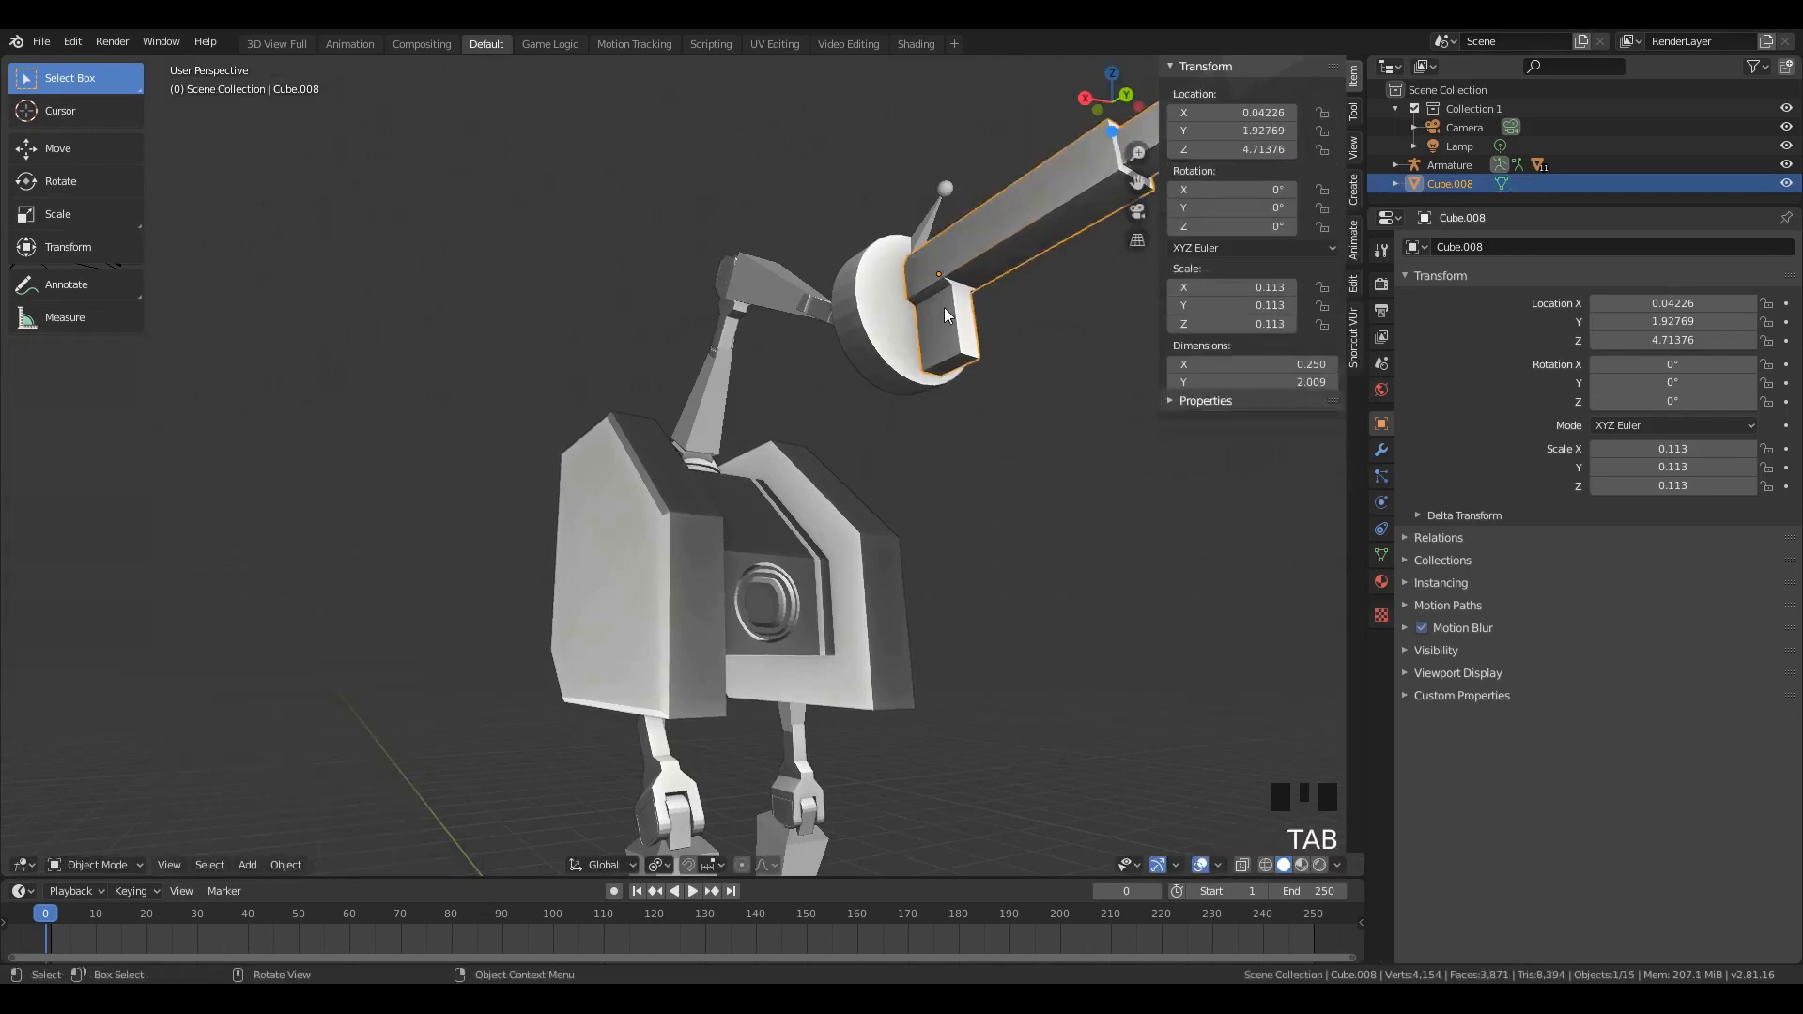
# Step: Isolate the gun in local view and open its mesh for editing at the body's underside
pyautogui.press('KP_Divide')
pyautogui.moveTo(805, 382); pyautogui.dragTo(527, 354, button='middle')
pyautogui.press('Tab')
pyautogui.scroll(5, 382, 407)
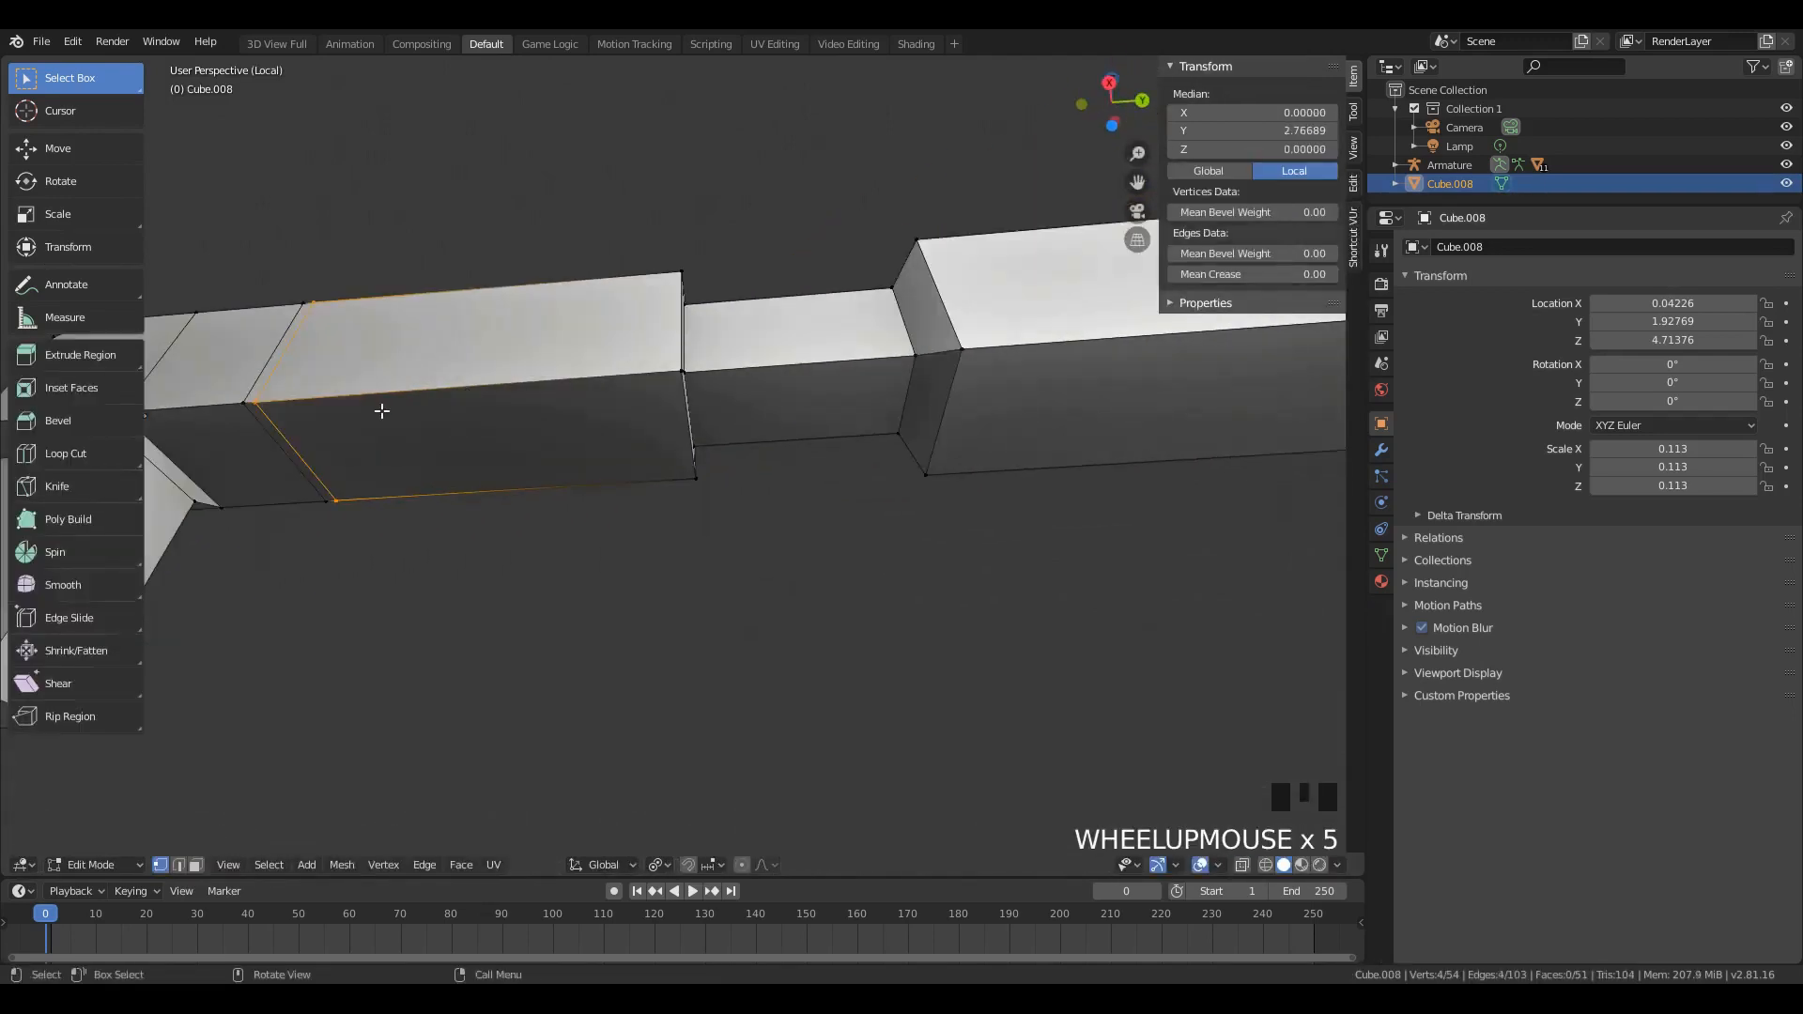
pyautogui.hotkey('ctrl', 'r')
pyautogui.click(380, 450)
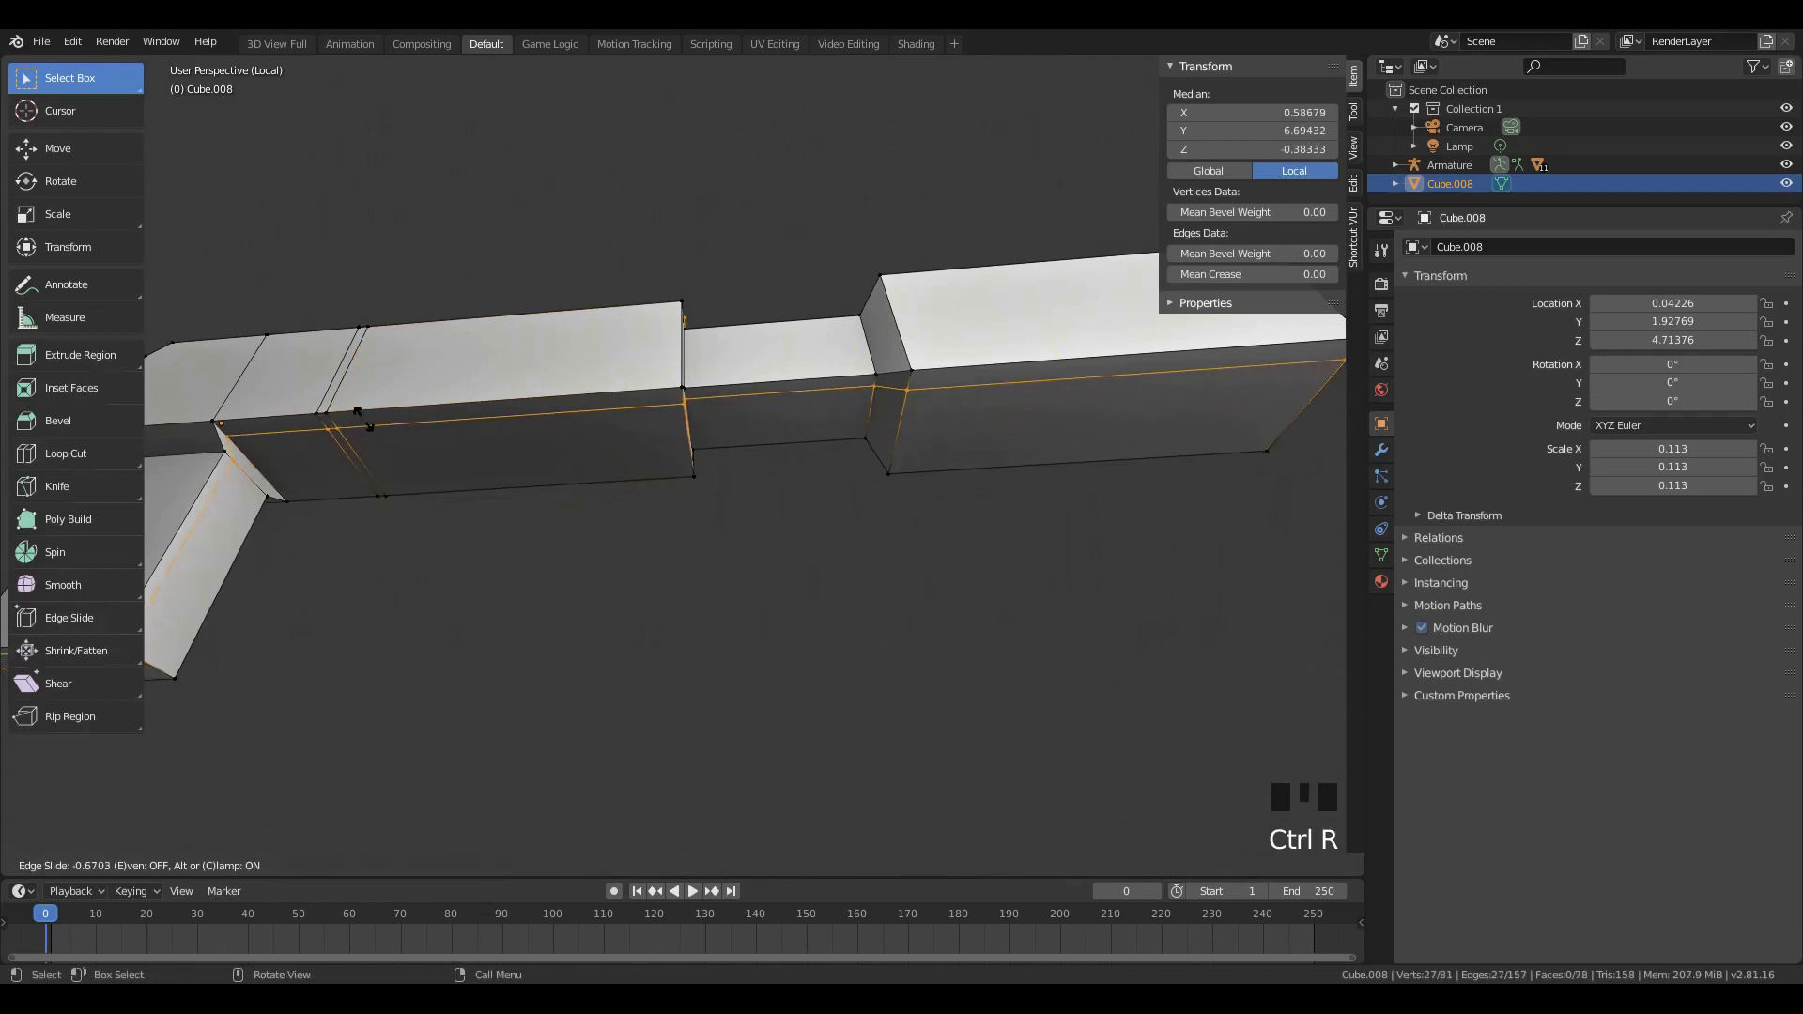
pyautogui.rightClick(364, 419)
pyautogui.hotkey('ctrl', 'z')
# Step: Add two centred loop cuts running along the gun's full length
pyautogui.hotkey('ctrl', 'r')
pyautogui.scroll(1, 390, 439)
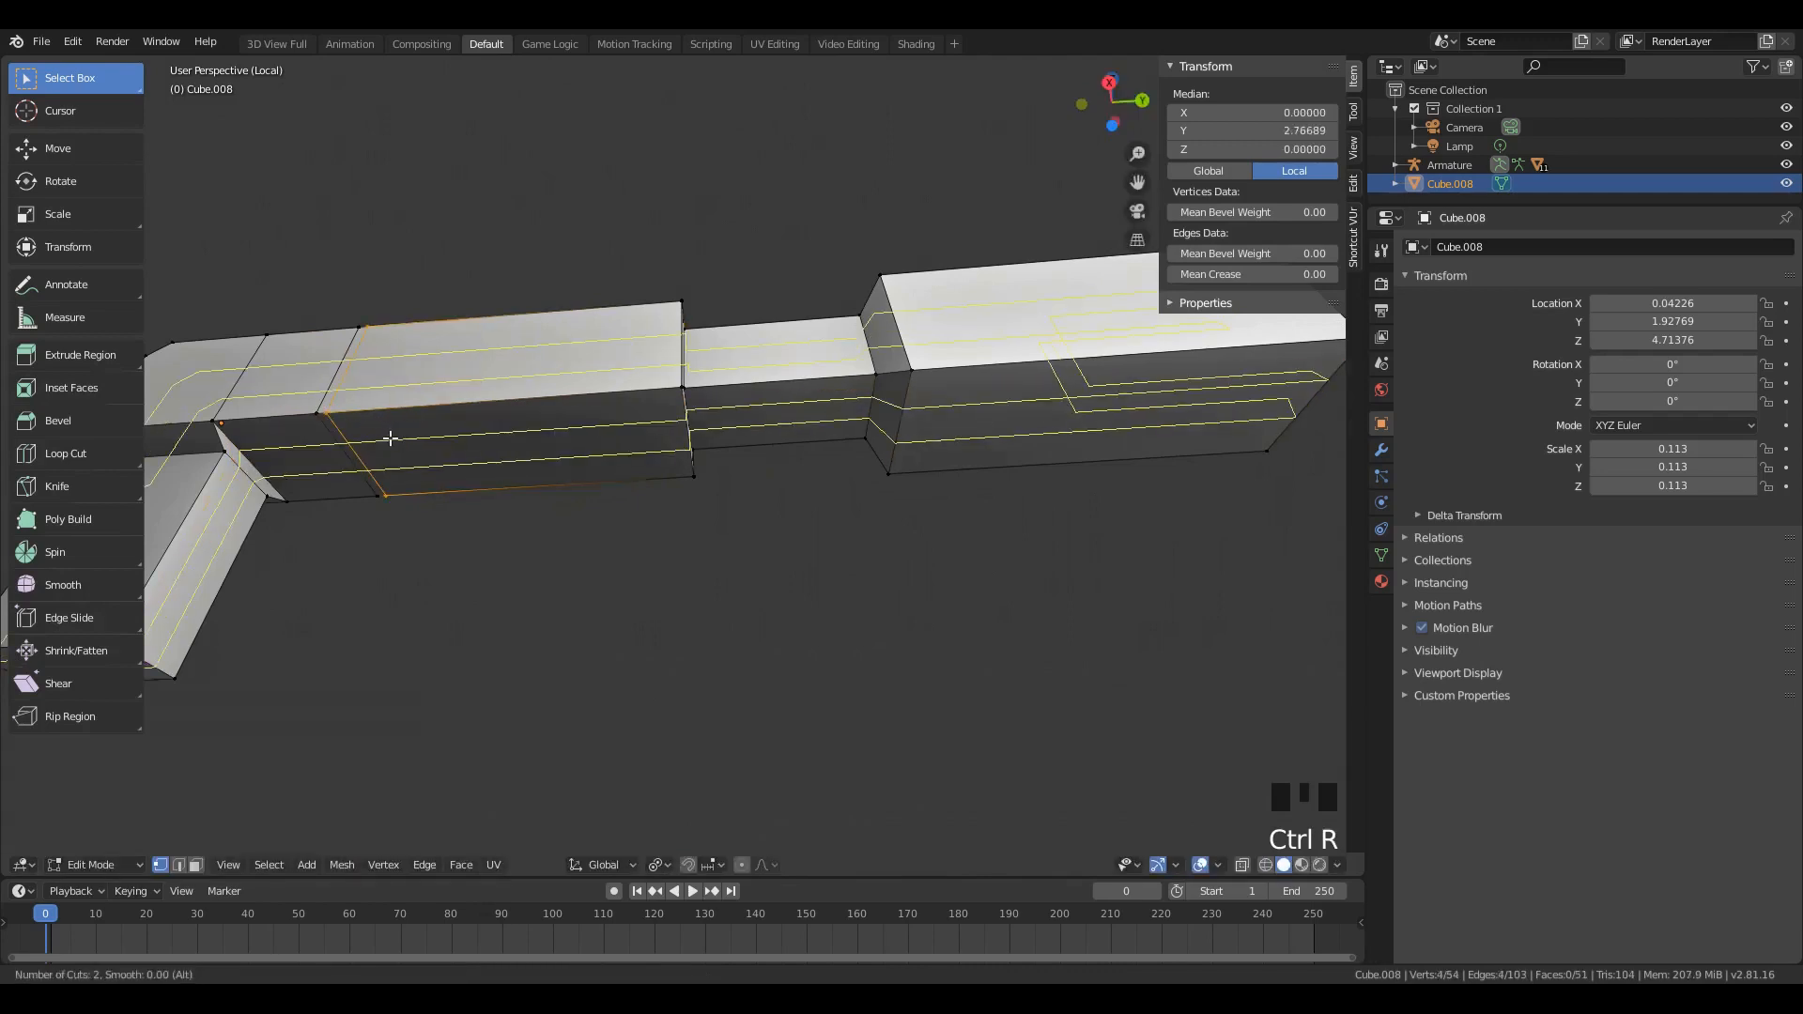
pyautogui.click(390, 439)
pyautogui.rightClick(390, 439)
# Step: Extrude the small centre face under the gun body by about 0.082 and rotate it about 56.9° in side view
pyautogui.click(195, 864)
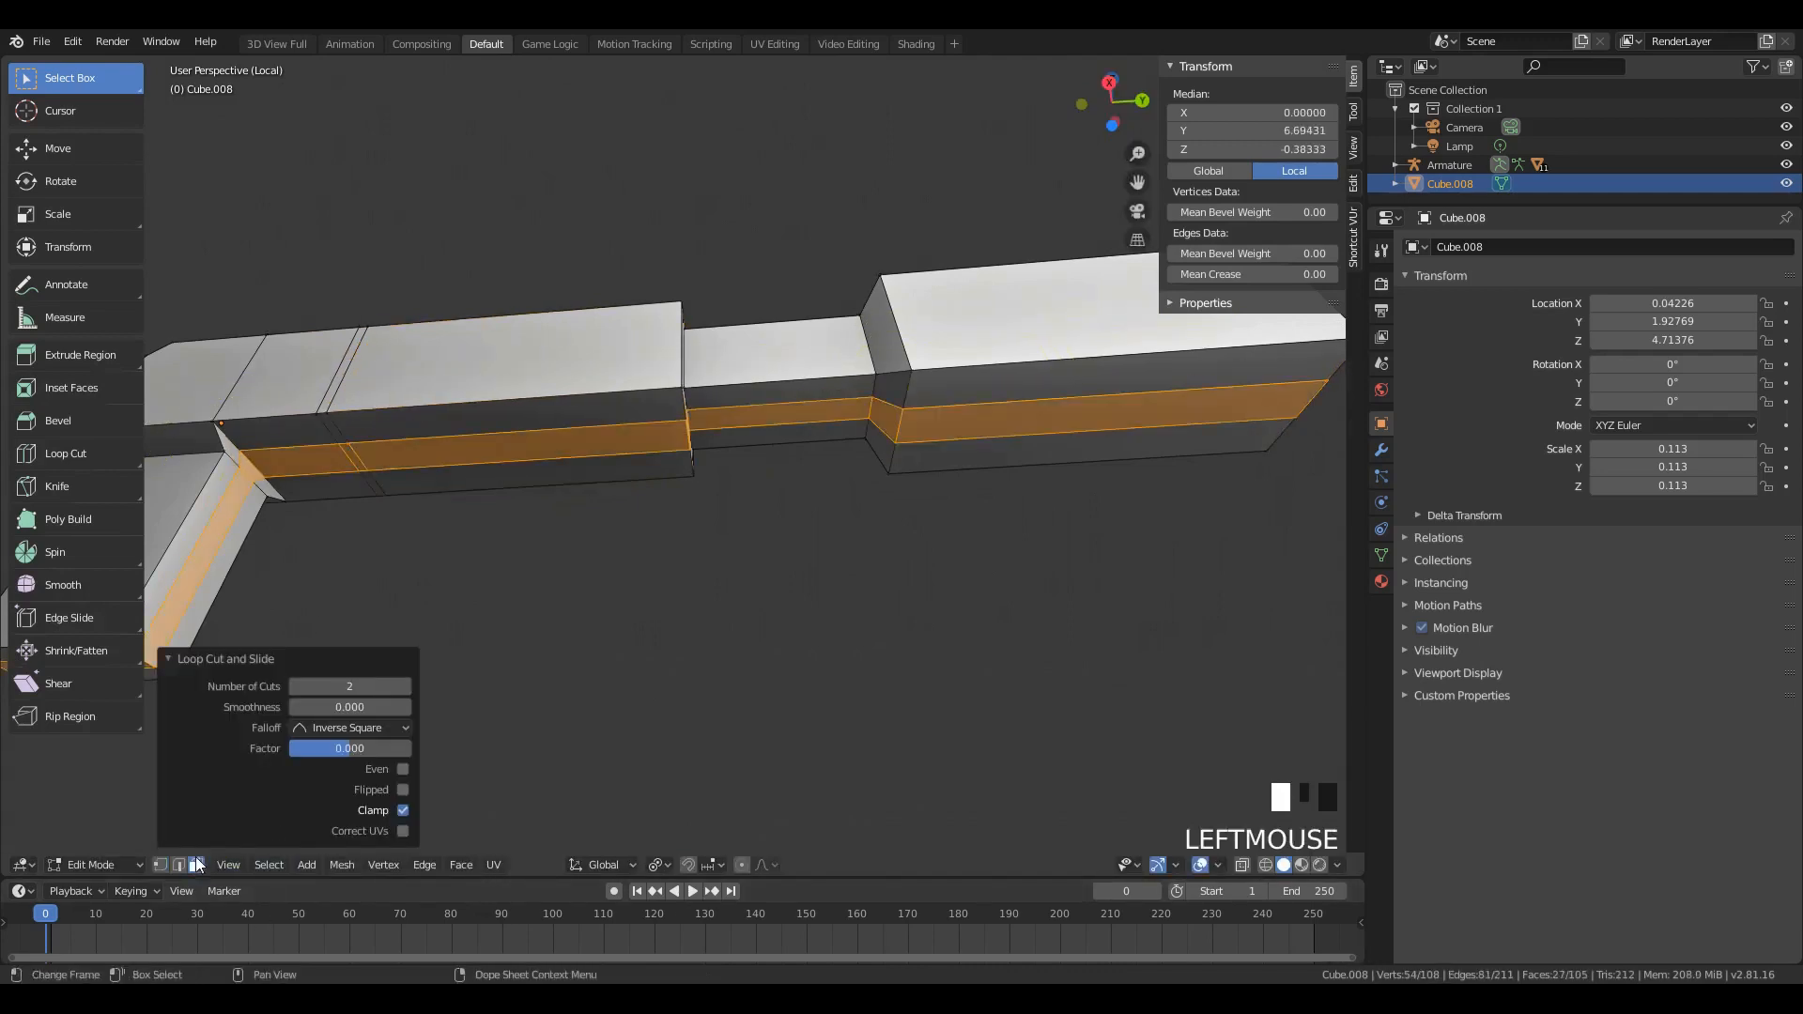
pyautogui.click(340, 467)
pyautogui.press('e')
pyautogui.click(359, 498)
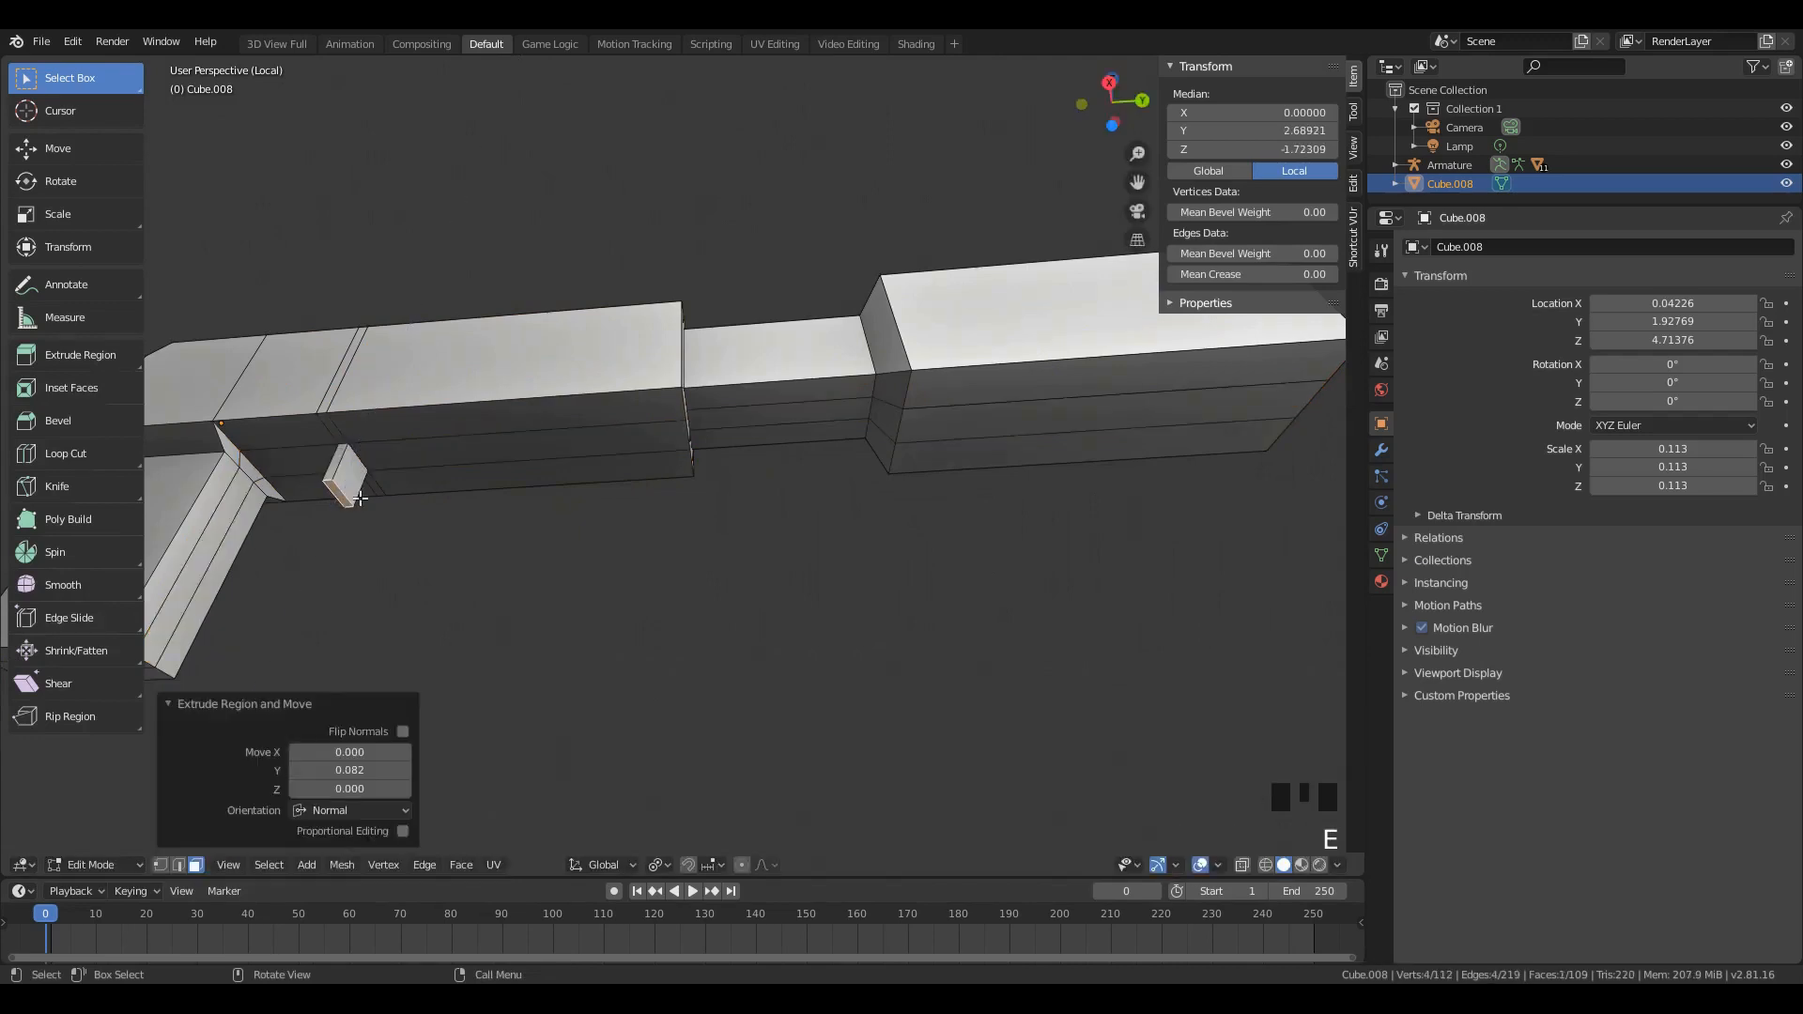
pyautogui.press('KP_3')
pyautogui.press('r')
pyautogui.click(274, 554)
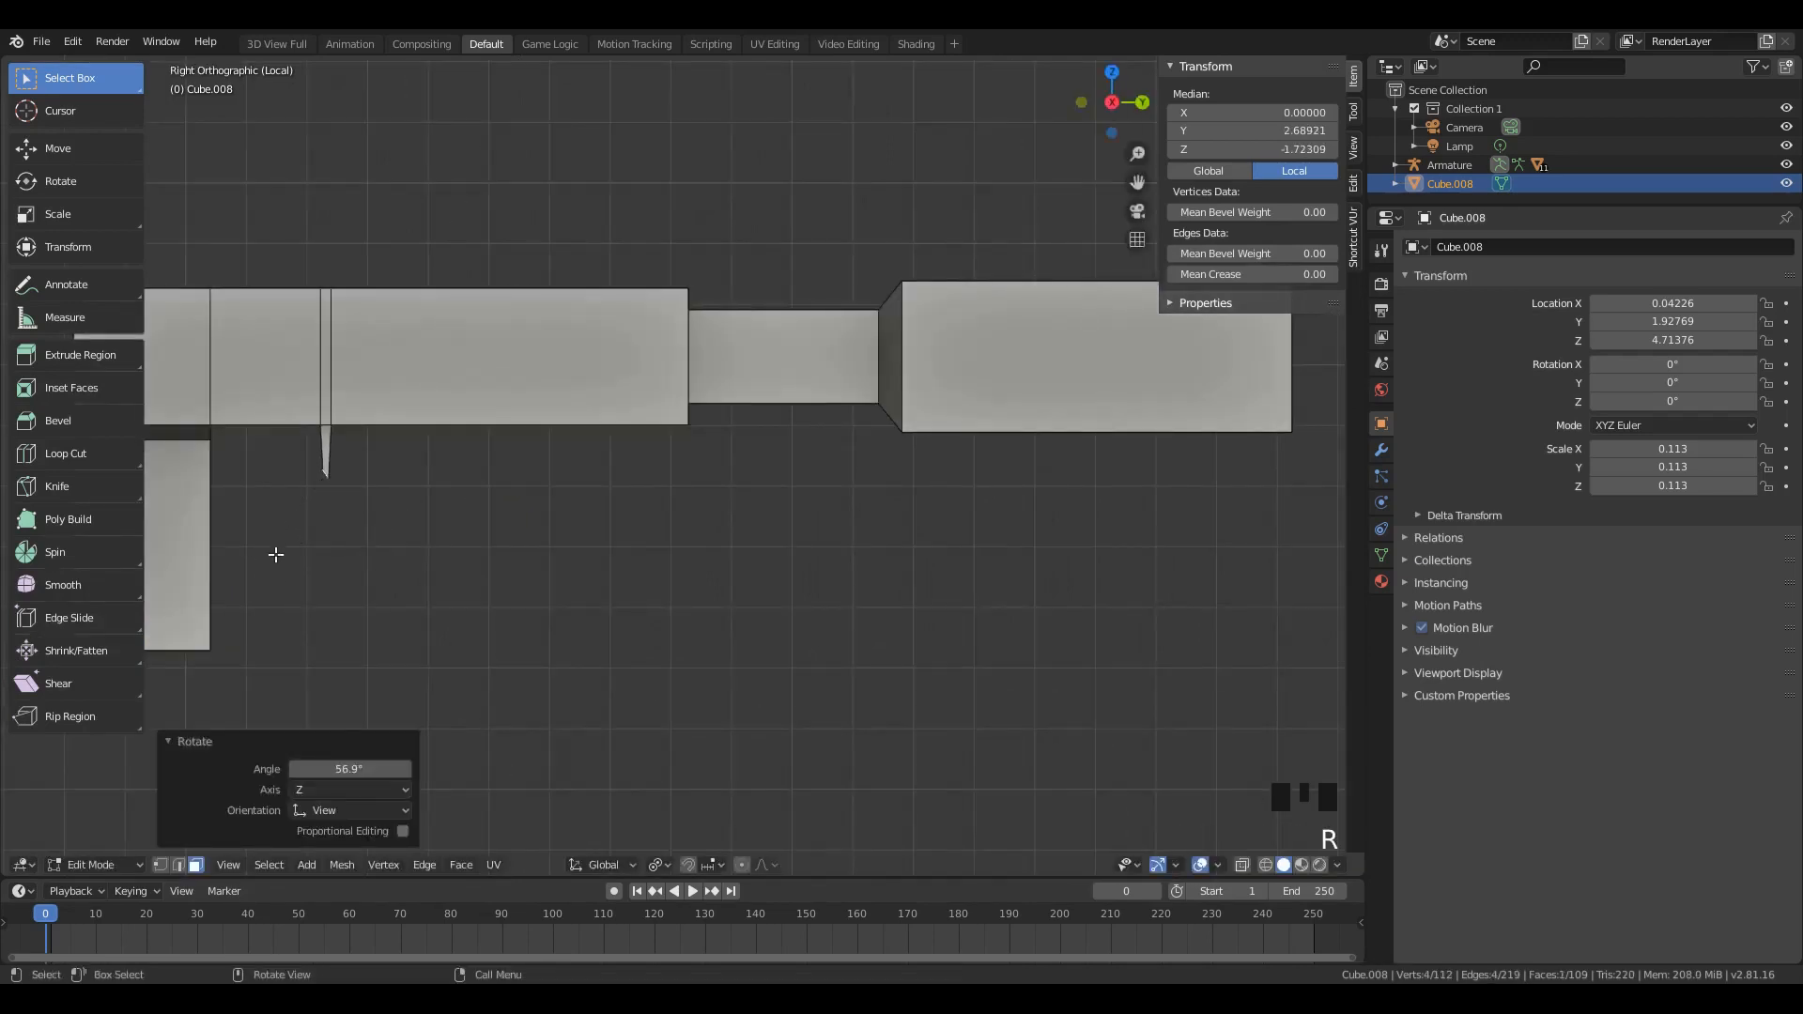
# Step: Extrude the trigger guard's end, rotate it about 34.5° and extrude it again back to the grip
pyautogui.press('e')
pyautogui.click(259, 577)
pyautogui.press('r')
pyautogui.click(293, 576)
pyautogui.press('e')
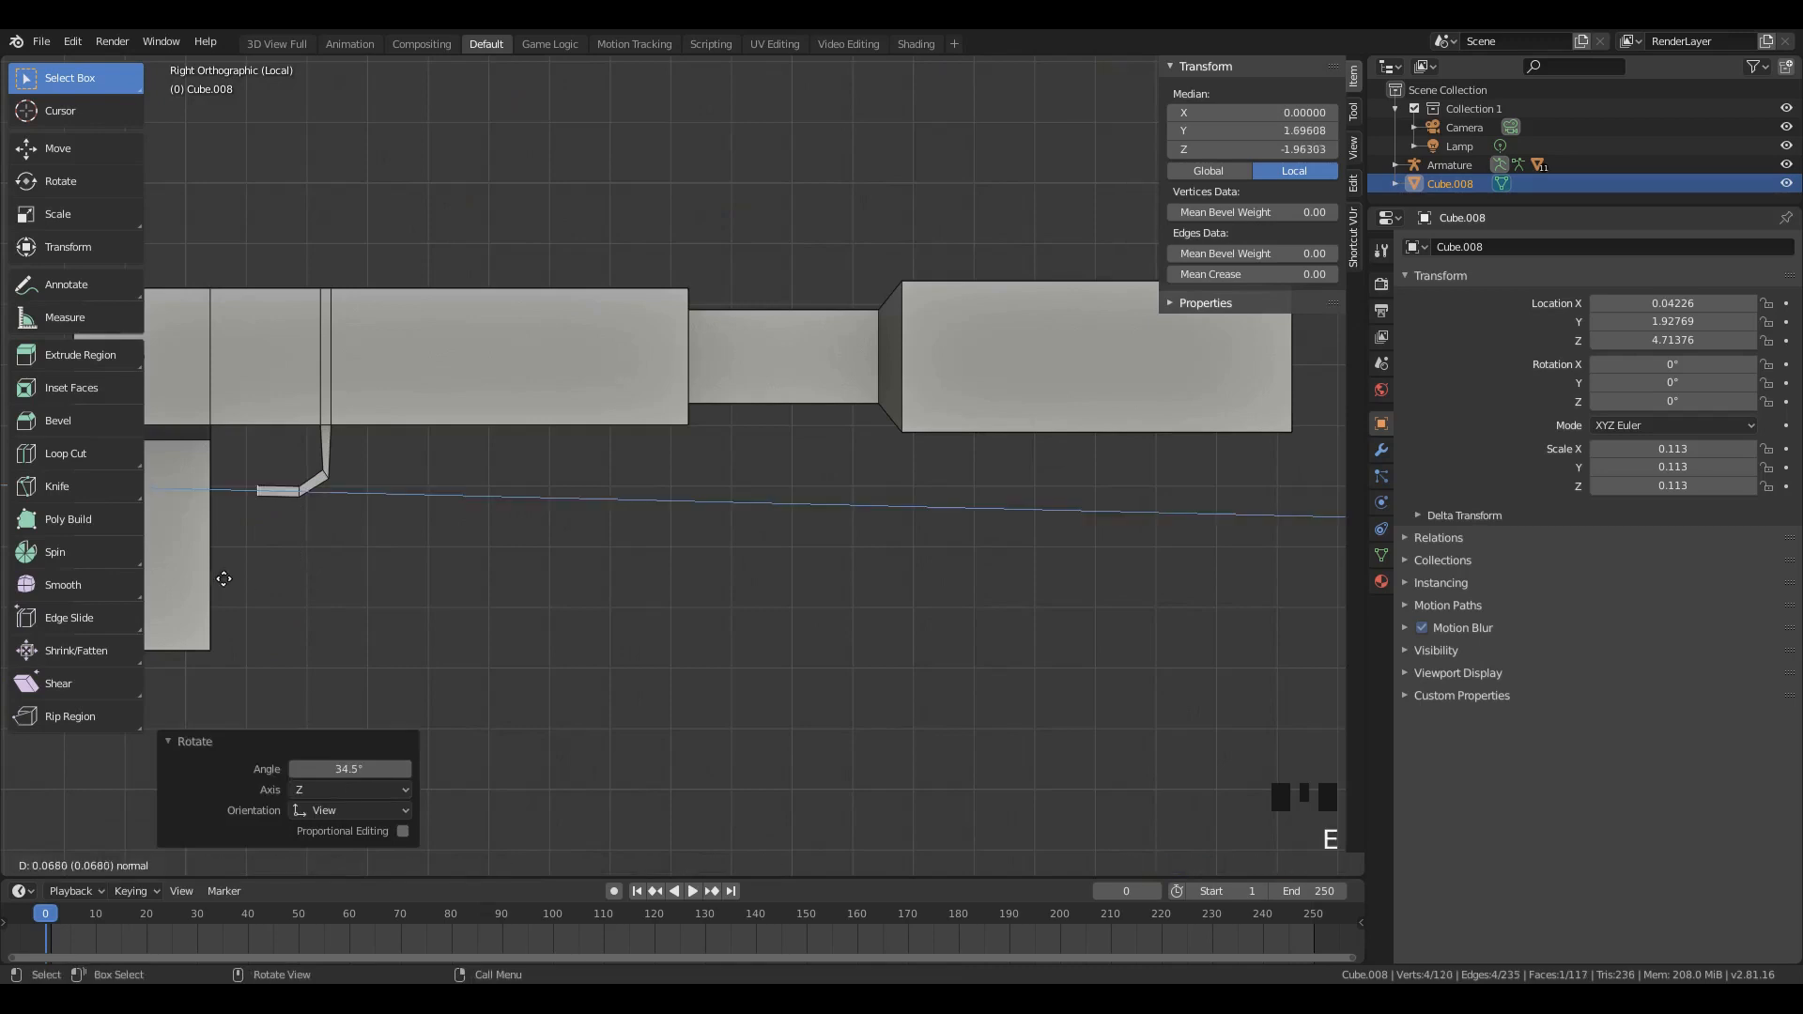
pyautogui.click(178, 582)
pyautogui.press('Tab')
# Step: Look over the finished gun, then leave local view to show it with the whole robot
pyautogui.moveTo(179, 582); pyautogui.dragTo(523, 450, button='middle')
pyautogui.scroll(-4, 301, 463)
pyautogui.press('Tab')
pyautogui.doubleClick(494, 430)
pyautogui.press('Tab')
pyautogui.scroll(-3, 657, 486)
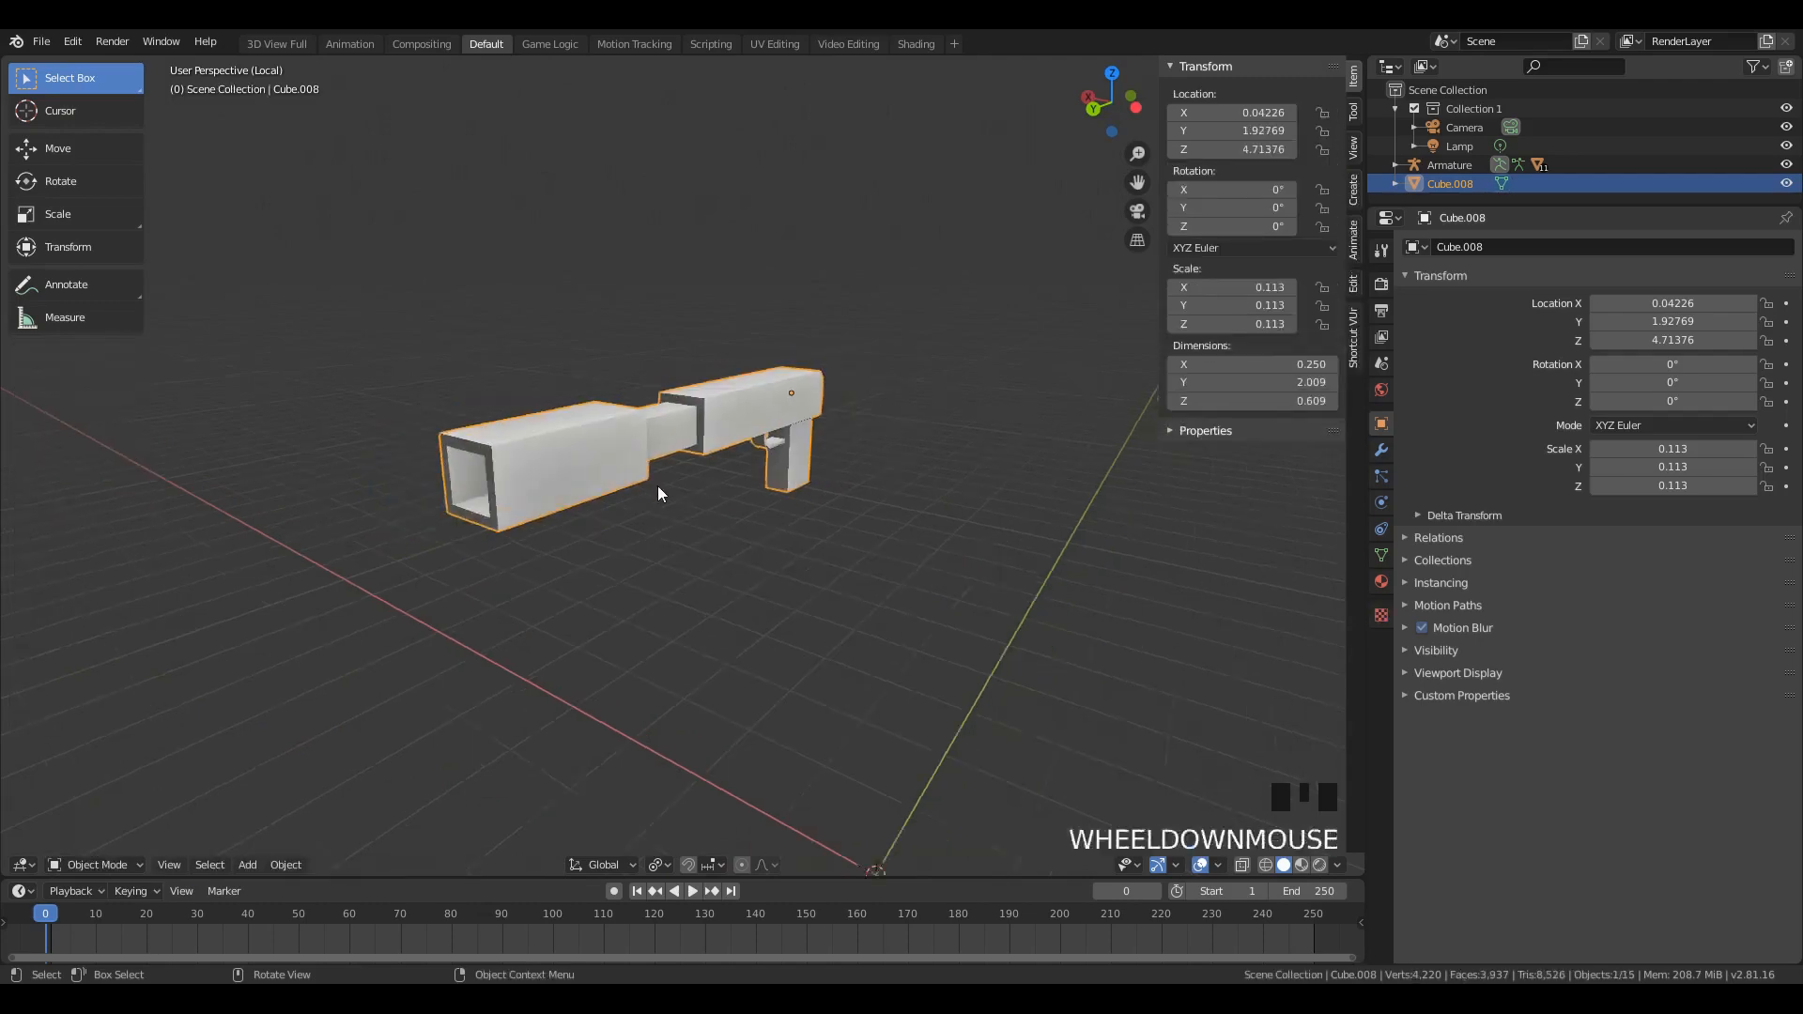
pyautogui.scroll(1, 657, 486)
pyautogui.press('KP_Divide')
# Step: Scale the whole gun by about 0.777 to fit the head disc
pyautogui.moveTo(780, 448); pyautogui.dragTo(892, 556, button='middle')
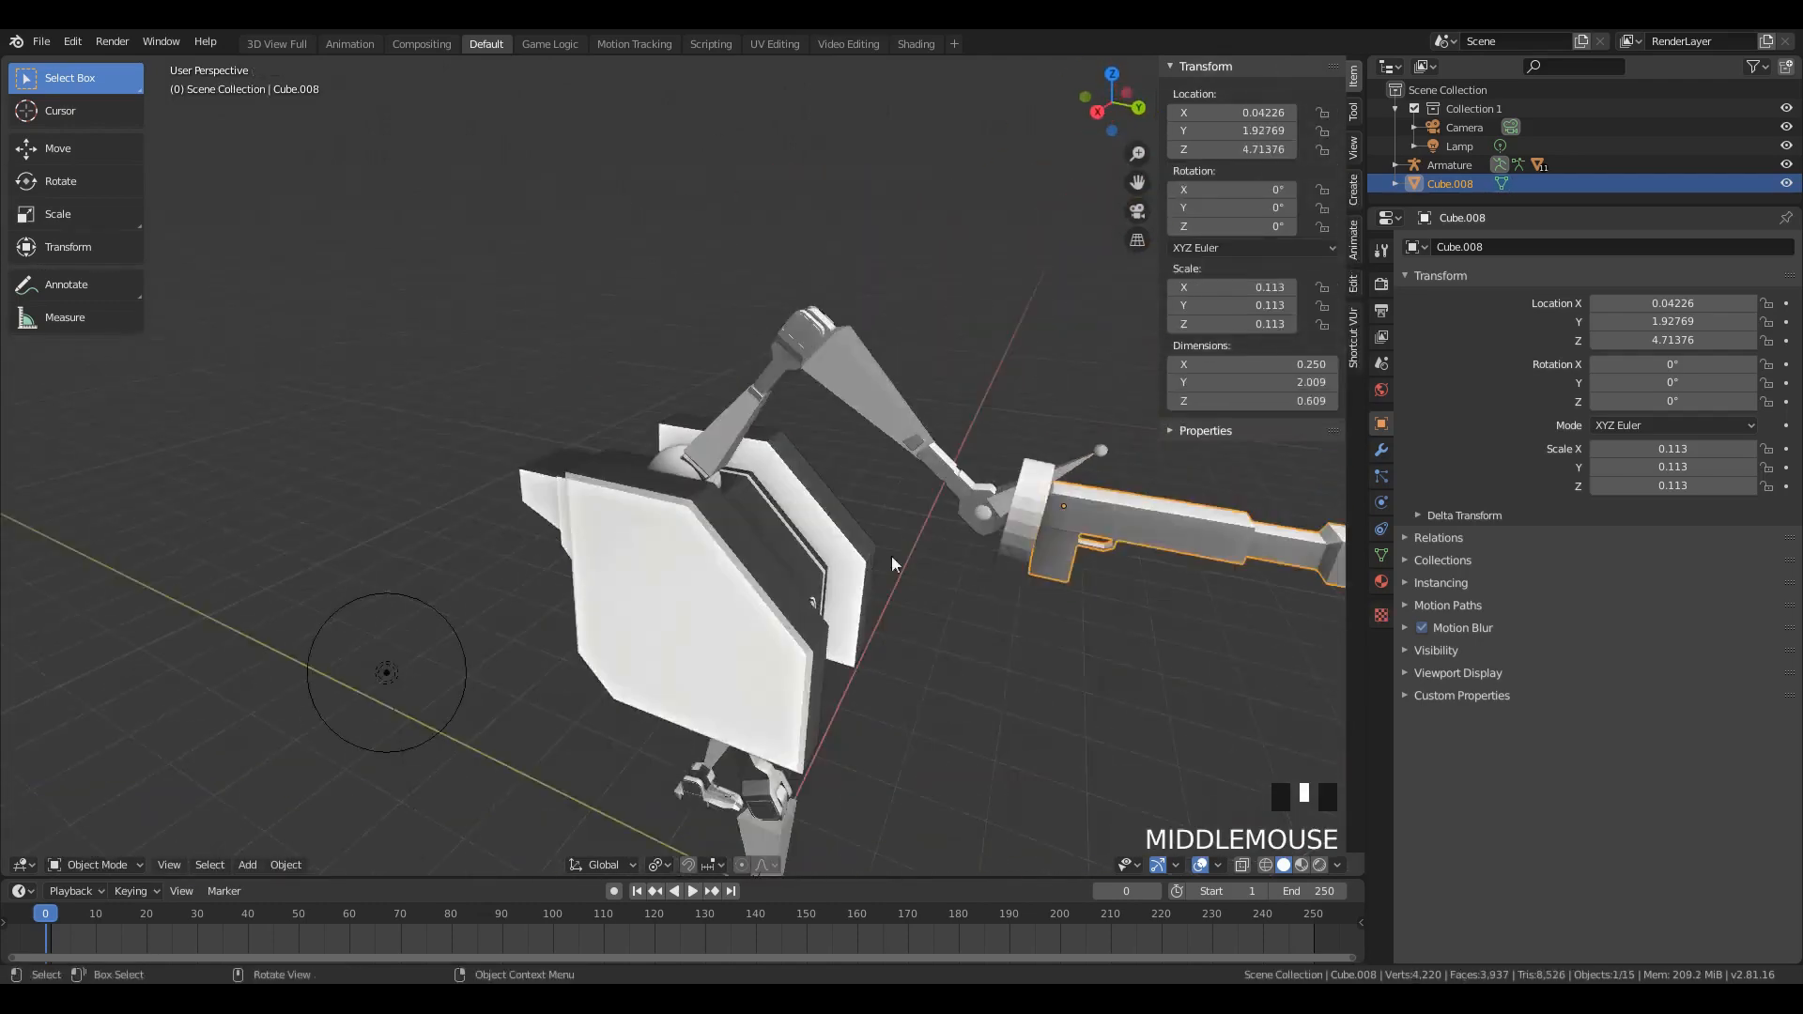
pyautogui.scroll(-3, 1225, 549)
pyautogui.moveTo(1225, 549); pyautogui.dragTo(1213, 488, button='middle')
pyautogui.press('s')
pyautogui.click(1115, 517)
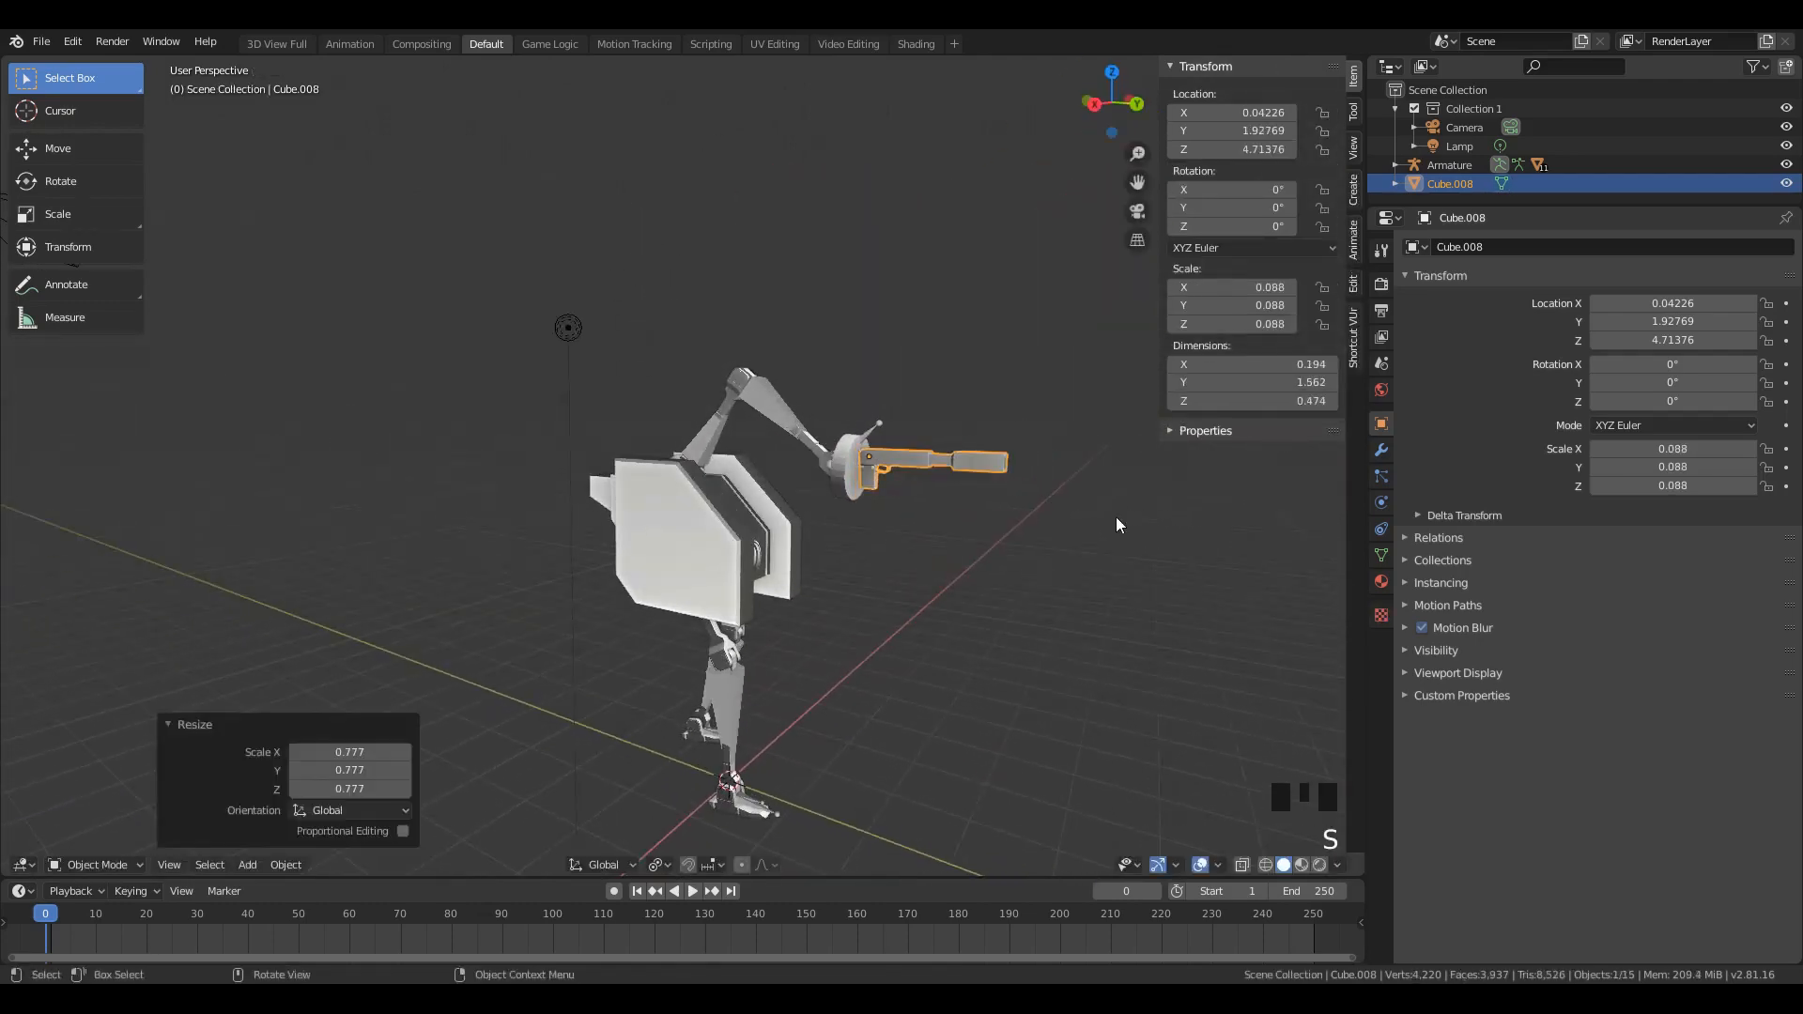
# Step: Parent the gun to the head disc using the Object option
pyautogui.moveTo(1116, 516); pyautogui.dragTo(561, 552, button='middle')
pyautogui.scroll(3, 503, 547)
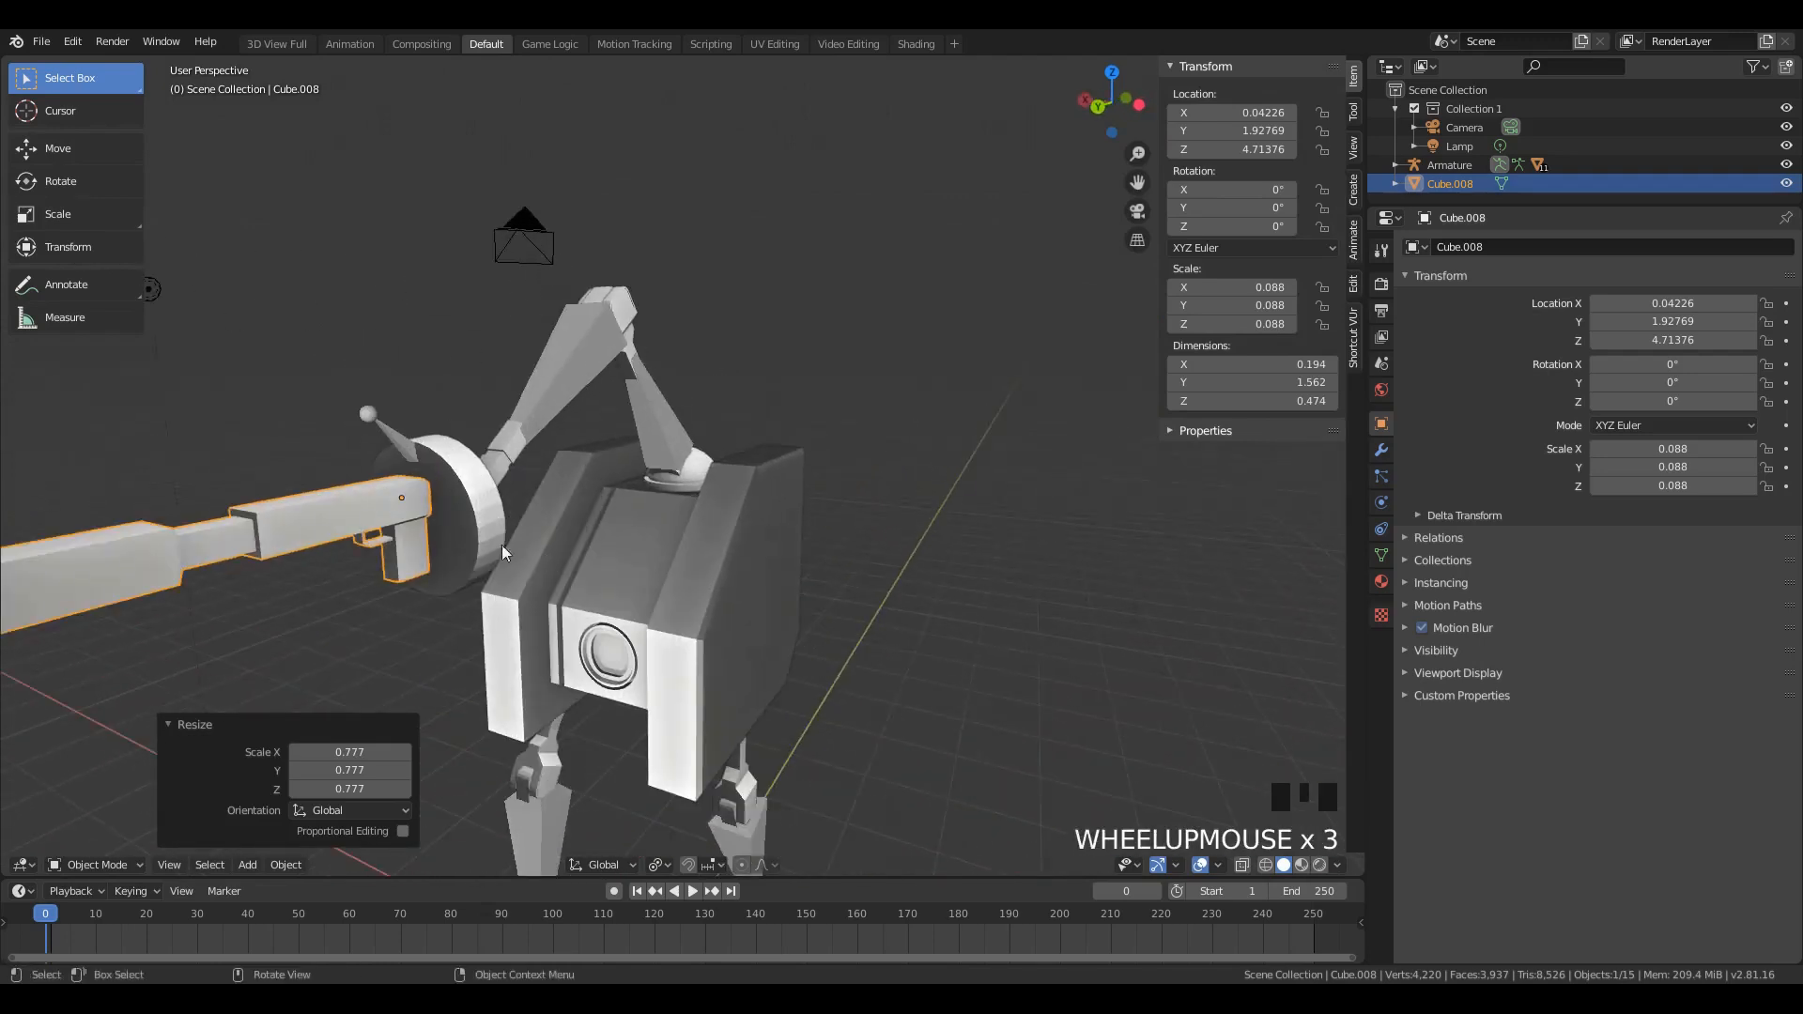
pyautogui.keyDown('shift'); pyautogui.click(462, 544); pyautogui.keyUp('shift')
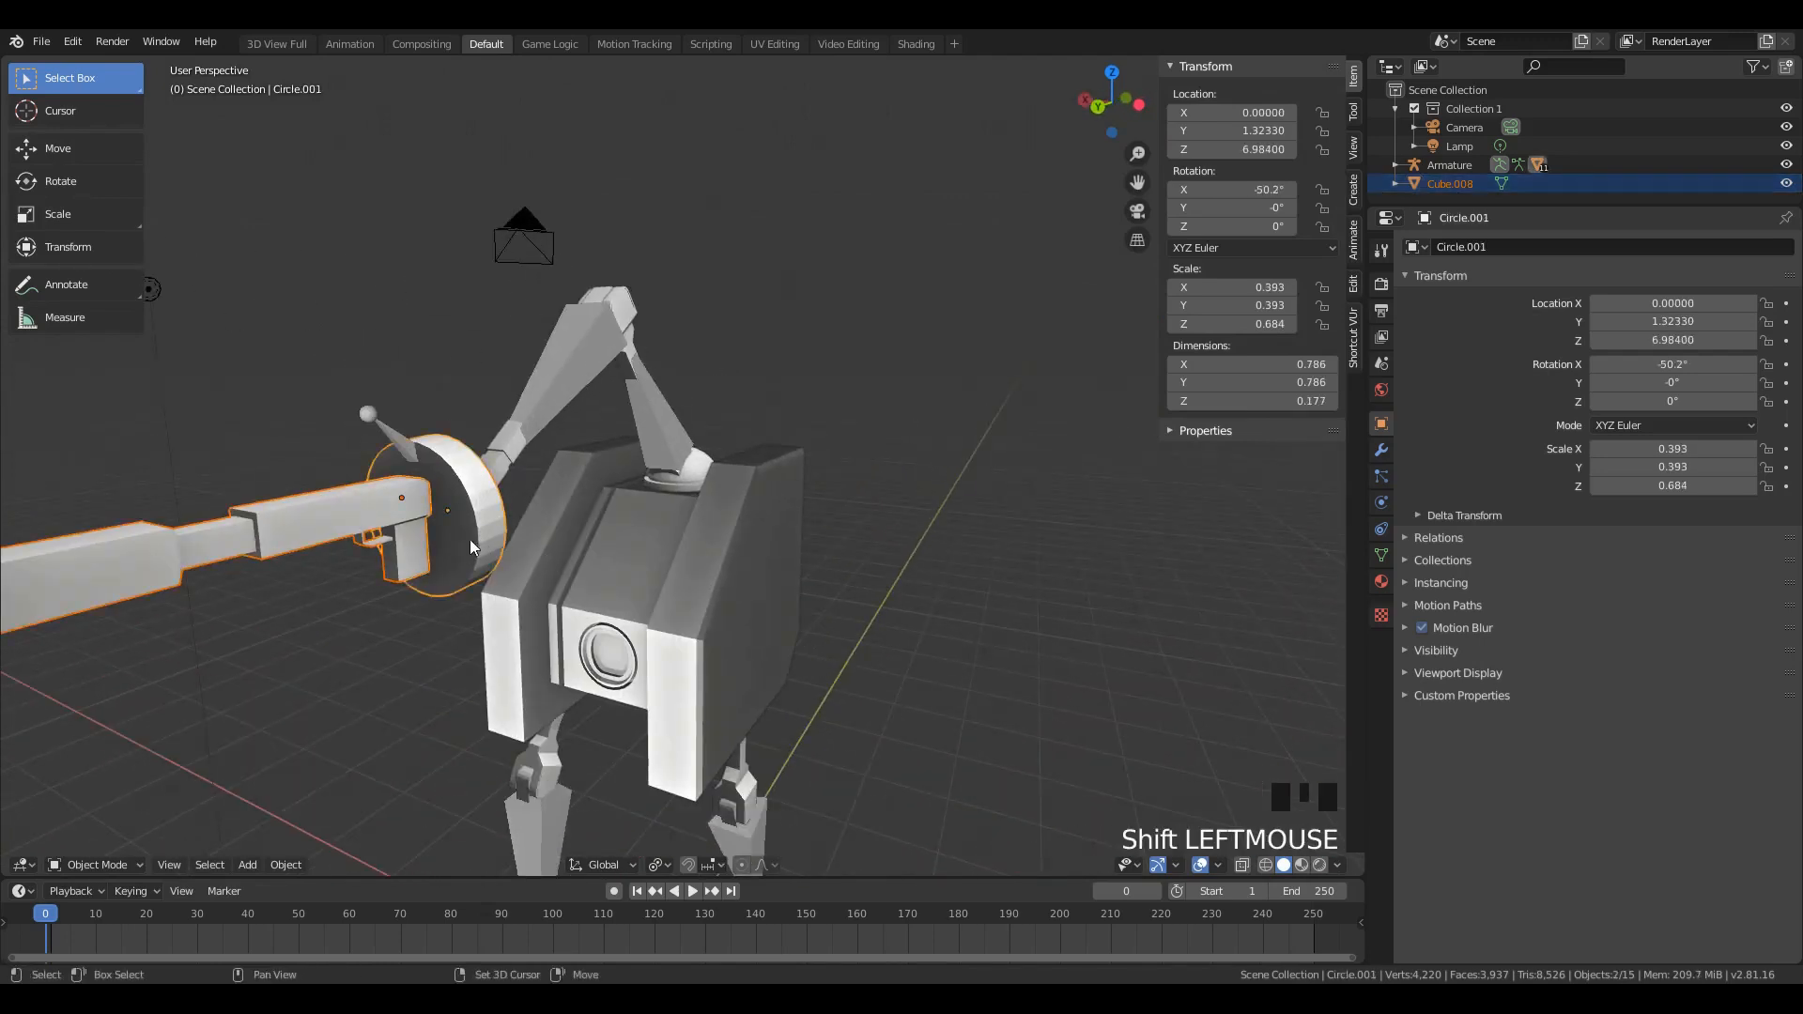
pyautogui.hotkey('ctrl', 'p')
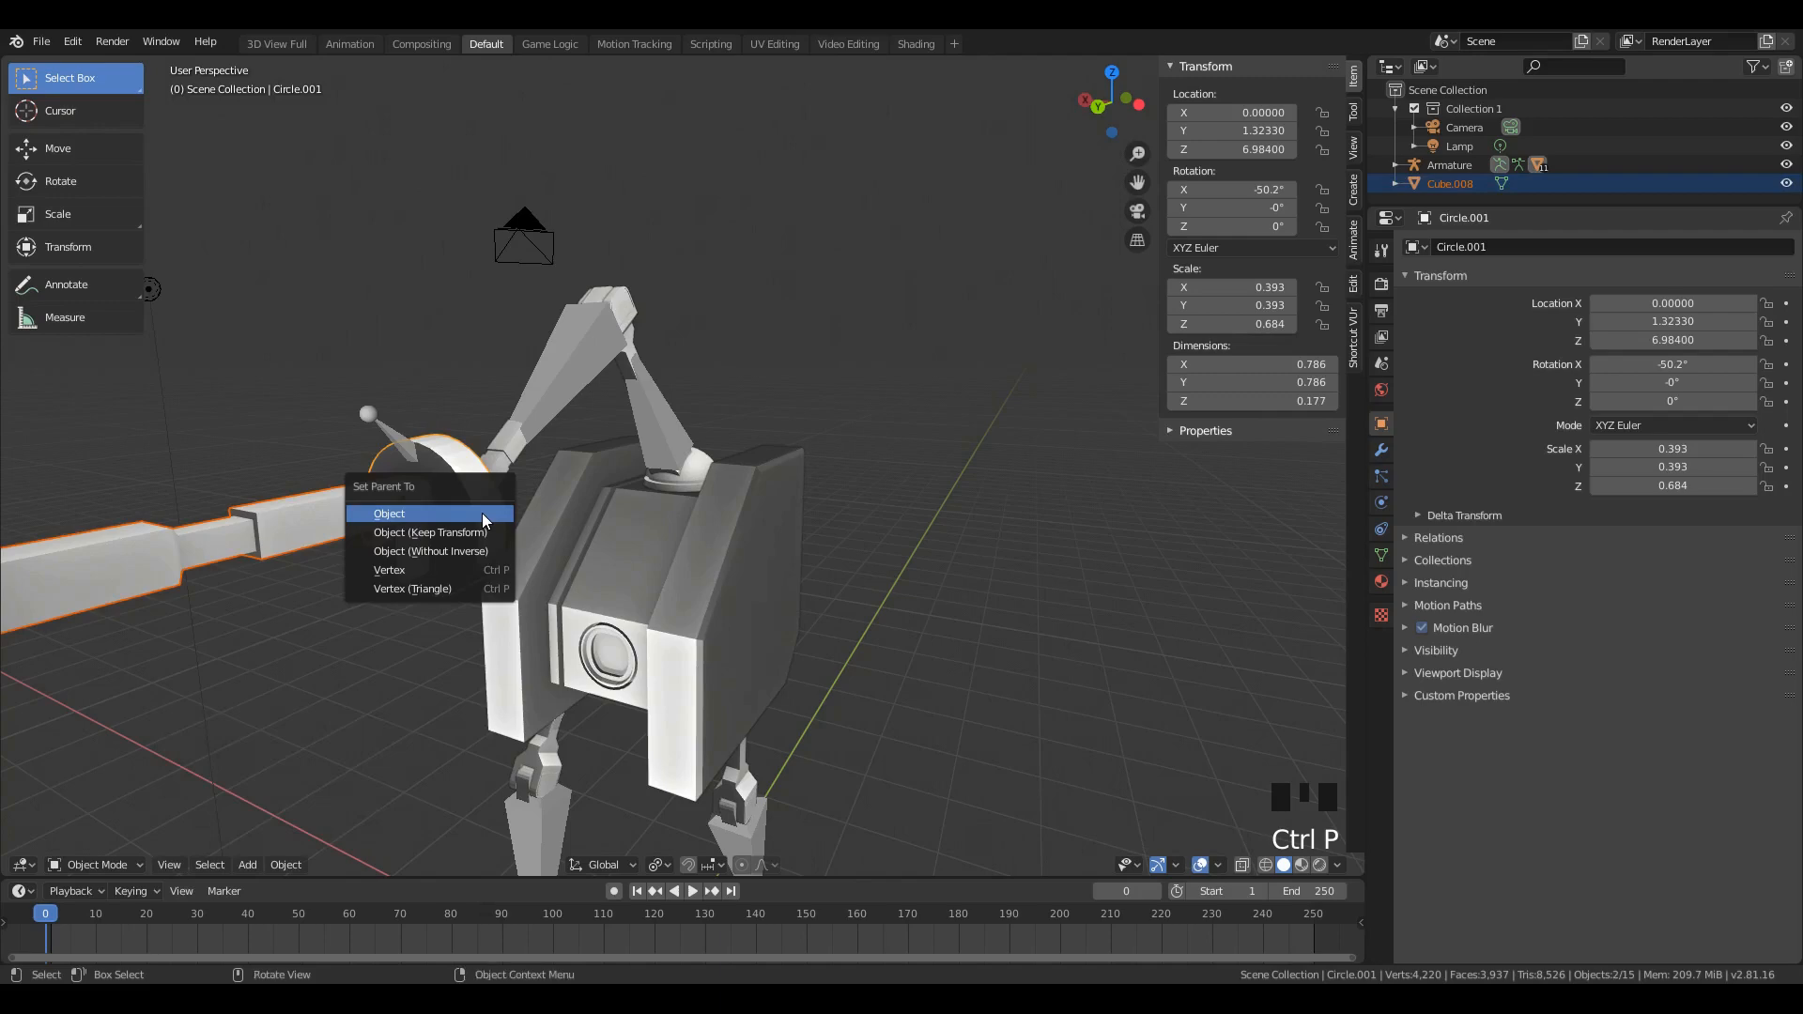
pyautogui.click(482, 513)
# Step: Test the parenting by moving the head disc
pyautogui.click(463, 496)
pyautogui.press('g')
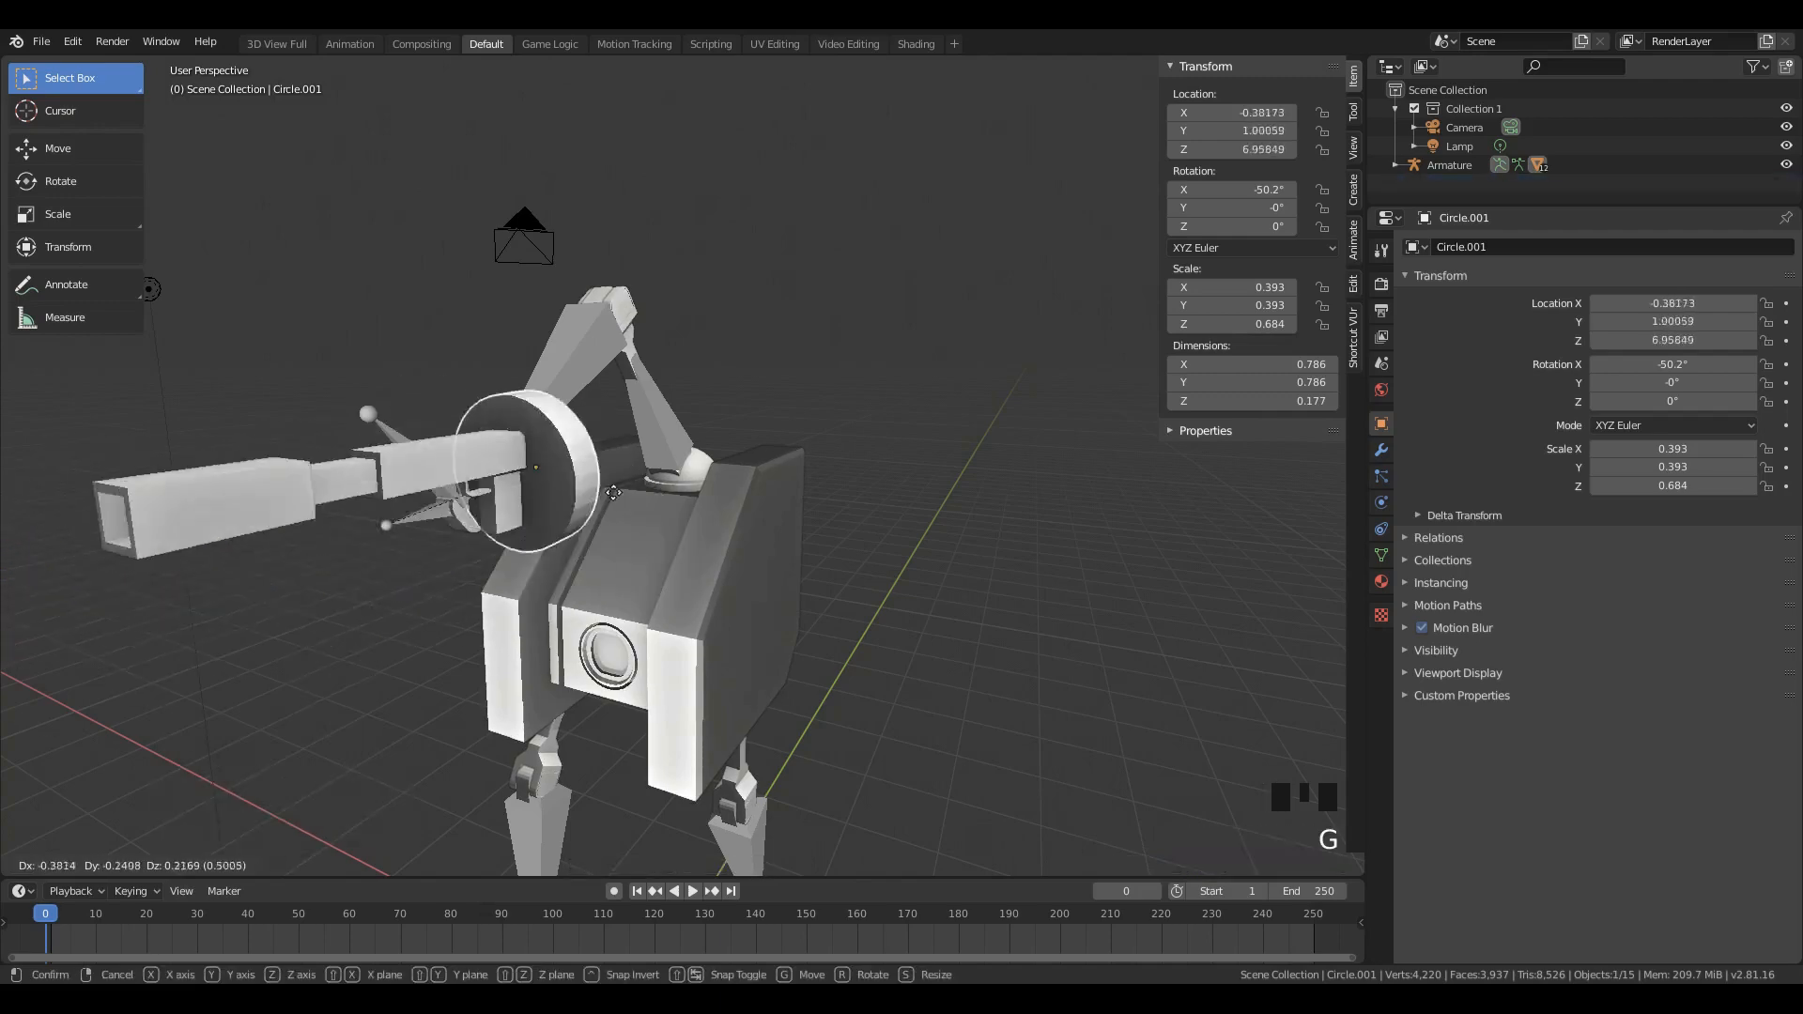
pyautogui.click(420, 571)
# Step: Try to select the bone inside the head disc in solid view, then undo the last selection
pyautogui.click(374, 541)
pyautogui.click(374, 539)
pyautogui.moveTo(374, 516); pyautogui.dragTo(458, 543, button='middle')
pyautogui.click(373, 508)
pyautogui.click(372, 502)
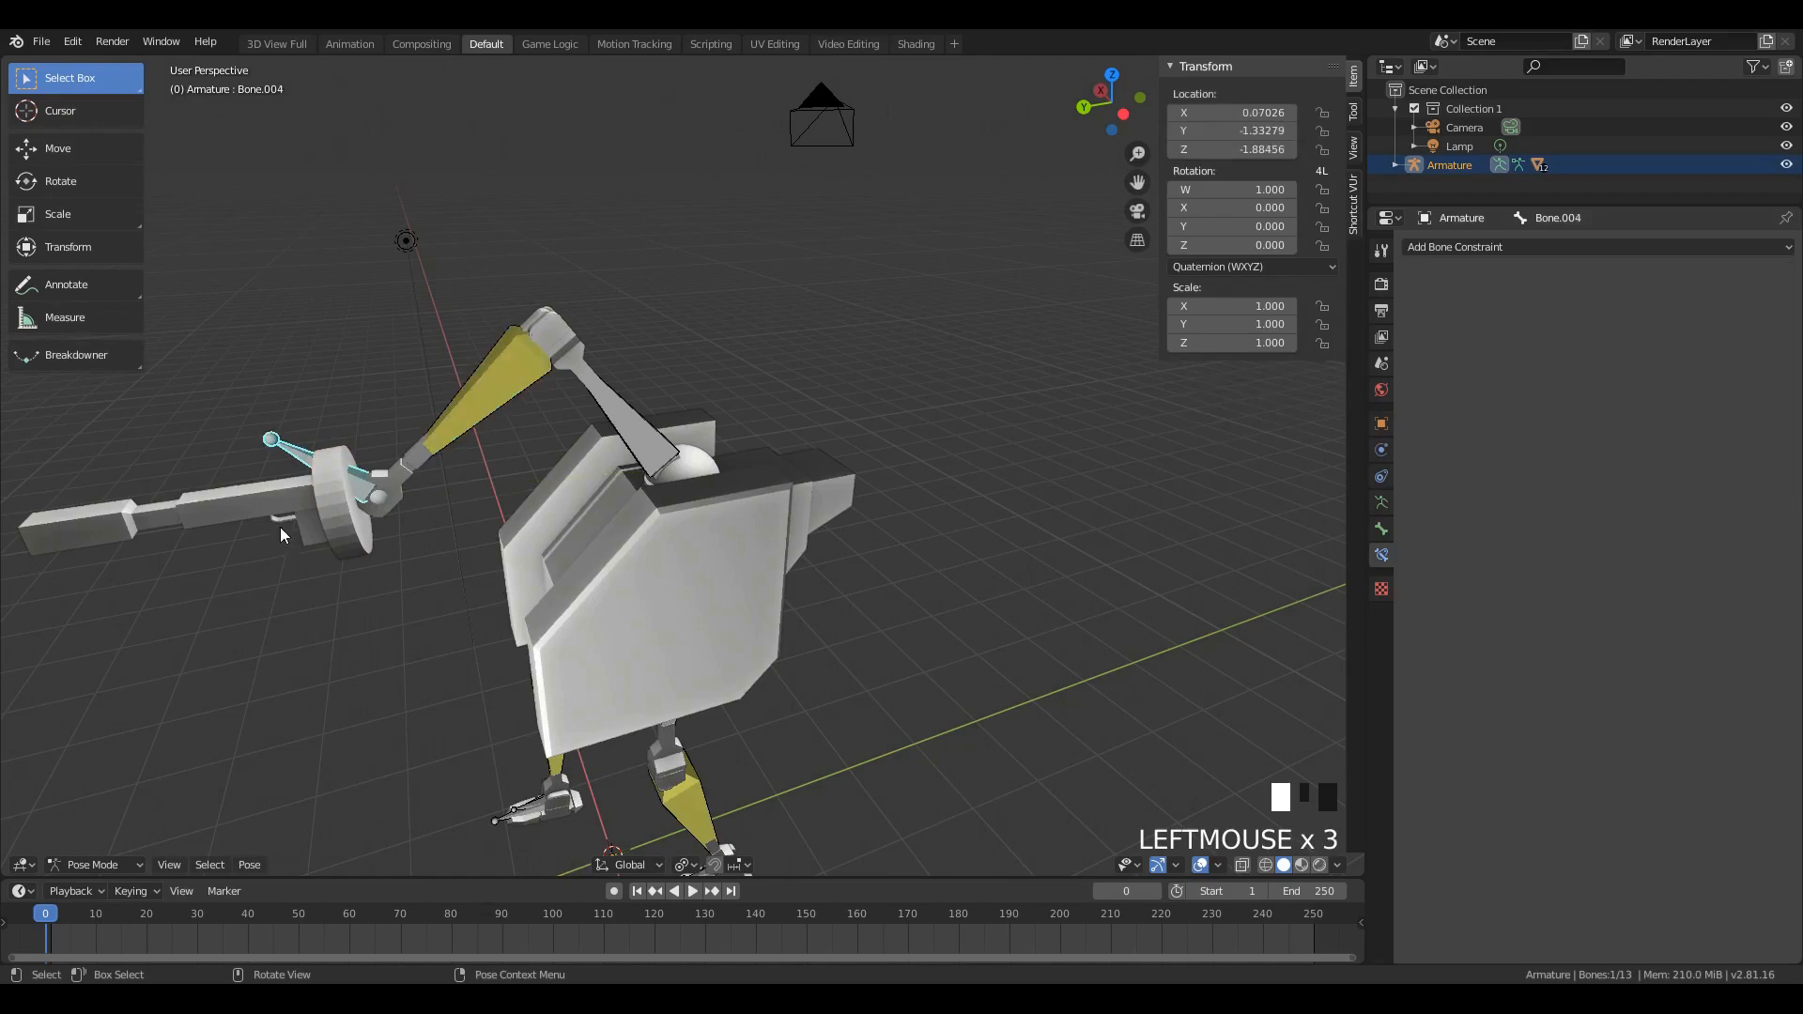
pyautogui.hotkey('ctrl', 'Tab')
pyautogui.click(379, 490)
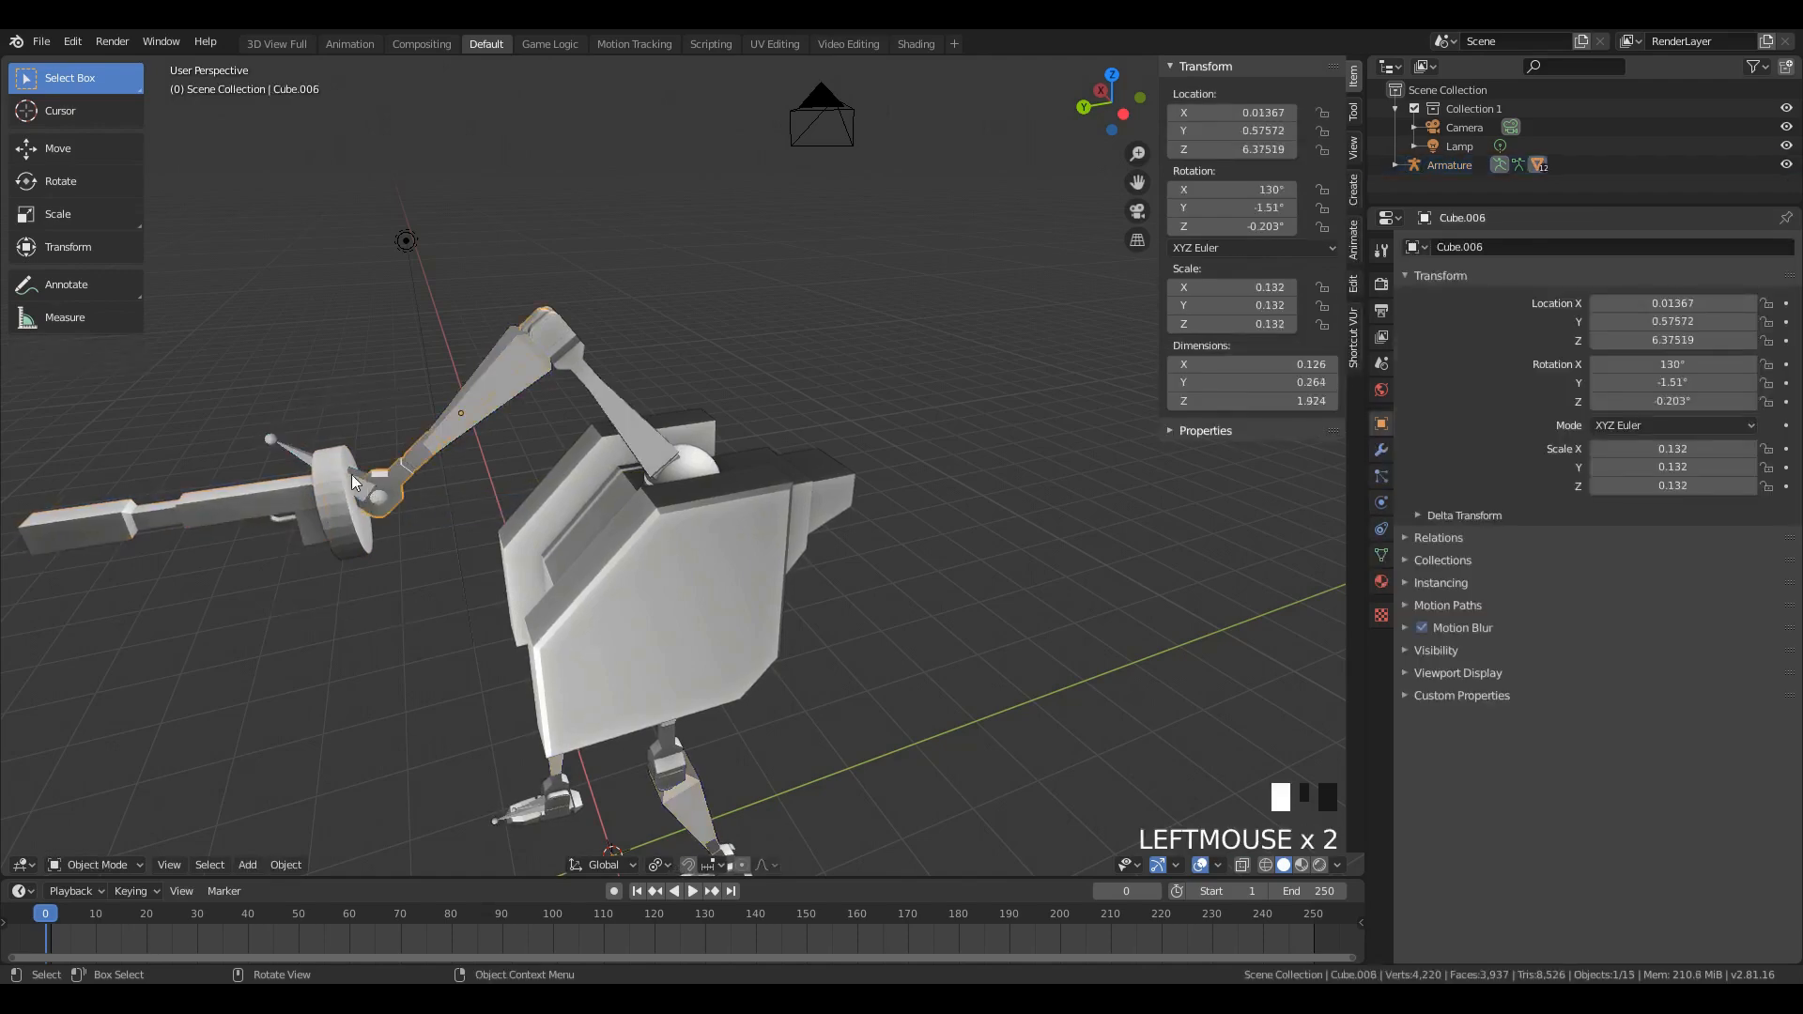
pyautogui.hotkey('ctrl', 'z')
# Step: Select the bone inside the head disc in wireframe view and try rotating it, then return to solid view
pyautogui.press('z')
pyautogui.click(183, 518)
pyautogui.click(332, 503)
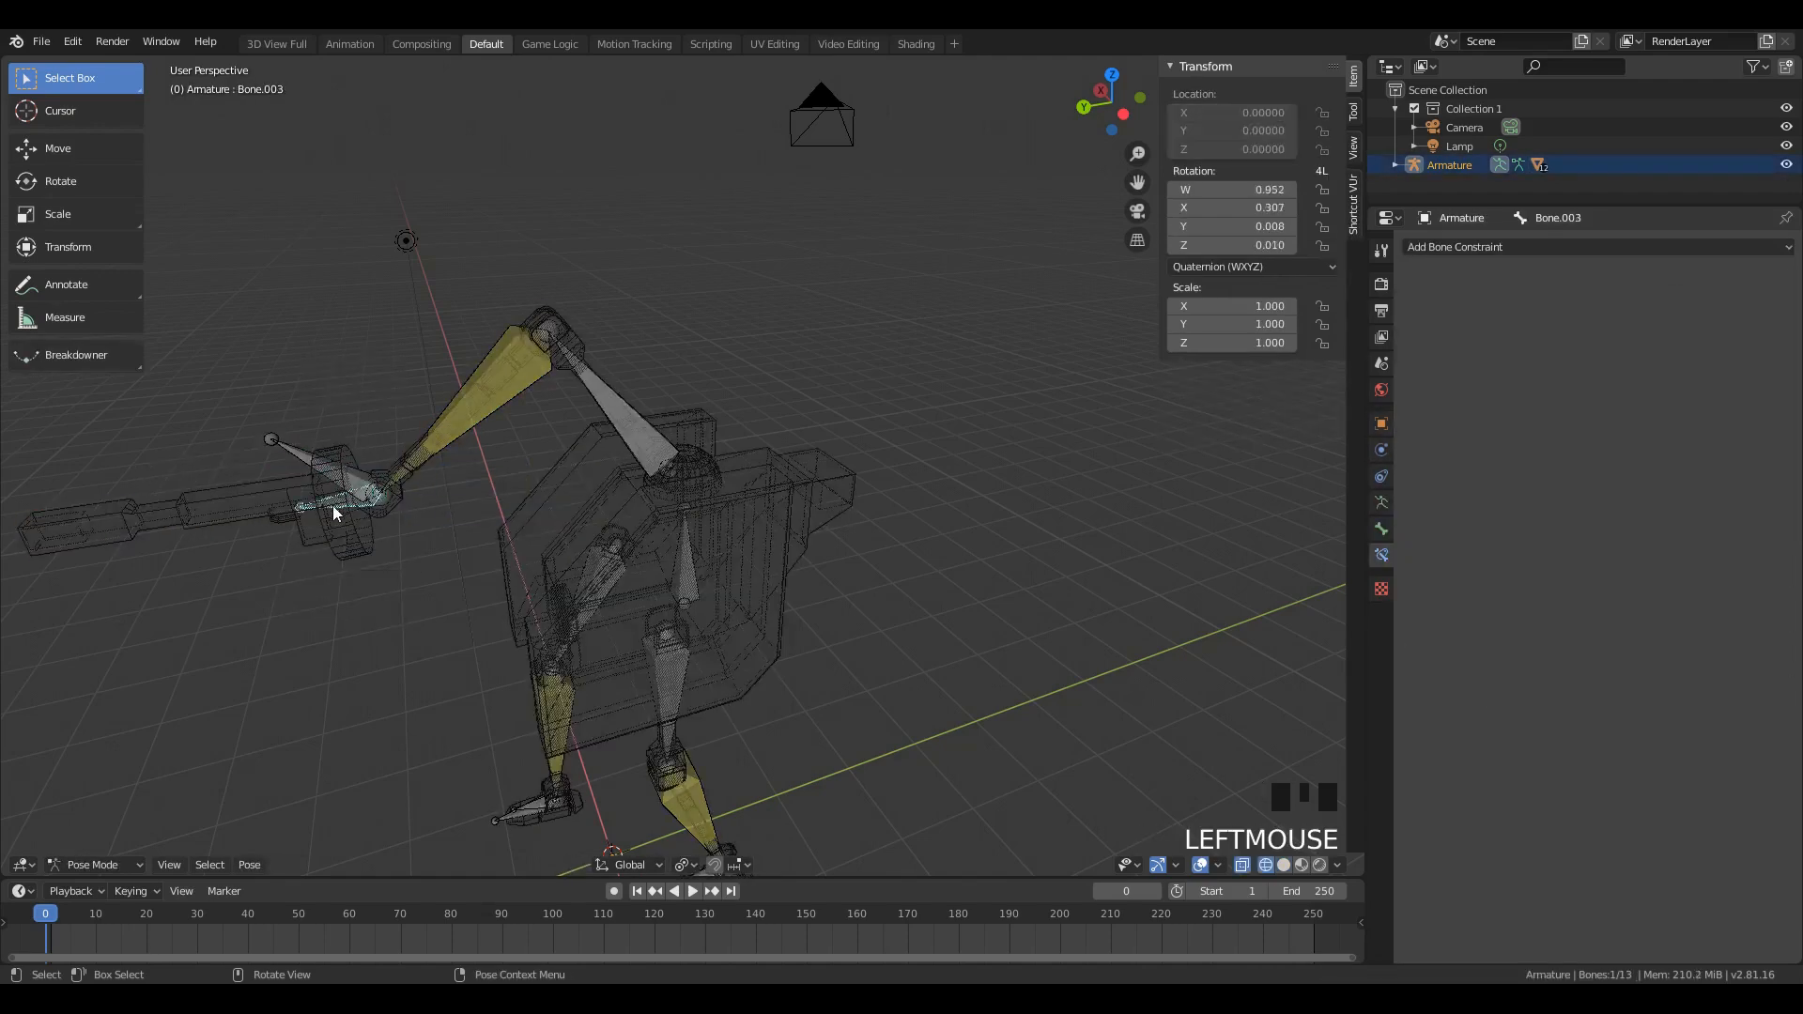
pyautogui.press('r')
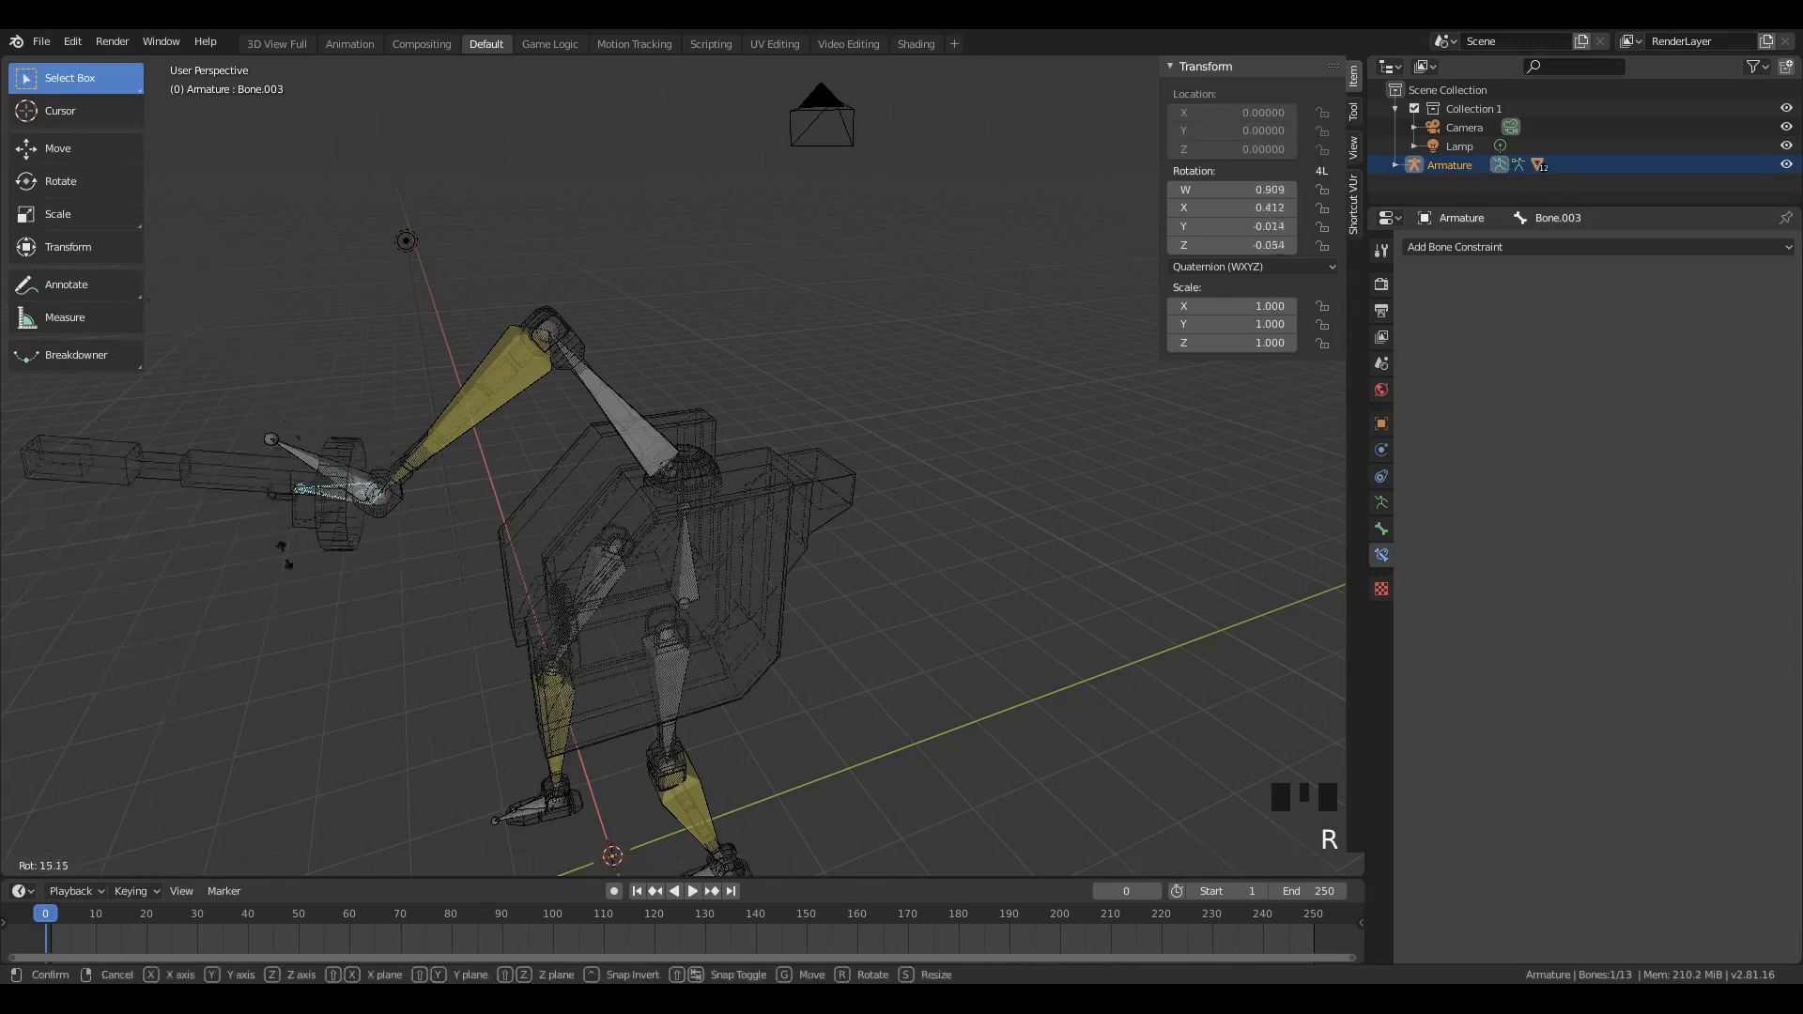
pyautogui.click(301, 544)
pyautogui.moveTo(301, 544); pyautogui.dragTo(668, 549, button='middle')
pyautogui.hotkey('shift', 'z')
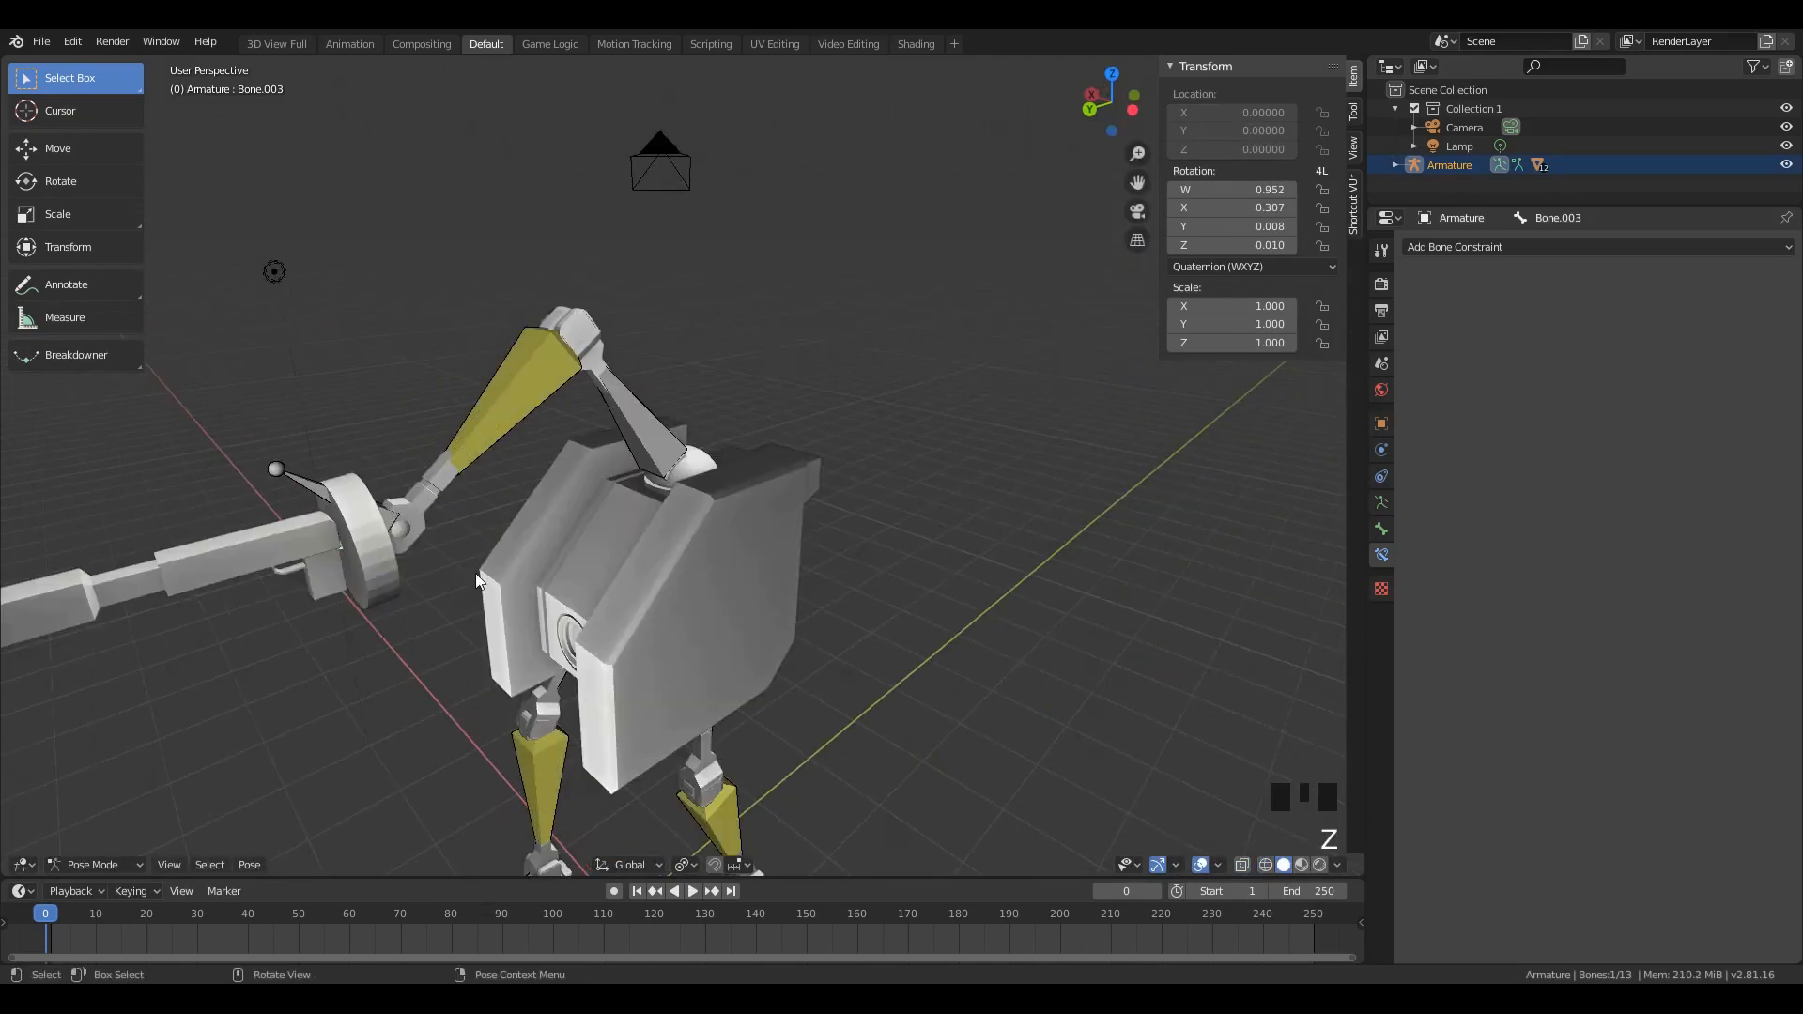
pyautogui.moveTo(475, 572); pyautogui.dragTo(573, 561, button='middle')
pyautogui.scroll(-4, 587, 568)
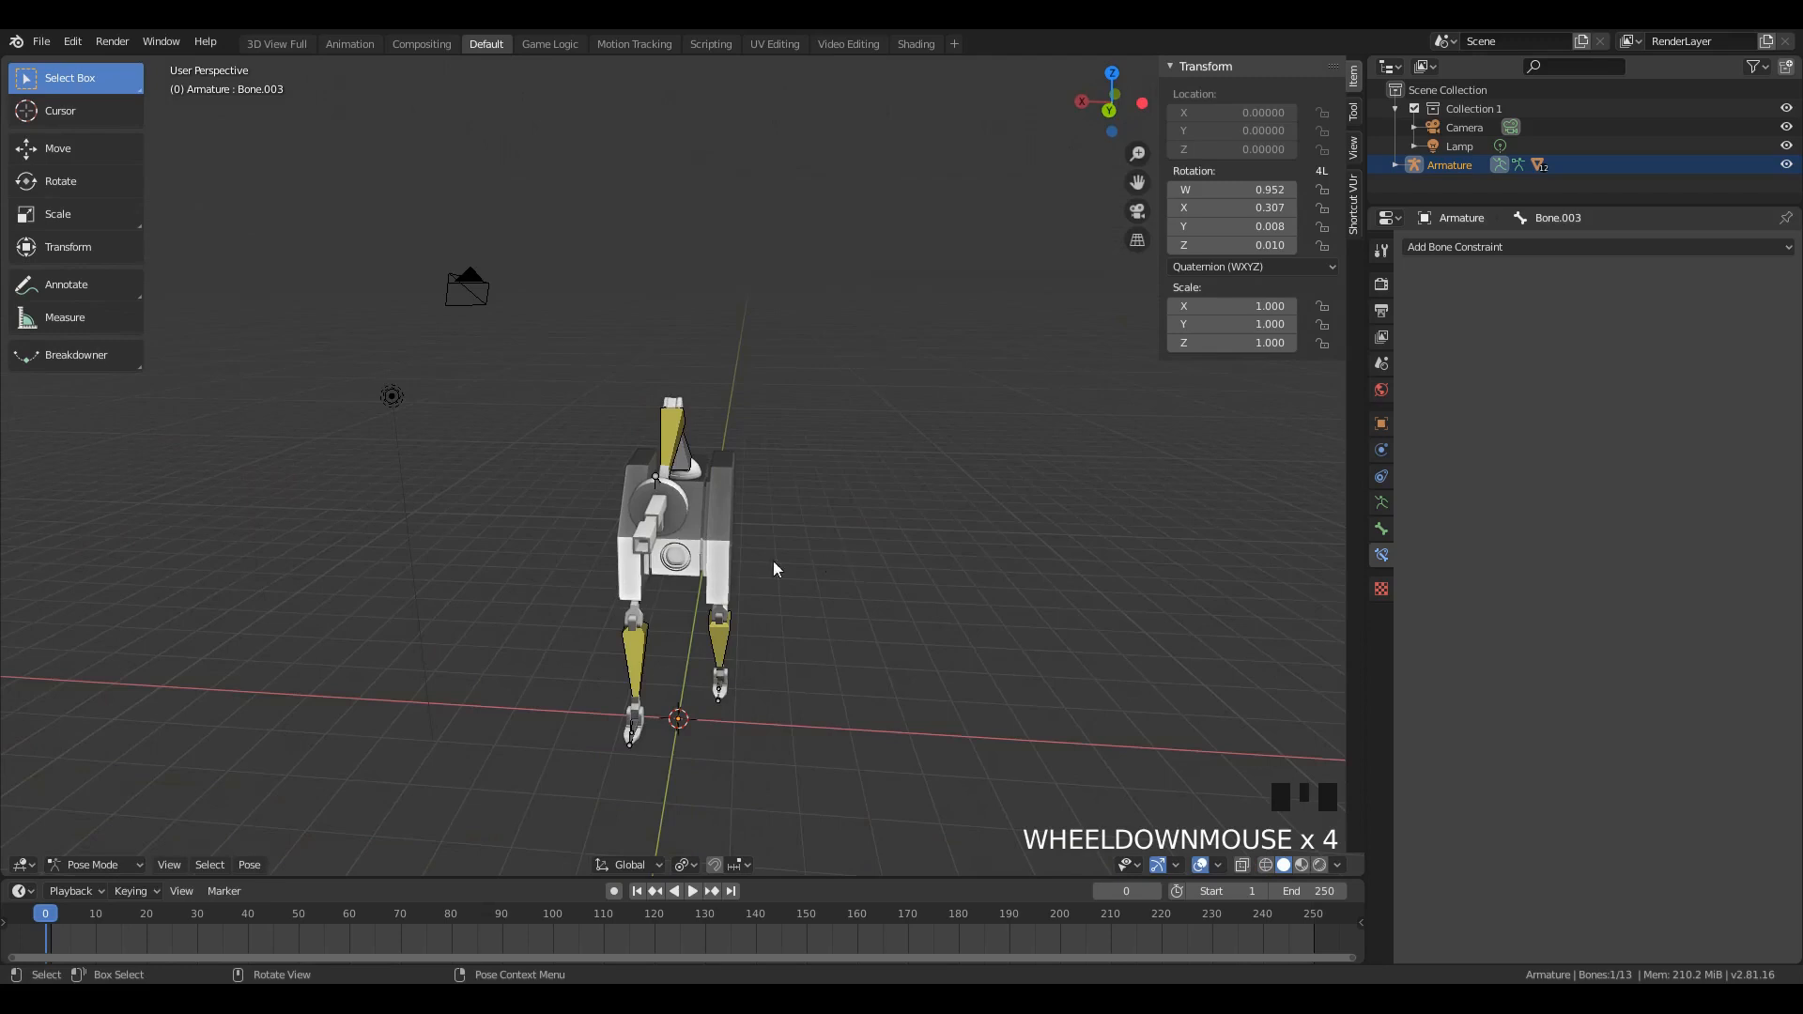
pyautogui.press('Tab')
pyautogui.scroll(-4, 774, 561)
pyautogui.moveTo(695, 554); pyautogui.dragTo(491, 516, button='middle')
pyautogui.scroll(4, 492, 516)
pyautogui.press('Tab')
pyautogui.scroll(2, 483, 512)
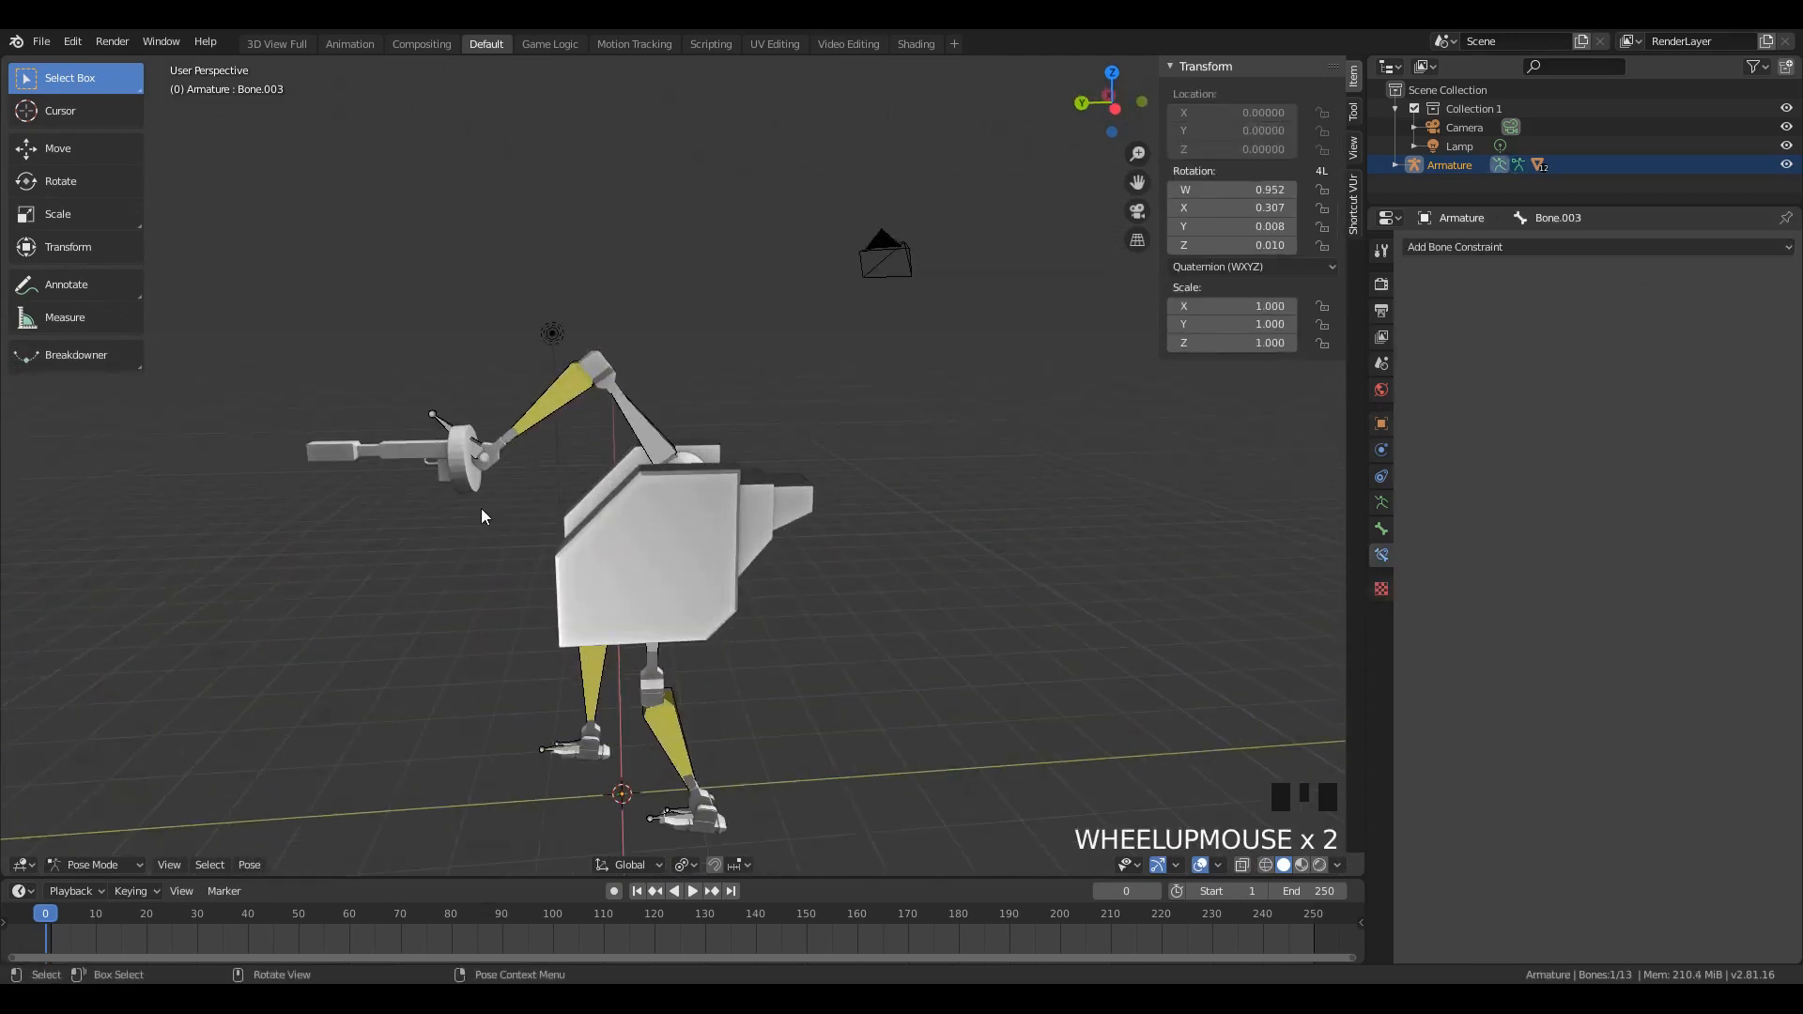
pyautogui.scroll(2, 439, 456)
# Step: Add a Track To constraint targeting a new empty to the head disc's bone in wireframe view
pyautogui.hotkey('shift', 'a')
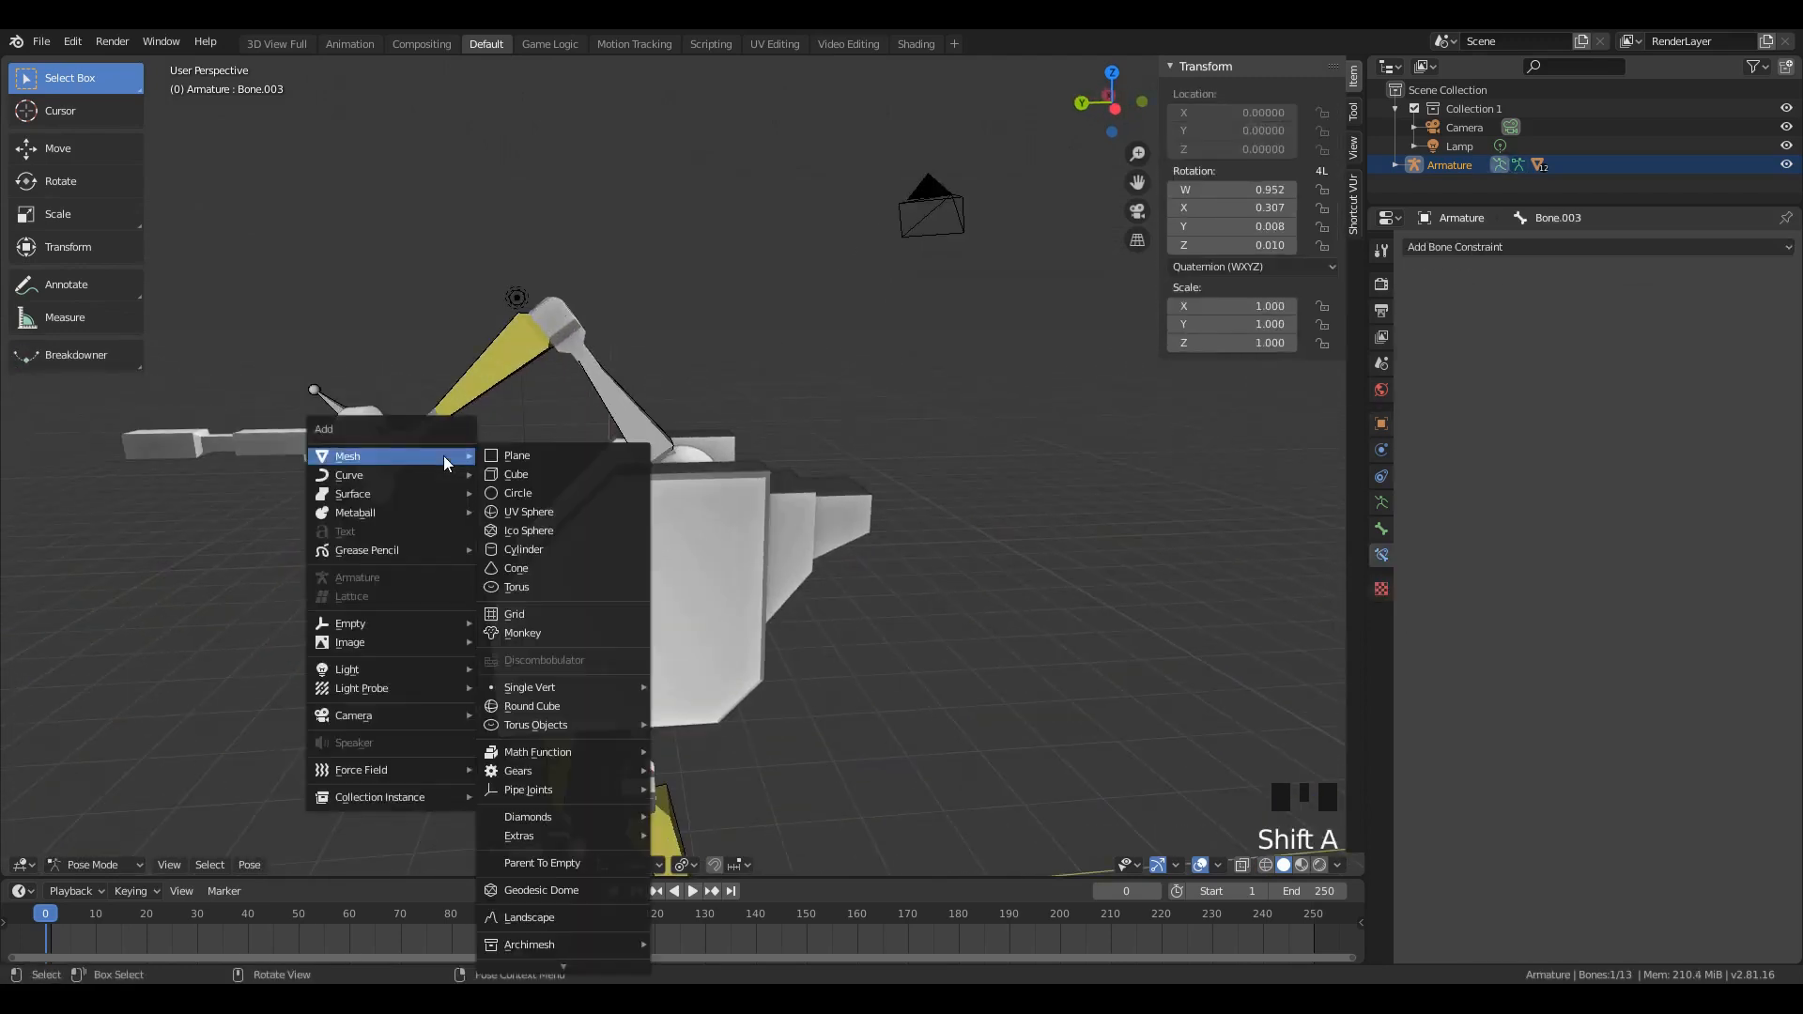
pyautogui.press('z')
pyautogui.click(252, 490)
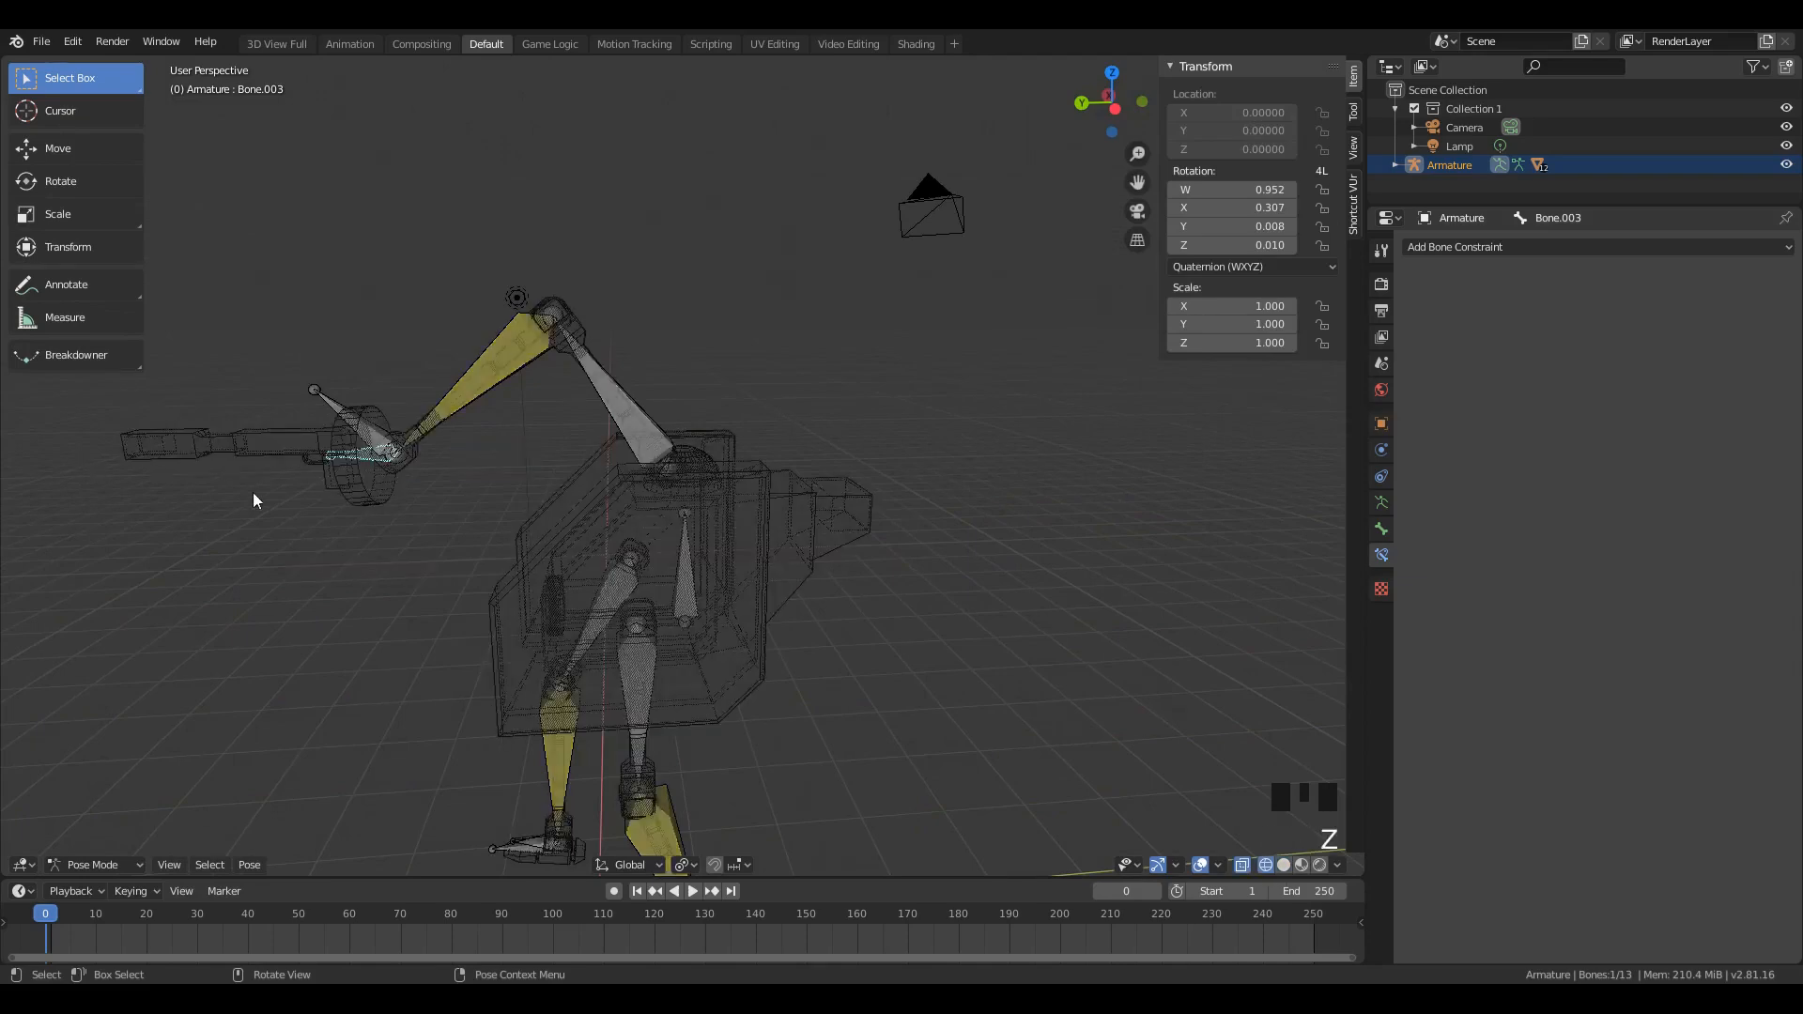
pyautogui.scroll(2, 226, 449)
pyautogui.hotkey('shift', 'a')
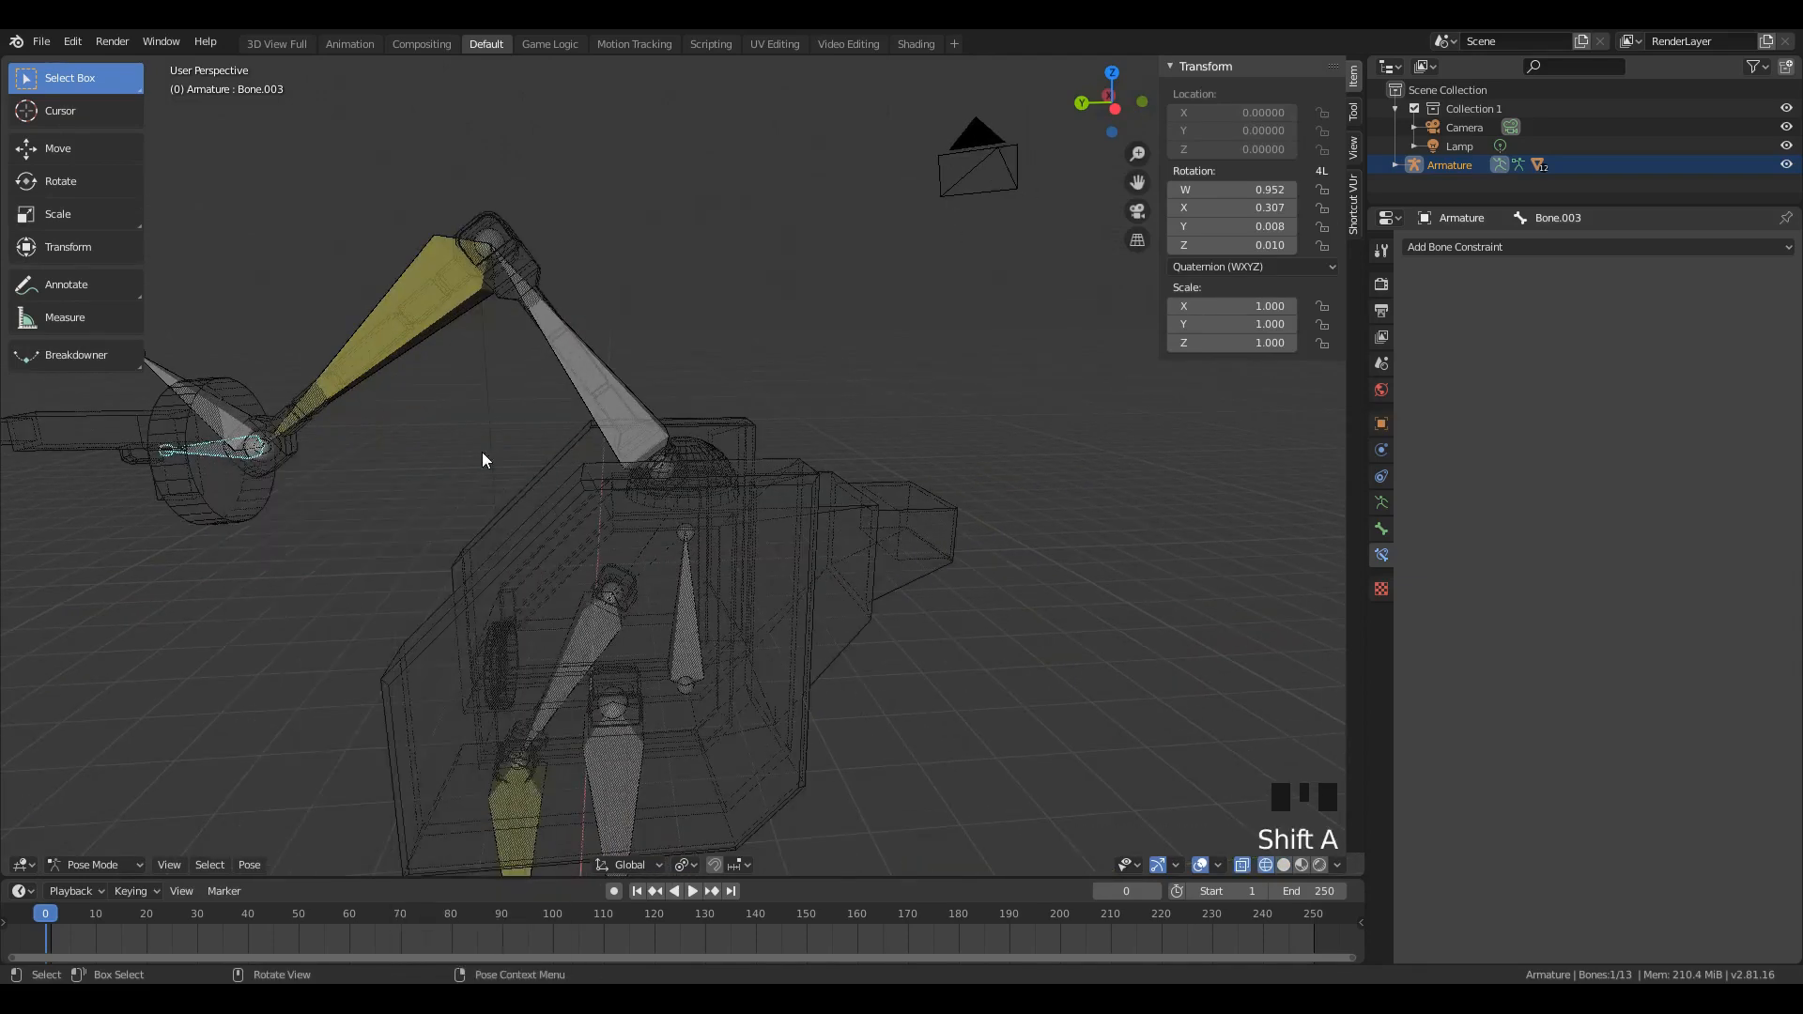
pyautogui.hotkey('ctrl', 'shift', 'c')
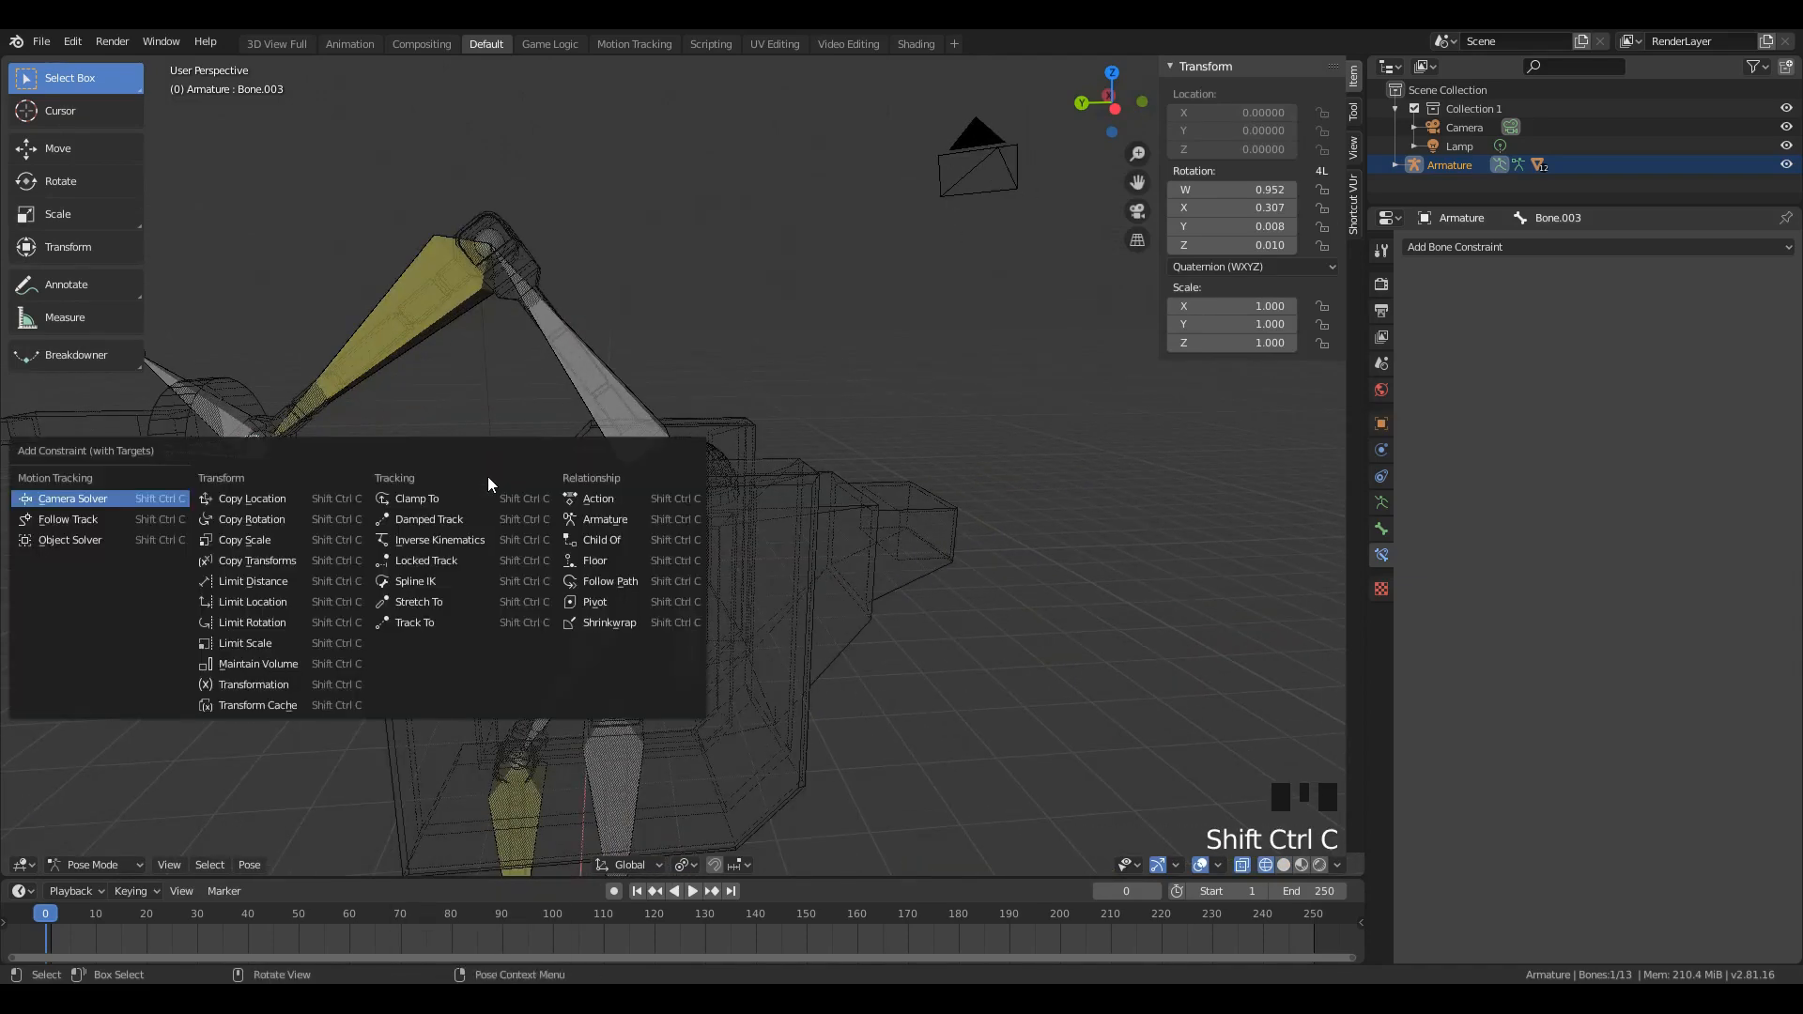
pyautogui.click(443, 623)
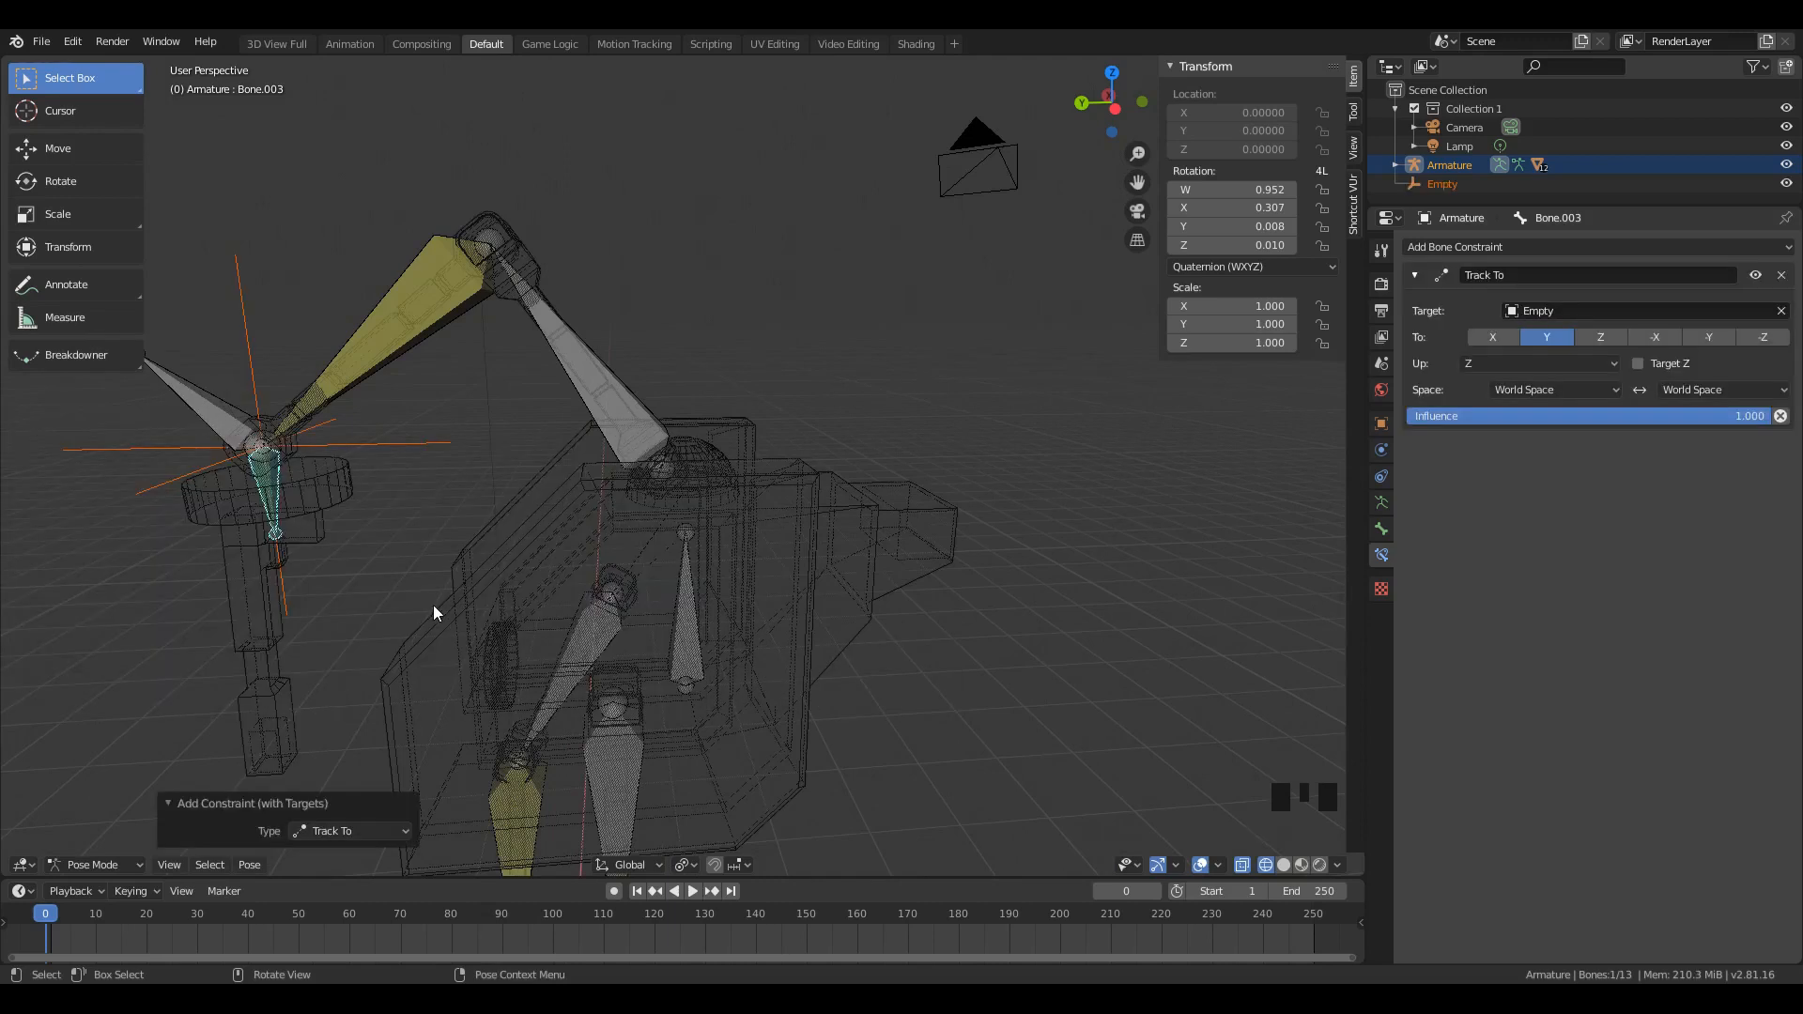
# Step: Select the tracking empty and move it about 3.06 units along the global Y axis, out past the gun's barrel
pyautogui.click(392, 443)
pyautogui.scroll(-4, 376, 446)
pyautogui.scroll(1, 459, 522)
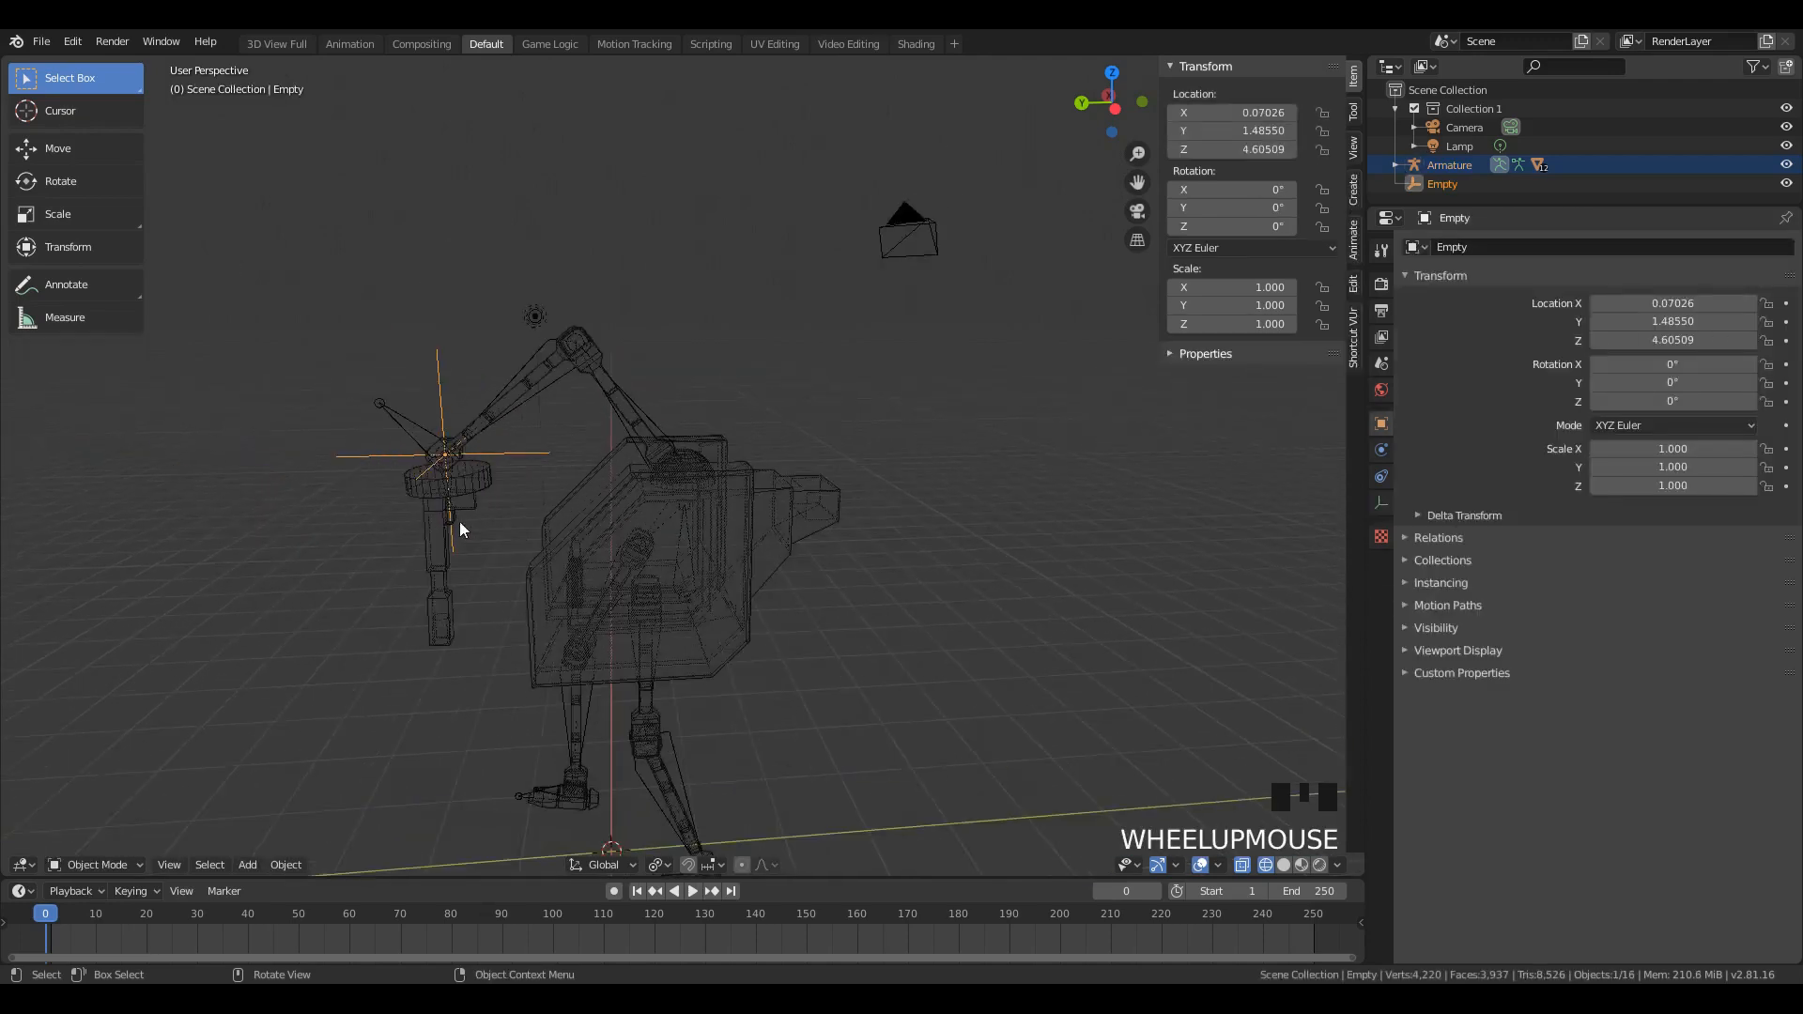
pyautogui.press('g')
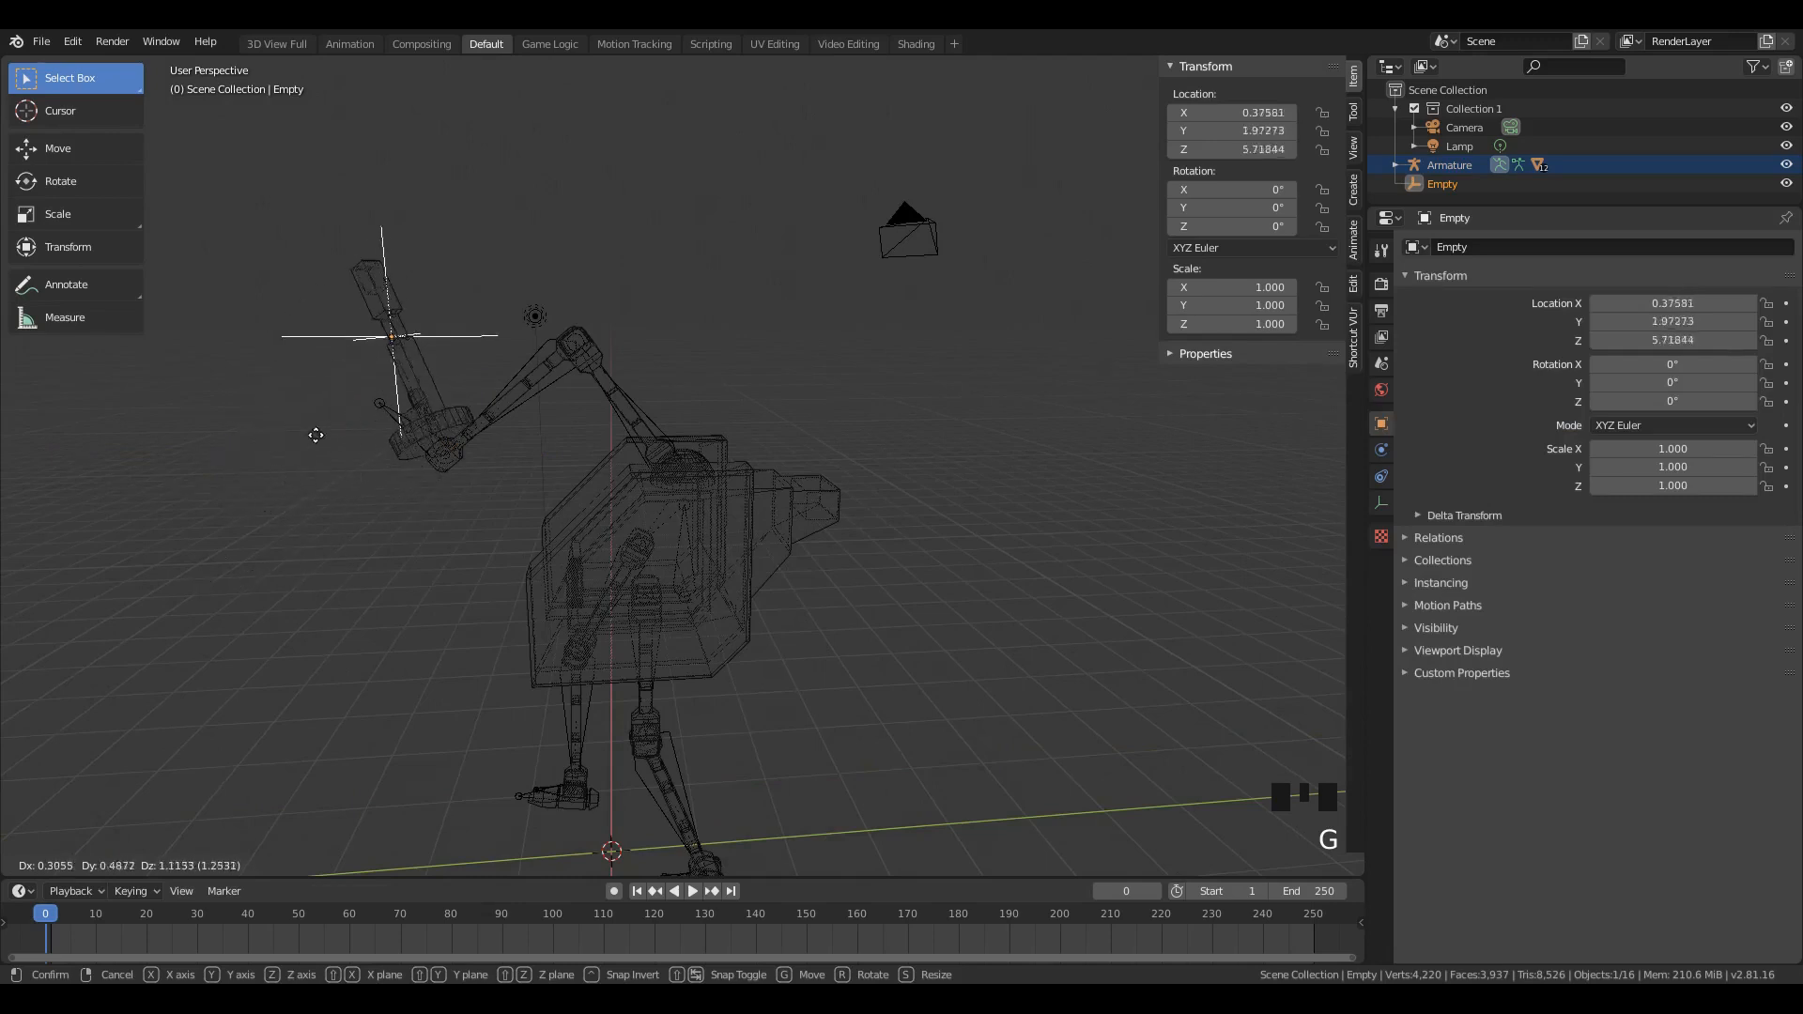
pyautogui.rightClick(239, 529)
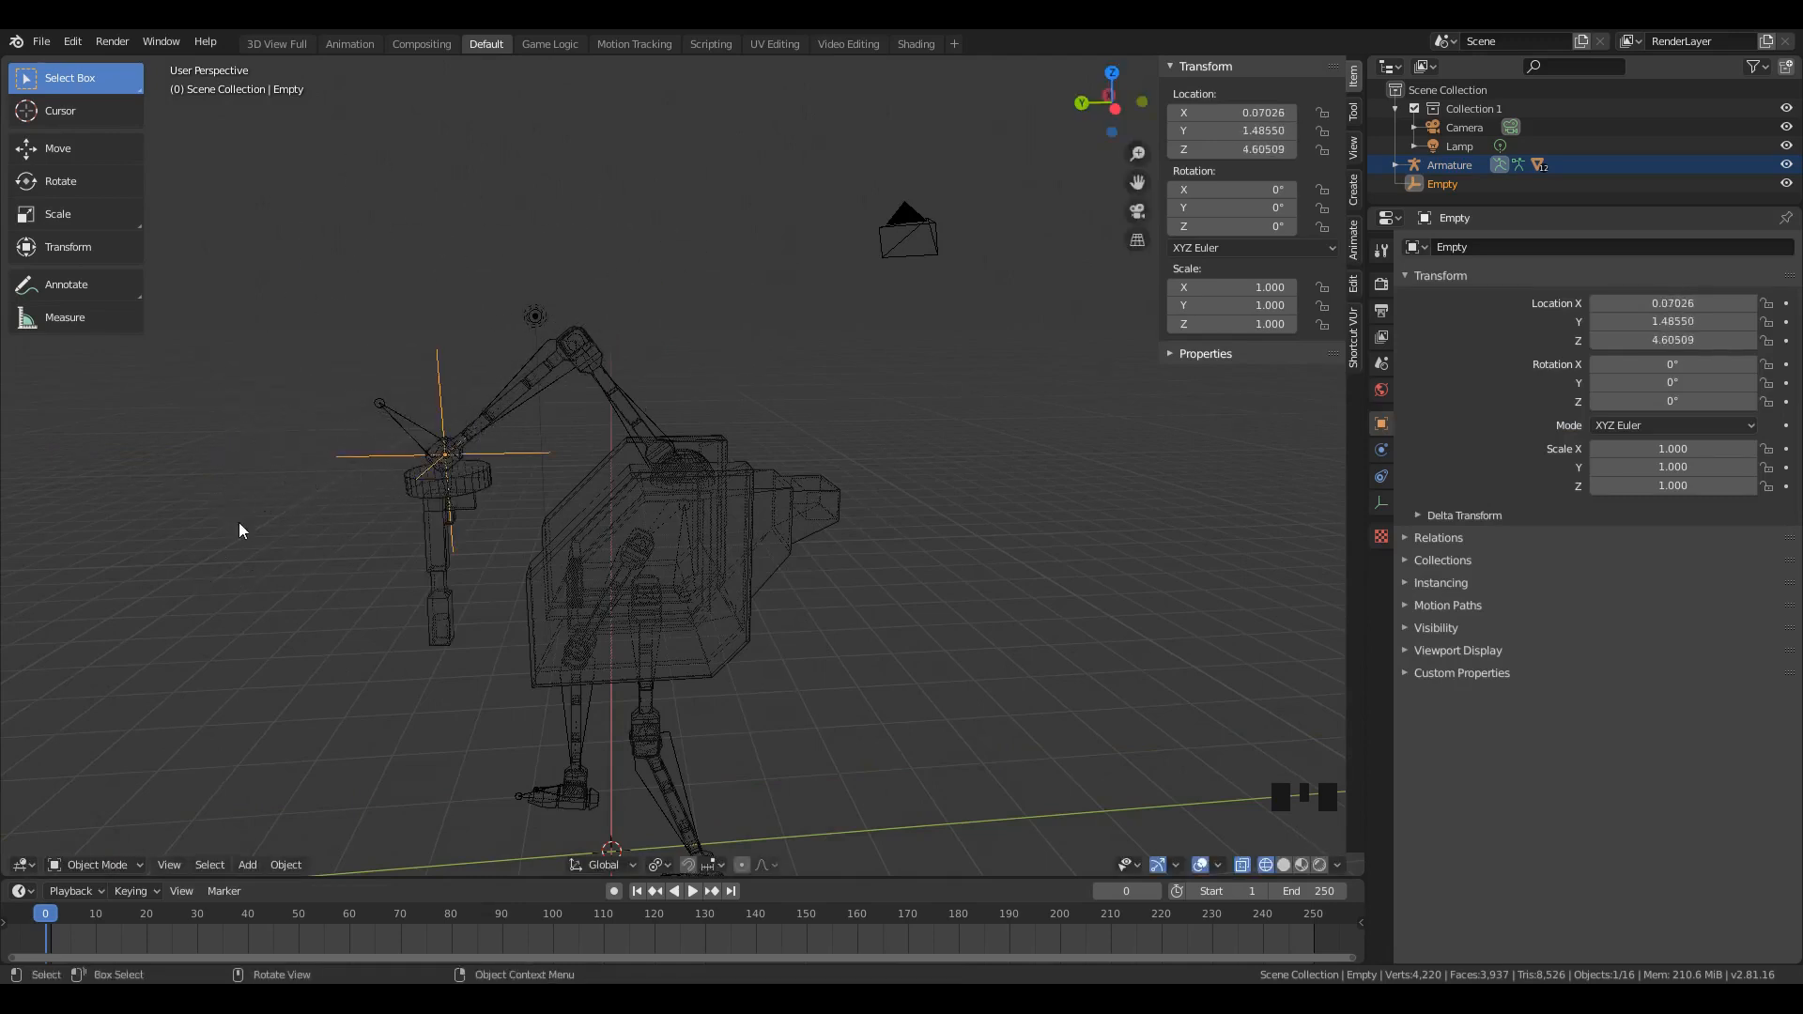
pyautogui.press('g')
pyautogui.press('x')
pyautogui.press('y')
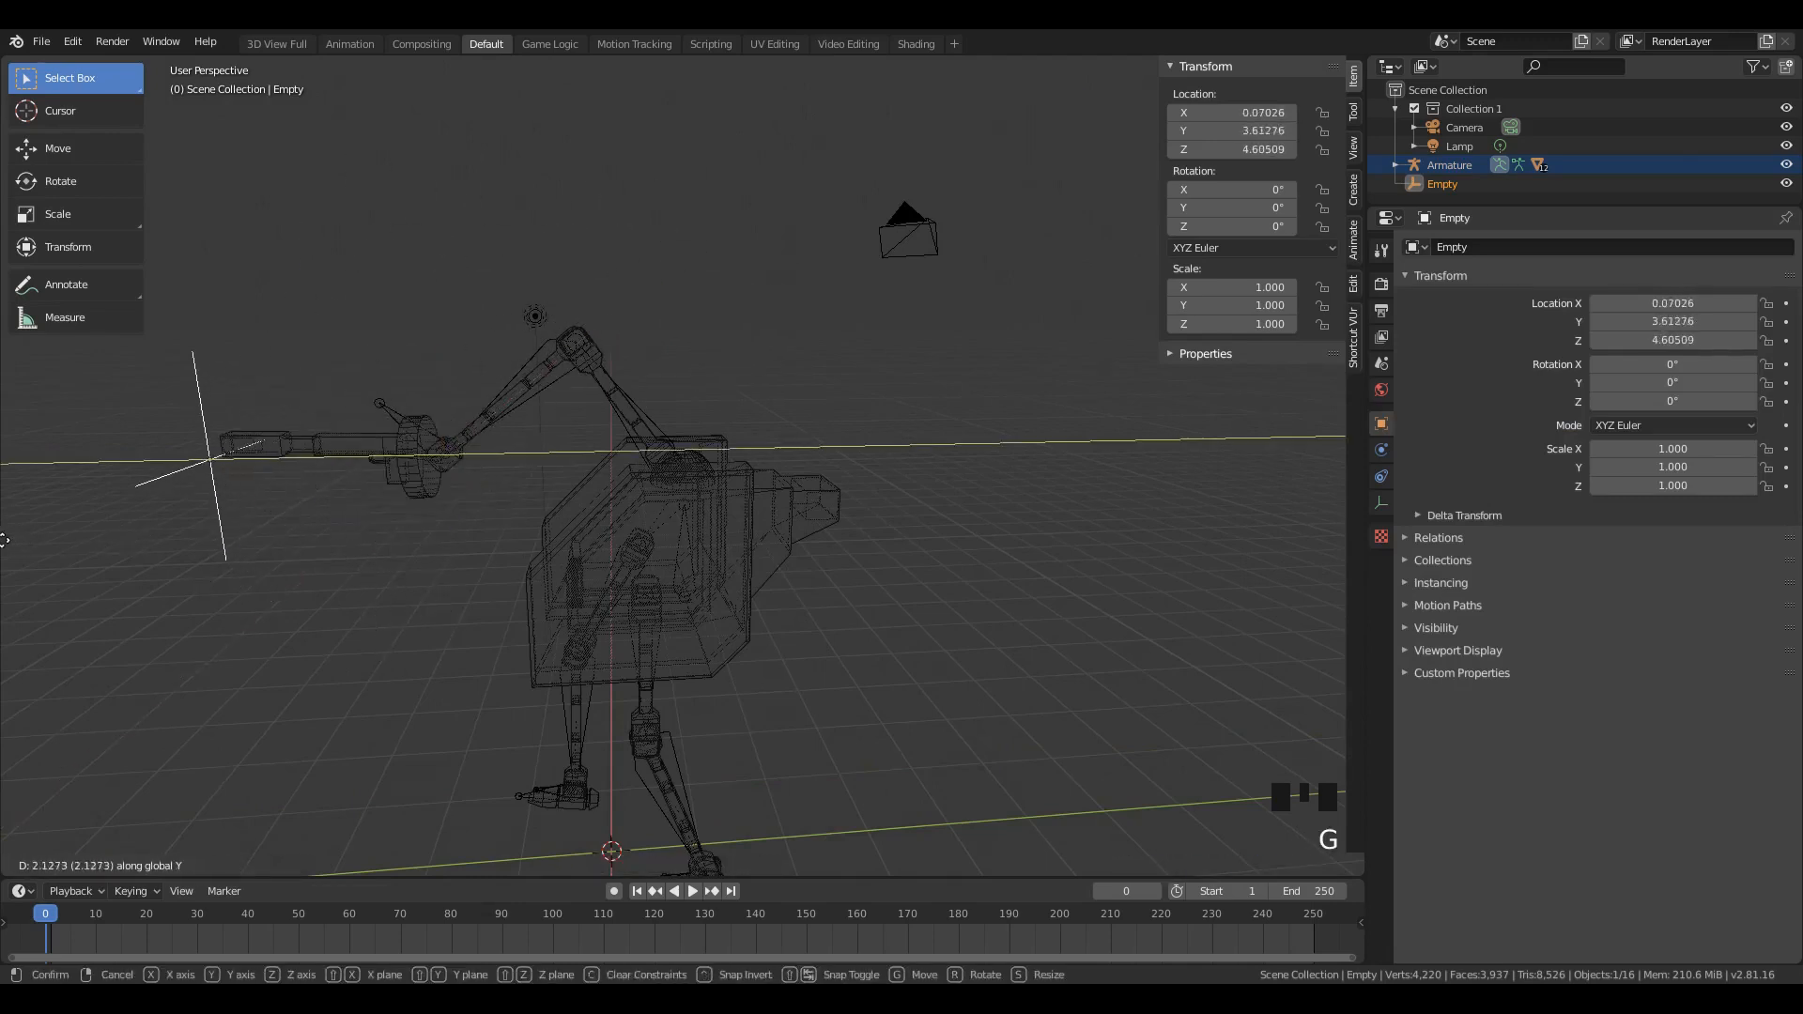
pyautogui.click(1174, 543)
# Step: Move the empty about 2.77 units further along the global Y axis, away from the robot
pyautogui.moveTo(1175, 543); pyautogui.dragTo(884, 574, button='middle')
pyautogui.scroll(-4, 1049, 586)
pyautogui.press('g')
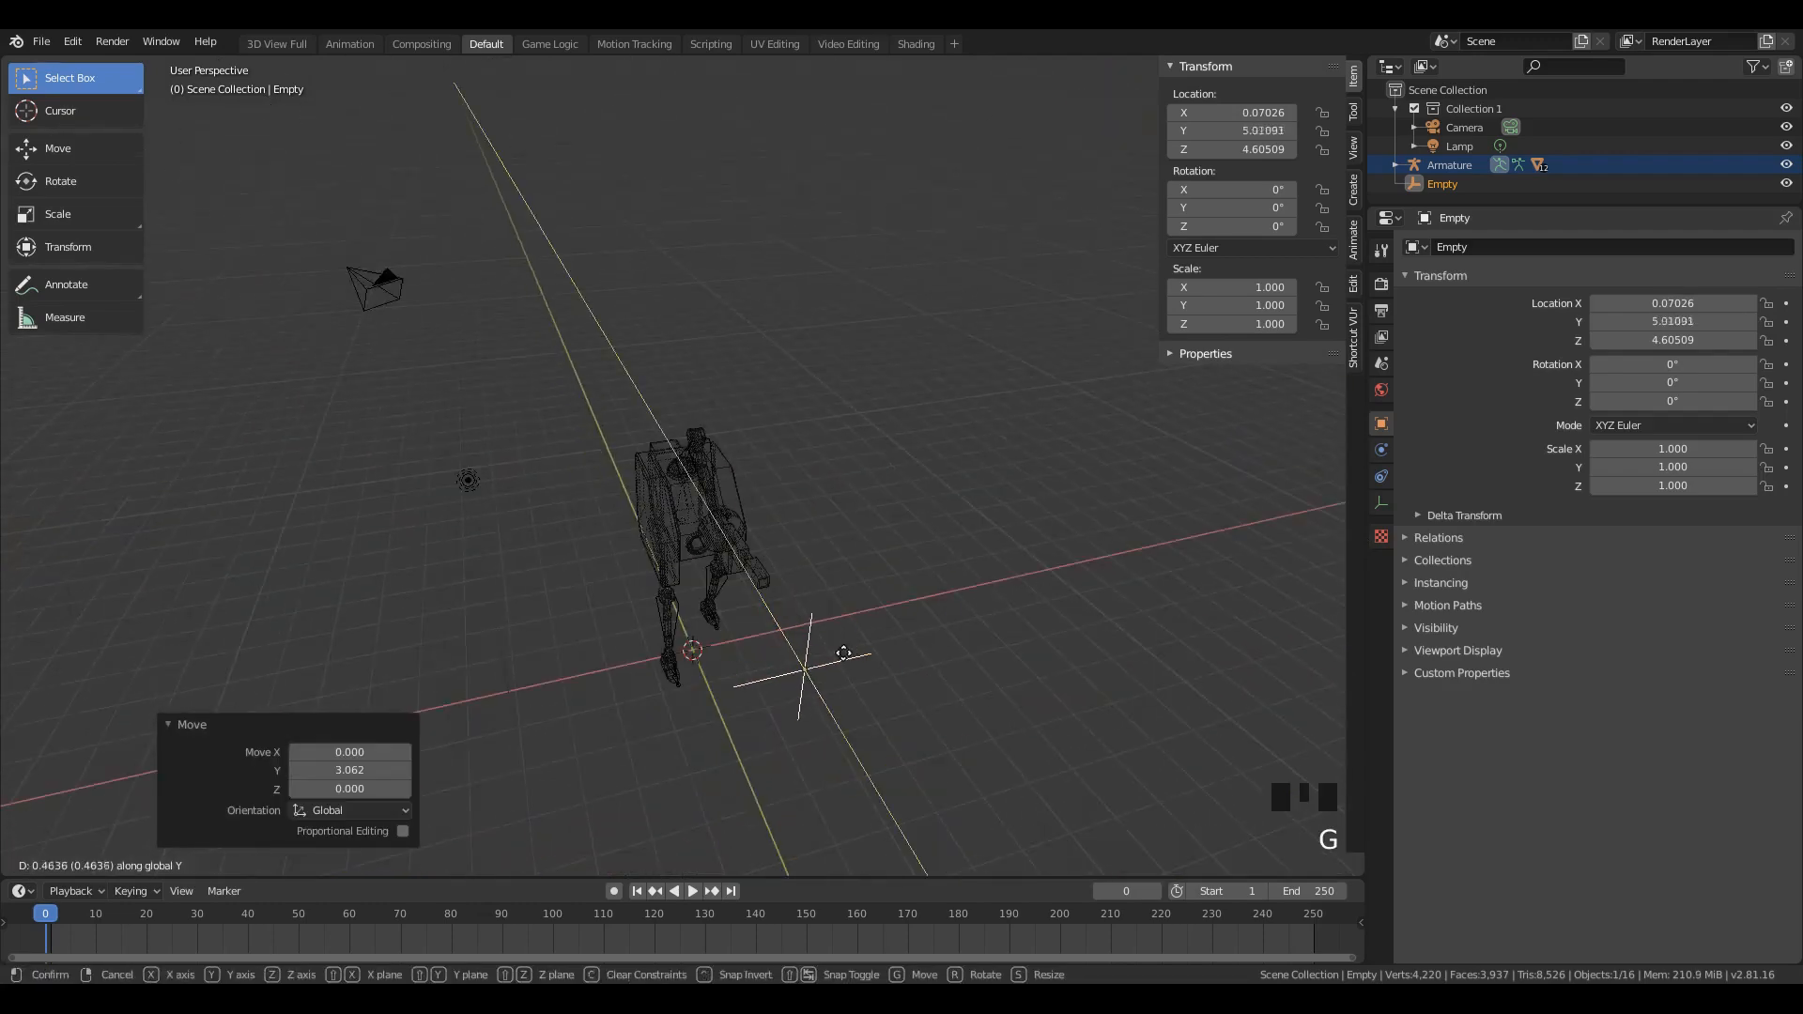
pyautogui.click(968, 800)
pyautogui.moveTo(968, 800); pyautogui.dragTo(700, 558, button='middle')
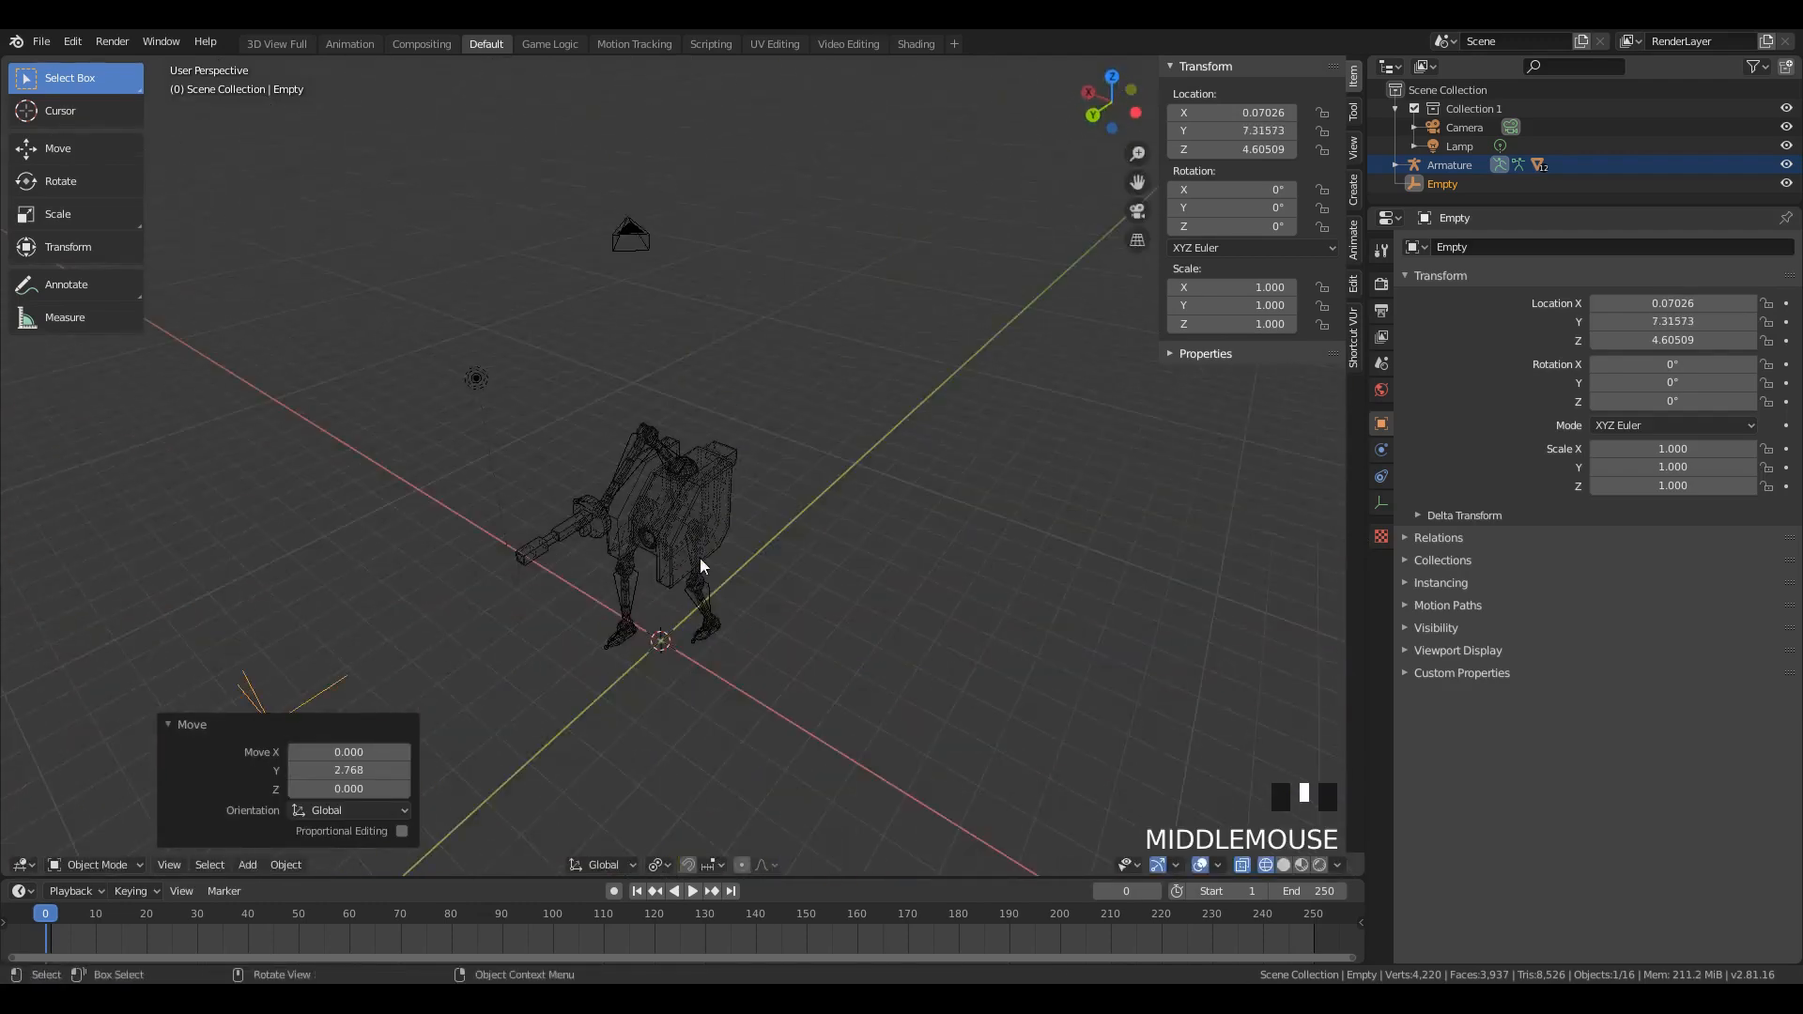
# Step: Try moving the robot's body bone along the X axis to test the gun's tracking
pyautogui.click(694, 508)
pyautogui.press('g')
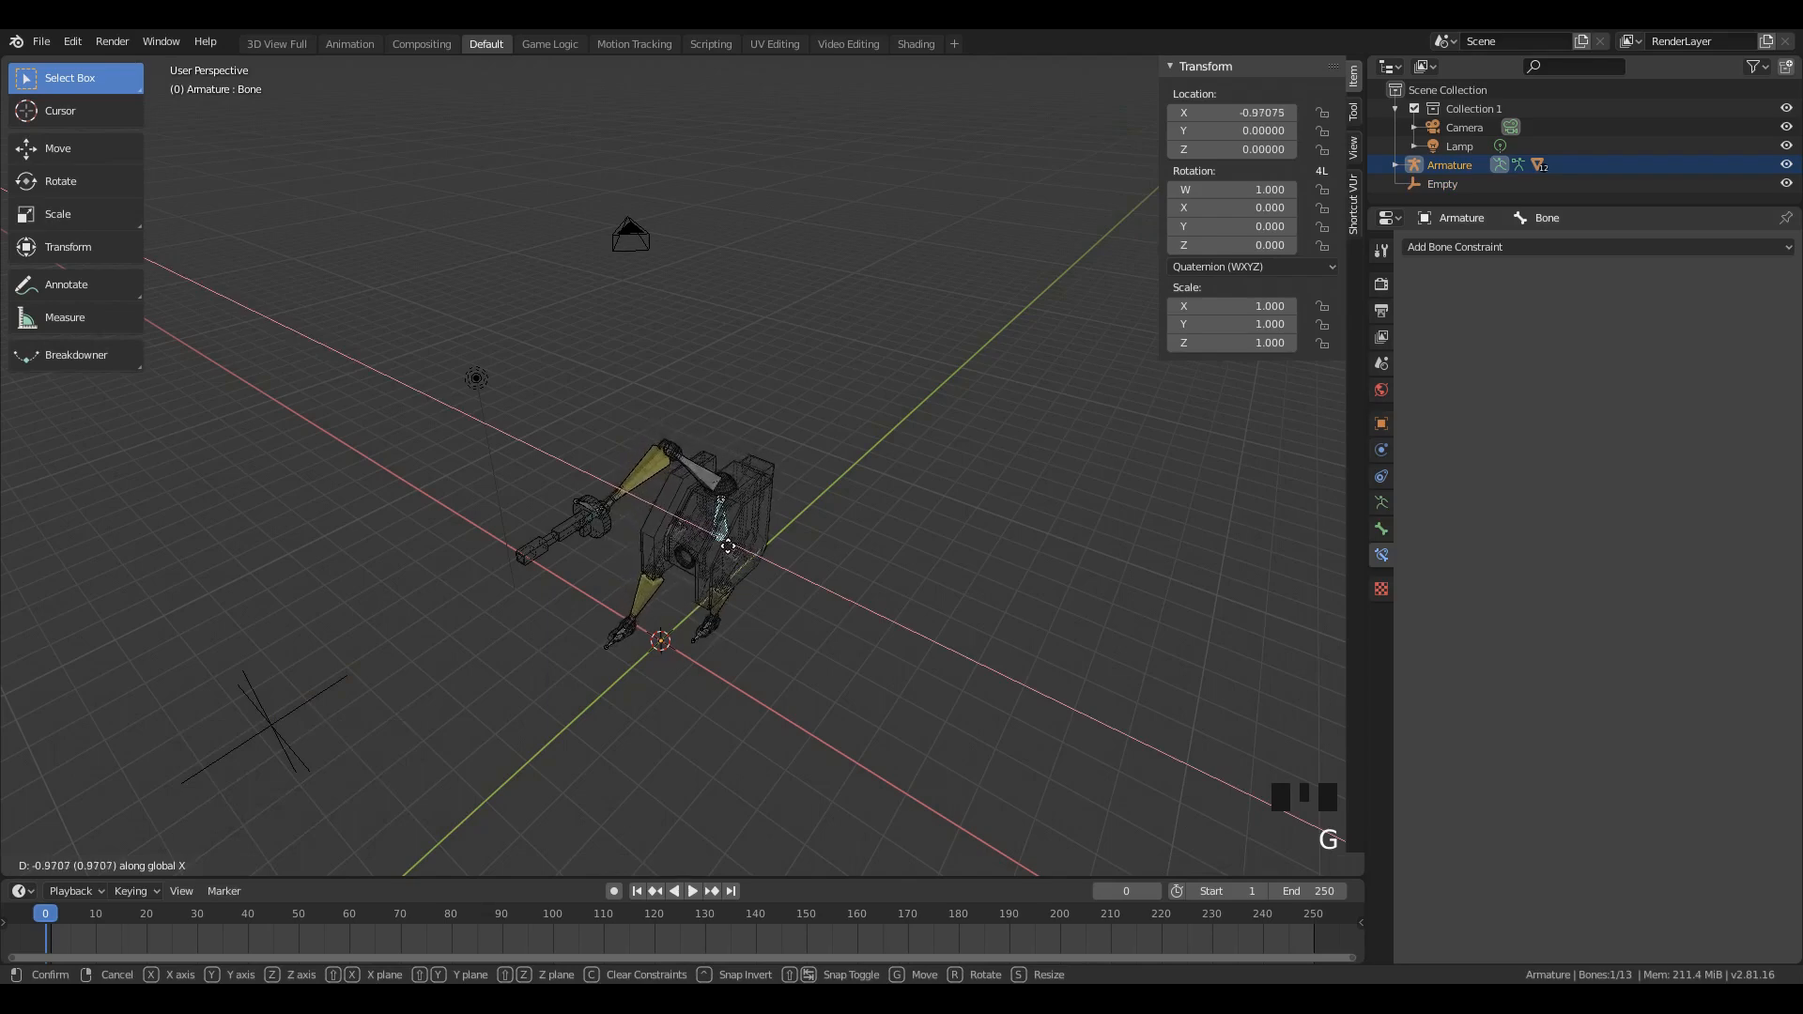
pyautogui.rightClick(728, 545)
pyautogui.moveTo(728, 544); pyautogui.dragTo(623, 537, button='middle')
# Step: Select the inverse kinematics control bone that sticks up beside the head disc
pyautogui.click(617, 544)
pyautogui.click(583, 543)
pyautogui.click(586, 527)
pyautogui.scroll(5, 554, 544)
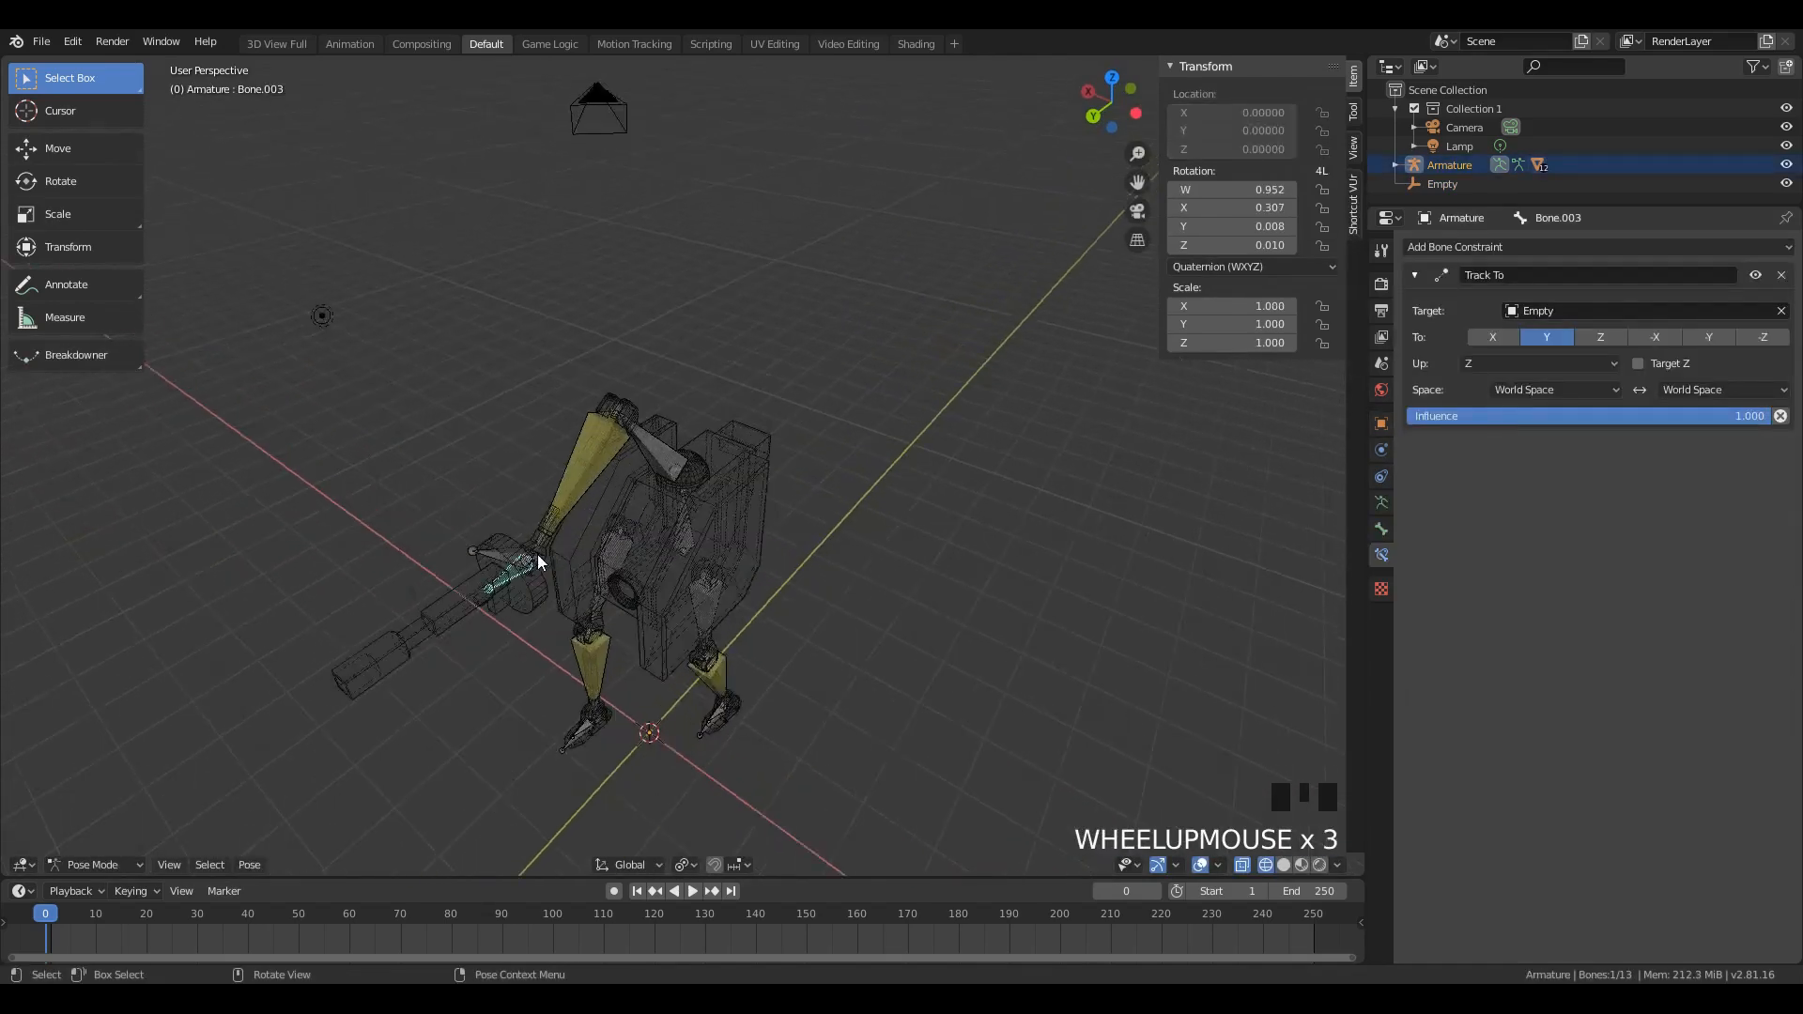
pyautogui.click(389, 603)
pyautogui.moveTo(435, 631); pyautogui.dragTo(577, 588, button='middle')
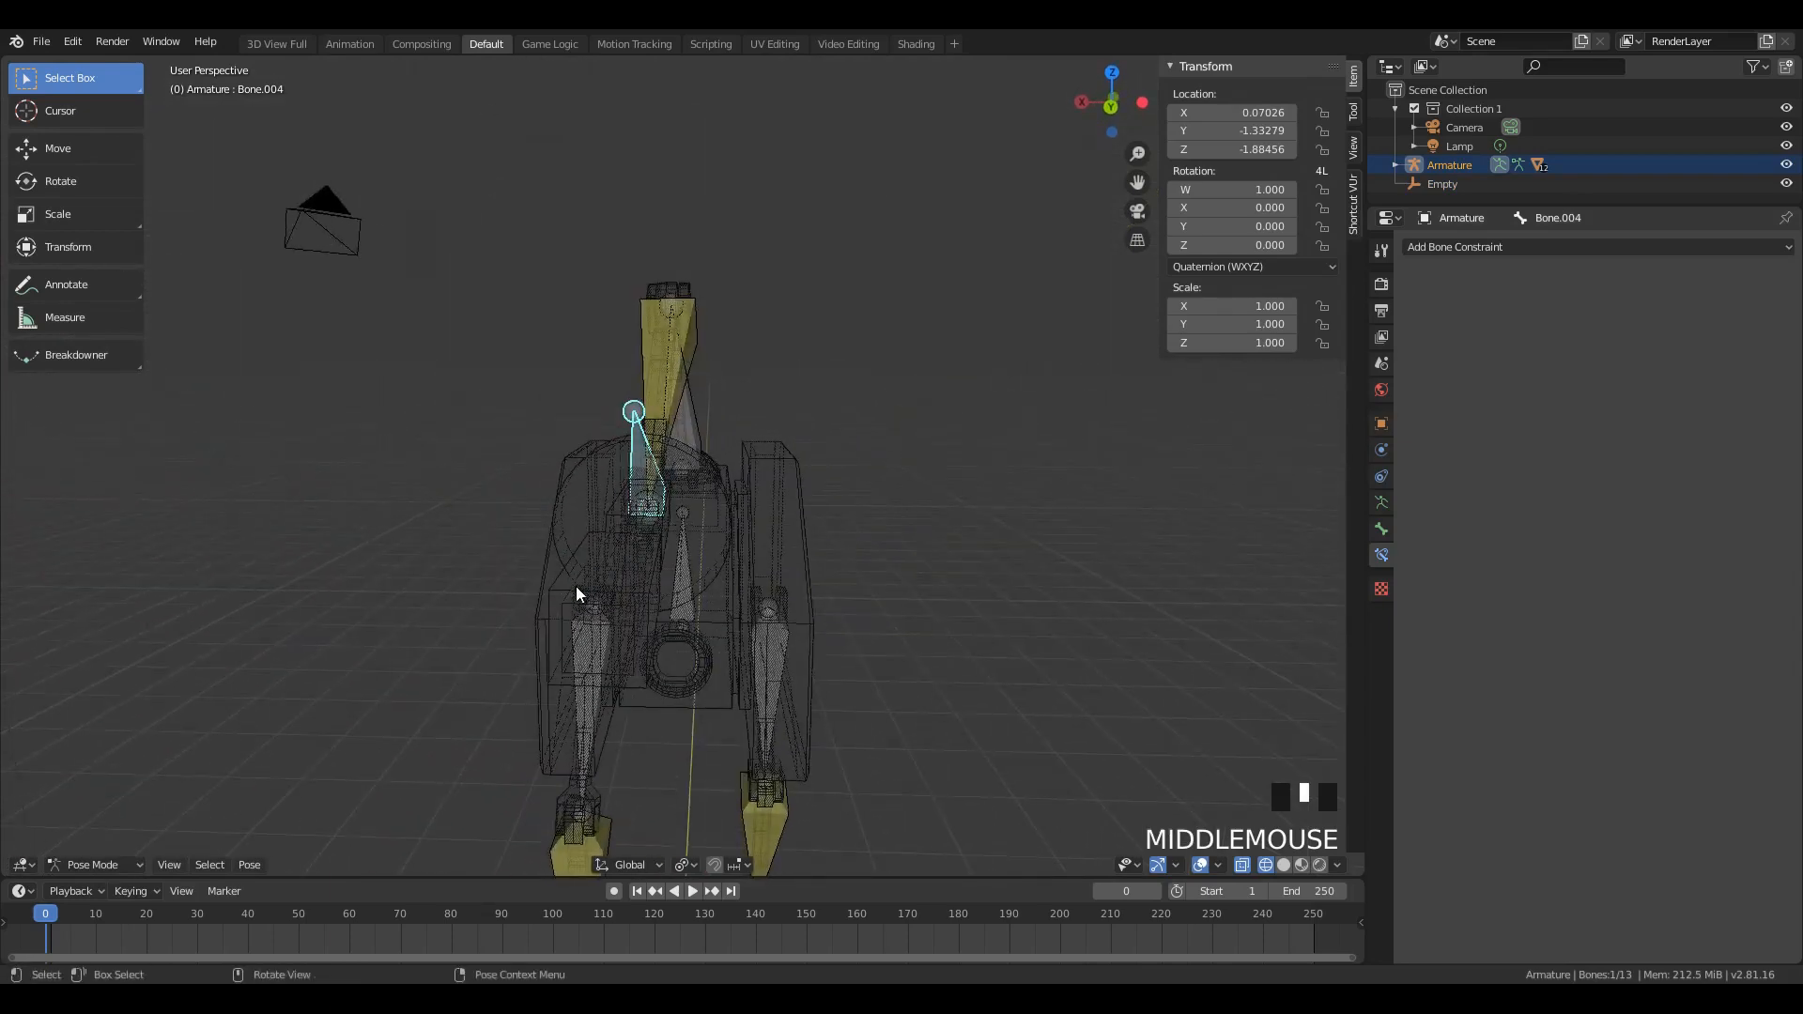
# Step: Move the head's control bone by about 1.56 in X, -0.09 in Y and -0.52 in Z in solid view
pyautogui.press('KP_1')
pyautogui.press('KP_7')
pyautogui.moveTo(708, 429); pyautogui.dragTo(693, 322, button='middle')
pyautogui.scroll(-5, 692, 322)
pyautogui.moveTo(986, 547); pyautogui.dragTo(817, 563, button='middle')
pyautogui.press('g')
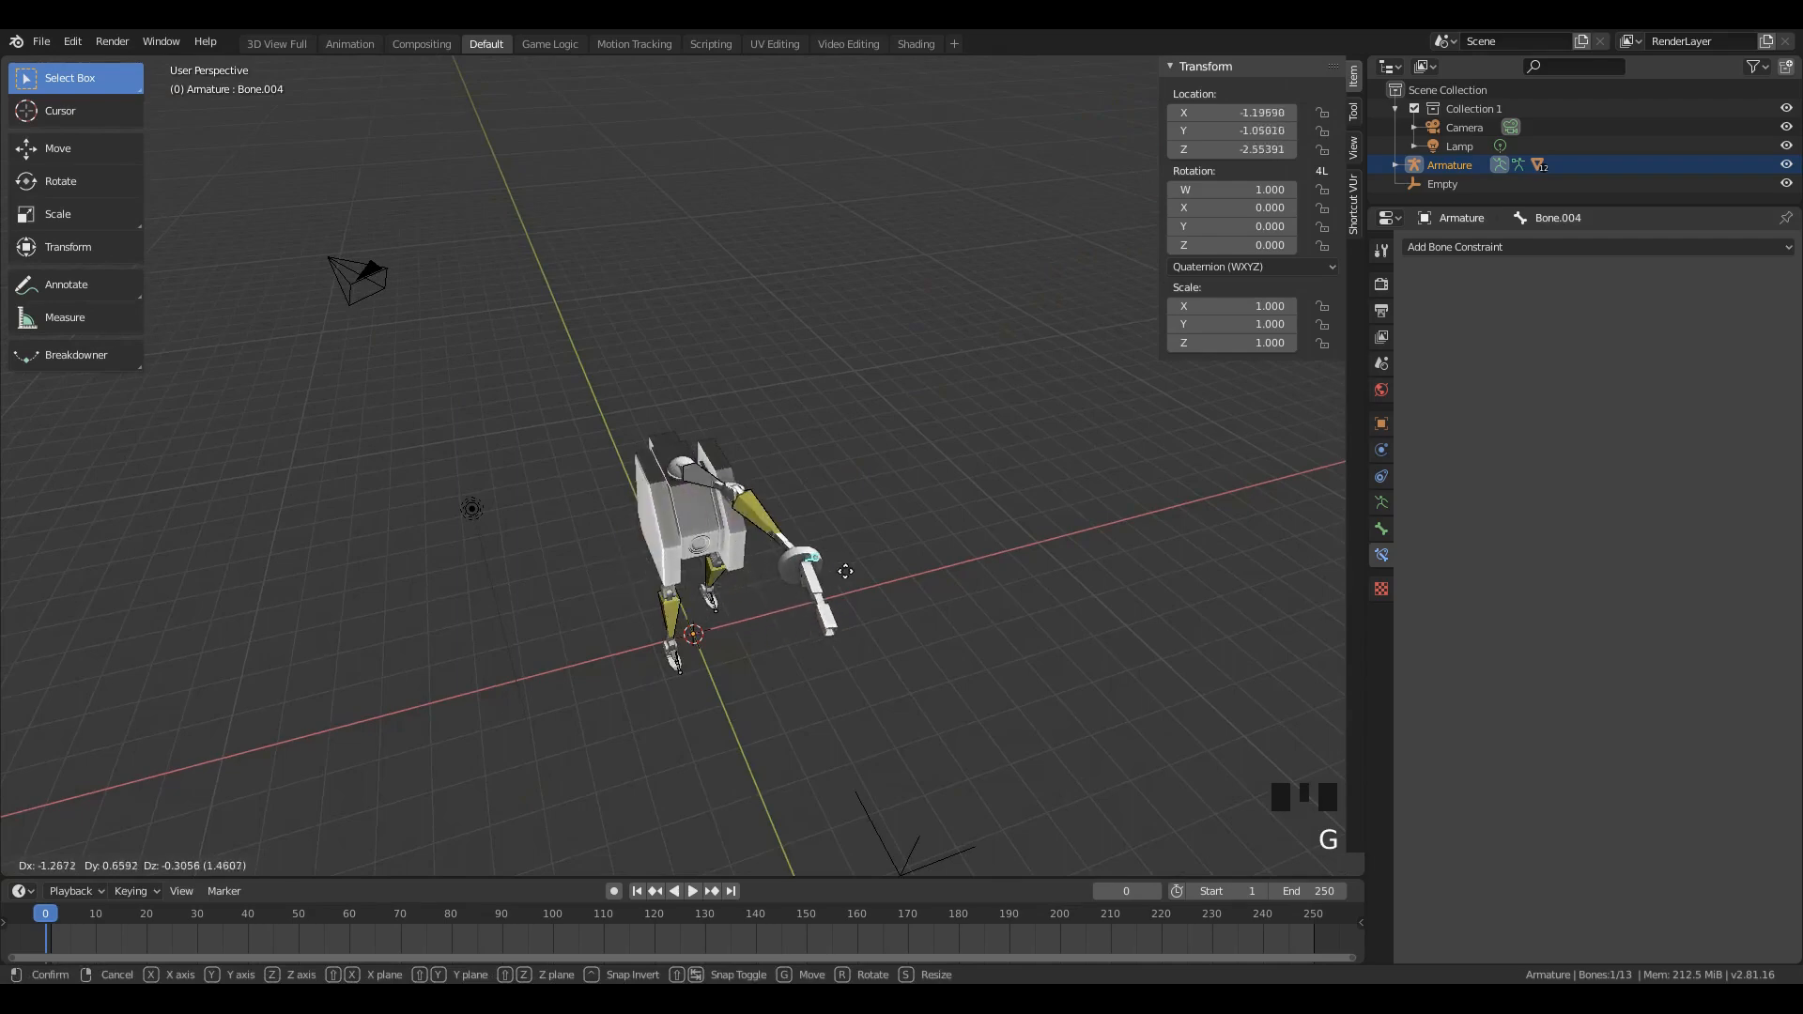
pyautogui.click(789, 578)
pyautogui.moveTo(789, 578); pyautogui.dragTo(937, 597, button='middle')
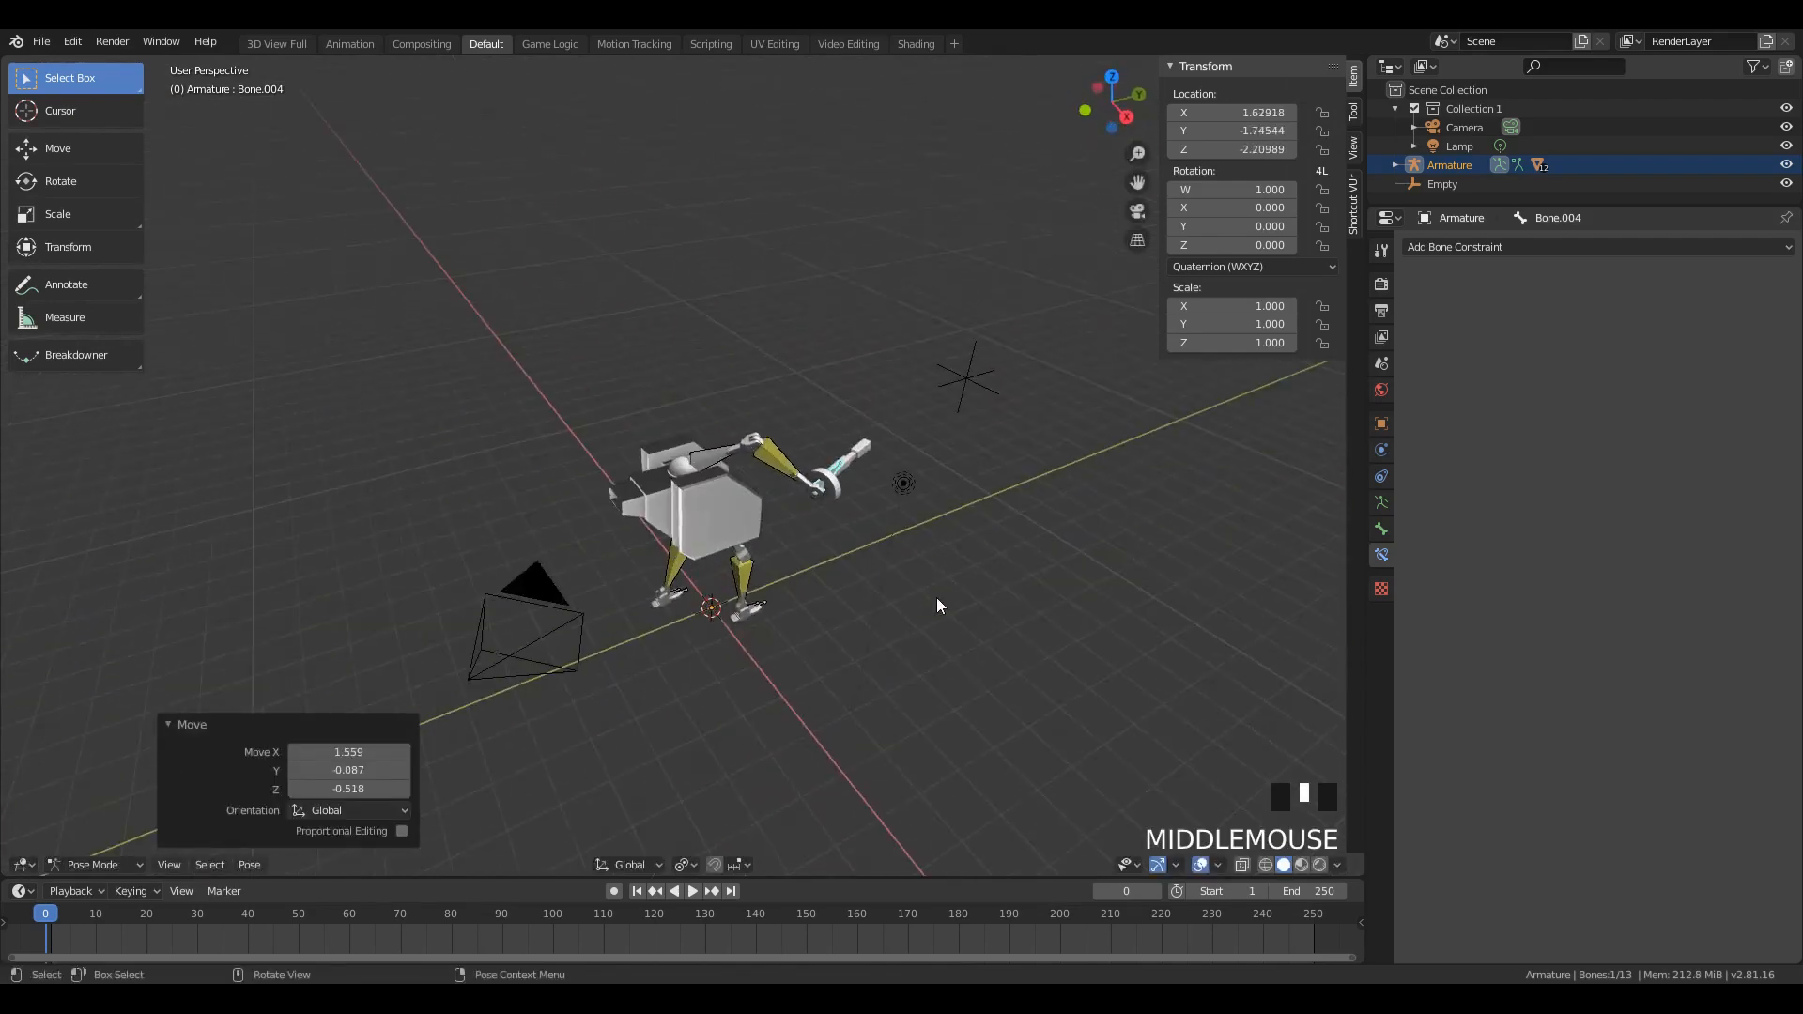
# Step: Reposition the control bone freely, then shift it twice along Z, the second time by about 0.66
pyautogui.press('g')
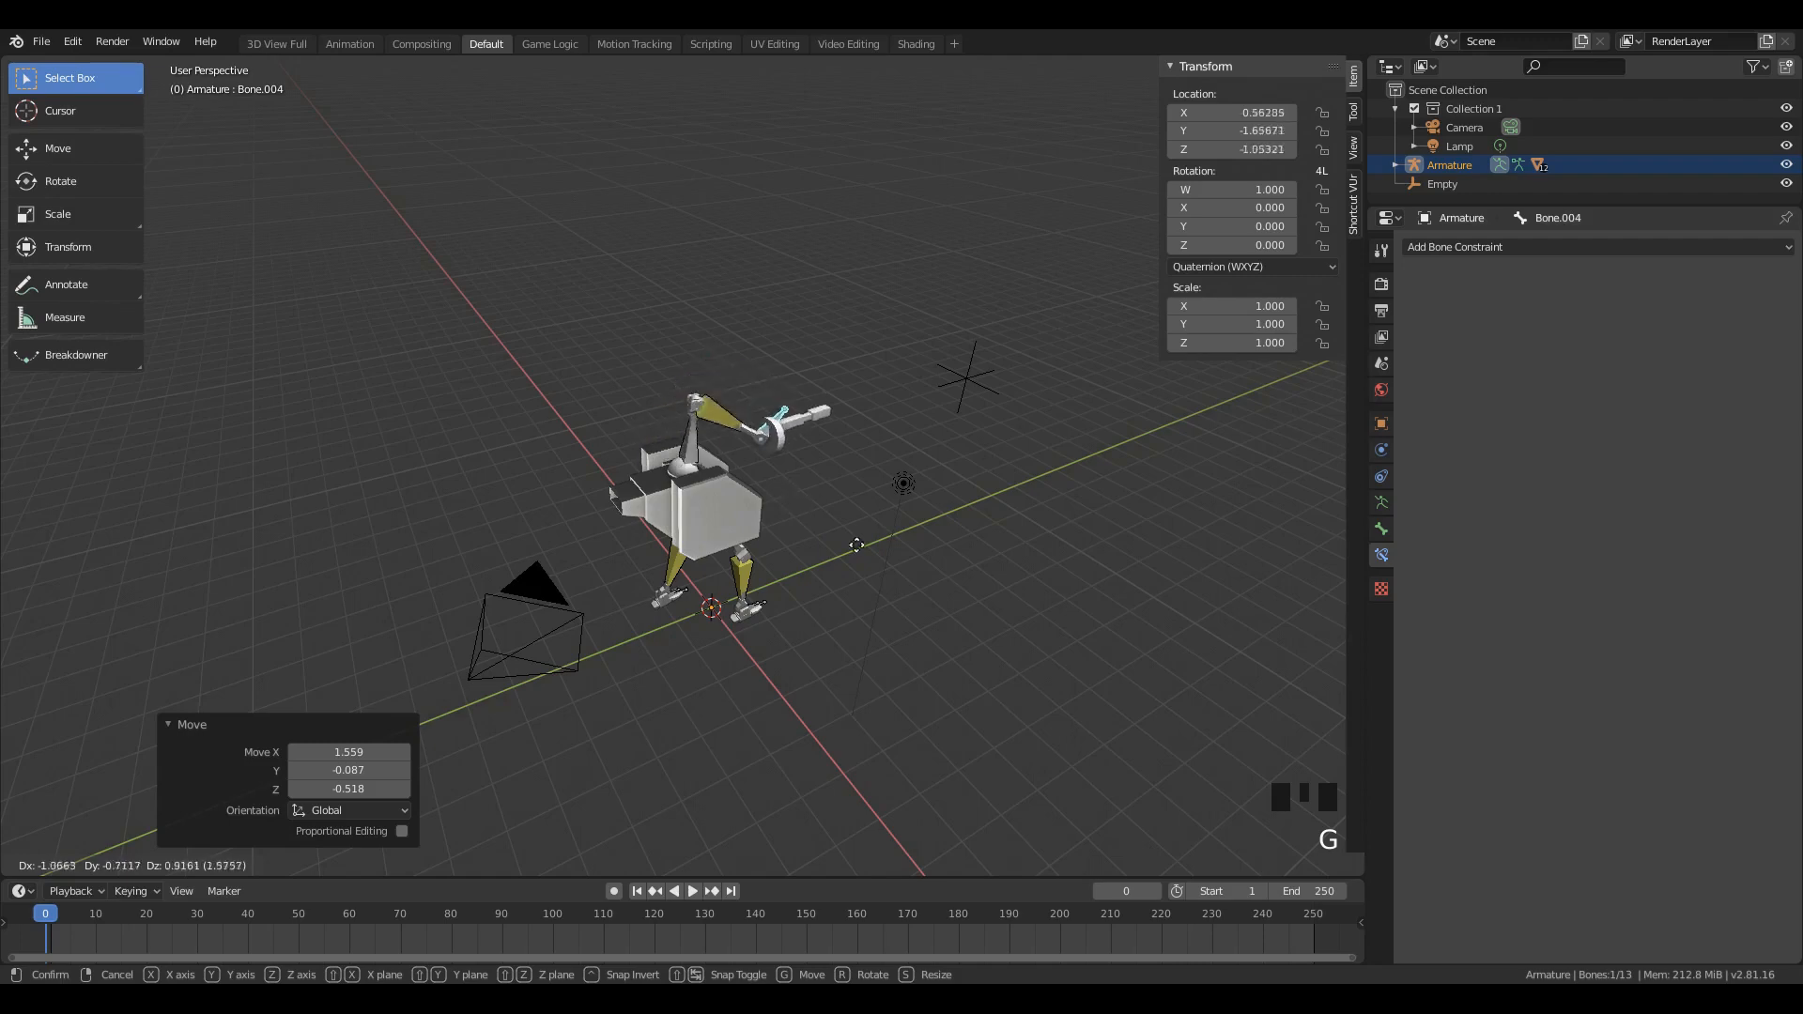
pyautogui.click(879, 603)
pyautogui.moveTo(879, 605); pyautogui.dragTo(665, 671, button='middle')
pyautogui.press('g')
pyautogui.press('z')
pyautogui.click(787, 650)
pyautogui.press('g')
pyautogui.press('z')
pyautogui.click(747, 650)
# Step: Move the control bone by about -1.93 X, 0.90 Y and -1.35 Z, then raise it about 1.92 along Z
pyautogui.press('g')
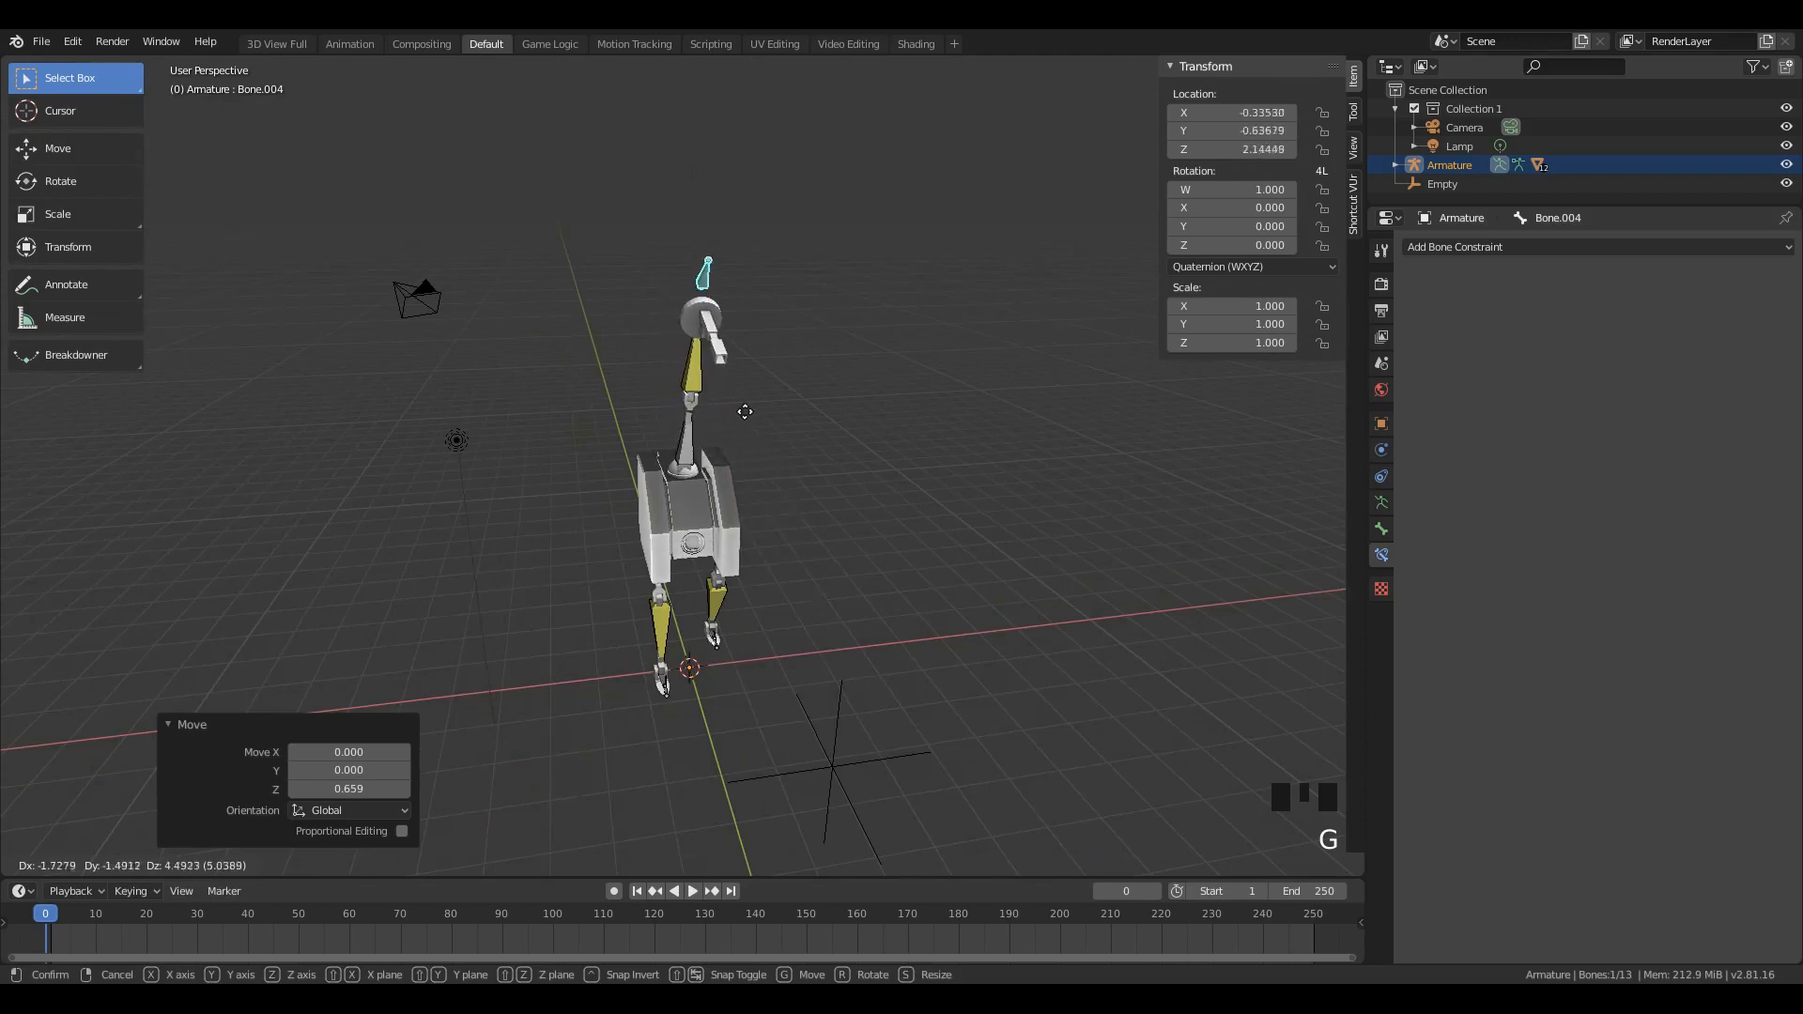
pyautogui.click(783, 747)
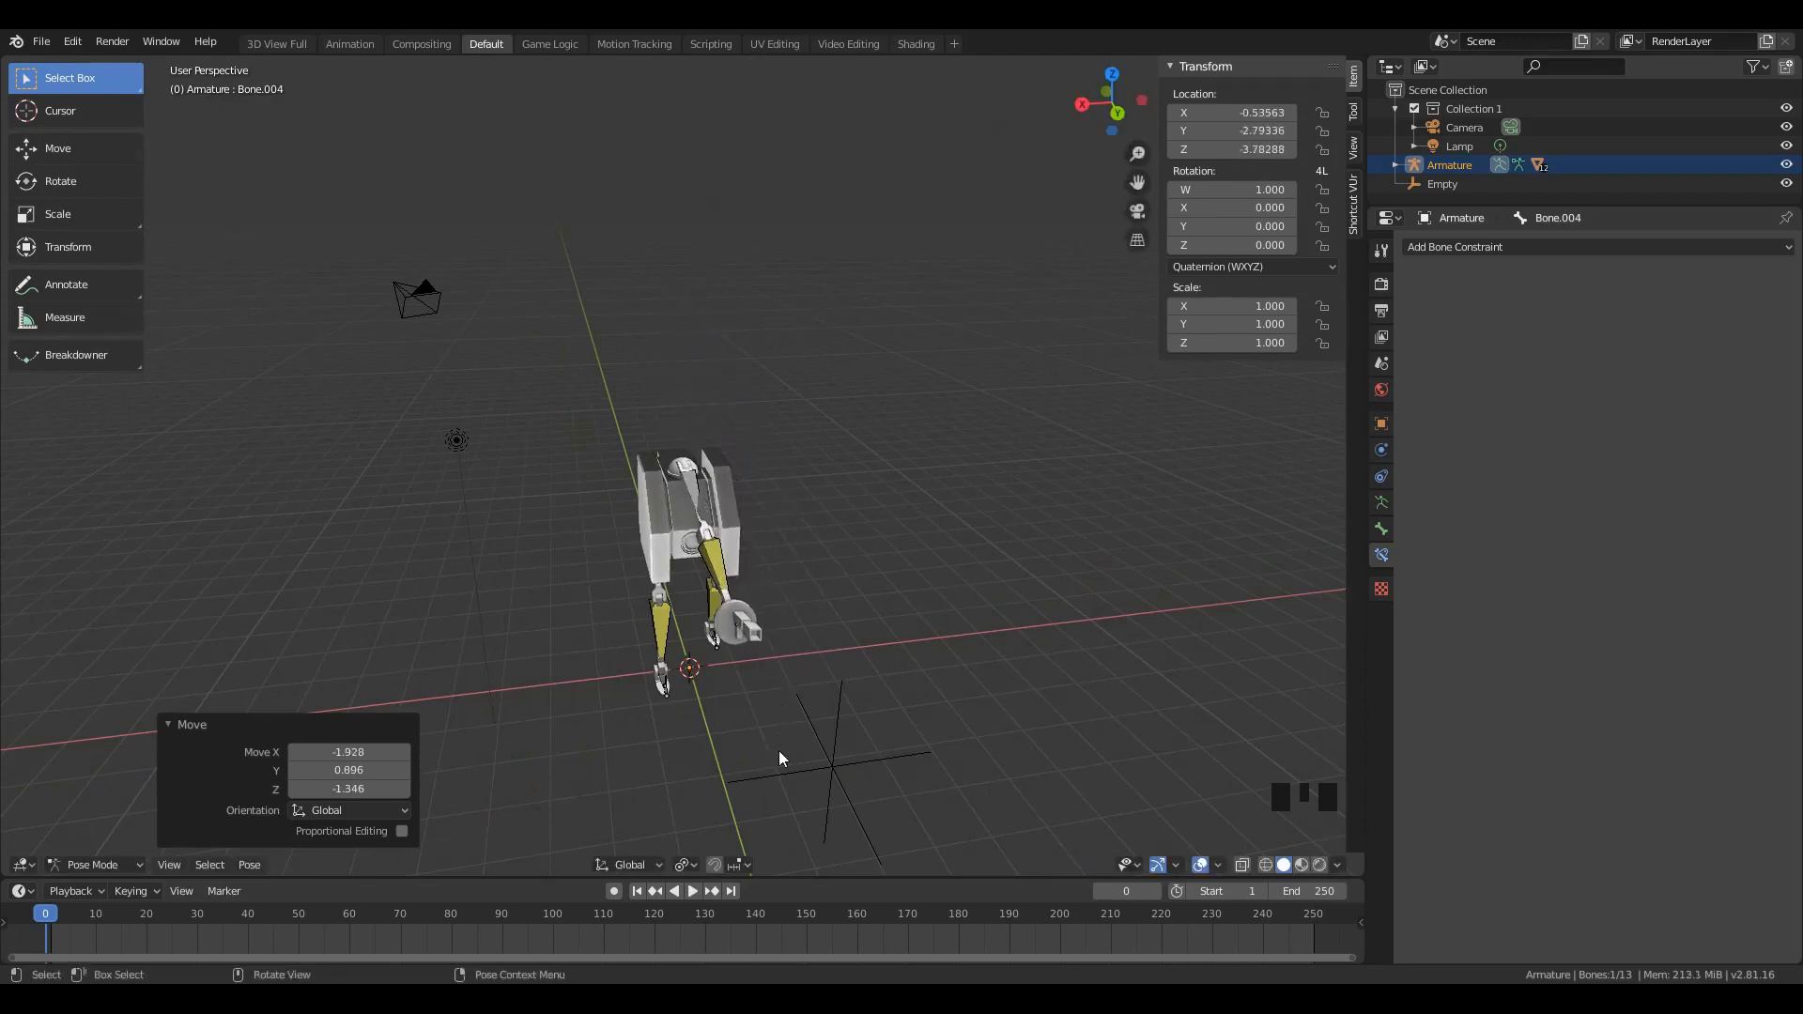
pyautogui.moveTo(784, 747); pyautogui.dragTo(877, 685, button='middle')
pyautogui.press('g')
pyautogui.press('z')
pyautogui.click(864, 571)
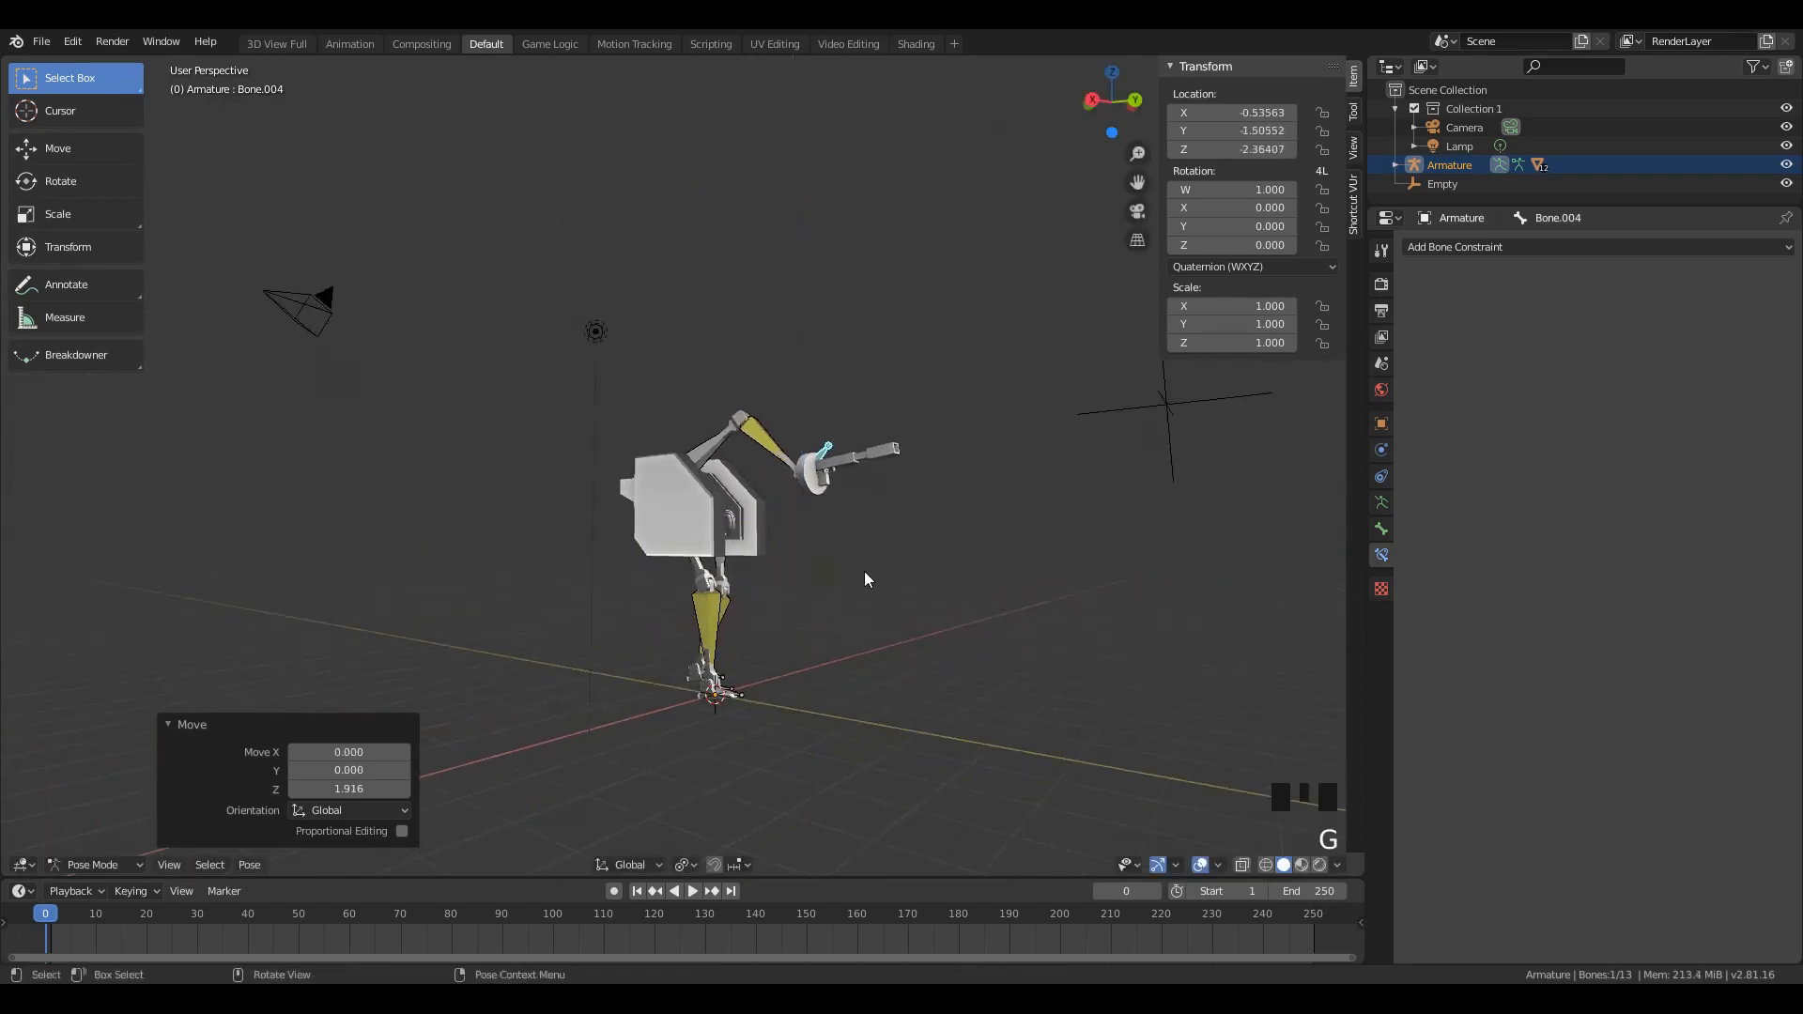
# Step: Deselect all bones and examine the robot's pose from the side and the front
pyautogui.moveTo(864, 571); pyautogui.dragTo(1124, 471, button='middle')
pyautogui.press('a')
pyautogui.press('a')
pyautogui.press('a')
pyautogui.press('a')
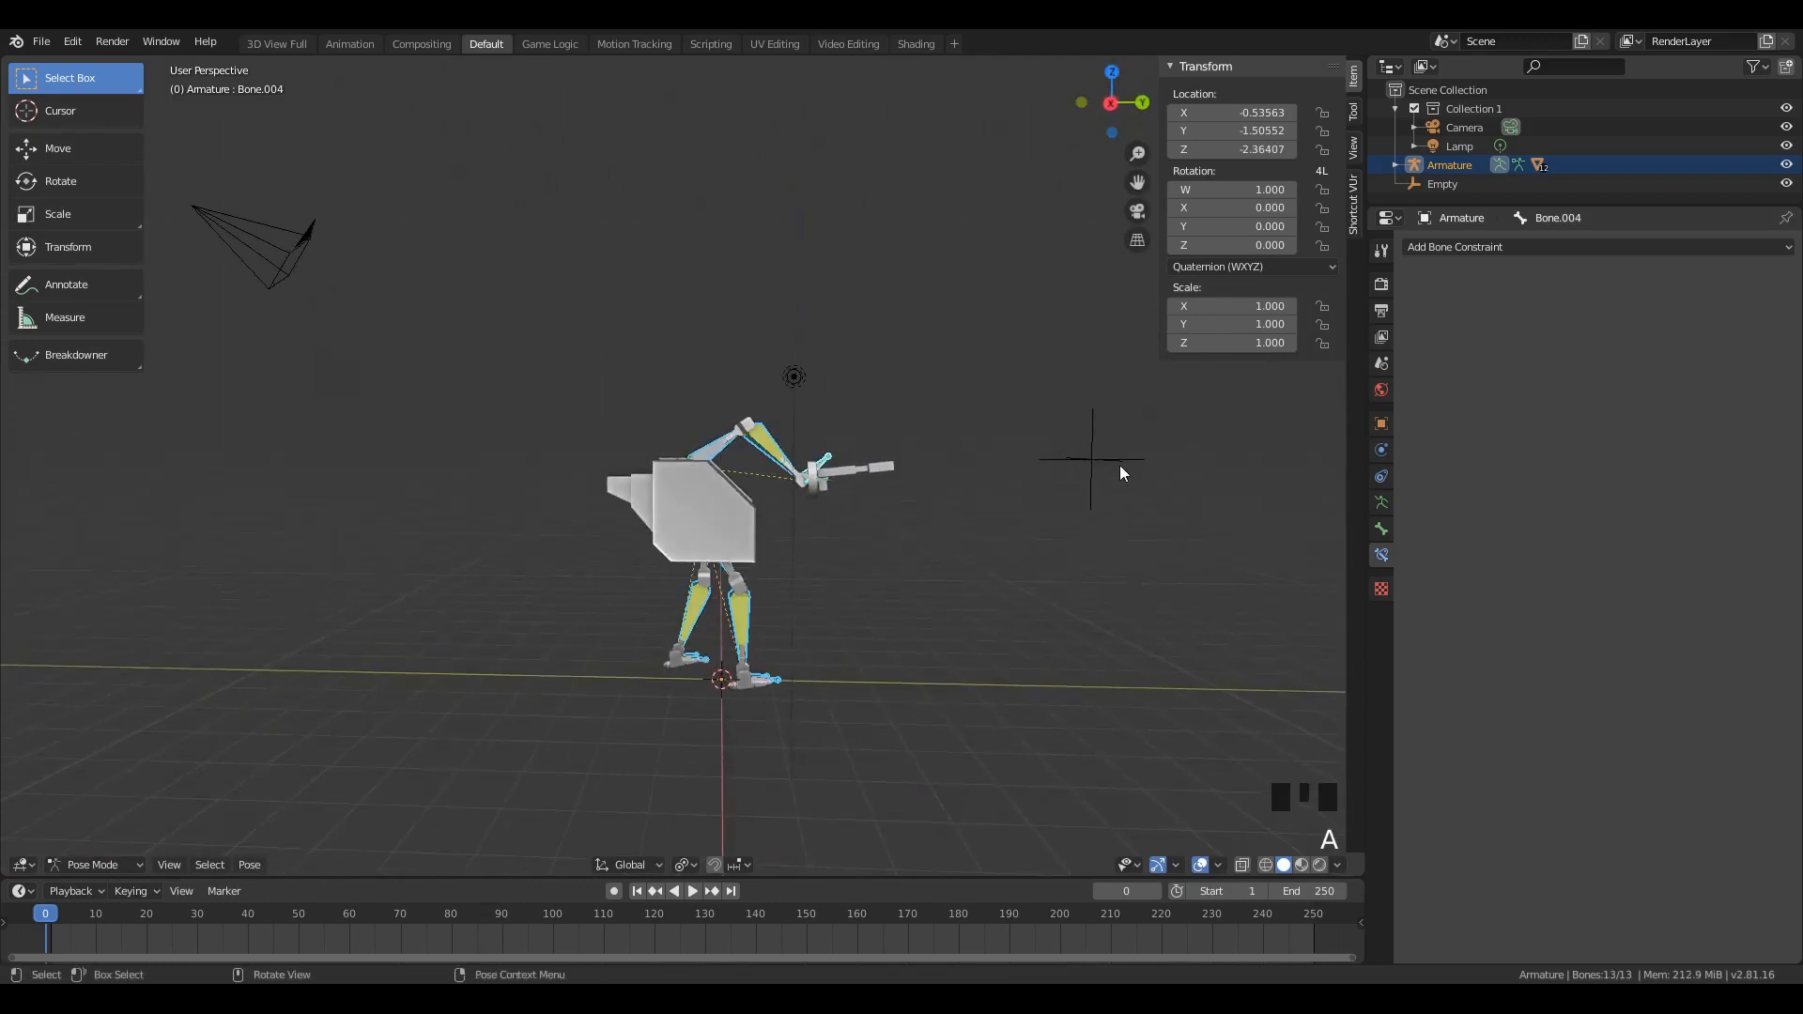
pyautogui.moveTo(879, 493); pyautogui.dragTo(793, 476, button='middle')
pyautogui.scroll(4, 789, 489)
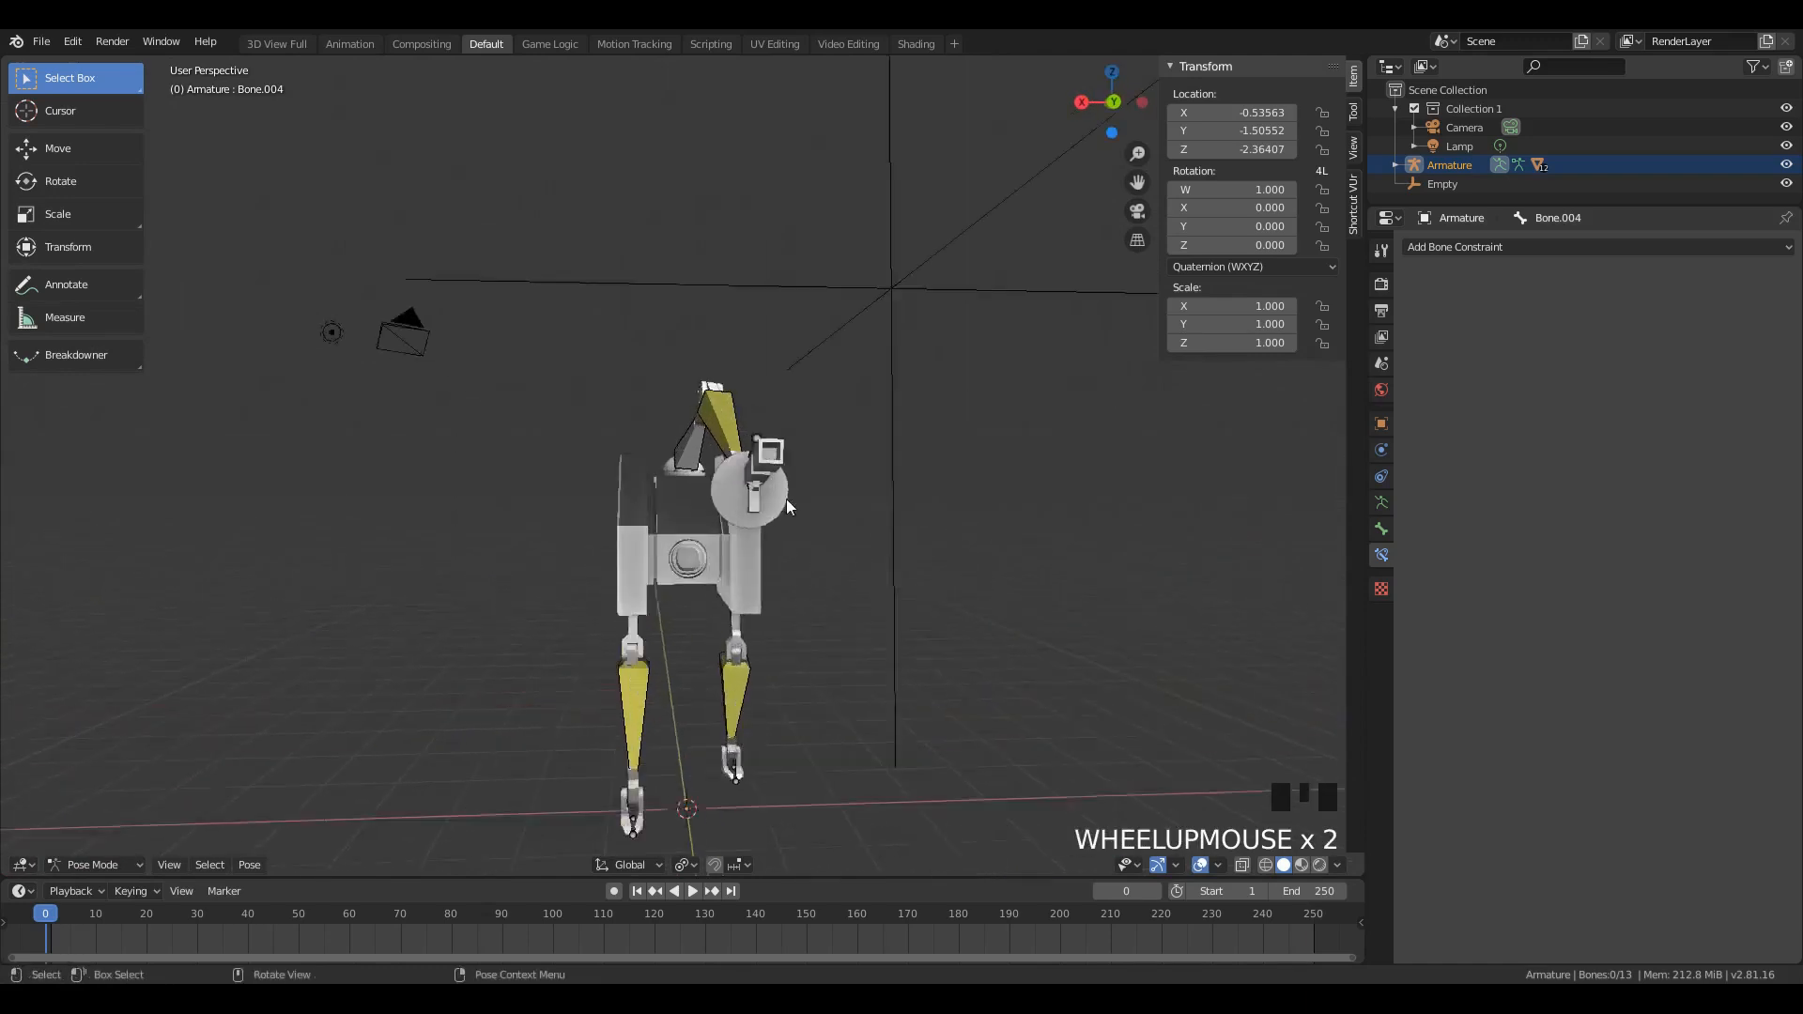
pyautogui.moveTo(924, 530)
pyautogui.mouseDown(button='middle')
pyautogui.moveTo(977, 516)
pyautogui.moveTo(825, 528)
pyautogui.mouseUp(button='middle')
pyautogui.scroll(-4, 944, 523)
# Step: Preview the robot in rendered shading, then return to solid shading
pyautogui.press('z')
pyautogui.press('z')
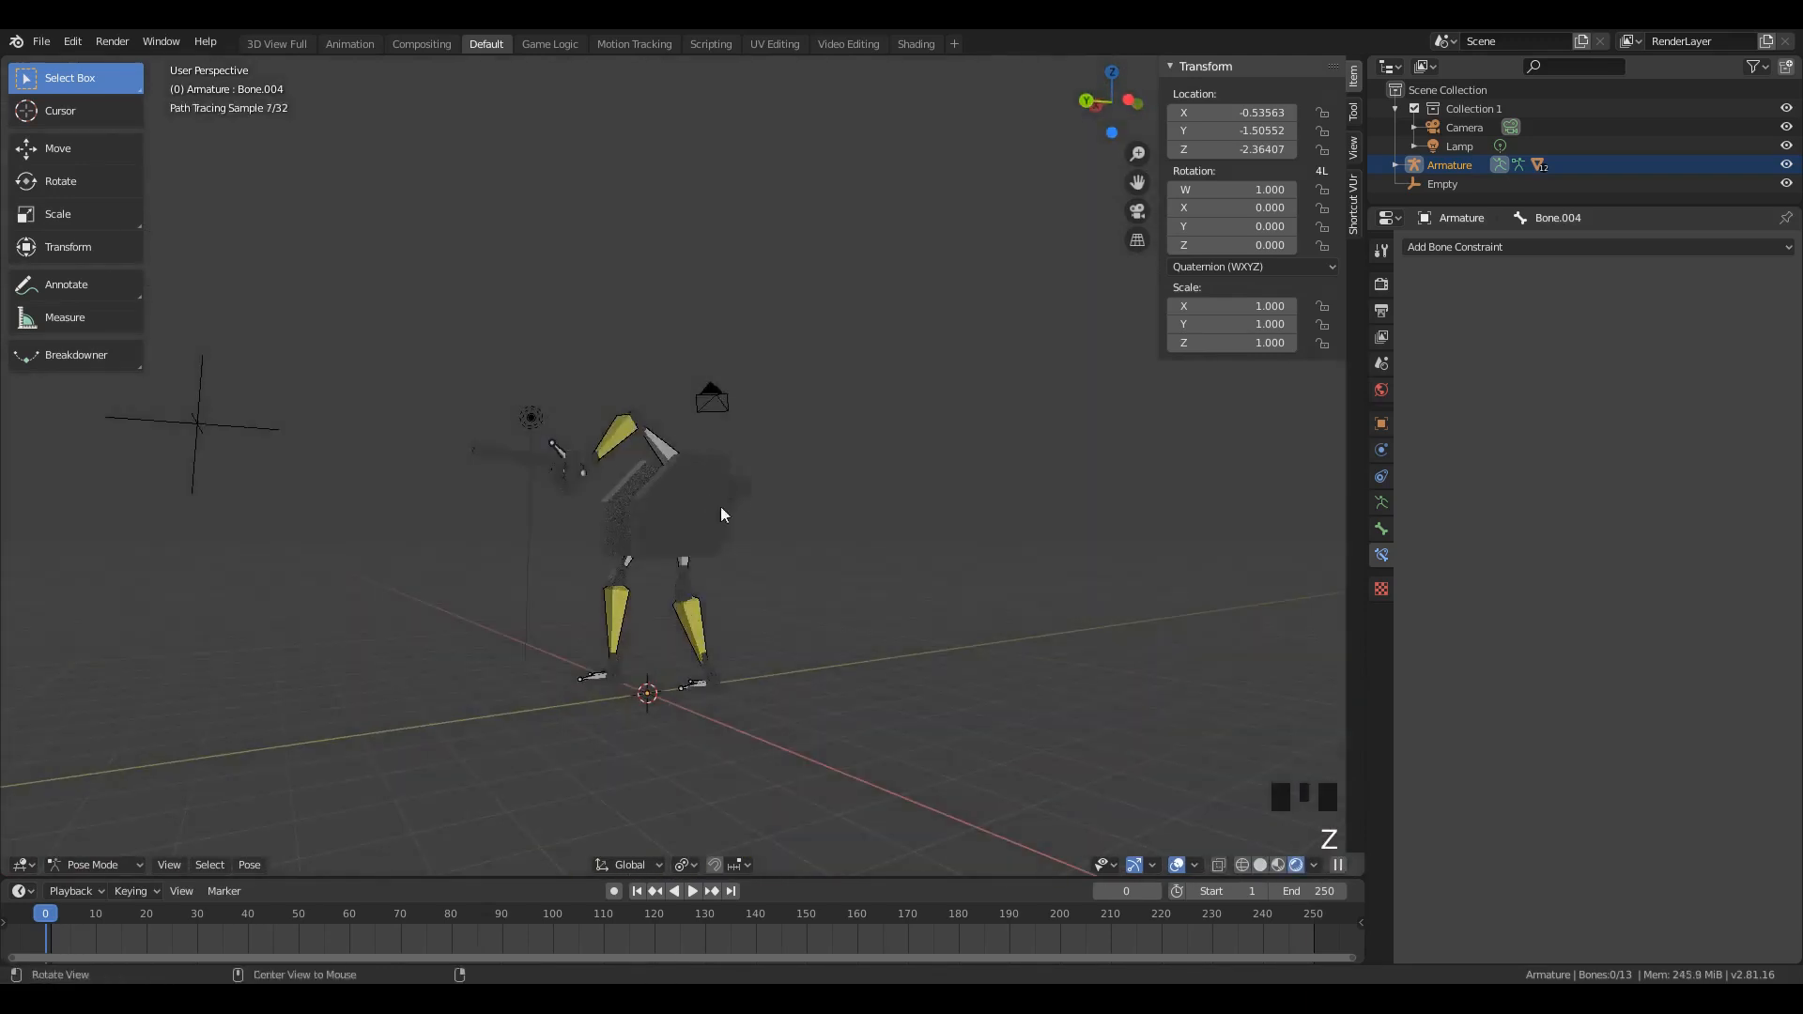
pyautogui.press('a')
pyautogui.press('a')
pyautogui.press('a')
pyautogui.moveTo(719, 506); pyautogui.dragTo(897, 574, button='middle')
pyautogui.press('z')
pyautogui.press('Tab')
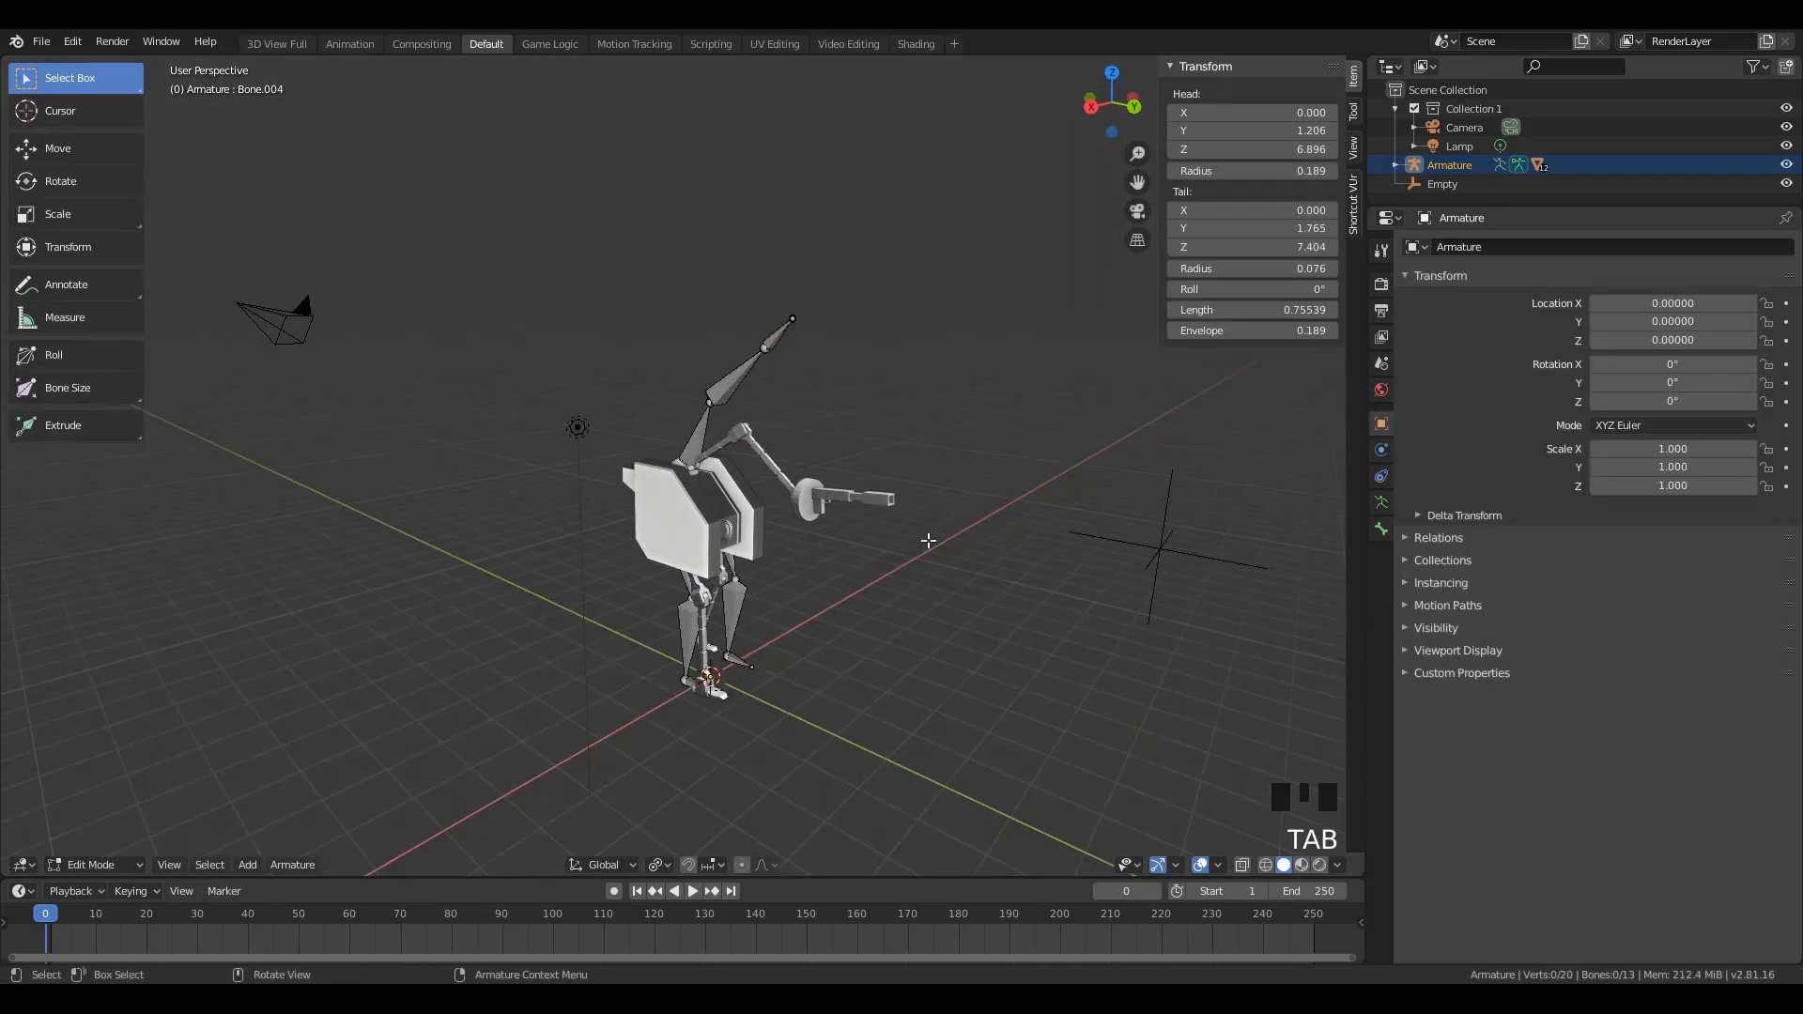
pyautogui.press('Tab')
pyautogui.press('a')
pyautogui.moveTo(825, 509); pyautogui.dragTo(738, 556, button='middle')
pyautogui.press('a')
pyautogui.scroll(8, 682, 550)
# Step: Select the robot's body mesh and open it in Edit Mode with its underside in view
pyautogui.click(724, 576)
pyautogui.scroll(-5, 717, 562)
pyautogui.moveTo(678, 635); pyautogui.dragTo(853, 645, button='middle')
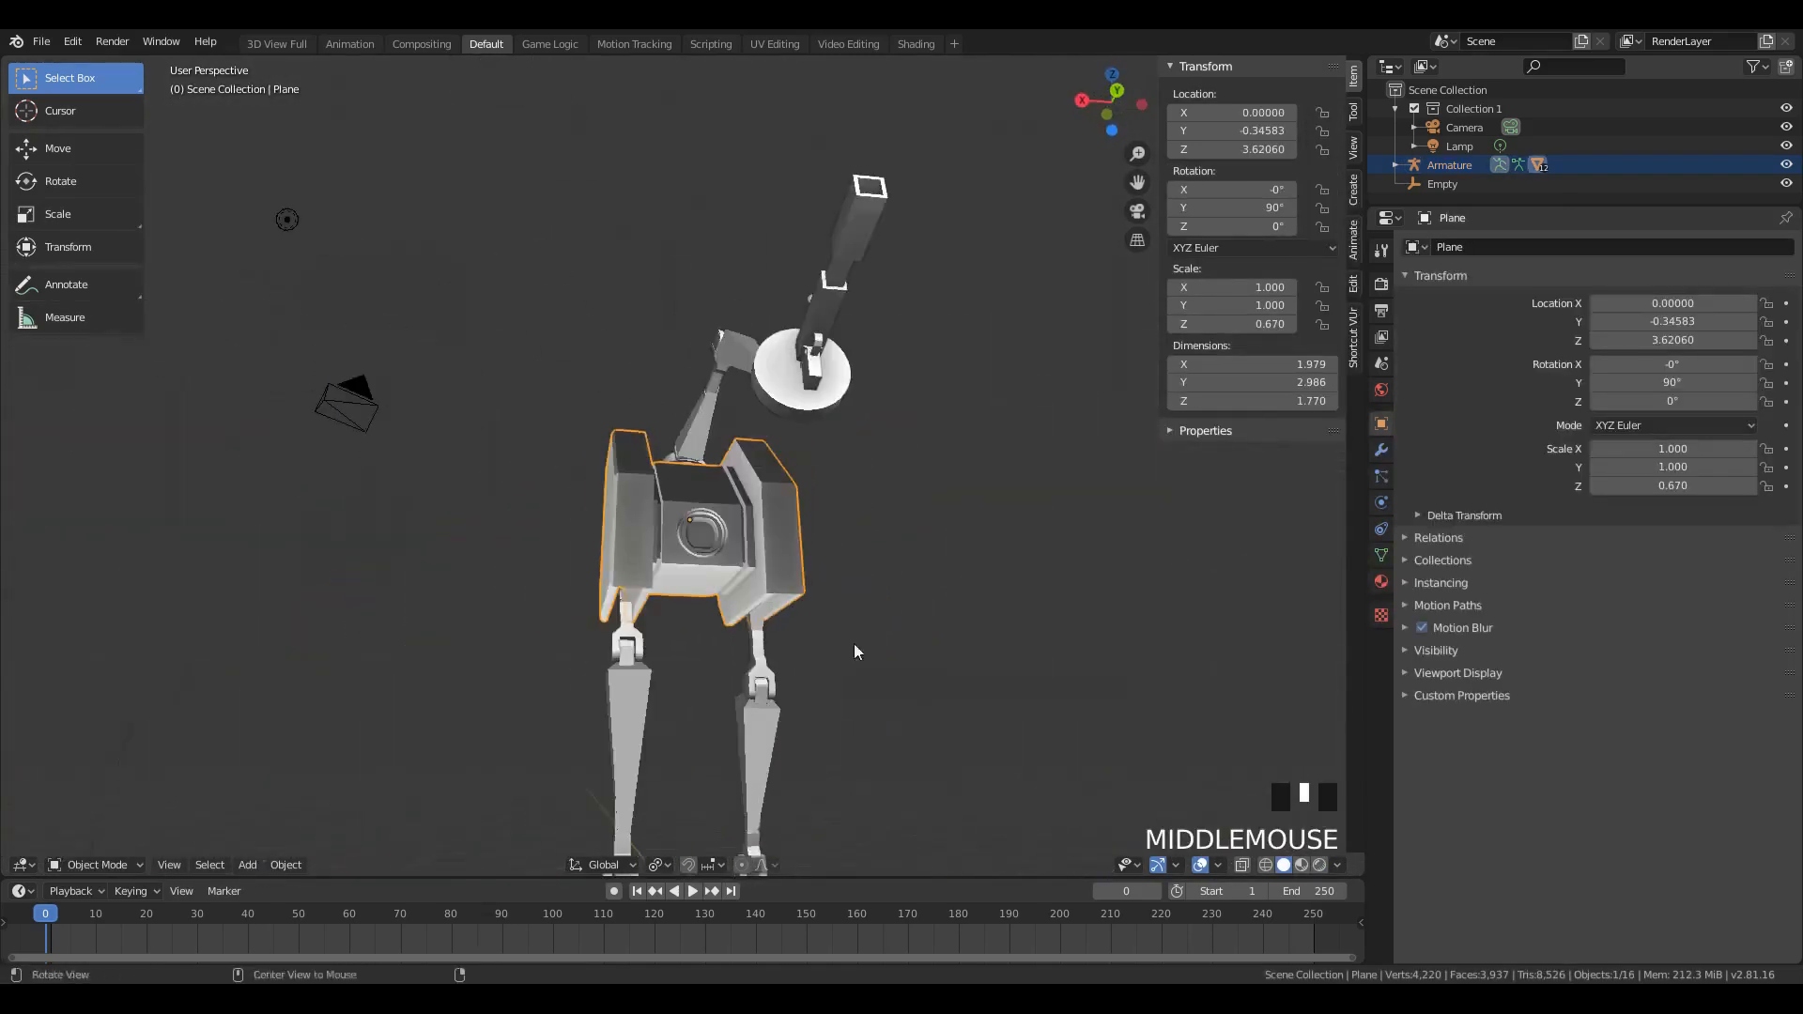
pyautogui.scroll(-5, 756, 555)
pyautogui.moveTo(757, 555); pyautogui.dragTo(603, 570, button='middle')
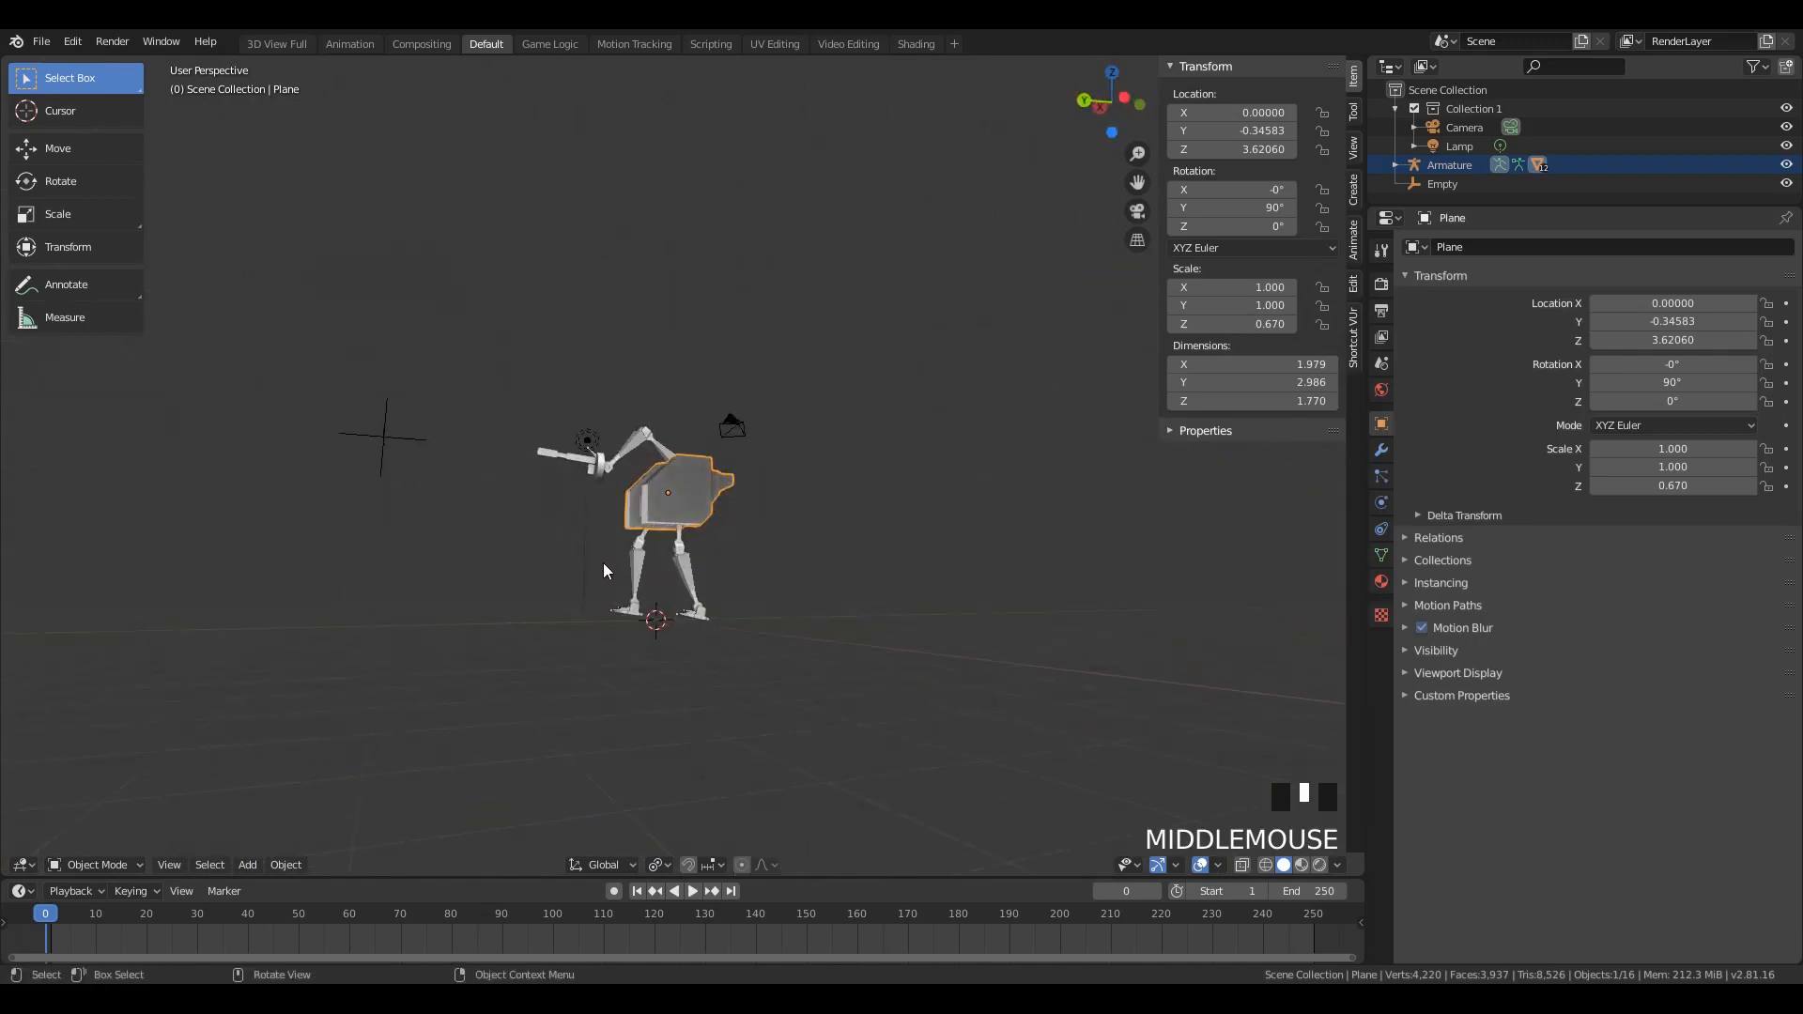
pyautogui.scroll(5, 601, 567)
pyautogui.scroll(-2, 603, 573)
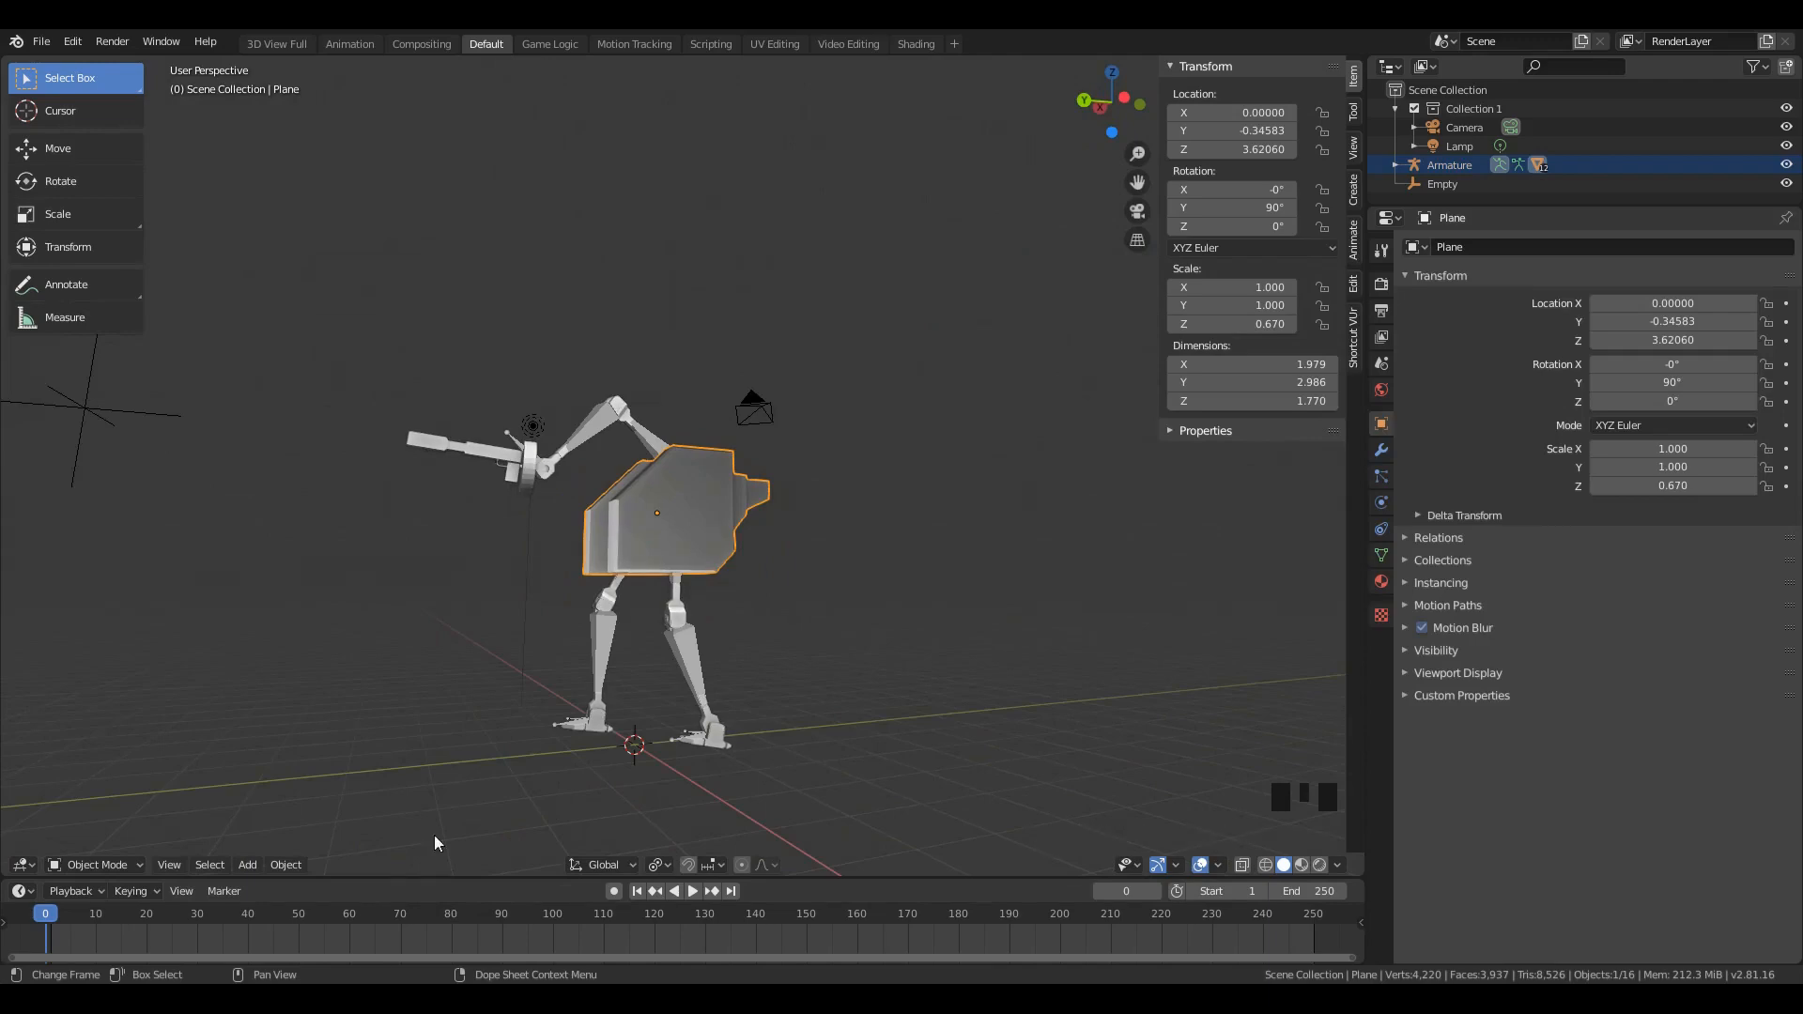
pyautogui.scroll(2, 684, 565)
pyautogui.scroll(-1, 684, 566)
pyautogui.moveTo(623, 629); pyautogui.dragTo(660, 591, button='middle')
pyautogui.press('Tab')
pyautogui.moveTo(451, 776); pyautogui.dragTo(349, 980, button='middle')
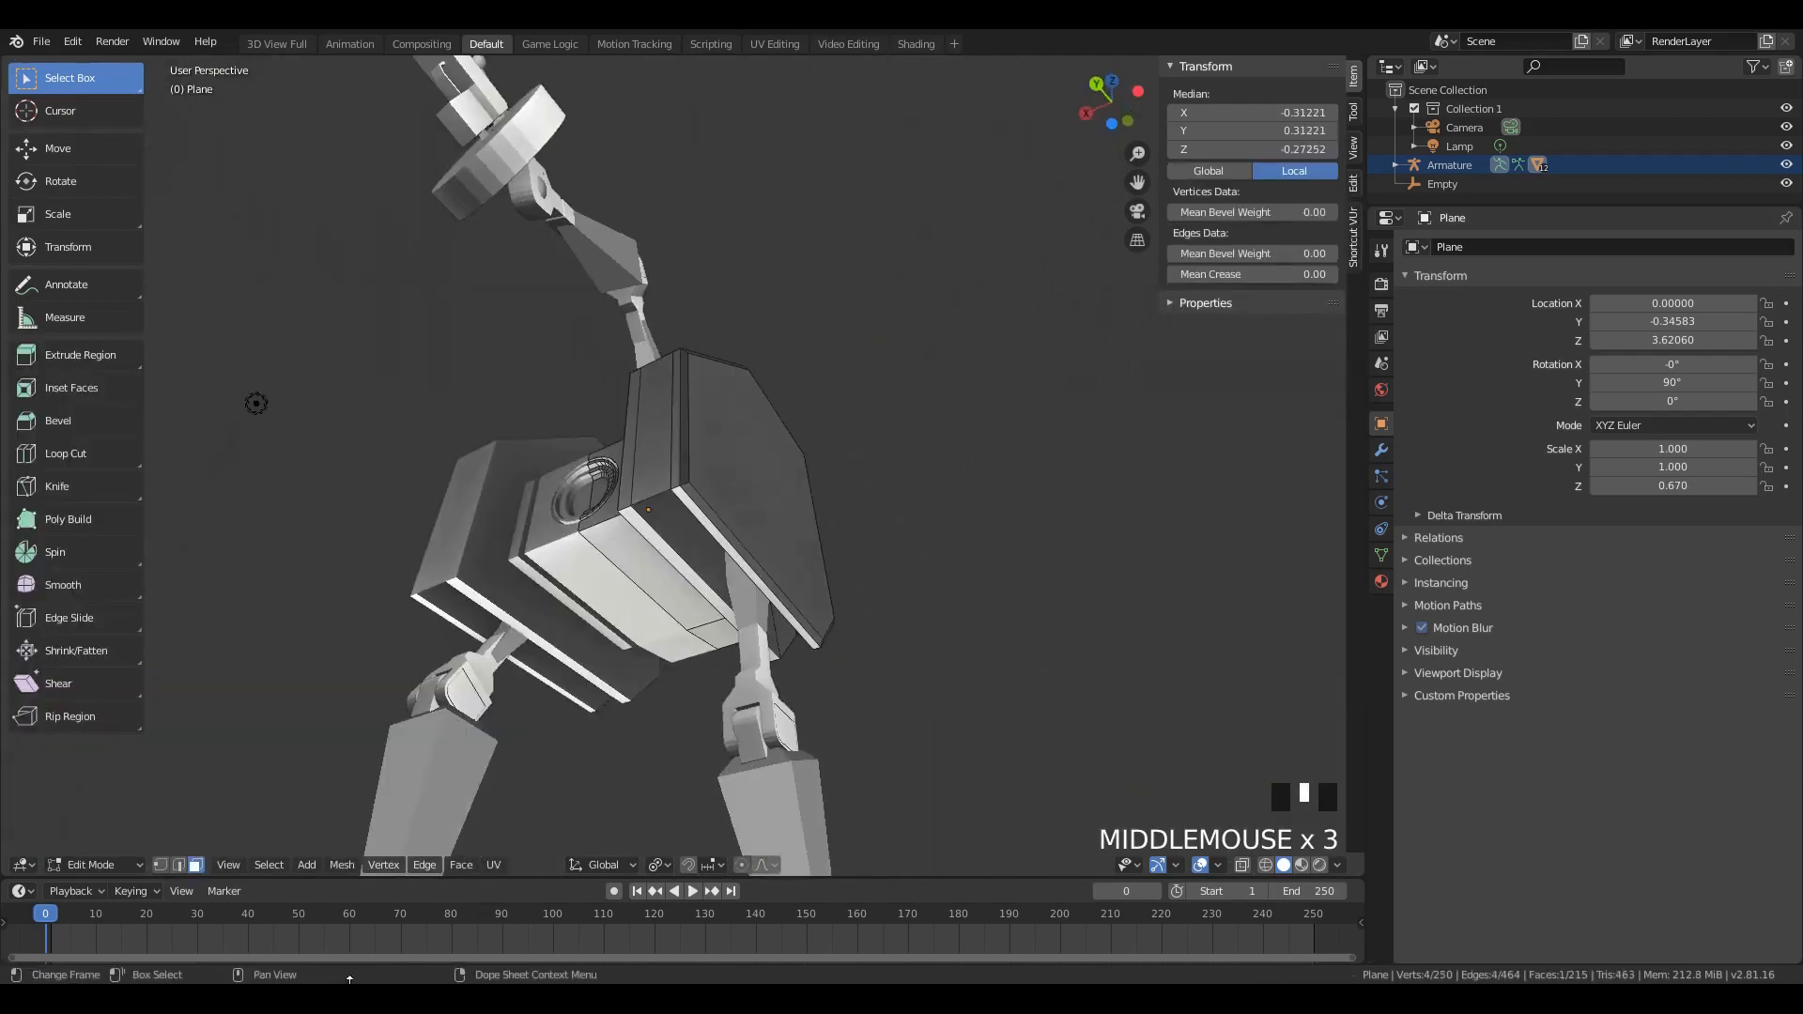